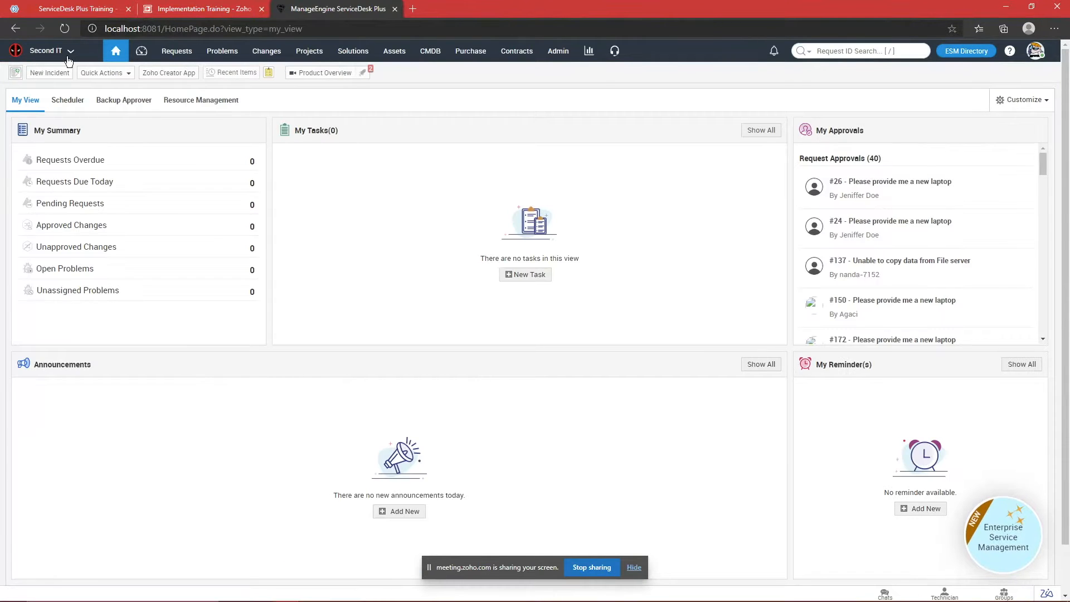
Step: Switch to the Agaci_SDP_IT instance and list the ESM Directory's service desk instances
click(68, 53)
click(59, 77)
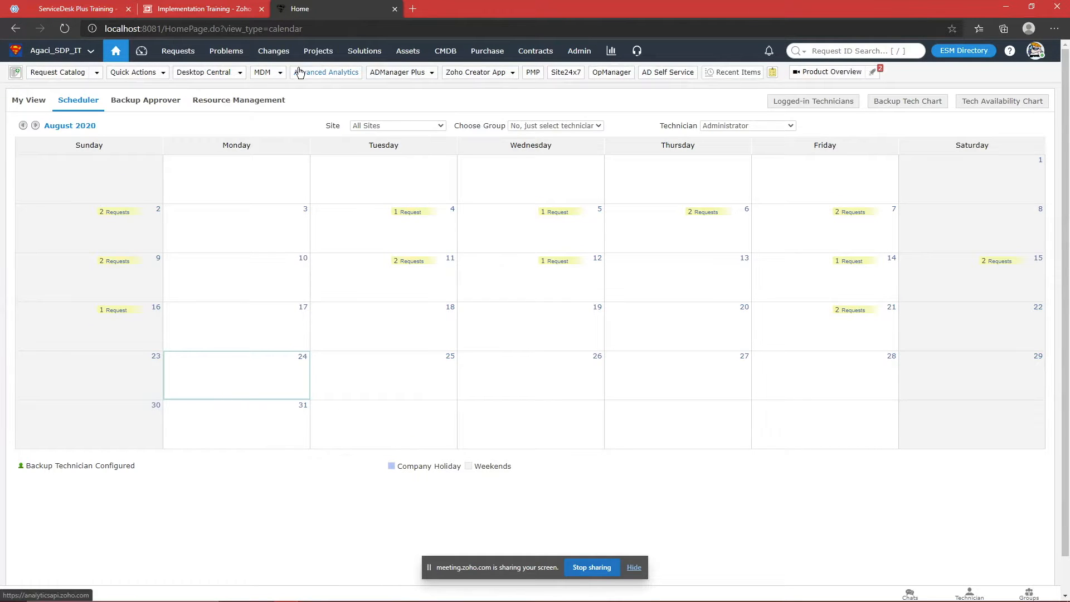
click(950, 51)
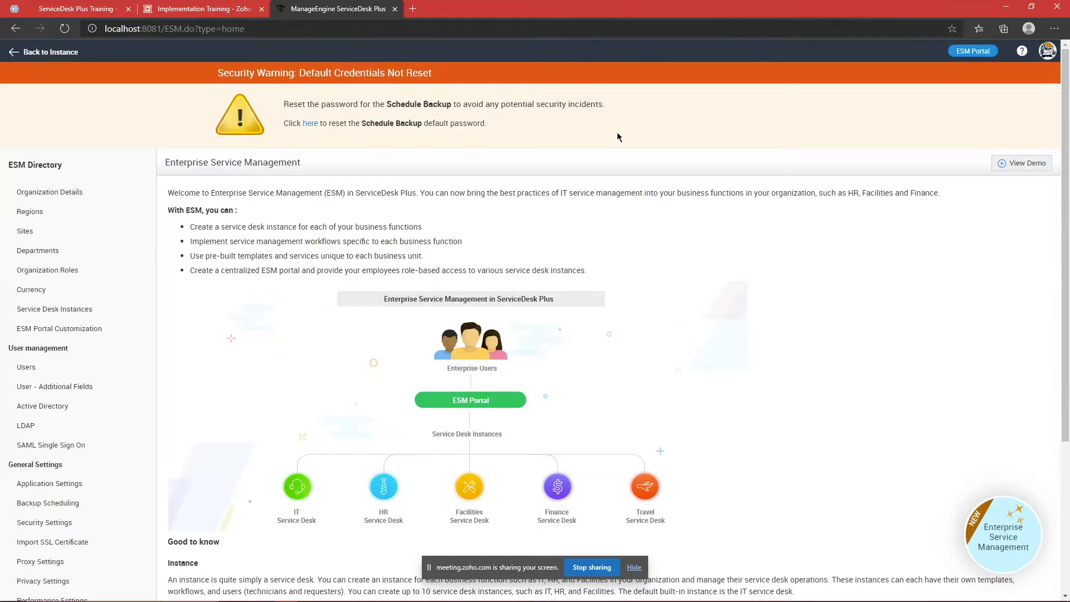
click(127, 308)
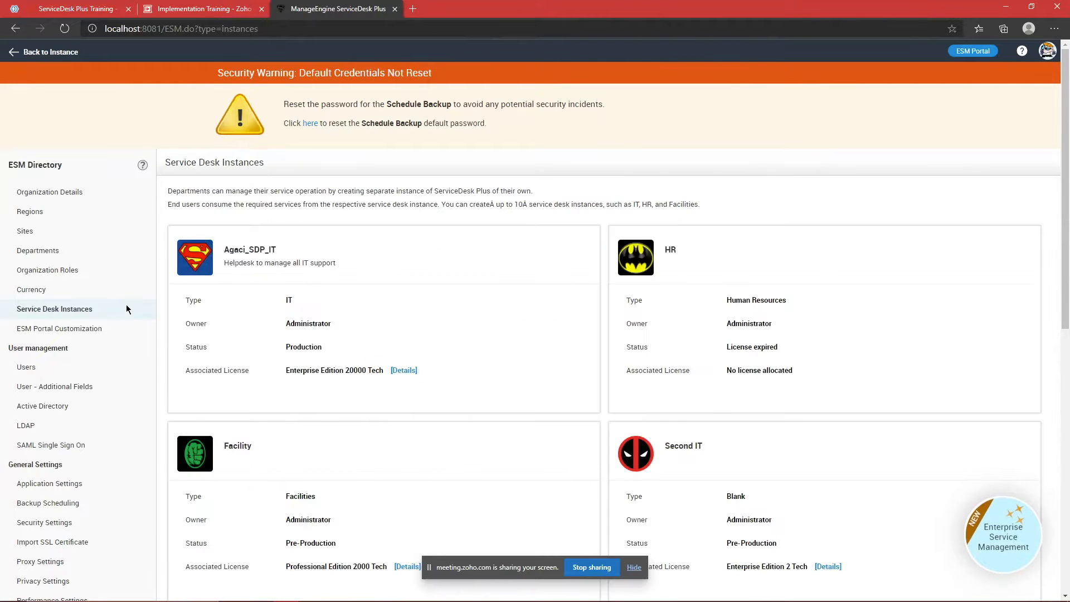
mouse_move(376, 294)
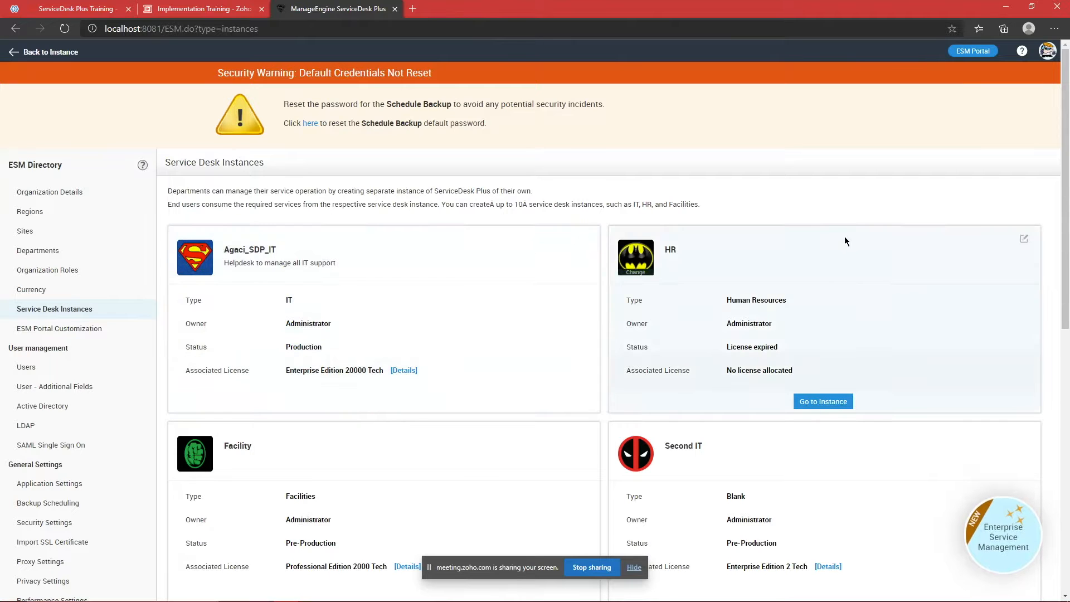
scroll(836, 231, down, 3)
scroll(836, 232, up, 3)
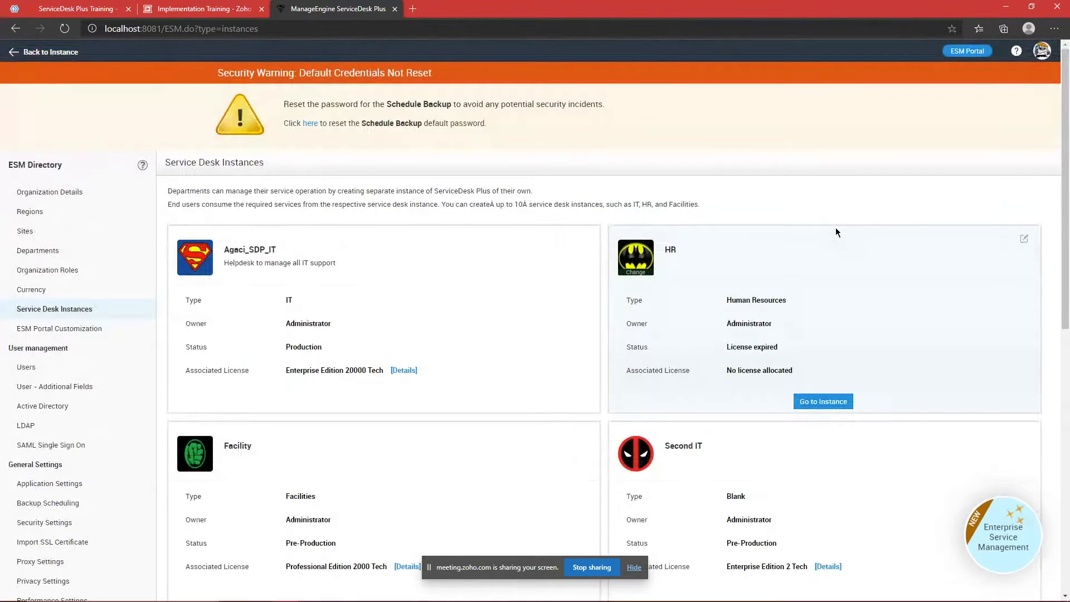
Step: Return to the Agaci_SDP_IT instance, browse its Admin settings, then reopen the ESM Directory overview
click(49, 58)
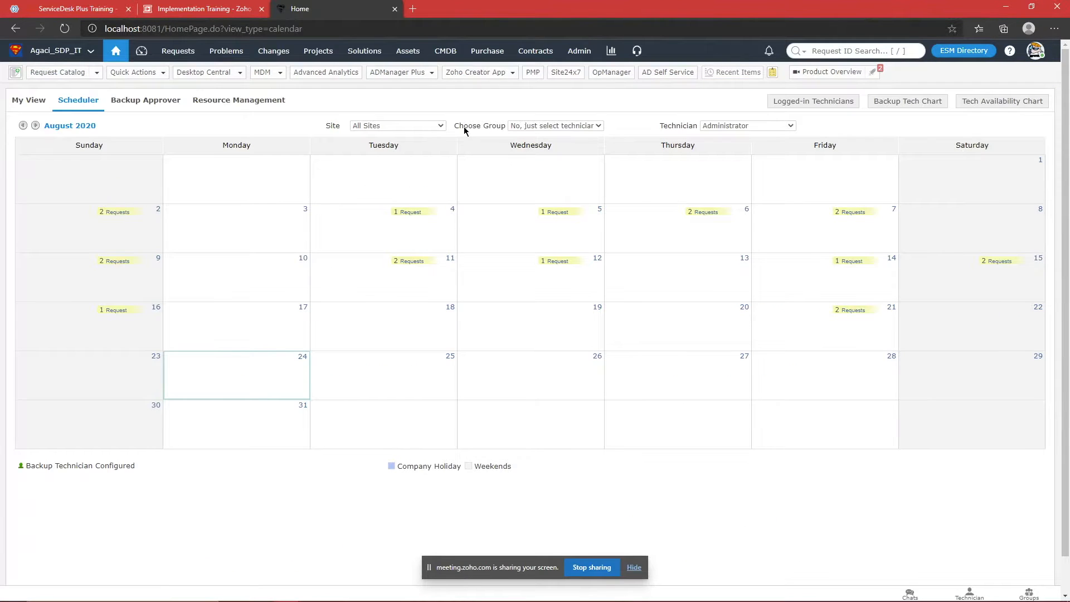
click(579, 56)
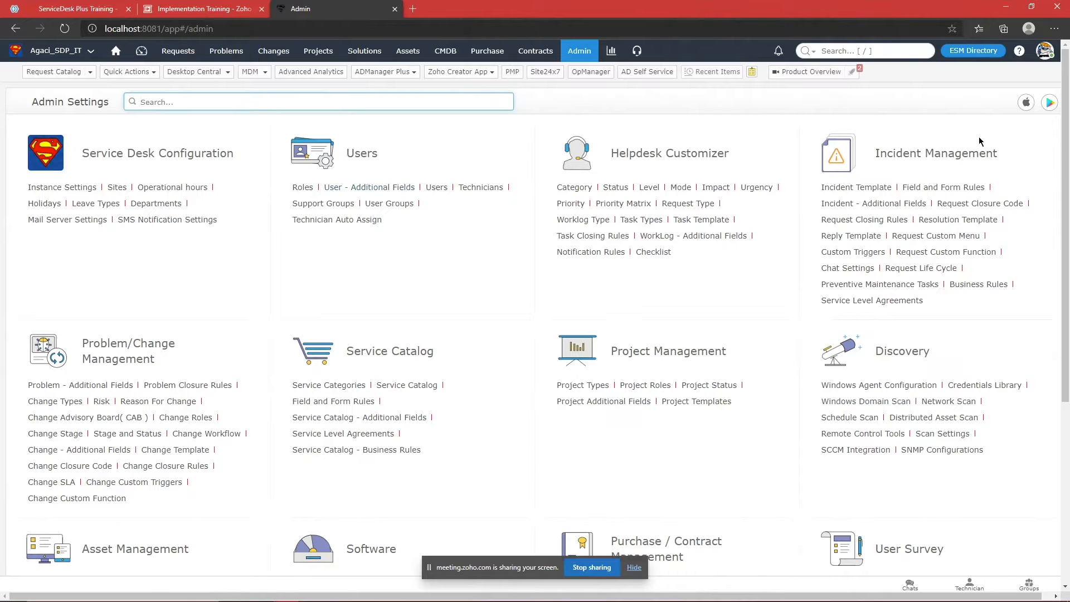
drag(1067, 206, 1067, 393)
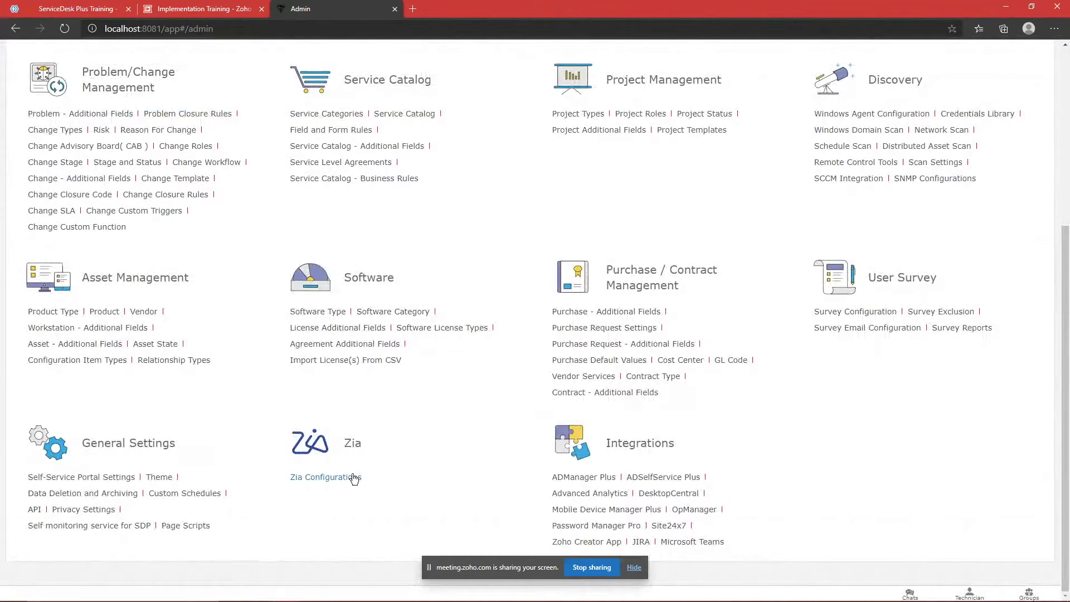
scroll(122, 380, up, 5)
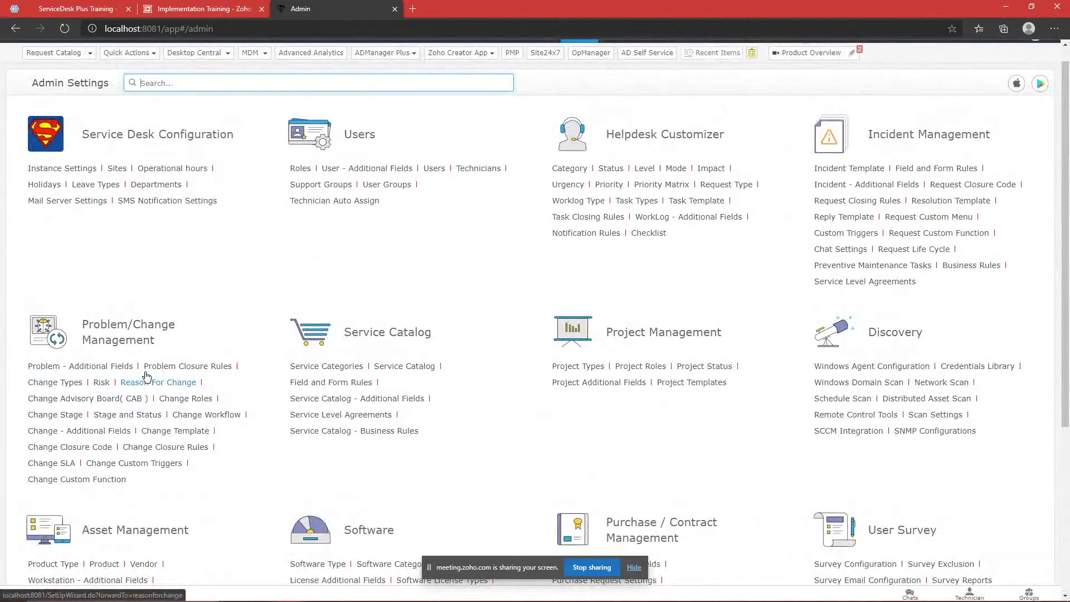
scroll(460, 326, up, 1)
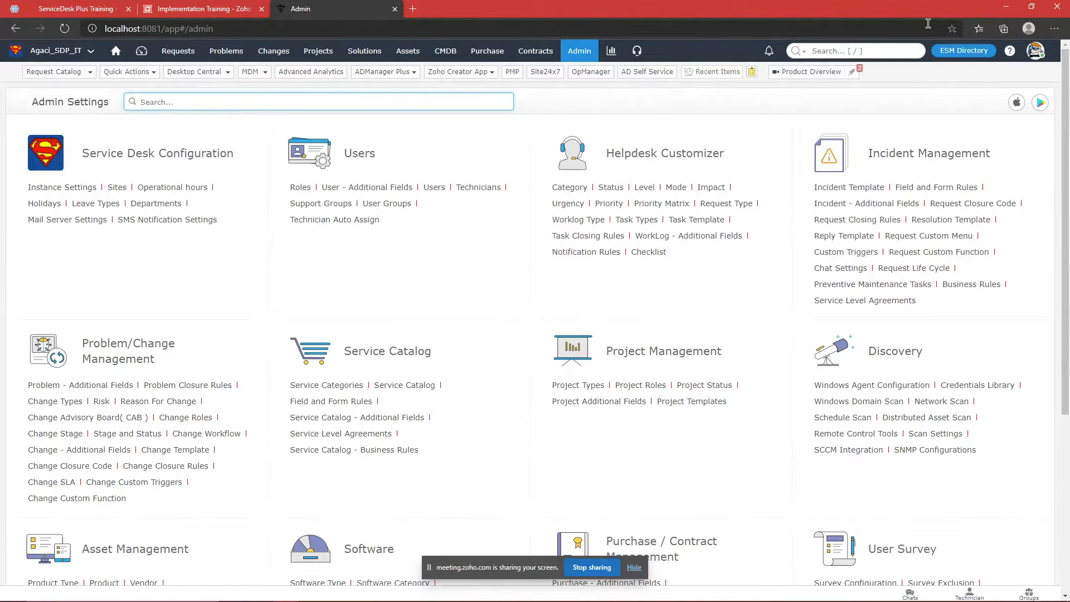
click(959, 52)
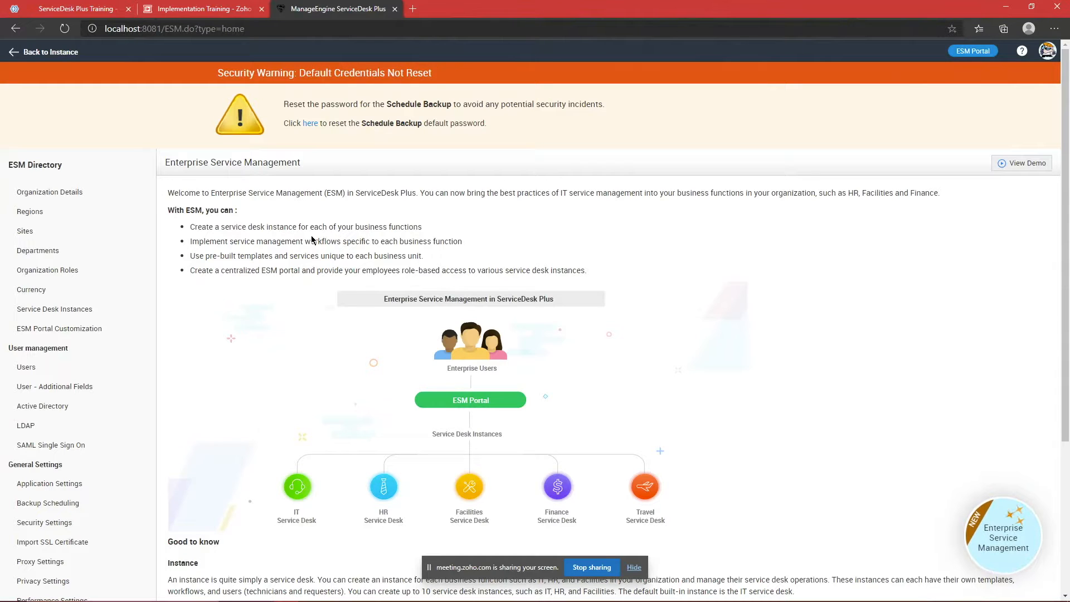
Step: Review the ESM Directory's Users list, then return to the Service Desk Instances list
click(63, 372)
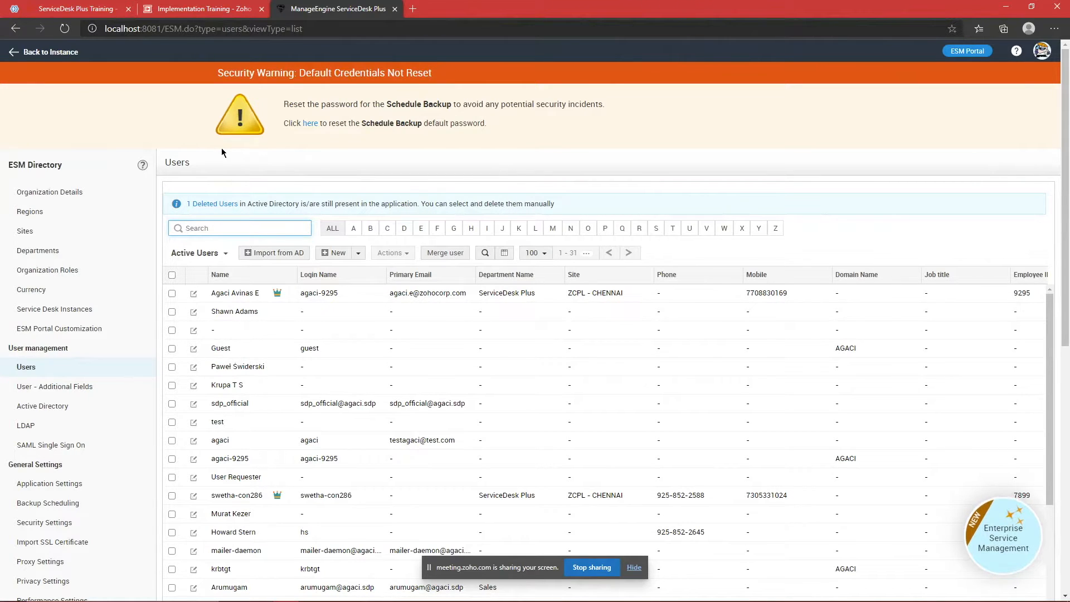
scroll(174, 241, down, 8)
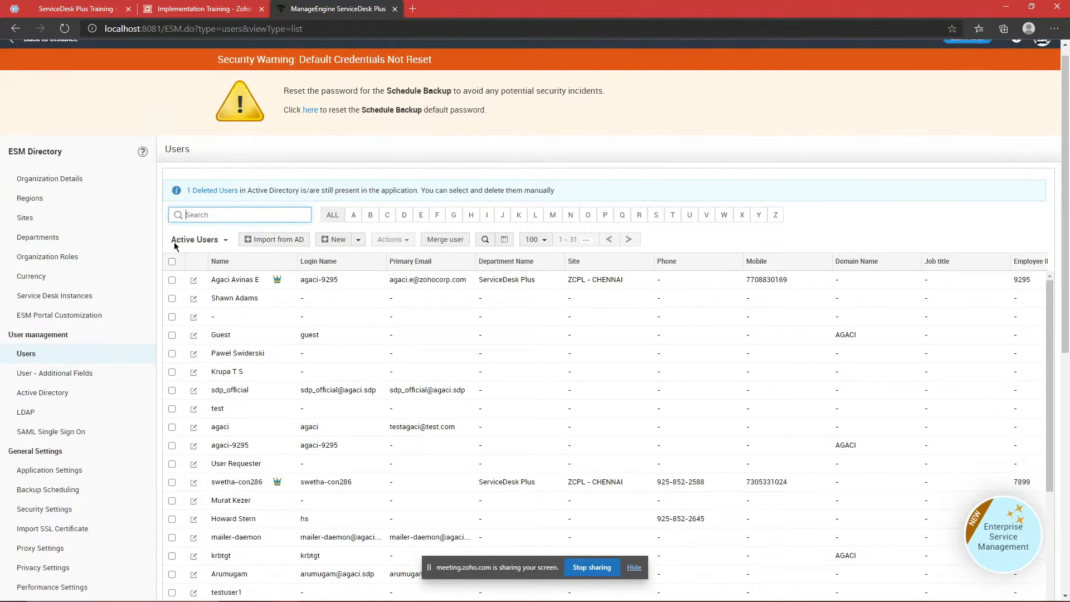
scroll(114, 253, up, 8)
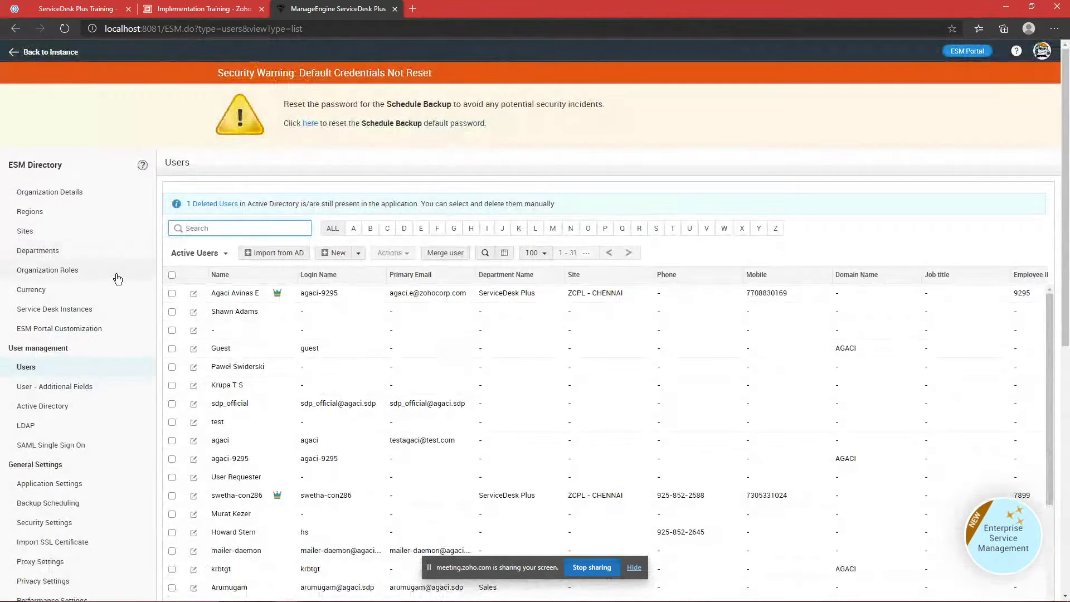
click(109, 310)
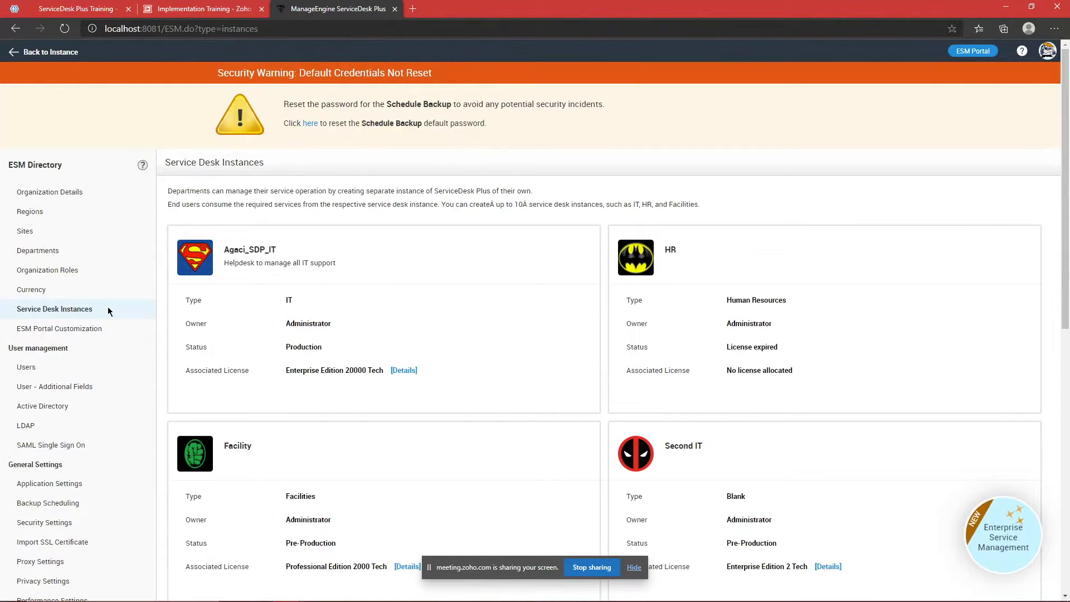
scroll(421, 227, down, 2)
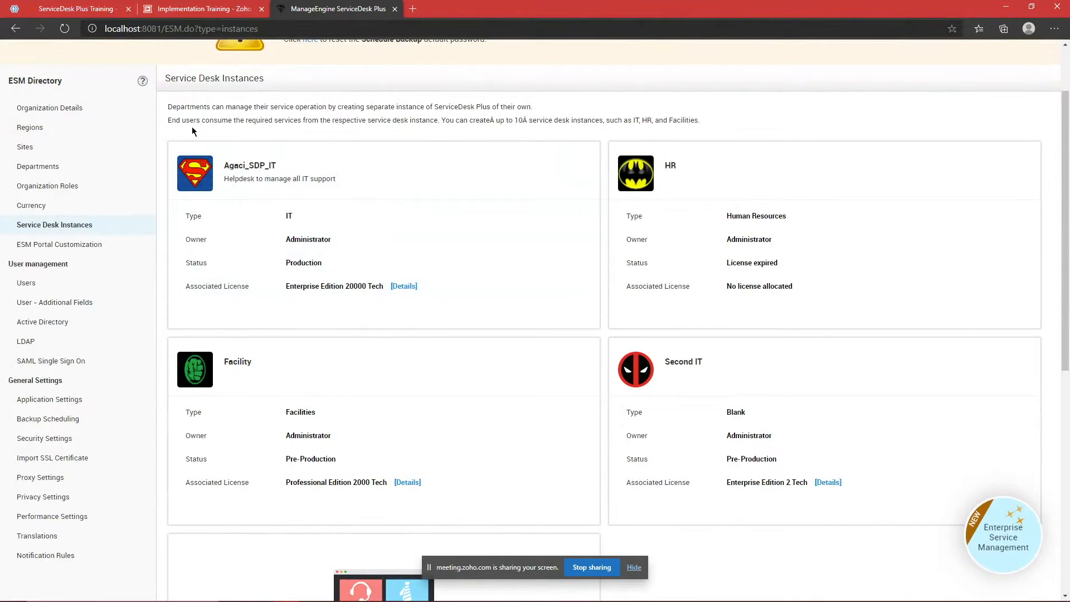
drag(249, 165, 292, 163)
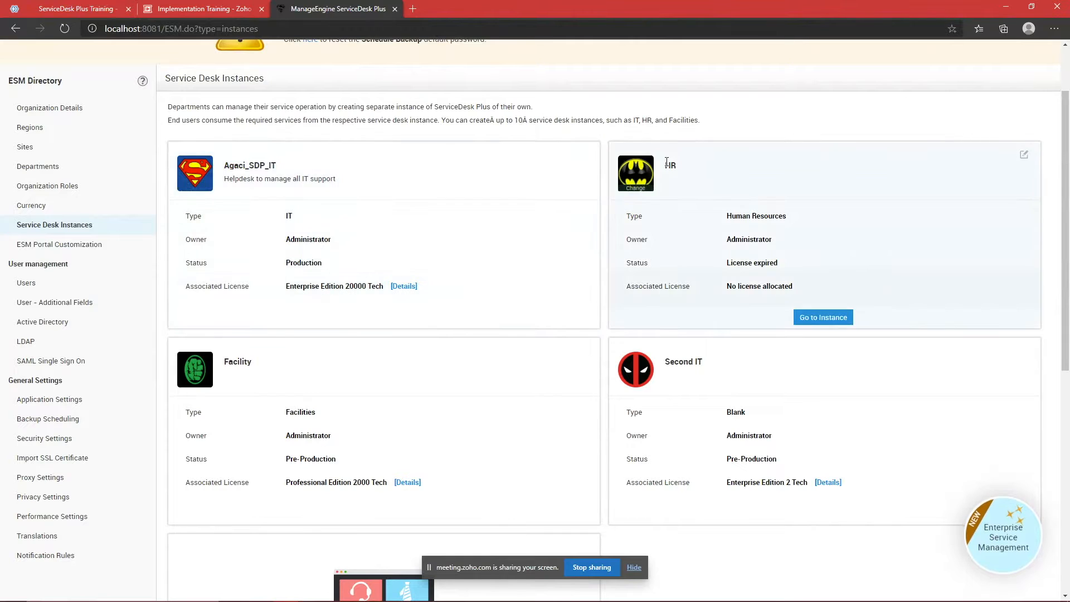
drag(228, 361, 334, 360)
click(333, 357)
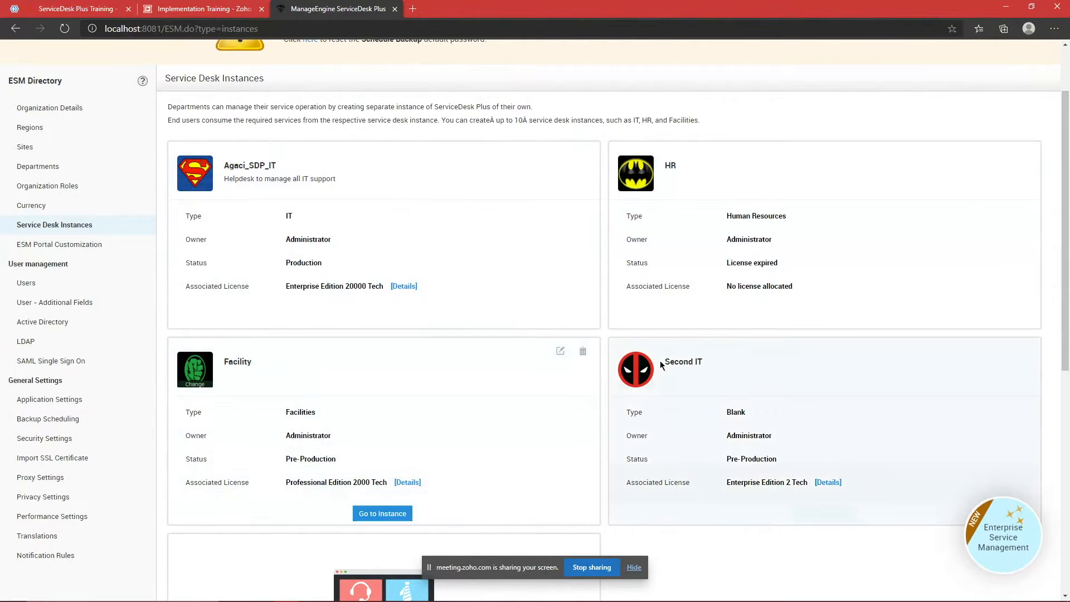
scroll(707, 364, down, 2)
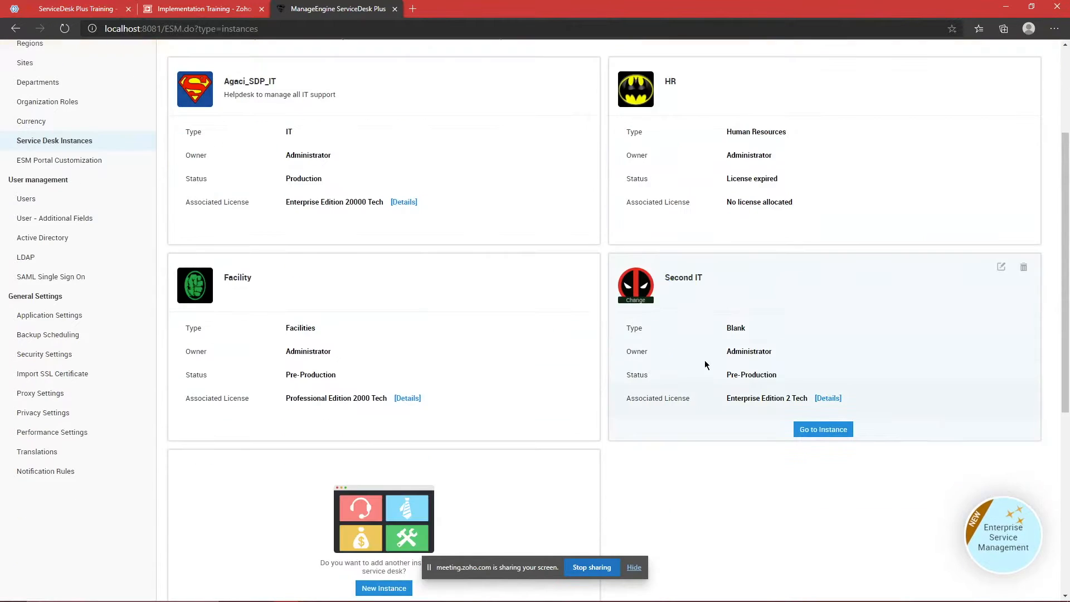
scroll(708, 364, up, 1)
scroll(706, 365, down, 1)
scroll(706, 365, down, 2)
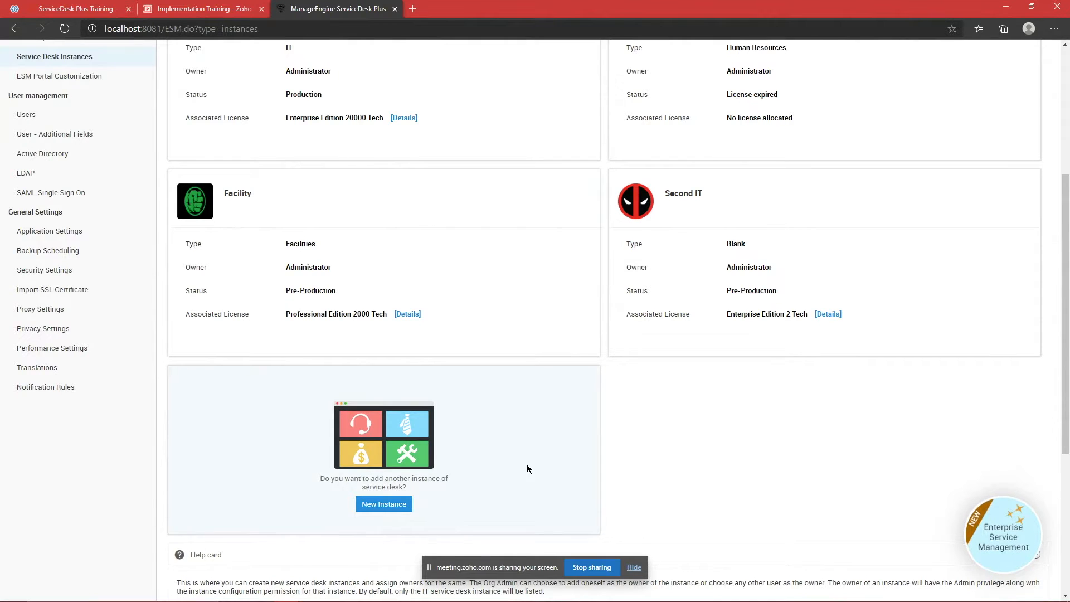
scroll(513, 433, up, 4)
scroll(472, 389, down, 4)
scroll(495, 393, down, 2)
click(393, 423)
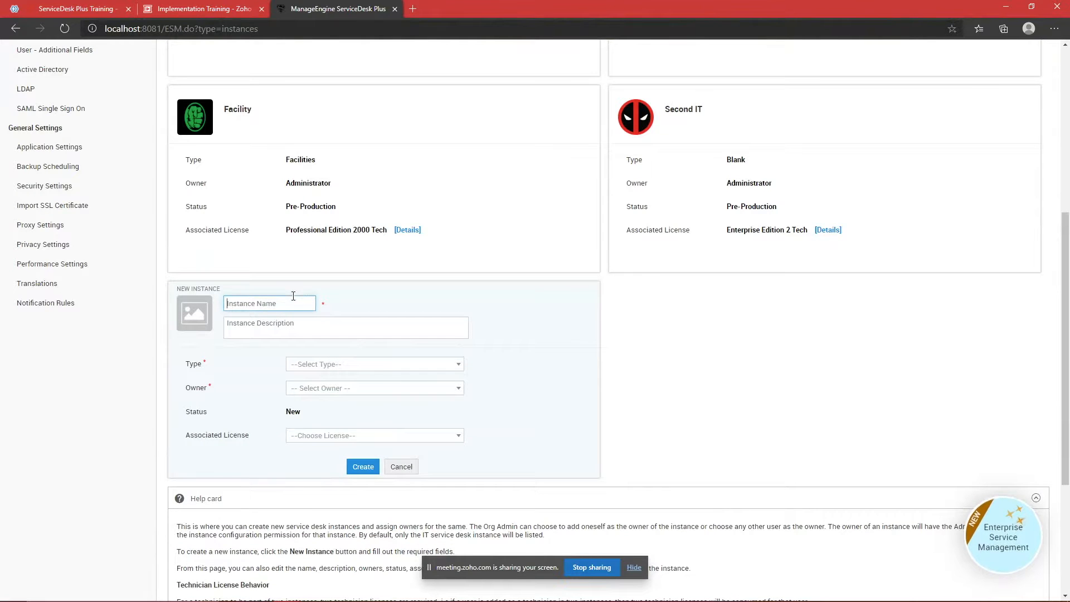
text(New_)
key(BackSpace)
key(BackSpace)
key(BackSpace)
key(BackSpace)
text(Trave)
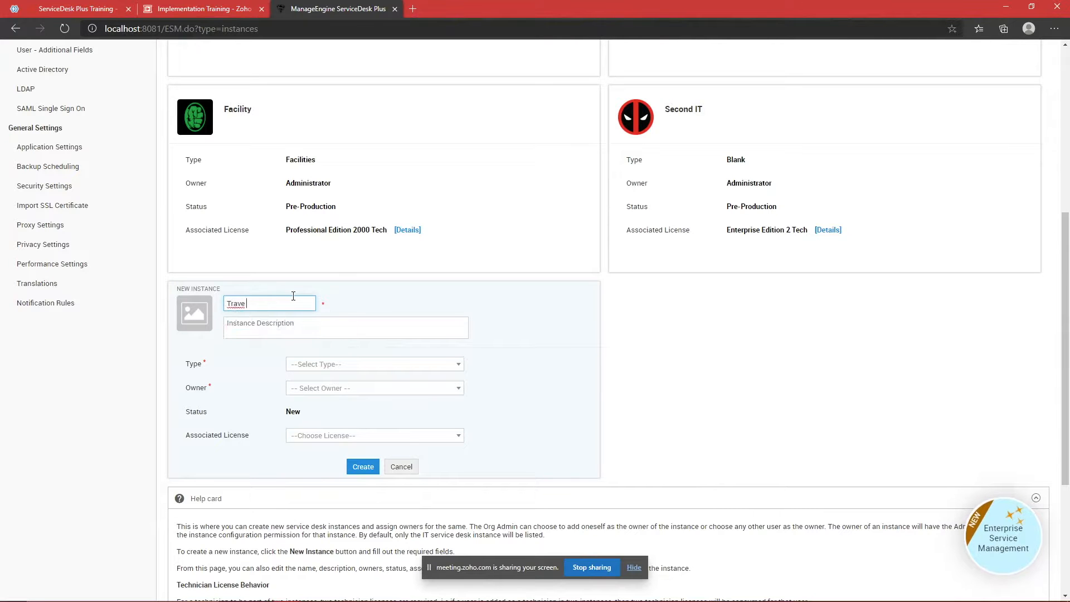
click(329, 368)
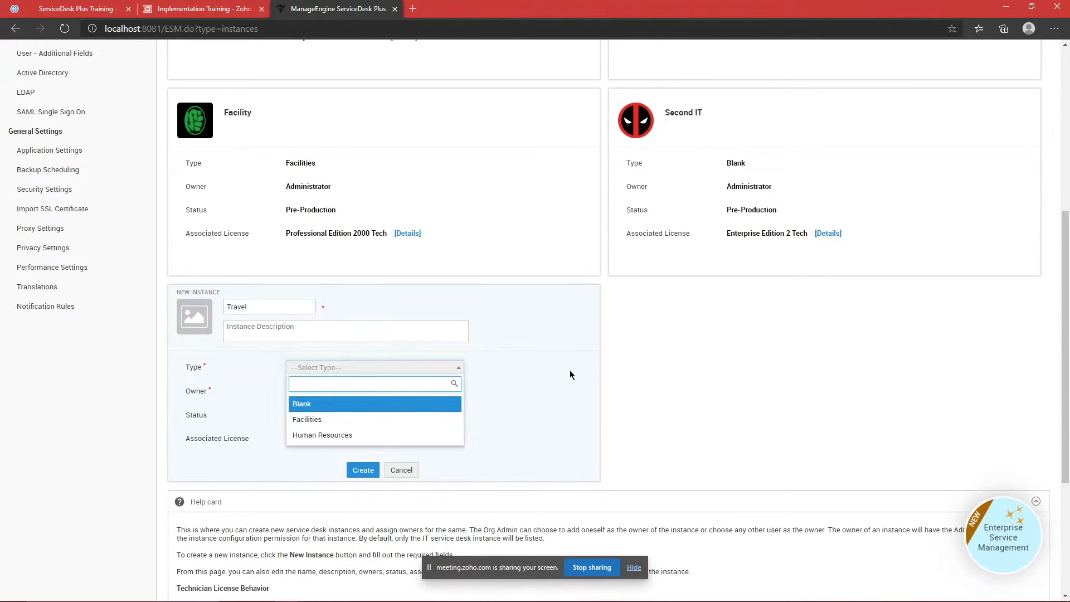
scroll(570, 372, up, 3)
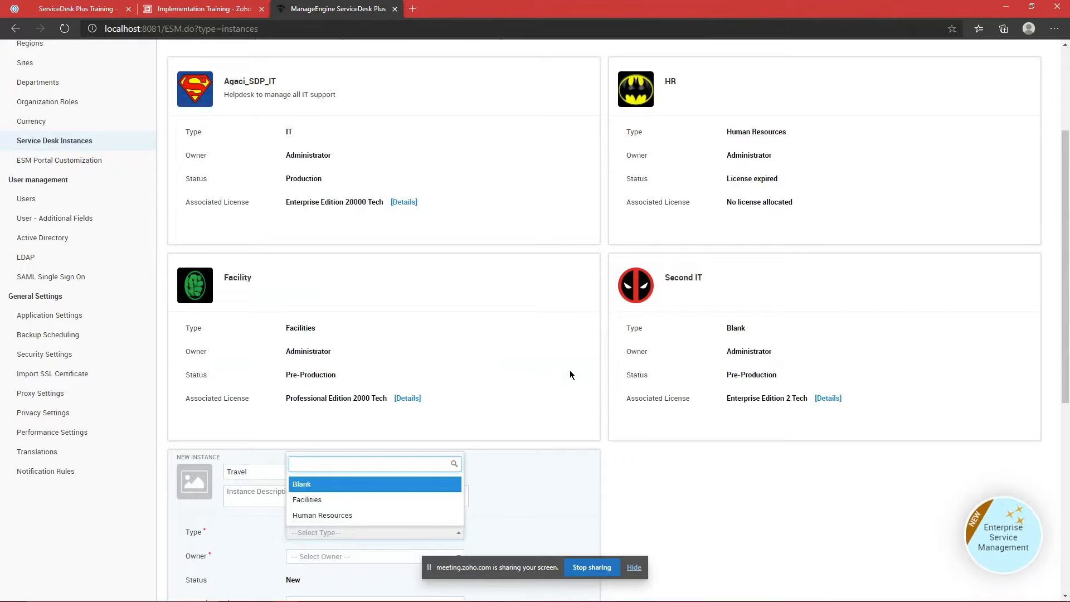
scroll(569, 370, down, 3)
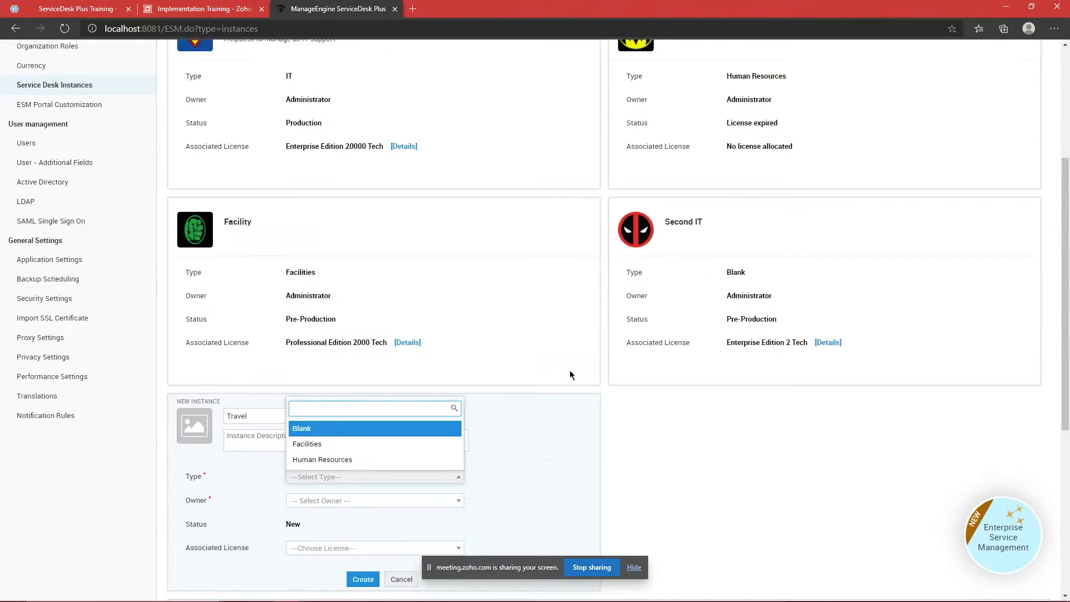
click(459, 370)
click(458, 370)
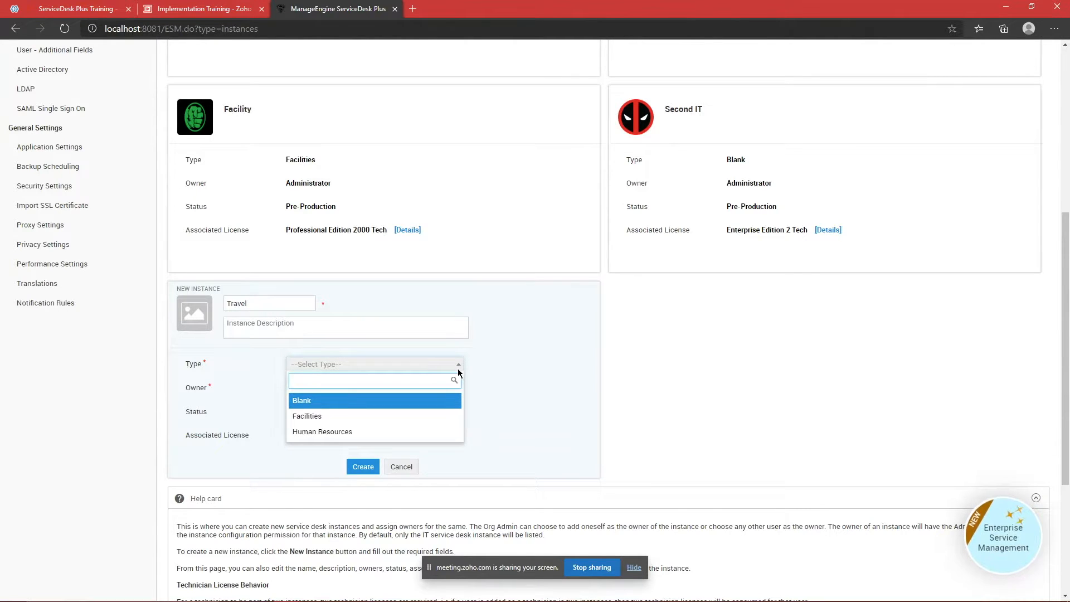
scroll(721, 349, up, 2)
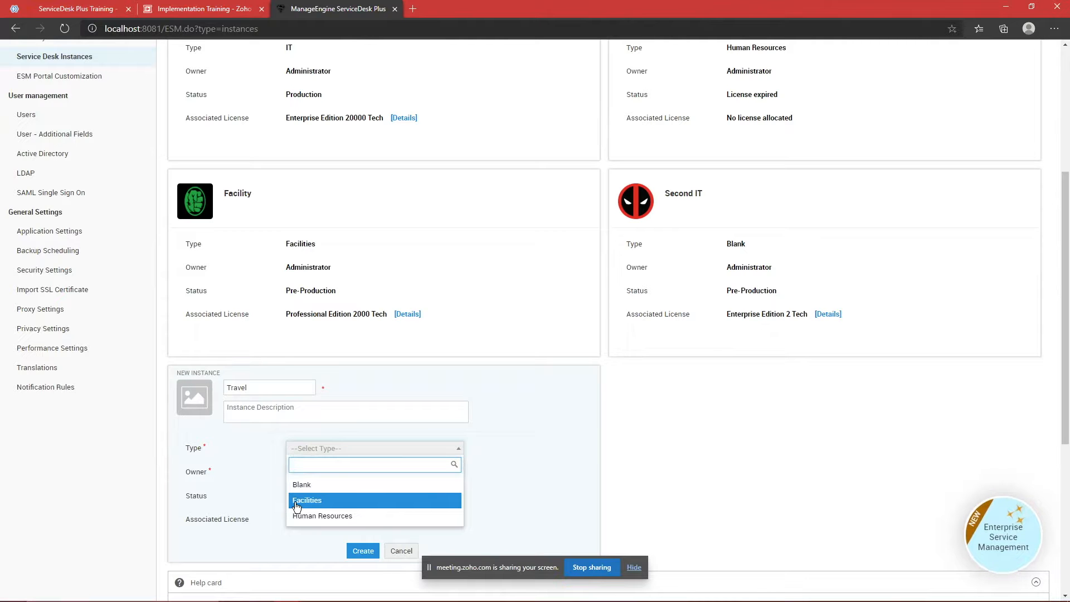
click(528, 368)
scroll(457, 370, down, 2)
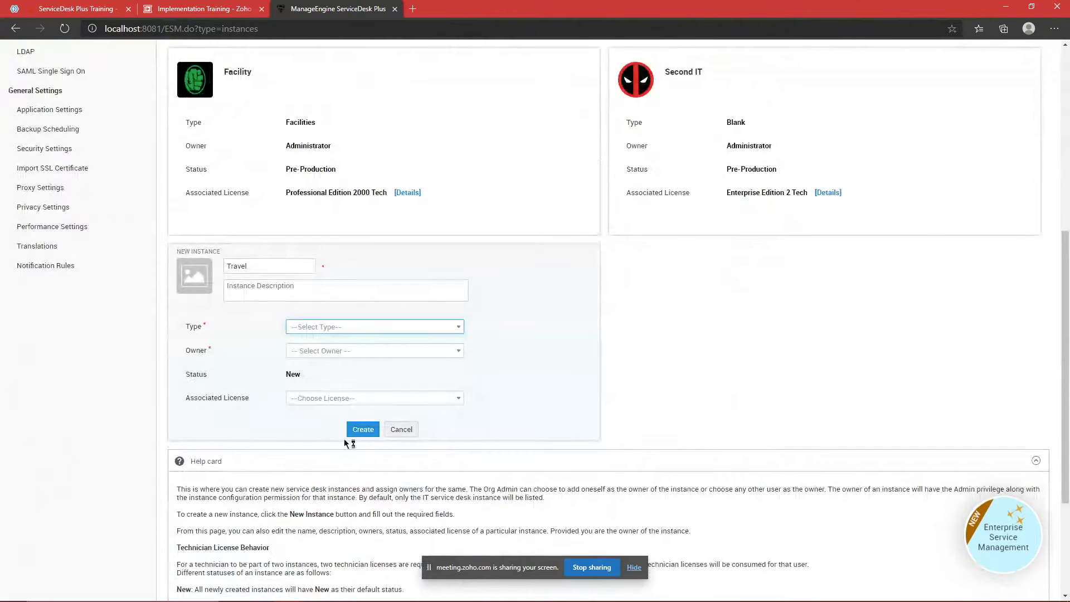
click(401, 429)
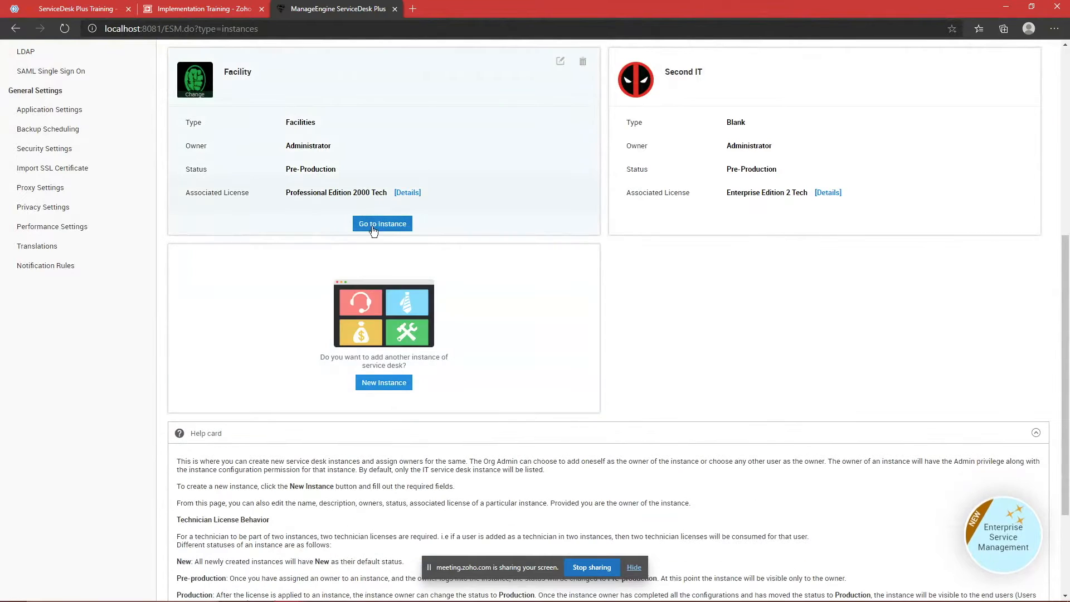
Step: In the Facility instance's Admin settings, view the Category list and then the Incident Template list
click(373, 226)
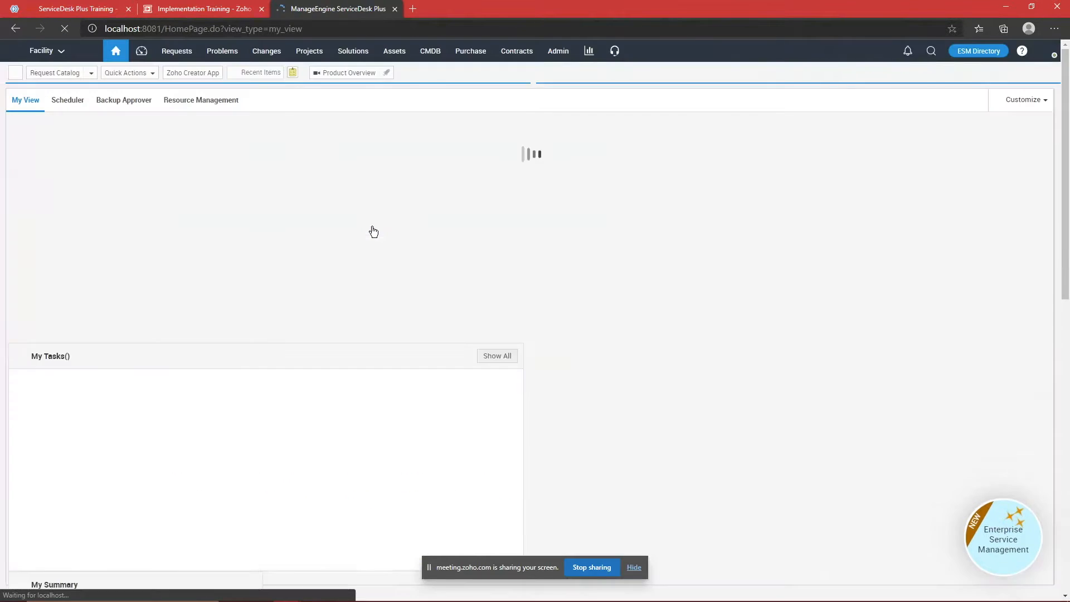
click(556, 50)
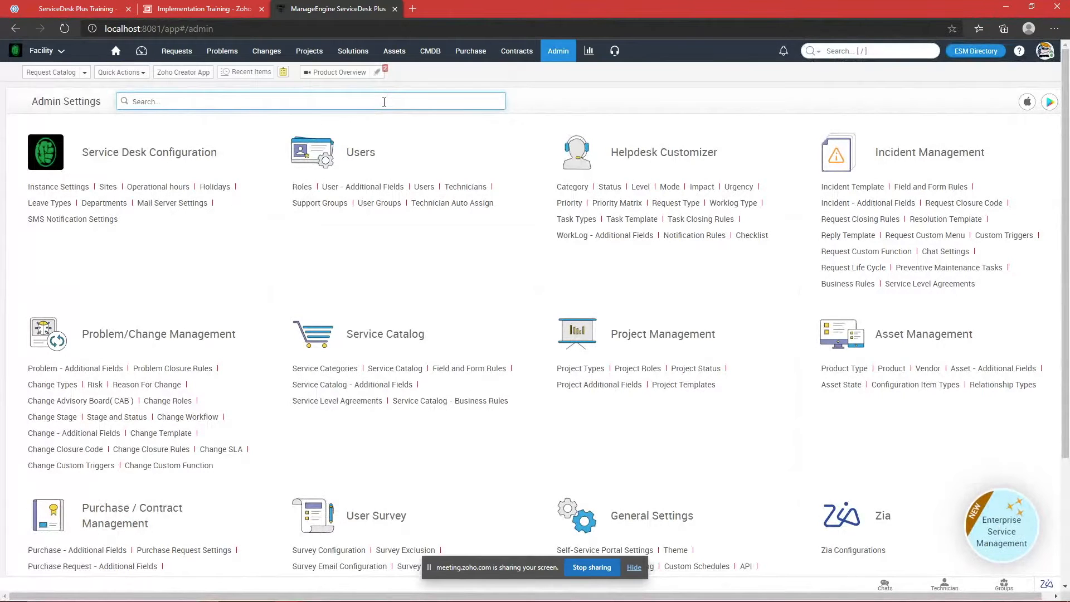
click(589, 187)
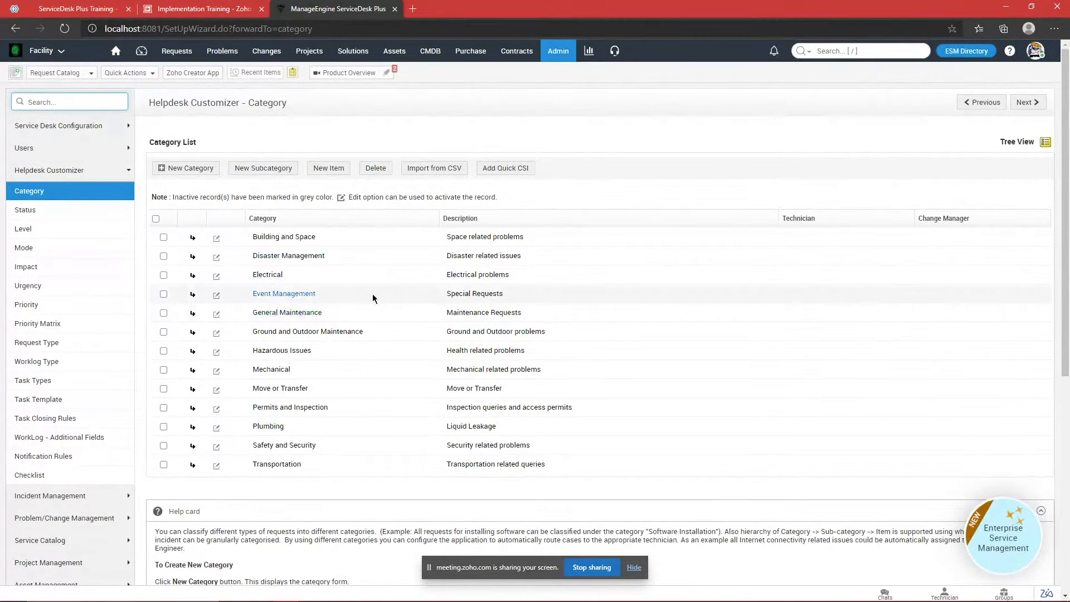
click(567, 52)
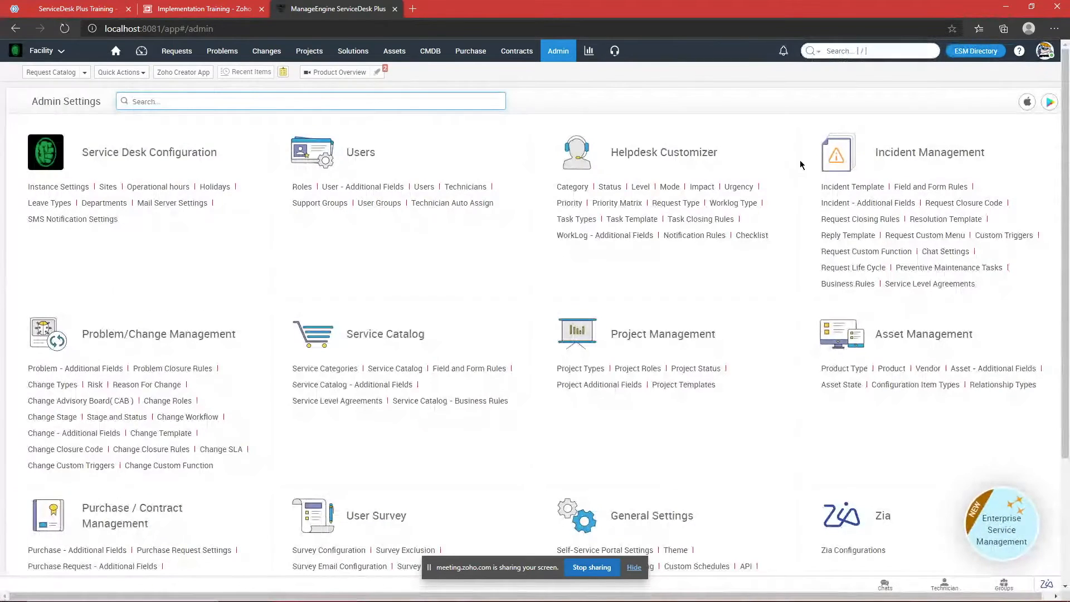
click(827, 185)
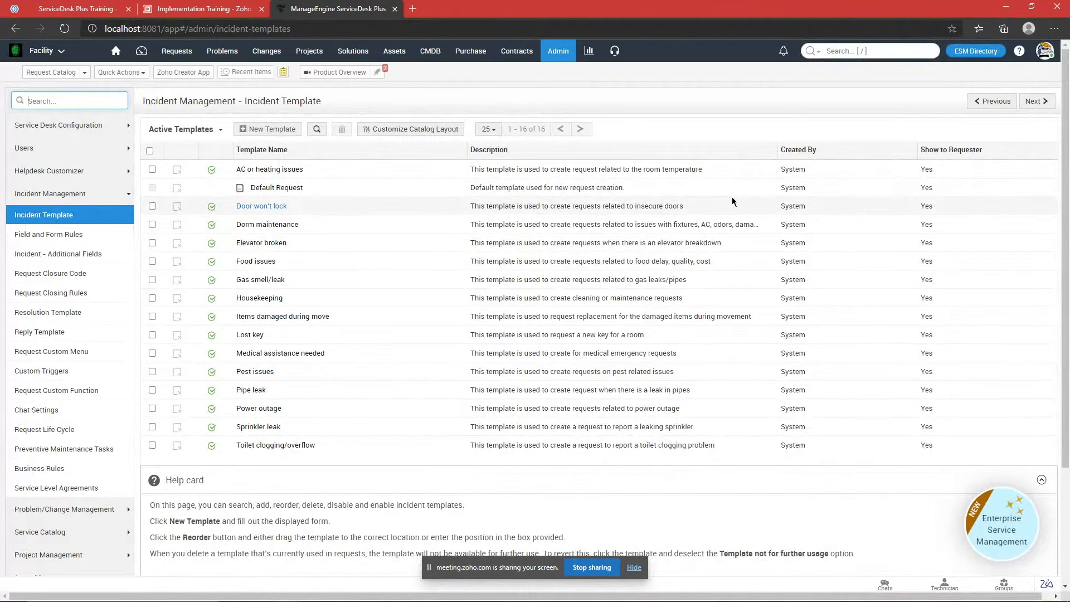
Step: Start a new service desk instance from ESM Directory's Service Desk Instances and name it Travel
click(975, 51)
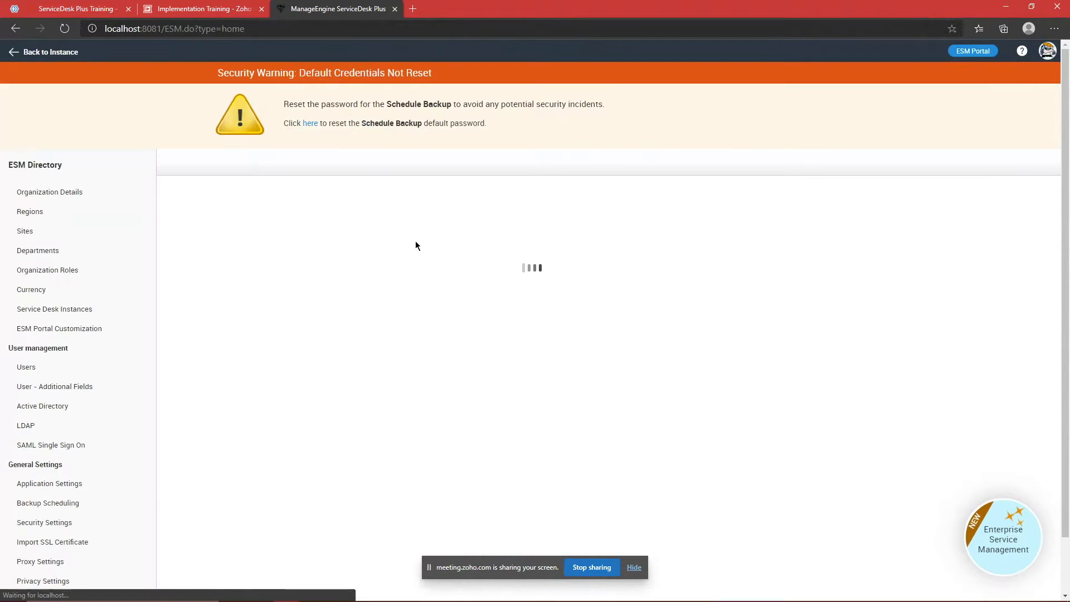
click(95, 310)
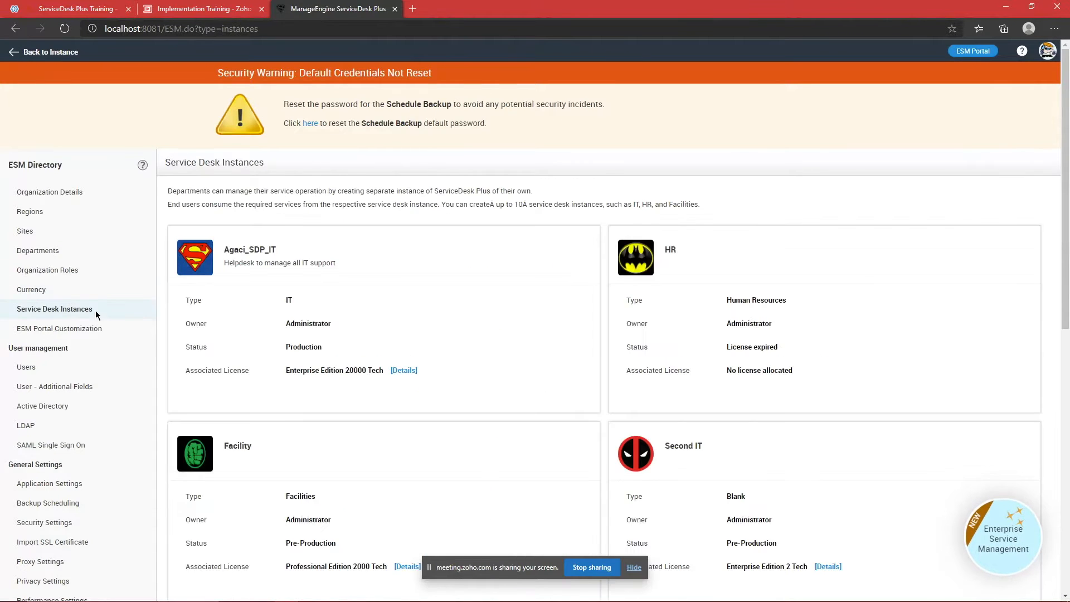
scroll(392, 349, down, 8)
click(385, 335)
click(274, 219)
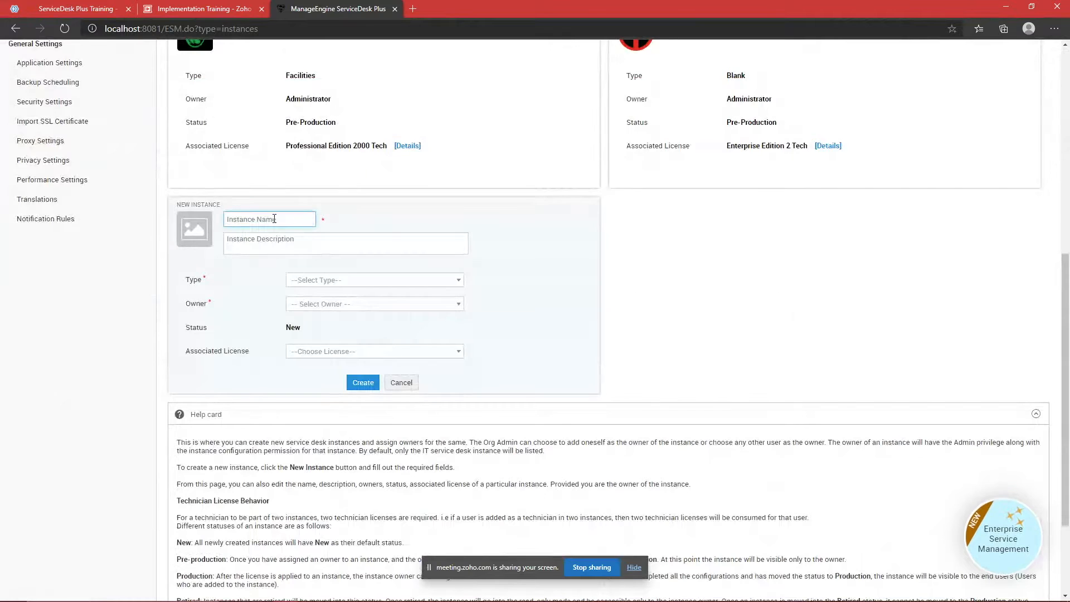
text(Travel)
Step: Set type Blank, owner Administrator and license Standard Edition 2000 Tech, and create the instance
click(359, 281)
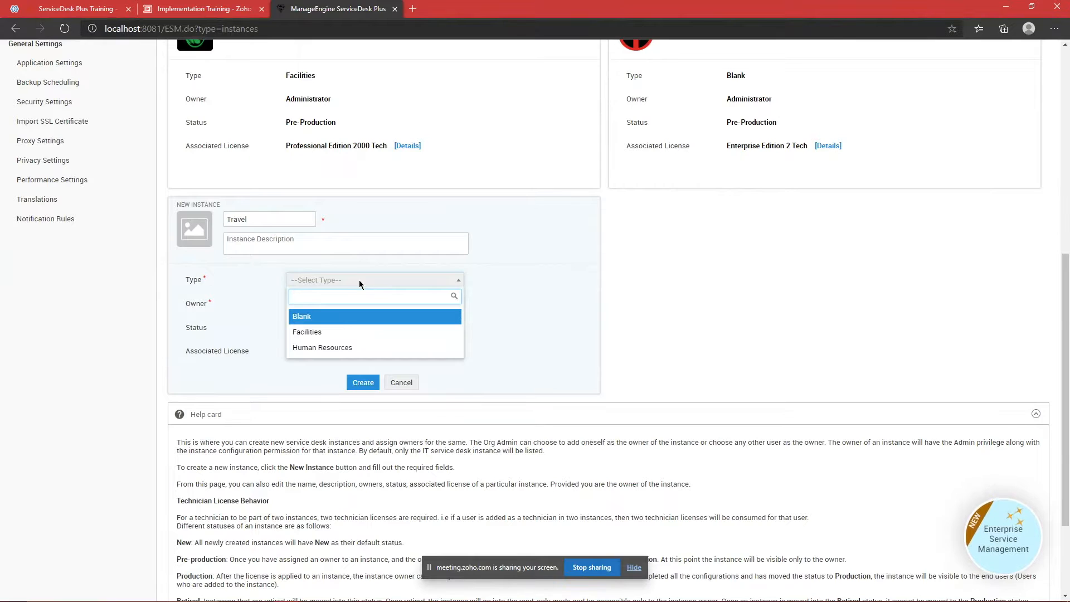
click(337, 316)
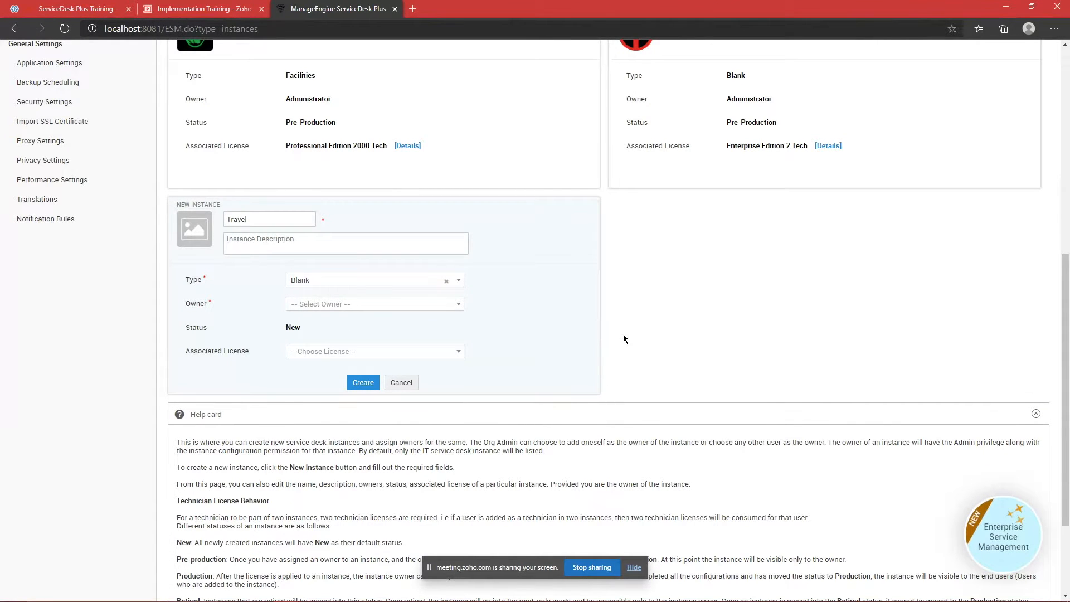
click(342, 303)
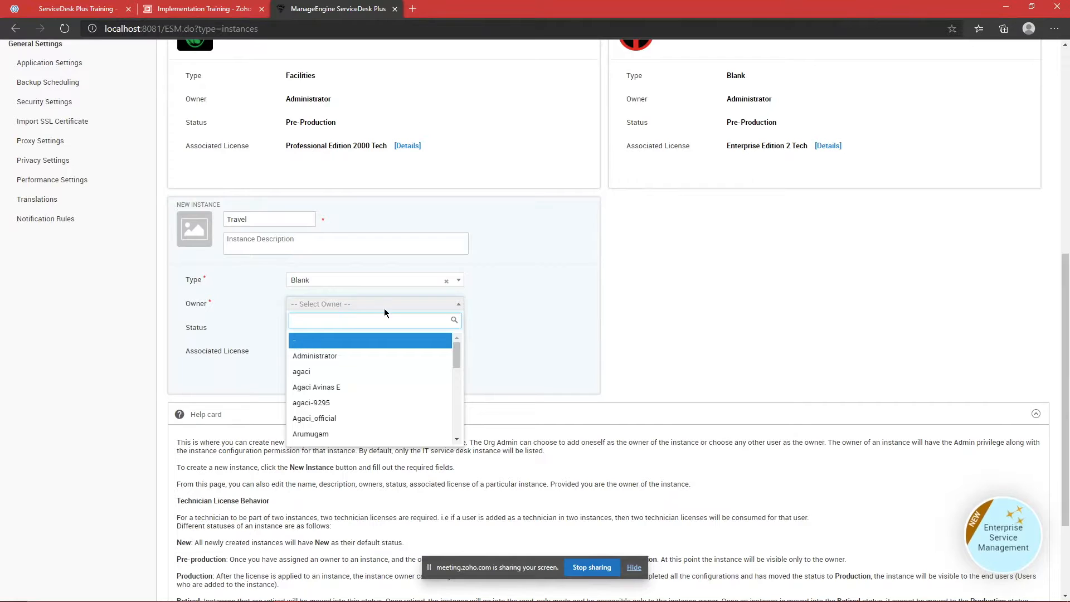
text(adm)
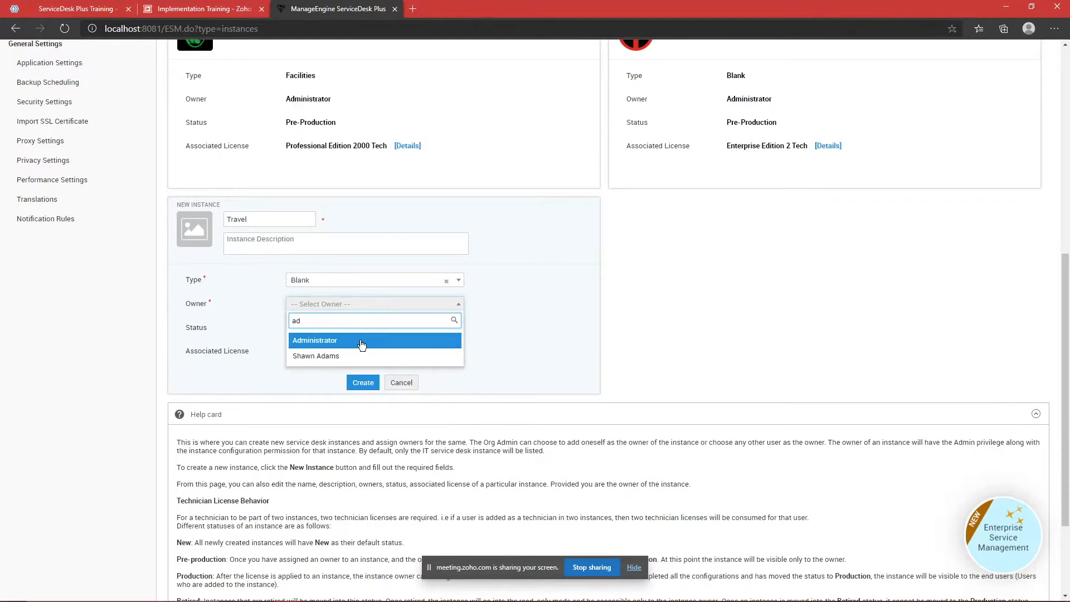
click(360, 340)
click(460, 352)
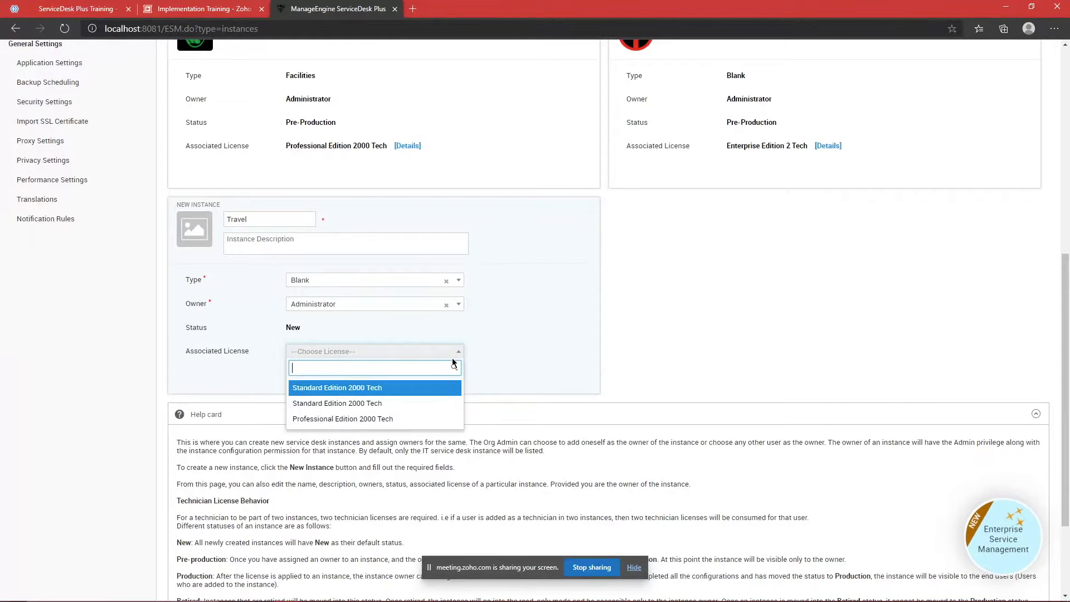
click(407, 387)
click(363, 383)
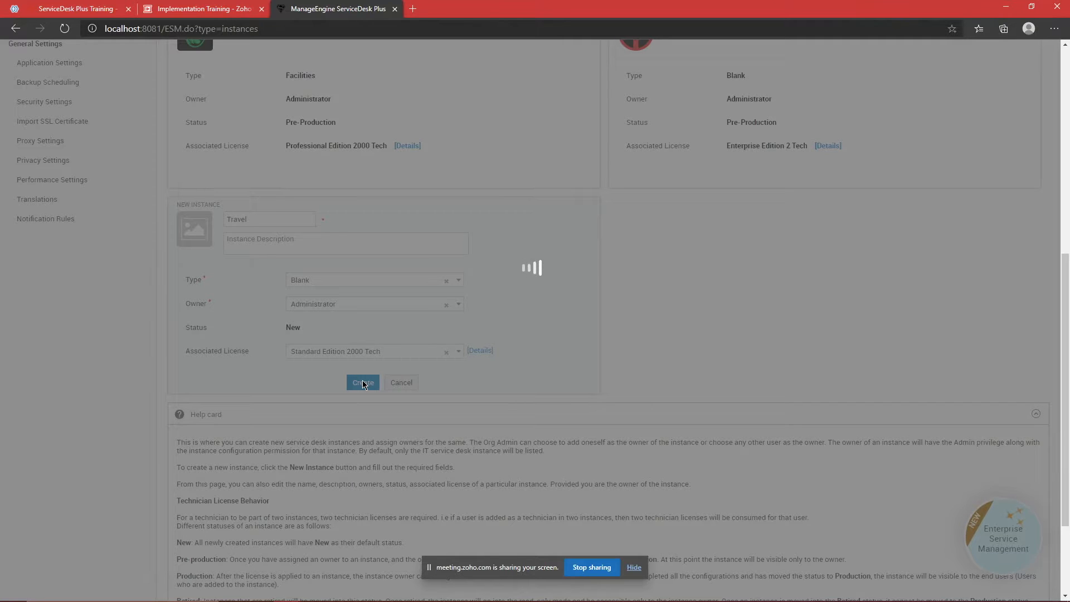
mouse_move(822, 596)
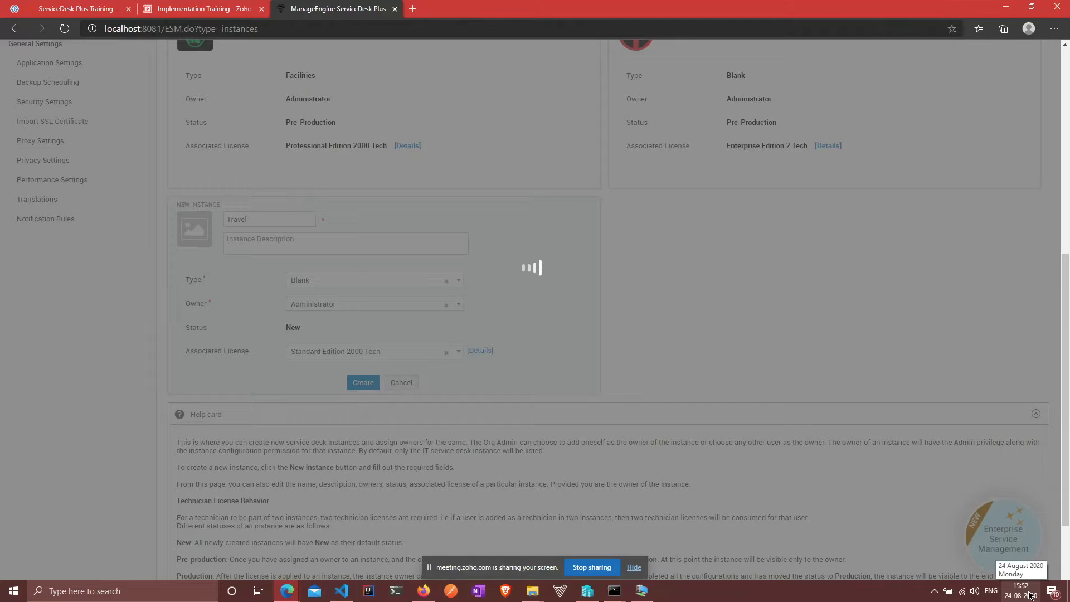
click(86, 6)
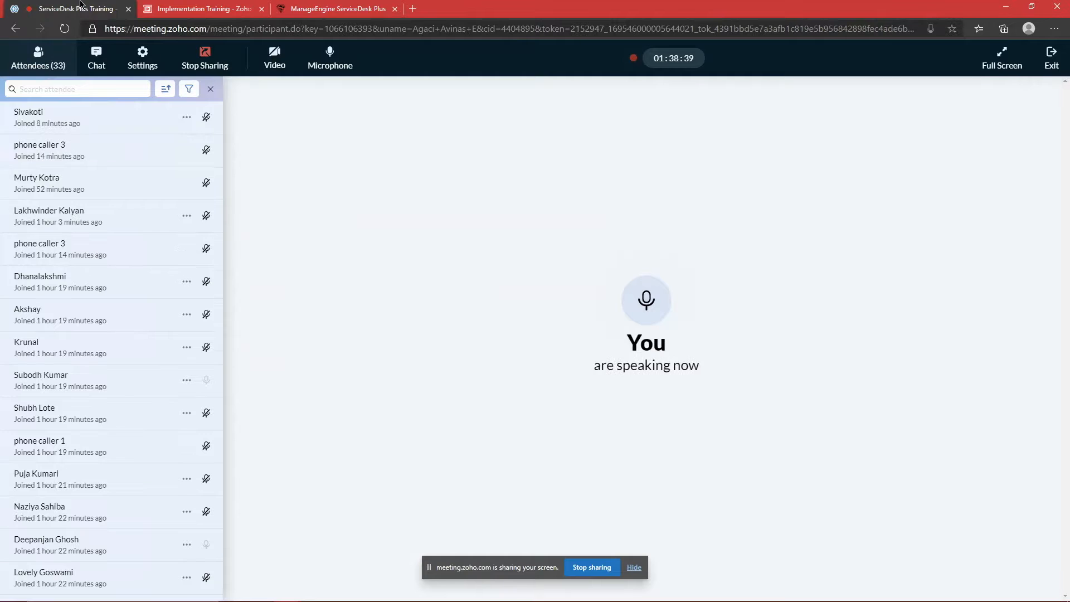
scroll(115, 201, down, 10)
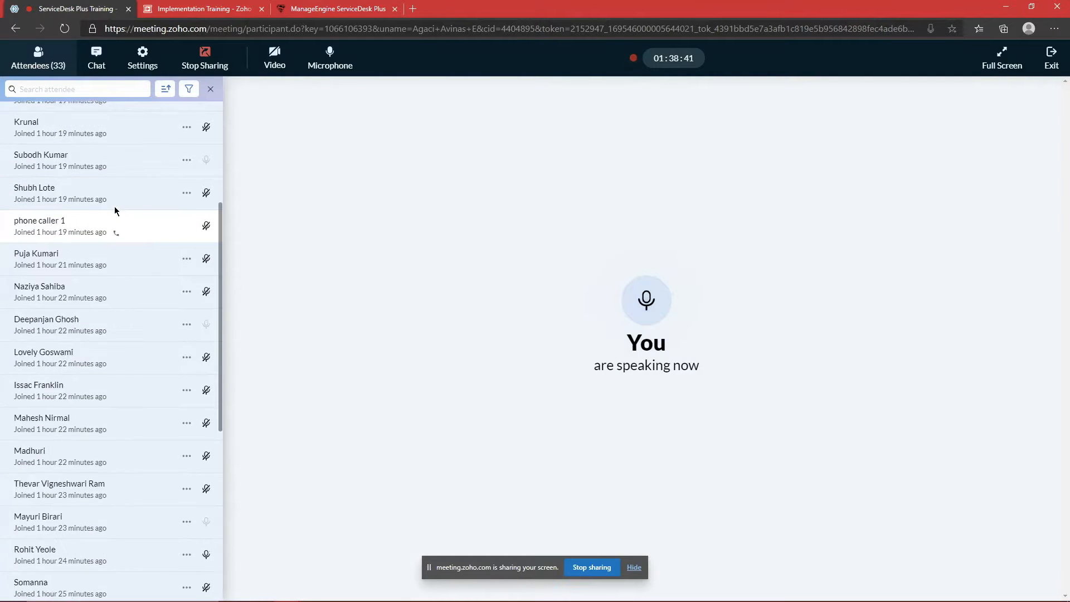
click(96, 59)
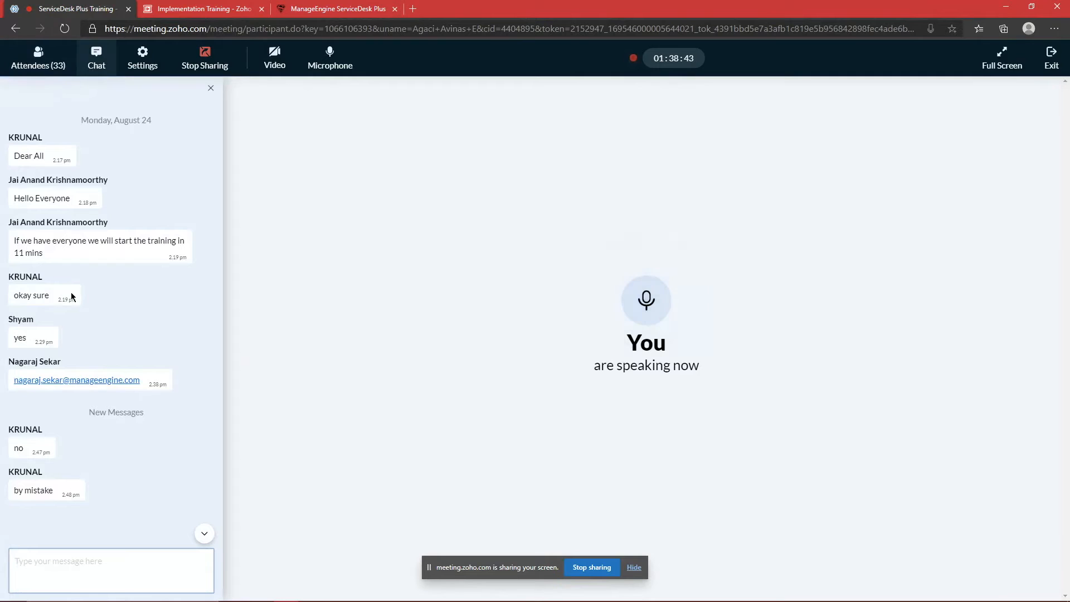
click(56, 60)
scroll(127, 272, down, 10)
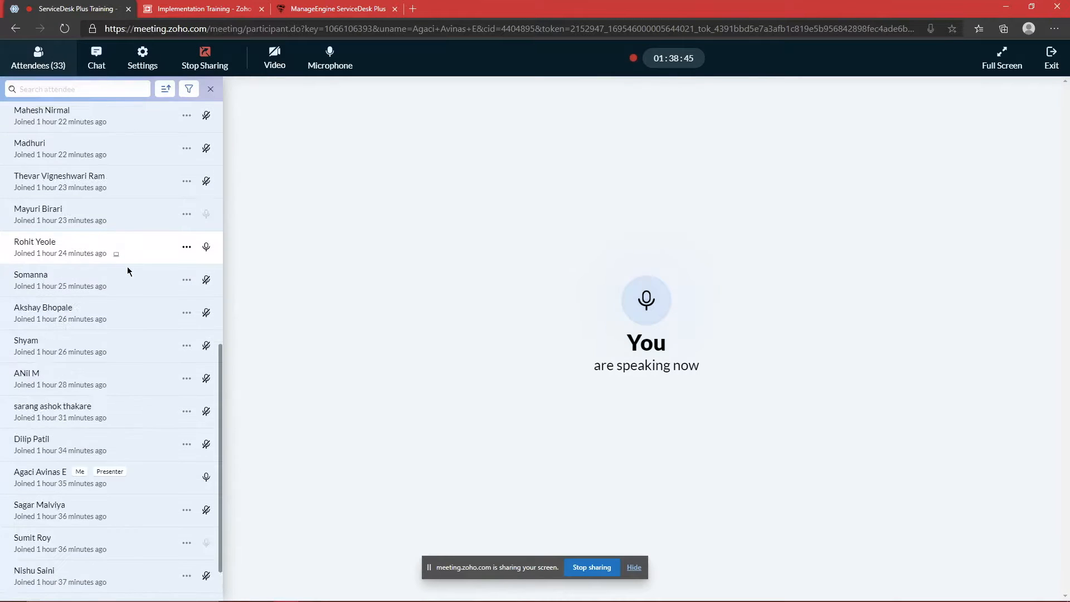
click(341, 5)
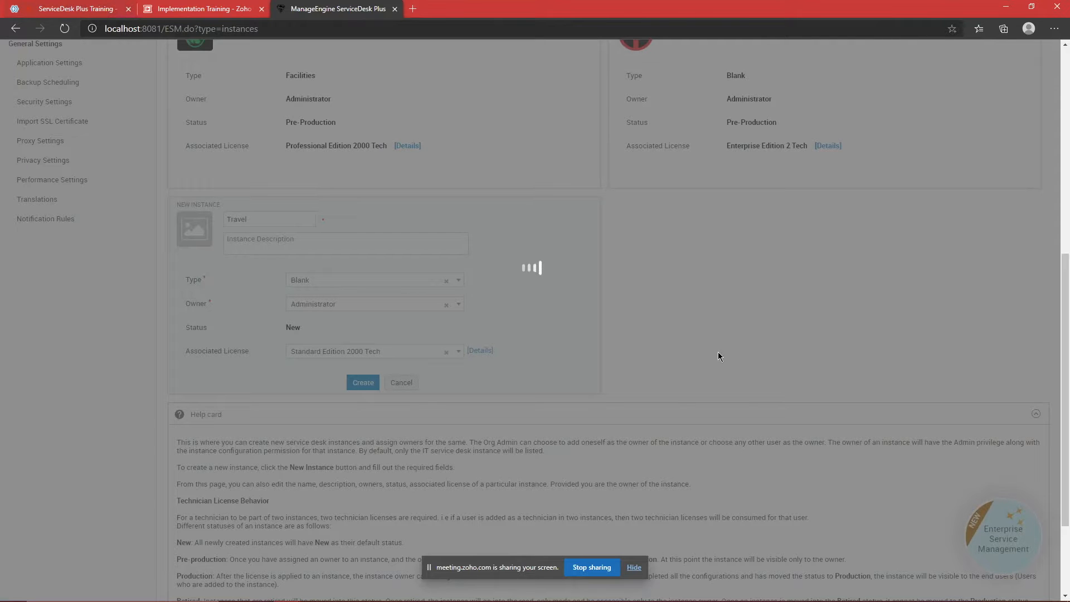
mouse_move(804, 585)
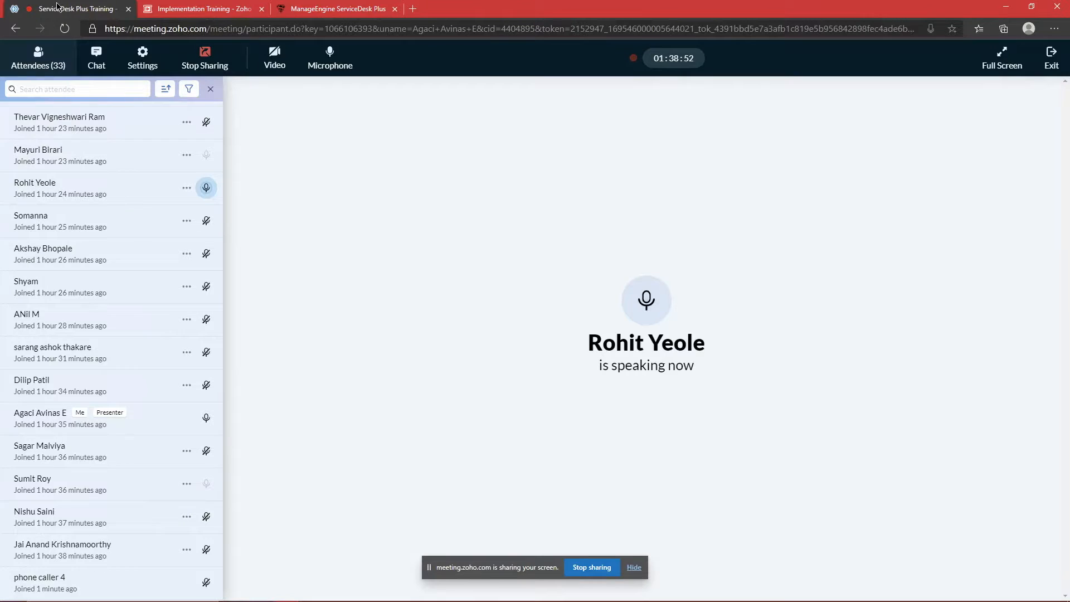
click(204, 8)
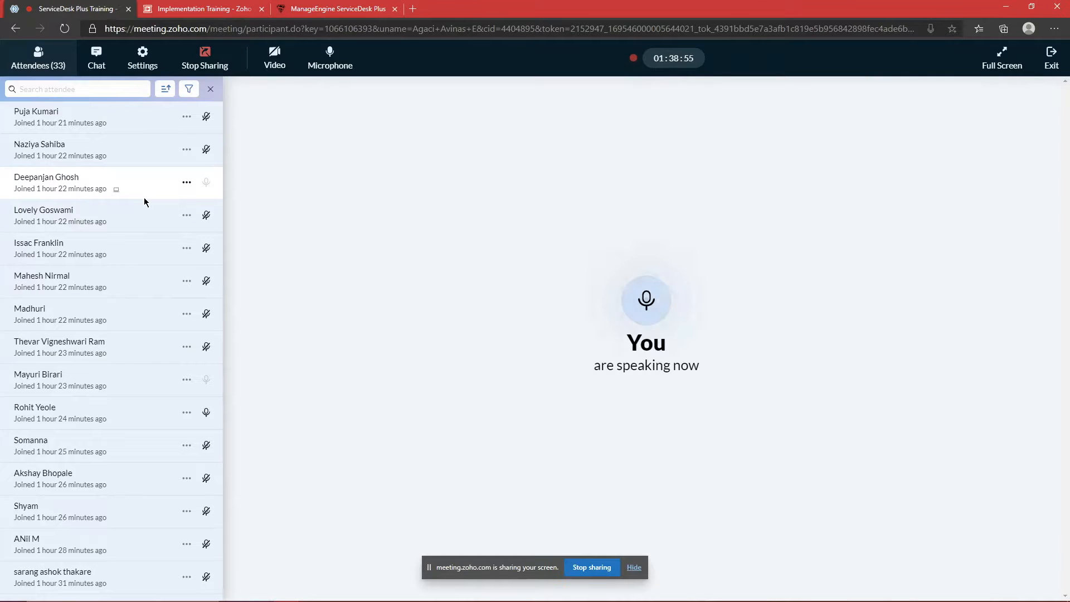
click(96, 59)
click(334, 9)
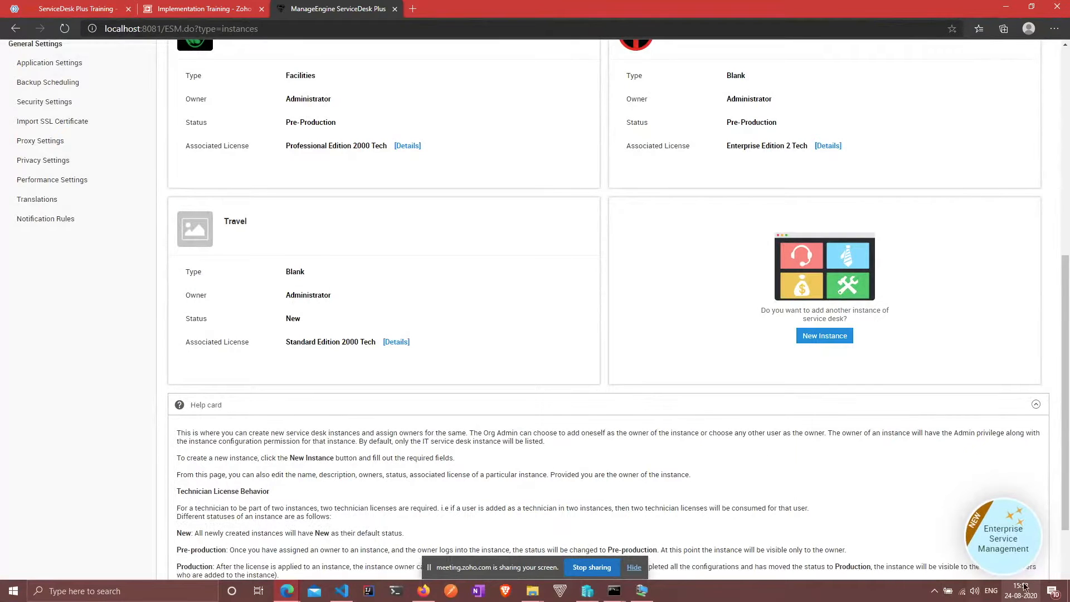
Step: Check the system clock, then abandon choosing an image for the Travel instance
click(1031, 592)
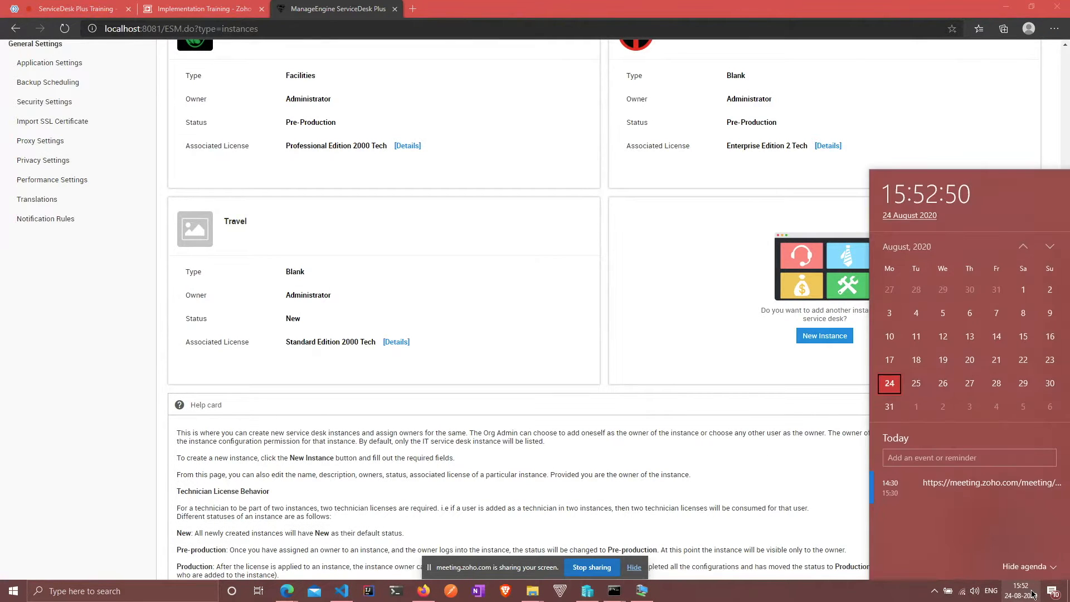
click(670, 294)
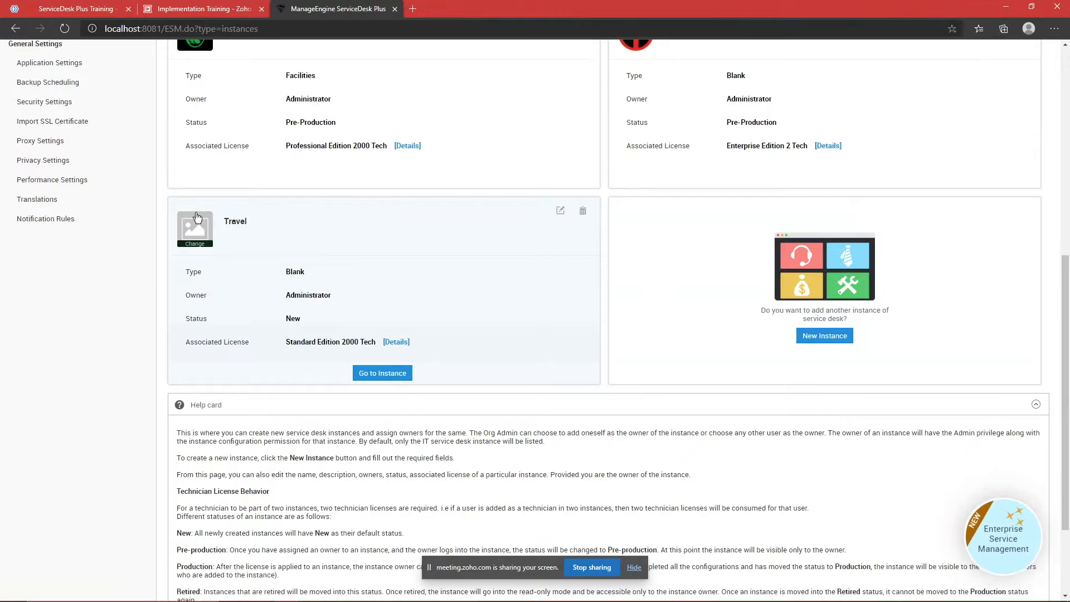
click(181, 234)
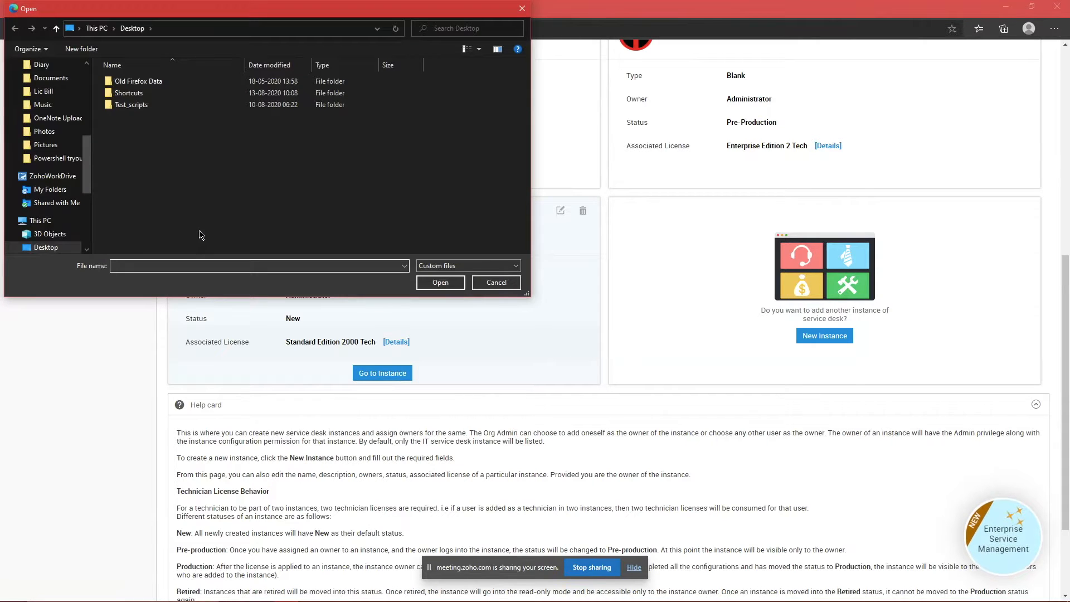
click(494, 283)
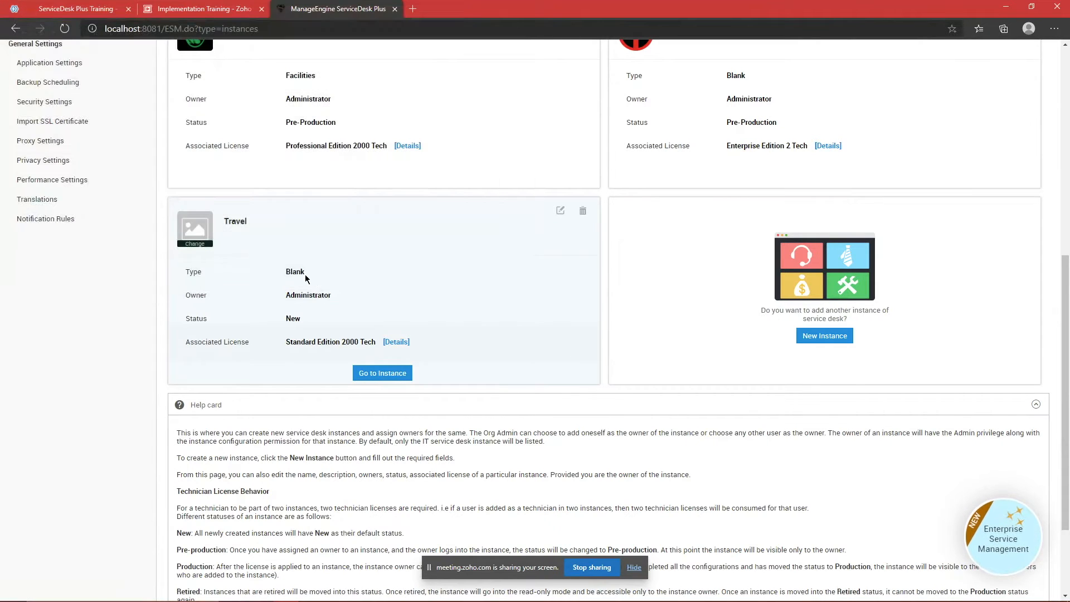
Step: Highlight the Travel instance card's New status several times to point it out
double_click(295, 314)
click(291, 313)
double_click(291, 314)
click(311, 315)
double_click(296, 315)
click(310, 319)
scroll(310, 322, up, 5)
scroll(310, 334, down, 3)
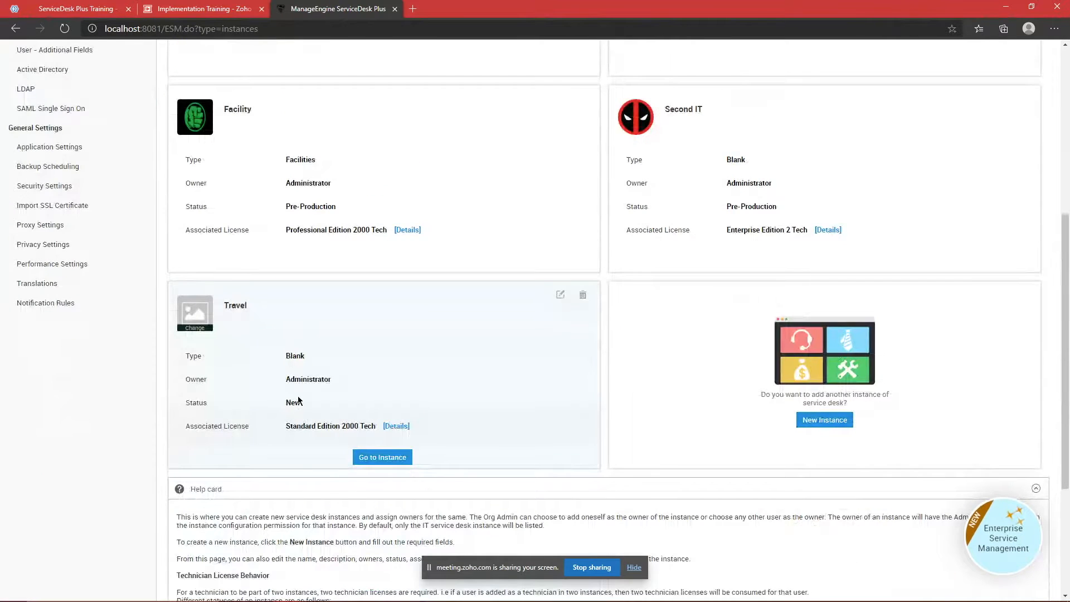
double_click(288, 402)
click(337, 405)
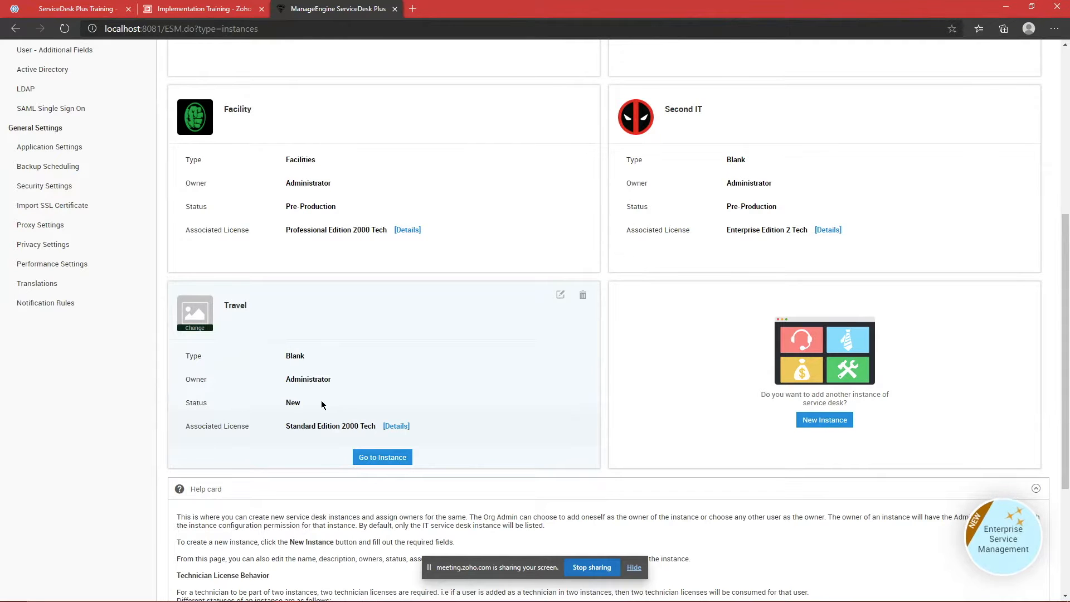
double_click(289, 403)
click(314, 409)
Step: Highlight the Facility instance's Pre-Production status, scroll the cards, and open the account menu
scroll(312, 401, up, 3)
triple_click(310, 374)
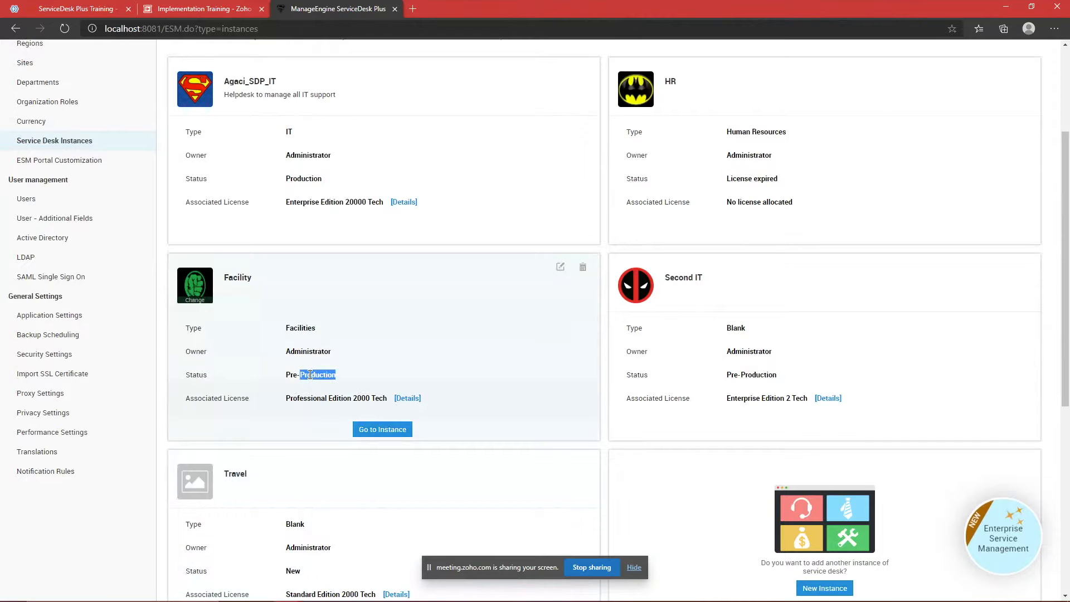
click(323, 376)
scroll(324, 376, down, 3)
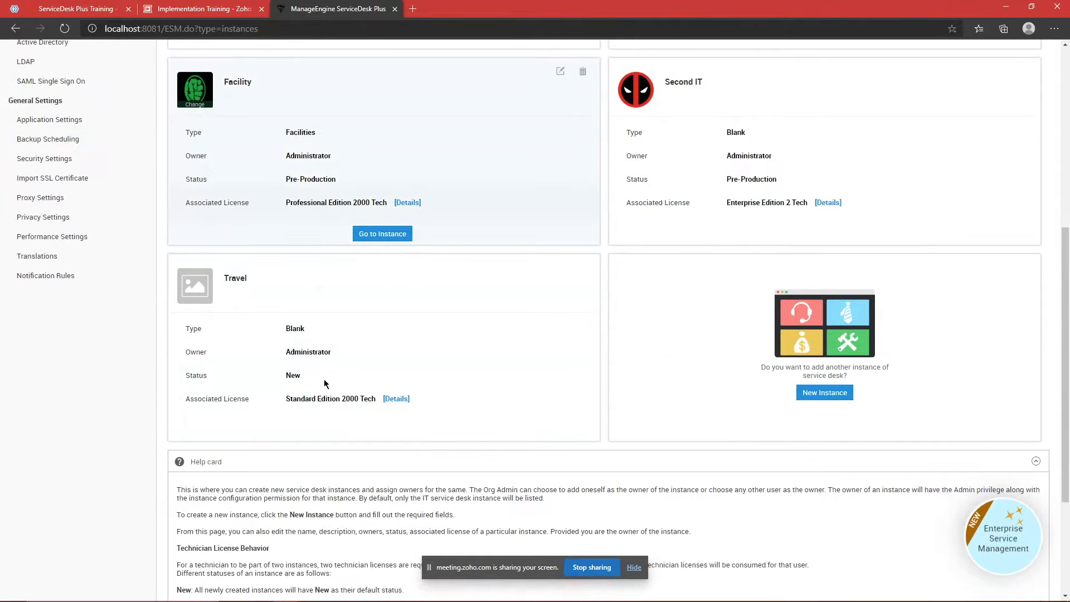
scroll(326, 383, down, 2)
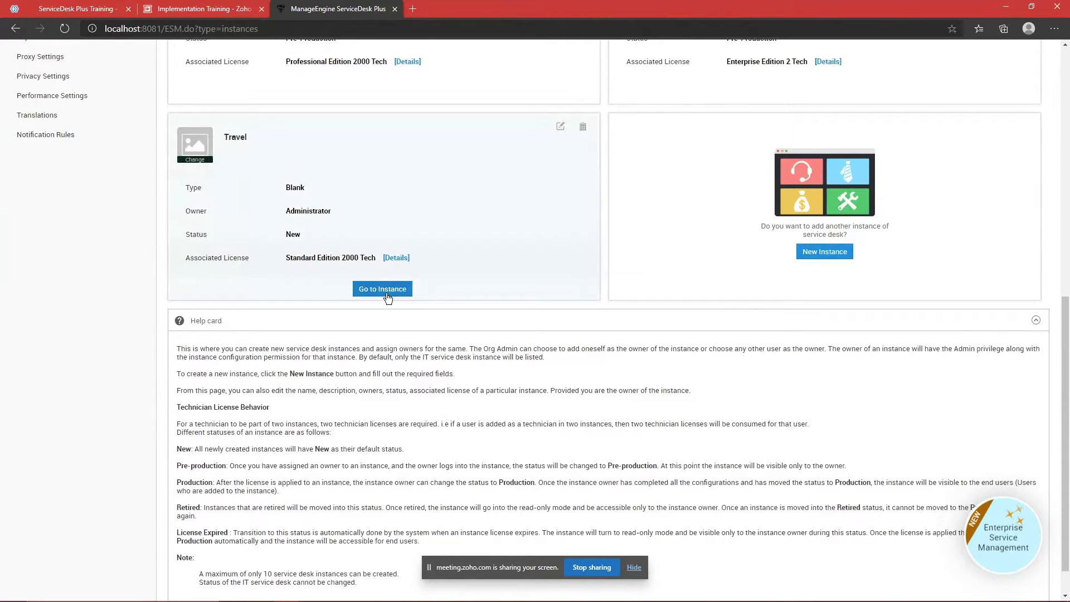
scroll(466, 265, up, 8)
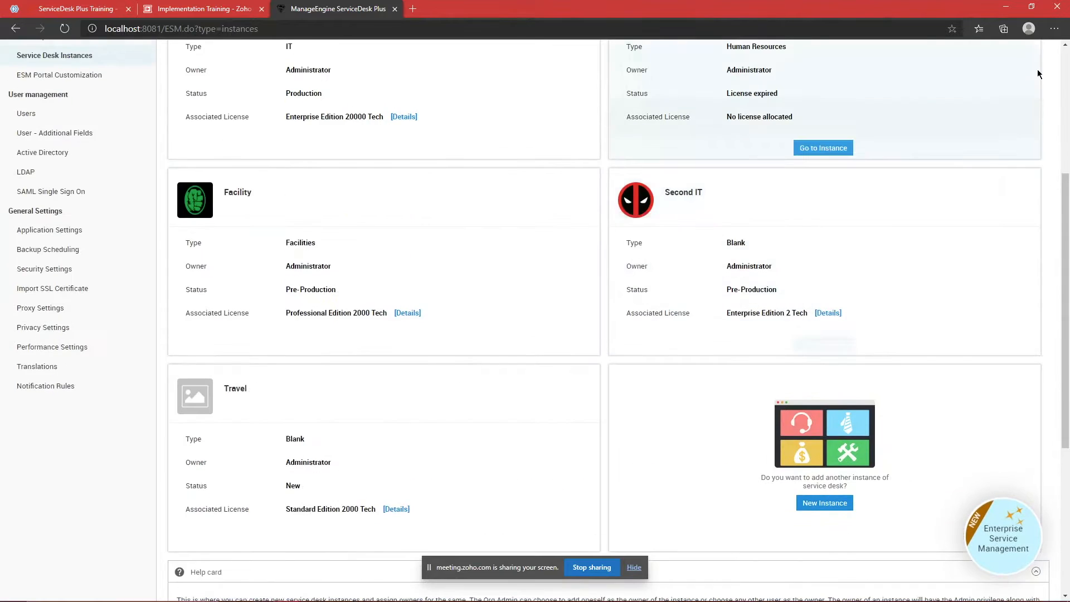
click(1042, 51)
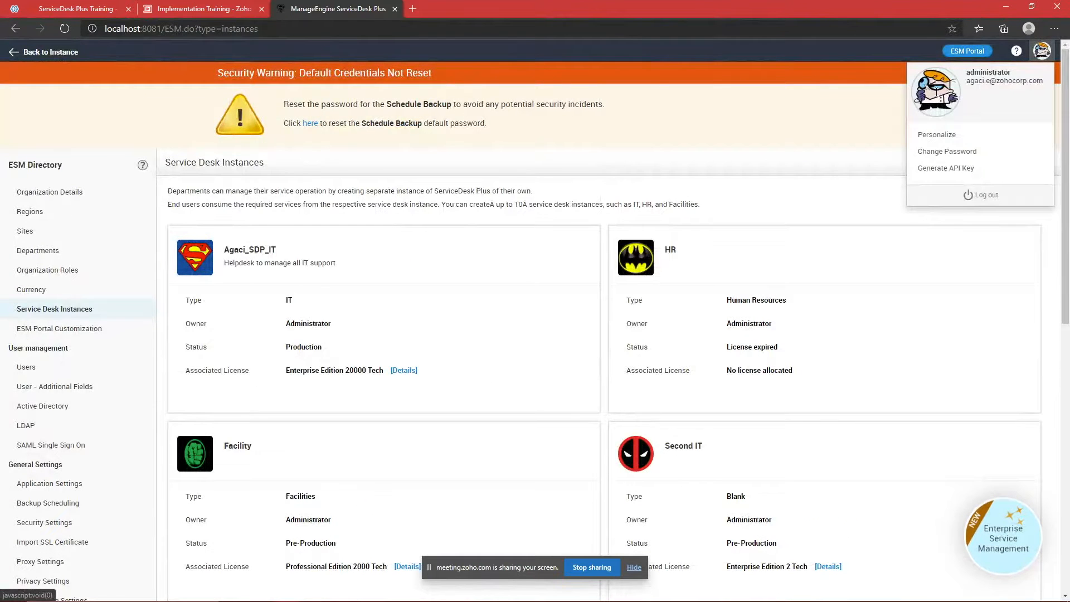
Step: Enter the Travel instance, look over its Admin settings, and go back to the ESM Directory
click(861, 114)
scroll(482, 242, down, 8)
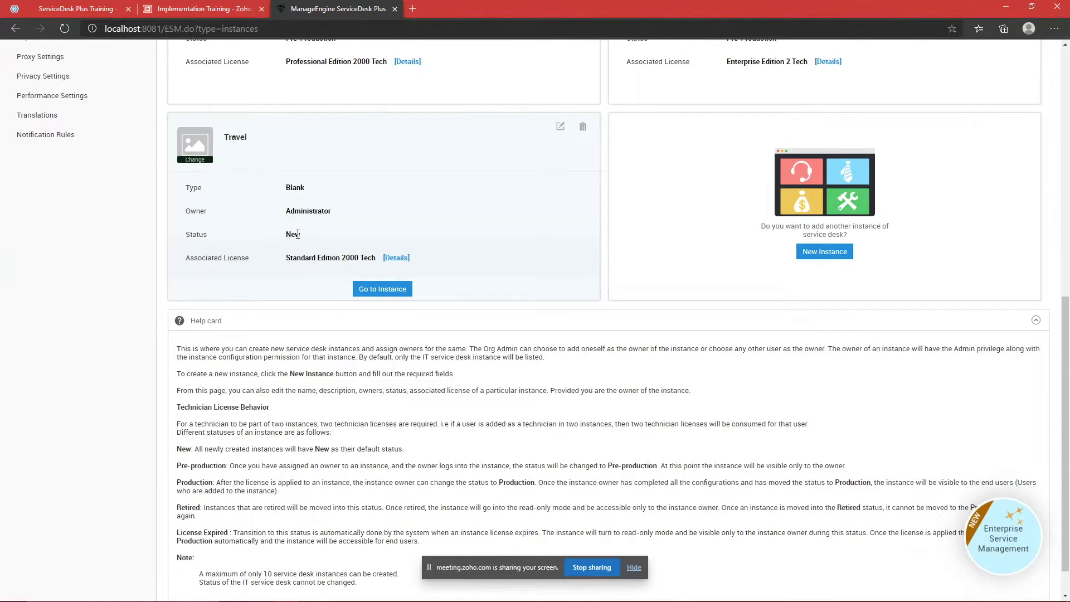
click(376, 290)
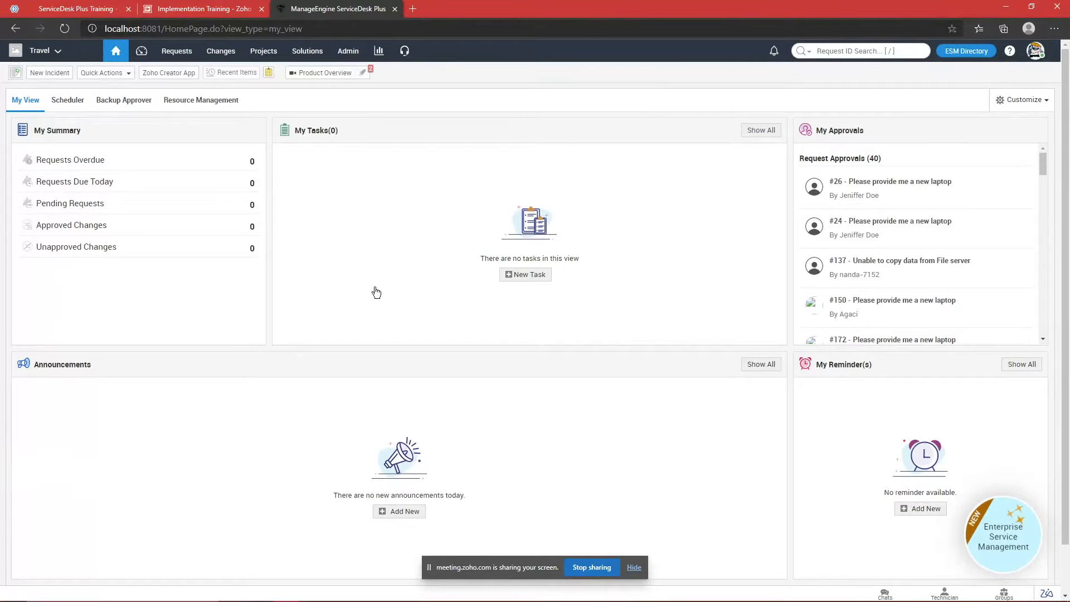
click(356, 51)
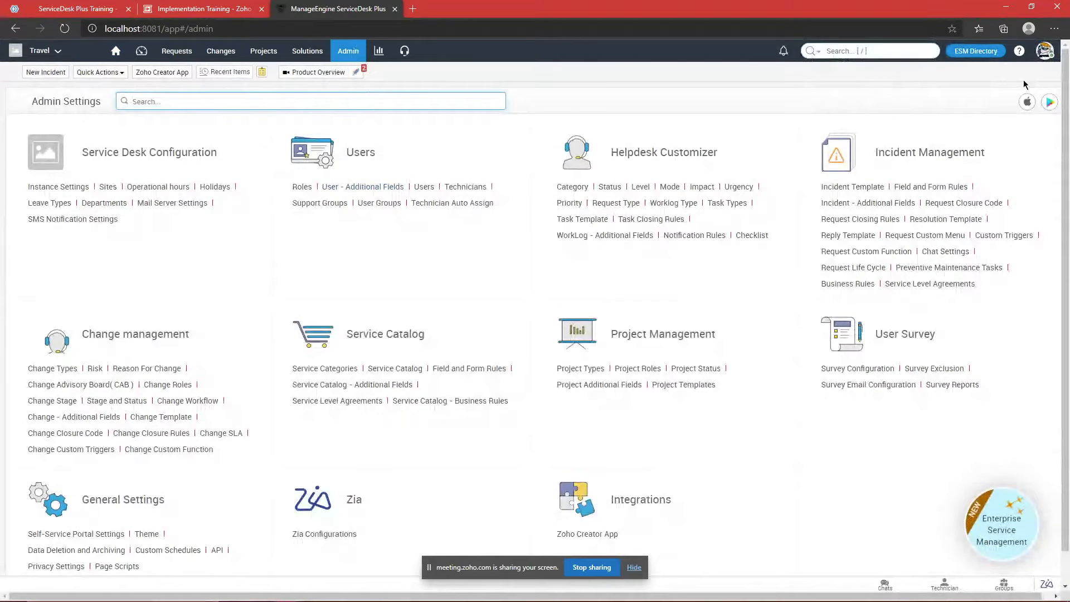
scroll(968, 305, down, 2)
scroll(919, 361, up, 1)
scroll(919, 361, up, 1)
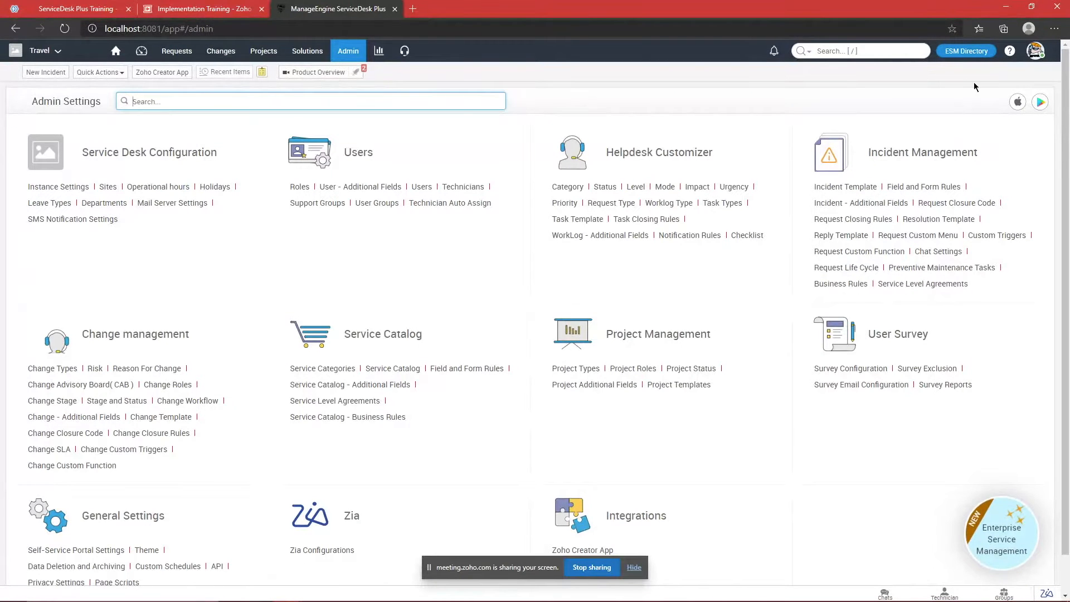
click(976, 53)
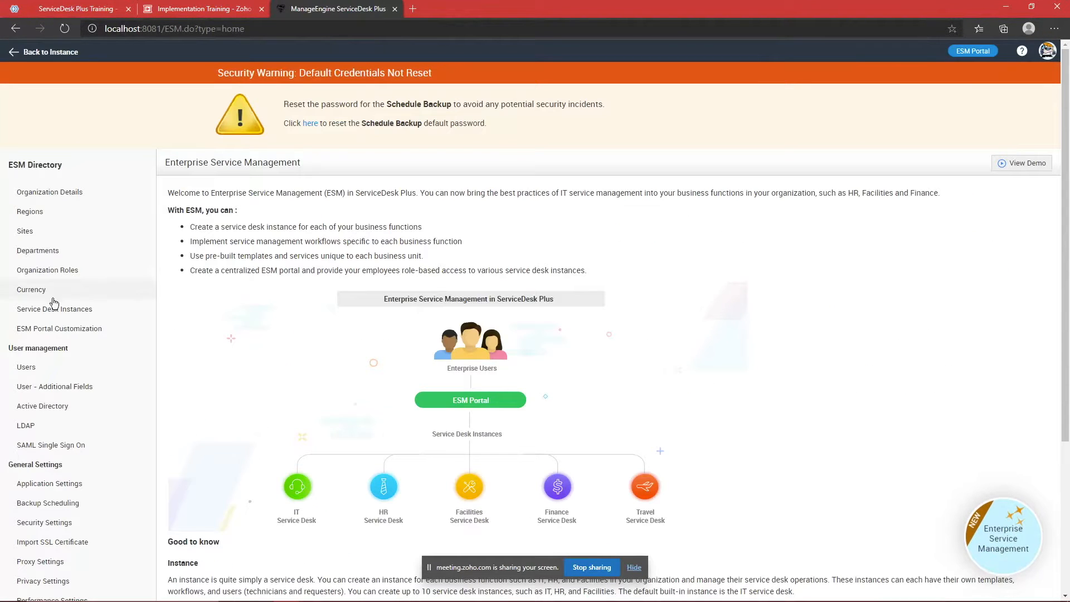
Step: Confirm the Travel card now shows Pre-Production status, then enter the Travel instance
click(59, 310)
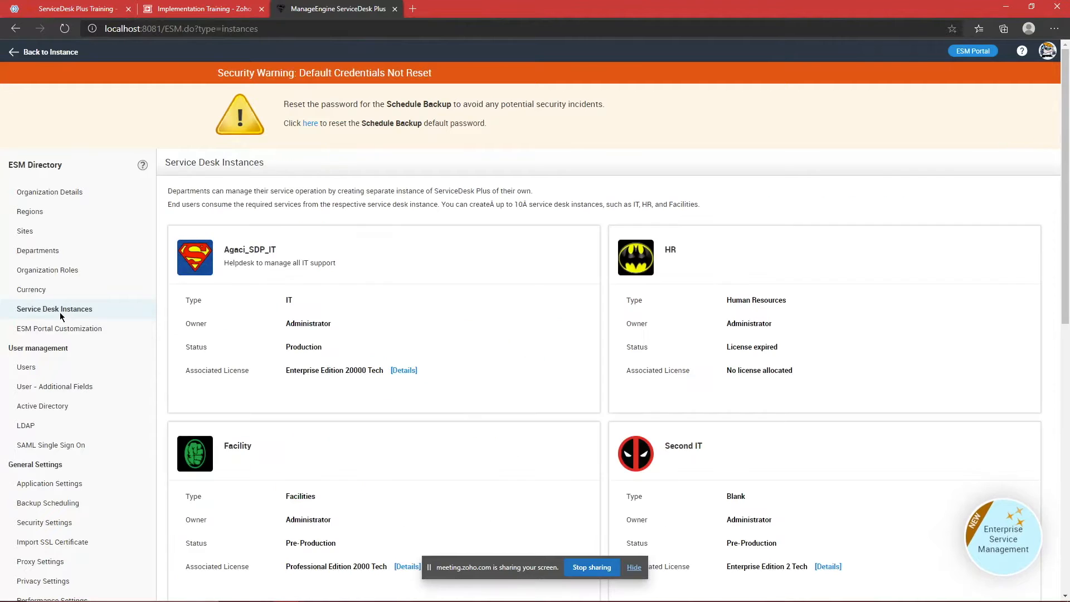
scroll(395, 319, down, 6)
double_click(314, 401)
click(381, 404)
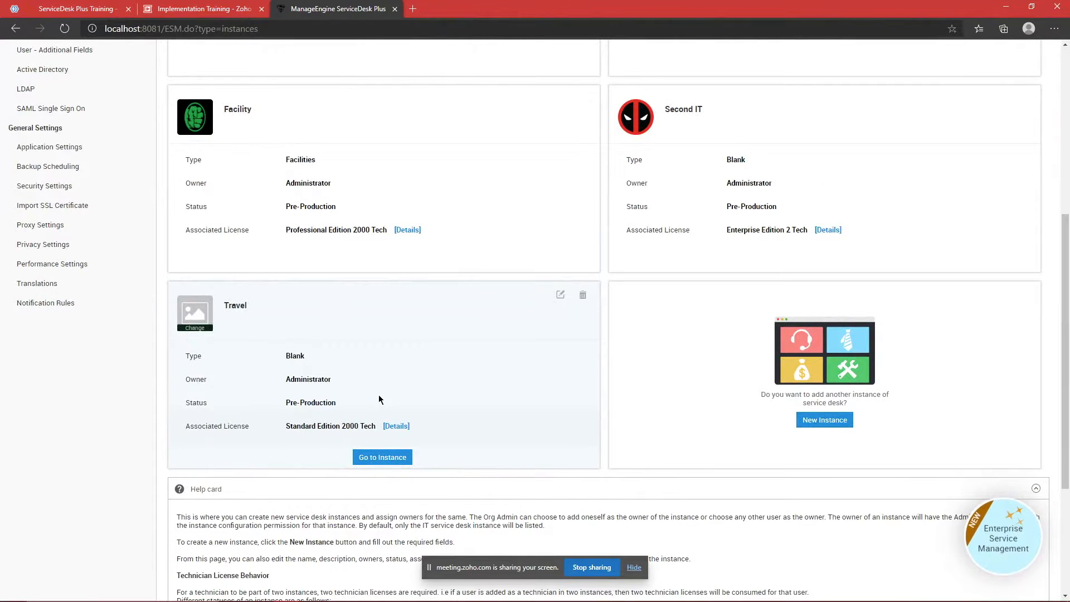
triple_click(304, 405)
click(373, 402)
double_click(313, 403)
click(359, 403)
click(370, 457)
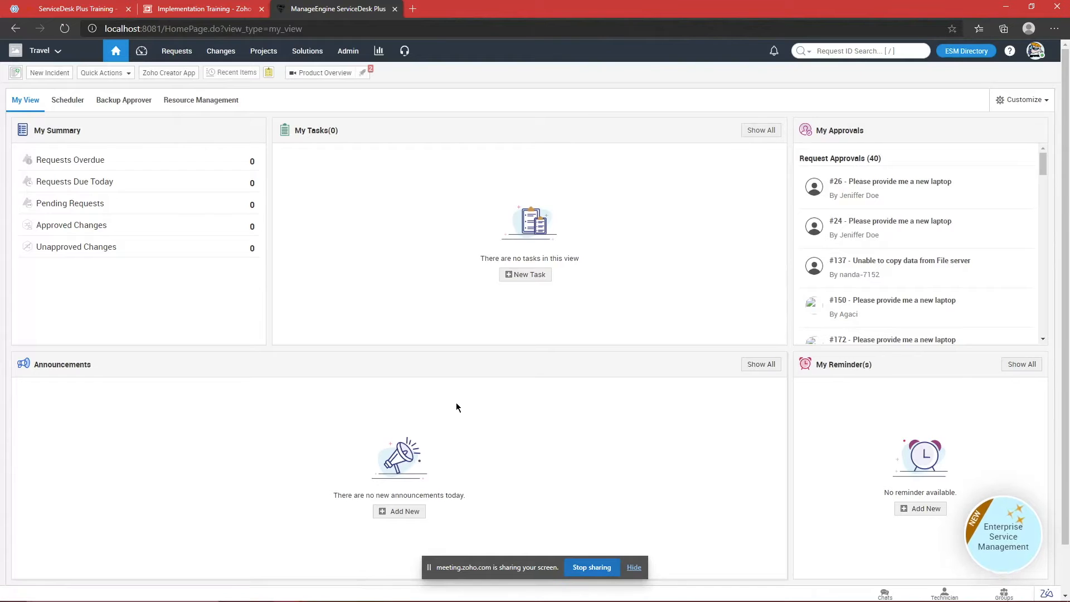
Step: Create a Travel Desk request category in the Travel instance's Category settings
click(349, 55)
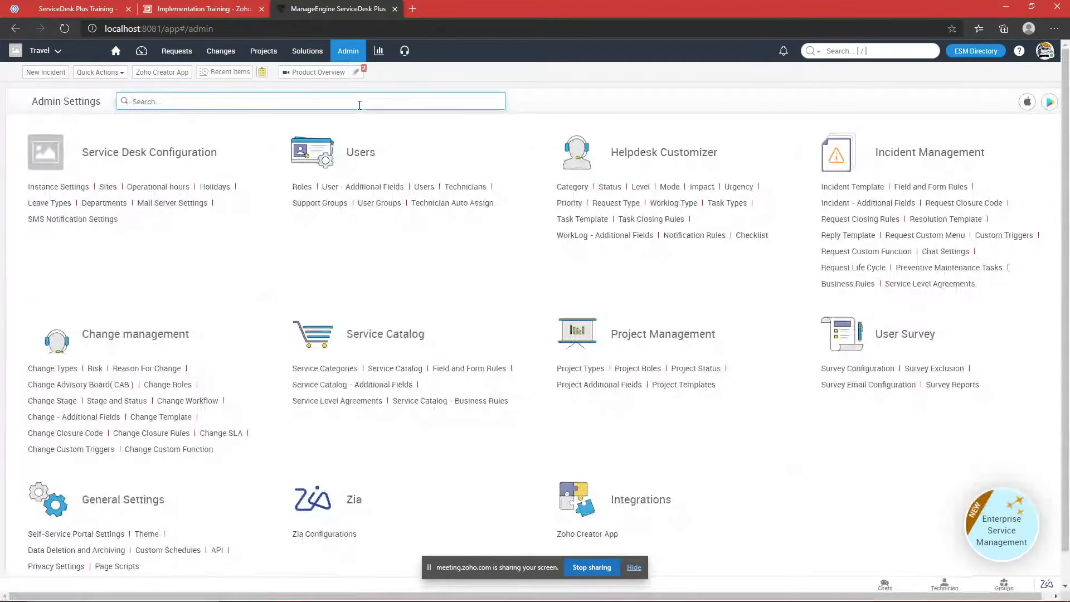
text(cat)
key(Return)
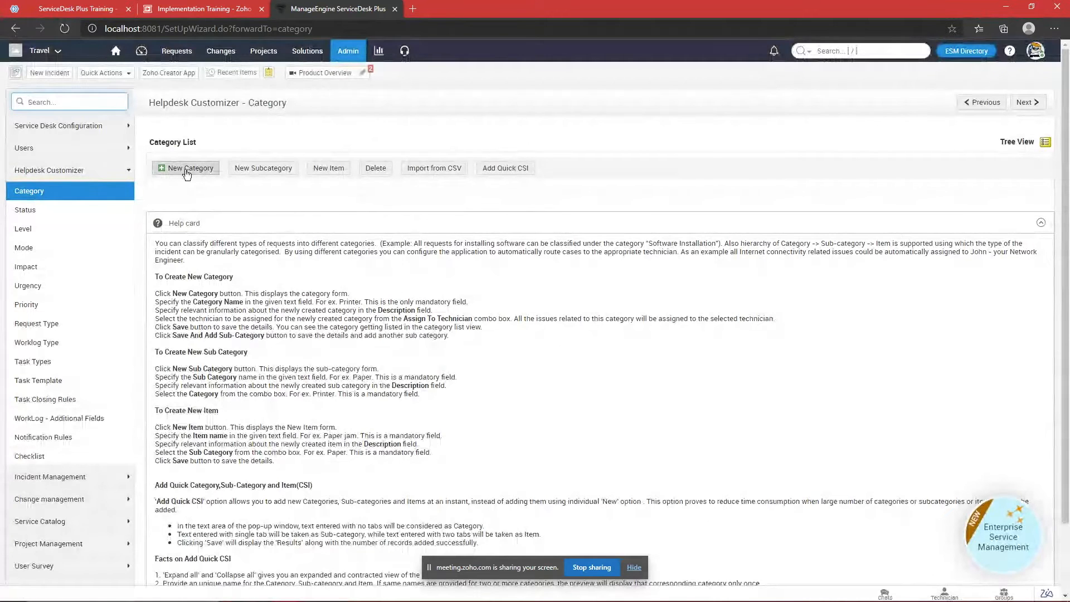
click(187, 168)
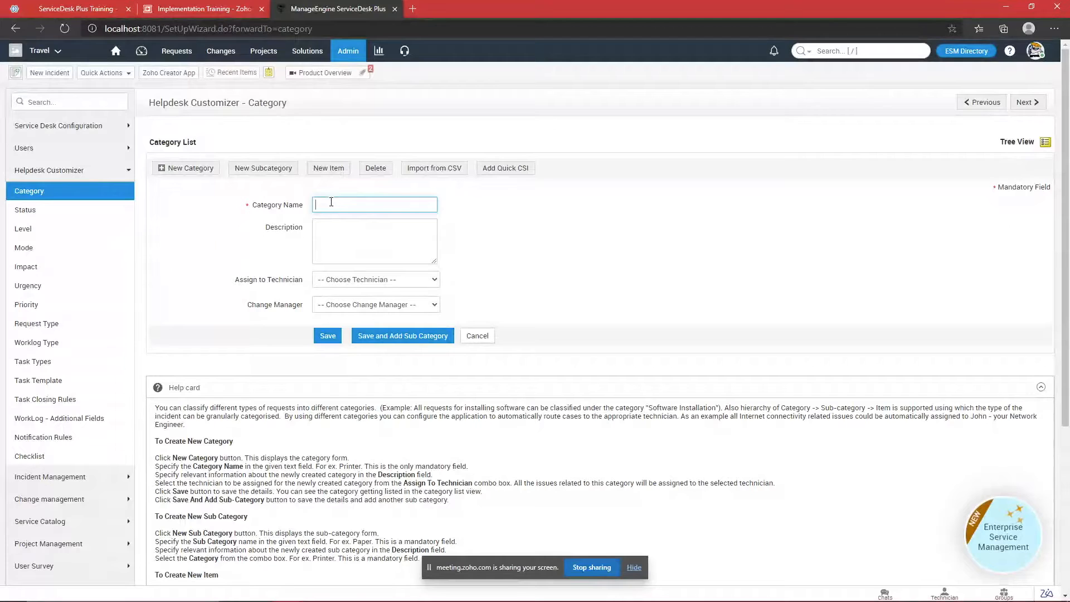
text(Travel Desk)
right_click(332, 206)
click(323, 336)
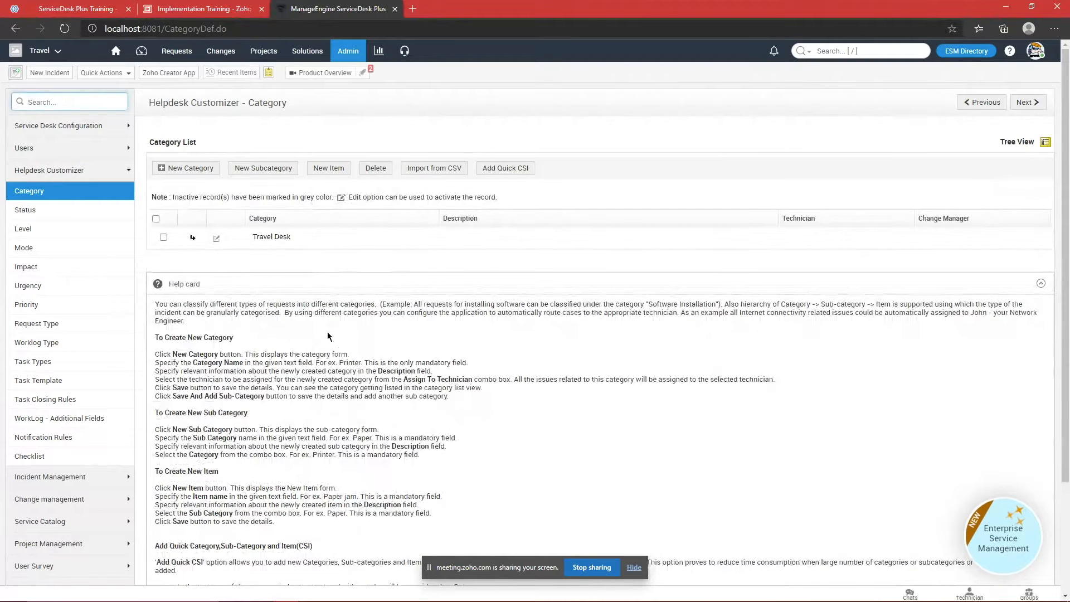
Step: Glance at the online meeting's attendee list, then return and open the ESM Directory
click(109, 8)
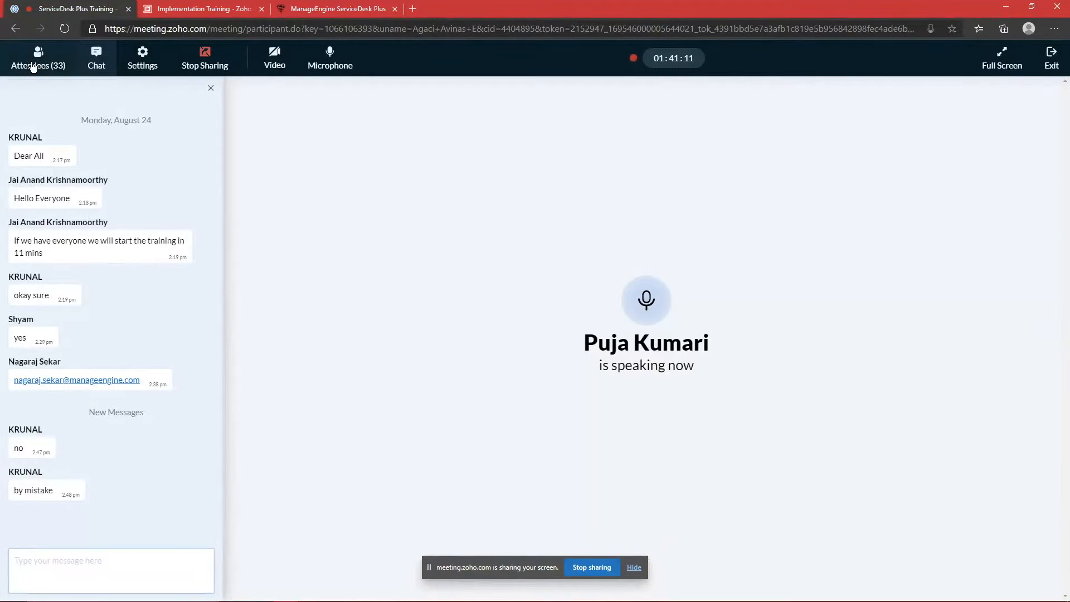
click(39, 58)
scroll(133, 164, down, 3)
scroll(133, 168, up, 4)
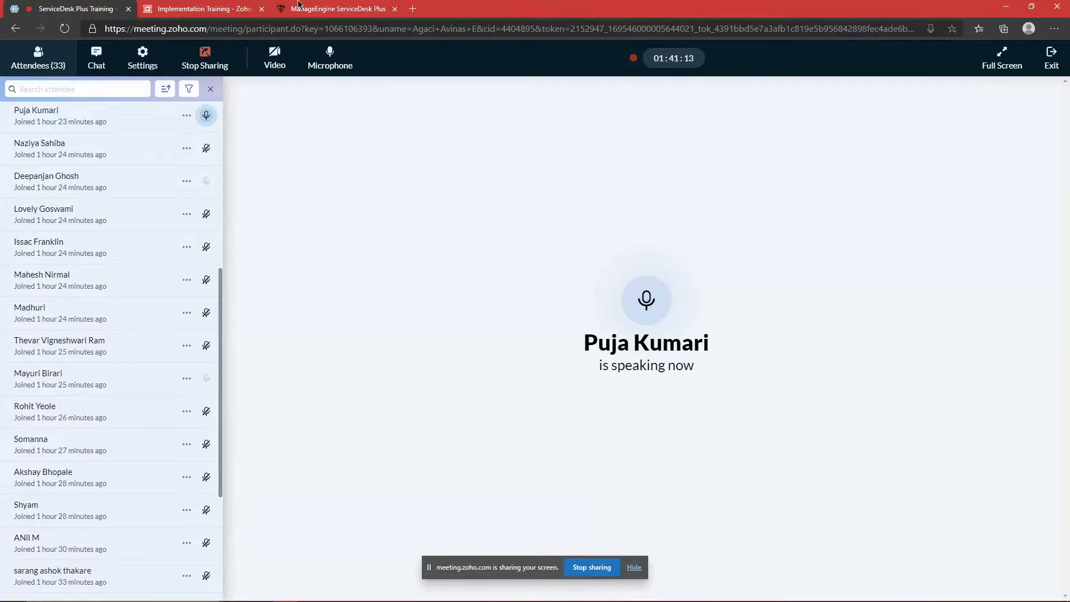
click(309, 8)
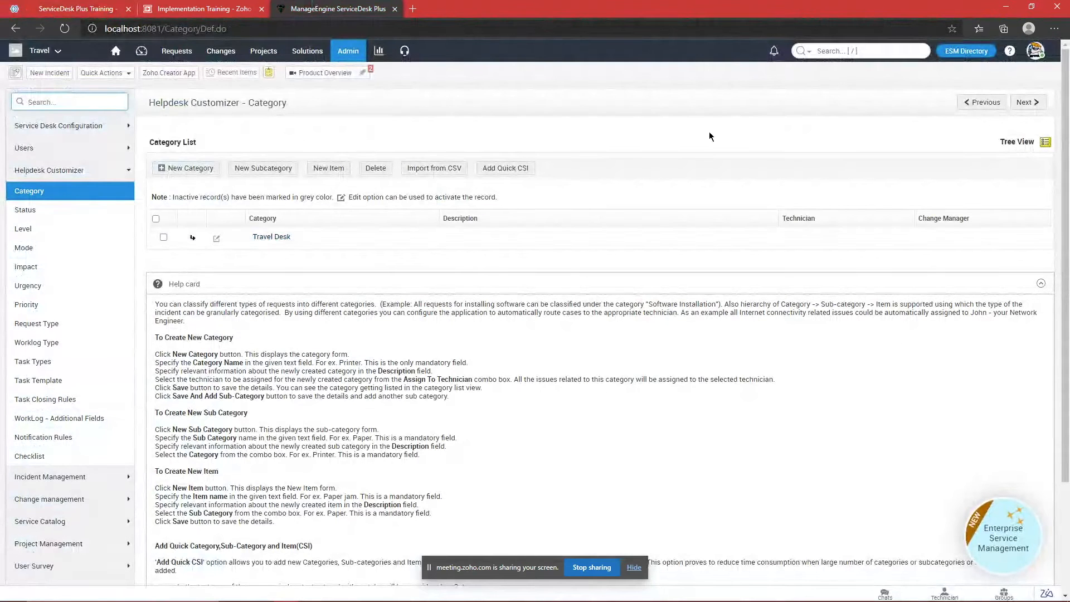
click(961, 52)
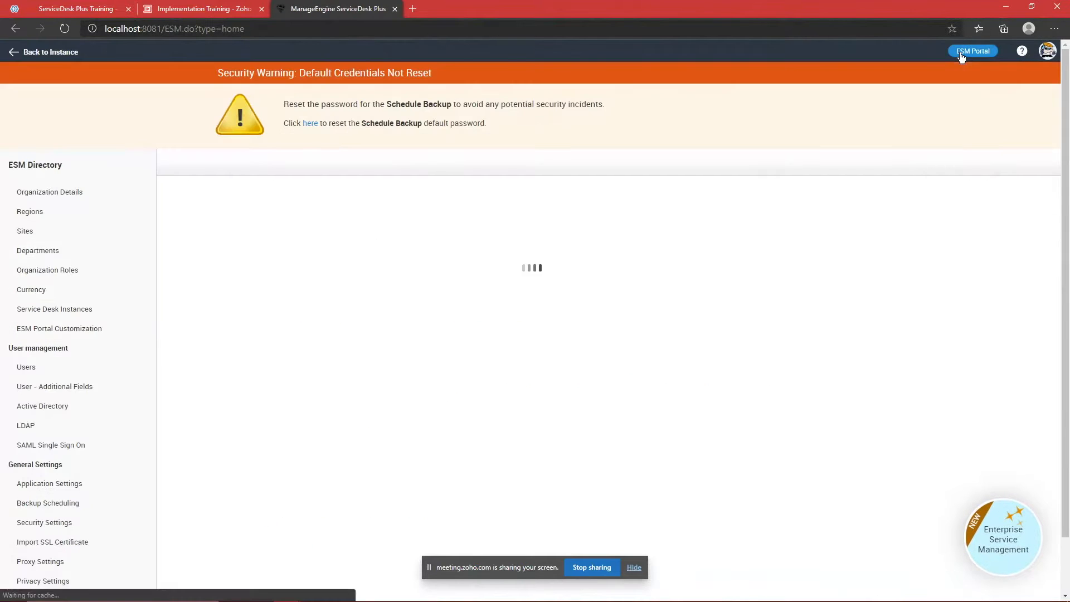
Step: Enter the HR instance and open its Service Categories through an Admin search for 'cate'
click(44, 312)
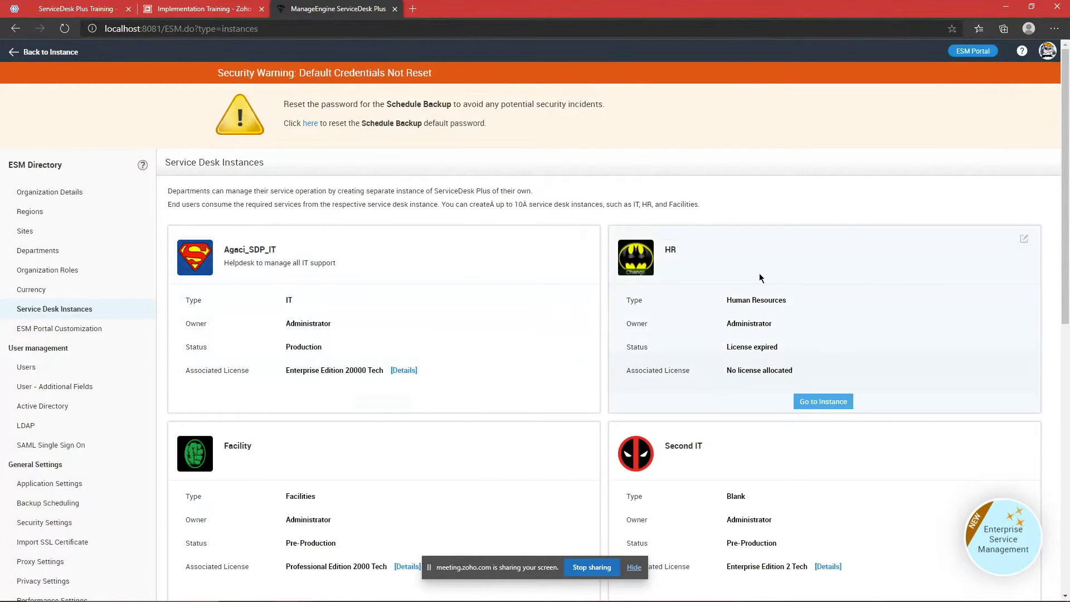
scroll(837, 270, down, 1)
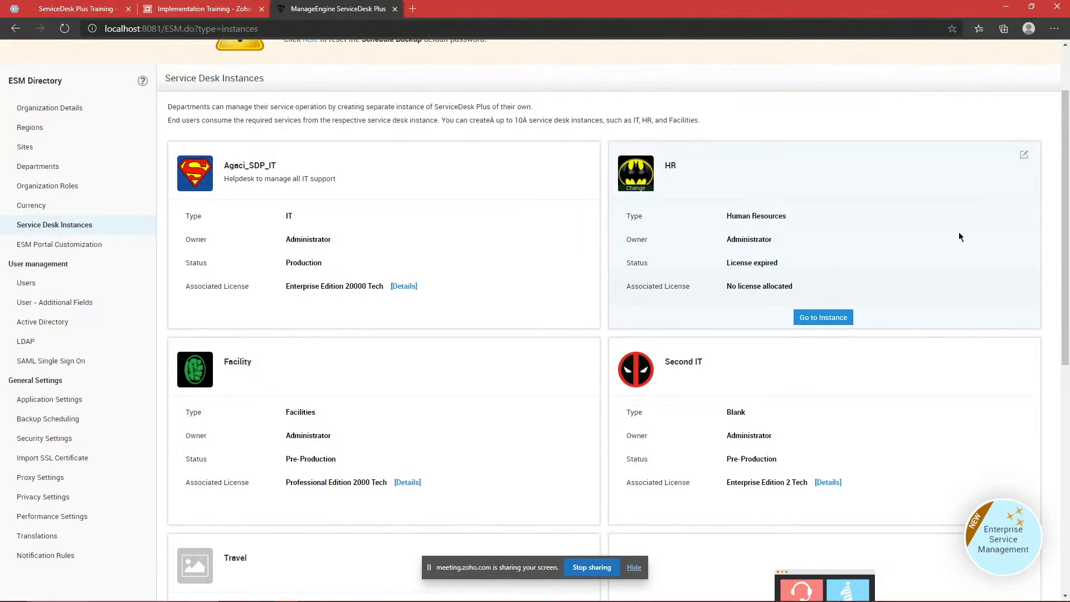
click(829, 321)
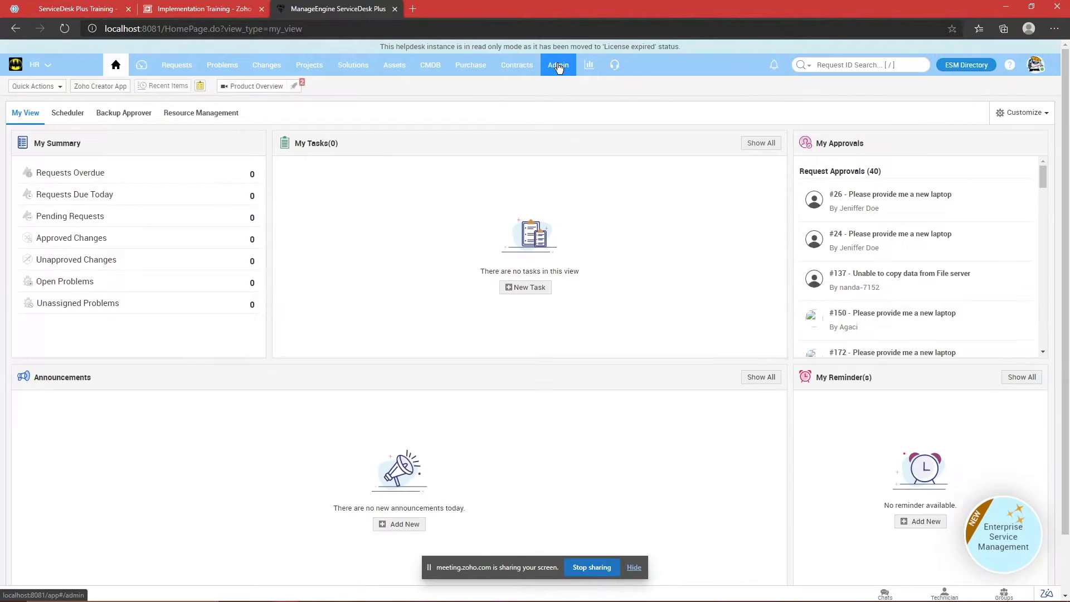
click(559, 67)
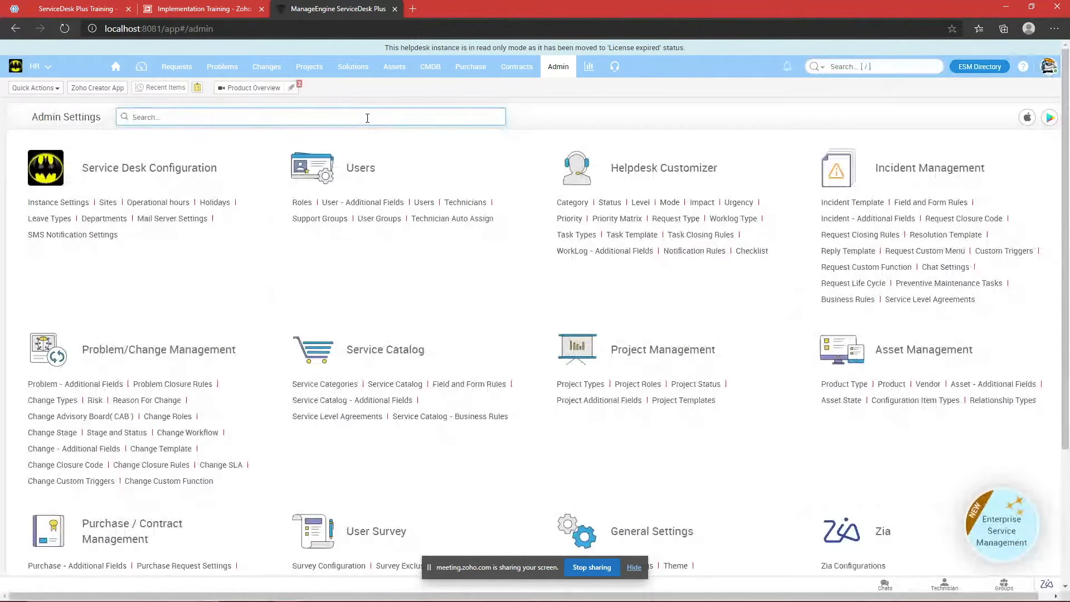
click(368, 122)
text(cate)
key(Return)
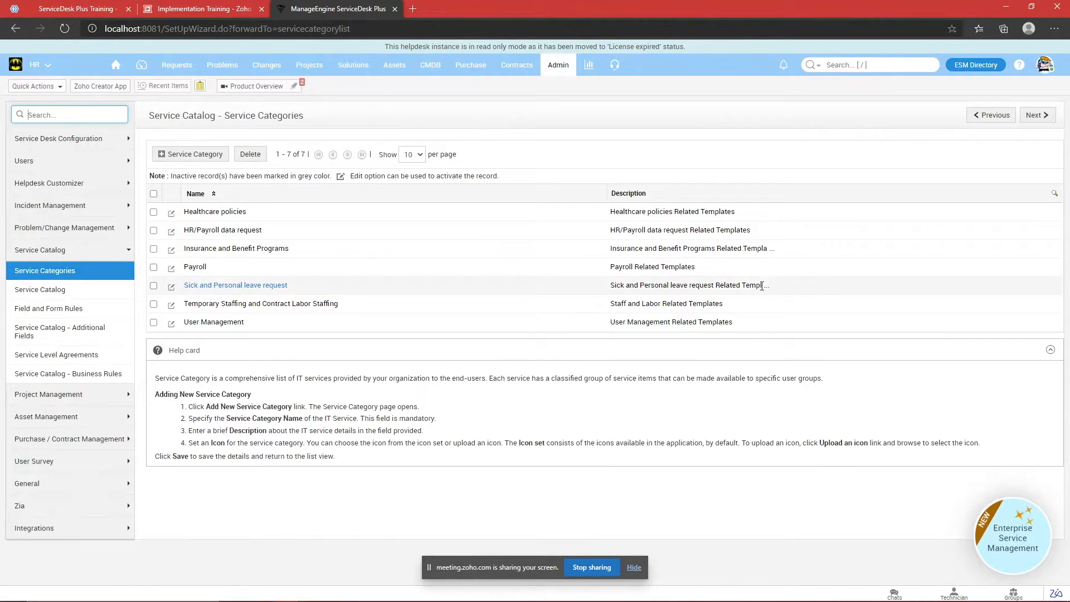
Step: Highlight the seven categories, open Healthcare policies and cancel unchanged, then return to Admin
drag(752, 327, 267, 180)
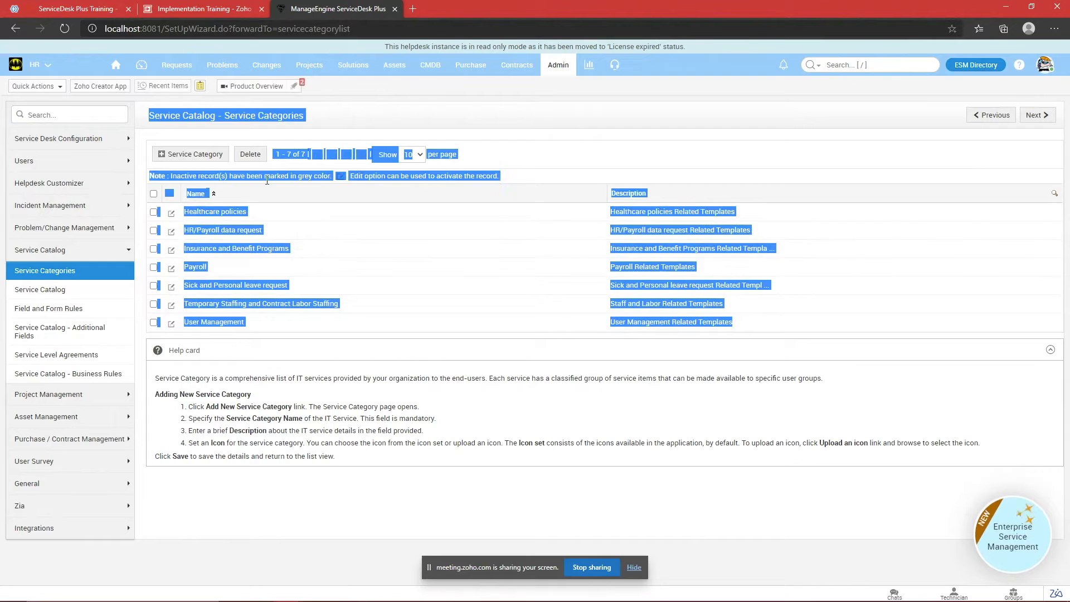
click(506, 155)
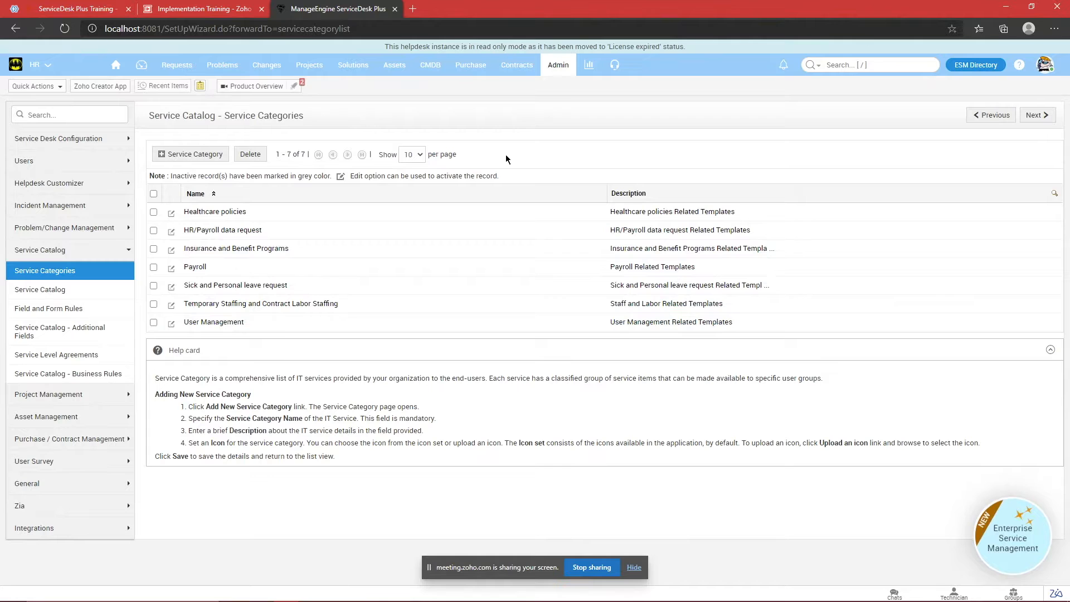
drag(741, 325, 198, 215)
click(549, 152)
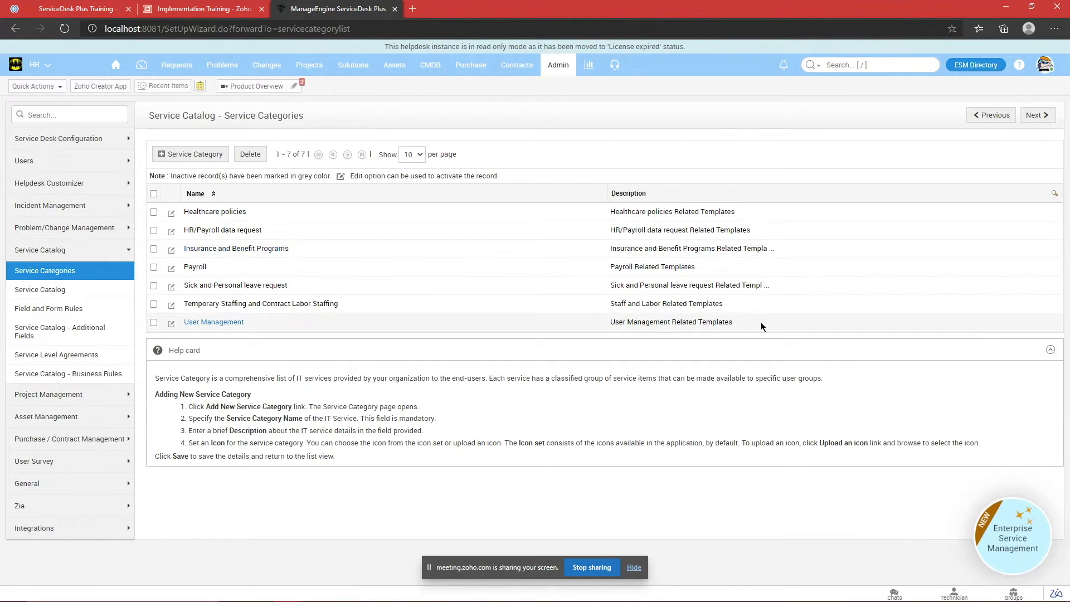
drag(761, 327, 630, 165)
click(631, 163)
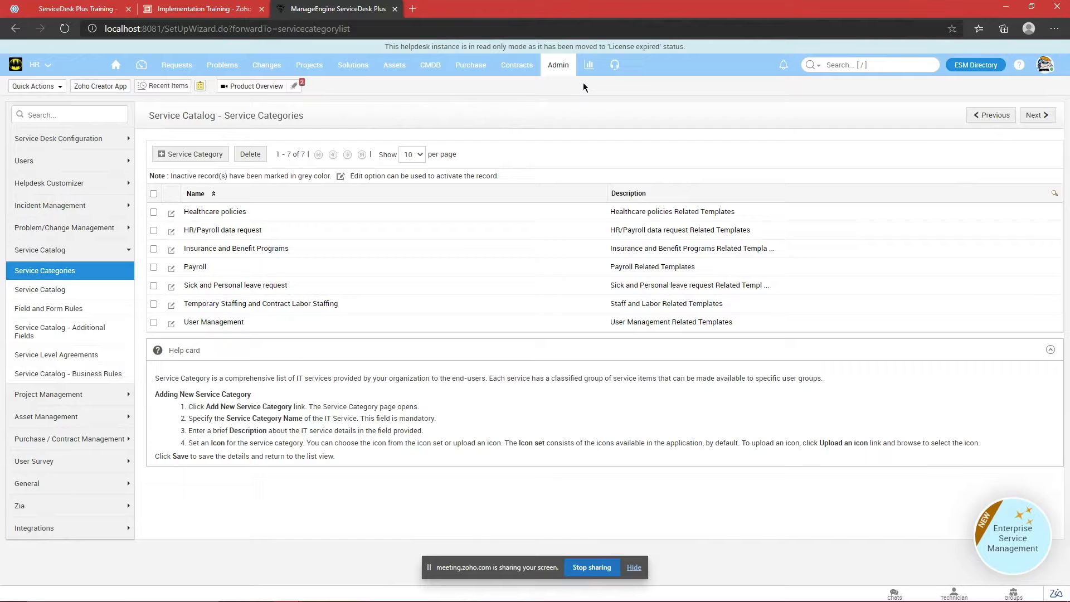
click(185, 212)
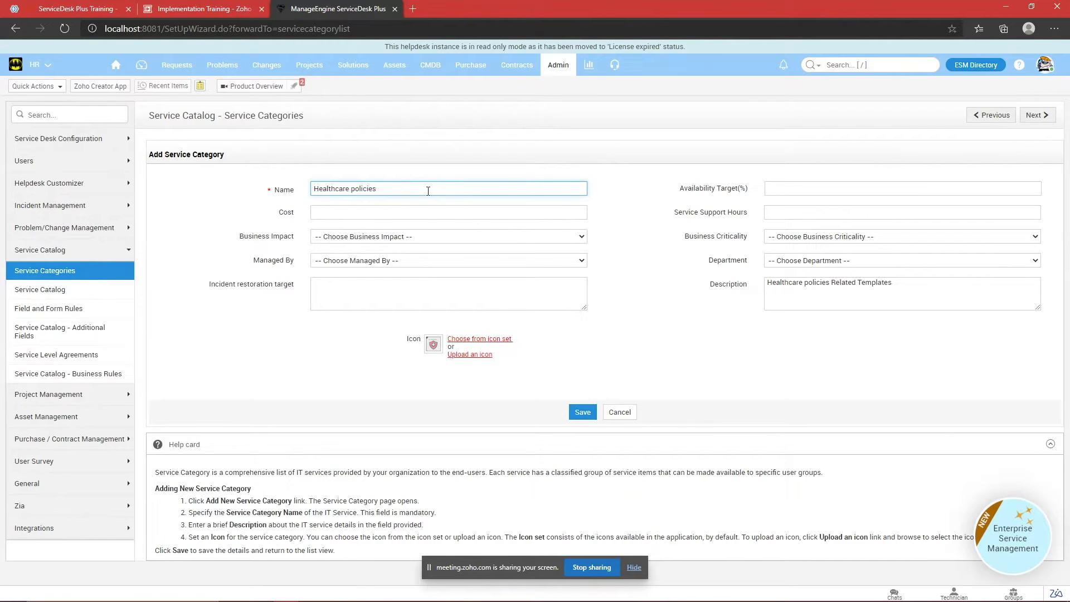
click(620, 412)
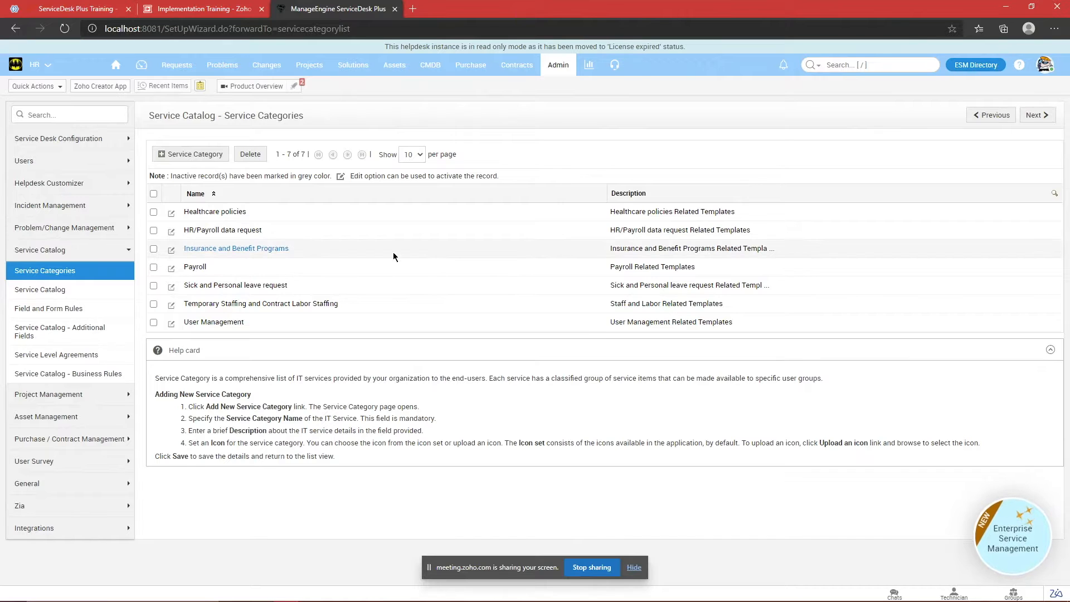
click(568, 65)
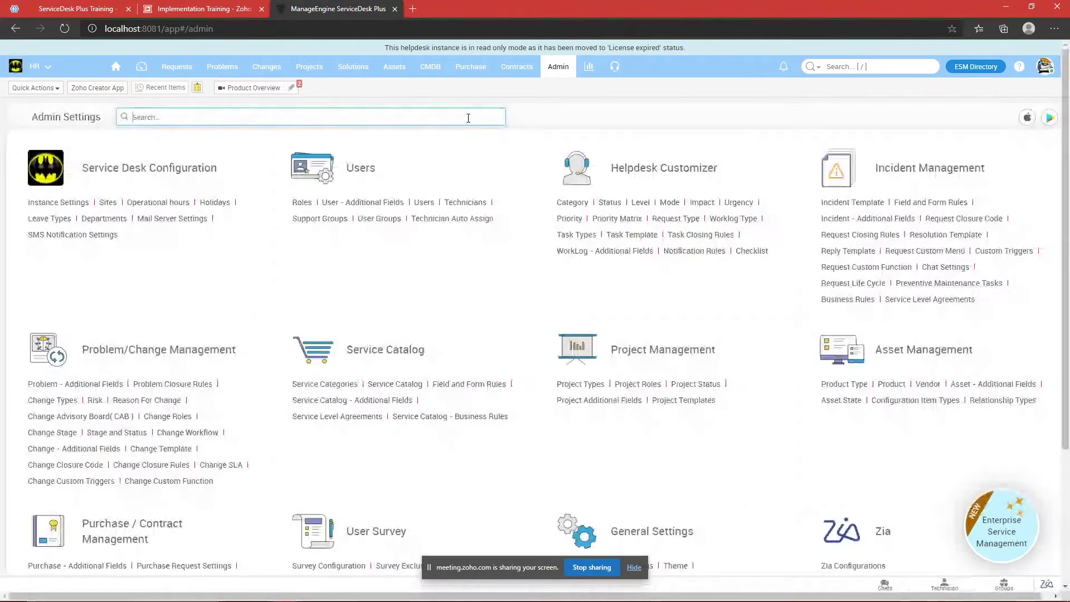
click(468, 119)
text(cate)
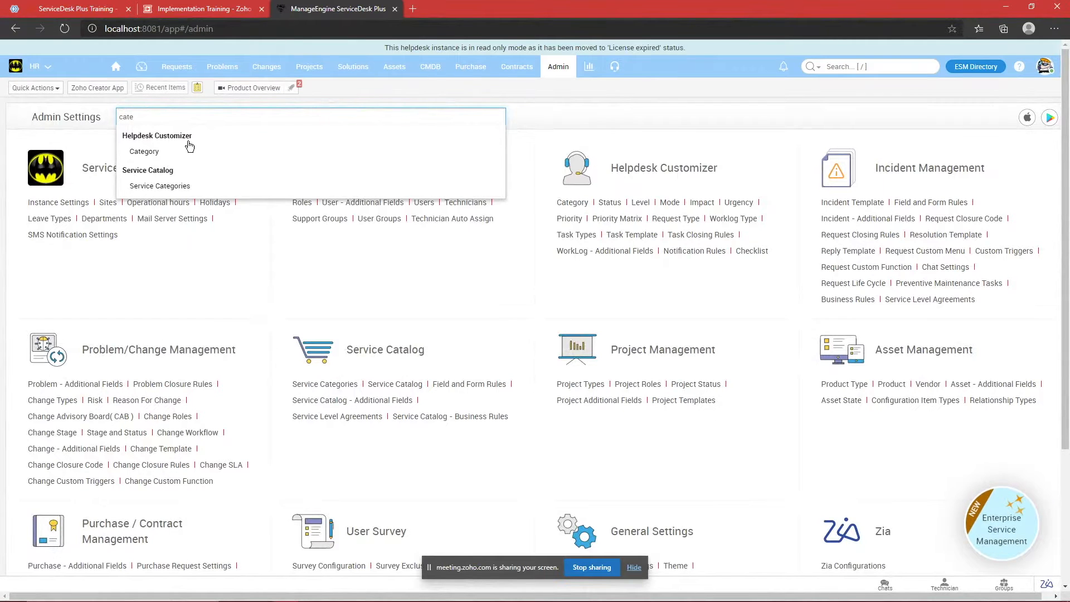
click(142, 148)
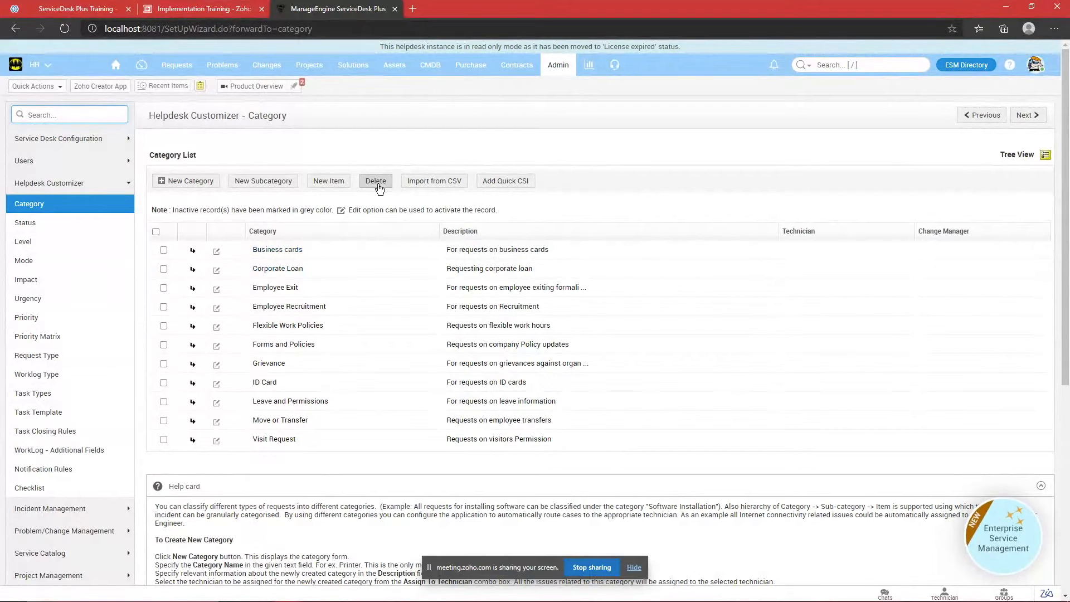
click(163, 250)
click(164, 250)
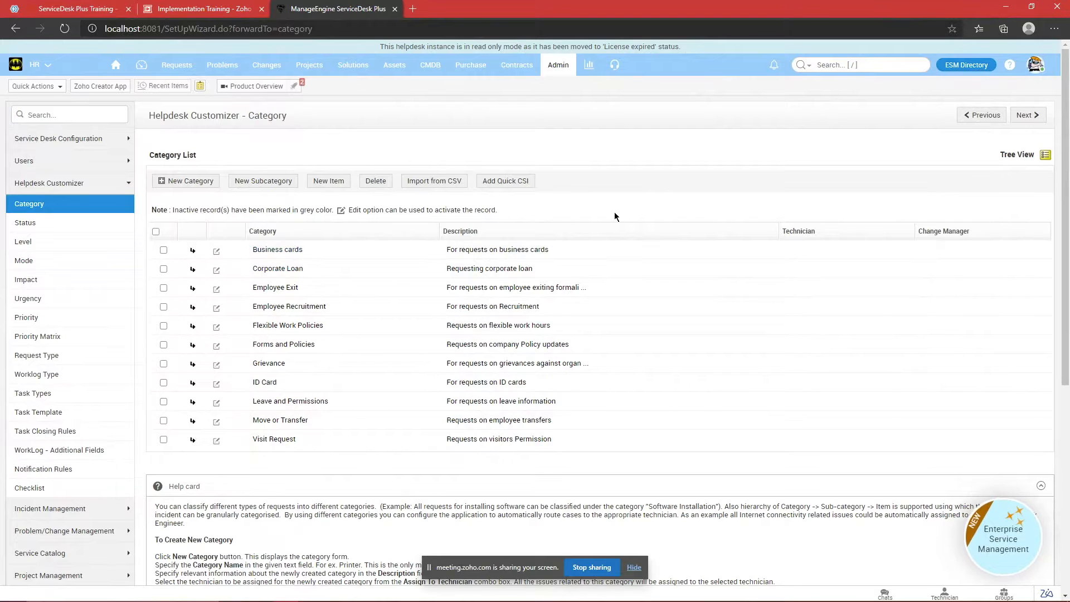
click(969, 66)
Step: Go to the Travel service desk instance from the Service Desk Instances list
click(77, 309)
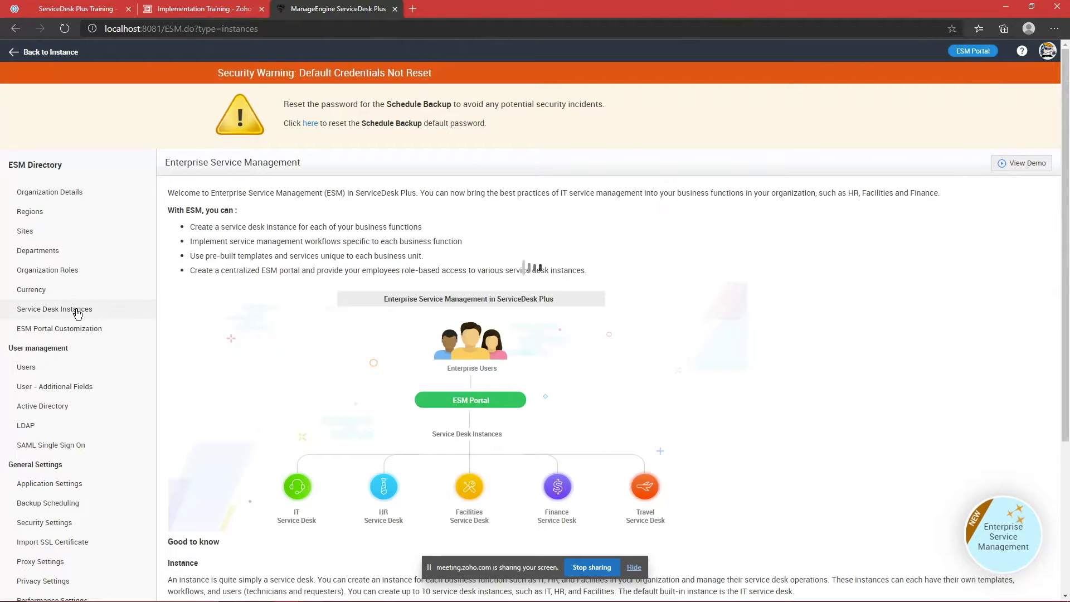
scroll(446, 317, down, 8)
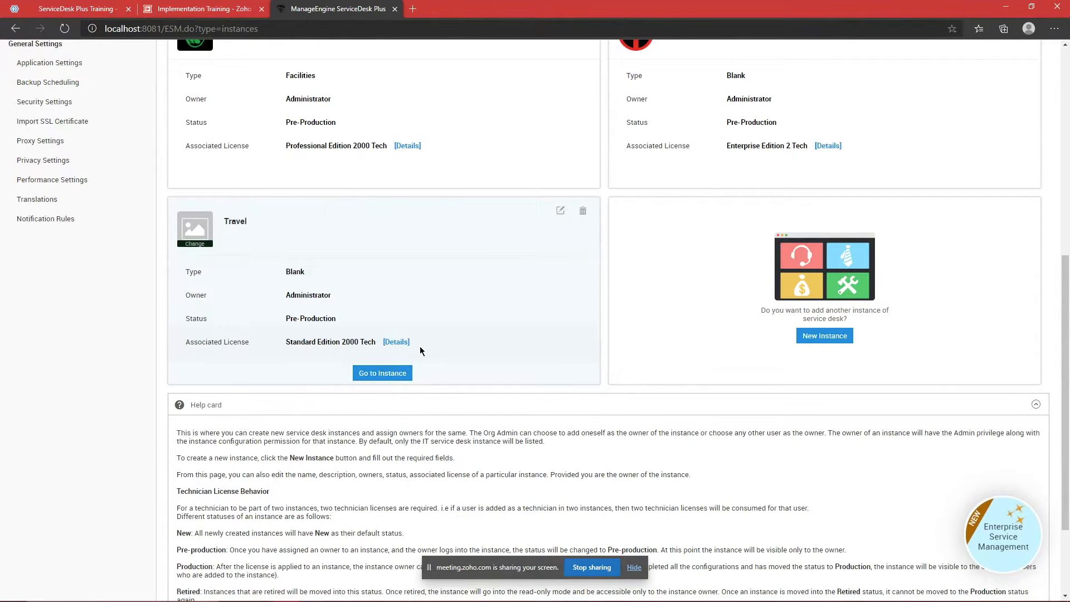
click(388, 379)
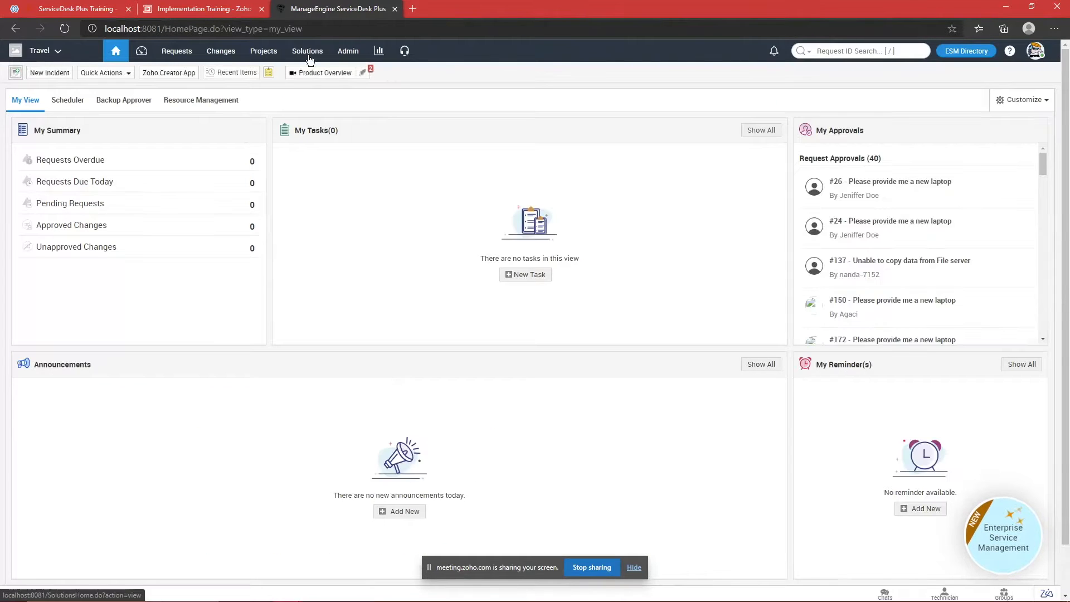
Step: Browse the Travel instance's Admin Settings, then return to the ESM Directory
click(338, 56)
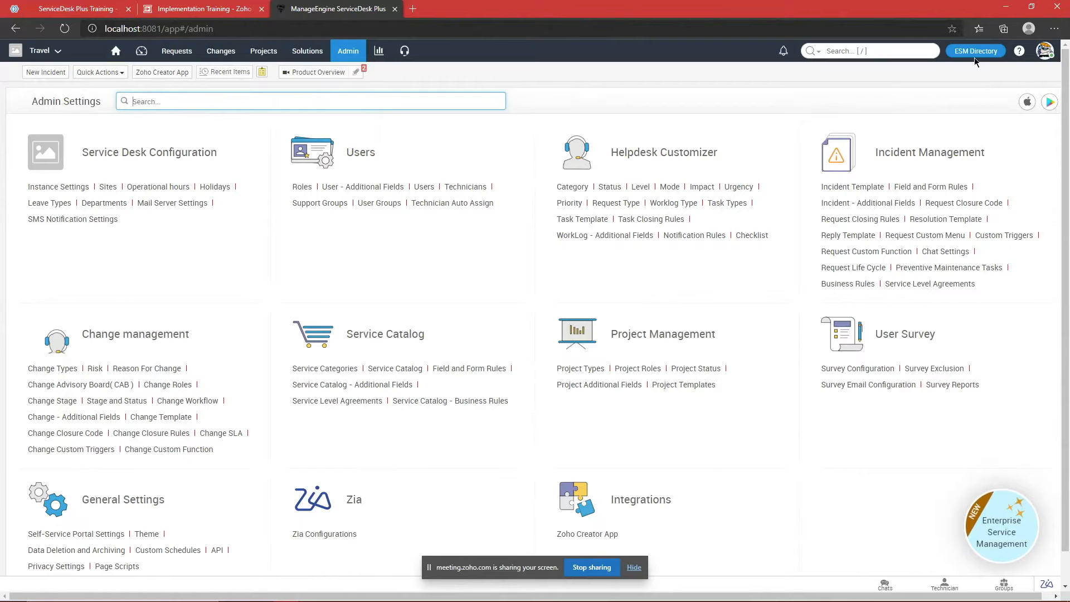
scroll(741, 161, down, 1)
scroll(554, 161, down, 1)
scroll(499, 162, up, 2)
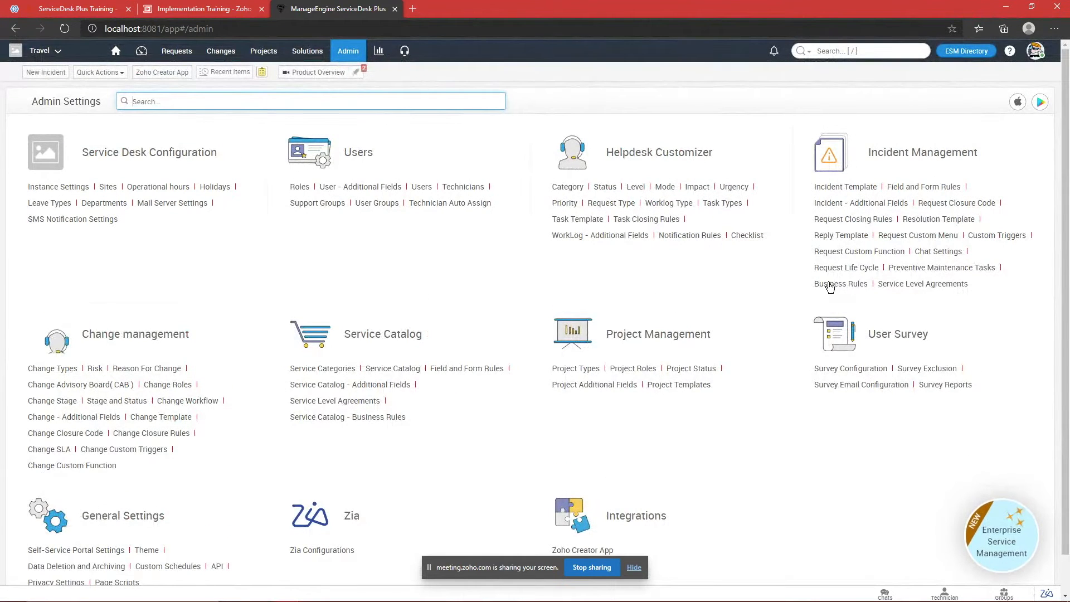
click(970, 52)
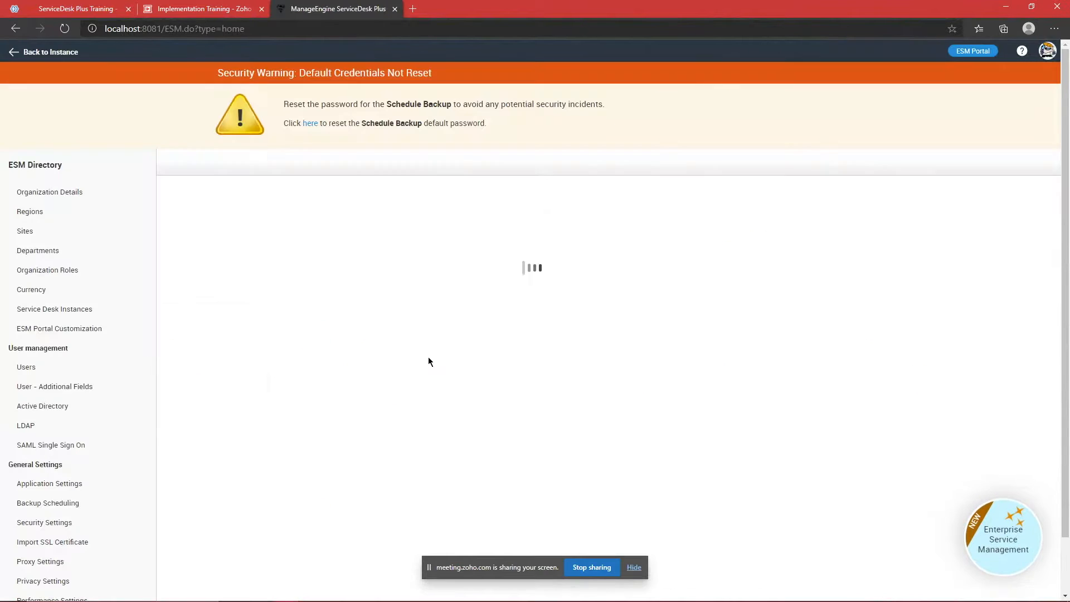
Step: Change the Travel instance's status from Pre-Production to Production and save it
click(84, 317)
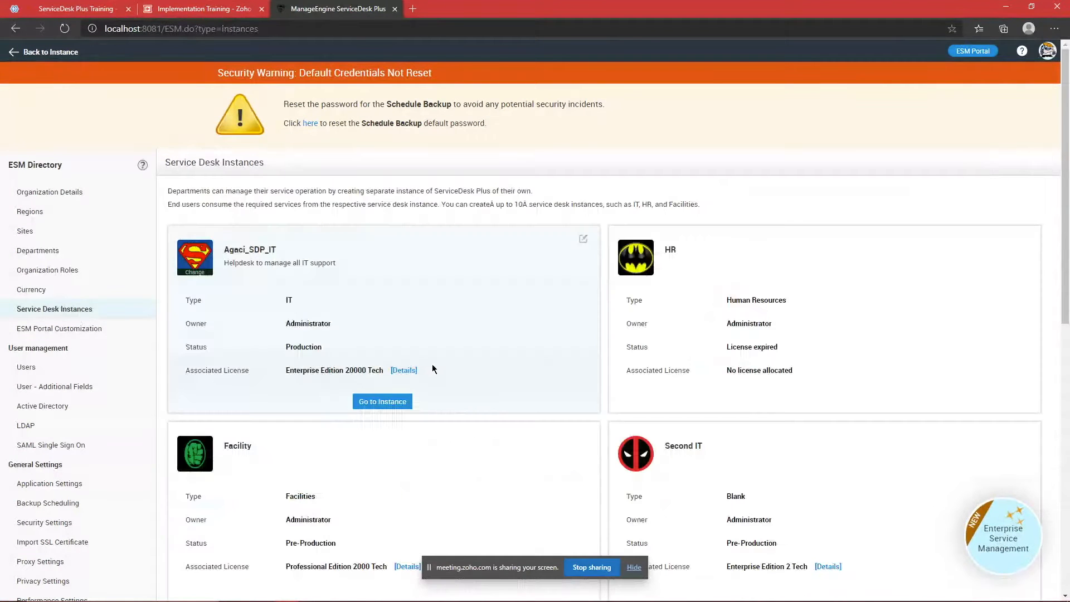
scroll(605, 397, down, 5)
click(560, 379)
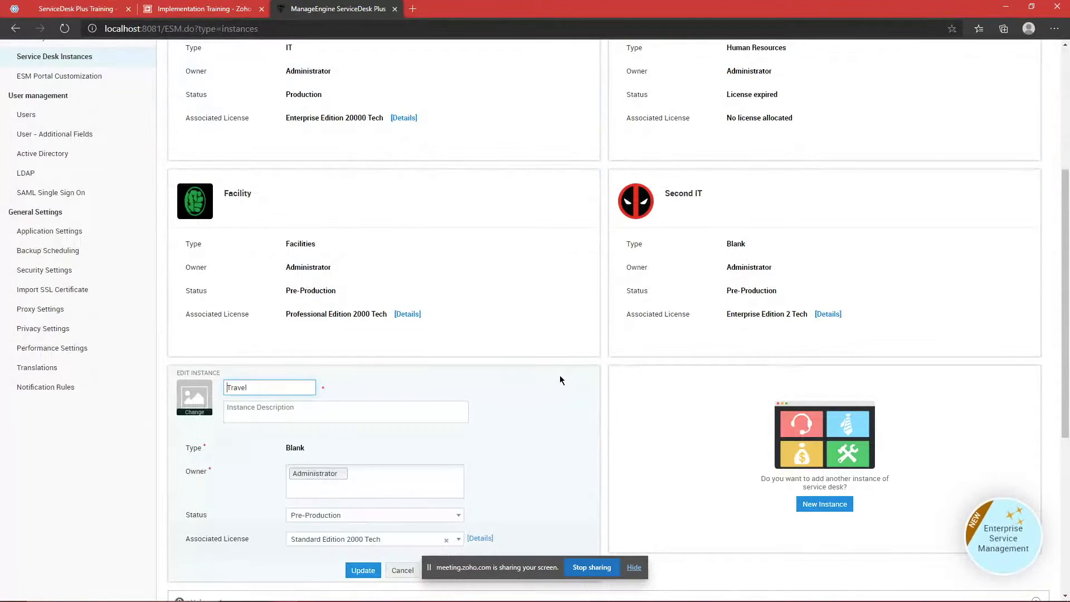
scroll(425, 394, down, 3)
click(396, 347)
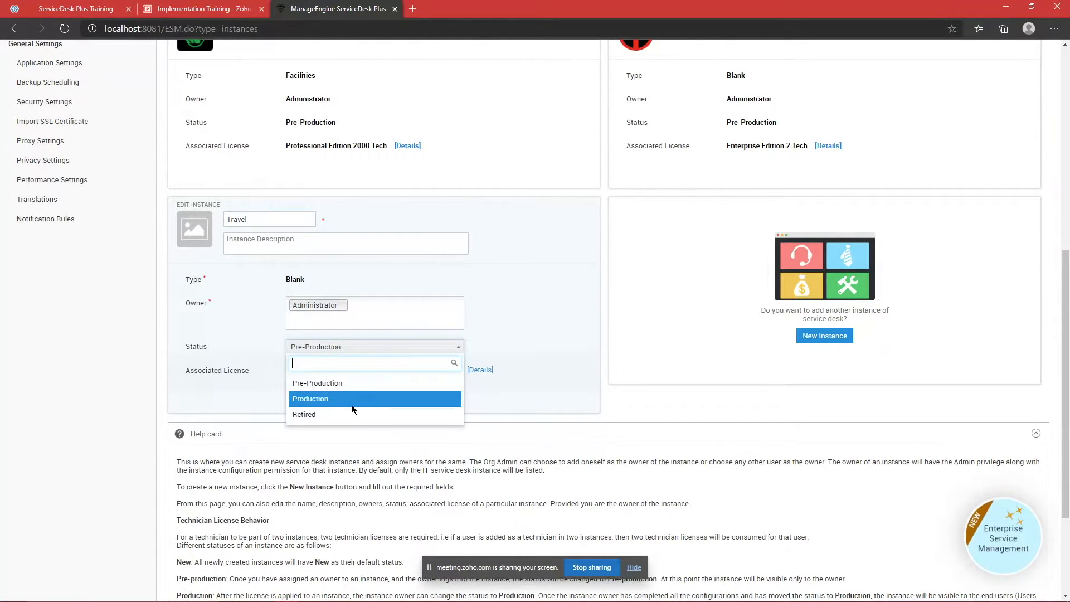
click(389, 399)
click(510, 348)
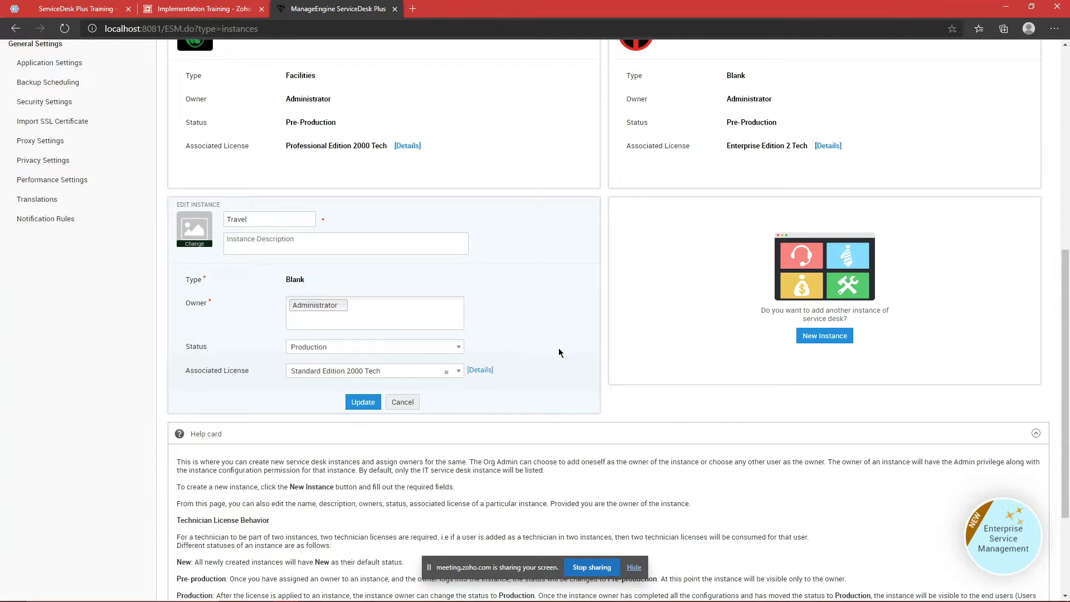
click(350, 400)
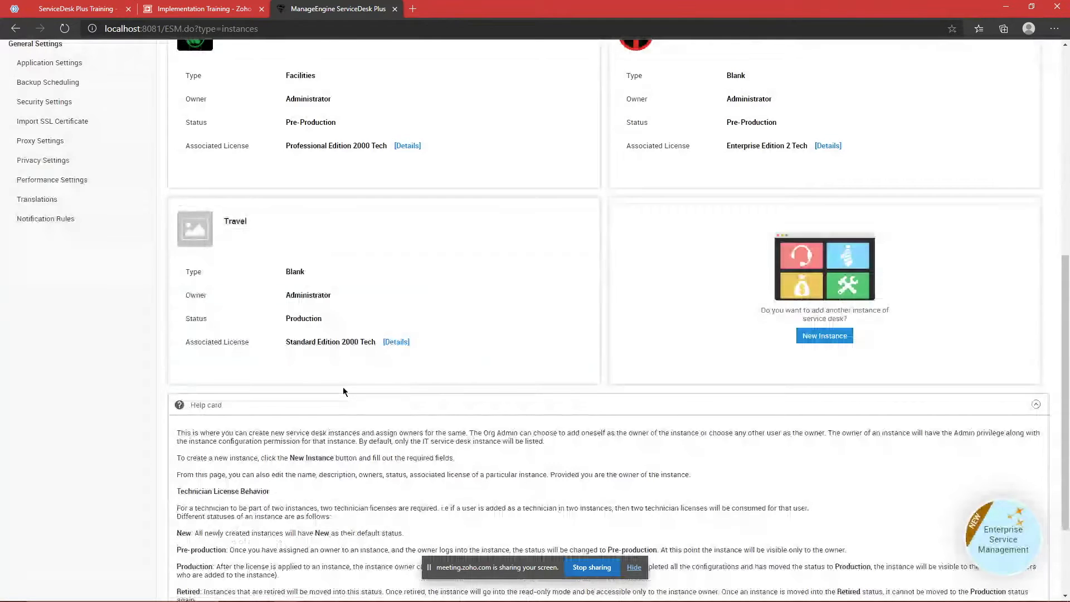
Step: Reopen Travel's edit form, keep the status at Production, and update again
mouse_move(343, 382)
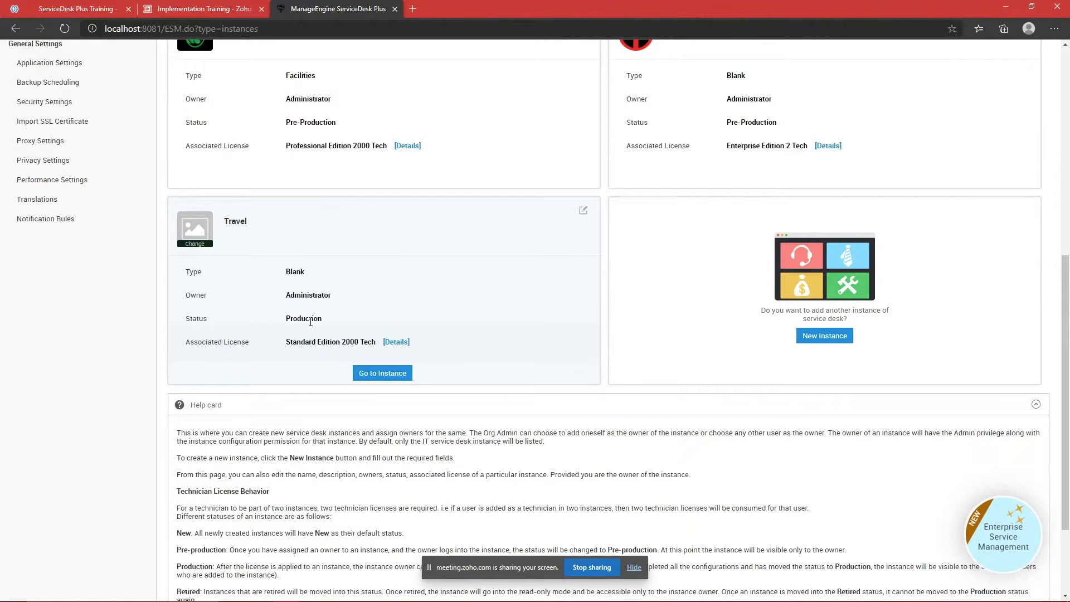
click(583, 210)
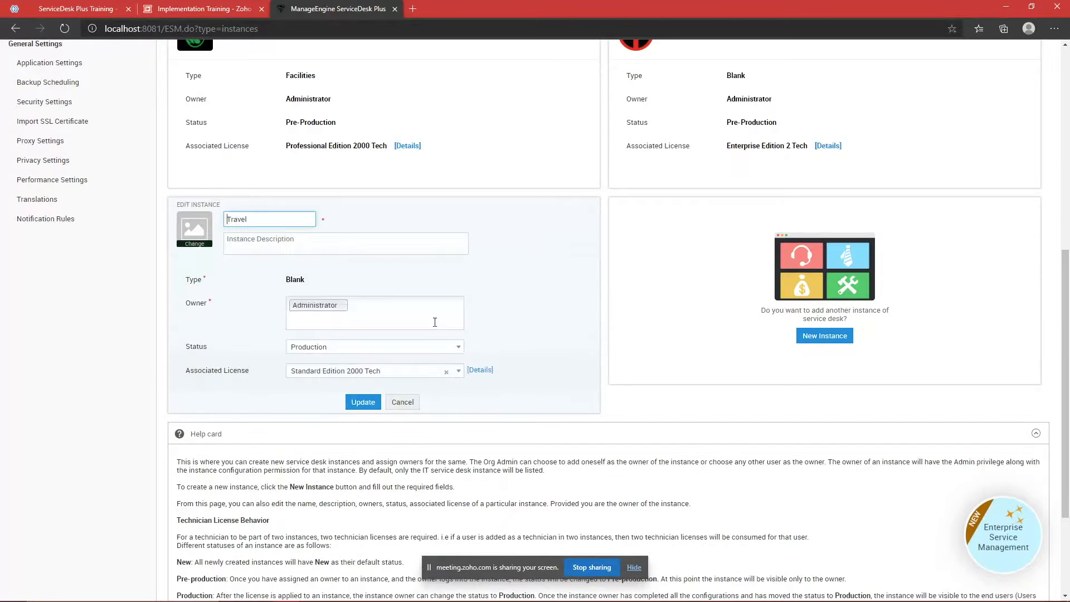
click(406, 346)
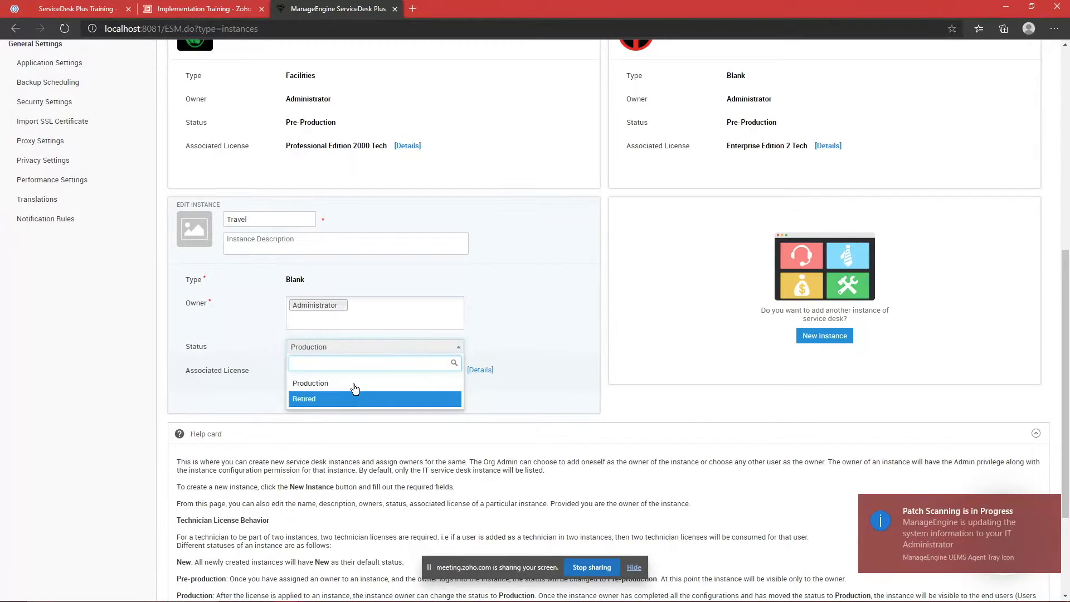
click(396, 354)
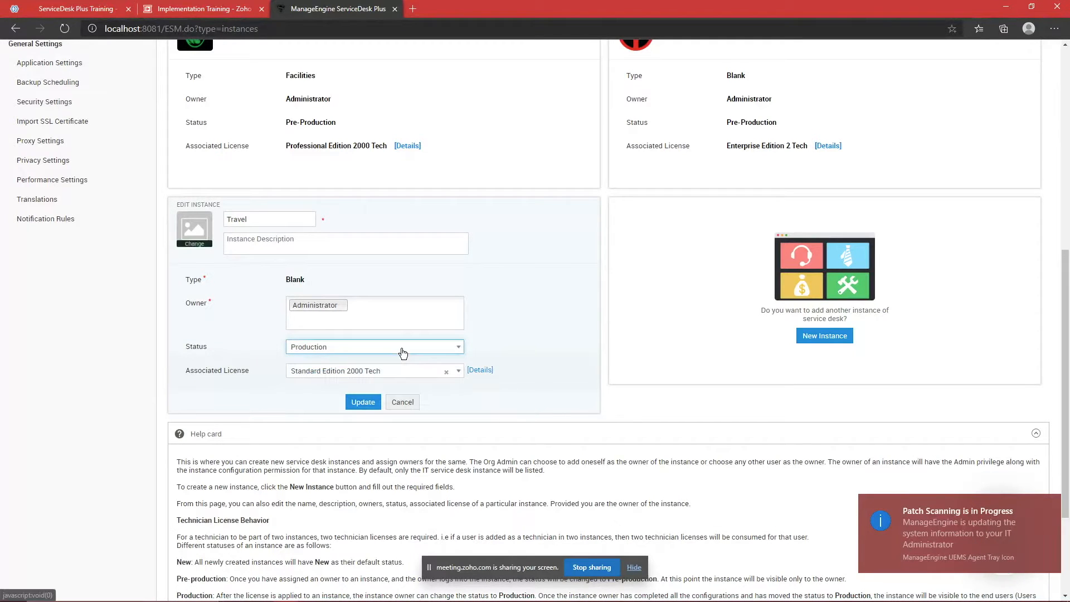
click(358, 403)
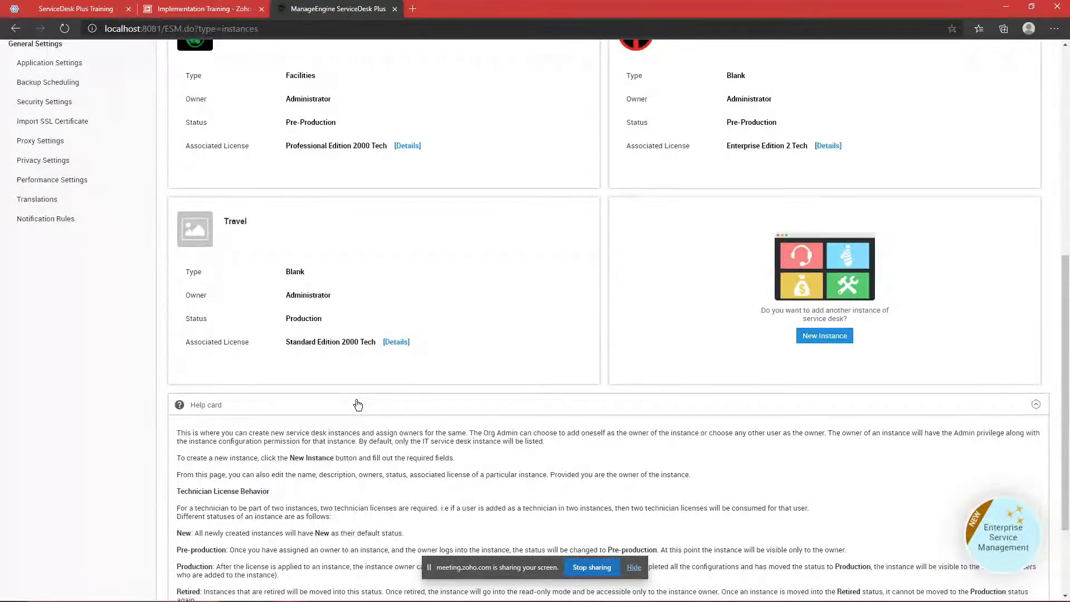
mouse_move(427, 346)
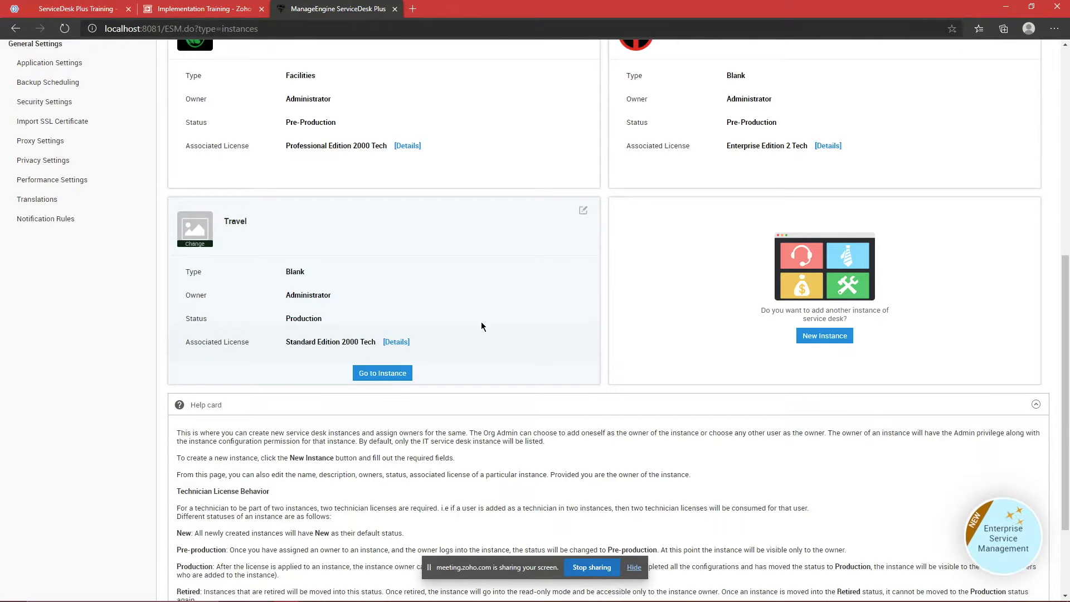
Step: Open Travel's edit form and look through the list of possible owners
click(584, 211)
click(401, 402)
click(584, 211)
click(407, 303)
scroll(375, 359, down, 10)
scroll(375, 357, down, 8)
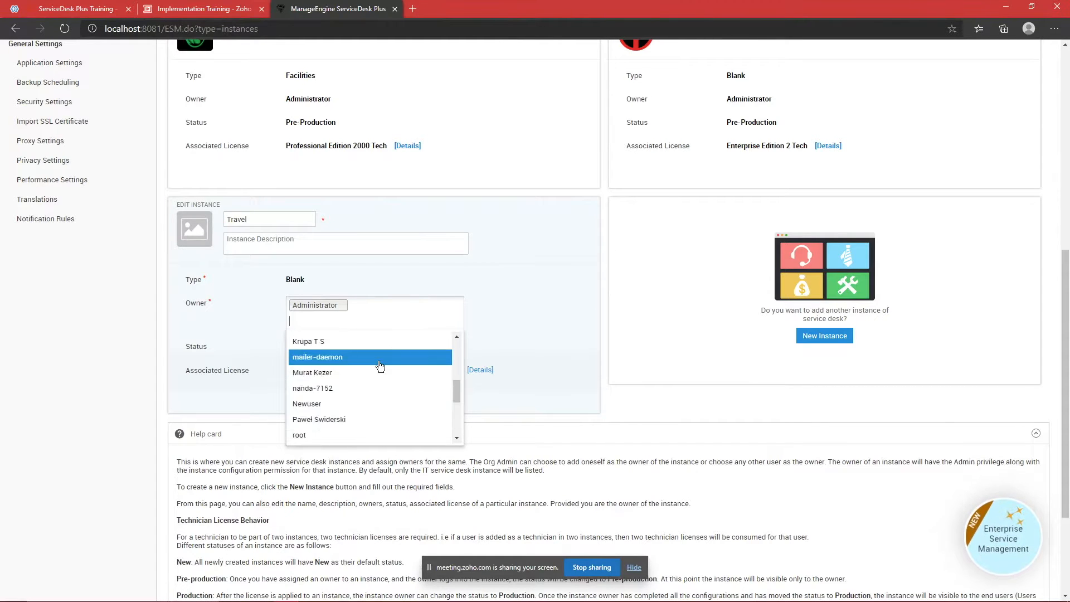
click(380, 372)
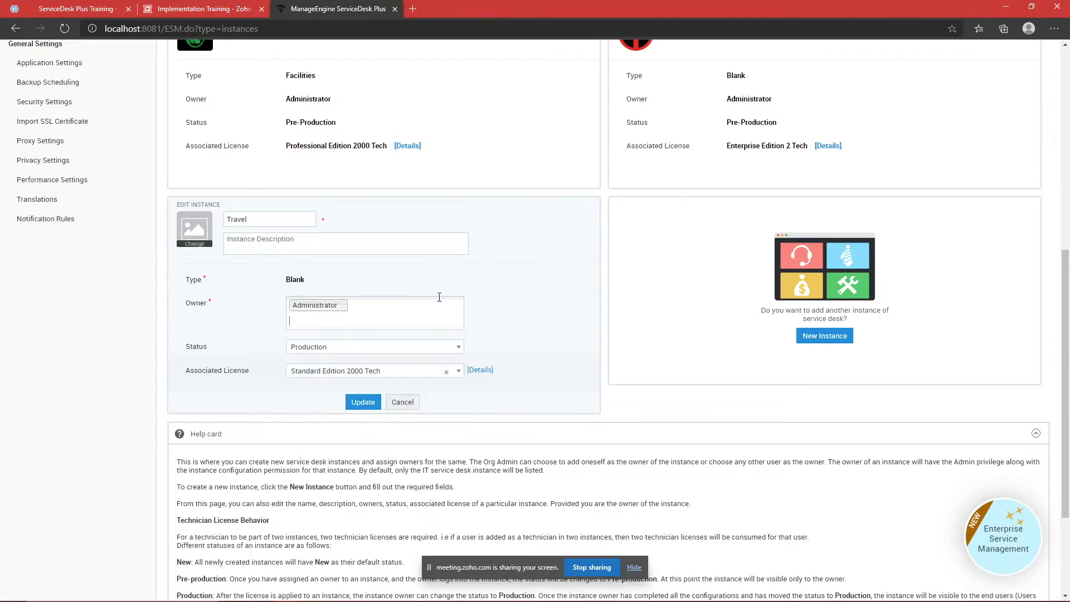
Step: Add a second owner to Travel beside Administrator, update, and go to the instance
scroll(416, 296, up, 8)
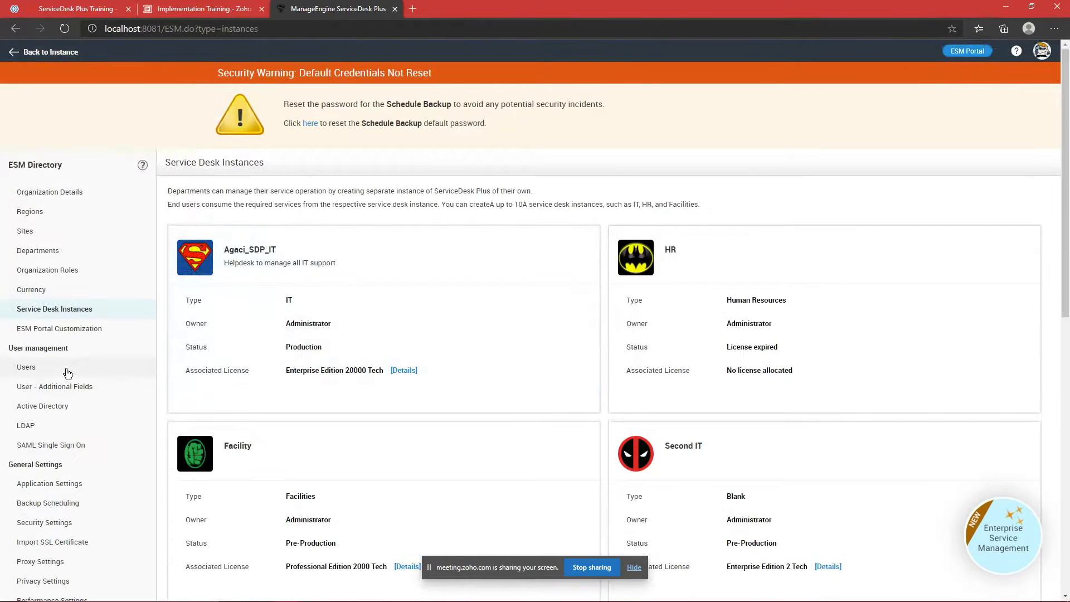
scroll(62, 382, down, 6)
click(394, 395)
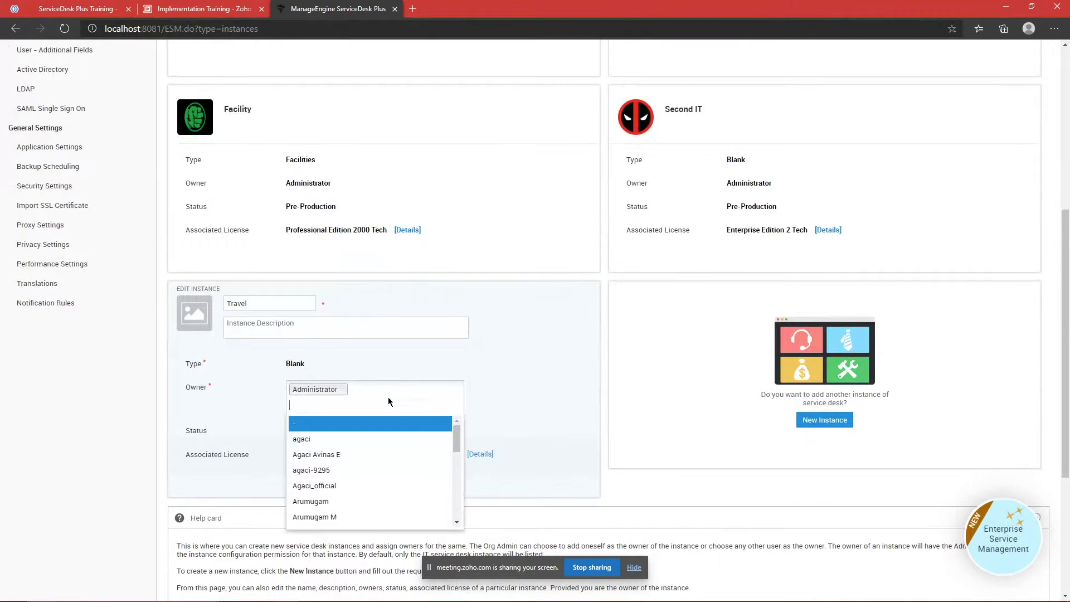
click(370, 455)
click(363, 486)
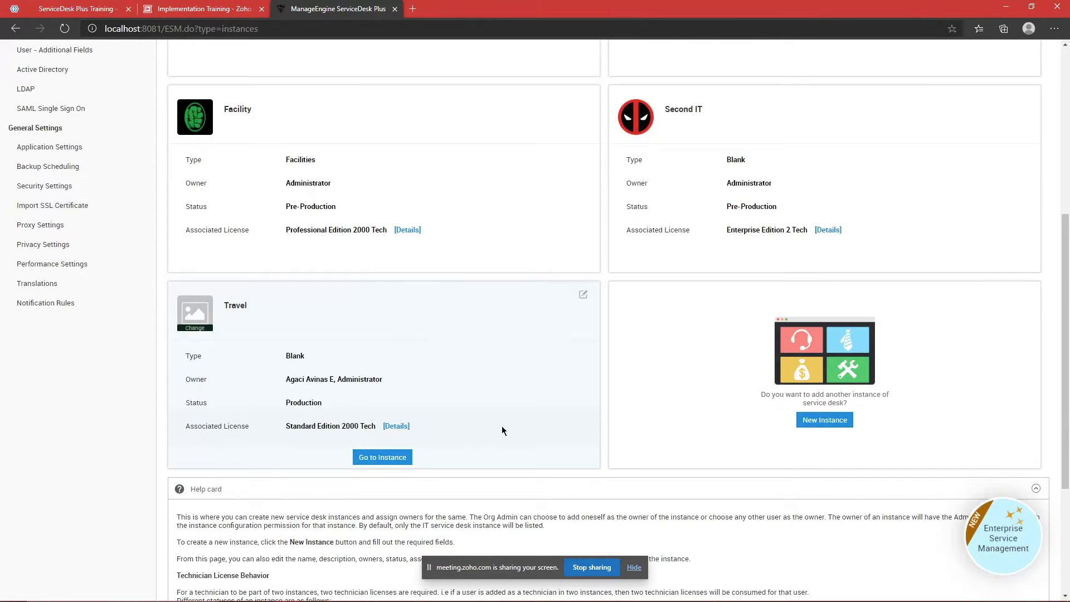
click(370, 457)
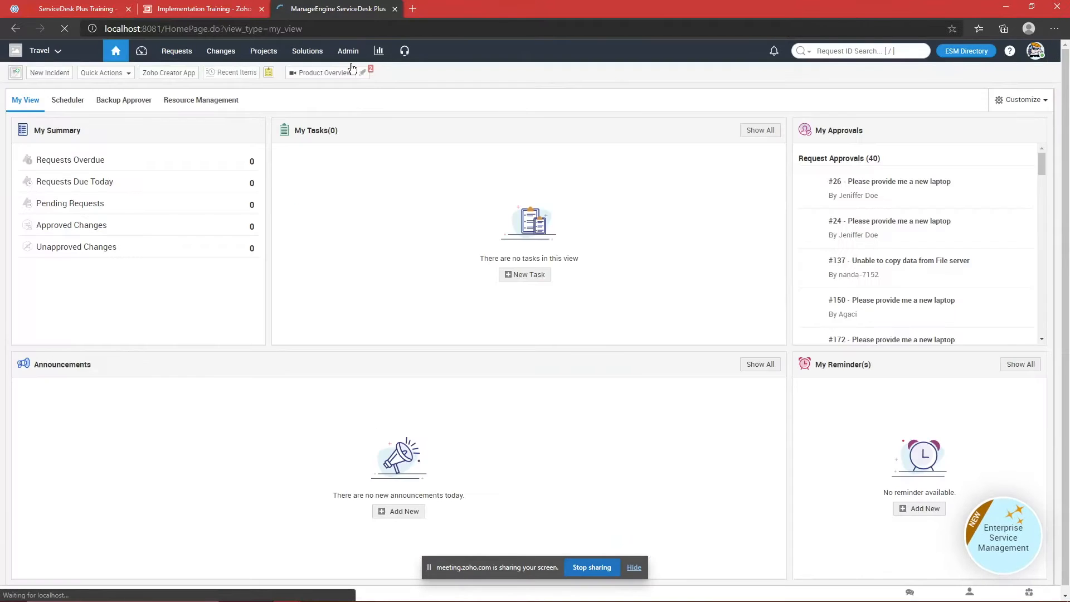
click(349, 56)
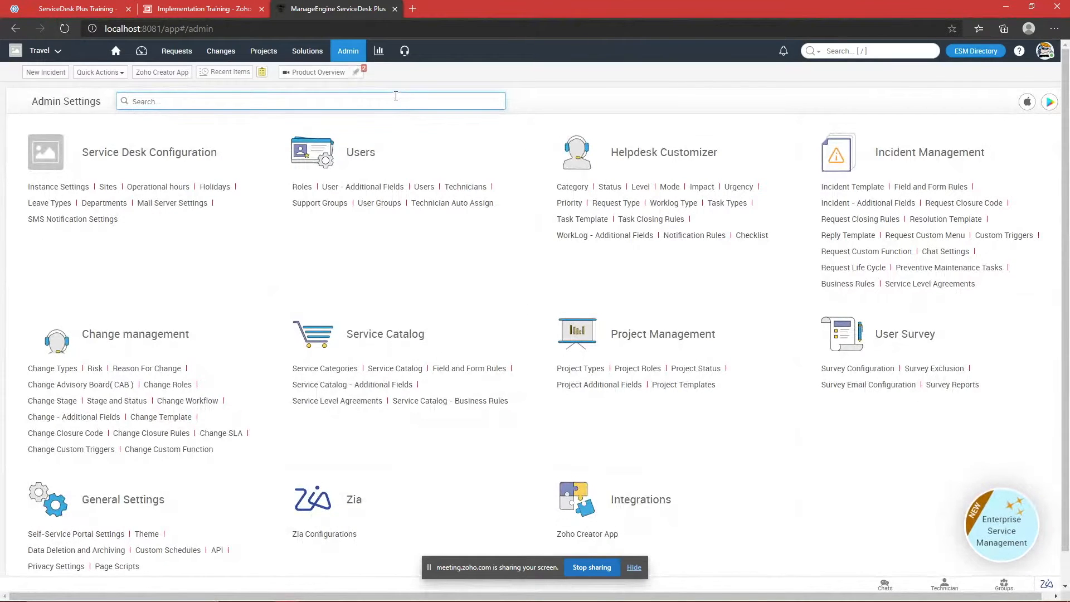
text(user)
key(Down)
key(Return)
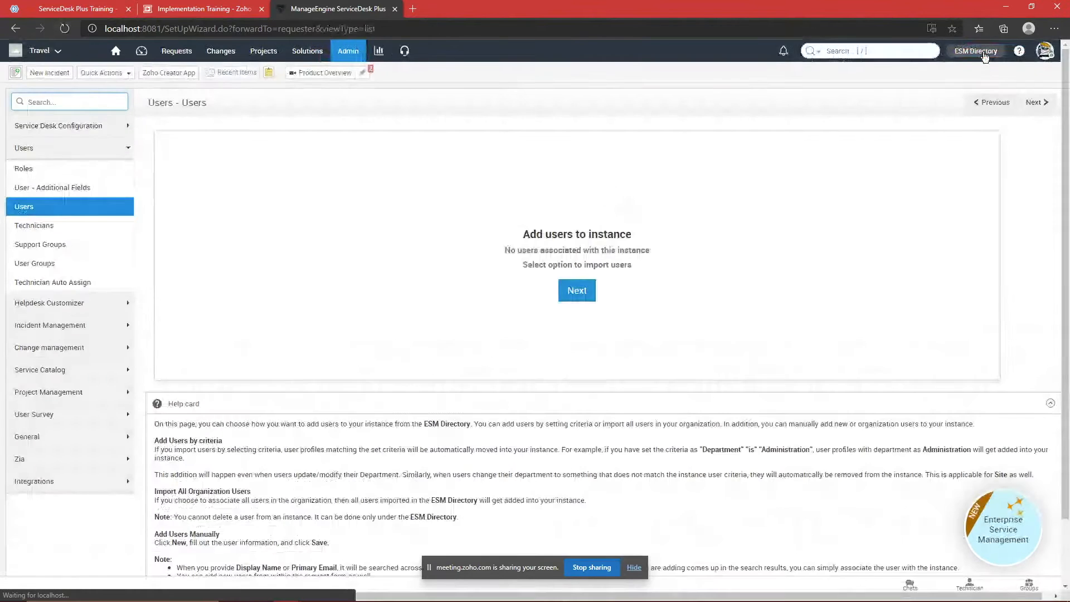
click(975, 51)
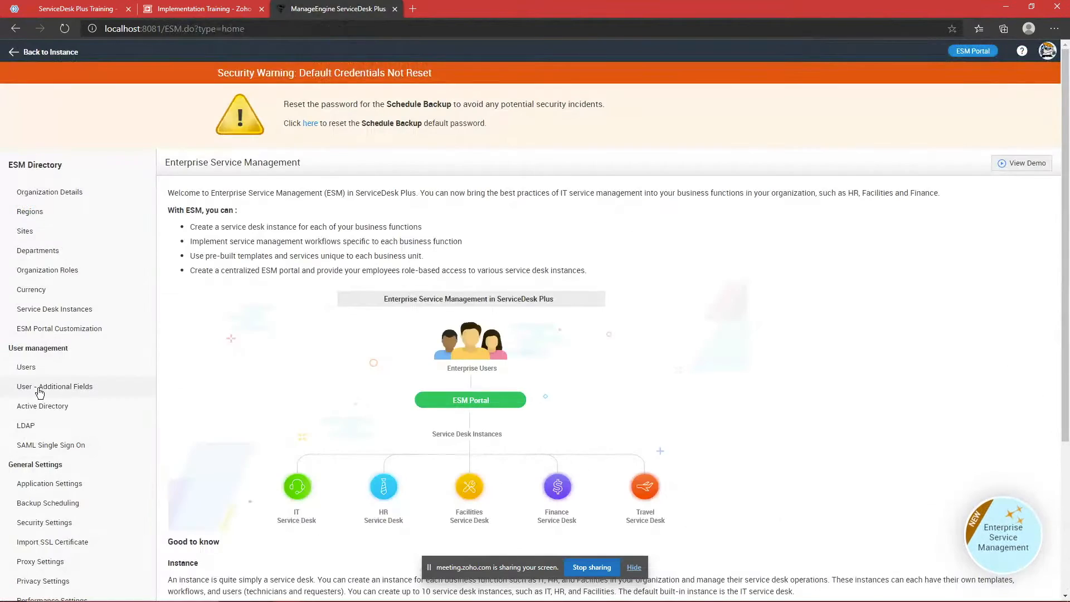
click(34, 367)
scroll(463, 273, down, 5)
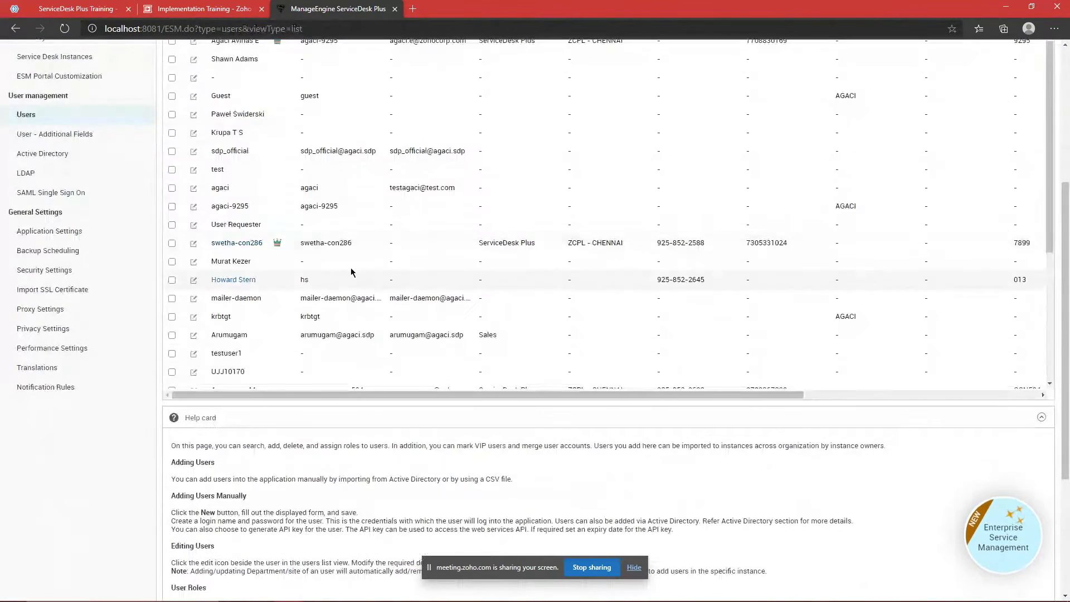
scroll(359, 301, up, 4)
scroll(361, 307, down, 3)
scroll(363, 308, up, 2)
scroll(364, 311, down, 6)
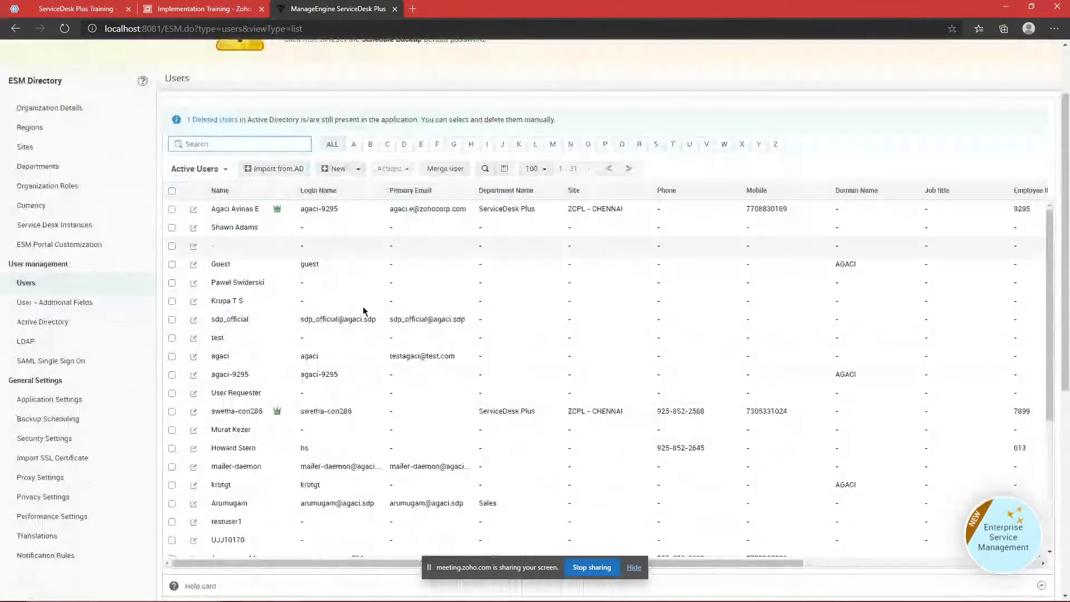
scroll(363, 310, up, 4)
scroll(644, 208, up, 3)
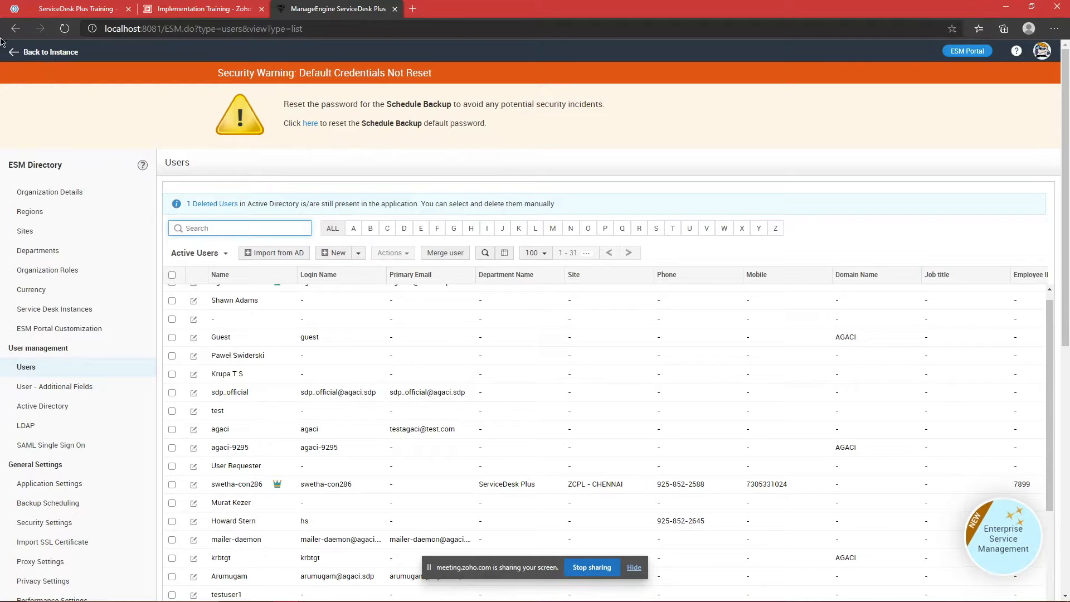
click(51, 55)
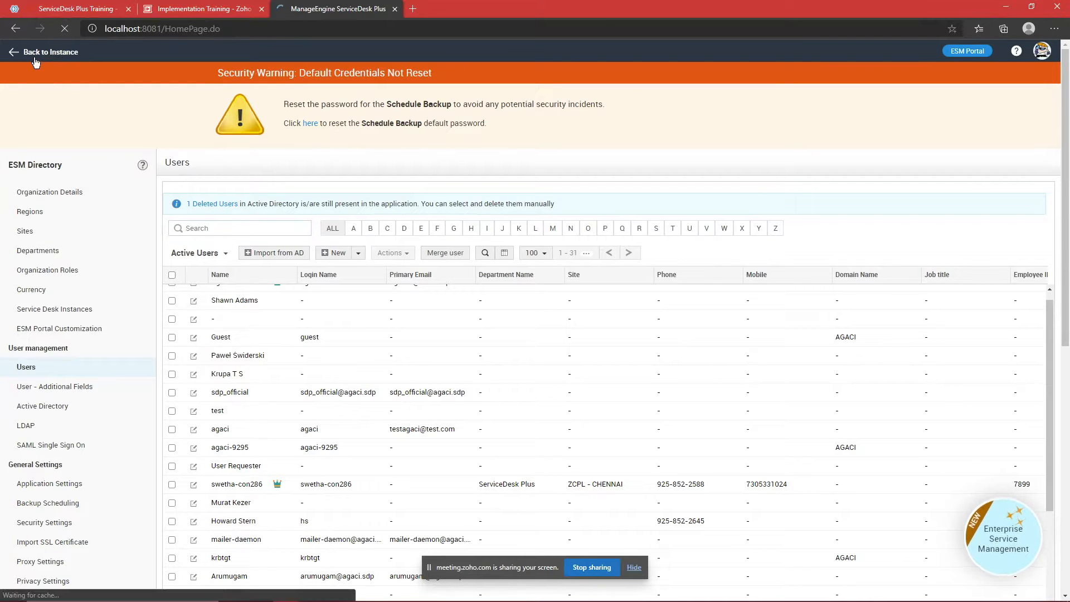
click(349, 50)
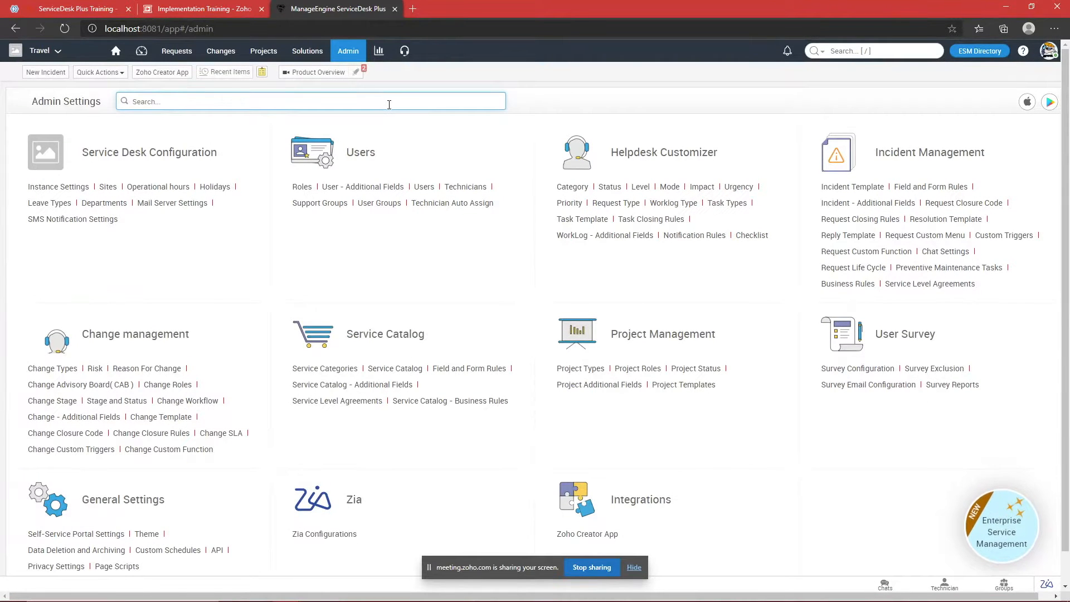
Step: Search Admin Settings for 'user' and start importing users by criteria
text(user)
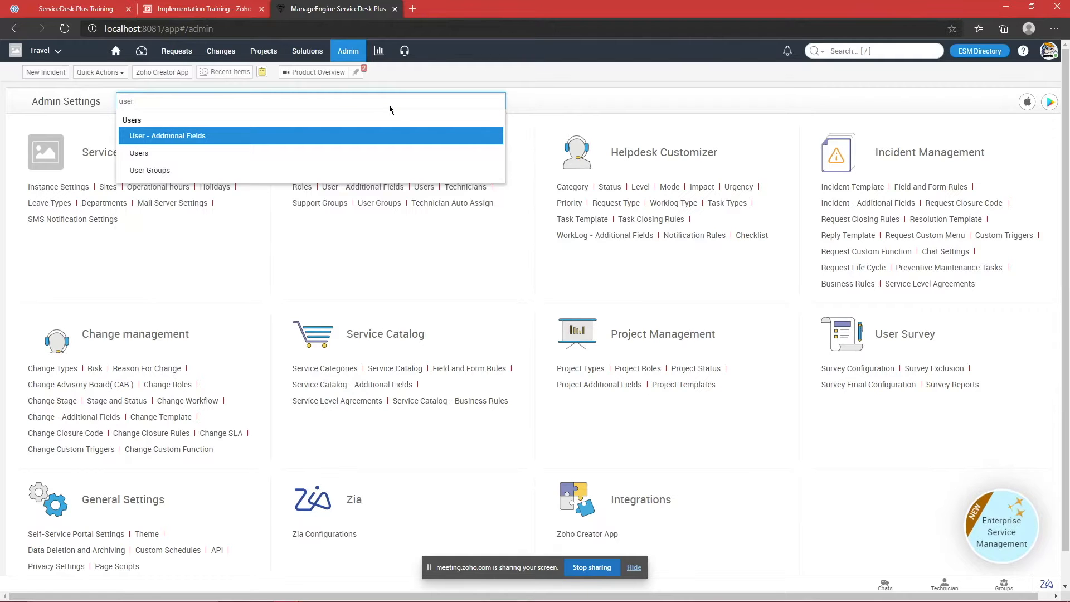
key(Return)
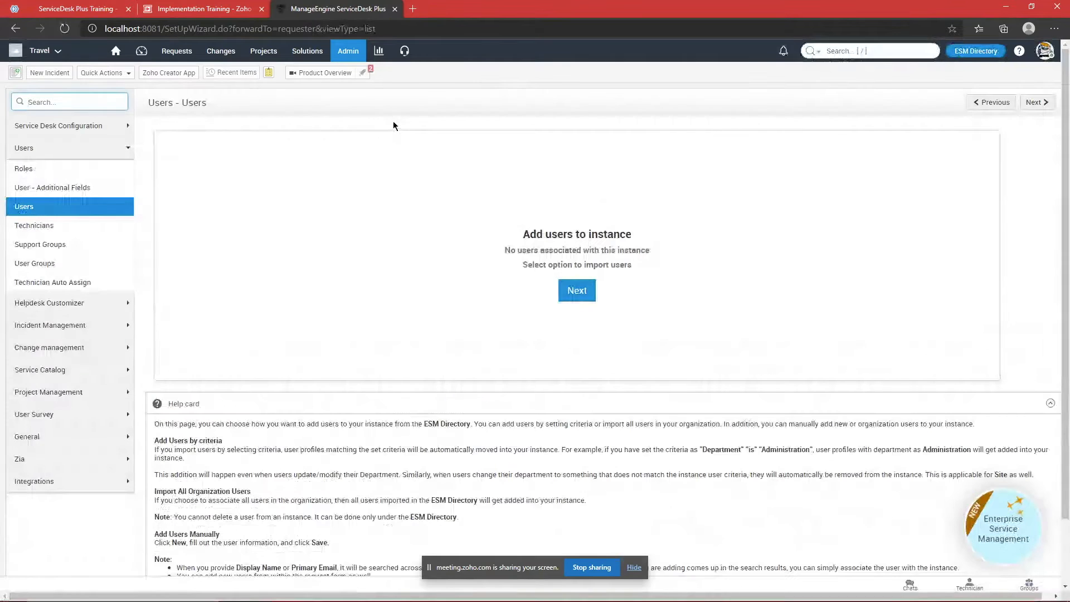
click(585, 296)
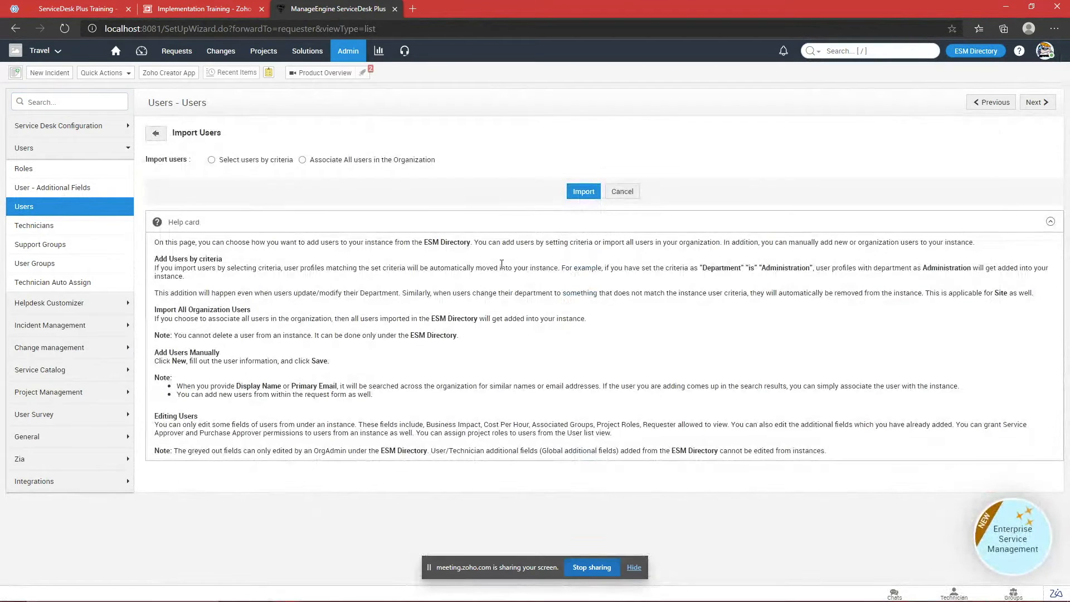
click(236, 161)
Step: Set the import criterion to Site is
click(299, 210)
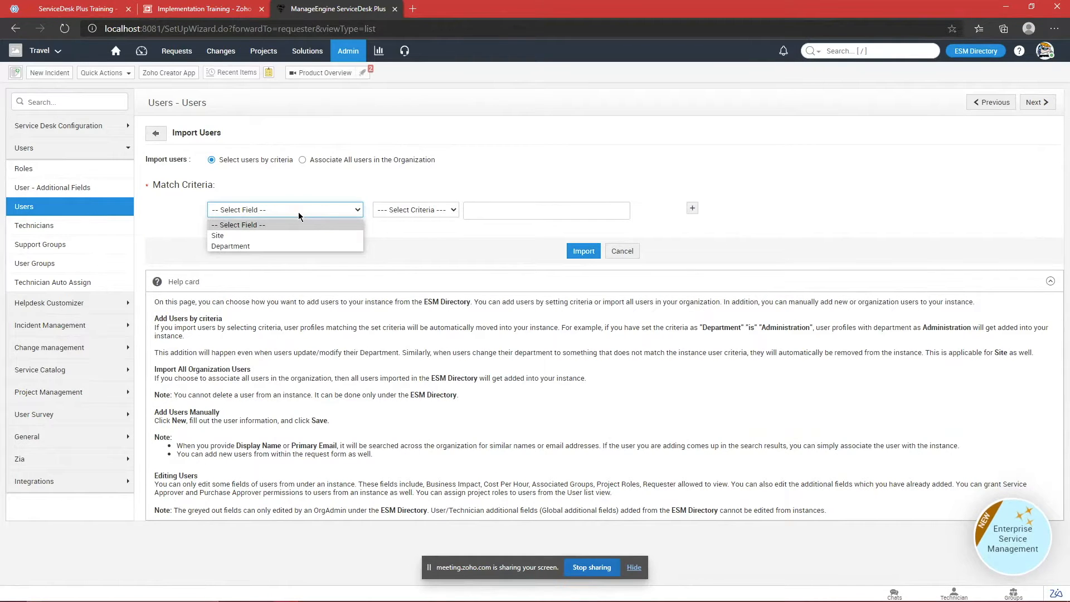
click(287, 179)
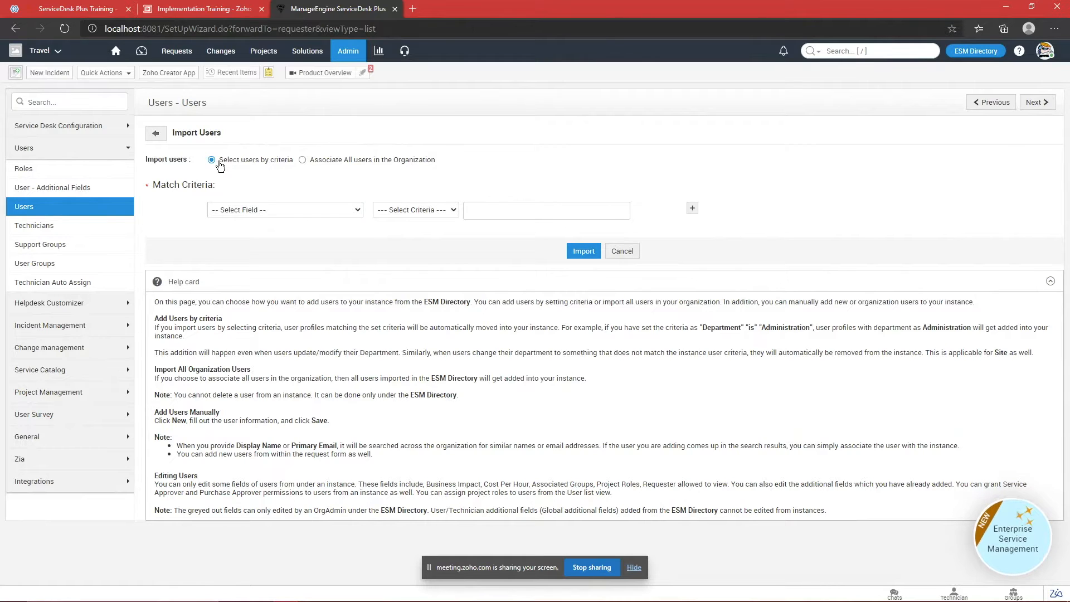
click(239, 209)
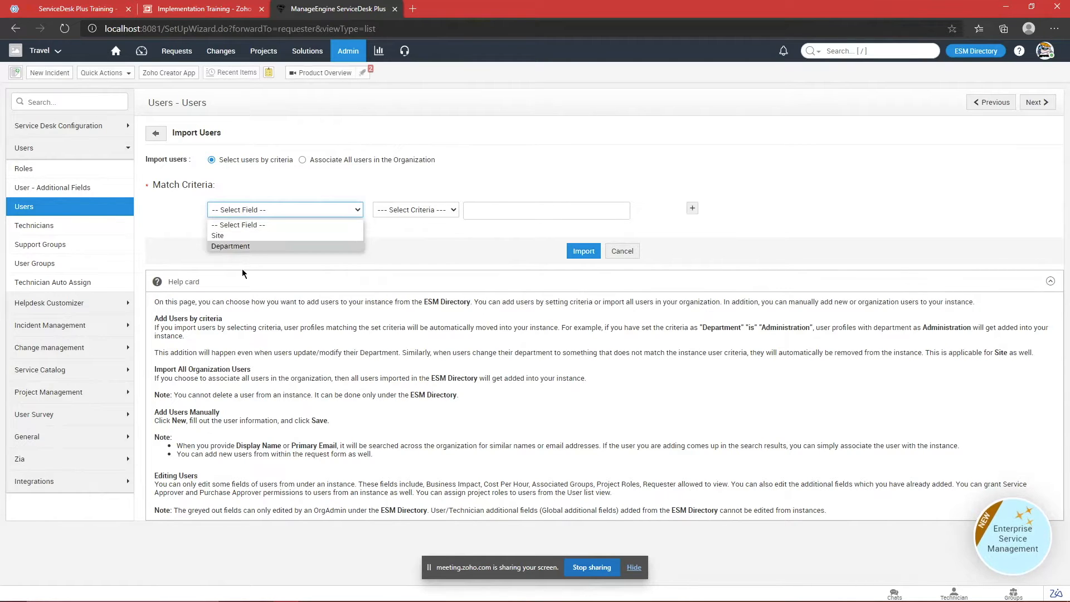
click(305, 235)
click(421, 215)
click(418, 235)
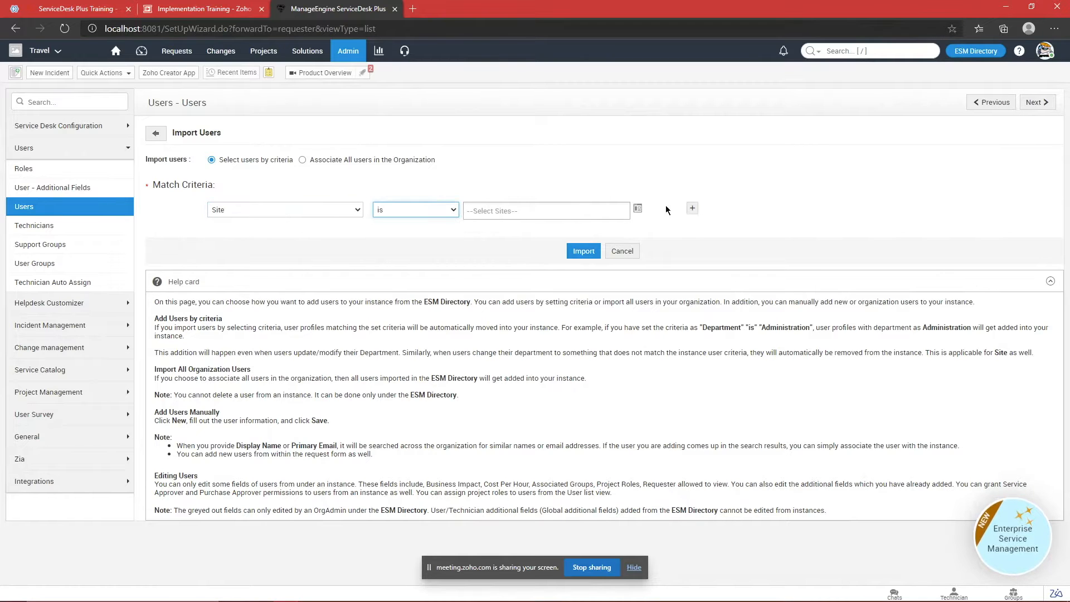
Step: Look through the site picker and close it without choosing a site
click(638, 209)
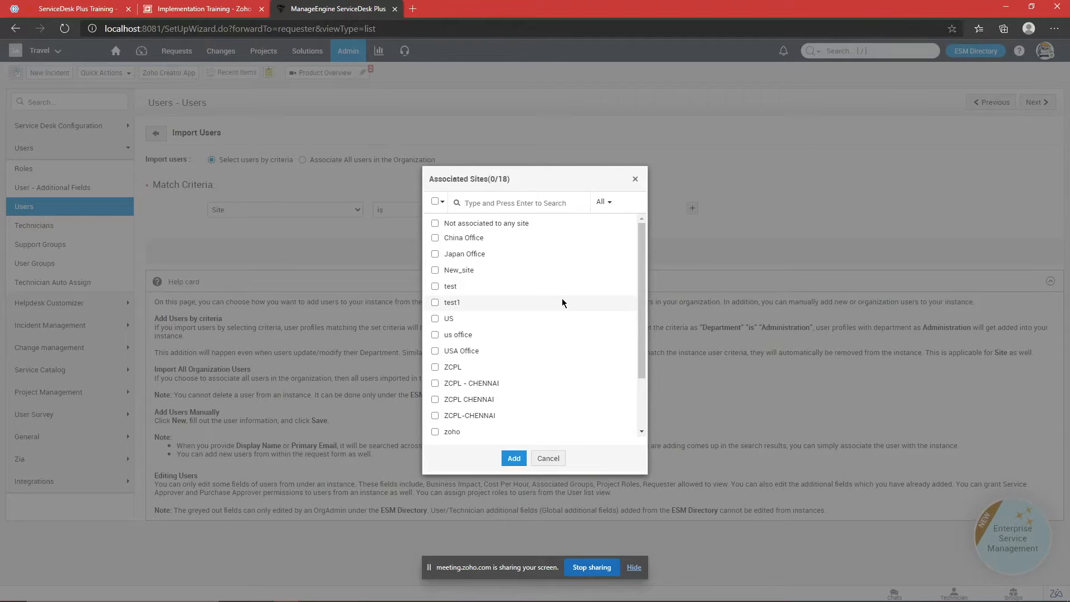
scroll(562, 298, down, 3)
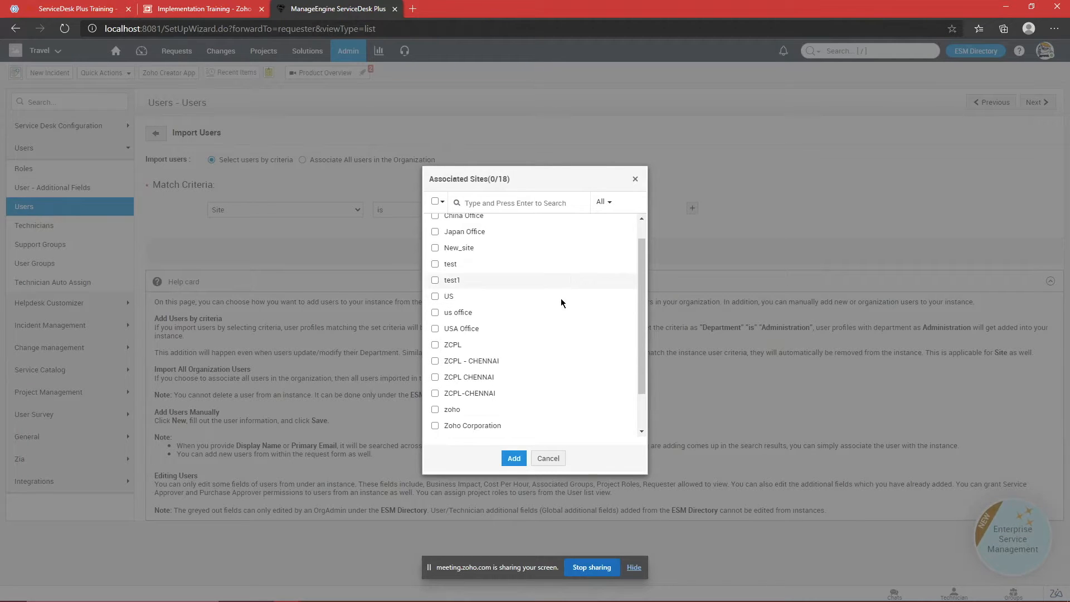
scroll(547, 283, up, 3)
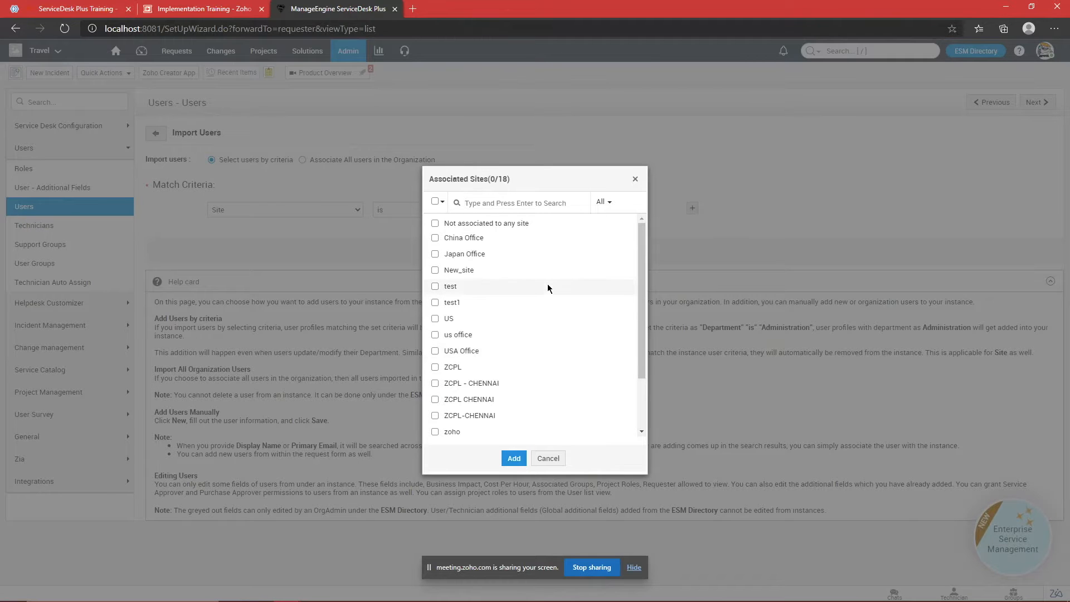
scroll(546, 276, down, 3)
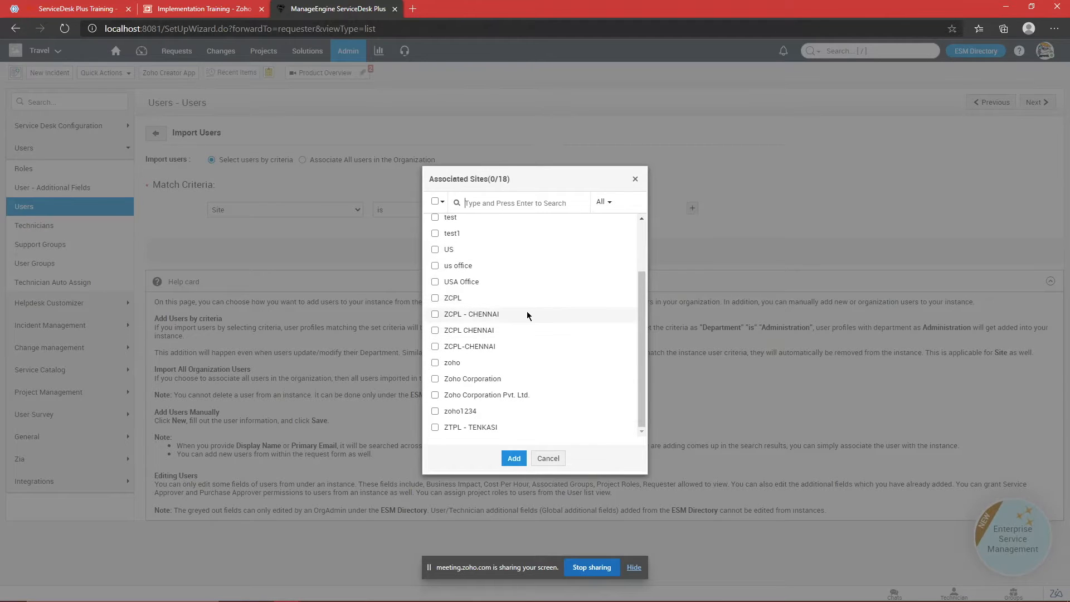
click(548, 458)
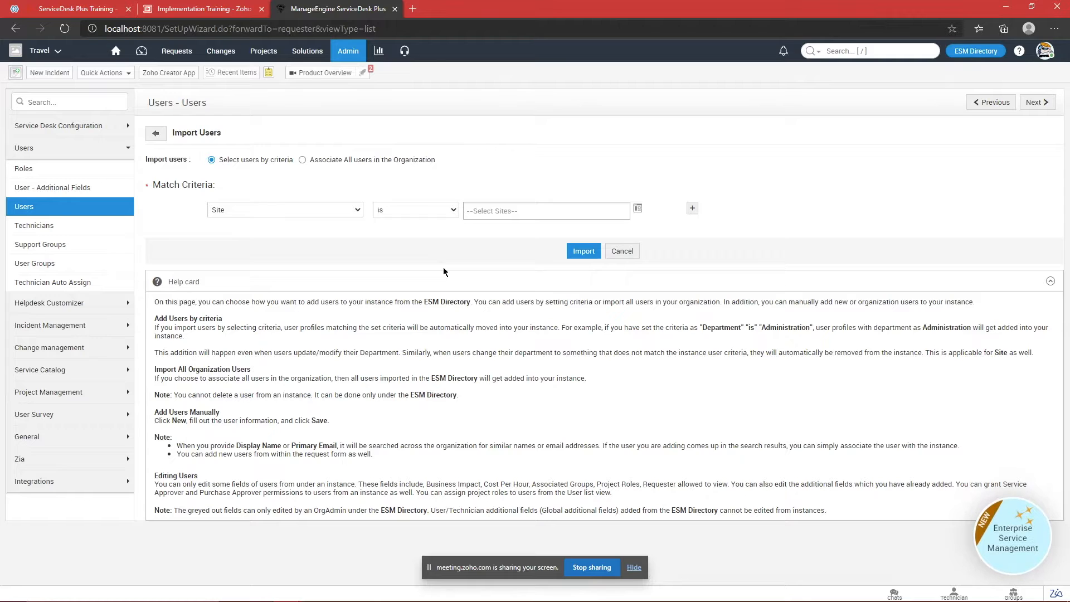
Step: Change the import criterion to Department is Finance
click(345, 210)
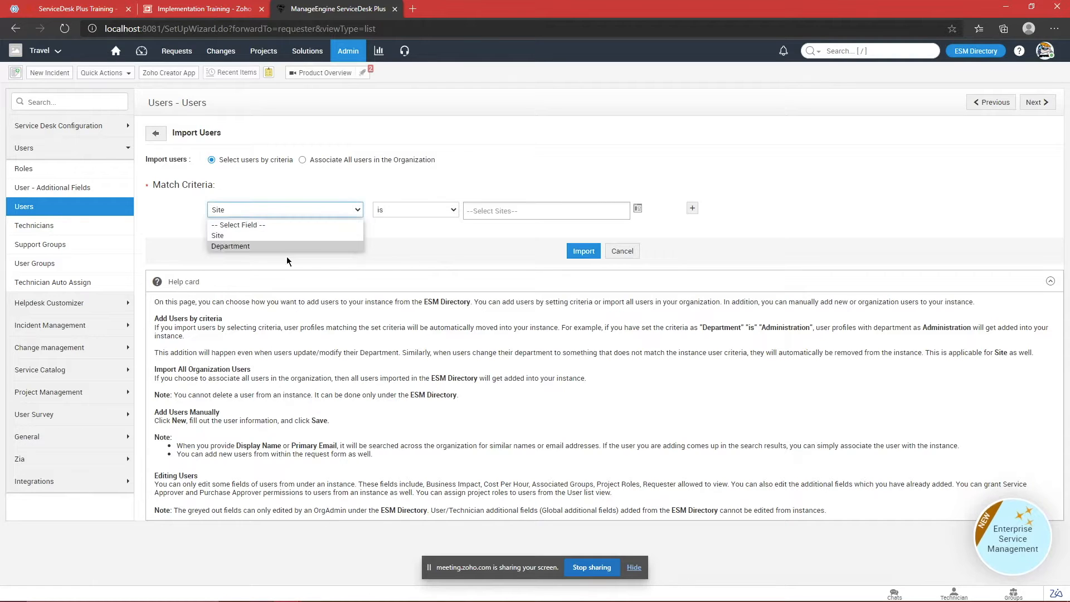
click(286, 246)
click(420, 209)
click(405, 238)
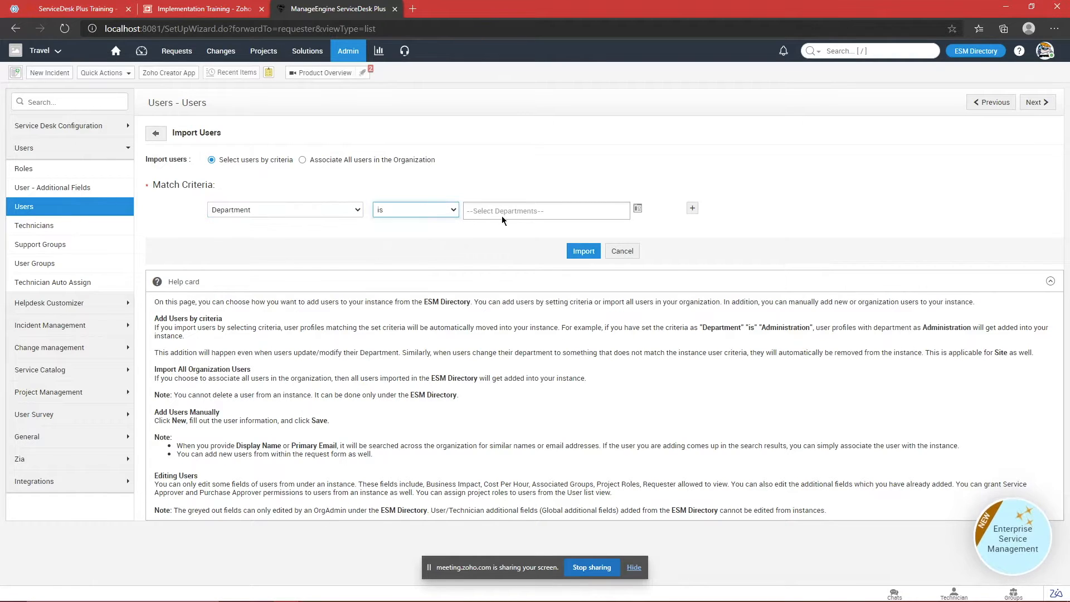
click(577, 211)
scroll(491, 279, down, 10)
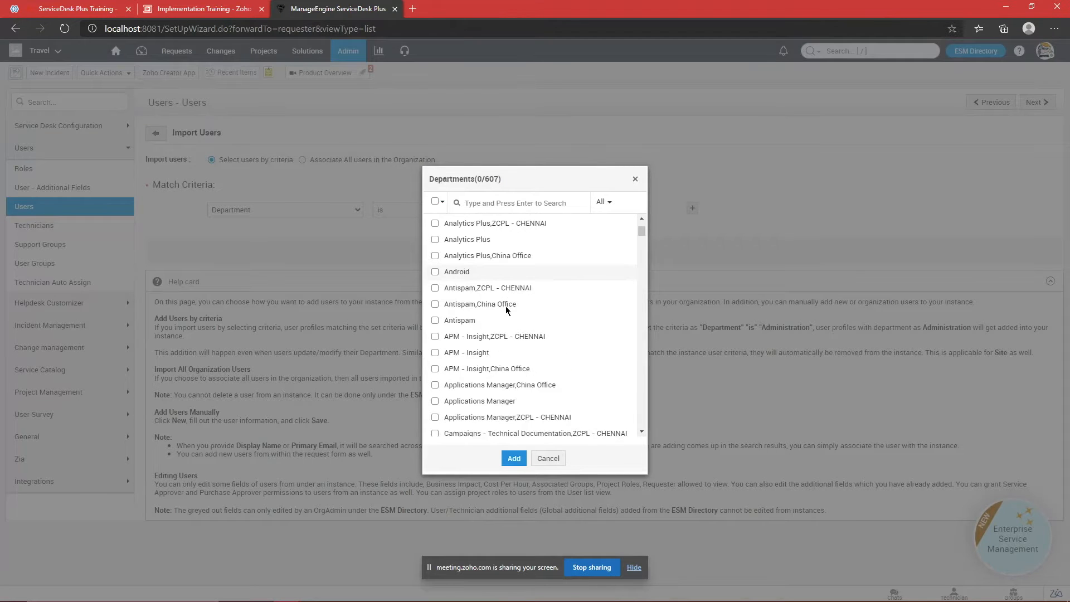
click(474, 204)
text(f)
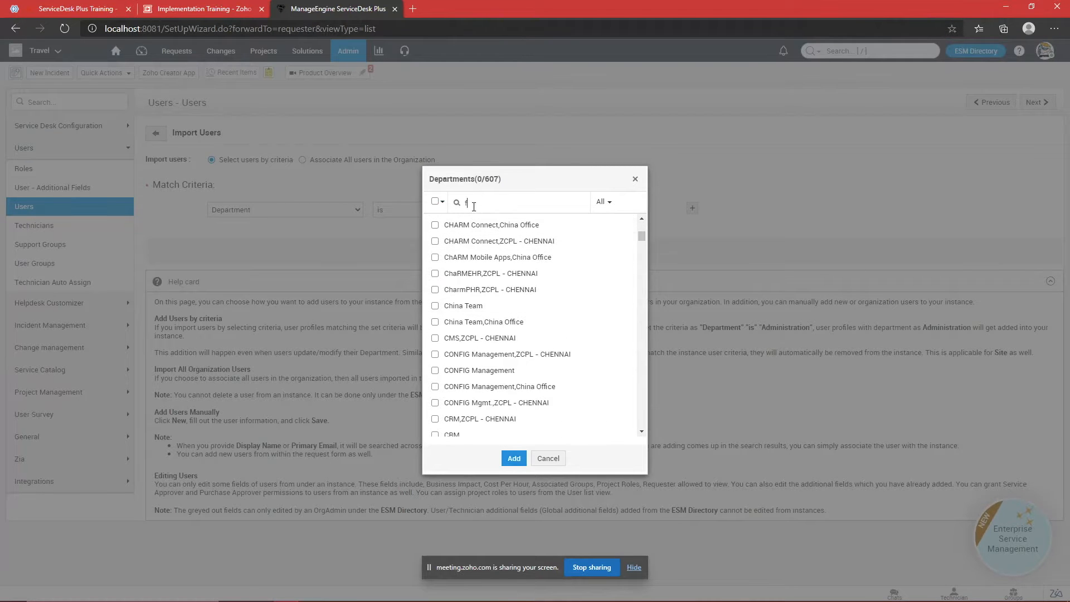
text(iran)
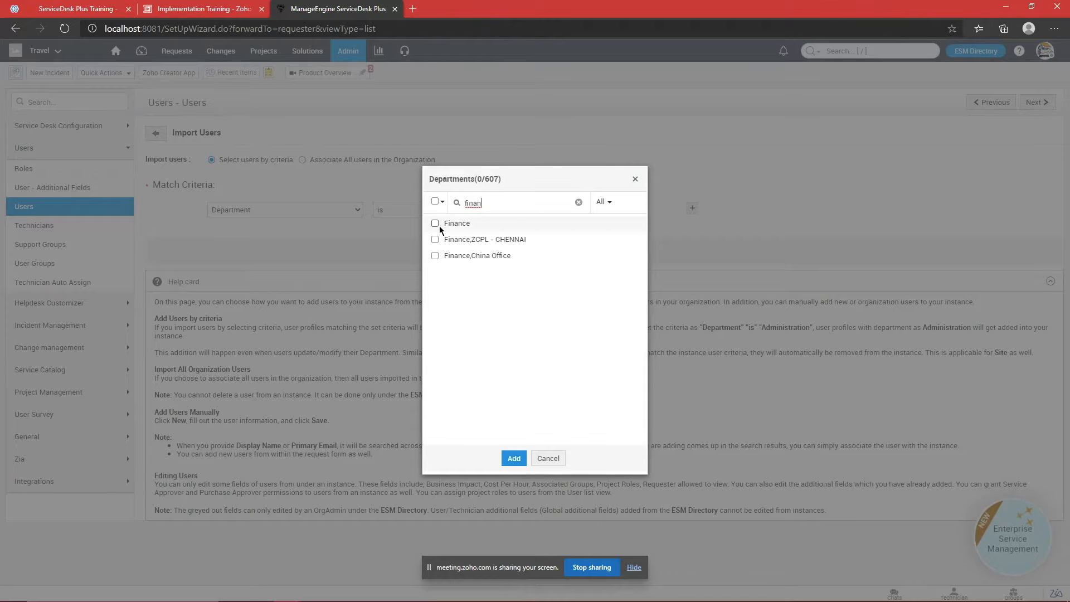
click(435, 224)
click(513, 458)
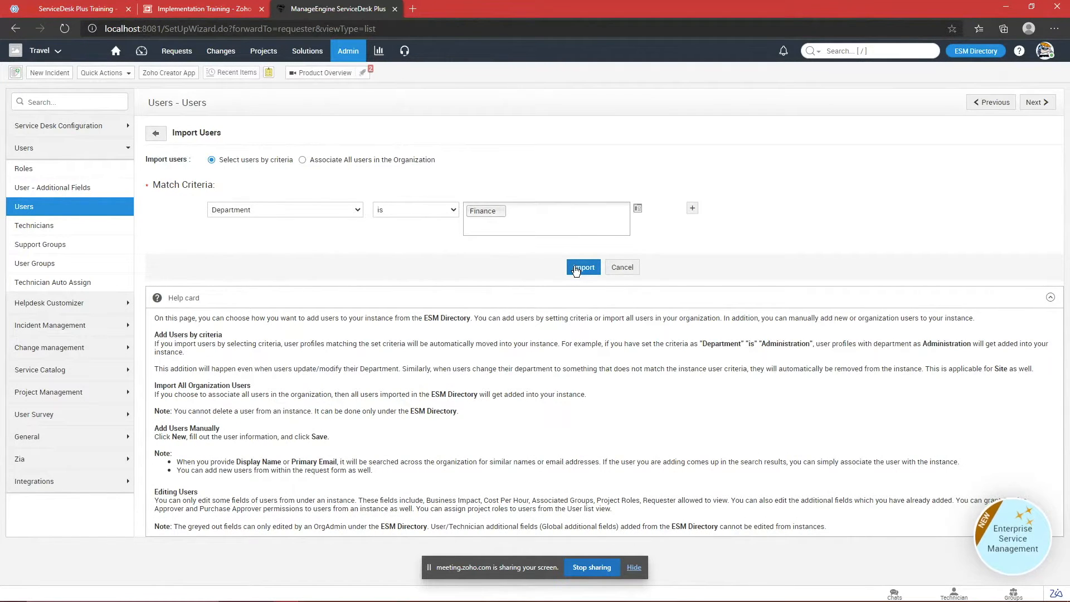
Step: Import all organization users into Travel, then return to the ESM Directory
click(302, 160)
click(601, 101)
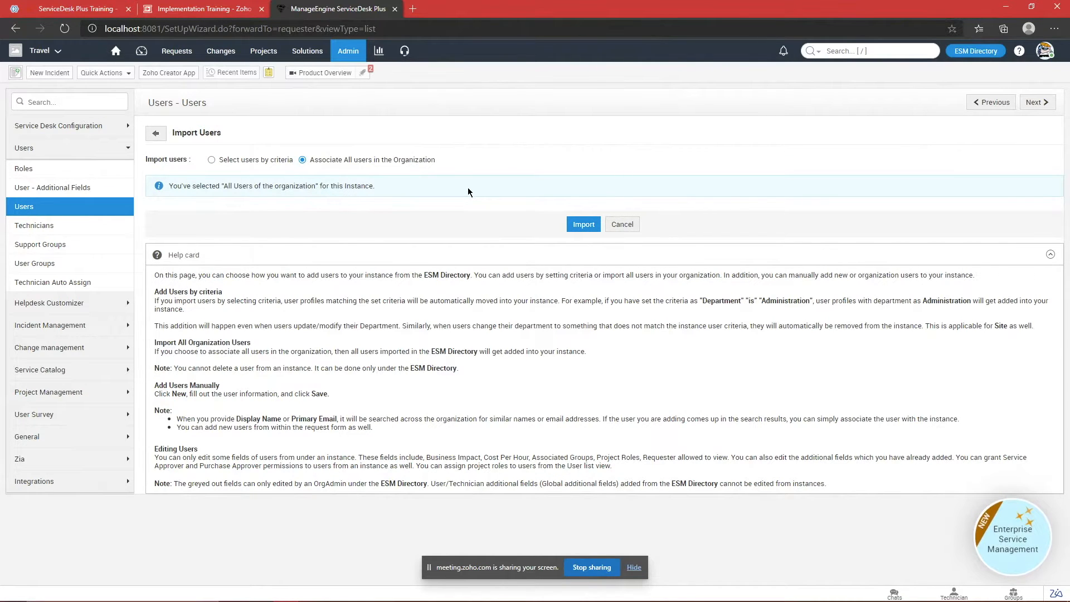
click(583, 225)
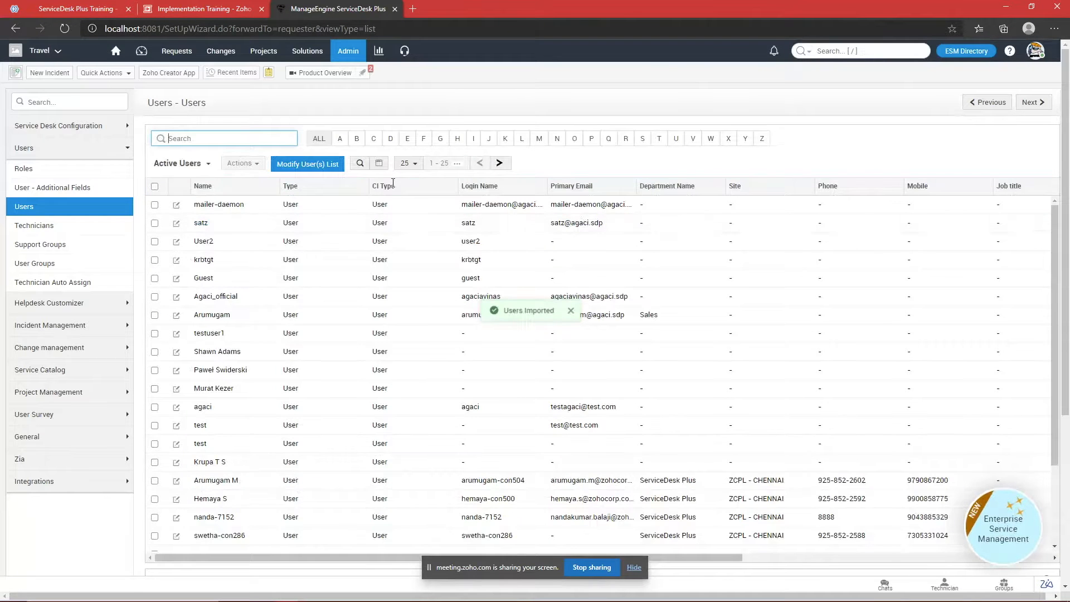
scroll(418, 295, down, 3)
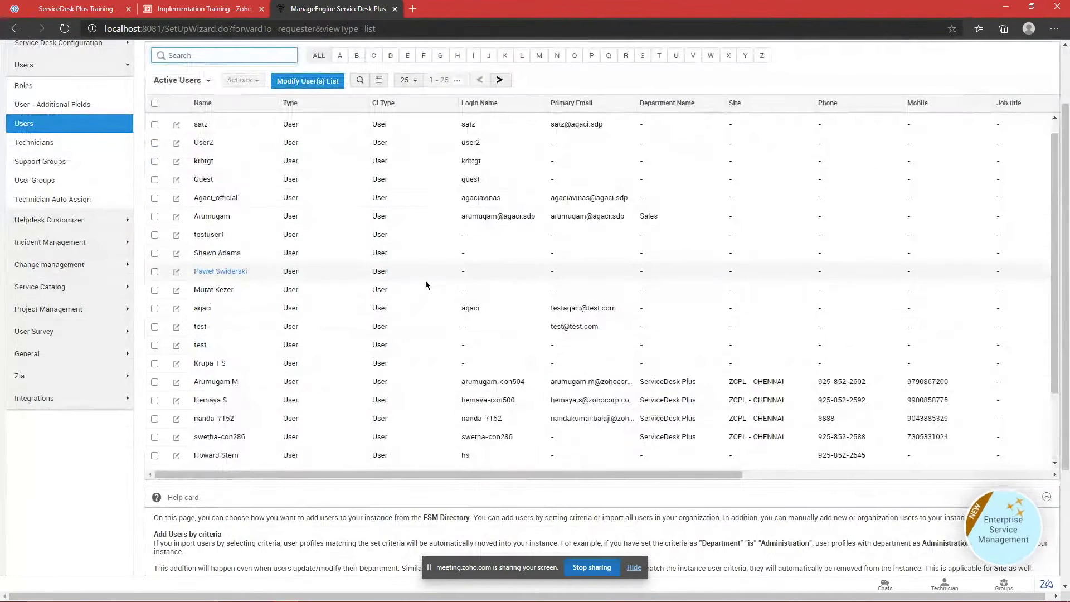
scroll(781, 174, up, 3)
click(960, 53)
Step: Scroll through the ESM Directory users list, reviewing logins and departments
click(38, 372)
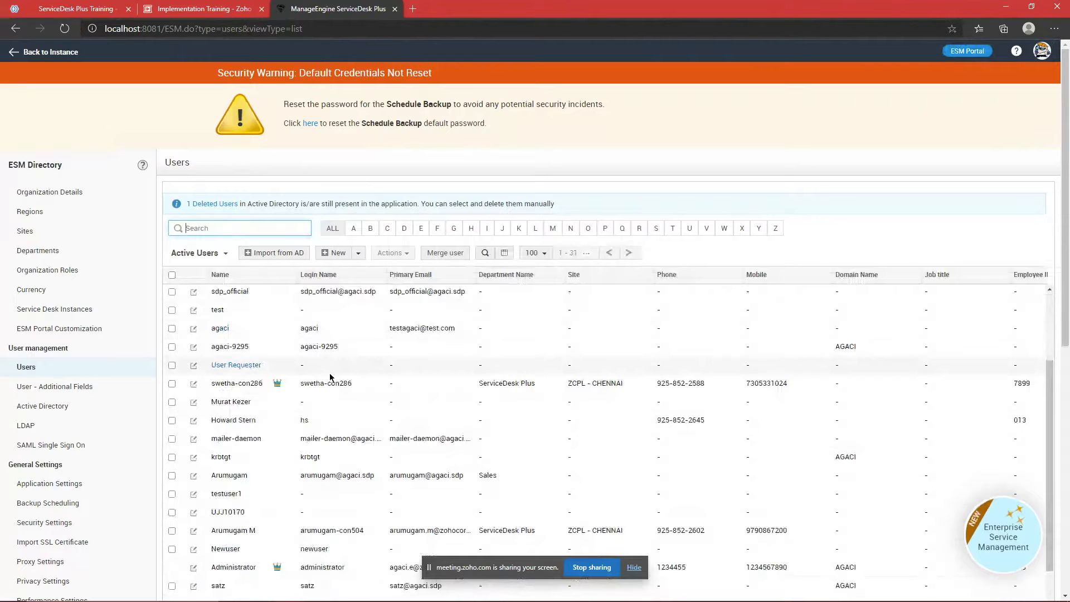
scroll(500, 319, down, 1)
scroll(500, 319, down, 3)
scroll(495, 269, up, 3)
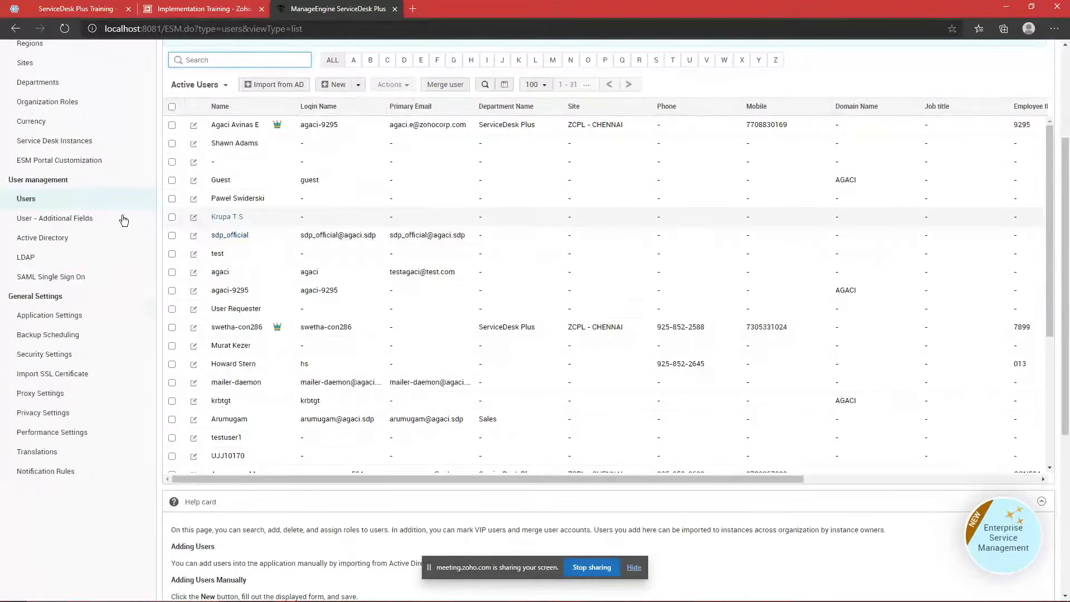
scroll(359, 176, up, 3)
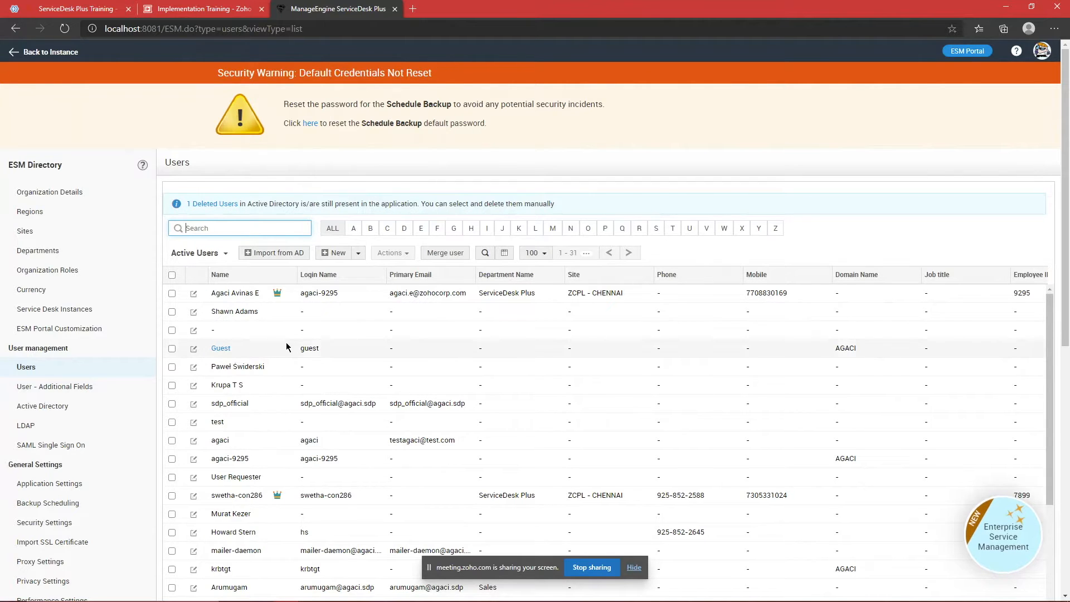
scroll(321, 246, down, 3)
scroll(323, 248, up, 1)
scroll(323, 249, down, 3)
scroll(323, 251, up, 3)
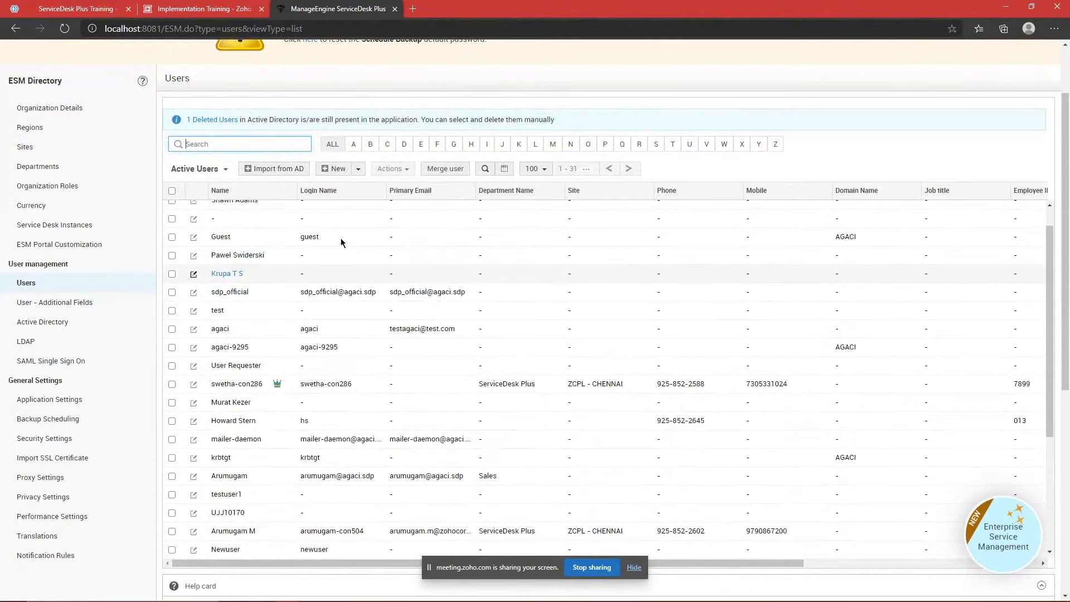
scroll(334, 242, up, 1)
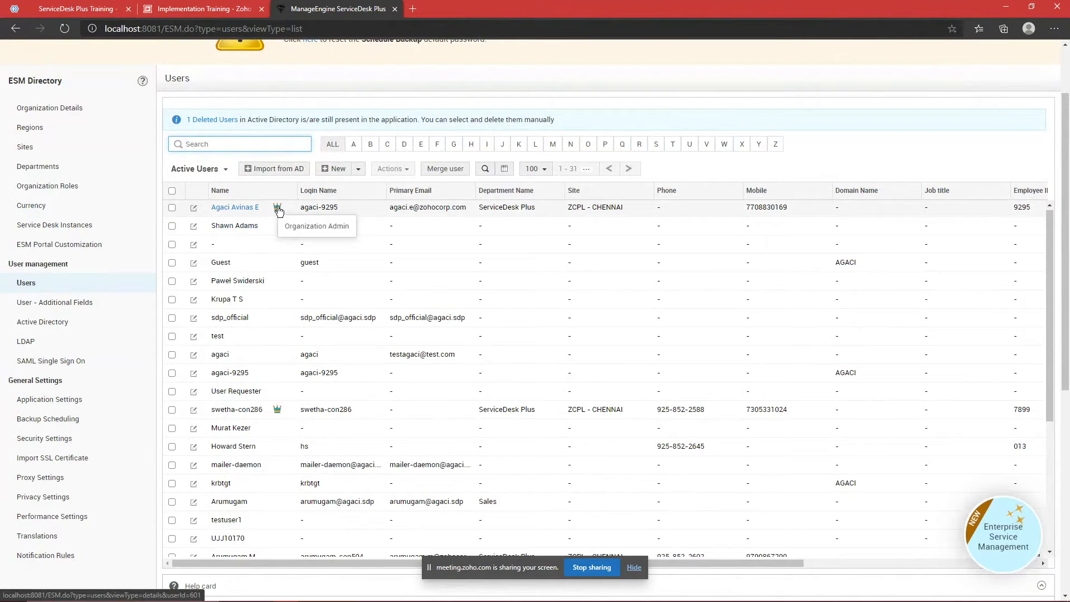
scroll(267, 337, down, 1)
scroll(267, 340, down, 5)
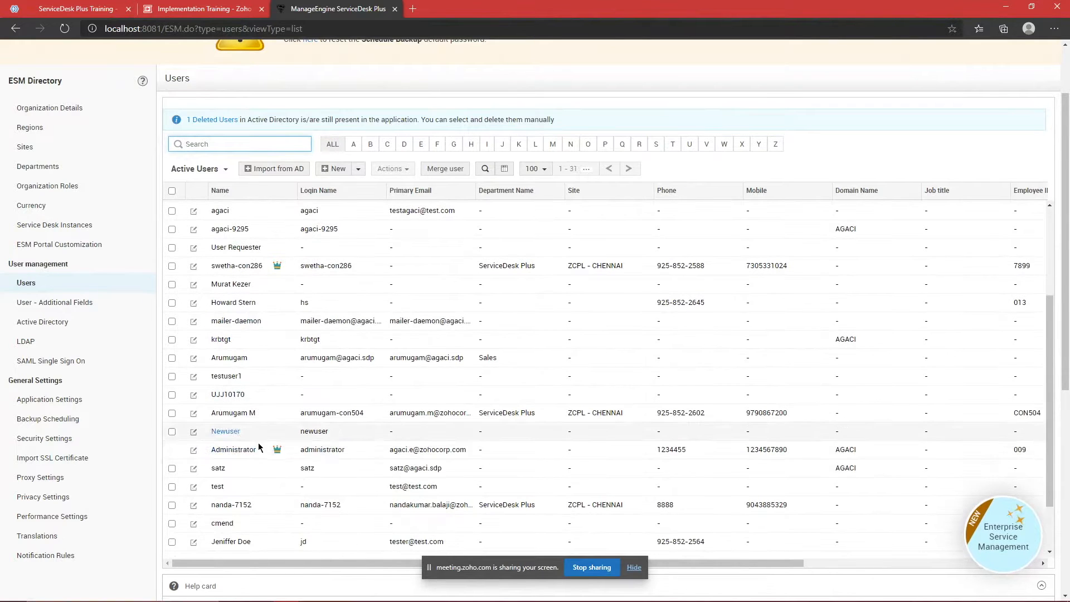
scroll(203, 323, up, 4)
scroll(203, 321, up, 3)
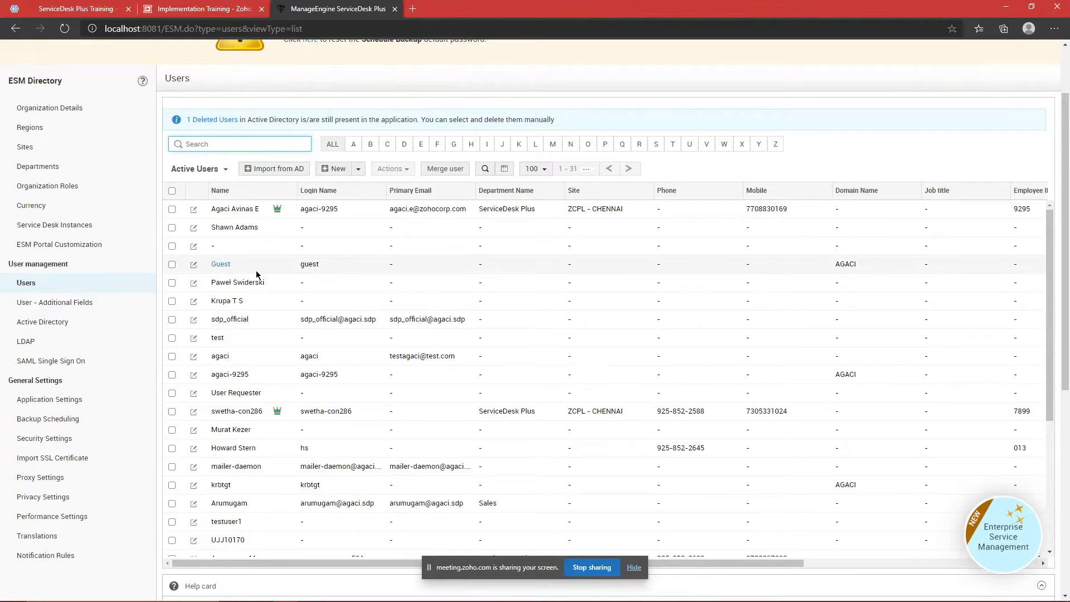
mouse_move(277, 211)
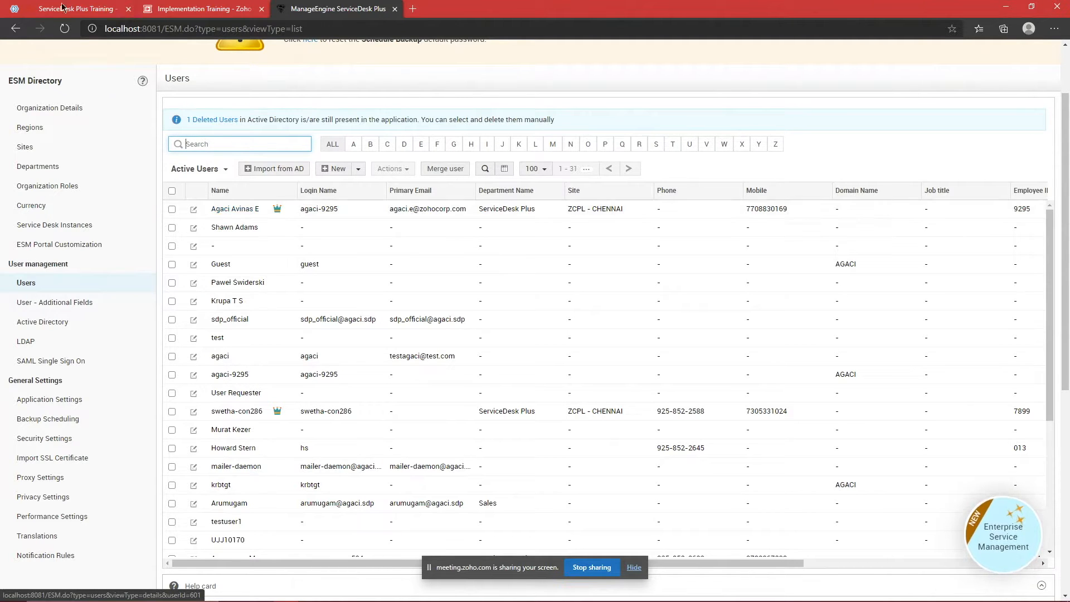
Step: Check the Zoho Meeting chat, then return to ServiceDesk Plus's Service Desk Instances
click(80, 9)
click(96, 62)
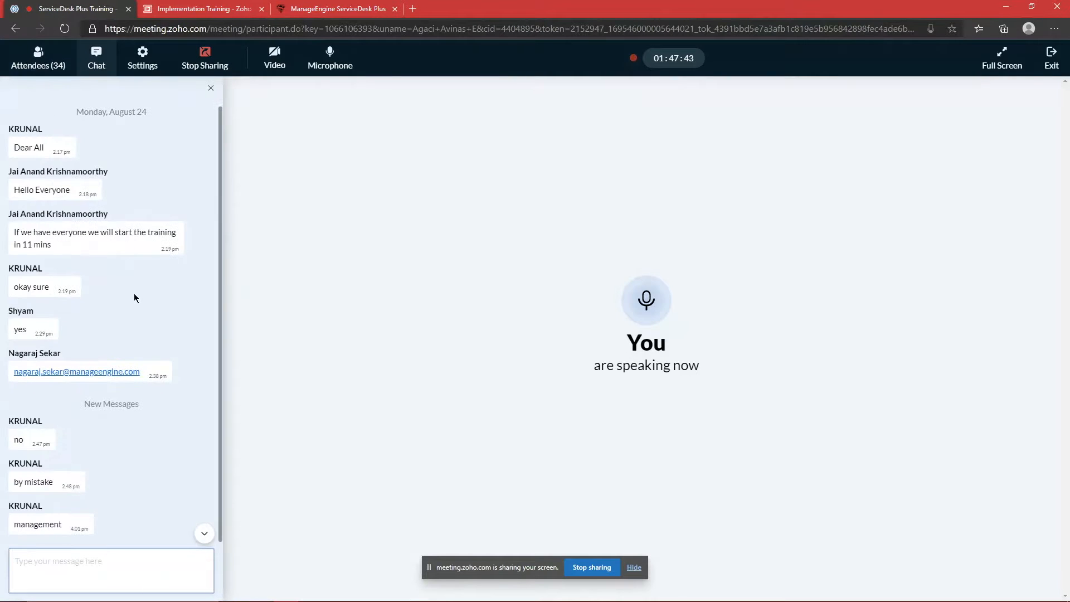
double_click(41, 523)
click(82, 529)
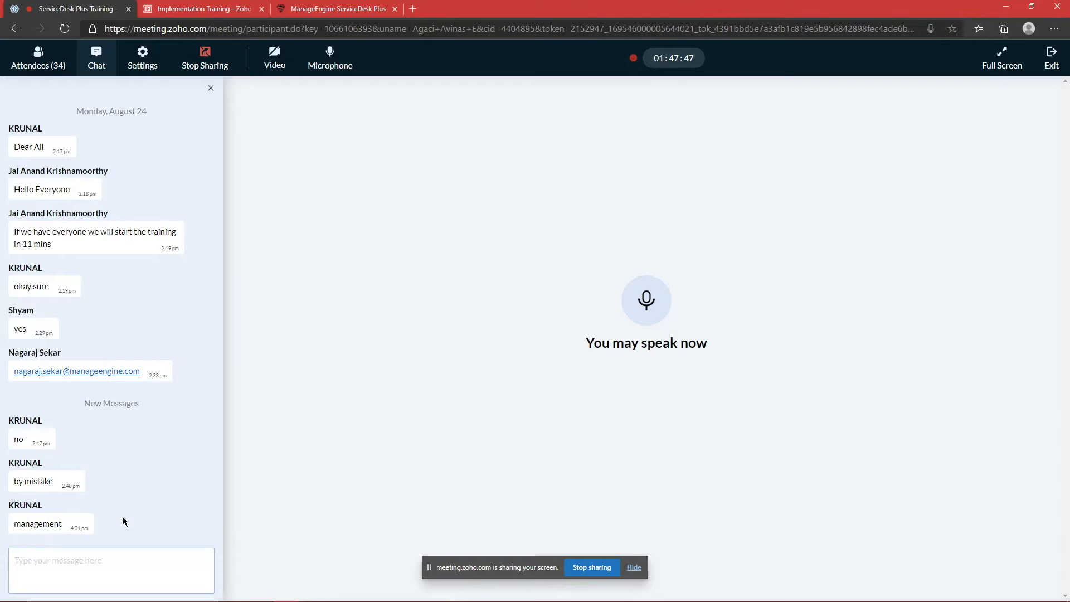
key(ctrl+Tab)
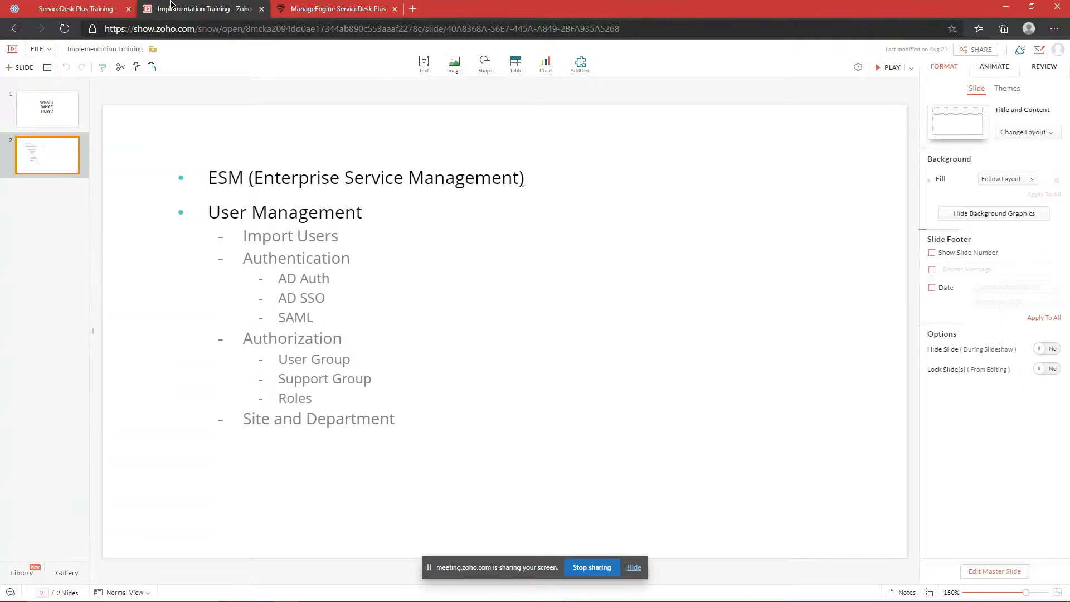
click(309, 7)
click(66, 225)
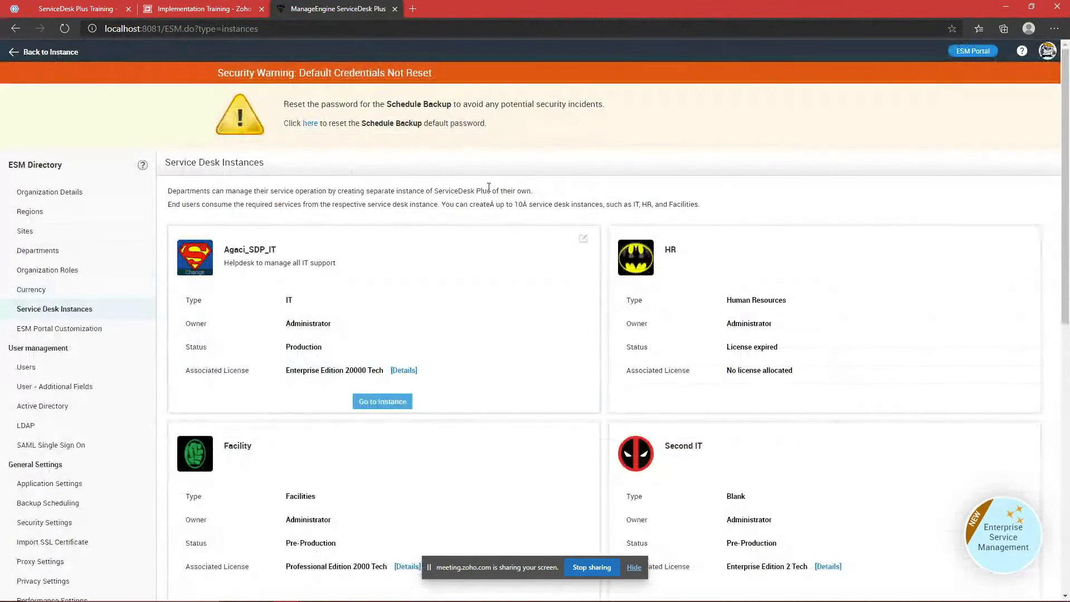
Step: Scroll through the service desk instance cards
scroll(745, 317, down, 6)
scroll(674, 359, up, 6)
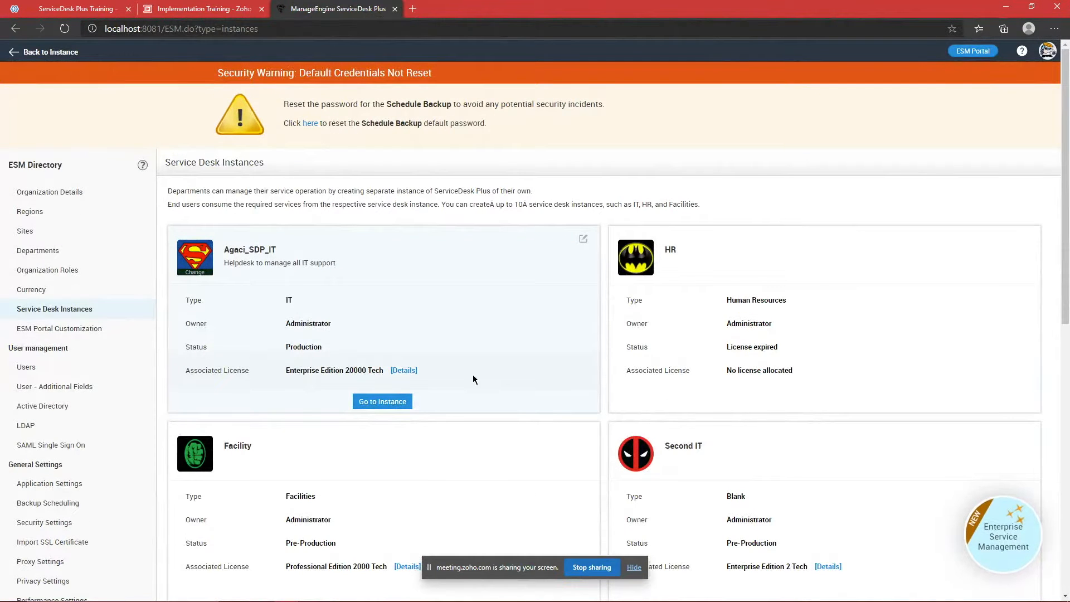
scroll(582, 272, down, 3)
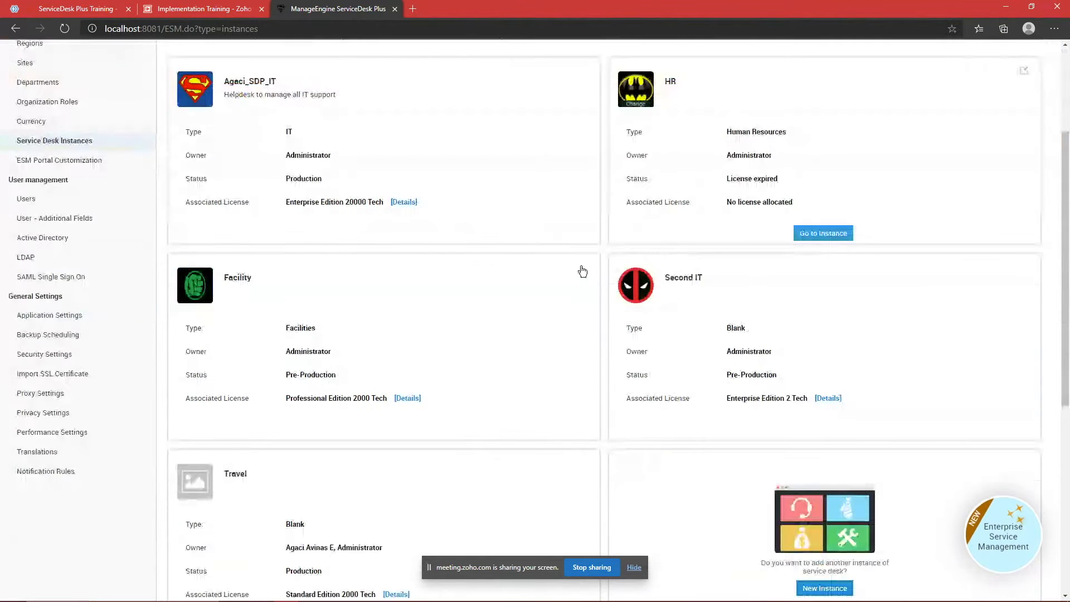
scroll(446, 231, down, 2)
scroll(508, 401, up, 2)
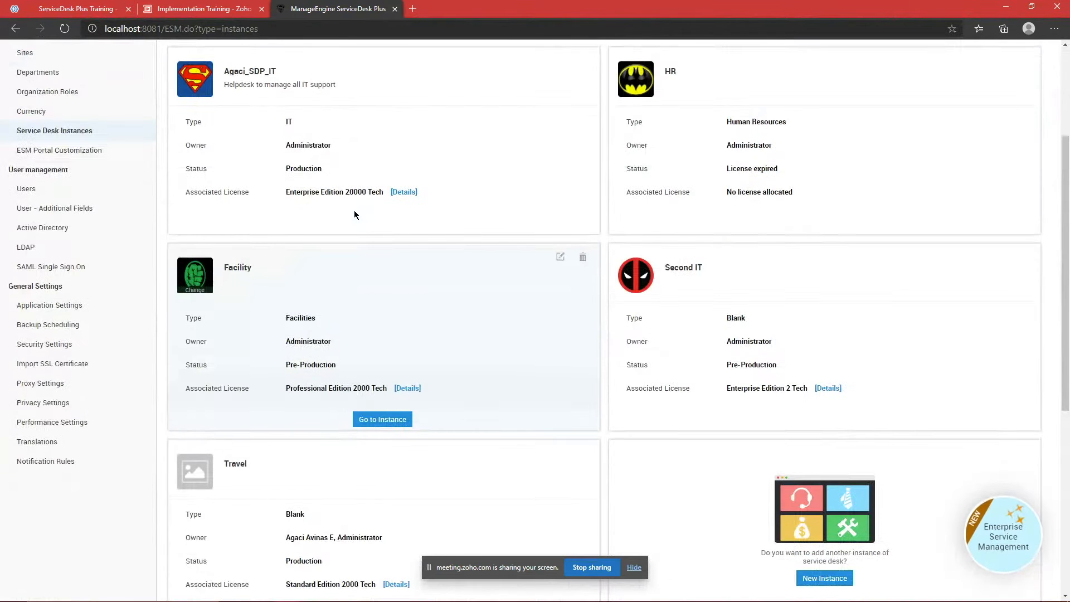
scroll(353, 215, up, 3)
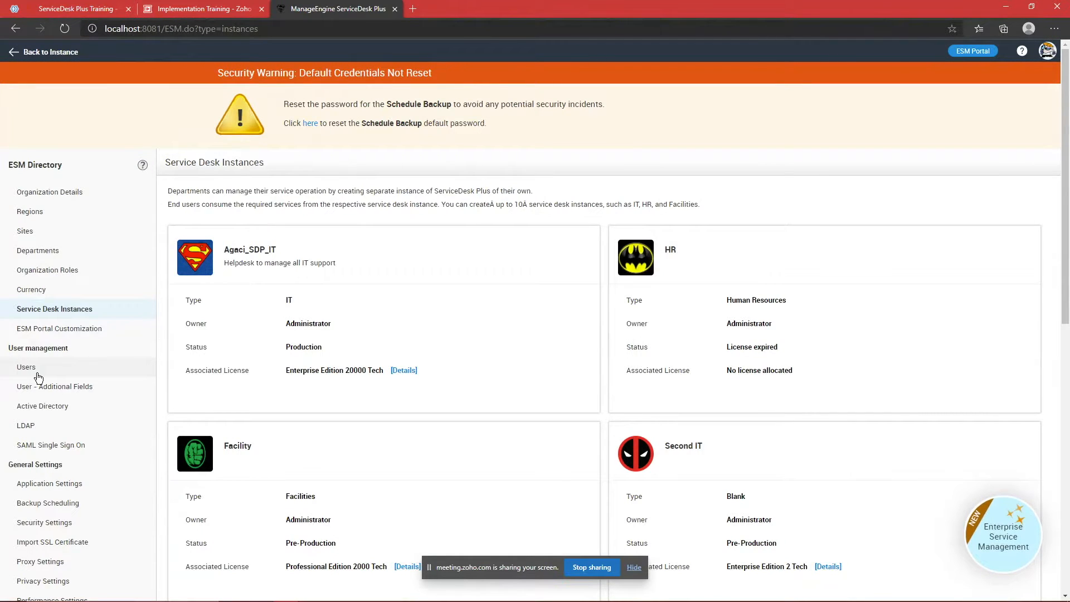
click(28, 367)
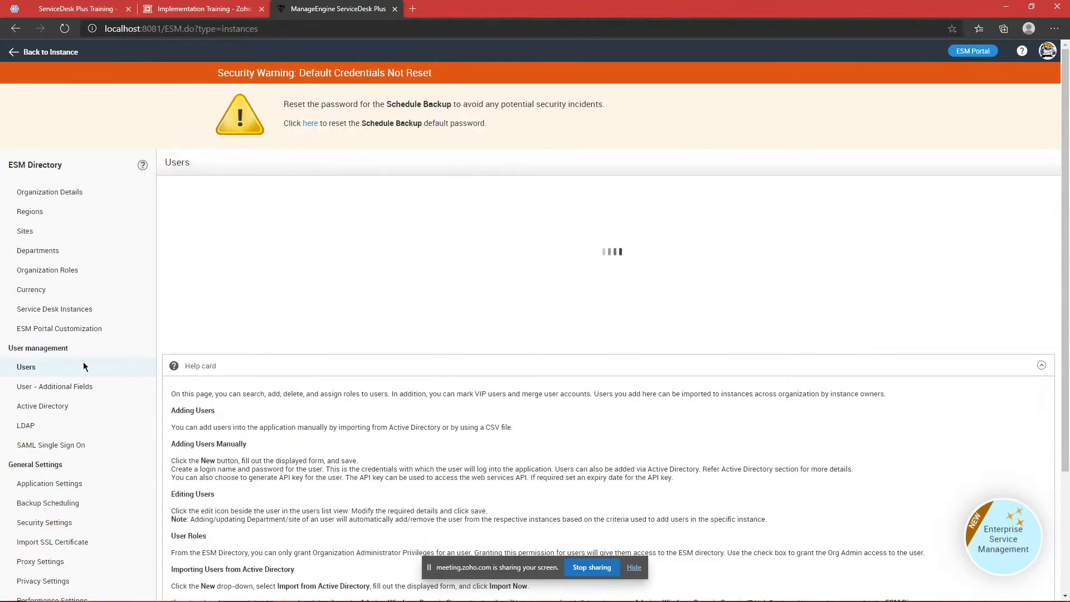
click(82, 314)
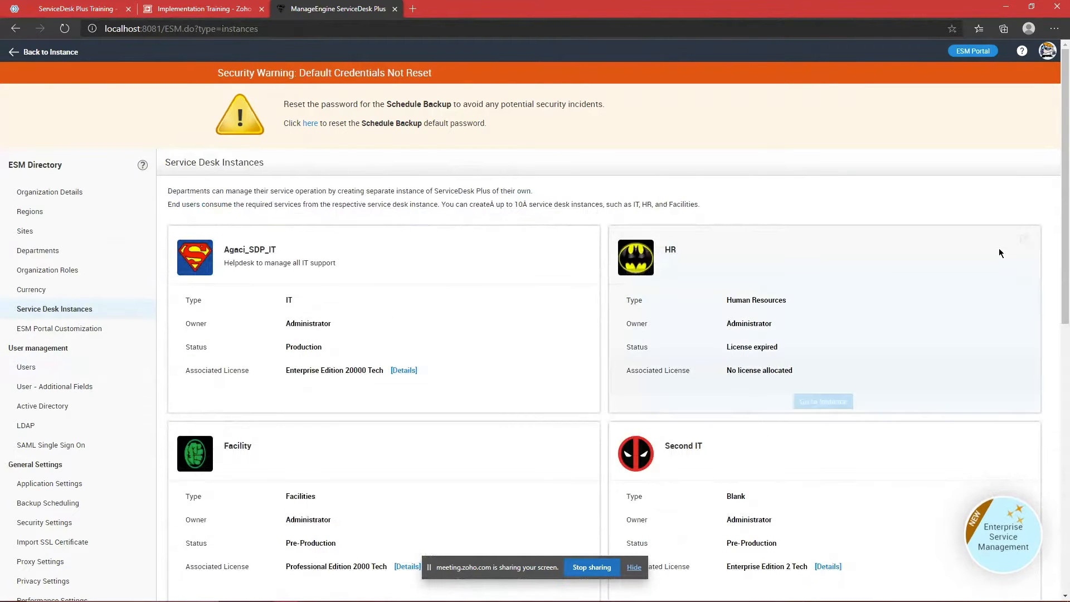
scroll(933, 262, down, 2)
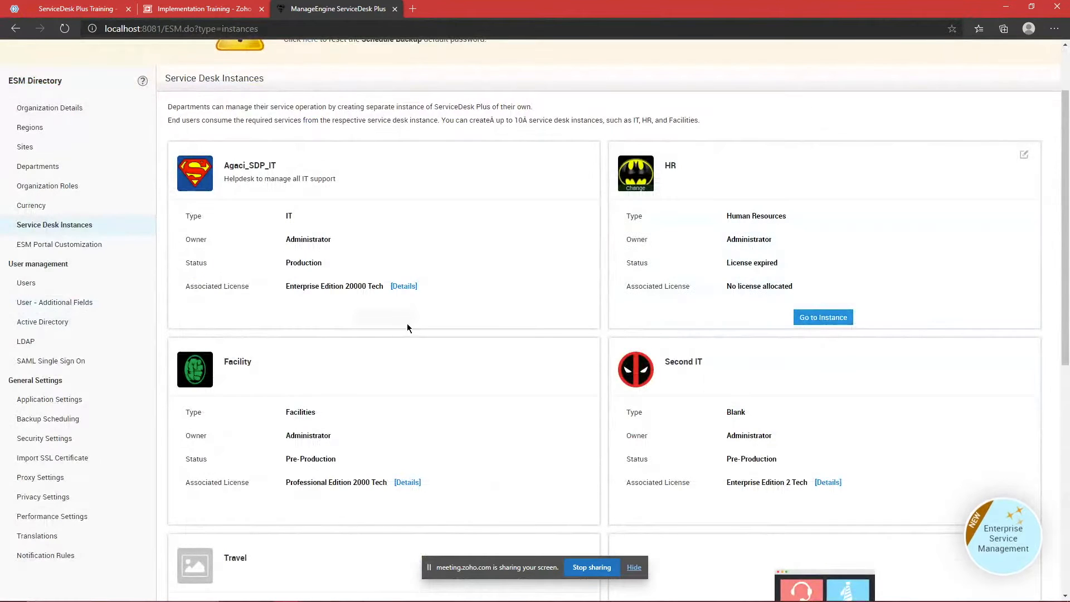
Step: Open the first user's details page from the ESM Directory Users list
click(39, 283)
scroll(394, 271, down, 2)
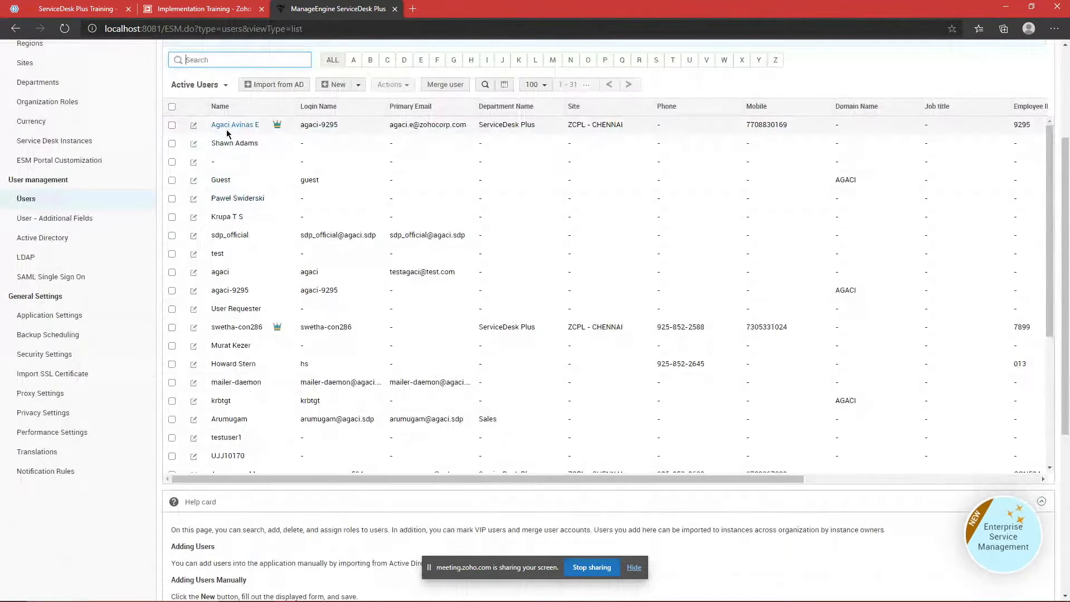
click(229, 130)
Step: Open the user's edit form and scroll to the Organization Administrator privilege
scroll(214, 128, up, 5)
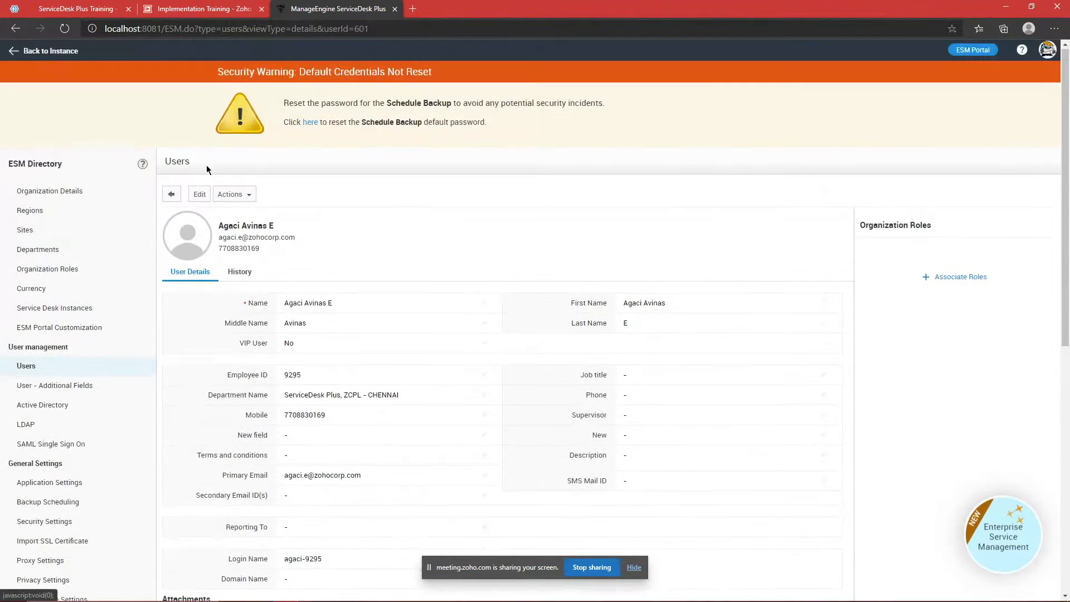
click(192, 195)
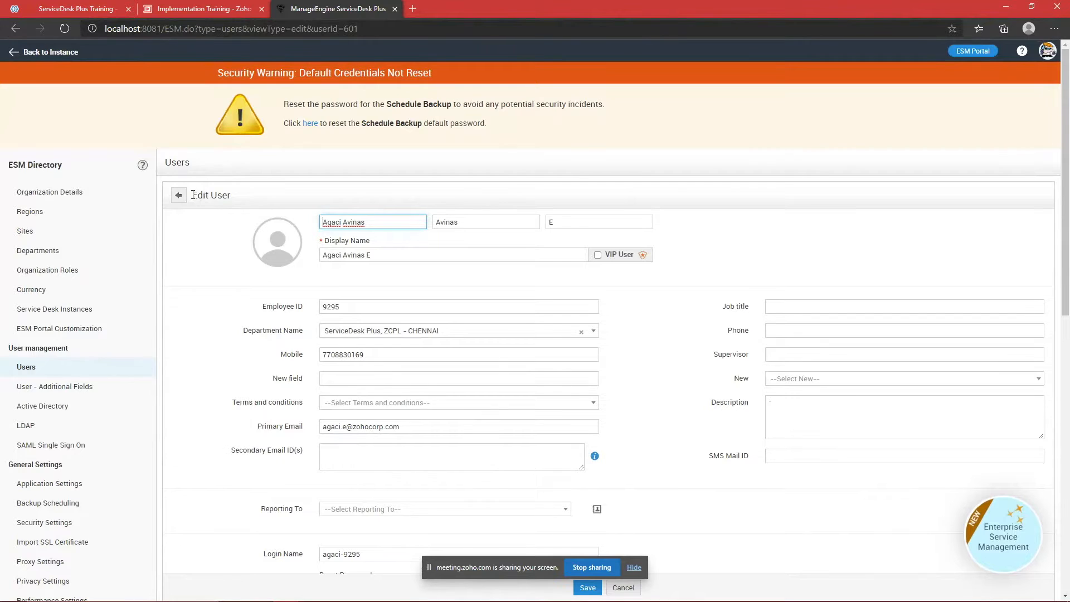
scroll(475, 223, down, 5)
scroll(476, 228, down, 3)
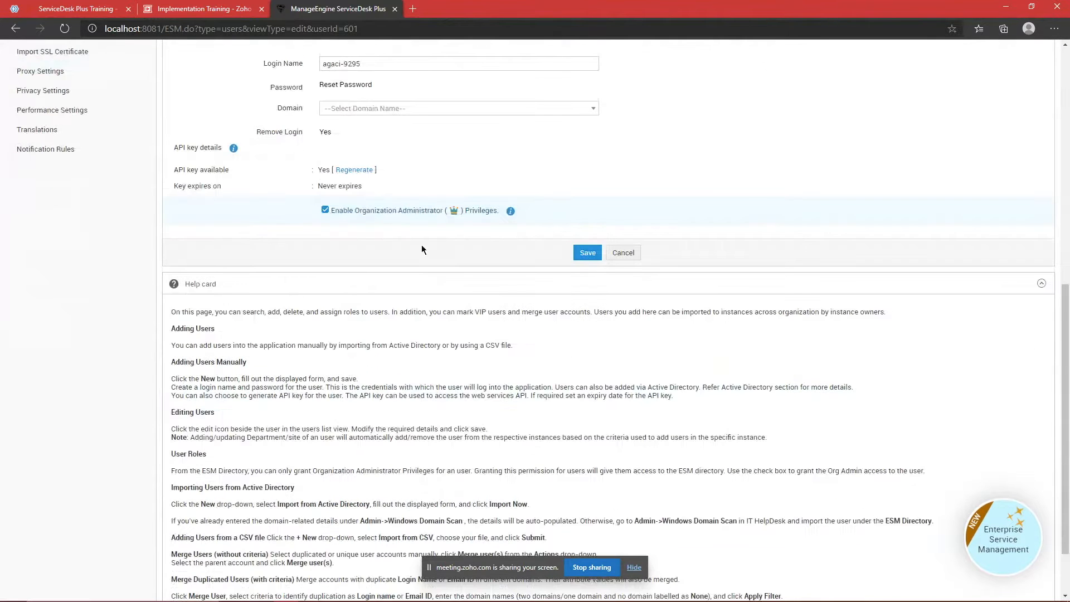
scroll(421, 245, up, 1)
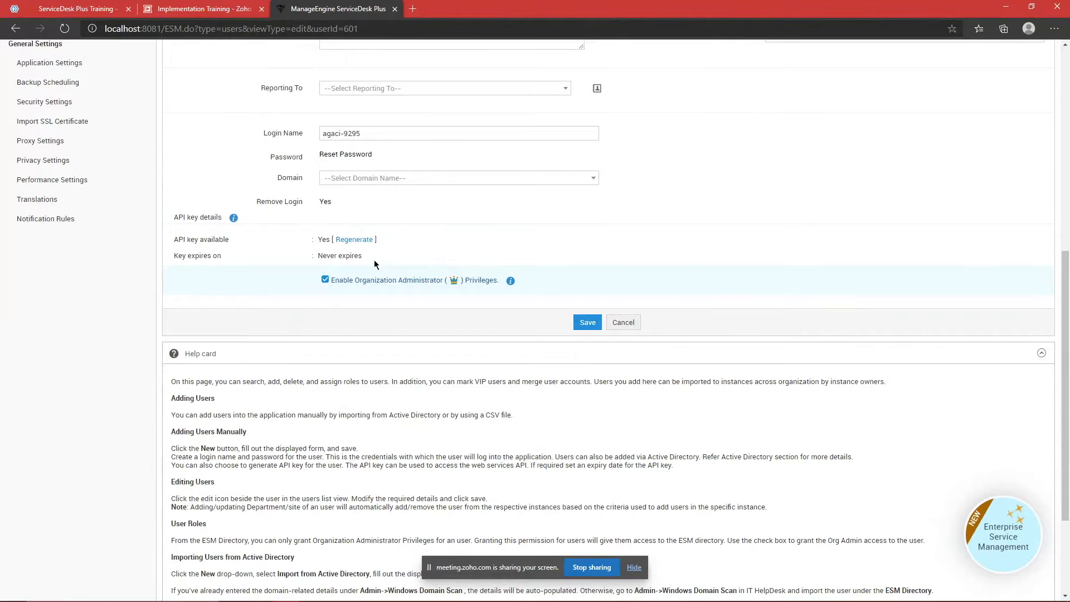
scroll(375, 263, up, 6)
Step: Leave the form unsaved, reopen the ESM Users list, then switch to the meeting
click(91, 228)
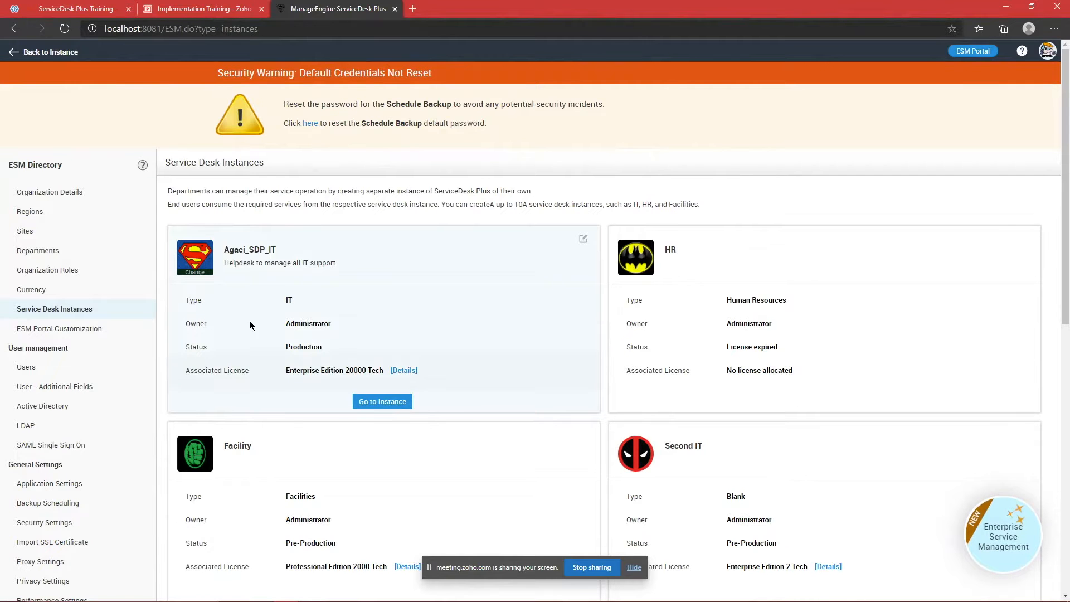
click(85, 375)
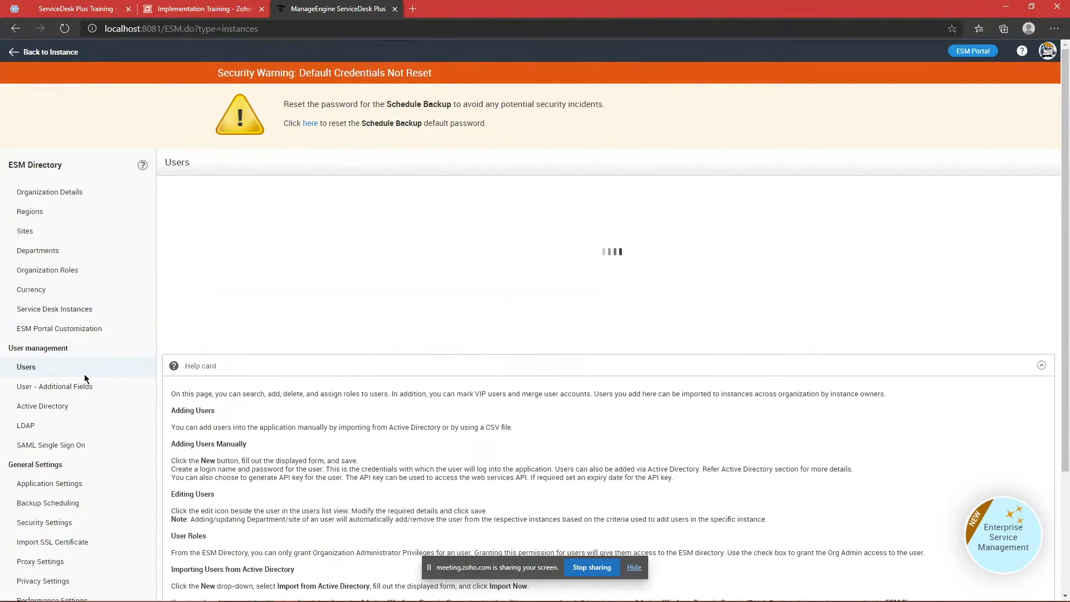
click(78, 9)
Step: Read the attendee's question about accessing or installing the application, then bring up the remote desktop
scroll(146, 361, down, 1)
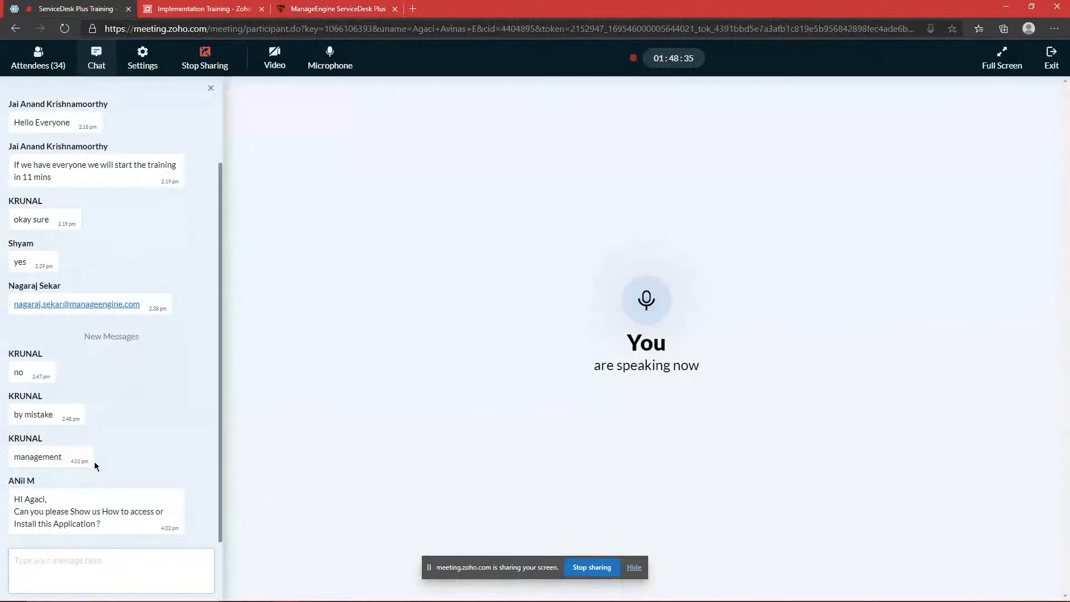
mouse_move(17, 511)
mouse_down()
mouse_move(103, 525)
mouse_move(18, 515)
mouse_up()
click(103, 528)
click(18, 515)
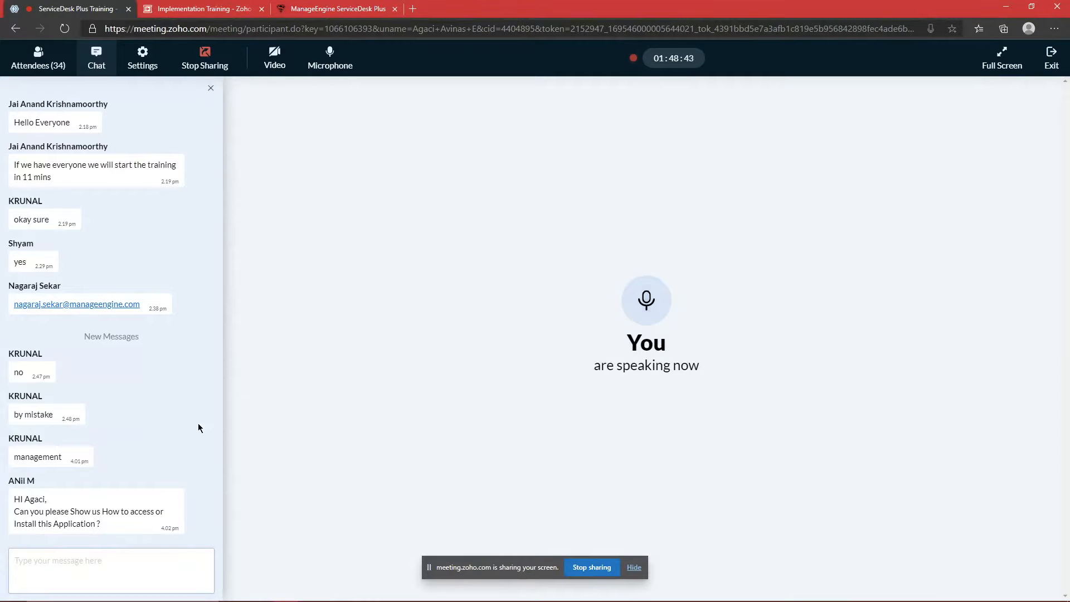
click(95, 564)
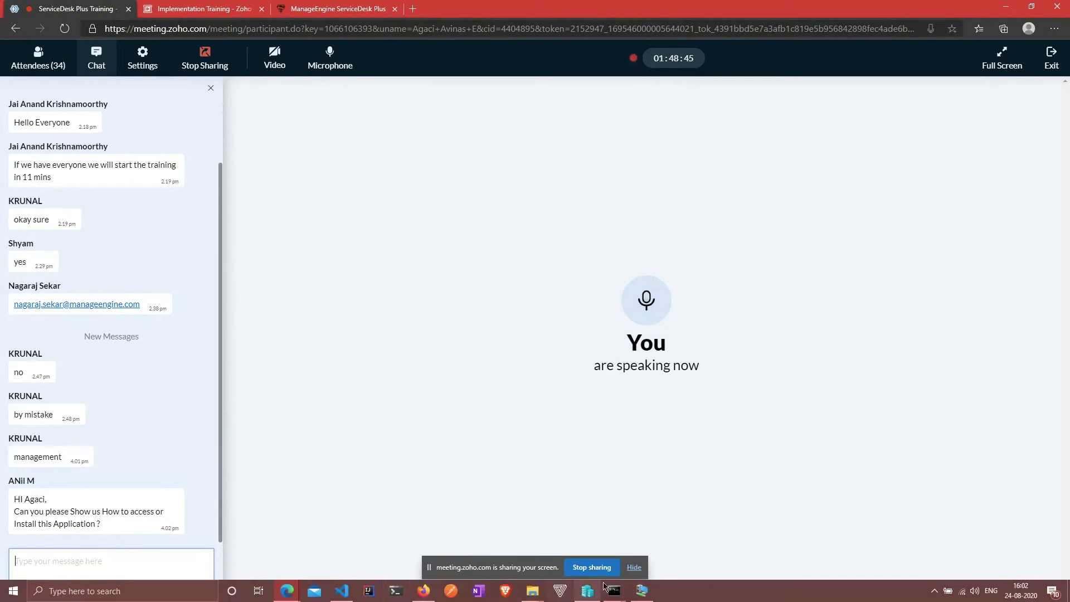
click(641, 592)
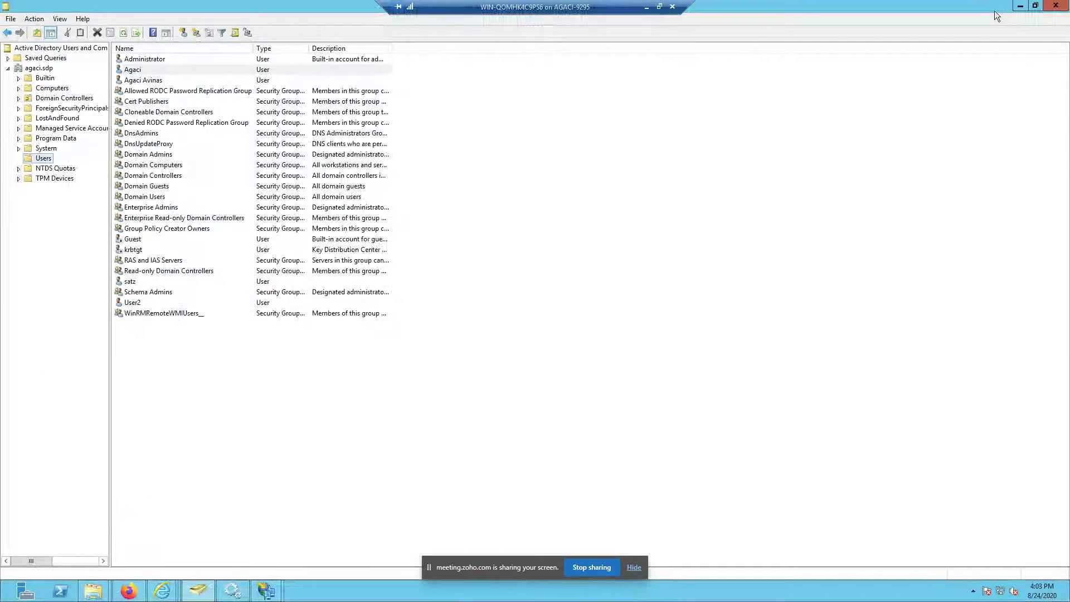
Step: Minimize the remote ADUC and Firefox windows, close Edit Claim Rules for SDP_ADFS, and minimize the remote desktop
click(1020, 6)
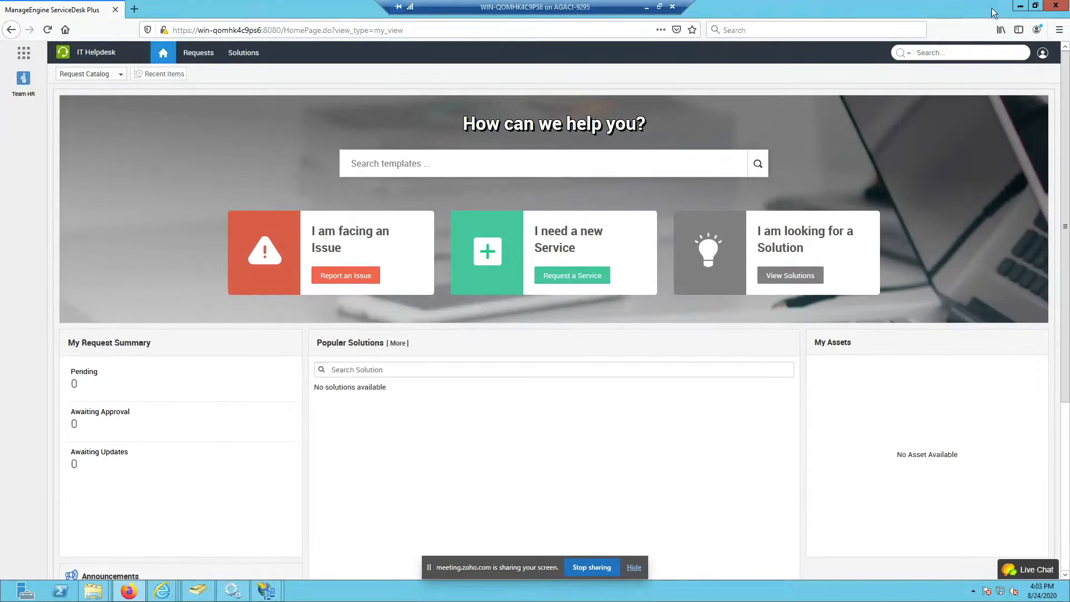
click(1020, 7)
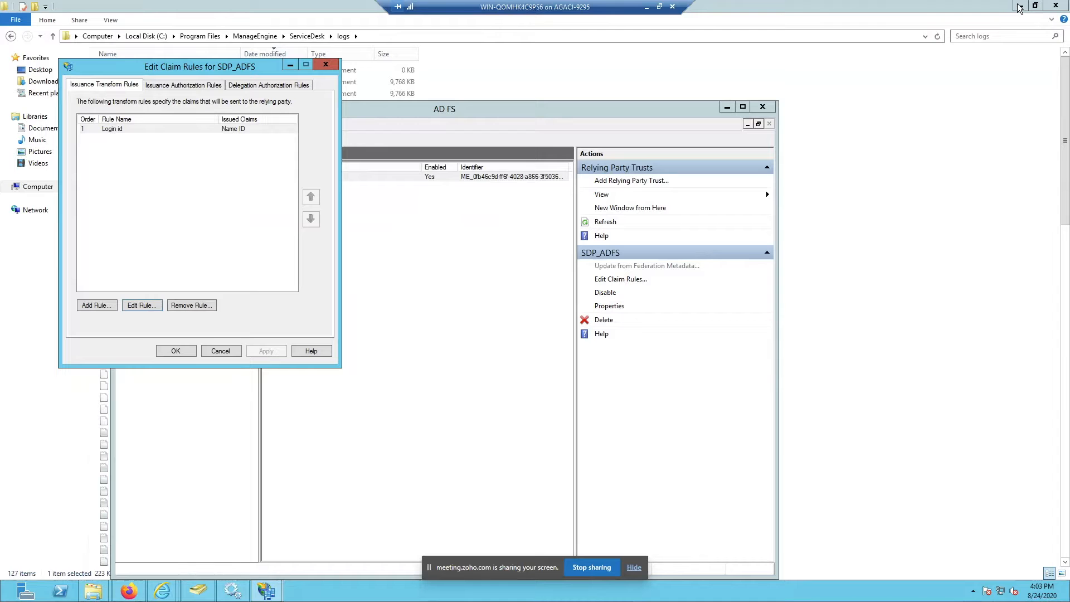
click(325, 64)
click(645, 8)
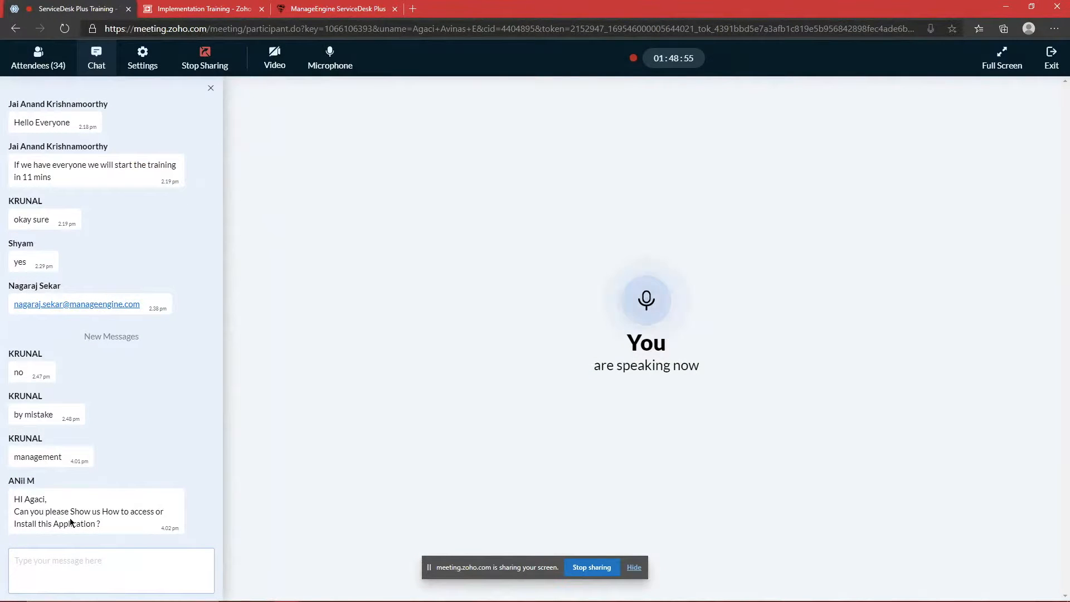
Step: Read the attendee's installation question in the meeting chat, check attendees, and return to the ServiceDesk Plus users list
drag(115, 523, 12, 500)
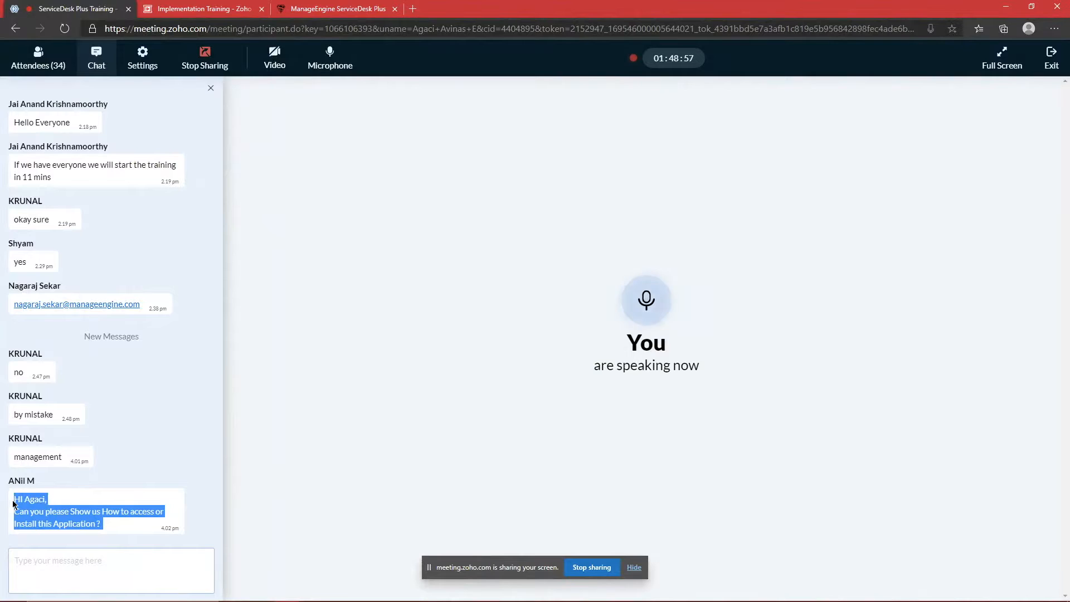
click(14, 504)
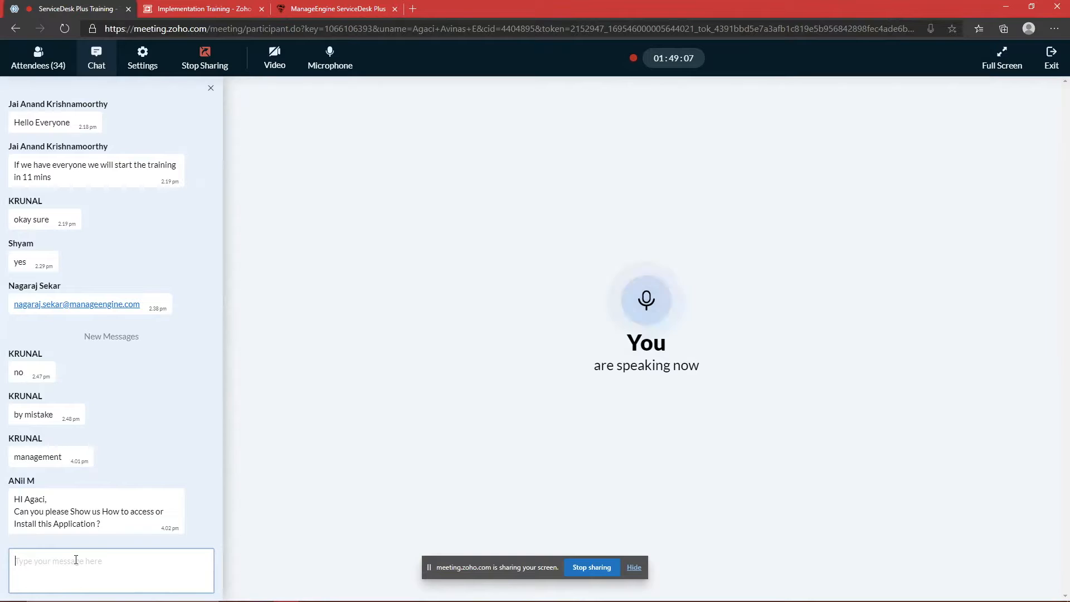
click(54, 66)
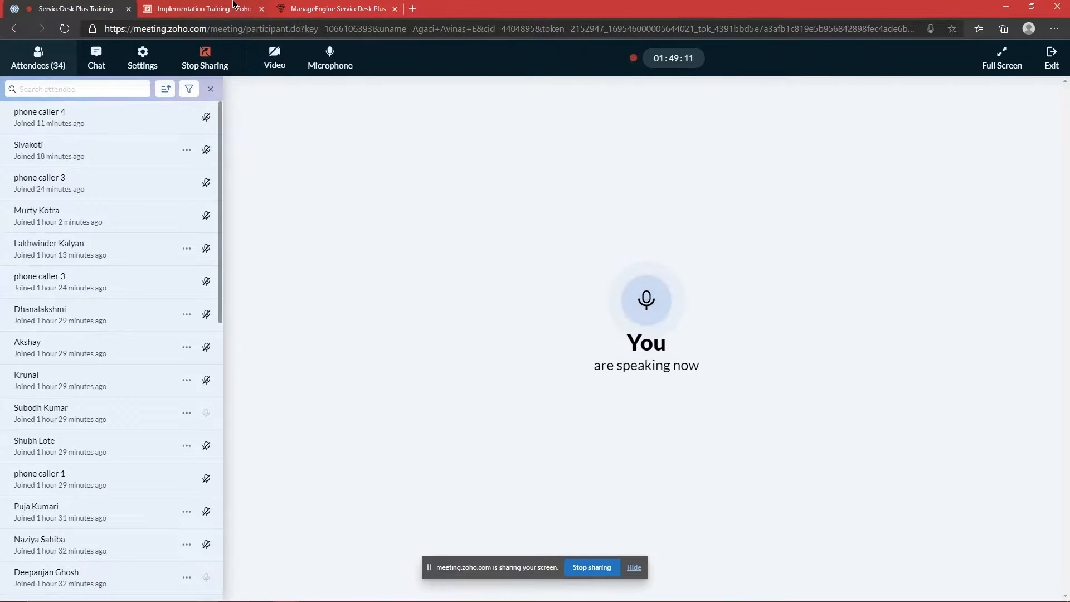
click(202, 8)
click(352, 6)
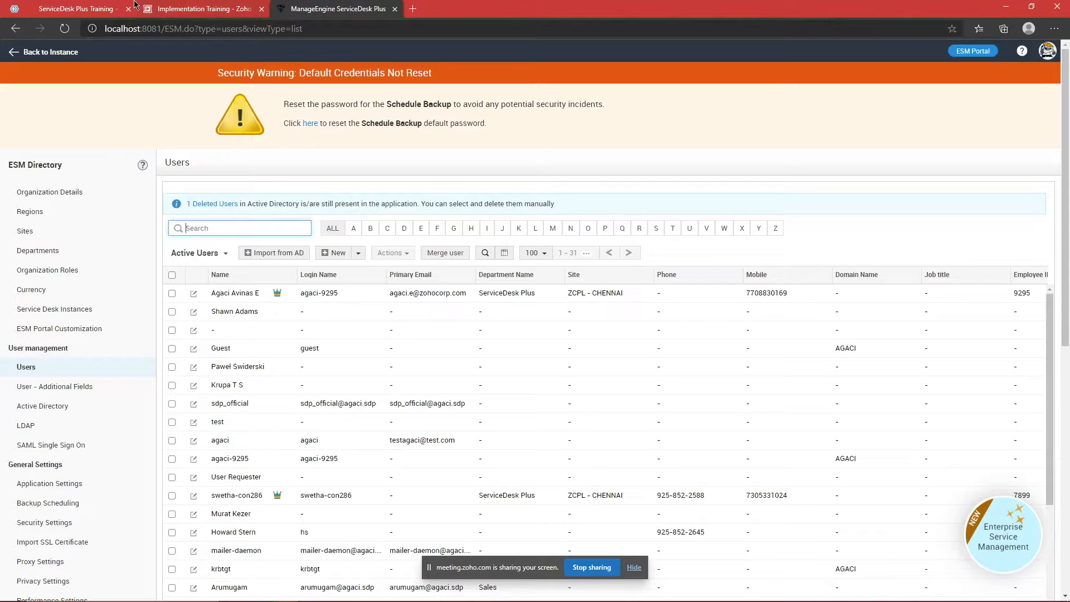
Step: Check the Zoho Meeting chat panel, then go back to the ServiceDesk Plus users list
click(78, 8)
click(96, 59)
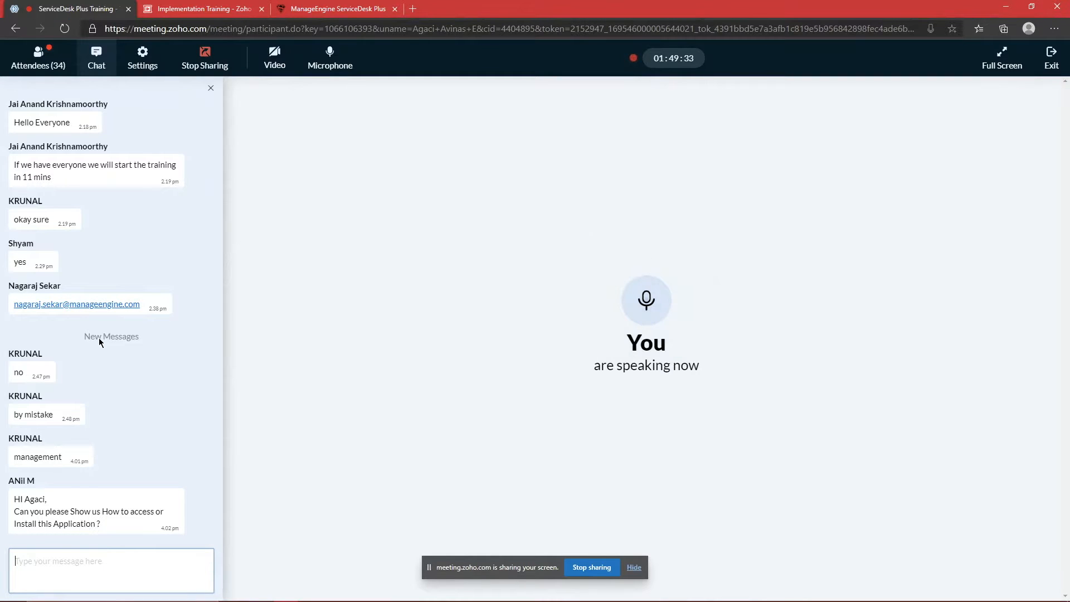
click(34, 62)
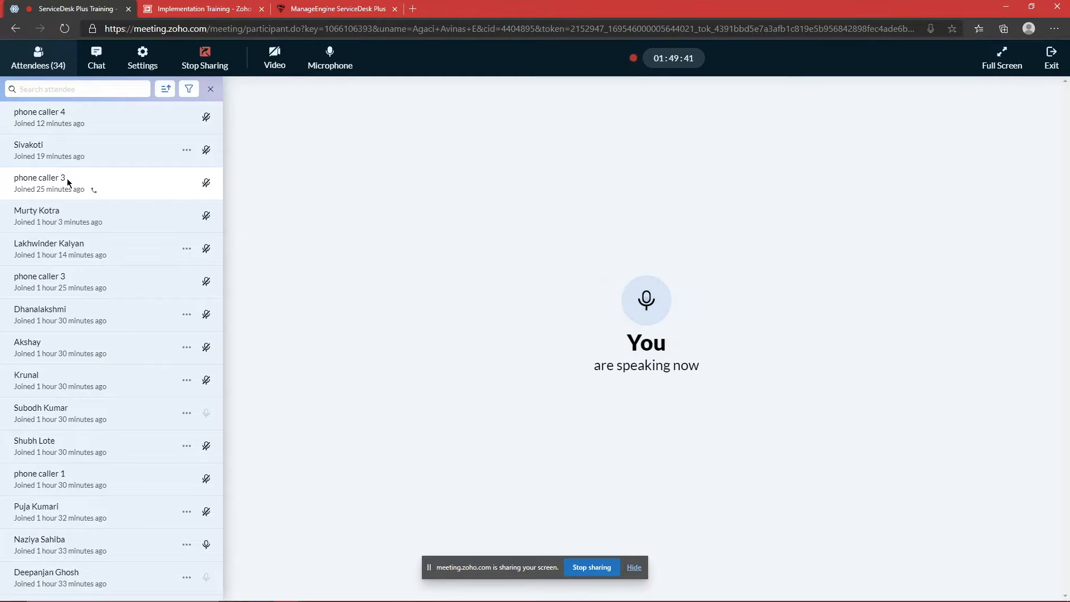
click(86, 51)
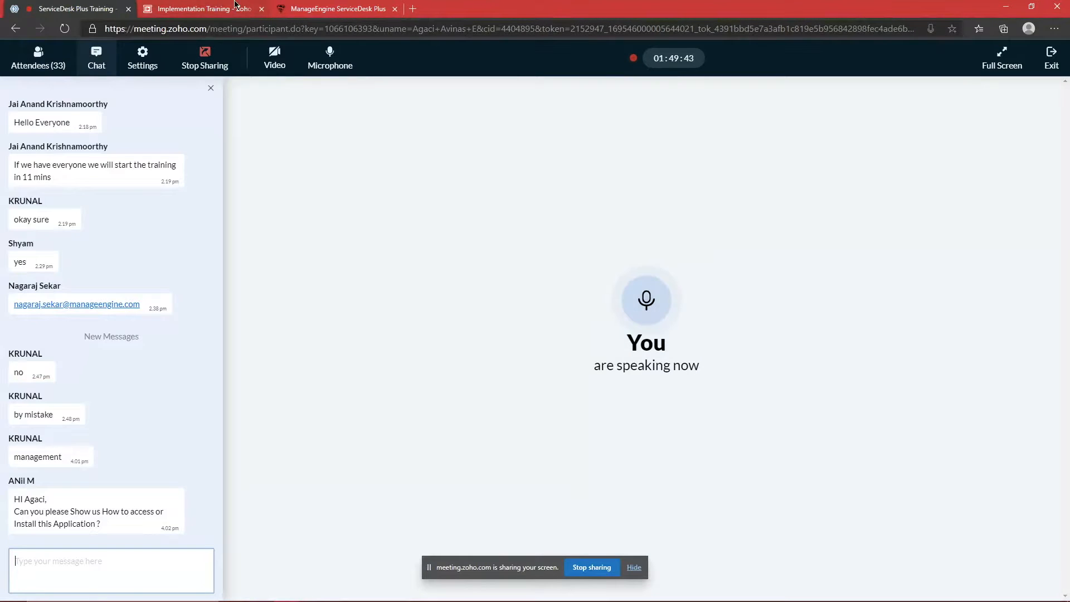
key(ctrl+Tab)
key(ctrl+Tab)
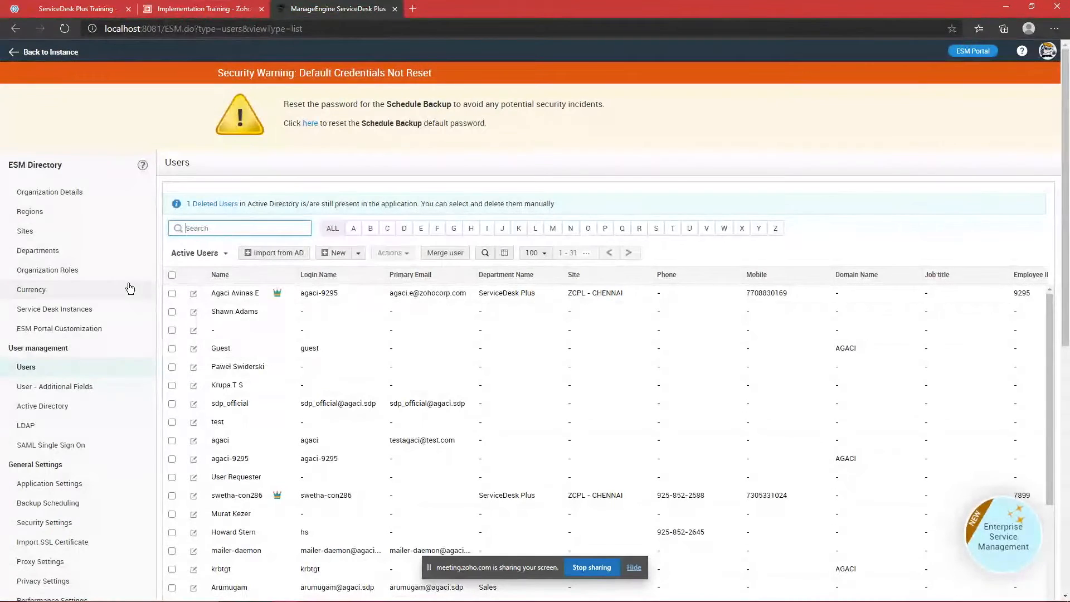
scroll(139, 343, down, 2)
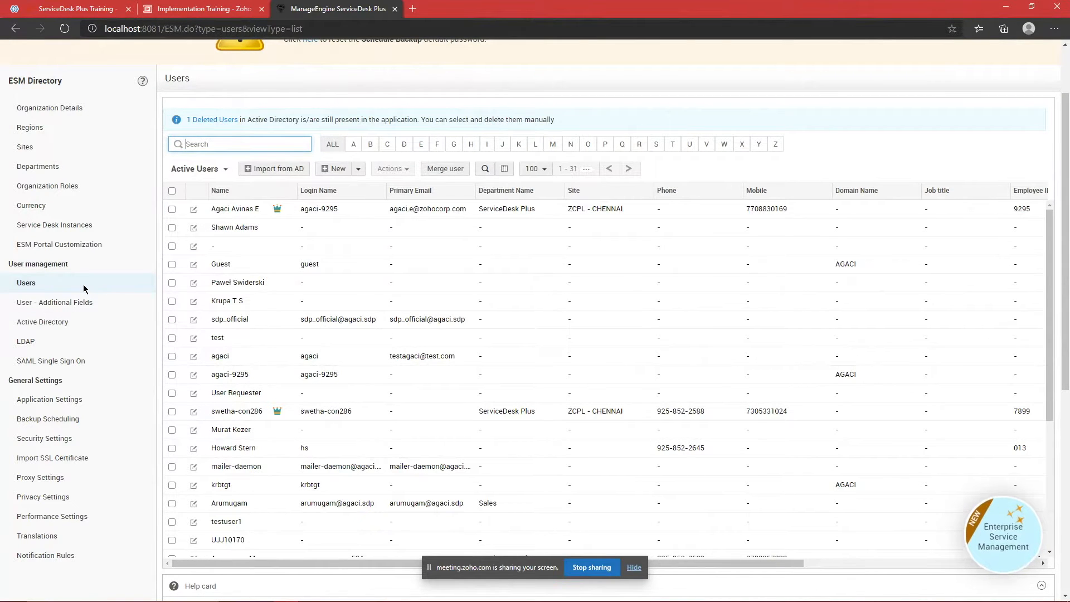
Step: Review the meeting attendee list, then open the ESM Directory's Service Desk Instances page
click(78, 9)
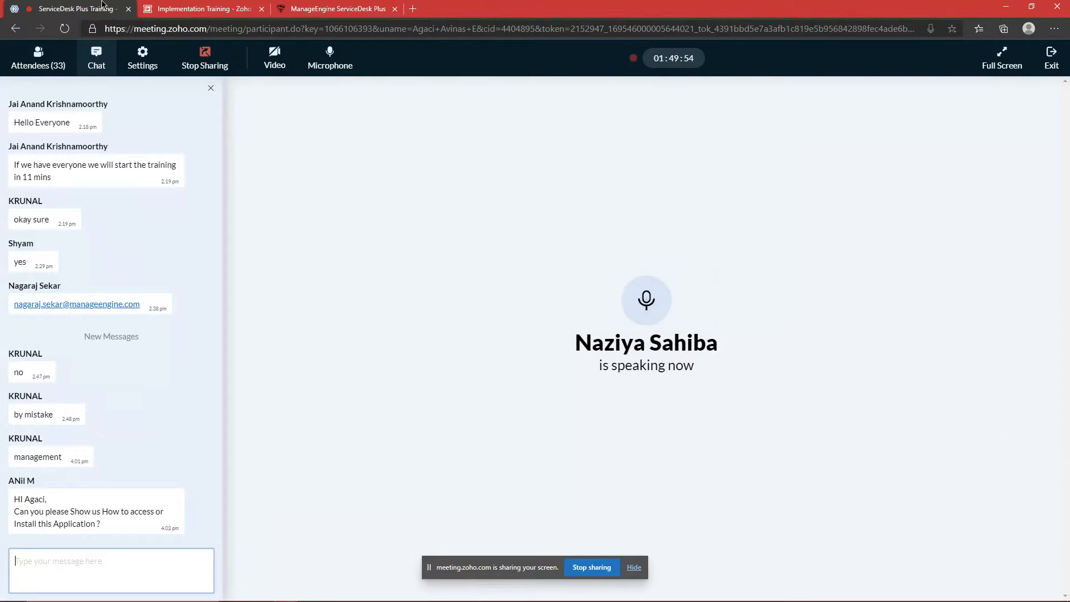
click(31, 66)
scroll(172, 237, down, 1)
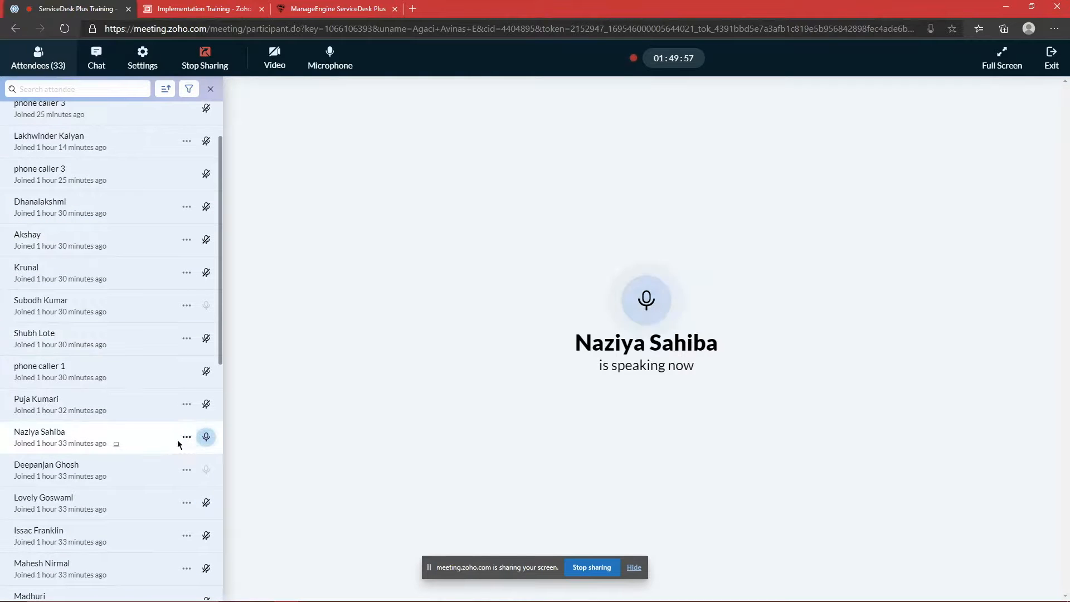
click(334, 8)
click(85, 226)
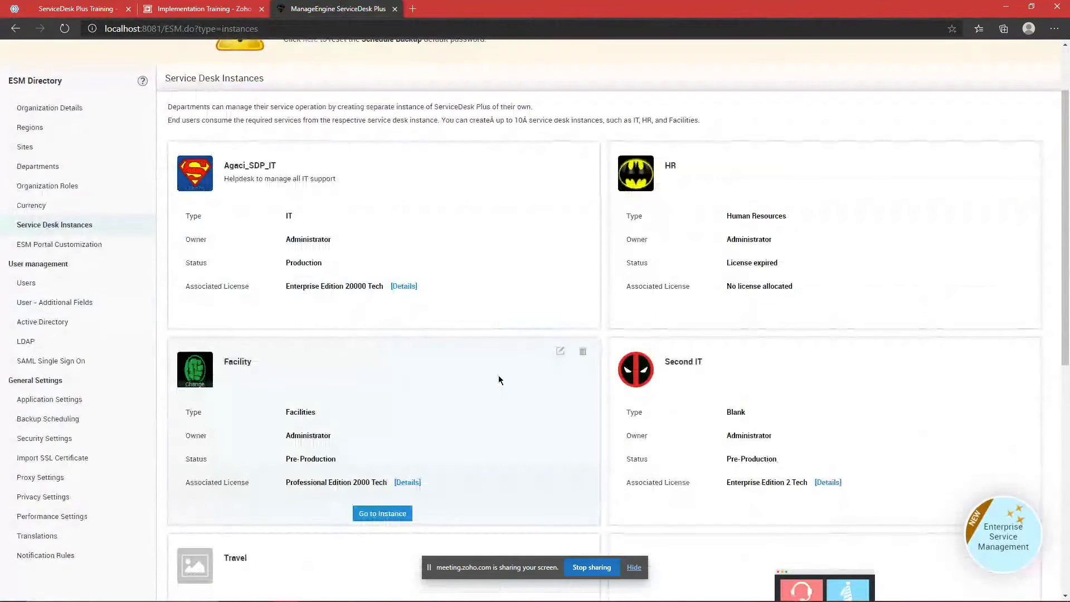
Step: Cancel out of the Facility instance's edit form unchanged, then go to the Facility instance
click(560, 352)
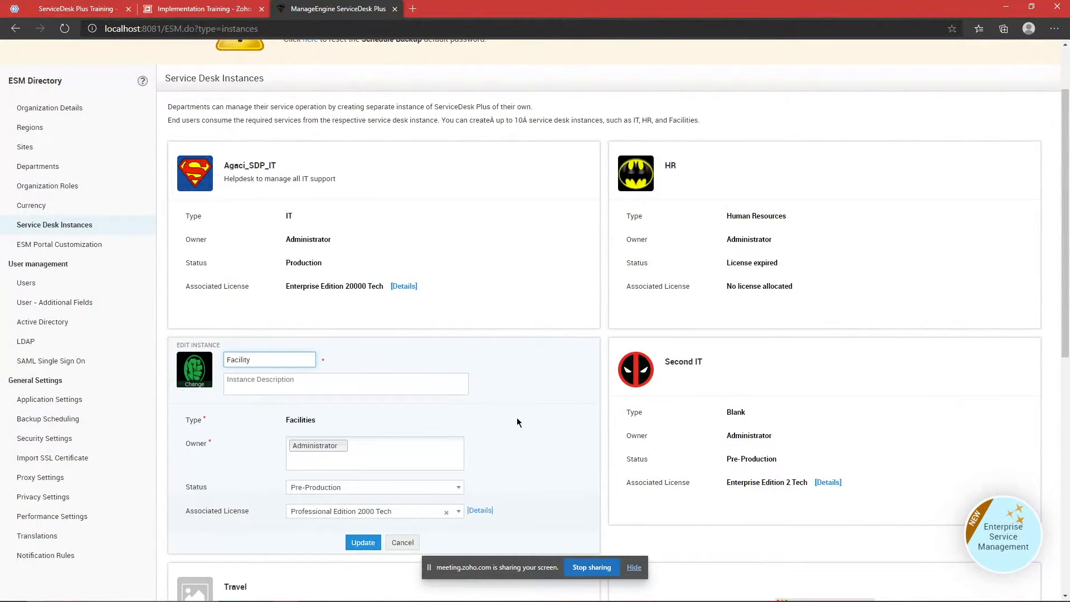
click(403, 542)
scroll(479, 446, down, 2)
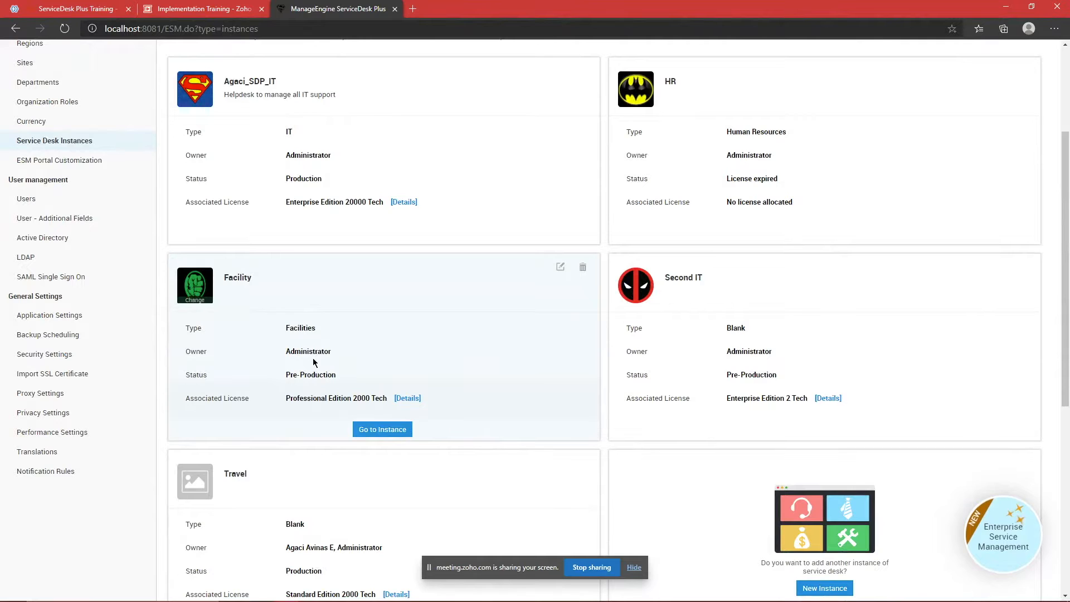
drag(287, 353, 336, 356)
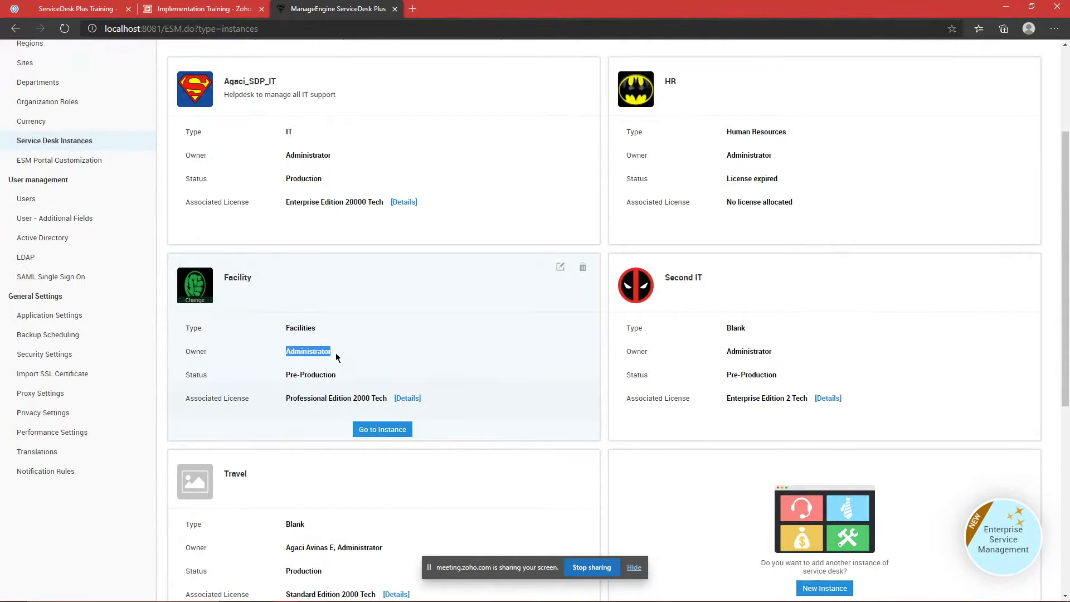
click(388, 427)
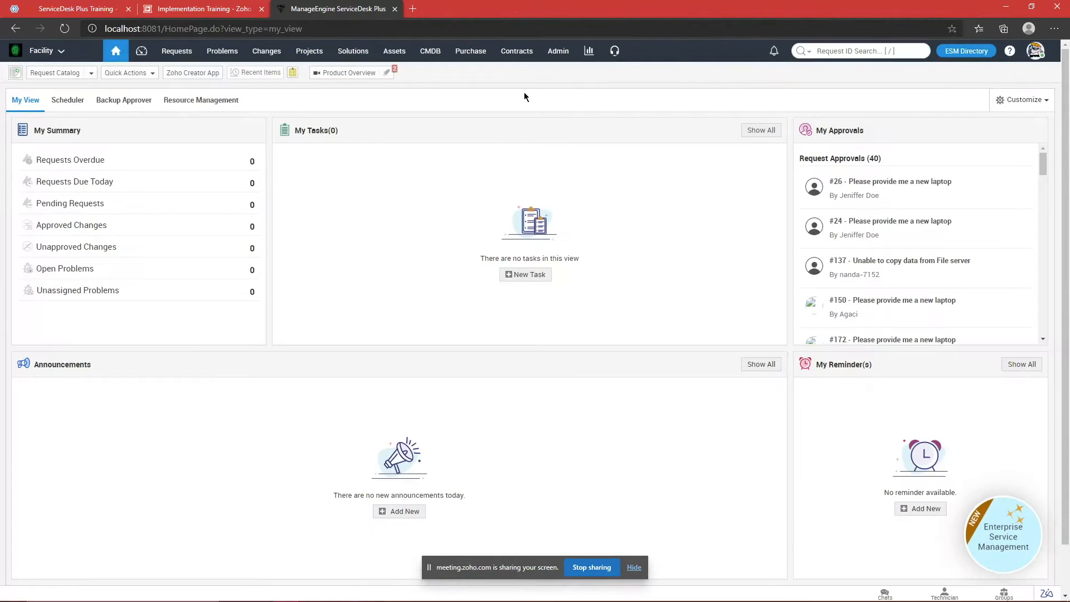
Step: Search Facility's admin settings for 'users' to view its Users page, which has none
click(560, 52)
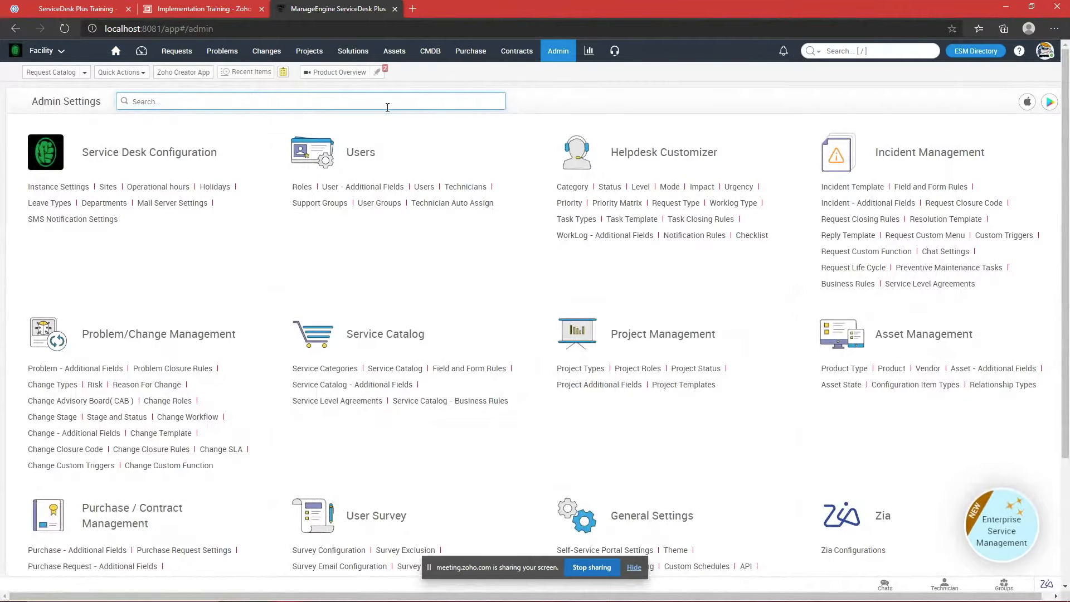
text(users)
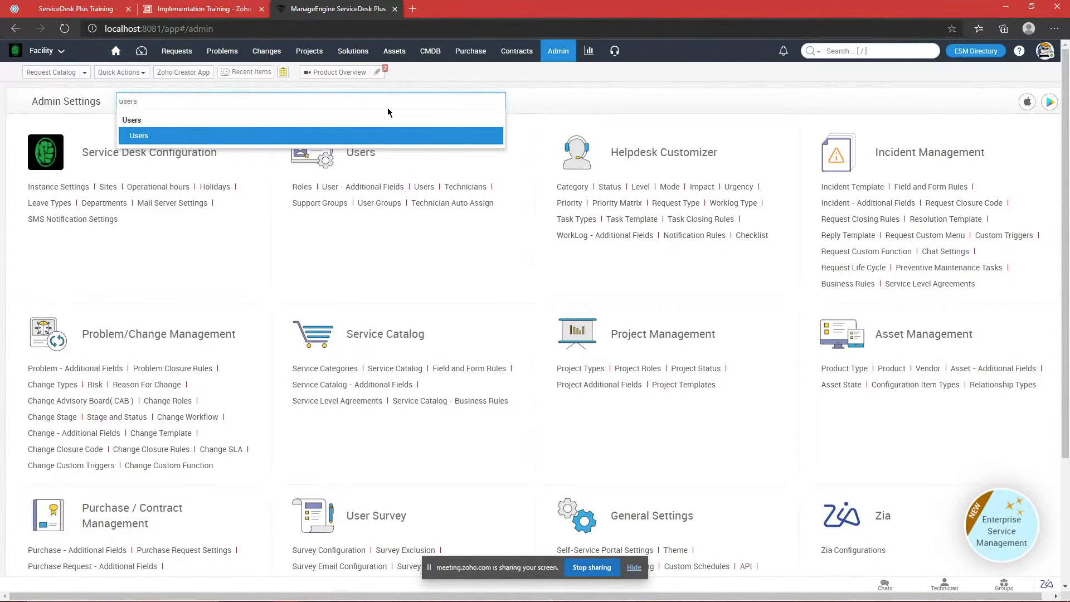
key(Return)
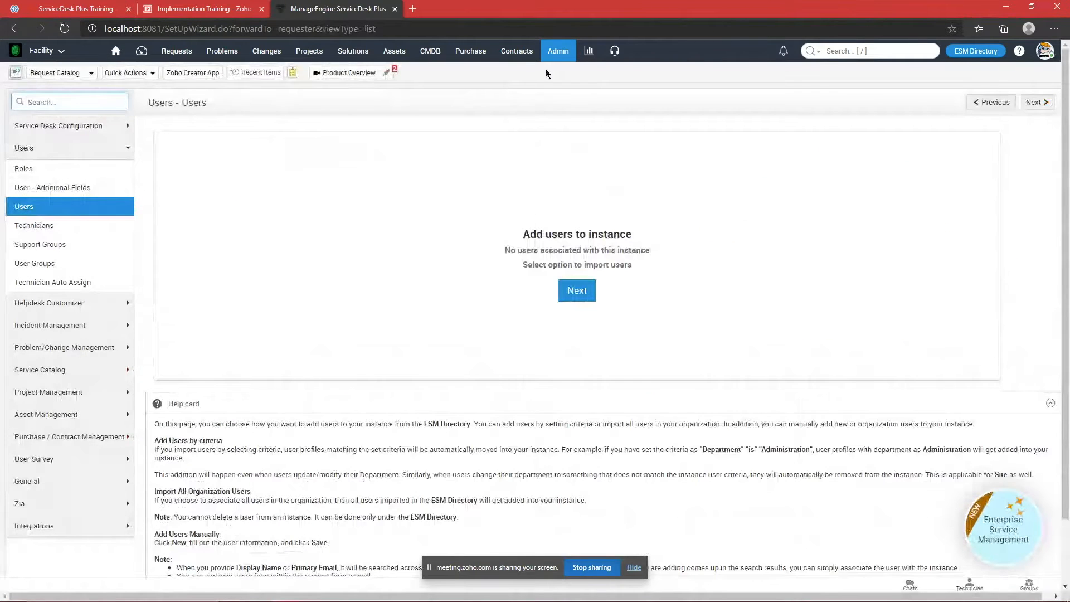
Step: Return through Admin and the ESM Directory to the Service Desk Instances page
click(555, 52)
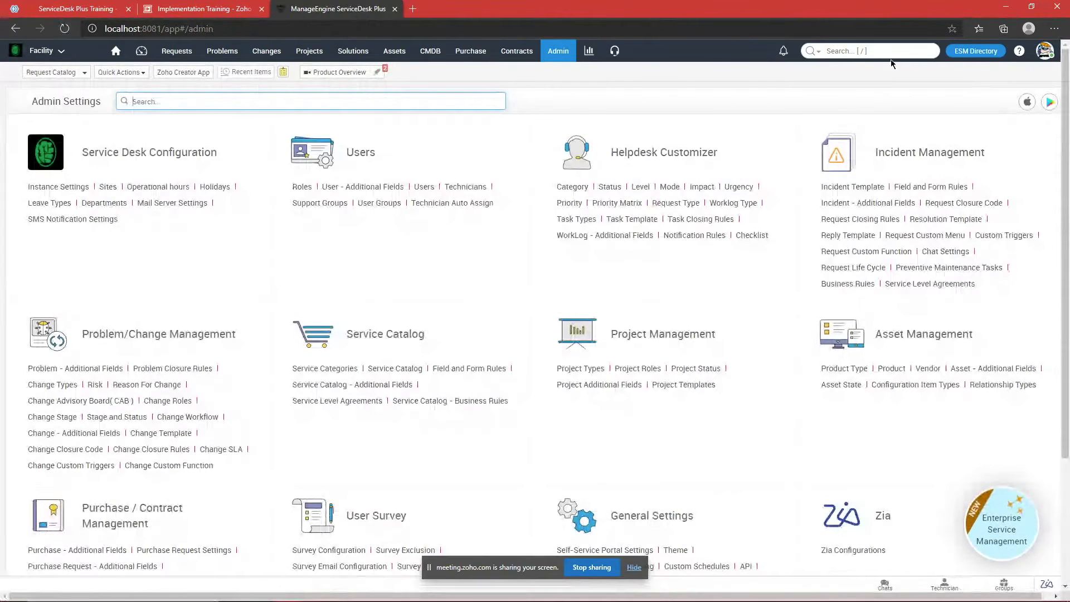
click(975, 50)
click(78, 310)
scroll(472, 309, down, 2)
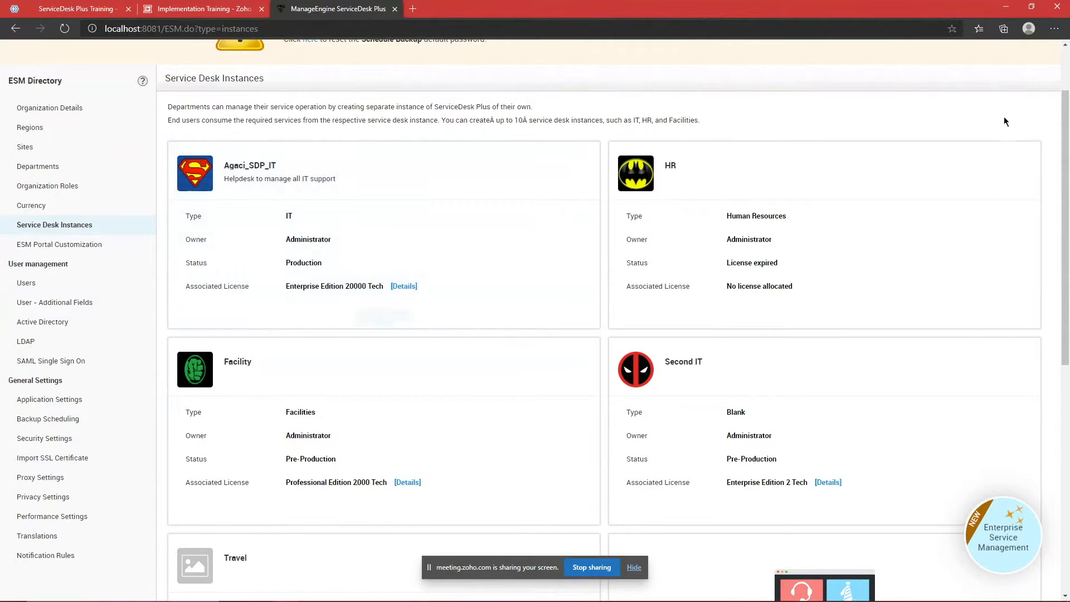
Step: Scroll through the instance cards and open the Facility instance's dashboard again
scroll(984, 343, down, 2)
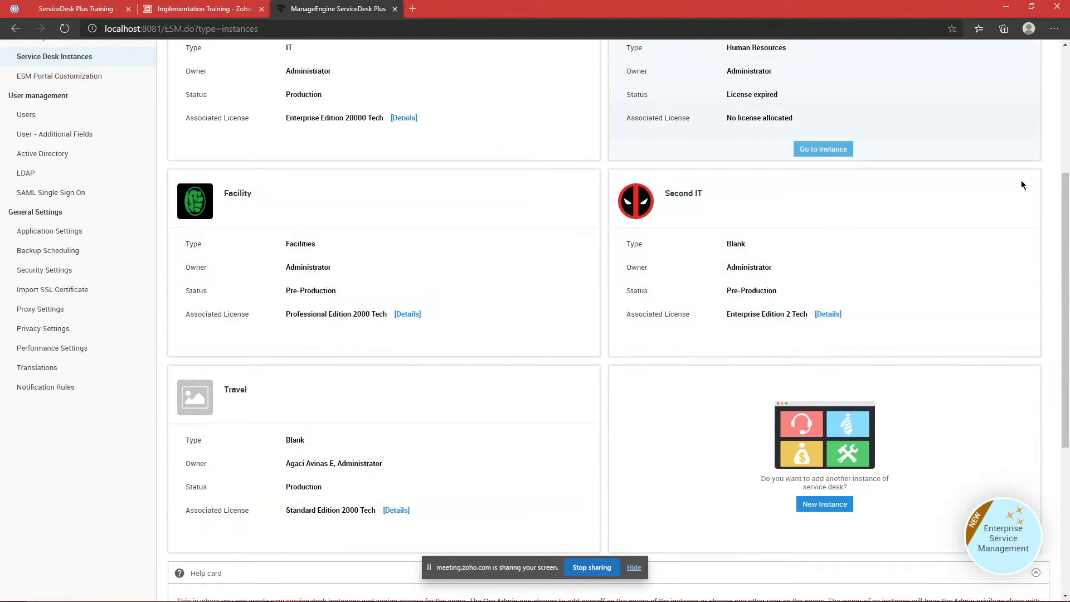
scroll(1036, 366, up, 1)
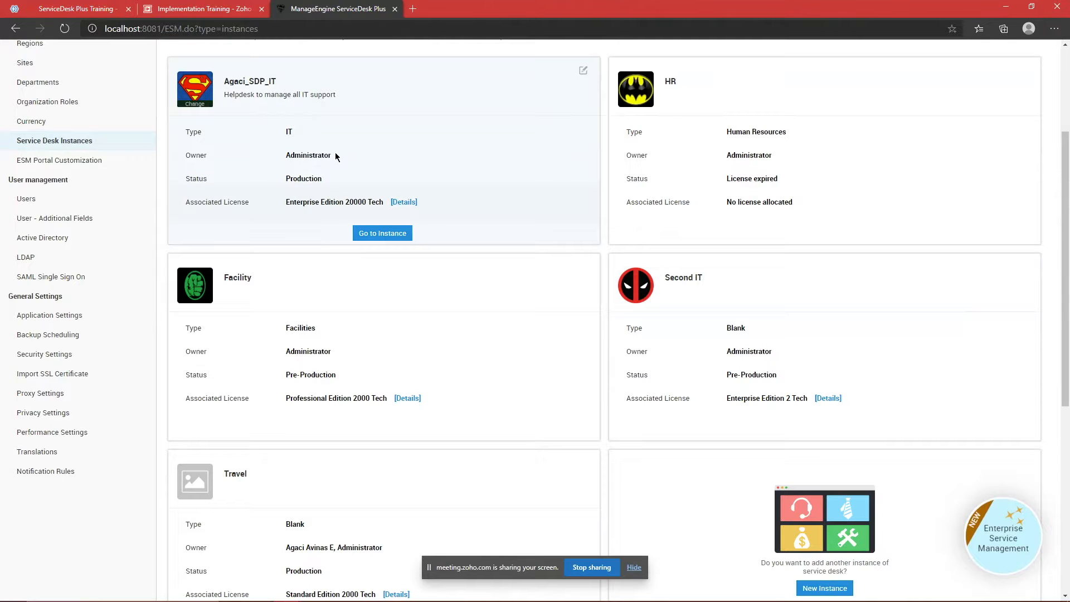
scroll(335, 152, up, 2)
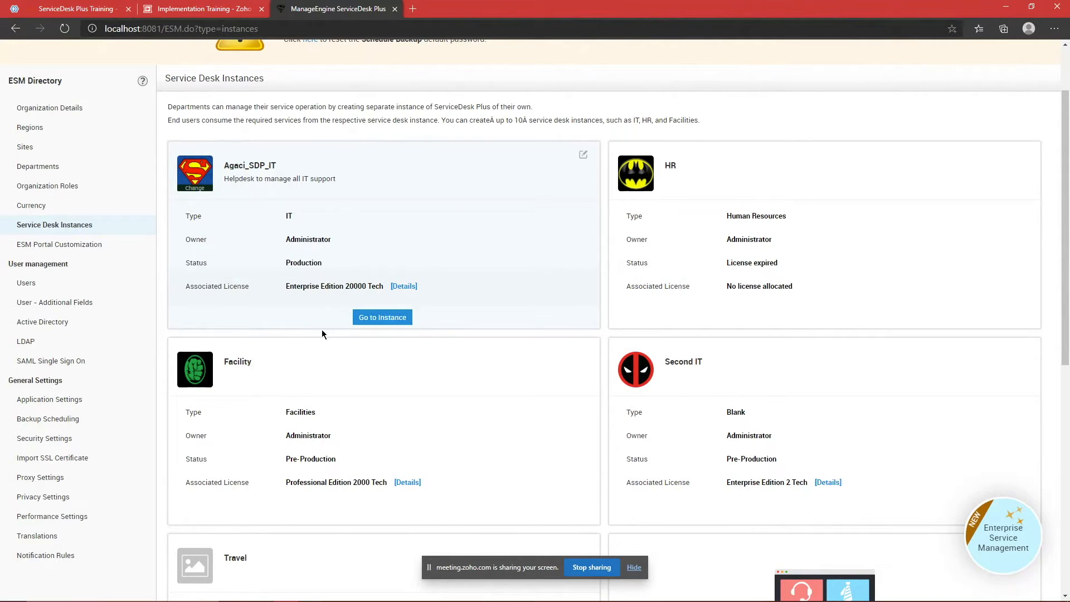
scroll(373, 420, down, 3)
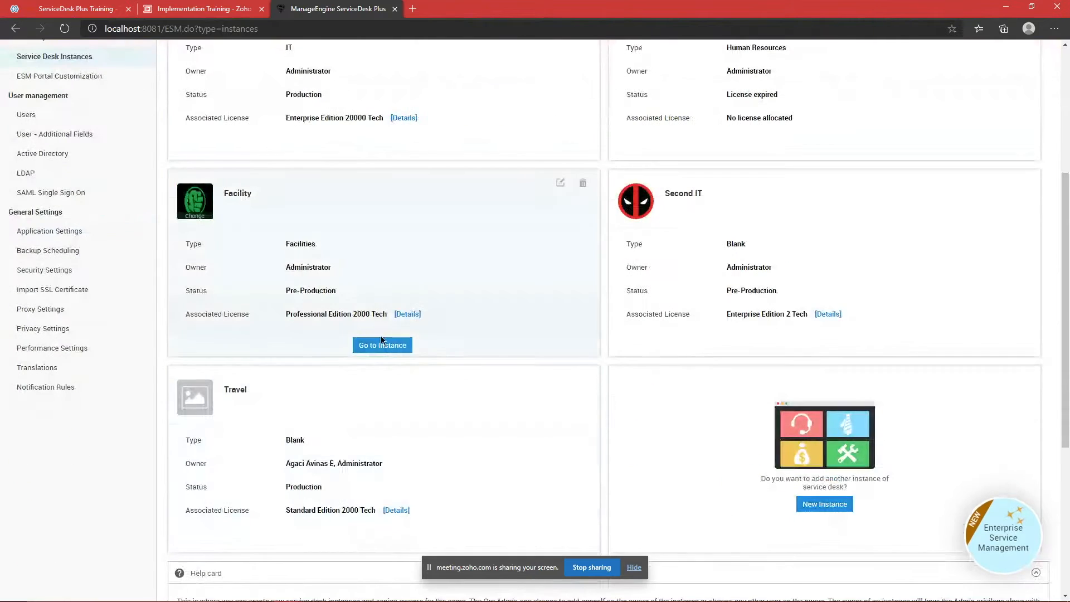
click(384, 345)
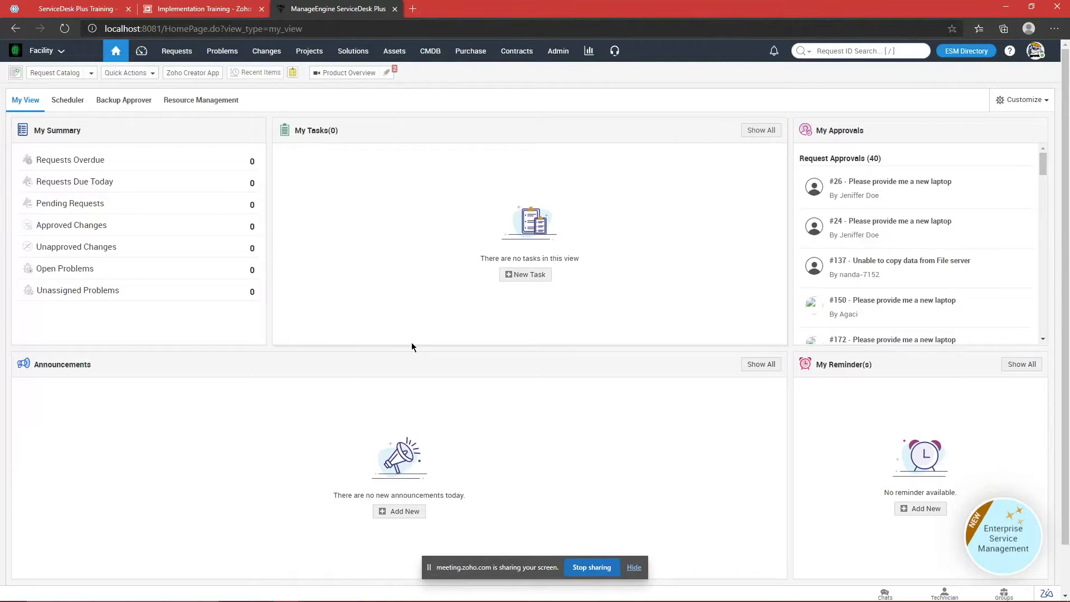
Step: Open the ESM Directory's Users list
click(965, 50)
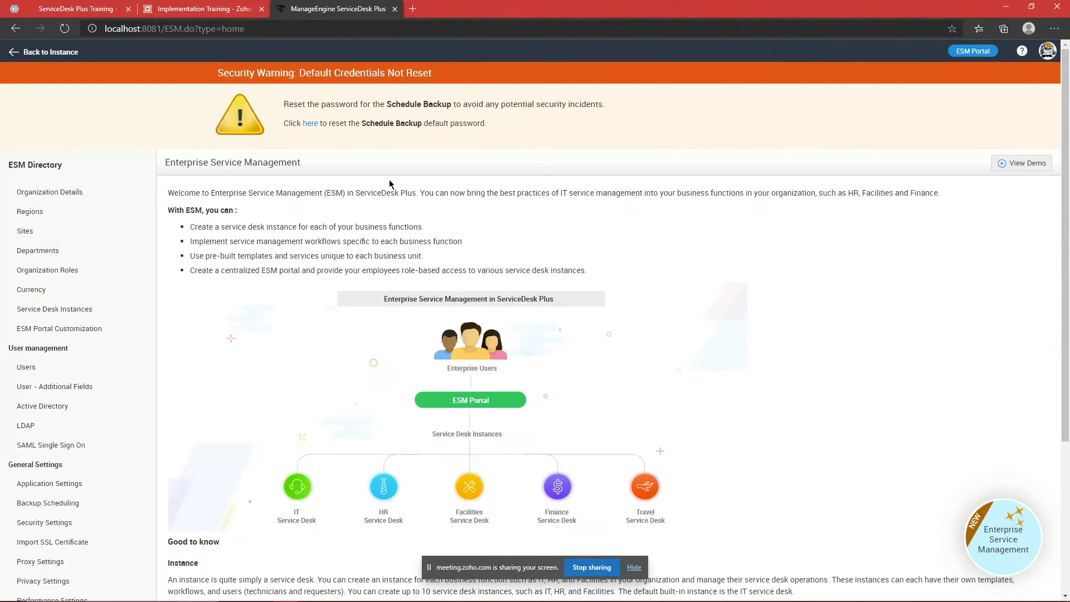
scroll(88, 294, down, 3)
click(75, 281)
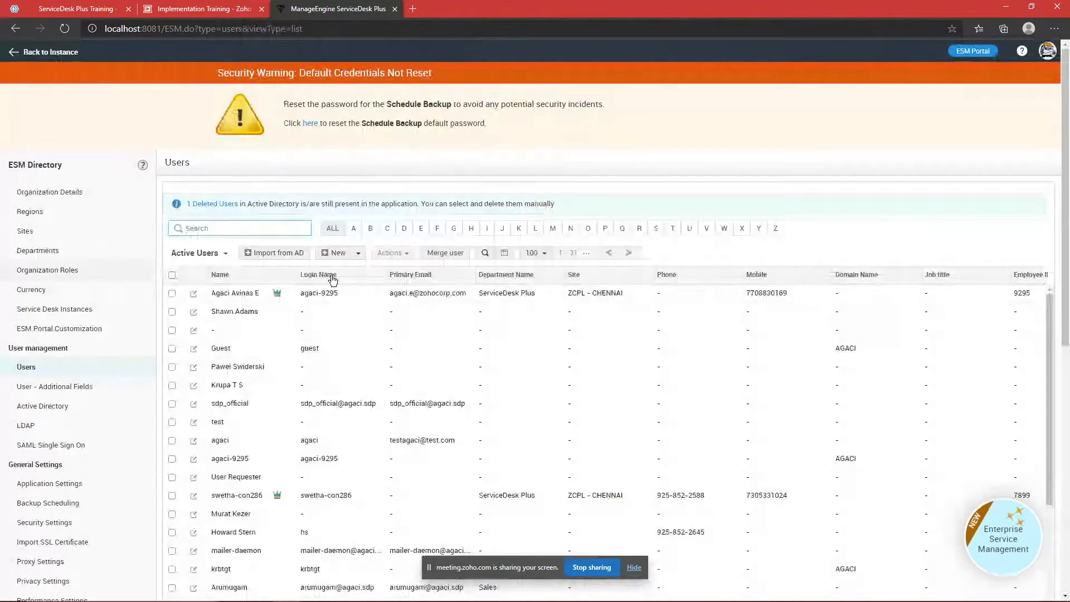
Step: Glance at the meeting, then return and open the Service Desk Instances page
click(81, 7)
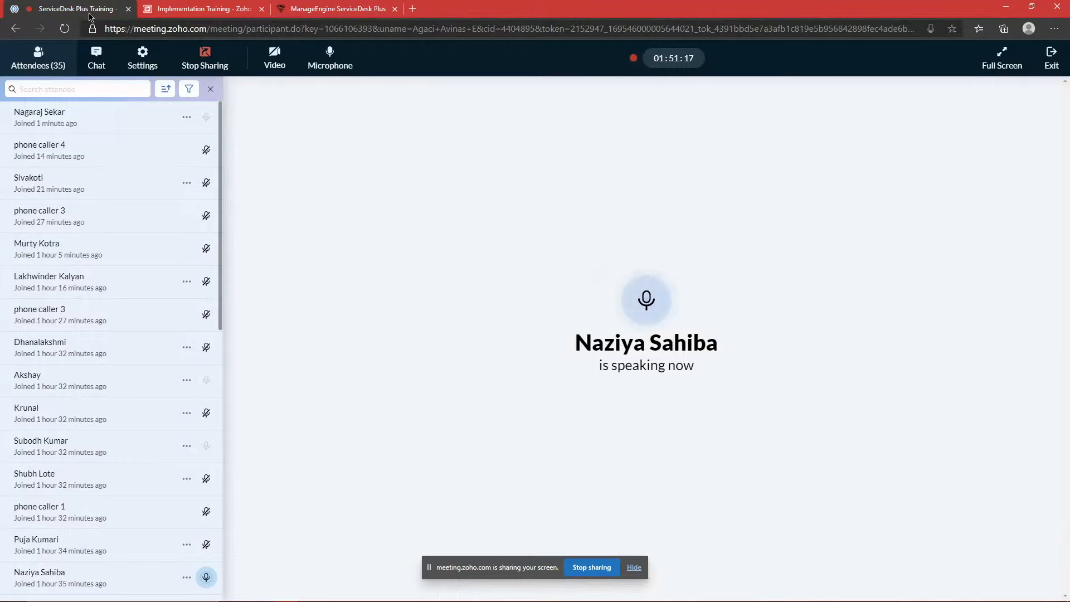
click(303, 6)
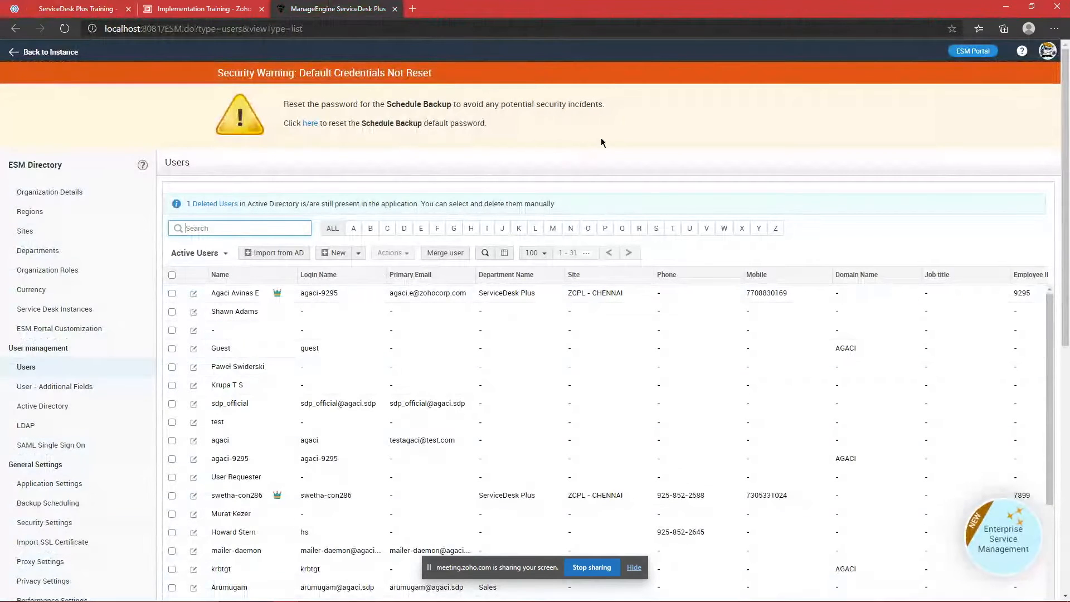
scroll(105, 225, down, 2)
click(105, 224)
scroll(477, 308, down, 1)
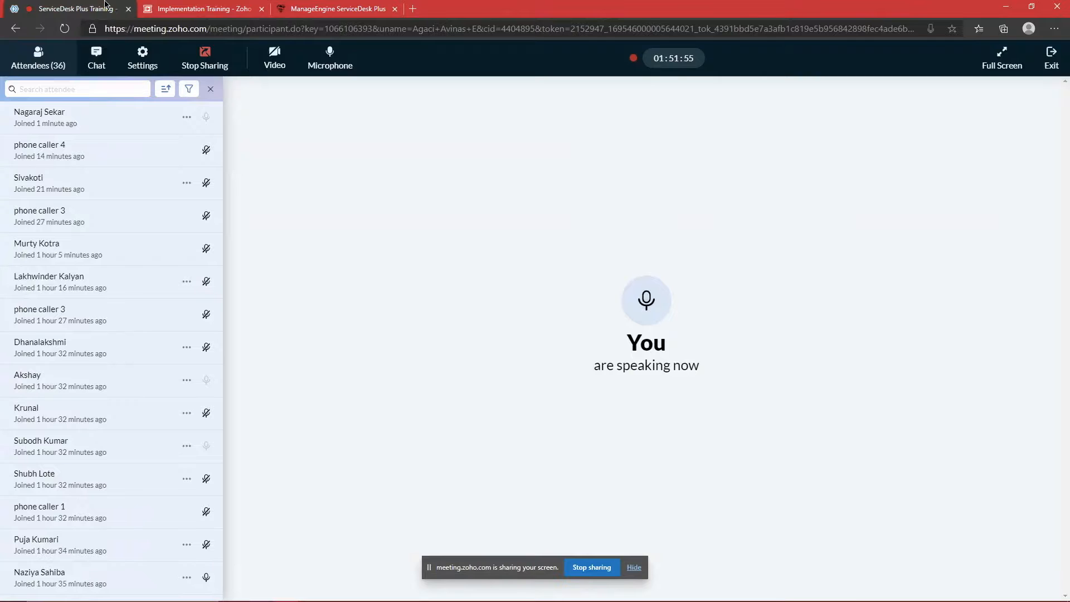
Step: Send the vendor's sales e-mail address in the meeting chat, then return to ServiceDesk Plus
click(77, 9)
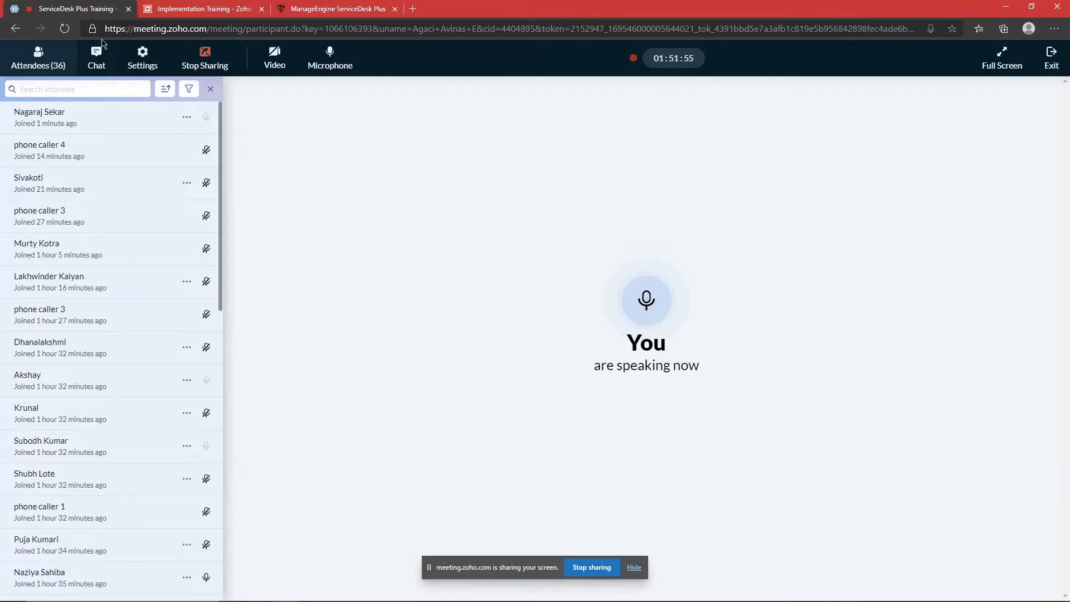
click(83, 586)
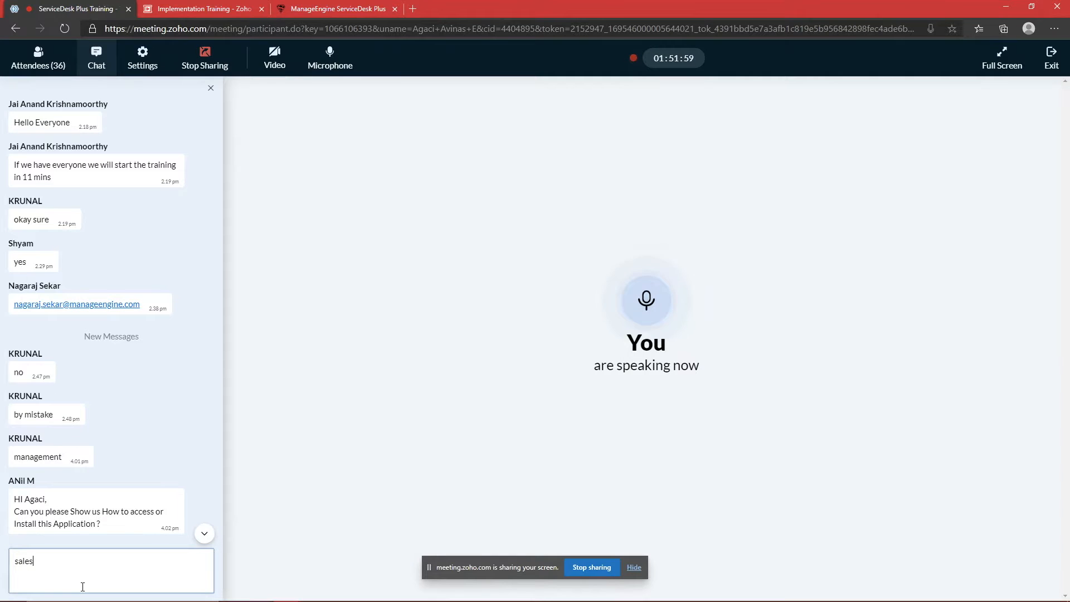
key(Return)
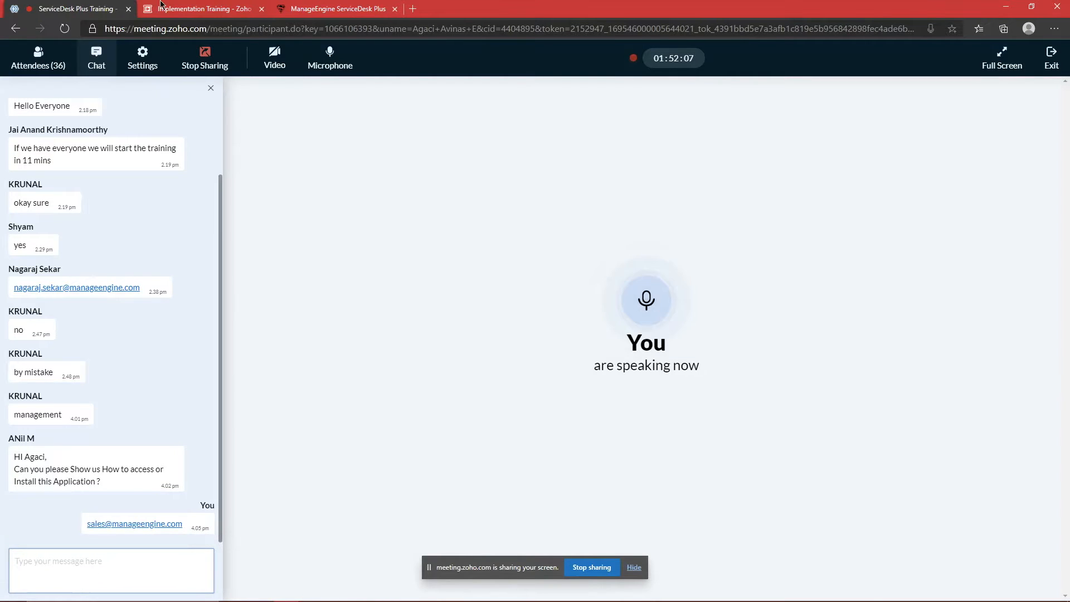
click(305, 6)
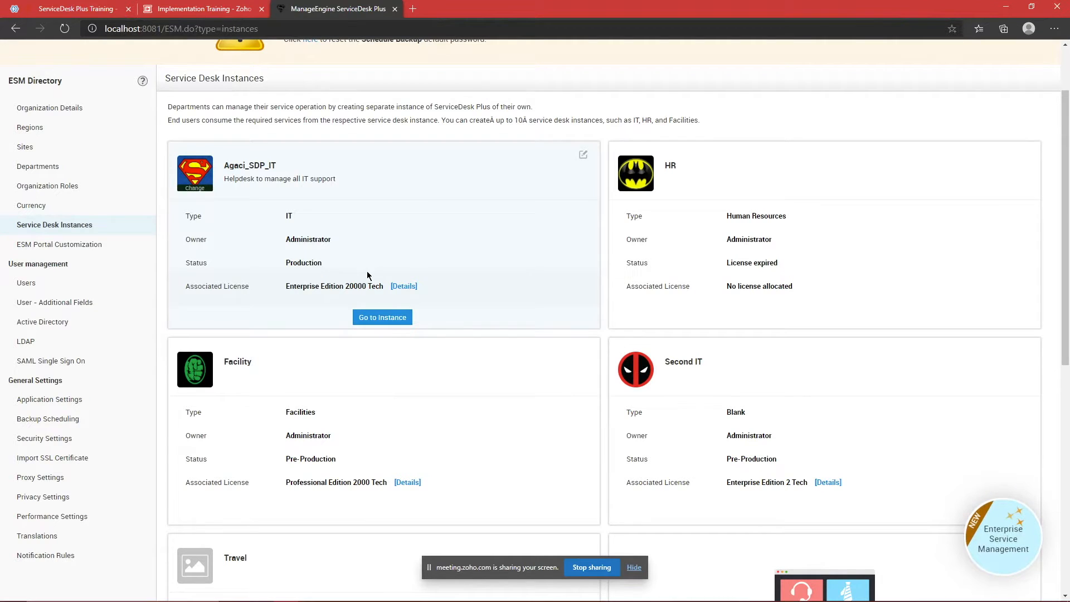
Step: Glance at the meeting, then open the ESM Directory's Users list under User management
click(93, 4)
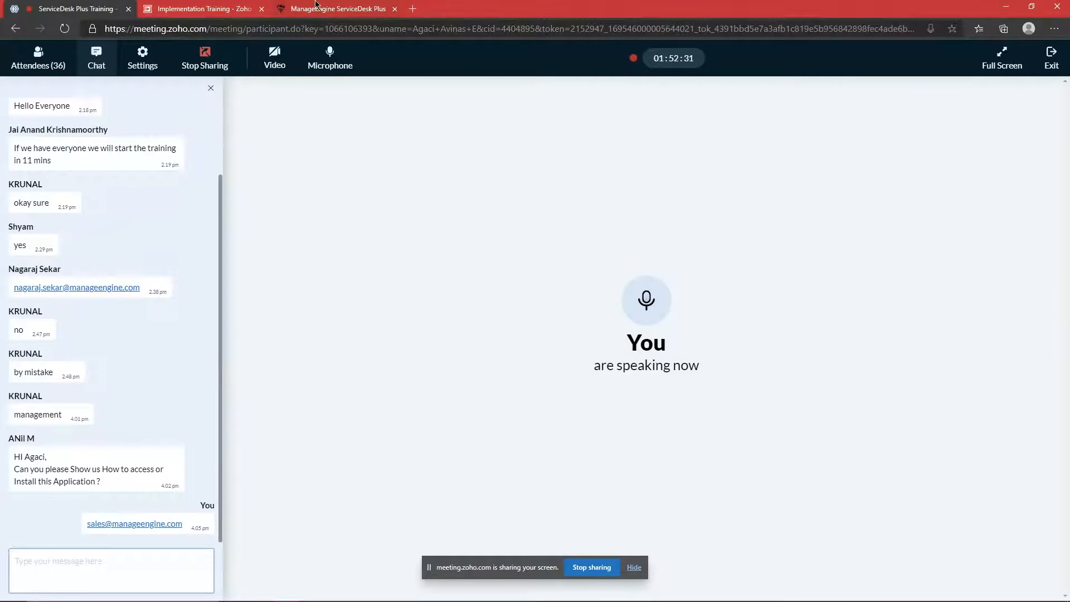
click(320, 8)
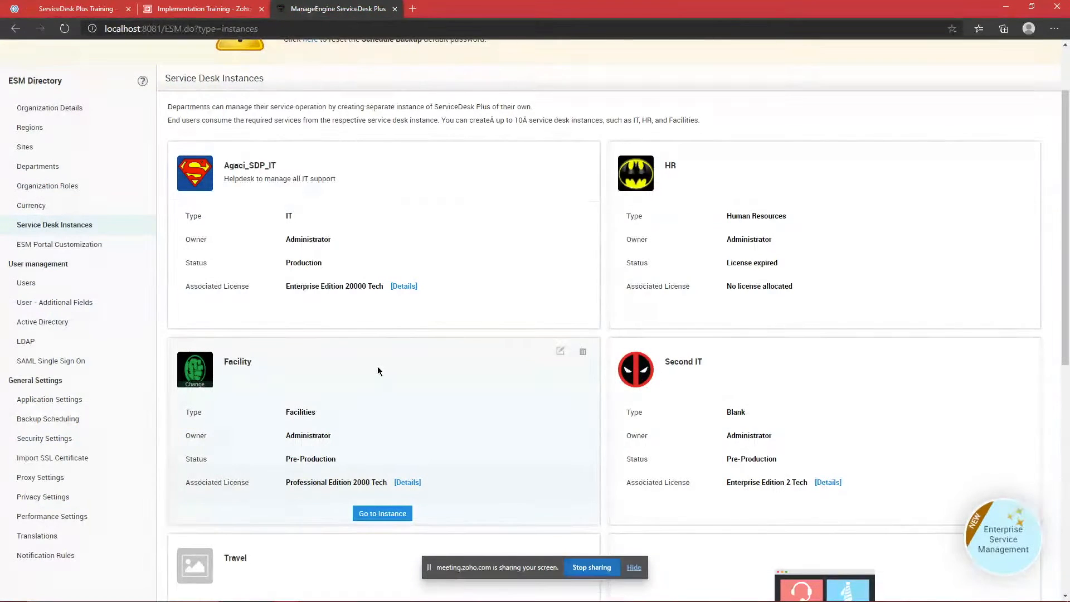
scroll(590, 289, down, 2)
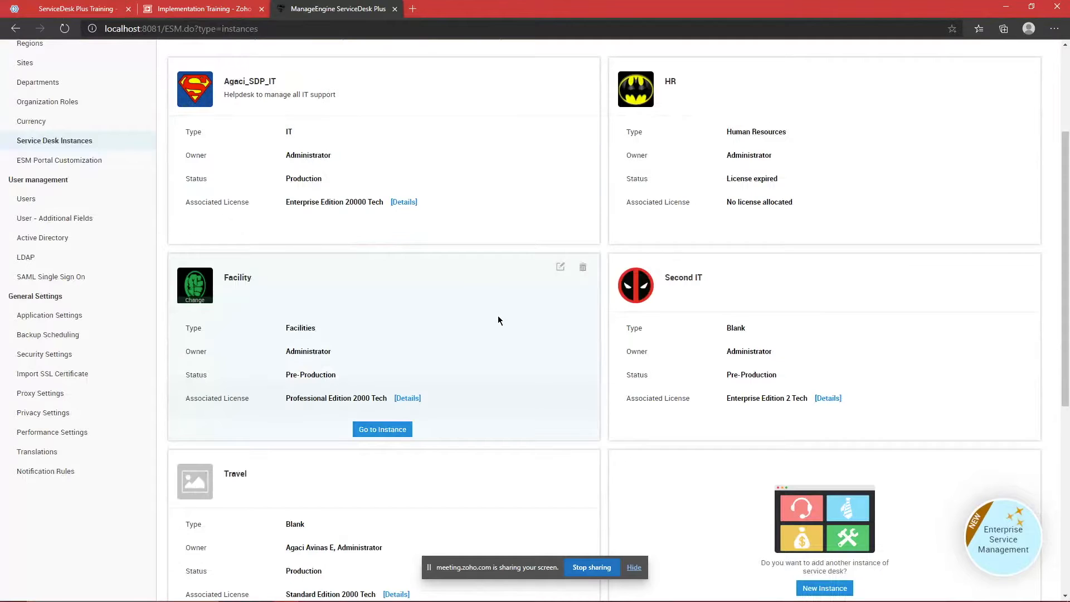
click(79, 199)
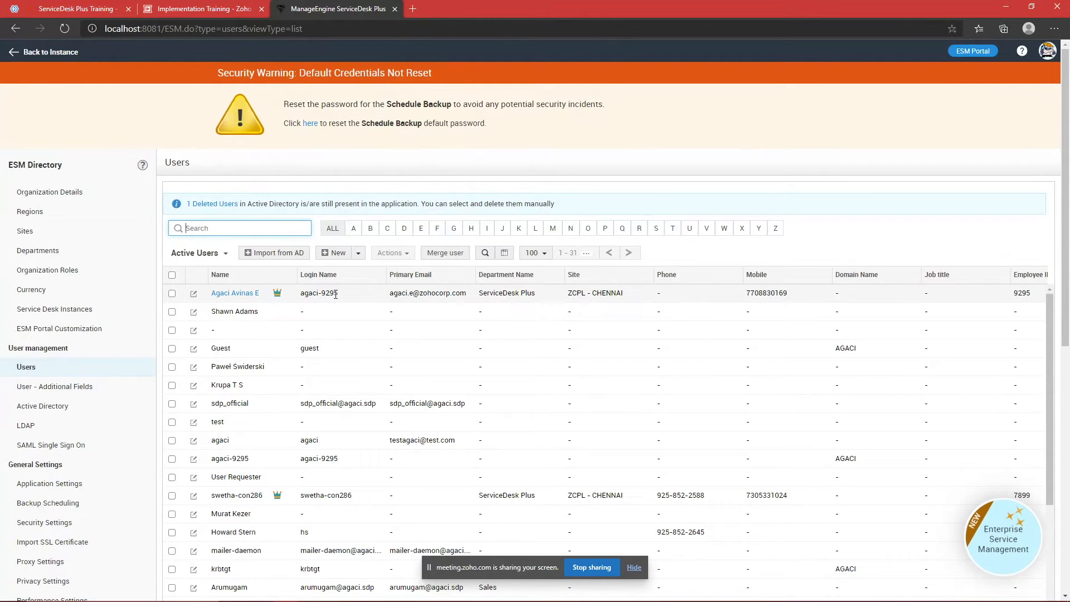
Step: Glance at the blank New User form, return to the Users list, and reveal the Import from CSV option
click(338, 253)
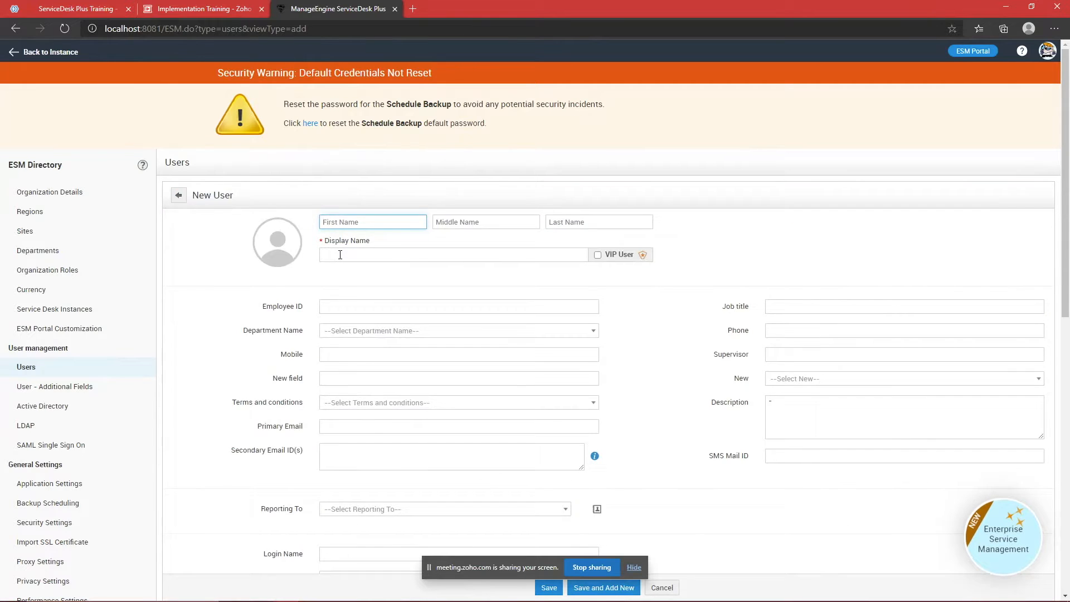
scroll(339, 257, down, 3)
scroll(538, 312, down, 2)
scroll(350, 279, up, 5)
click(179, 196)
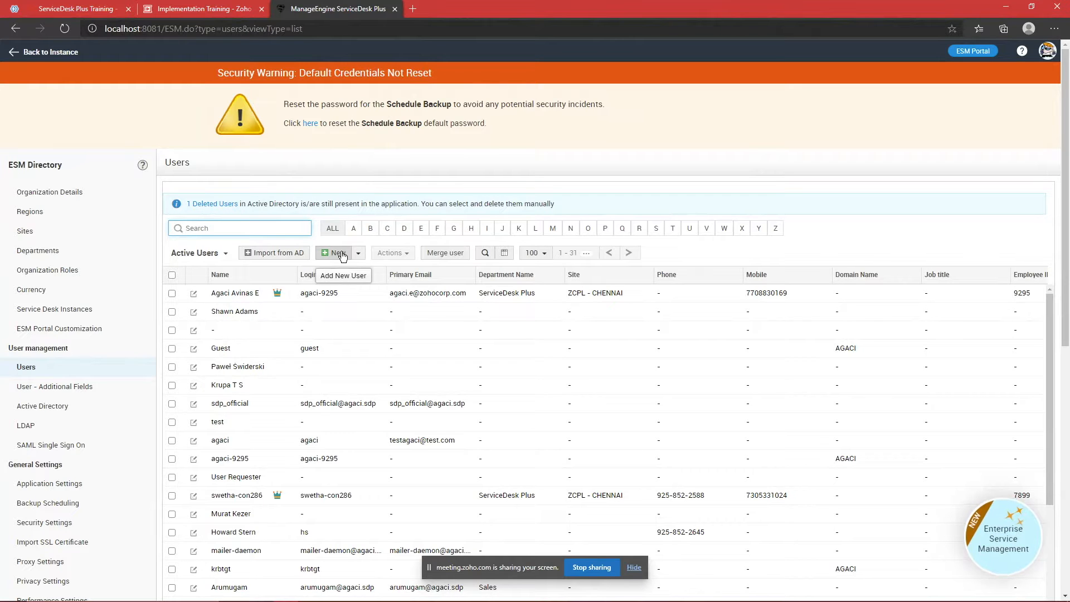
click(358, 253)
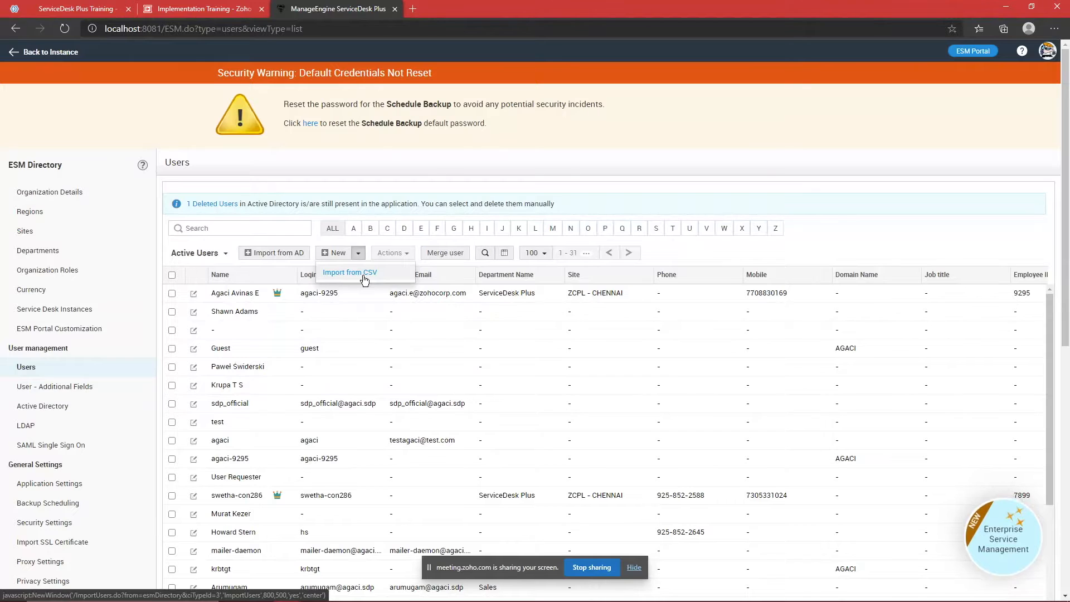
Step: Load Sample_csv.csv into the Import from CSV wizard and submit it
click(351, 272)
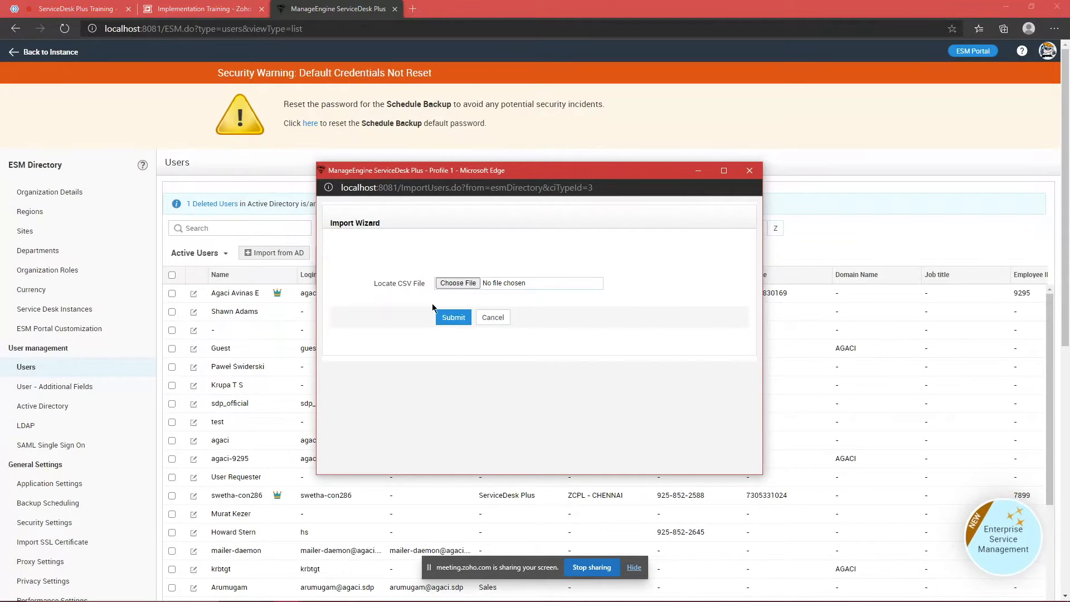
click(751, 174)
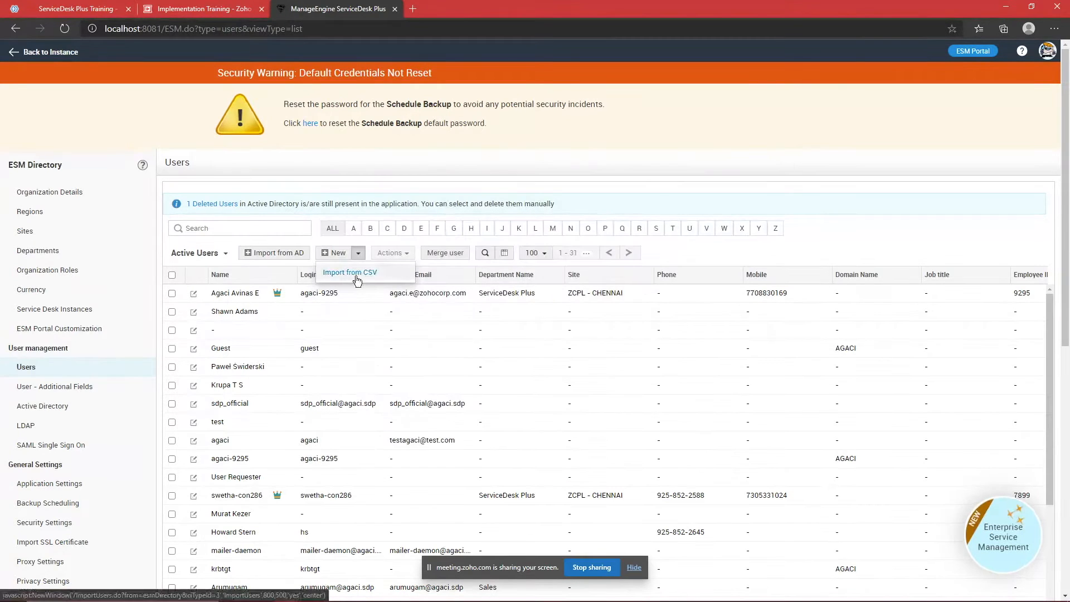
click(351, 273)
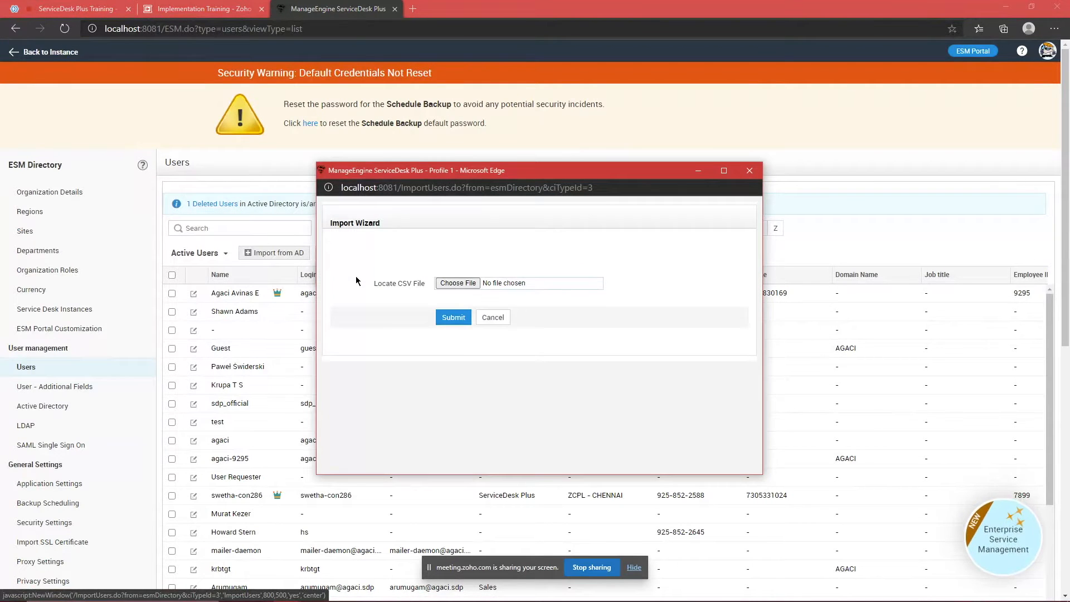
click(466, 283)
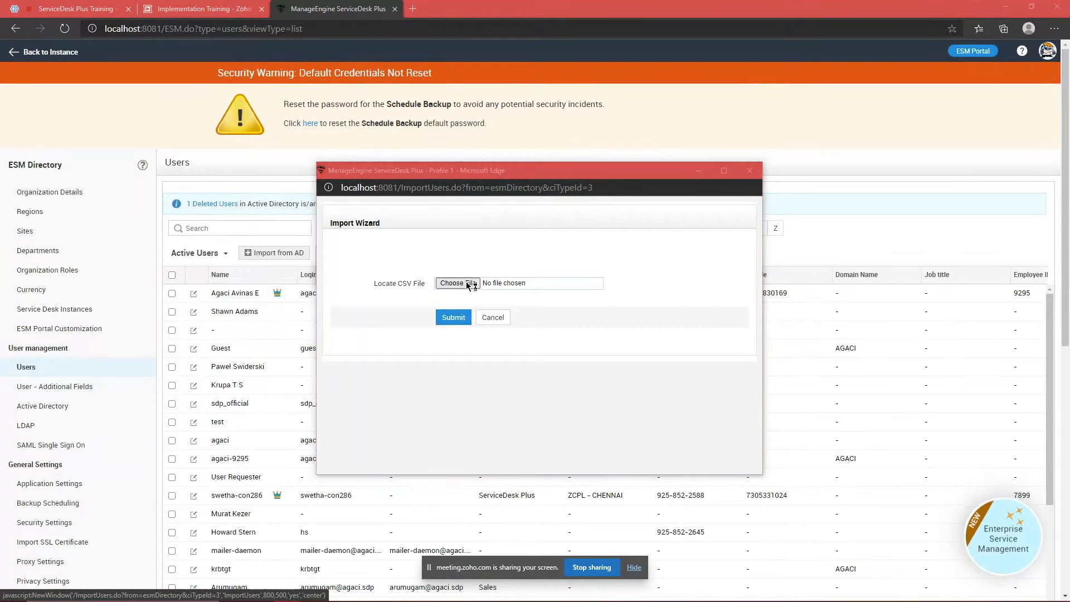
double_click(465, 278)
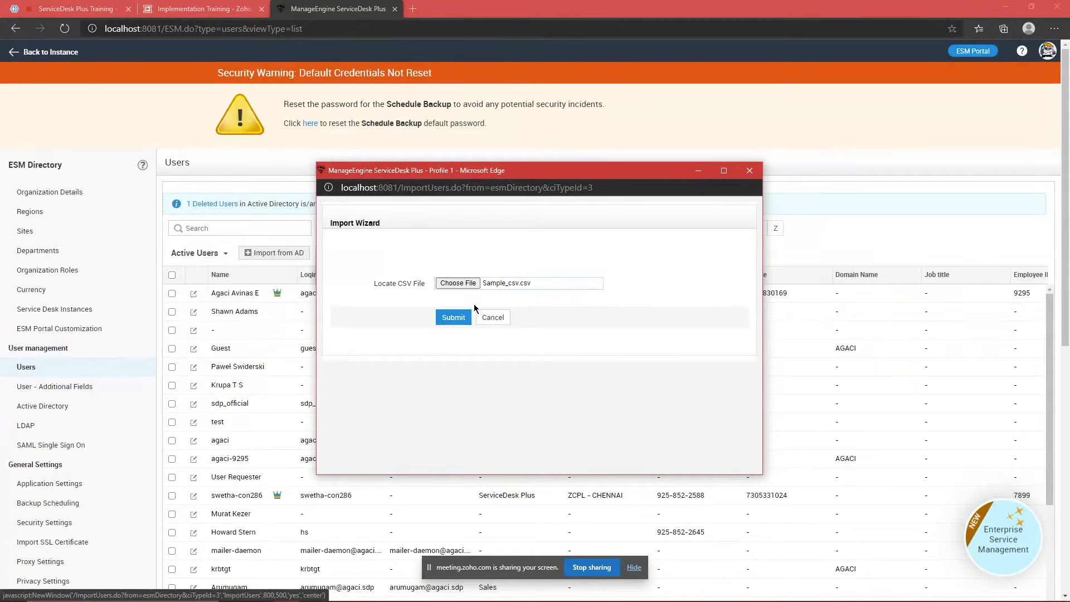
click(453, 317)
Step: Check the CSV column choices for Display Name, then bring File Explorer forward
scroll(590, 333, down, 1)
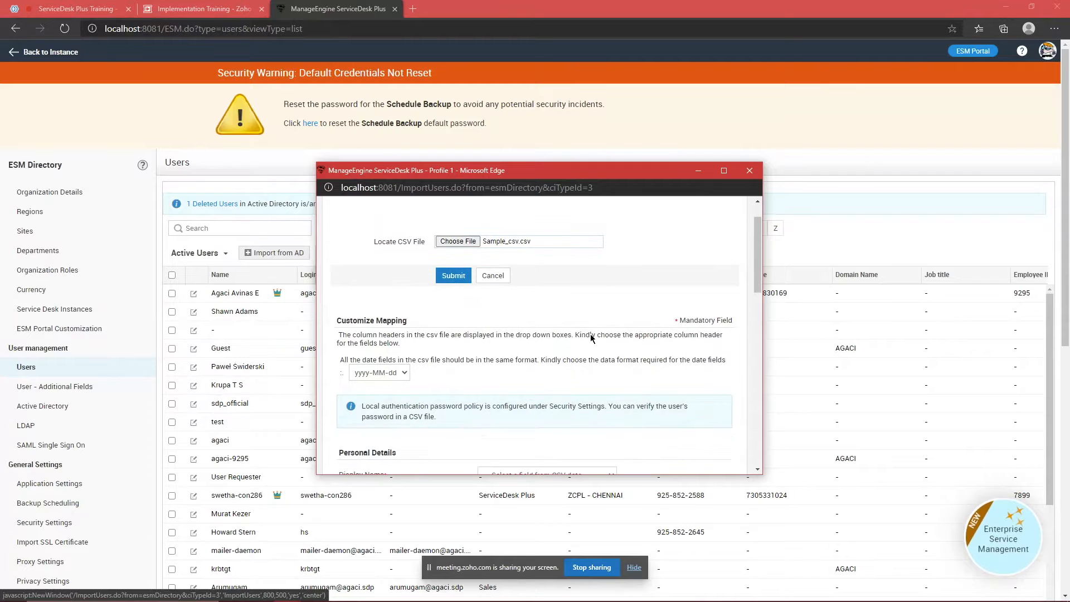
scroll(590, 334, down, 3)
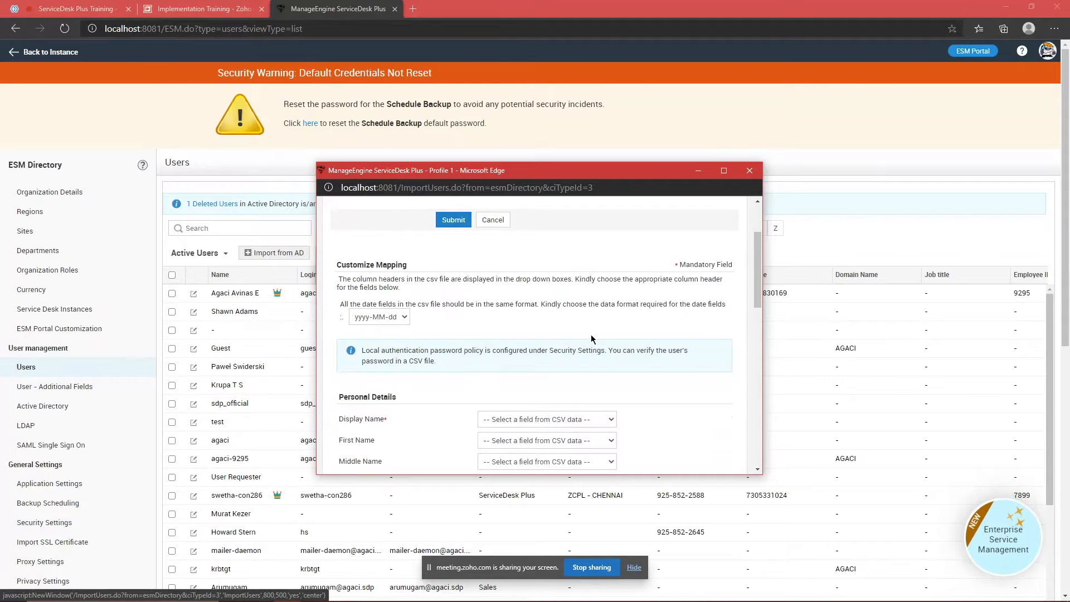
click(556, 349)
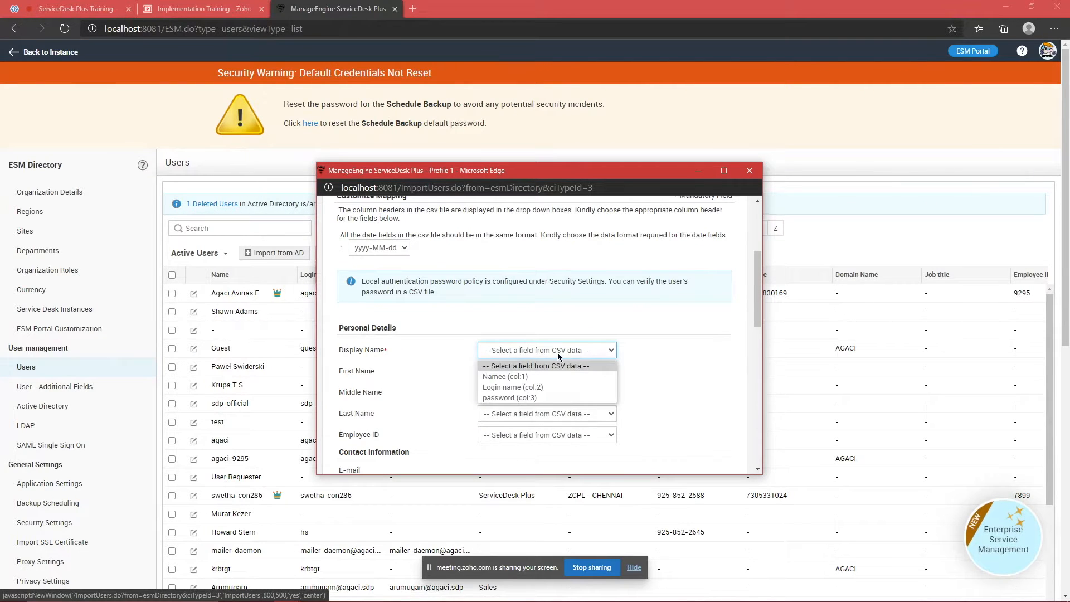
mouse_move(677, 599)
click(14, 593)
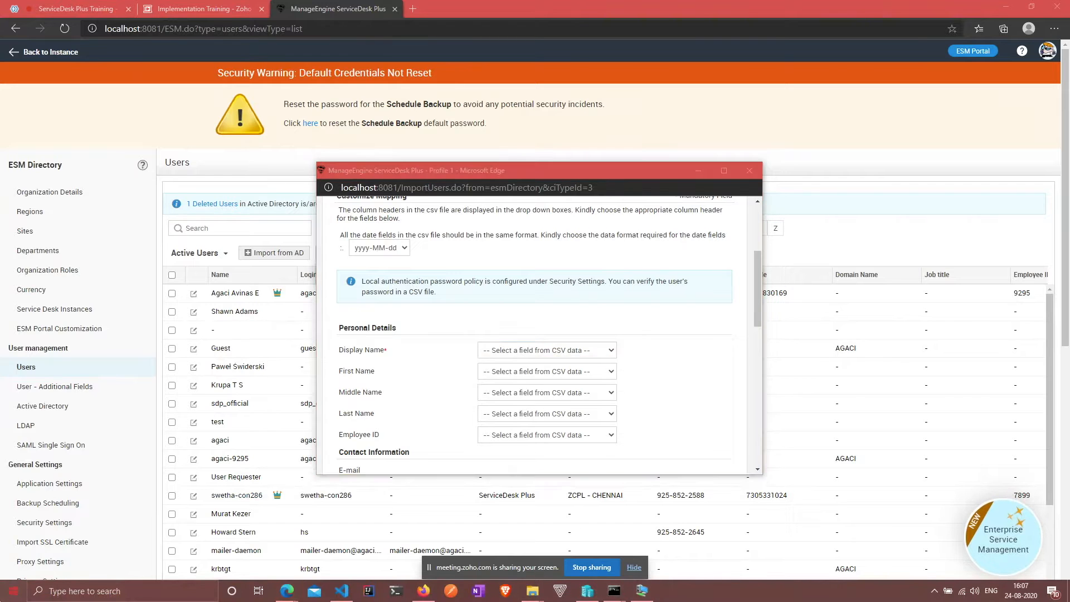
click(634, 181)
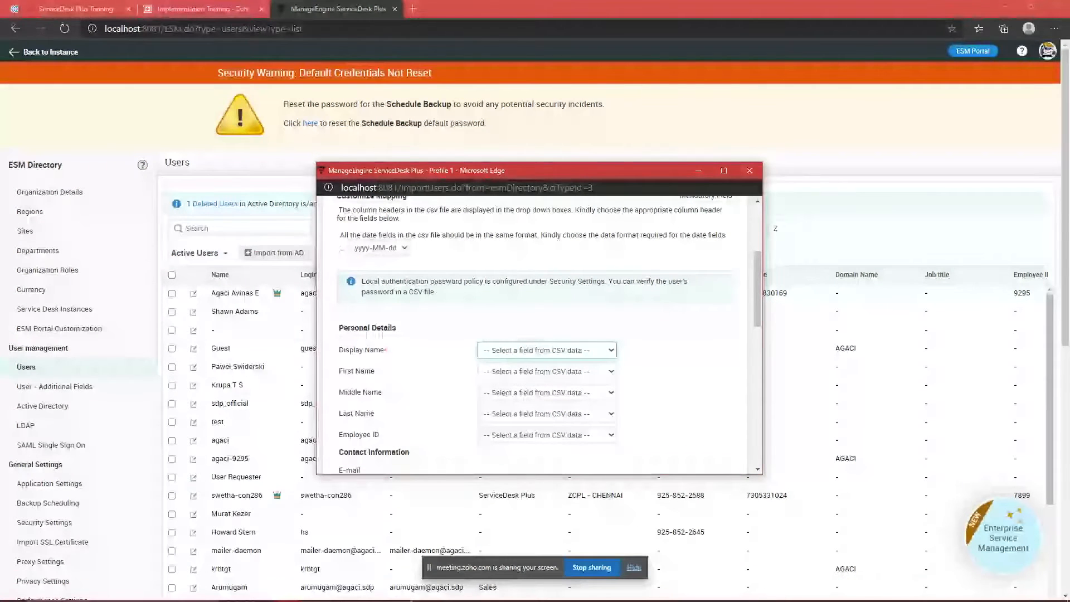
click(532, 597)
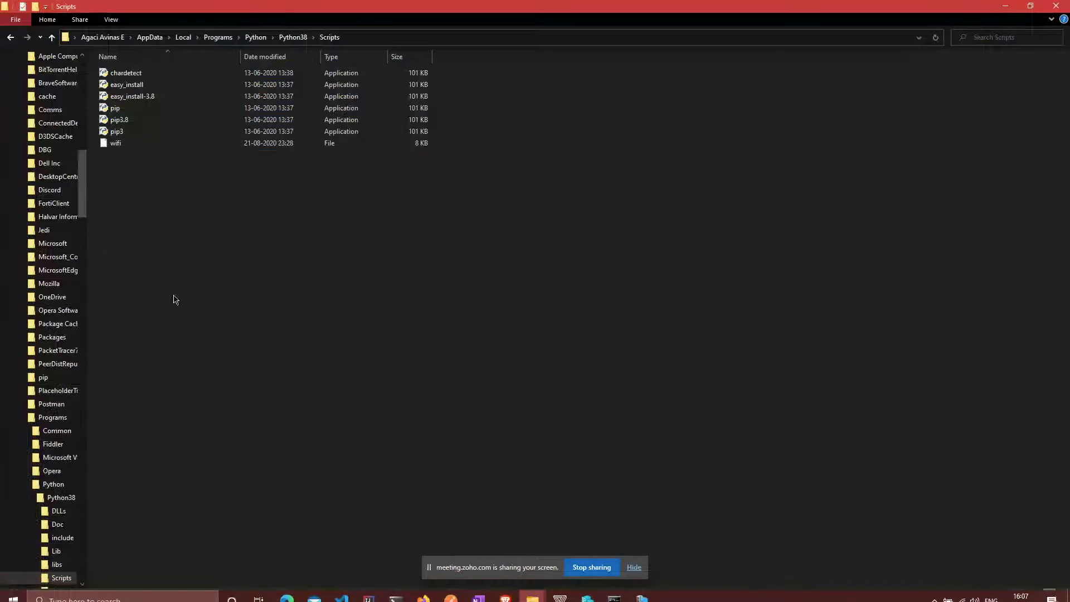
Step: Open Sample_csv.csv from the Desktop in LibreOffice Calc with the default Text Import settings
drag(85, 188, 75, 85)
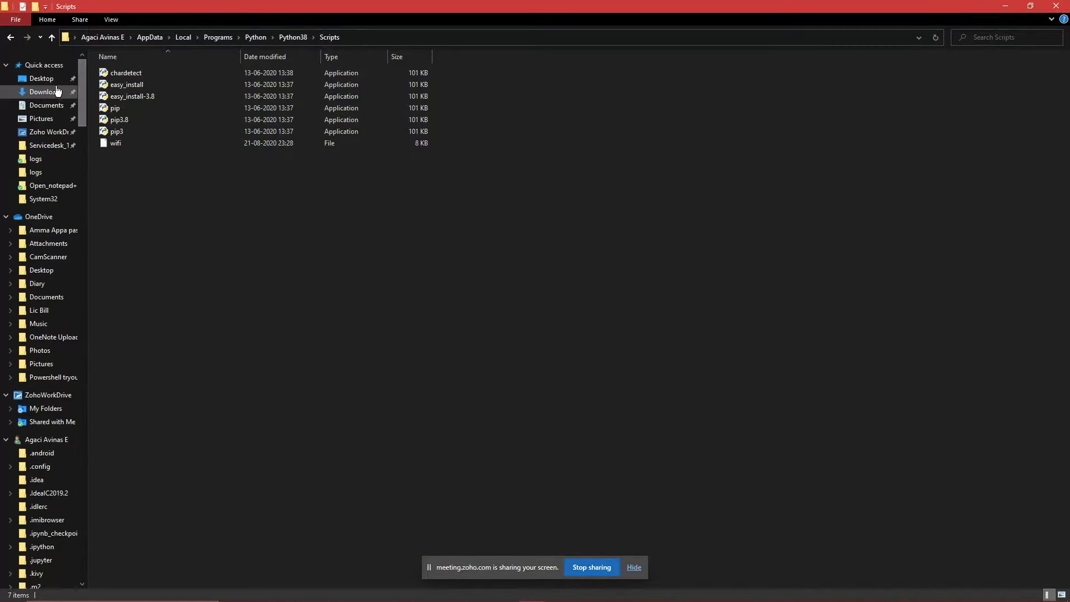
click(41, 78)
click(156, 110)
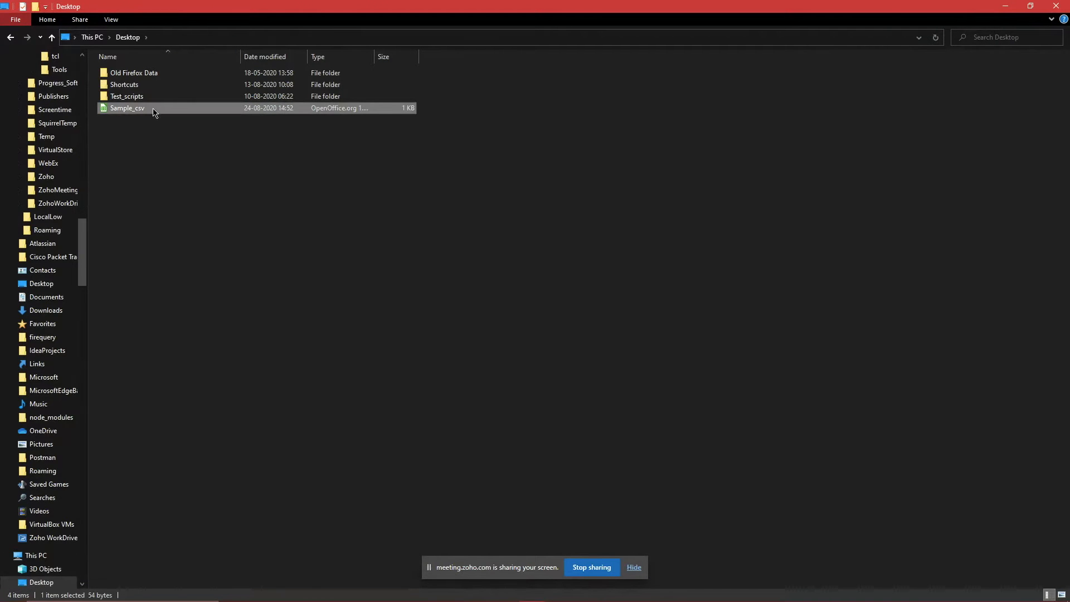
double_click(155, 111)
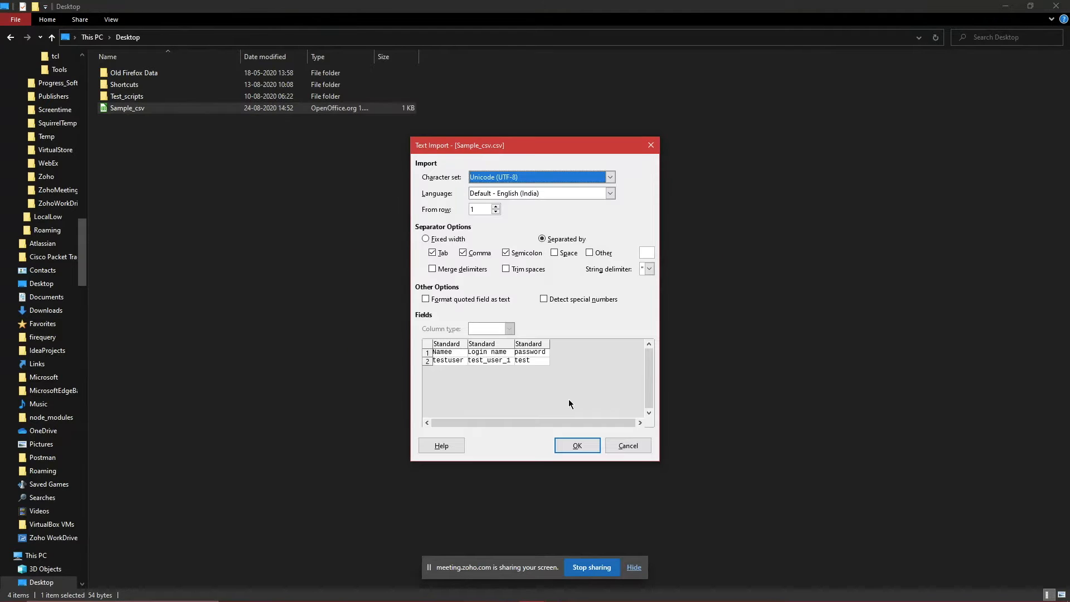
click(574, 447)
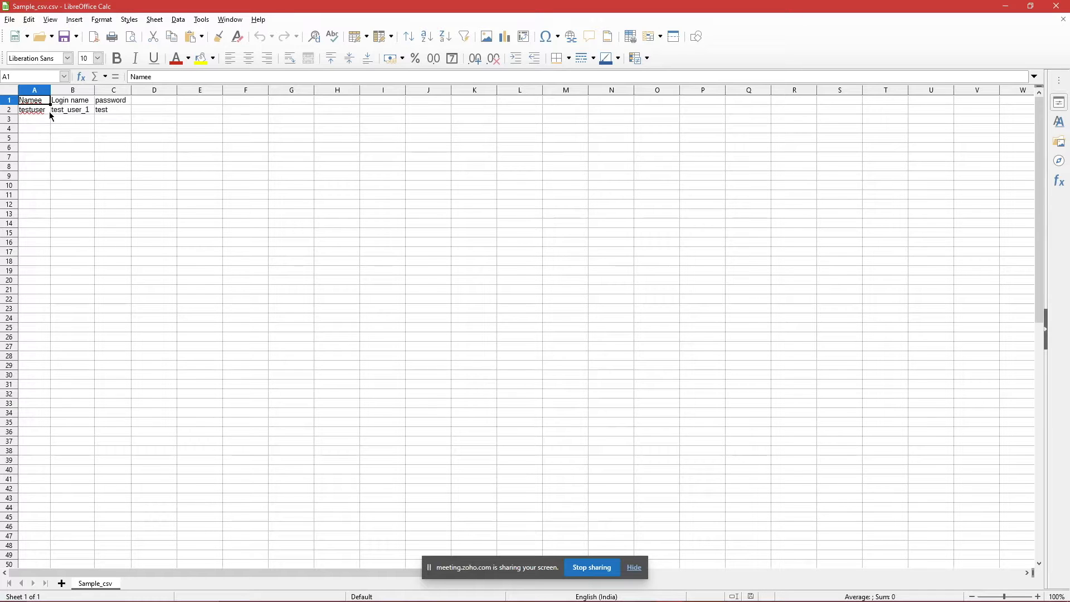
key(alt+Tab)
key(alt+Tab)
key(alt+Tab)
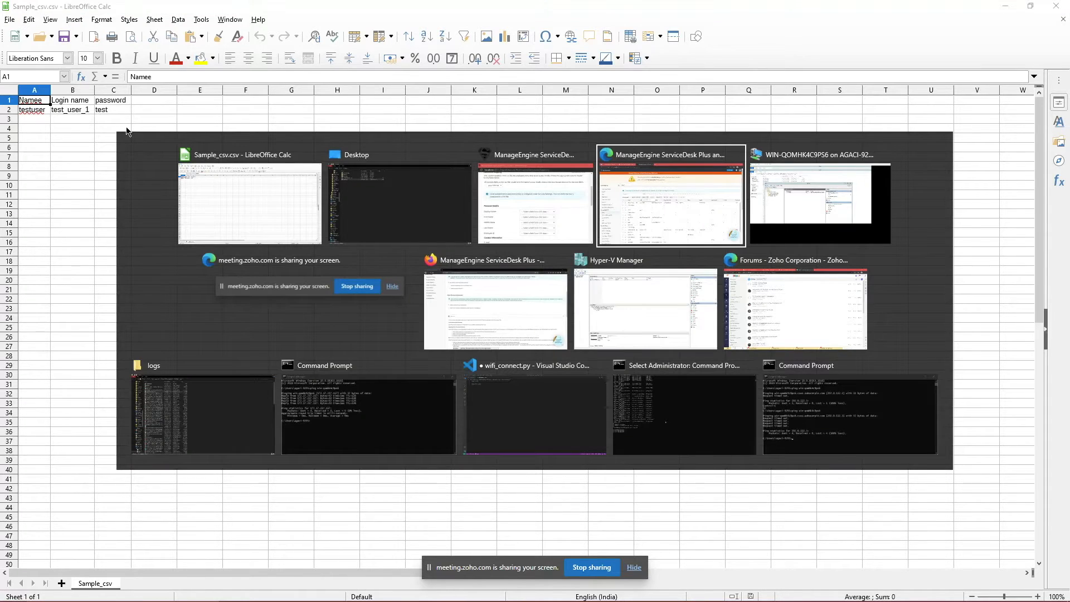
Step: Look over the Display Name and Login Name mapping fields in the import wizard
key(alt+Tab)
key(alt+Tab)
key(alt+Tab)
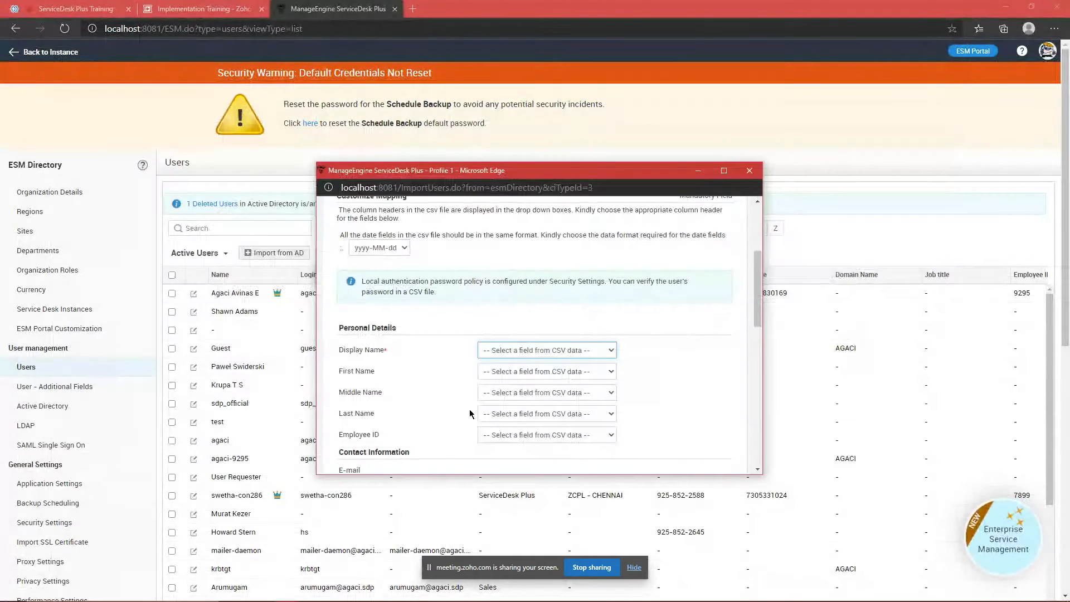
scroll(594, 303, down, 1)
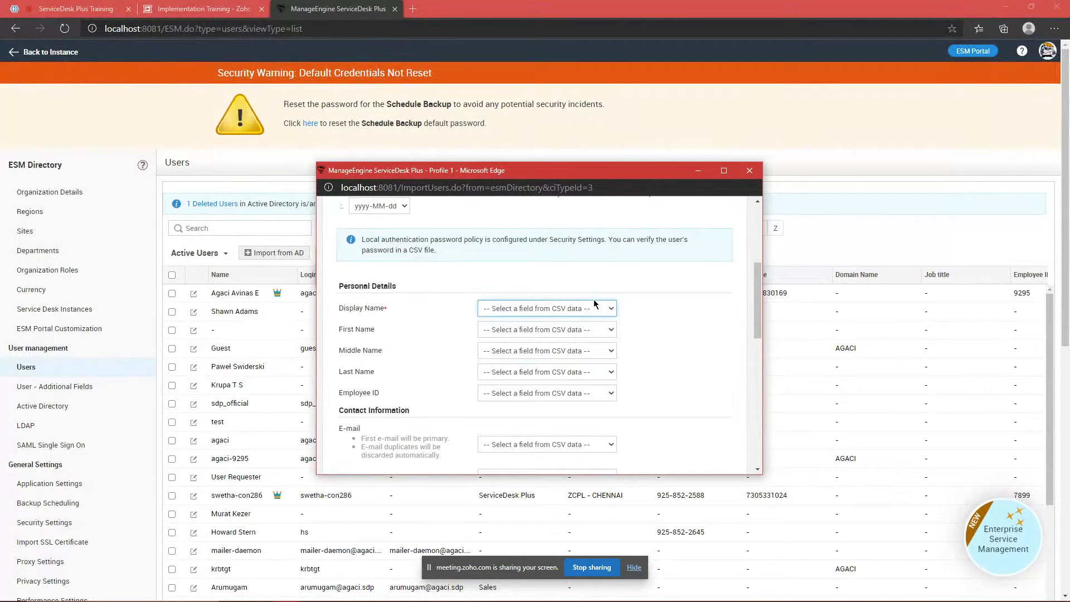
click(574, 312)
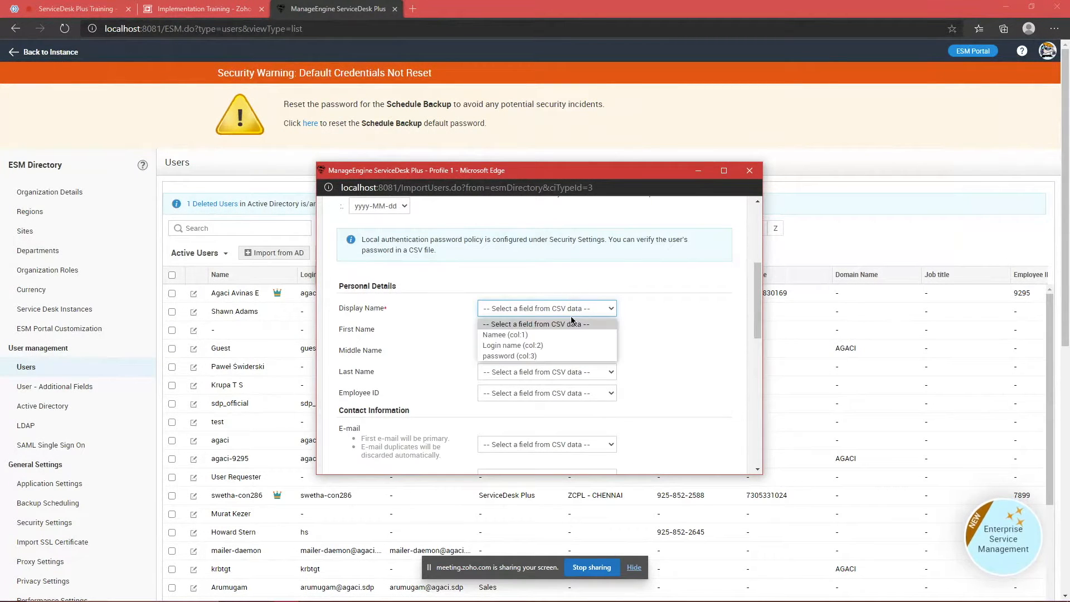
click(546, 326)
scroll(413, 311, down, 3)
scroll(378, 318, up, 3)
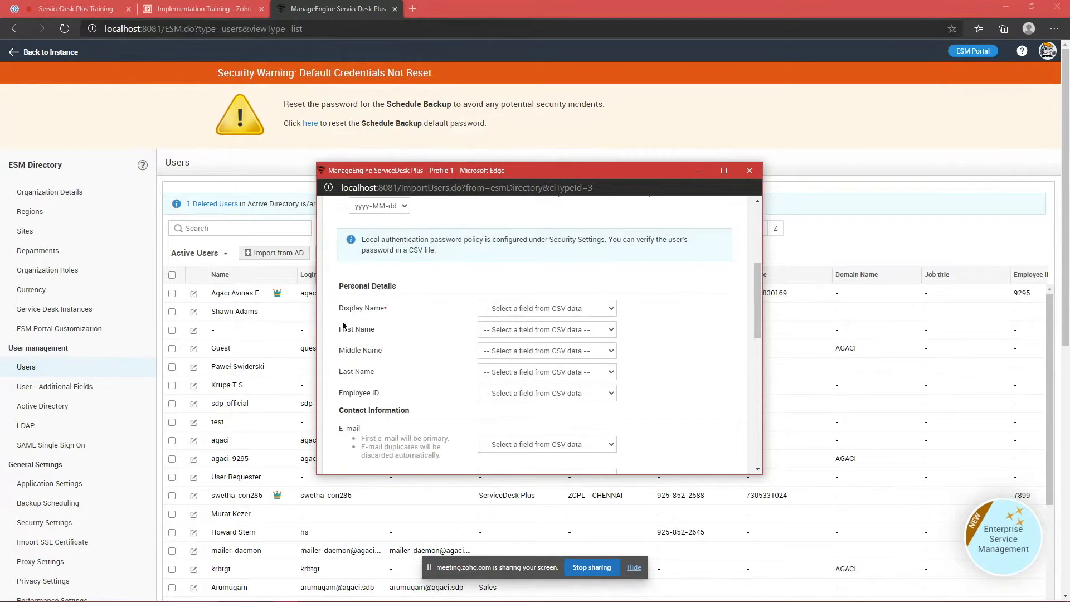
scroll(402, 308, down, 6)
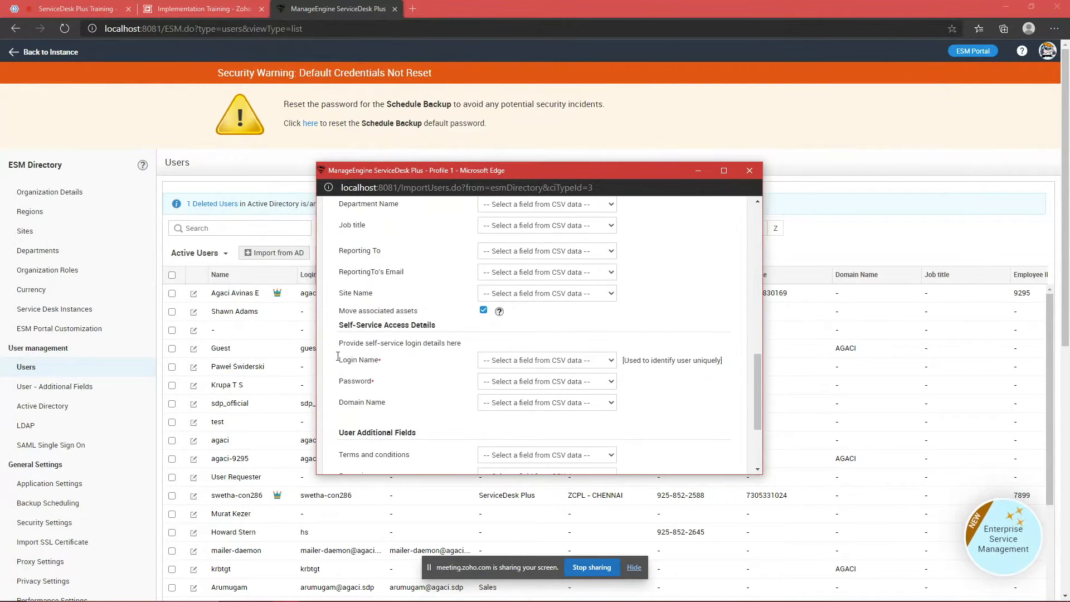
drag(338, 355, 395, 365)
click(395, 367)
scroll(397, 362, up, 5)
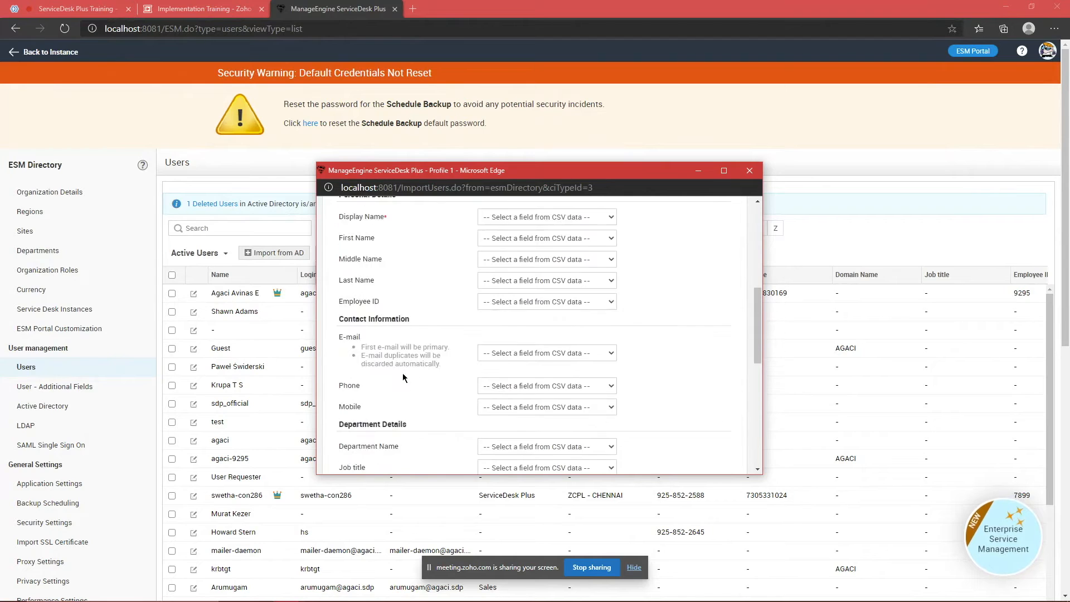
scroll(405, 359, up, 1)
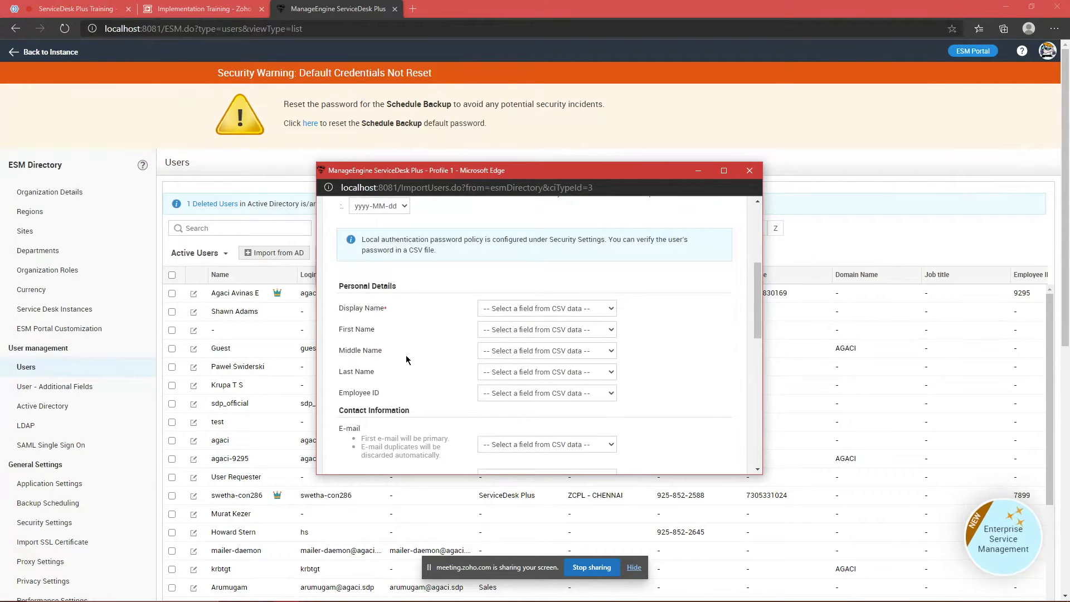
Step: Map Display Name to Namee, Login Name to Login name, and Password to password
click(506, 307)
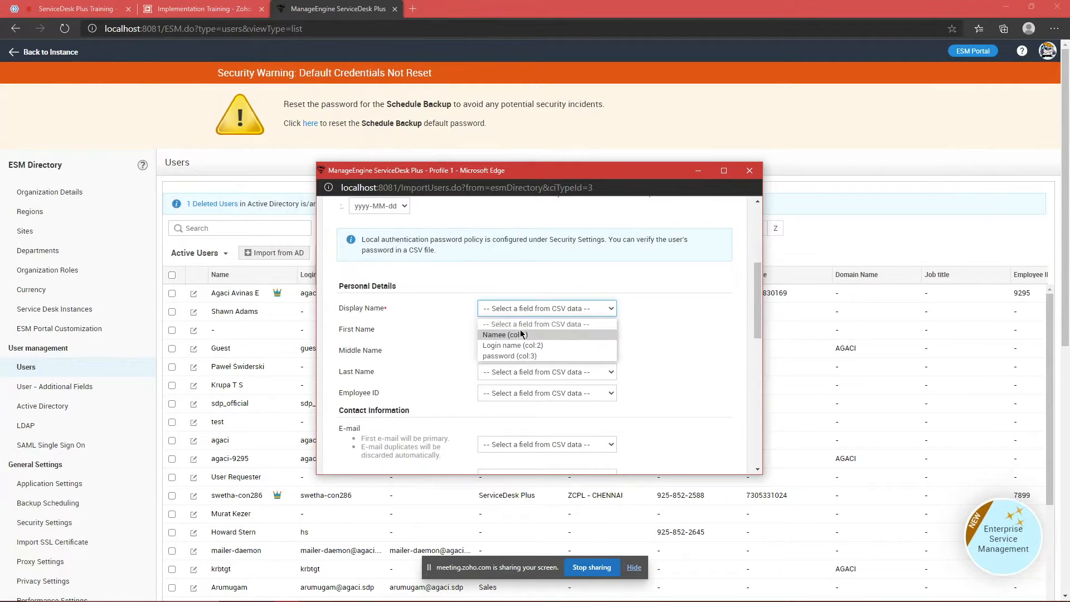
click(521, 329)
scroll(585, 344, down, 8)
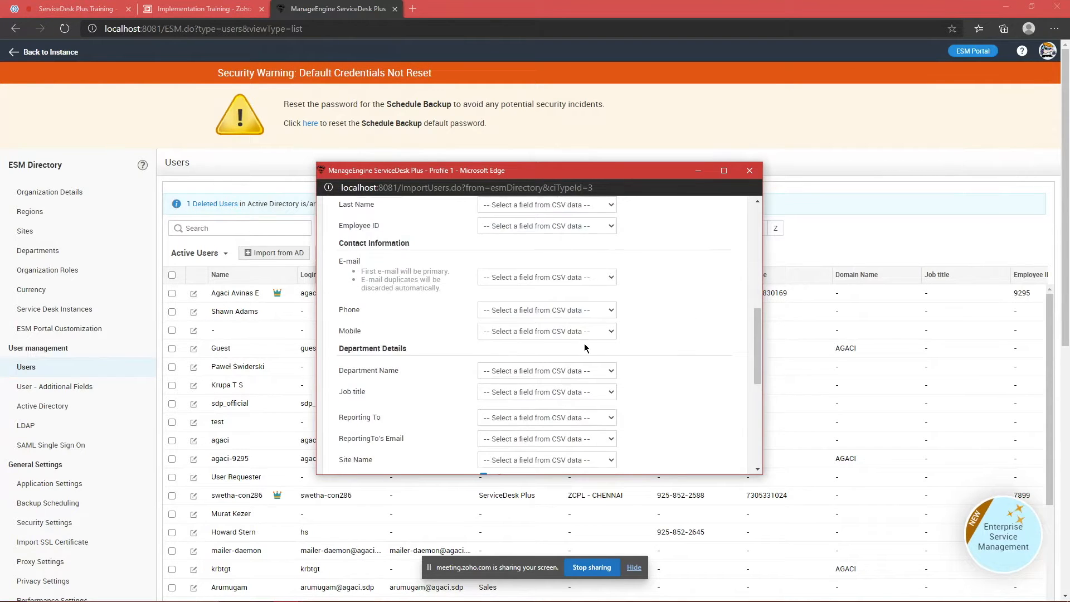
click(550, 282)
click(540, 313)
click(543, 298)
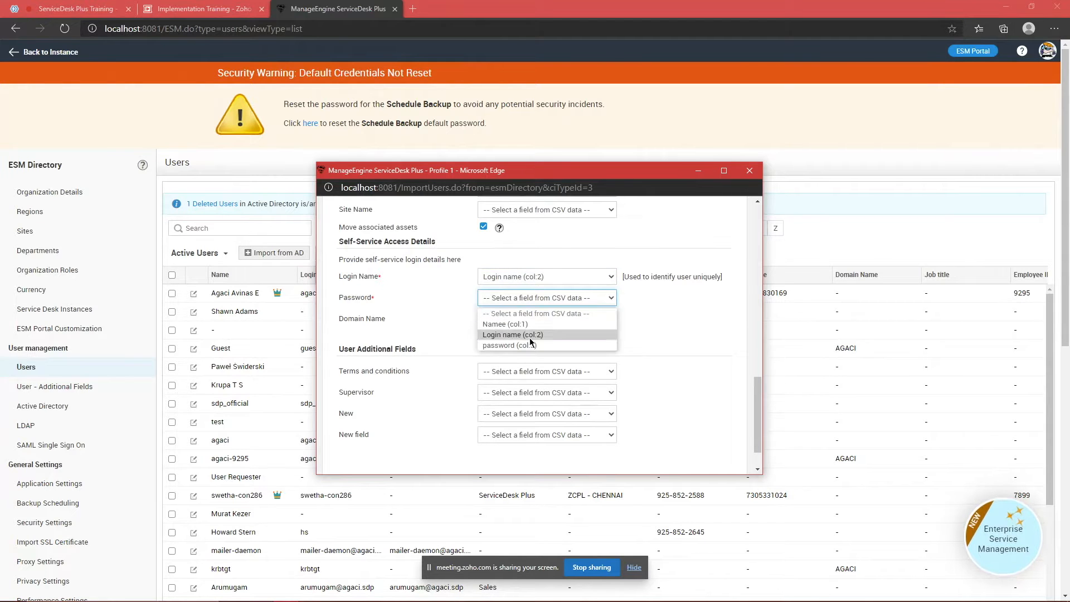
click(529, 347)
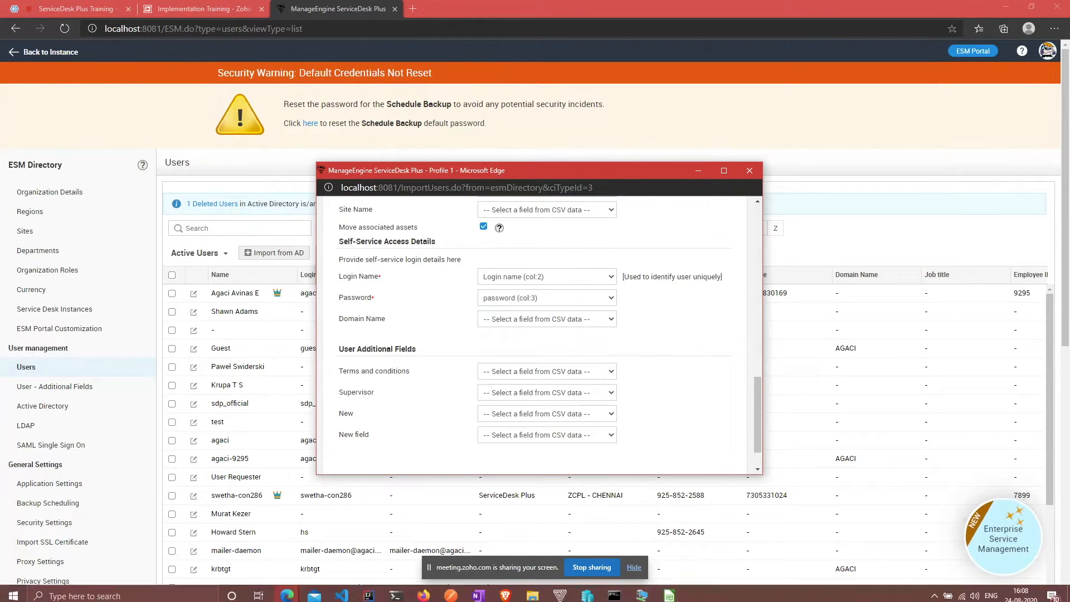
click(644, 590)
Step: Add a second test user in row 3: a name ending in 2, login test_user_2, and a password
click(46, 123)
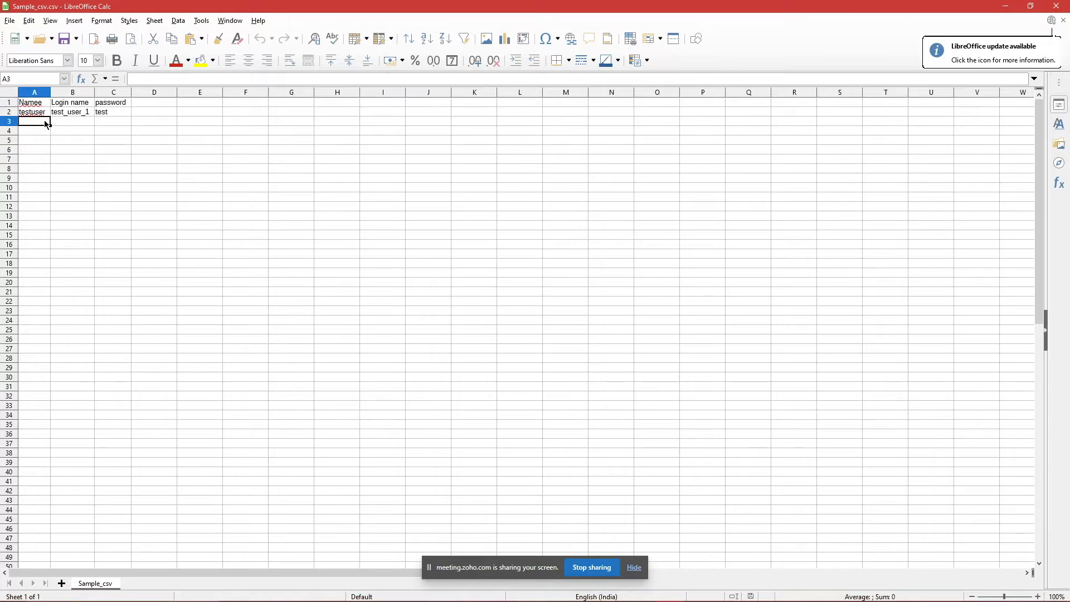
text(test)
key(Tab)
click(45, 119)
click(180, 73)
text(2)
key(Tab)
text(test_user_1)
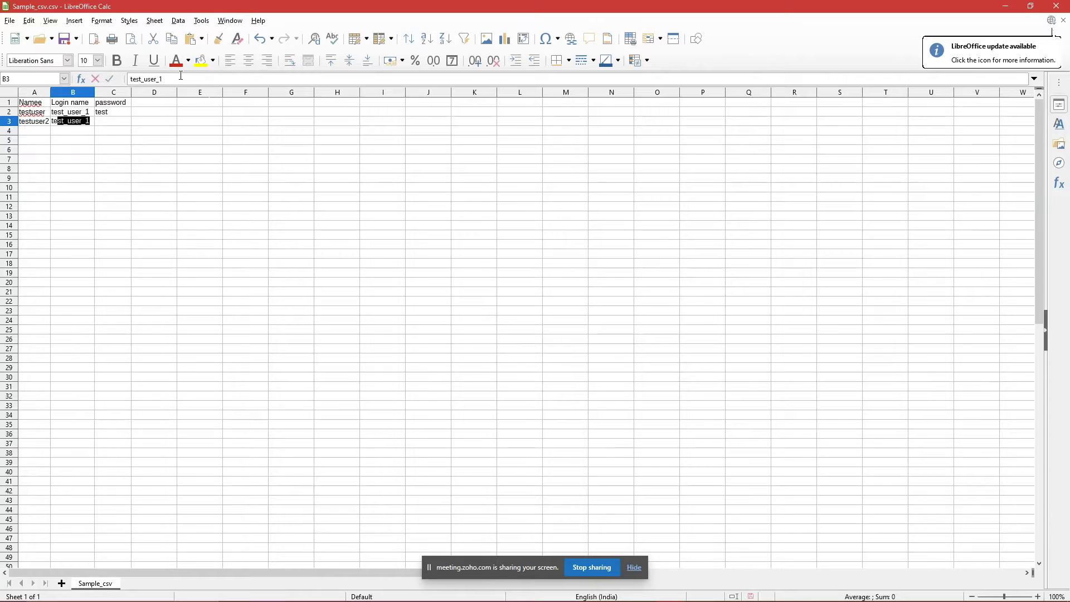
key(Tab)
key(shift+Tab)
click(181, 76)
key(BackSpace)
text(2)
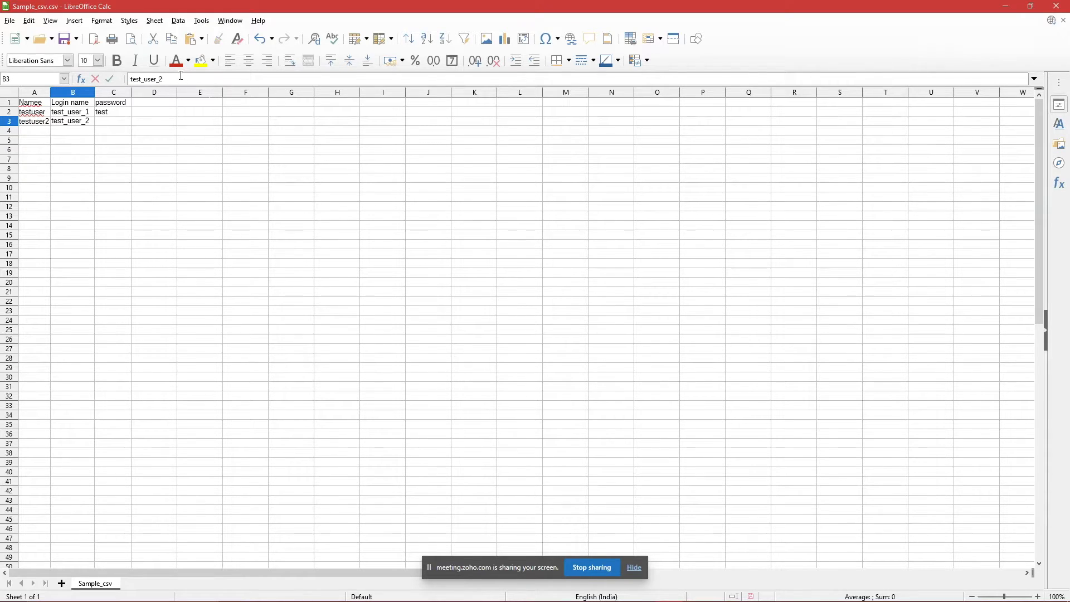
key(Tab)
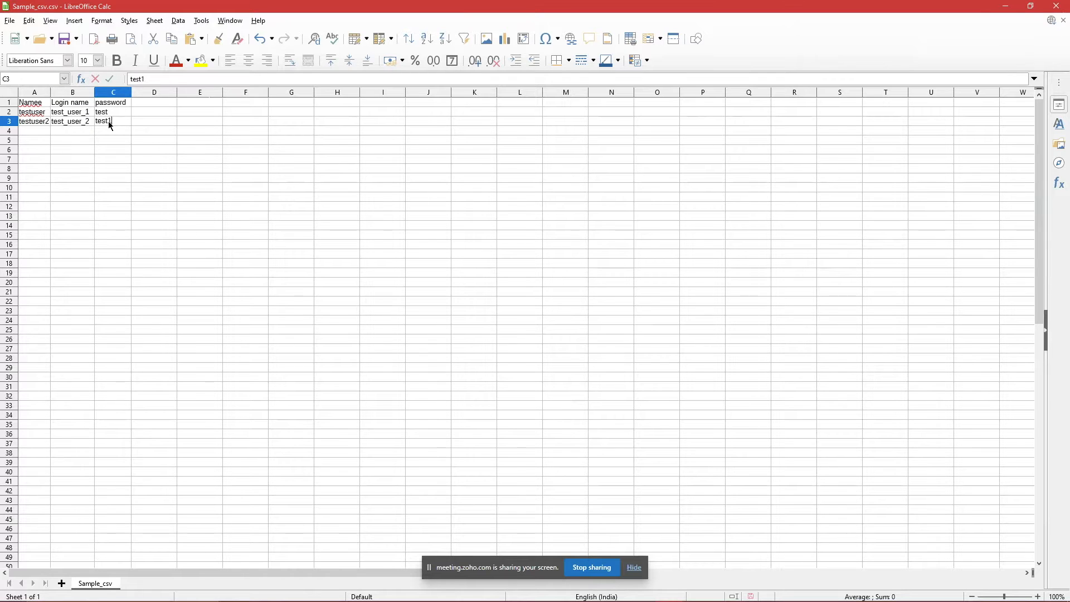
key(Return)
Step: Save Sample_csv keeping the Text CSV format
key(ctrl+s)
key(alt+Tab)
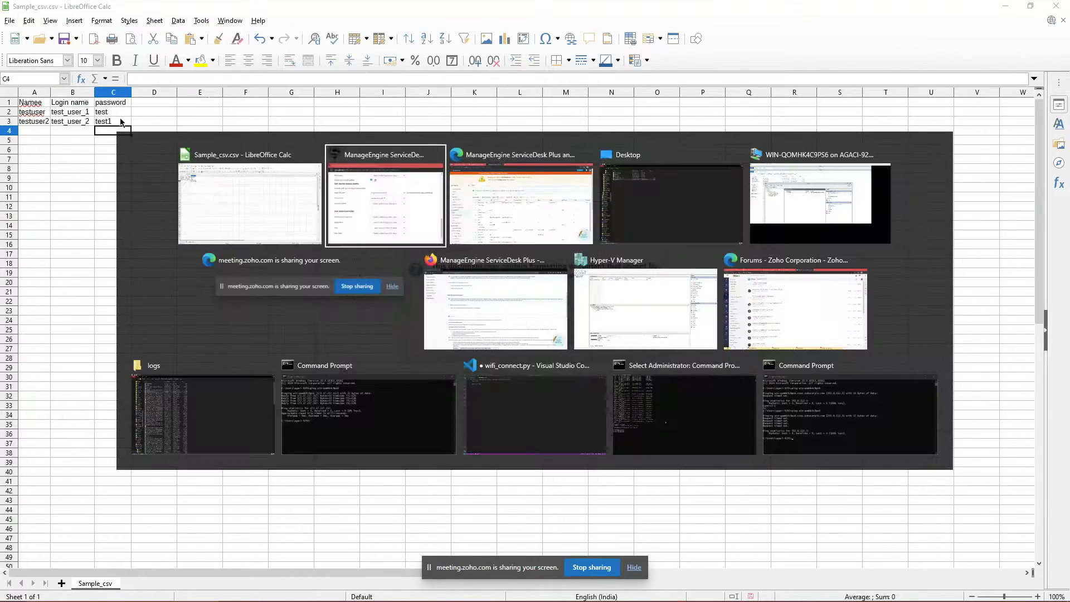
click(551, 343)
Step: Close the old import wizard in ServiceDesk Plus and restart Import from CSV
key(alt+Tab)
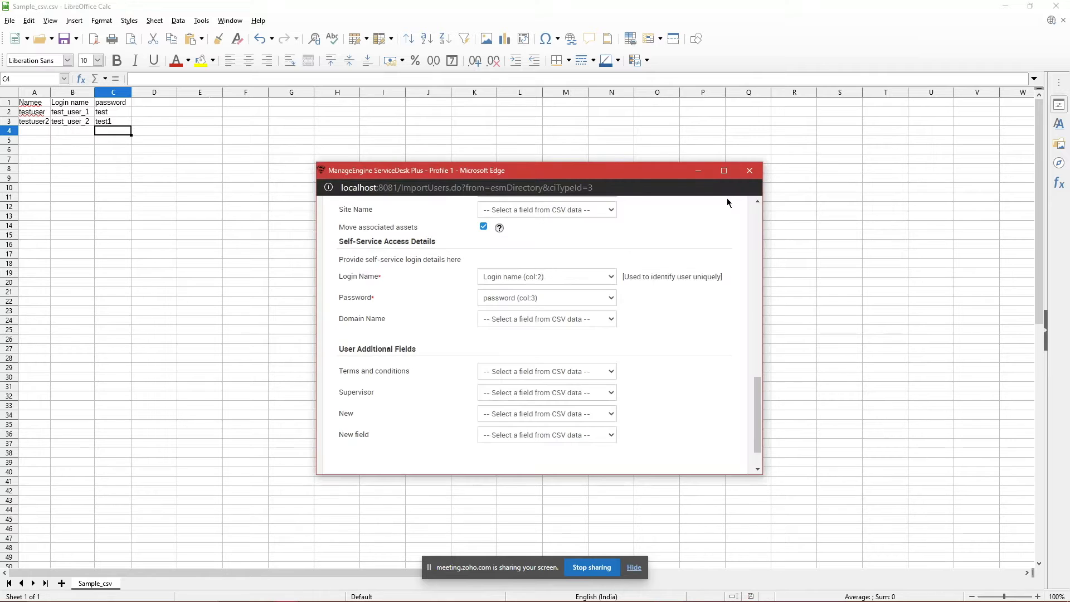
click(748, 171)
key(alt+Tab)
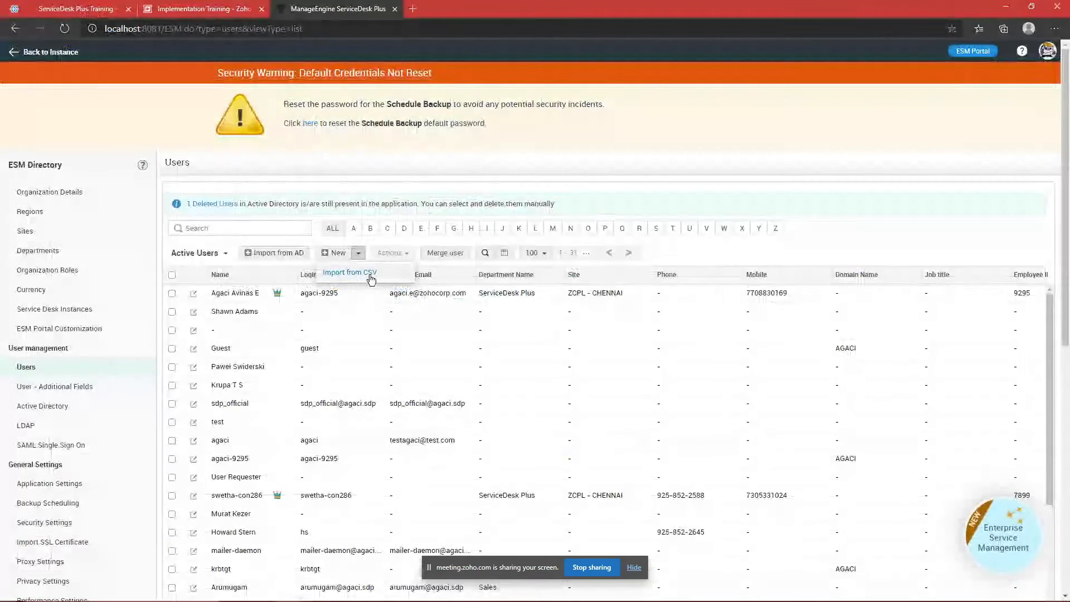
click(371, 278)
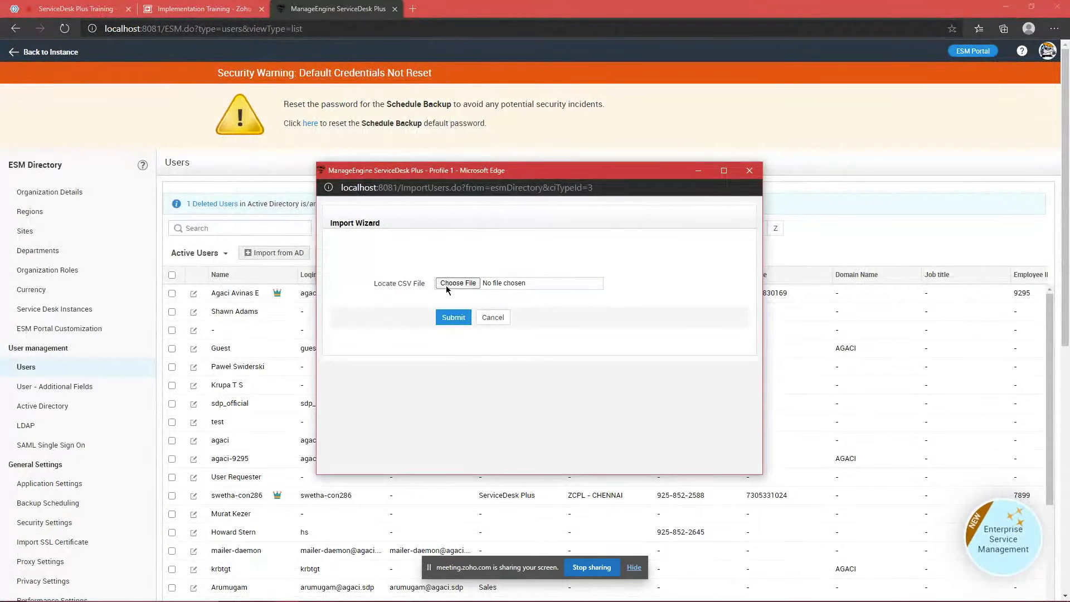
Step: Upload Sample_csv.csv again and look over the Display Name and Department Name mappings
click(445, 286)
double_click(502, 296)
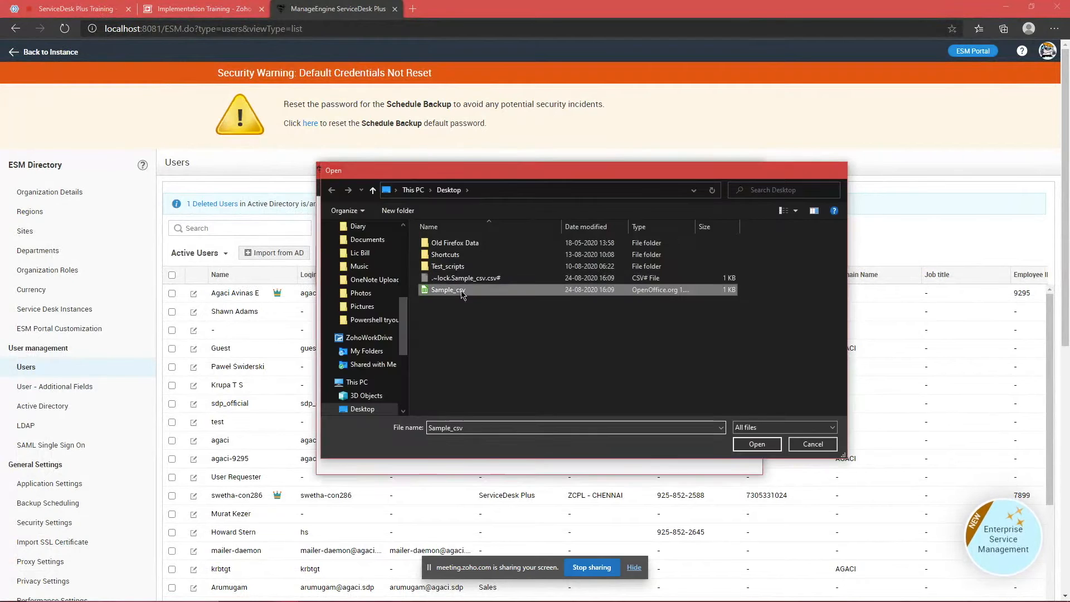
click(453, 317)
scroll(522, 333, down, 3)
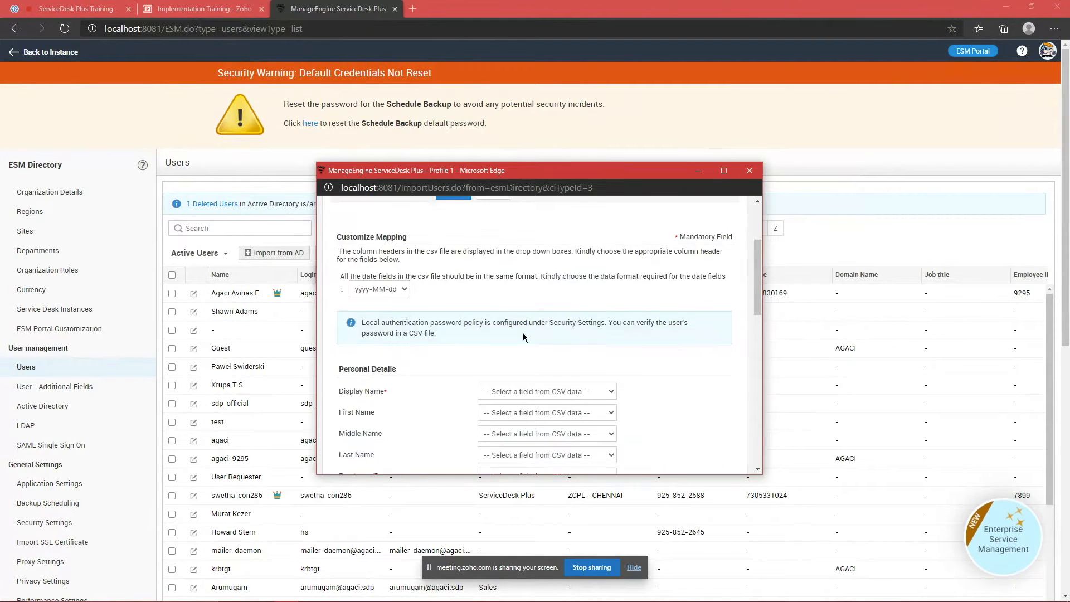
click(528, 350)
click(526, 372)
scroll(535, 352, down, 4)
click(529, 328)
scroll(530, 328, down, 5)
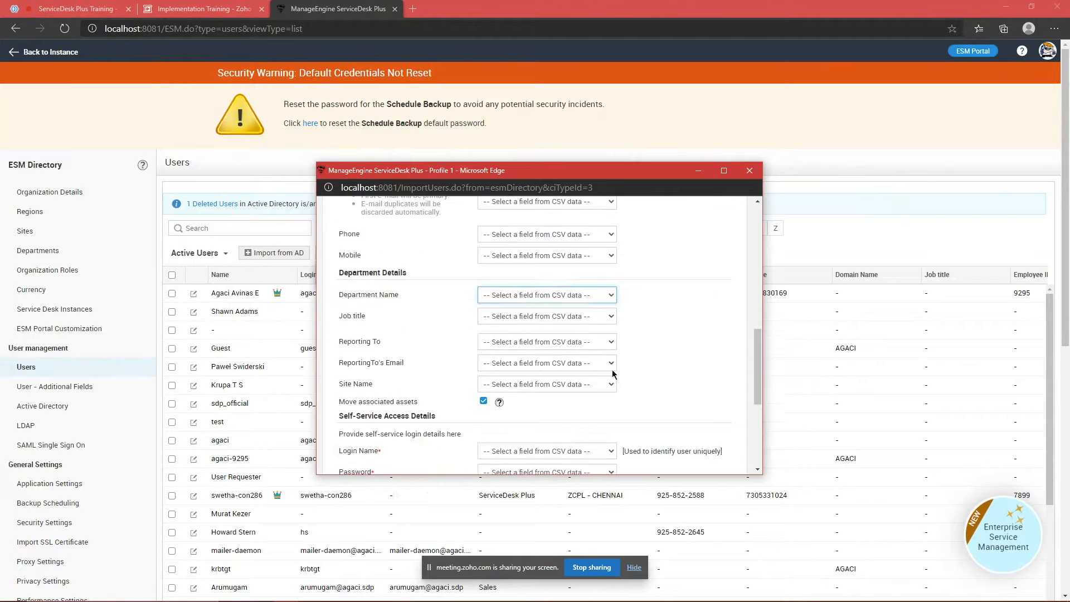
Step: Map Login Name to column 2 and Password to column 3, import, and reload the Users list
click(550, 230)
click(529, 264)
click(532, 256)
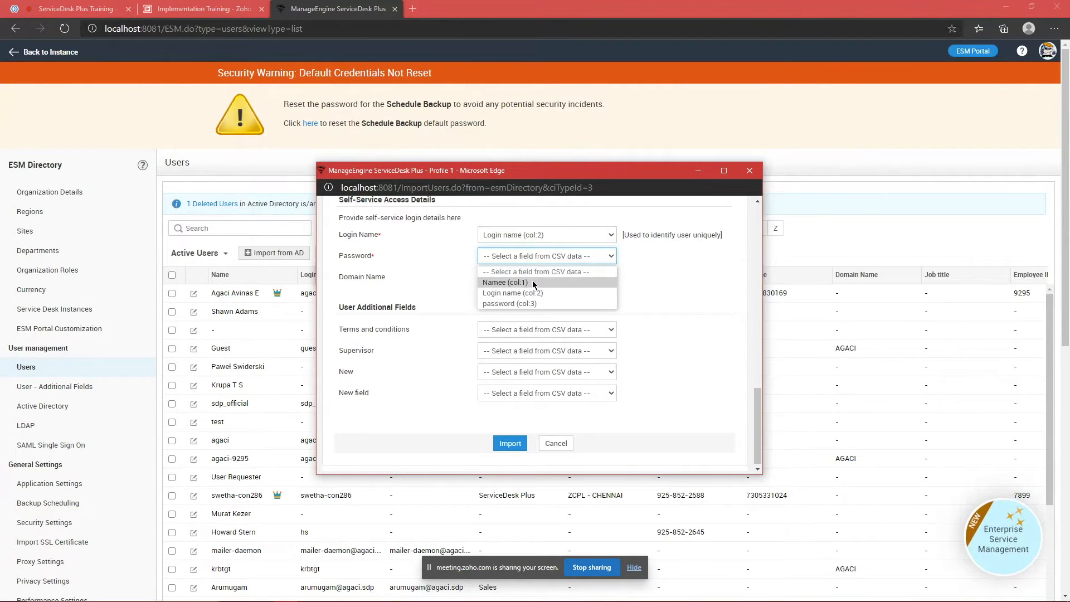
click(529, 303)
click(508, 443)
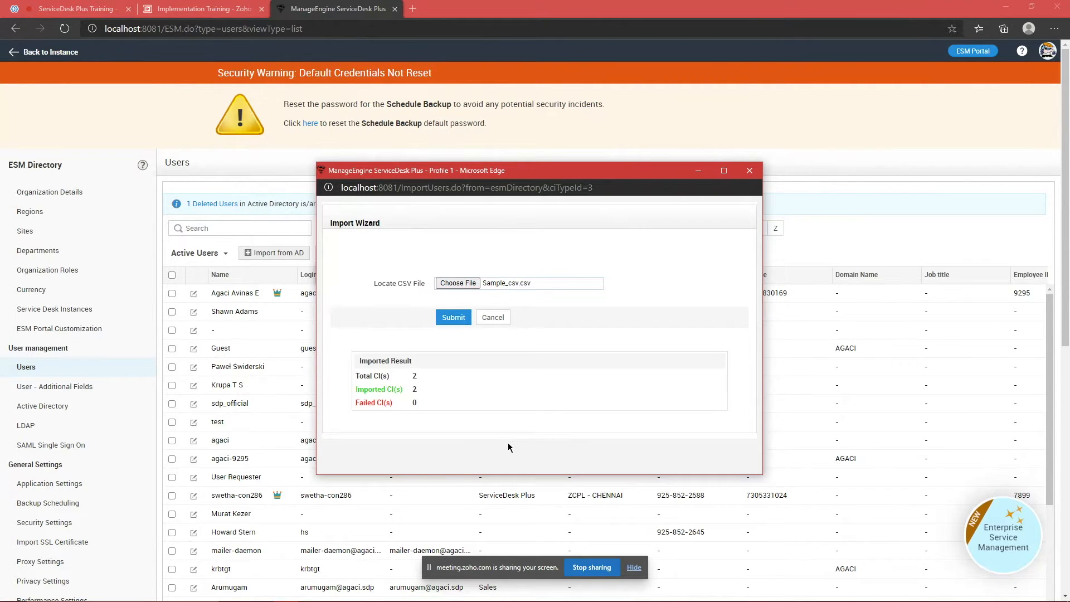
click(493, 318)
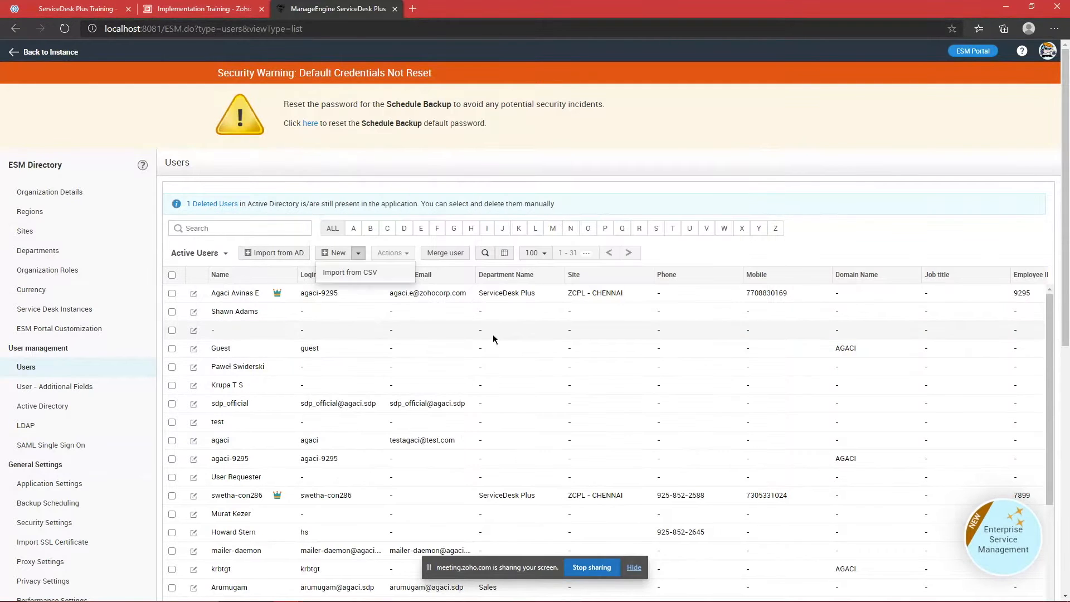
click(65, 31)
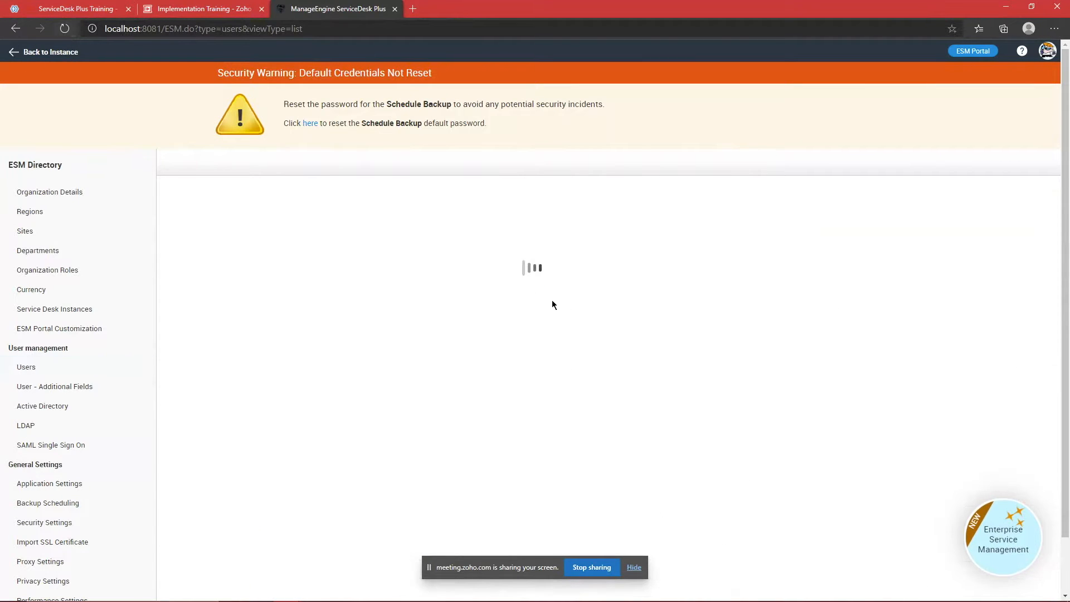
scroll(447, 334, down, 10)
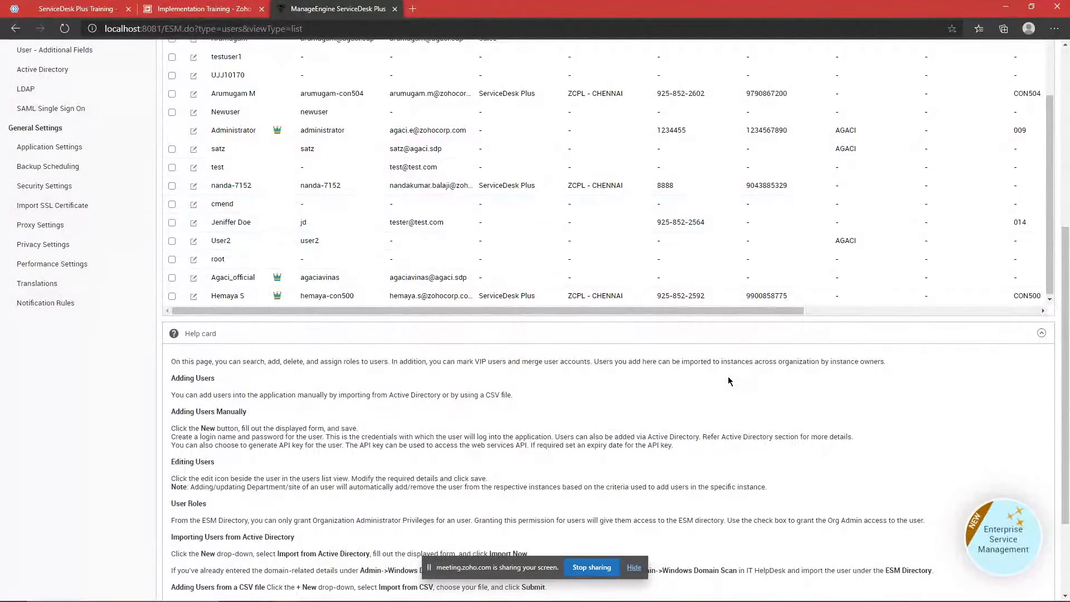
Step: Search the Users page for 'test' to confirm testuser and testuser2 are listed
key(ctrl+f)
text(test)
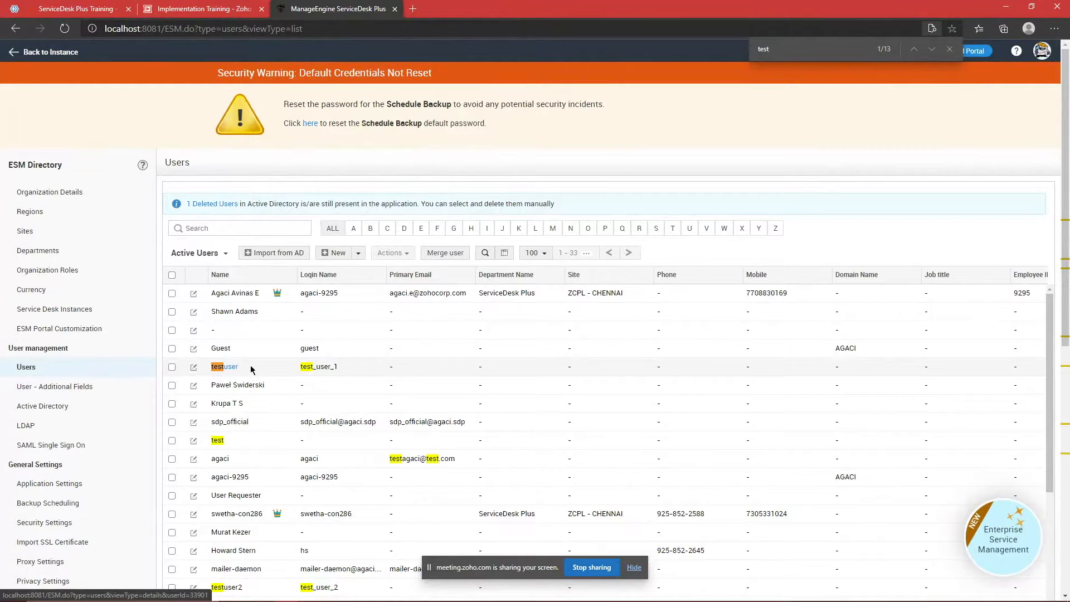
scroll(271, 482, down, 1)
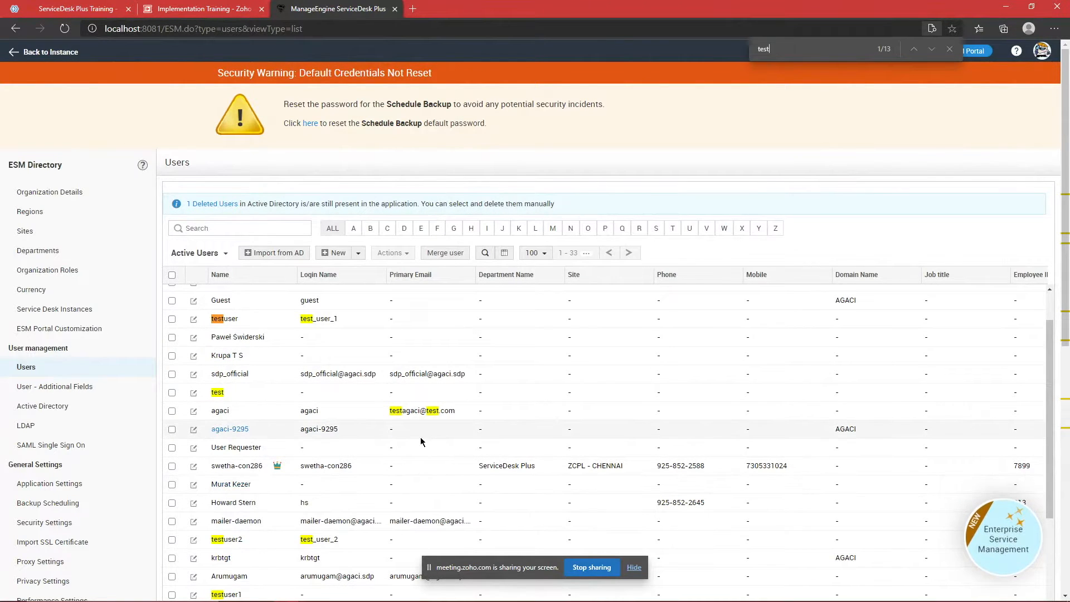
click(949, 51)
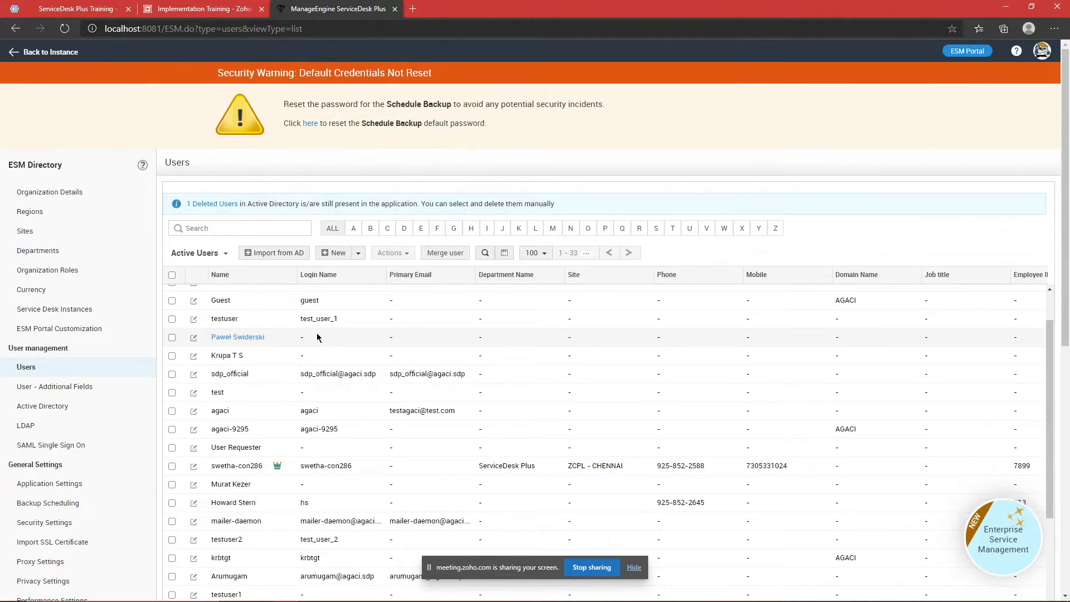
scroll(245, 337, up, 2)
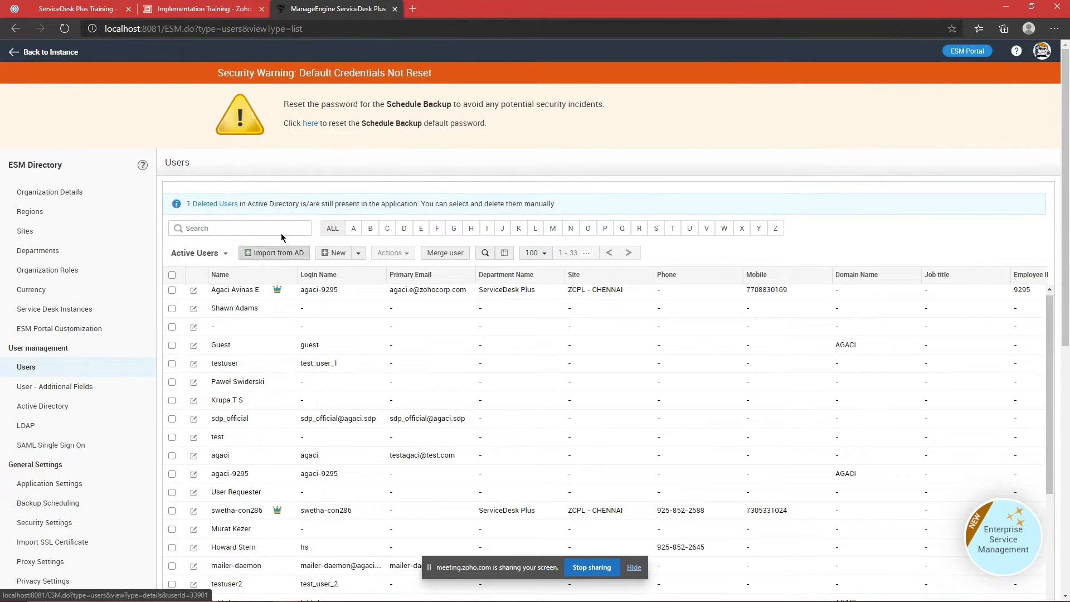
Step: Review the Import from Active Directory form's domain, controller and import fields, then close it unused
click(286, 258)
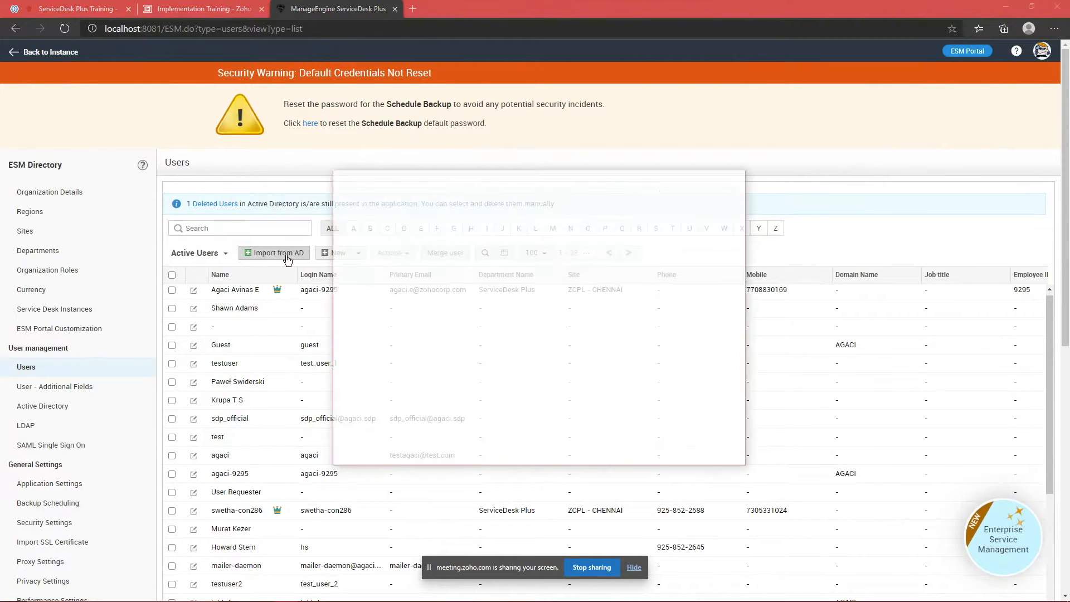
scroll(499, 308, down, 1)
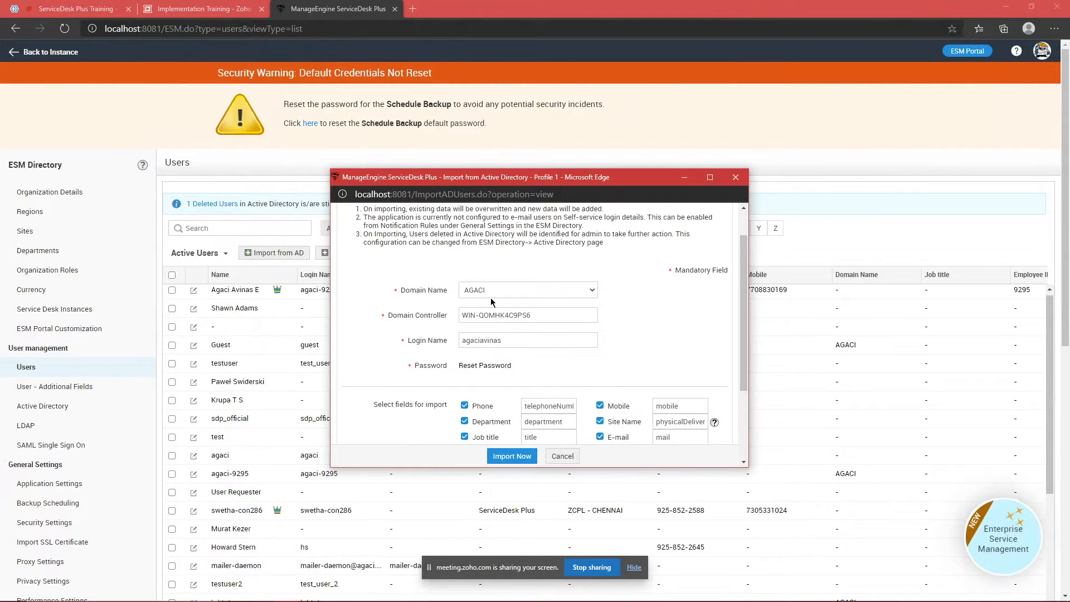
scroll(490, 298, down, 1)
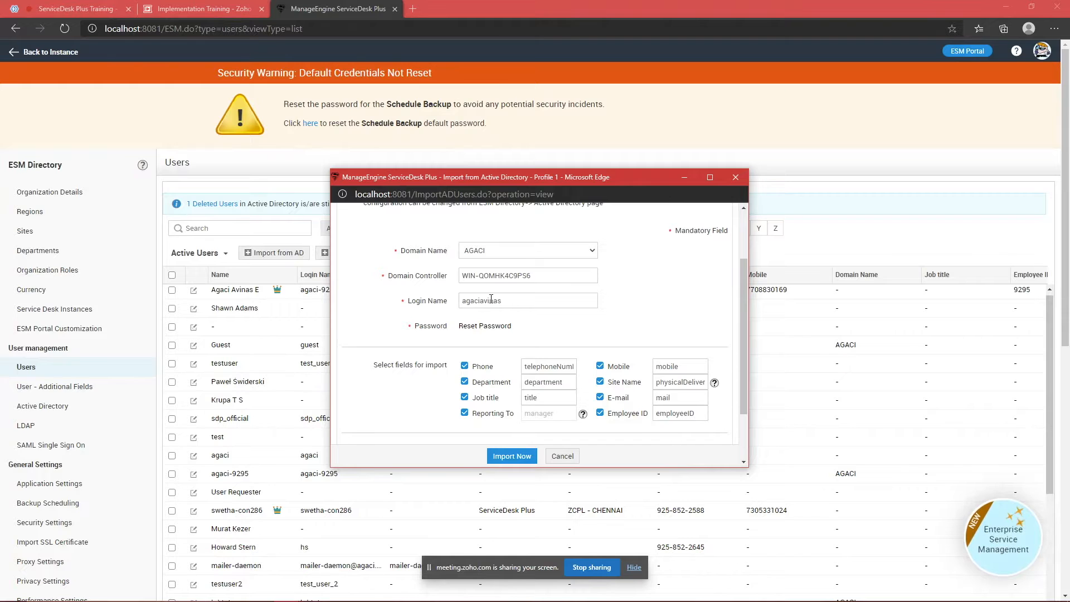
scroll(490, 301, down, 2)
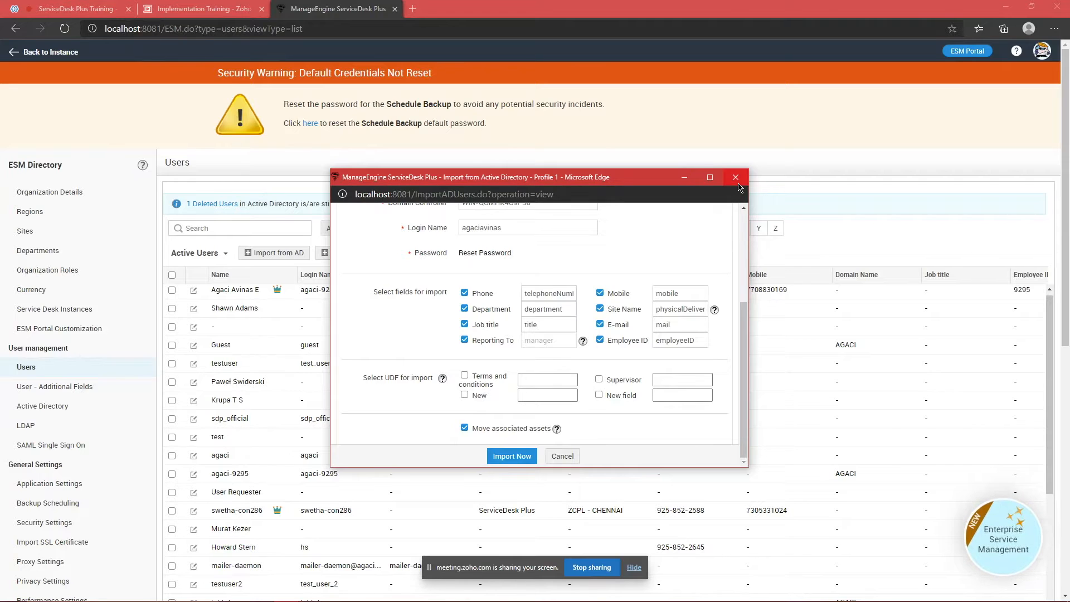
click(737, 180)
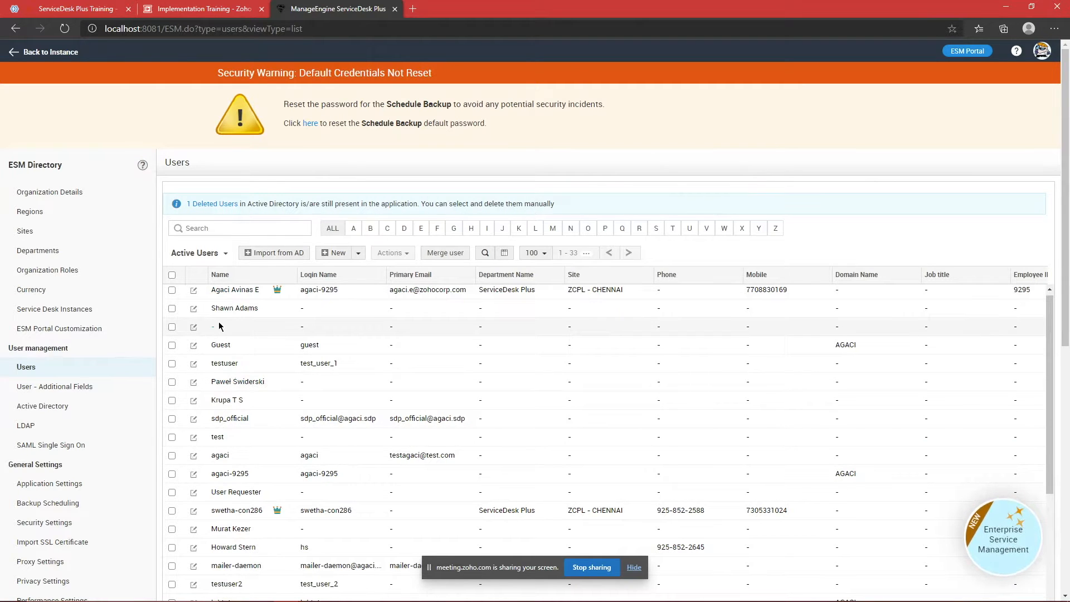
click(46, 56)
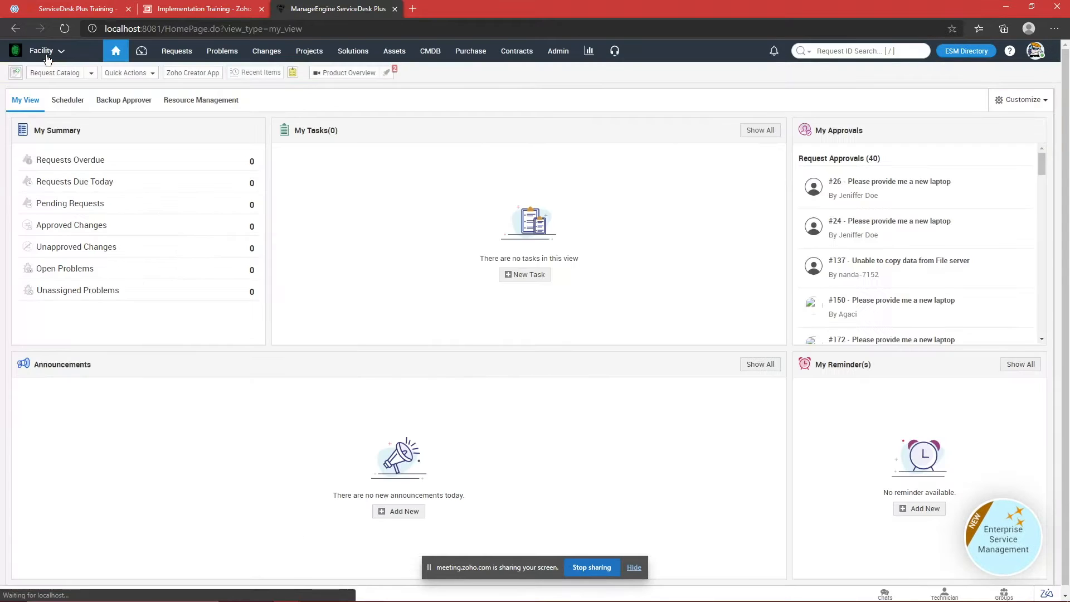
Step: Switch to the Agaci_SDP_IT service desk instance
click(552, 50)
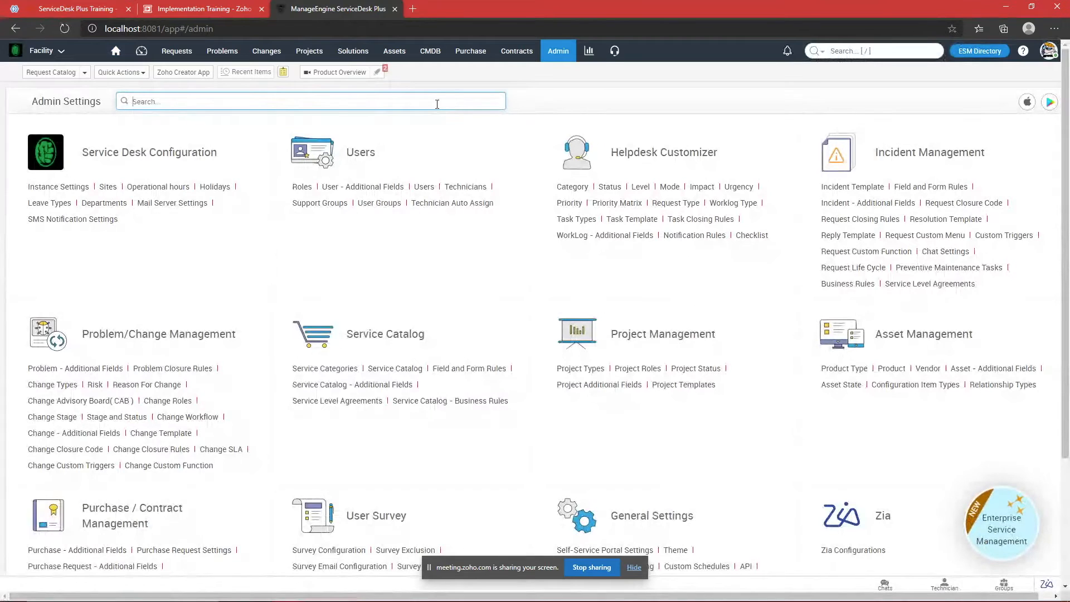
click(46, 51)
click(50, 74)
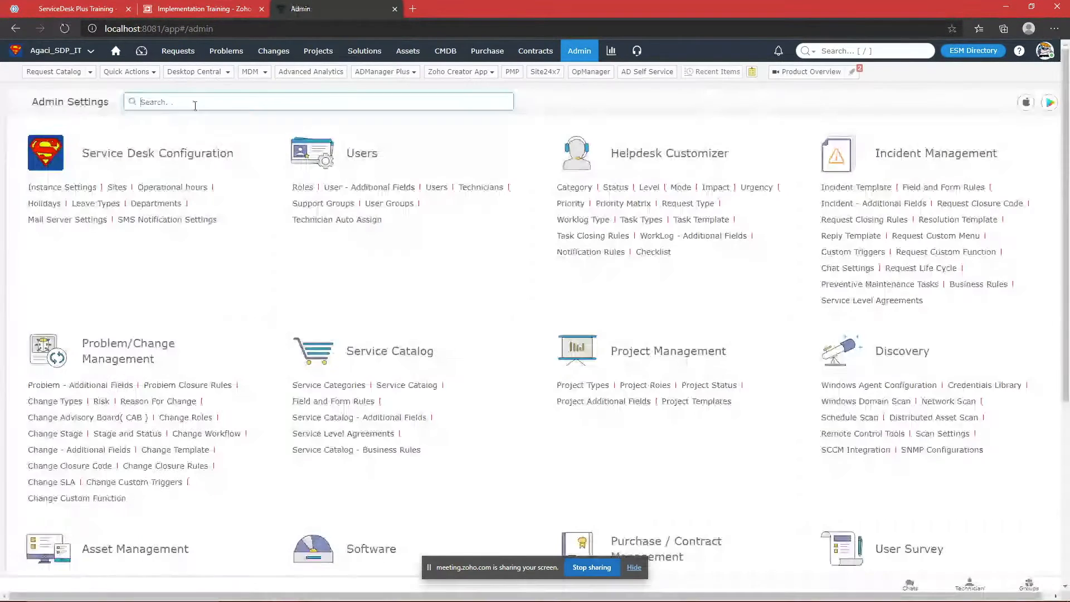
Step: Search Admin Settings for 'windo' and open Windows Domain Scan under Discovery
click(304, 107)
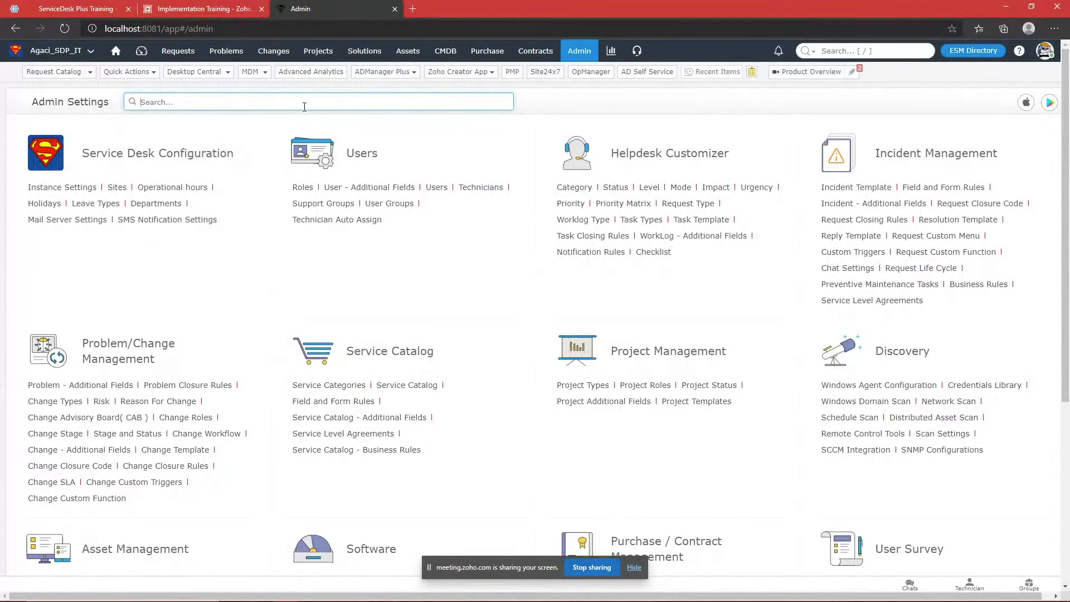
text(wind)
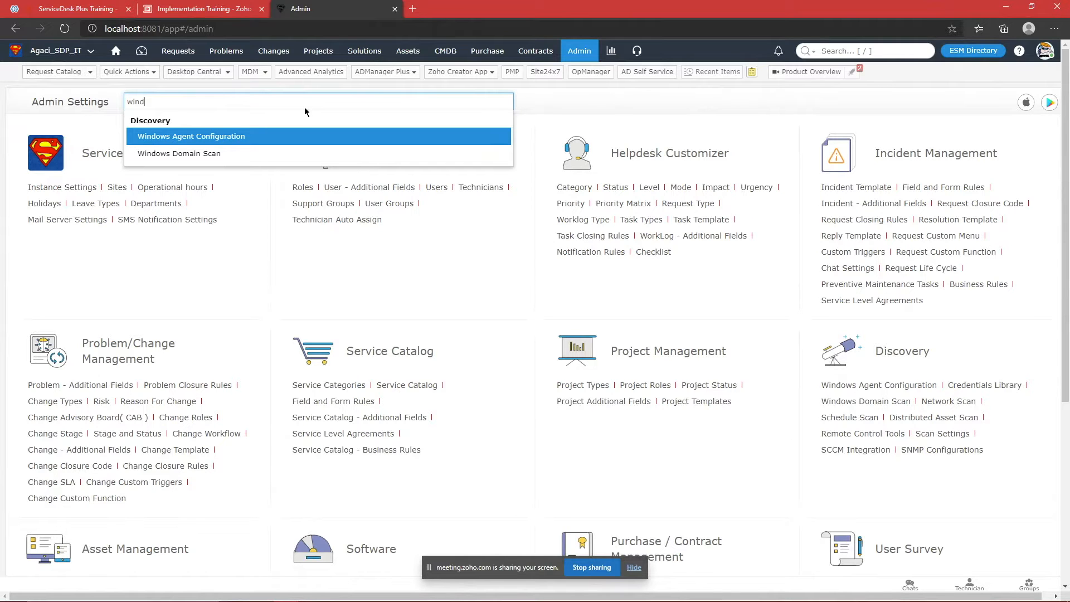
key(Return)
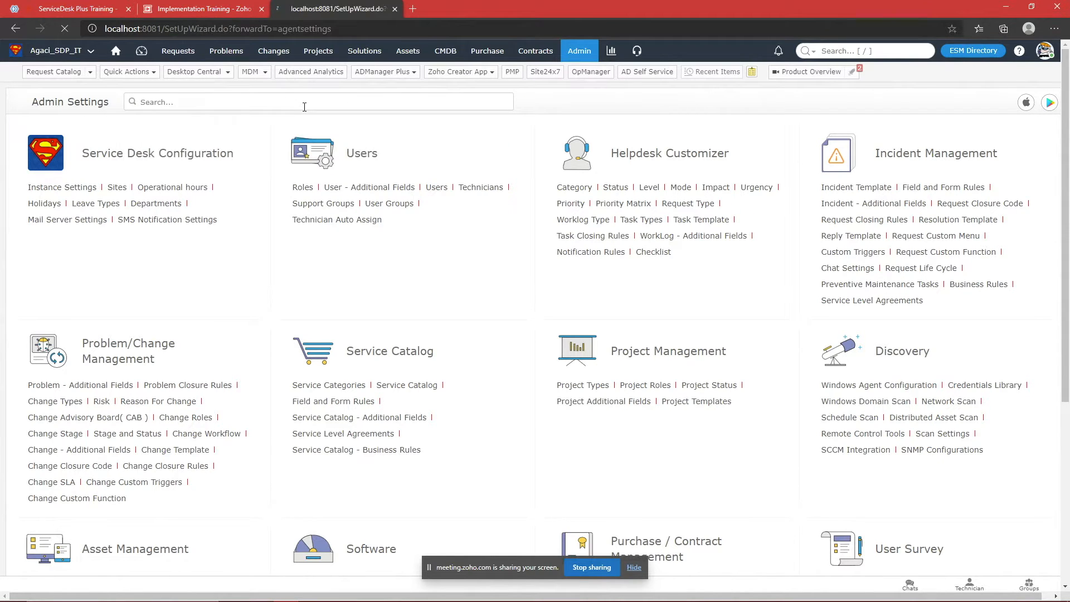
click(574, 51)
text(windo)
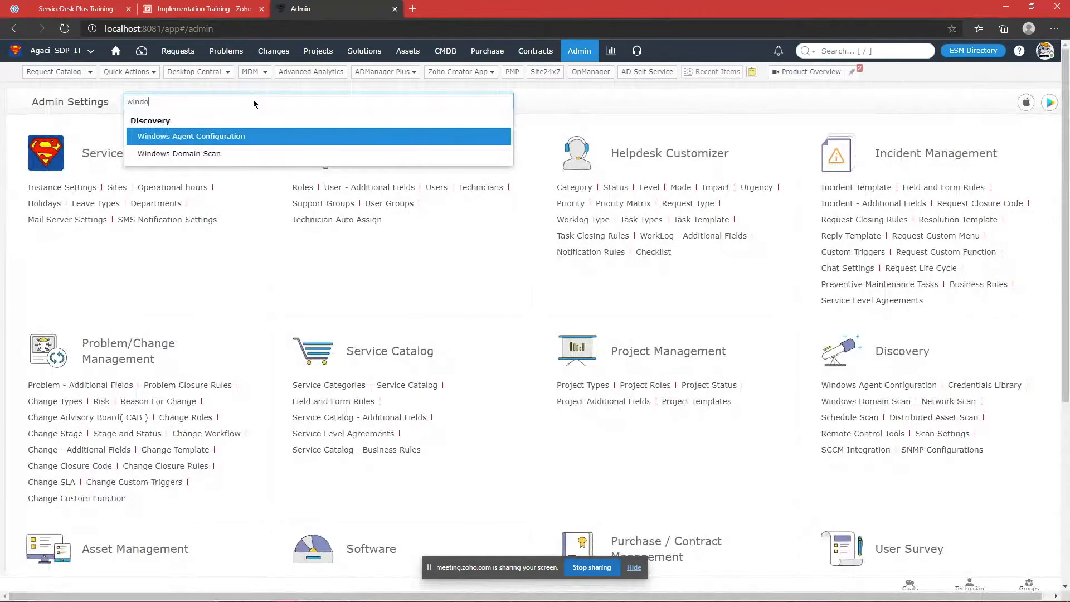
key(Down)
key(Return)
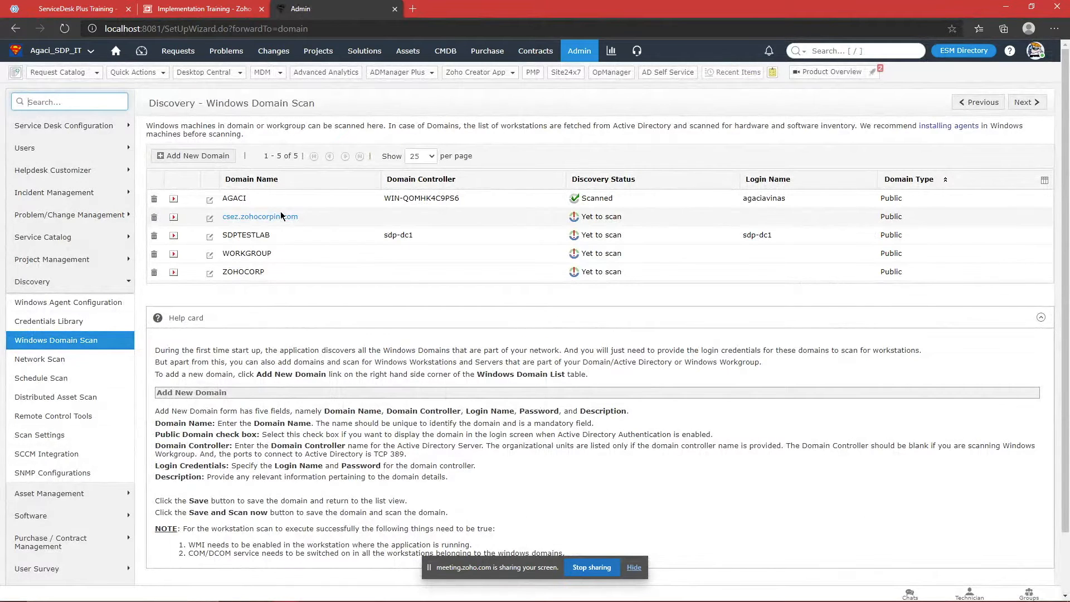
Step: Inspect the AGACI domain settings, then open ZOHOCORP's settings from the domain list
click(228, 199)
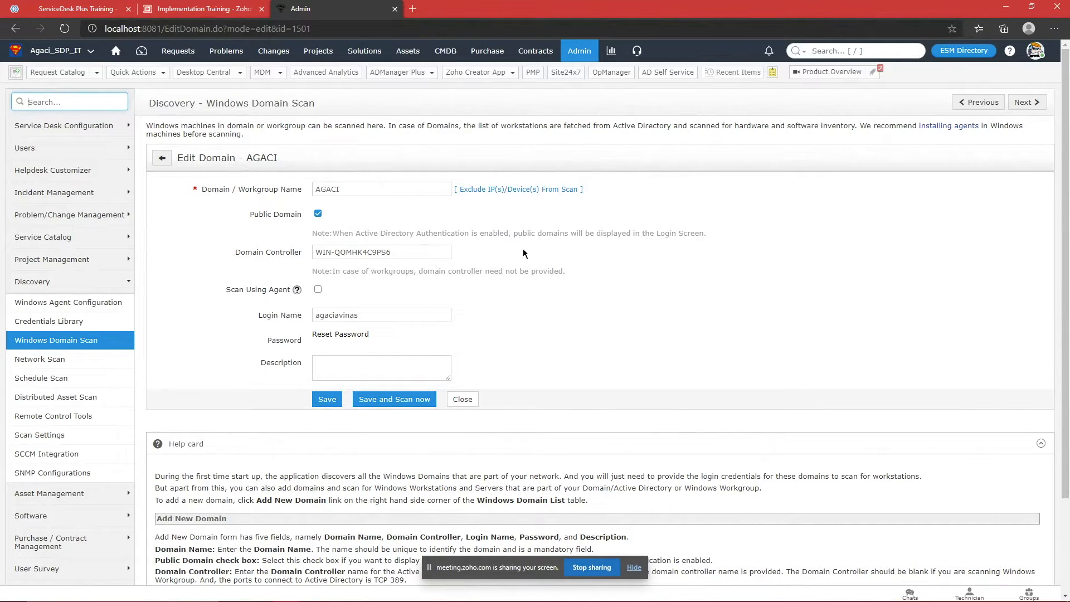
click(161, 158)
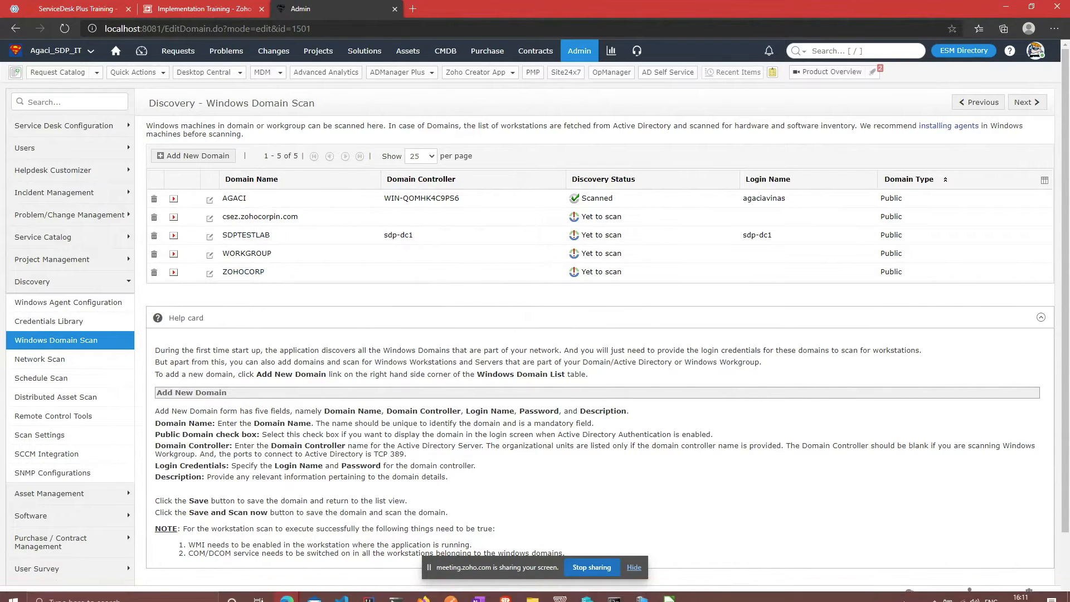
double_click(259, 217)
double_click(243, 272)
click(296, 283)
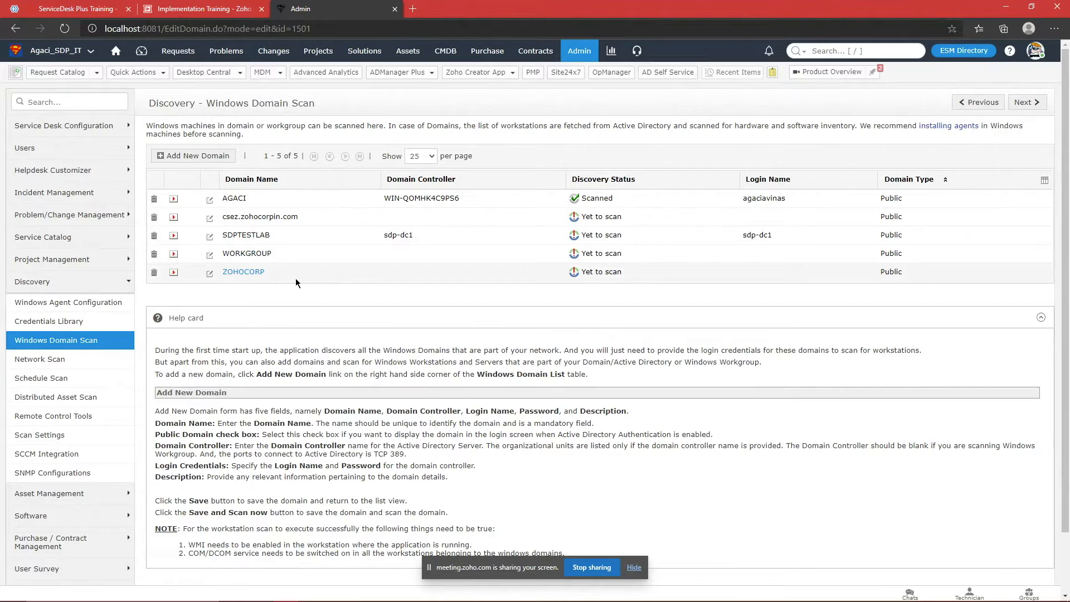
click(230, 275)
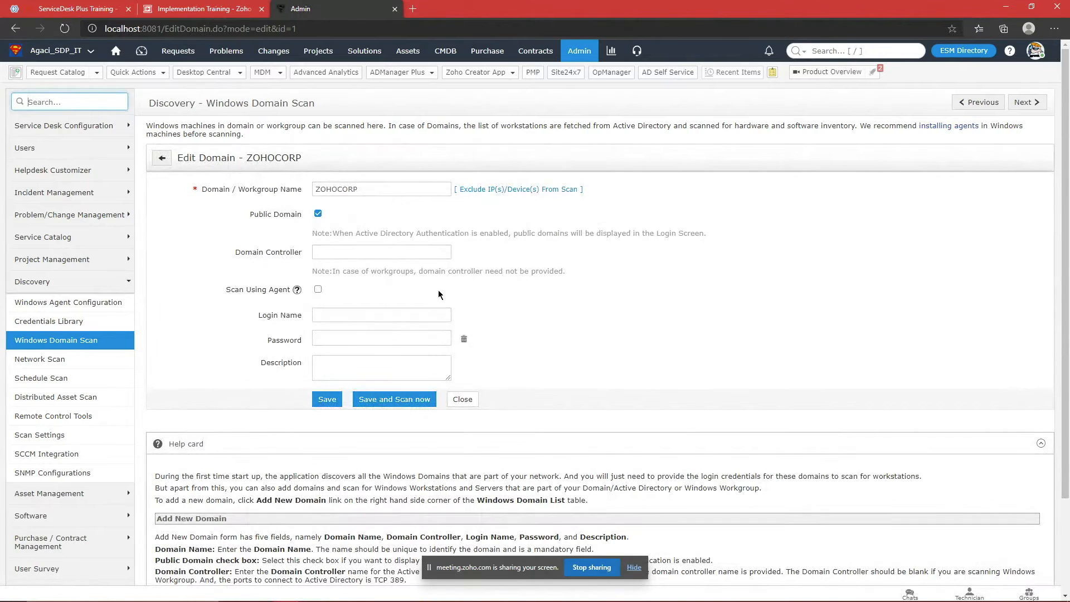
click(166, 164)
Step: Review ZOHOCORP's empty domain configuration again, then open AGACI's Edit Domain form
drag(296, 272, 203, 272)
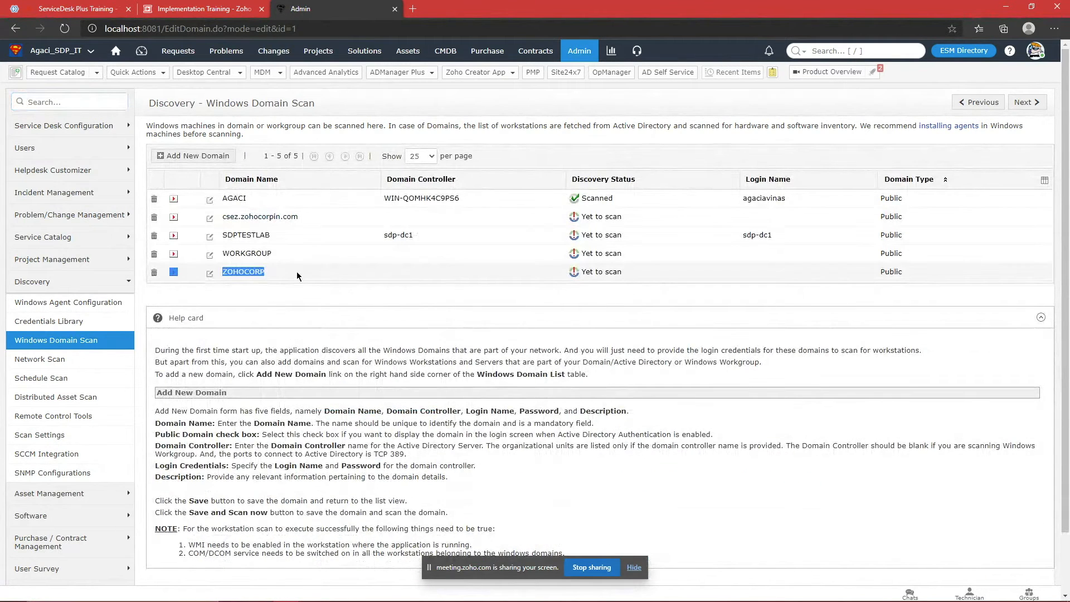
click(249, 271)
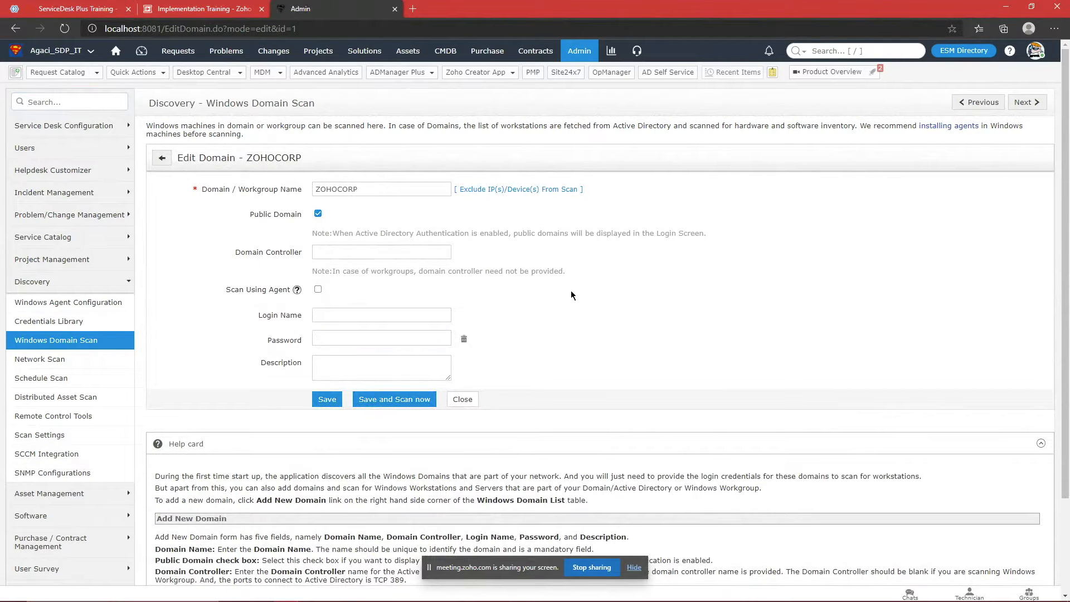
drag(377, 190, 313, 186)
click(365, 191)
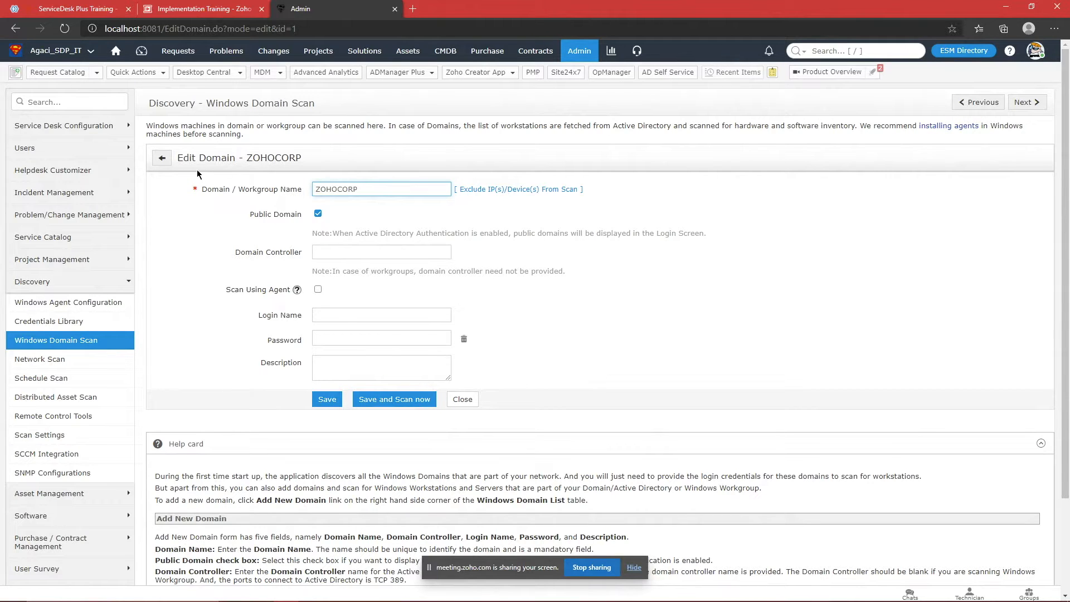
click(163, 160)
click(243, 199)
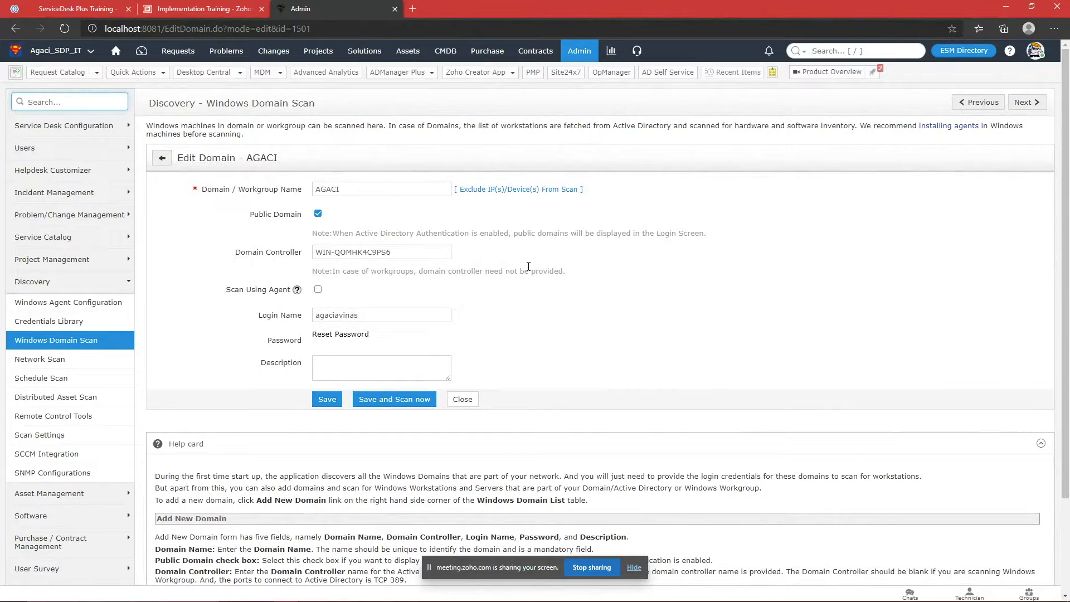
drag(381, 189, 274, 189)
click(183, 224)
click(373, 190)
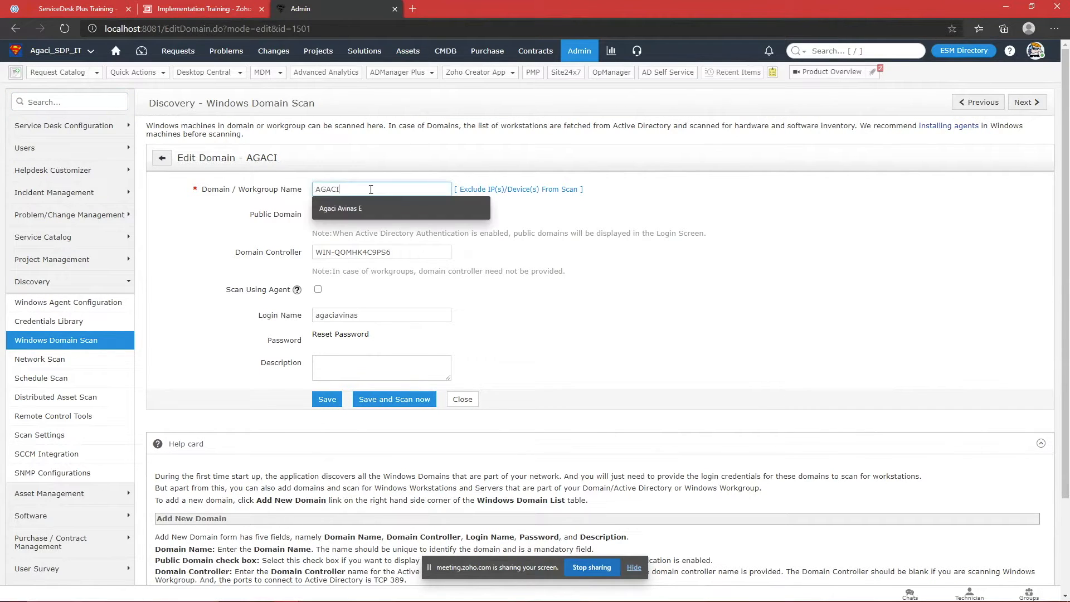
click(609, 318)
drag(396, 246, 261, 257)
click(629, 318)
click(640, 591)
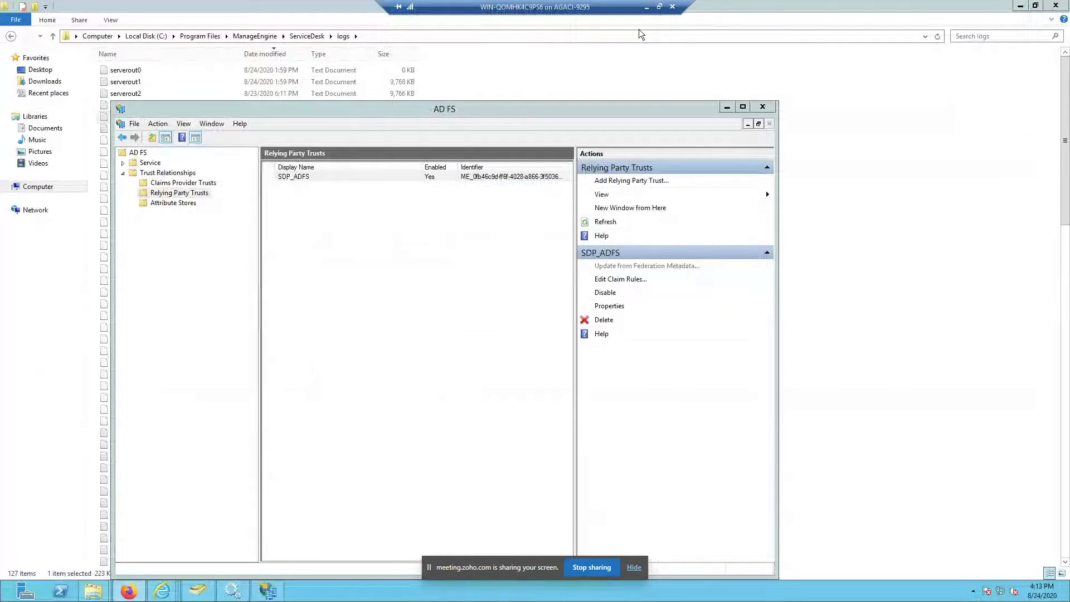
click(646, 7)
drag(406, 312, 250, 292)
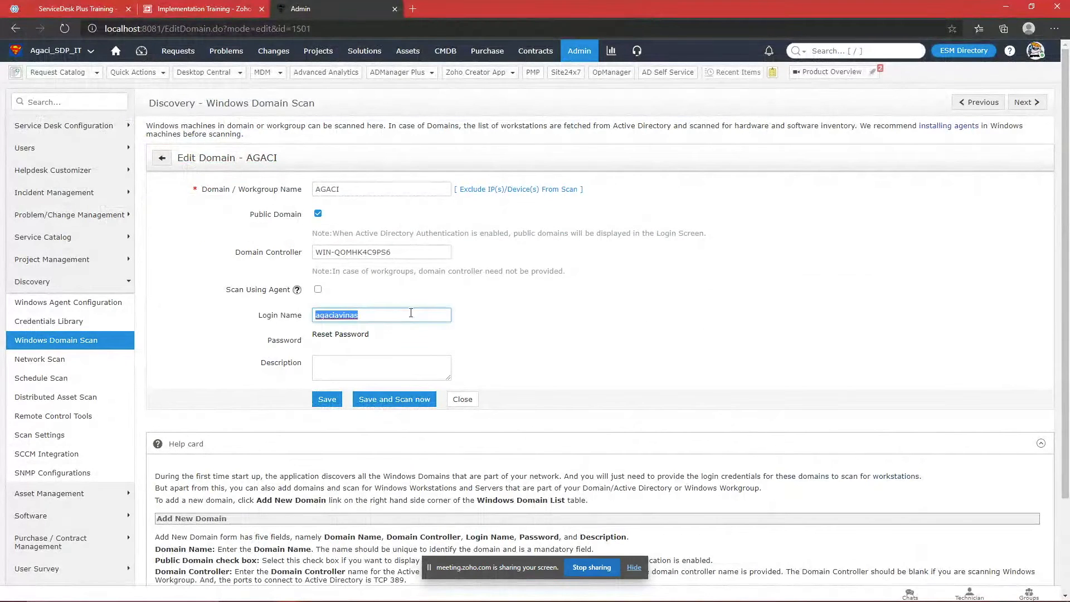
click(600, 328)
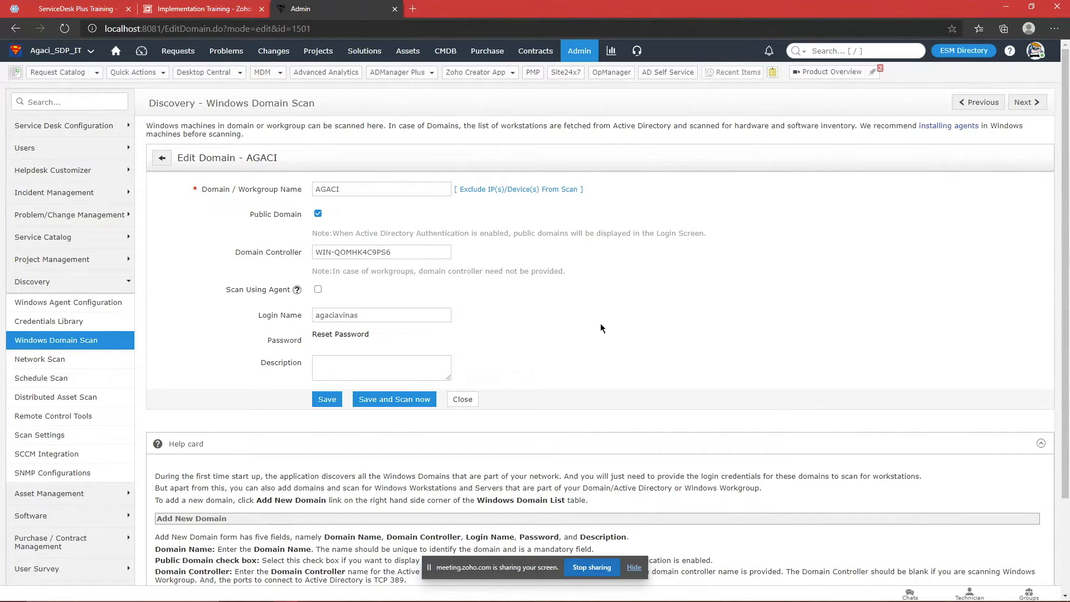
mouse_move(697, 599)
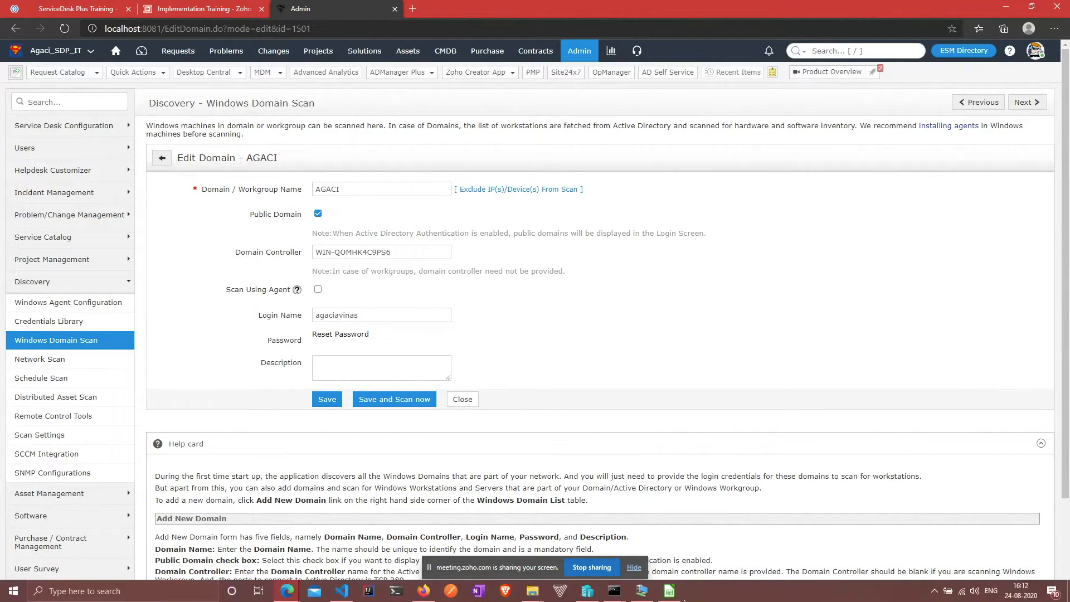
click(642, 592)
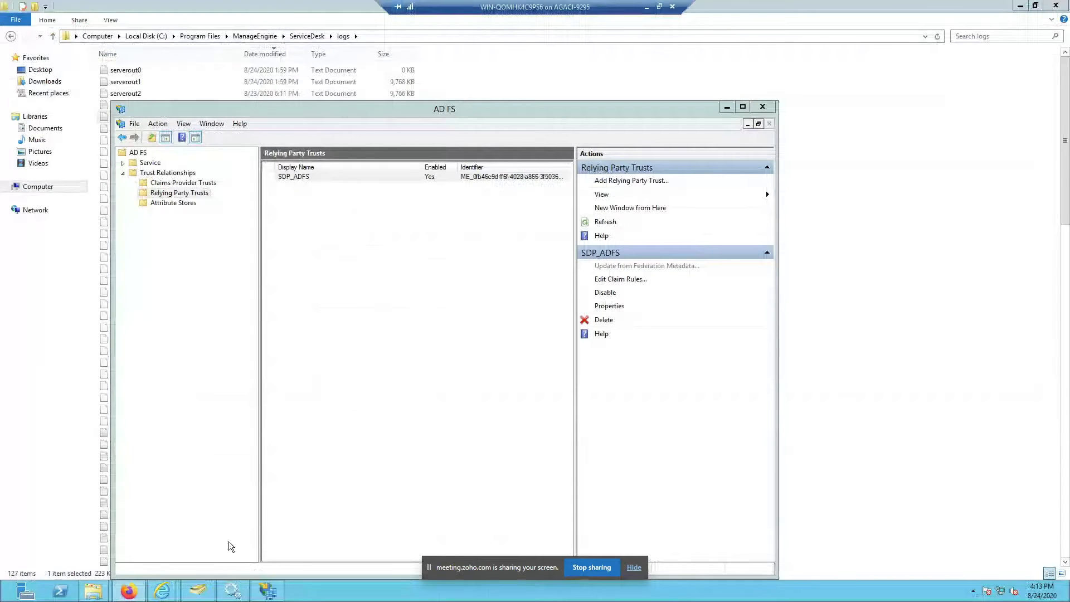
click(198, 591)
right_click(45, 160)
key(Escape)
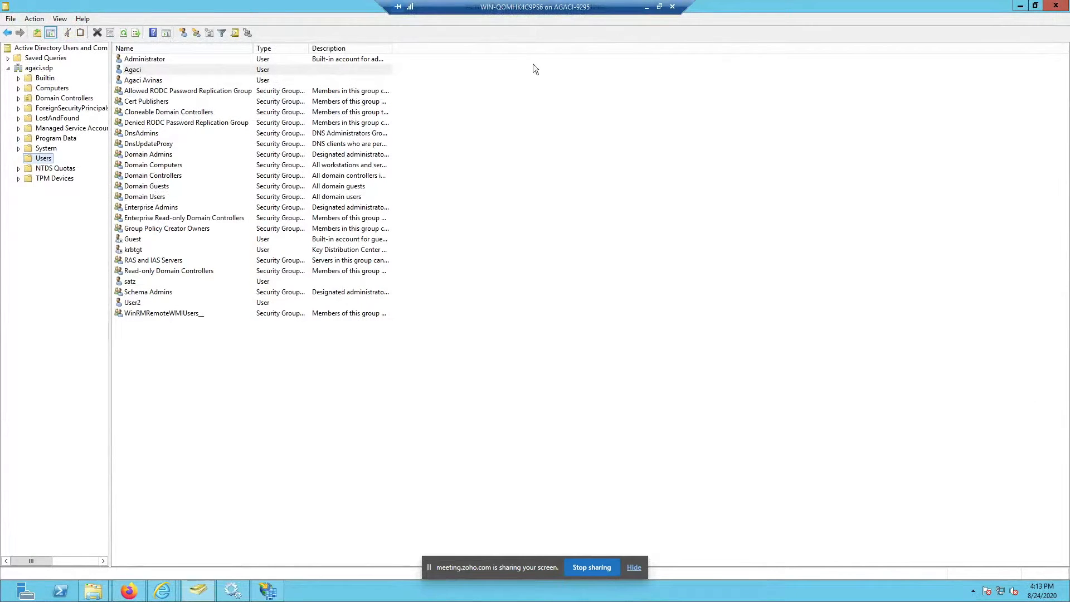
click(644, 7)
click(603, 308)
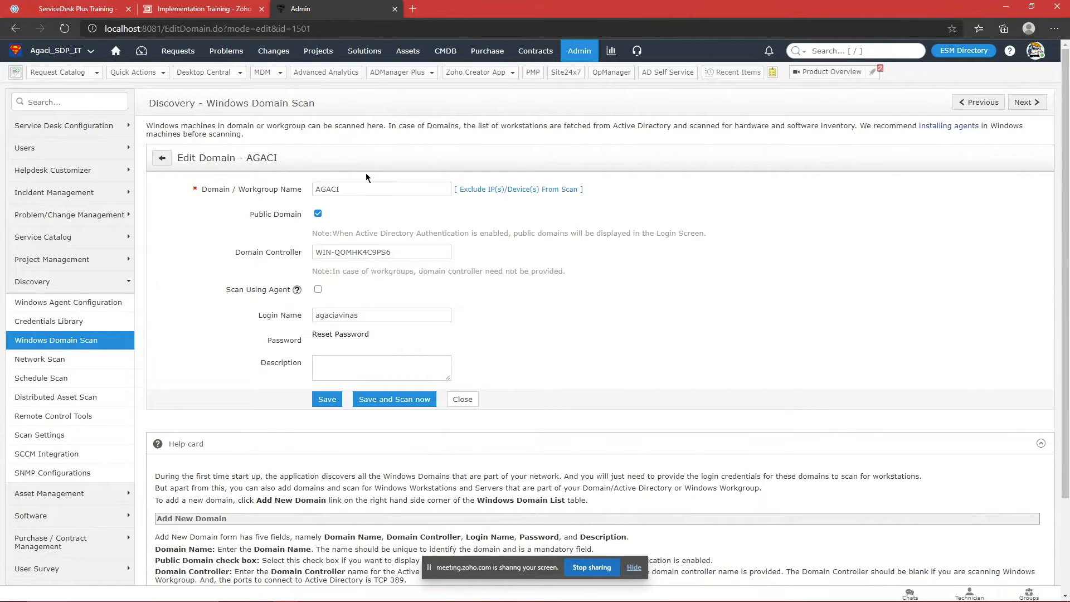
Step: Leave the domain list and open the ESM Directory Users list
click(162, 158)
click(947, 51)
scroll(204, 295, down, 3)
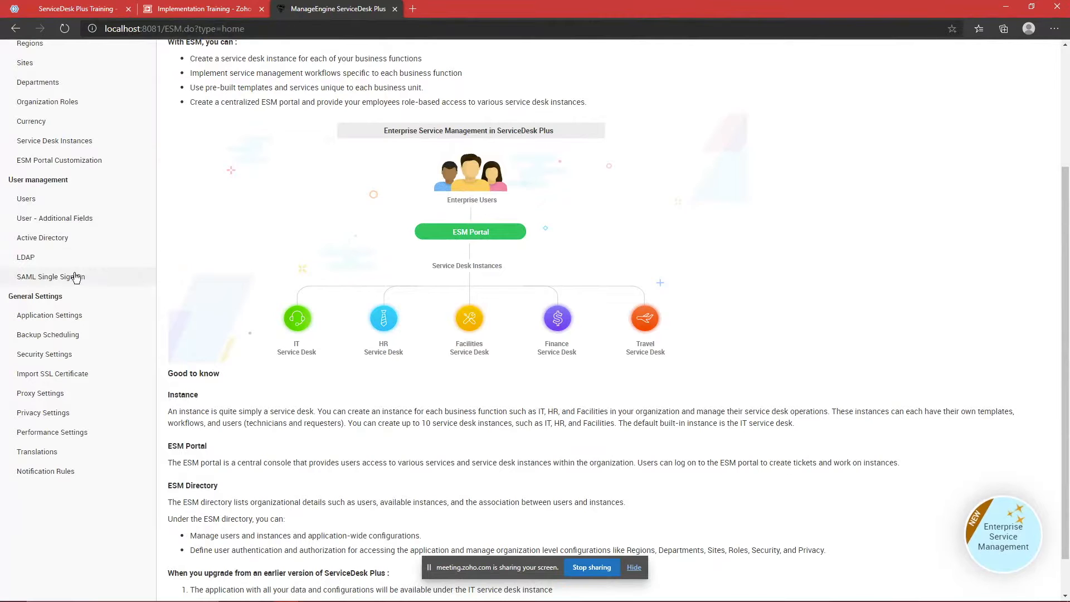
click(63, 201)
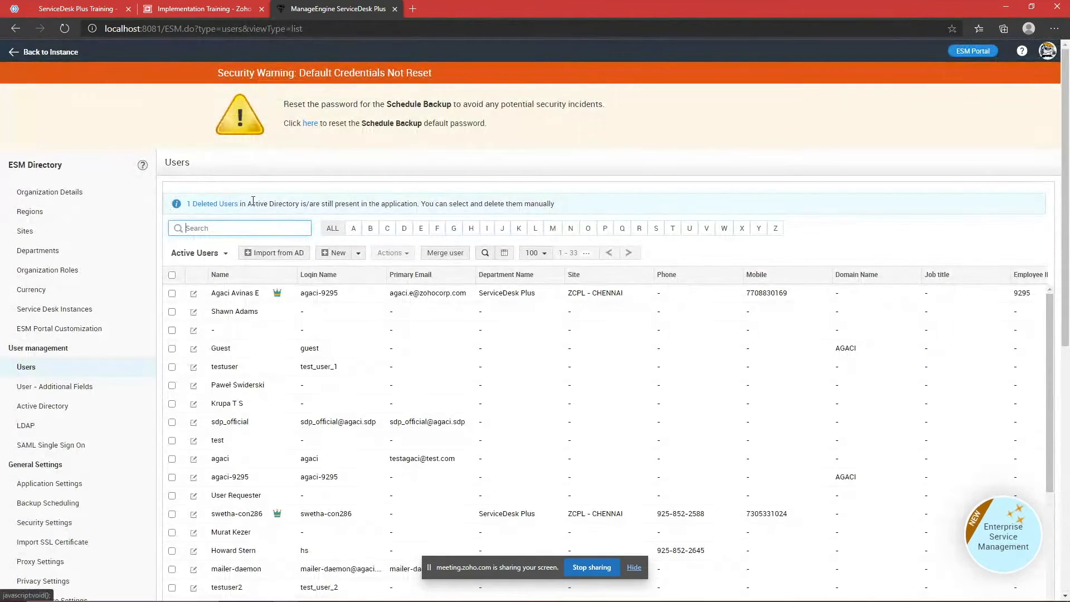
Step: Open the Import from Active Directory form and review its settings
click(253, 256)
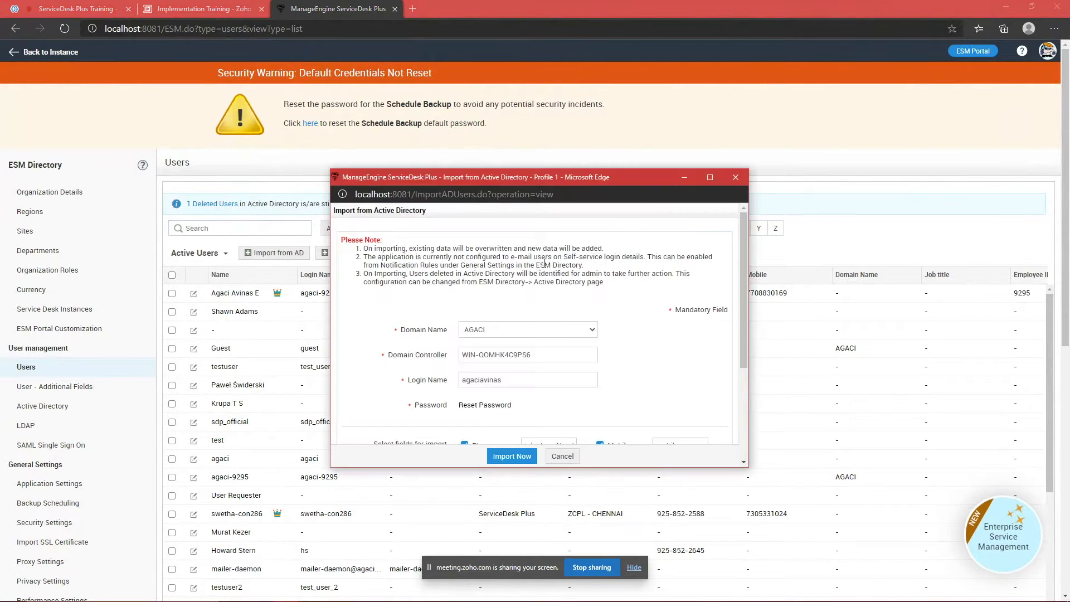
scroll(535, 310, down, 3)
scroll(536, 310, up, 3)
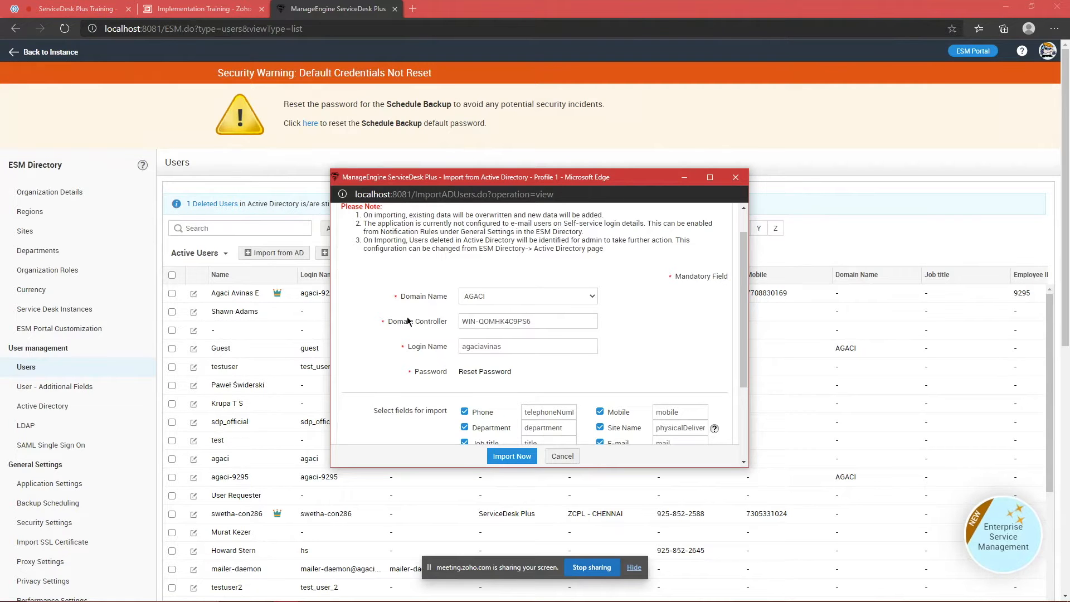
scroll(687, 380, down, 2)
scroll(686, 380, down, 1)
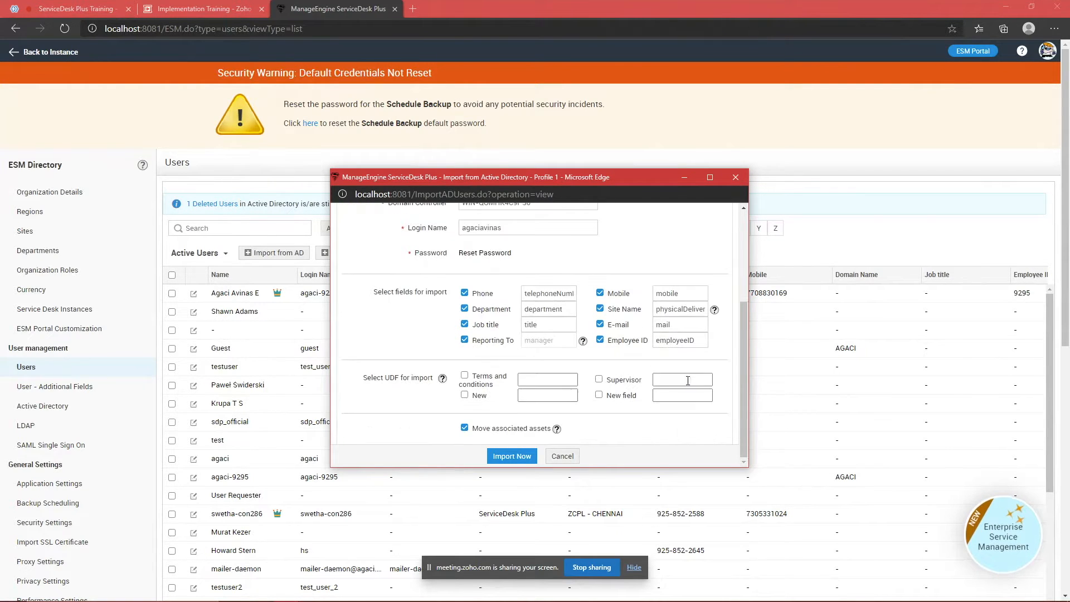
scroll(650, 271, up, 1)
scroll(650, 272, down, 1)
Step: Connect to AGACI, import from the Users OU (0 users imported), and close the results
click(532, 455)
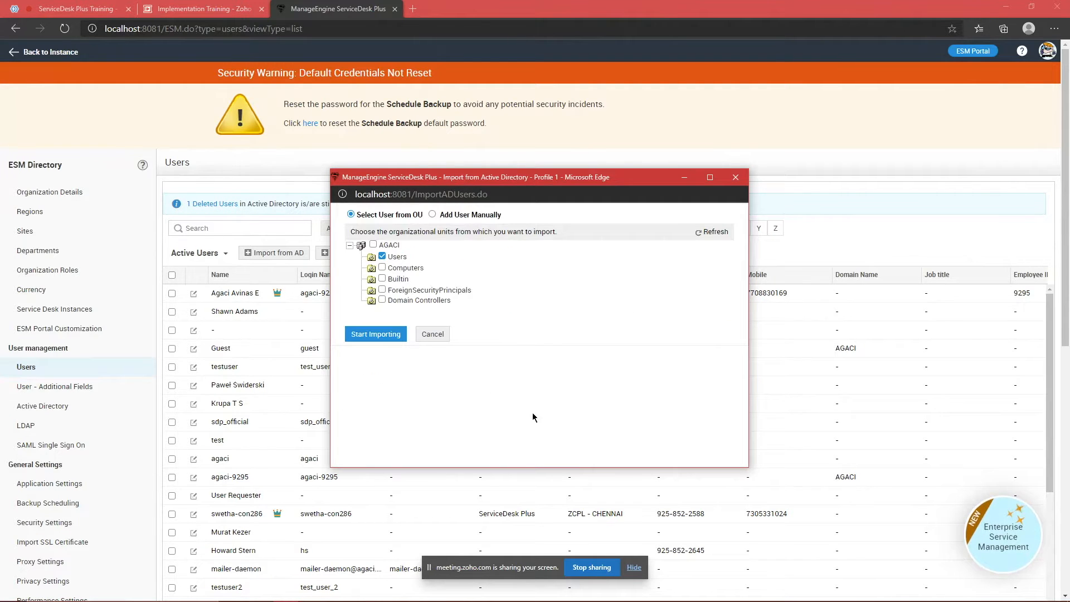
click(388, 339)
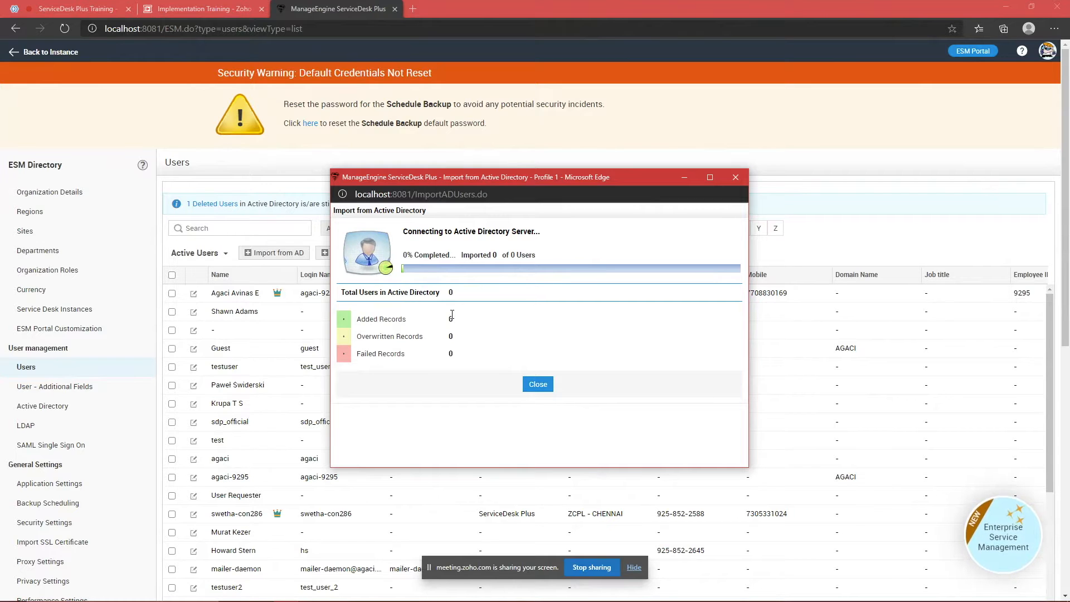
click(734, 177)
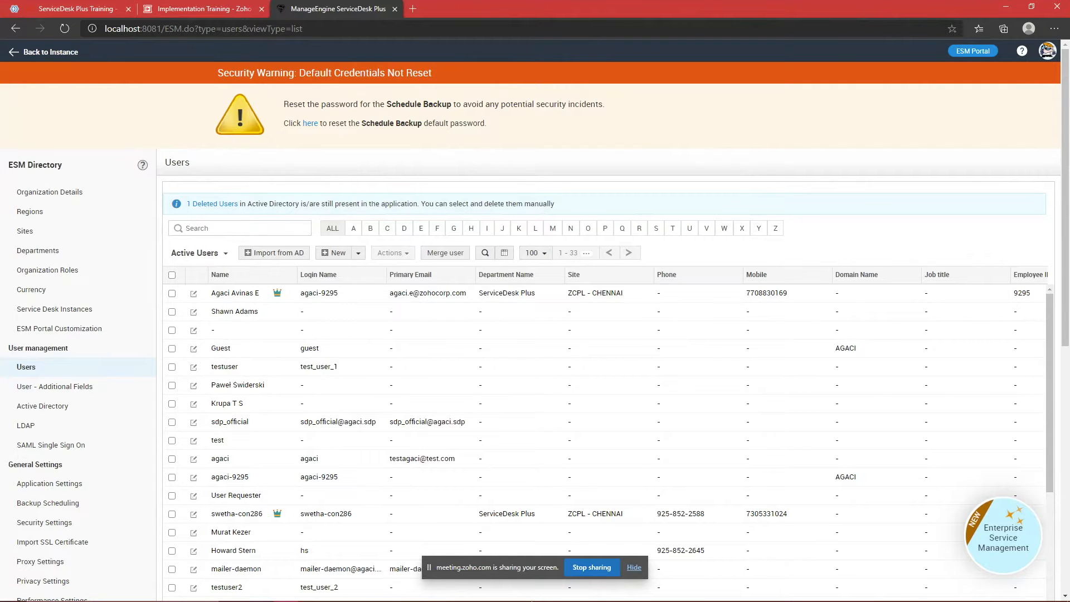
key(super)
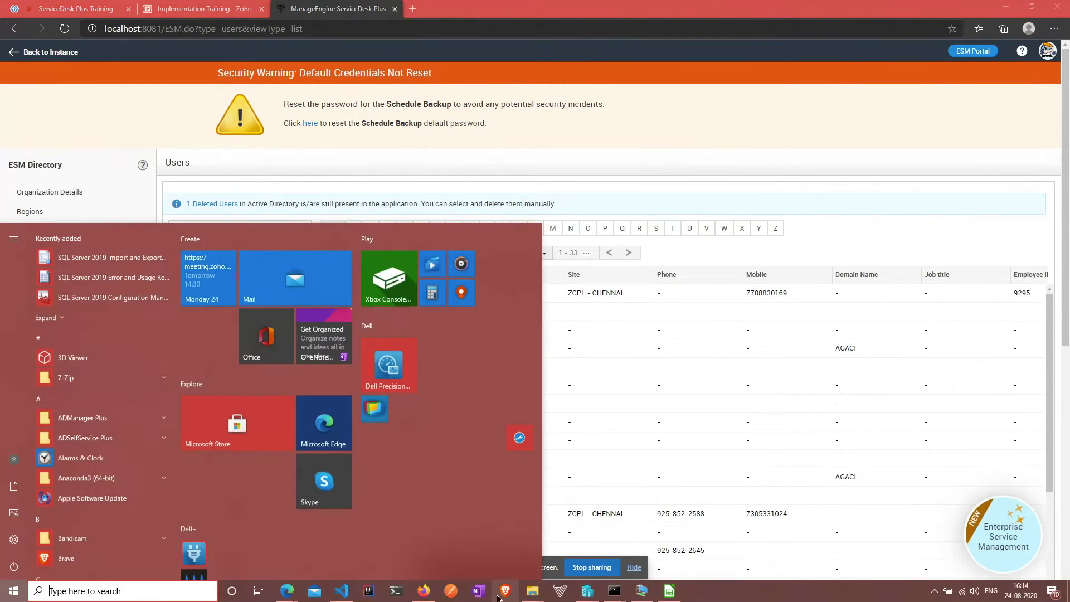
Step: On the server's ServiceDesk Plus, open Import from AD from the ESM Directory Users list
click(426, 591)
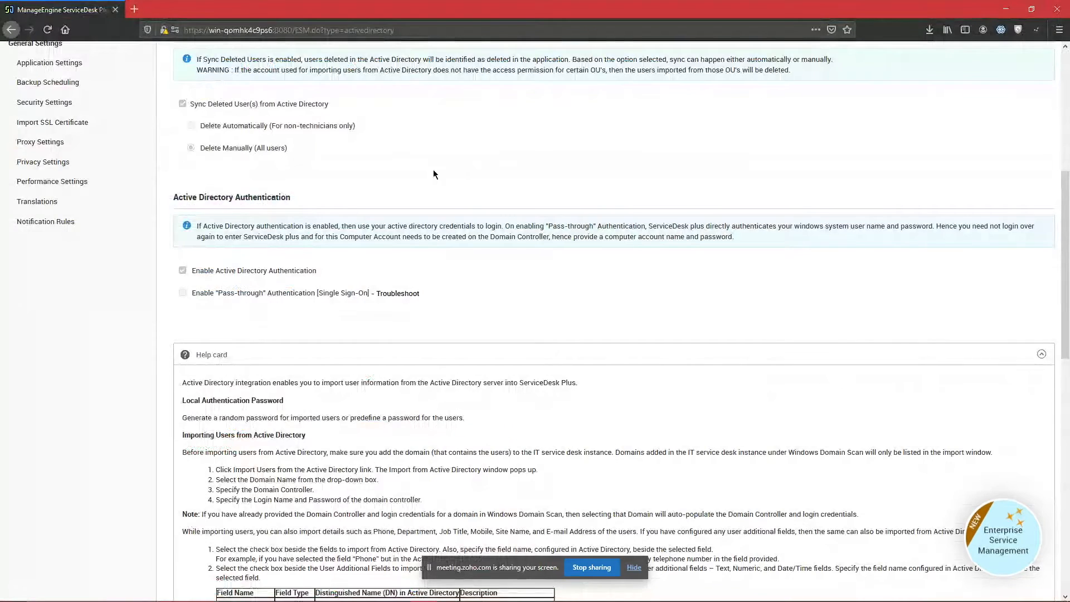
scroll(433, 169, up, 5)
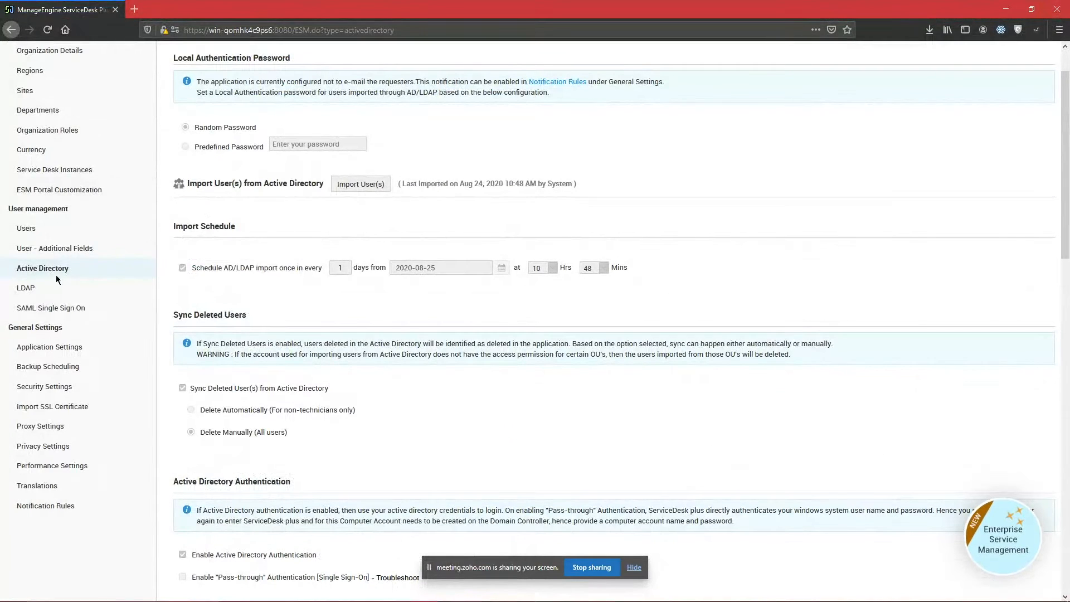
click(56, 230)
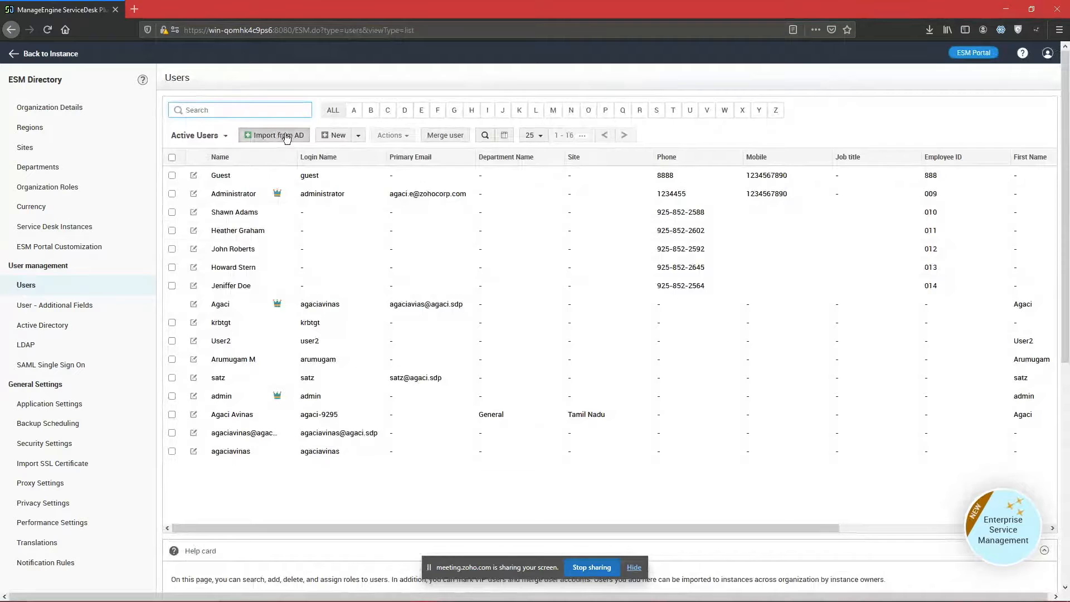
click(278, 135)
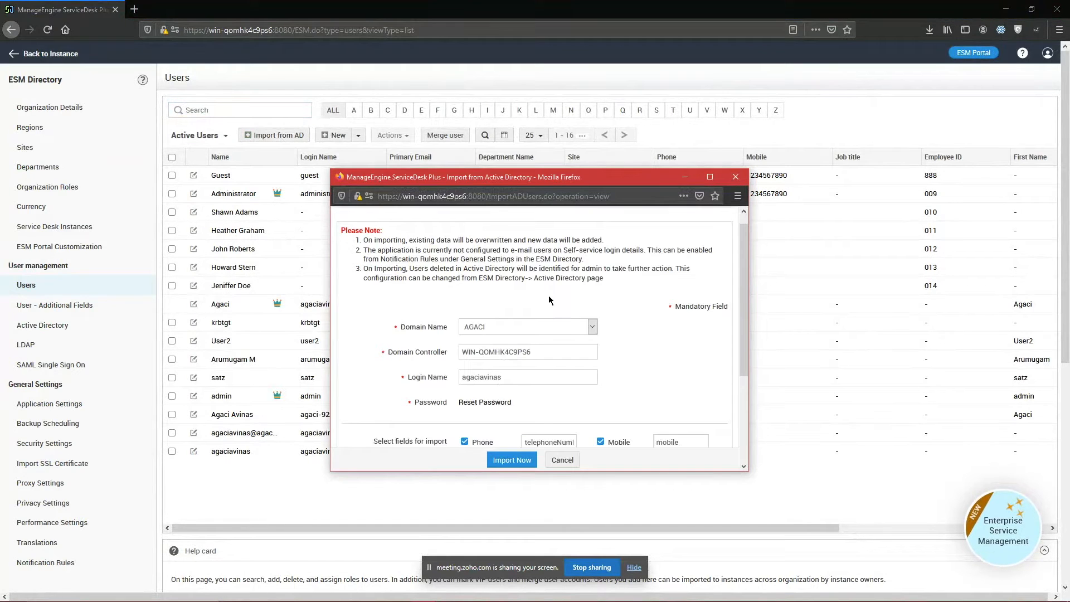
Step: Load the AGACI organizational units and start importing the Users OU
scroll(579, 329, down, 3)
click(532, 459)
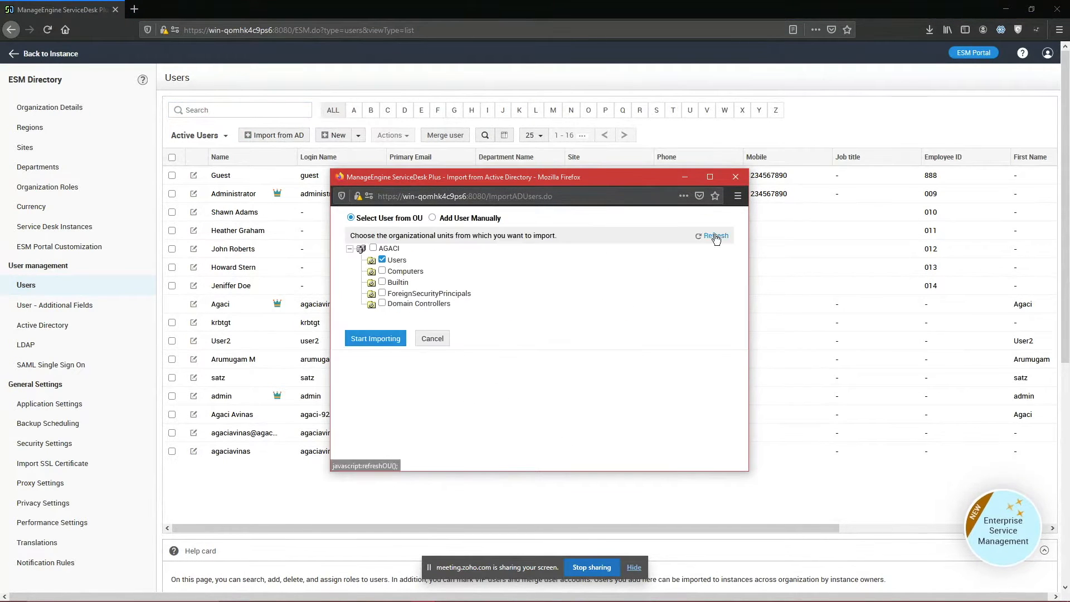
click(374, 338)
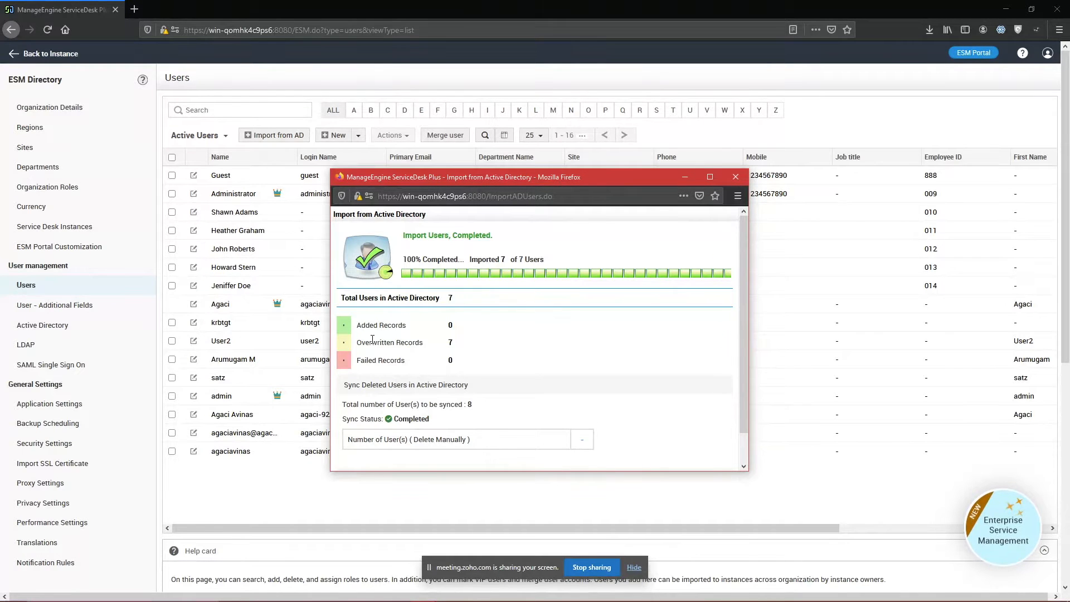
Step: Point out the summary's 7 Overwritten Records, then close the results to refresh the Users list
scroll(391, 301, down, 1)
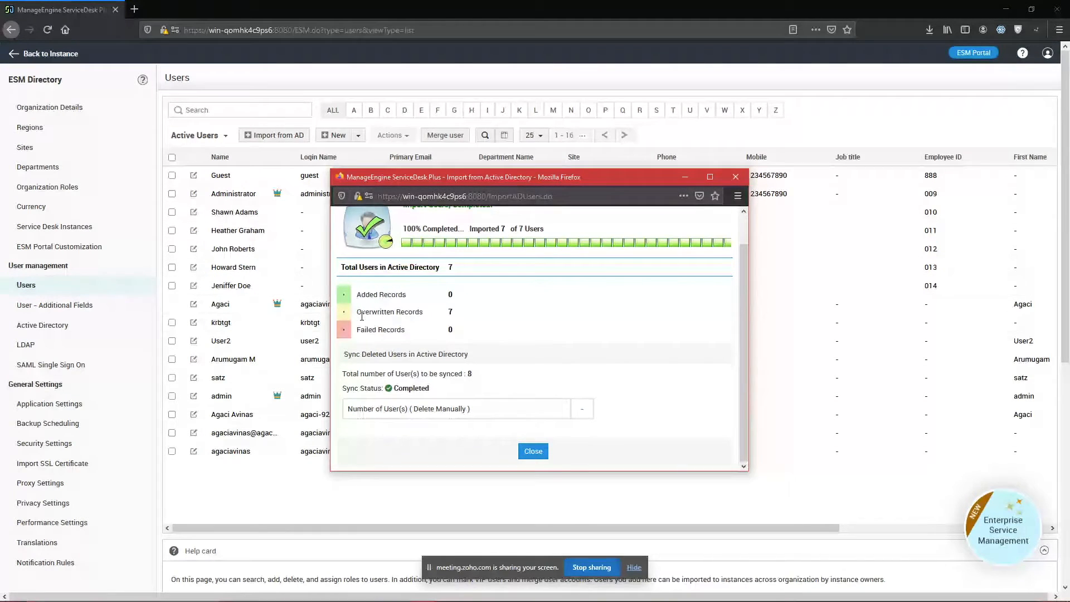
drag(356, 312, 425, 313)
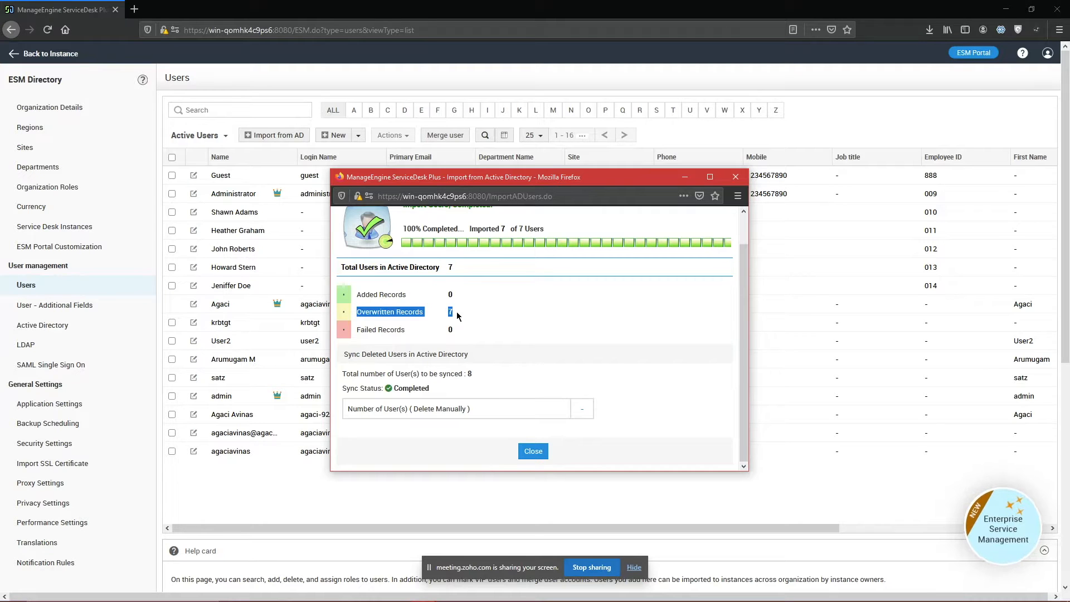
double_click(408, 311)
triple_click(406, 312)
click(446, 318)
drag(429, 312, 353, 313)
click(734, 179)
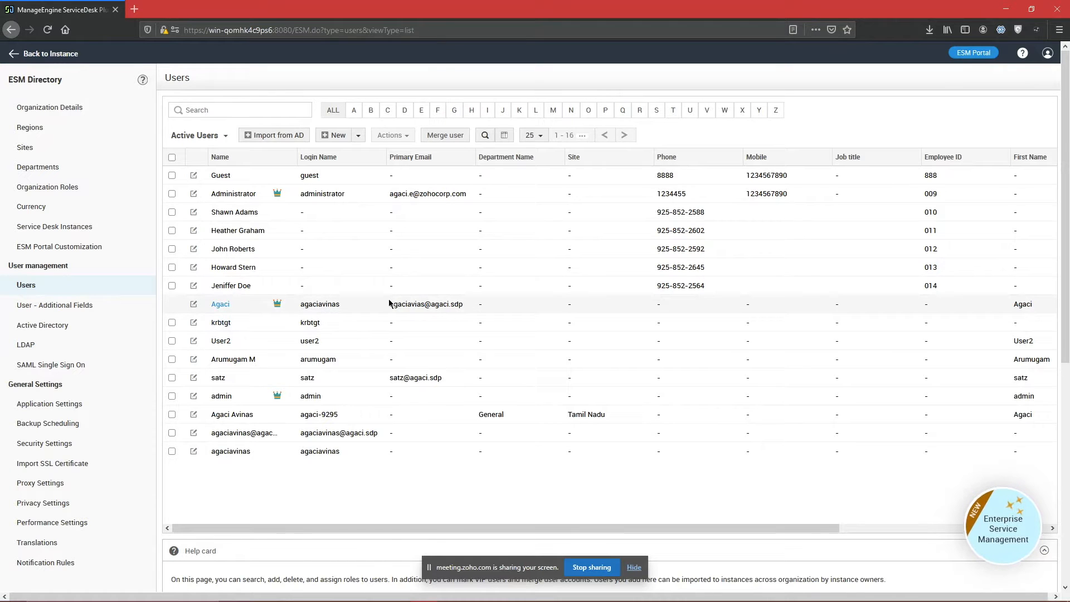
double_click(311, 177)
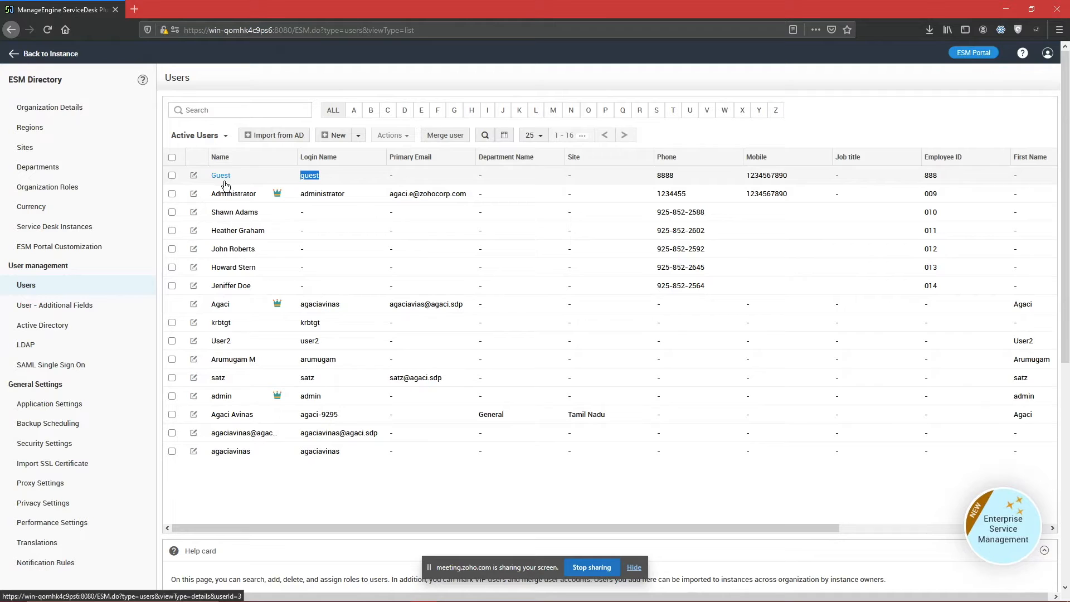
click(221, 304)
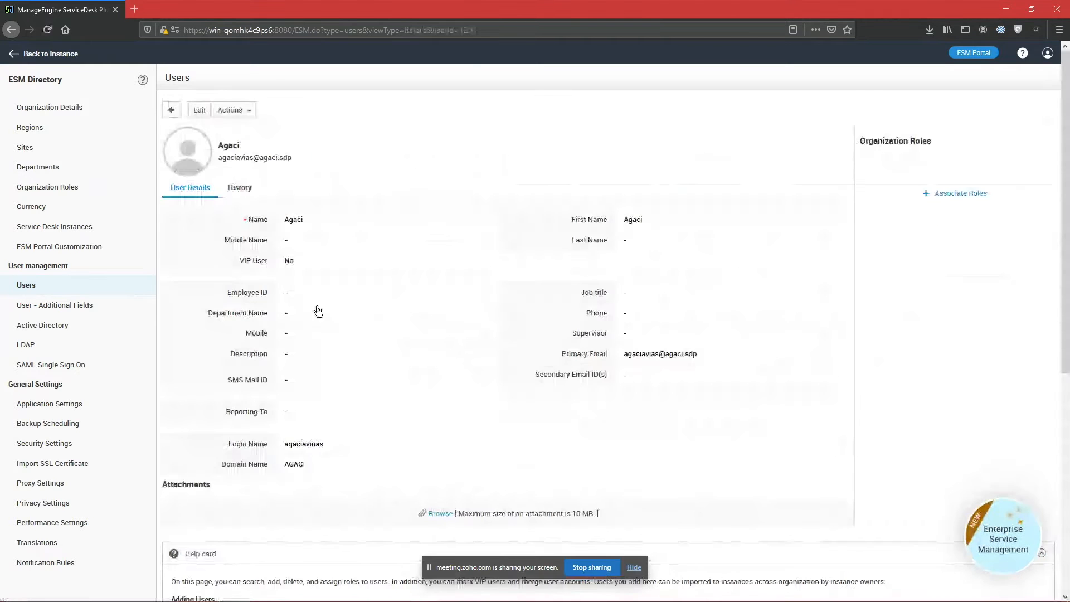
scroll(332, 310, down, 4)
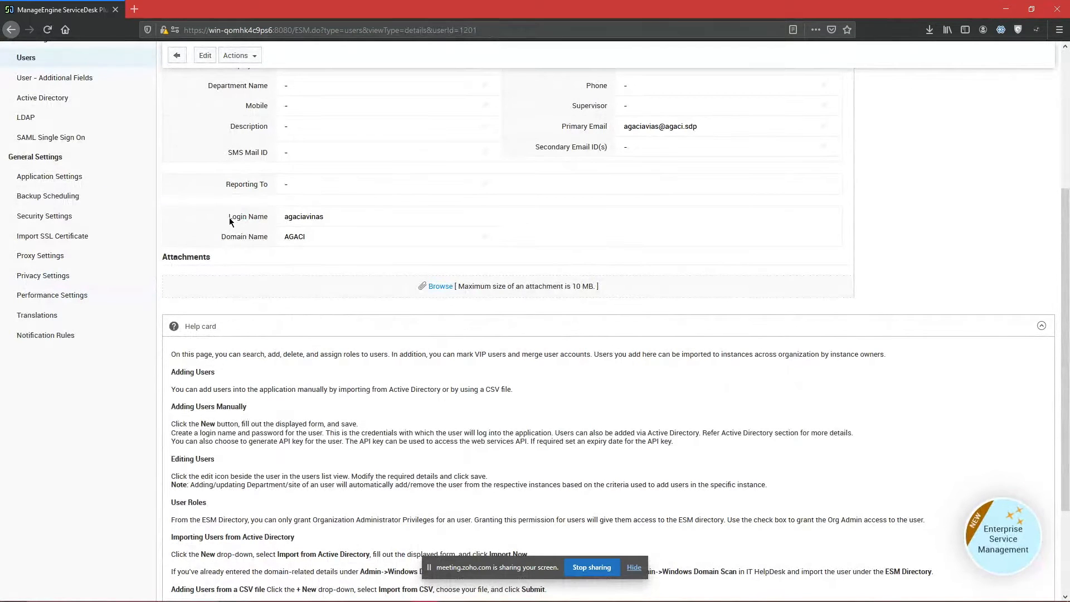
drag(227, 218, 327, 219)
drag(244, 237, 309, 238)
click(299, 265)
scroll(296, 269, up, 3)
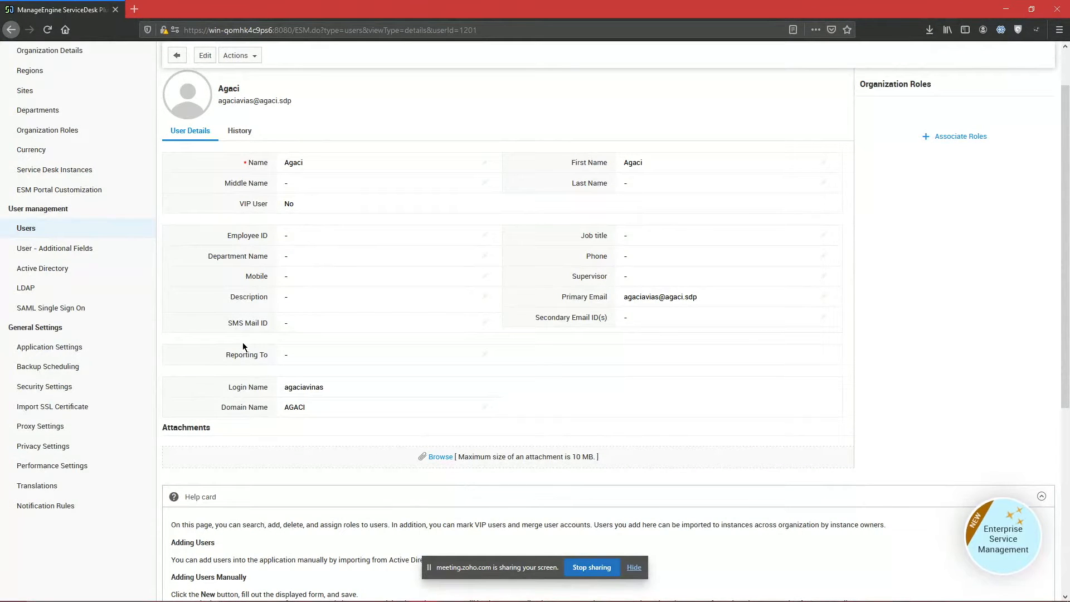
scroll(243, 346, up, 1)
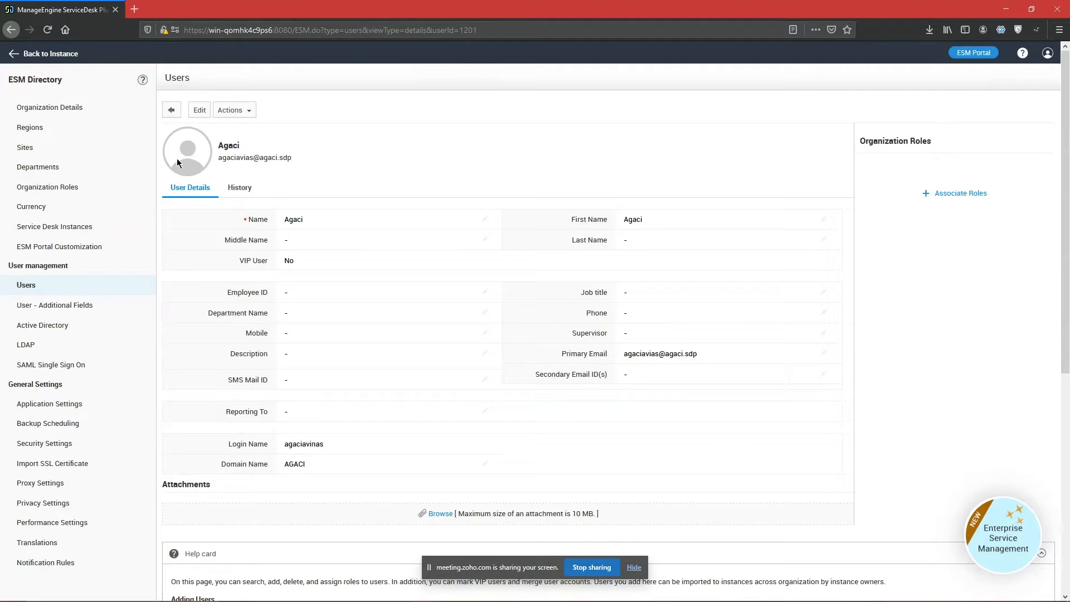
click(171, 110)
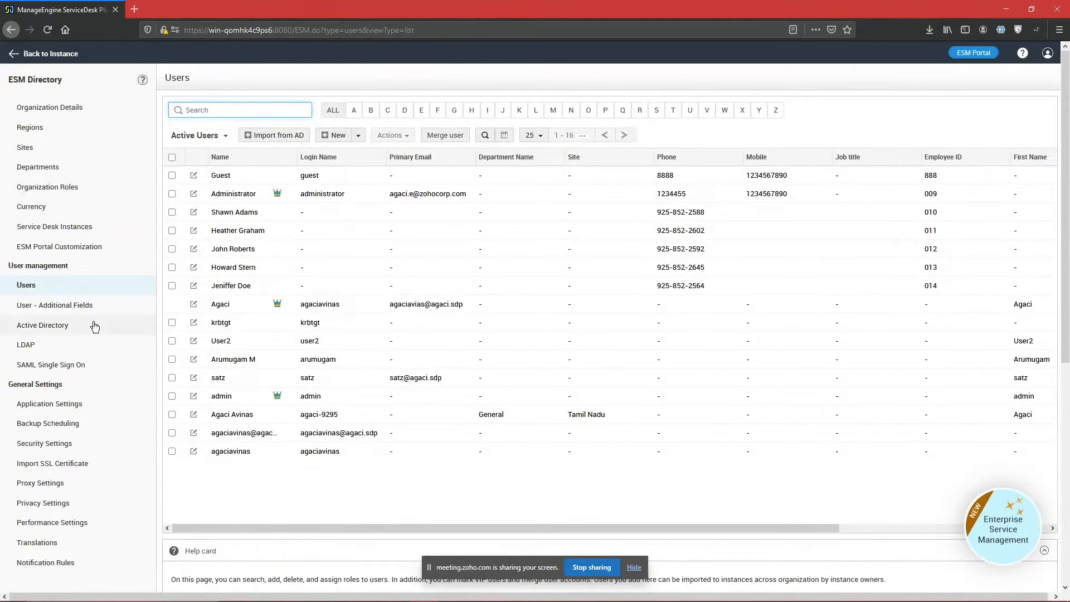
click(338, 136)
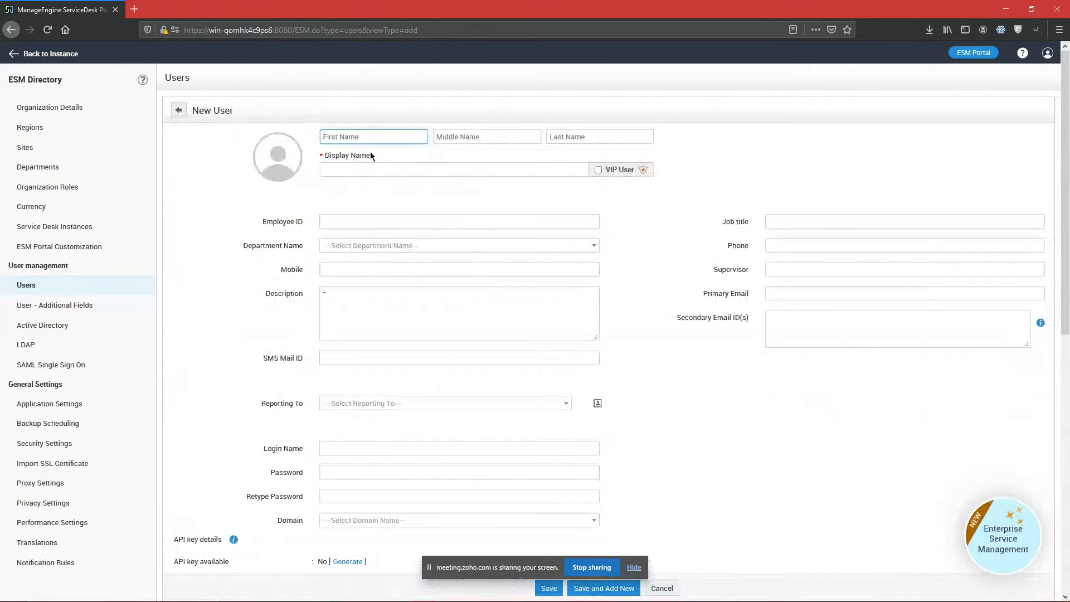
key(Tab)
key(Tab)
scroll(396, 234, down, 2)
click(382, 334)
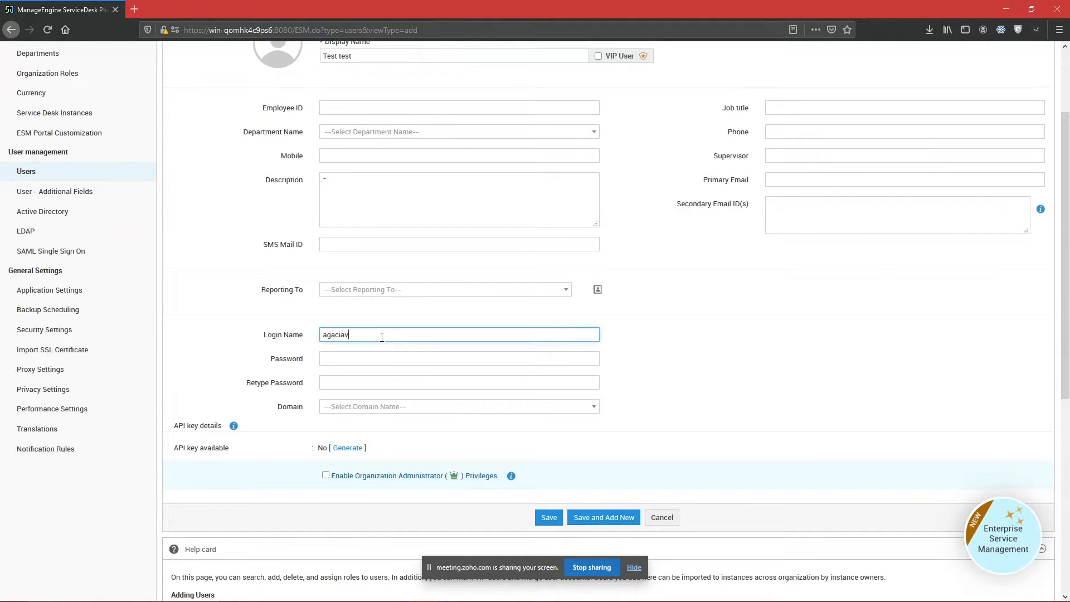
click(369, 354)
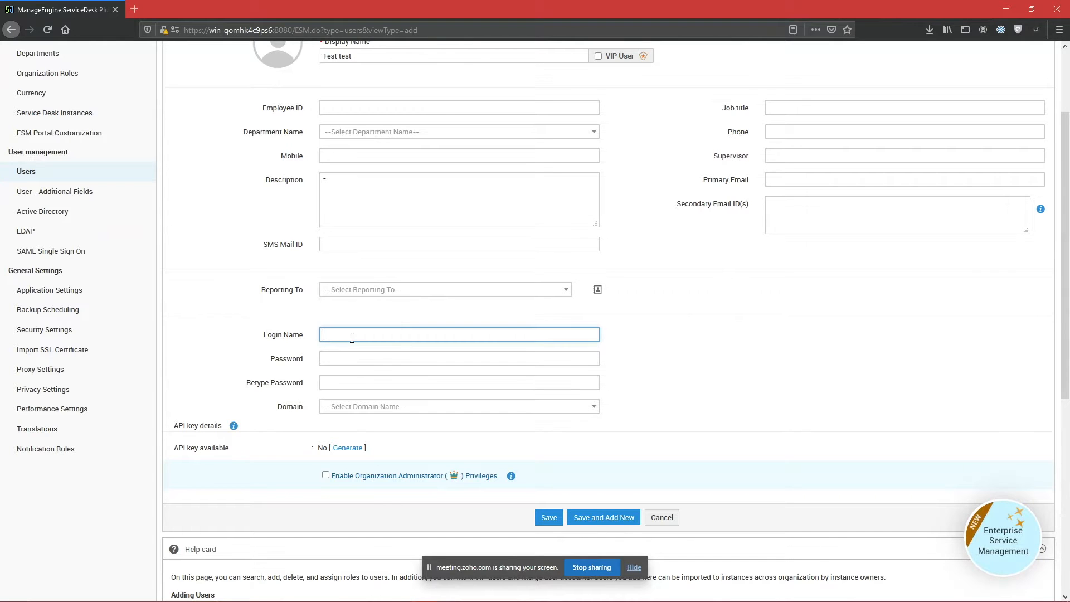
scroll(251, 351, up, 3)
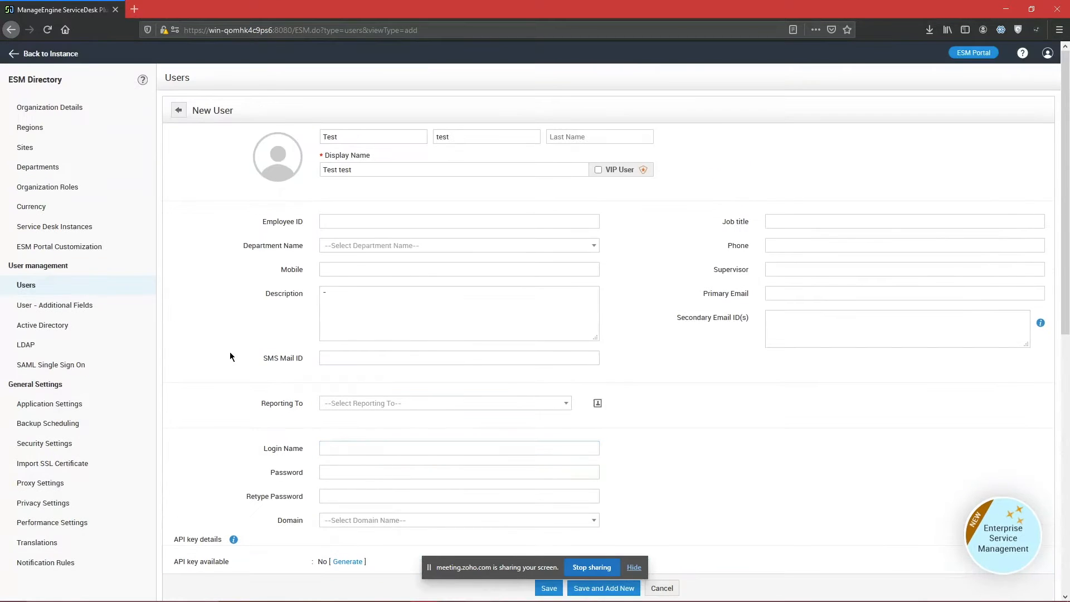
click(174, 120)
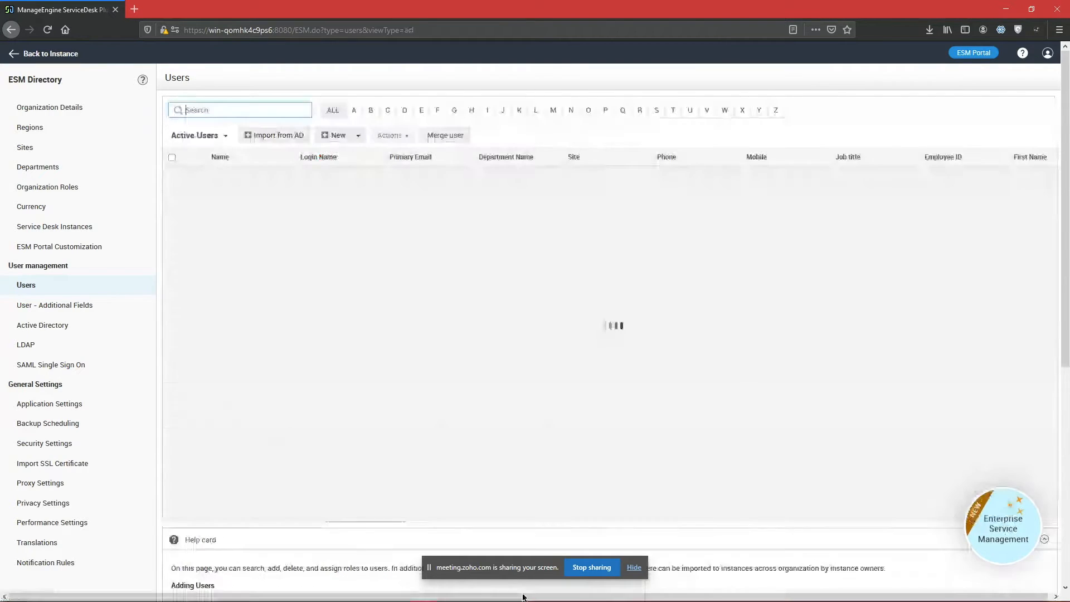
click(668, 591)
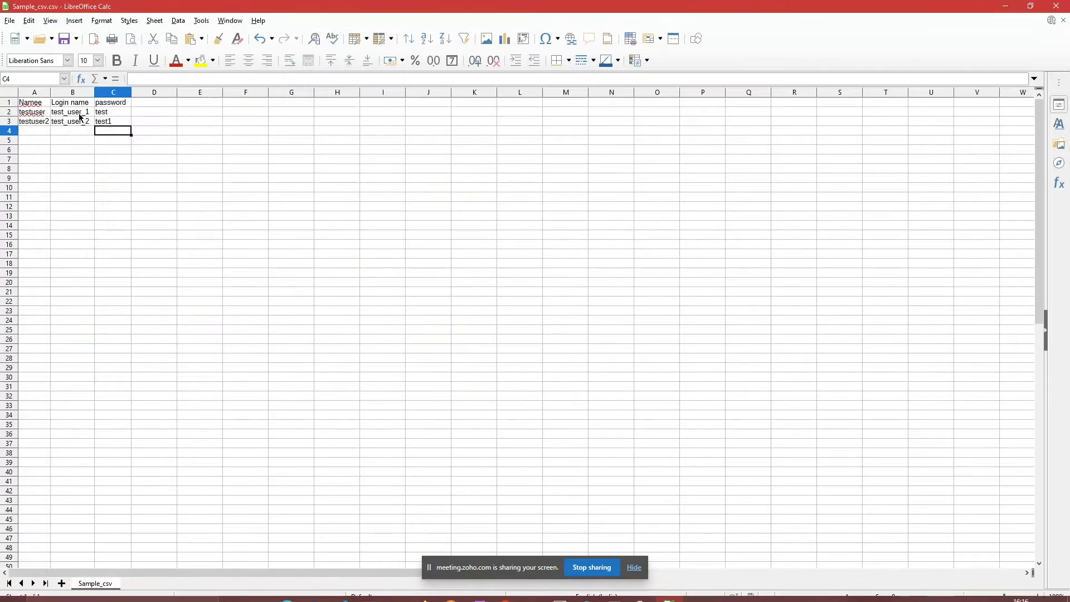
drag(75, 113, 78, 130)
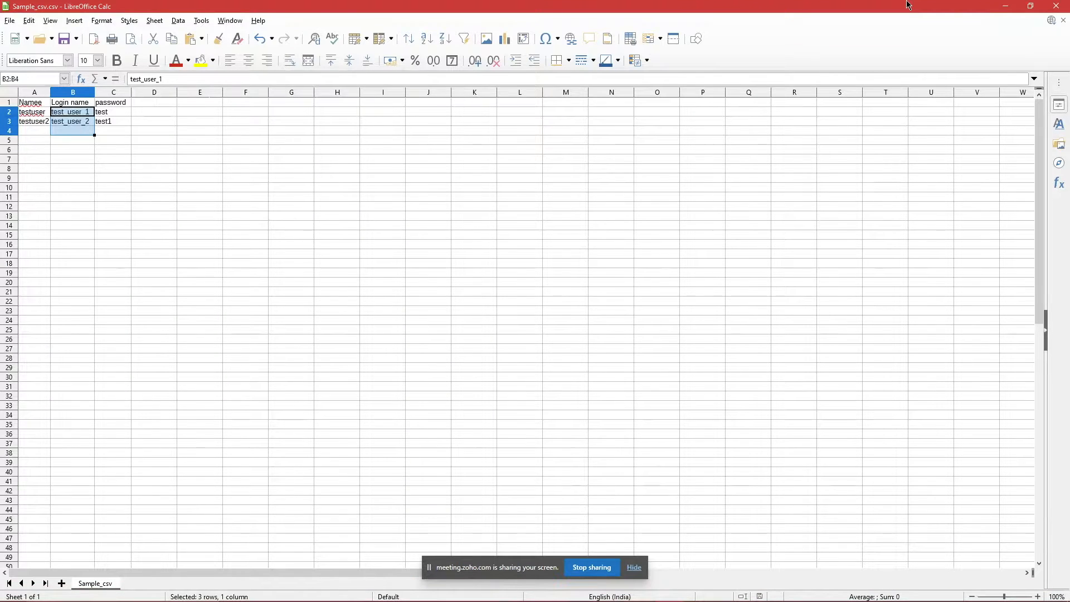
click(1005, 6)
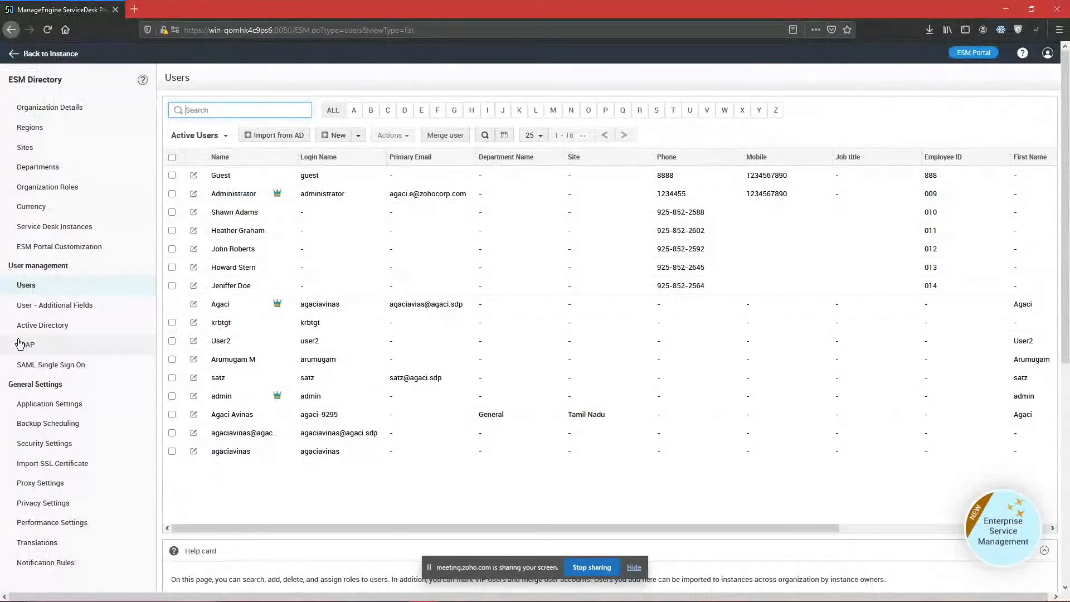
Step: Open Application Settings and highlight 'Override user information based on email ID'
click(86, 406)
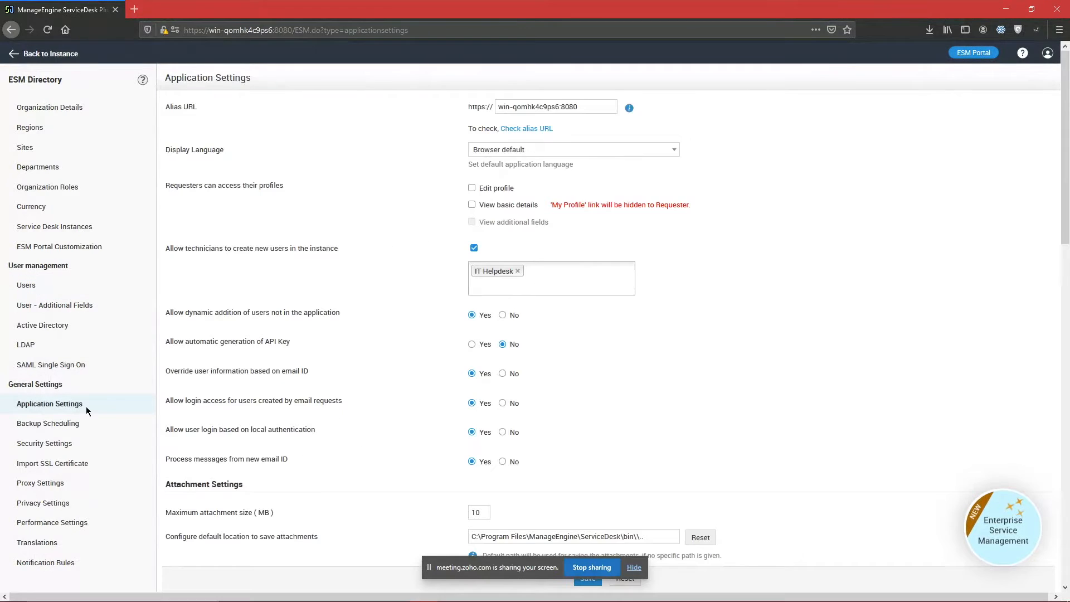
scroll(560, 255, down, 2)
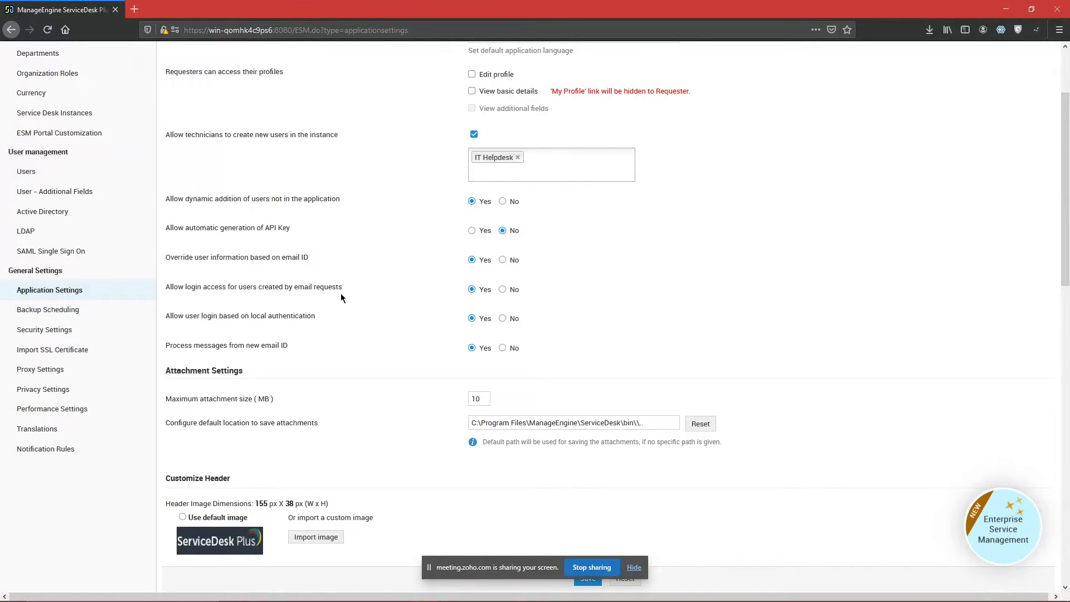
drag(166, 257, 530, 256)
key(alt+Tab)
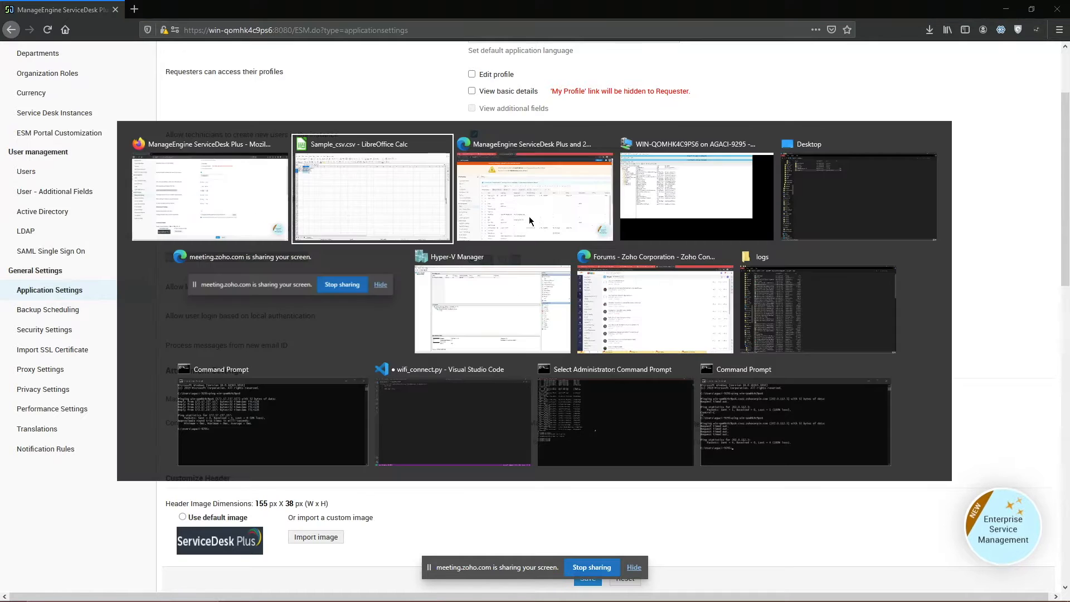
click(523, 220)
click(75, 8)
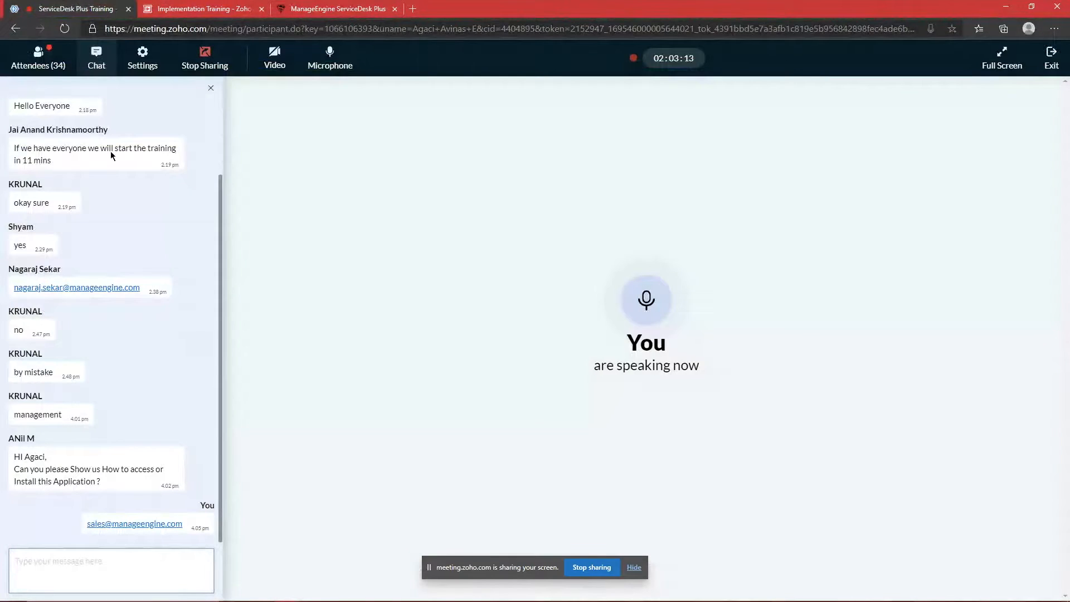
click(38, 58)
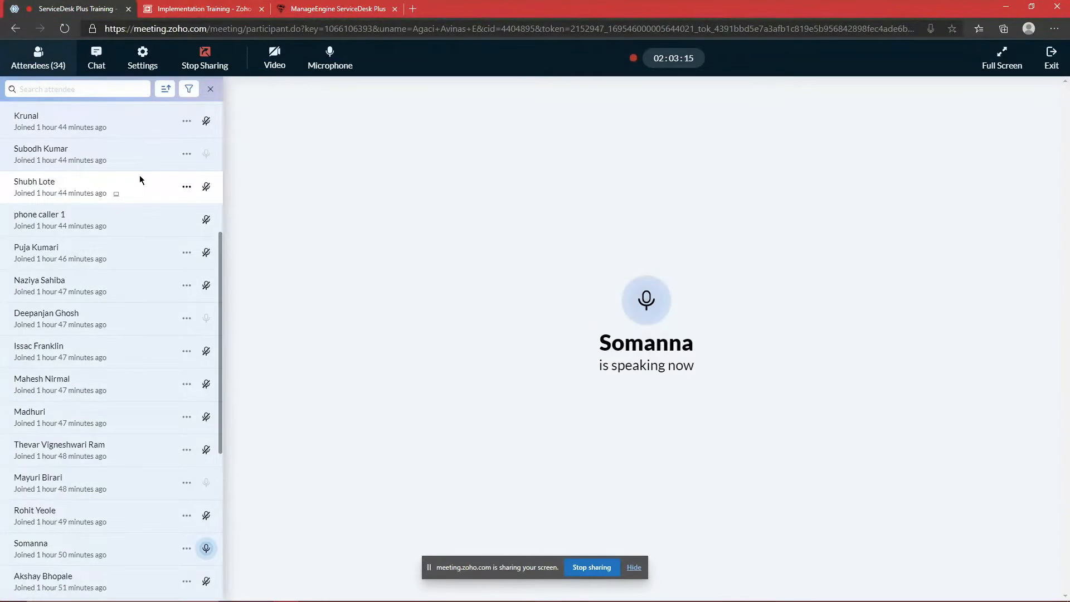
scroll(140, 174, up, 5)
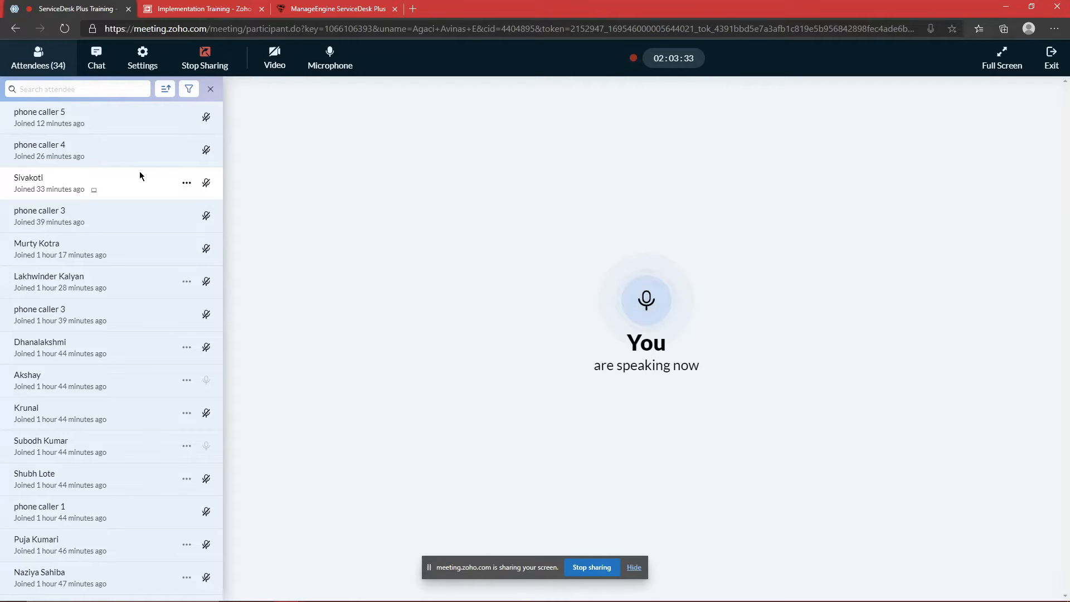
key(alt+Tab)
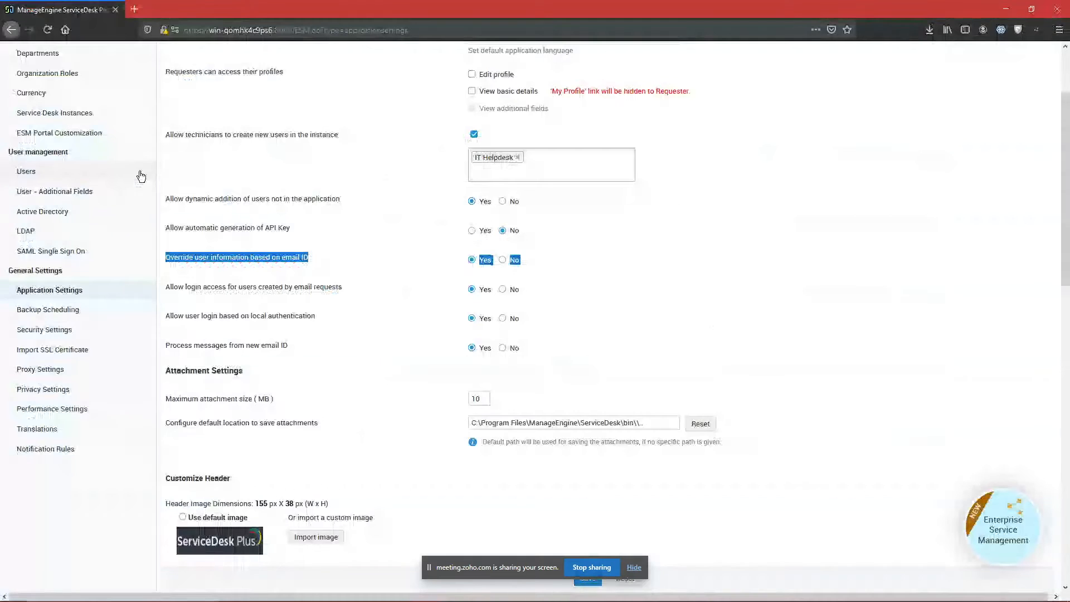
Step: Highlight the override-by-email label, scroll to the top, then show Zoho Meeting's attendee list
triple_click(233, 257)
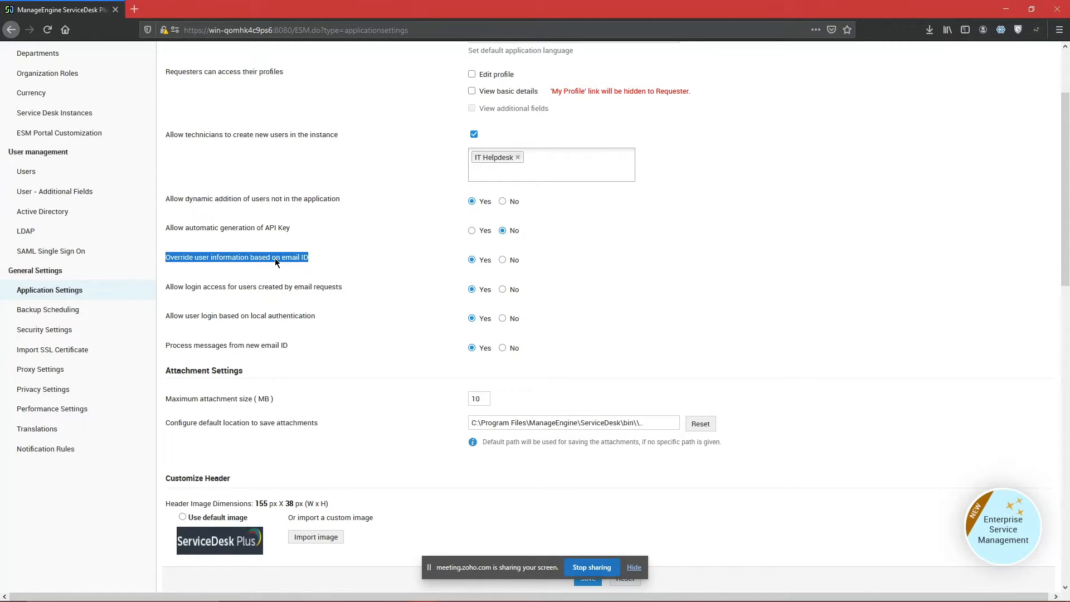
scroll(825, 228, up, 2)
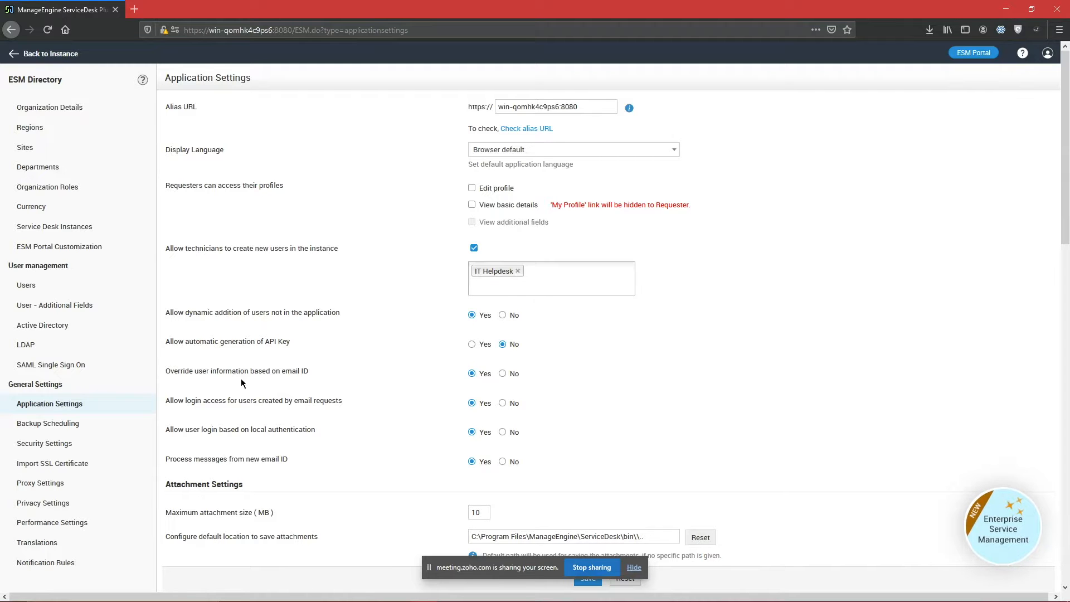
key(alt+Tab)
scroll(129, 354, down, 10)
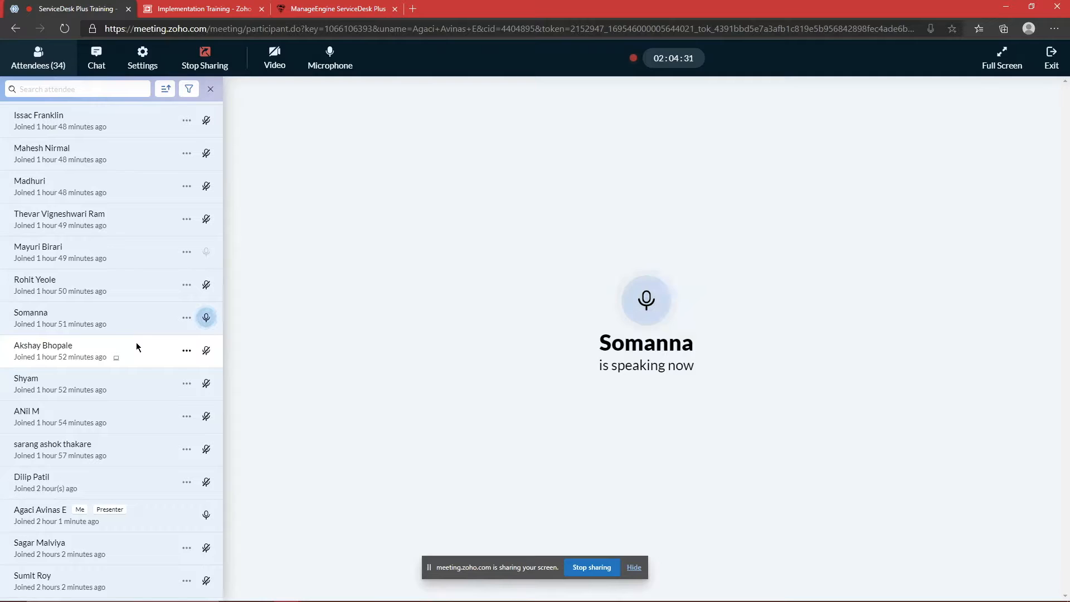
Step: Switch back from Zoho Meeting to the ServiceDesk Plus settings page
key(alt+Tab)
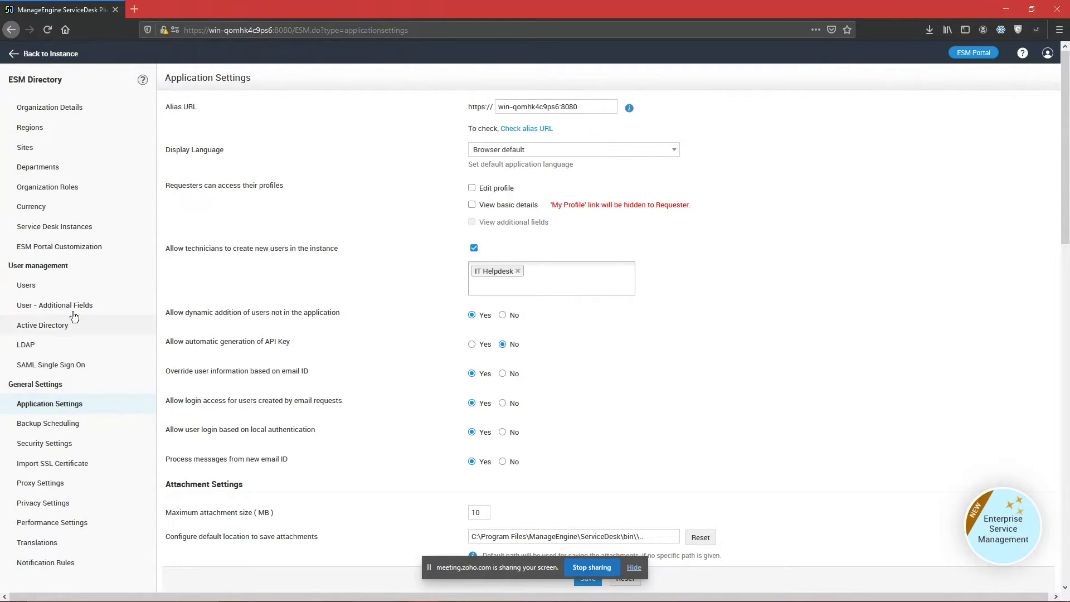
Step: View the User - Additional Fields page, return to Users, then switch to Zoho Meeting
click(50, 306)
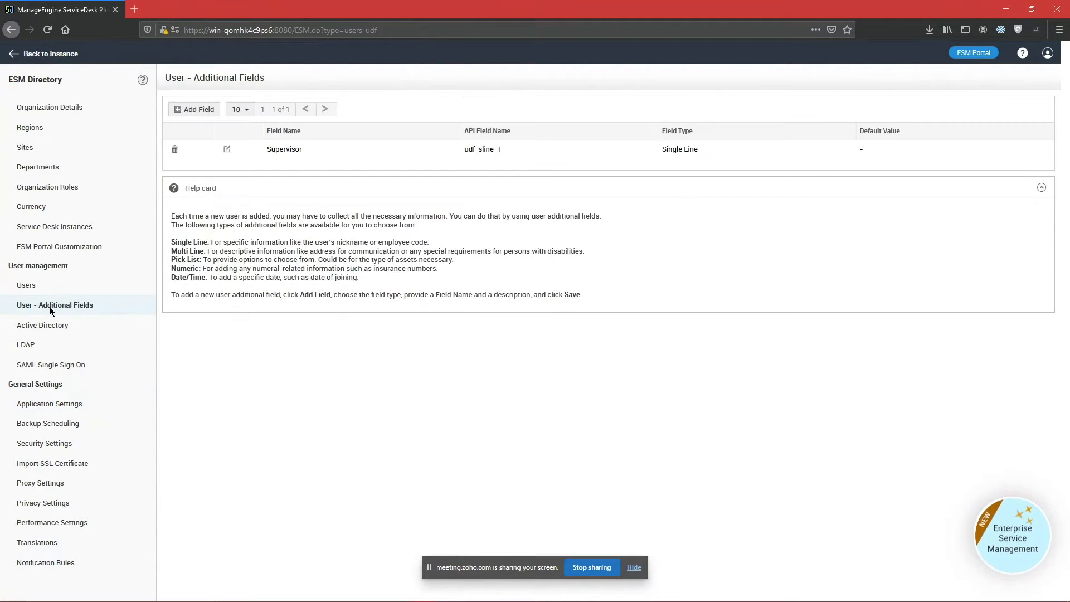
click(87, 290)
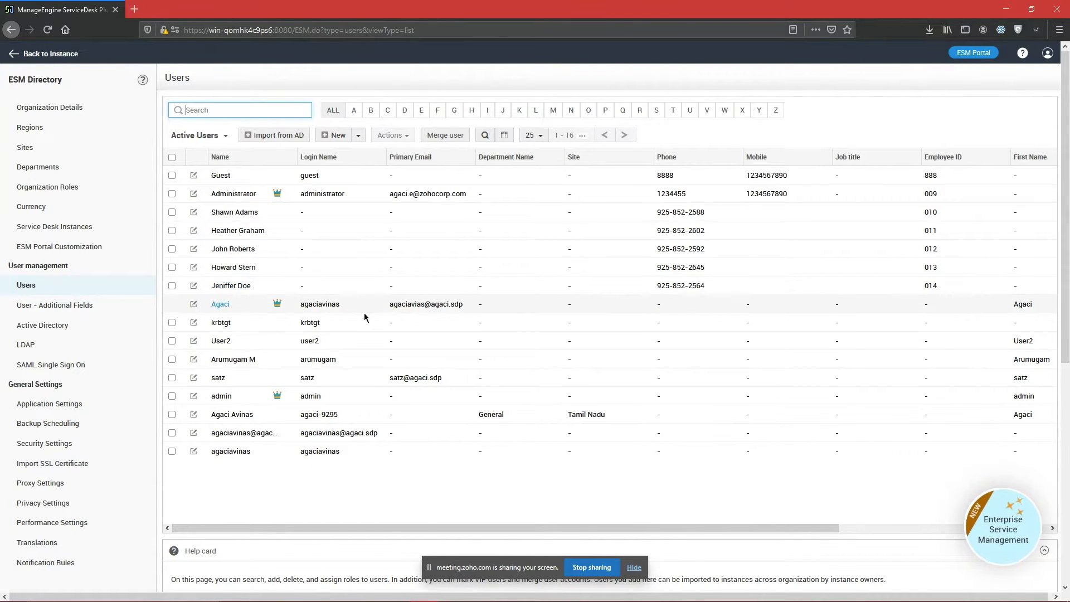
key(alt+Tab)
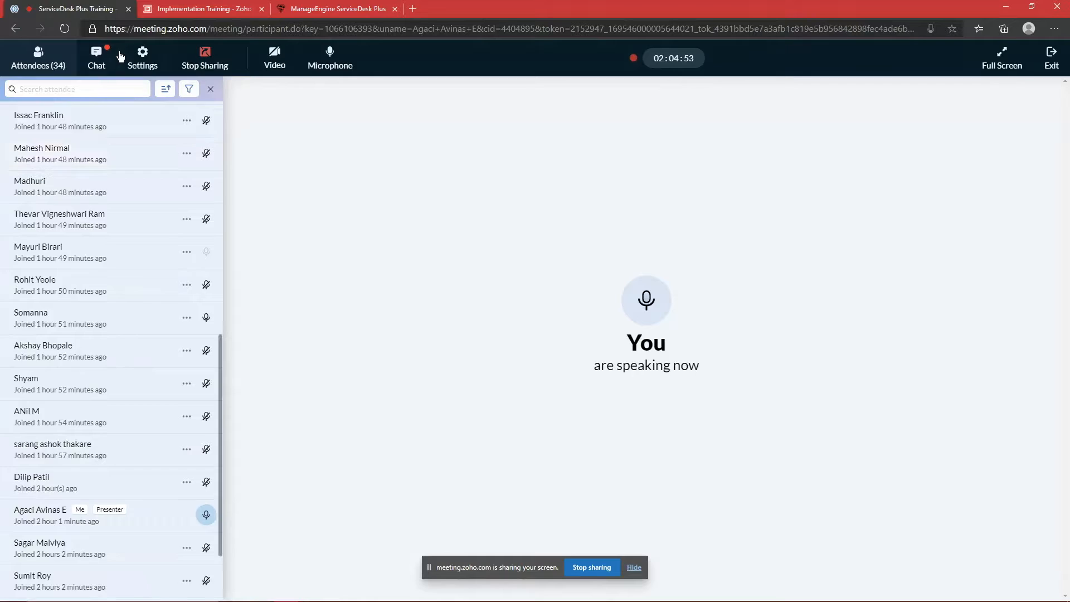
Step: Show the Zoho Meeting chat with attendee questions, then return to the ServiceDesk Plus Users list
click(134, 57)
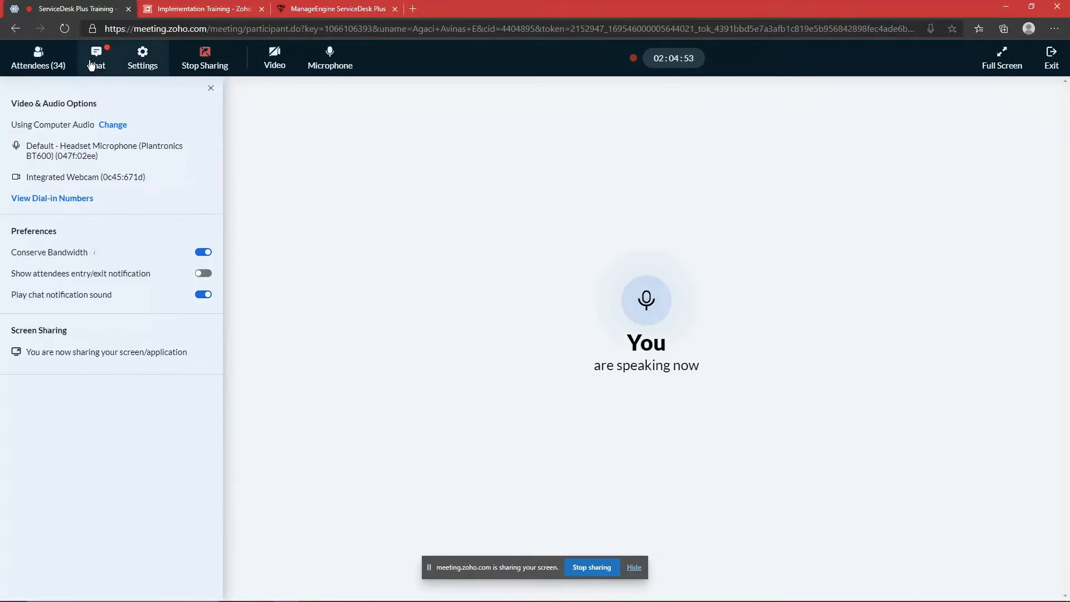
click(97, 57)
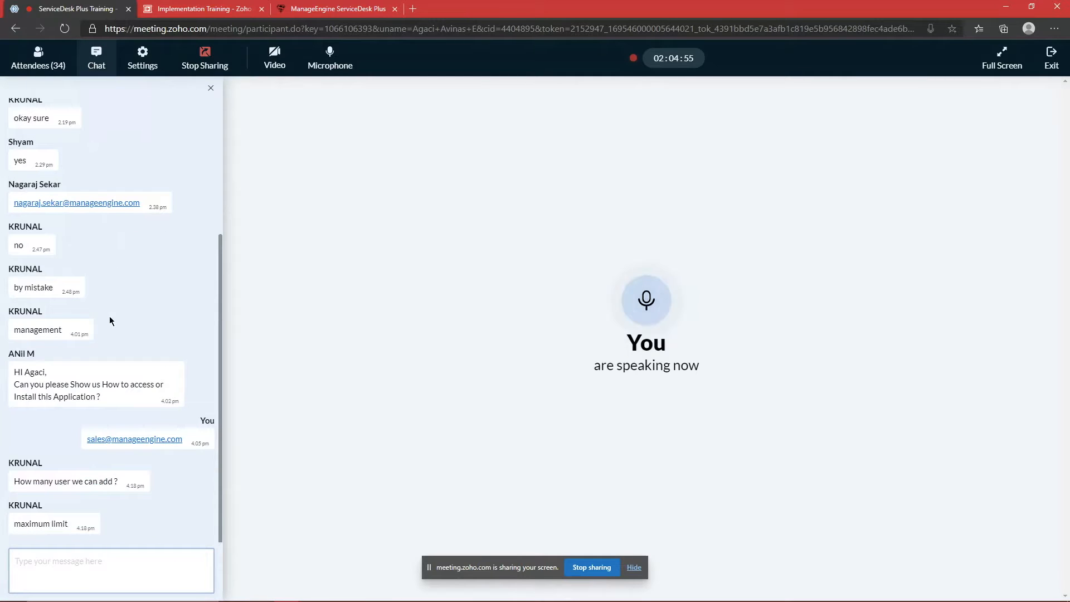
click(78, 554)
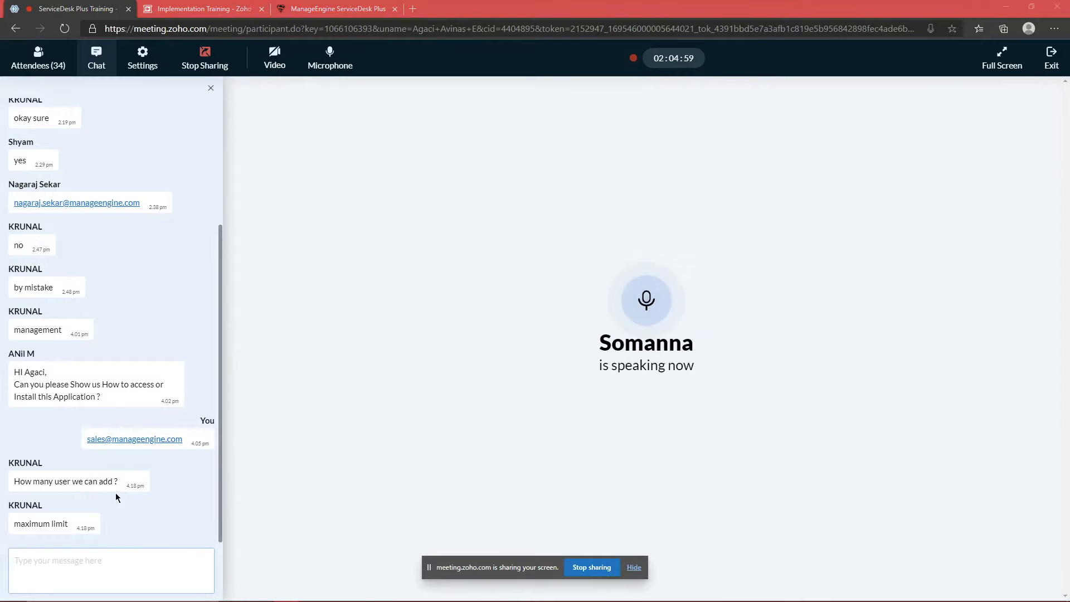
key(alt+Tab)
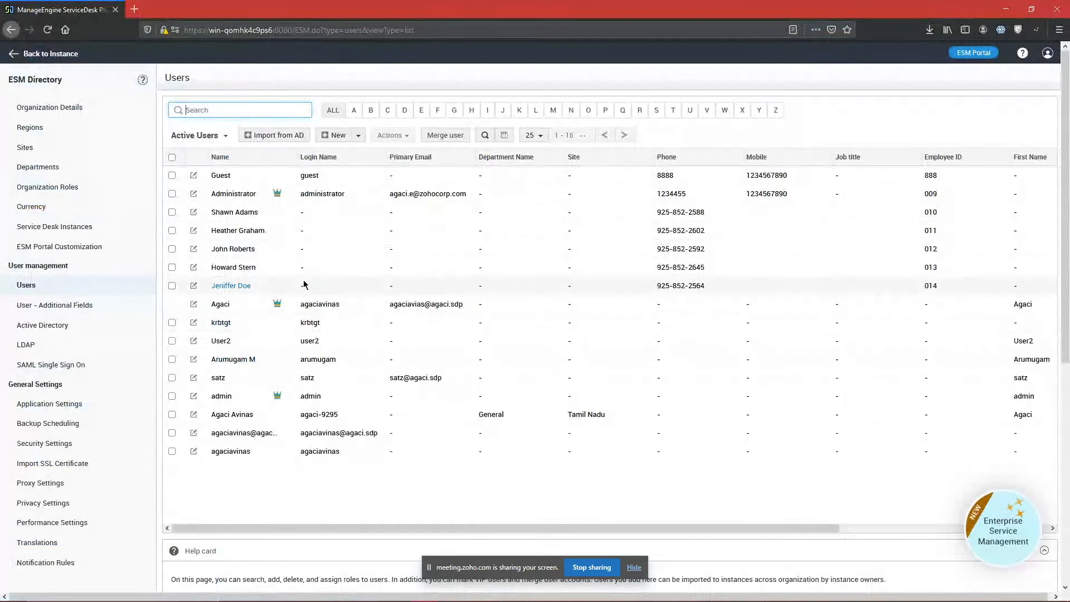
Step: Open the Active Directory import form and point out its list of fields to import
click(222, 175)
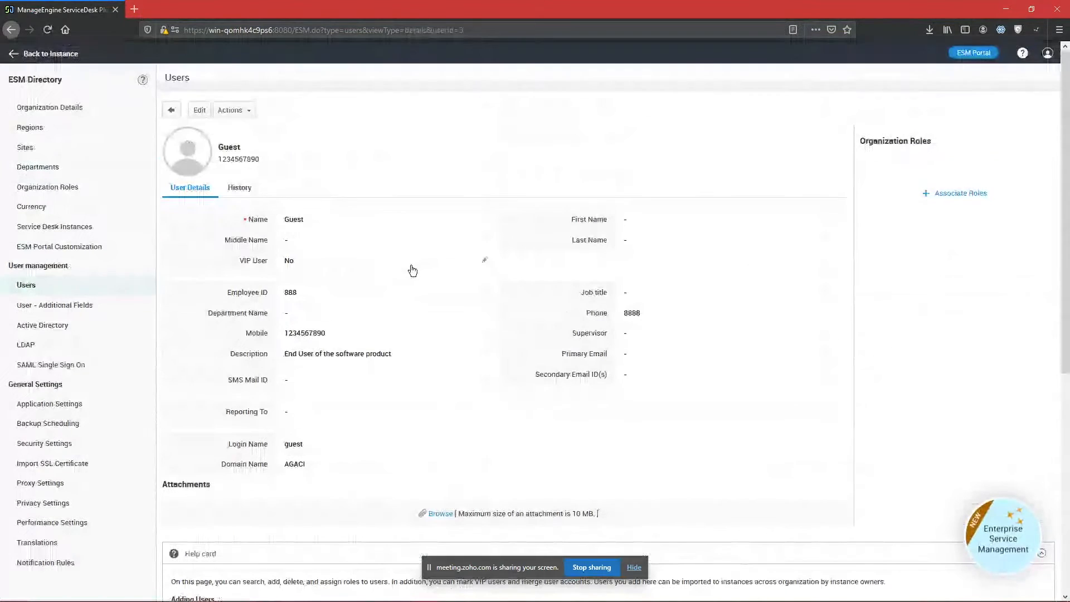
click(64, 325)
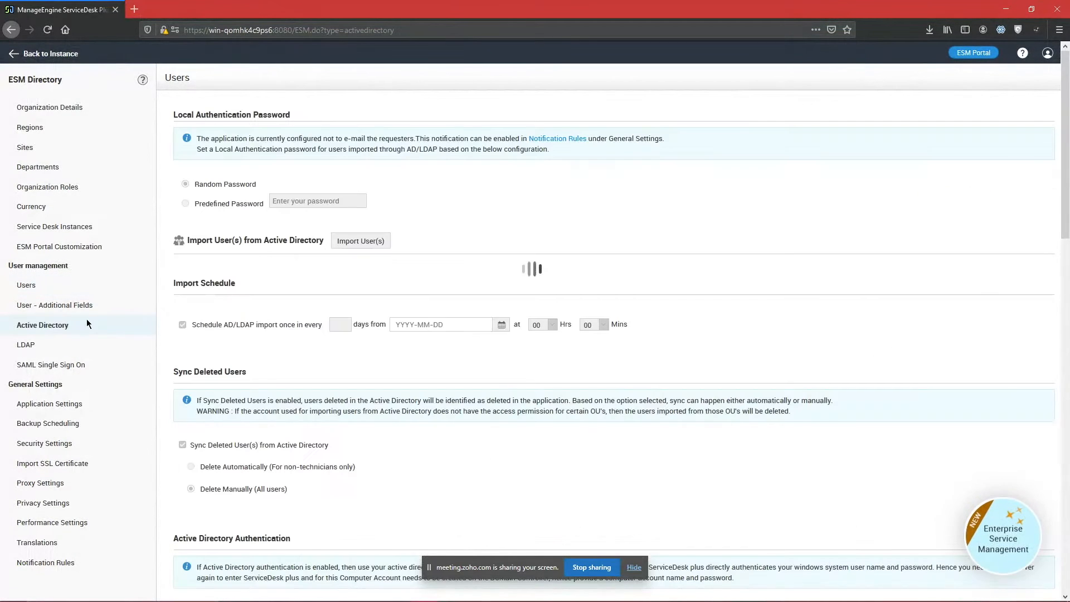
click(366, 239)
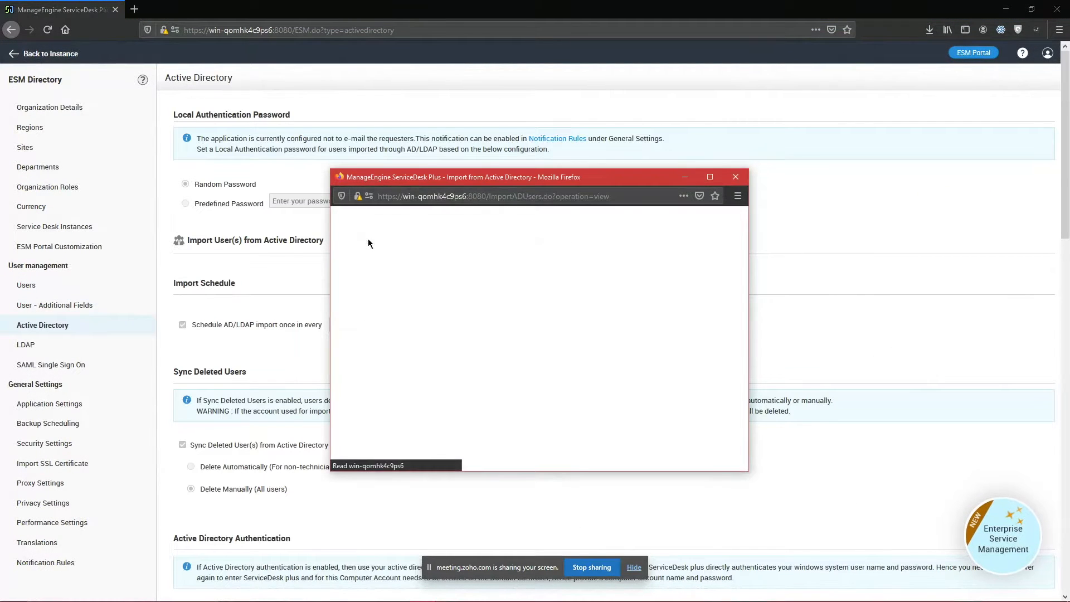
scroll(673, 288, down, 3)
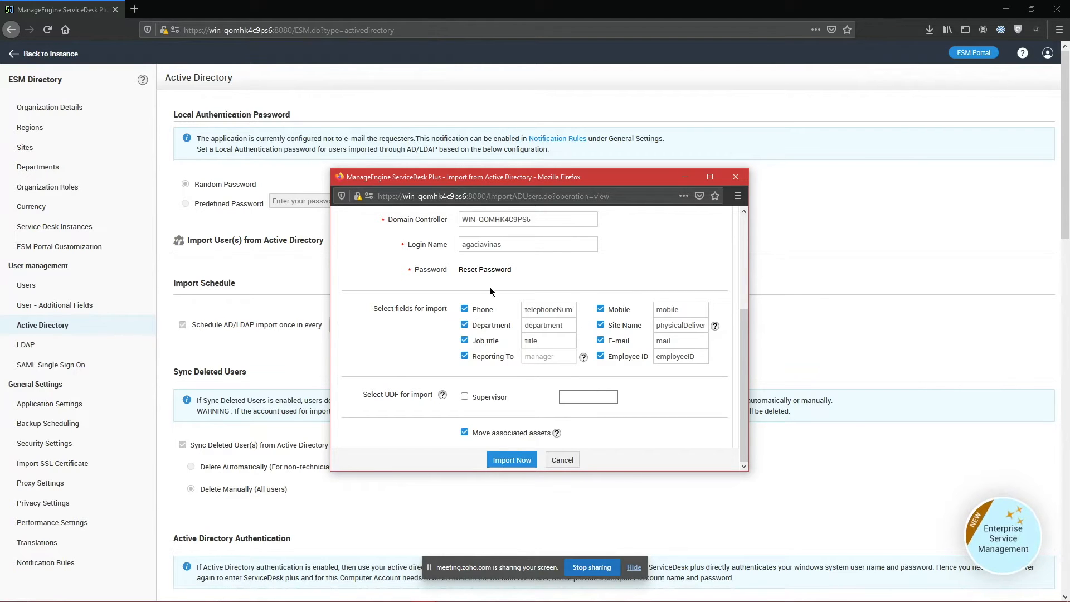
drag(372, 308, 662, 417)
click(662, 413)
Step: Untick and retick Job title, cancel the import, and open User - Additional Fields
click(464, 341)
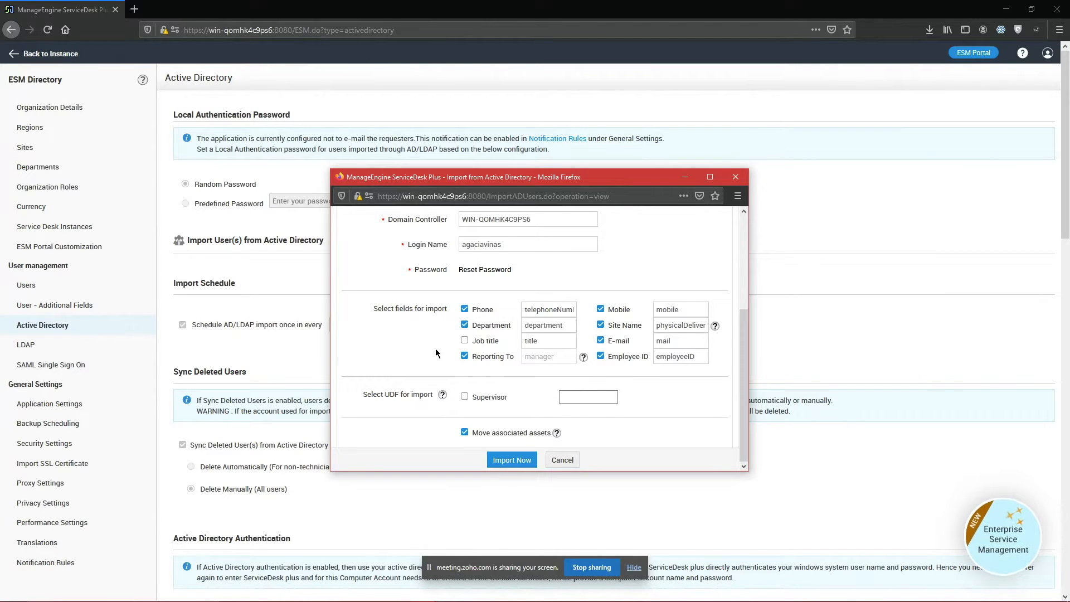
click(465, 340)
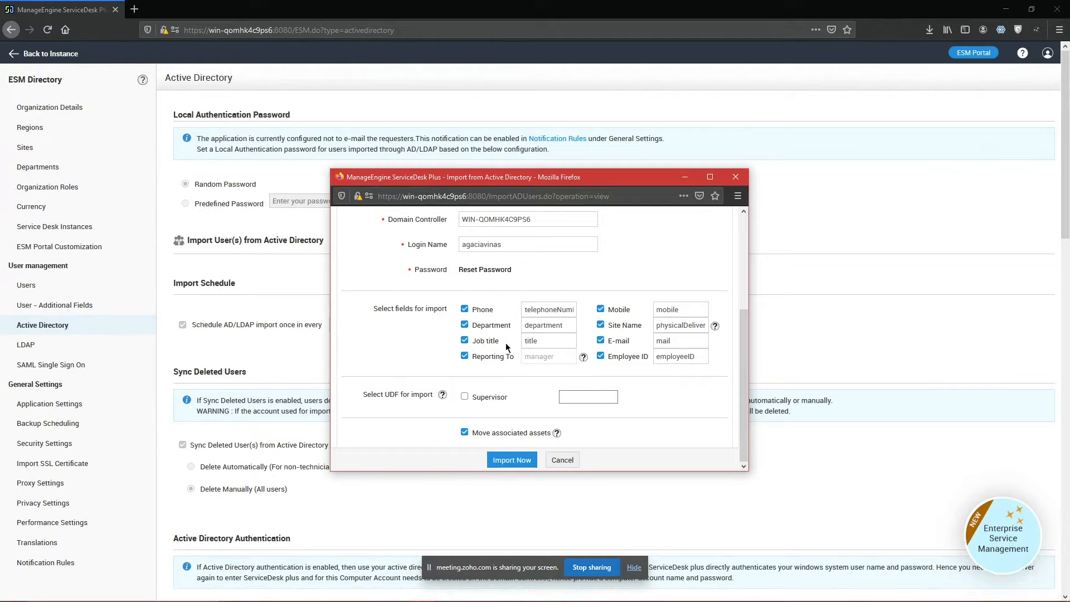
drag(367, 308, 727, 367)
click(721, 365)
click(717, 340)
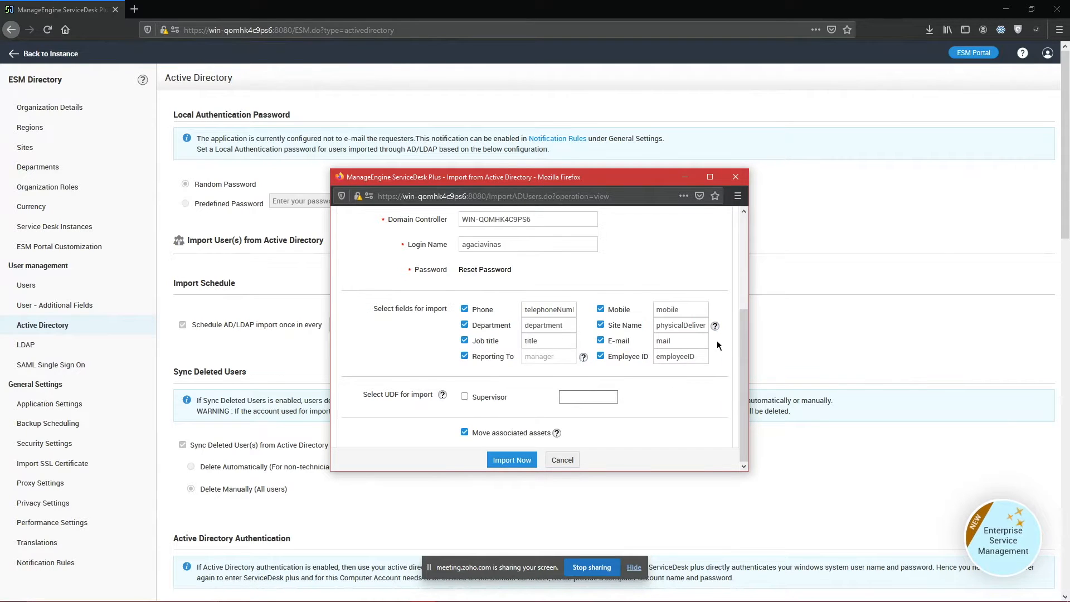
click(736, 178)
click(82, 303)
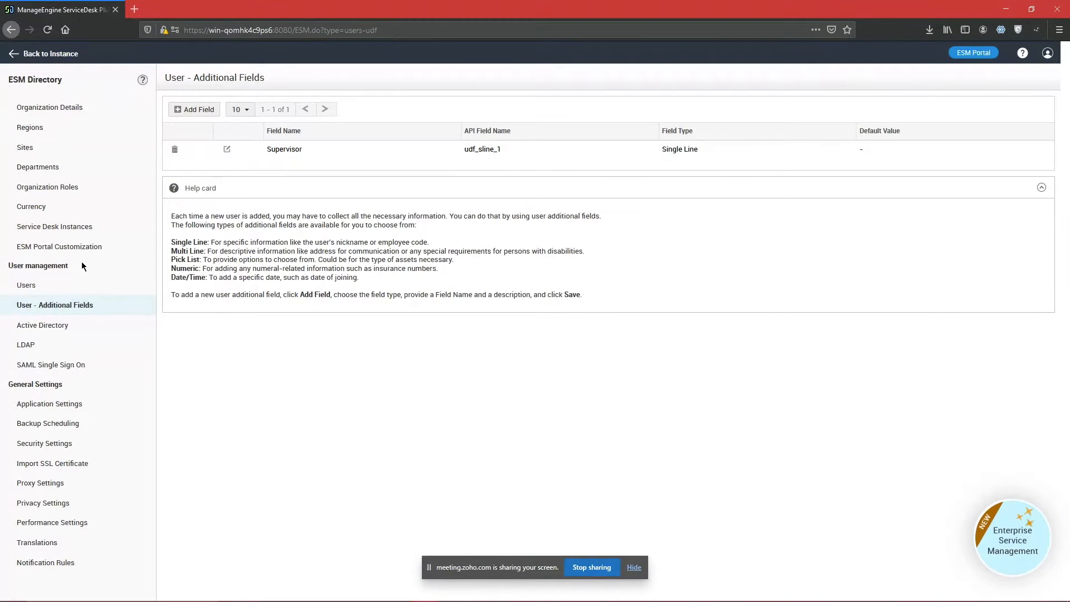
Step: Reopen Import from AD from the Users list and point out the Supervisor field
click(70, 282)
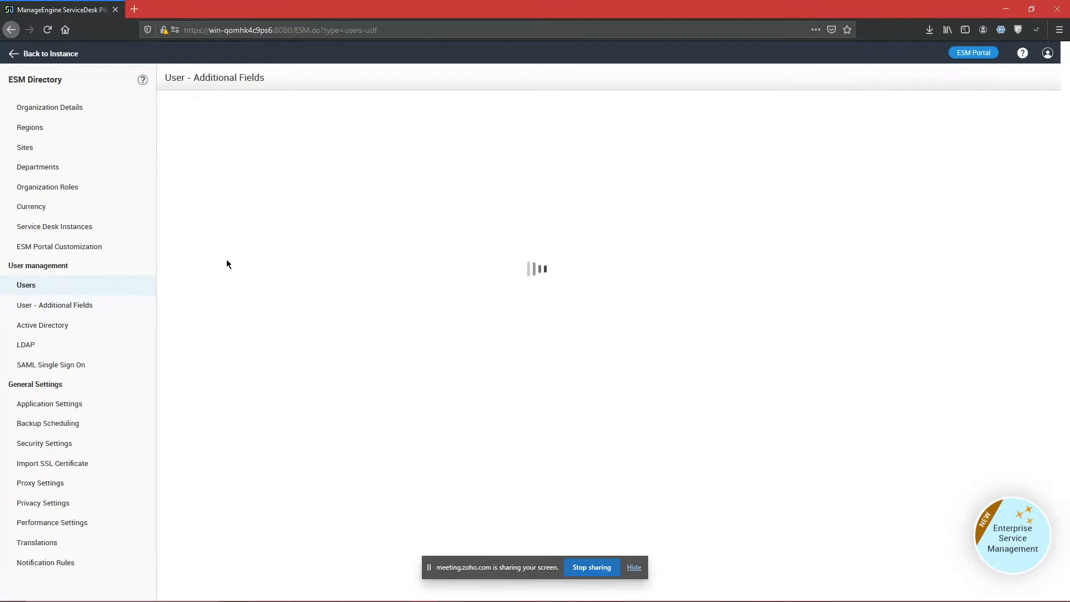
click(274, 135)
scroll(518, 317, down, 3)
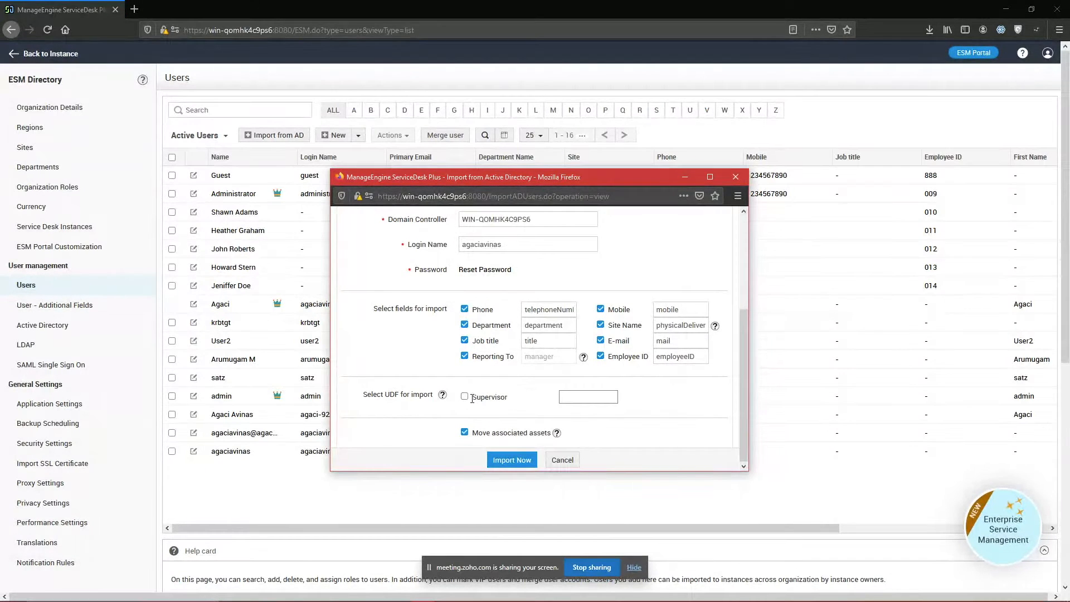
drag(472, 398, 511, 397)
click(516, 407)
Step: Leave Supervisor unticked, cancel the import, then view User - Additional Fields and Active Directory settings
click(464, 397)
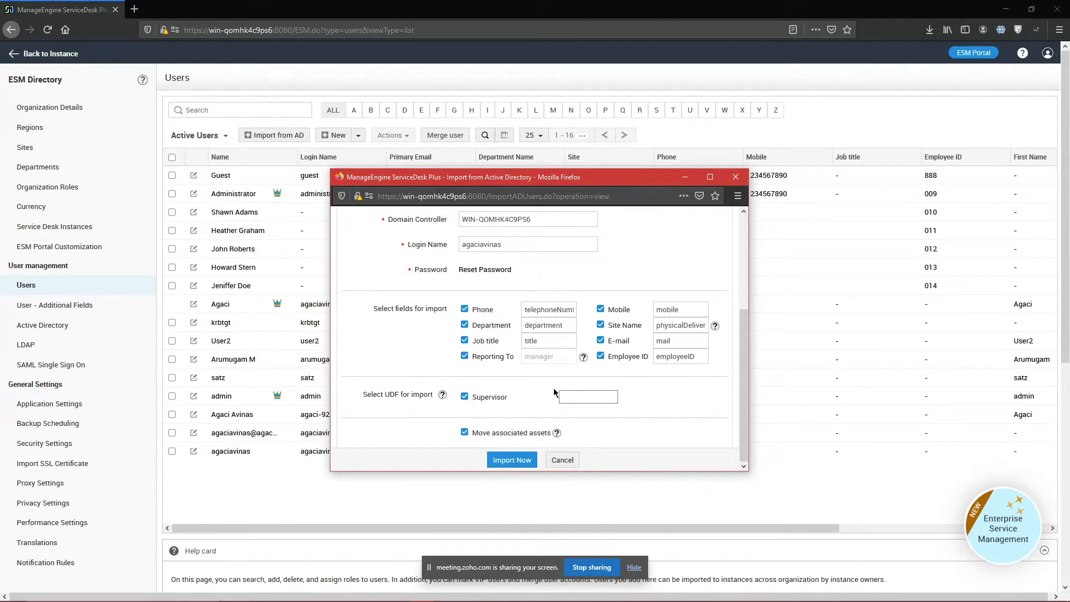
click(464, 397)
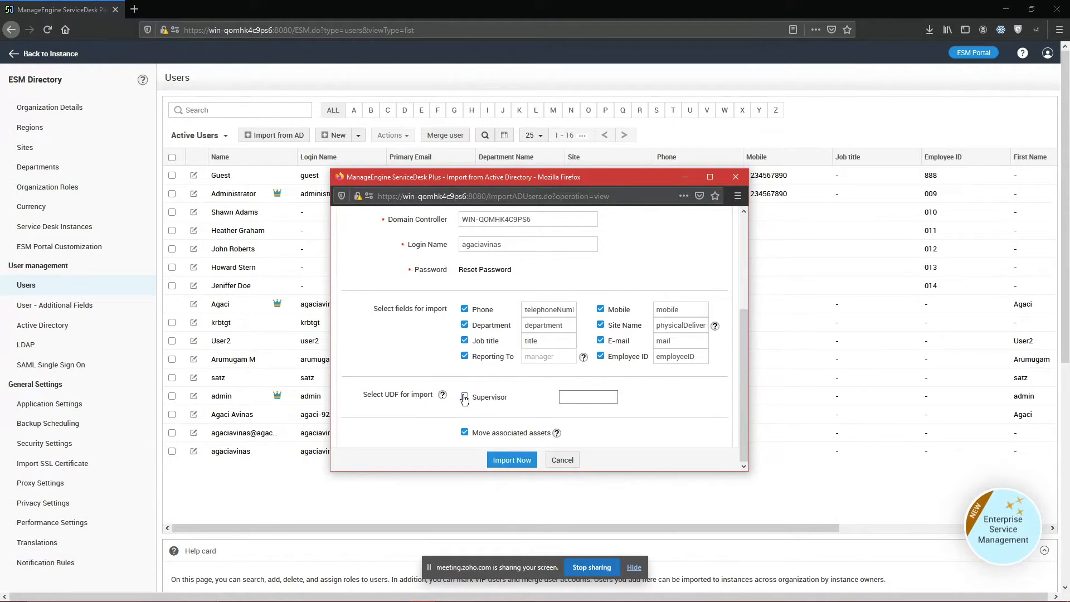
click(465, 396)
click(467, 397)
click(573, 459)
click(64, 305)
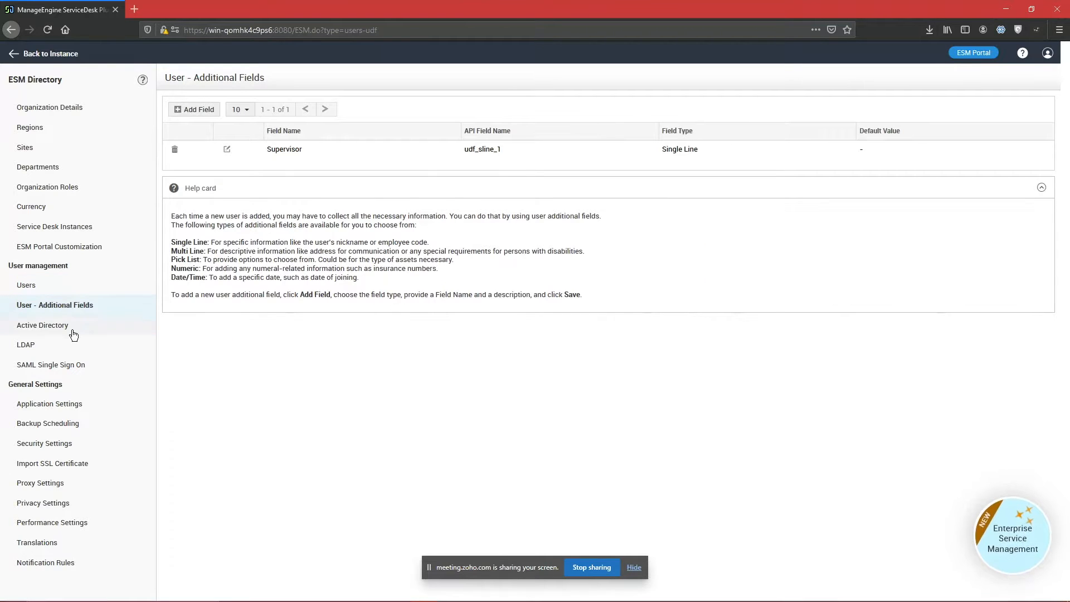
click(71, 326)
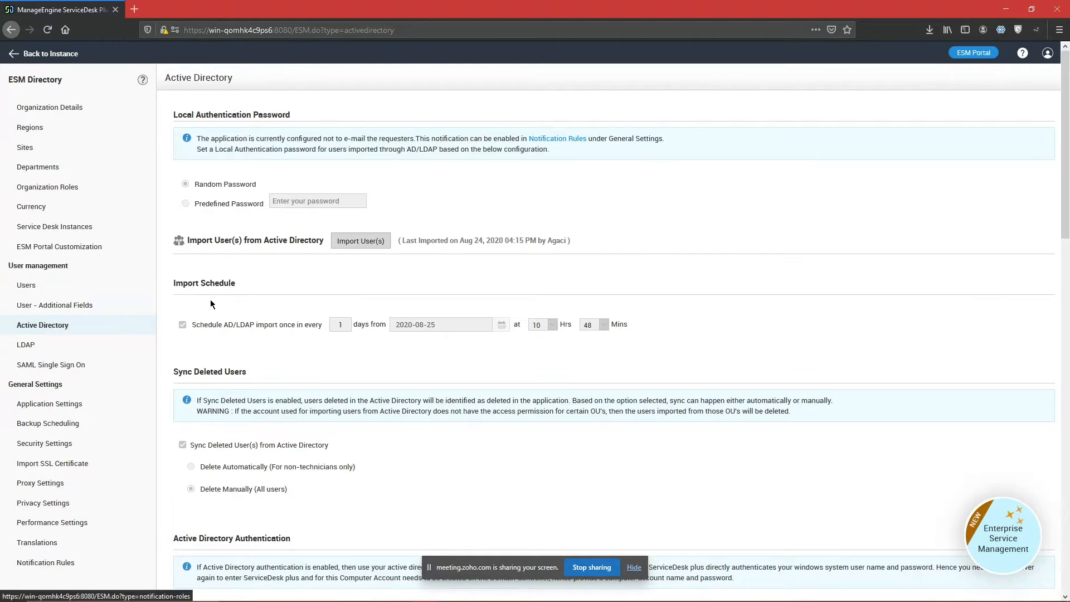
Step: In Zoho Meeting, highlight the chat questions about user counts and maximum limits, then return to ServiceDesk
key(alt+Tab)
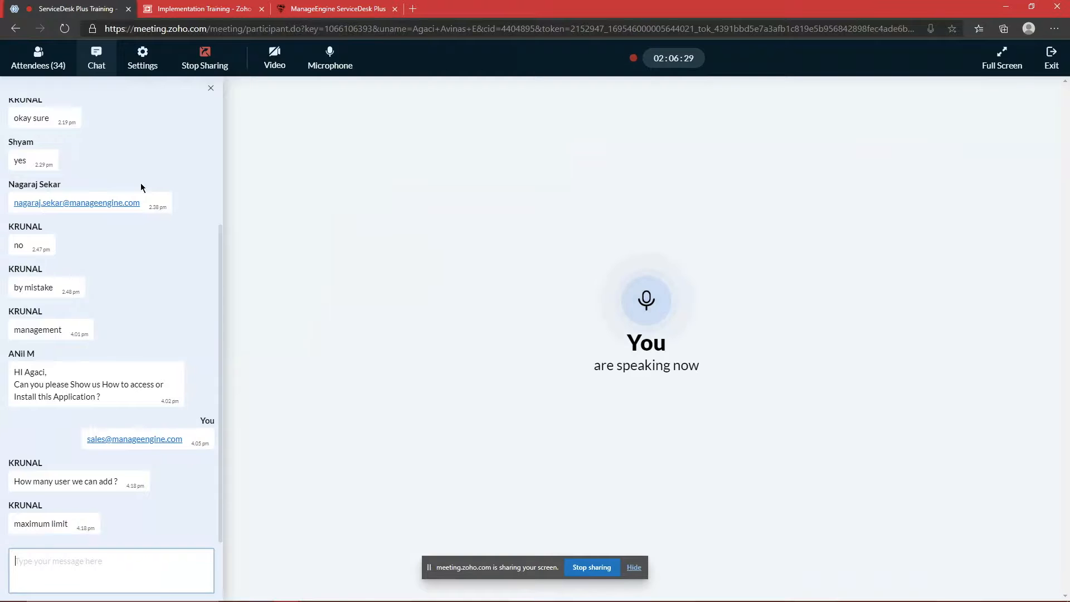
drag(41, 483, 120, 482)
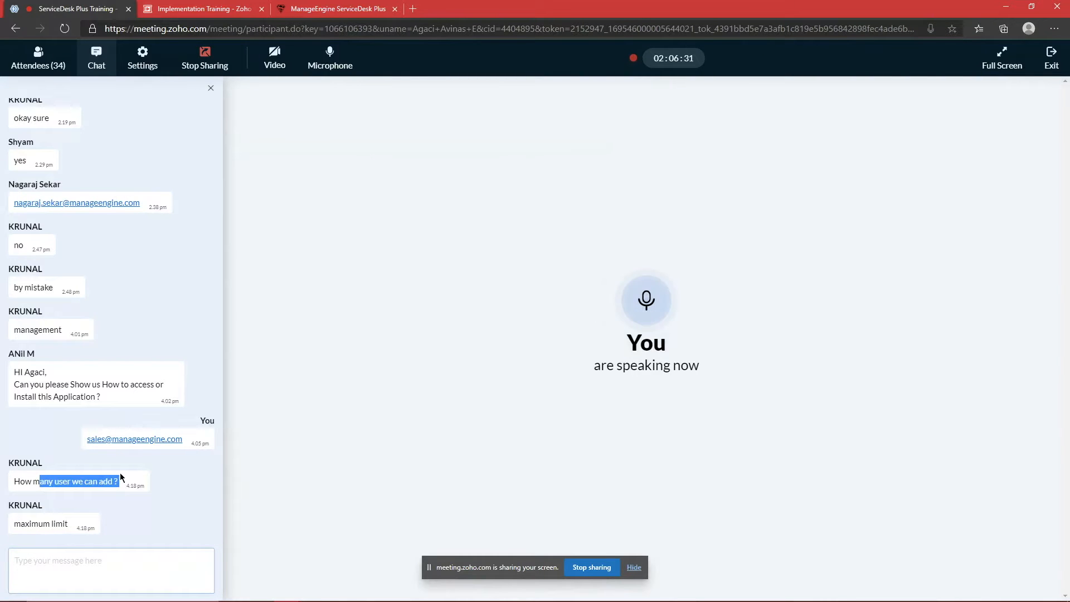
triple_click(49, 523)
click(87, 525)
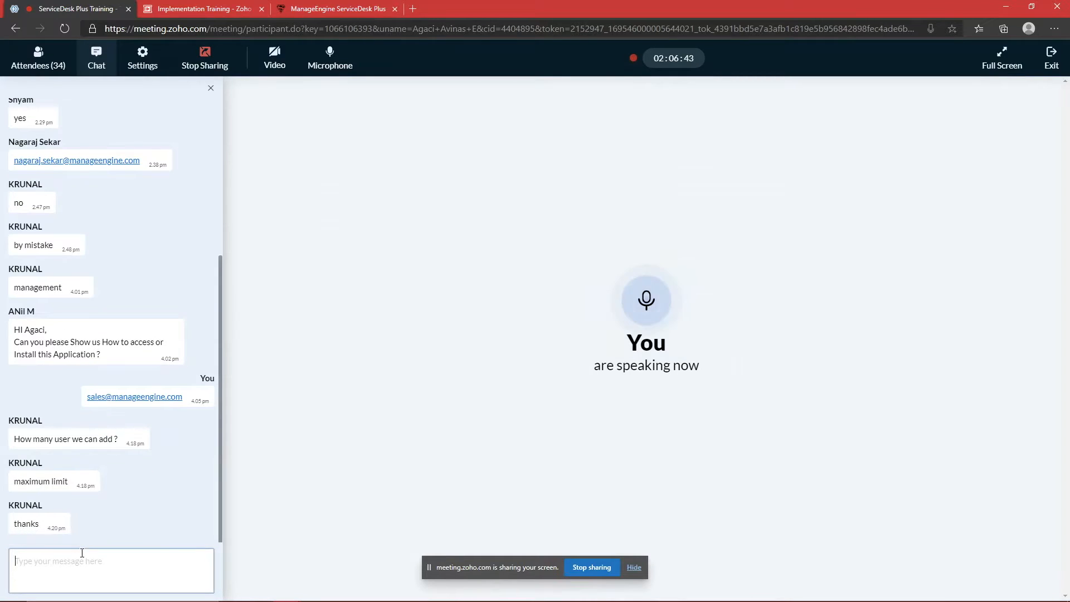
key(alt+Tab)
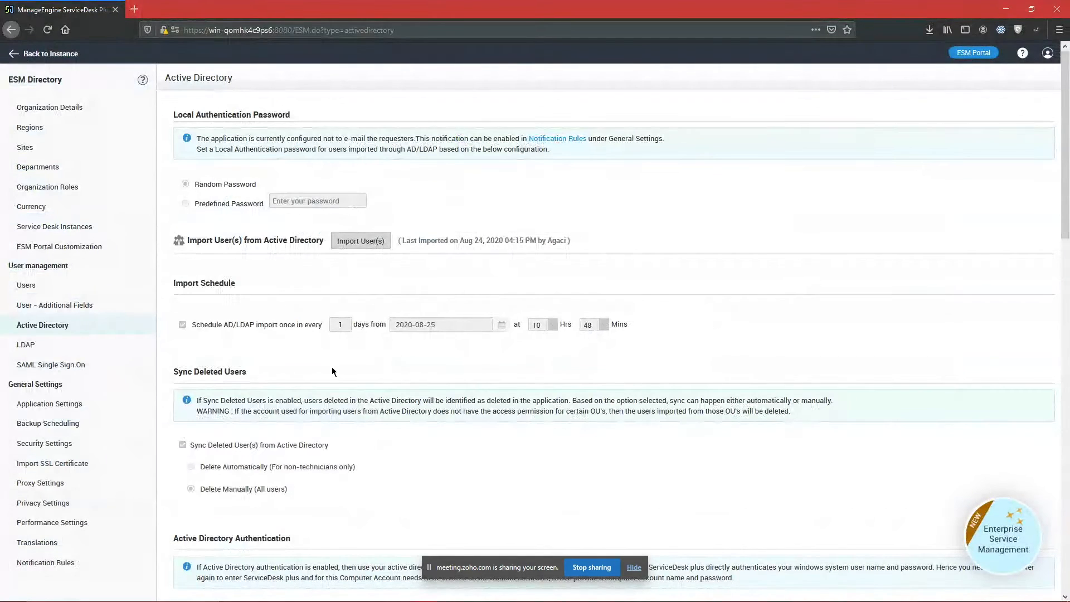
key(alt+Tab)
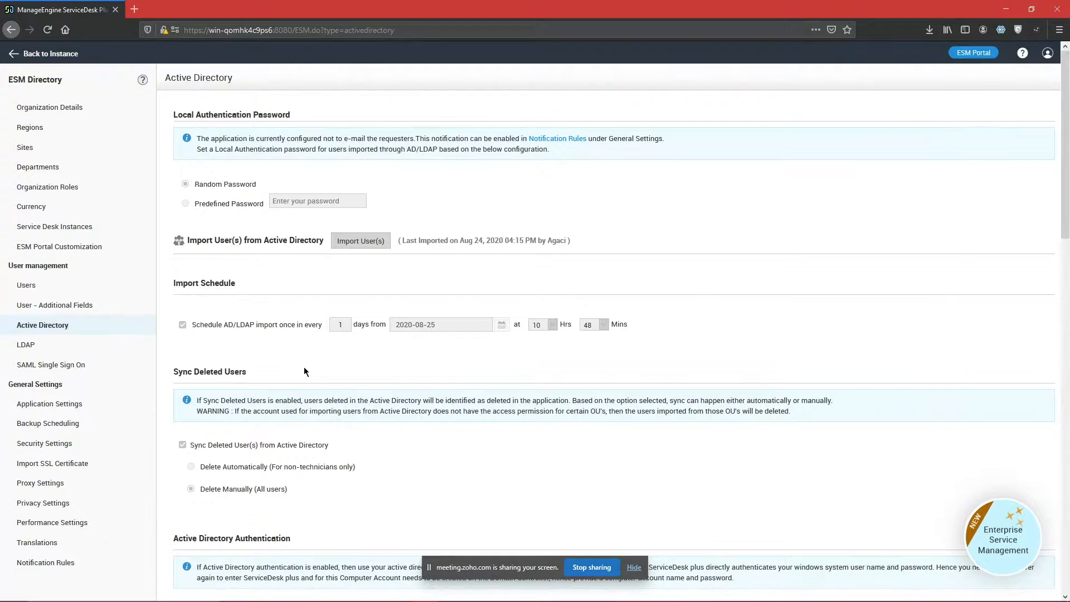
key(alt+Tab)
drag(15, 512, 66, 527)
click(15, 509)
click(57, 523)
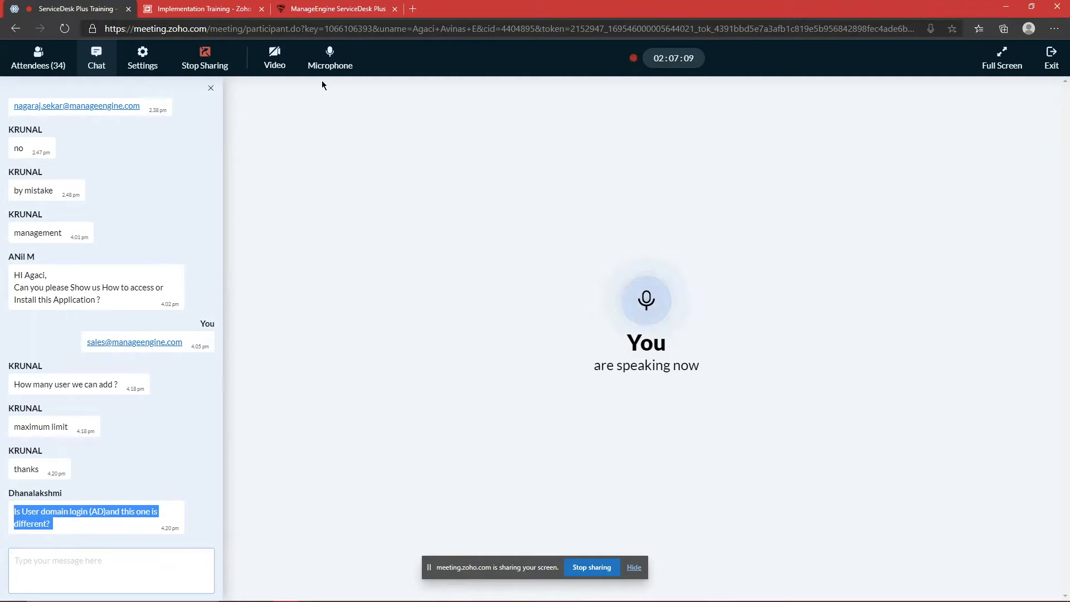
click(333, 7)
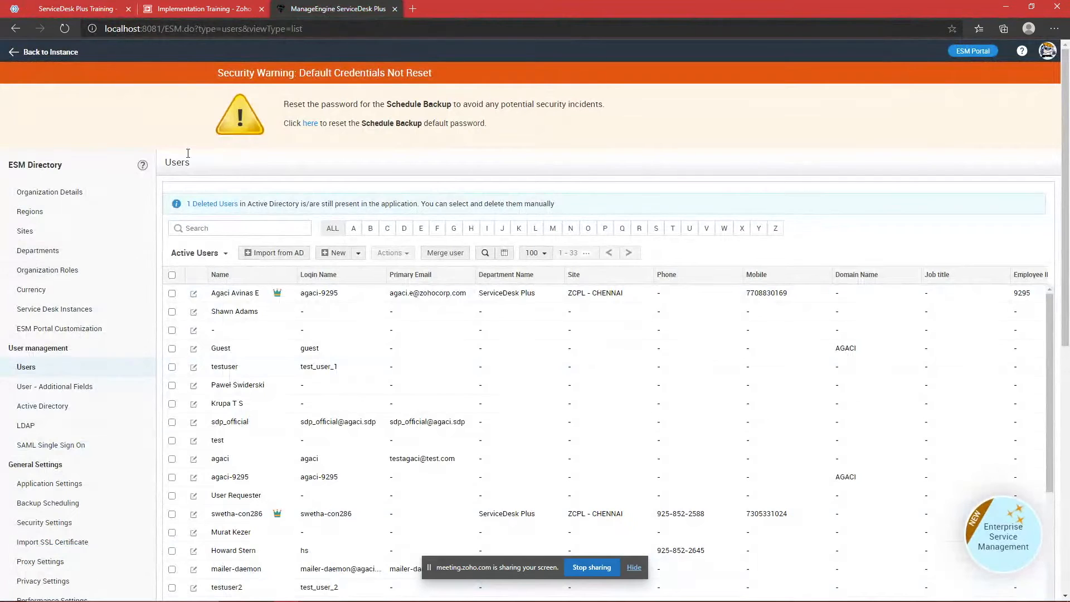
key(alt+Tab)
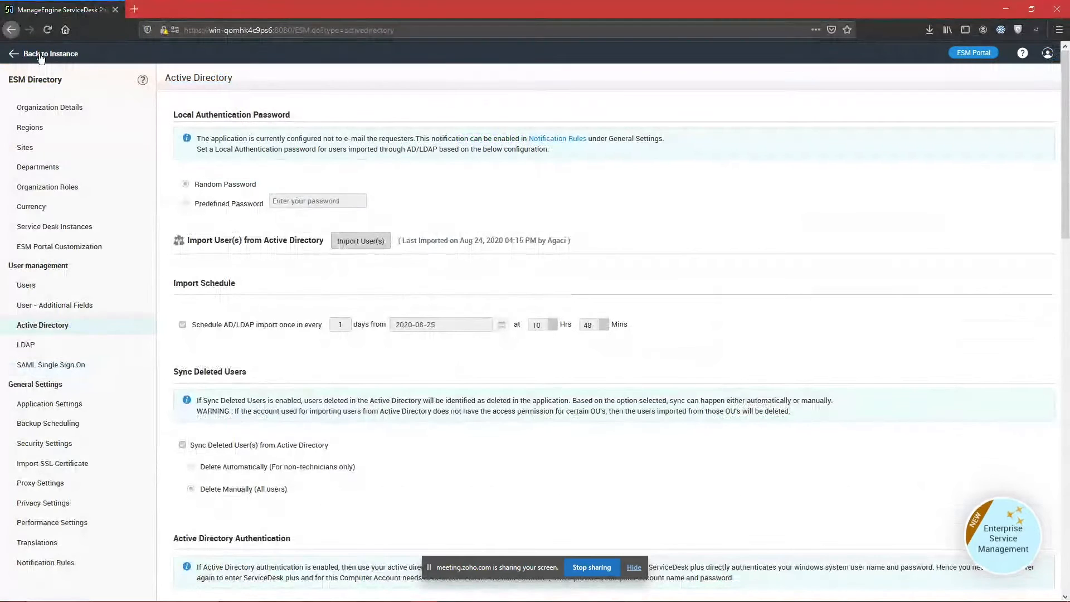
Step: Go back to the help desk instance and open Windows Domain Scan through the admin search 'wi'
click(37, 56)
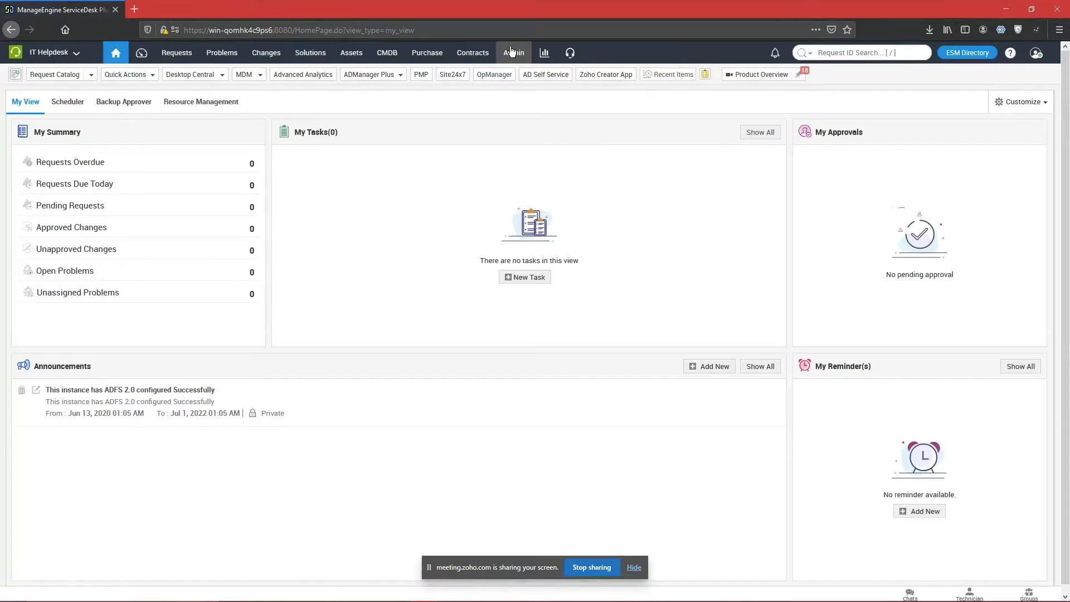
click(510, 51)
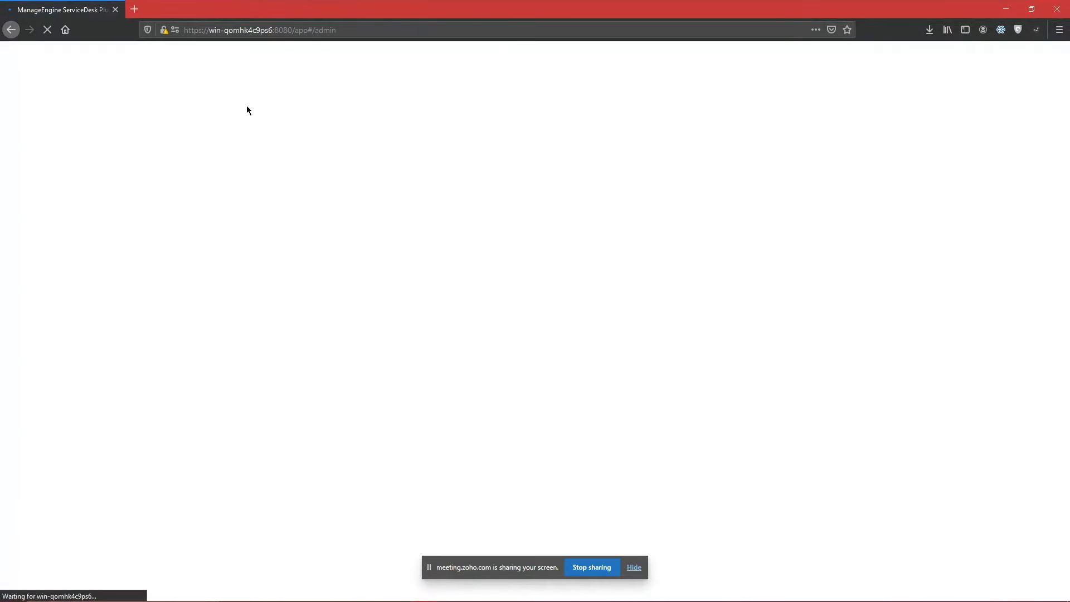
text(wi)
key(Down)
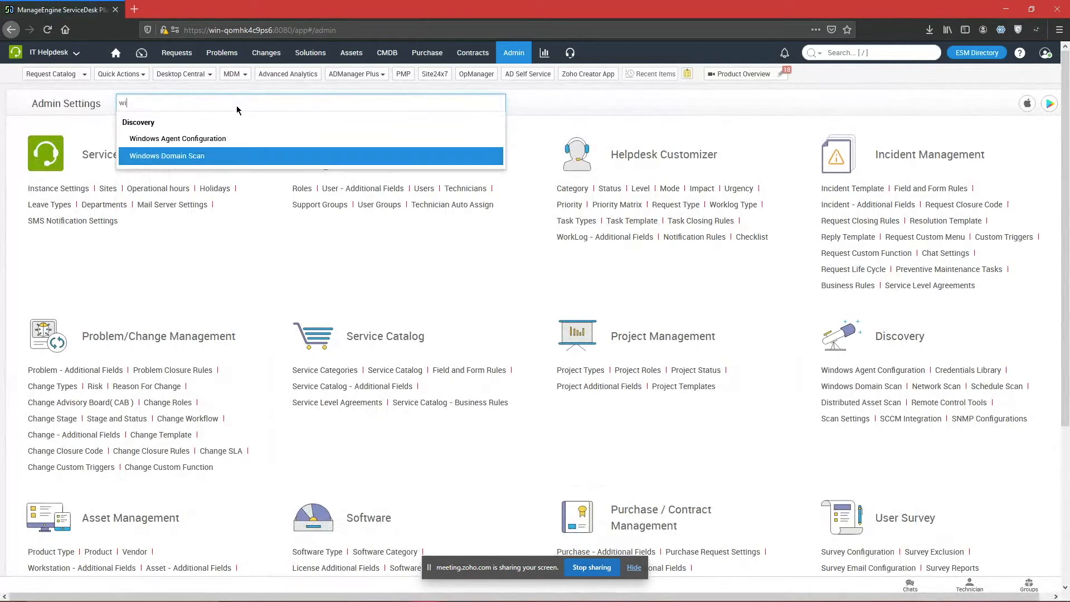
key(Return)
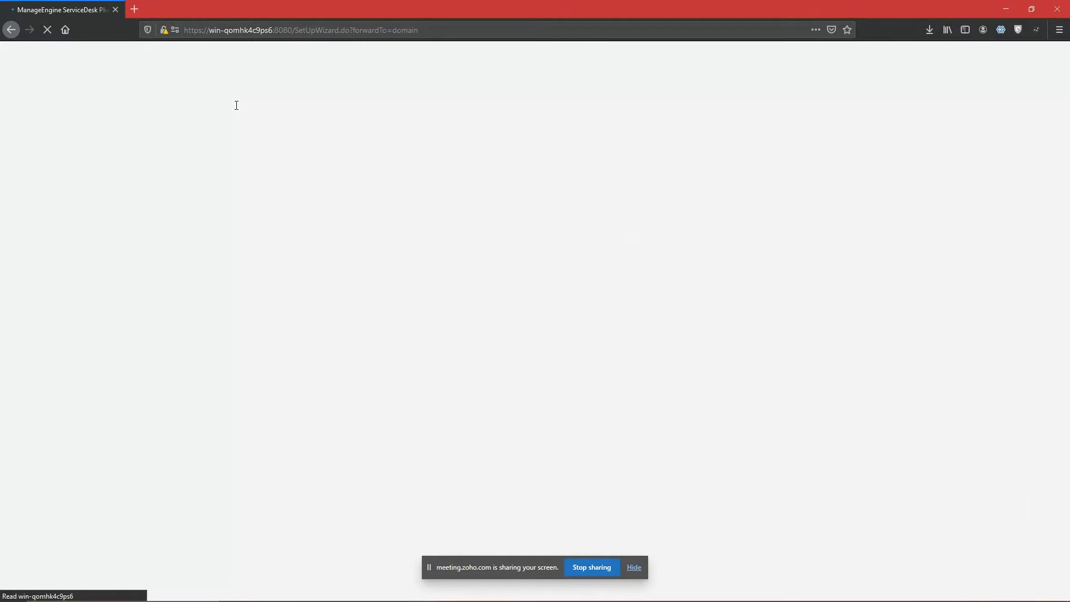
Step: In the meeting chat, clear the question highlight and start writing a reply
key(alt+Tab)
key(alt+Tab)
key(alt+Tab)
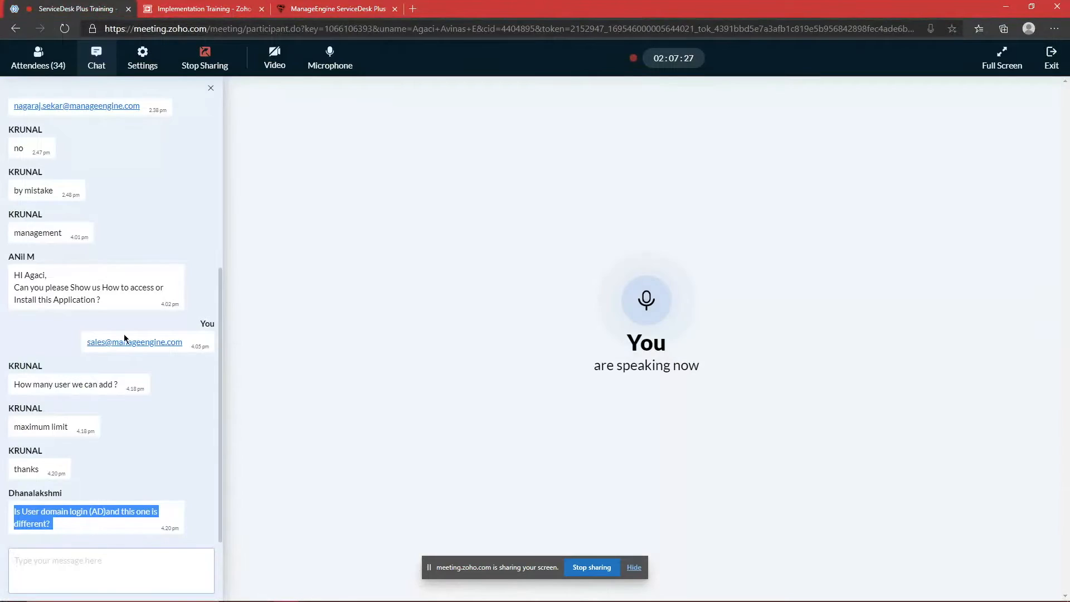
click(105, 514)
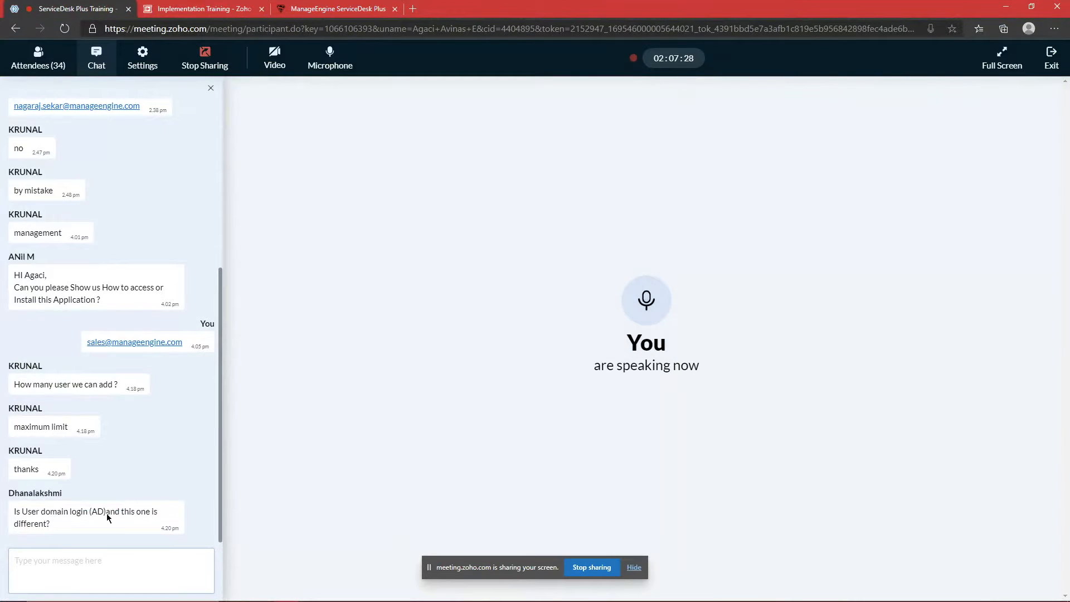
click(91, 562)
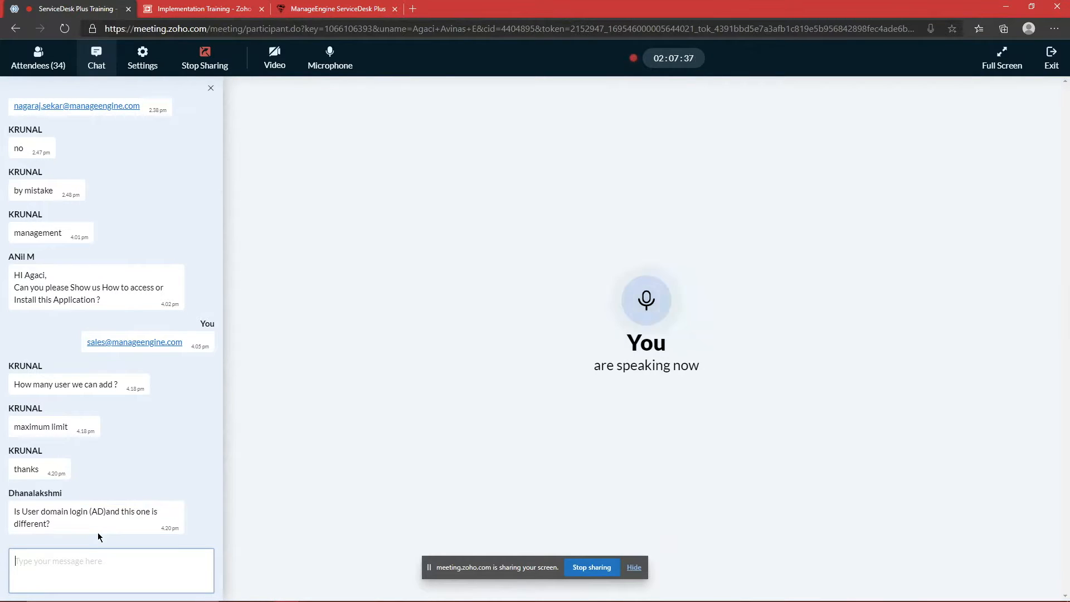
Step: Back in ServiceDesk Plus, open Admin and then the ESM Directory
key(alt+Tab)
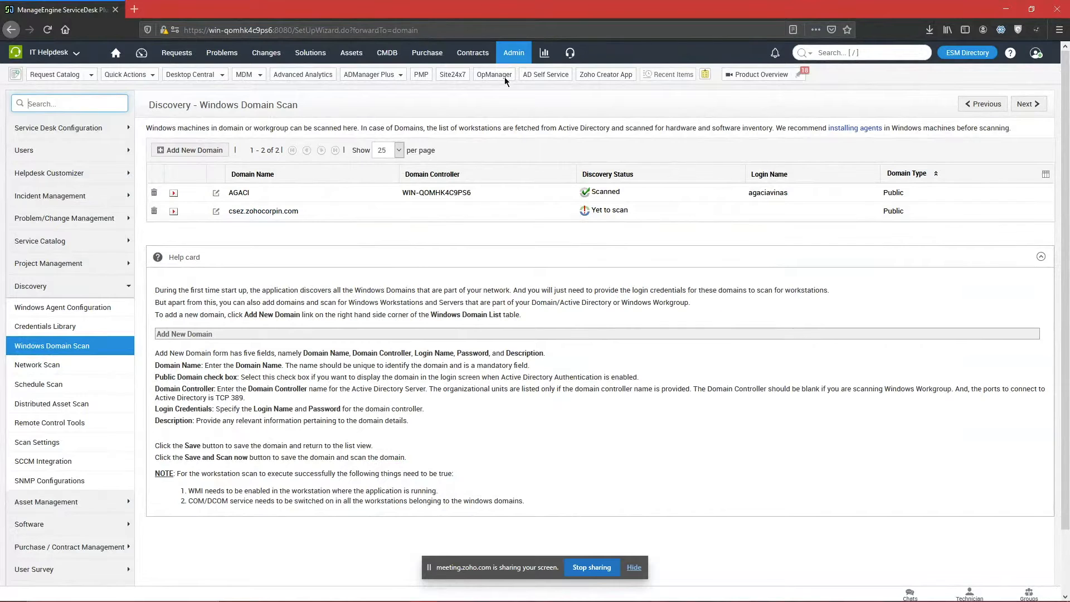
click(519, 57)
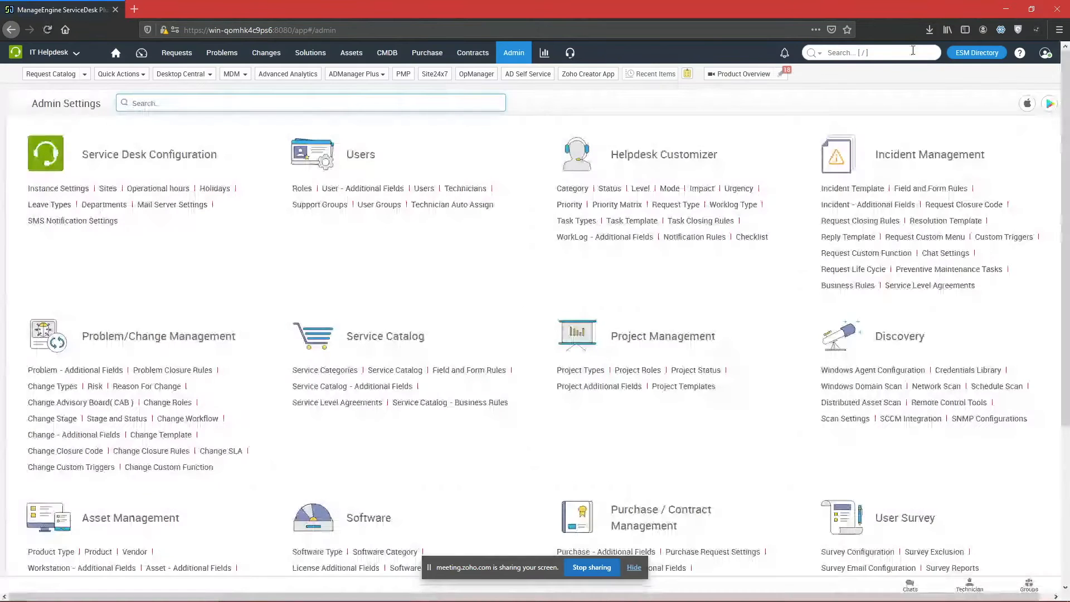
click(976, 53)
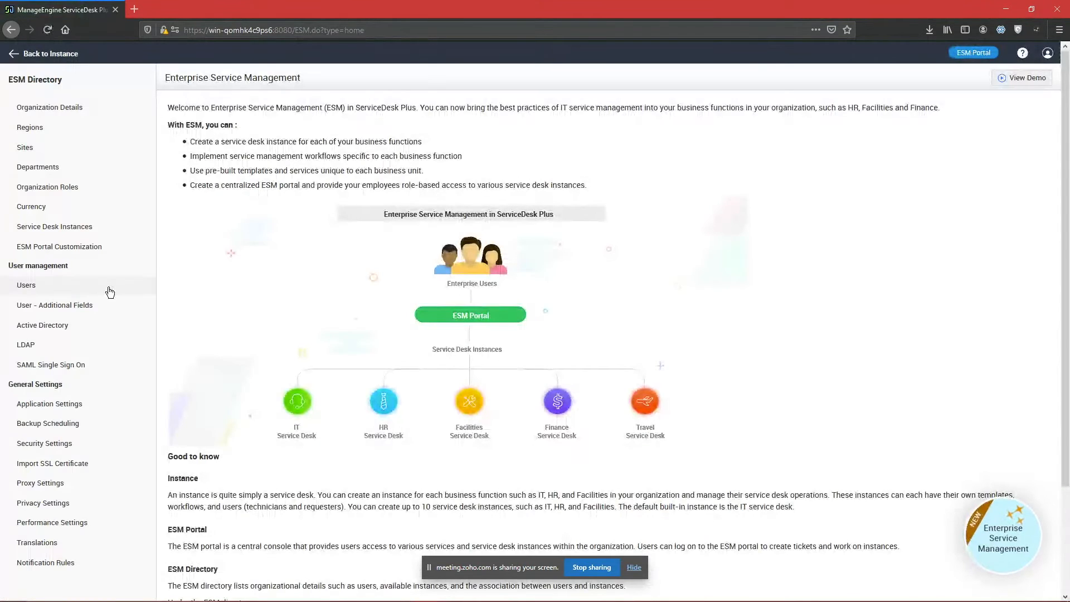
Step: Open the ESM Directory's Users, then Active Directory settings, and edit the Local Authentication Password
click(109, 289)
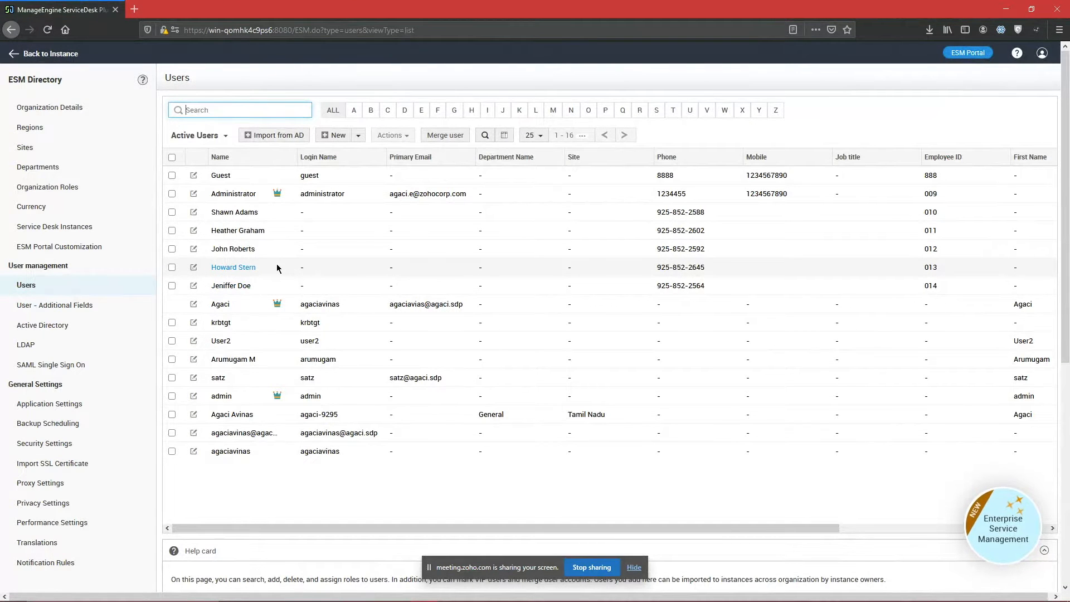
click(79, 324)
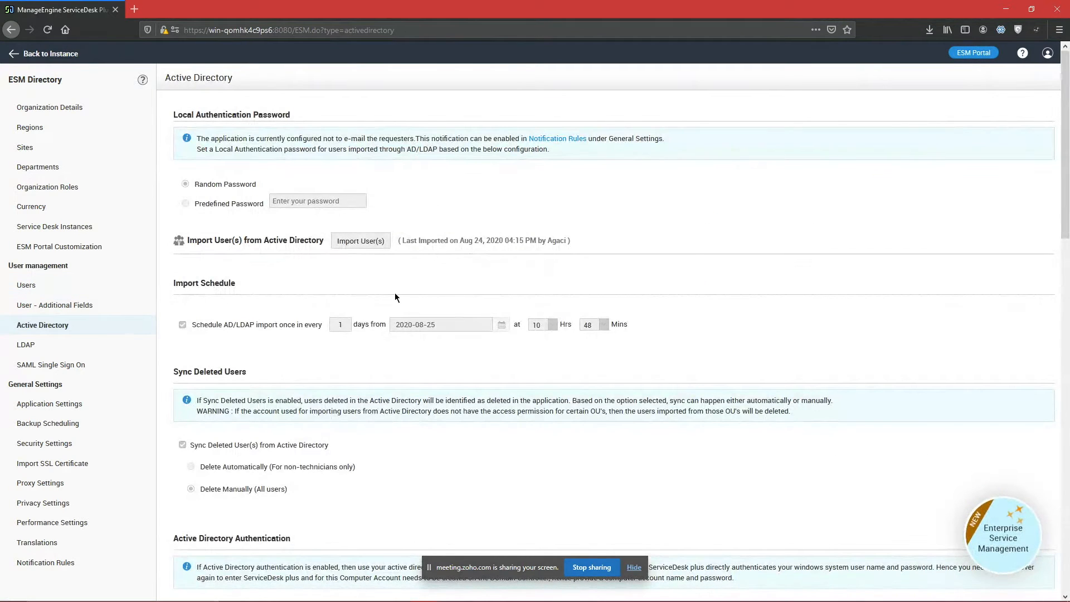
scroll(395, 296, down, 4)
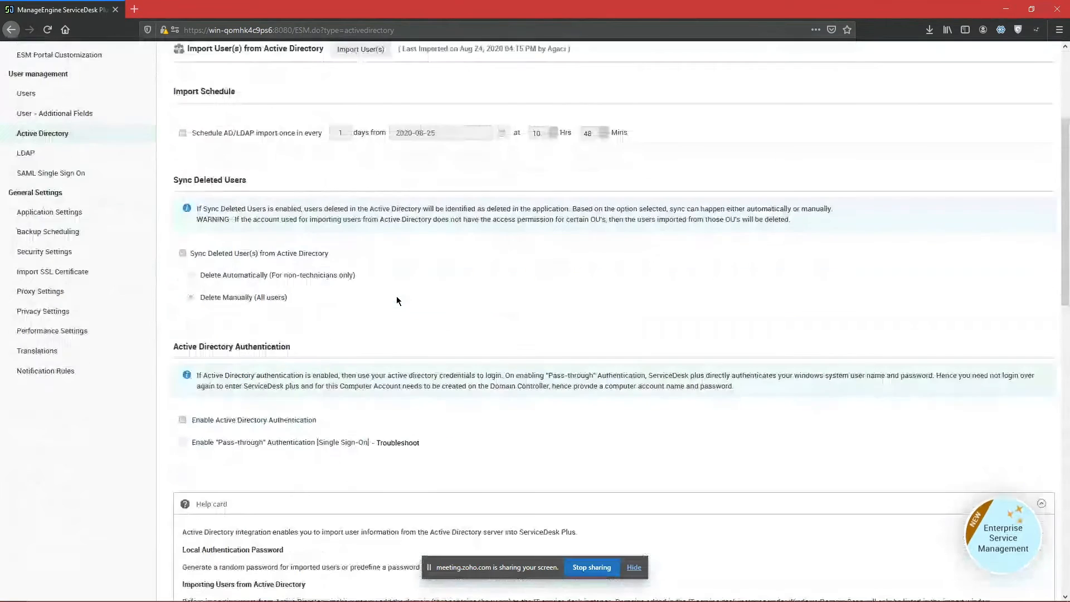
scroll(397, 300, up, 3)
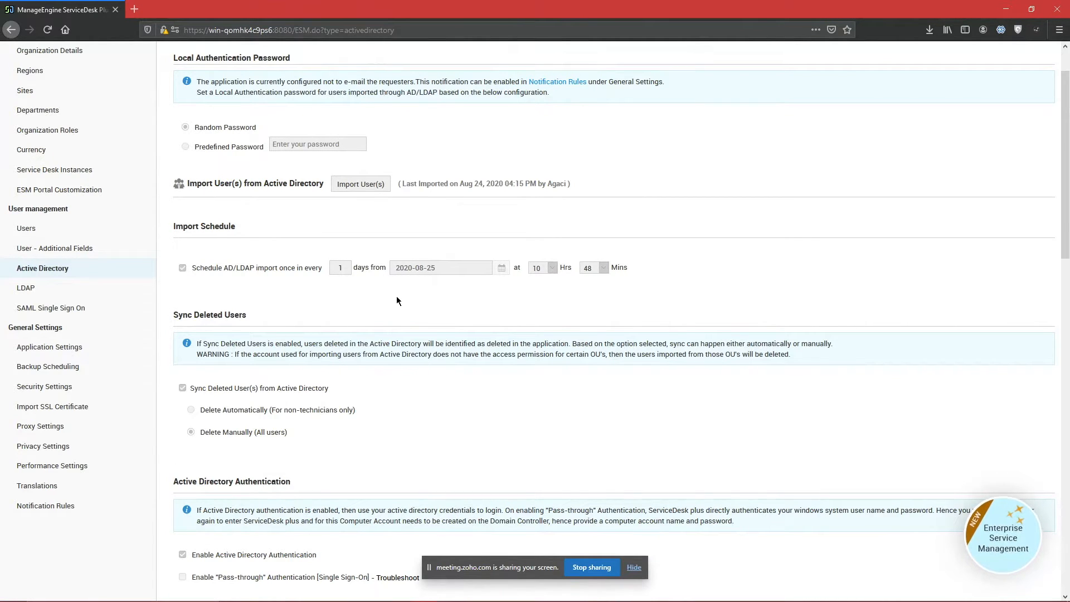
mouse_move(255, 142)
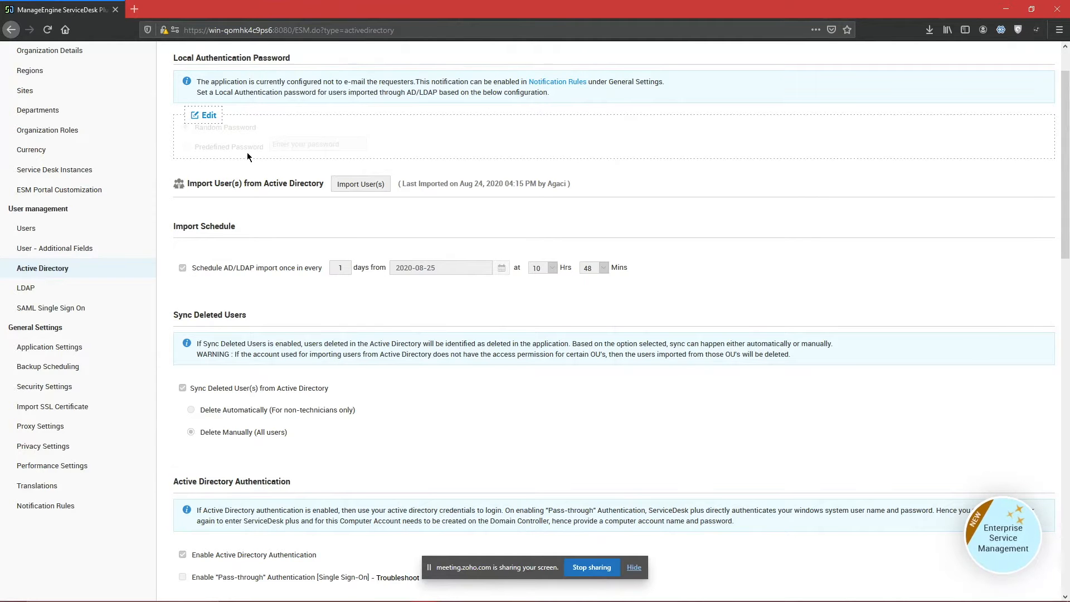
scroll(267, 156, up, 1)
click(206, 172)
Step: Try Predefined Password, keep Random Password for imported users, and cancel the form
click(229, 204)
click(224, 184)
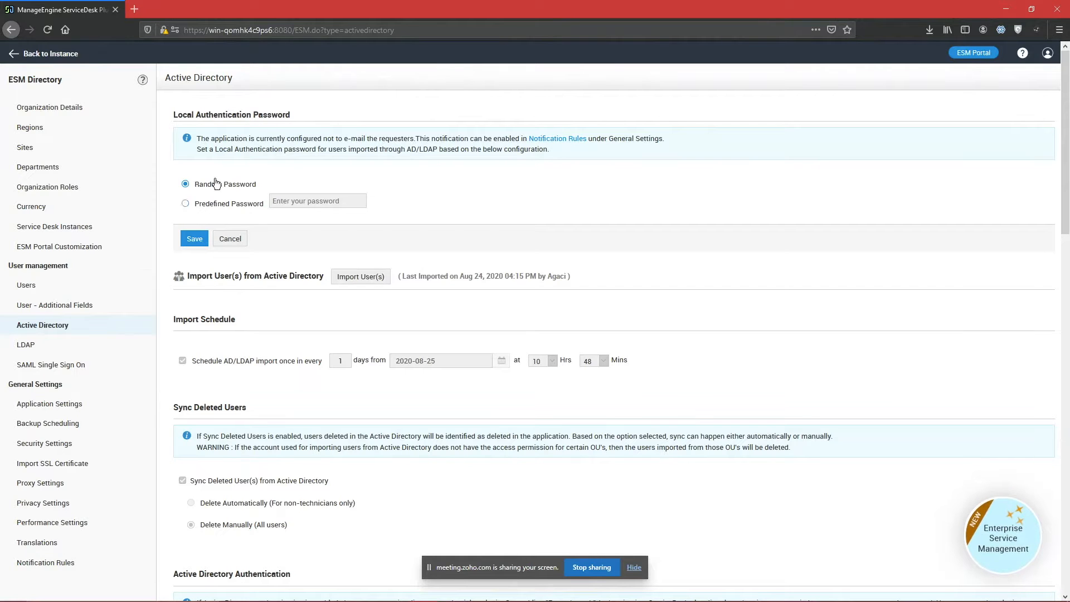
click(196, 207)
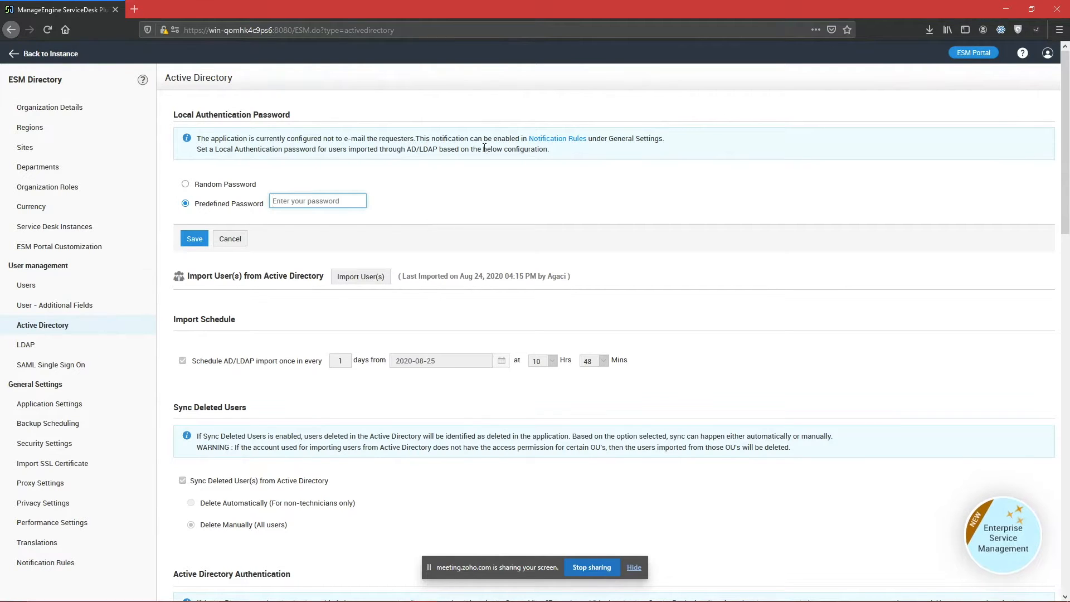
click(222, 185)
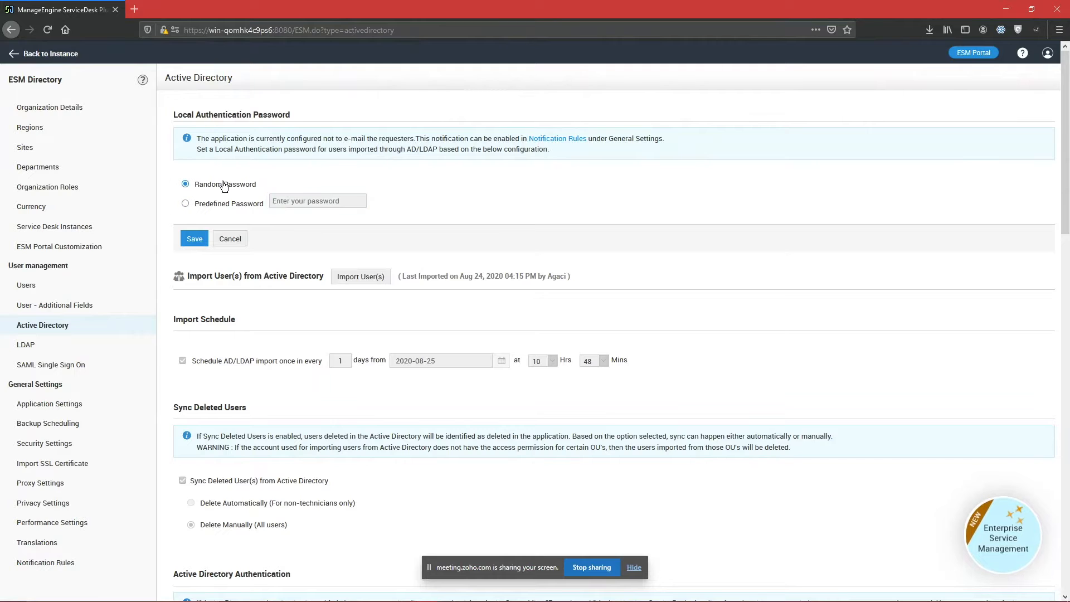
click(230, 238)
mouse_move(269, 193)
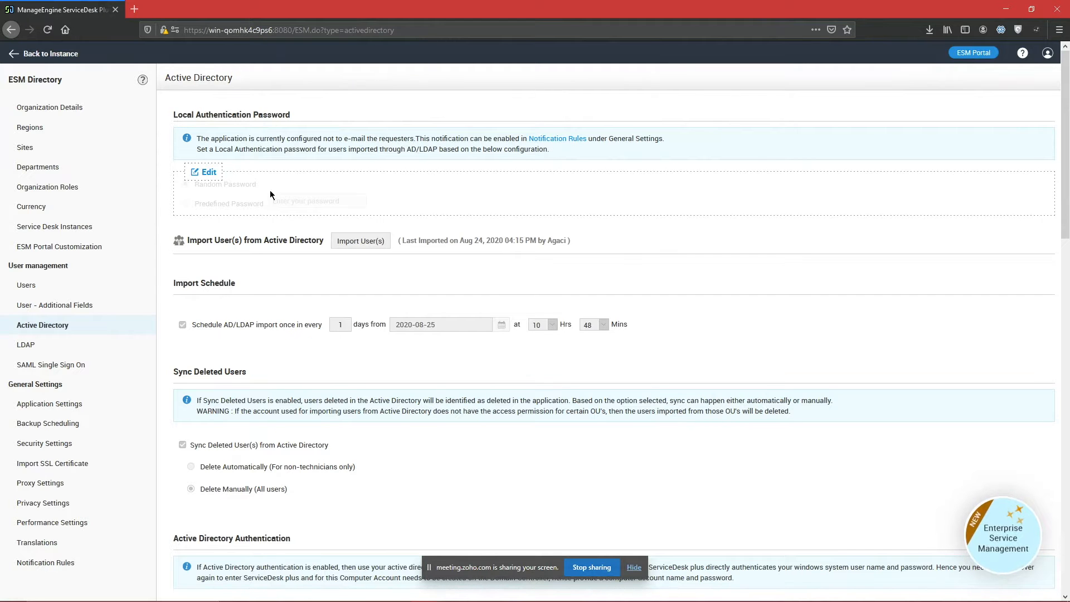
scroll(276, 243, down, 2)
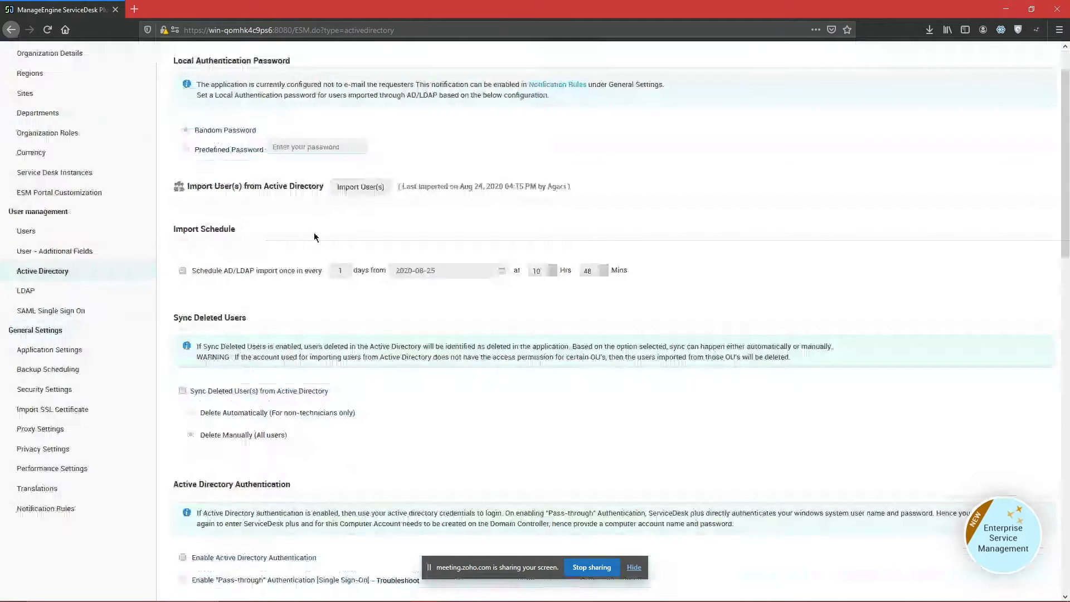
click(360, 183)
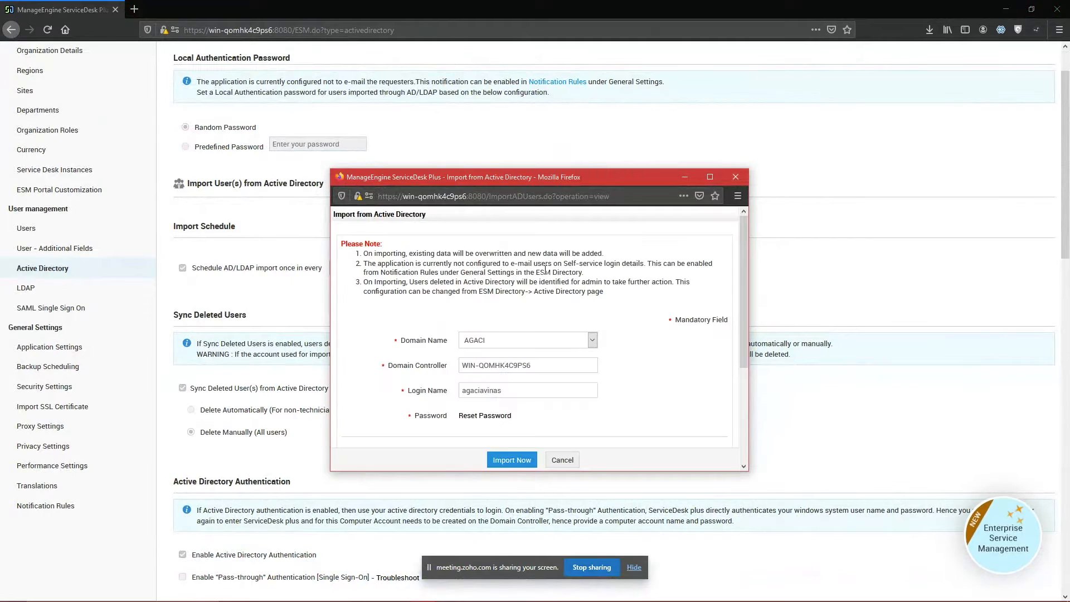
scroll(545, 274, down, 2)
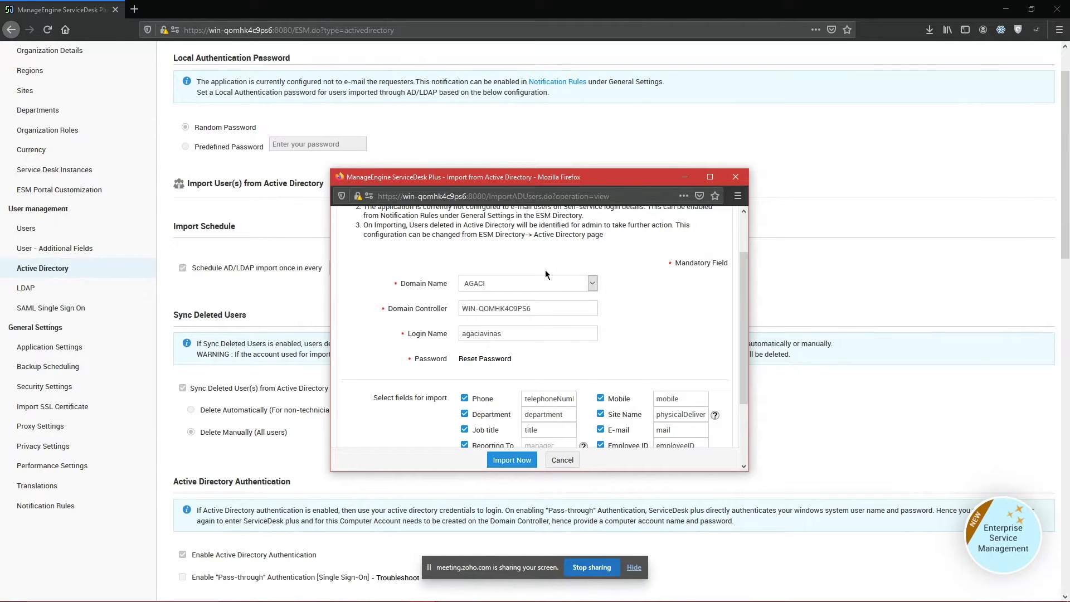
scroll(545, 270, down, 3)
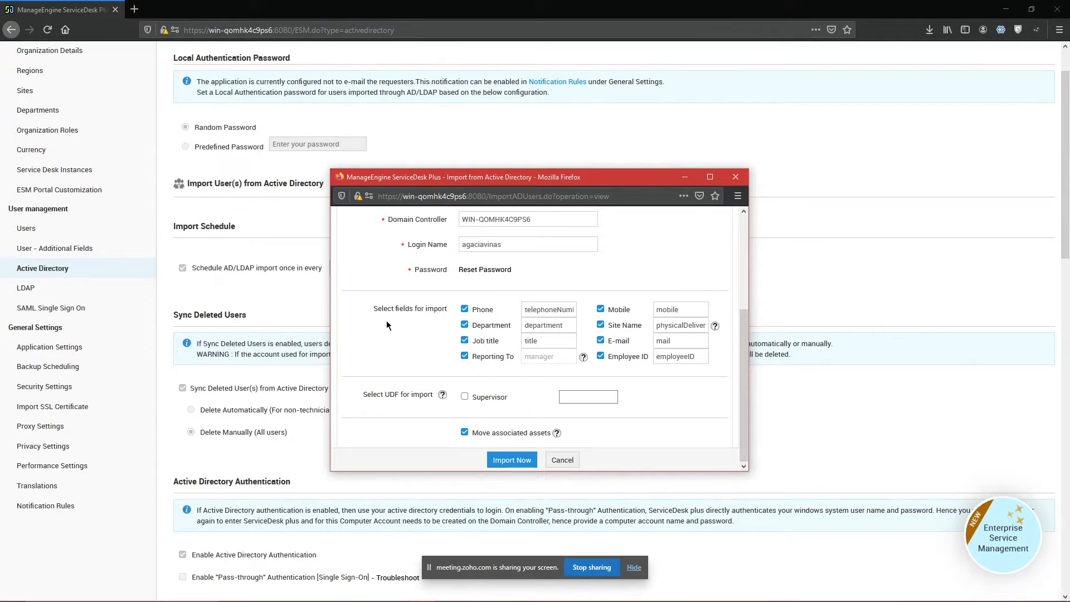
drag(386, 321, 710, 377)
click(714, 363)
drag(343, 404, 656, 405)
click(669, 407)
click(464, 397)
click(575, 396)
key(BackSpace)
key(BackSpace)
key(BackSpace)
key(BackSpace)
key(BackSpace)
key(BackSpace)
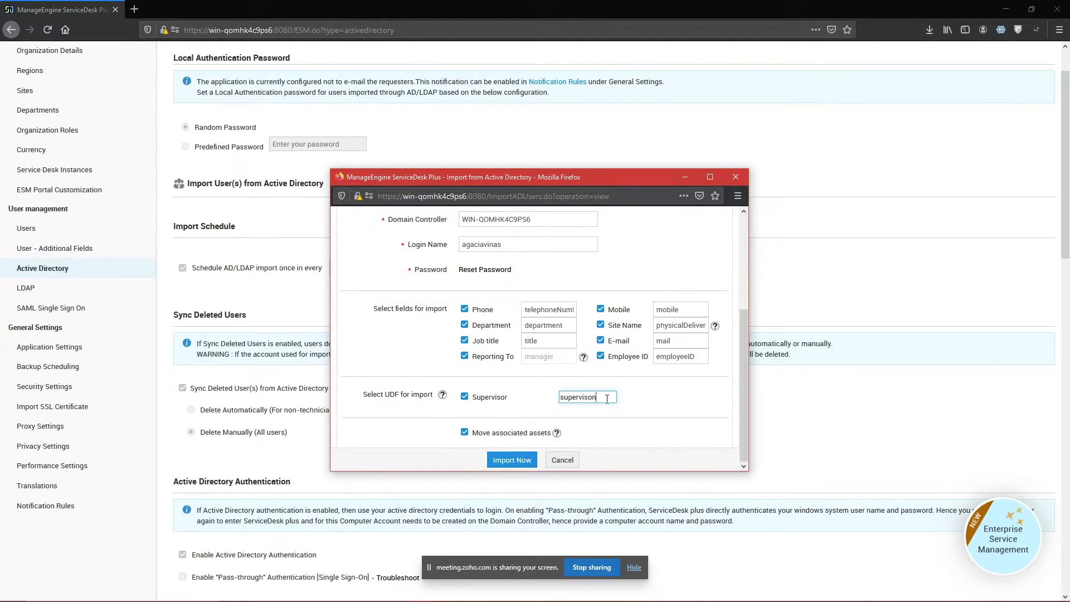
click(464, 397)
drag(601, 398, 553, 397)
key(ctrl+a)
key(BackSpace)
click(564, 464)
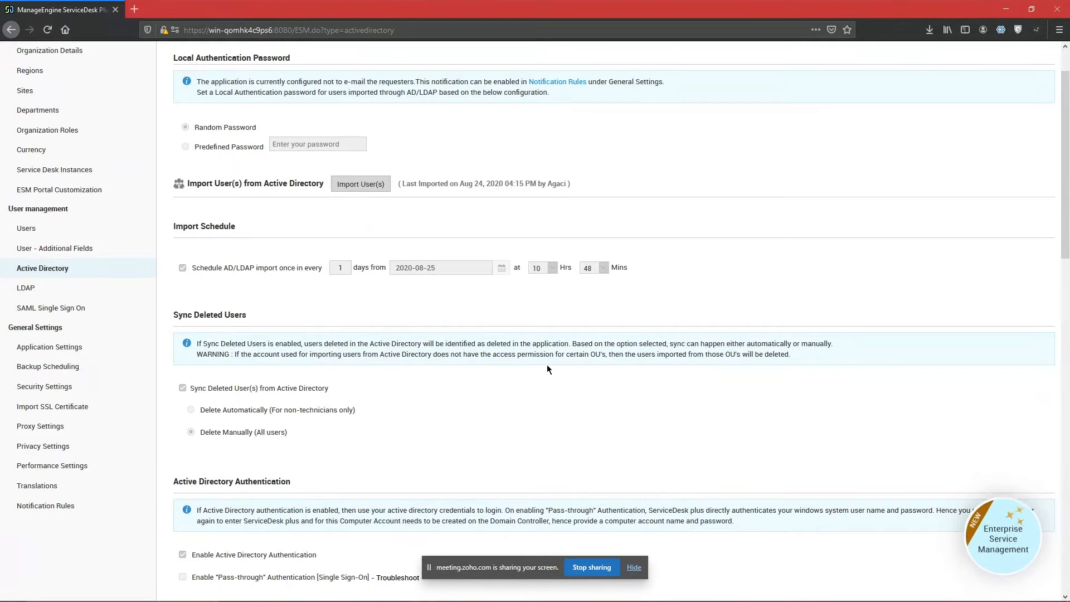
click(196, 257)
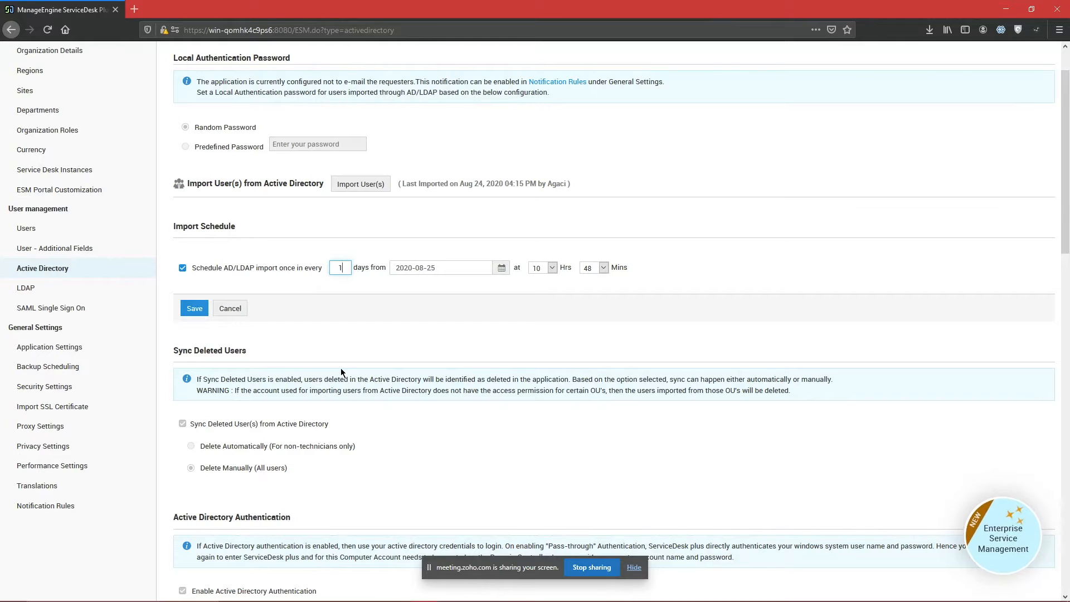
click(470, 274)
click(354, 305)
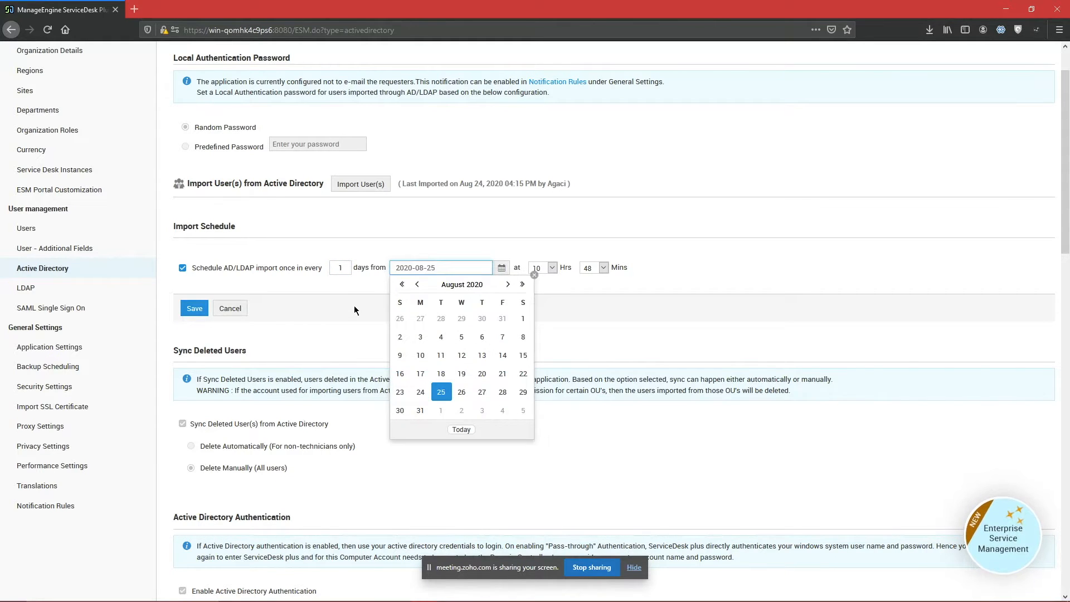
click(225, 312)
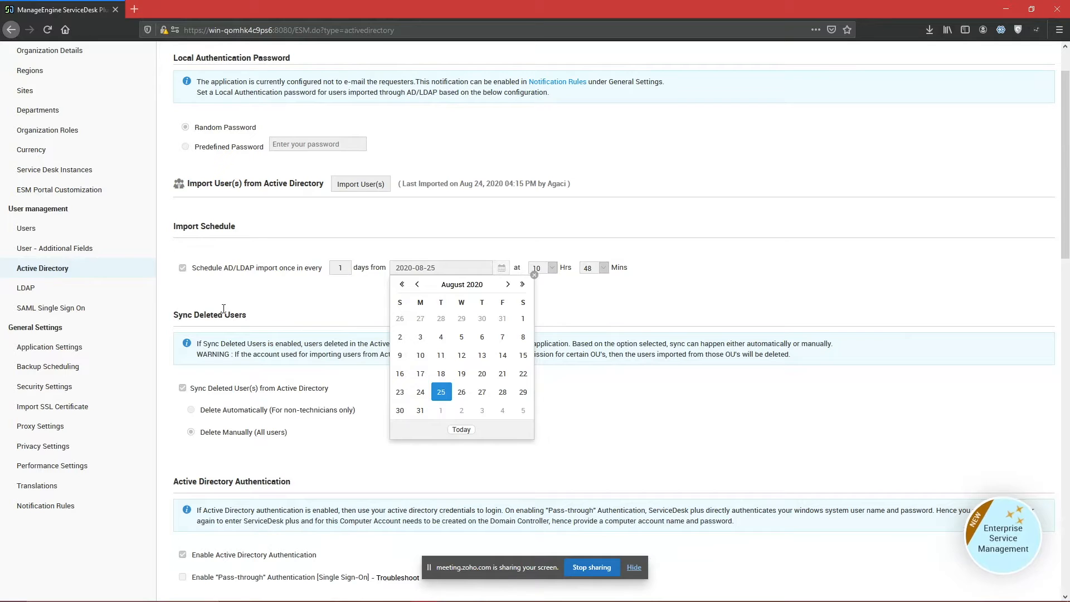
click(539, 280)
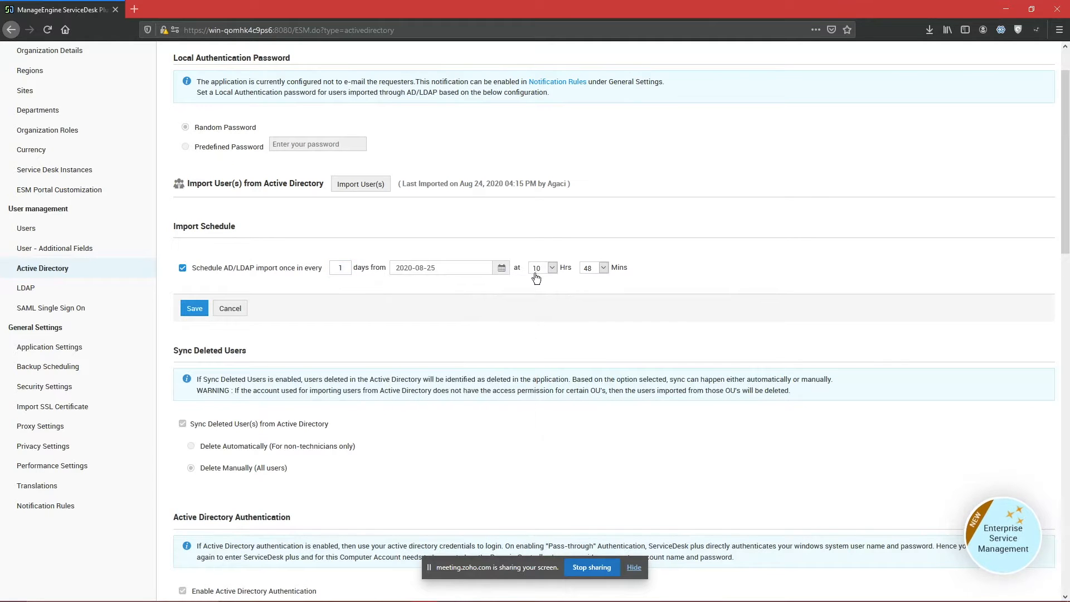
scroll(552, 332, down, 2)
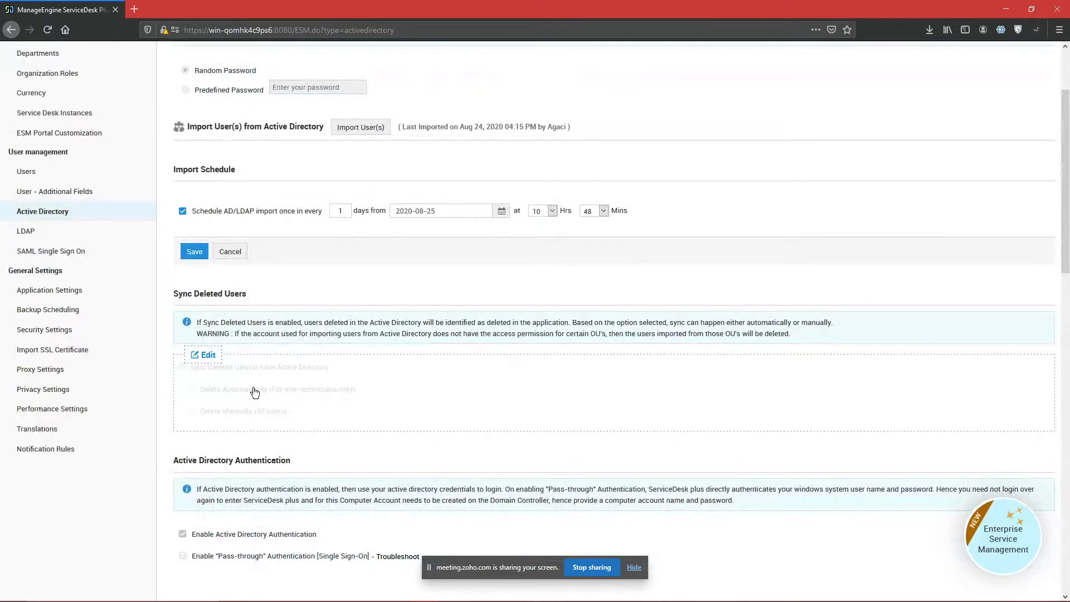
Step: Dismiss the open-form warning and cancel the pending Import Schedule edit
click(206, 355)
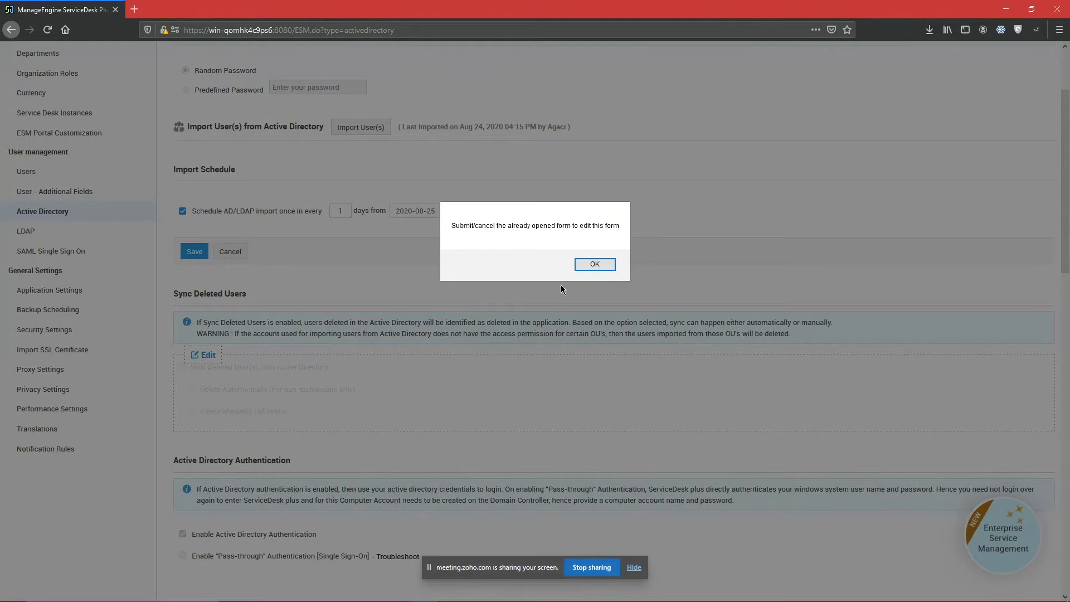
click(594, 263)
click(230, 252)
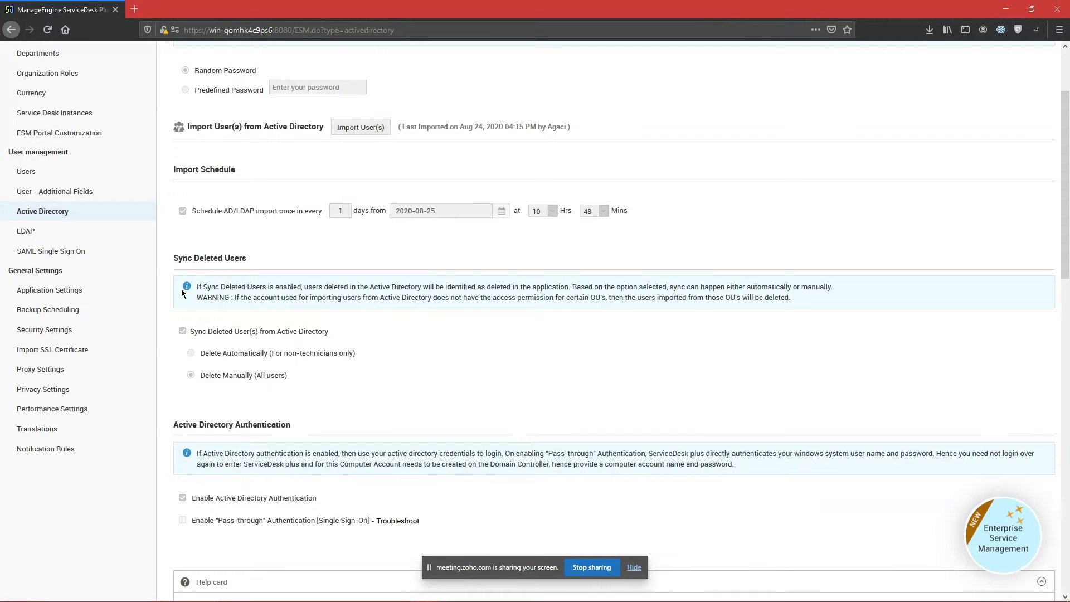
Step: Edit Sync Deleted Users, trying automatic deletion before returning to Delete Manually
click(189, 319)
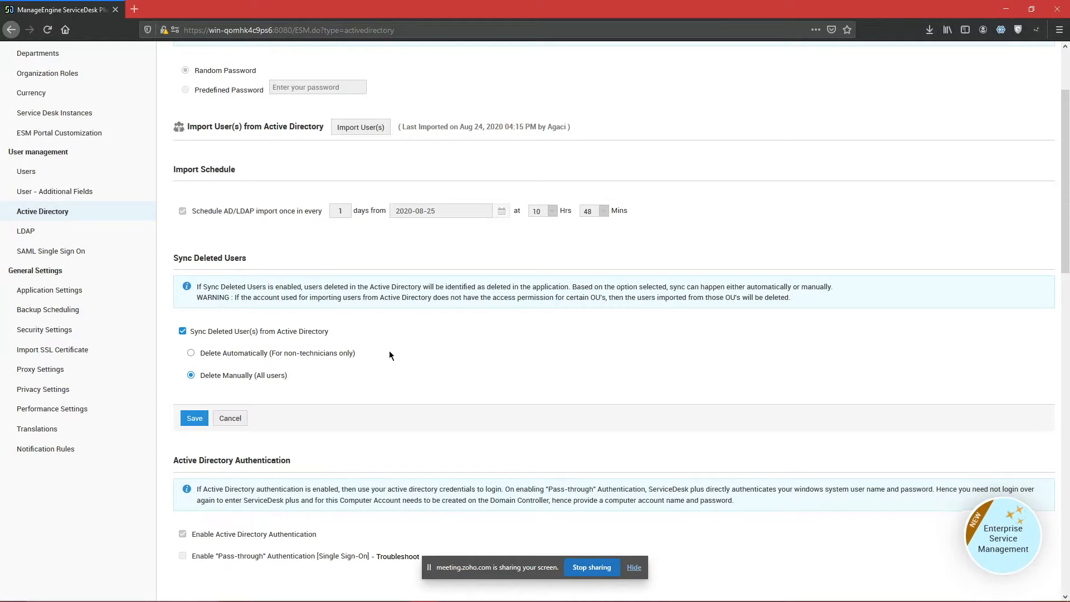
click(191, 353)
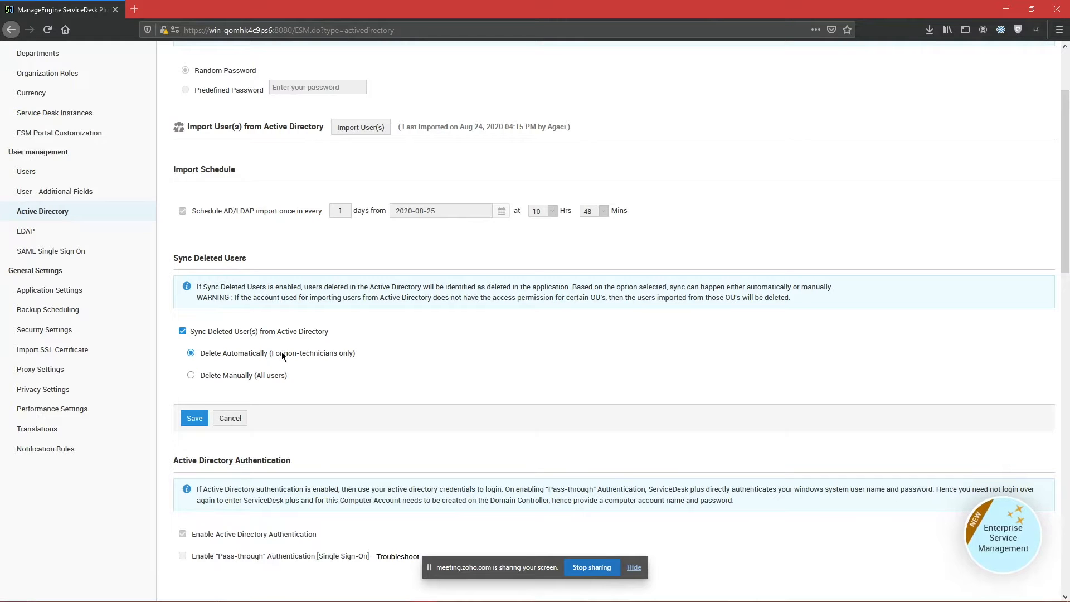
click(353, 359)
click(191, 376)
scroll(210, 375, up, 2)
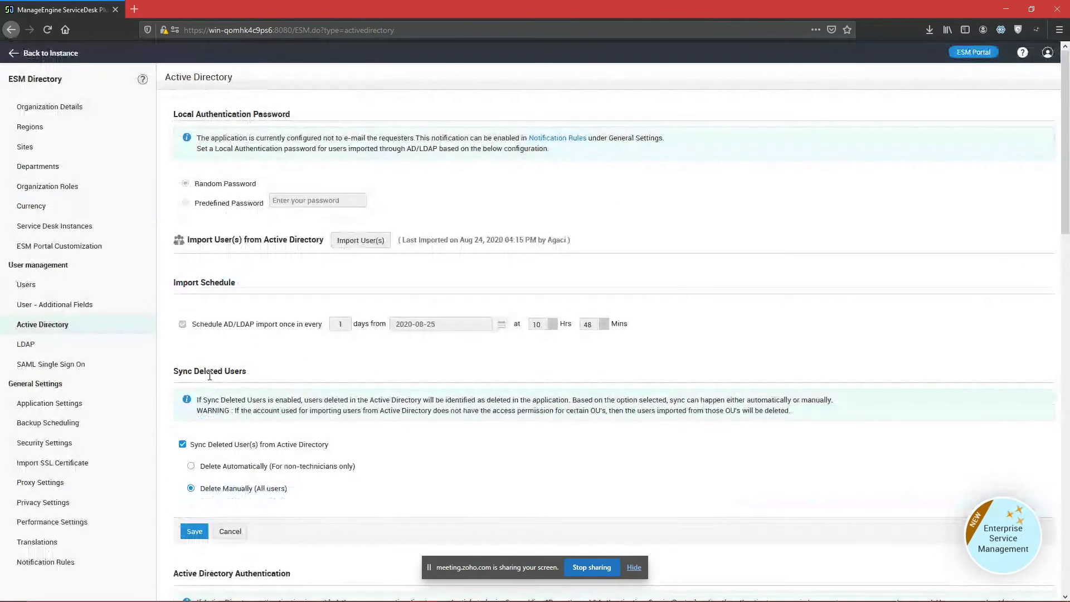
scroll(210, 375, down, 4)
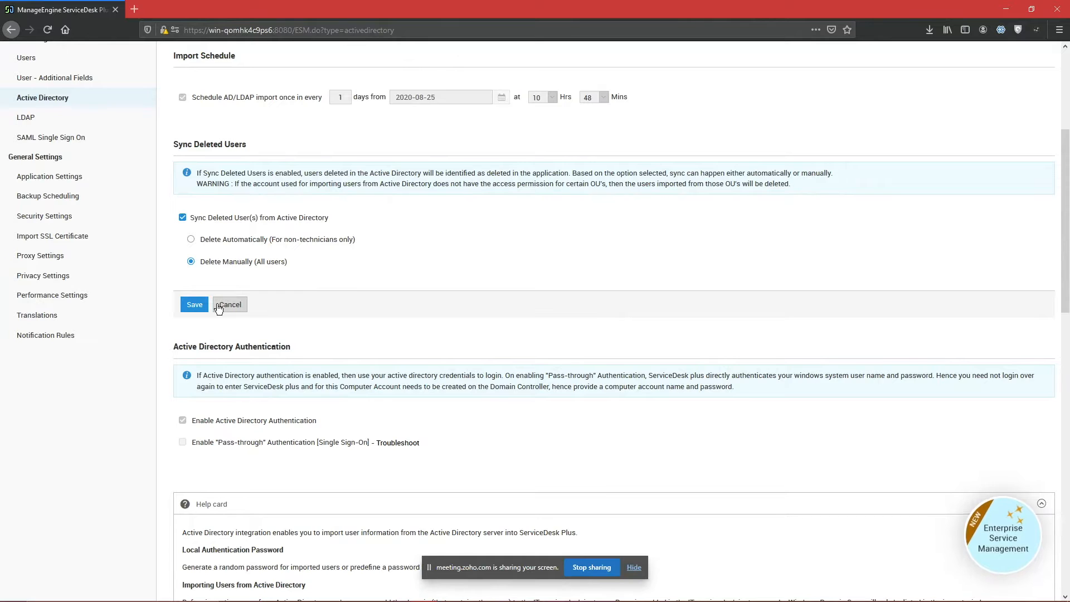
scroll(168, 231, up, 2)
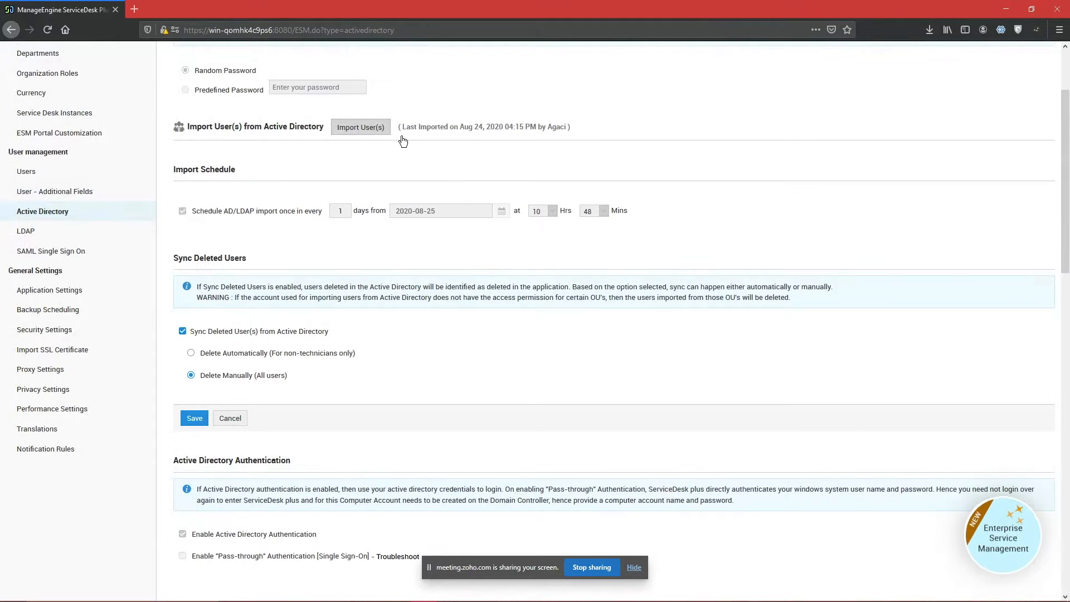
Step: Start Import User(s) from Active Directory and continue to the organizational unit tree
click(355, 124)
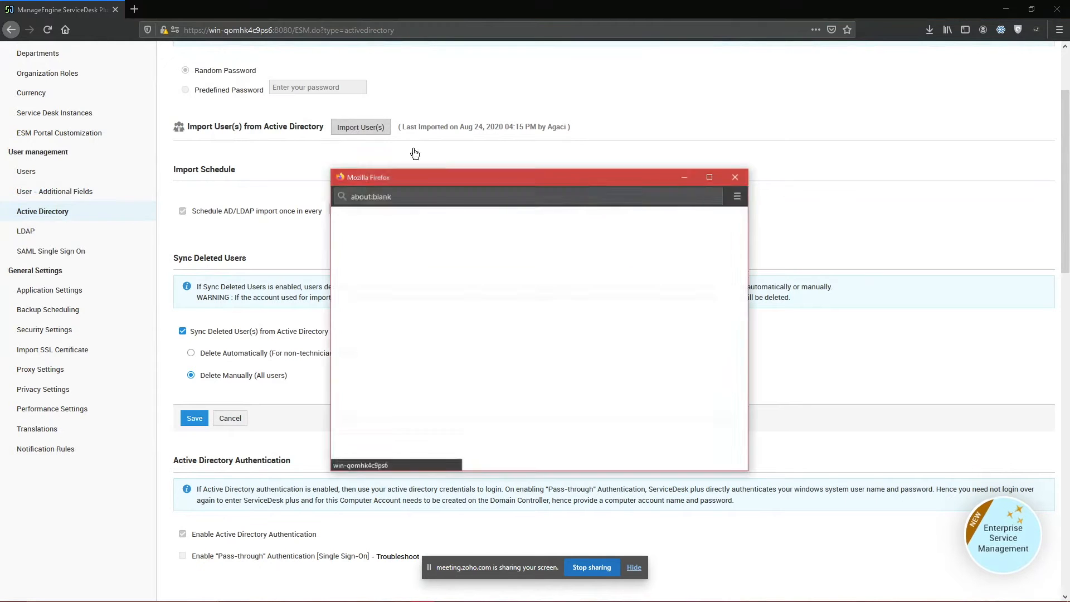
scroll(557, 312, down, 3)
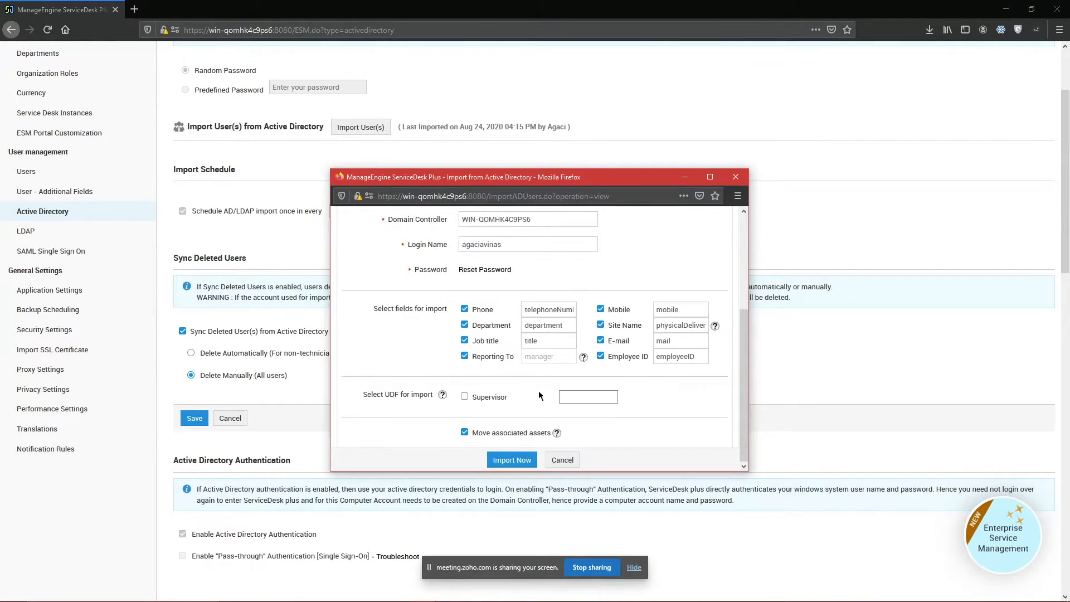
click(515, 460)
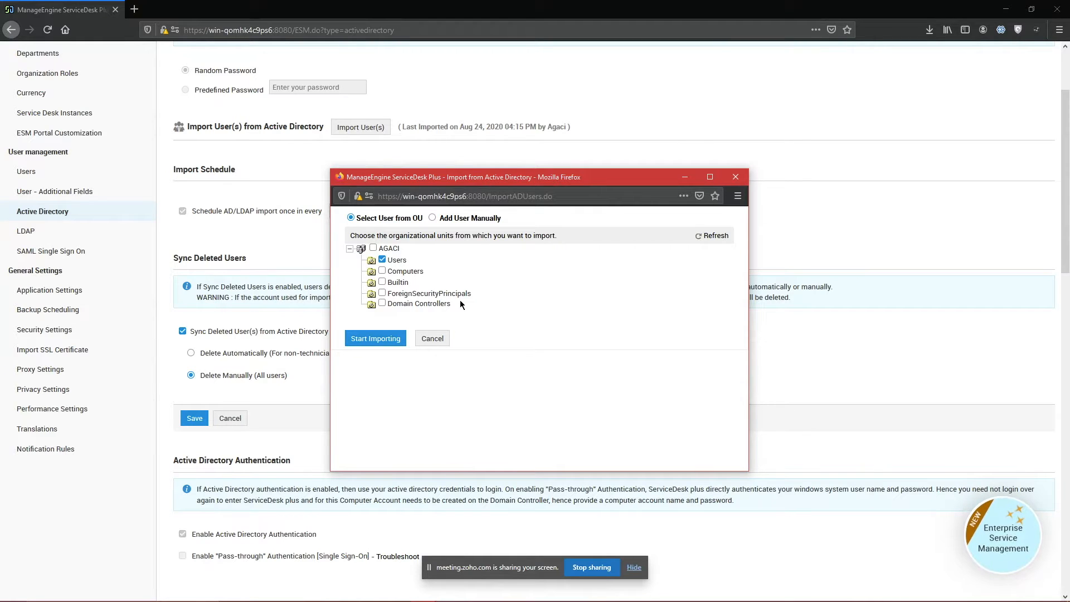
drag(490, 326, 481, 278)
click(497, 302)
Step: Close the import window without importing and switch to the remote Active Directory console
click(735, 176)
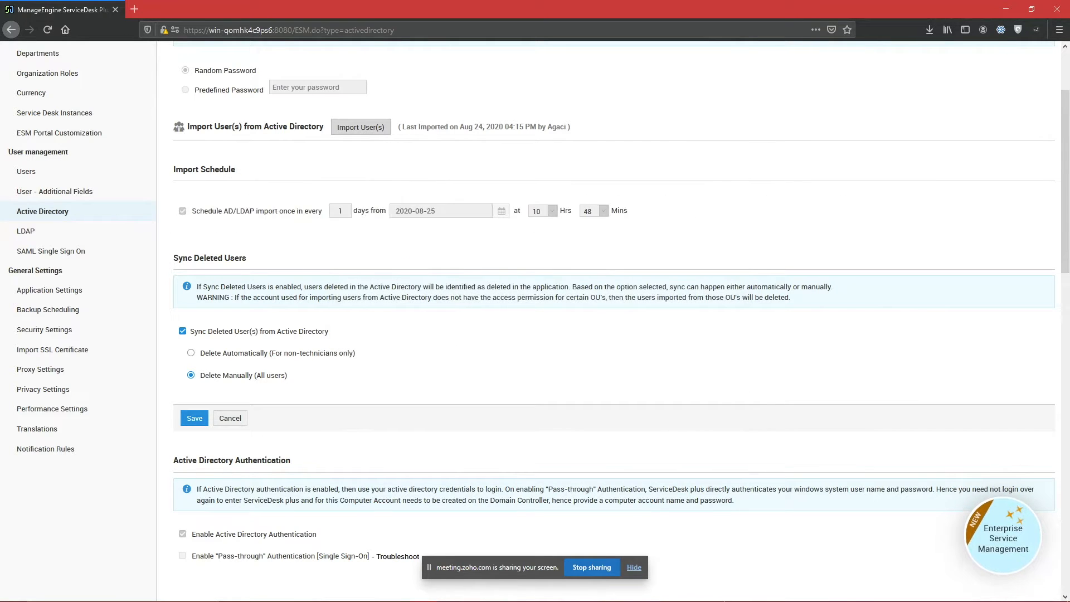
mouse_move(648, 595)
click(645, 591)
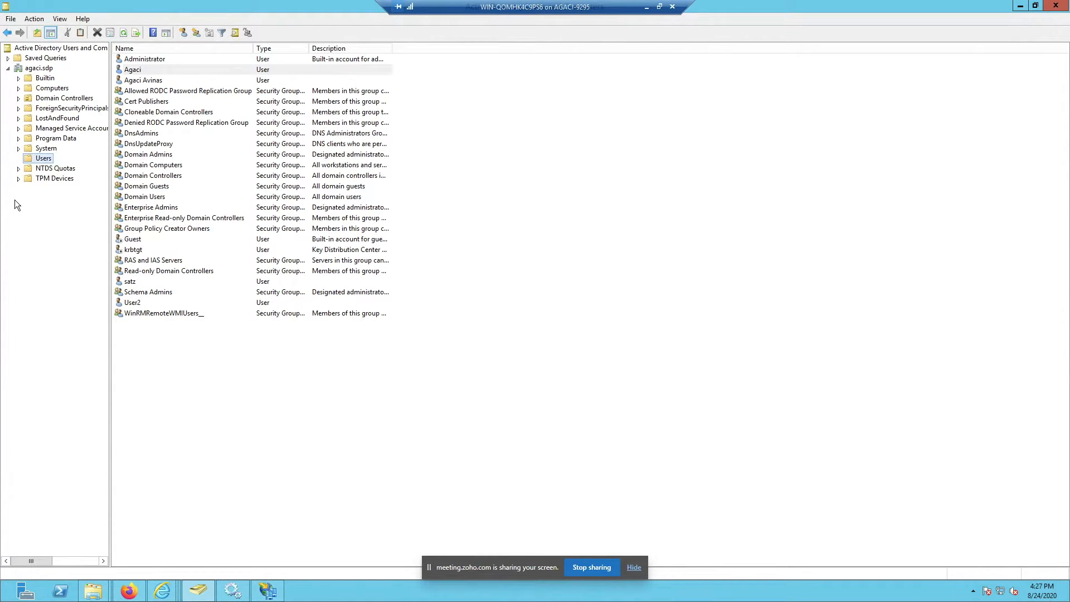
Step: Review the Users container's security permissions in its Properties
right_click(42, 158)
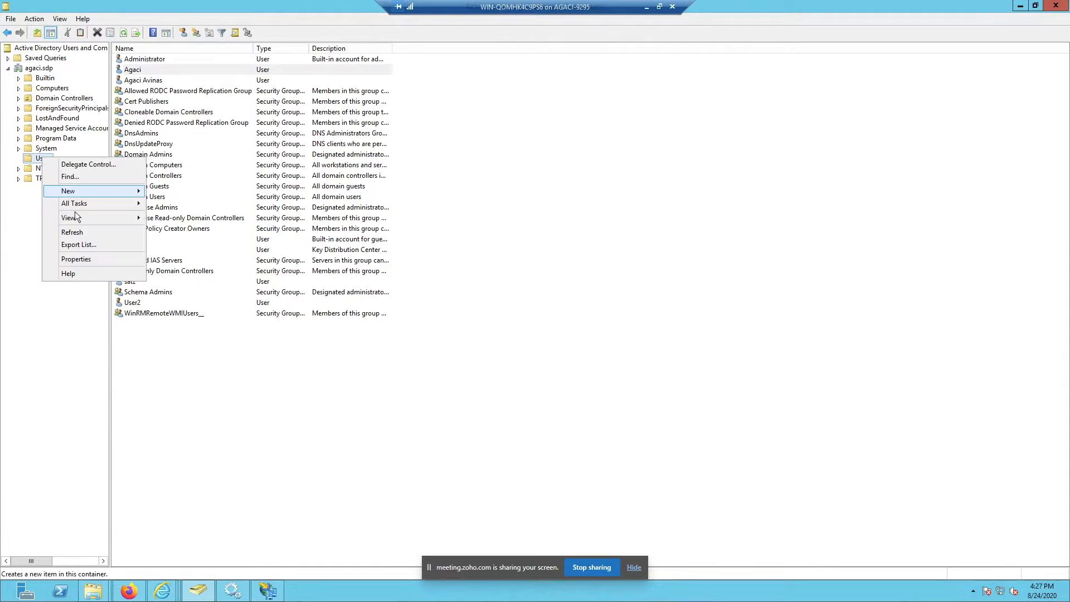
click(79, 259)
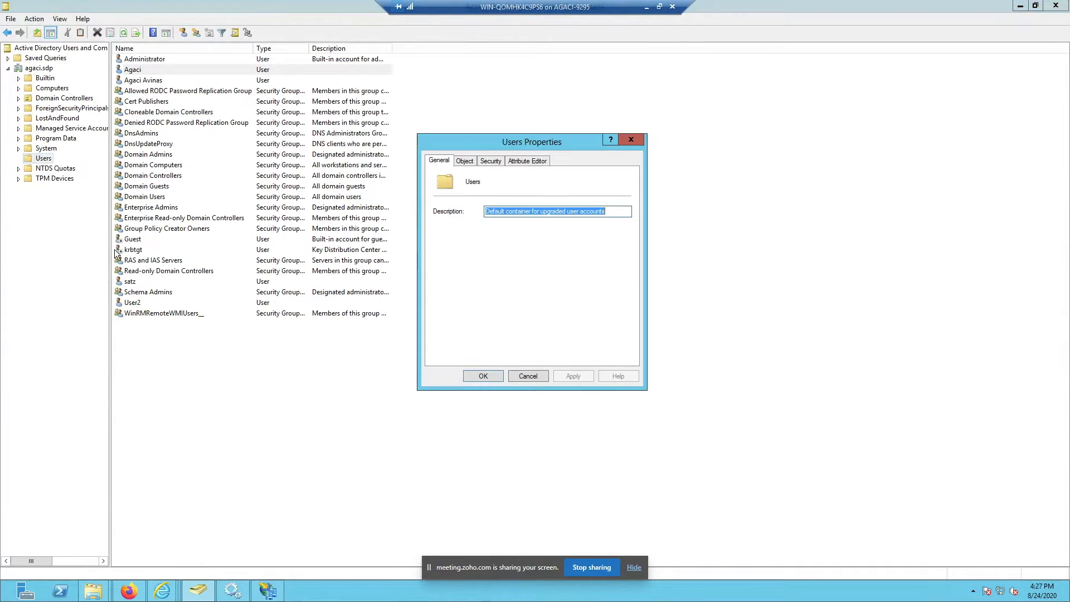
click(490, 160)
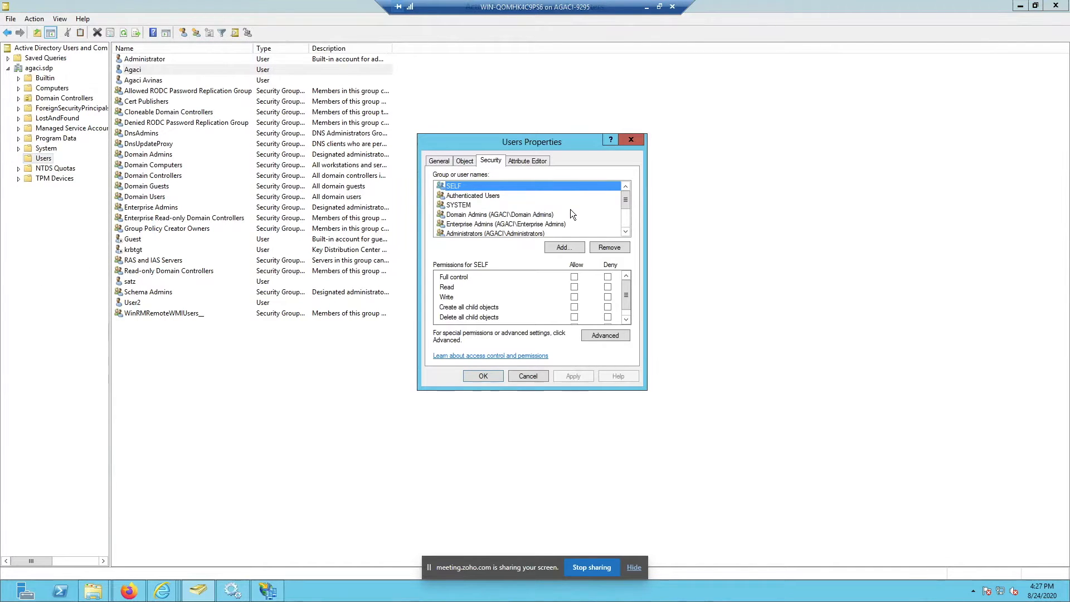
scroll(570, 209, down, 2)
click(629, 140)
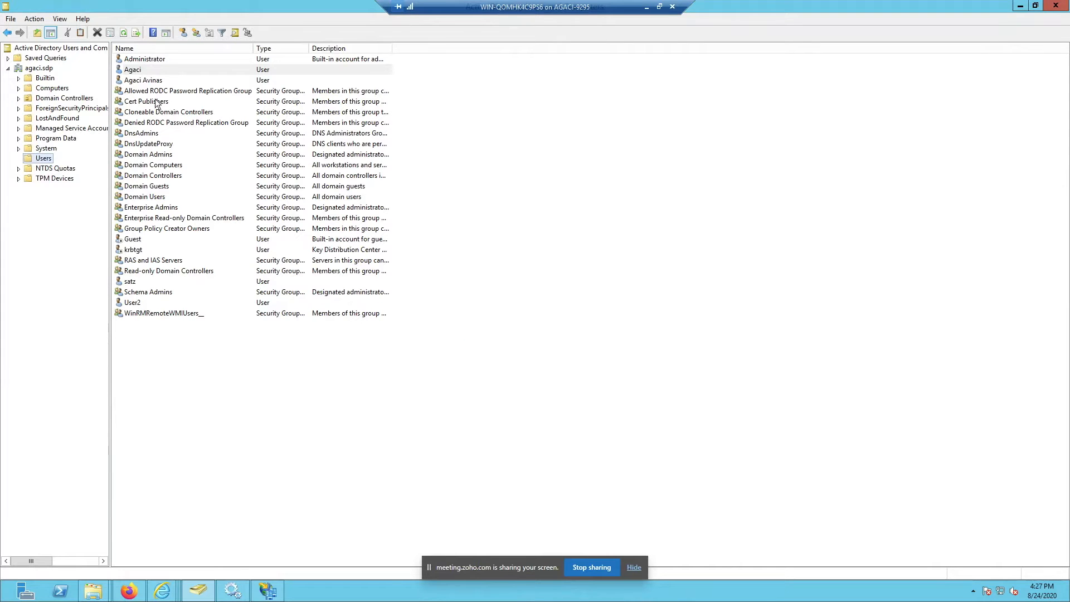
Step: Create an organizational unit 'Disabled users_' under agaci.sdp after the name 'Disabled user' was taken
right_click(43, 69)
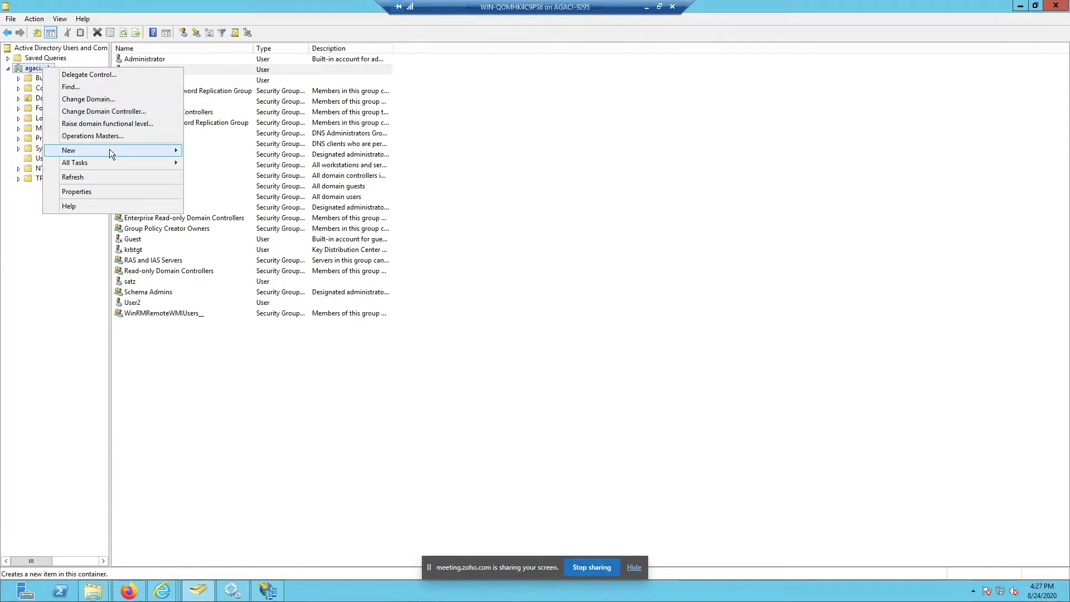
mouse_move(110, 149)
click(223, 224)
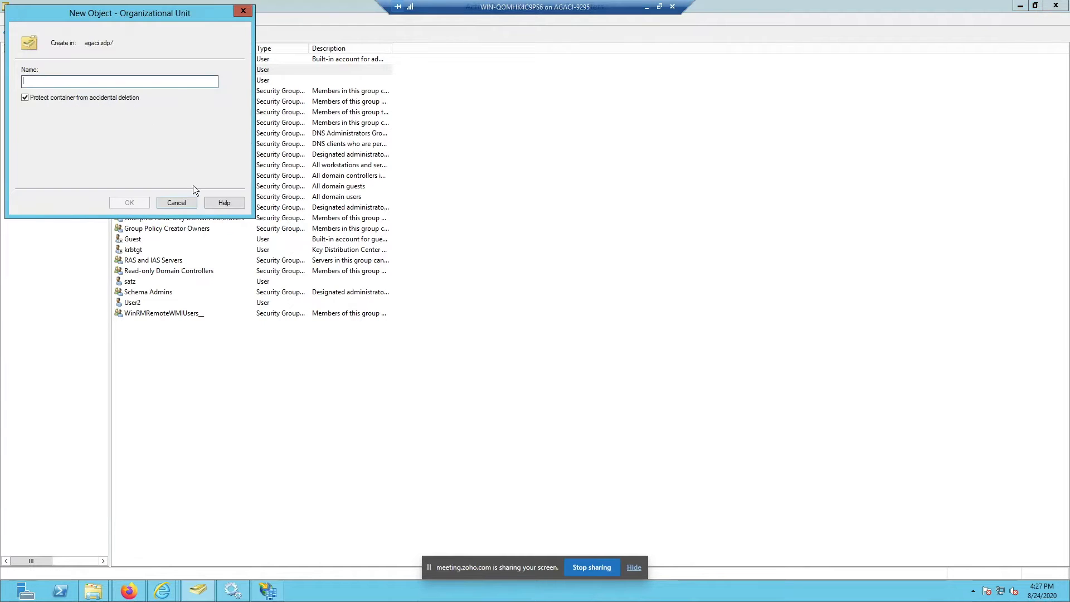
text(Disabled users)
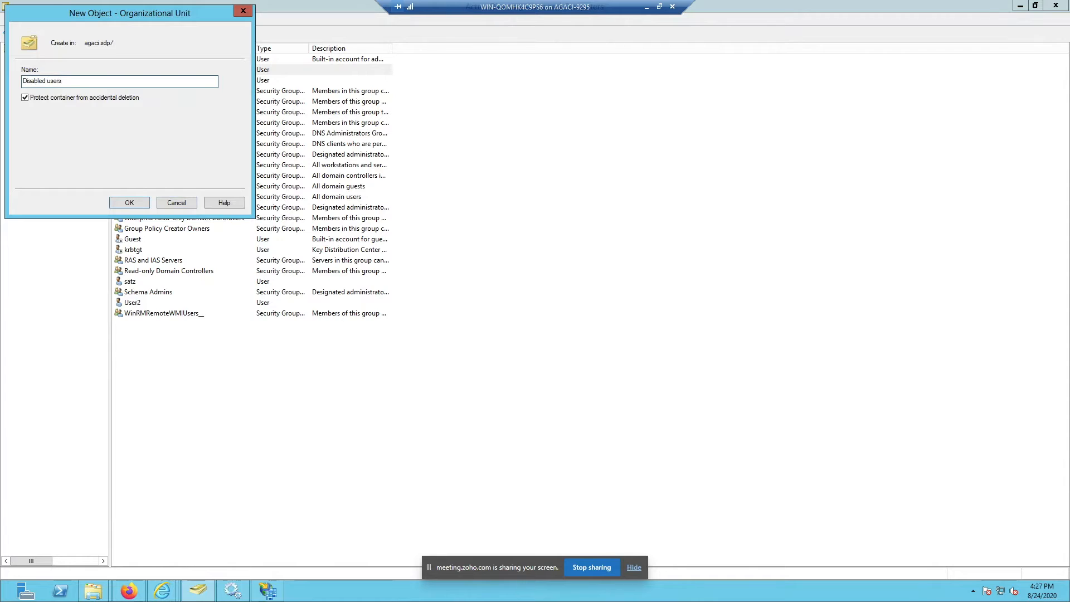
click(127, 202)
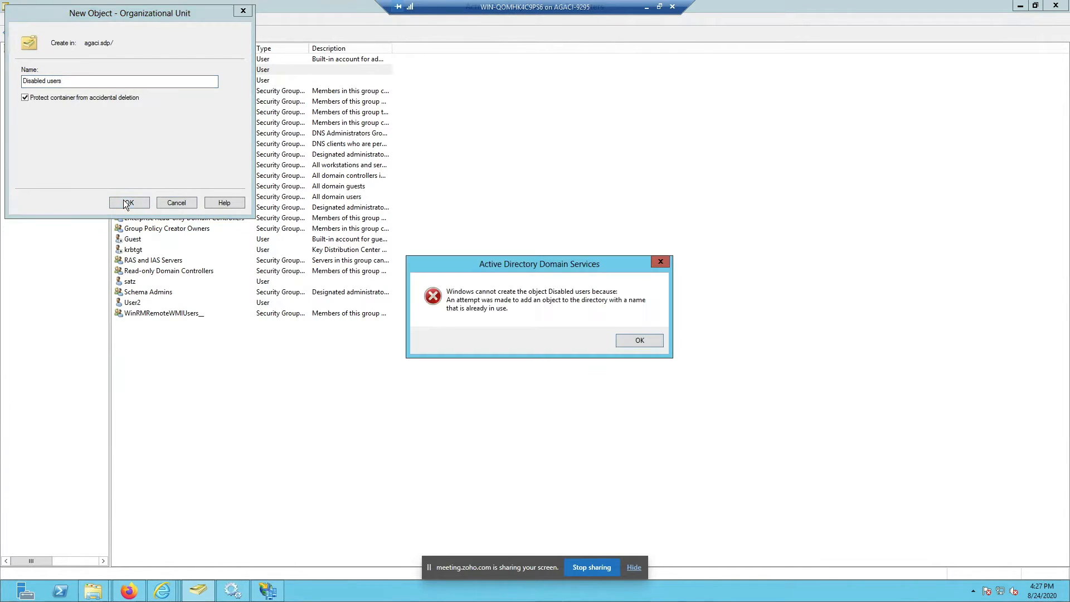
click(650, 338)
click(125, 81)
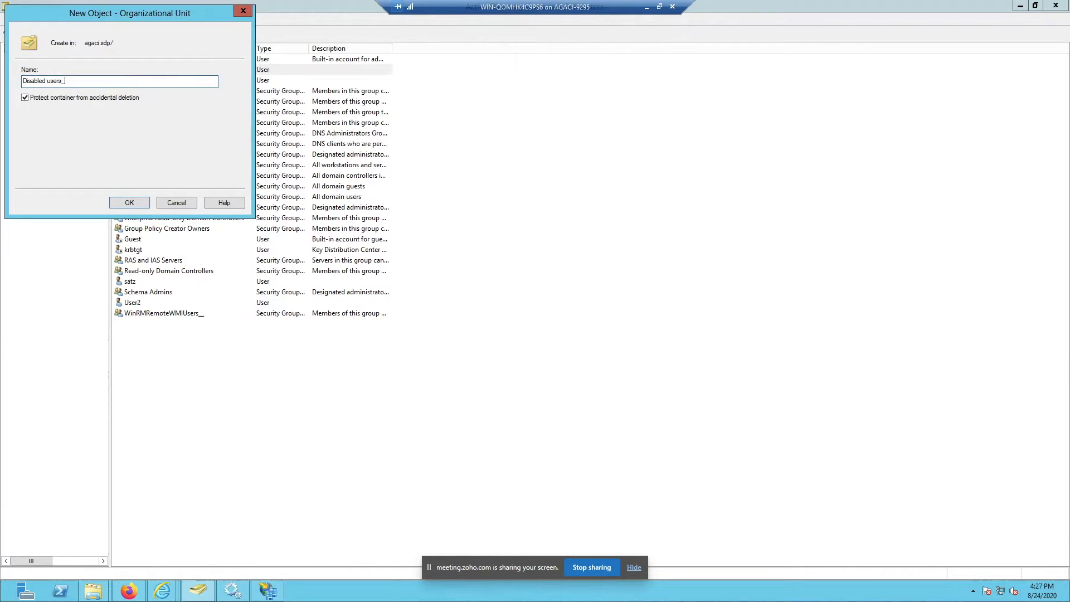
text(_)
click(127, 202)
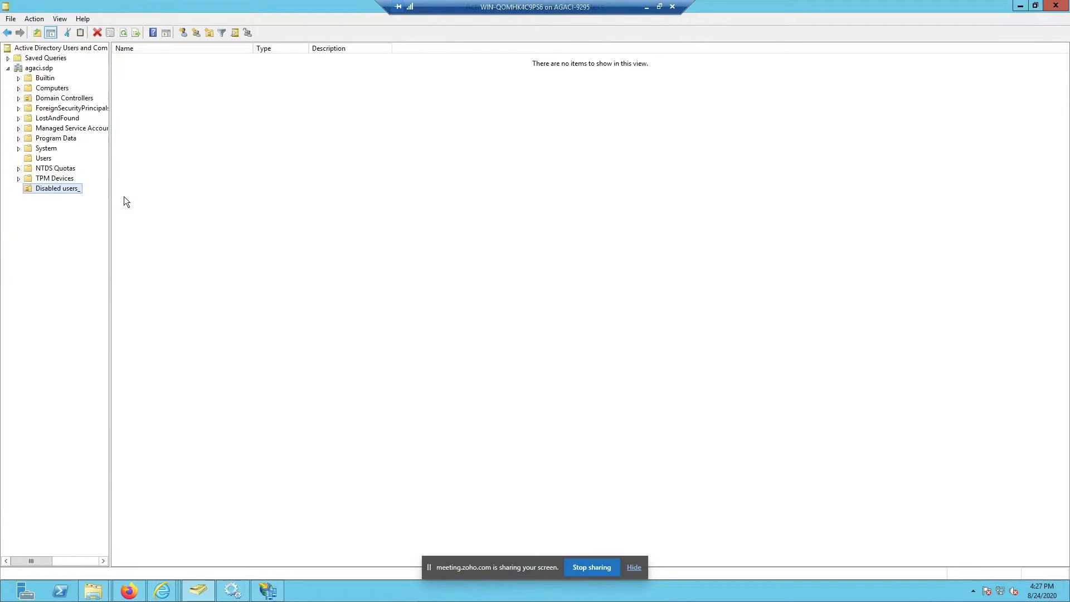
Step: Check the Disabled users_ unit's security permissions, then return to the ServiceDesk browser
right_click(52, 188)
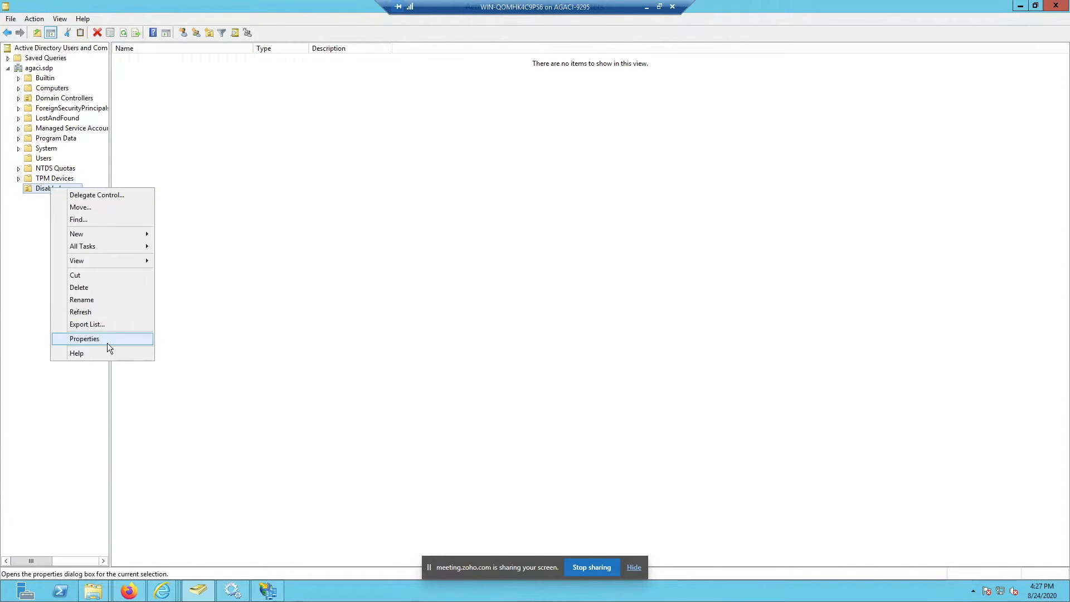
click(107, 342)
click(523, 160)
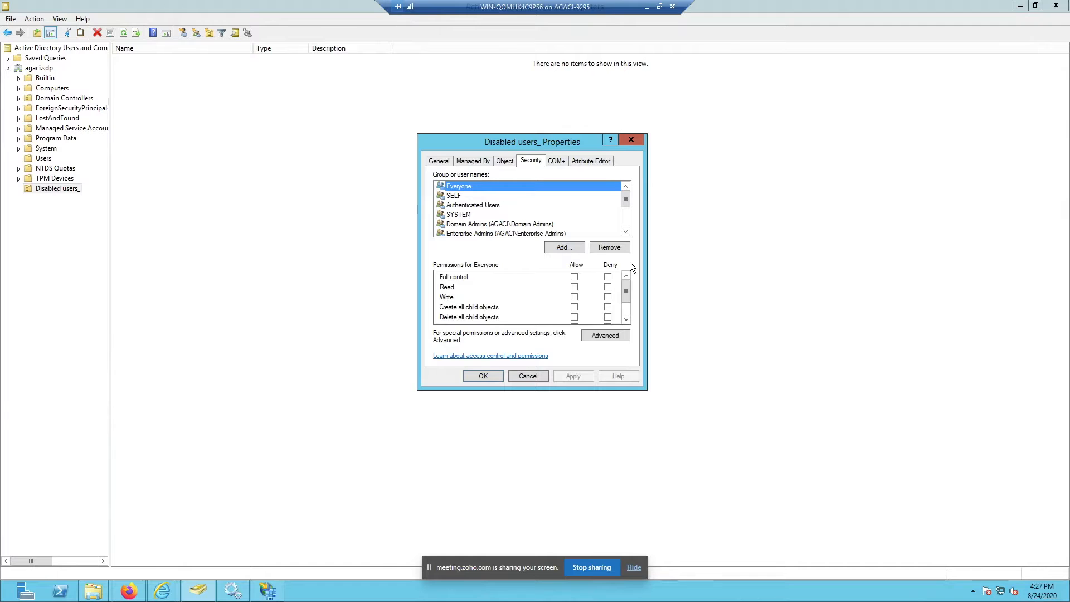
click(646, 7)
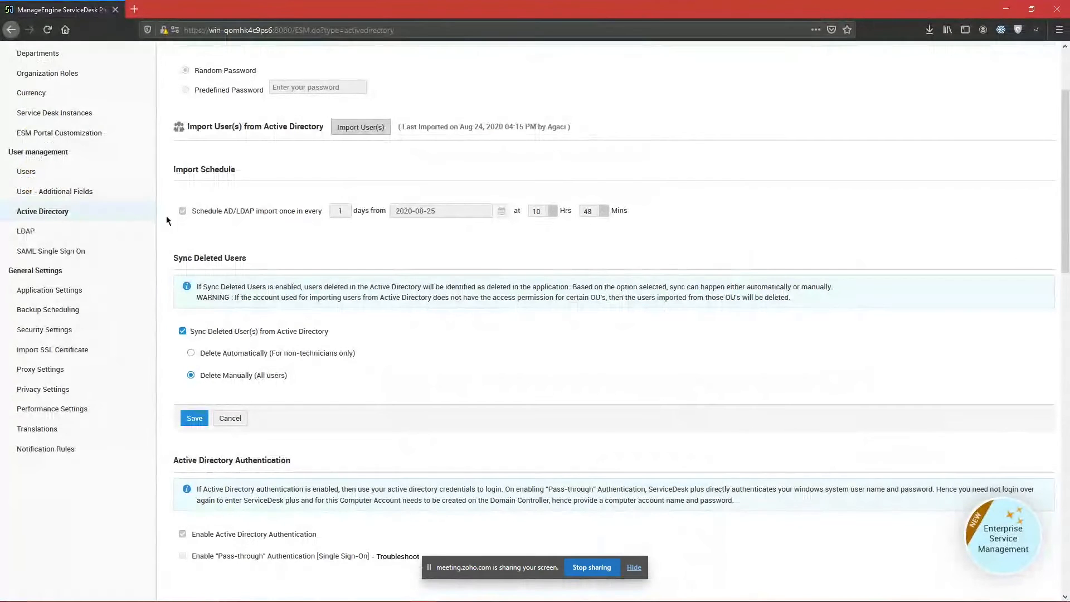
Step: Return to the help desk instance and open Windows Domain Scan via the admin search 'domain'
scroll(166, 215, up, 3)
click(51, 56)
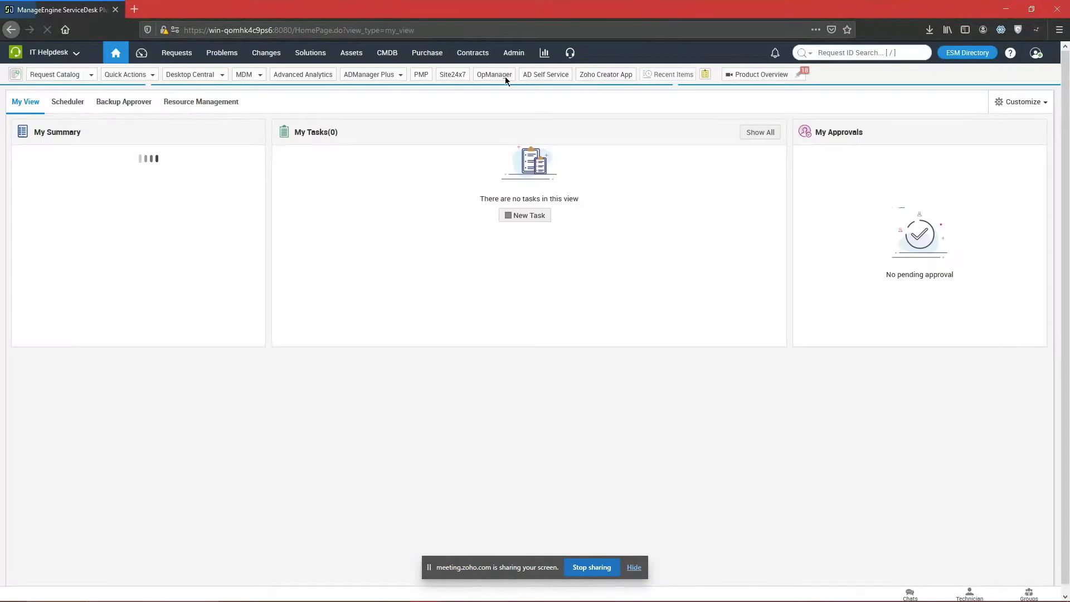
click(503, 52)
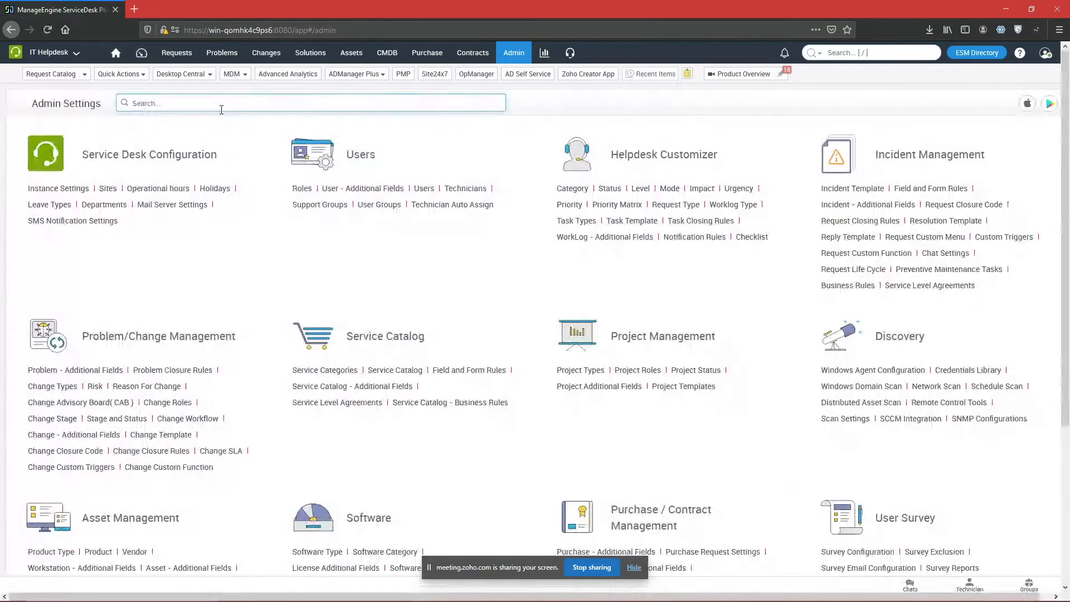
click(222, 110)
text(domain)
key(Down)
key(Return)
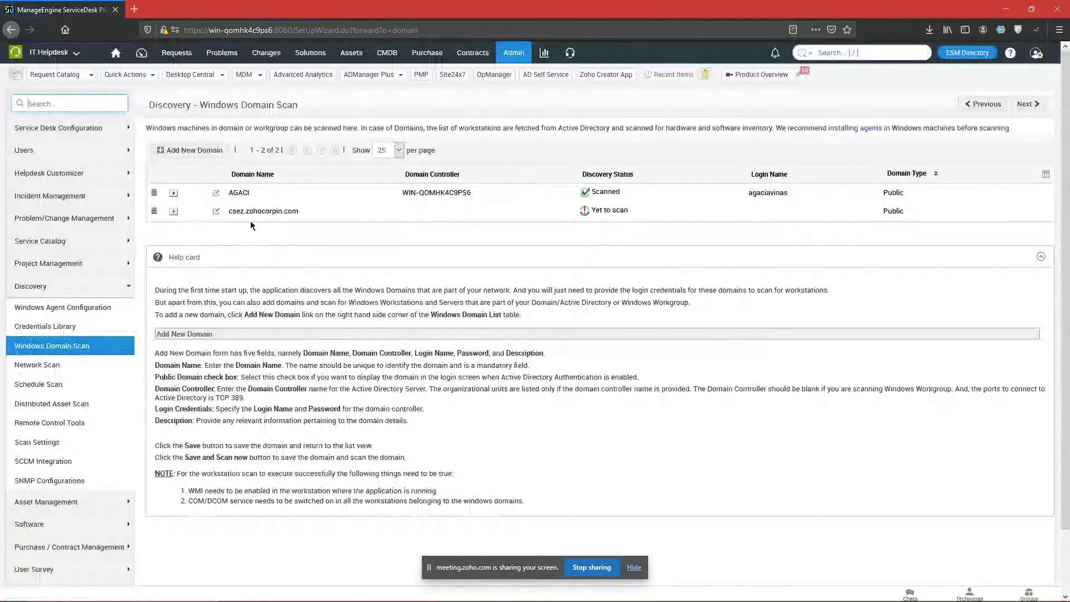
Step: Open the AGACI domain for editing and select its controller name WIN-QOMHK4C9PS6
click(231, 222)
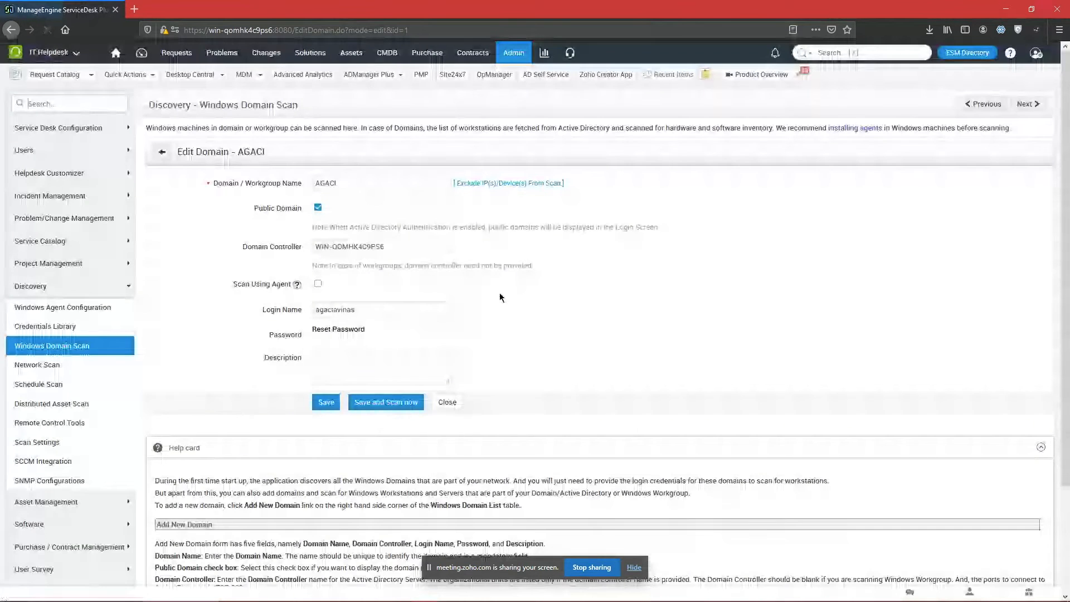
drag(405, 245, 193, 245)
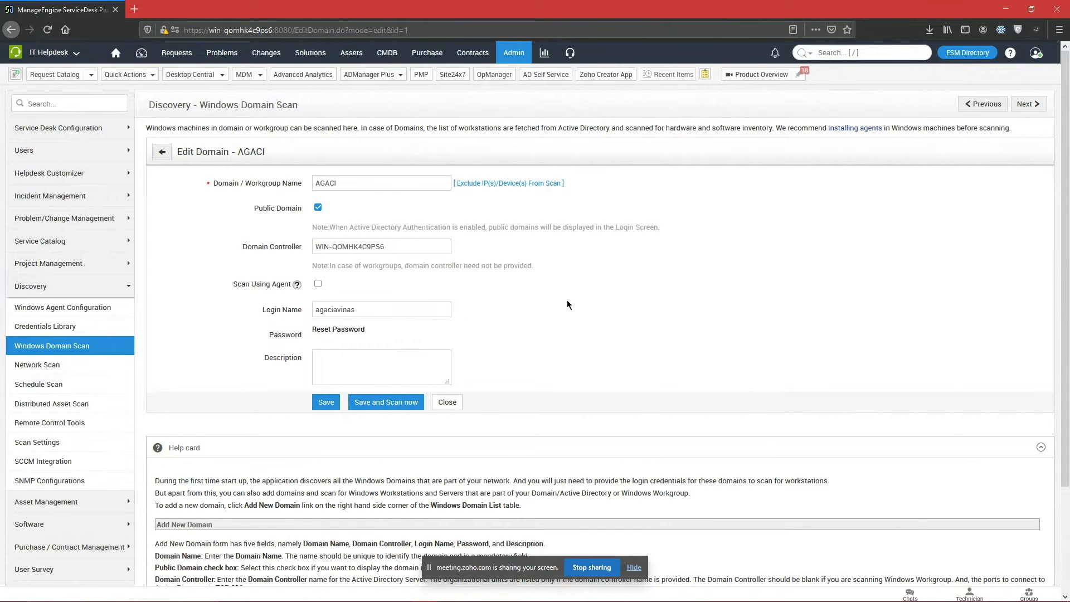
key(alt+Tab)
key(alt+Tab)
Step: Switch to the ESM Directory's Active Directory settings and view the 1 deleted user listed
key(alt+shift+Tab)
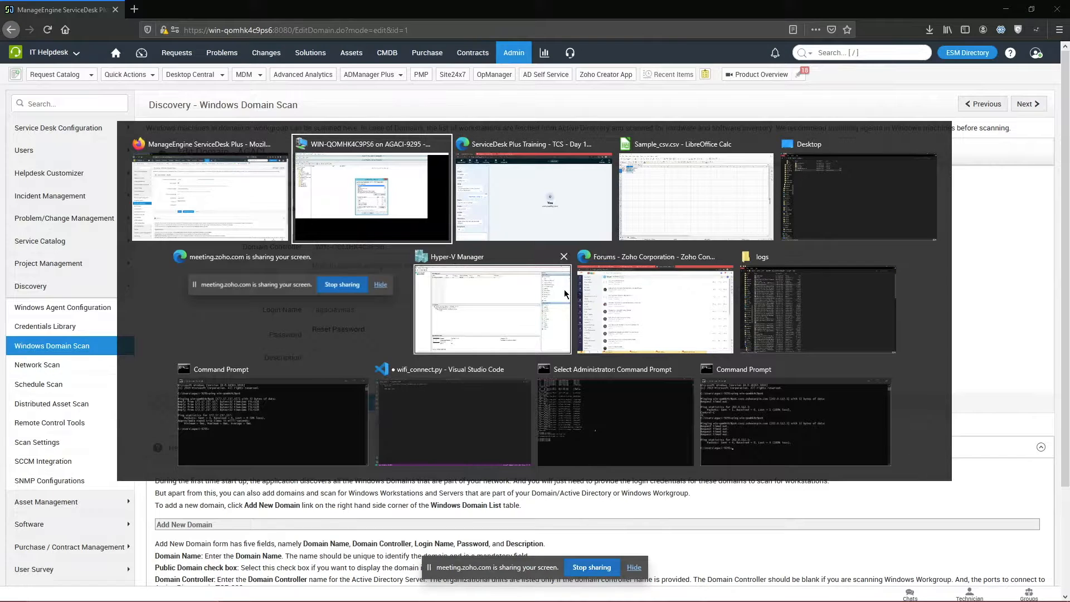
key(alt+Tab)
click(297, 4)
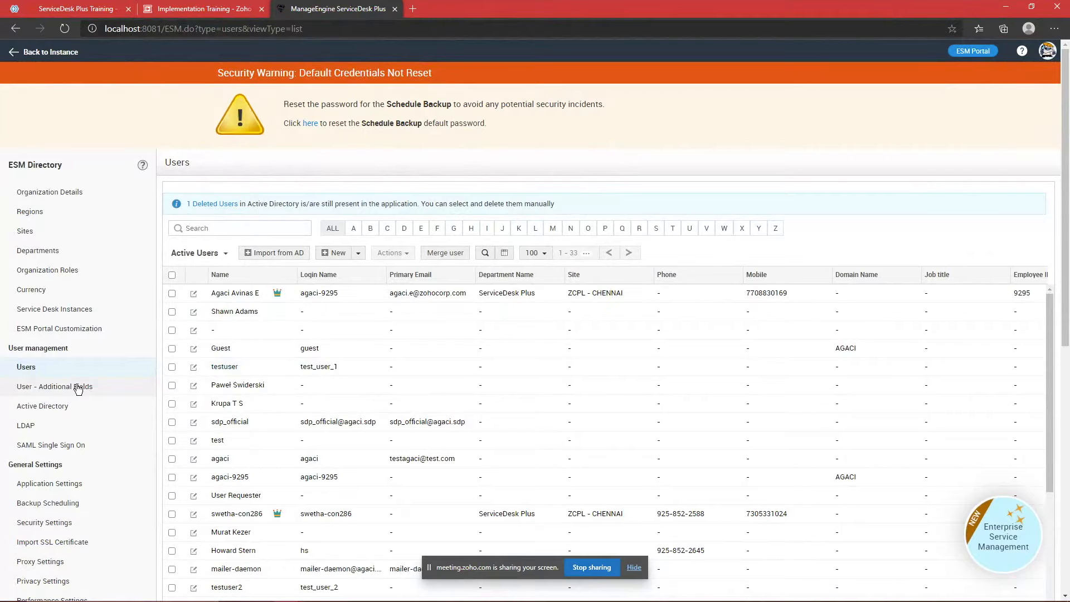
click(50, 406)
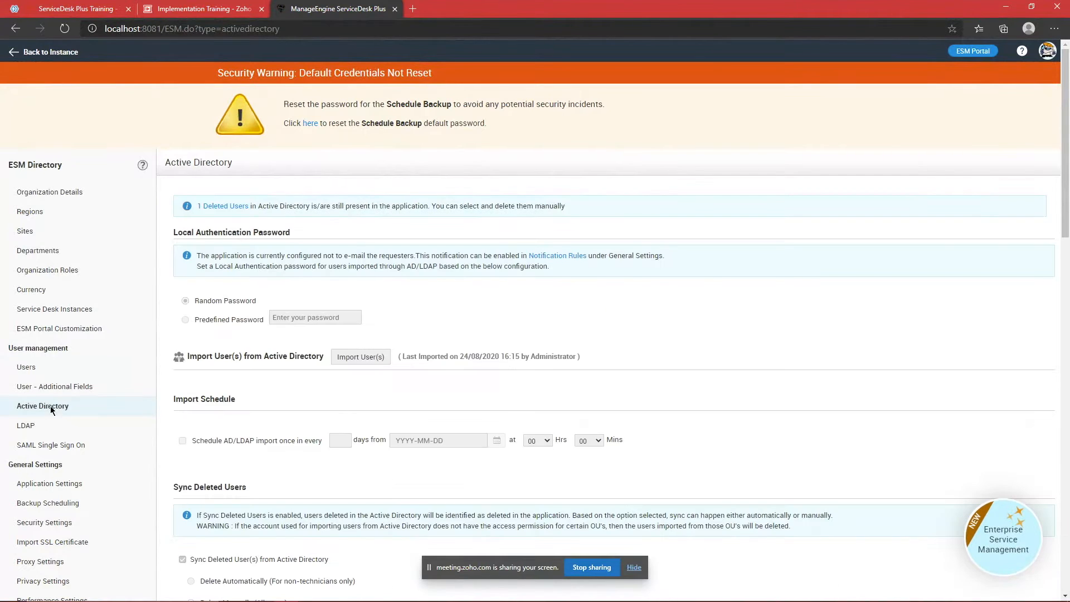
click(223, 206)
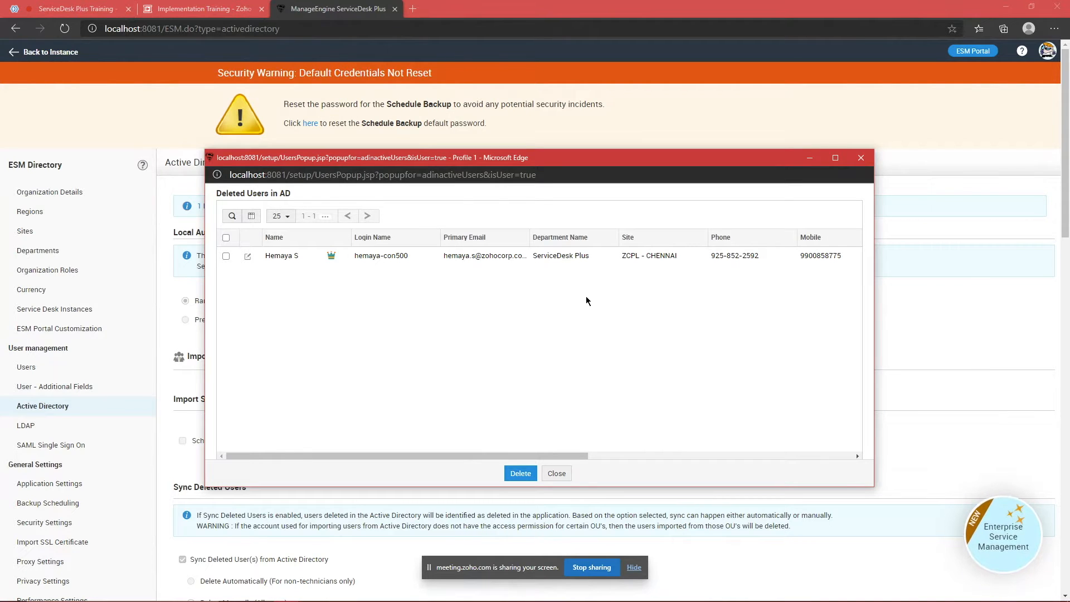
click(226, 256)
click(556, 473)
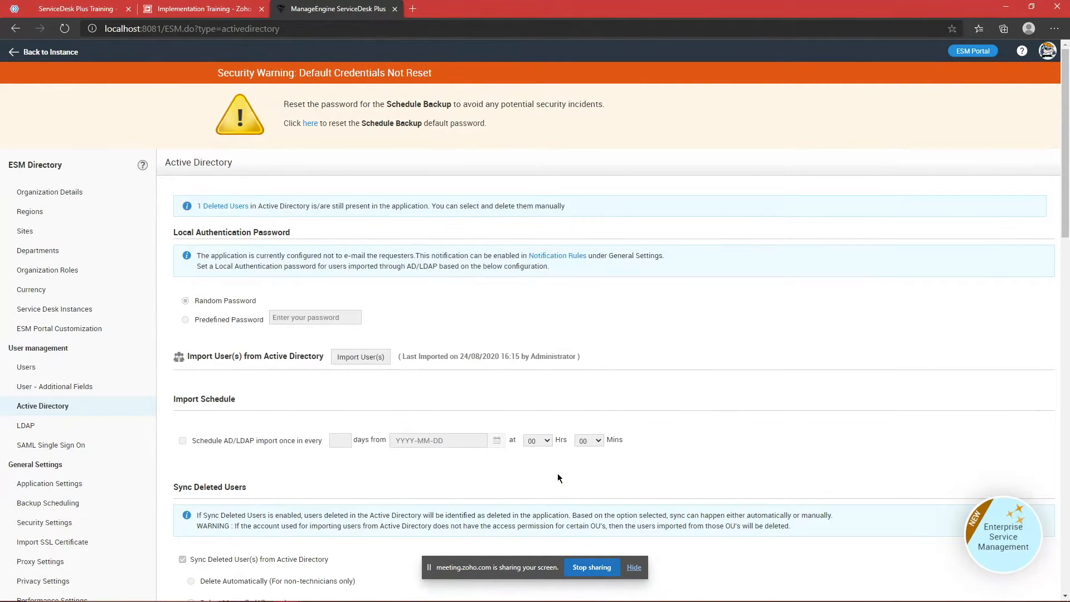
Step: Make Sync Deleted Users editable and recheck the deleted users popup
scroll(557, 477, down, 6)
mouse_move(210, 265)
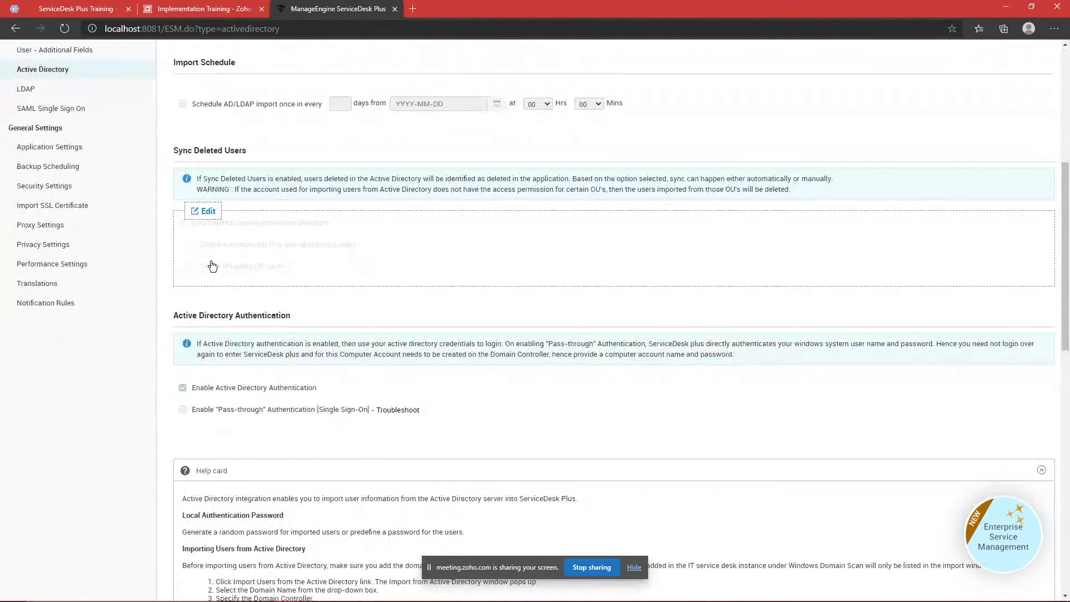
click(200, 211)
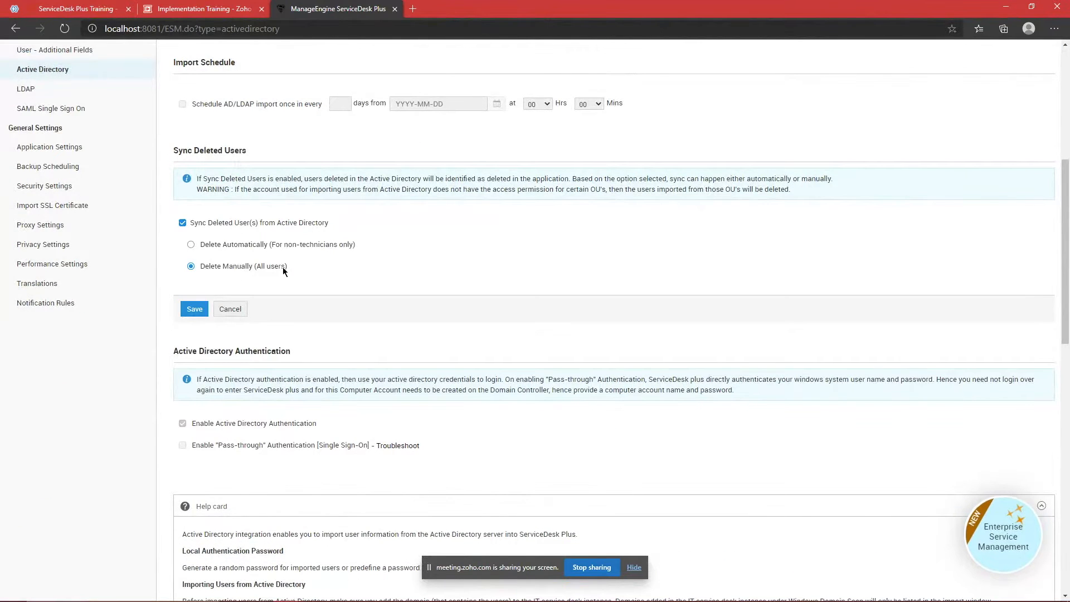
scroll(282, 266, up, 4)
scroll(271, 262, up, 2)
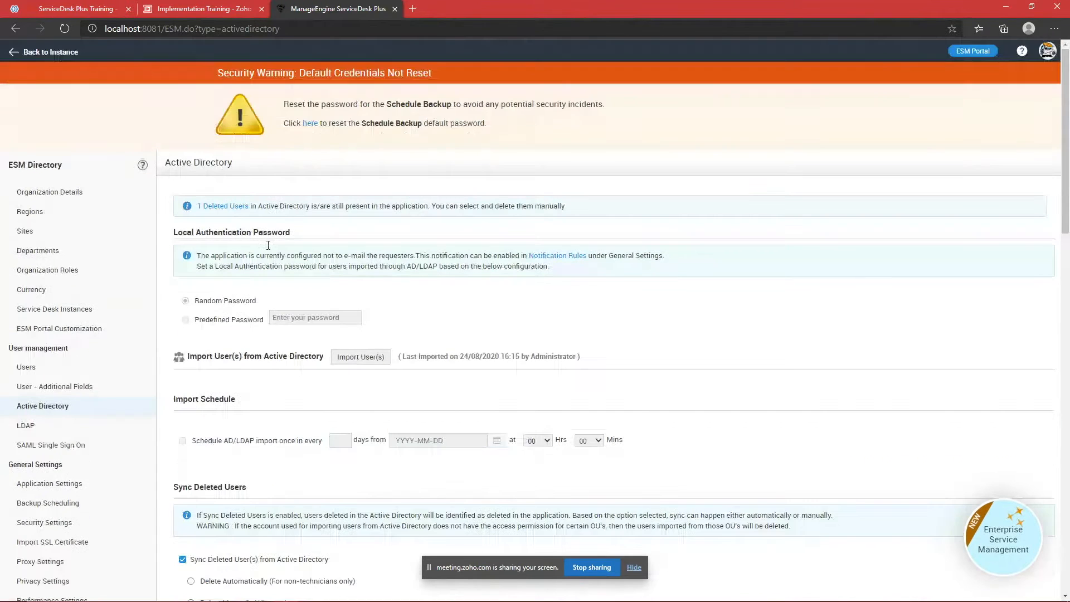
click(240, 208)
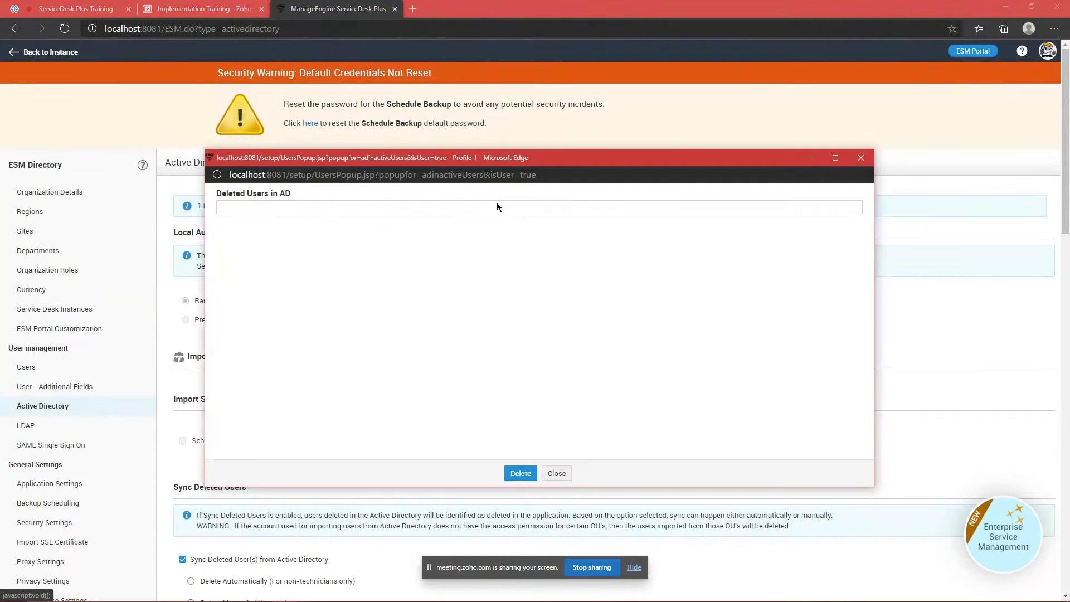
click(859, 150)
Step: Save the Sync Deleted Users settings and open the directory's Users list
scroll(426, 332, down, 3)
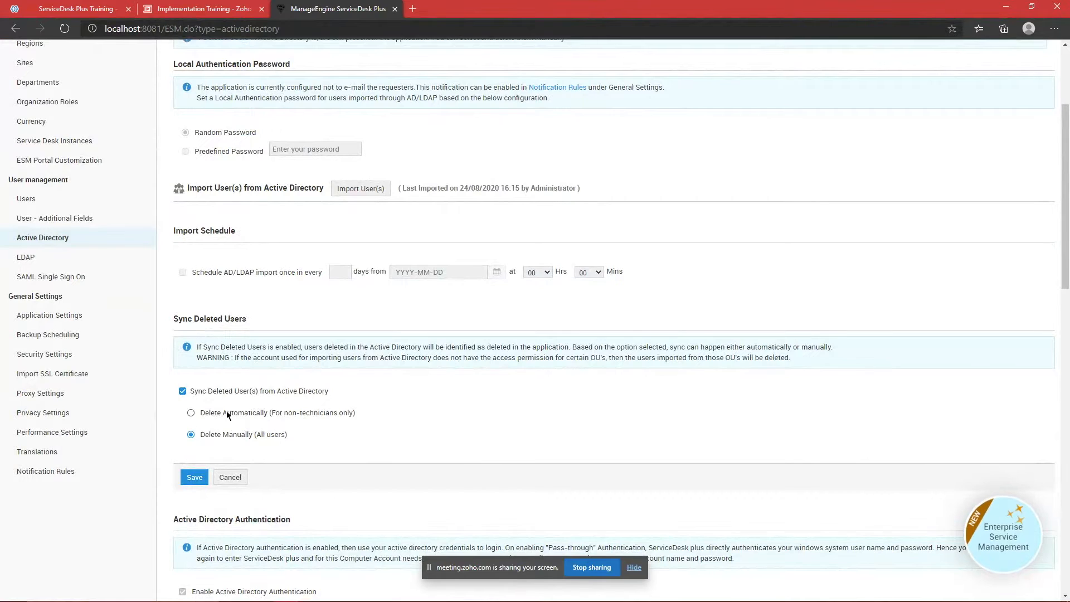
click(230, 476)
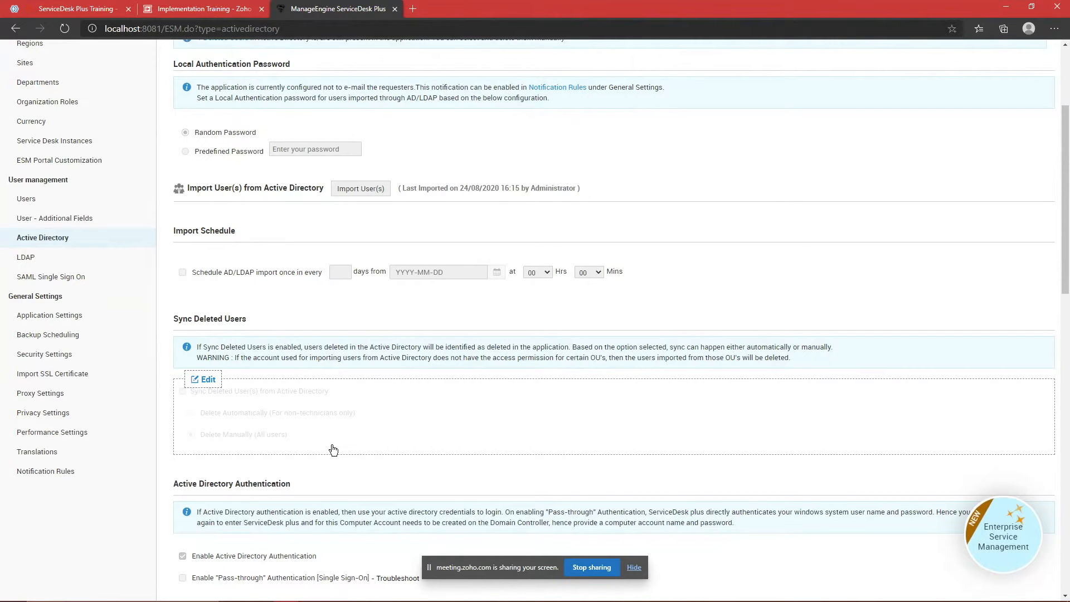
click(53, 201)
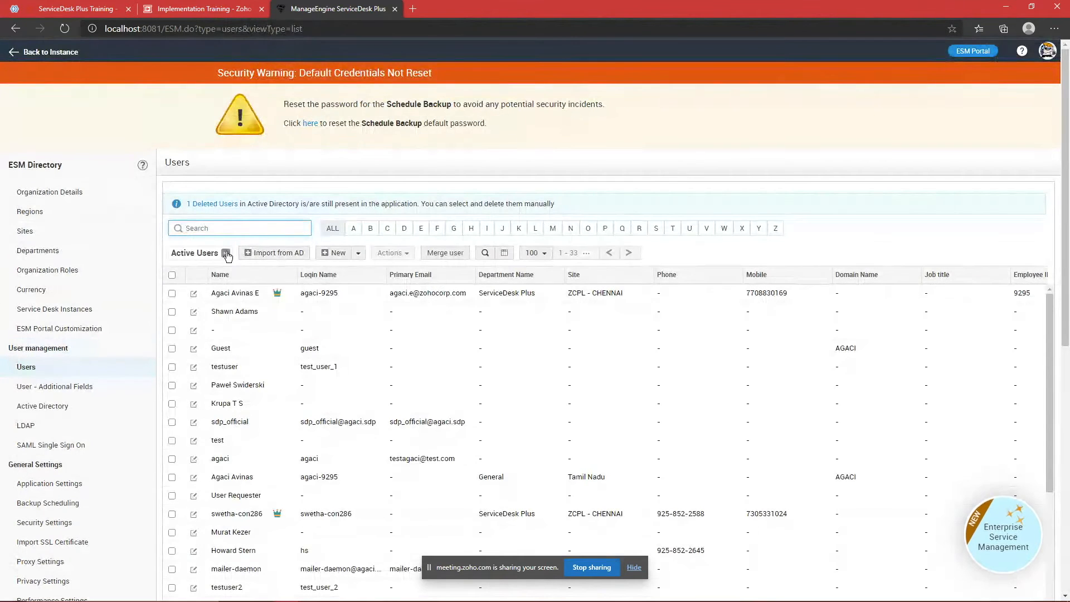
Step: Switch the Users filter to Deleted Users and scroll through the list
click(225, 254)
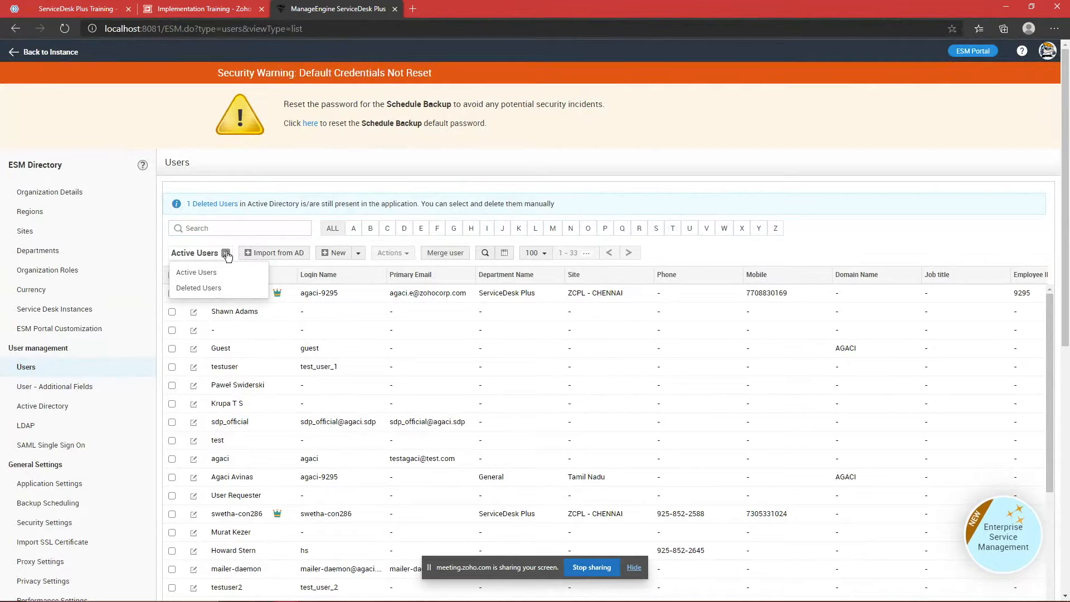
click(220, 288)
scroll(296, 279, down, 6)
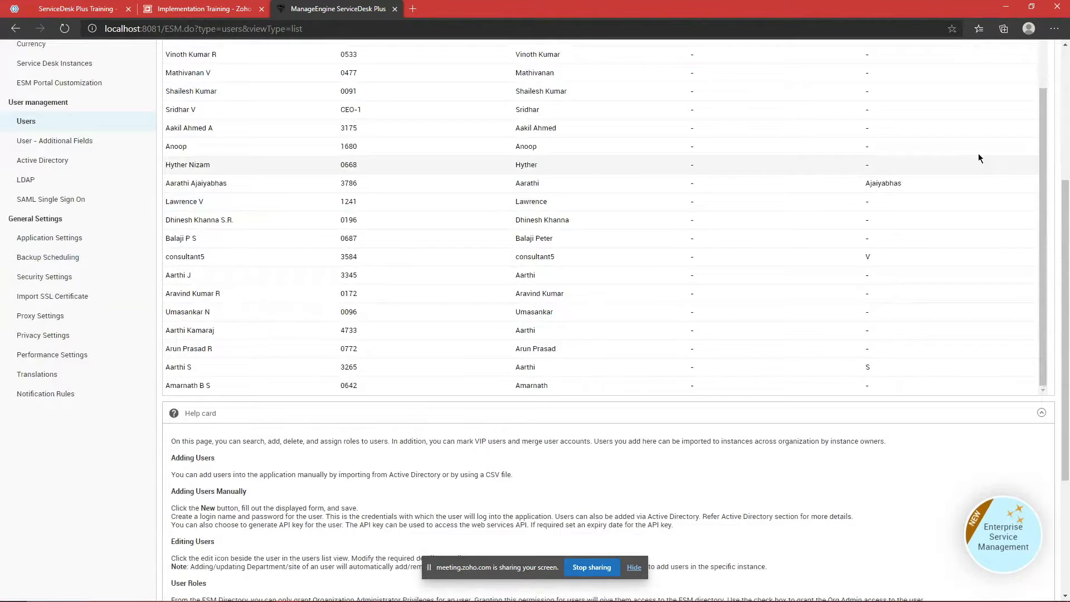
scroll(480, 183, up, 5)
scroll(591, 218, down, 8)
scroll(443, 235, up, 3)
scroll(443, 236, up, 5)
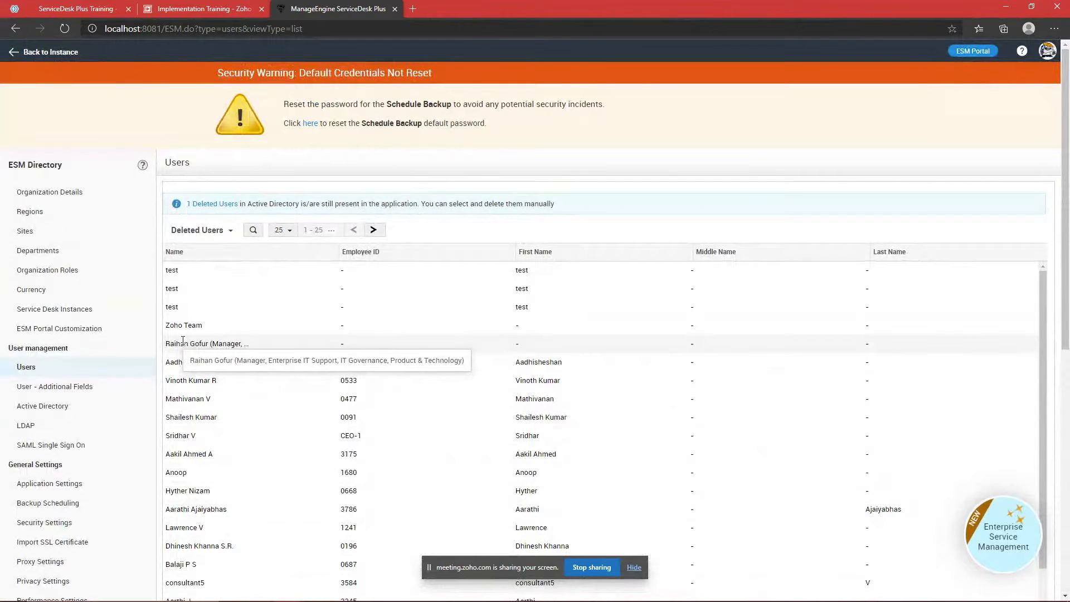
scroll(352, 376, down, 3)
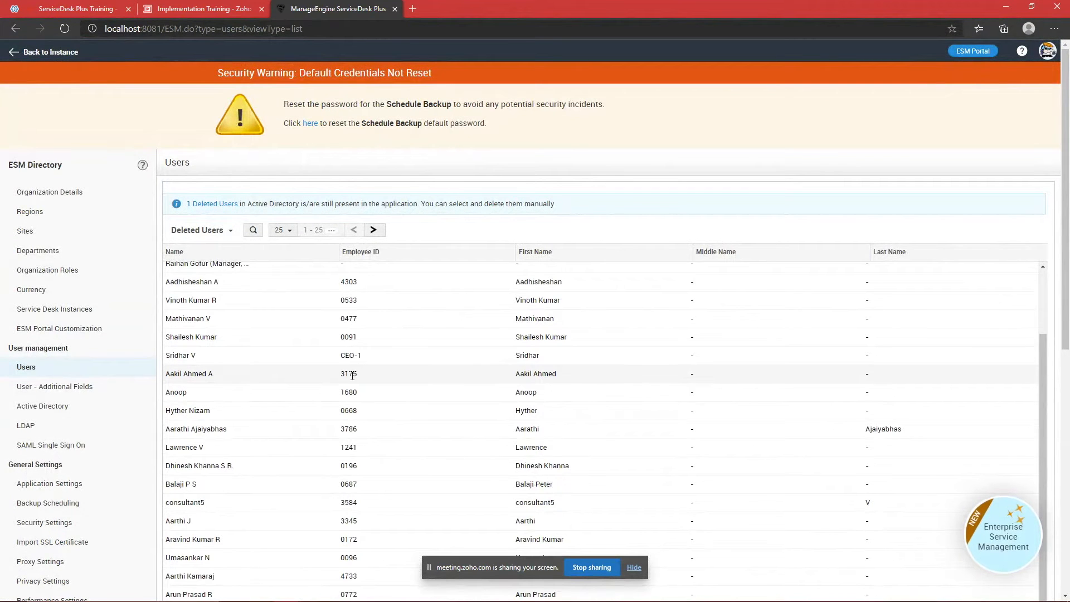
scroll(318, 390, down, 3)
scroll(336, 392, up, 3)
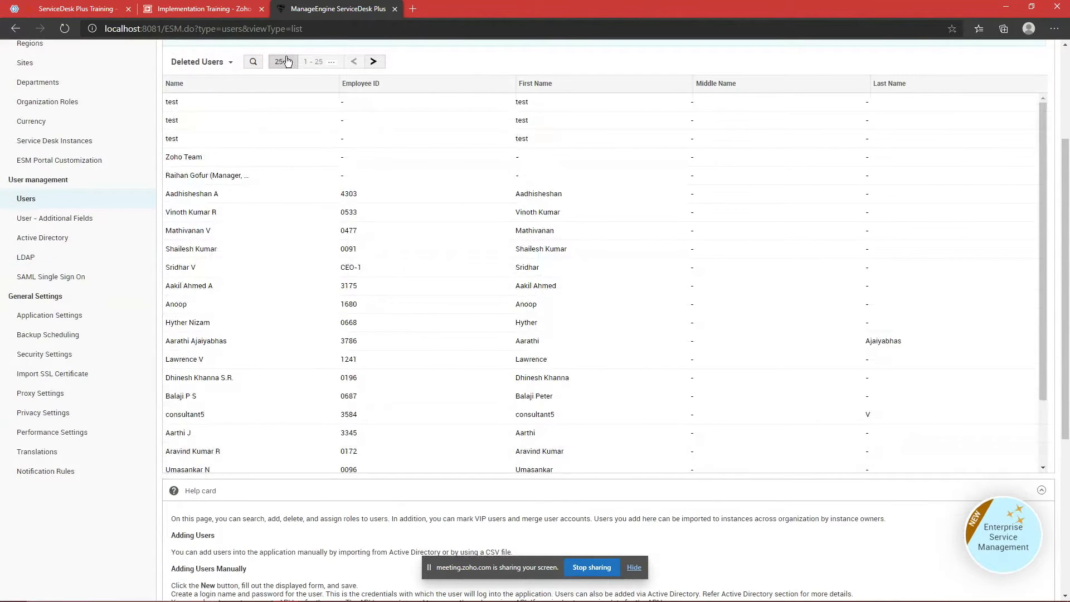
Step: Show 100 users per page, then switch the filter back to Active Users
click(286, 62)
click(287, 123)
scroll(524, 251, down, 10)
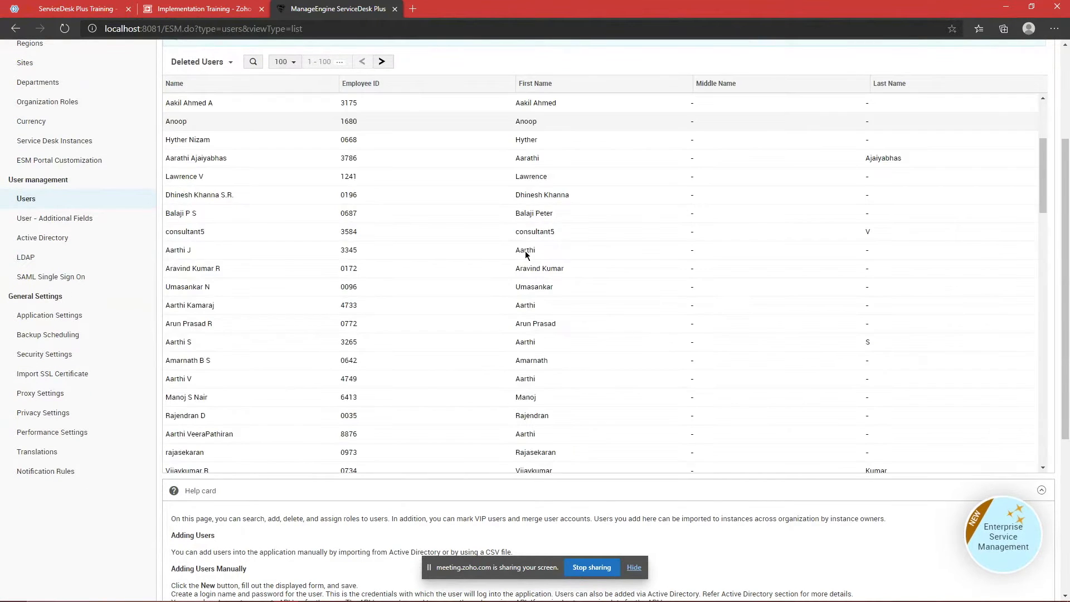
scroll(525, 251, up, 5)
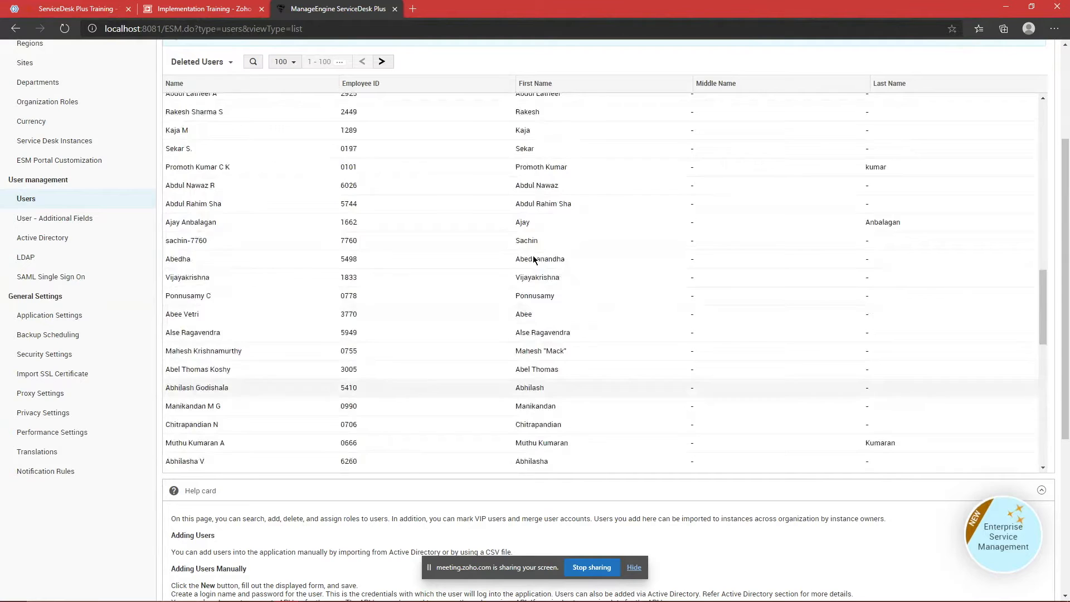
scroll(533, 256, up, 5)
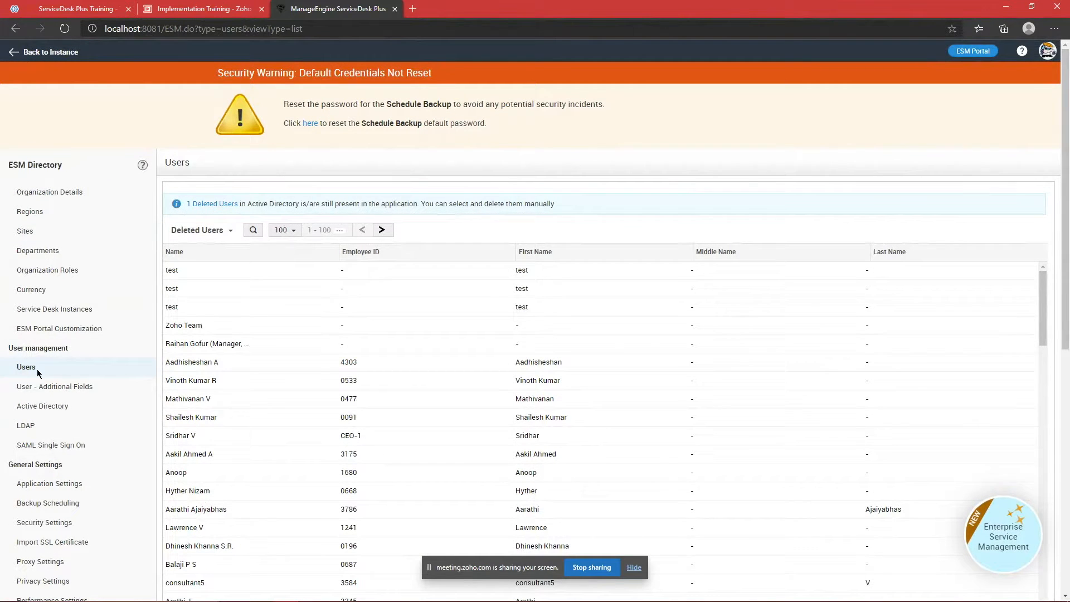
click(219, 231)
click(219, 245)
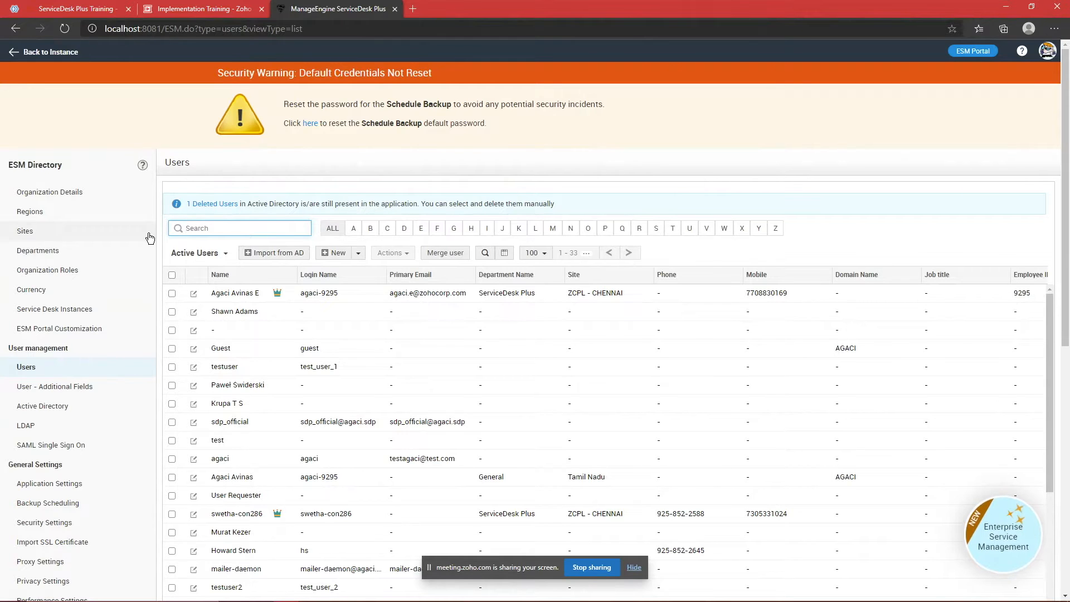
Step: Switch the Users filter to Deleted Users again and browse it
click(196, 252)
click(204, 289)
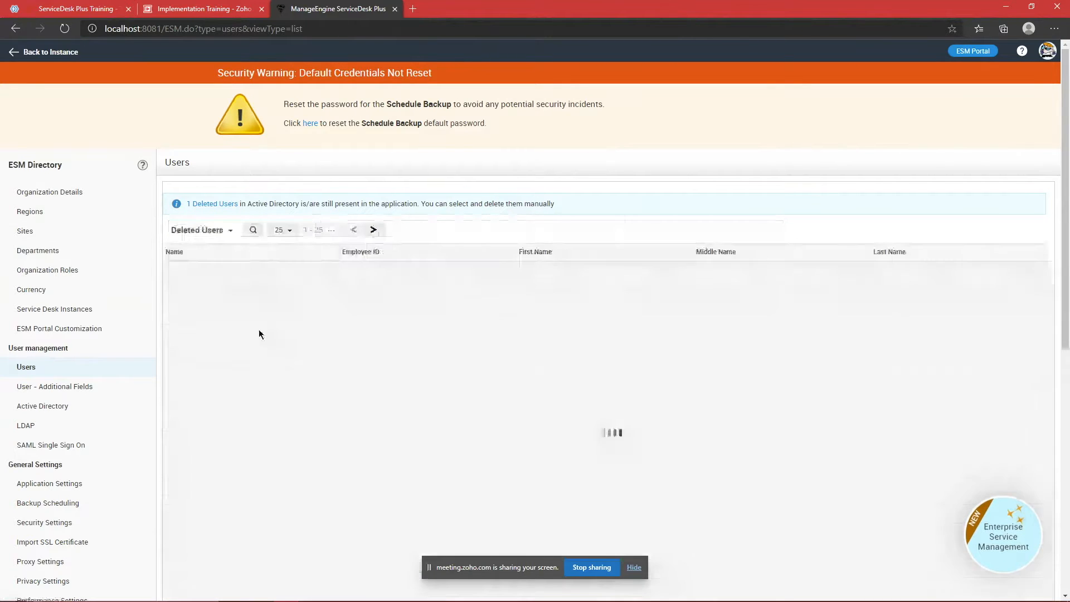
scroll(280, 335, down, 5)
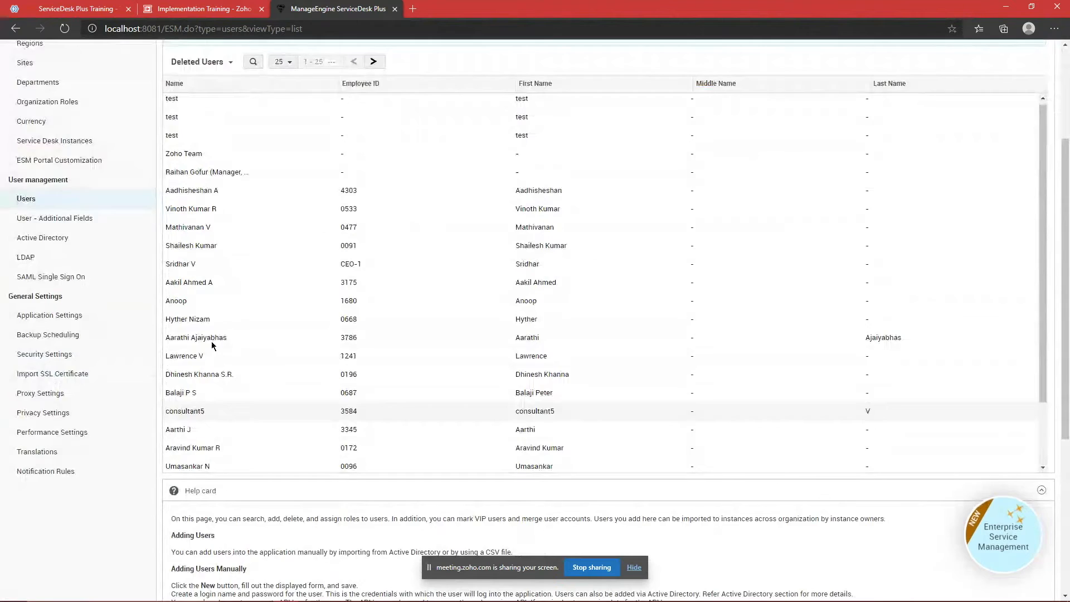
scroll(214, 342, up, 3)
scroll(263, 335, down, 2)
scroll(290, 304, down, 3)
scroll(334, 306, up, 3)
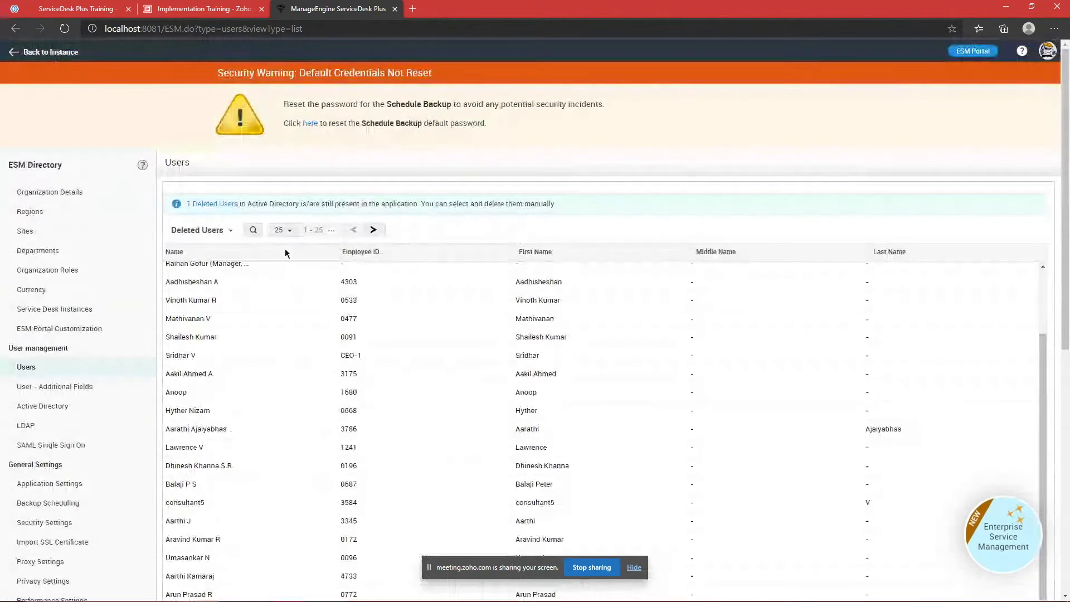
Step: Show 100 deleted users per page, then open User - Additional Fields
click(283, 229)
click(284, 292)
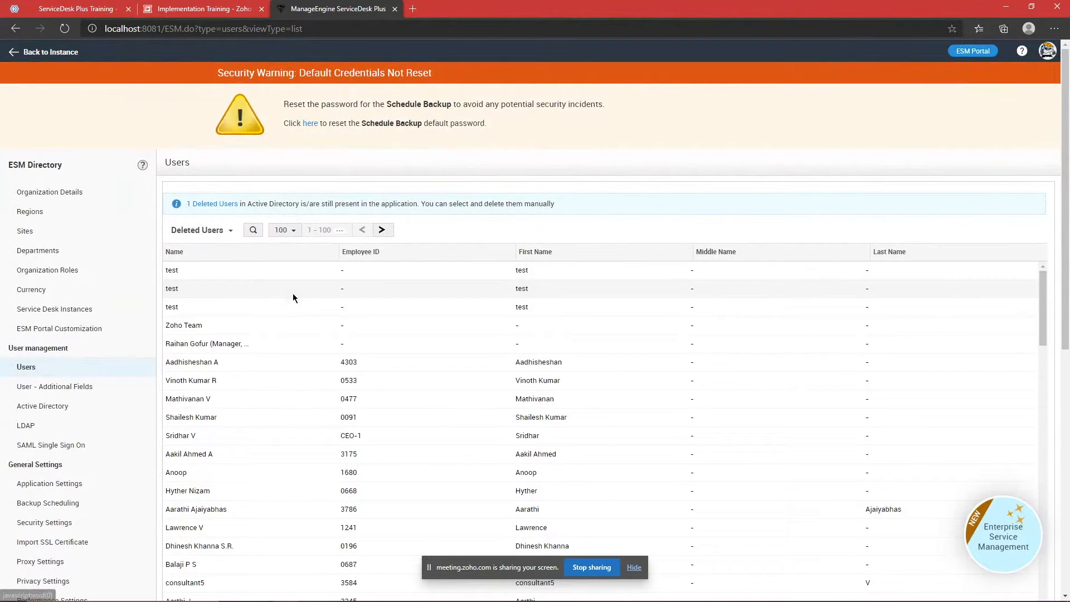
scroll(393, 355, down, 10)
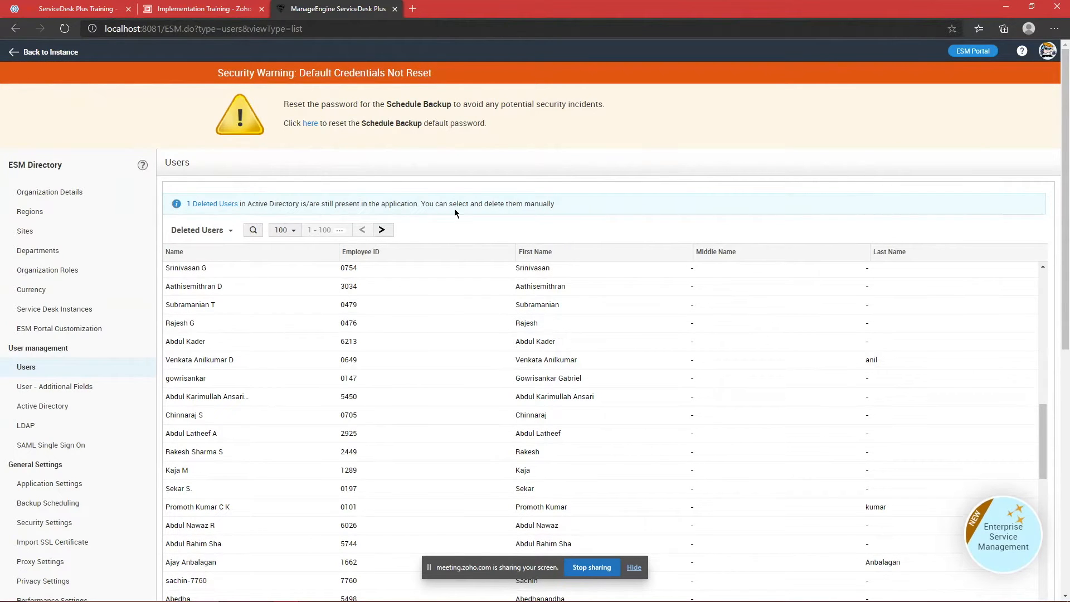
click(44, 388)
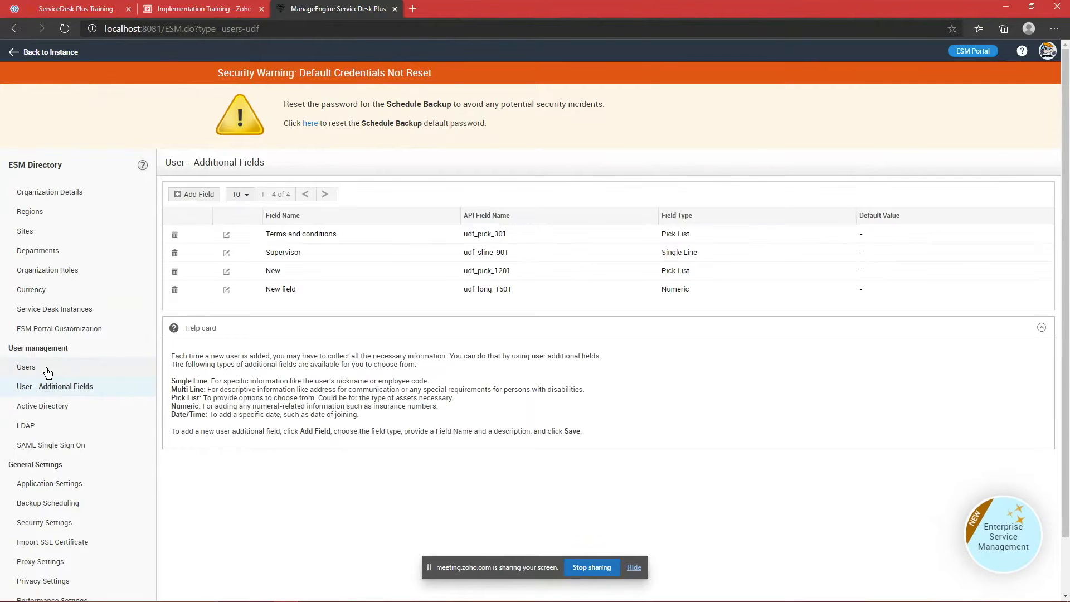
Step: Return from User - Additional Fields to the Users list under User management
click(47, 369)
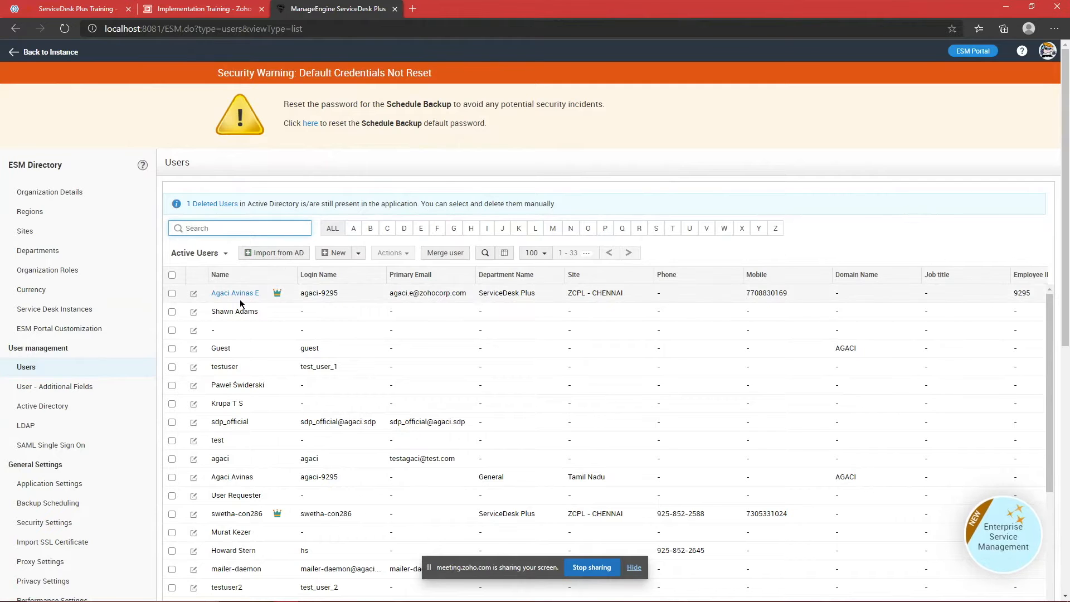
Step: Switch the Users filter to Active Users and scroll through the list
click(221, 253)
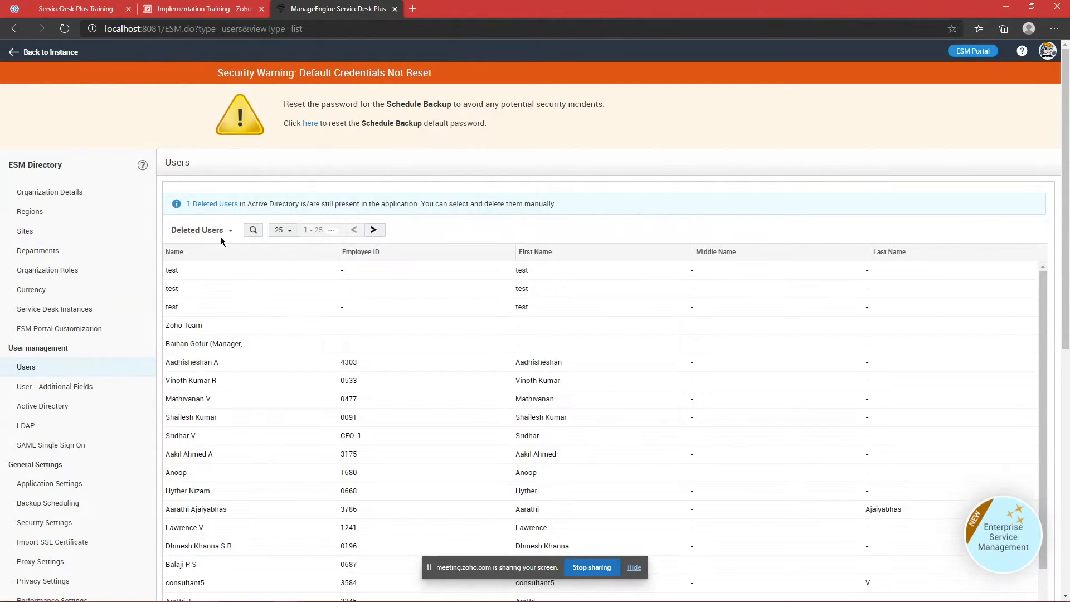
click(226, 234)
click(212, 243)
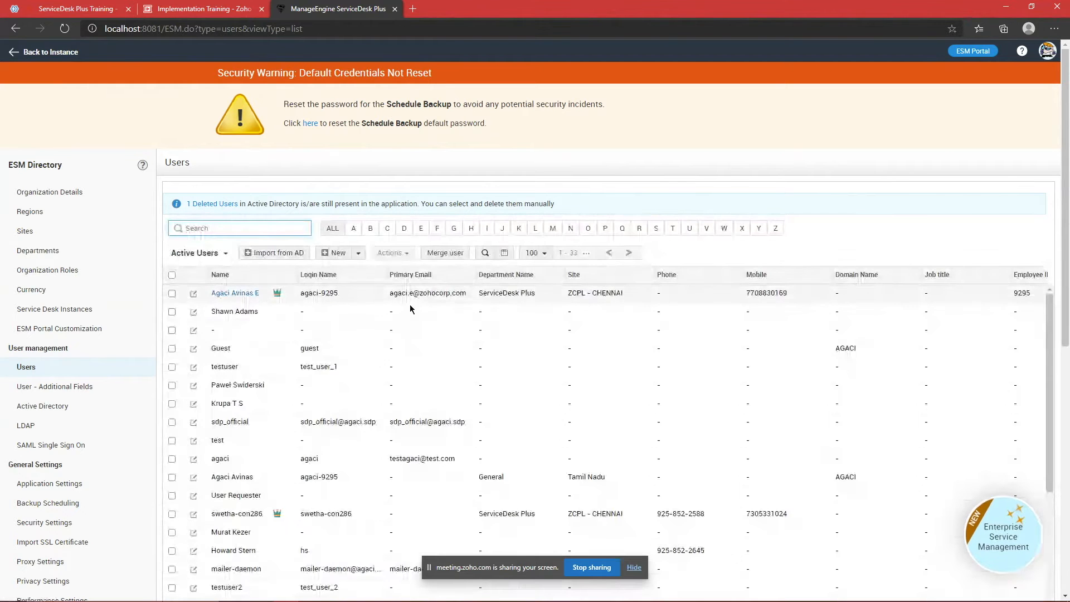
scroll(484, 354, up, 2)
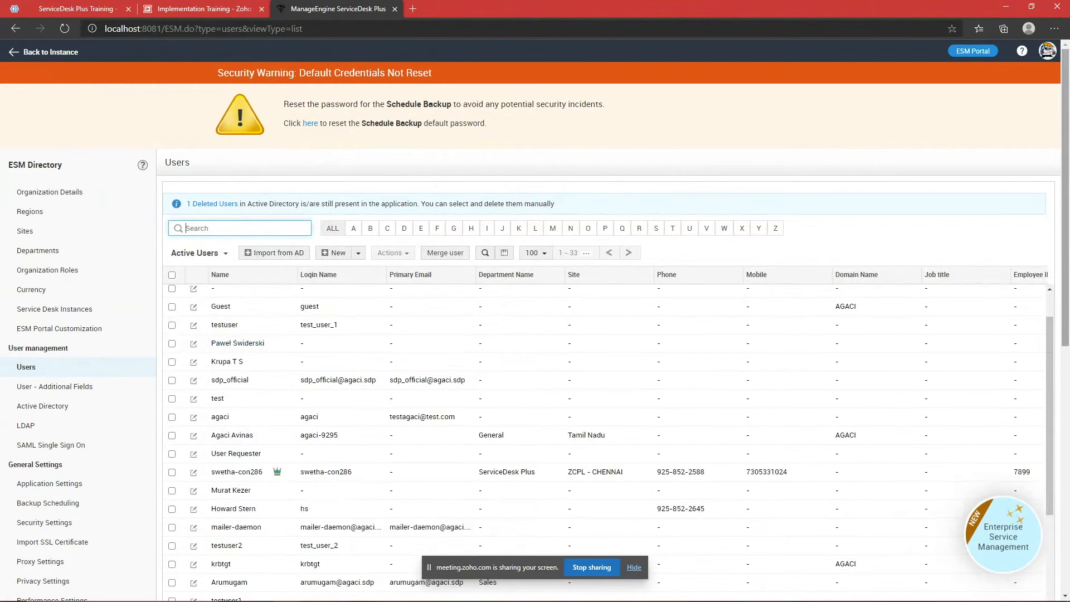
scroll(881, 148, down, 3)
scroll(978, 316, up, 3)
scroll(968, 326, up, 1)
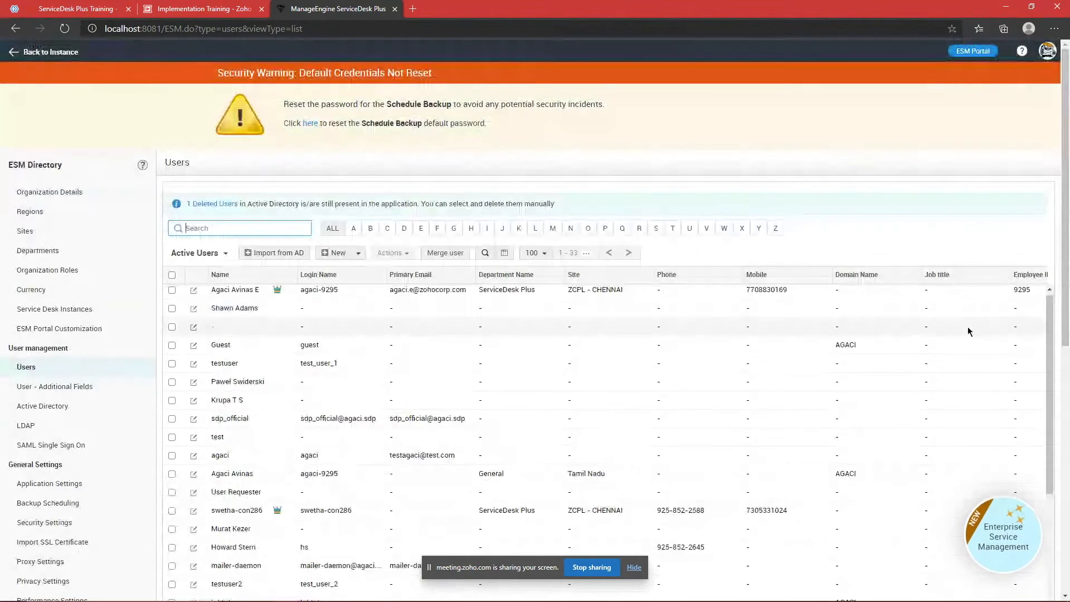
Step: Review the Deleted Users list, then switch back to Active Users
click(224, 255)
click(213, 285)
scroll(412, 301, down, 2)
scroll(429, 308, up, 2)
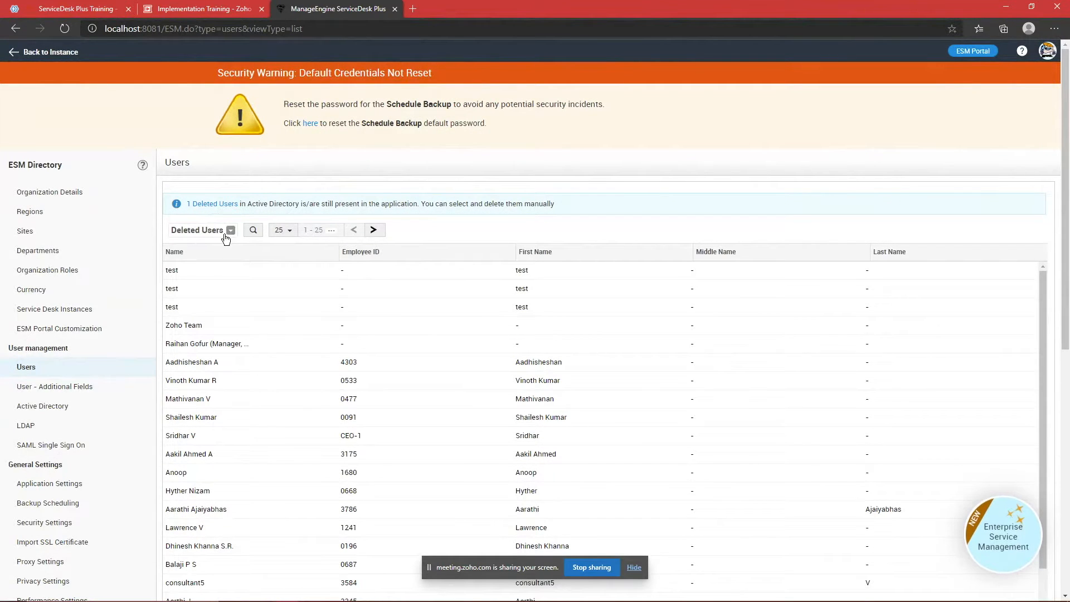
scroll(329, 329, down, 3)
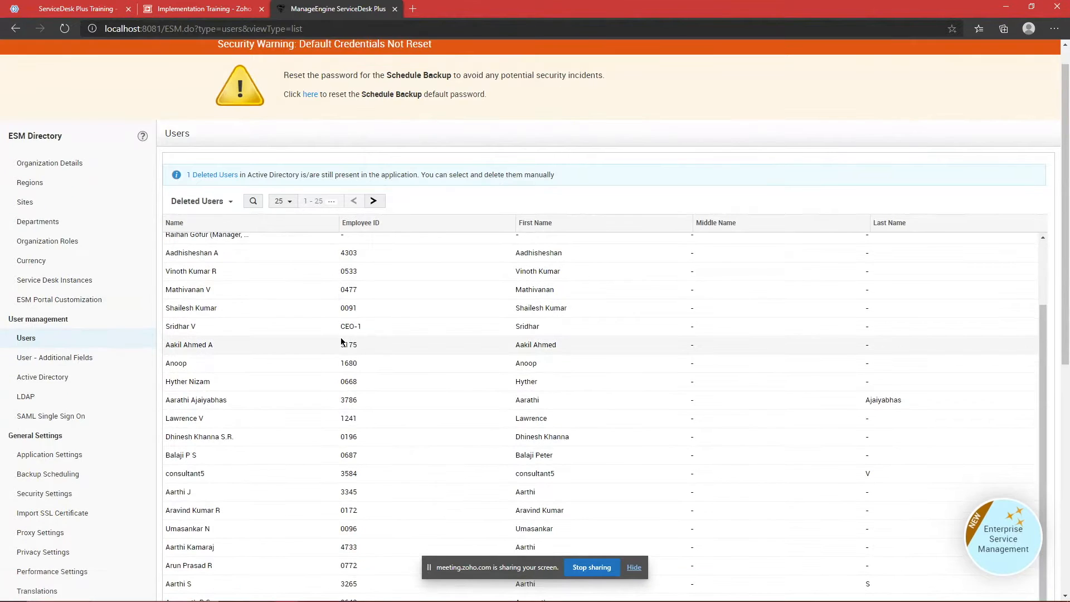
scroll(341, 342, up, 2)
click(228, 230)
click(222, 252)
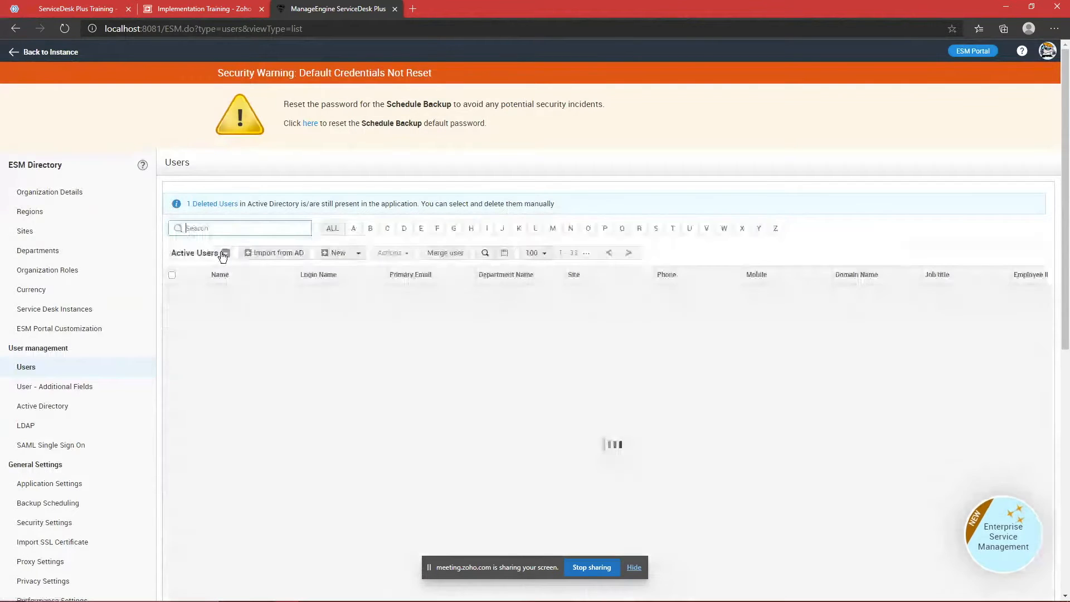
scroll(575, 329, down, 1)
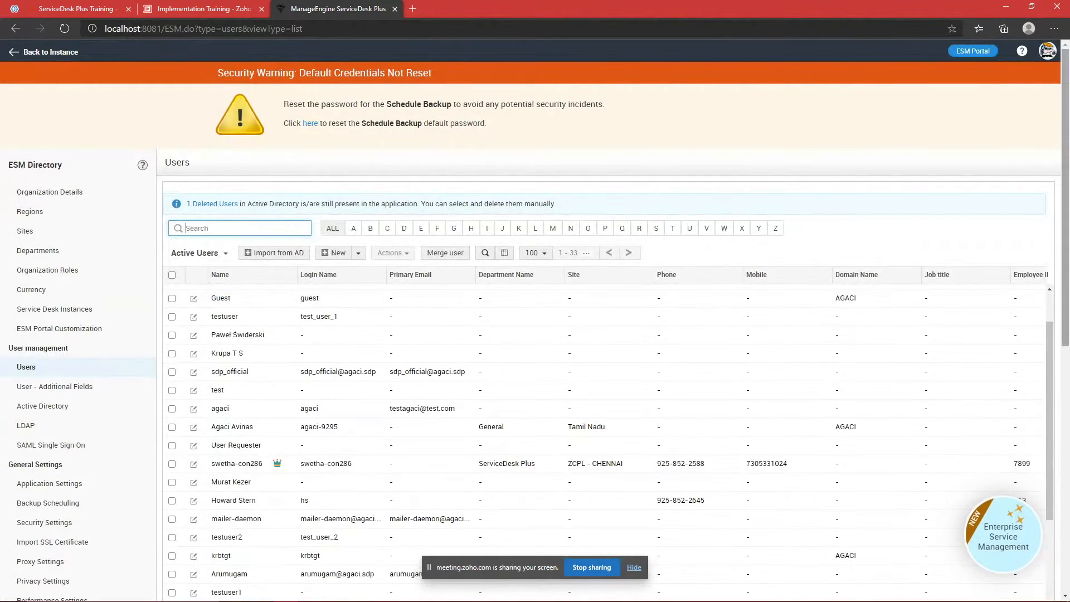
scroll(660, 376, down, 1)
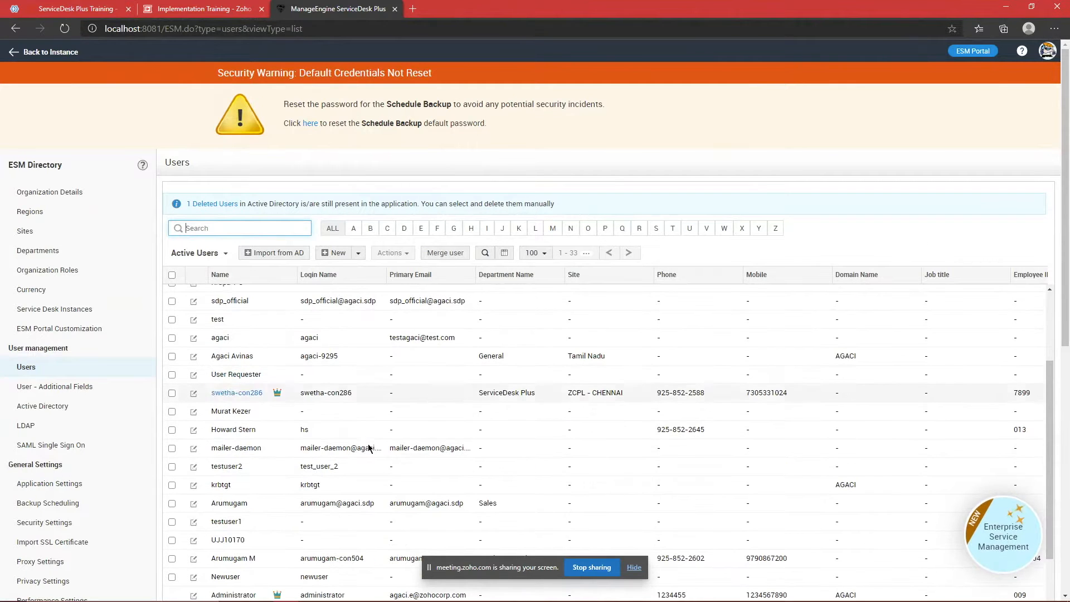
Step: Check the Zoho Meeting attendee list, then return to the ServiceDesk Plus Users page
mouse_move(342, 596)
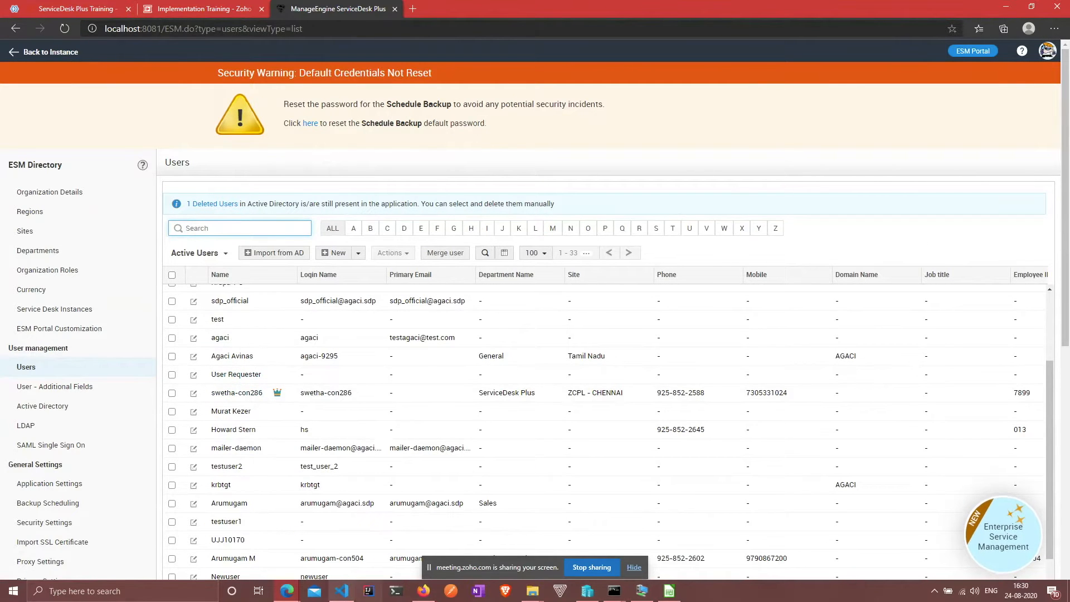
click(78, 9)
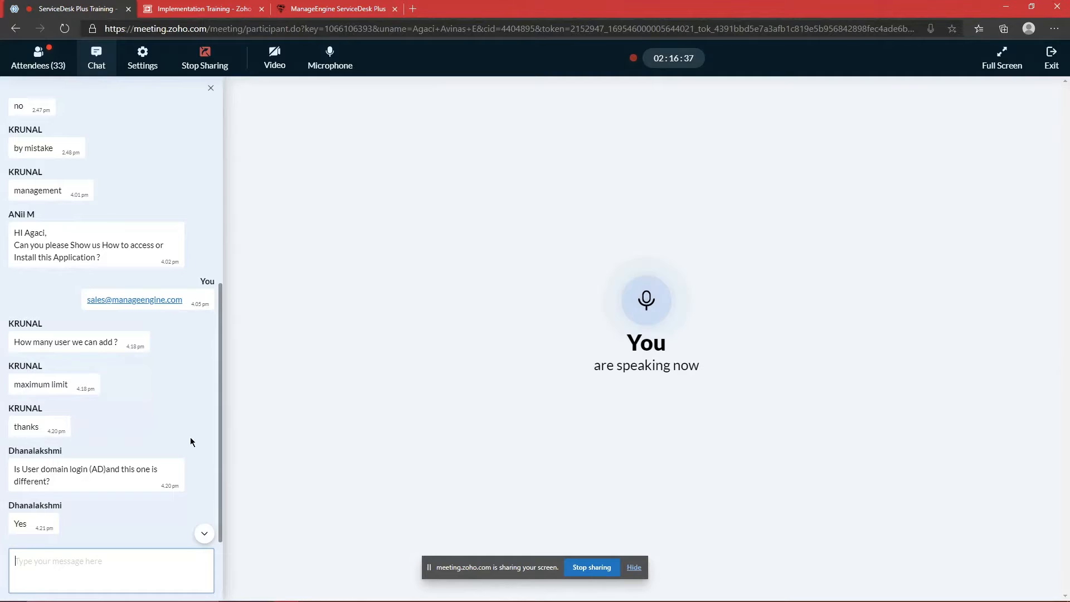
click(38, 58)
scroll(172, 245, down, 10)
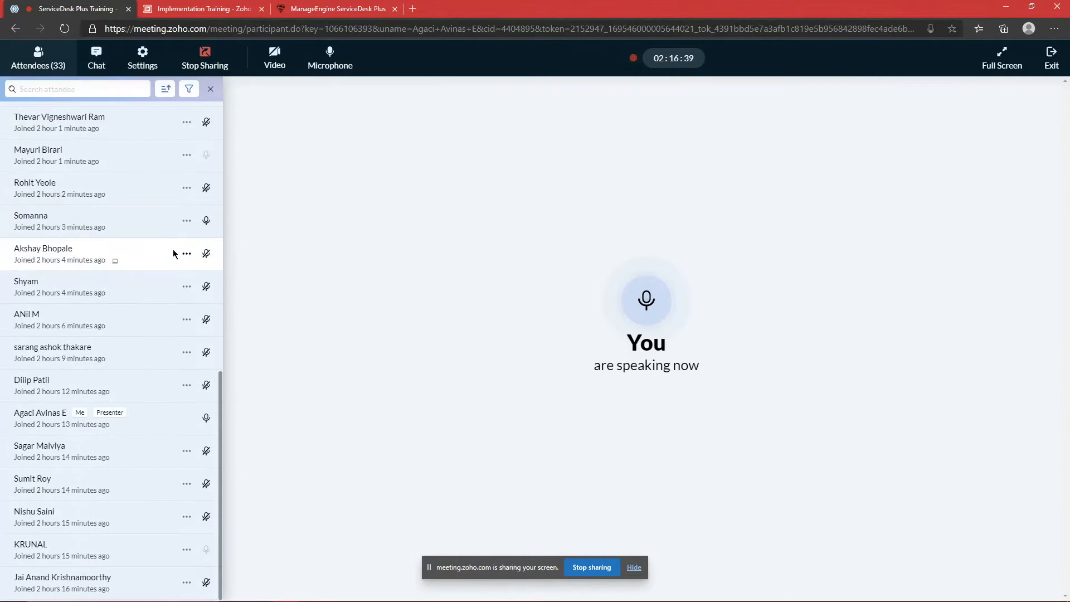
scroll(173, 254, up, 9)
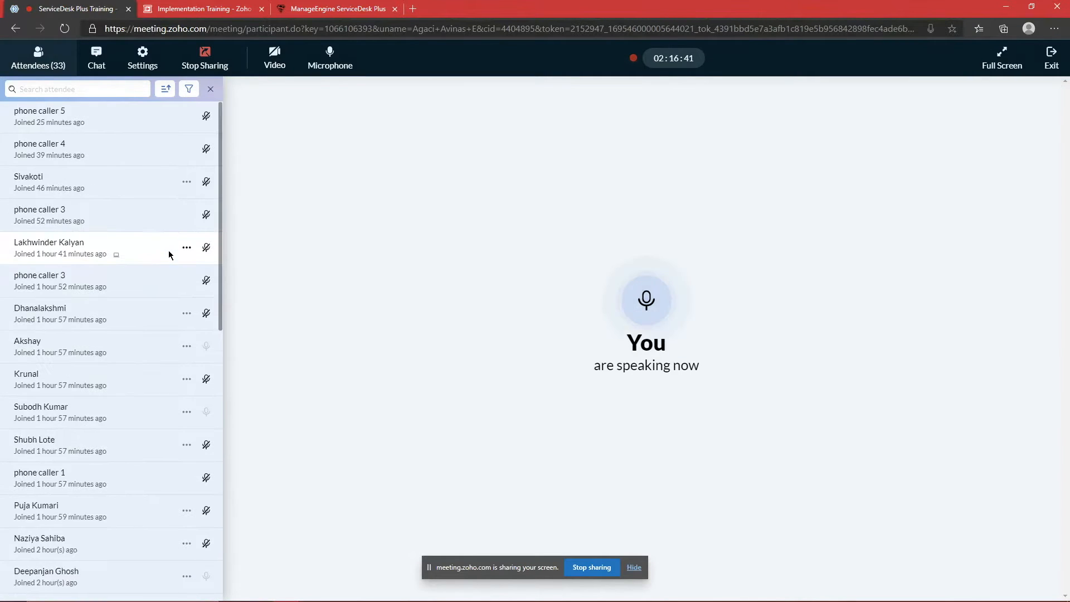
scroll(170, 254, down, 7)
scroll(170, 256, down, 3)
click(345, 8)
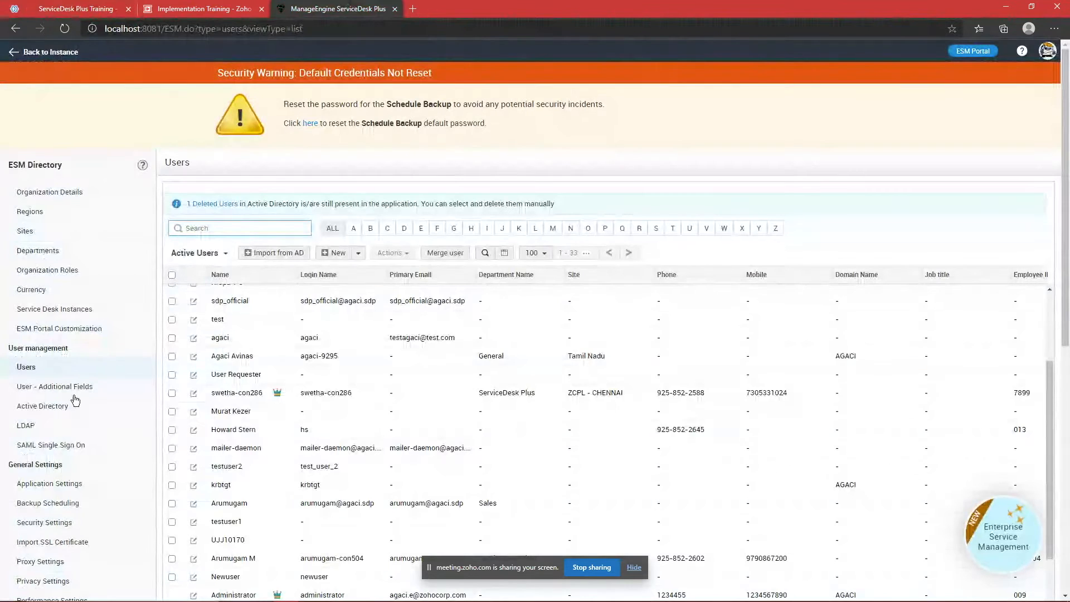
Step: Review the Active Directory sync settings, then view the LDAP settings page
click(65, 411)
scroll(325, 376, down, 3)
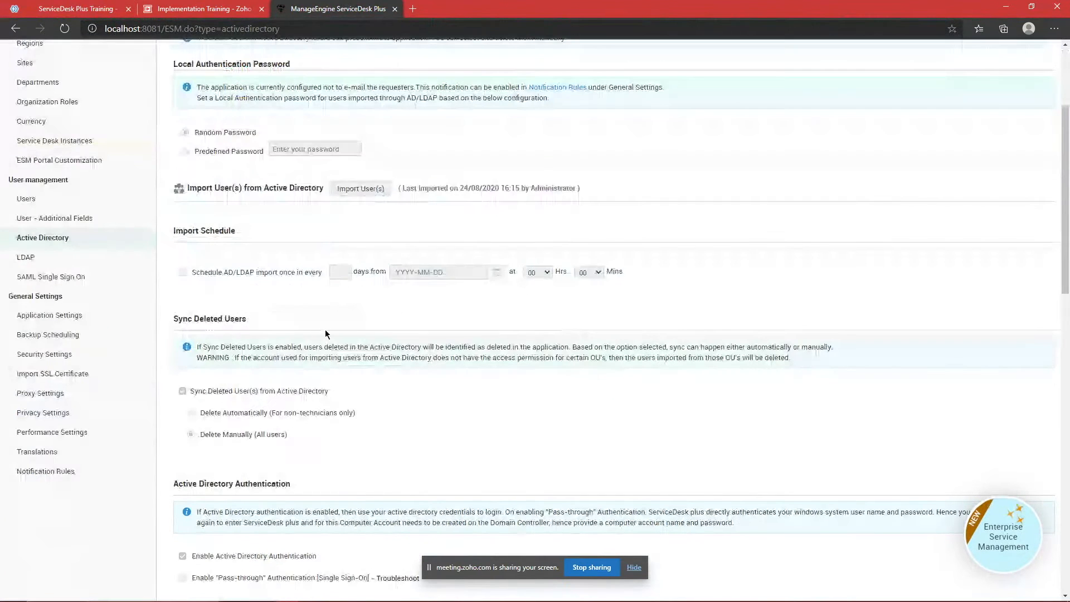
scroll(477, 364, down, 3)
mouse_move(410, 289)
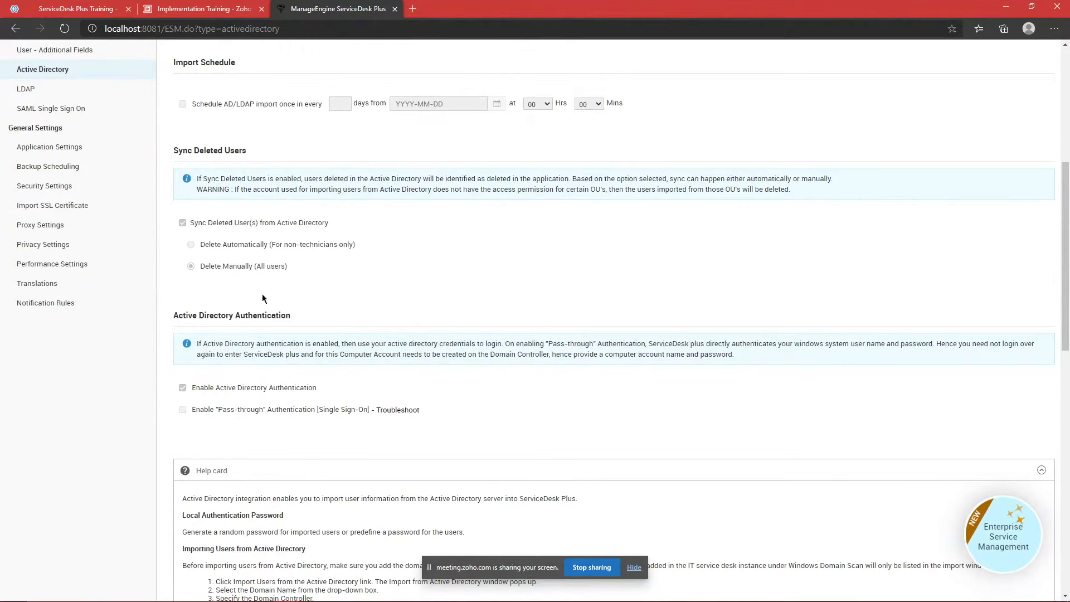
scroll(29, 120, up, 2)
click(78, 176)
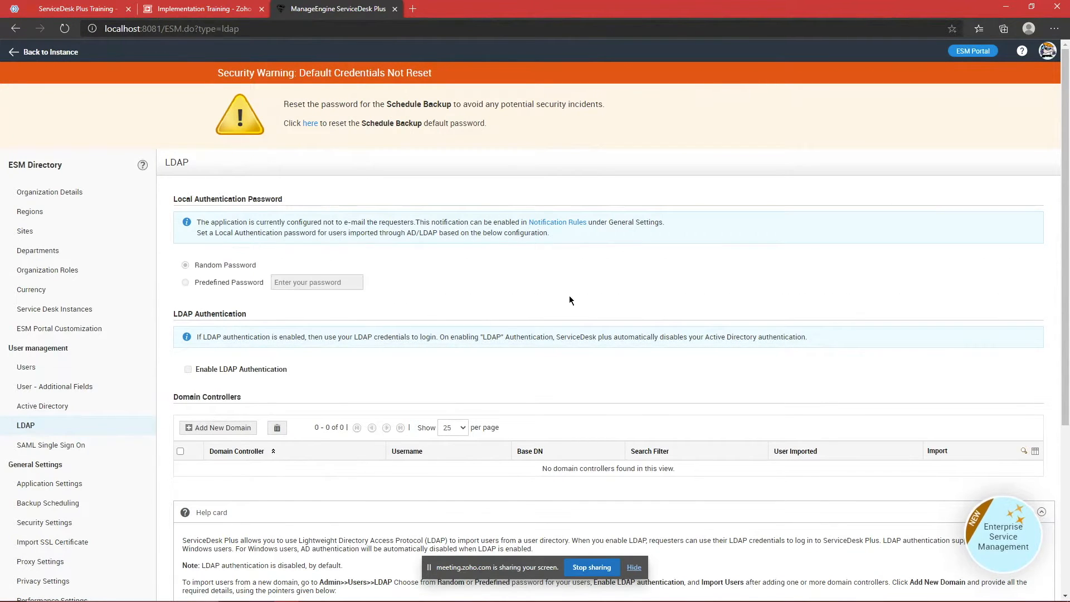
scroll(569, 300, down, 2)
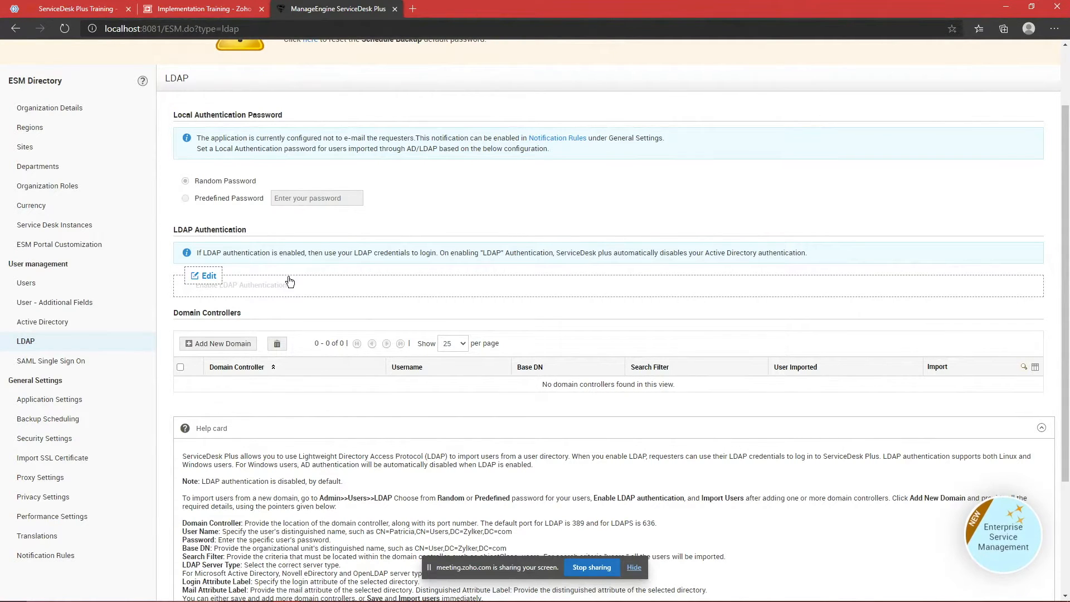
click(247, 344)
scroll(449, 350, down, 2)
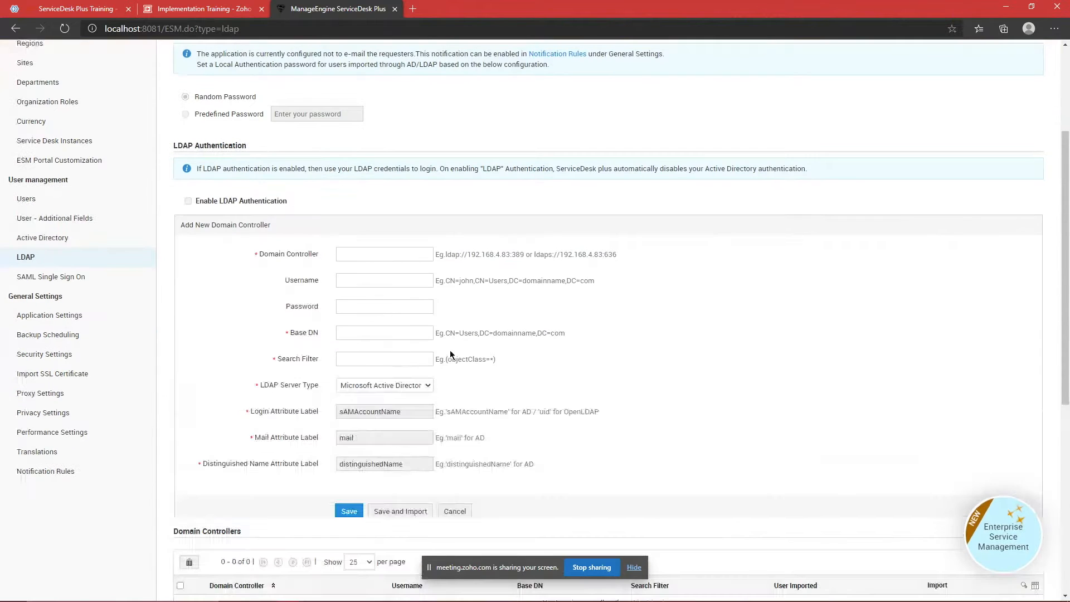
click(417, 388)
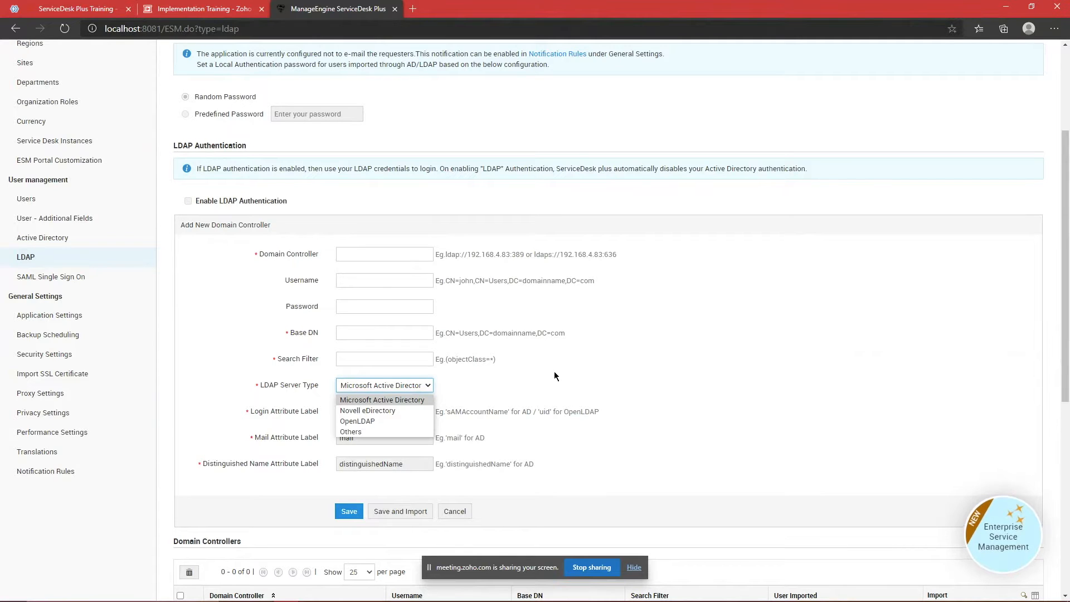
click(388, 254)
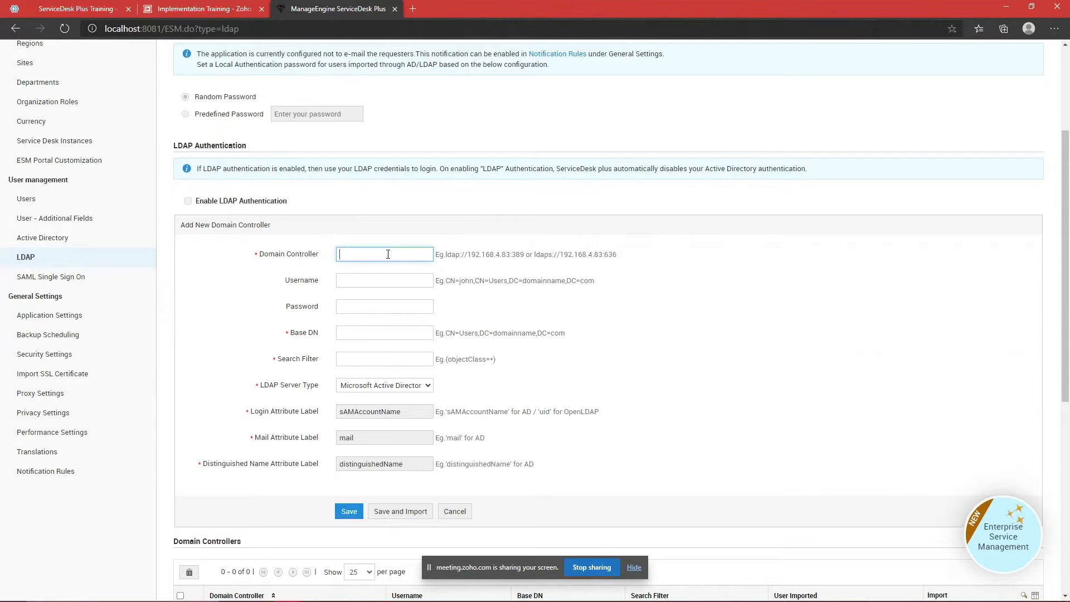
click(455, 511)
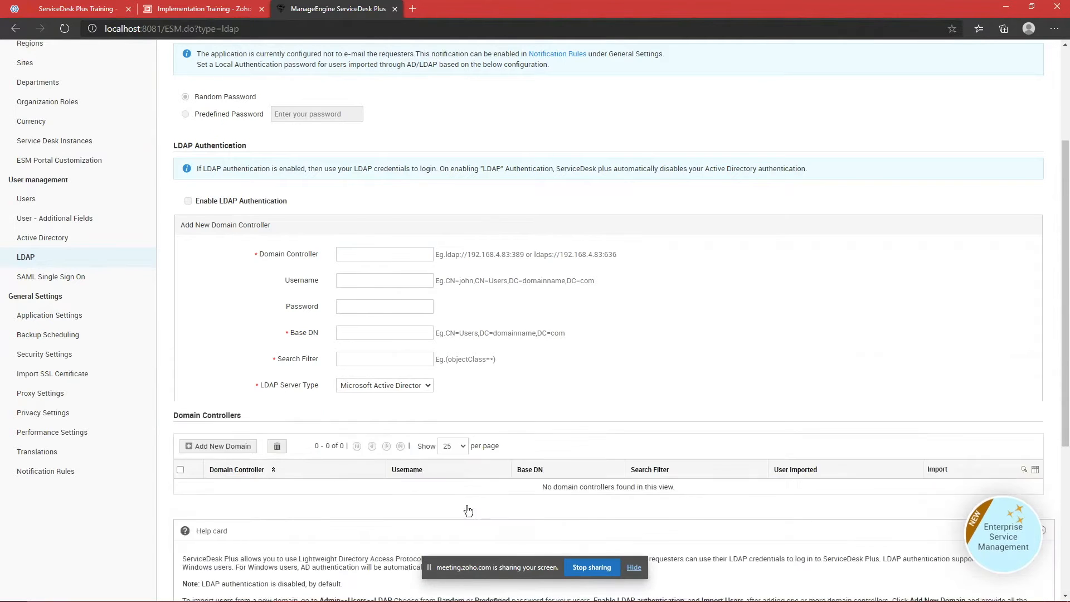
scroll(421, 386, up, 3)
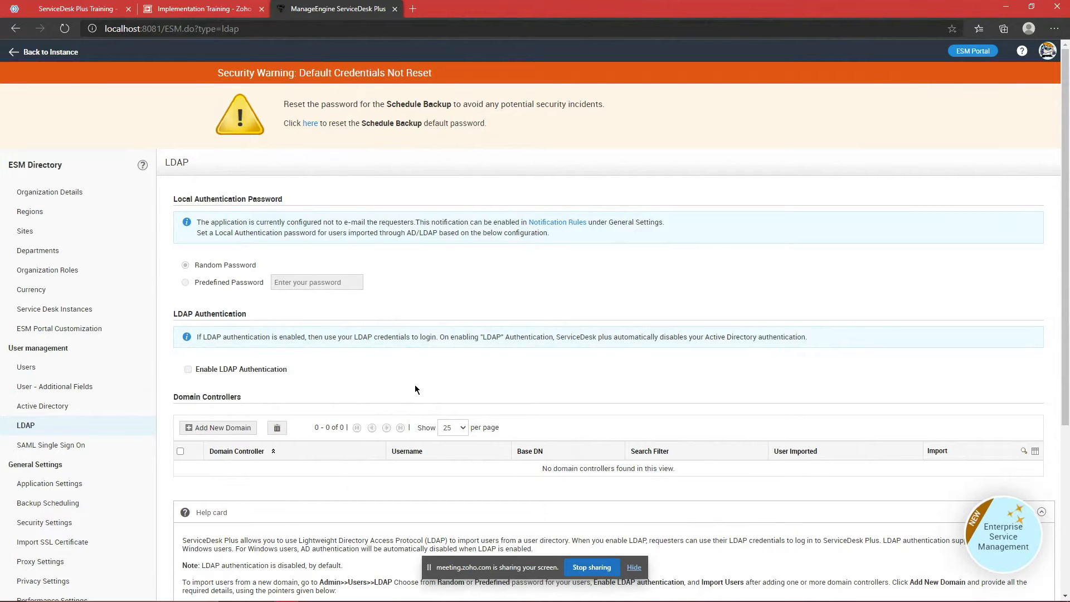
mouse_move(1028, 594)
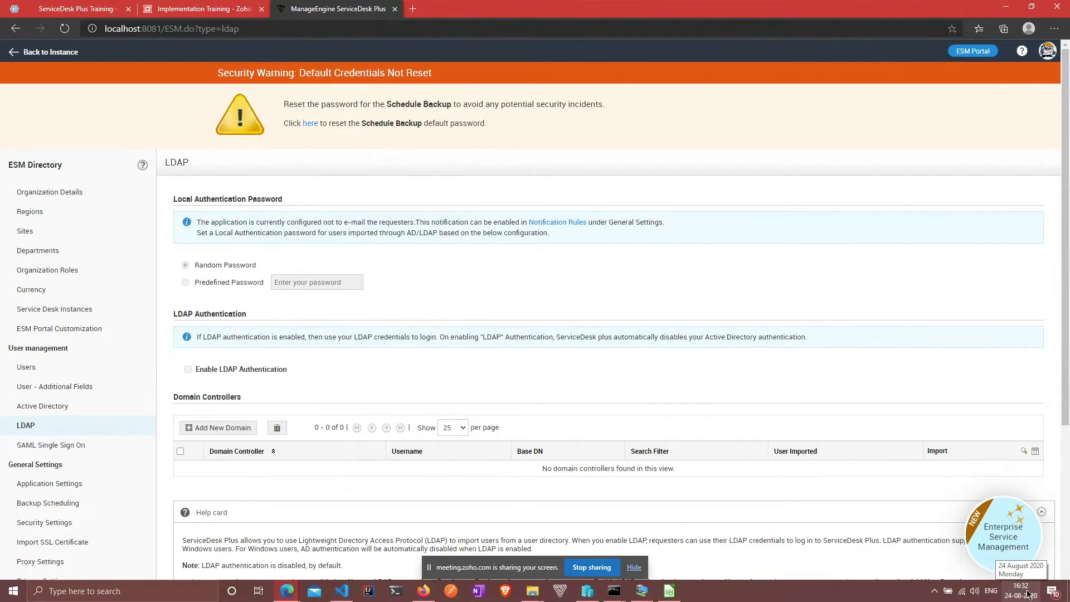
Step: Switch to Zoho Meeting and check the current date and time
click(100, 7)
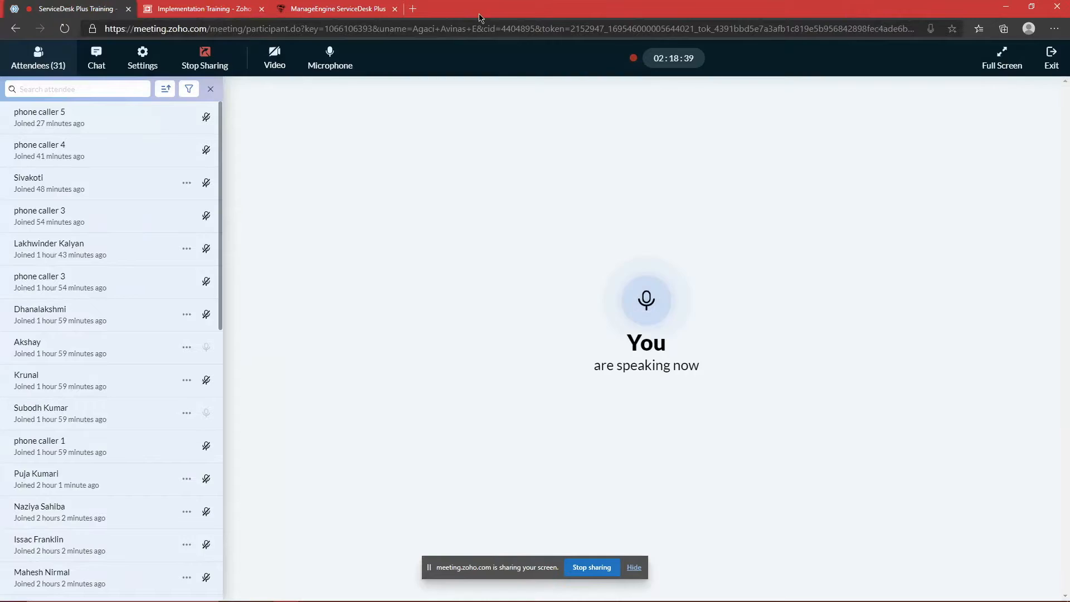
click(1021, 592)
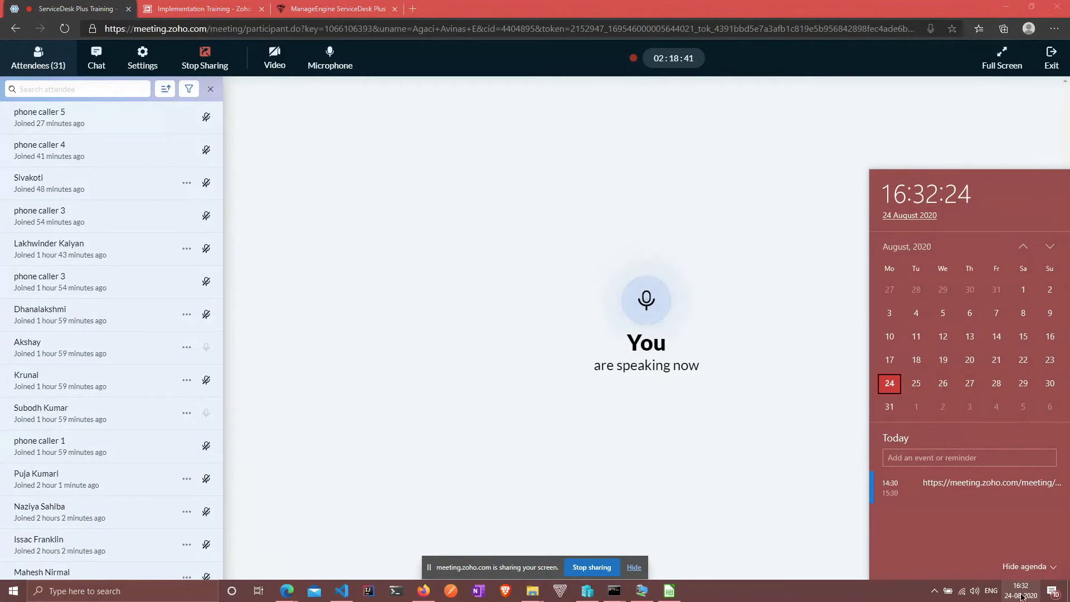
click(394, 285)
scroll(154, 255, down, 4)
scroll(154, 255, up, 4)
Step: Browse the meeting Chat, Attendees and audio/video settings, then close the side panel
click(104, 61)
click(42, 60)
click(84, 58)
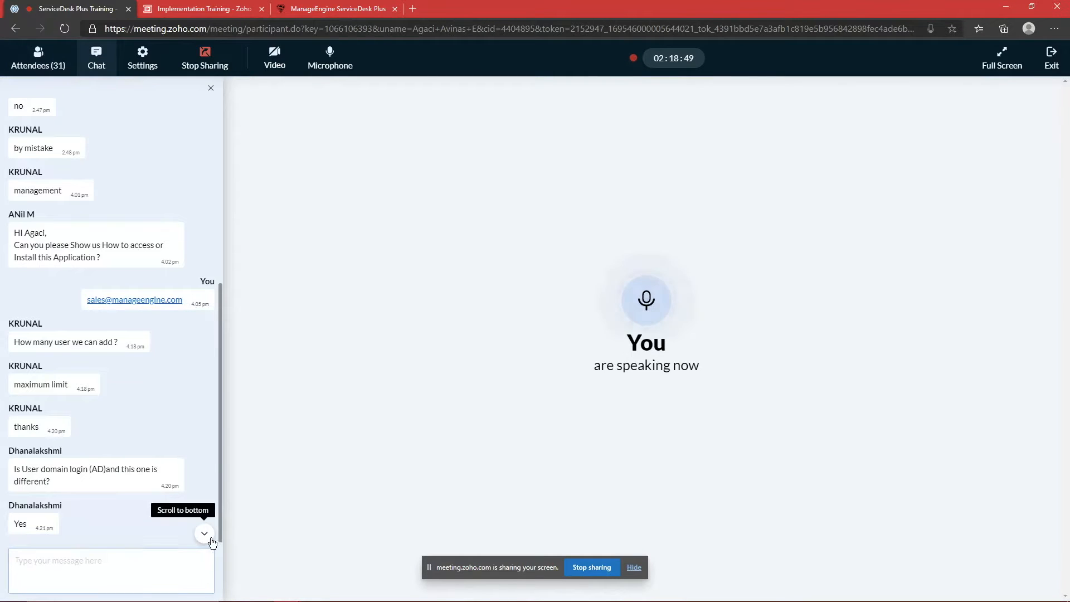
click(38, 61)
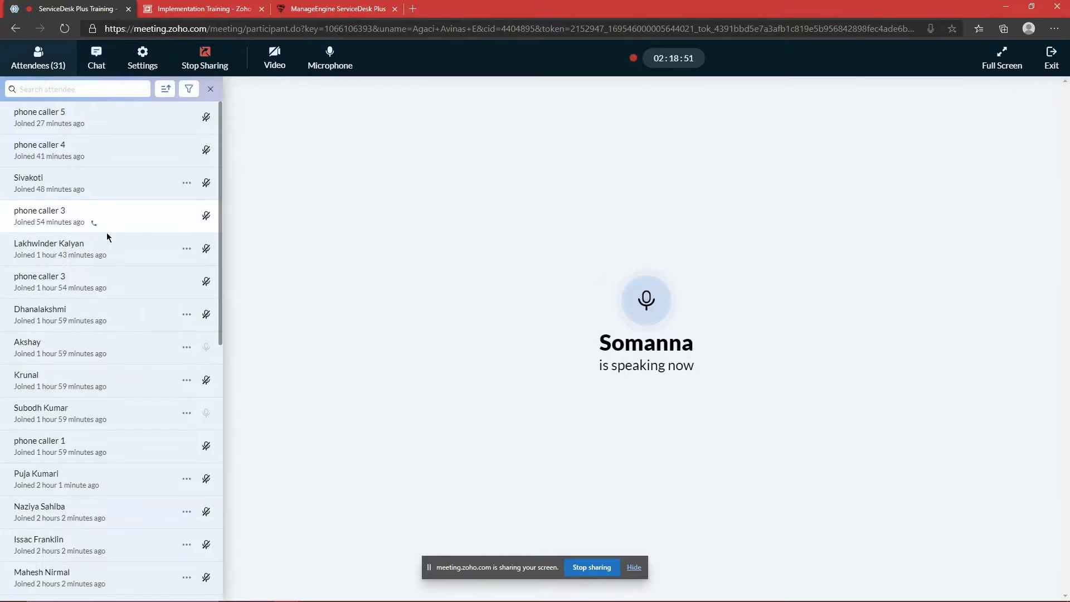
scroll(117, 253, down, 3)
scroll(119, 256, up, 3)
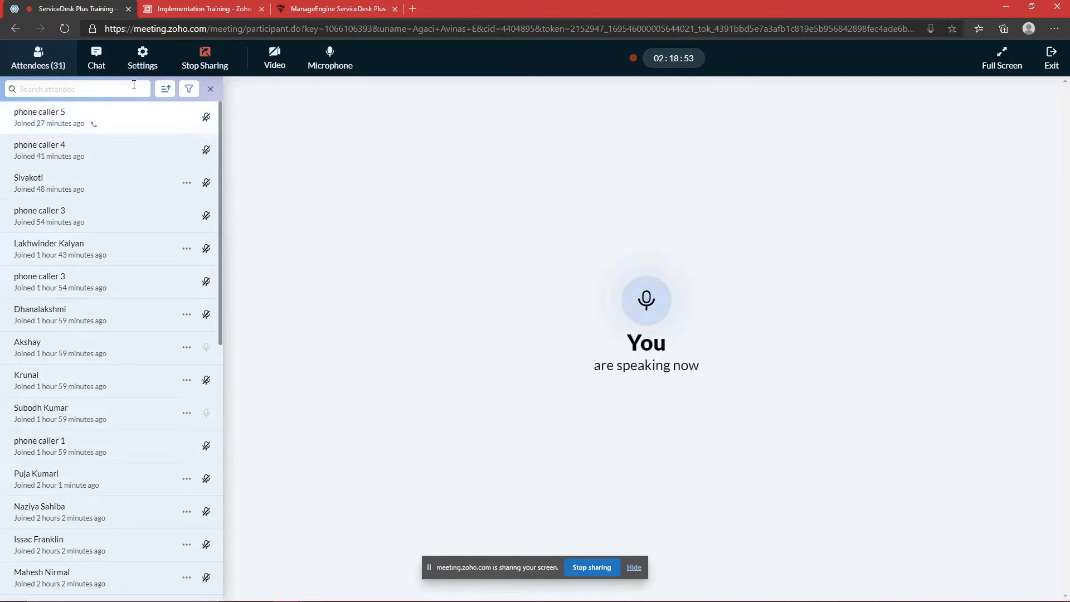
click(92, 66)
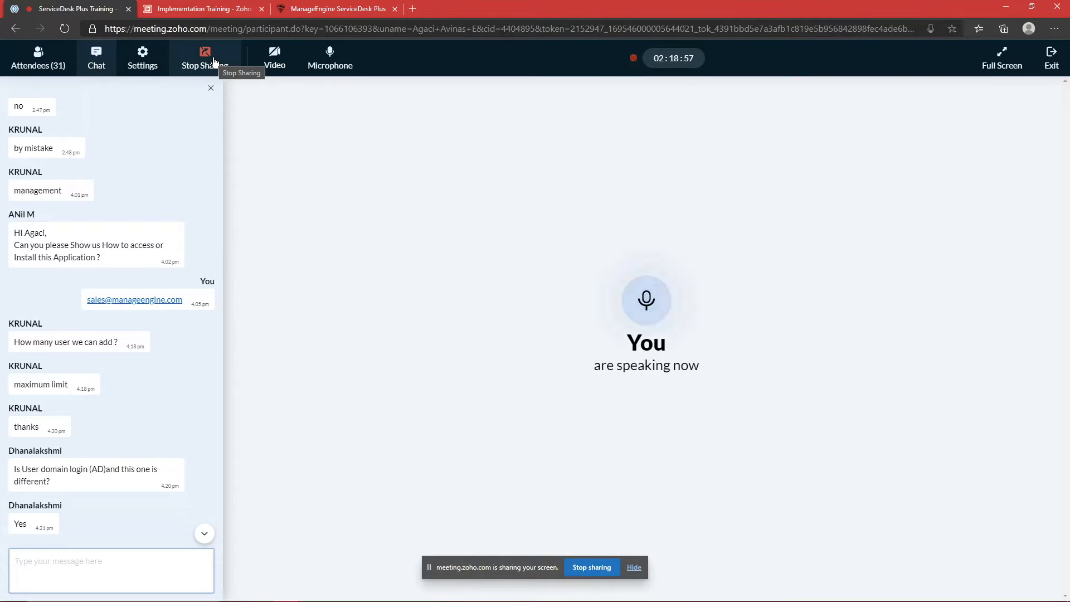
click(148, 67)
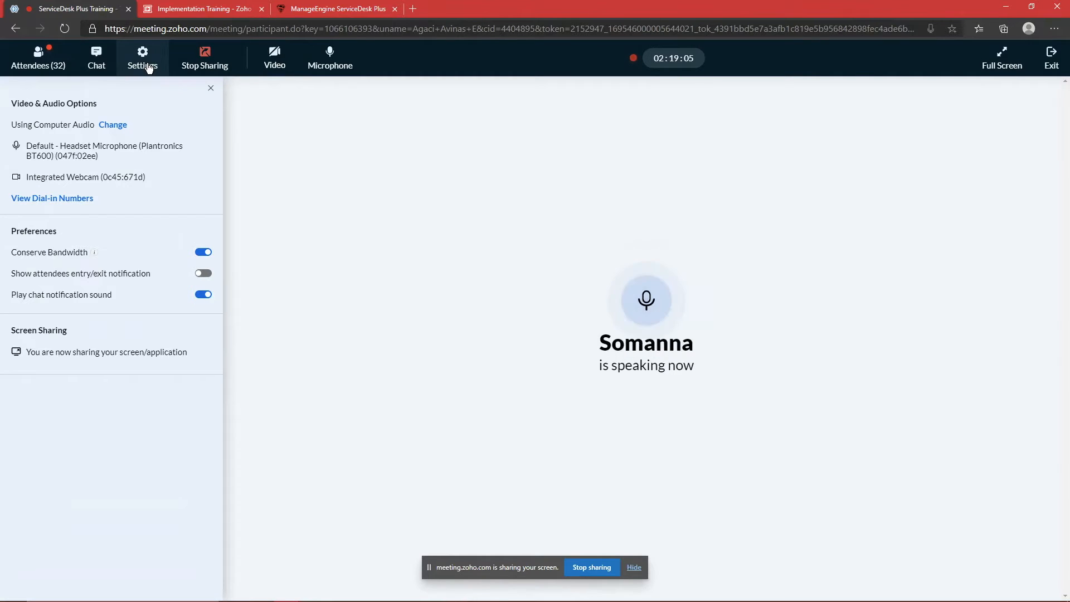
click(42, 59)
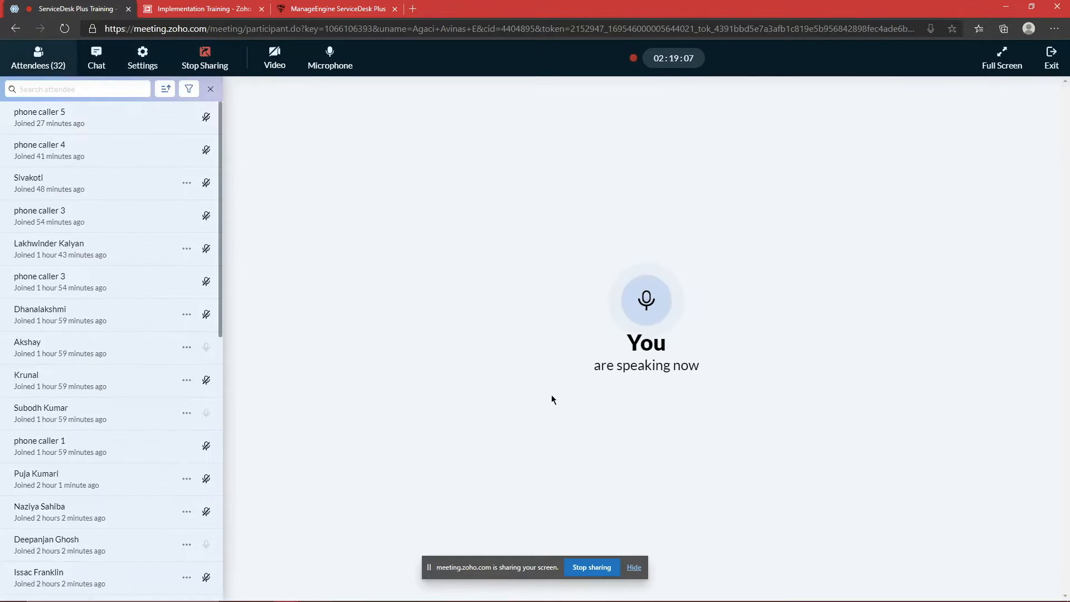
click(210, 90)
Step: Mute the microphone, review settings and attendees, then return to the LDAP page
click(340, 62)
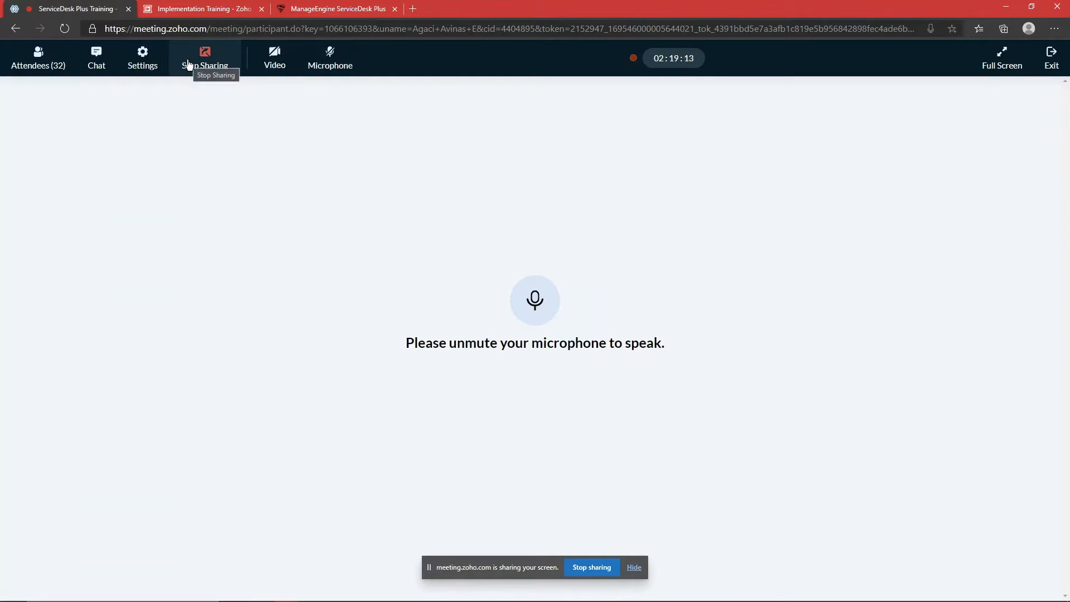
right_click(427, 568)
click(443, 576)
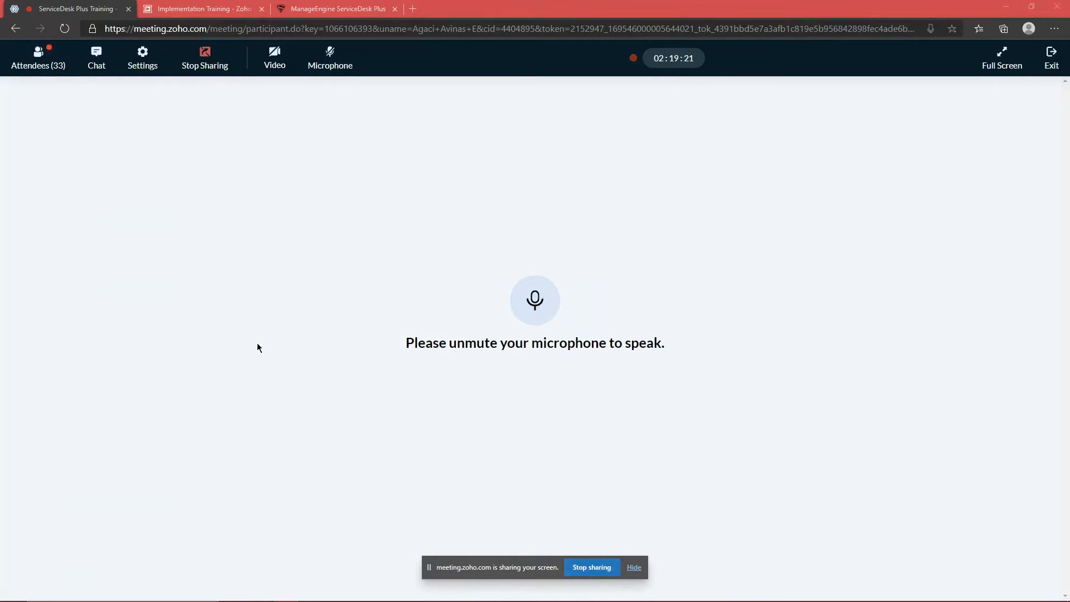
click(132, 54)
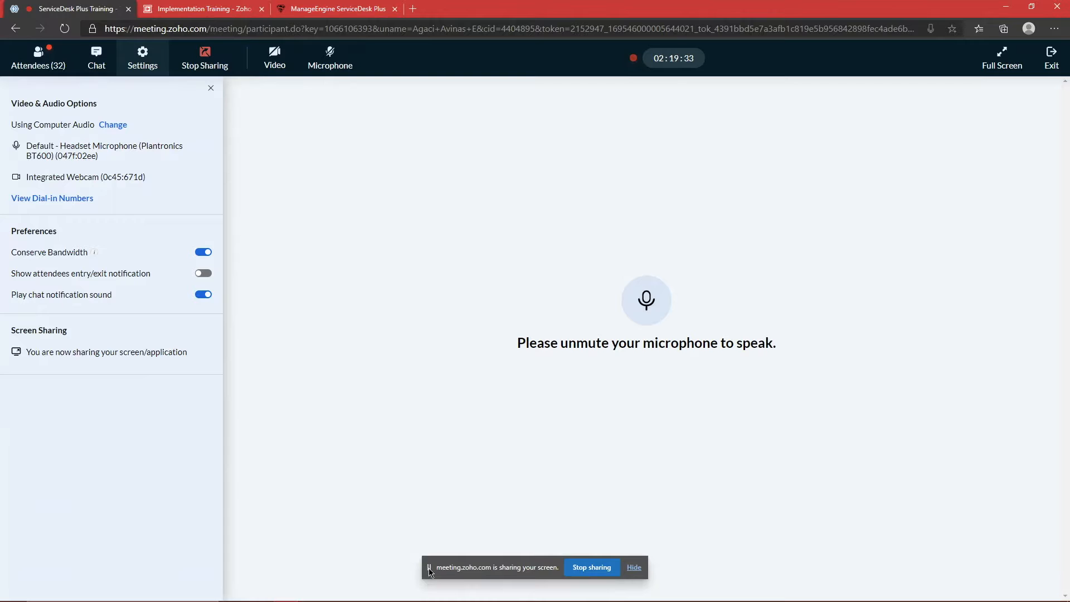
click(44, 66)
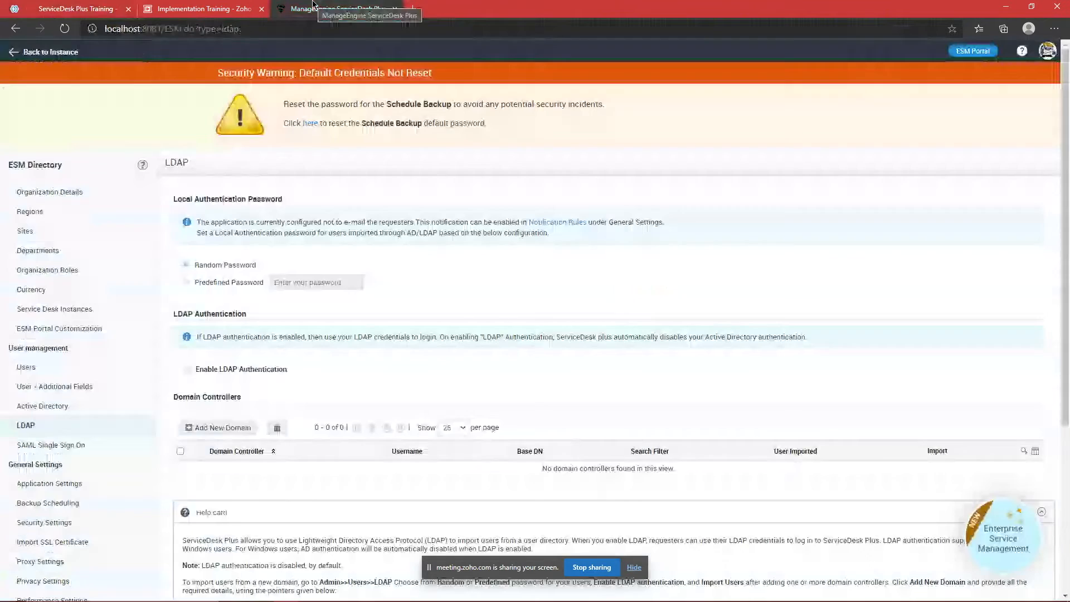
click(313, 7)
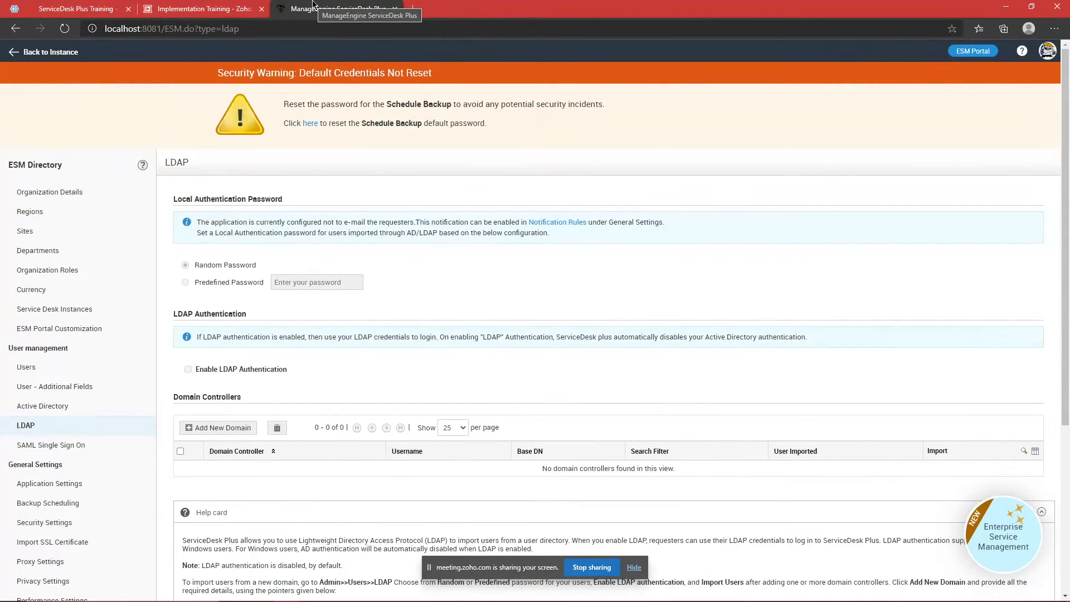
Step: Bring Zoho Meeting forward and show its 32-participant attendee list
click(75, 9)
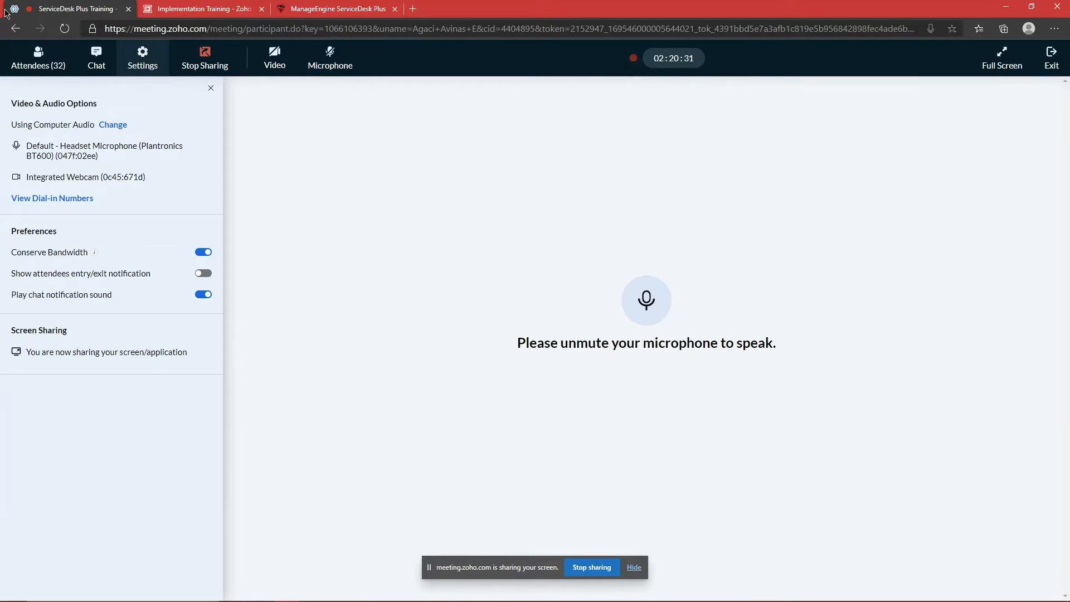
click(38, 54)
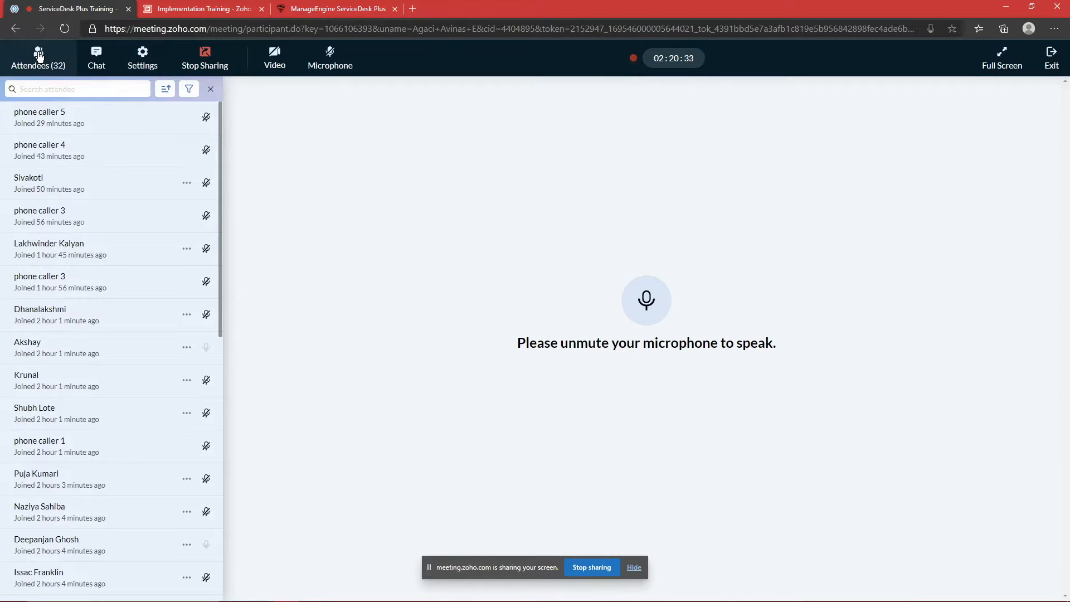
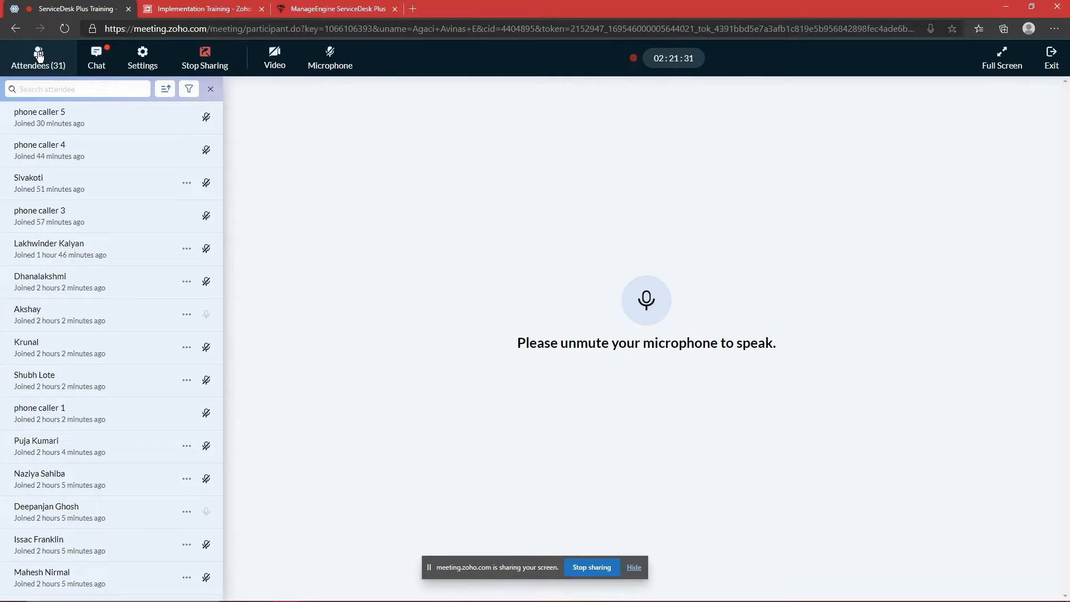
Step: Show the meeting chat, scroll to the user access management question, and start a reply
click(93, 62)
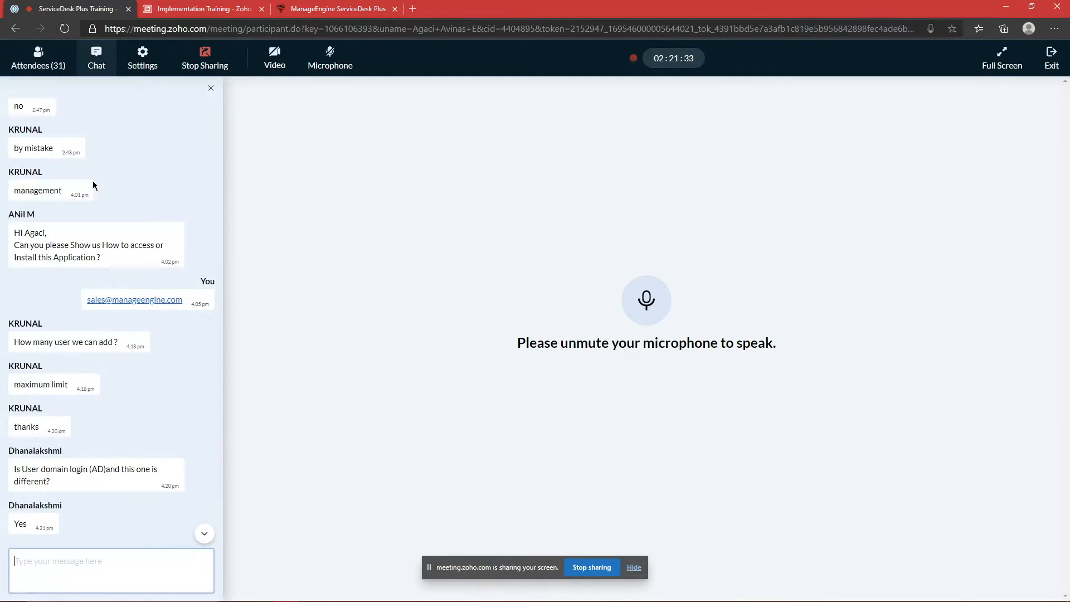
scroll(92, 417, down, 2)
click(87, 559)
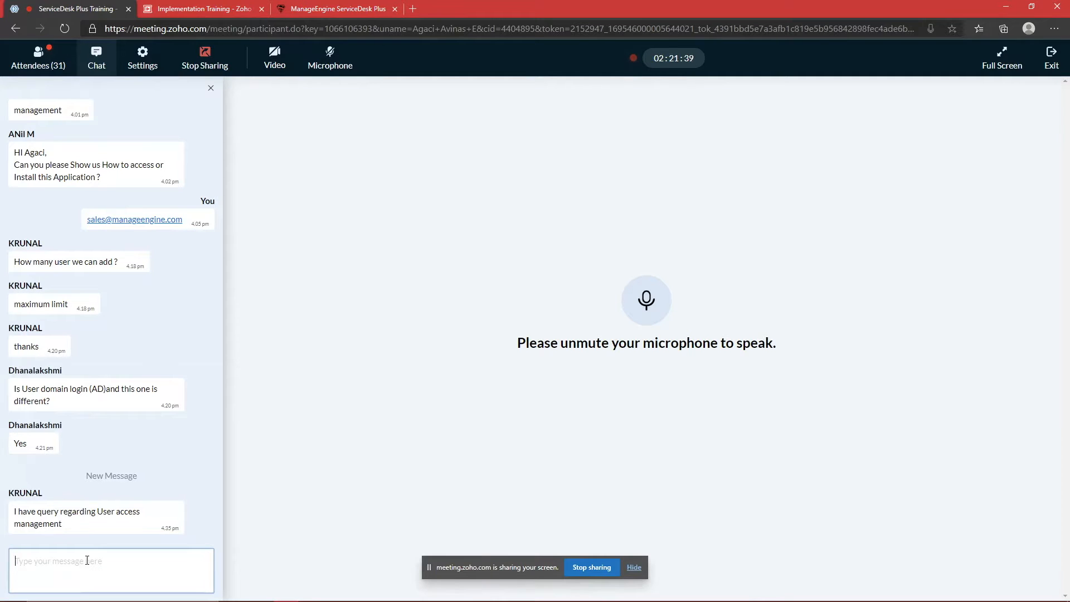
Step: Reply to the attendee that access management will be the first topic after the break
text(yesm)
key(BackSpace)
key(BackSpace)
text(, Kru)
key(BackSpace)
text(unal, tha)
text('ll)
key(BackSpace)
text(t'll b)
text(e the first t)
text(poi)
key(BackSpace)
key(BackSpace)
key(BackSpace)
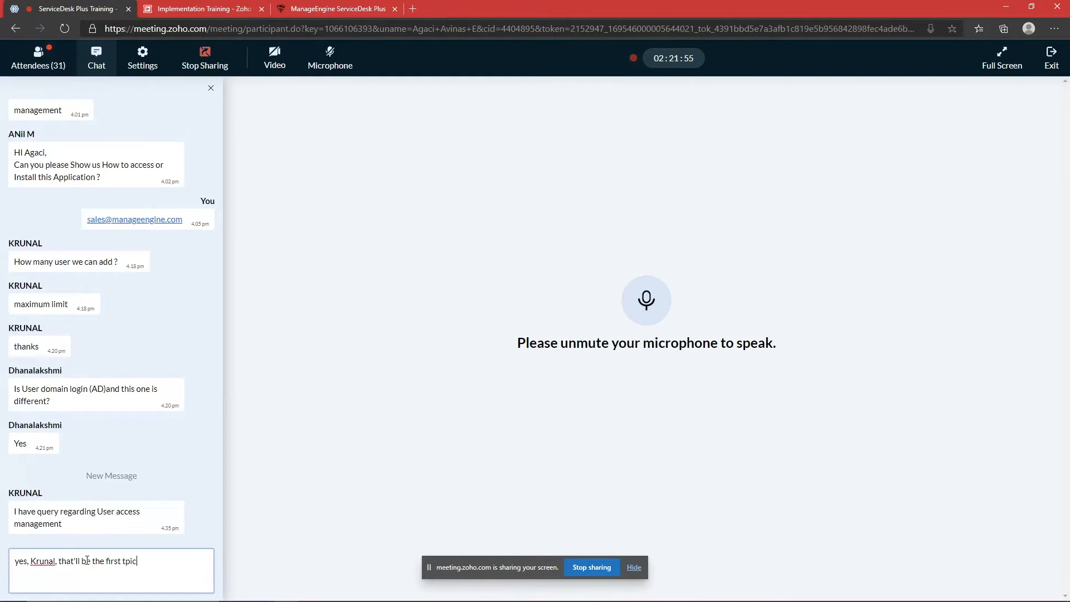
text(opic after bre)
key(BackSpace)
text(eak)
key(Return)
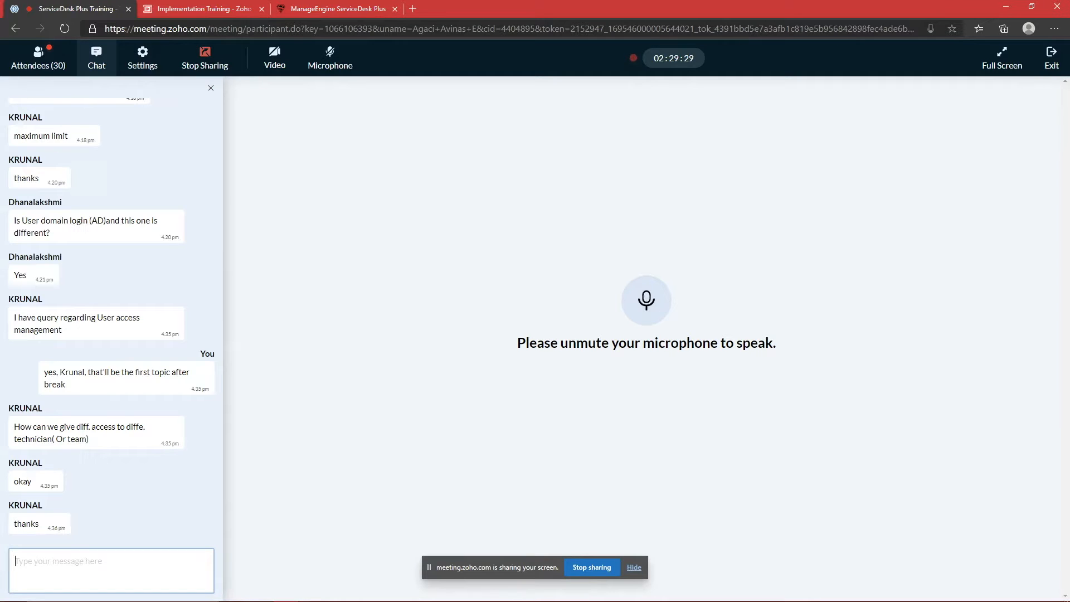
Step: Check attendees, then send 'I am back guys, we can start whenever you are ready!' in chat
click(27, 58)
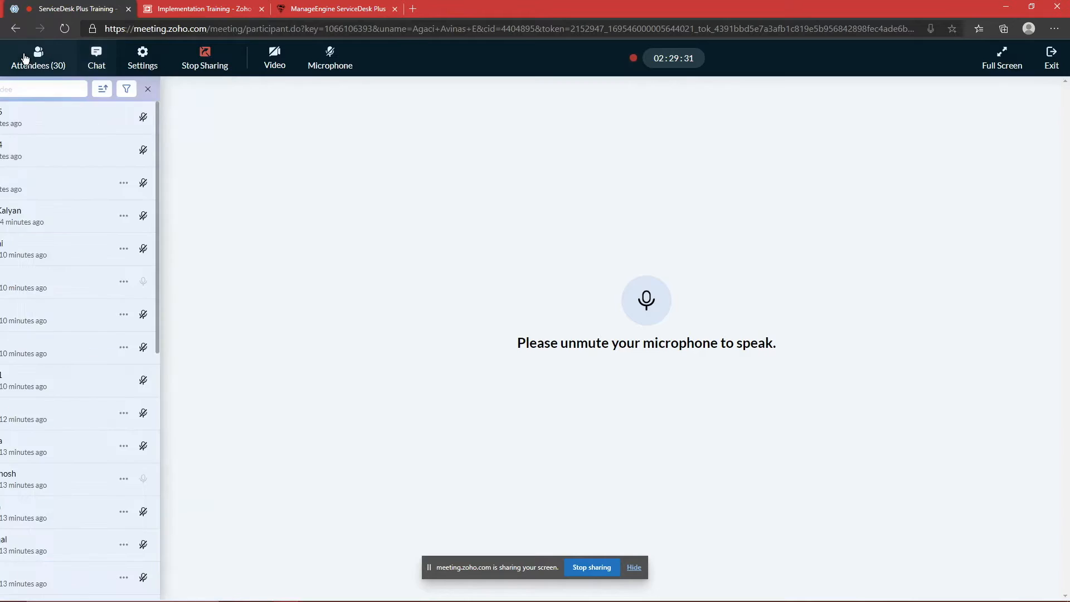
click(97, 58)
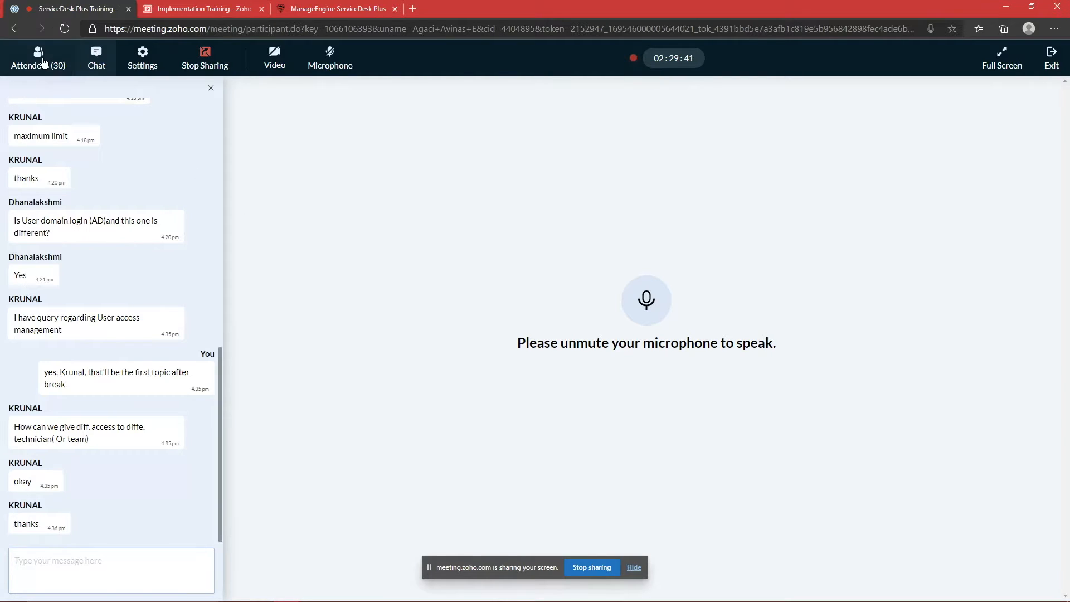
click(44, 62)
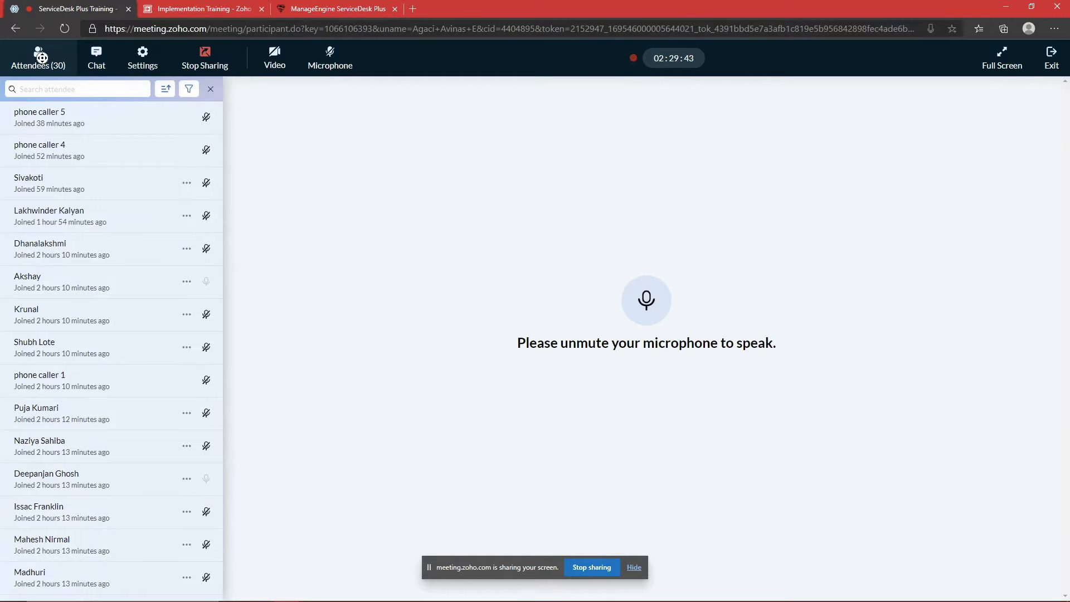
click(96, 58)
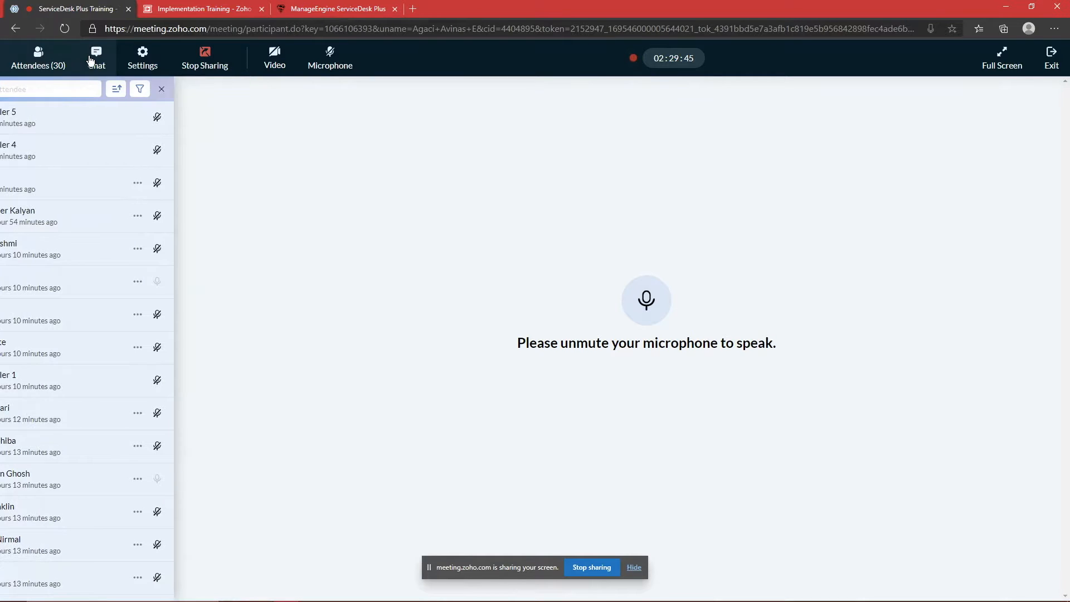
click(52, 554)
text(I am back guys, )
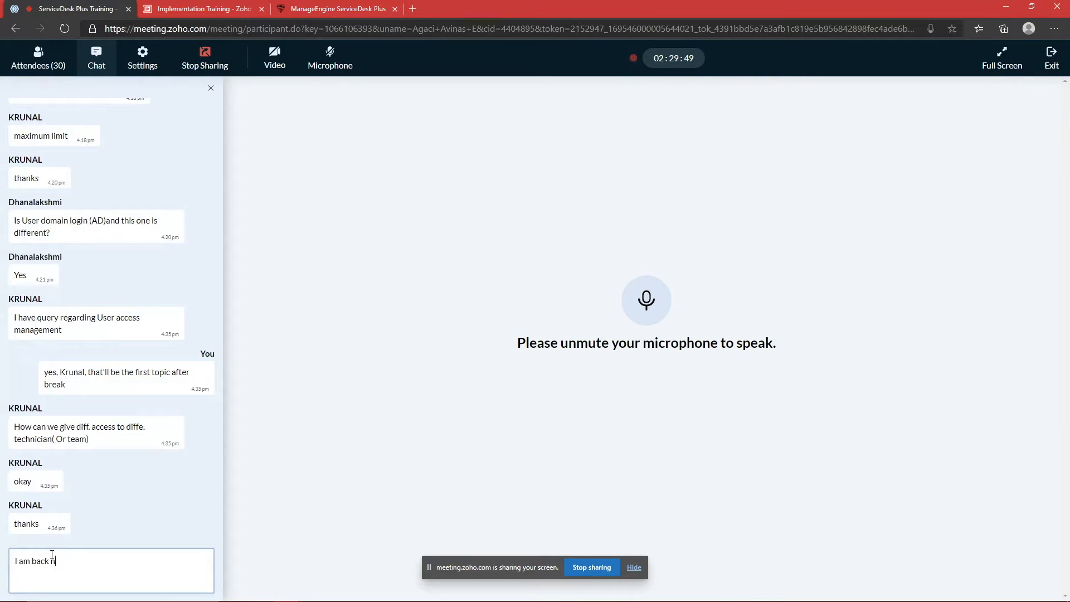
text(we can start whenever y)
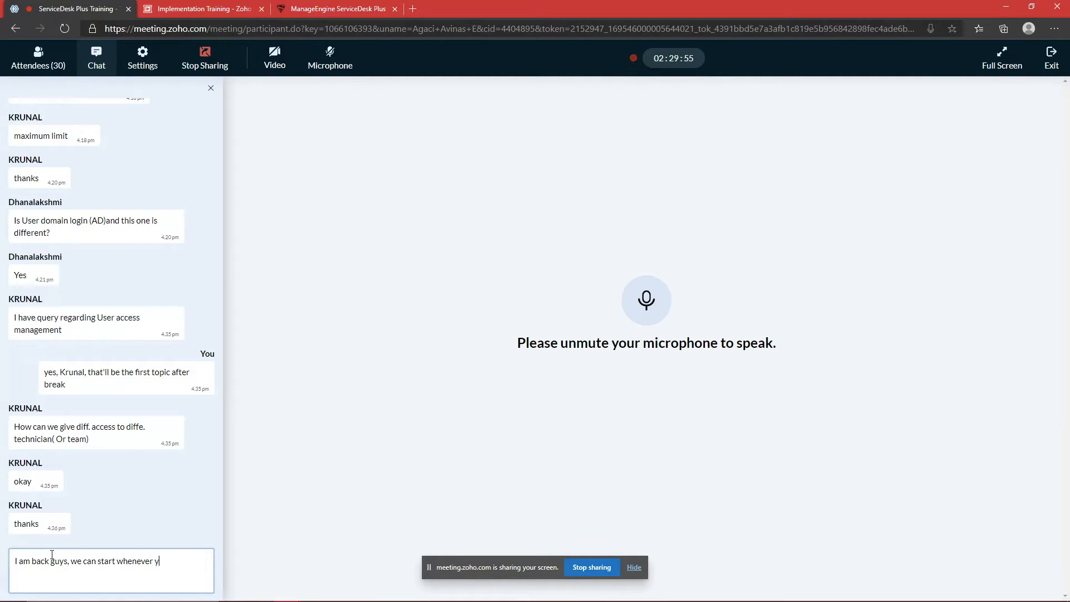
text(ou are ready!)
key(Return)
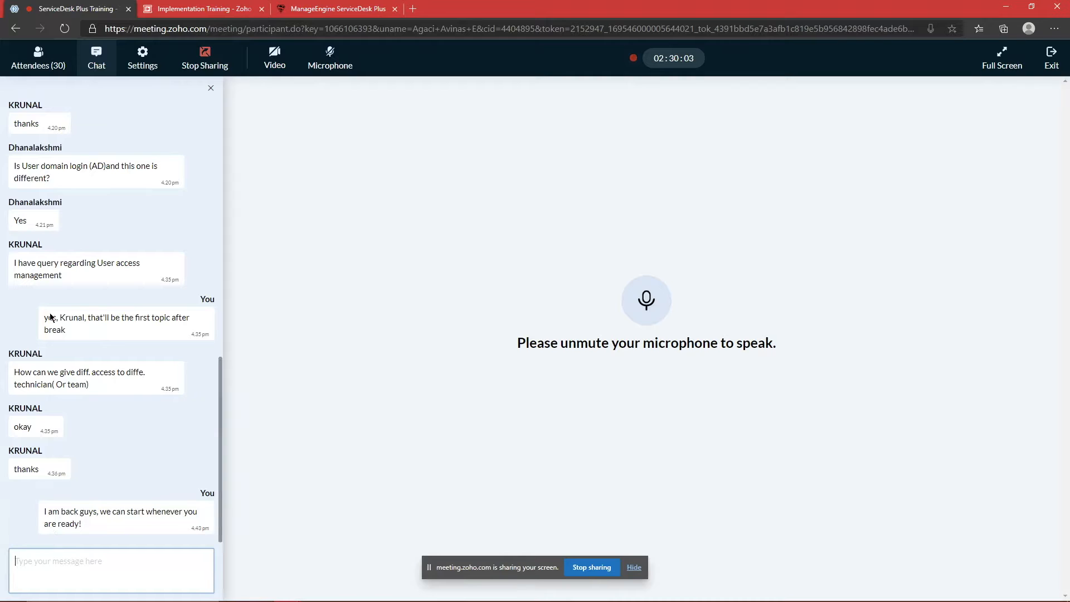
click(31, 67)
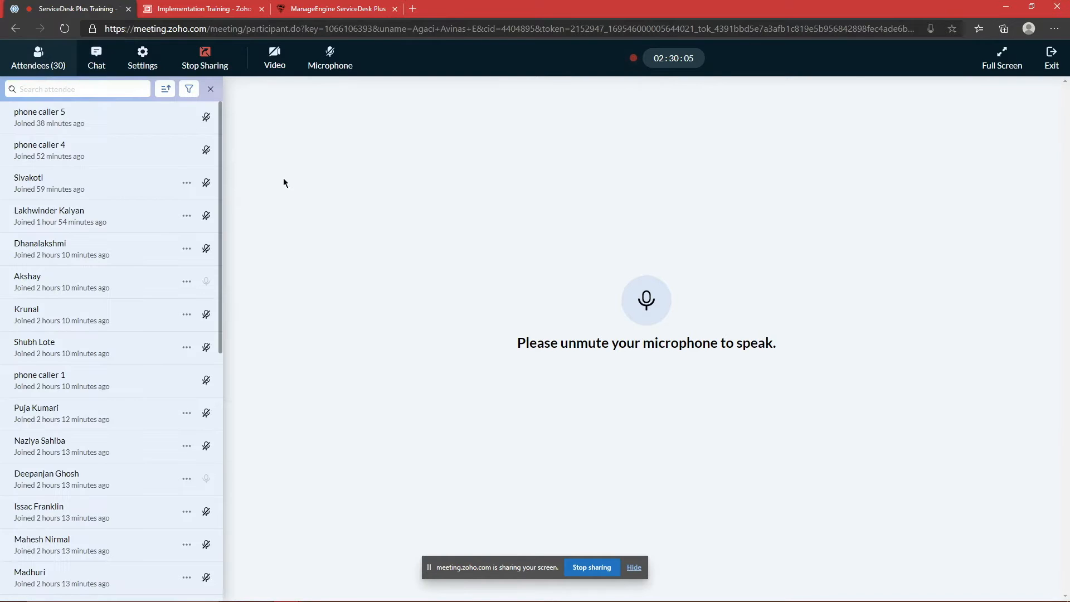
scroll(84, 222, down, 6)
scroll(85, 222, up, 8)
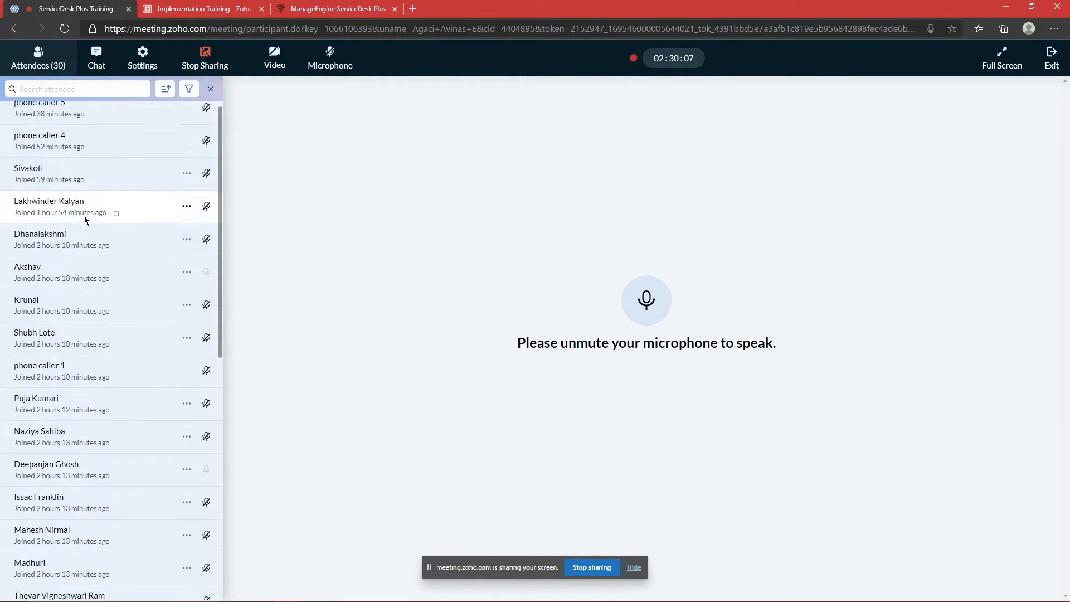
click(96, 67)
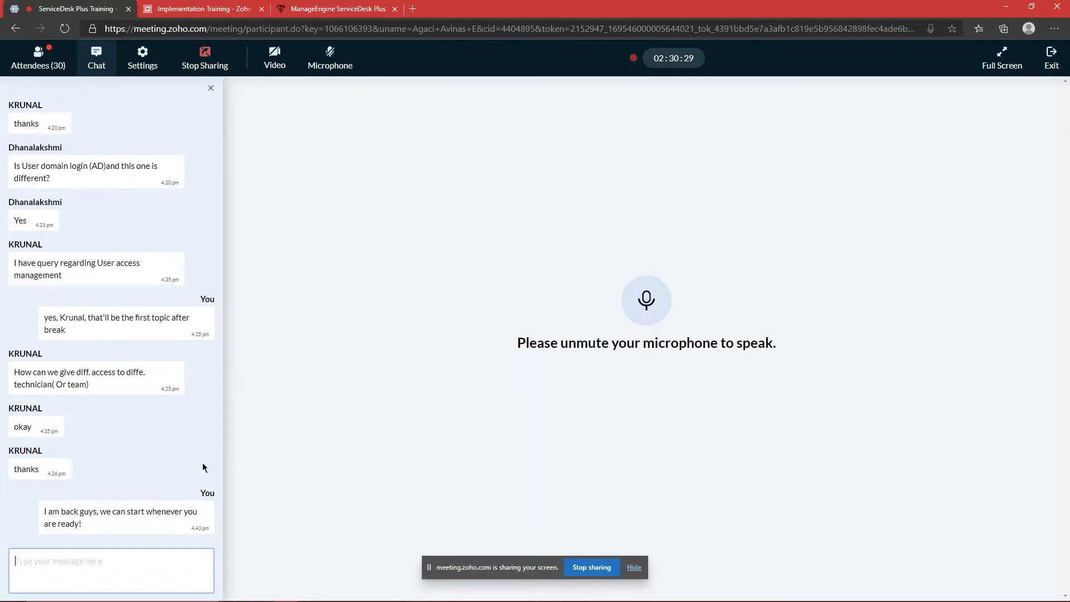
click(38, 58)
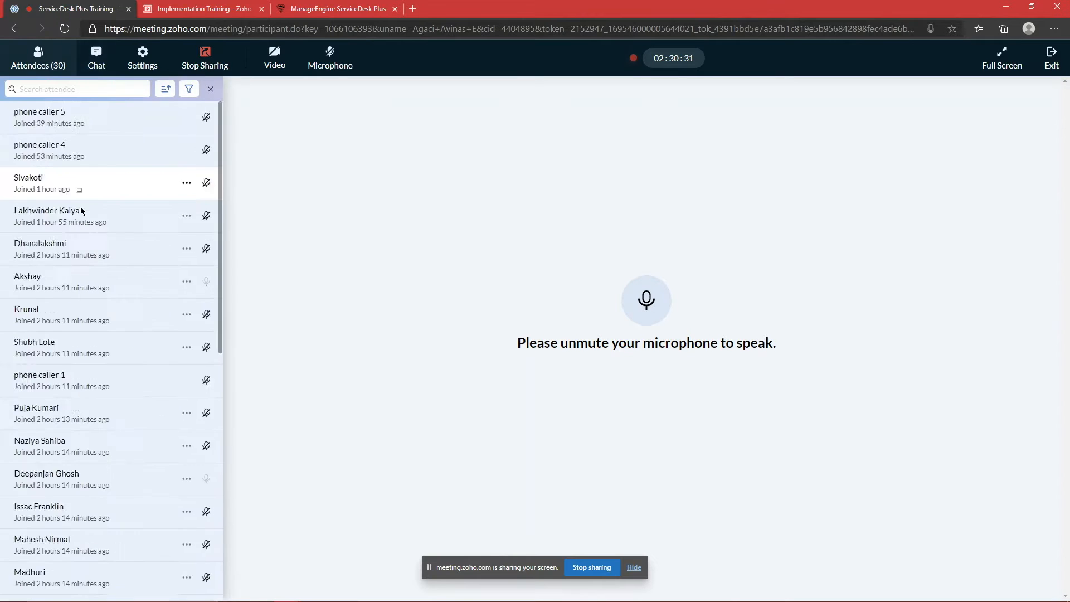
scroll(105, 253, up, 6)
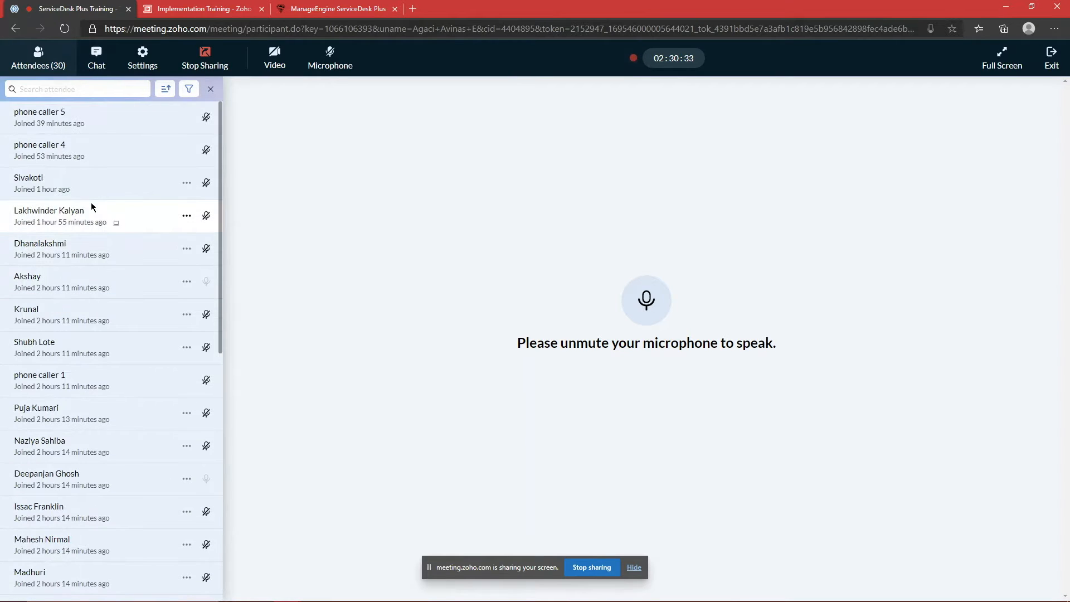
click(90, 60)
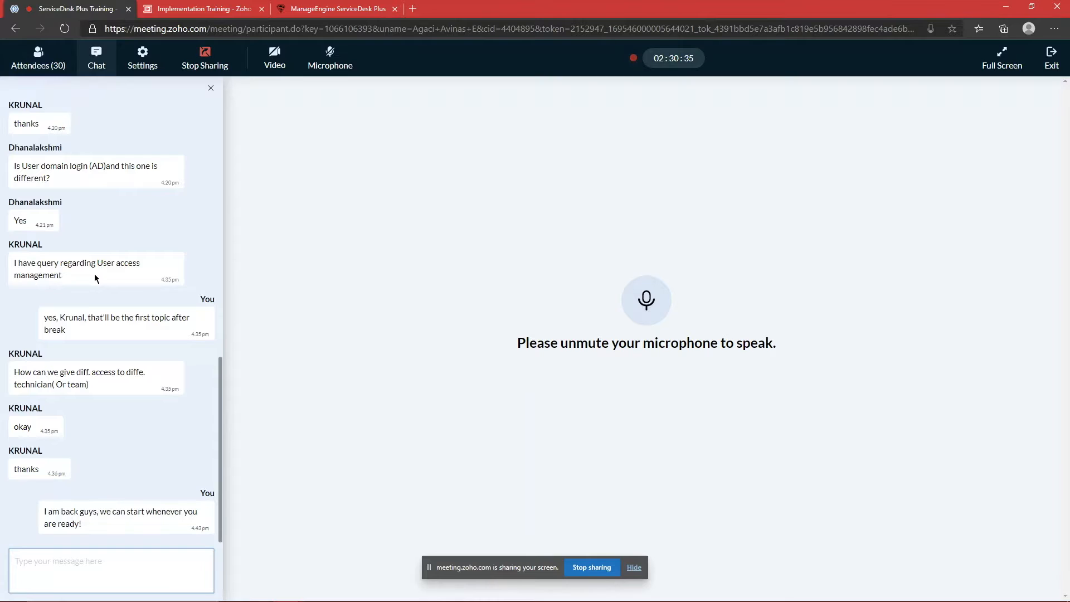
scroll(184, 316, up, 1)
scroll(184, 316, down, 1)
click(38, 59)
scroll(84, 223, down, 8)
scroll(108, 341, up, 5)
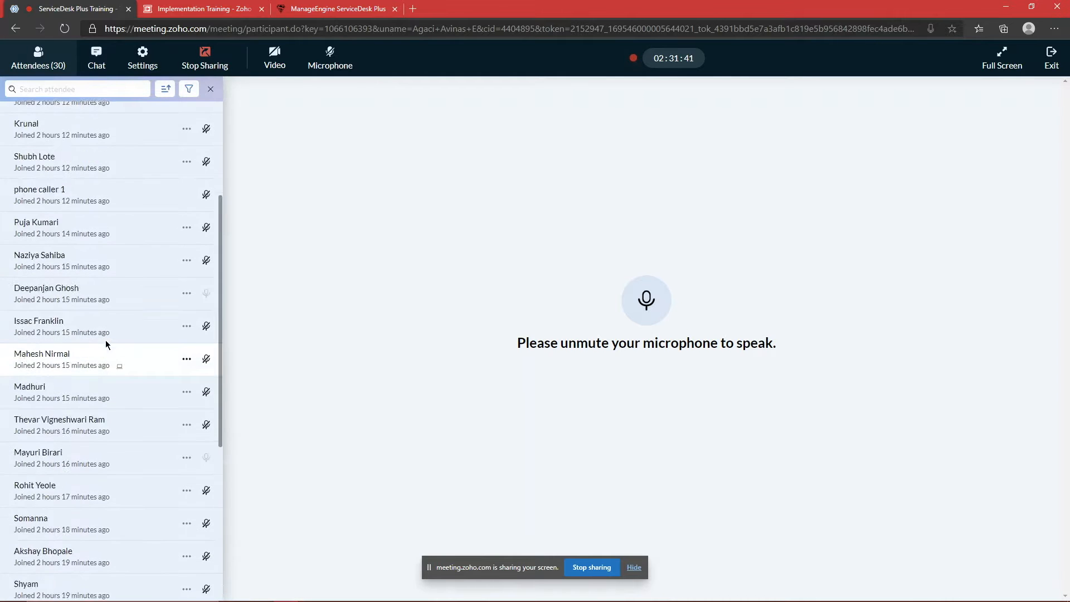
scroll(108, 345, up, 3)
click(110, 61)
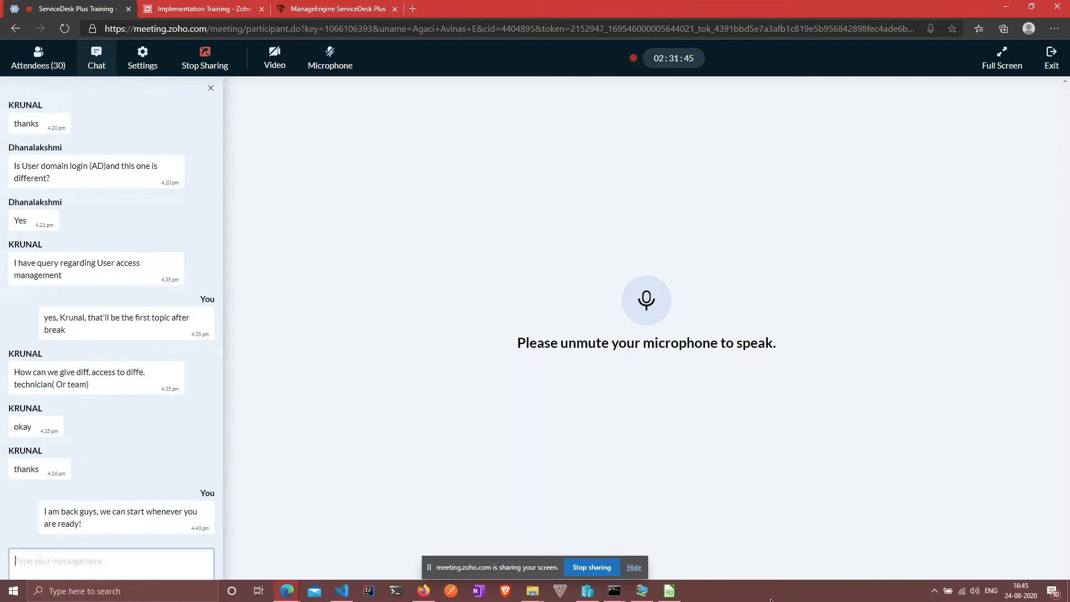
Step: Toggle the microphone to end up unmuted and scroll through the attendee list
click(332, 61)
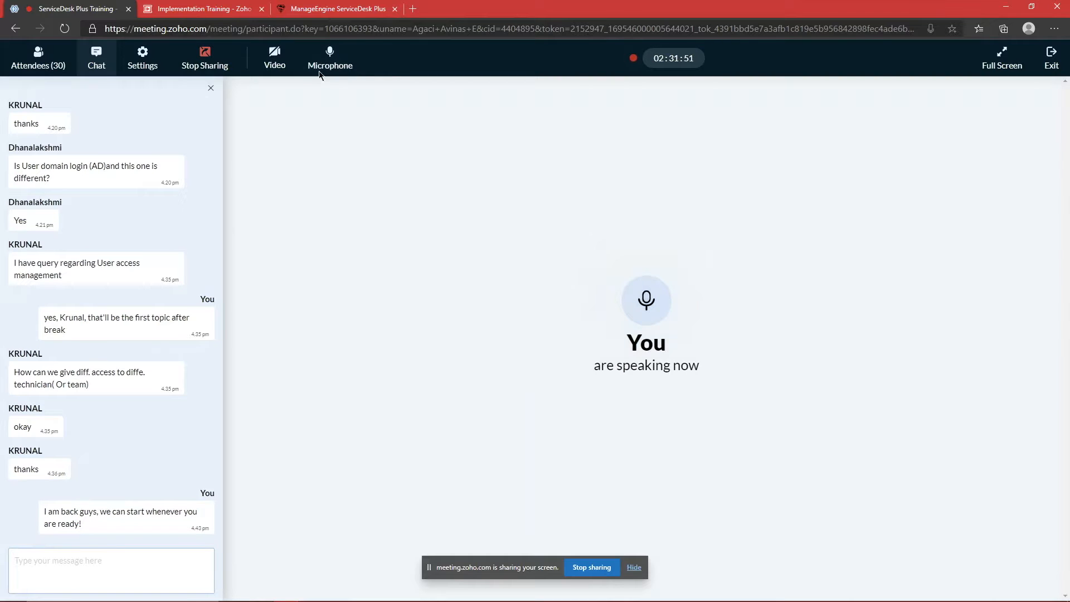
click(321, 72)
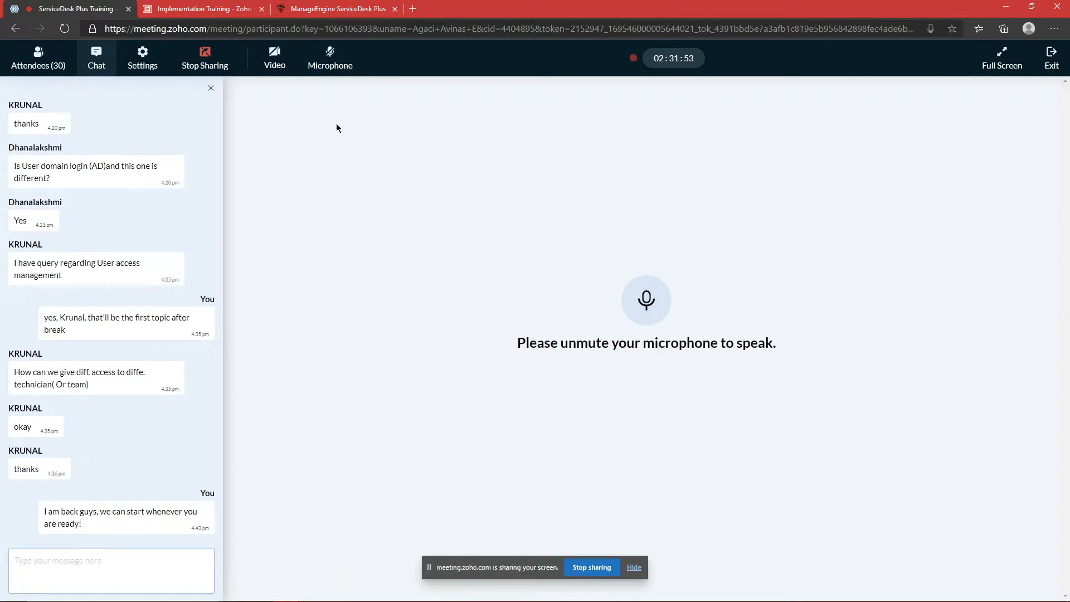
click(61, 64)
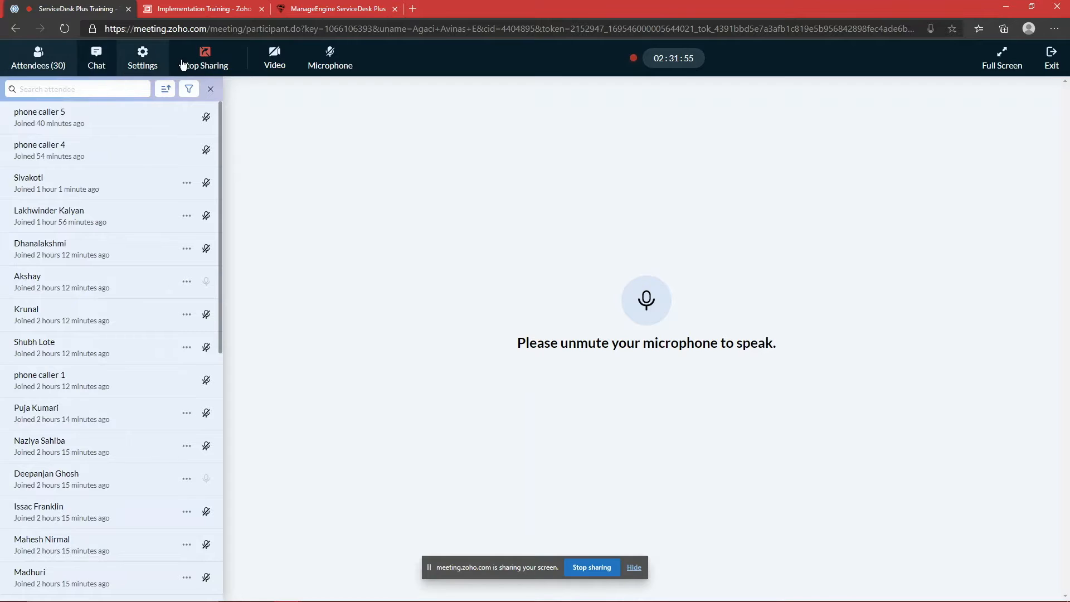
click(88, 69)
click(335, 67)
click(40, 64)
scroll(123, 206, down, 6)
scroll(126, 208, up, 6)
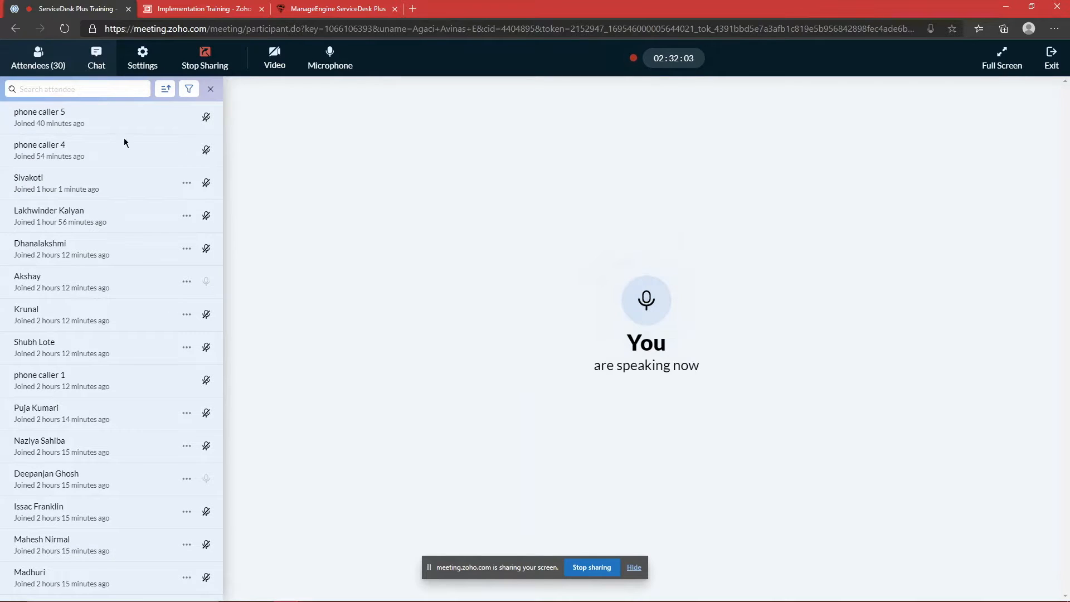
scroll(165, 304, down, 4)
scroll(159, 290, down, 3)
scroll(140, 267, up, 6)
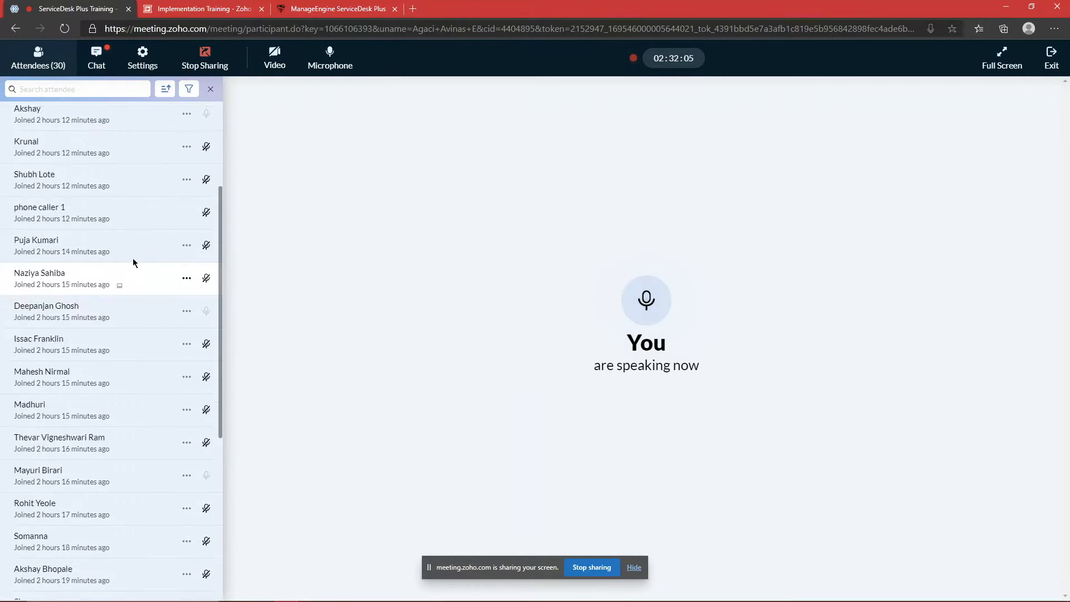
Step: Alternate between chat and the 30-person attendee list, finishing on the attendees
click(96, 58)
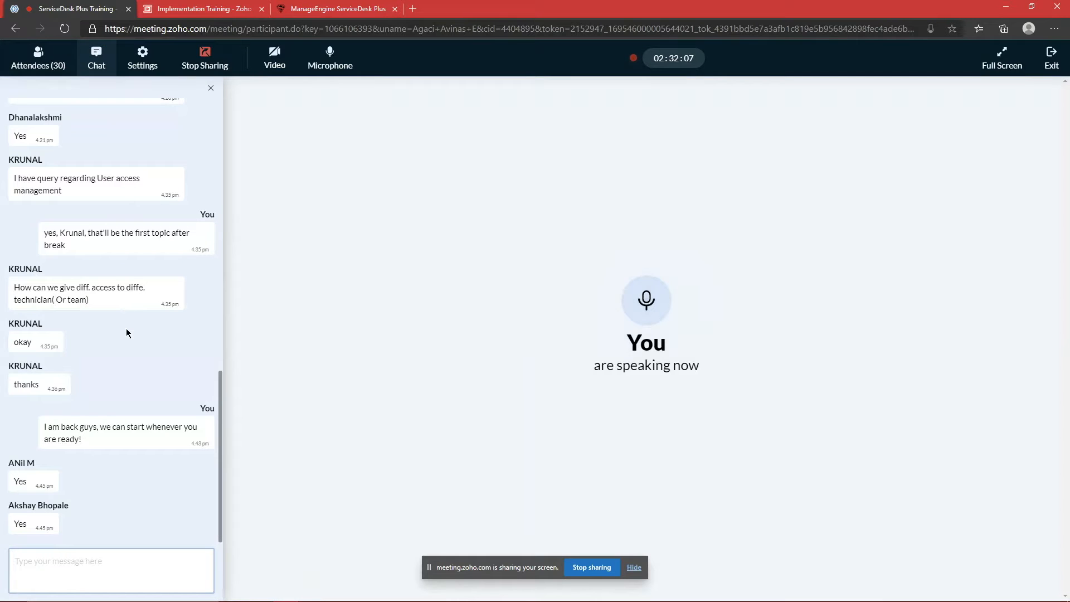
click(46, 54)
click(96, 58)
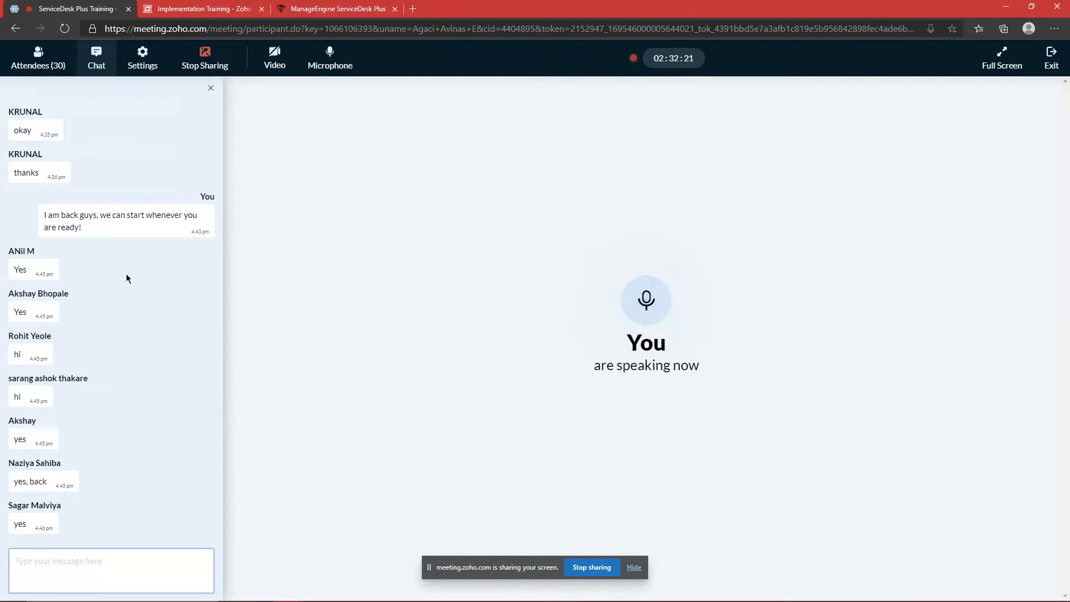
click(38, 58)
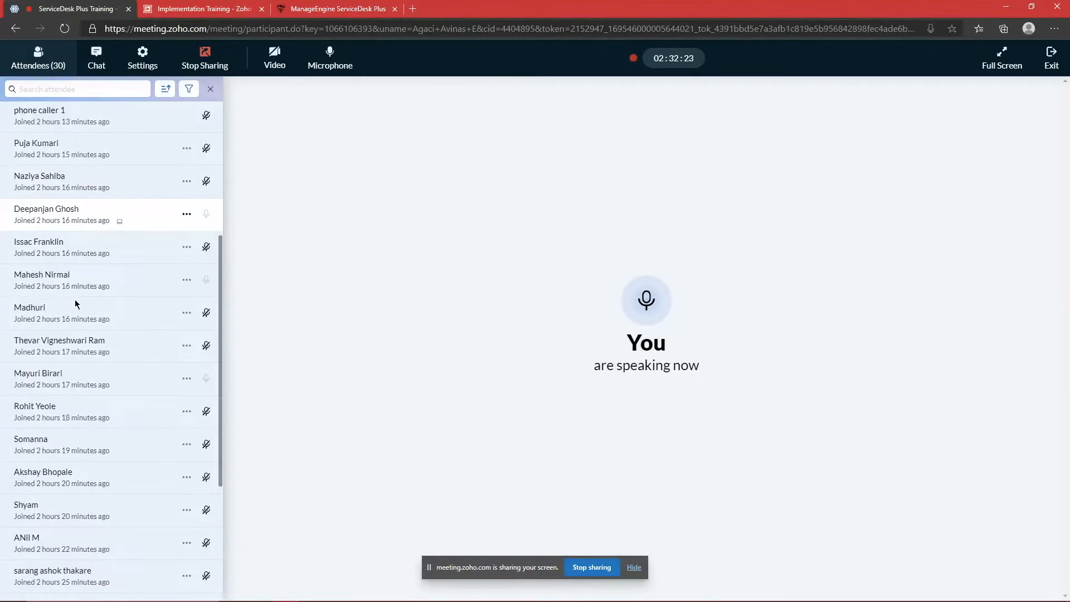
scroll(79, 304, down, 5)
scroll(79, 304, up, 8)
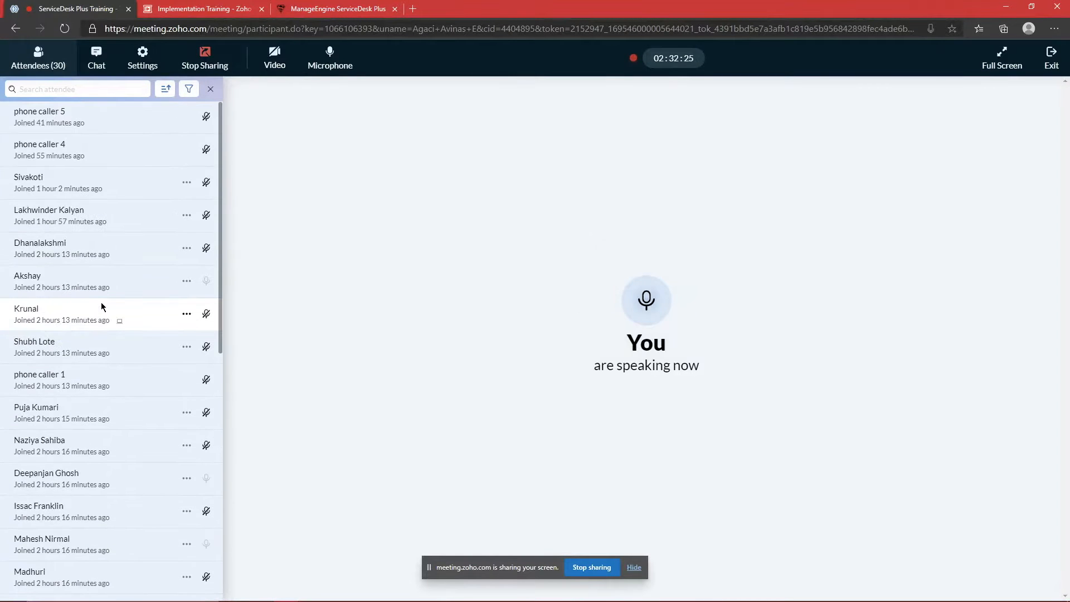
click(97, 58)
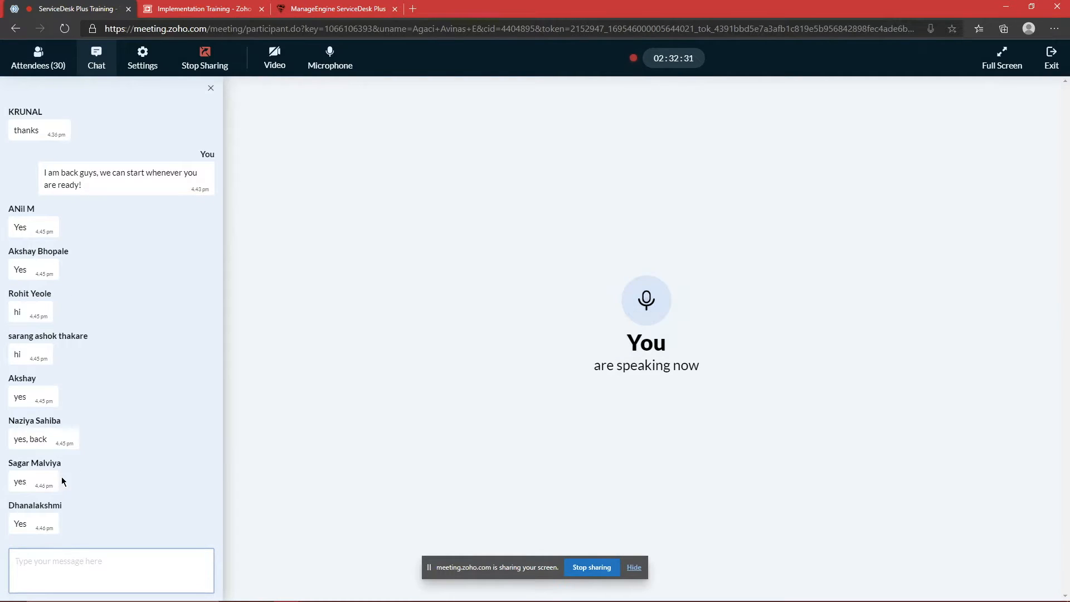
click(38, 58)
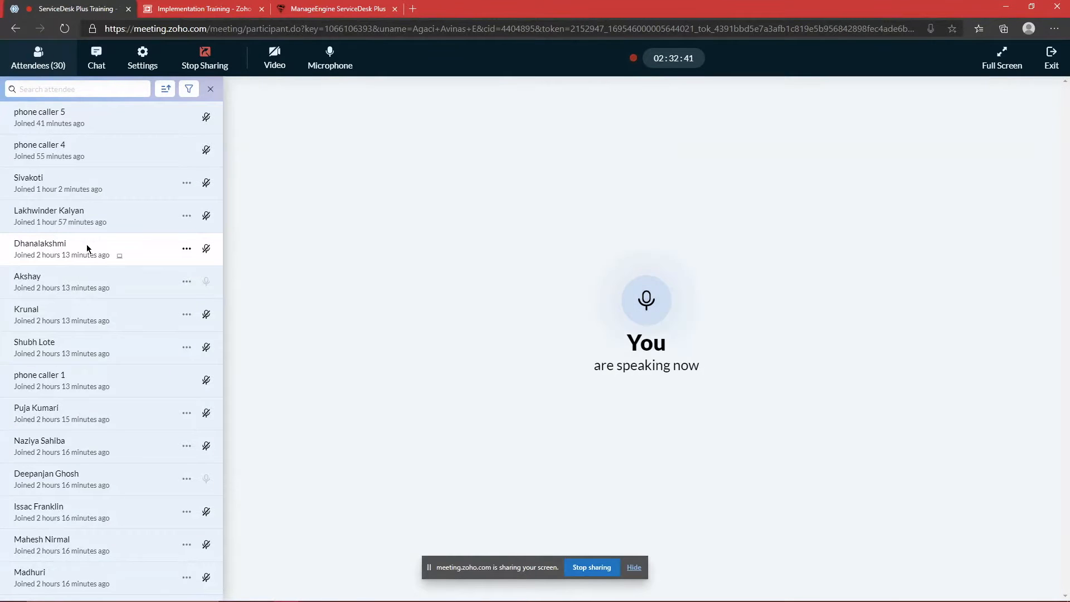
click(92, 71)
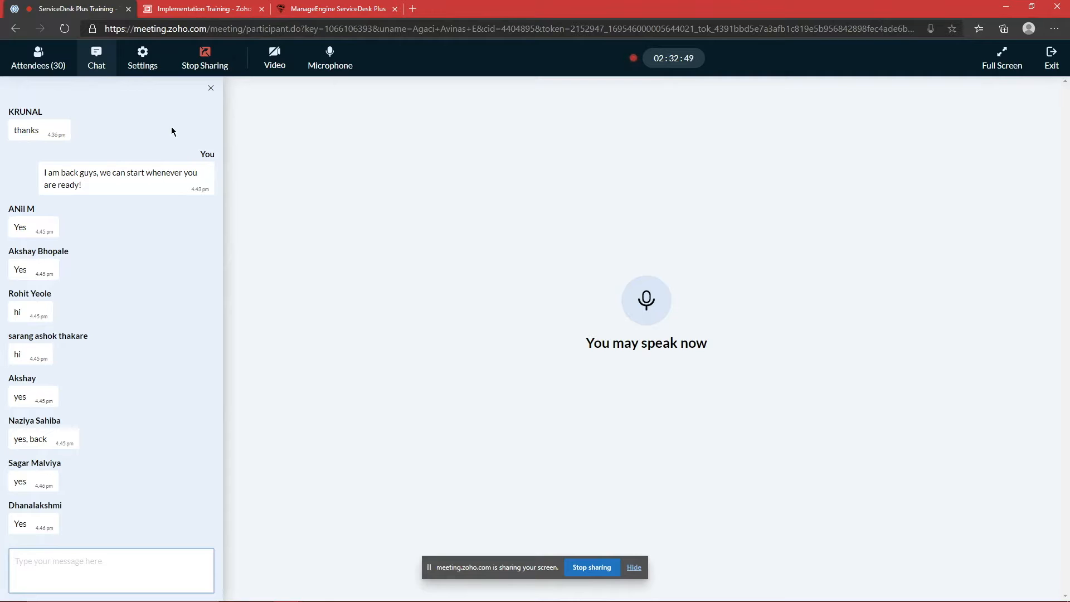
click(65, 74)
scroll(127, 192, down, 7)
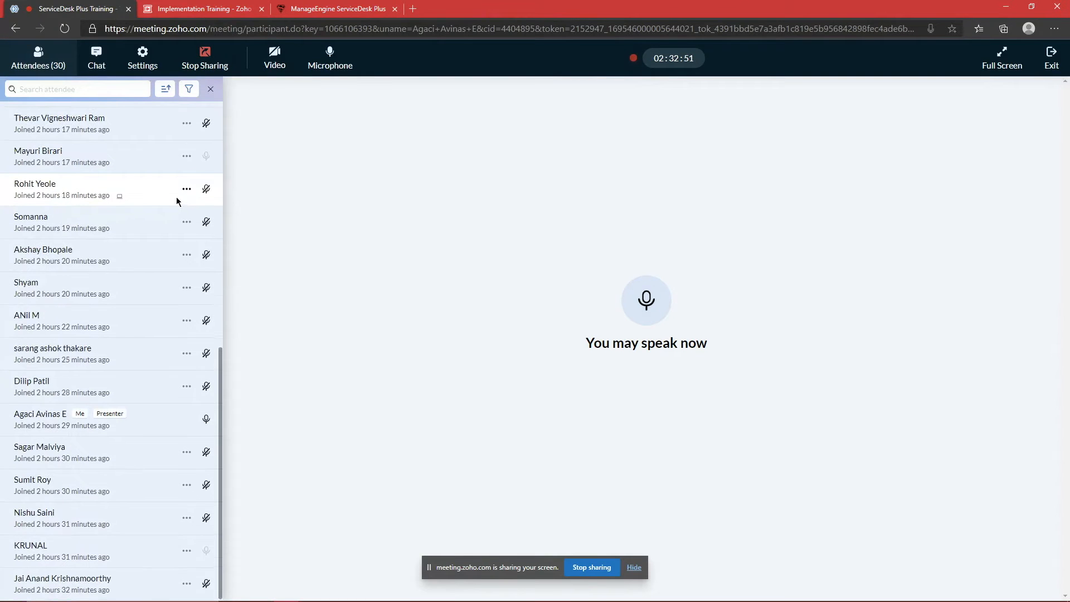
scroll(173, 206, up, 5)
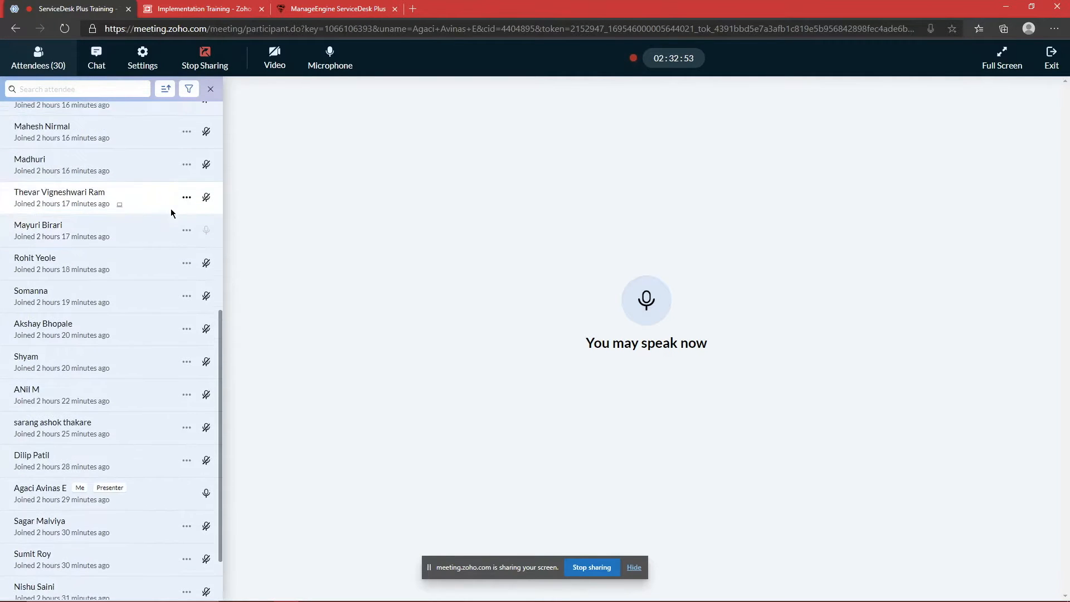
scroll(171, 213, up, 4)
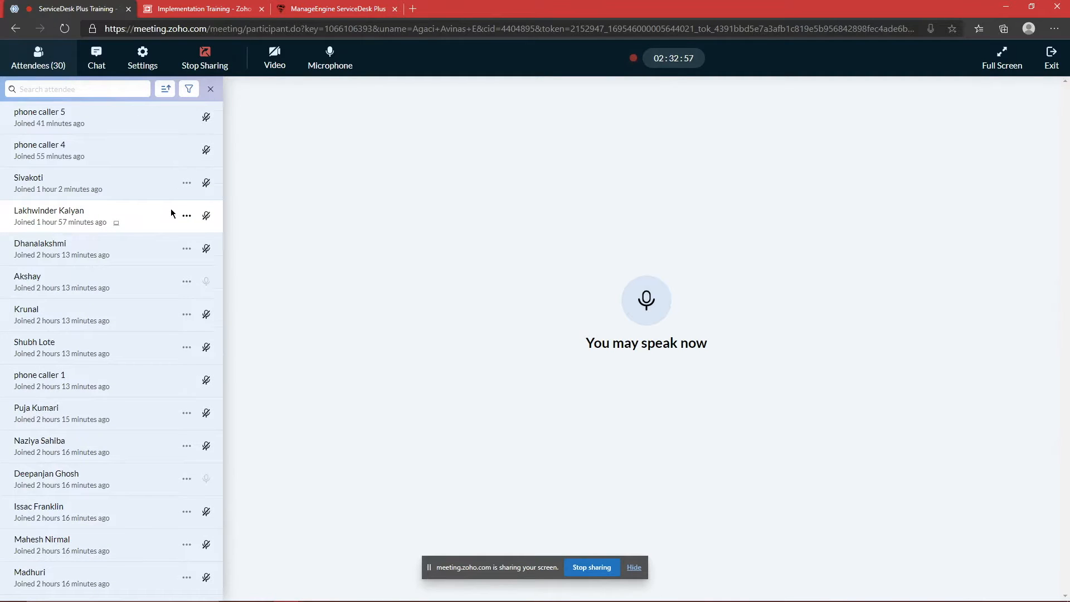
scroll(168, 215, down, 7)
Step: Send 'People can ping here if you are back!' in the meeting chat
scroll(151, 220, down, 2)
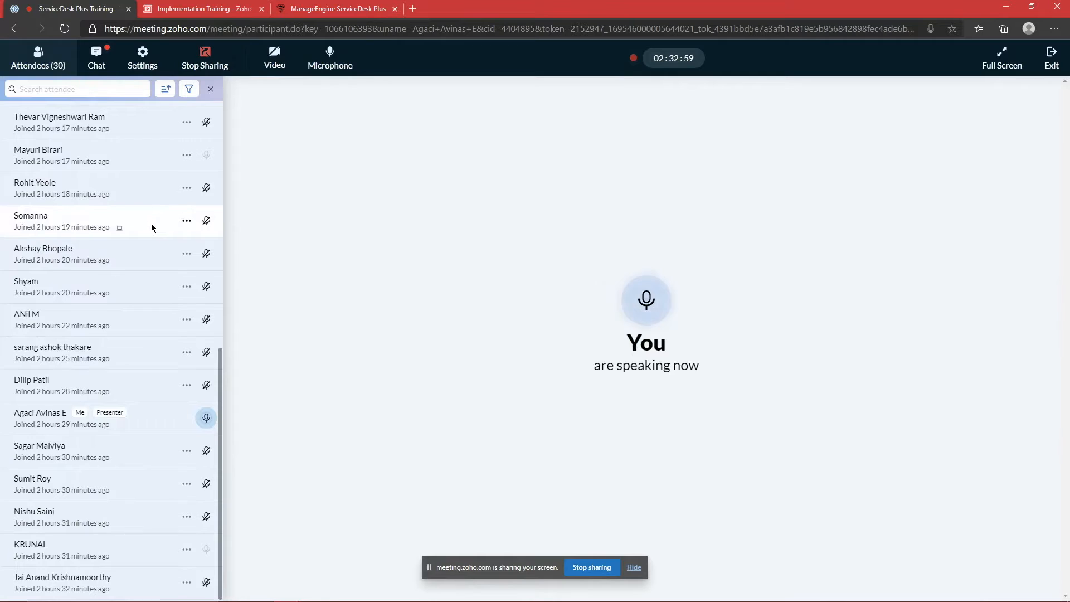
click(96, 60)
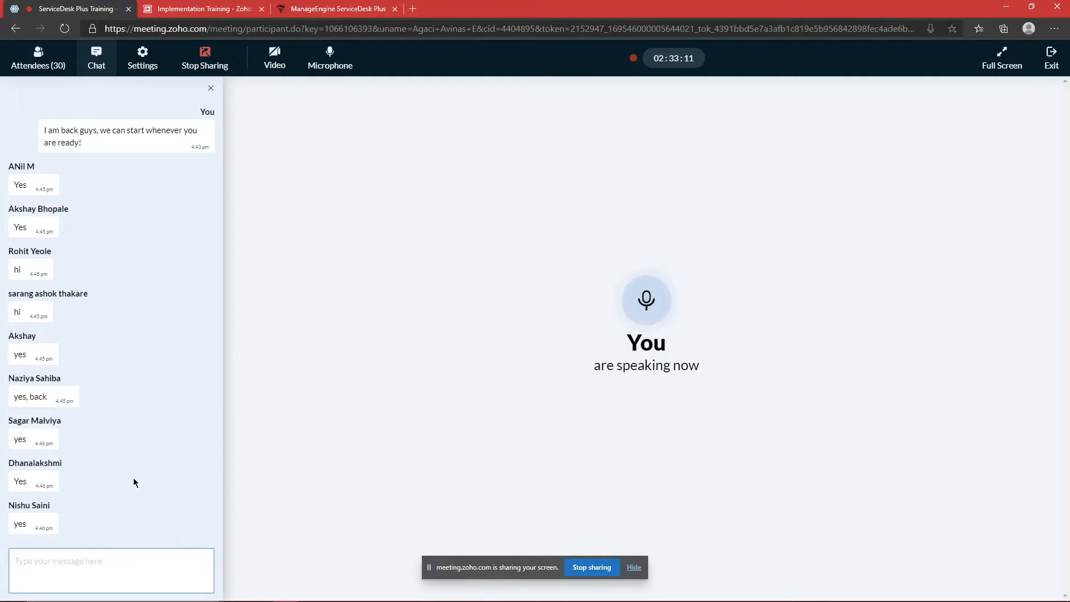
text(Peo)
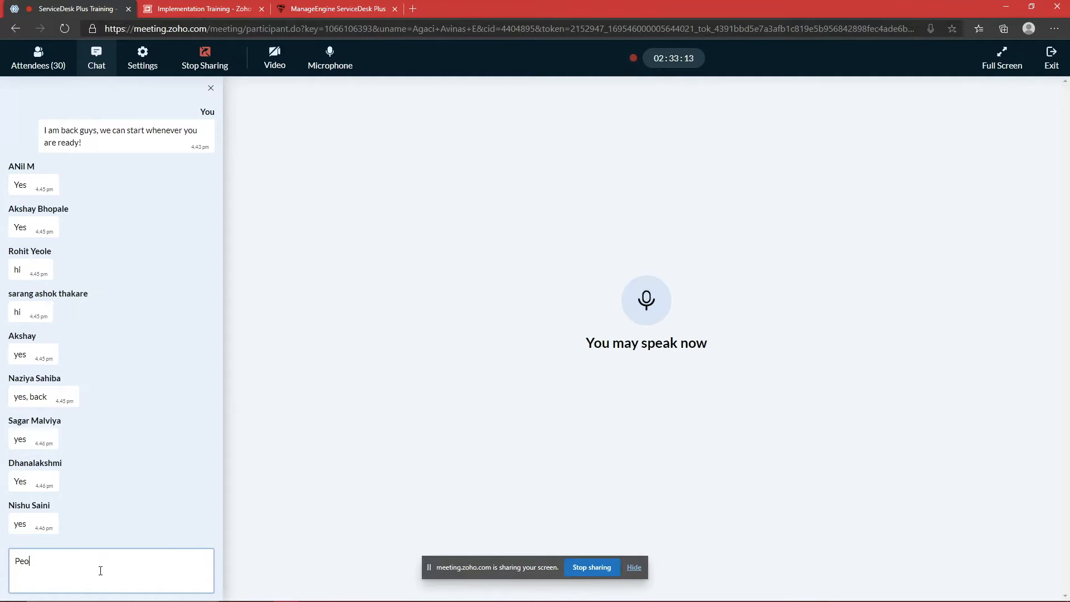
text(ple can ping y)
key(BackSpace)
text(here if you are back!)
key(Return)
Step: Send 'after 15 entries we'll resume the training!' and show the attendee list
text(after)
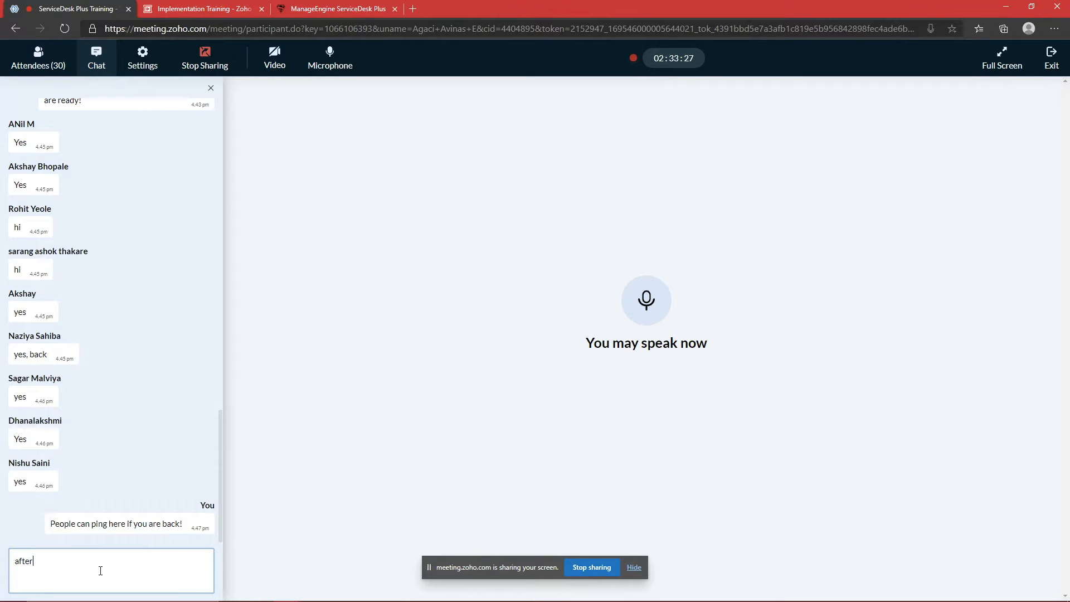
text( the 15 en)
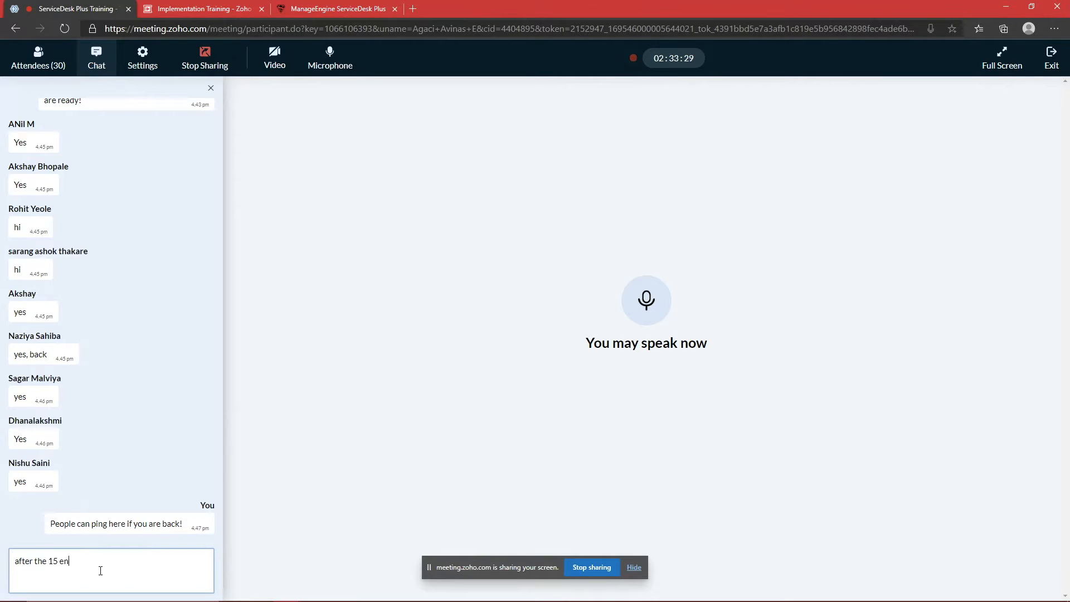
text(tries we'll)
key(BackSpace)
key(BackSpace)
key(BackSpace)
text(resume the training!)
key(ctrl+Left)
key(ctrl+Left)
key(BackSpace)
key(BackSpace)
key(BackSpace)
key(BackSpace)
key(Return)
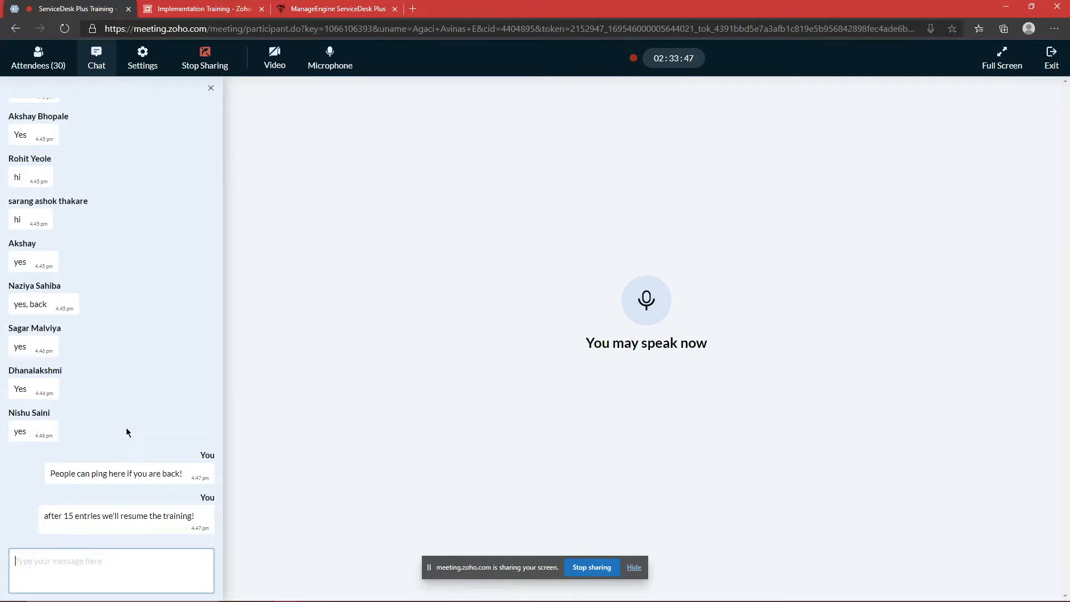
click(37, 58)
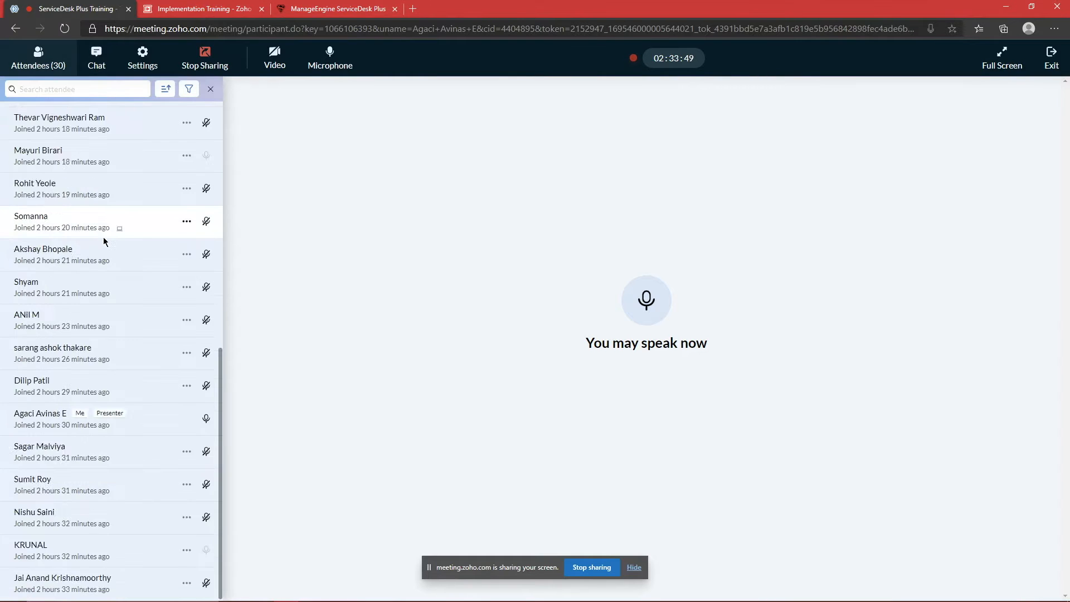
Step: Review the chat and attendee list, then mute the microphone
scroll(102, 236, up, 8)
click(97, 58)
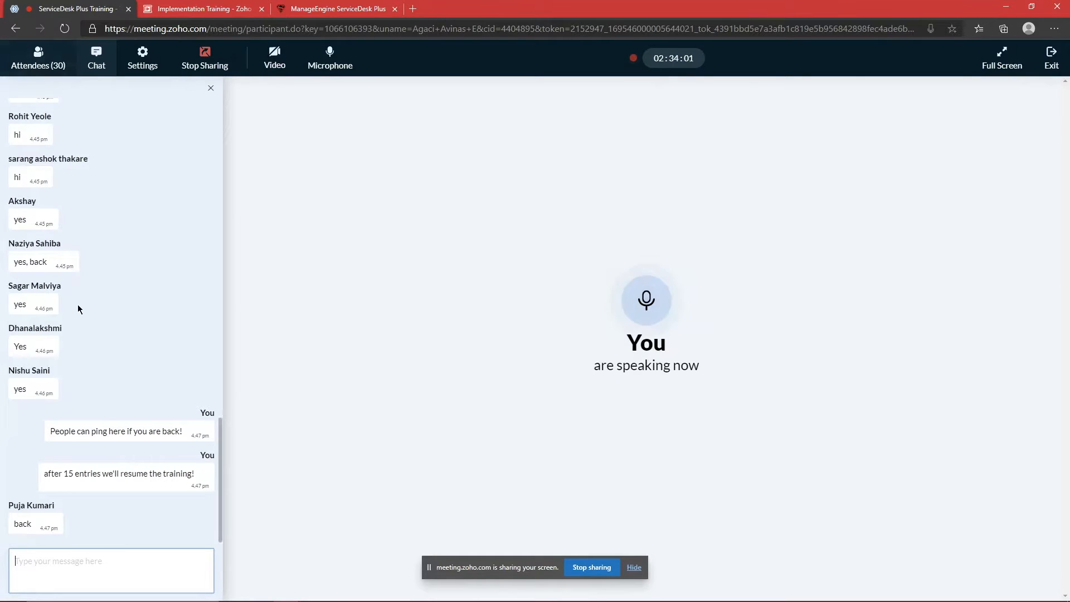
scroll(109, 329, up, 3)
scroll(51, 145, down, 3)
click(38, 58)
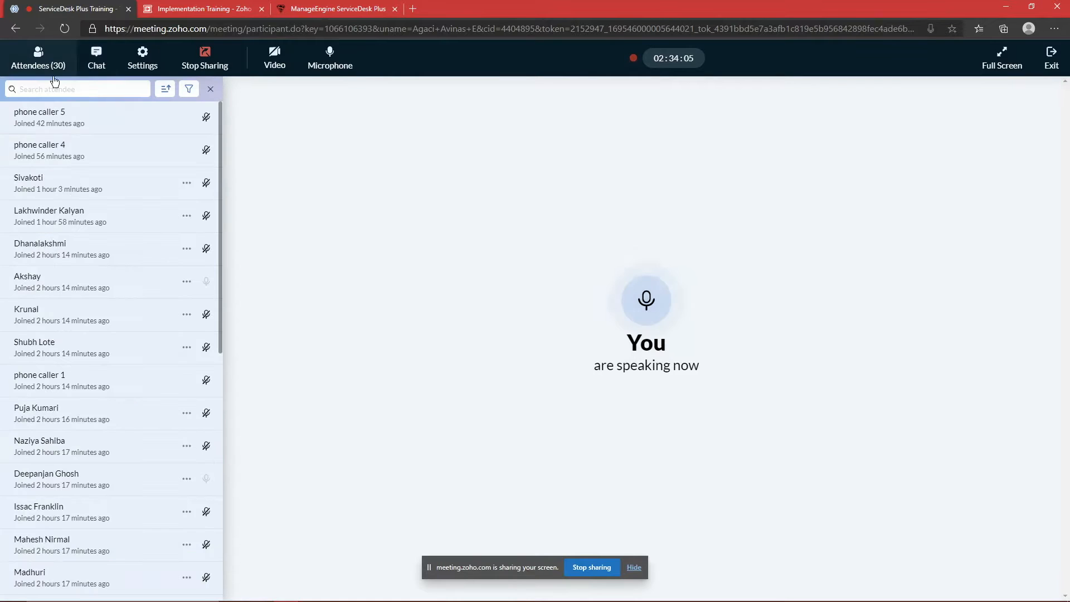
click(106, 56)
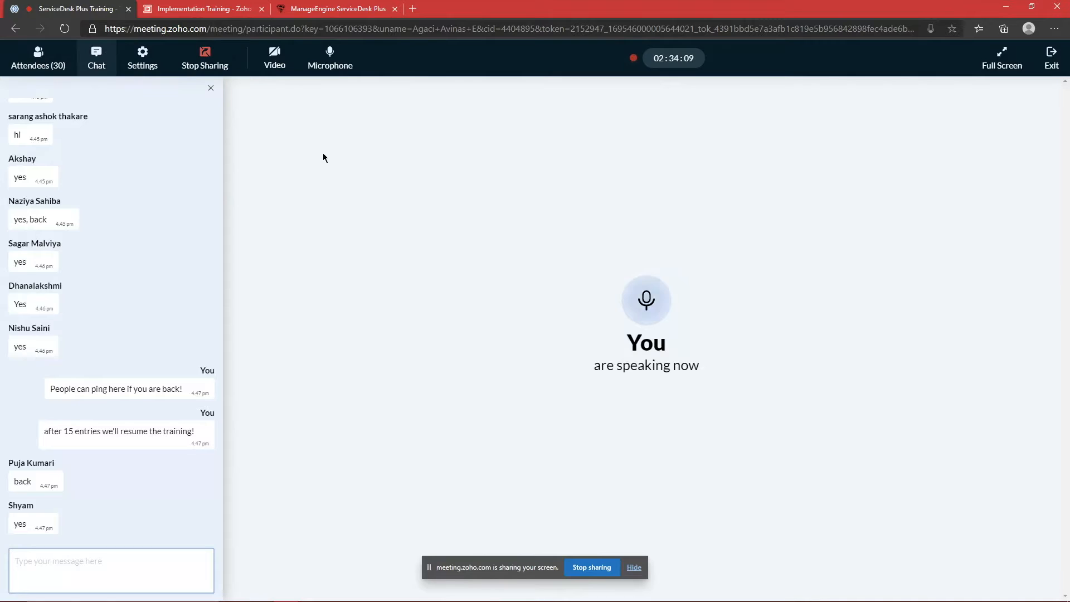
click(322, 69)
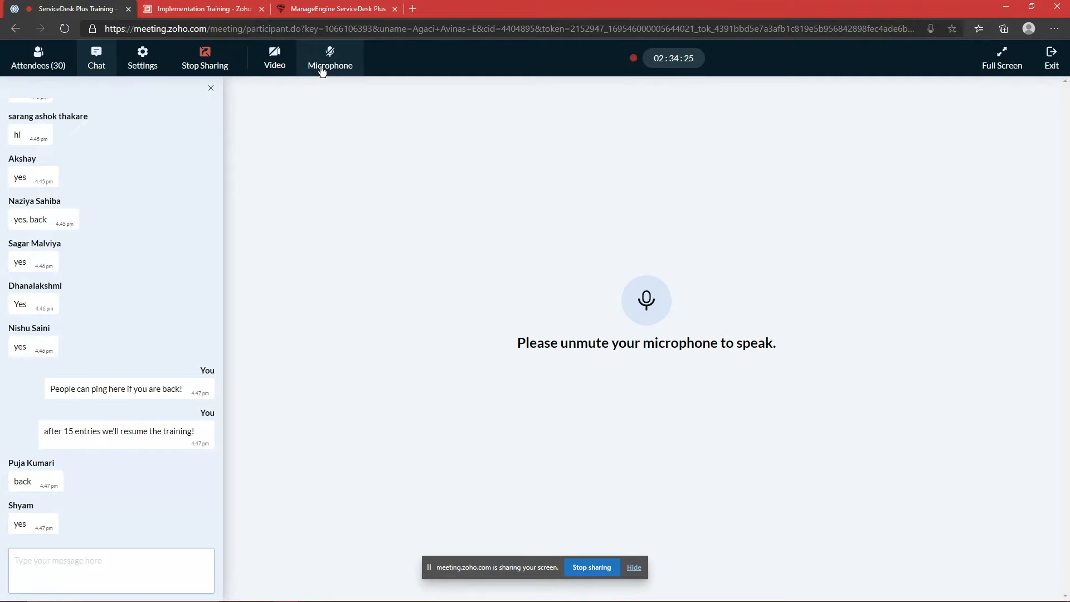
Step: Keep checking chat and attendees, then unmute and show the 29-person attendee list
click(28, 65)
scroll(98, 227, down, 8)
scroll(97, 231, up, 8)
click(107, 74)
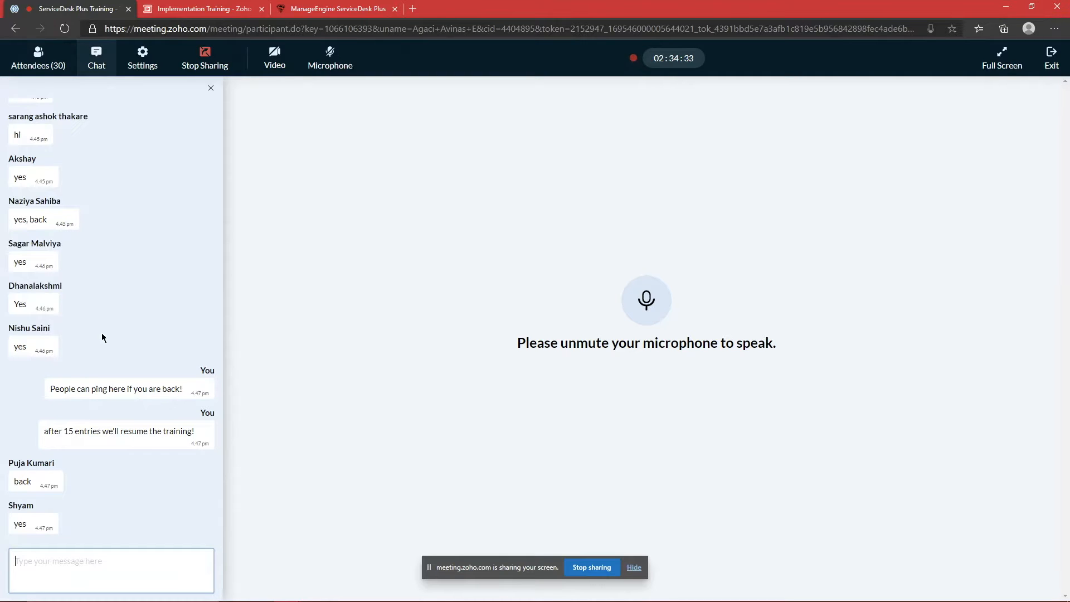
scroll(121, 288, up, 3)
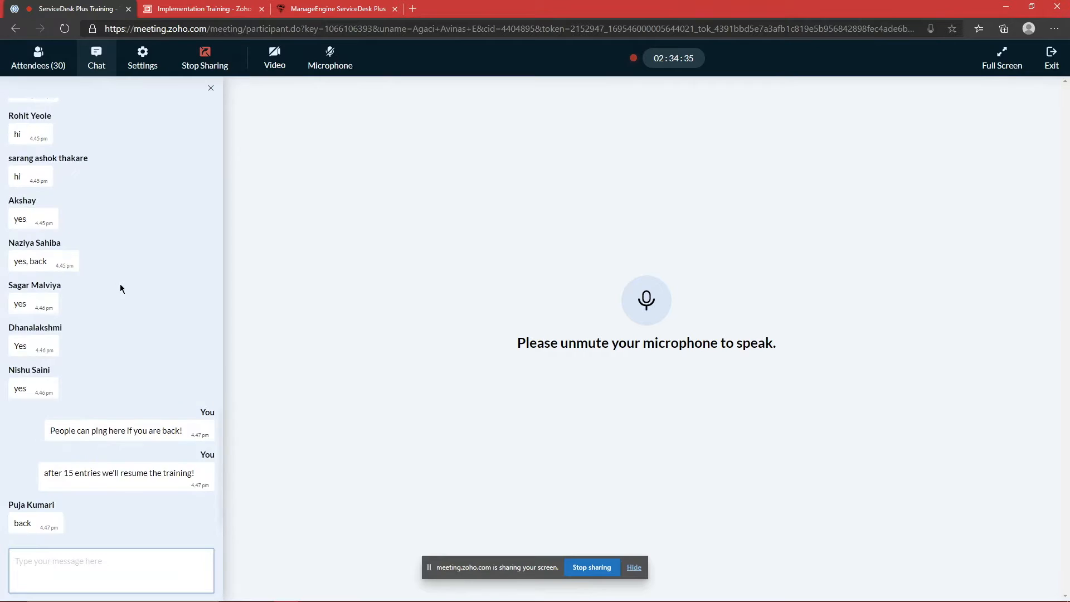
scroll(120, 288, down, 3)
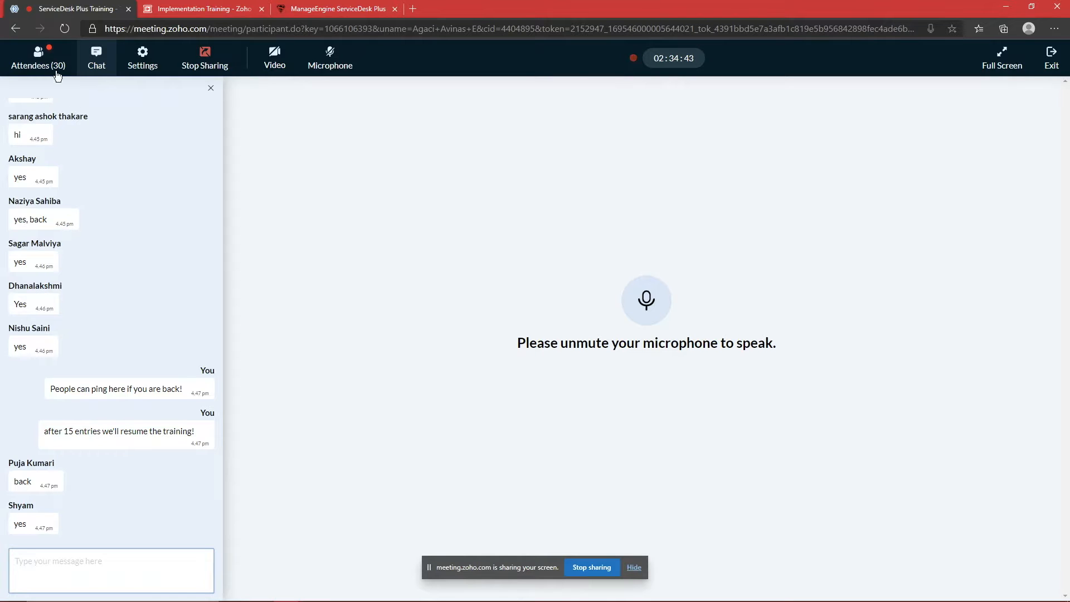
click(41, 62)
click(94, 58)
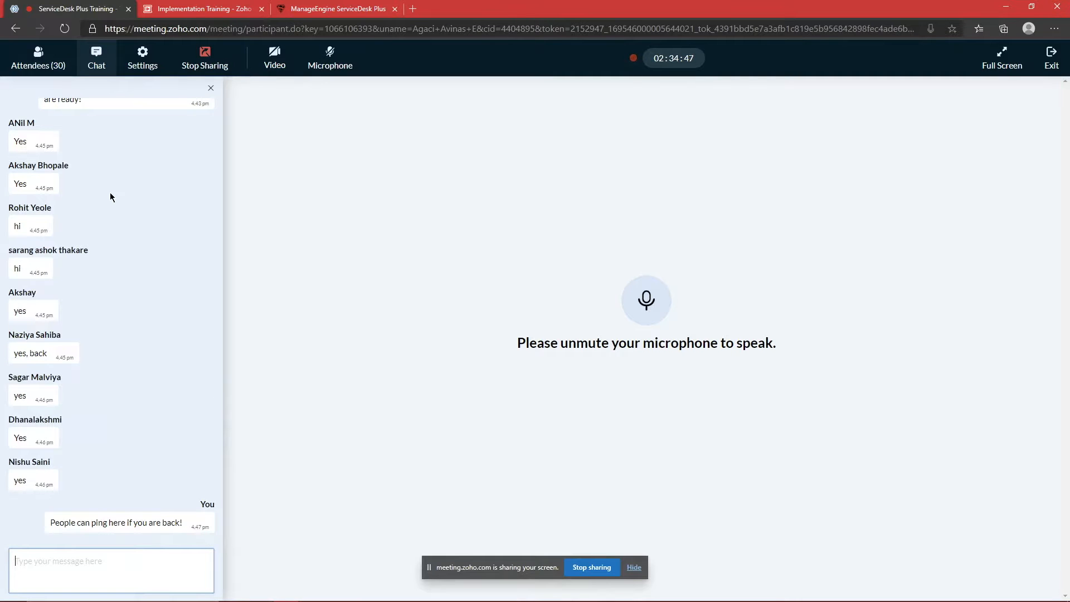
scroll(109, 192, down, 3)
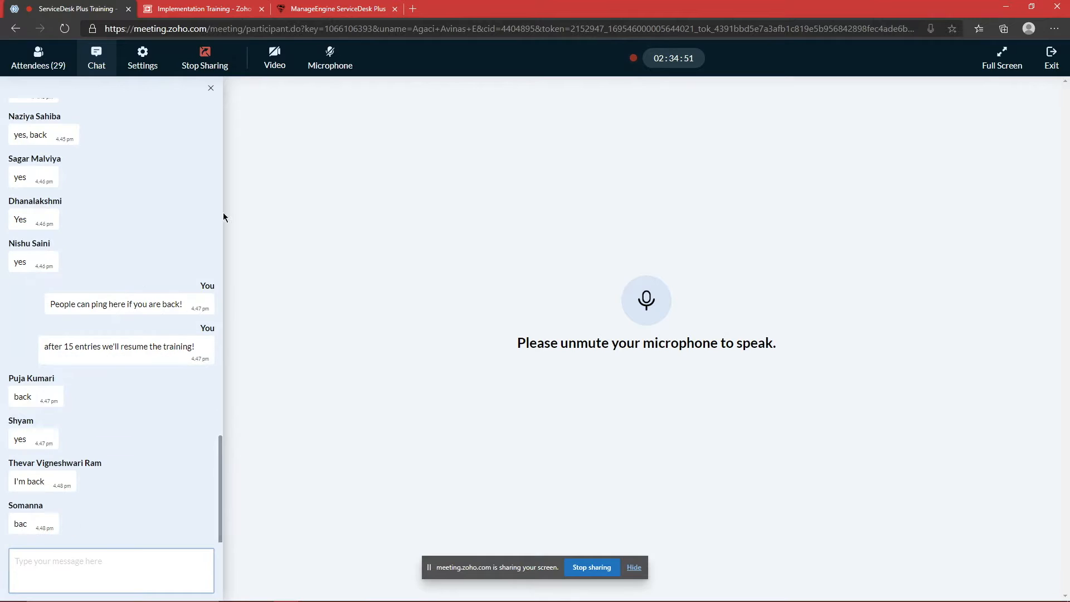
click(329, 66)
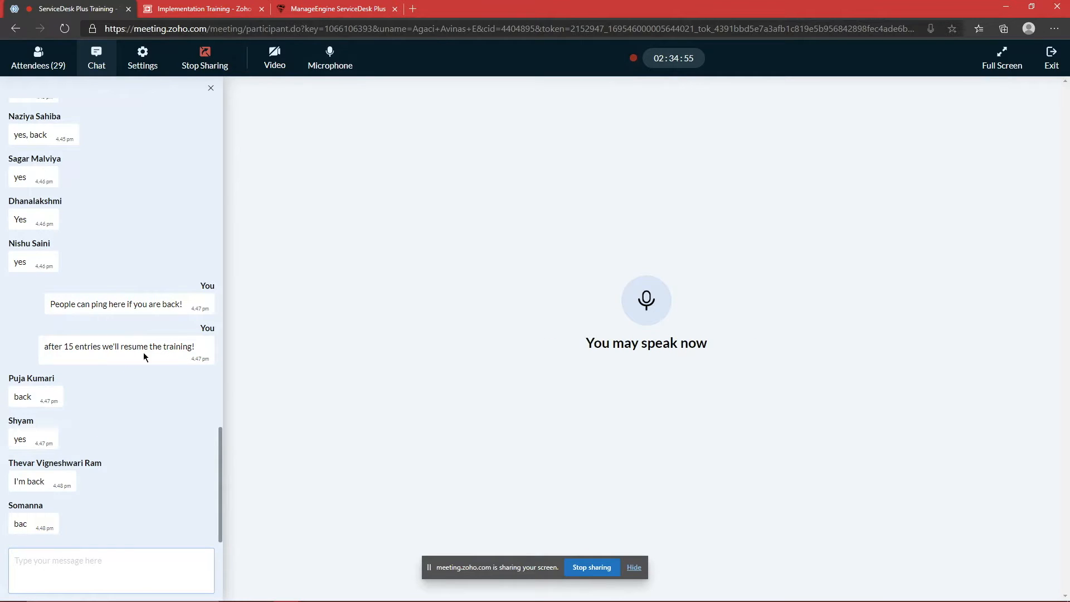
click(45, 58)
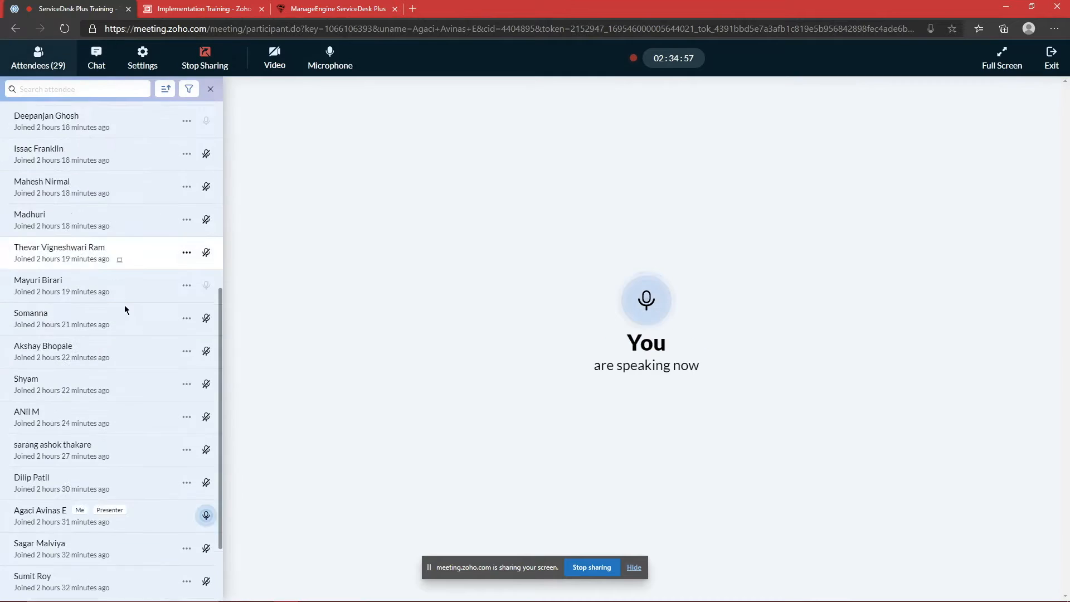
Step: Scroll through the attendee list and chat, ending on the chat messages
scroll(126, 301, down, 8)
scroll(112, 304, up, 8)
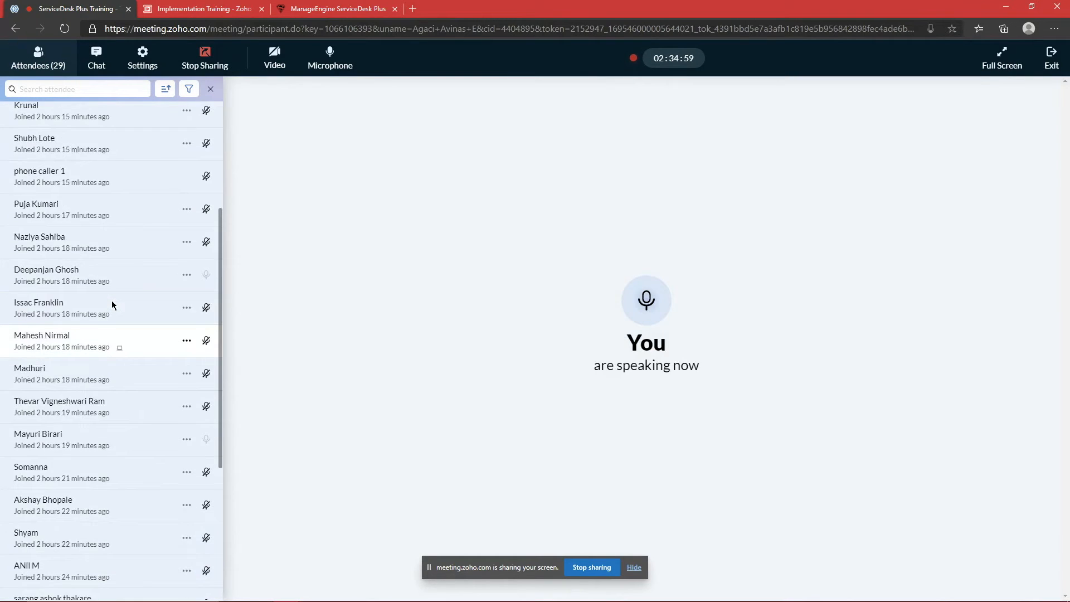
click(100, 64)
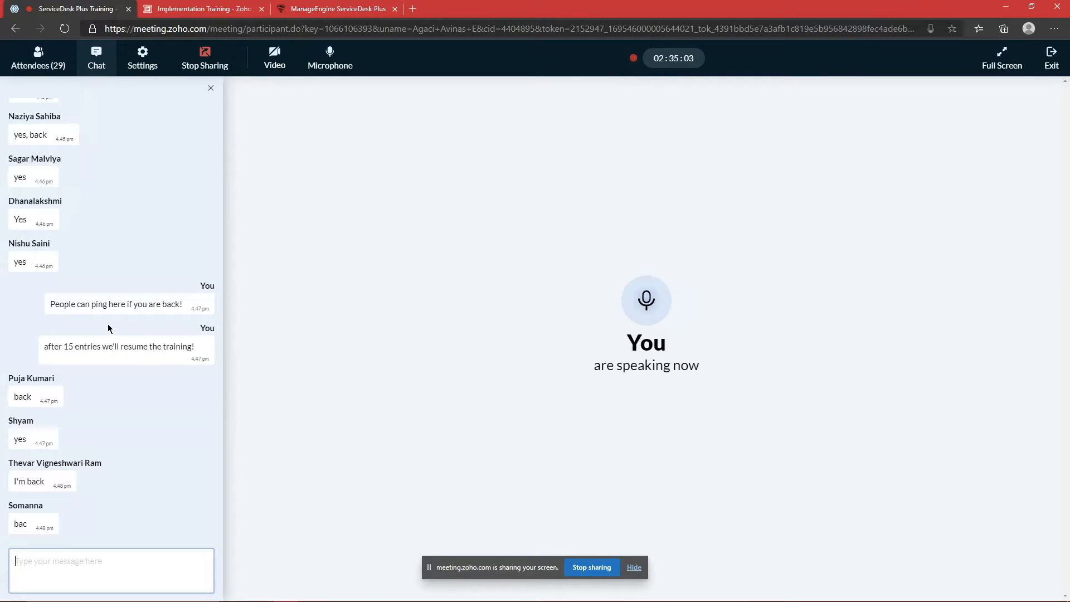
scroll(92, 311, up, 5)
scroll(92, 312, down, 5)
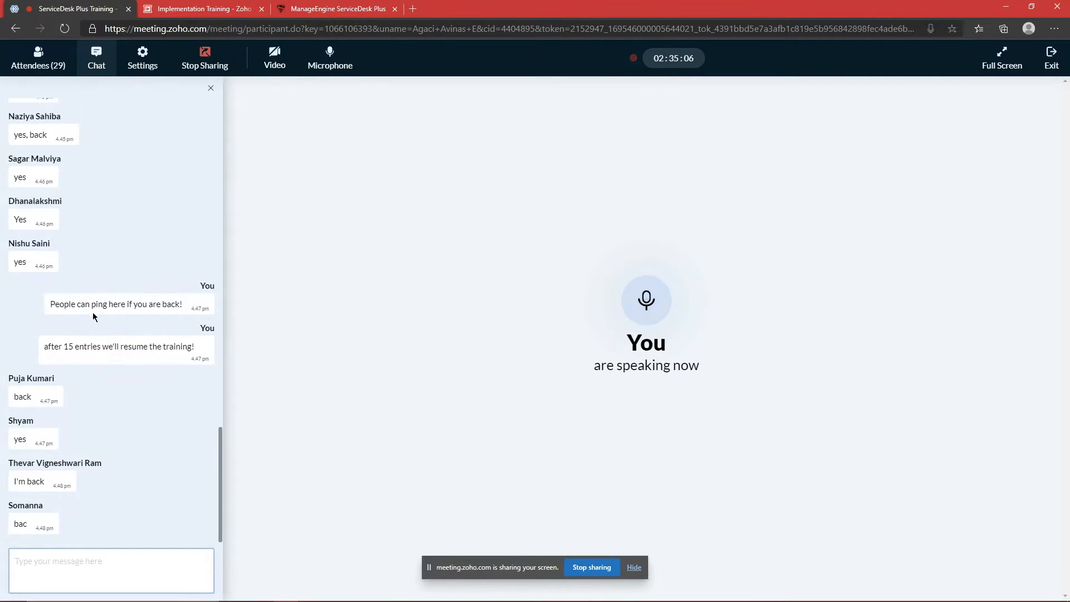
click(38, 58)
scroll(96, 229, down, 5)
scroll(101, 253, up, 4)
scroll(101, 250, down, 5)
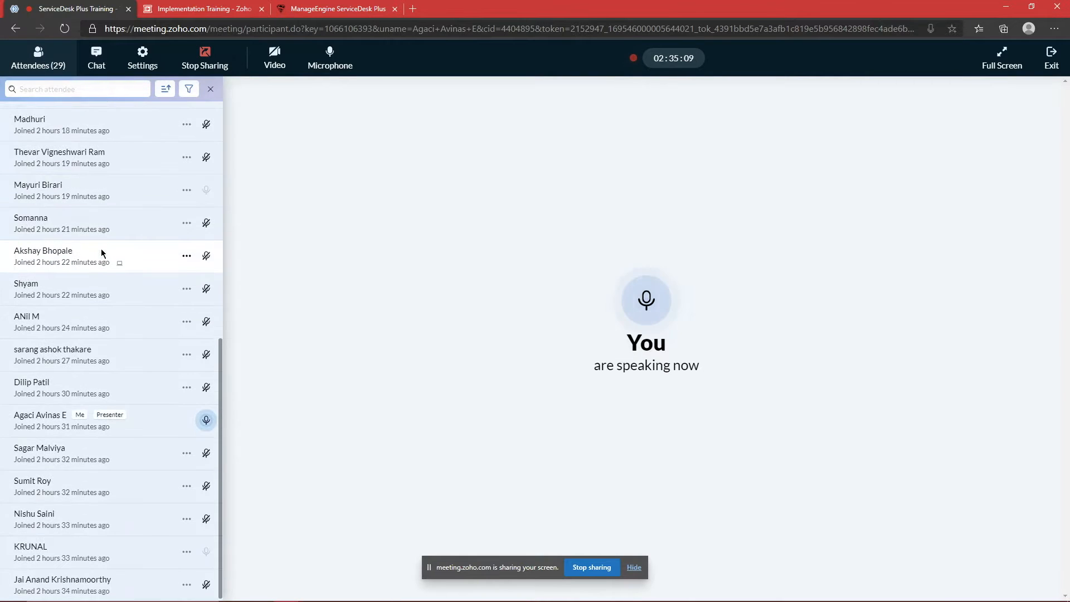
scroll(99, 245, up, 7)
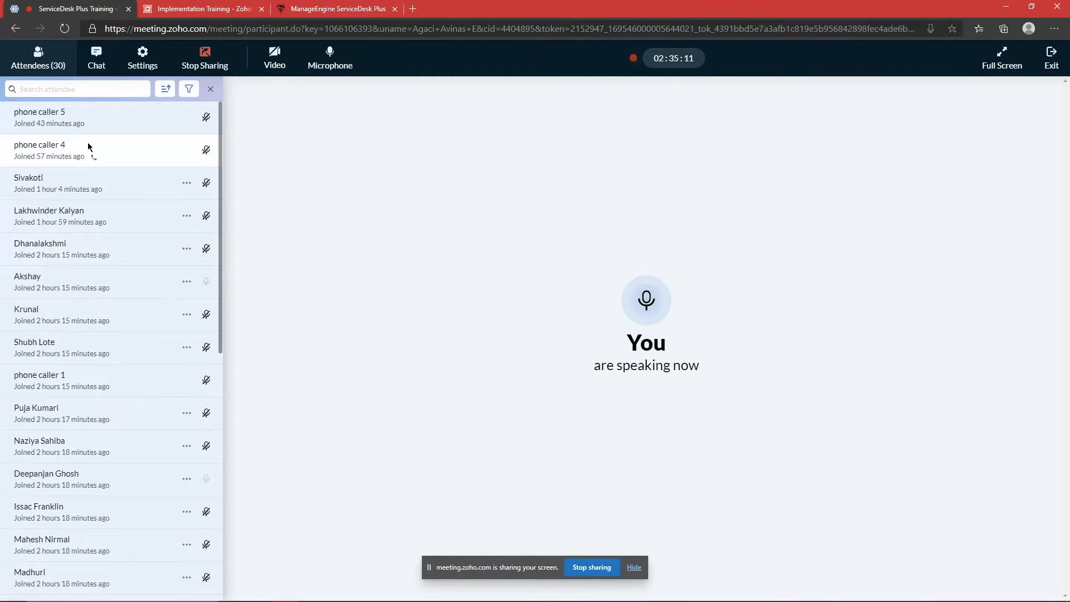
click(99, 61)
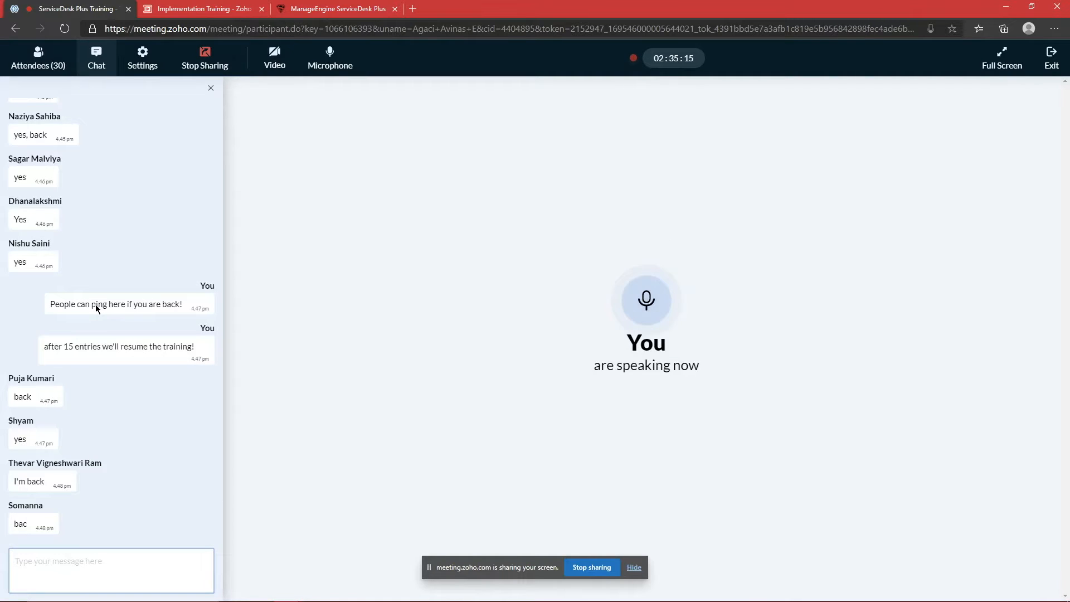
Step: Mute, review the 30 attendees, unmute again, and return to the chat replies
click(335, 68)
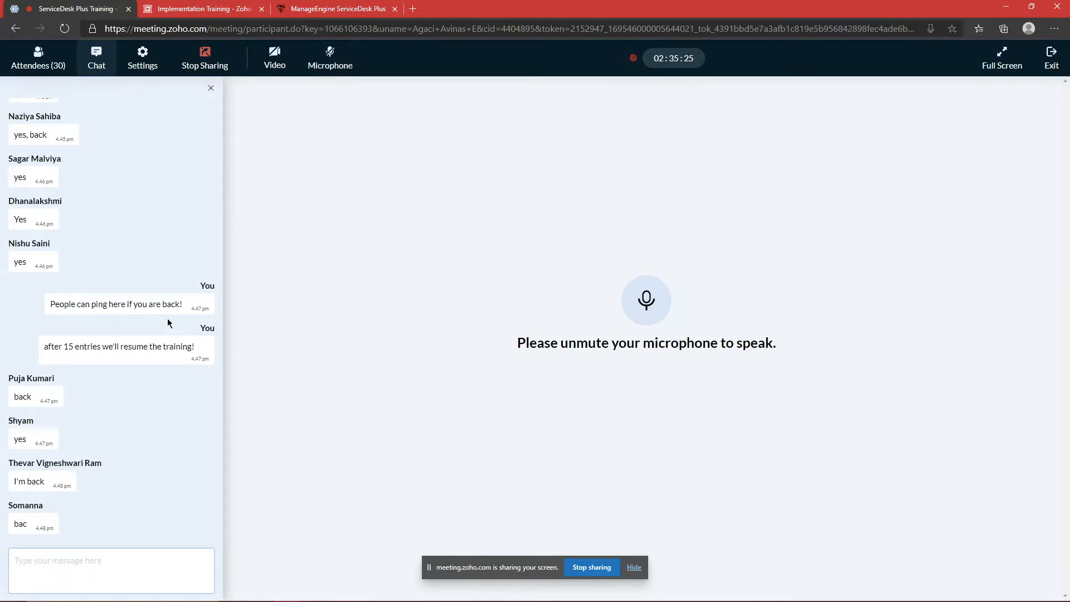
click(40, 55)
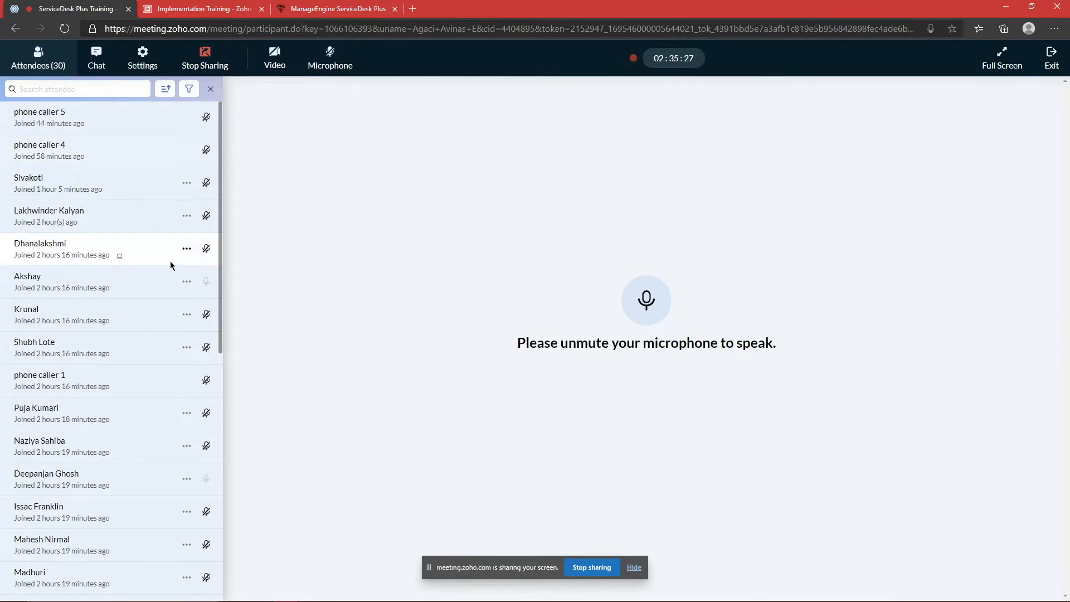
scroll(169, 262, down, 8)
scroll(177, 273, up, 8)
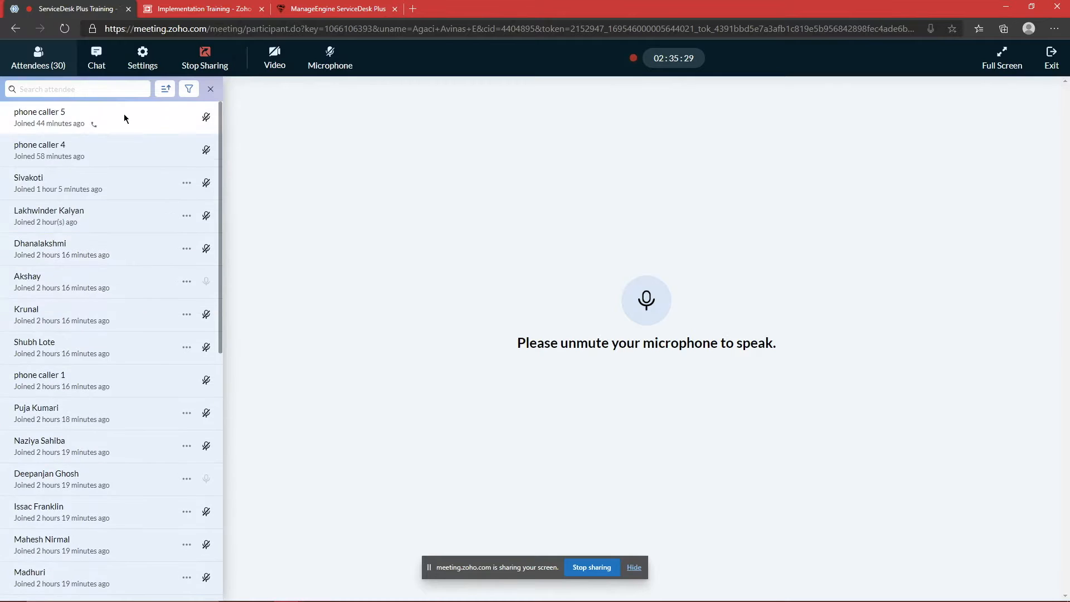
scroll(130, 192, down, 8)
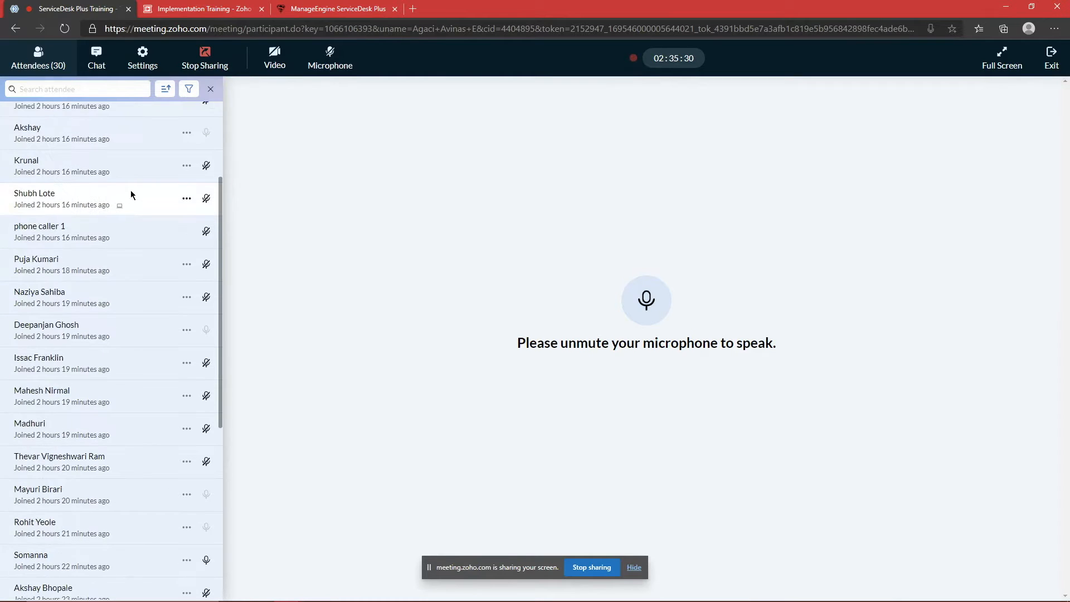
click(359, 69)
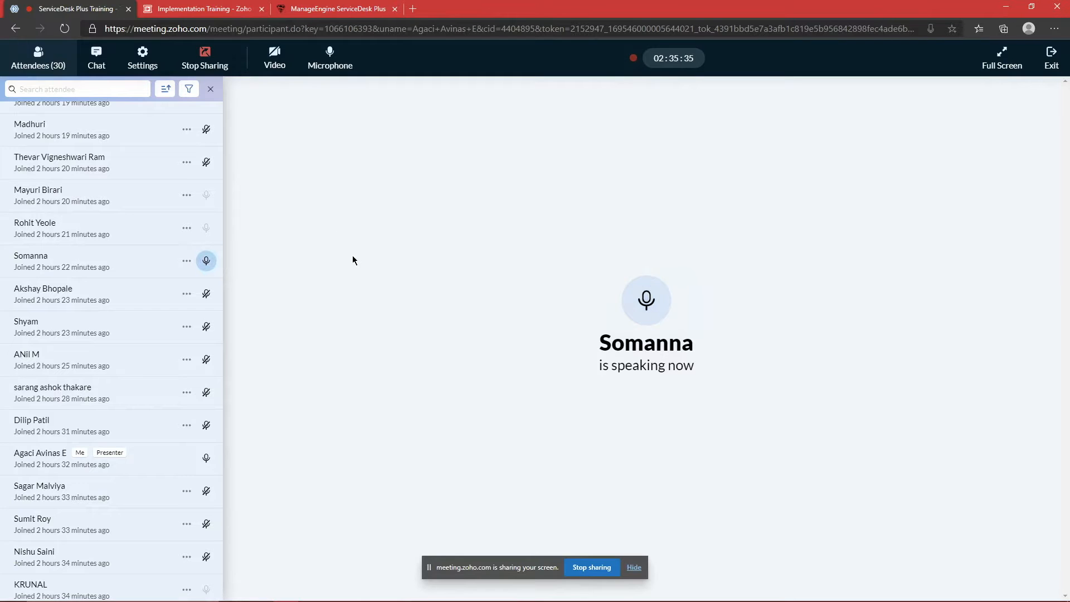
click(96, 58)
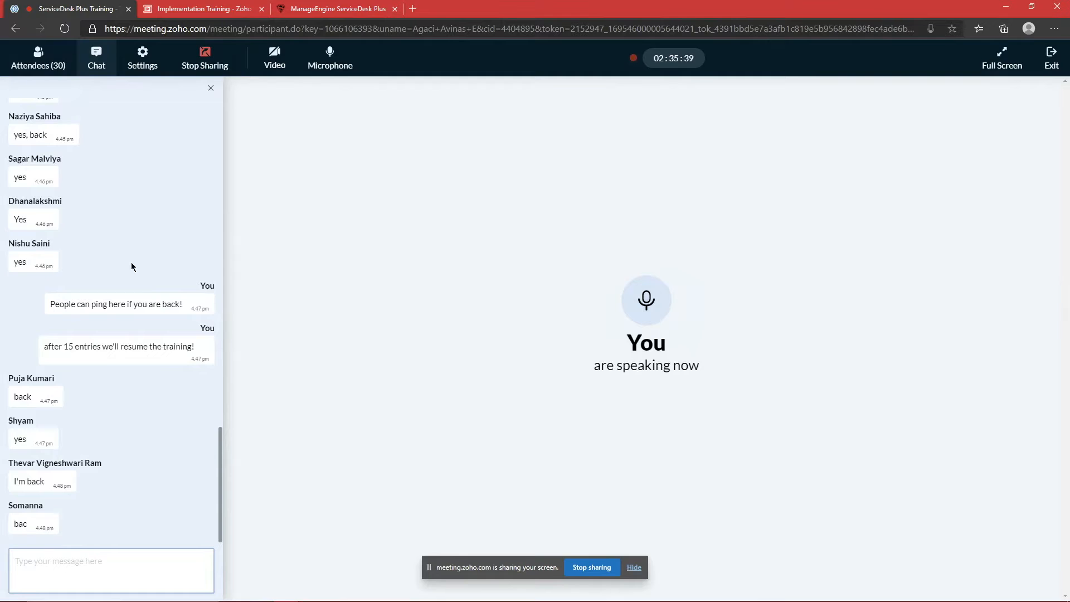
scroll(129, 265, up, 5)
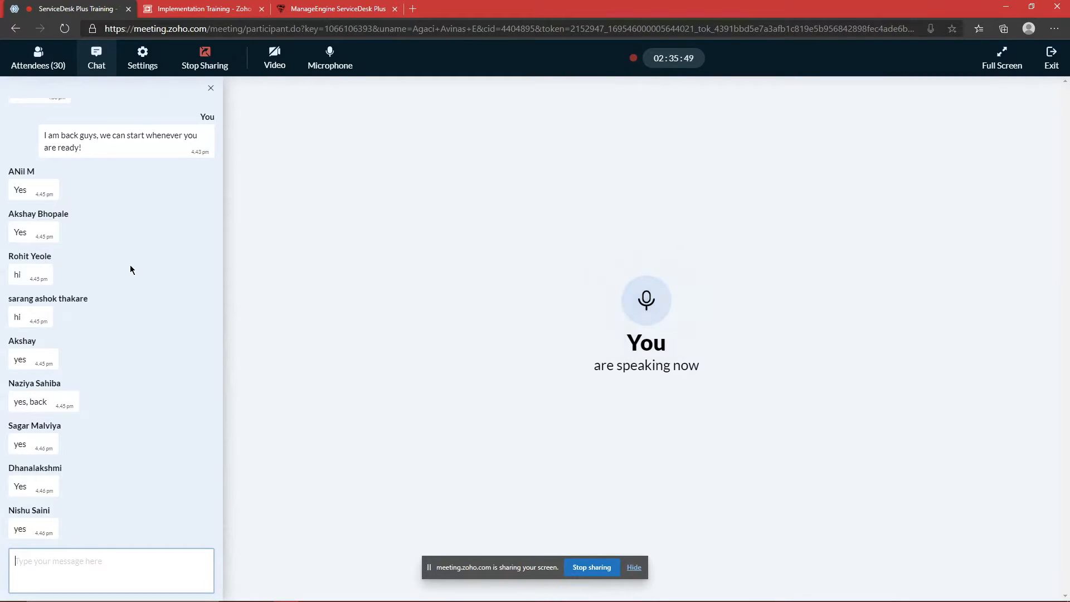
scroll(130, 266, up, 1)
scroll(129, 270, up, 5)
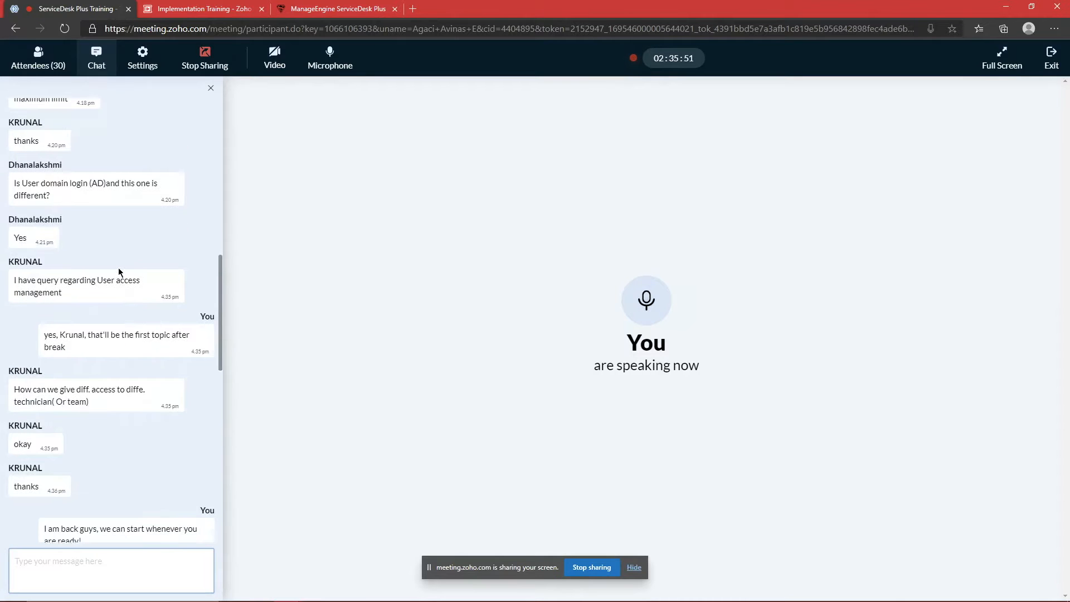
triple_click(73, 397)
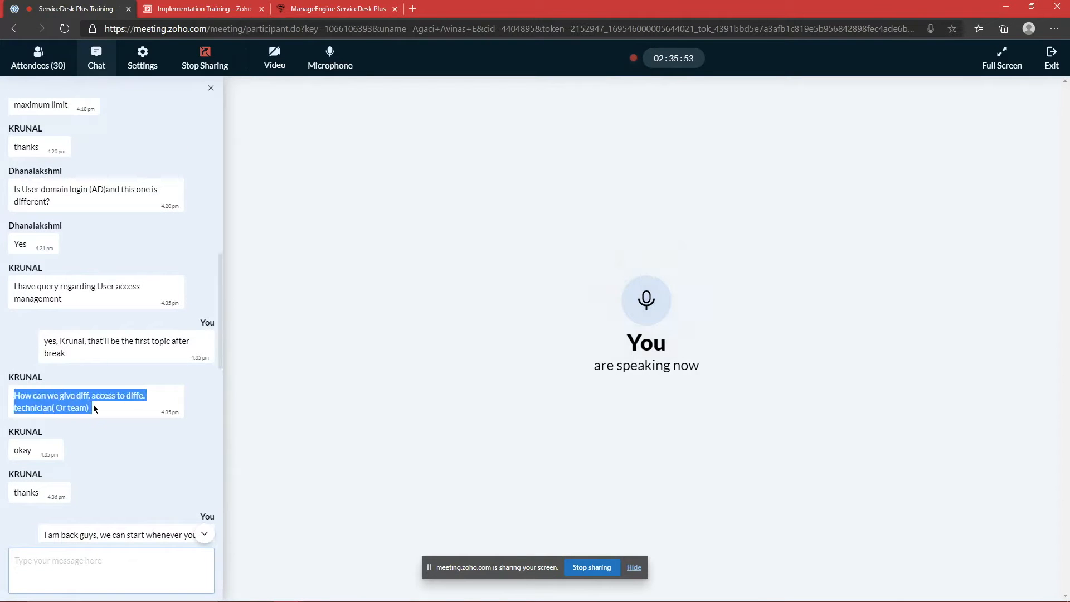
click(93, 403)
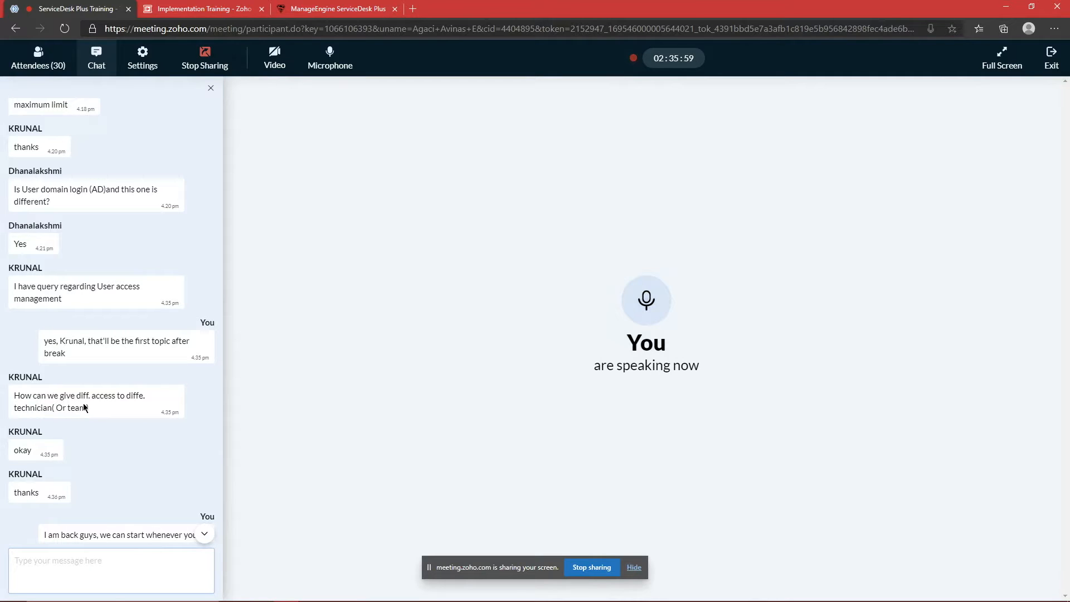
triple_click(102, 396)
click(98, 403)
scroll(99, 404, down, 10)
scroll(100, 406, down, 2)
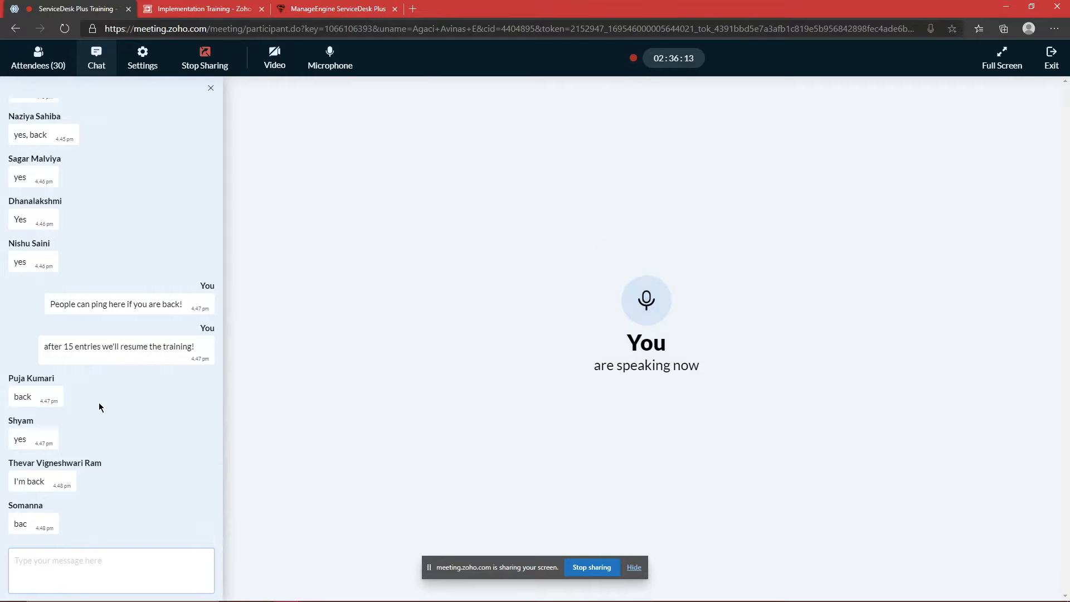
scroll(101, 407, up, 10)
scroll(101, 409, down, 10)
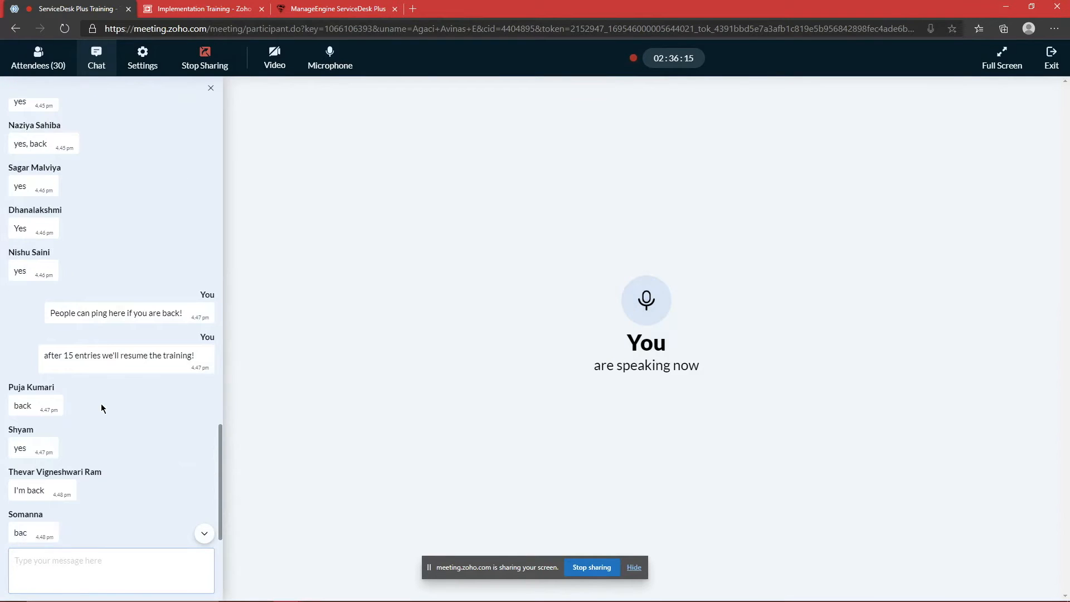
click(40, 62)
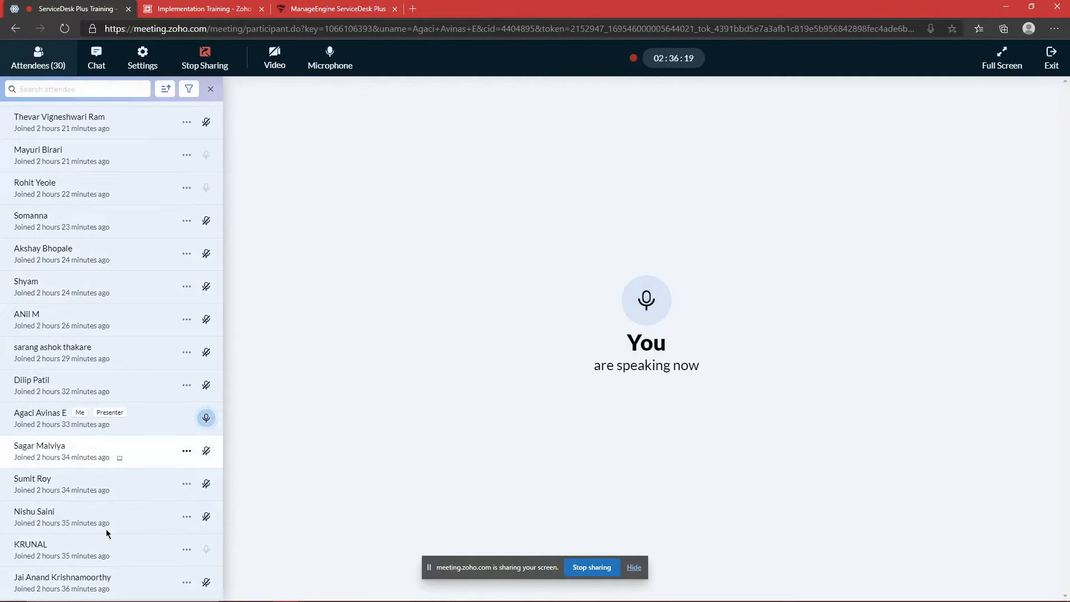
scroll(161, 537, up, 8)
scroll(129, 490, up, 2)
click(97, 59)
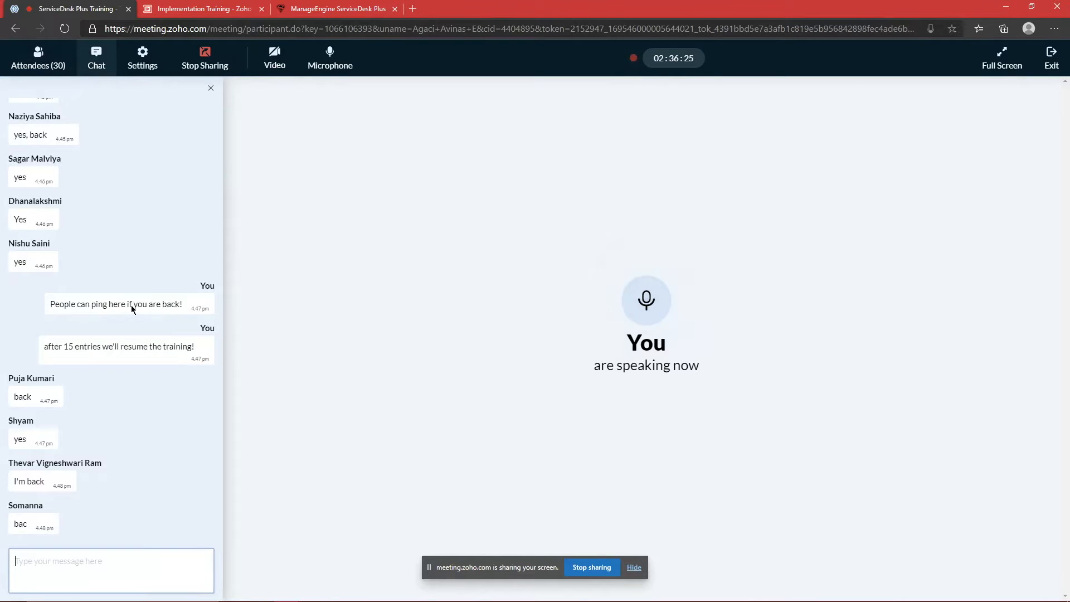
click(51, 63)
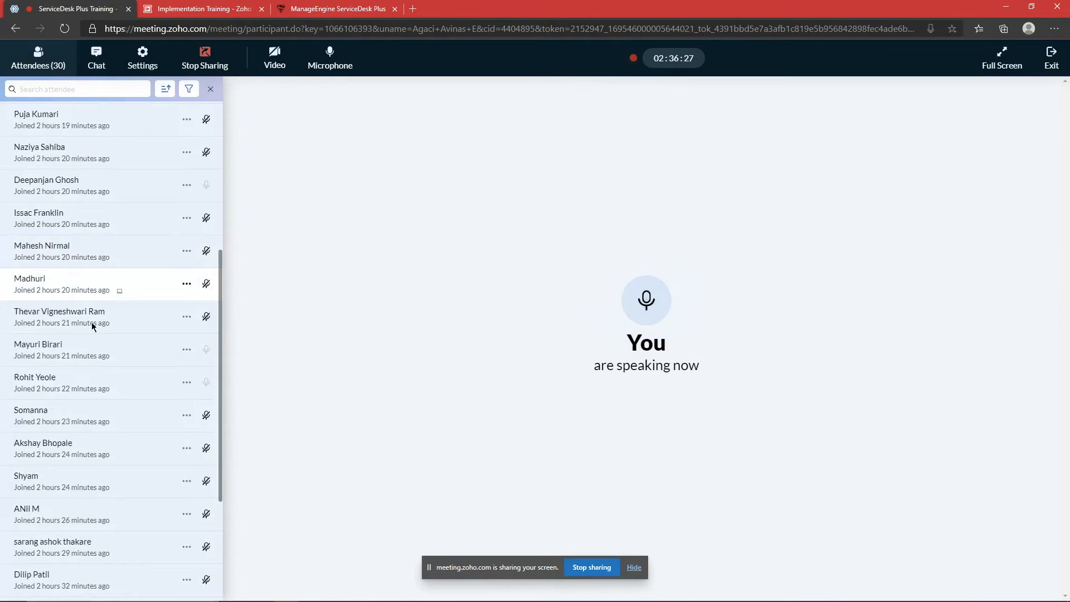
scroll(92, 326, up, 10)
click(97, 58)
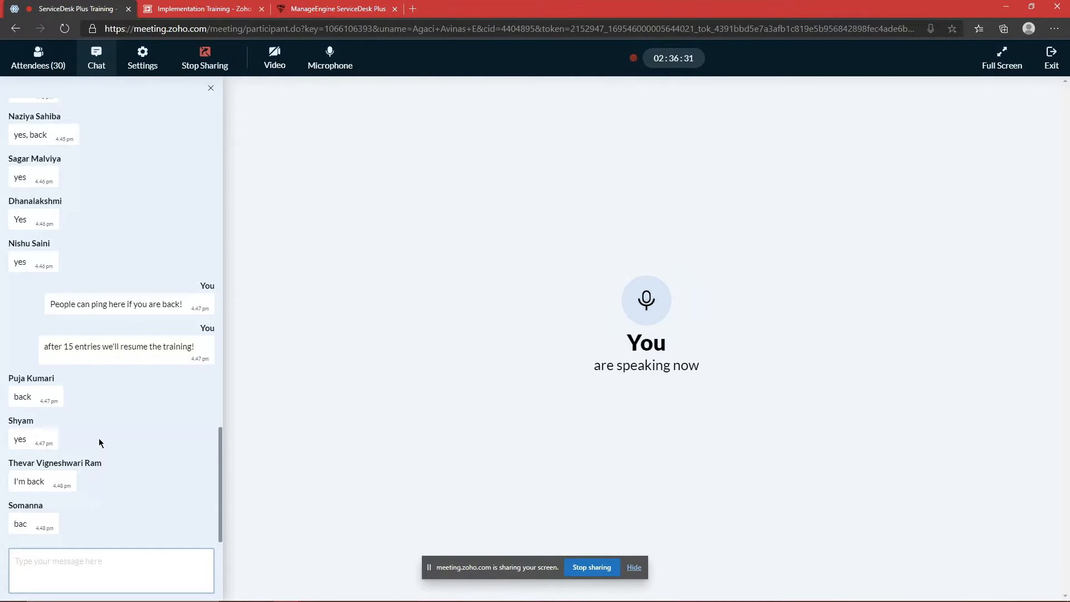
scroll(111, 414, up, 7)
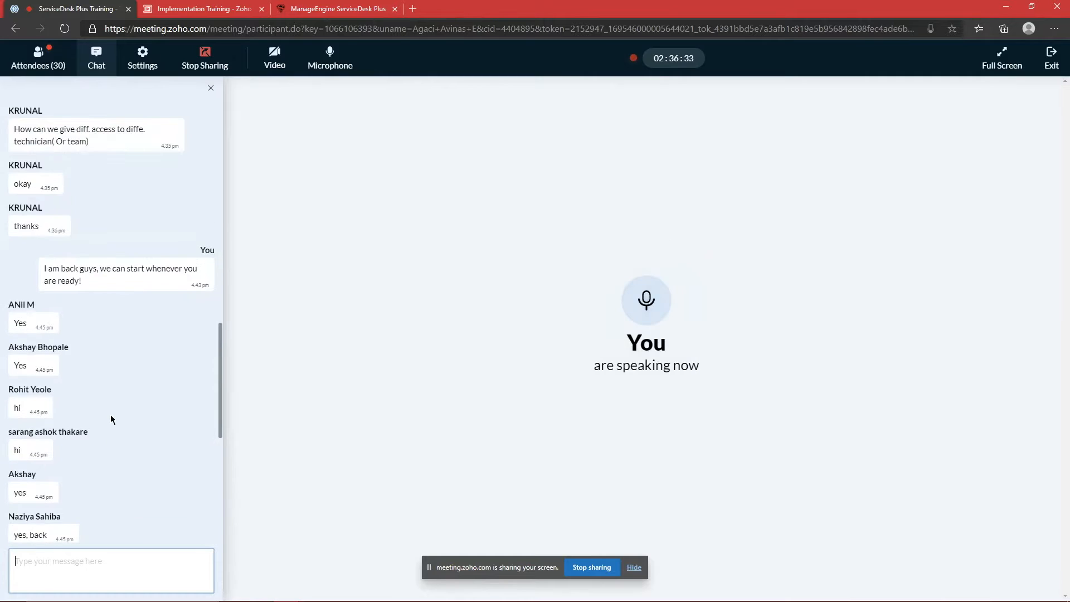
scroll(110, 414, up, 2)
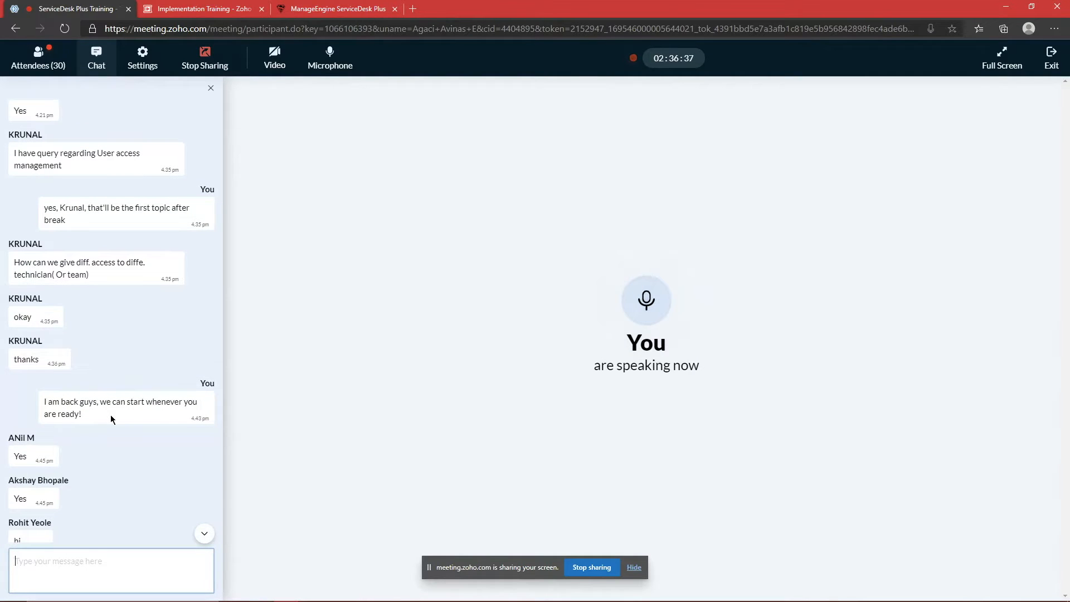
scroll(110, 414, down, 10)
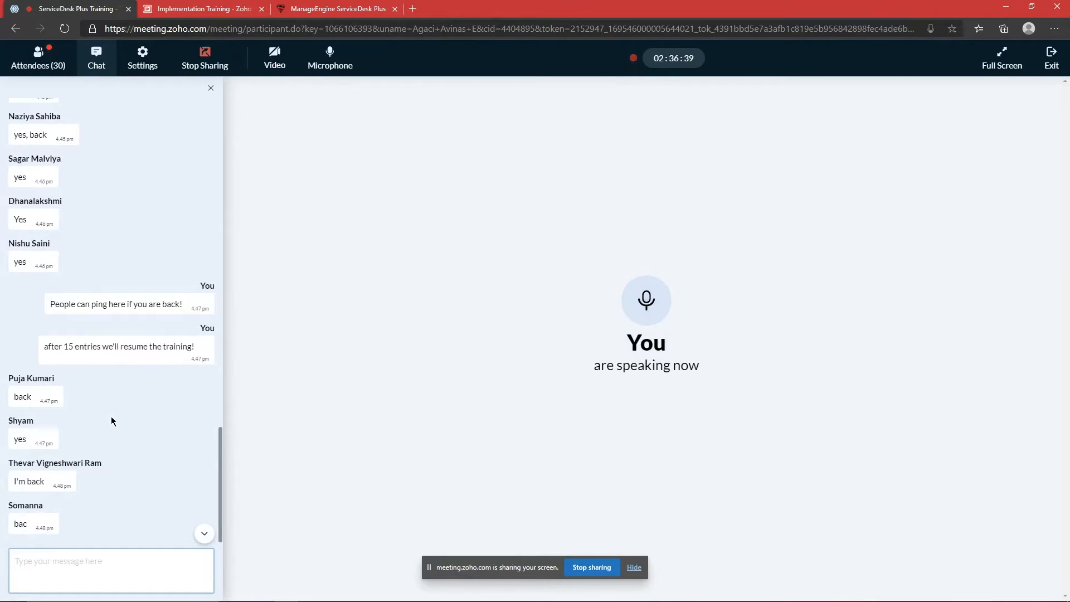
click(47, 72)
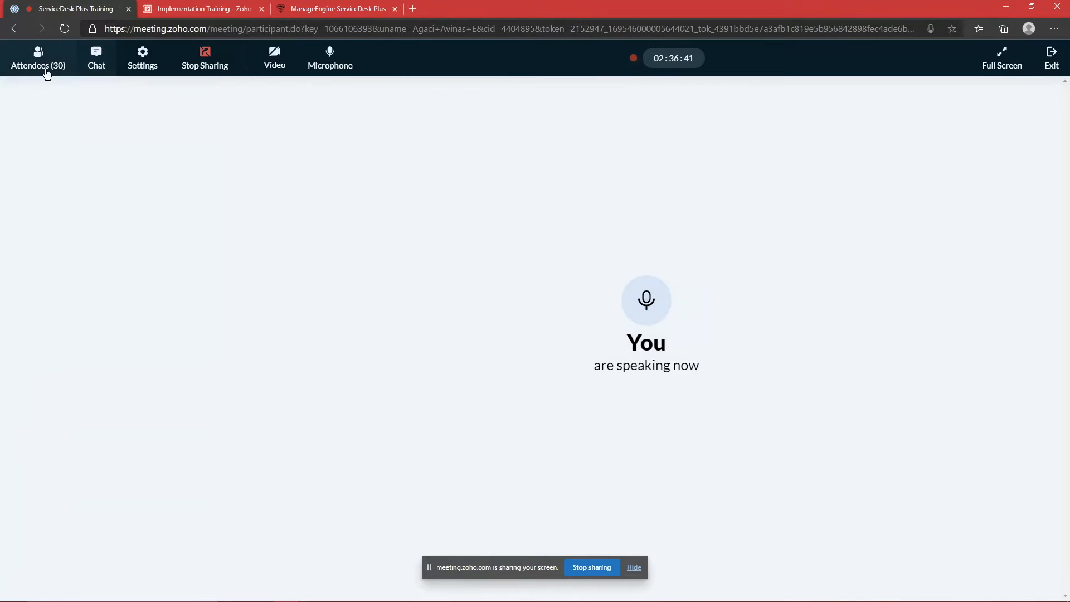
click(47, 73)
scroll(95, 272, down, 5)
scroll(94, 272, up, 5)
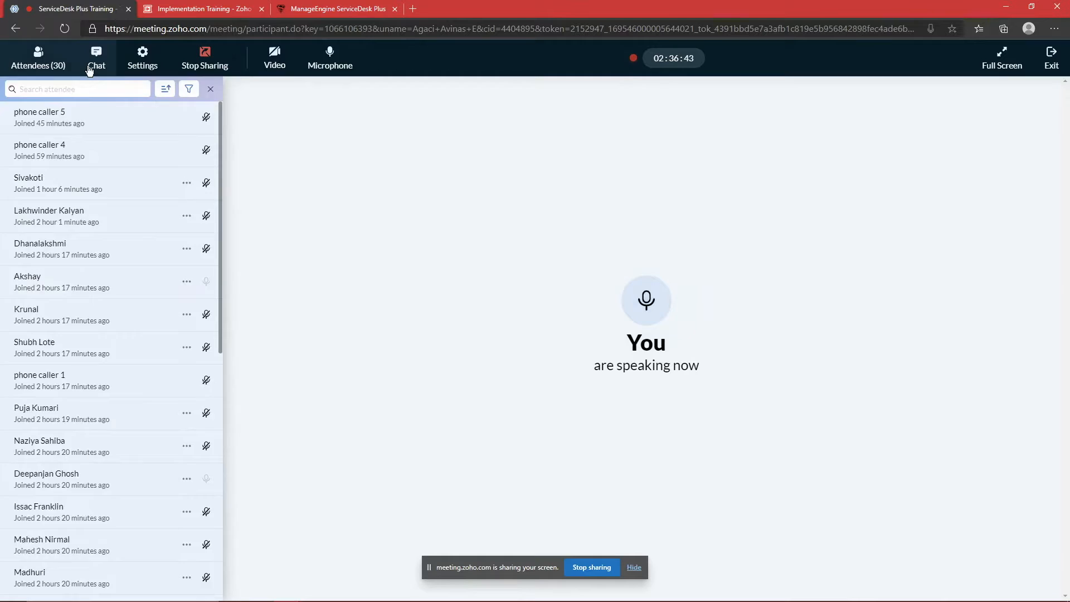
click(90, 67)
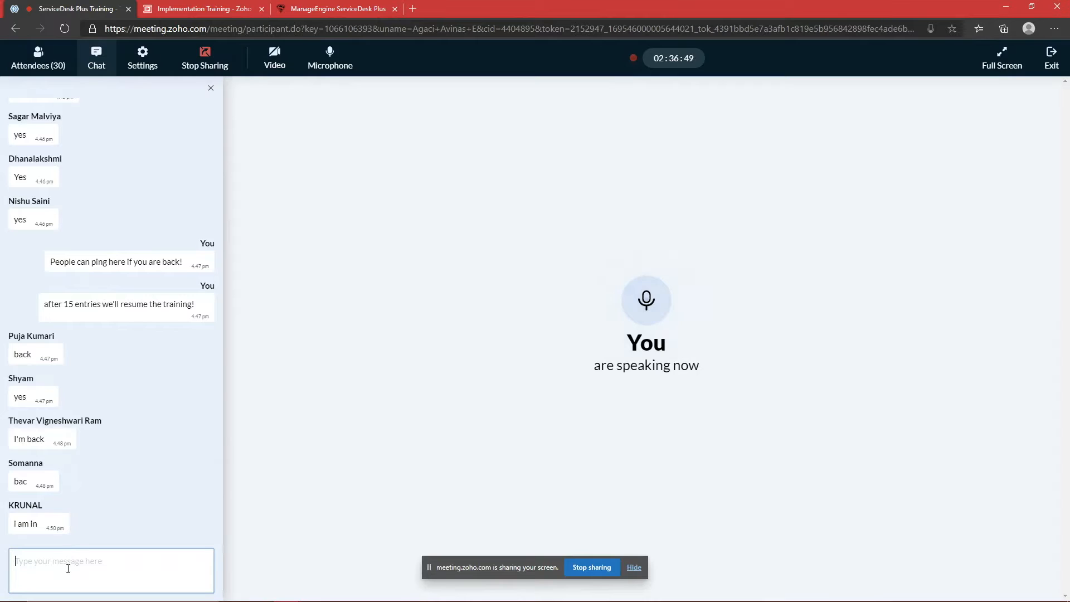
scroll(81, 484, up, 3)
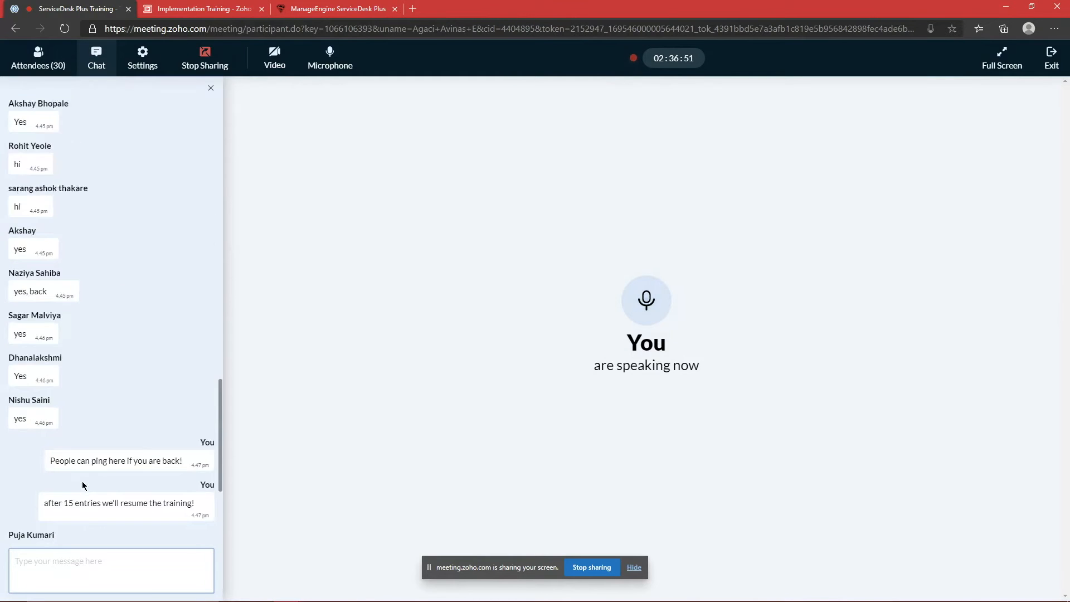
scroll(82, 484, up, 10)
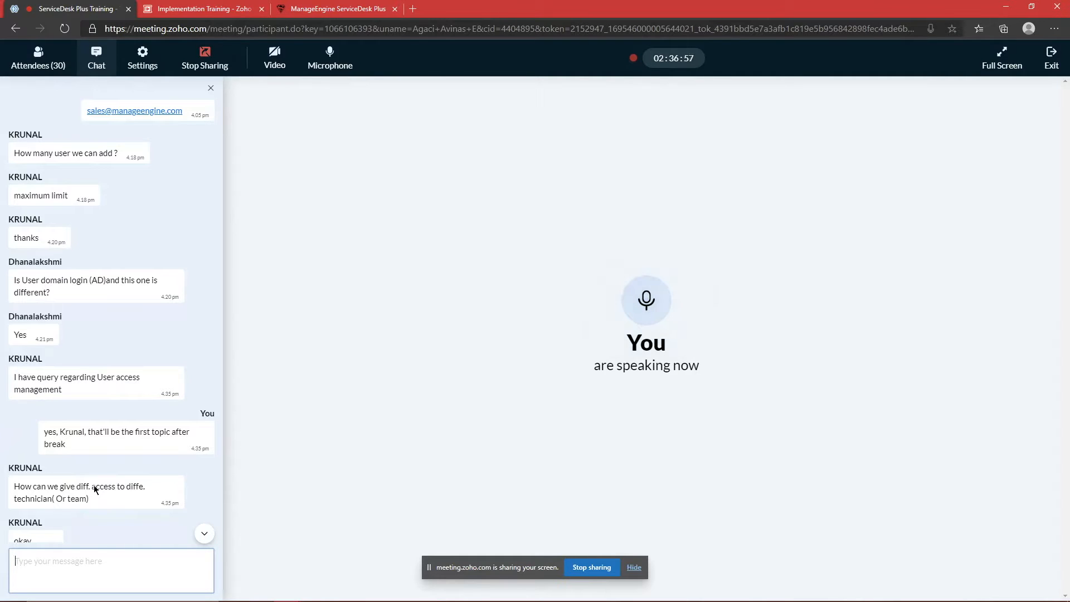
scroll(151, 474, down, 15)
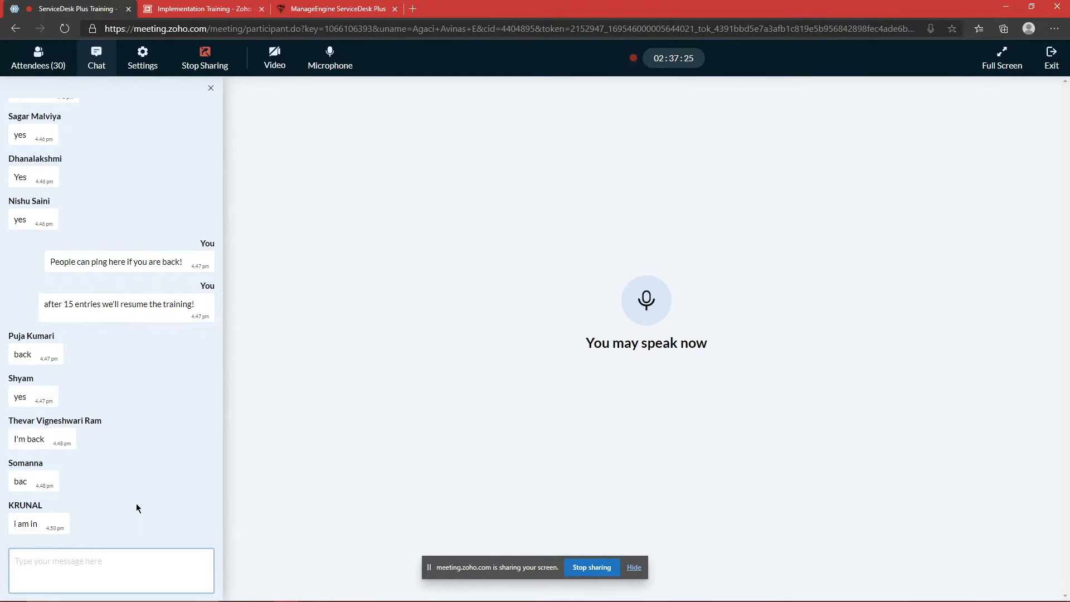
Step: Ask in chat whether the teams and technician belong to the same or different domain
text(I would like to know if the t)
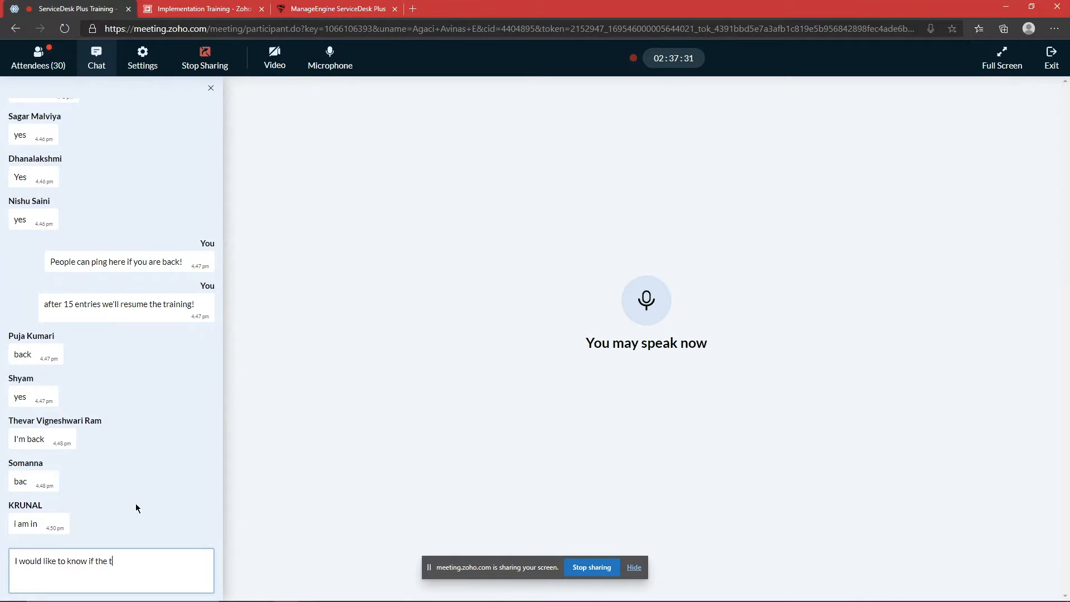
text(eams and technicain)
key(BackSpace)
key(BackSpace)
key(BackSpace)
key(BackSpace)
text(ian belong to same domain ?)
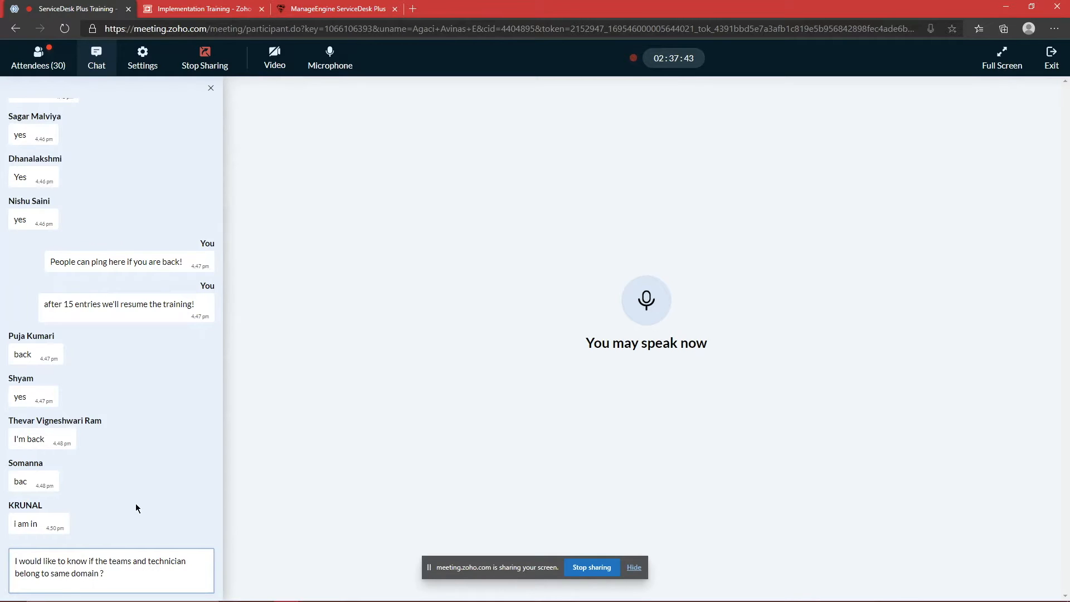
key(Return)
text(or different domain ?)
key(Return)
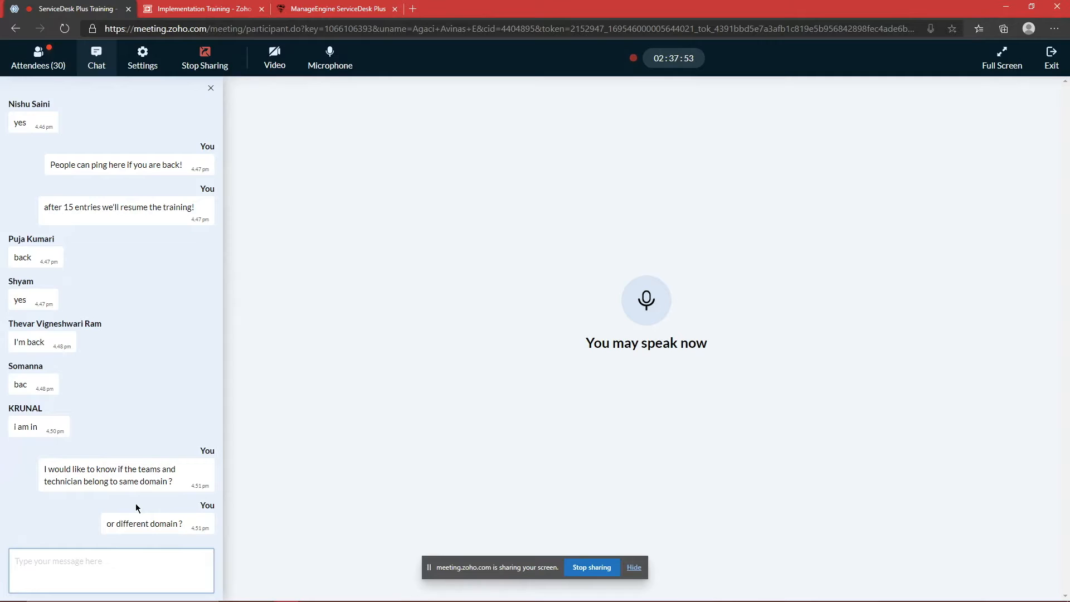
click(63, 66)
click(96, 59)
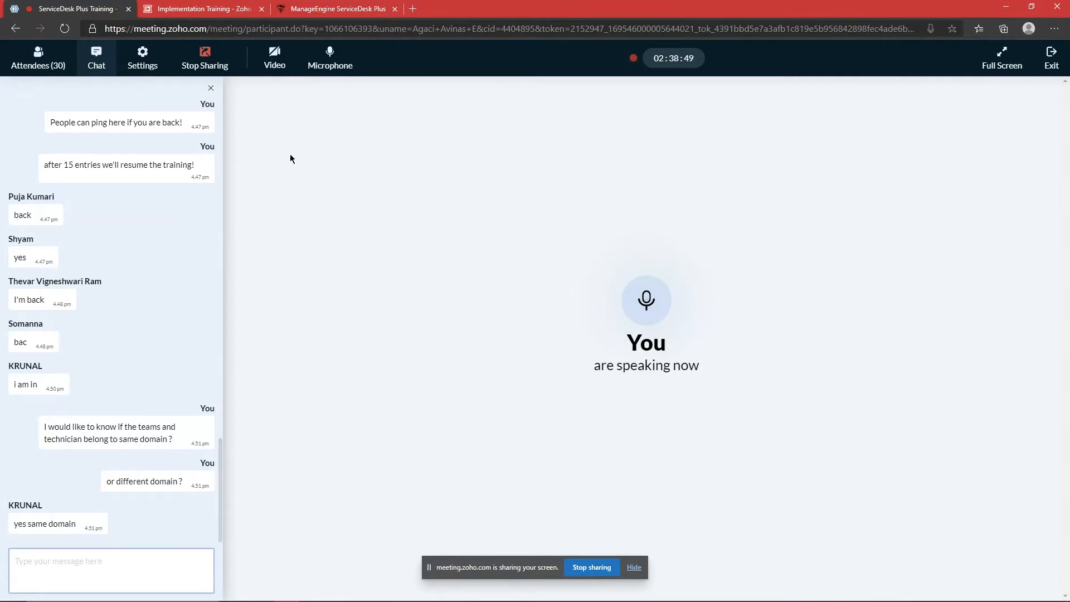
Step: Switch to ServiceDesk Plus and open Active Directory under User management
click(324, 5)
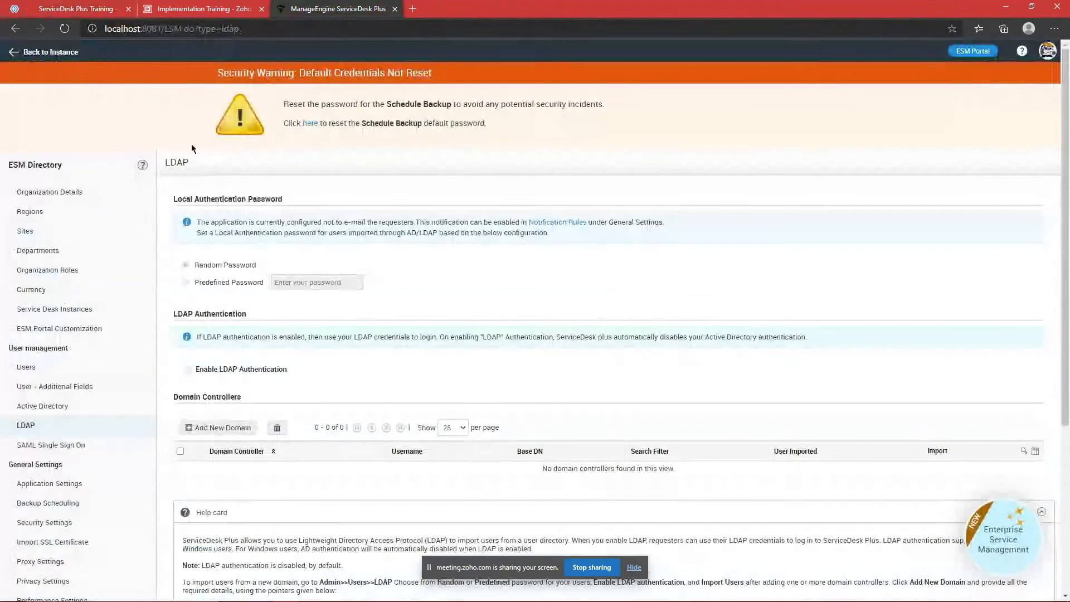
click(74, 414)
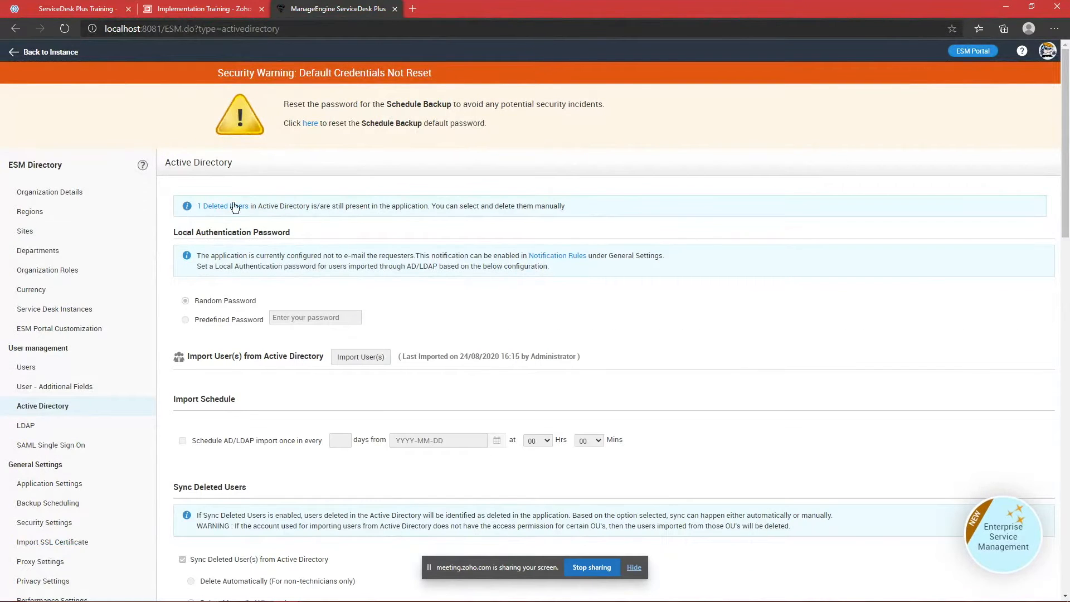
mouse_move(233, 309)
Step: Return to the ServiceDesk Plus Training meeting and focus the chat message box
click(96, 7)
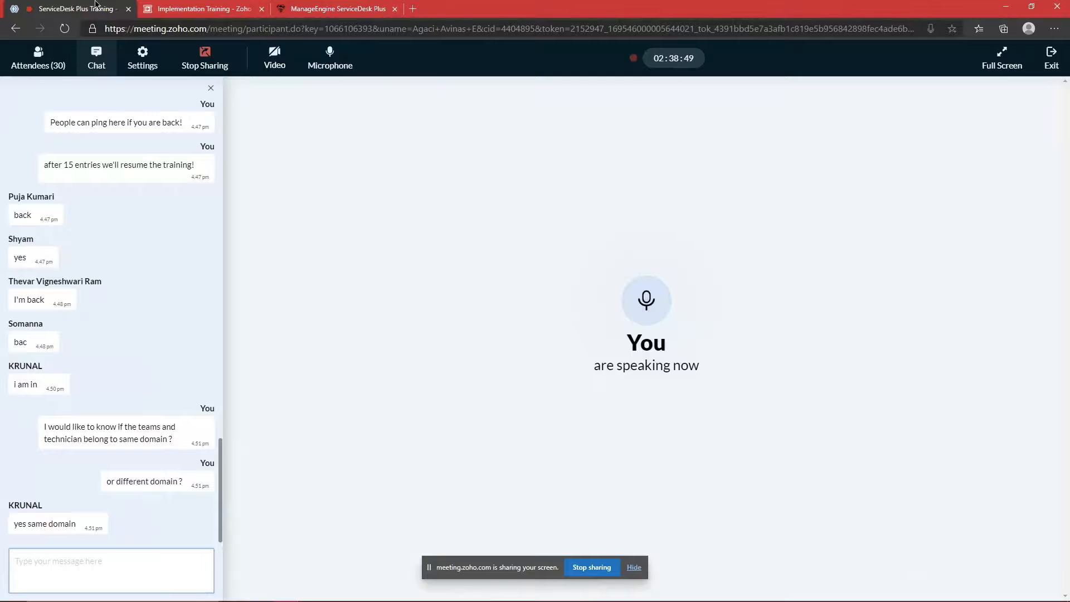
click(121, 563)
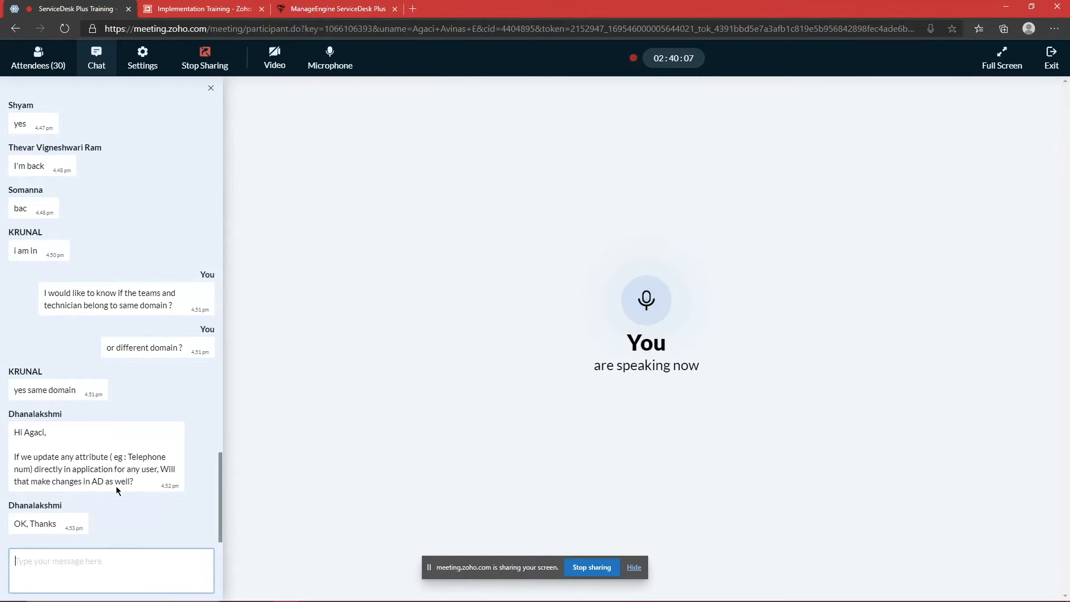
Step: Return to the Active Directory settings page and open Edge's menu for a new InPrivate window
click(349, 6)
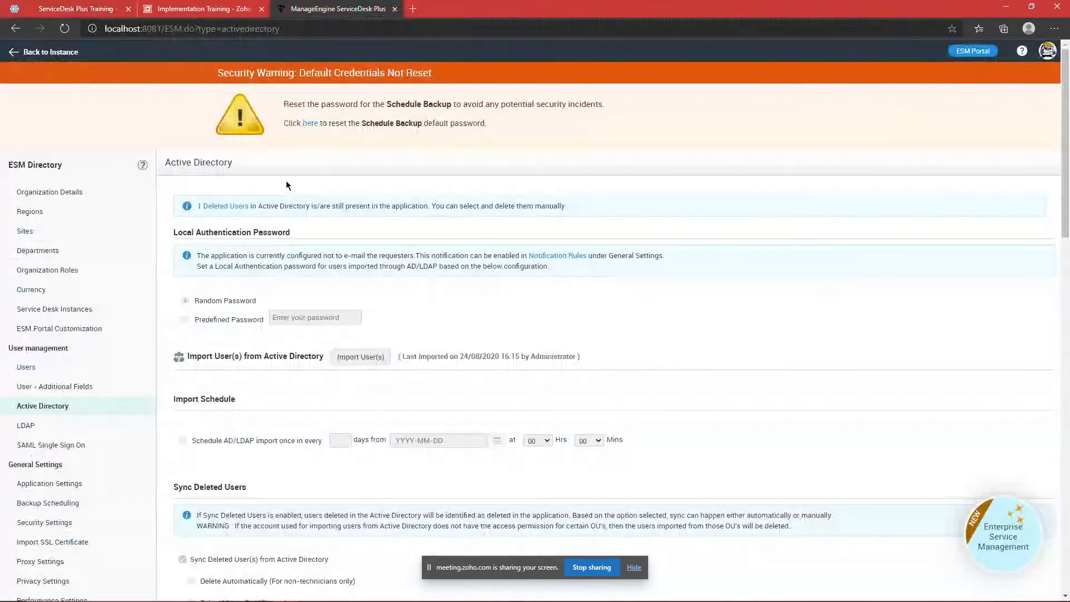
scroll(267, 192, down, 4)
scroll(132, 272, up, 3)
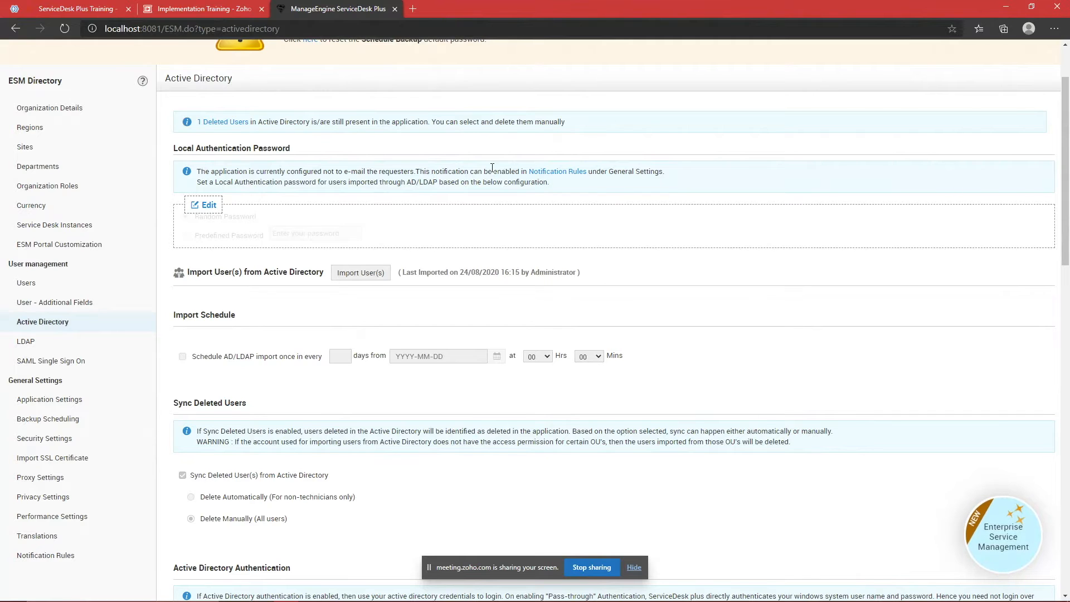
click(1054, 28)
Step: Open a new InPrivate window and load the ServiceDesk Plus login page at localhost
click(1001, 85)
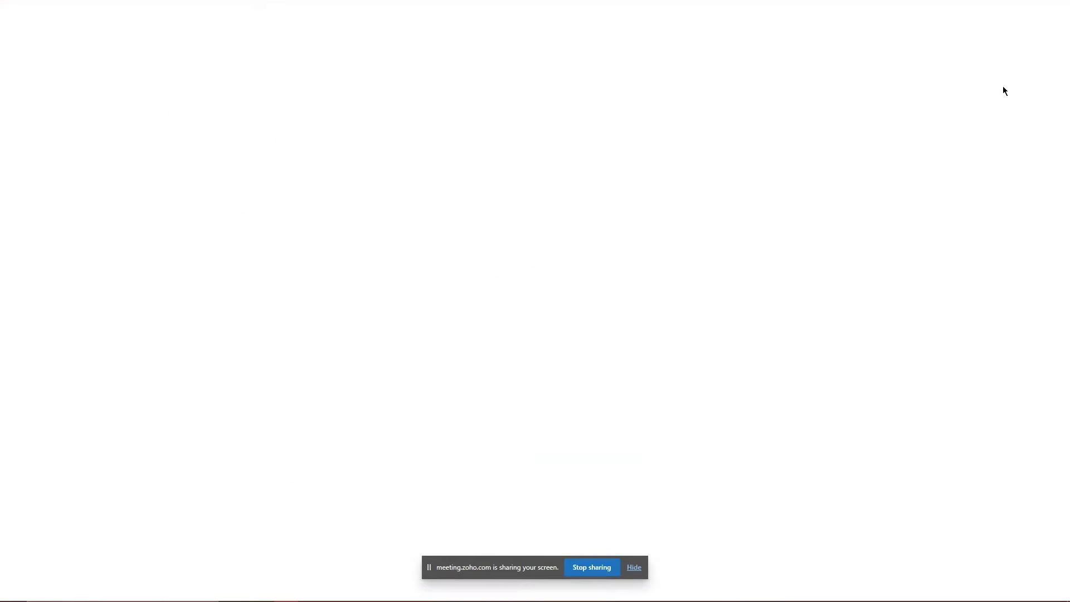
text(localhost:8081)
key(Return)
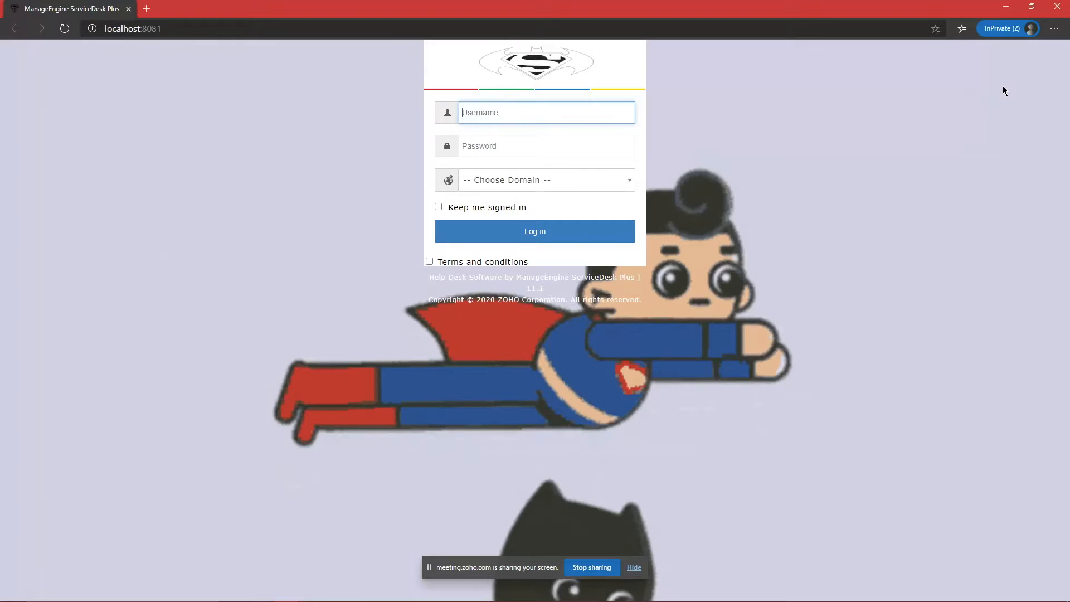
Step: Try the login domain list, choosing Local Authentication and then AGACI
click(590, 180)
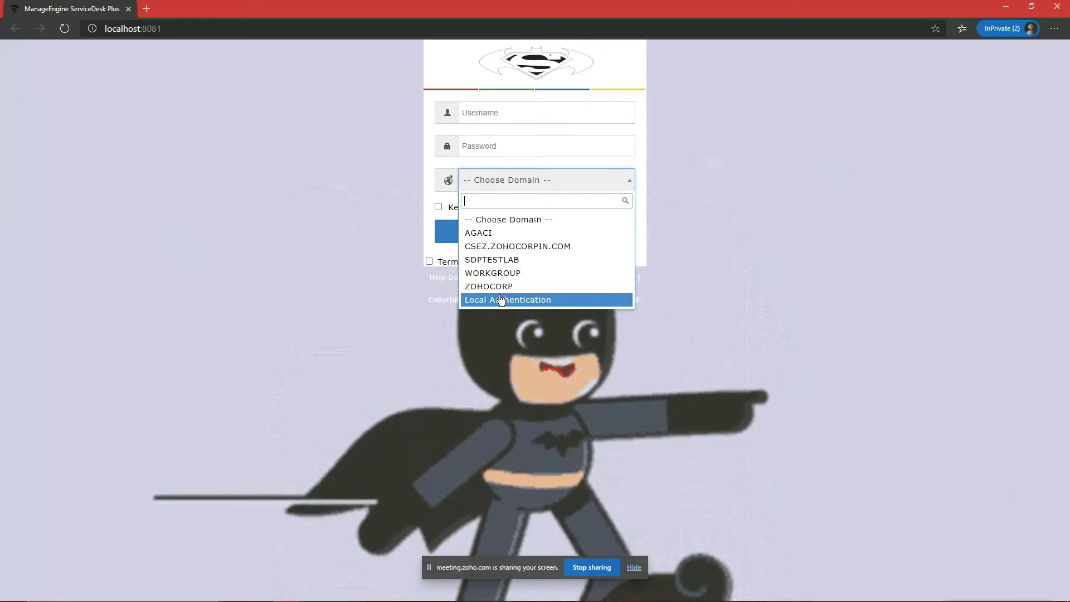
click(507, 113)
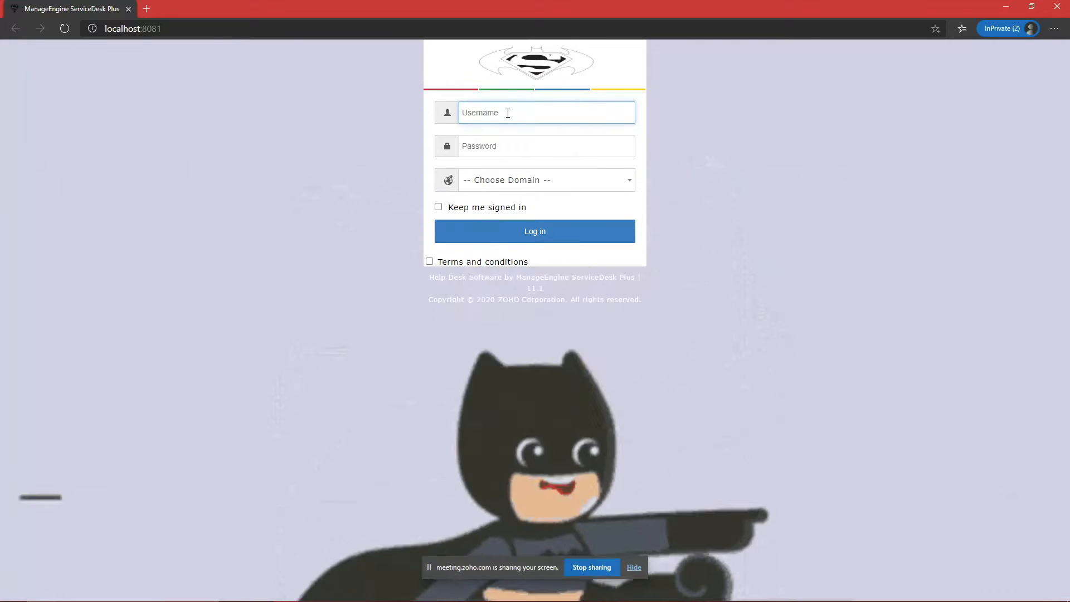
click(504, 146)
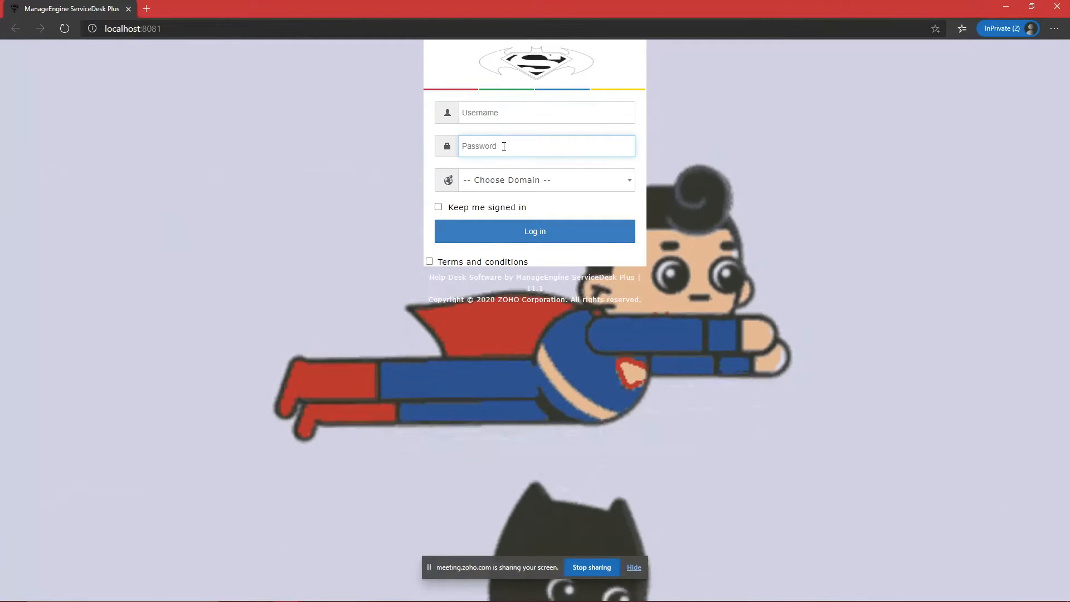
click(529, 180)
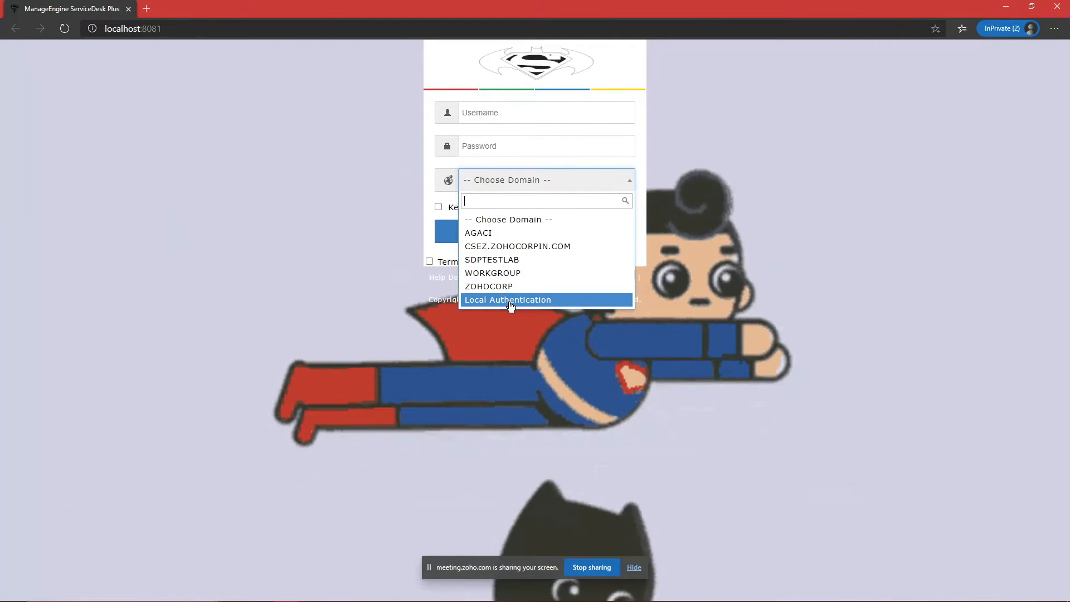
click(510, 303)
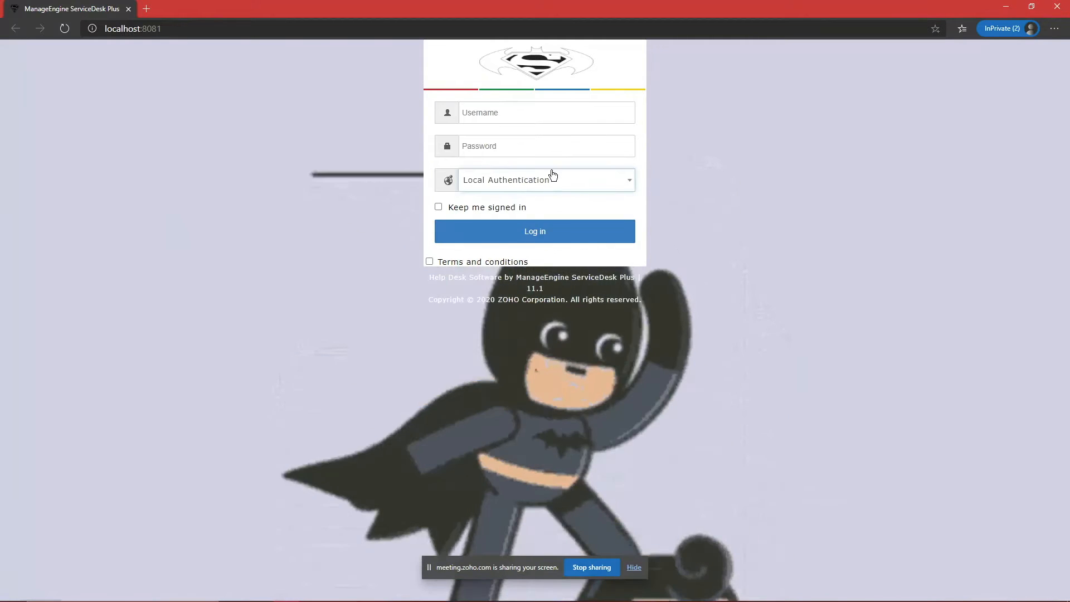
click(548, 178)
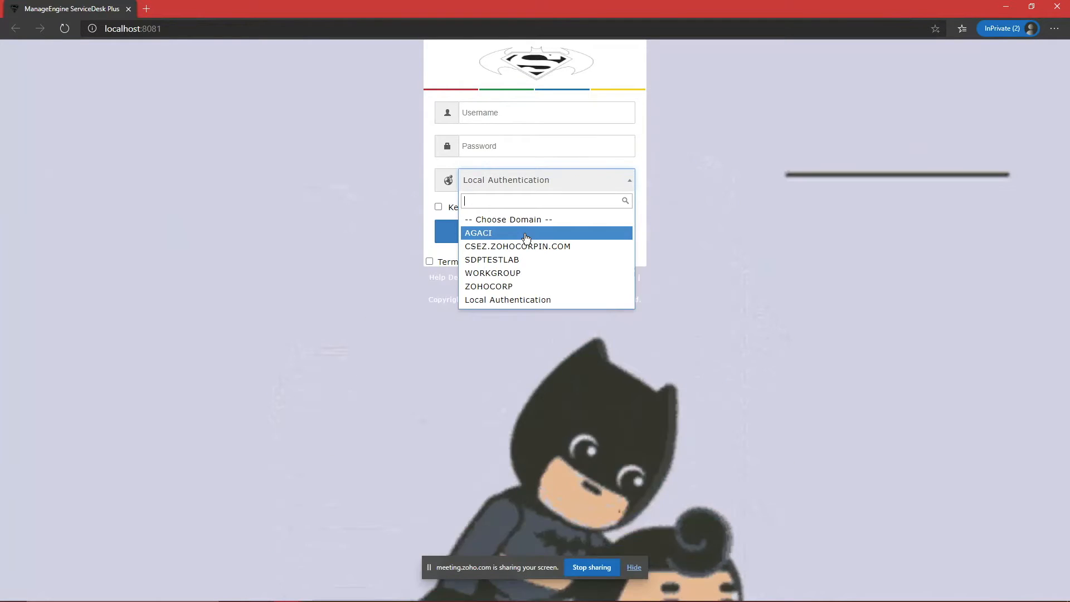
click(525, 238)
Step: Close the InPrivate login windows, returning to the Active Directory page
click(1056, 7)
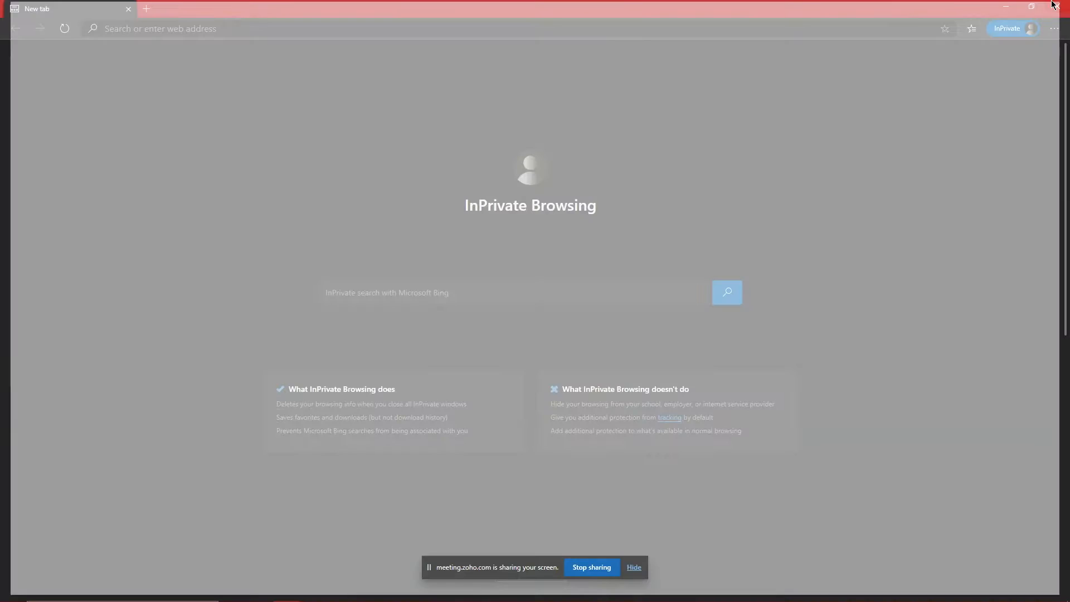
click(1064, 5)
scroll(293, 324, down, 7)
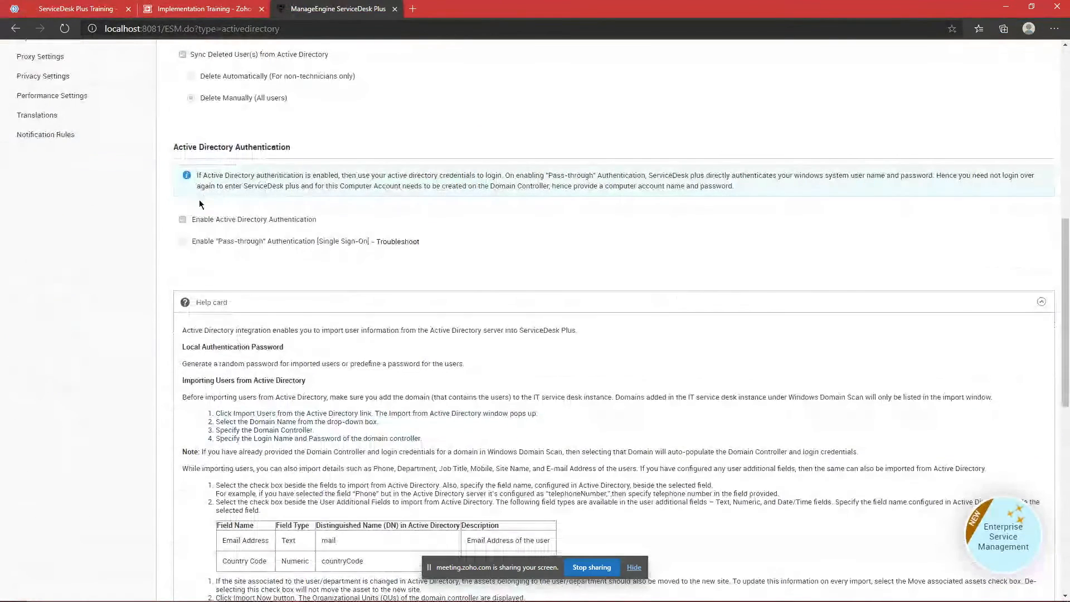
Step: Edit Active Directory Authentication, leaving pass-through sign-on unchecked, then view the Users list
click(200, 207)
scroll(308, 257, up, 4)
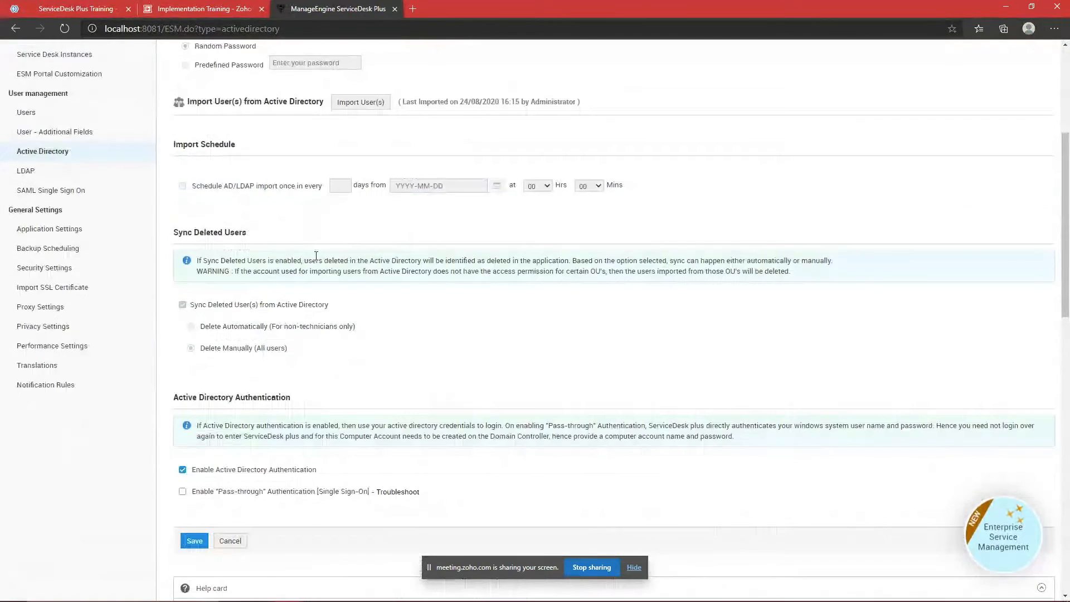
scroll(308, 282, down, 2)
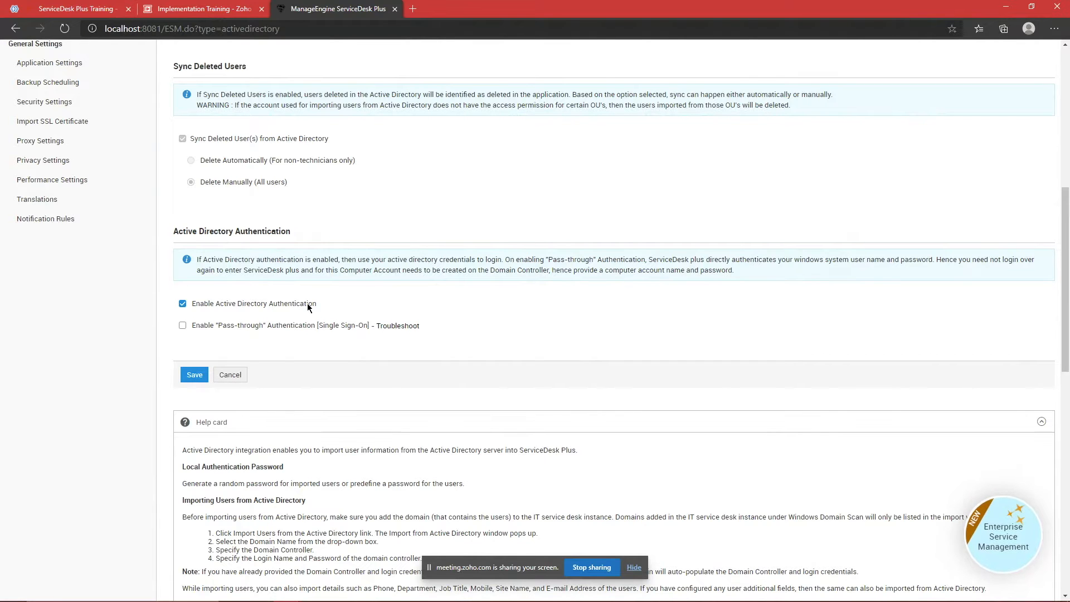
scroll(55, 216, up, 5)
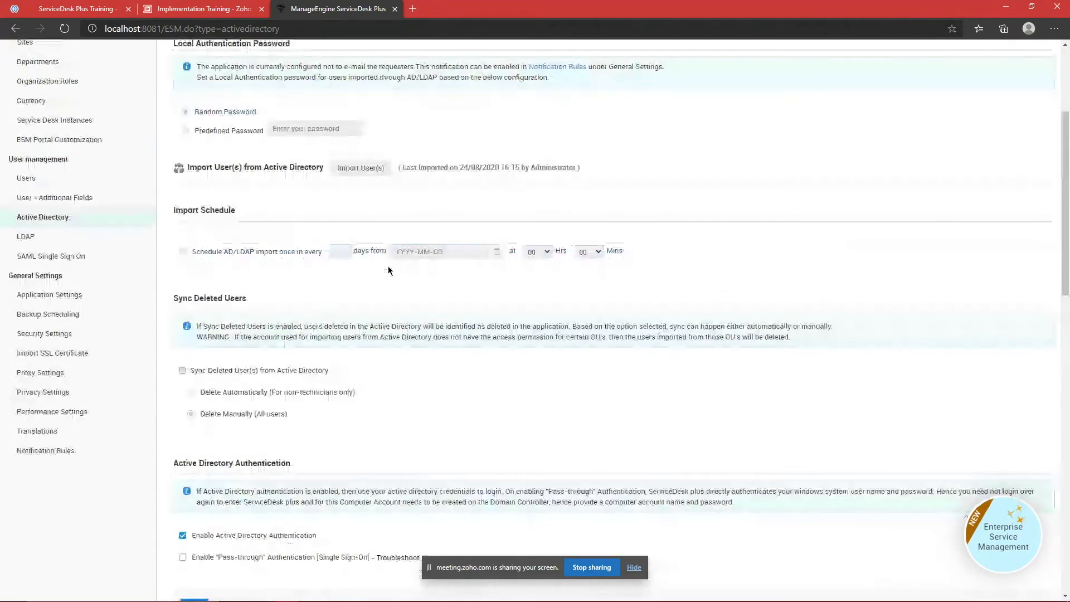
click(27, 198)
Step: Check the first user's Domain Name, cancel it left blank, then go to the LDAP settings
scroll(283, 256, down, 3)
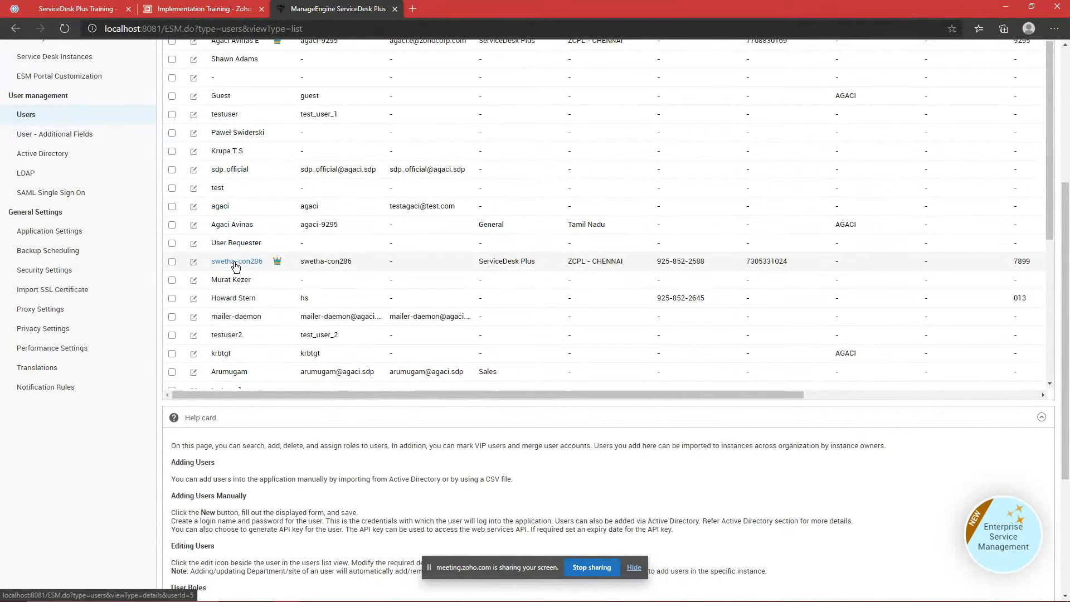
scroll(226, 212, up, 3)
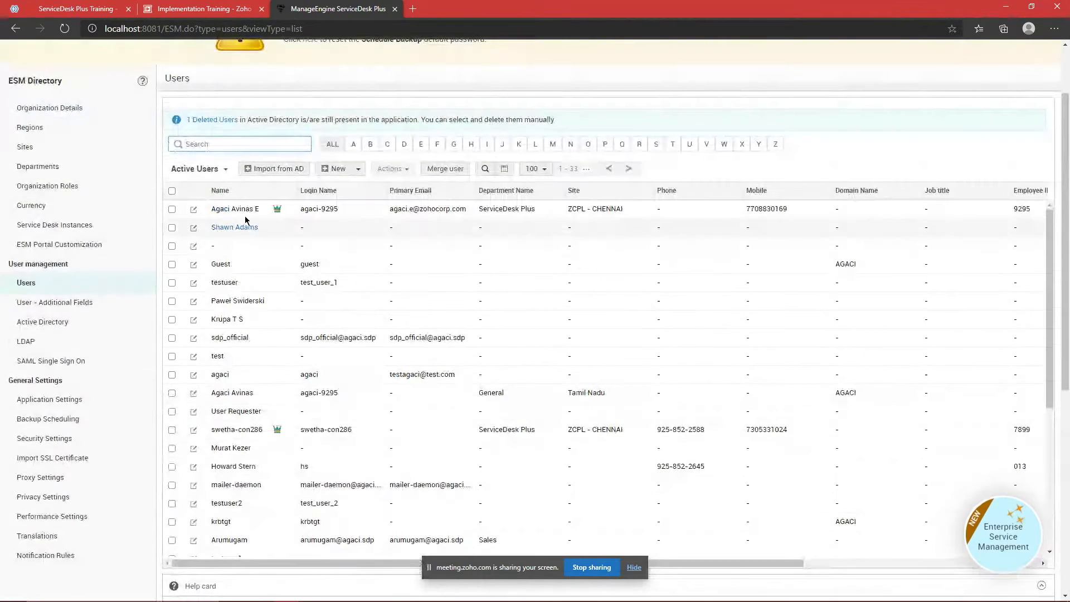
click(243, 209)
scroll(245, 218, down, 6)
scroll(267, 359, up, 3)
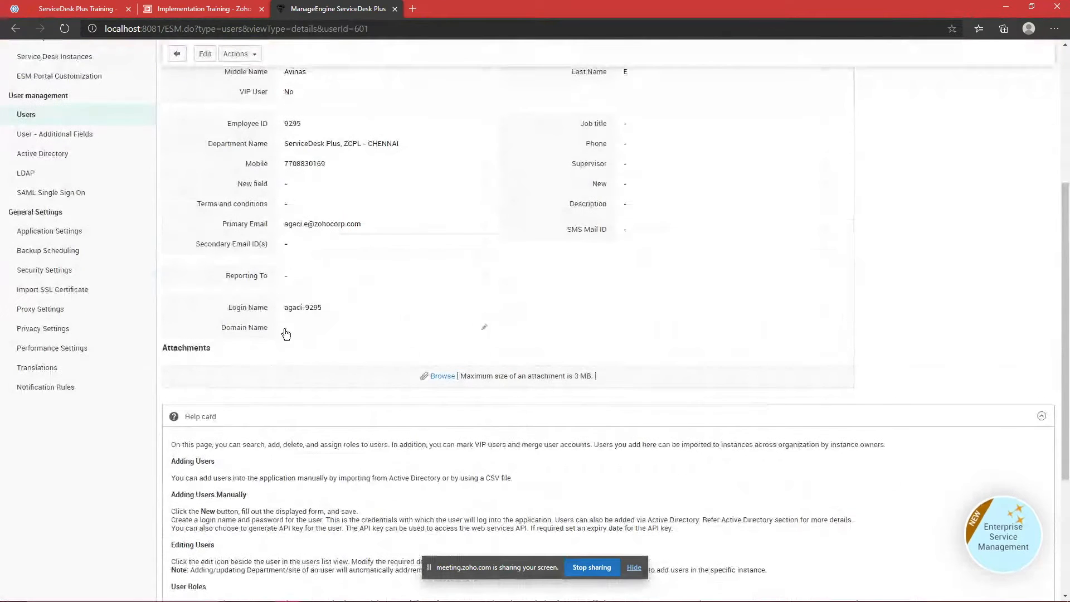
click(294, 332)
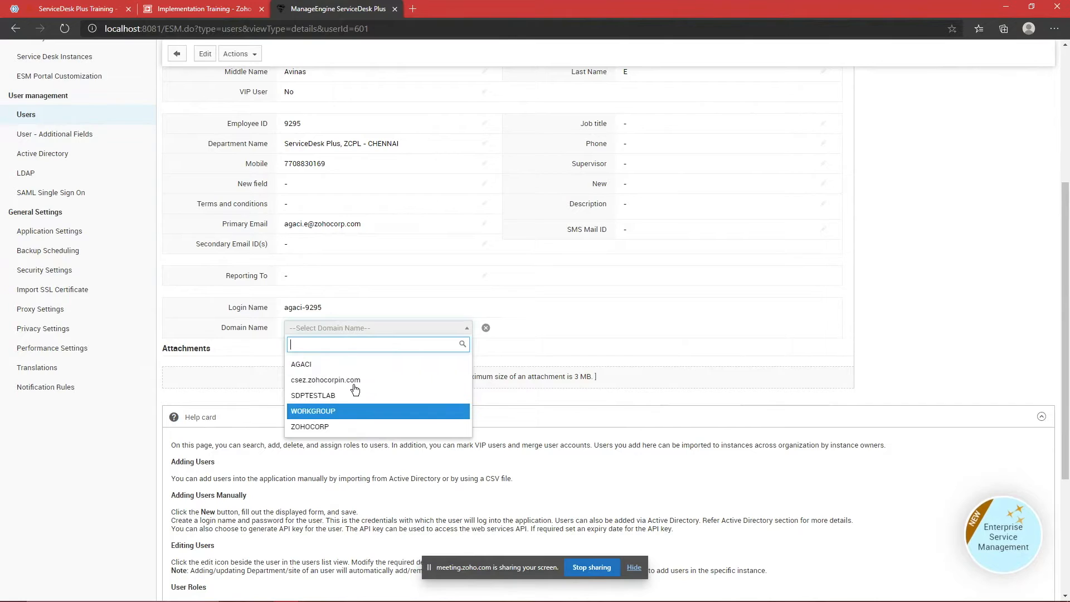
click(255, 373)
click(486, 328)
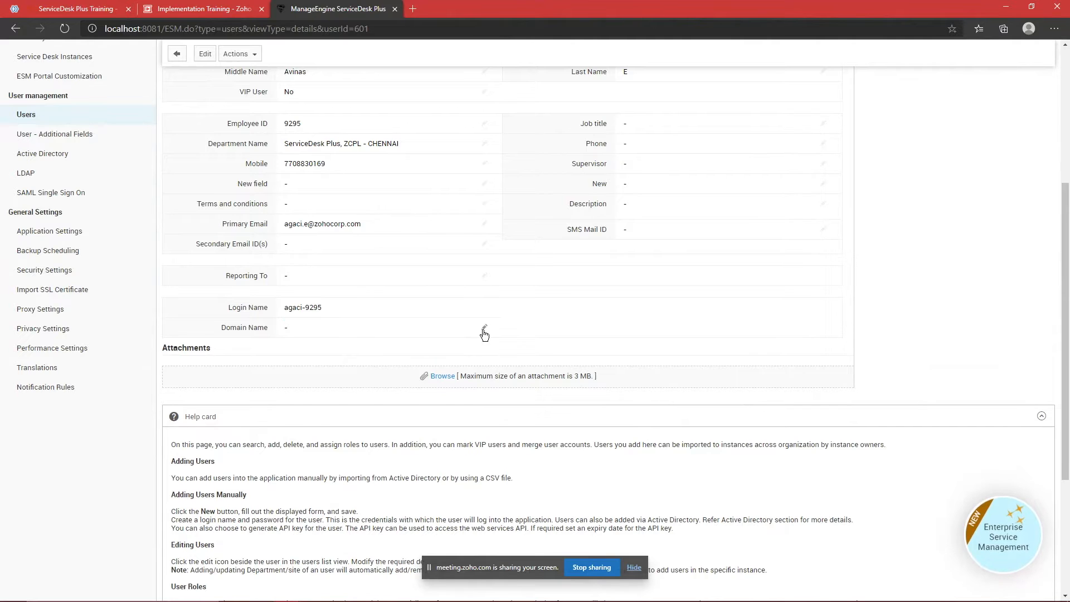
click(80, 175)
scroll(457, 306, down, 5)
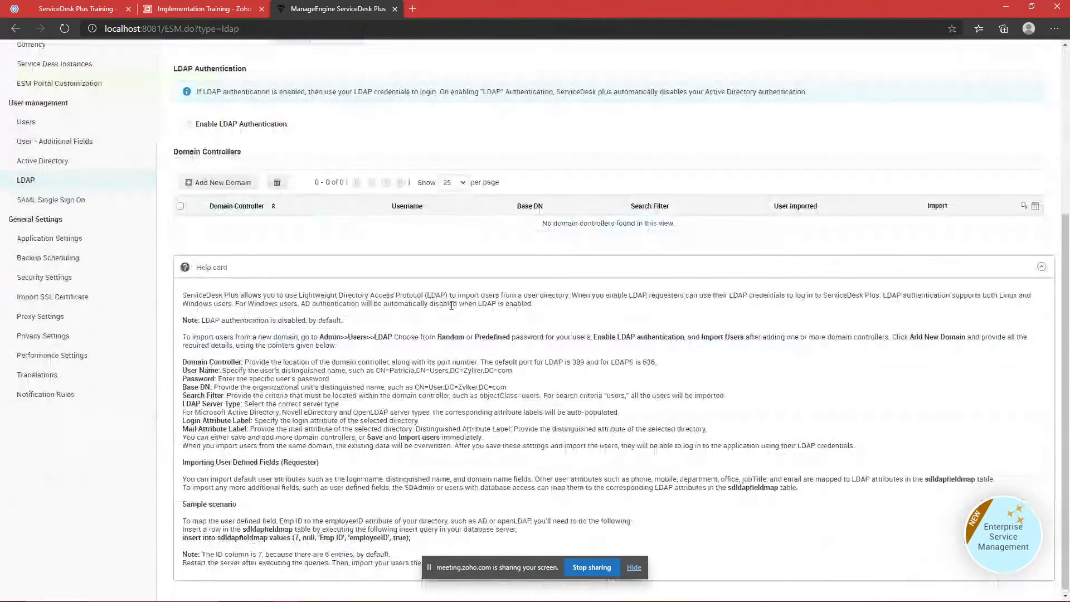
scroll(237, 255, up, 3)
click(203, 280)
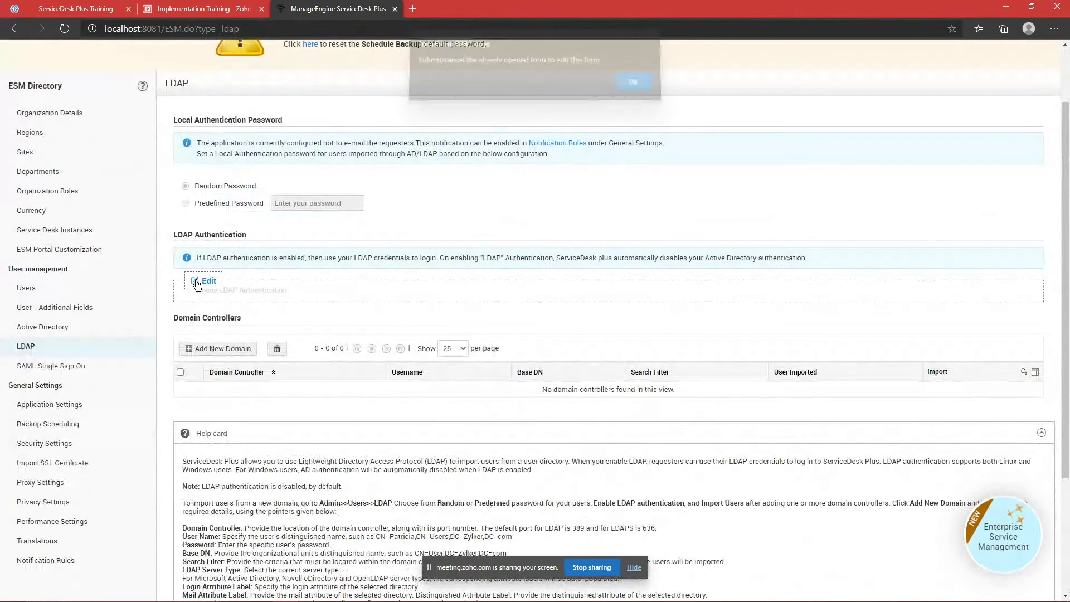
click(631, 92)
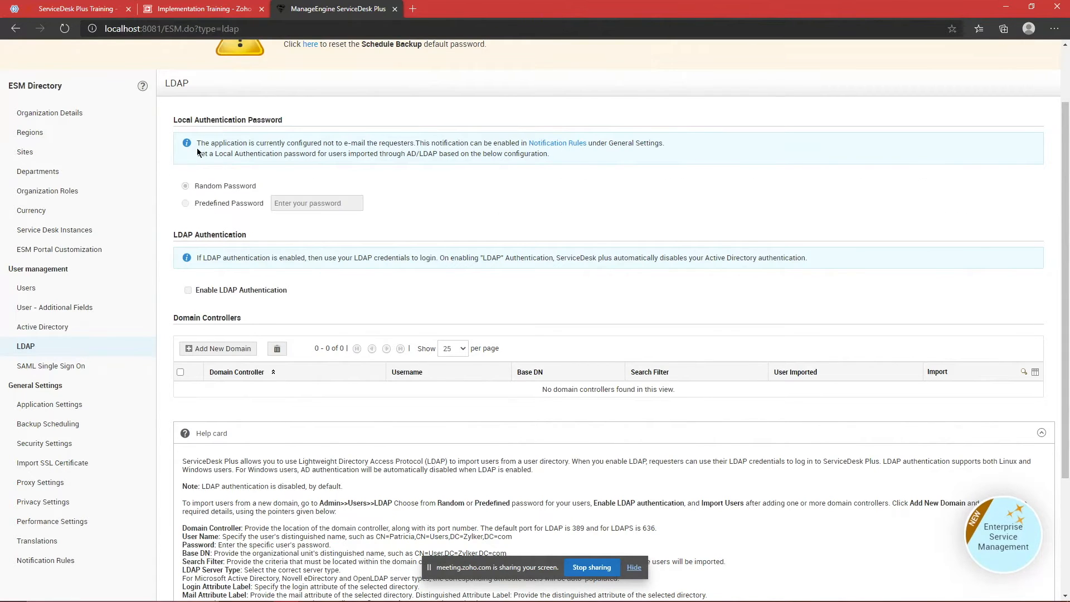
scroll(301, 167, up, 2)
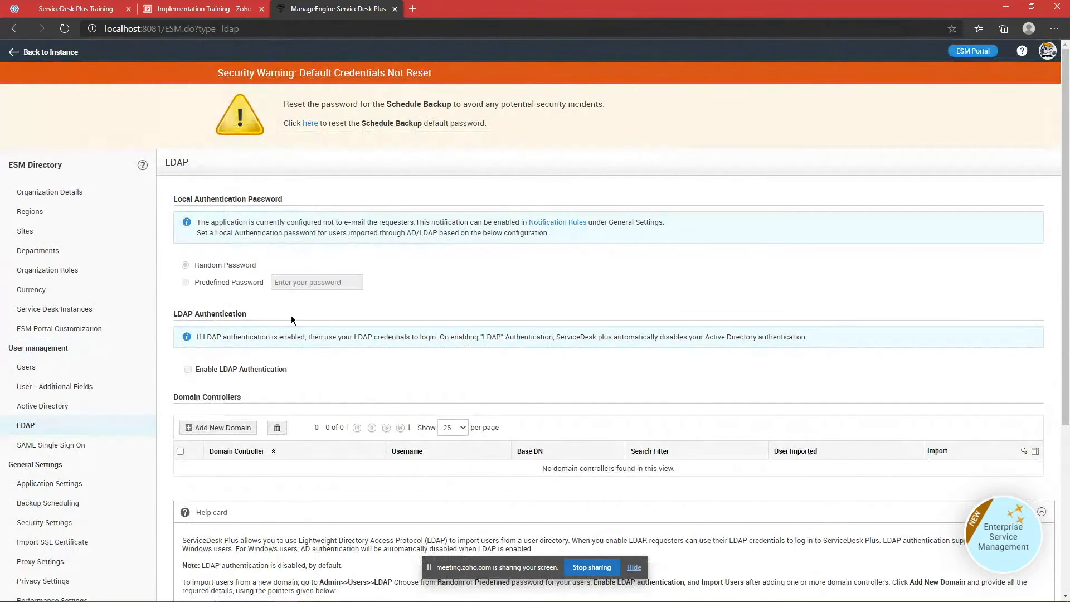
Step: Open a new InPrivate window and load the ServiceDesk login page at localhost
key(alt+Tab)
click(1054, 28)
click(1006, 91)
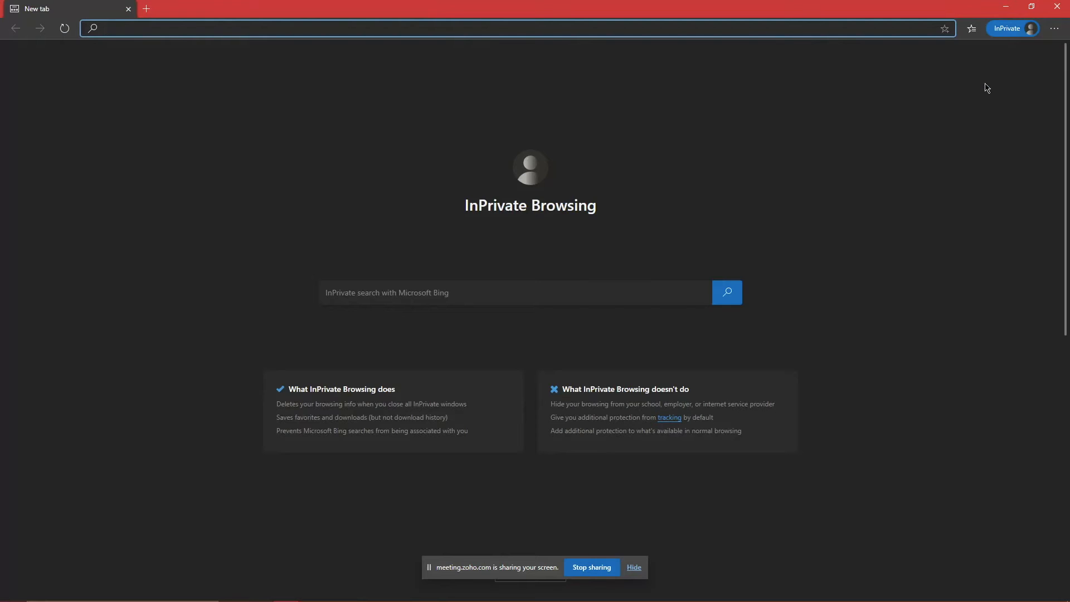
text(localhost:8081)
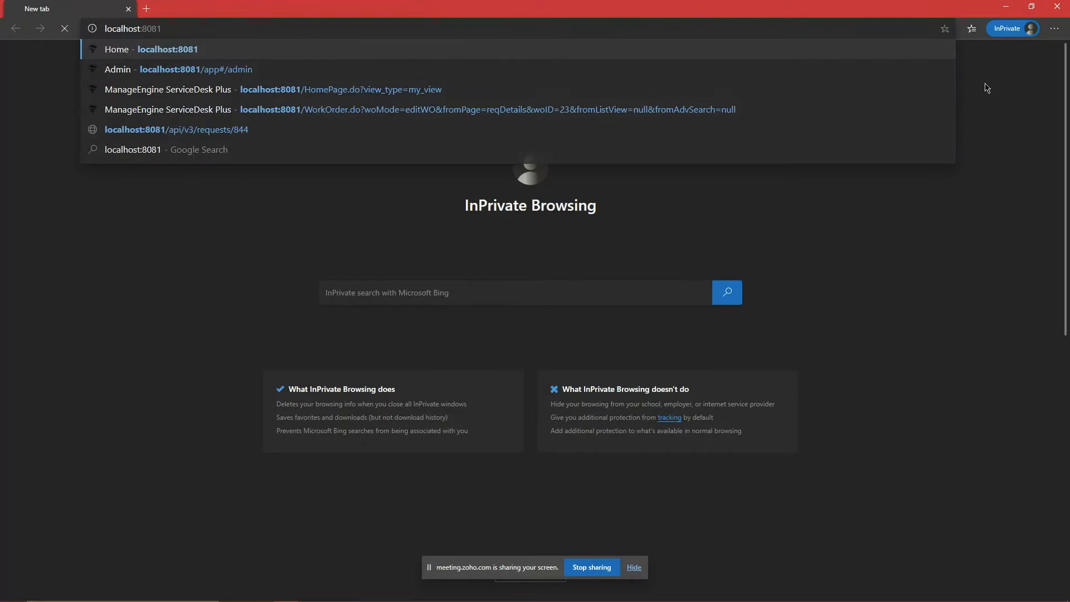
key(Return)
Step: Test the login domain list, choosing Local Authentication and then AGACI
click(565, 184)
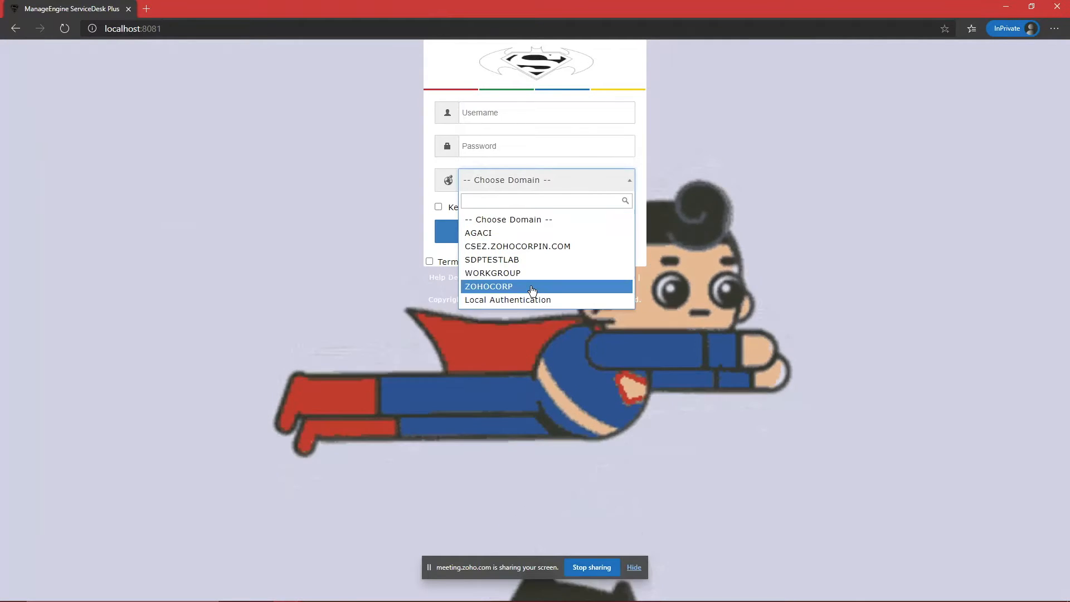
click(530, 301)
click(532, 184)
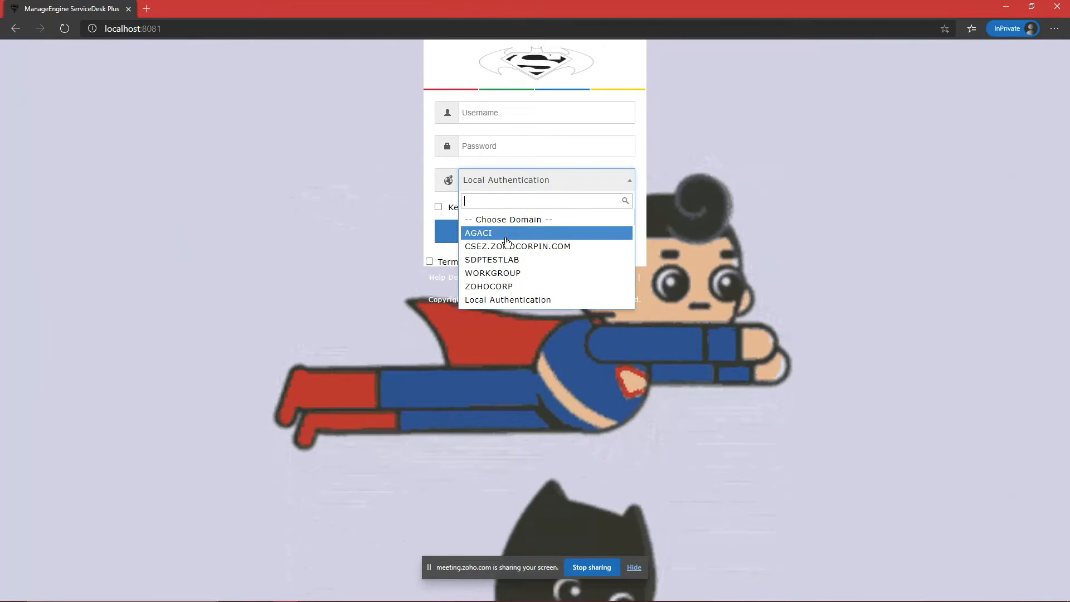
click(506, 232)
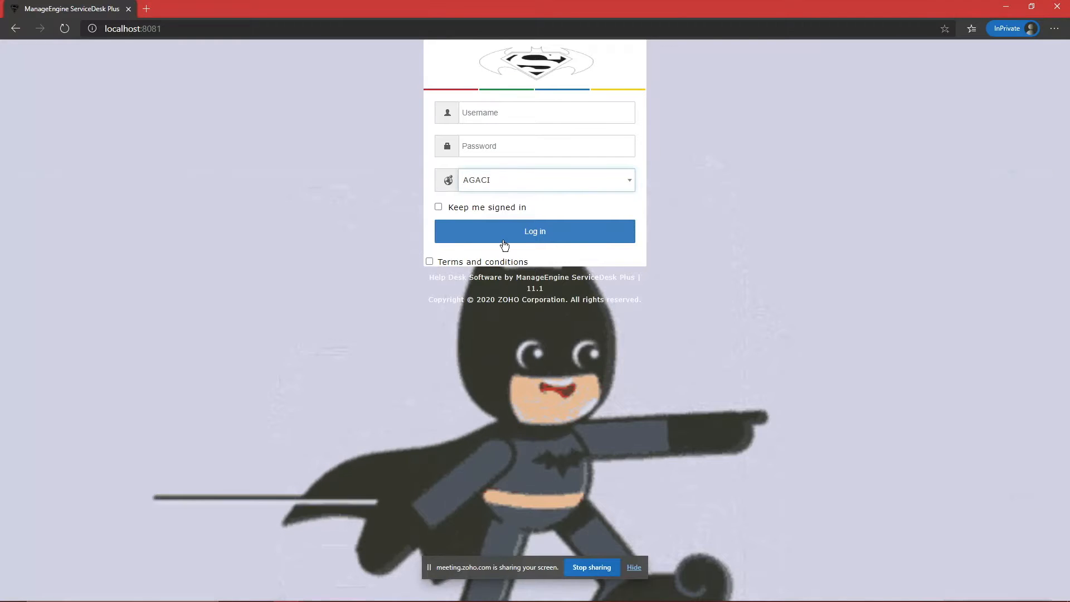
click(530, 187)
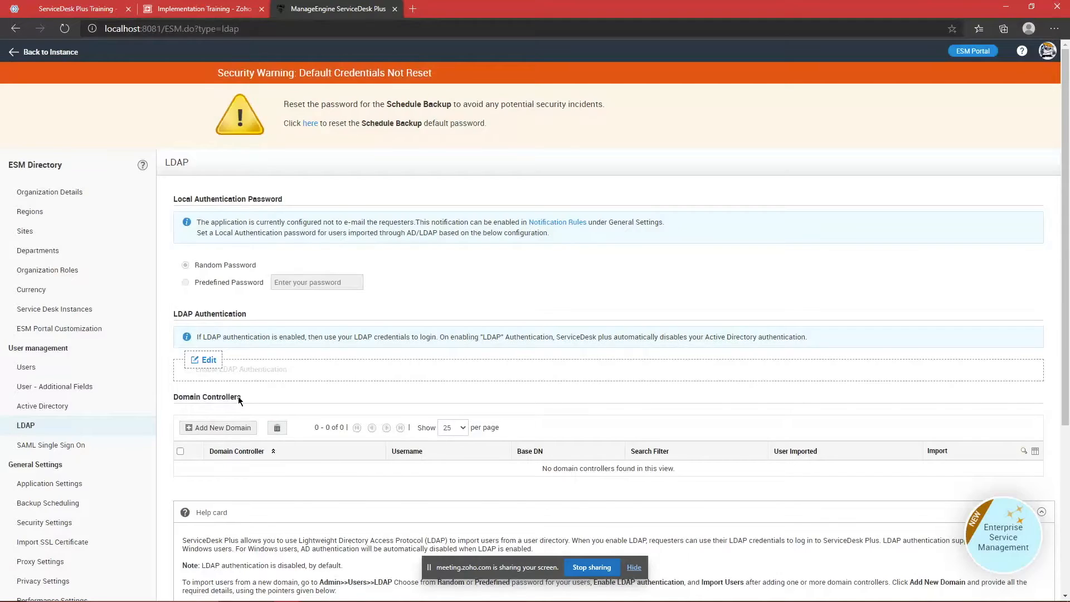
scroll(238, 396, down, 3)
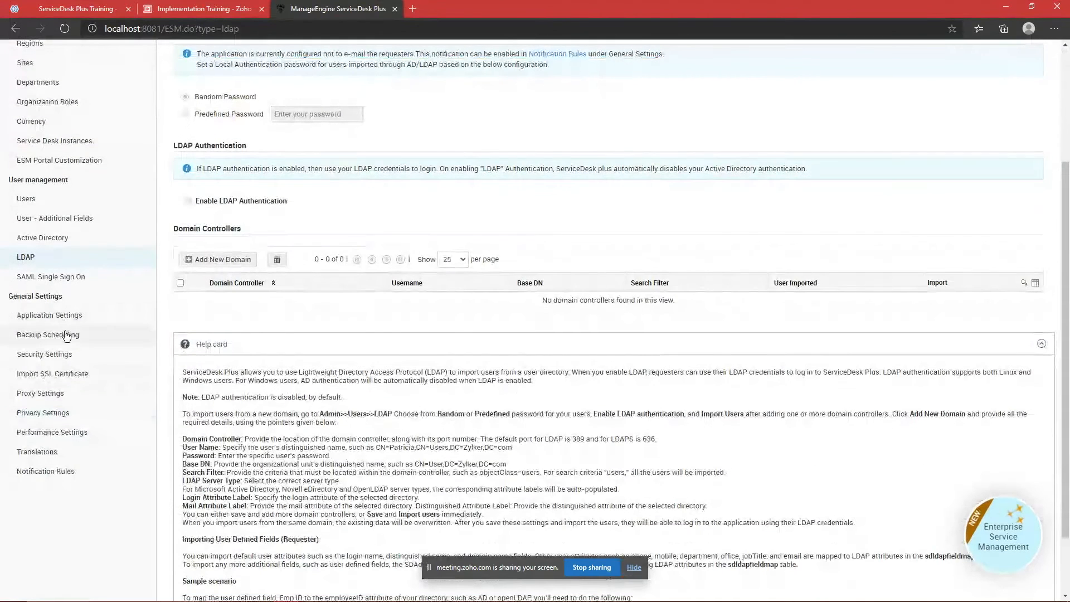
Step: In Security Settings' Advanced section, tick Domain Filtering during login
click(66, 353)
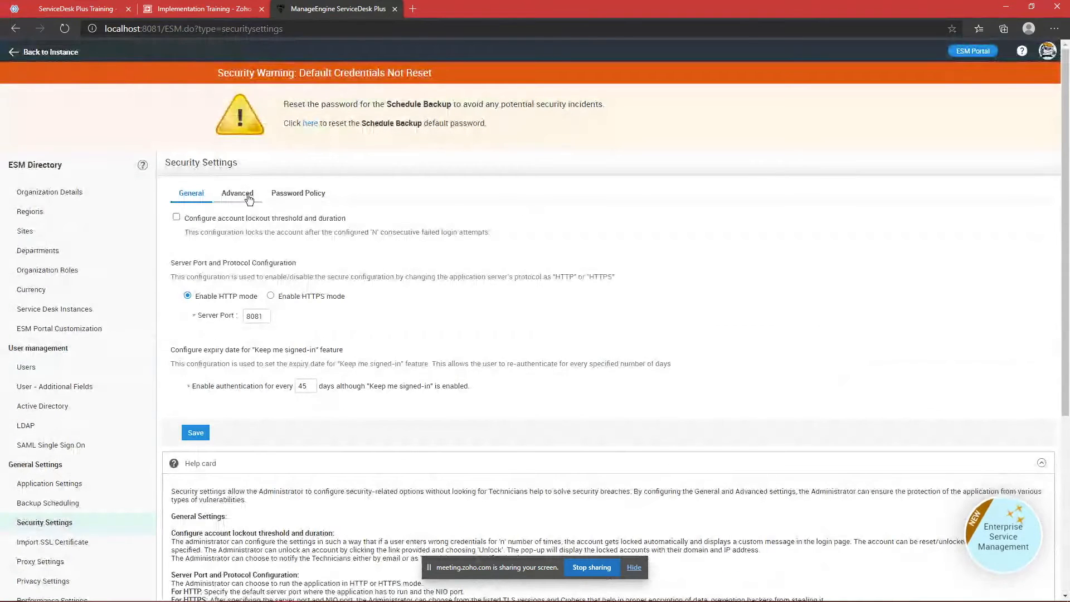
click(238, 193)
click(286, 198)
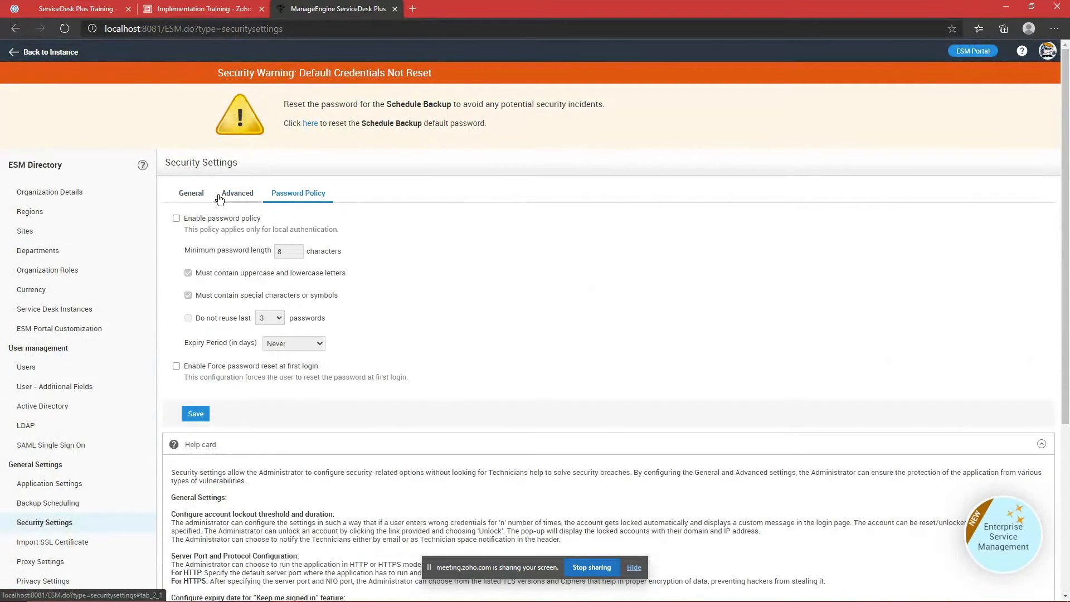
click(191, 193)
click(238, 194)
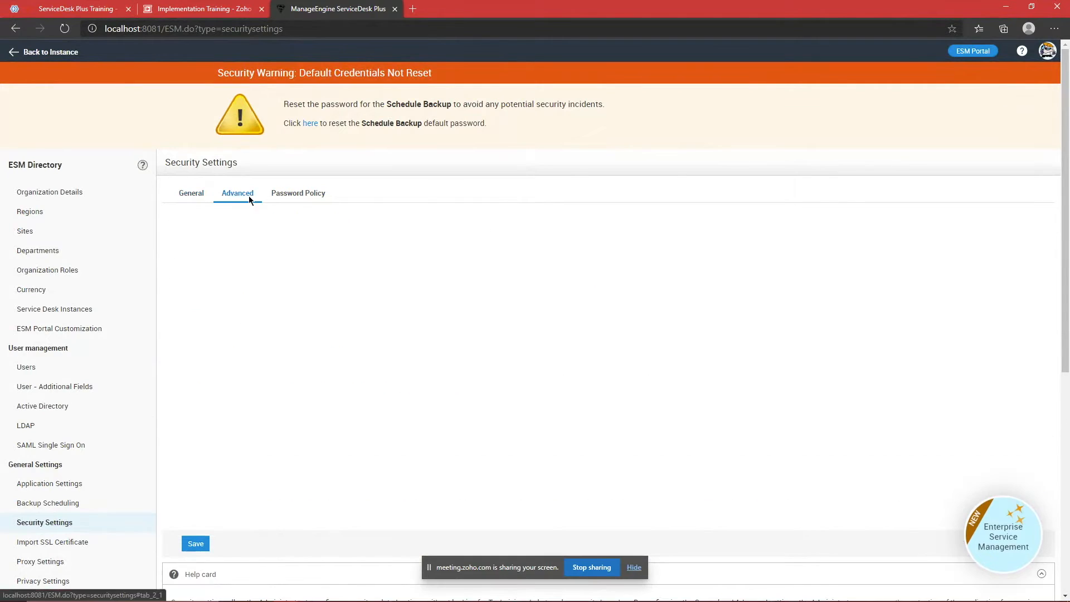
scroll(195, 311, down, 2)
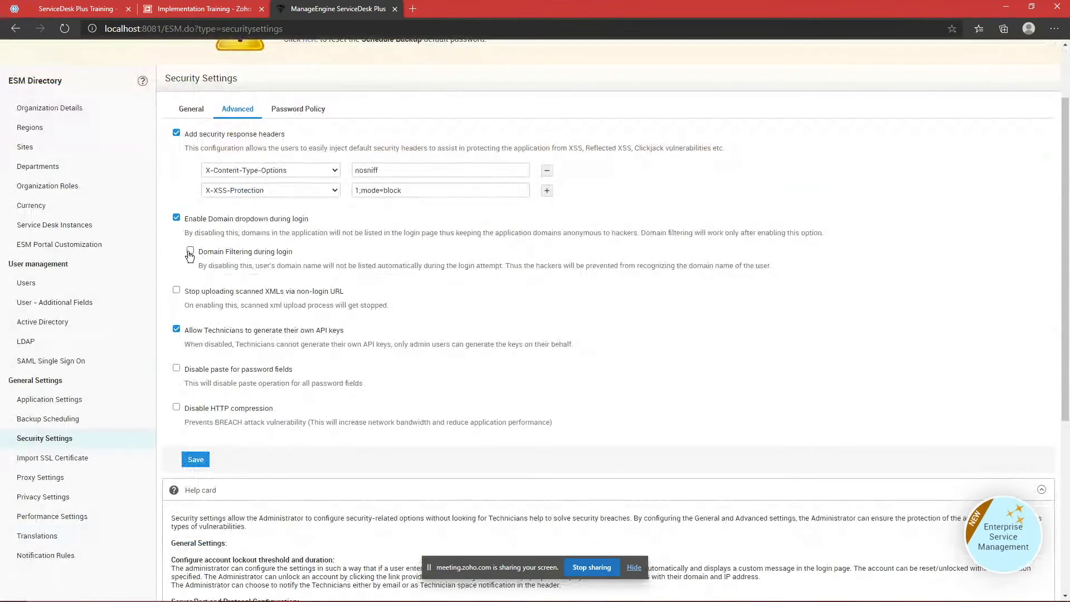
click(196, 459)
Step: Open an InPrivate window at localhost:8081 and check the login domain list
key(alt+Tab)
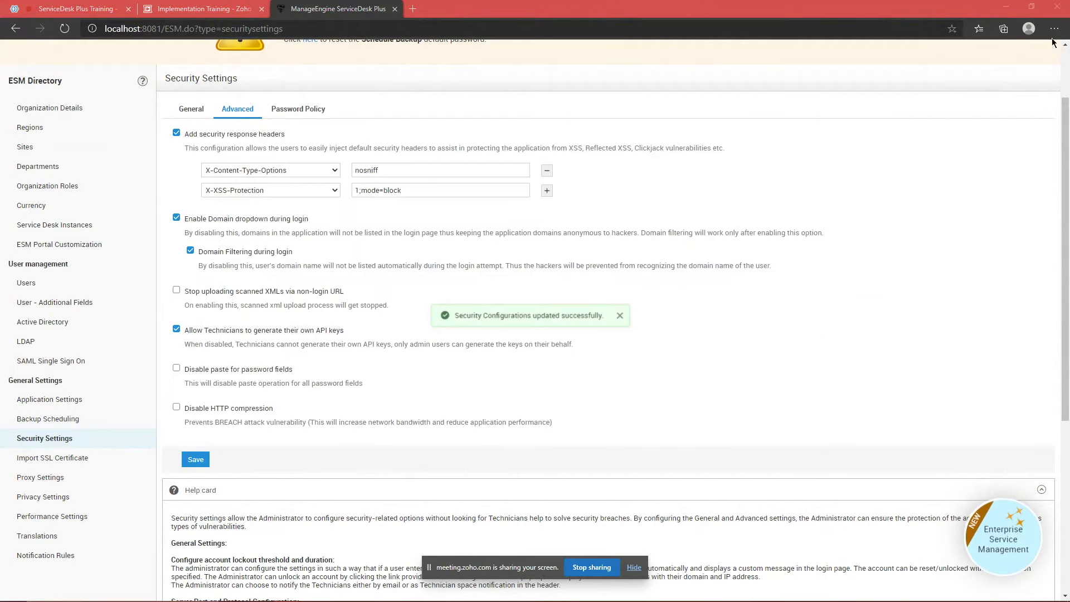
click(1052, 31)
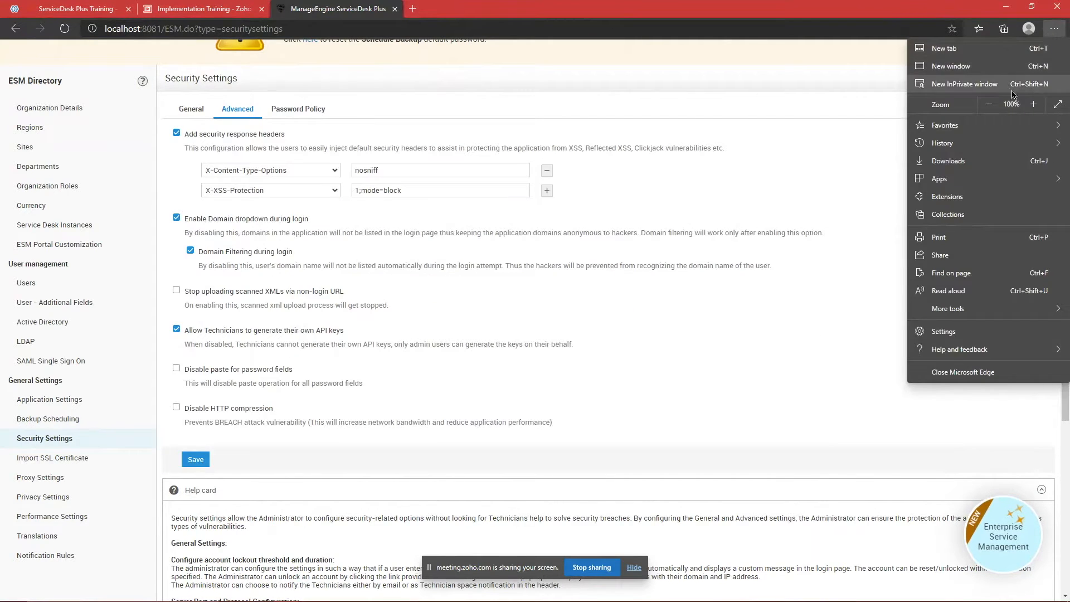
click(1003, 84)
text(localhost:8081)
key(Return)
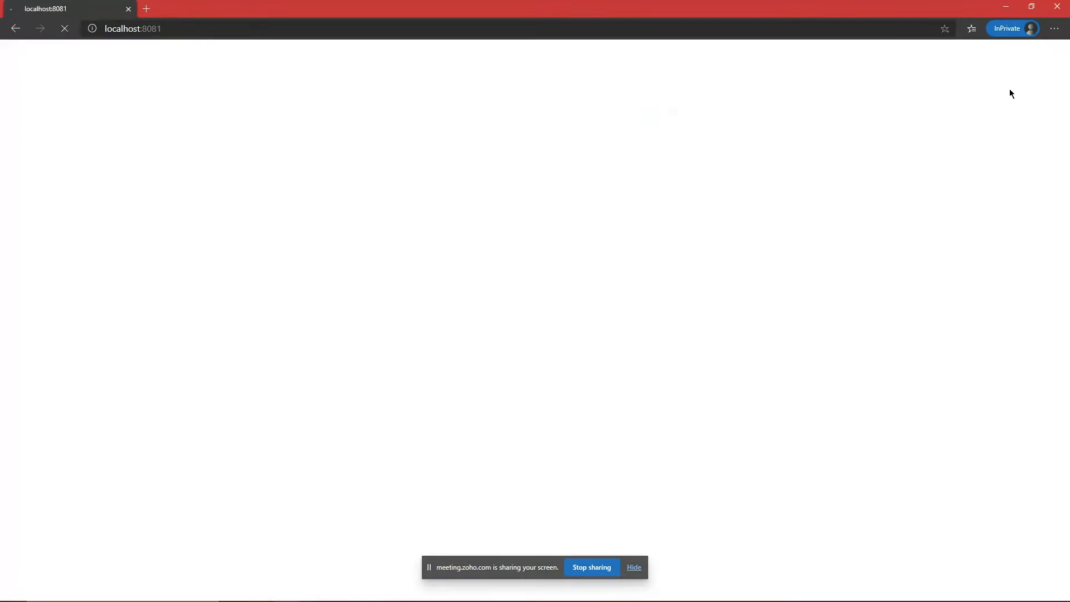
click(563, 184)
click(563, 184)
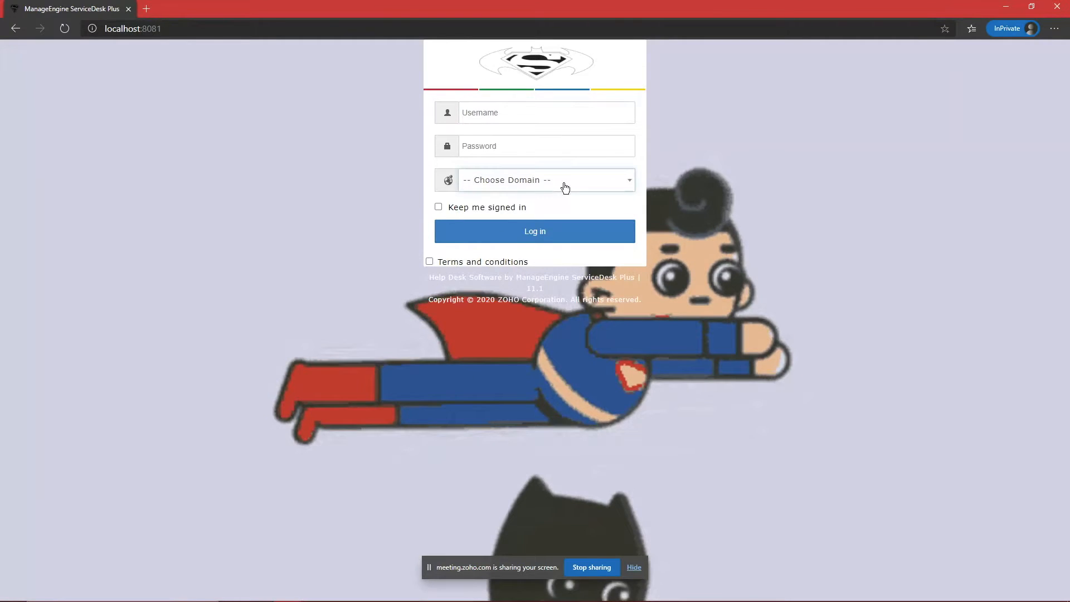
Step: Save the domain filtering setting, then reload the private login page and recheck its domains
key(alt+Tab)
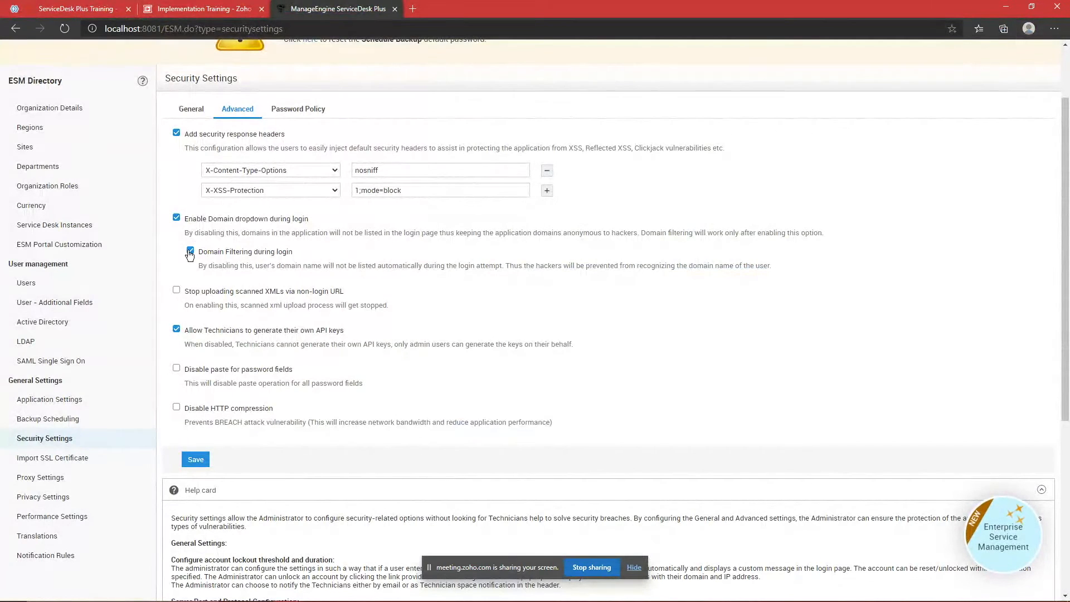
click(195, 459)
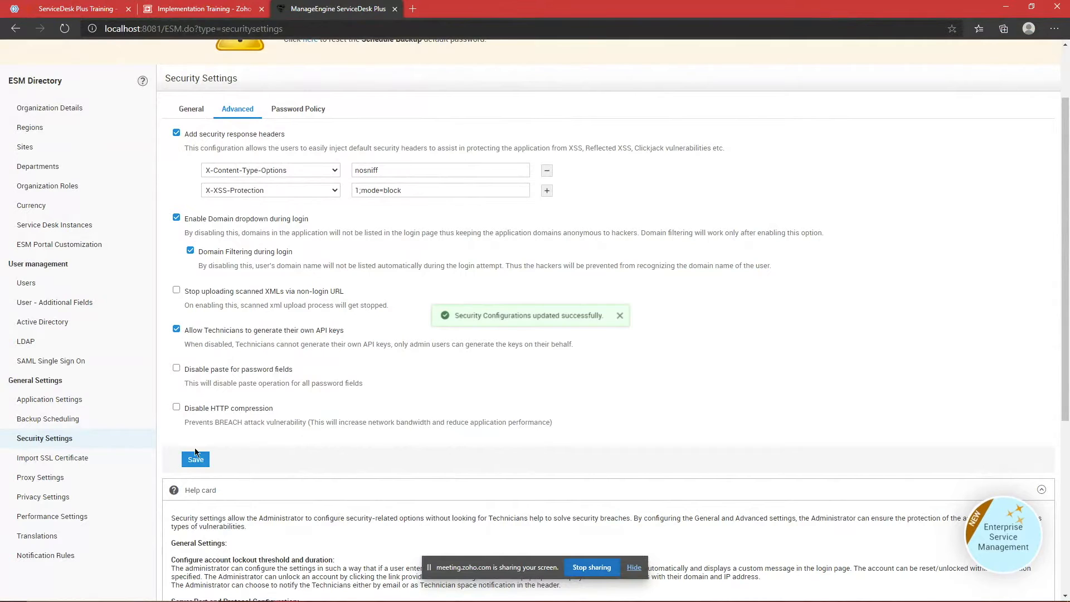
key(alt+Tab)
key(F5)
click(551, 180)
Step: Untick Domain Filtering during login and save the security settings
click(629, 187)
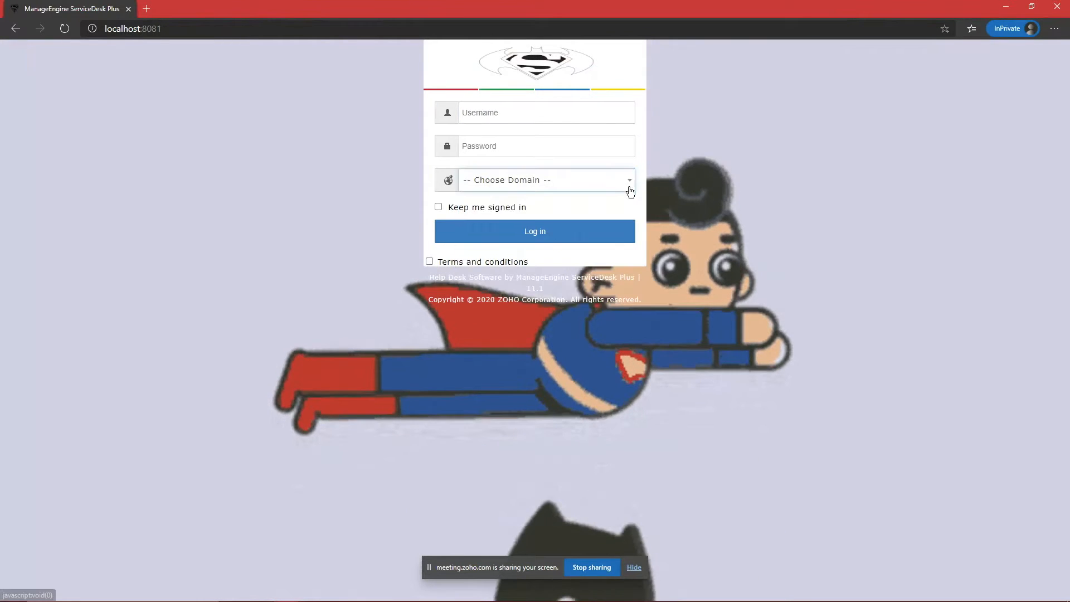
key(alt+Tab)
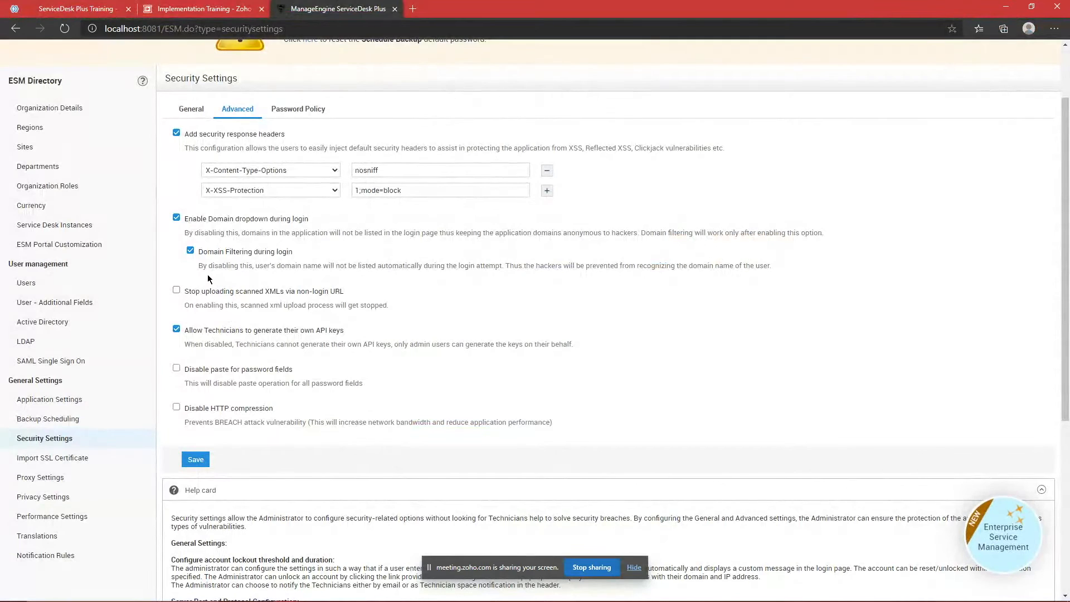
click(188, 252)
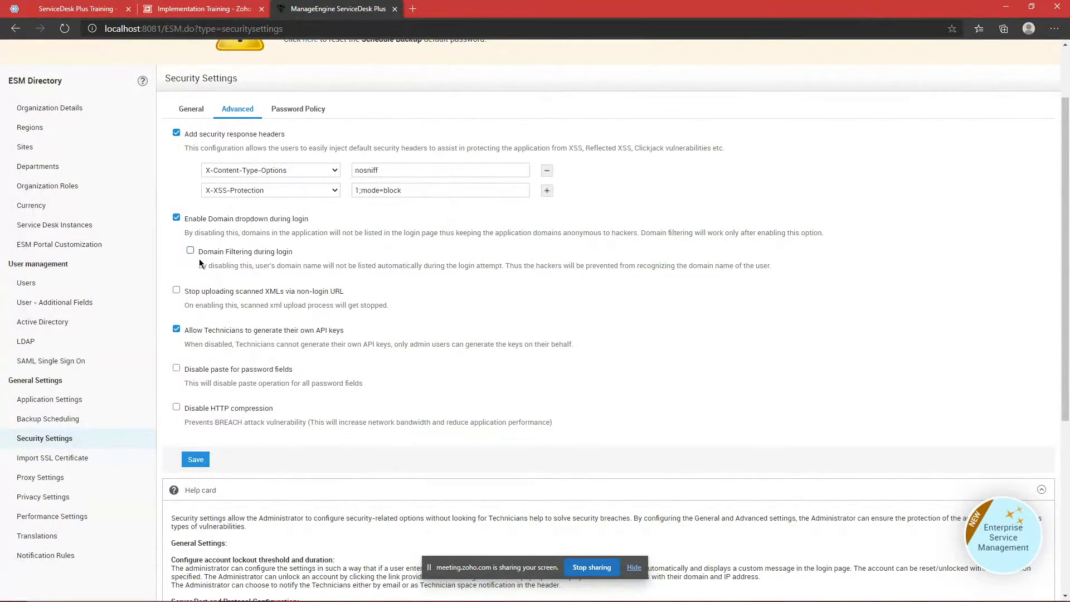
click(182, 458)
Step: Inspect the private login page's domain list without choosing one, then close the InPrivate window
key(alt+Tab)
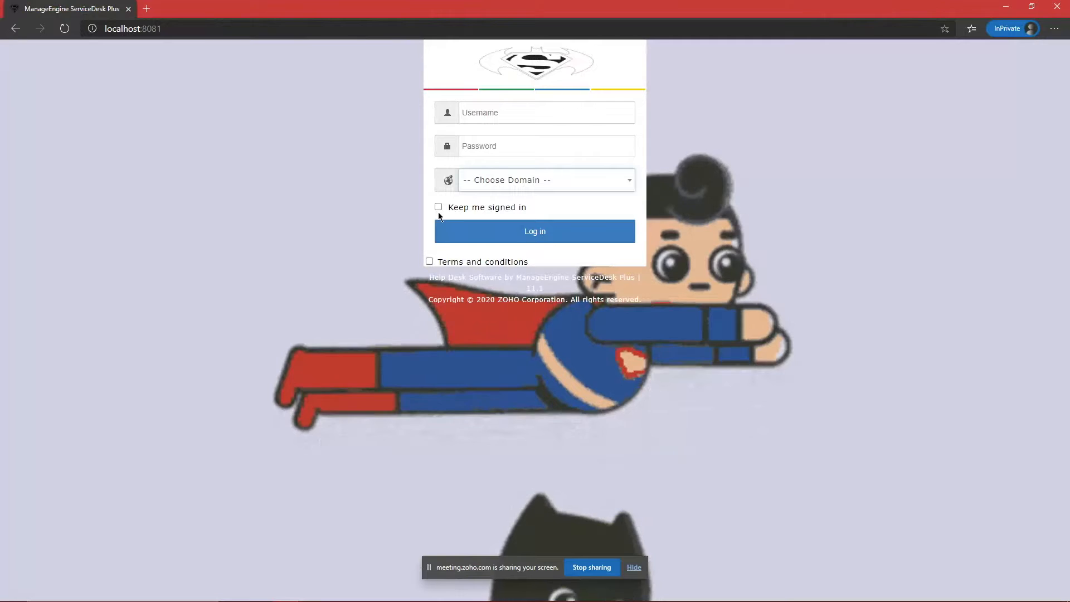
click(522, 179)
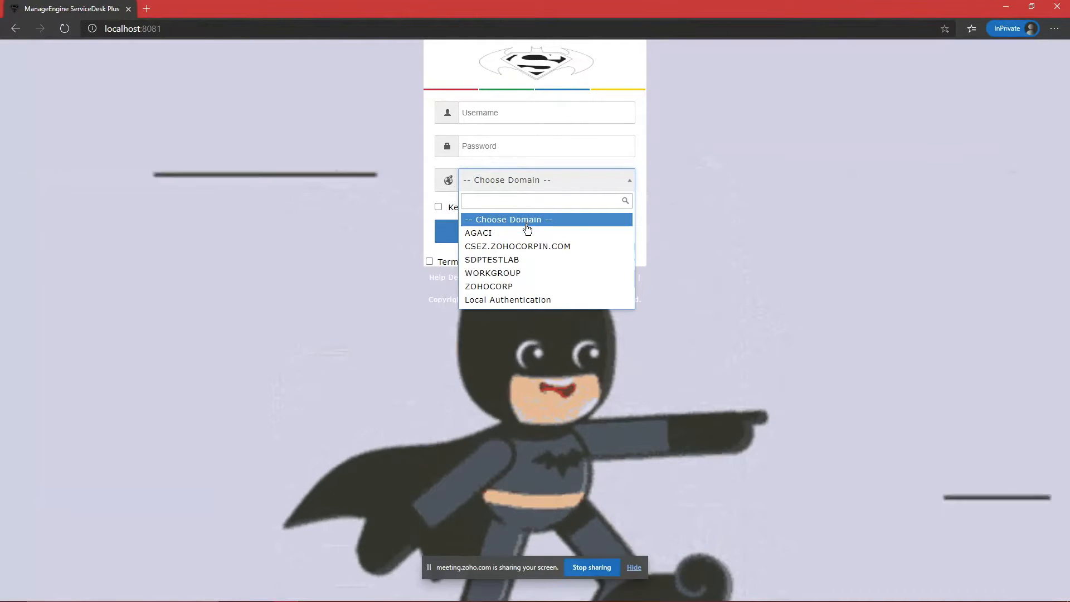
click(569, 311)
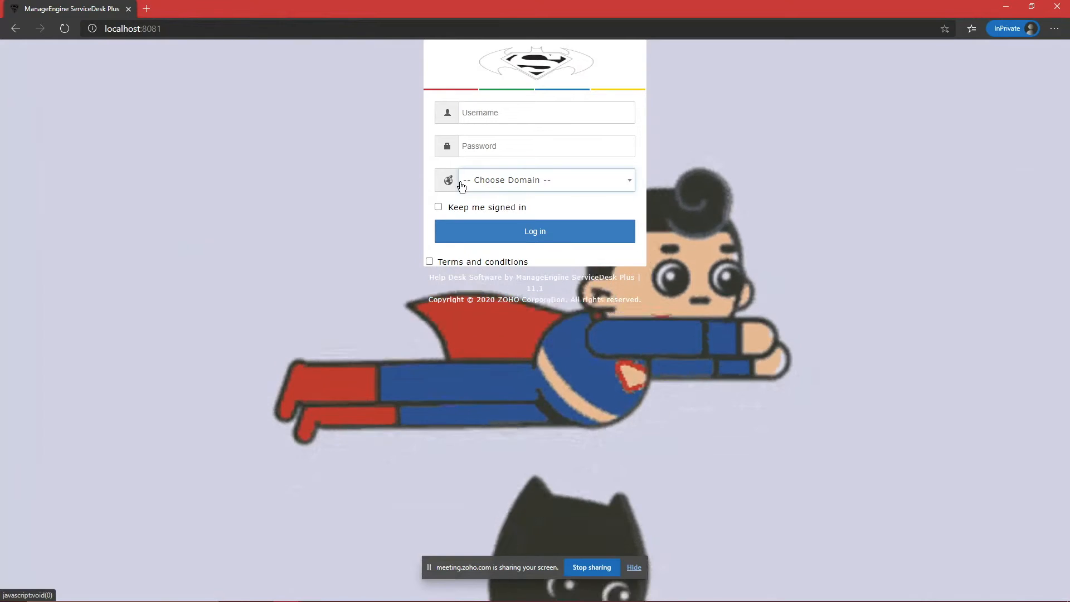
click(462, 186)
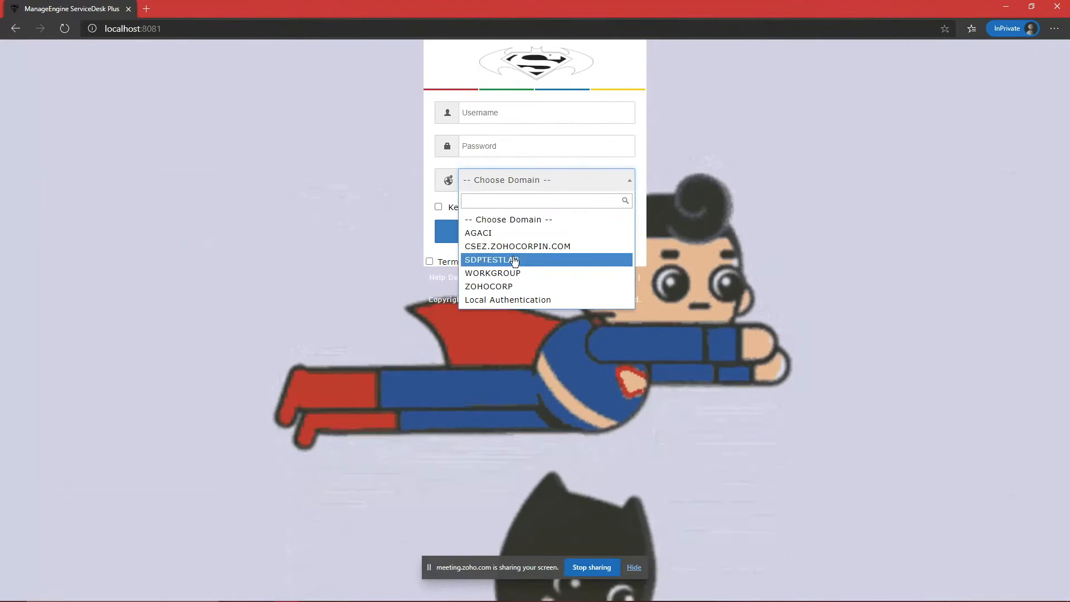
click(690, 241)
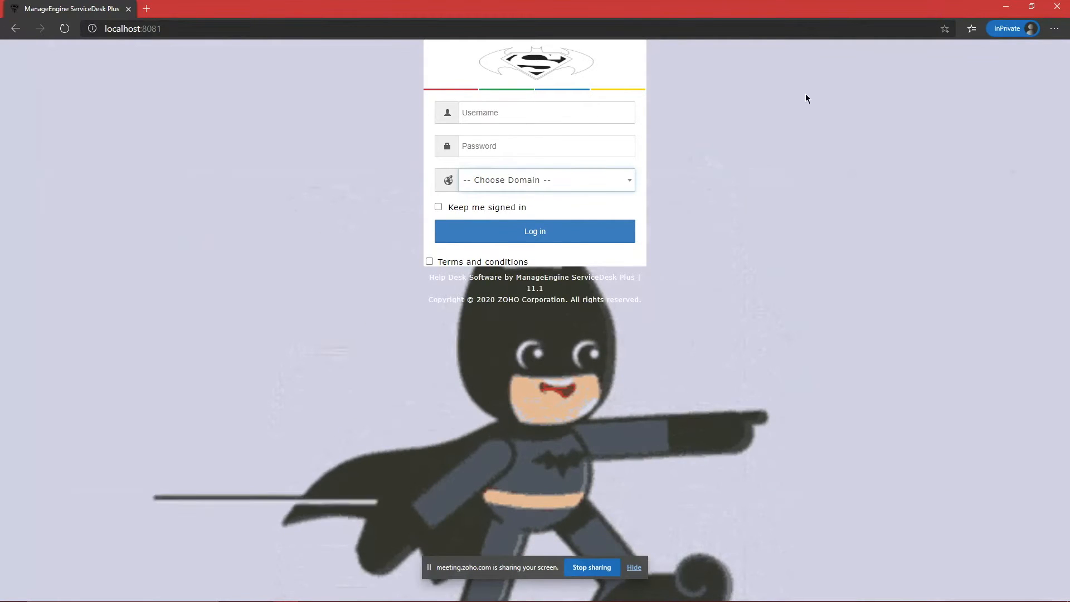
click(1068, 4)
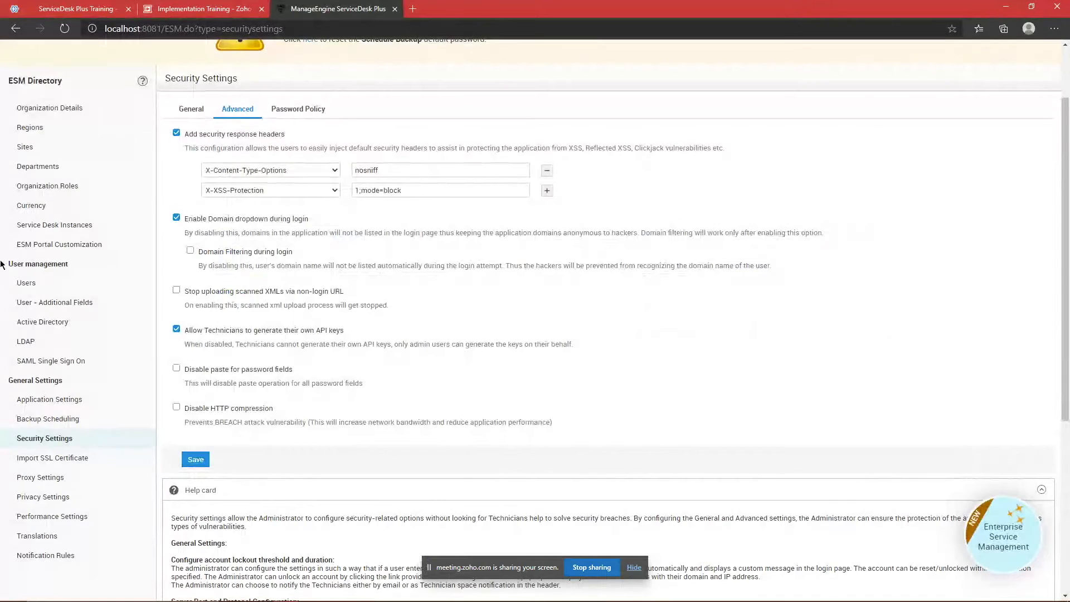
Step: Open Users under User management and scroll through the 33 active accounts
click(23, 283)
scroll(326, 359, down, 5)
scroll(302, 404, up, 5)
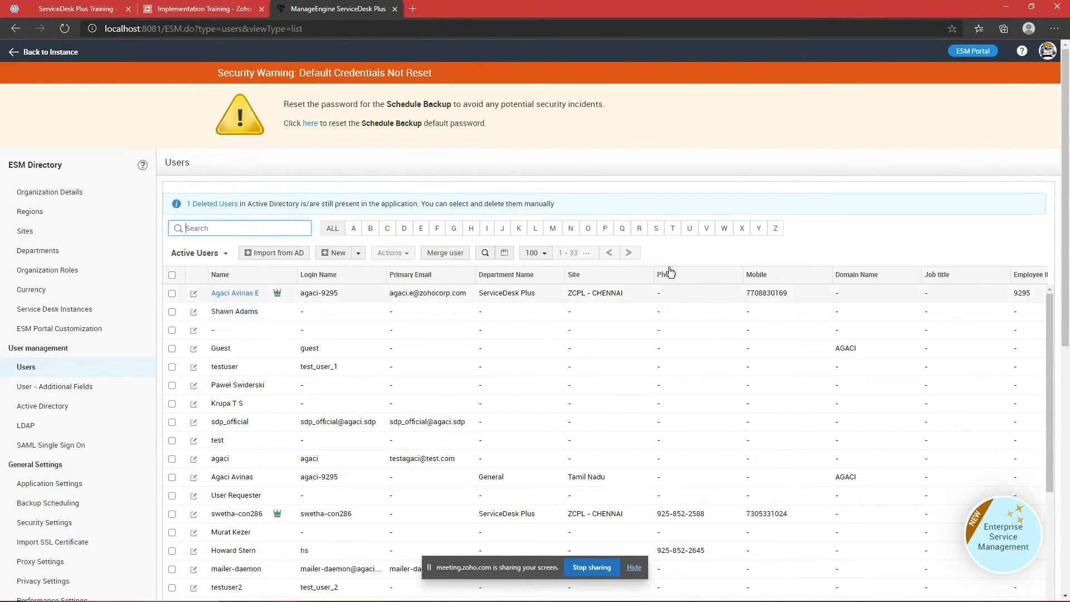
scroll(670, 272, down, 2)
scroll(820, 235, down, 1)
scroll(804, 246, up, 1)
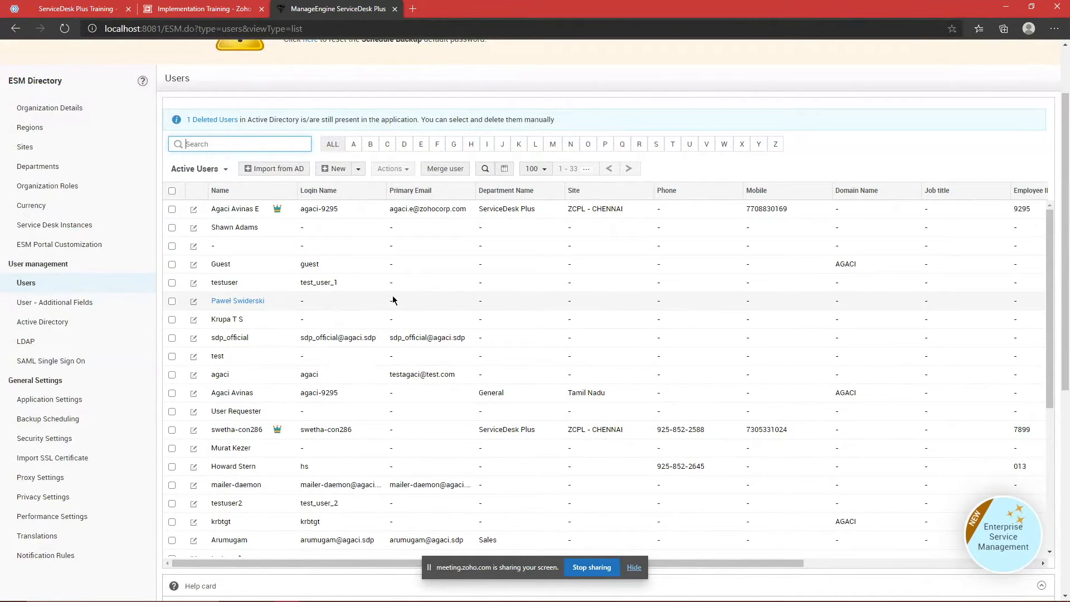
scroll(414, 273, up, 2)
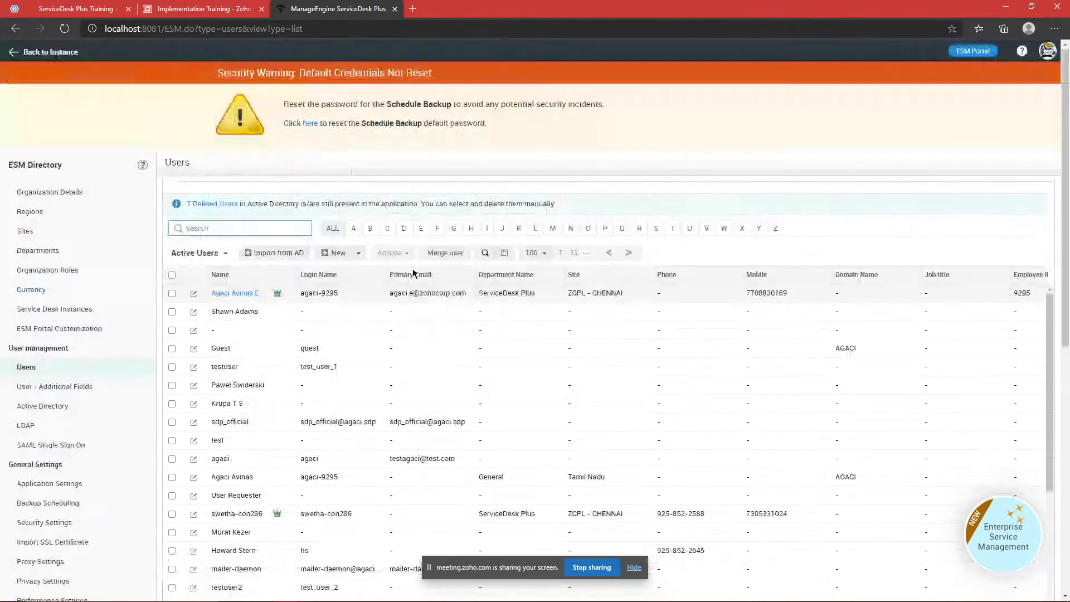
Step: Open Reports in a new browser tab from the service desk instance home
click(47, 56)
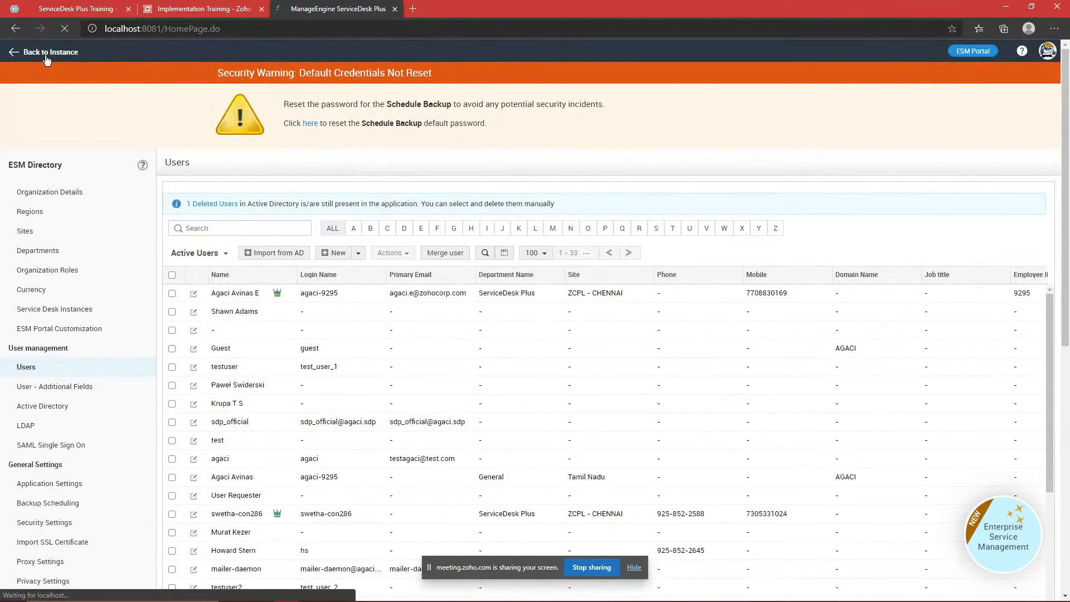
right_click(611, 51)
click(669, 63)
click(468, 8)
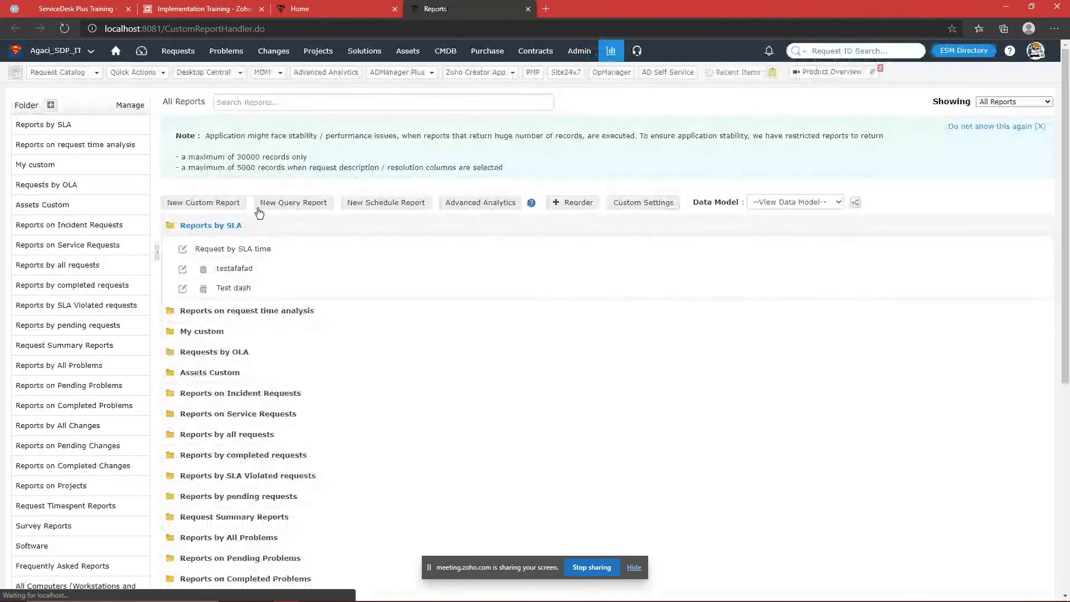
Step: Write and run a new query on globalconfig where parameter or category is like 'local'
click(275, 201)
text(select )
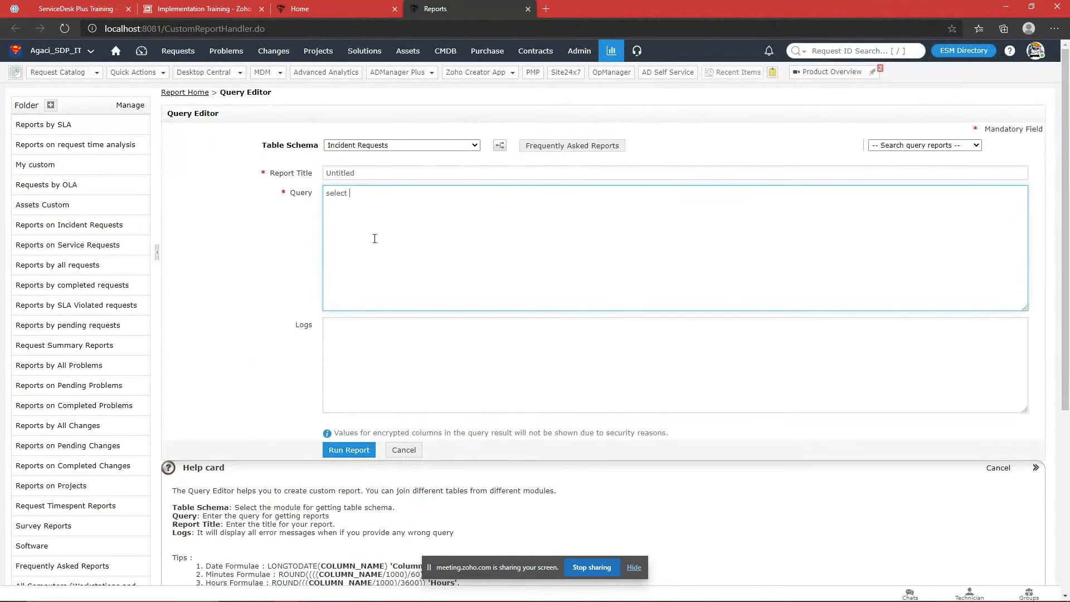
text(* gloab)
key(BackSpace)
key(BackSpace)
text(balconfig where parameter like ''%%)
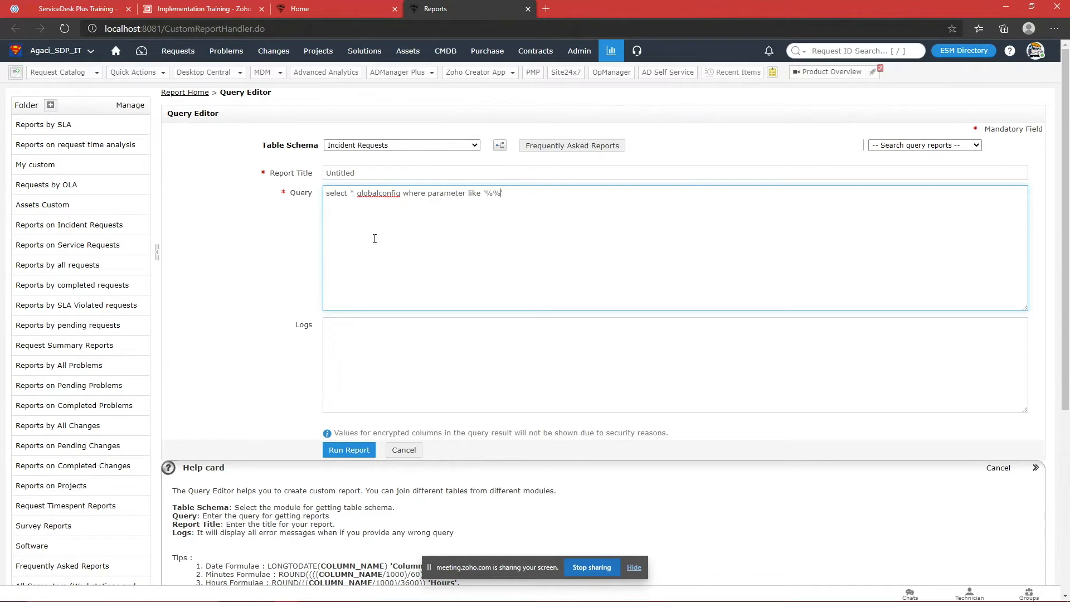
text(local)
text(vs )
text(or)
text( category li)
text(ke )
text('')
key(Left)
text(%%)
key(Left)
text(local)
key(Tab)
key(Tab)
key(Return)
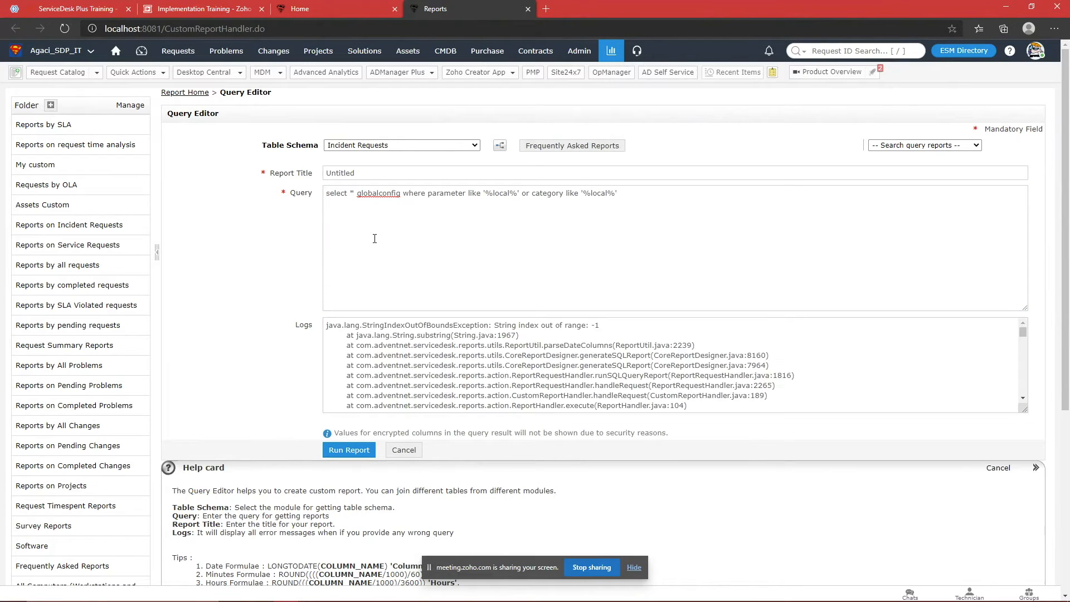
Step: Insert the missing 'from', re-run the query, and inspect the User_Login row in the results
click(357, 193)
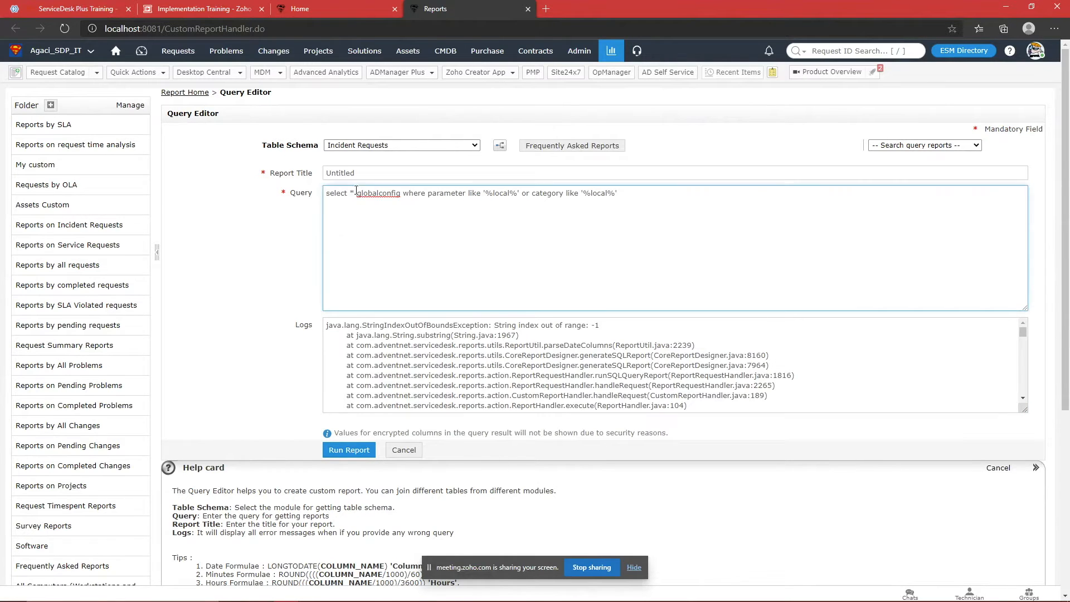
text(from)
key(Tab)
key(Tab)
key(Return)
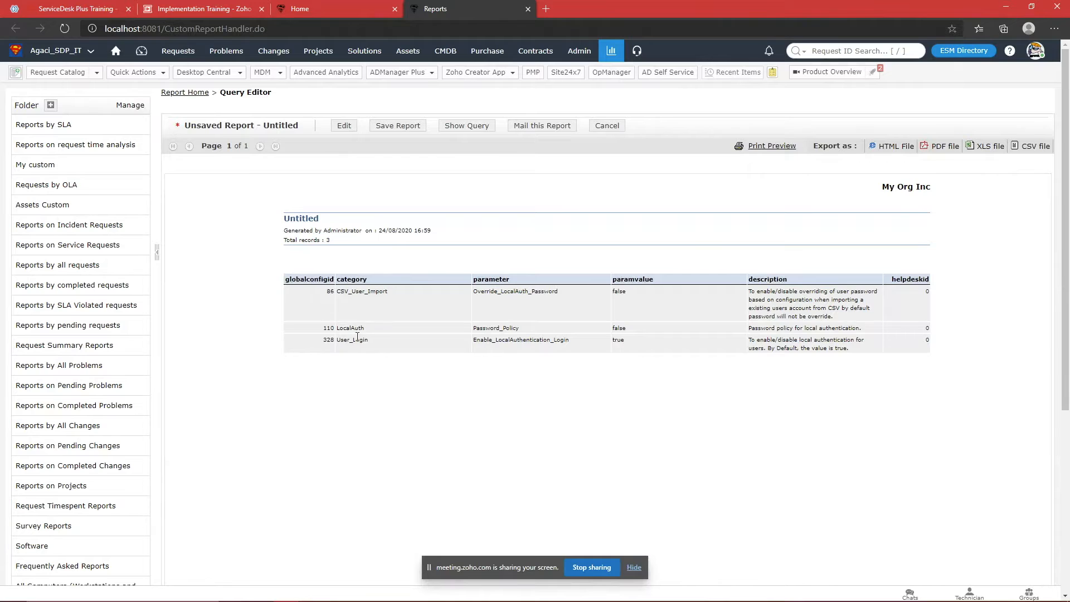
drag(337, 339, 883, 346)
click(513, 336)
double_click(352, 340)
click(465, 352)
Step: Review the globalconfig SQL in Query Editor, then go to the ESM Directory
click(344, 126)
double_click(385, 194)
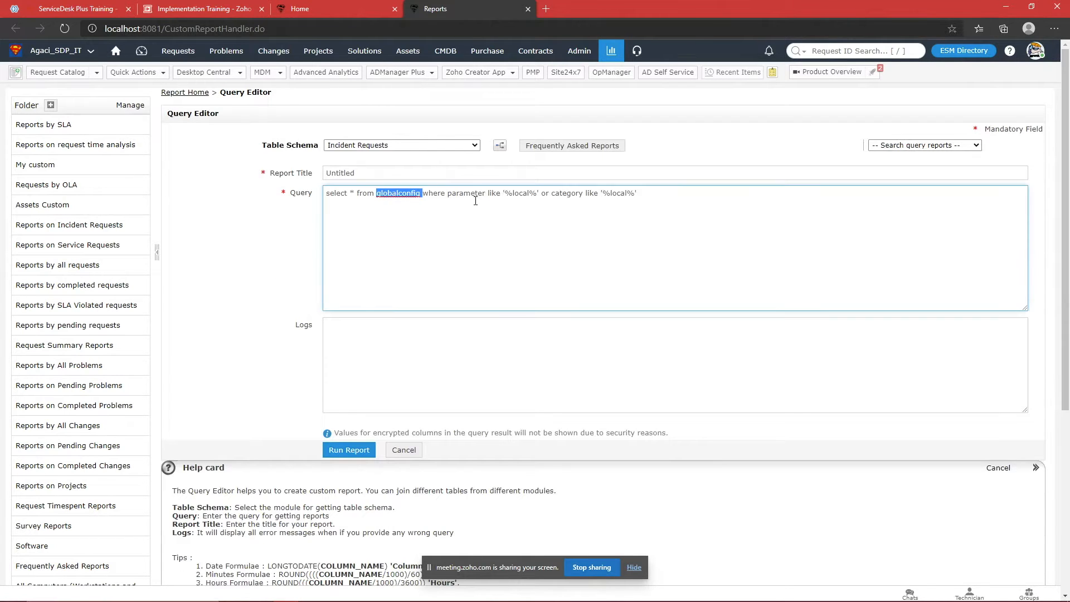
drag(637, 194, 326, 195)
click(500, 240)
click(664, 225)
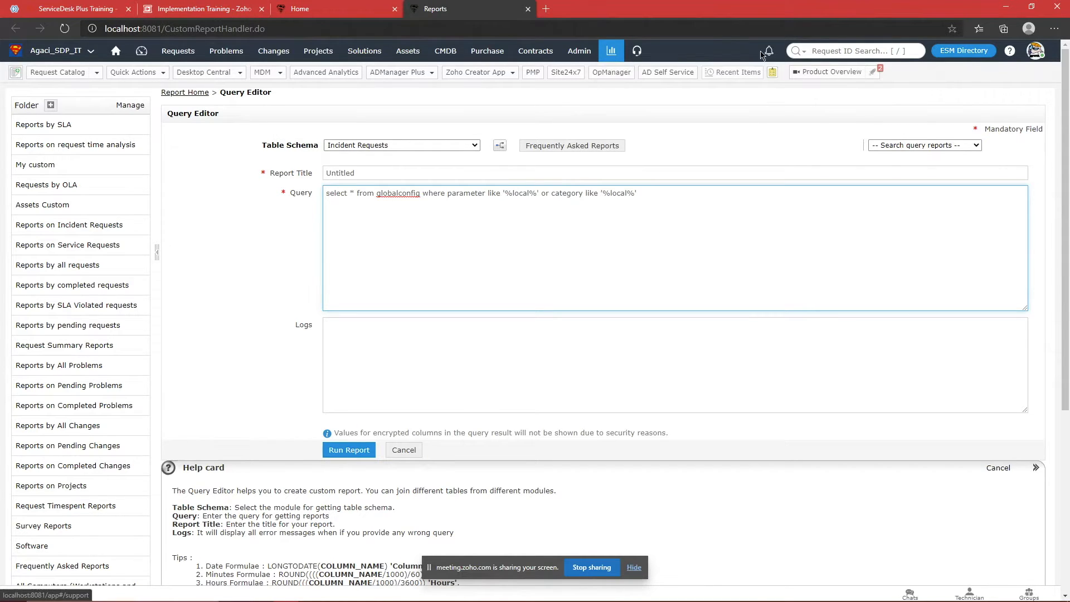
click(966, 52)
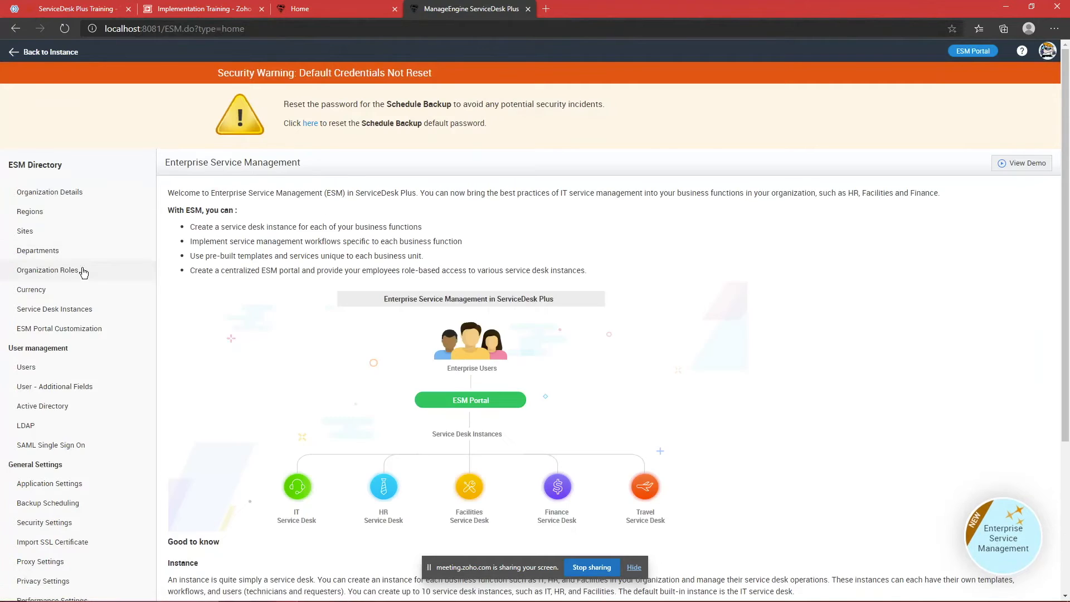
Step: Open Active Directory under User management, then return to the Zoho Meeting chat to reply
scroll(72, 303, down, 2)
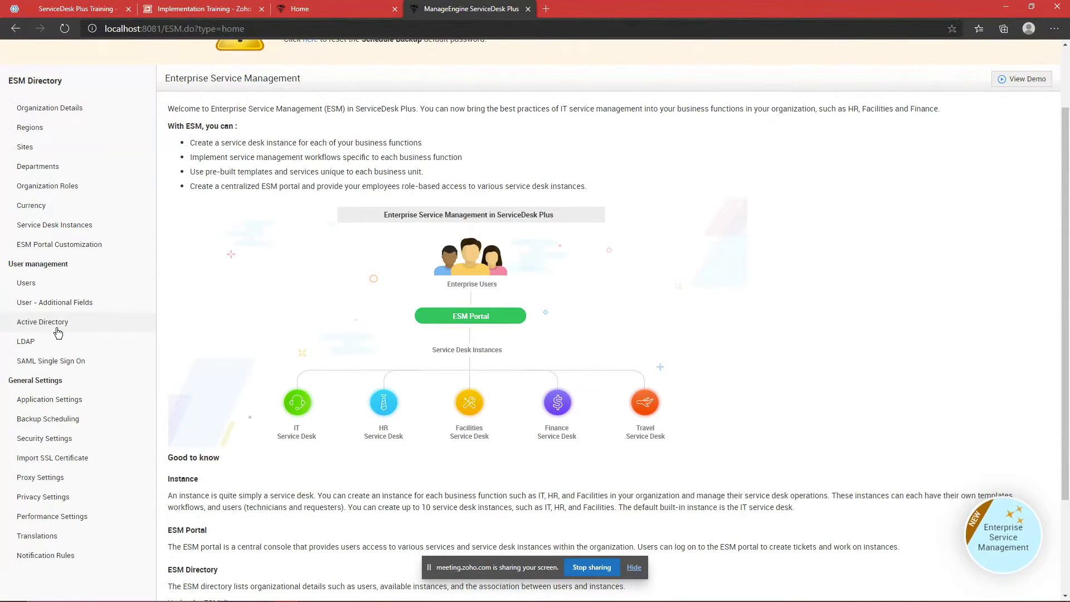
click(57, 329)
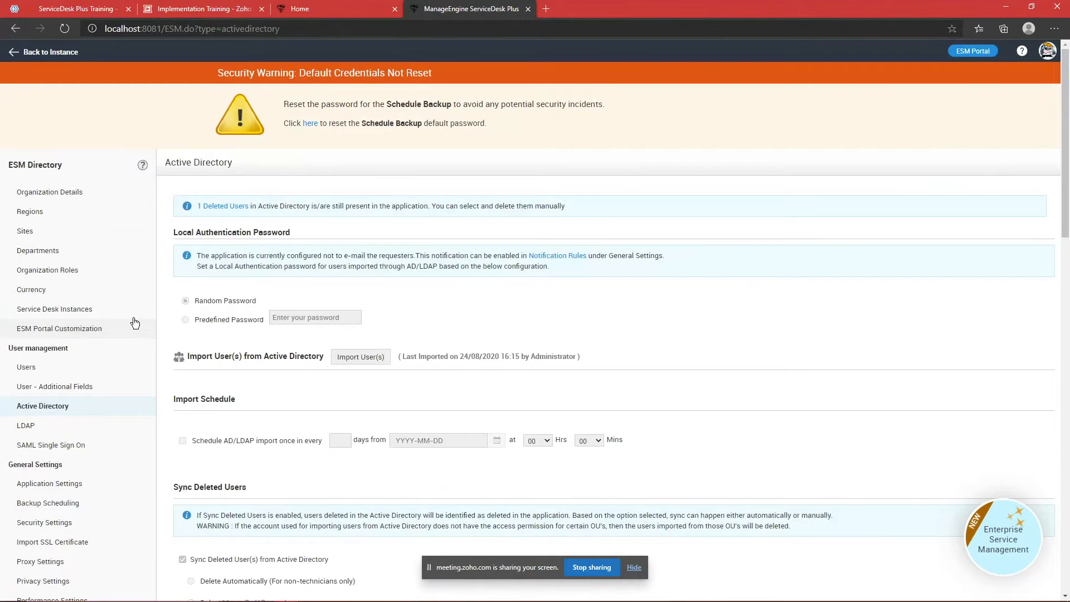
scroll(134, 323, down, 3)
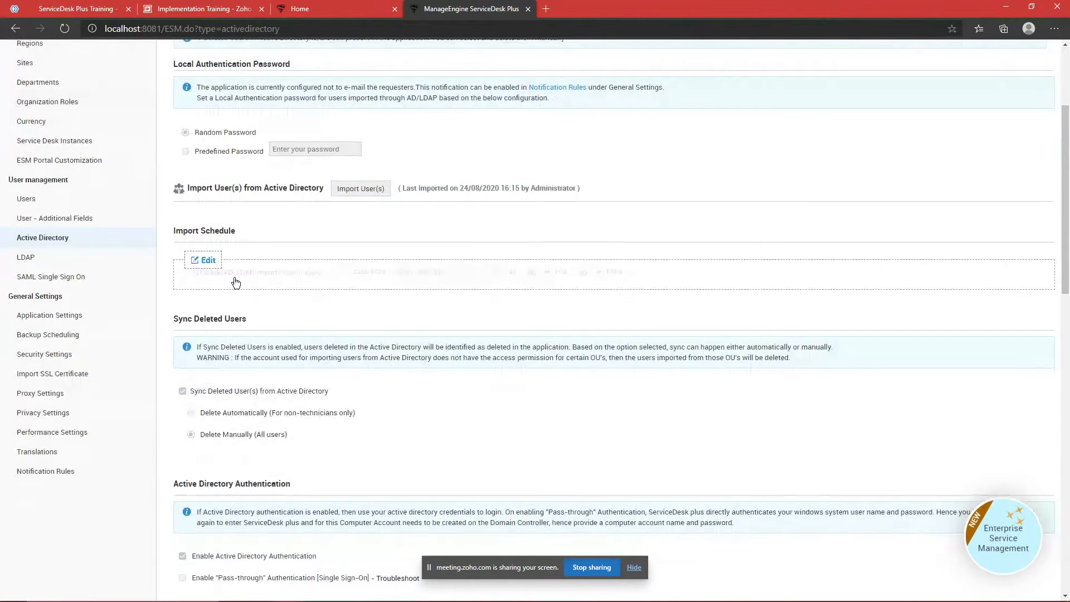
click(65, 6)
scroll(91, 362, down, 1)
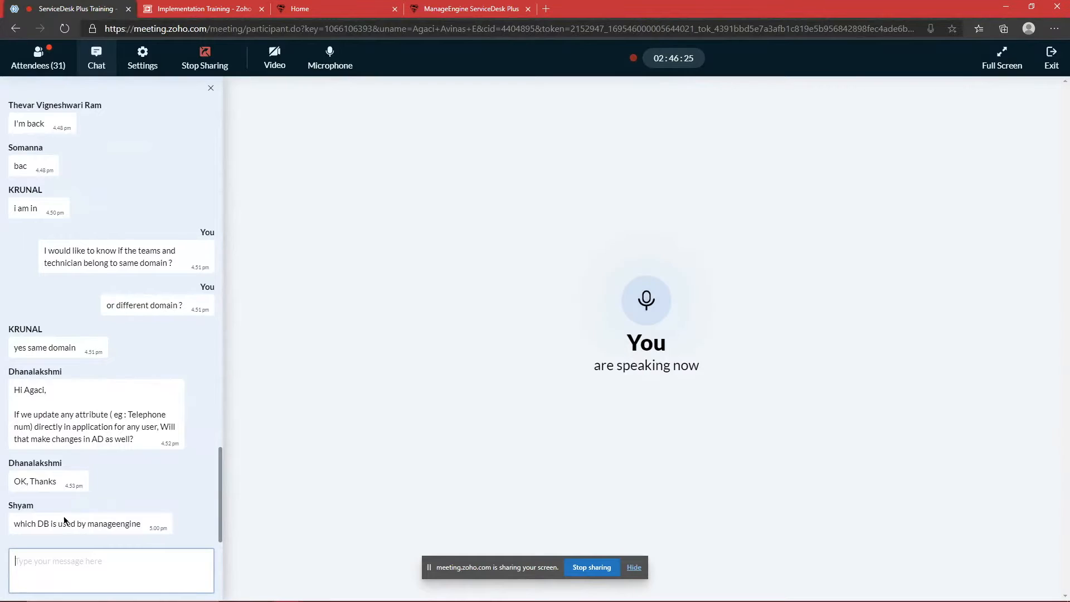
click(100, 557)
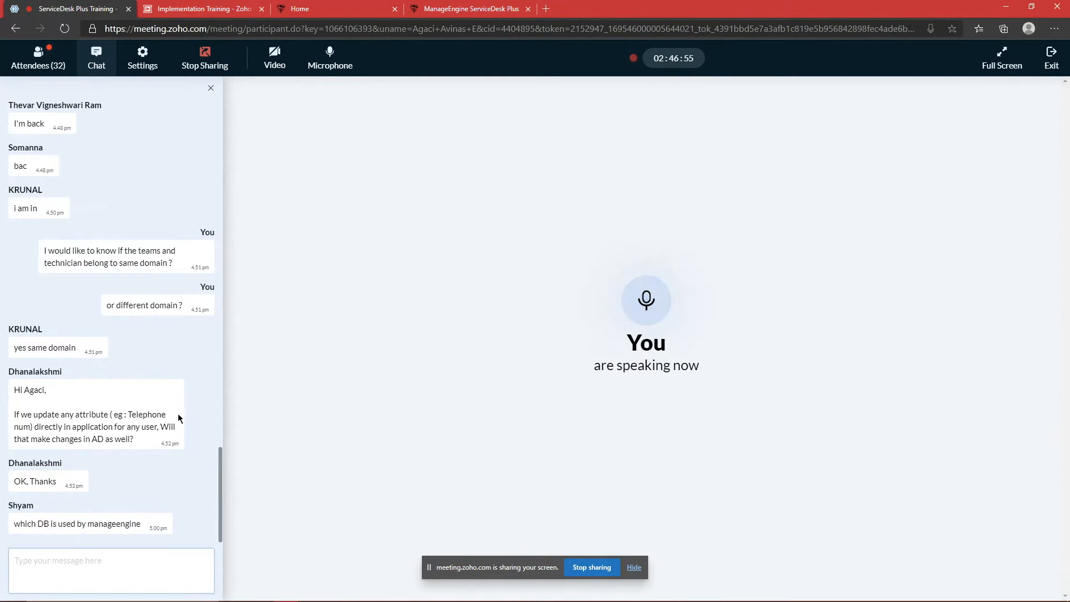
Step: Back on the Active Directory settings page, switch Active Directory authentication off
click(446, 6)
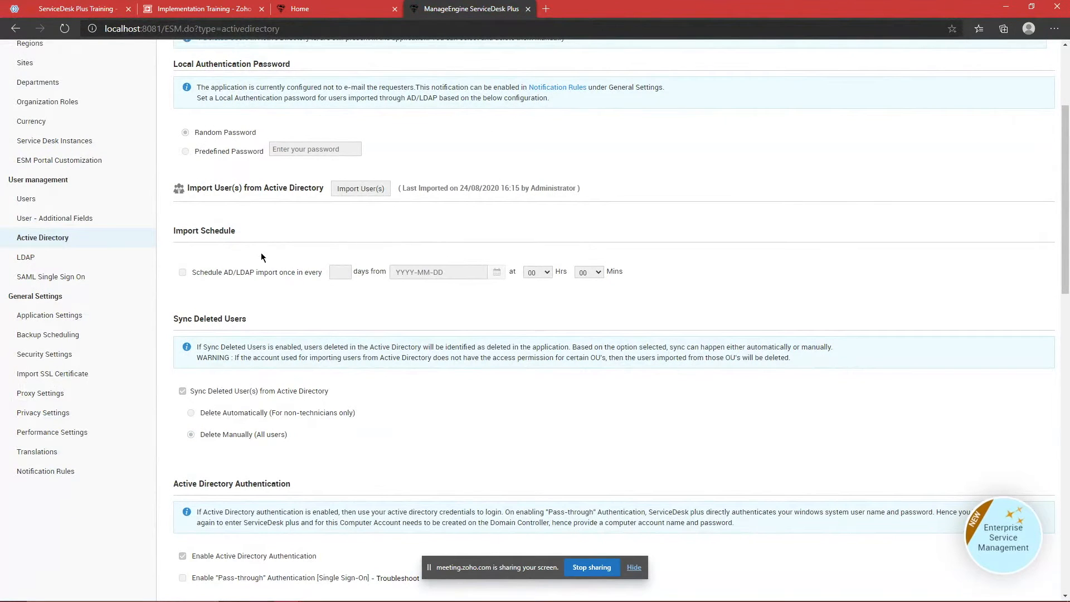
scroll(246, 286, up, 2)
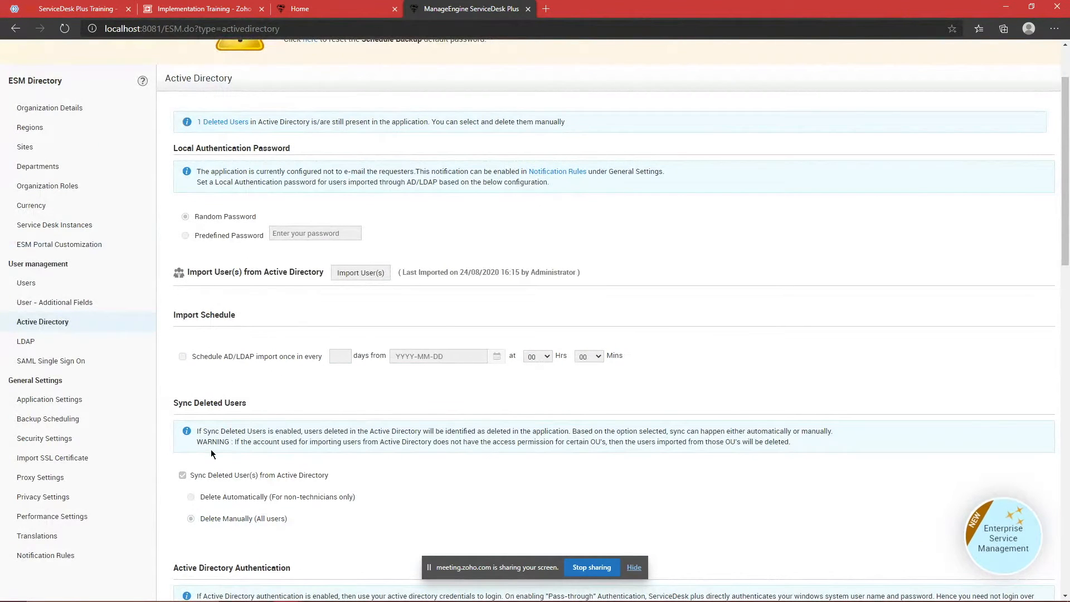
scroll(211, 453, down, 4)
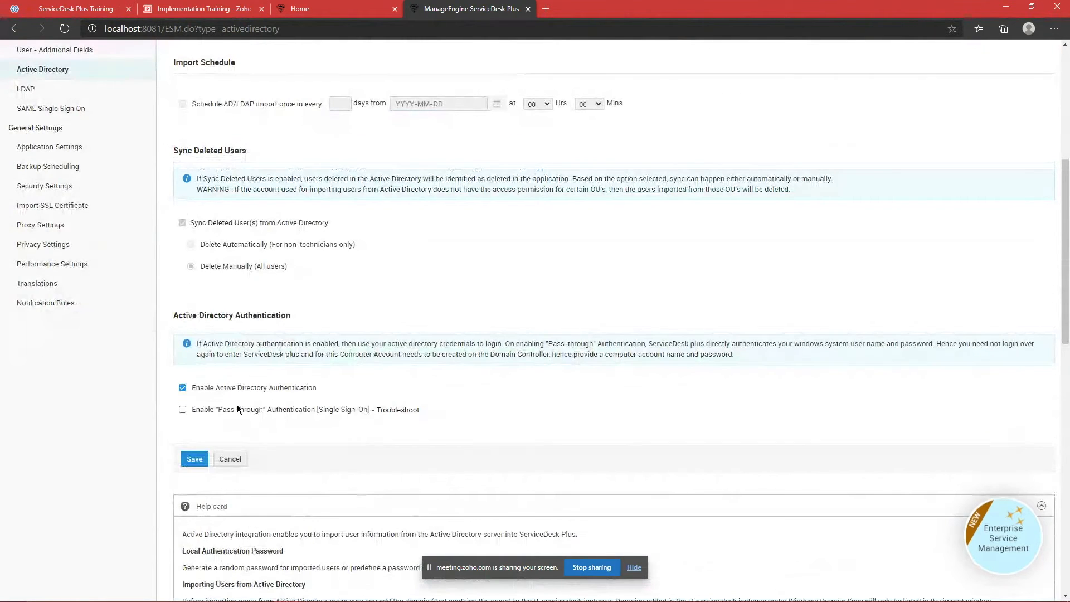
drag(193, 388, 316, 394)
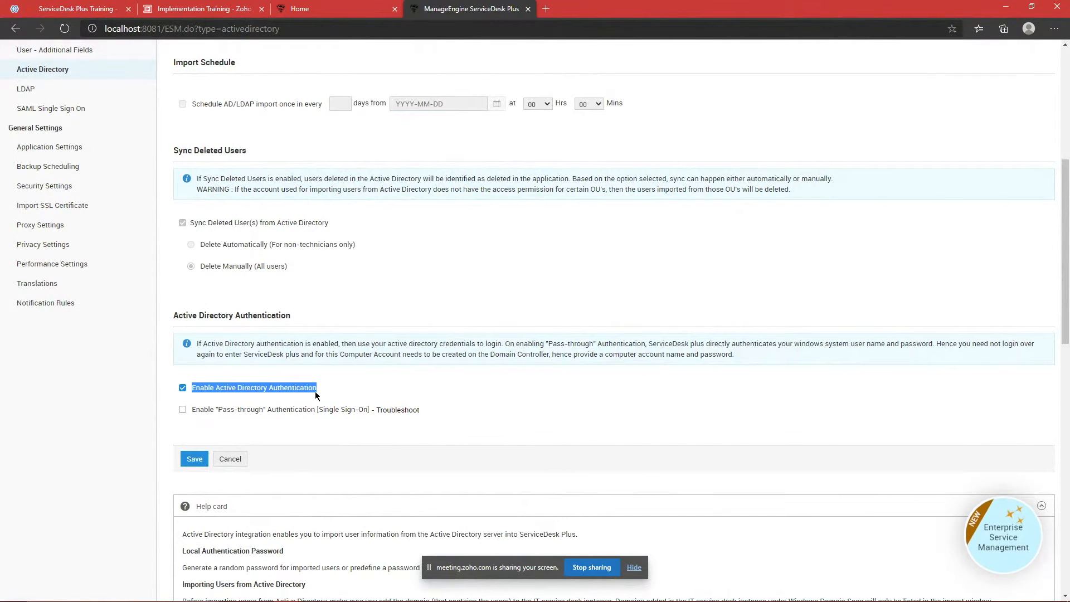
click(318, 396)
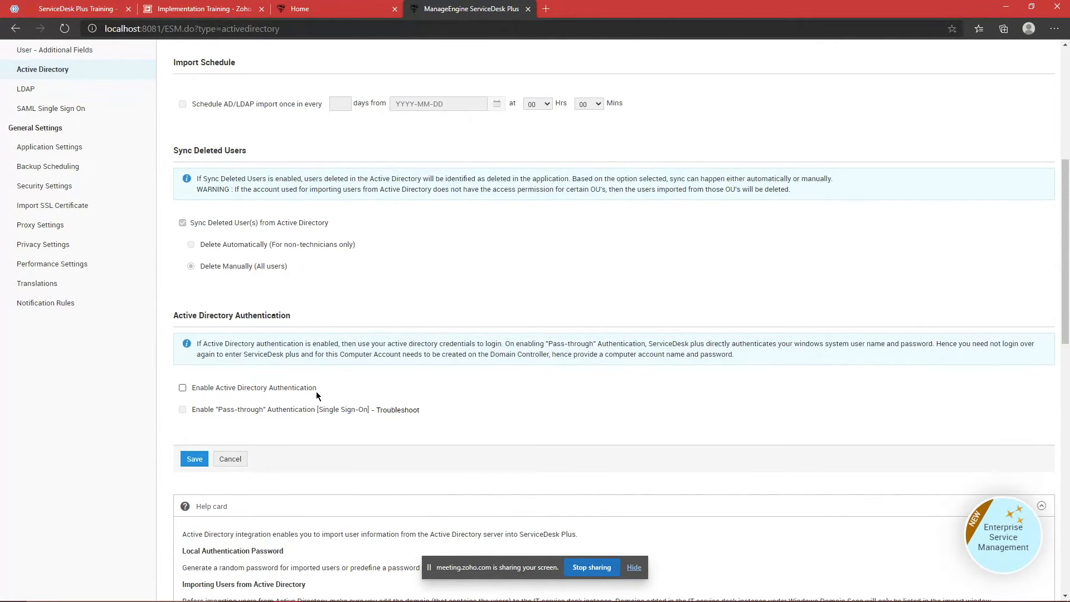
Step: Re-enable Active Directory authentication and turn on pass-through single sign-on
click(255, 393)
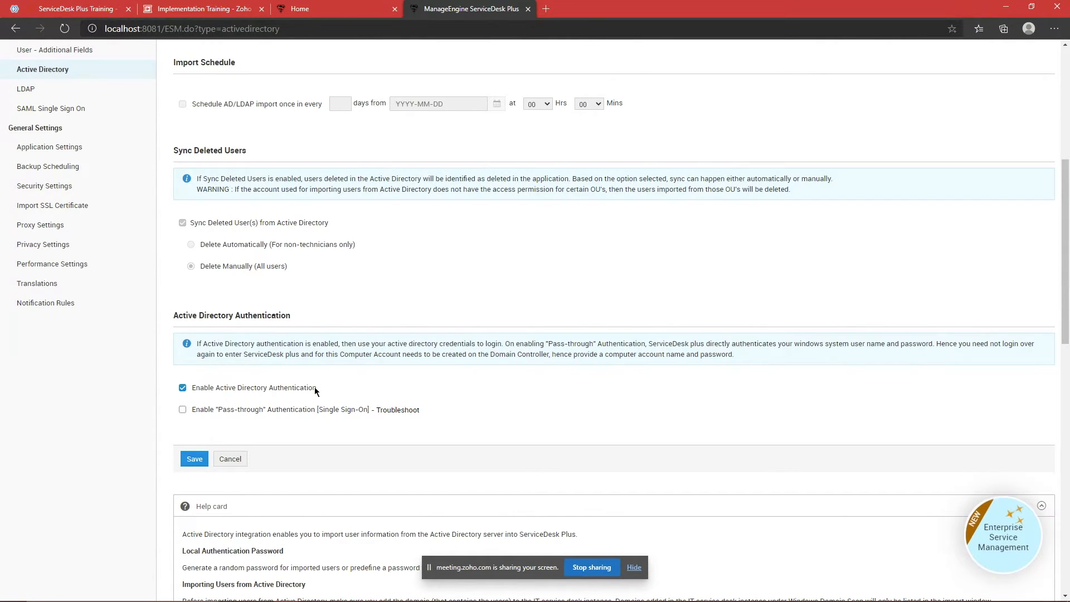
click(182, 410)
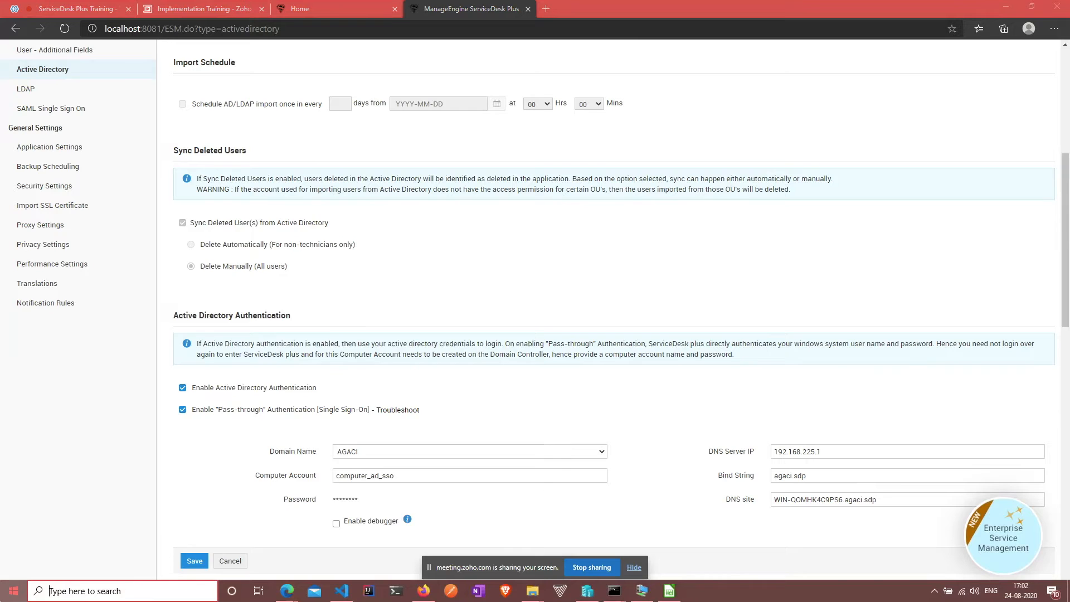
click(13, 591)
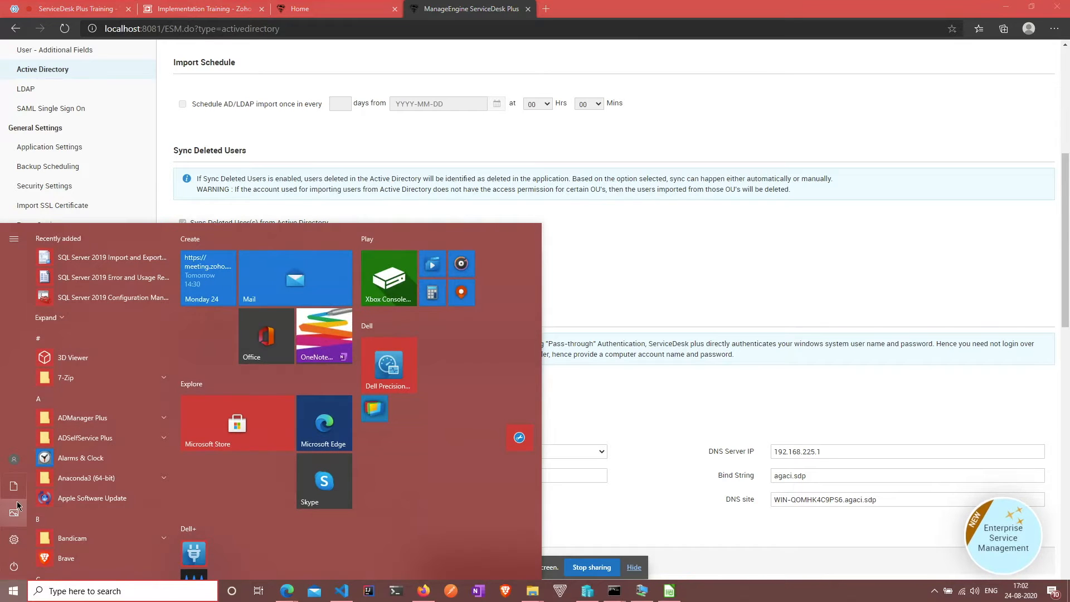
click(47, 460)
click(47, 460)
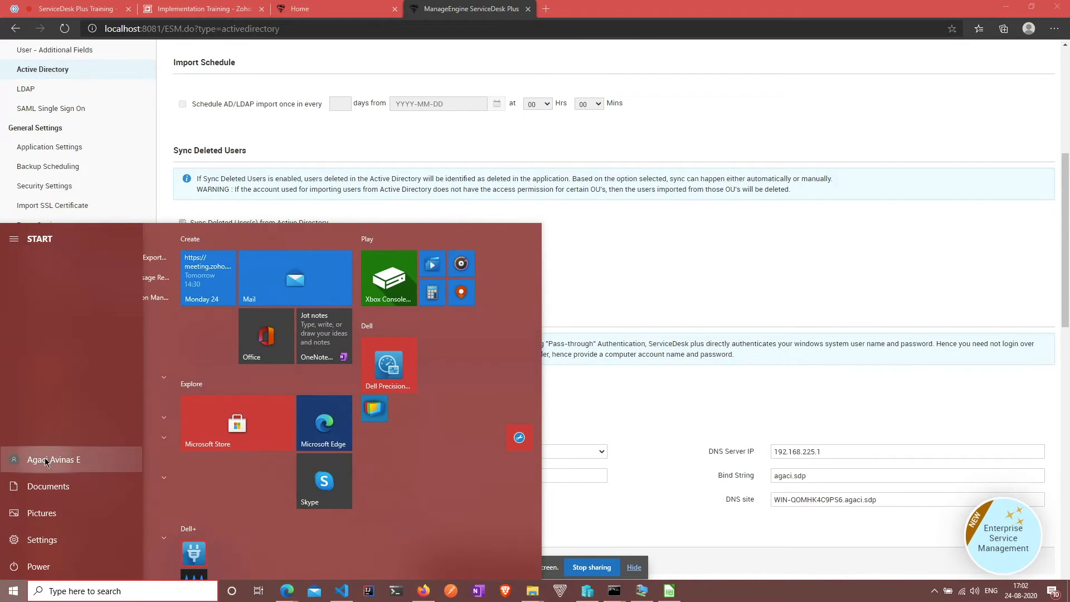
click(46, 460)
click(64, 377)
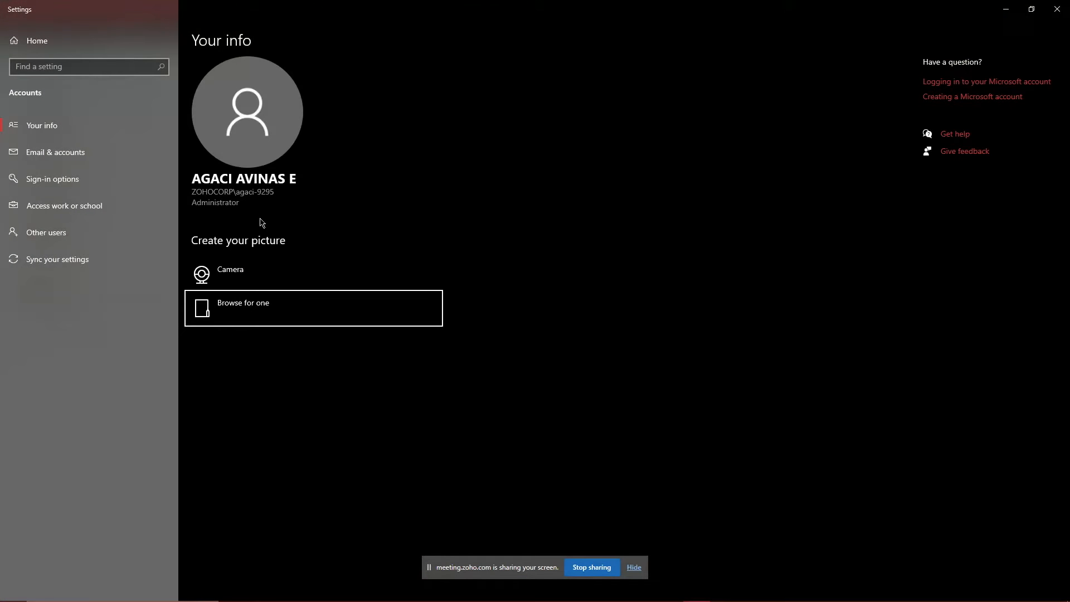
click(221, 176)
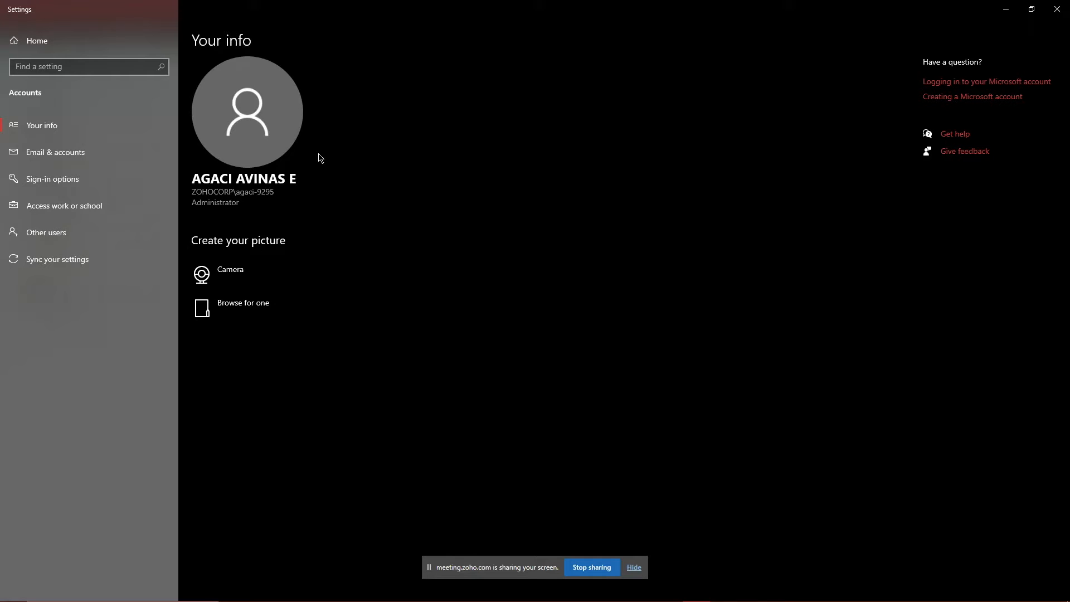
click(1057, 9)
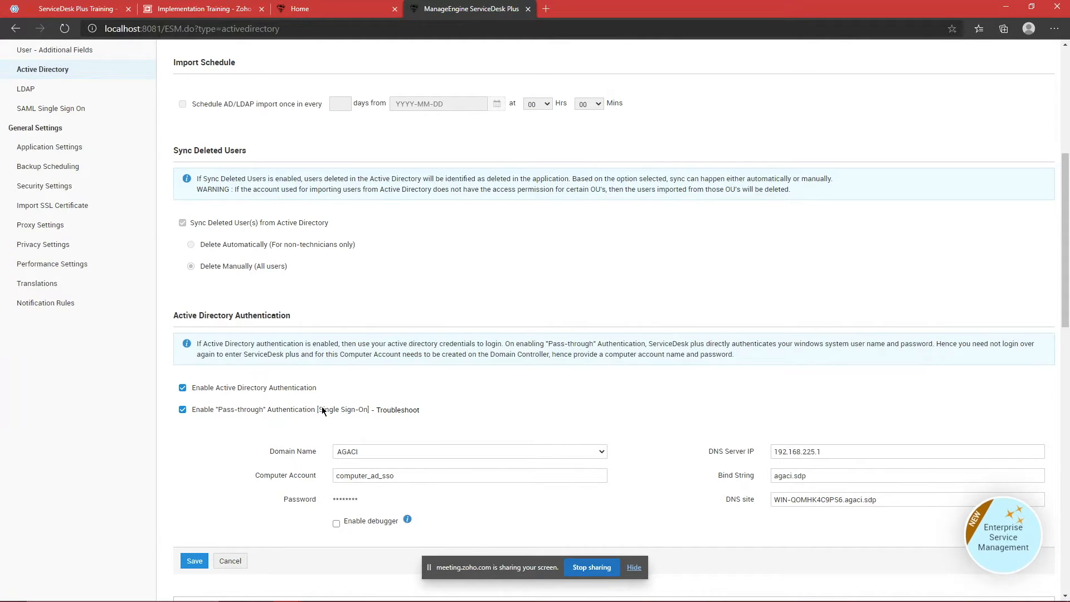
Step: Leave the DNS Server IP field, scroll the Active Directory settings, and open the Windows Start menu
click(726, 399)
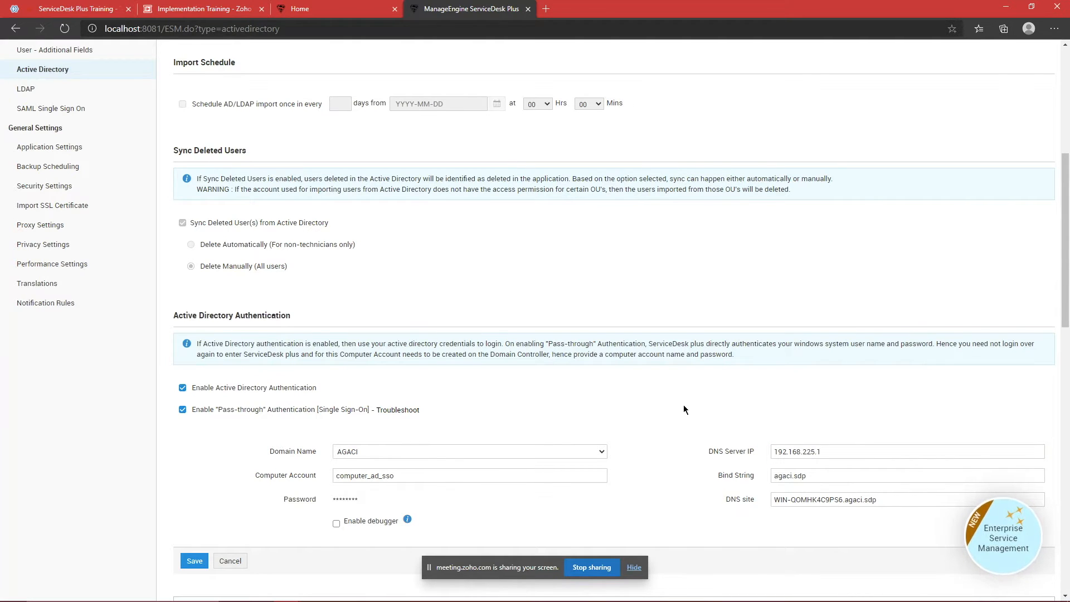
scroll(402, 329, up, 2)
scroll(505, 298, down, 2)
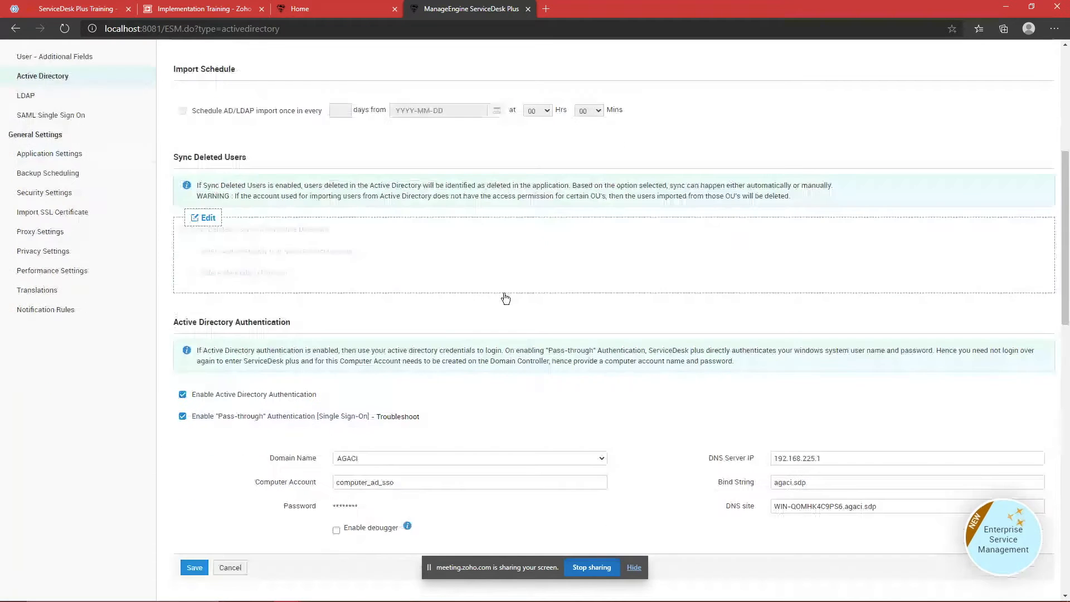
scroll(506, 298, down, 2)
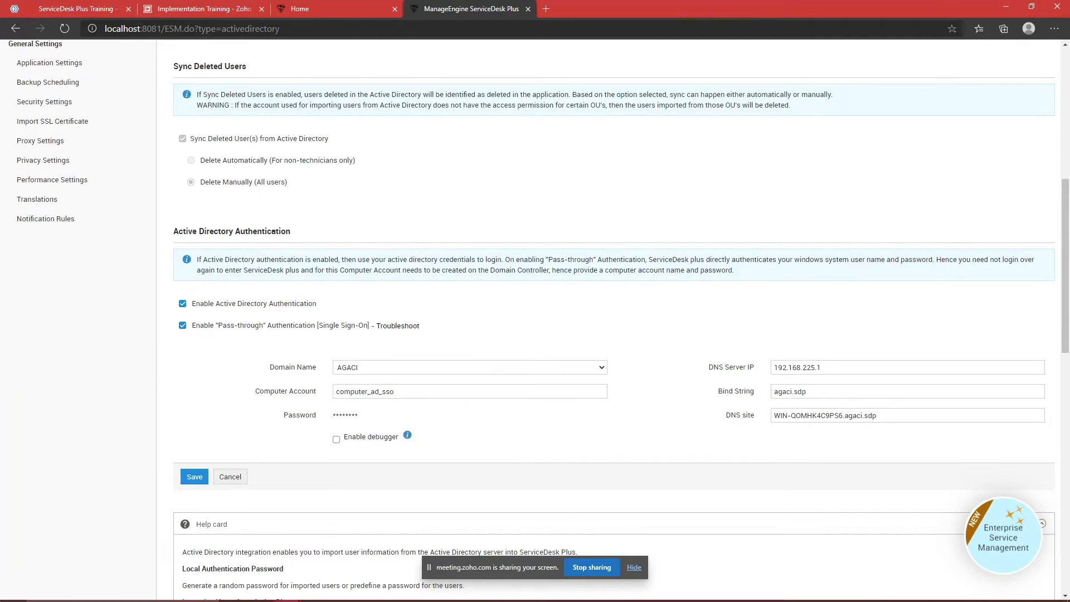
key(super)
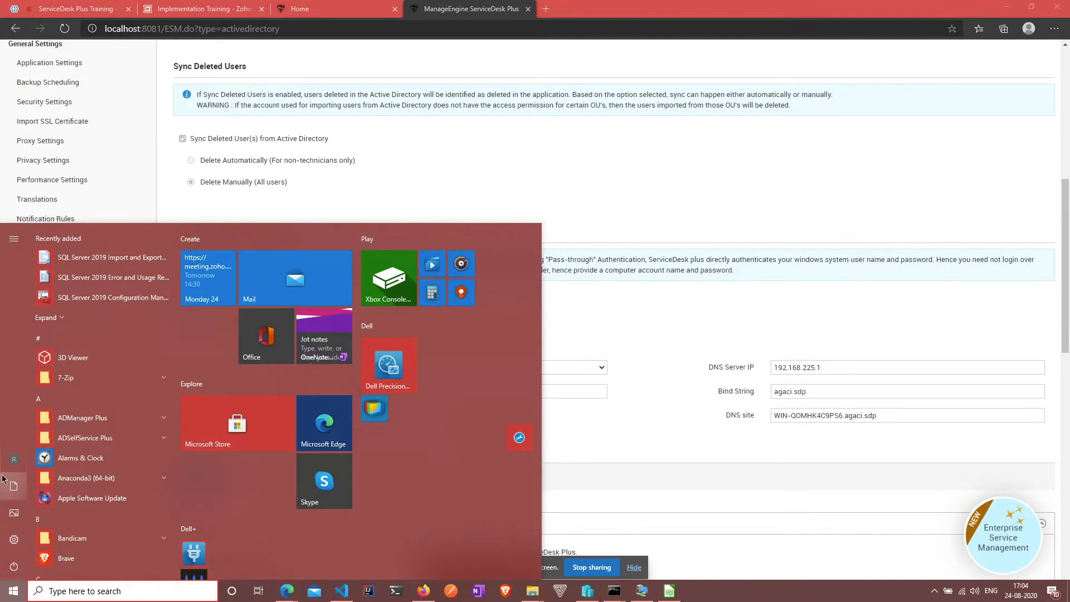
Step: Open the signed-in account's Your info settings, then minimize the Settings window
click(14, 459)
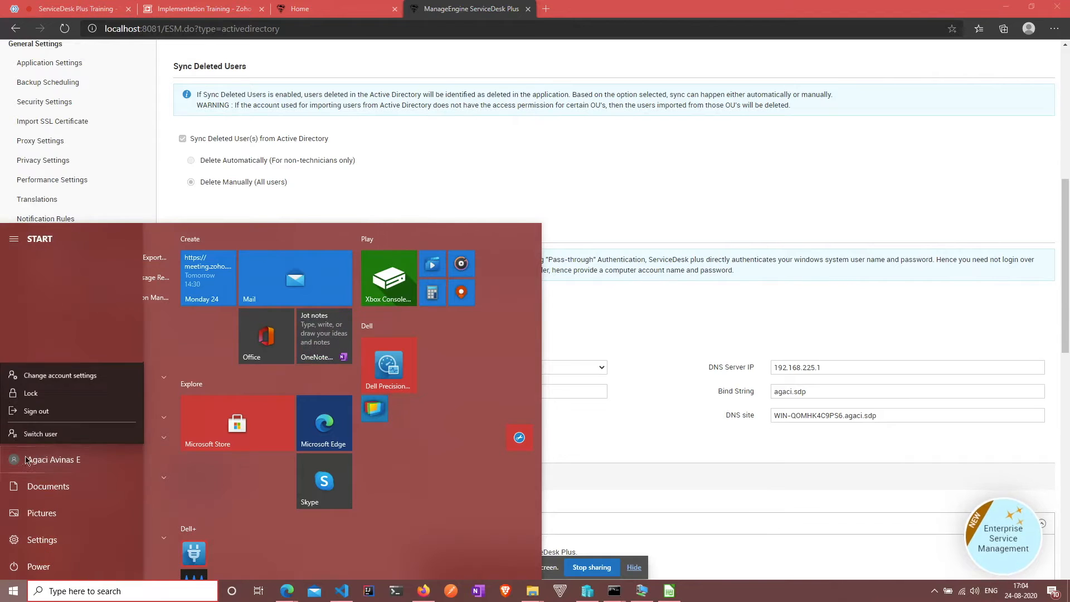
click(72, 374)
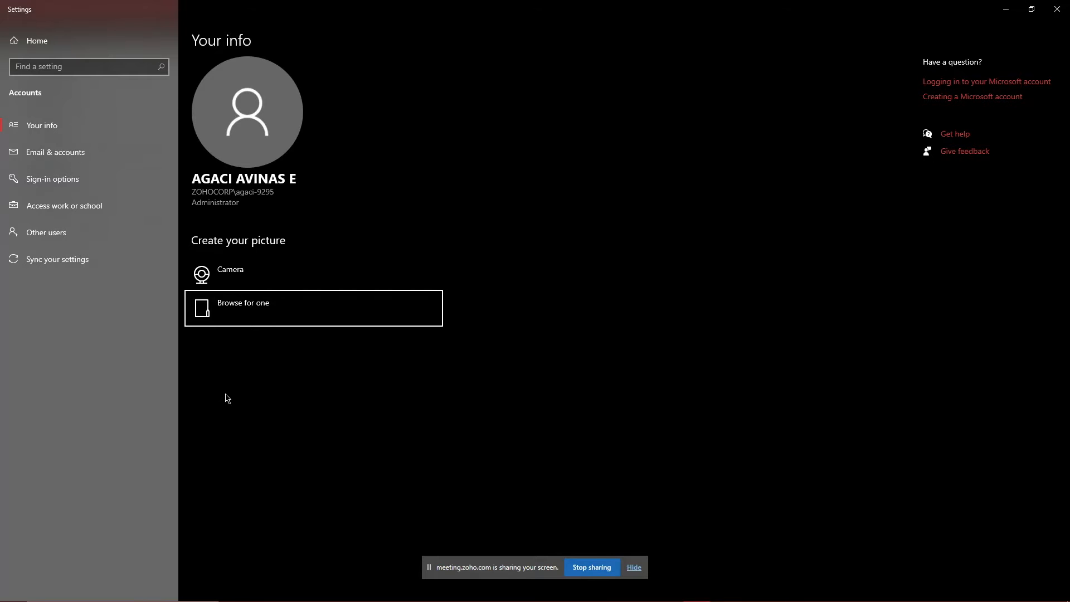
click(1006, 9)
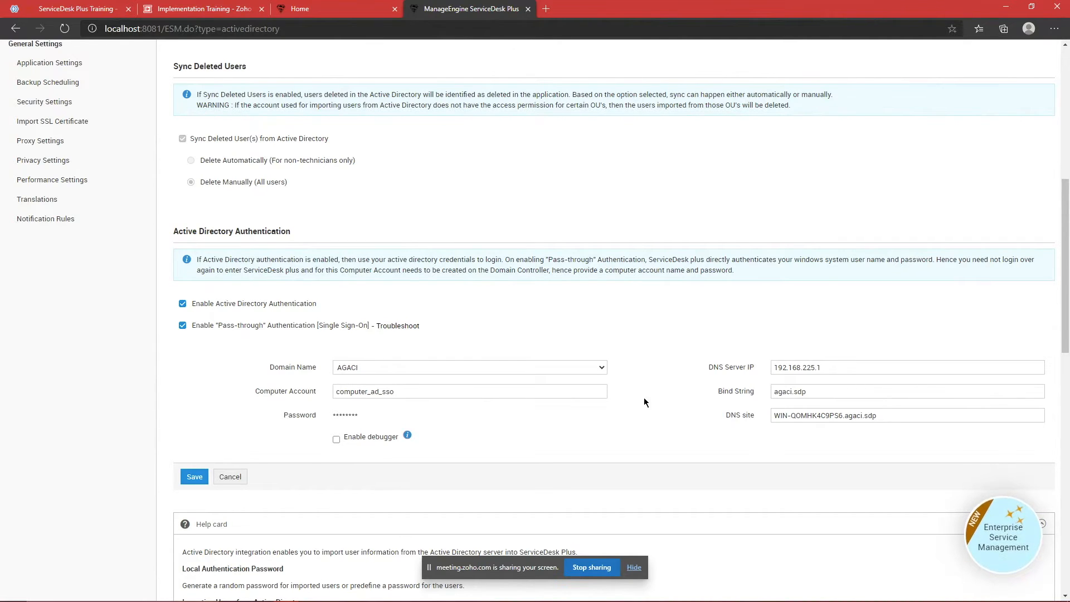
drag(443, 391, 250, 355)
click(247, 339)
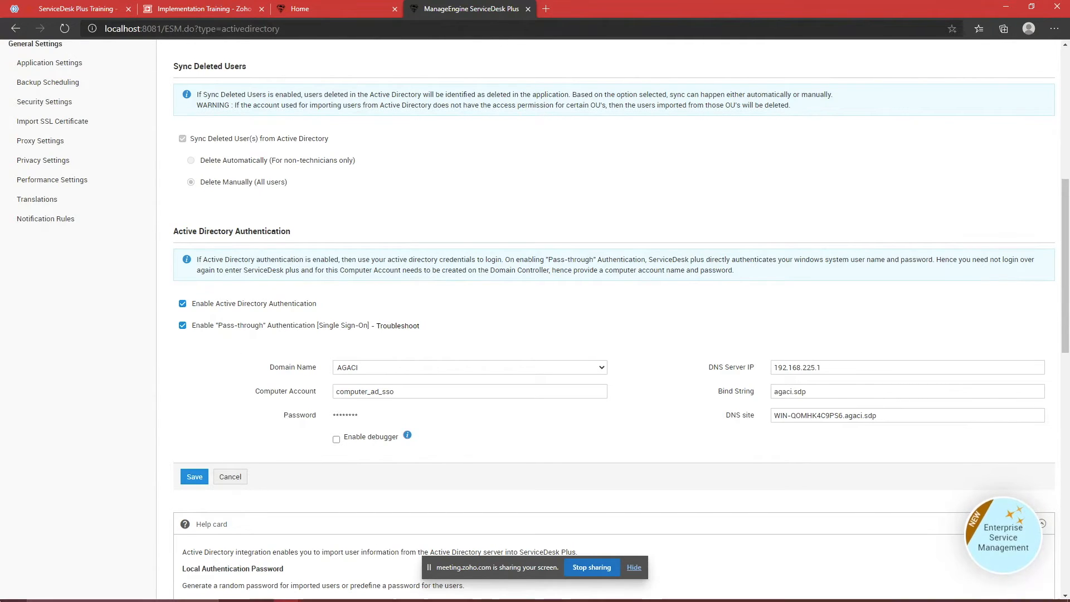
click(1, 599)
click(1, 600)
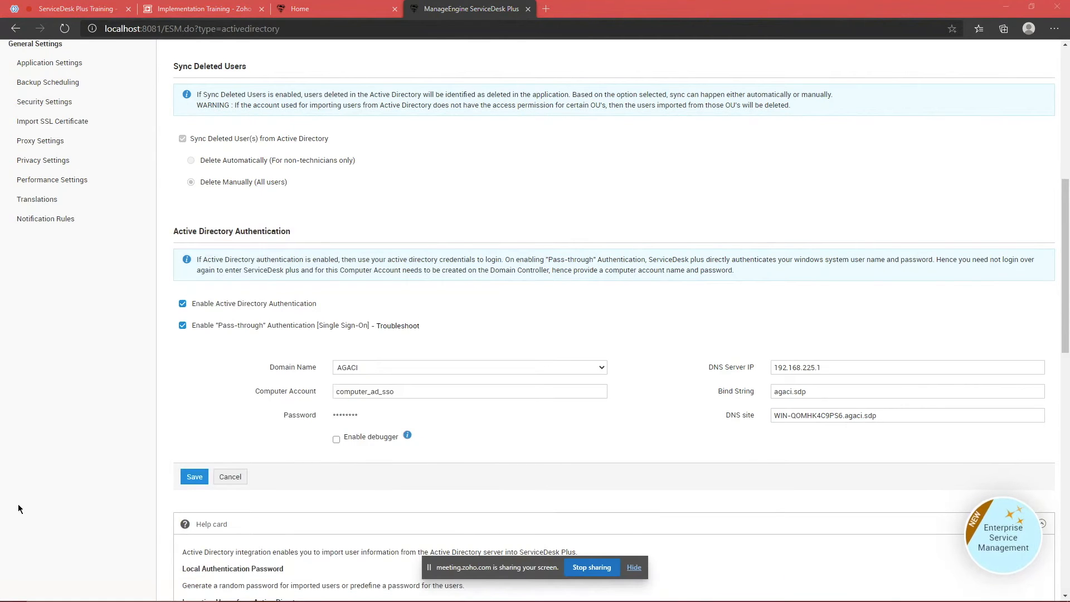
click(1, 599)
click(1, 600)
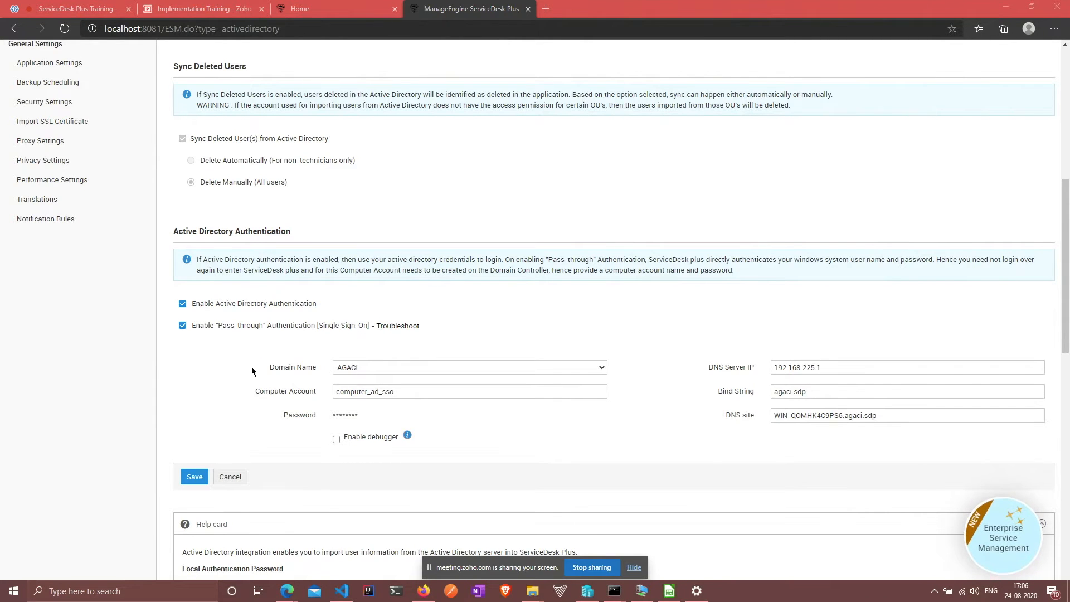
drag(254, 372, 396, 361)
drag(697, 369, 760, 369)
drag(254, 391, 321, 389)
drag(715, 391, 755, 391)
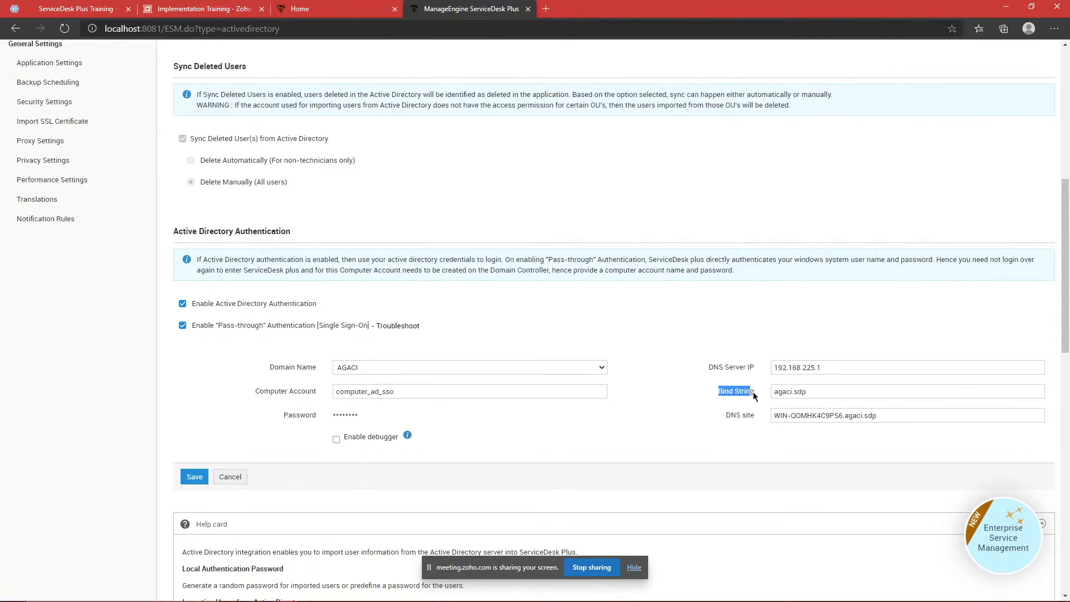
drag(281, 414, 318, 414)
drag(722, 416, 758, 416)
click(758, 415)
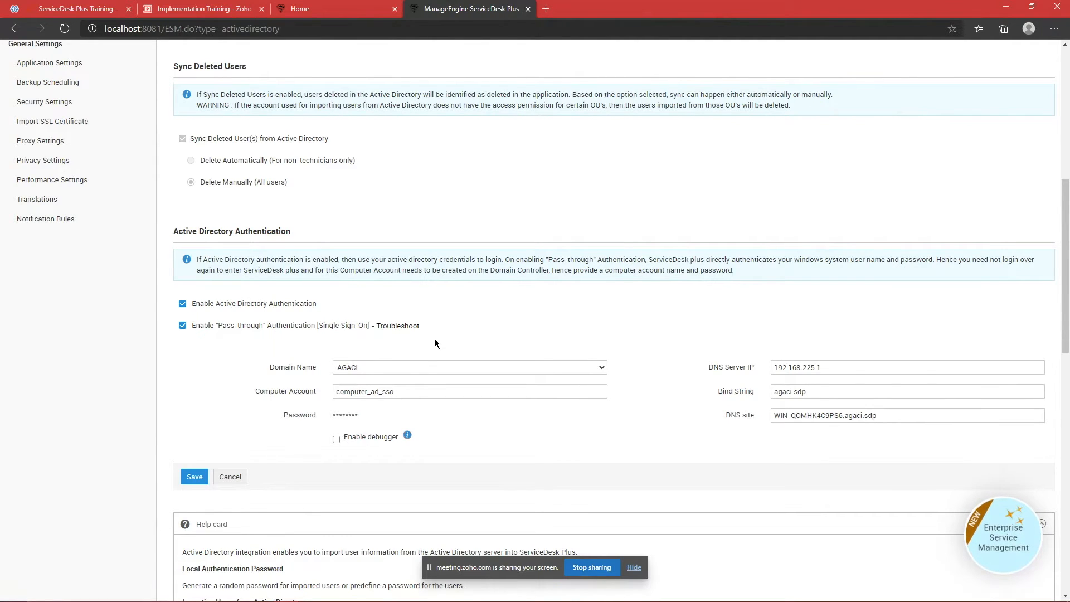
Step: Close the Disabled users properties dialog on the server and review ServiceDesk Plus's Bind String and DNS site values
mouse_move(632, 600)
click(641, 599)
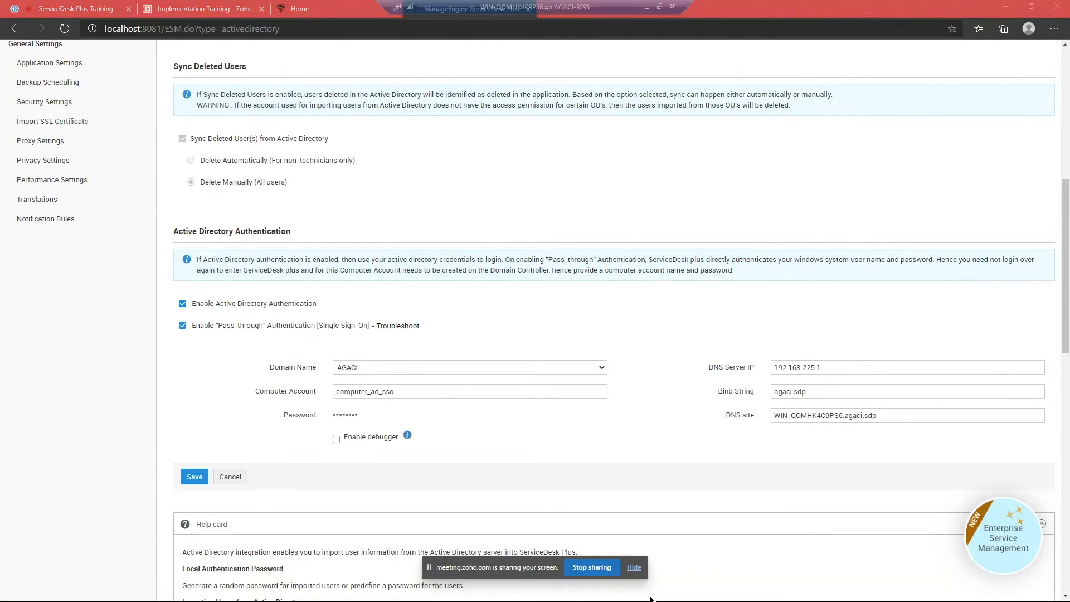
click(630, 139)
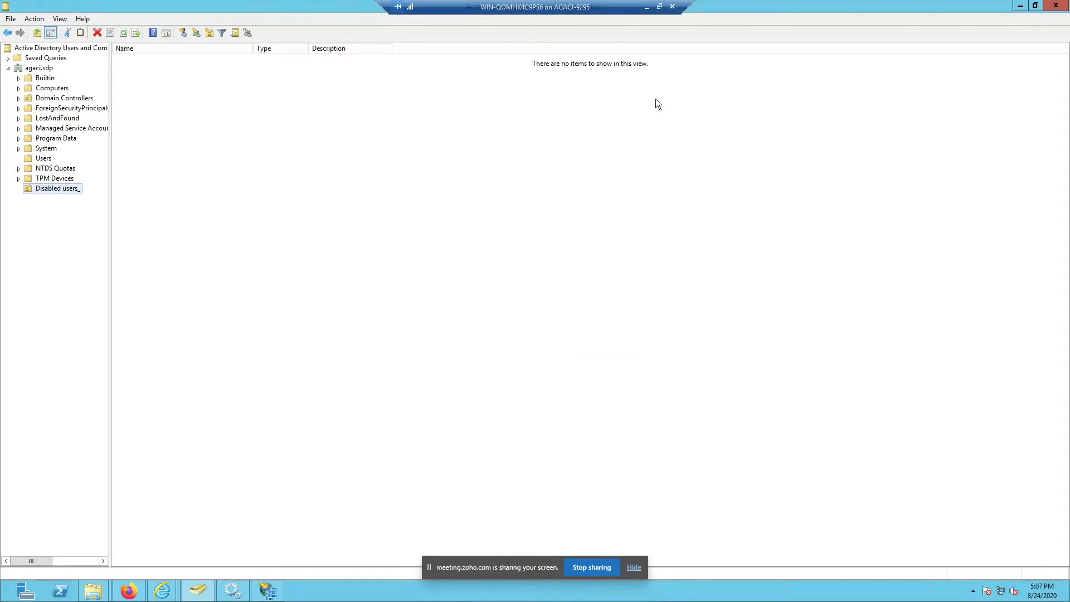
click(645, 7)
drag(820, 395, 644, 399)
click(639, 406)
drag(888, 414, 654, 420)
click(654, 420)
drag(813, 393, 690, 383)
key(alt+Tab)
Step: Open the agaci.sdp domain Properties and inspect its domain name and pre-Windows 2000 name AGACI
right_click(28, 72)
click(251, 121)
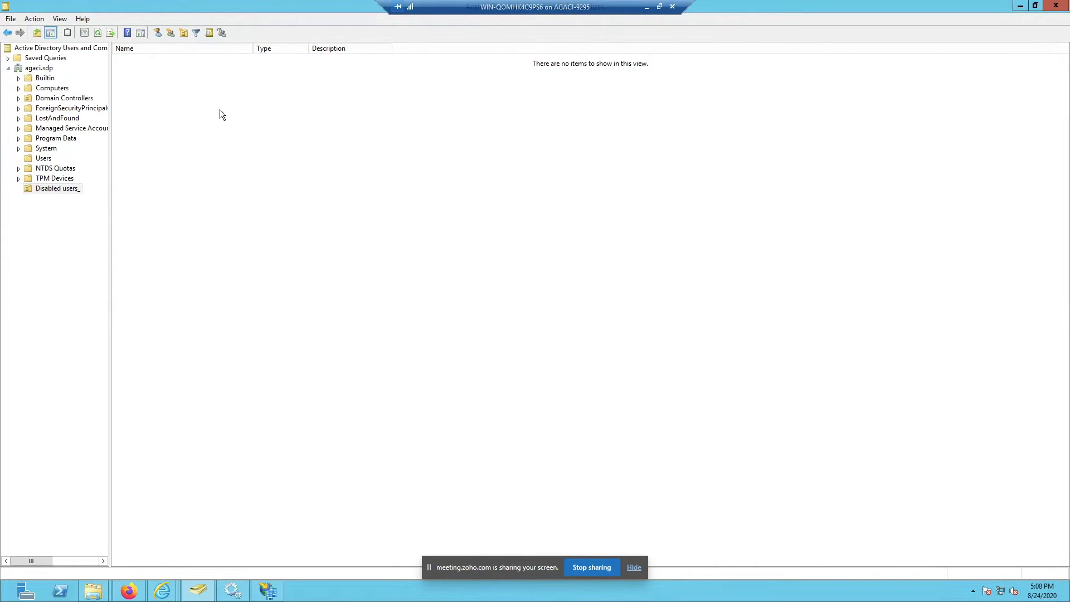
right_click(47, 72)
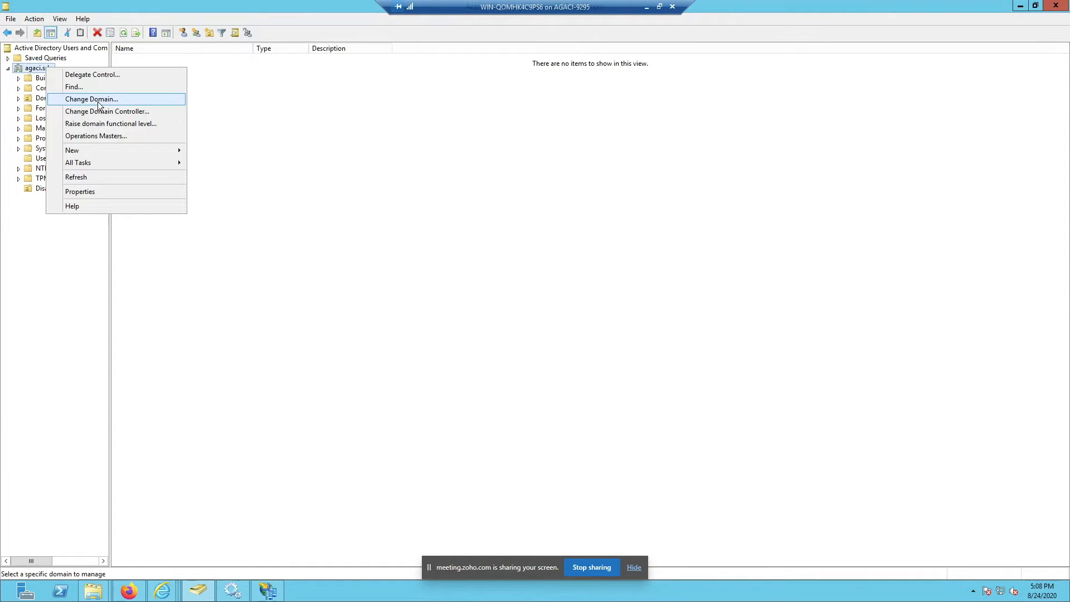
click(81, 191)
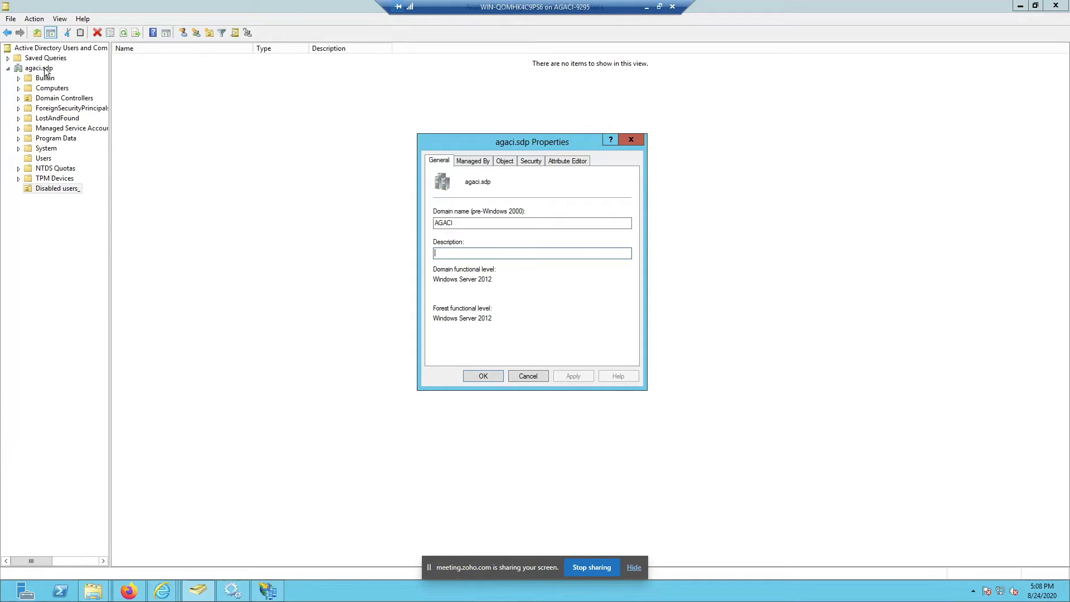
drag(493, 182, 454, 180)
click(475, 181)
double_click(471, 180)
click(505, 181)
click(453, 180)
Step: Compare ServiceDesk Plus's Bind String and DNS Server IP against the domain properties on the server
click(645, 8)
click(833, 391)
drag(833, 391, 730, 387)
click(697, 341)
drag(829, 368, 719, 371)
click(703, 340)
key(alt+Tab)
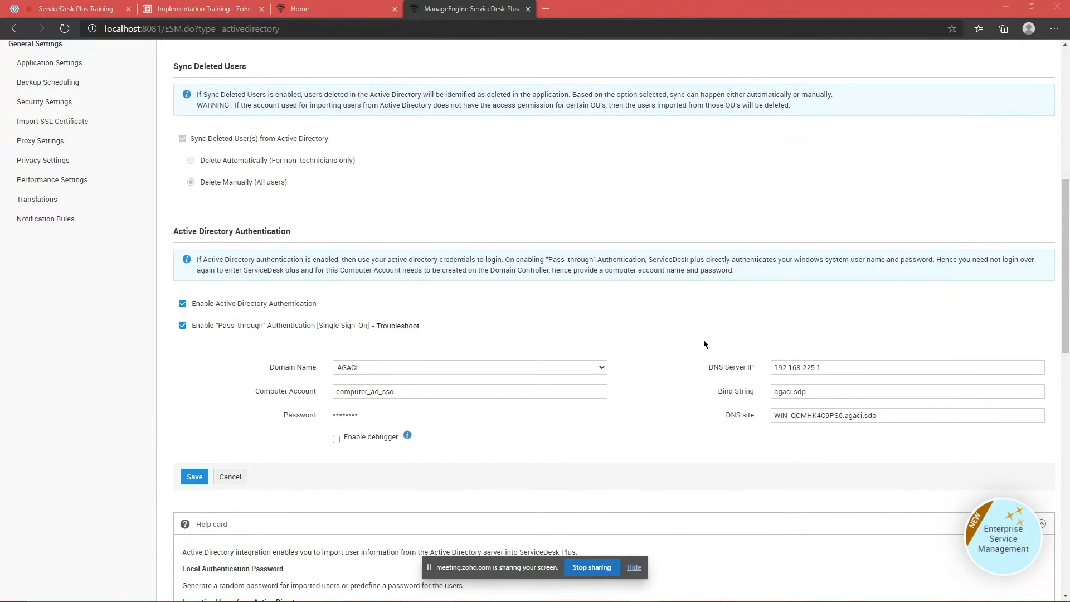
mouse_move(2, 600)
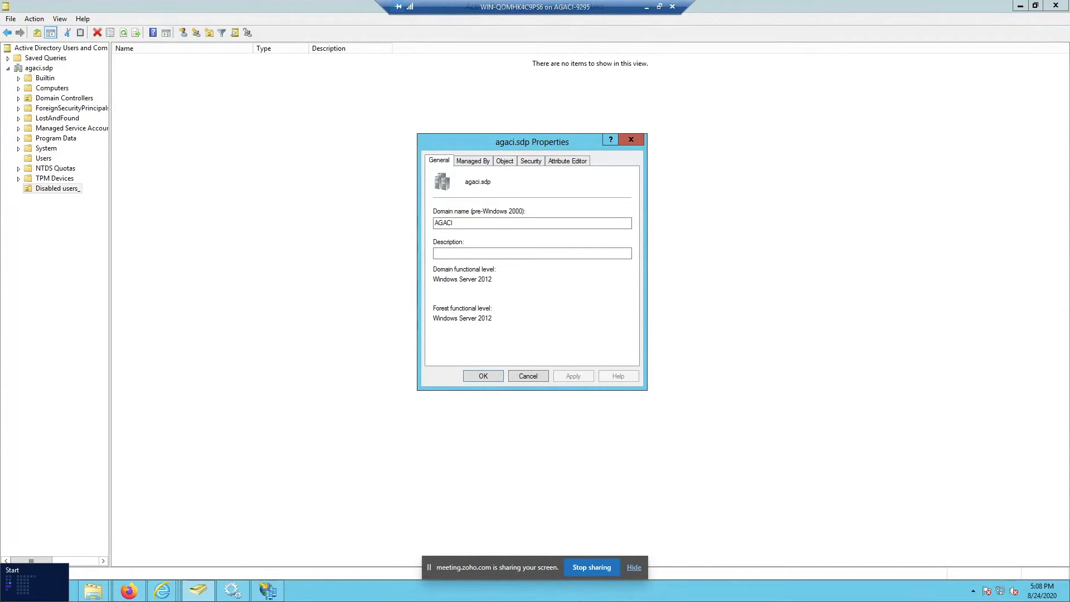
Step: Launch Command Prompt as administrator on the server
click(23, 584)
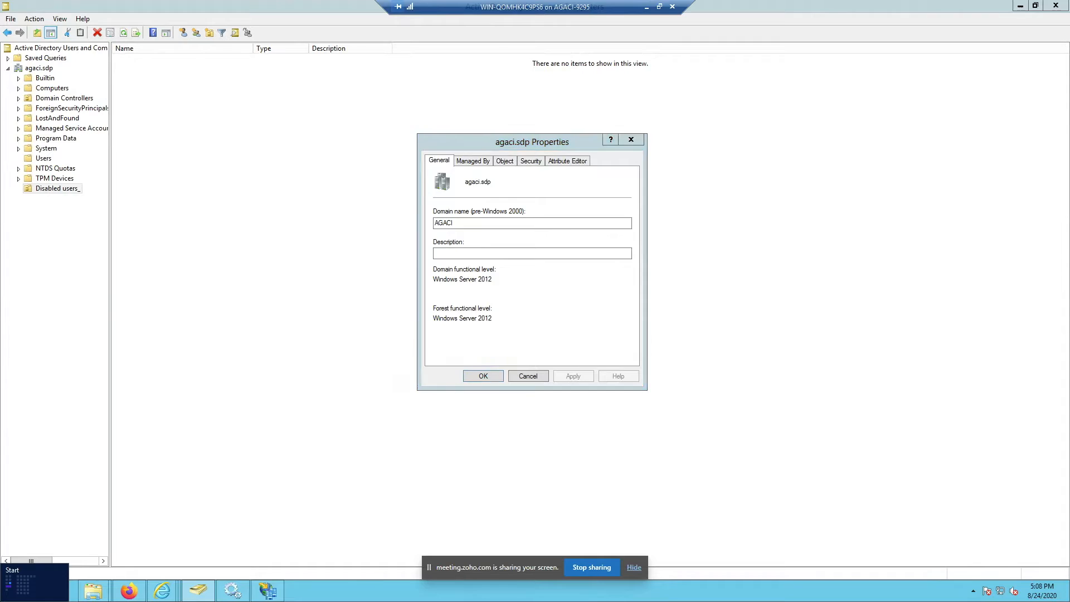
text(cmd)
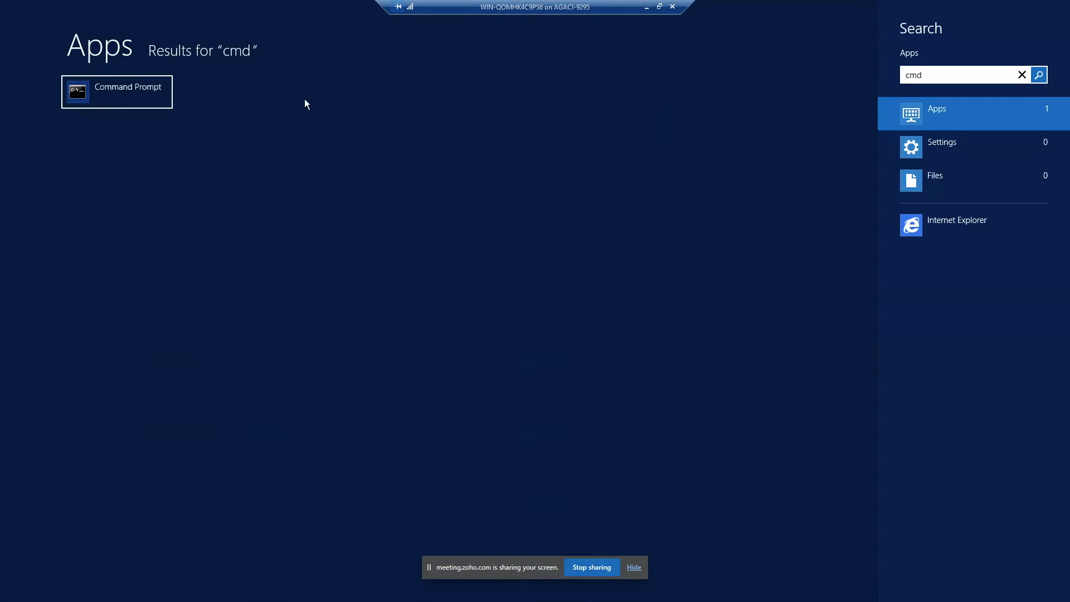
right_click(133, 94)
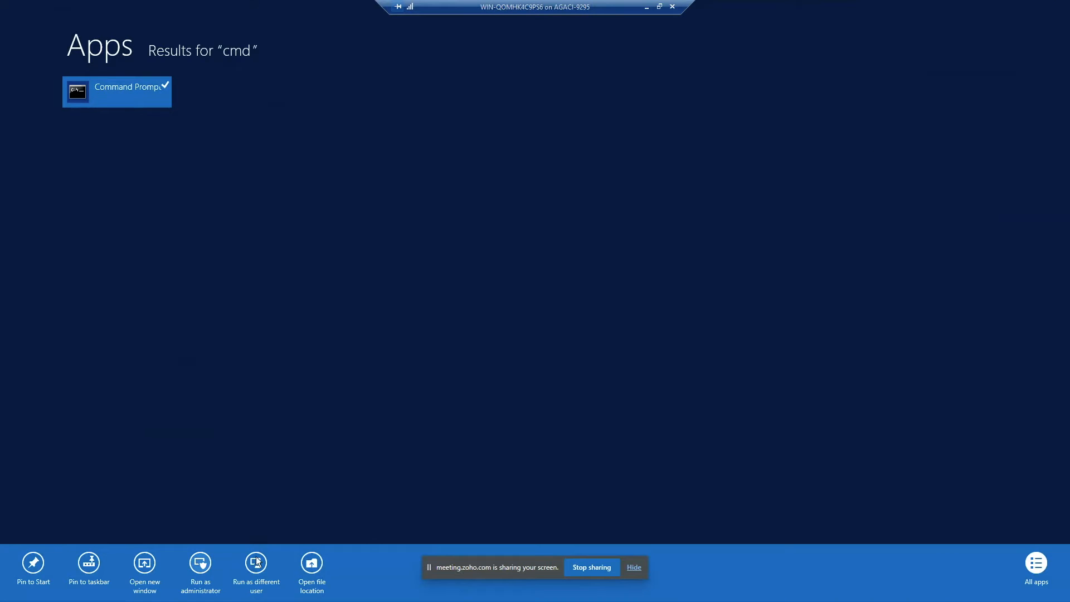
click(205, 564)
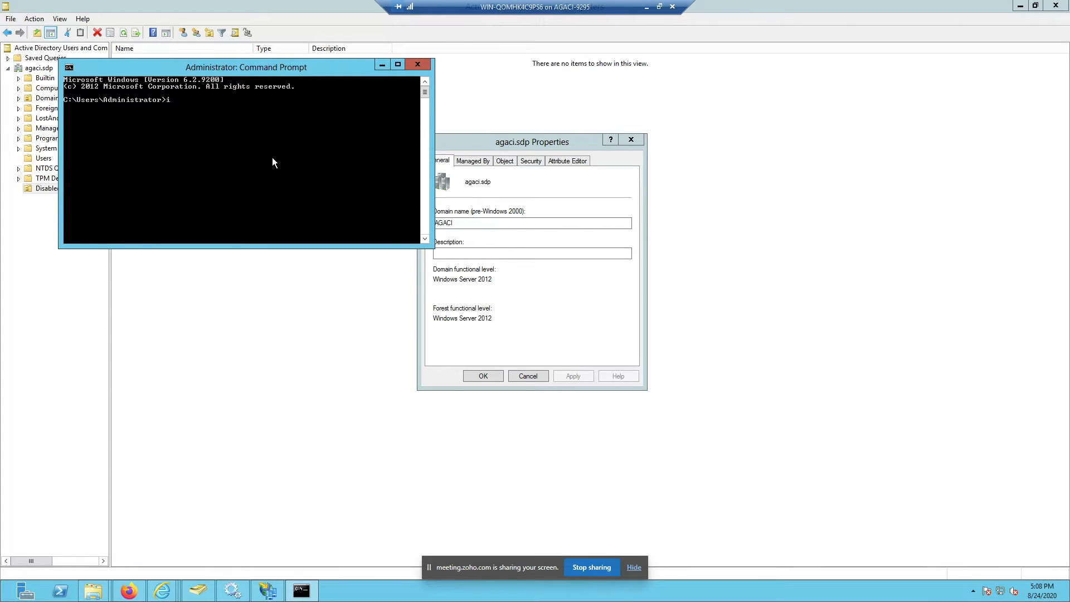
Step: Run ipconfig, check the DNS servers ::1 and 127.0.0.1 in the output, then close Command Prompt
text(ipconfig)
key(Return)
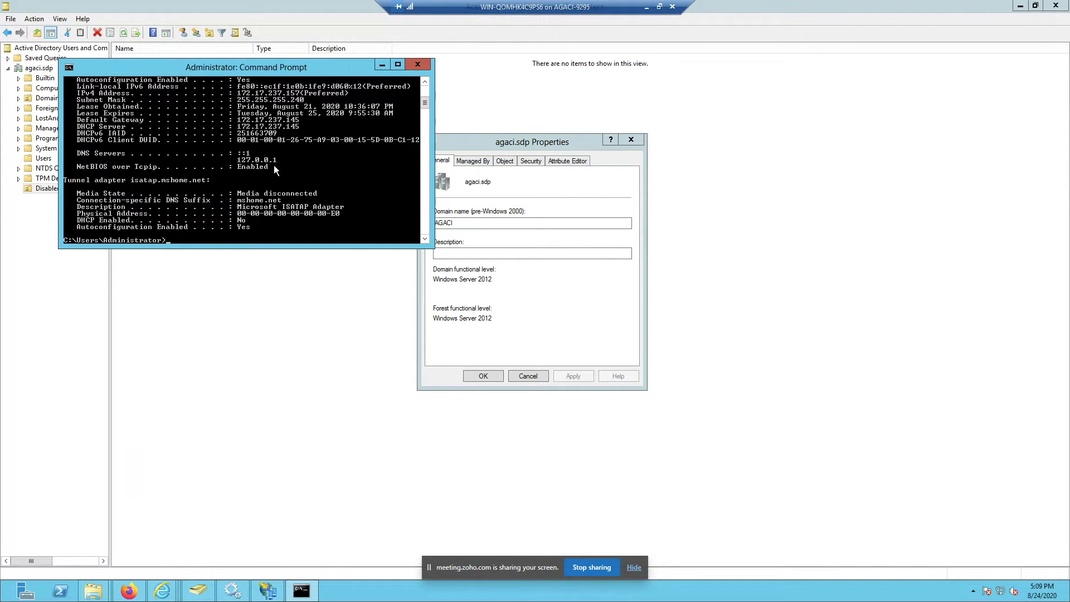
scroll(273, 165, up, 1)
scroll(296, 165, up, 5)
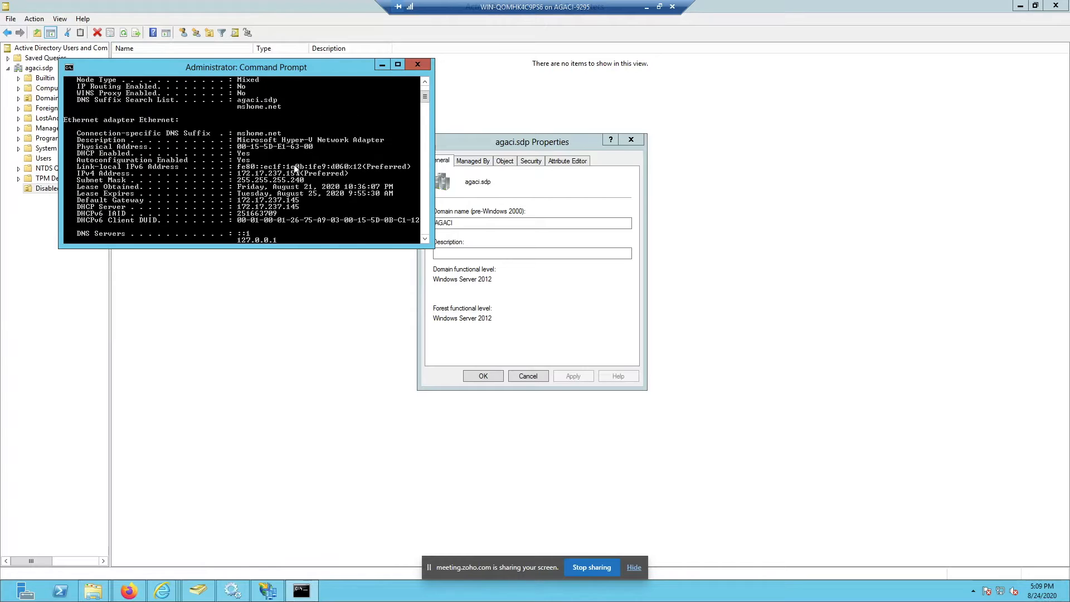
scroll(294, 169, up, 1)
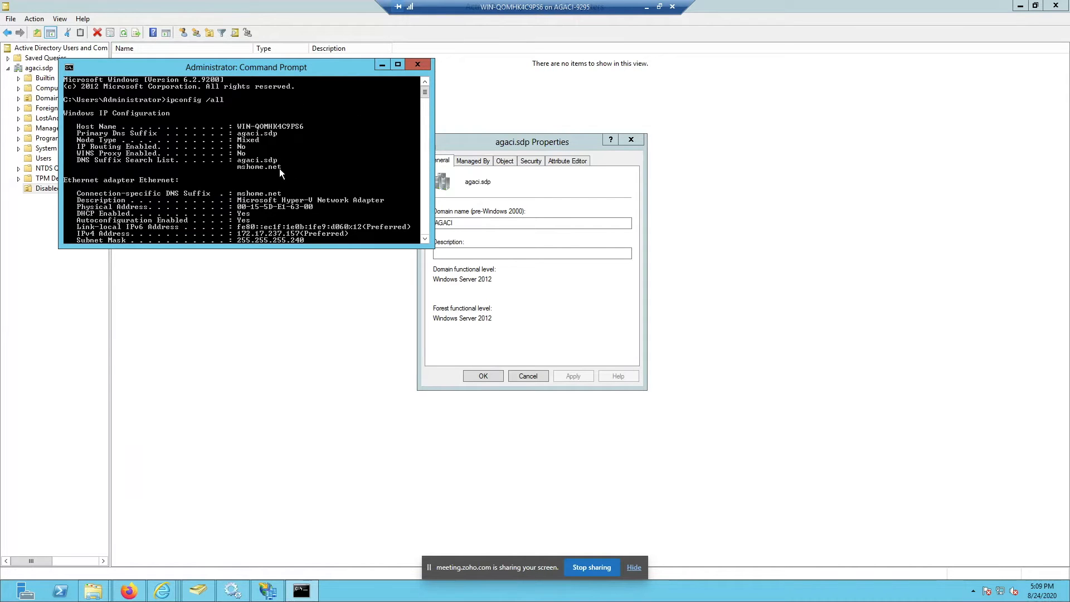
scroll(279, 169, down, 5)
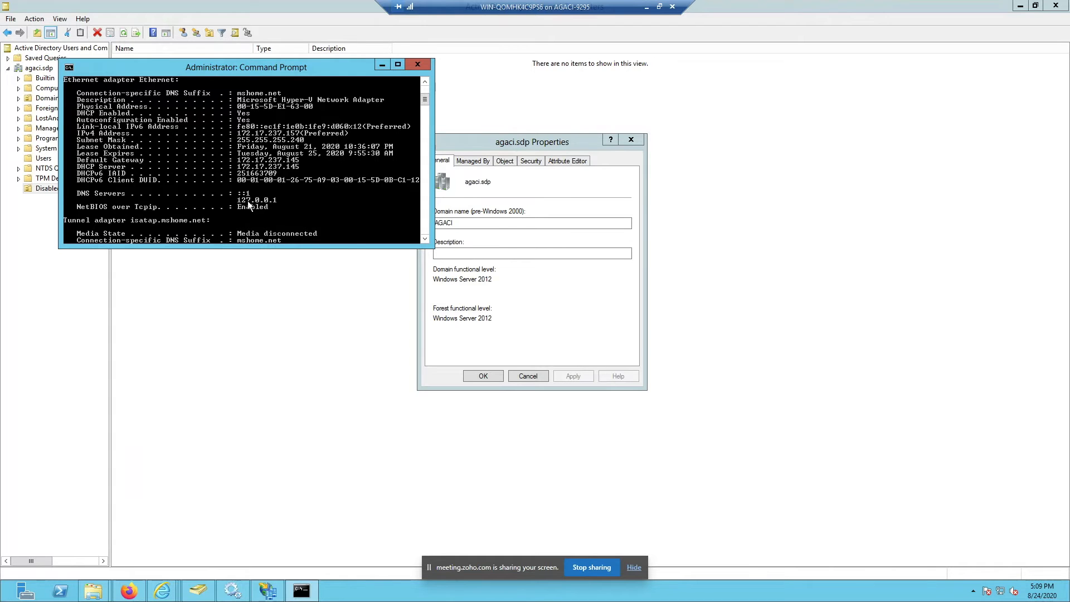
scroll(246, 201, down, 2)
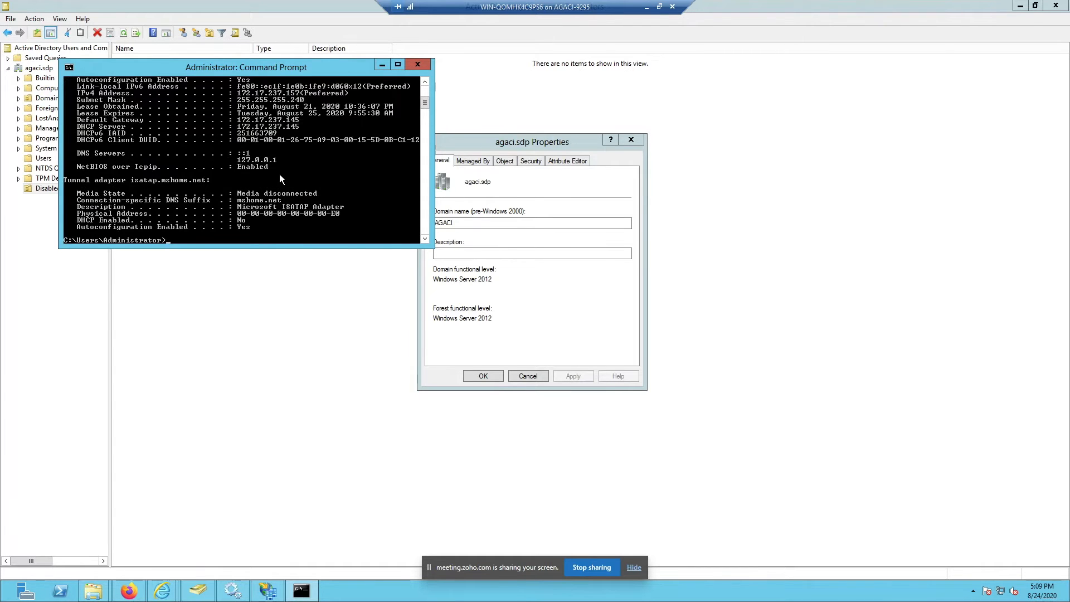
scroll(280, 174, up, 6)
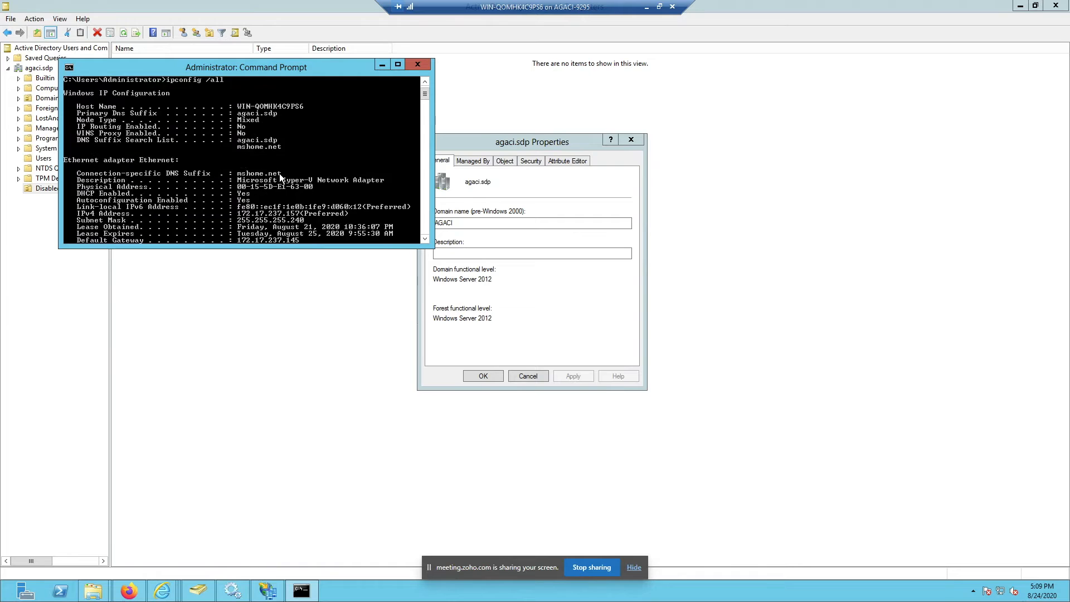
scroll(279, 172, up, 1)
scroll(279, 173, down, 6)
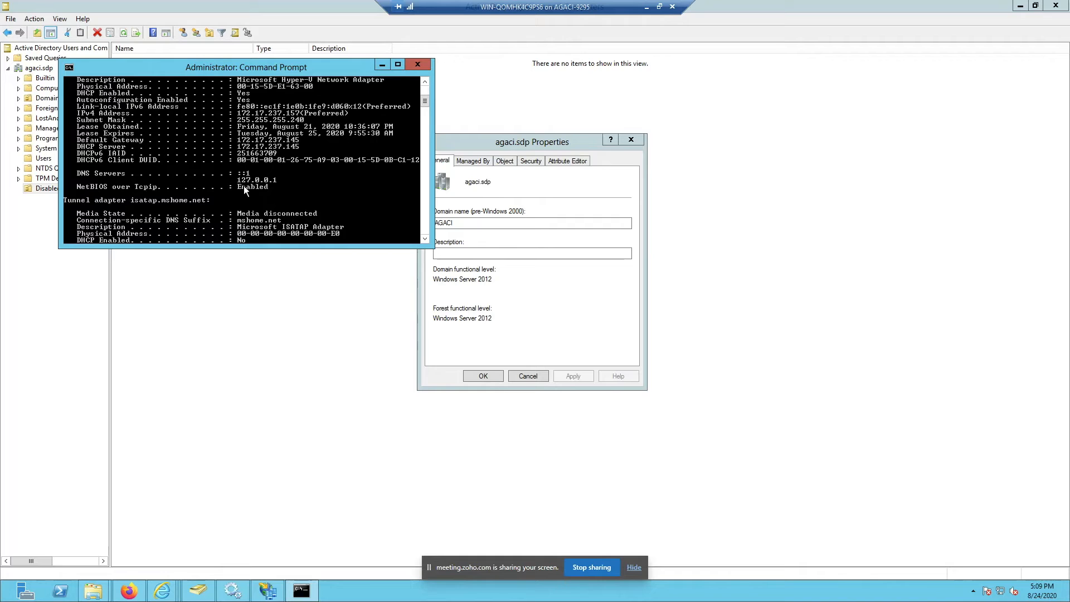
click(417, 64)
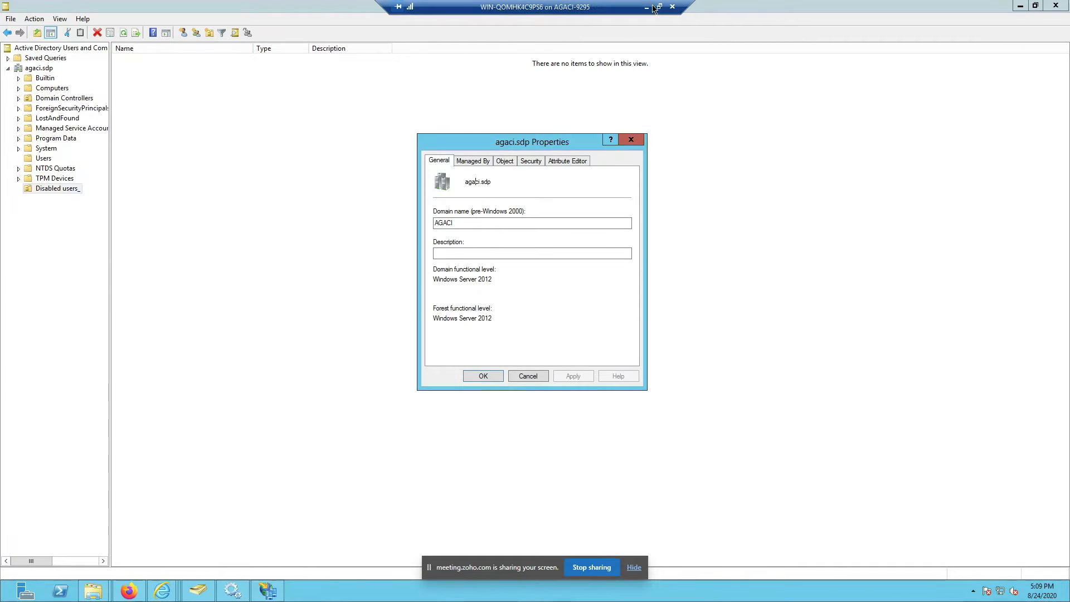
Step: In ServiceDesk Plus, review the DNS server, bind string and DNS site values
click(645, 7)
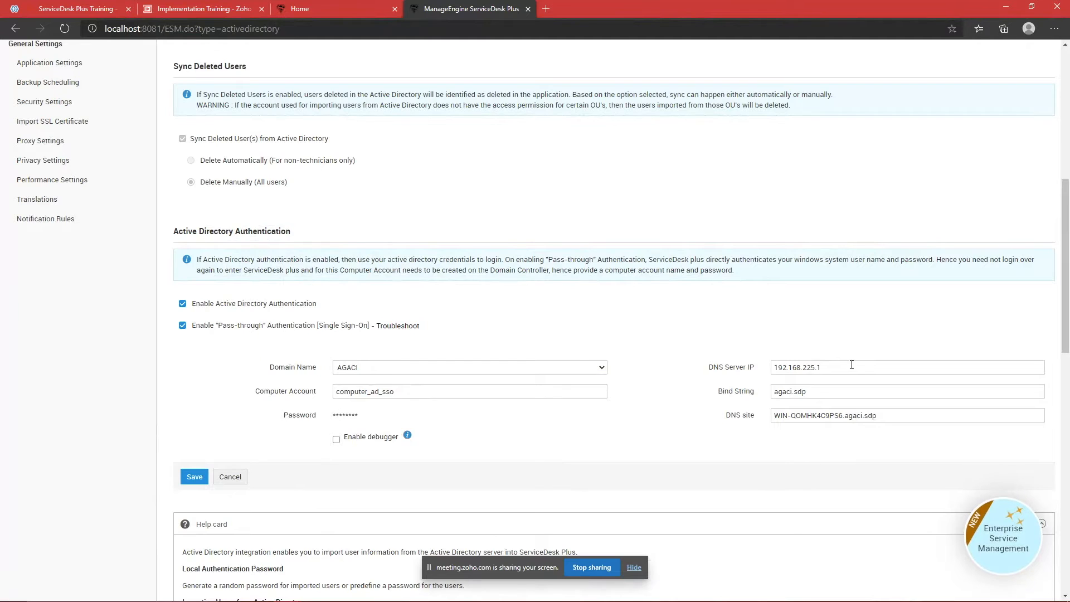
drag(878, 416, 711, 419)
click(763, 456)
drag(889, 416, 650, 447)
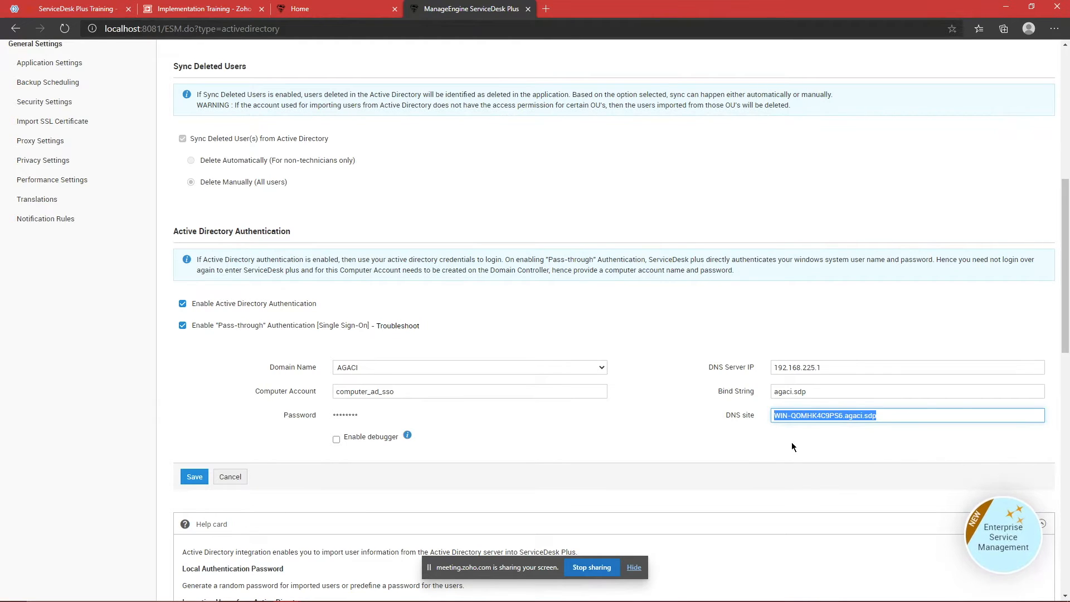
drag(718, 366, 914, 437)
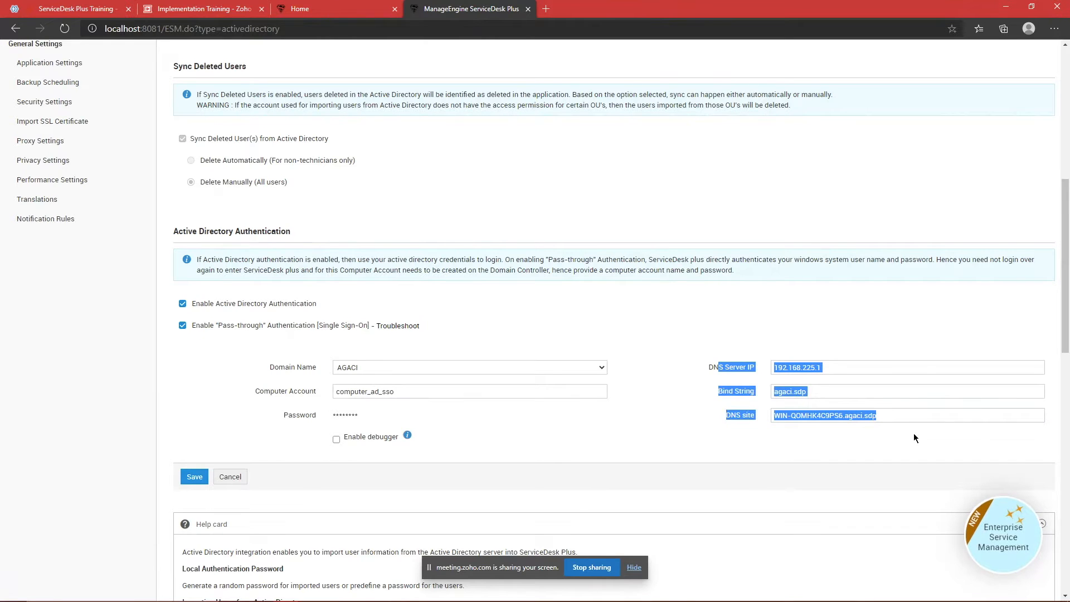
click(913, 434)
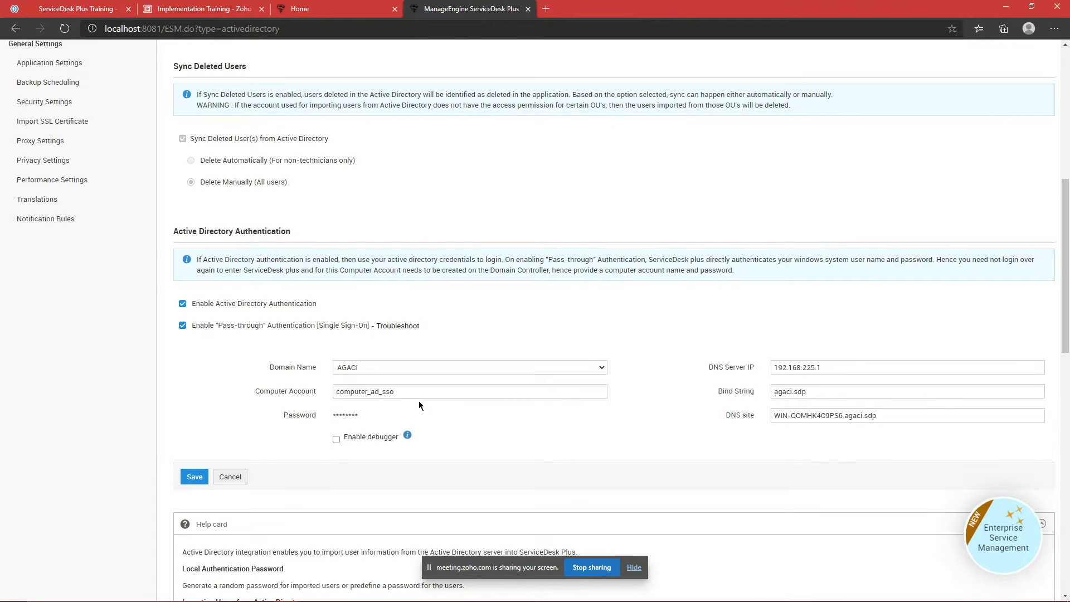
Step: Inspect the Computer Account name, then close the agaci.sdp Properties dialog on the server
click(310, 392)
click(371, 392)
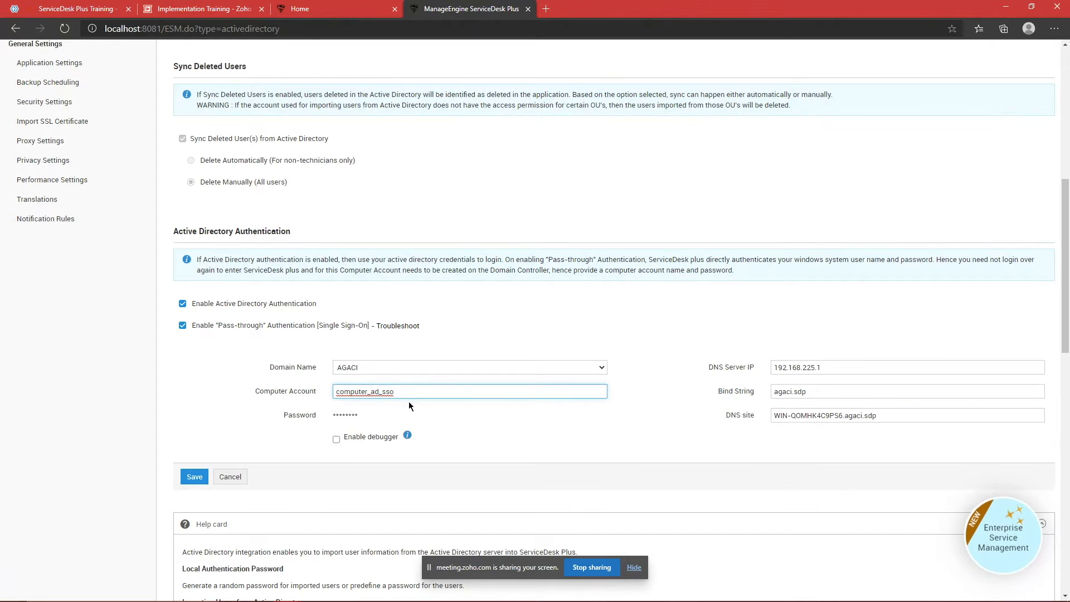
click(439, 396)
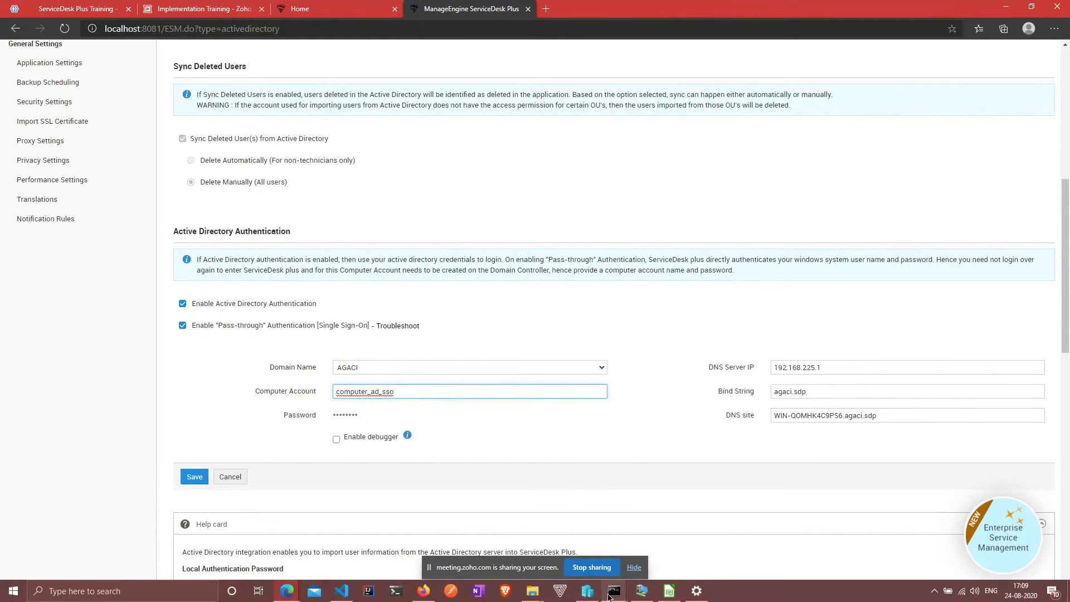
click(428, 591)
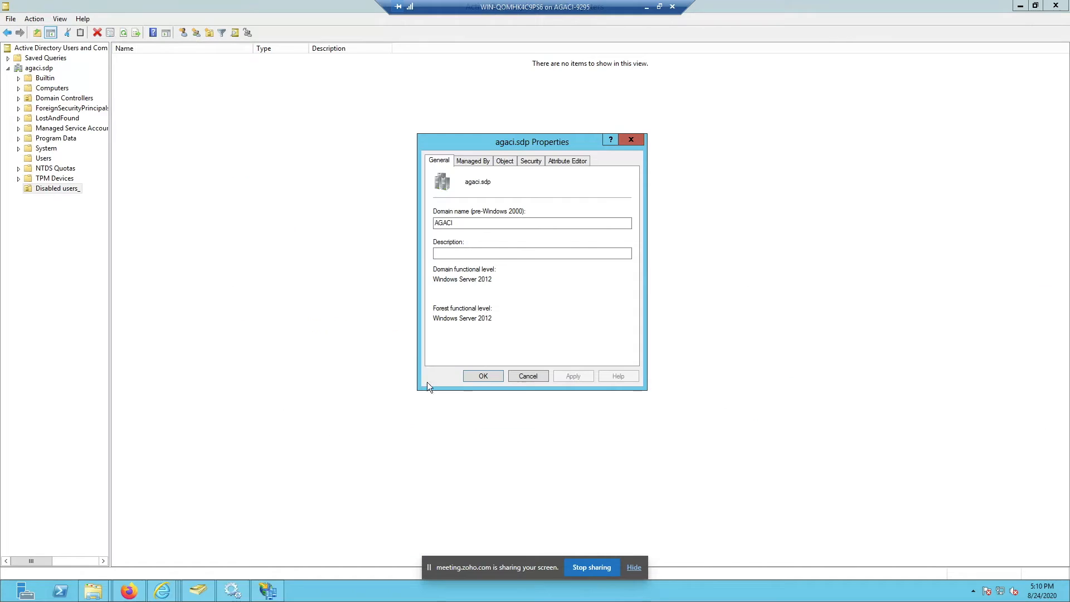
click(633, 141)
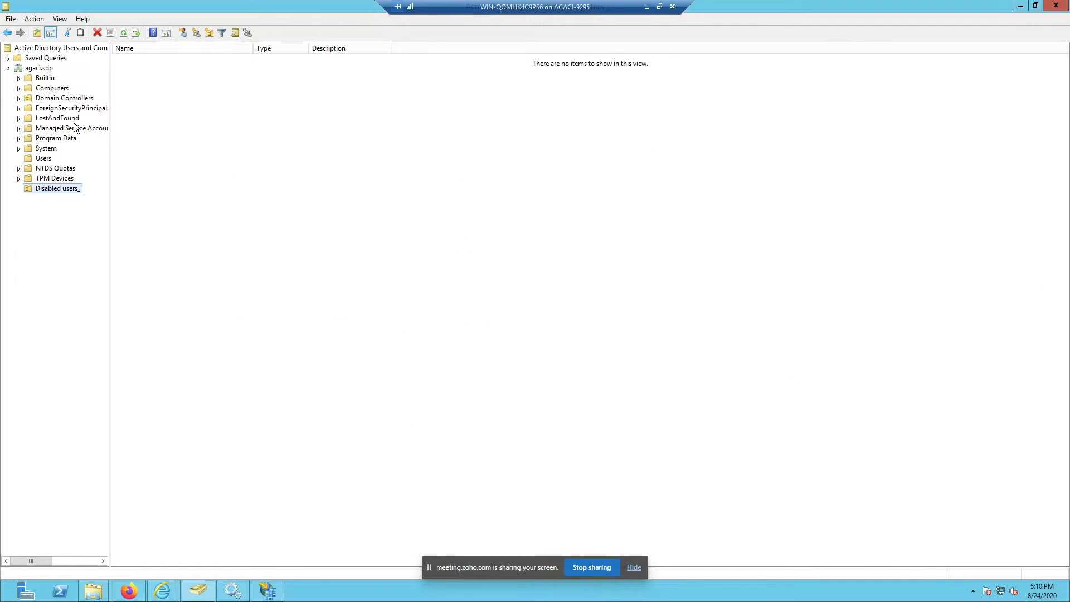
Step: Check computer_ad_sso in the server's Computers container, then select the Computer Account name in ServiceDesk Plus
click(58, 89)
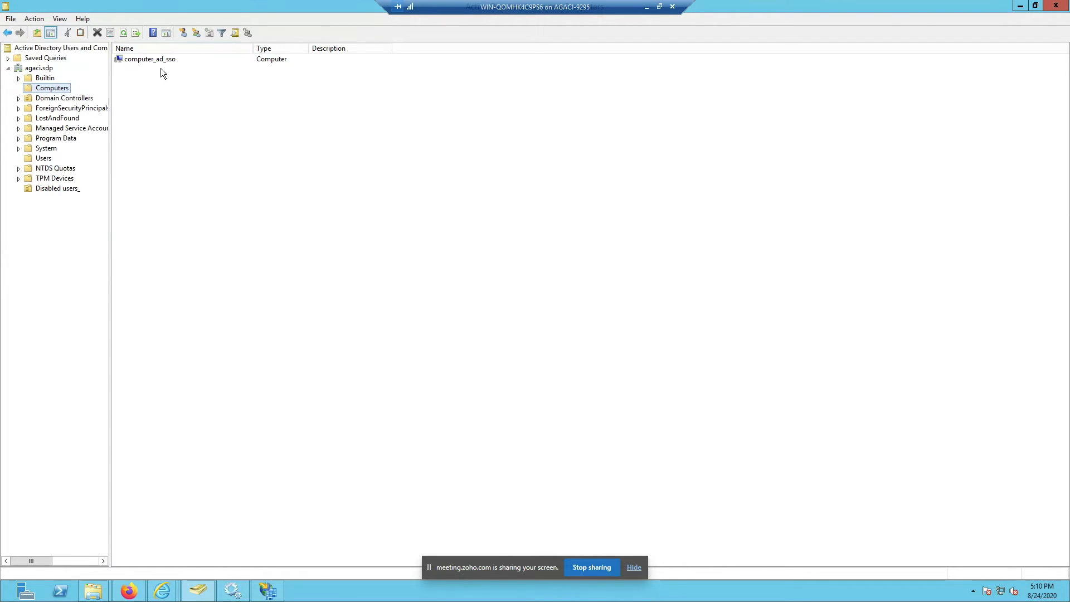
click(646, 7)
drag(419, 389, 393, 419)
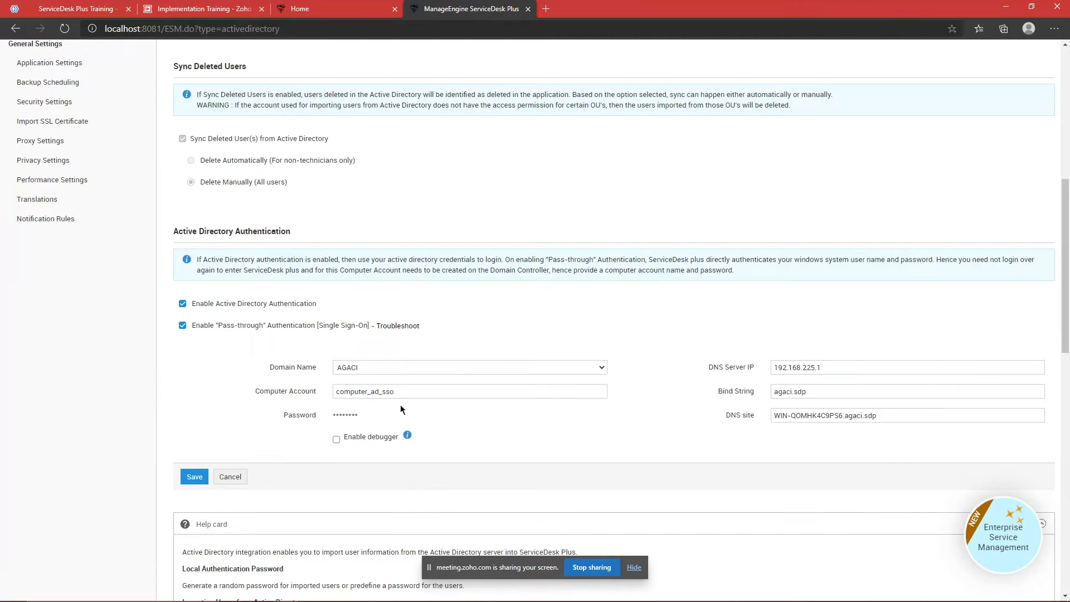
Step: Change the Computer Account to computer_ad_sso_1, enter its password, and save the AD settings
click(192, 477)
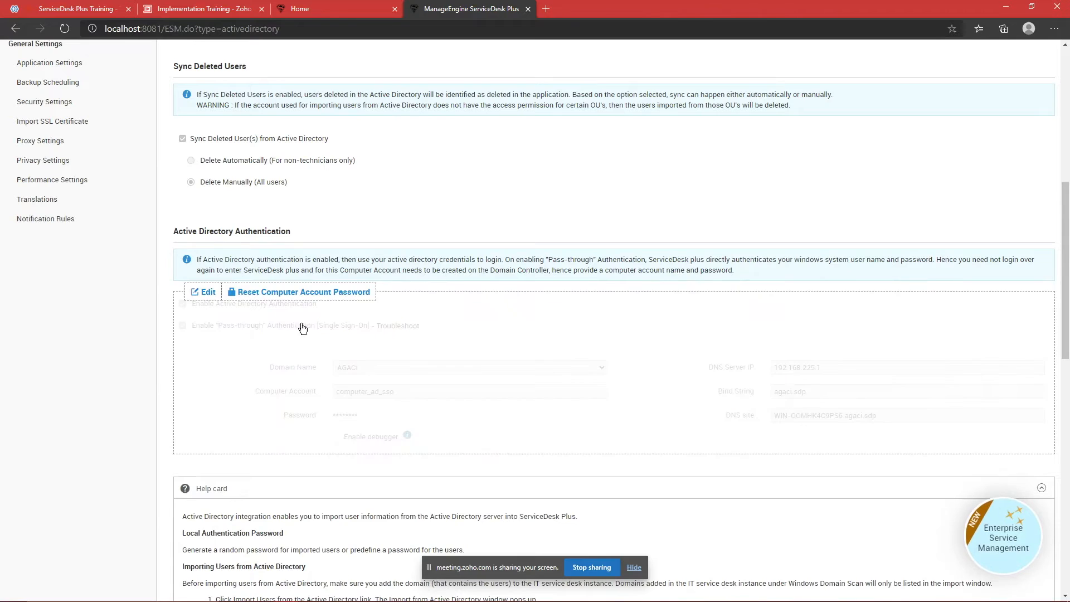
click(207, 293)
click(416, 392)
text(_1)
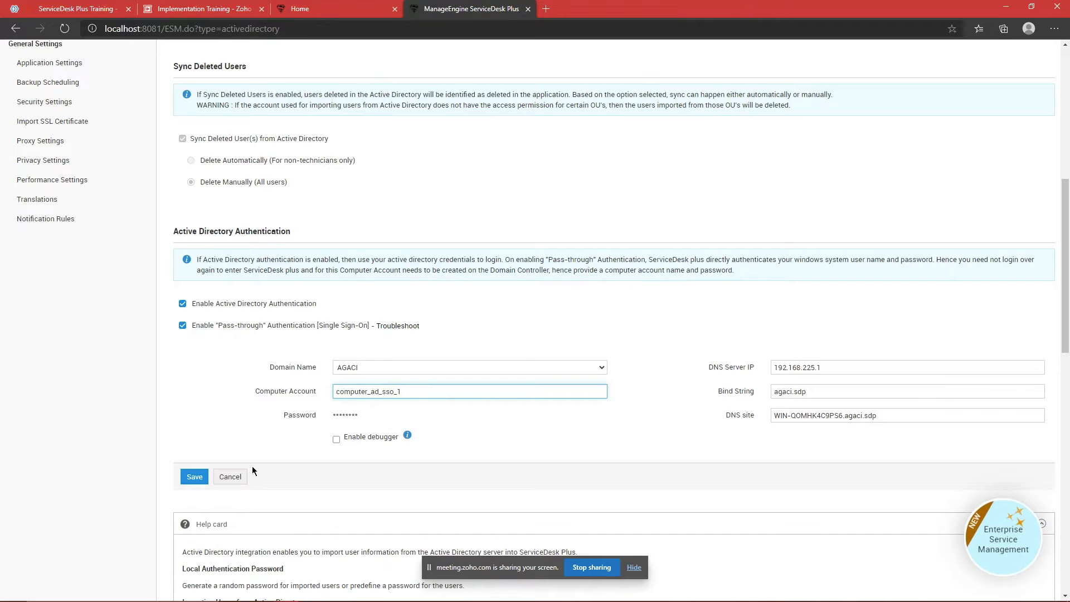
key(Tab)
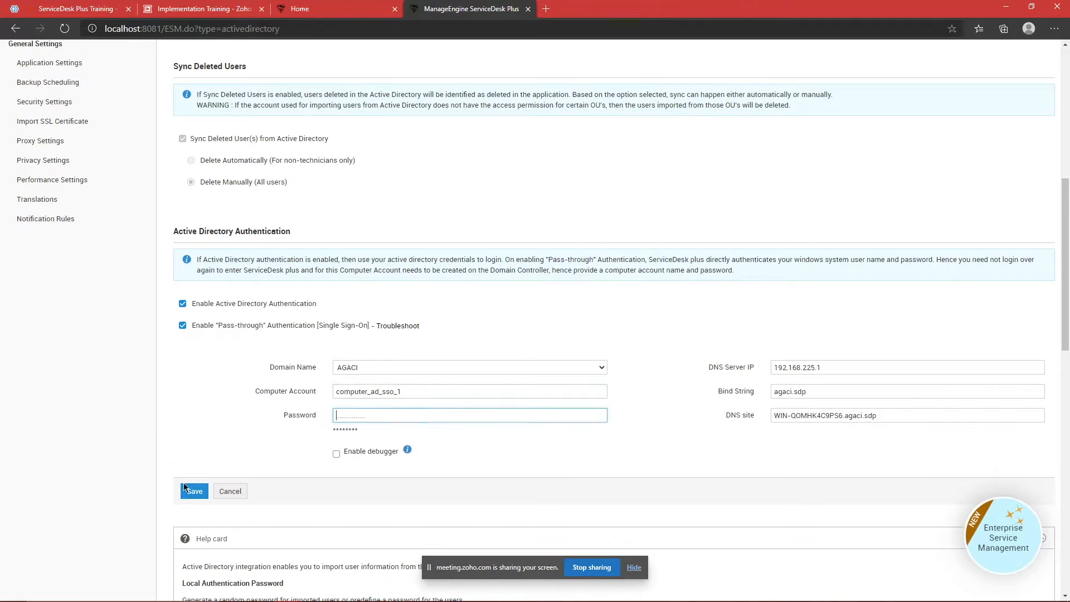
text(*********)
click(190, 487)
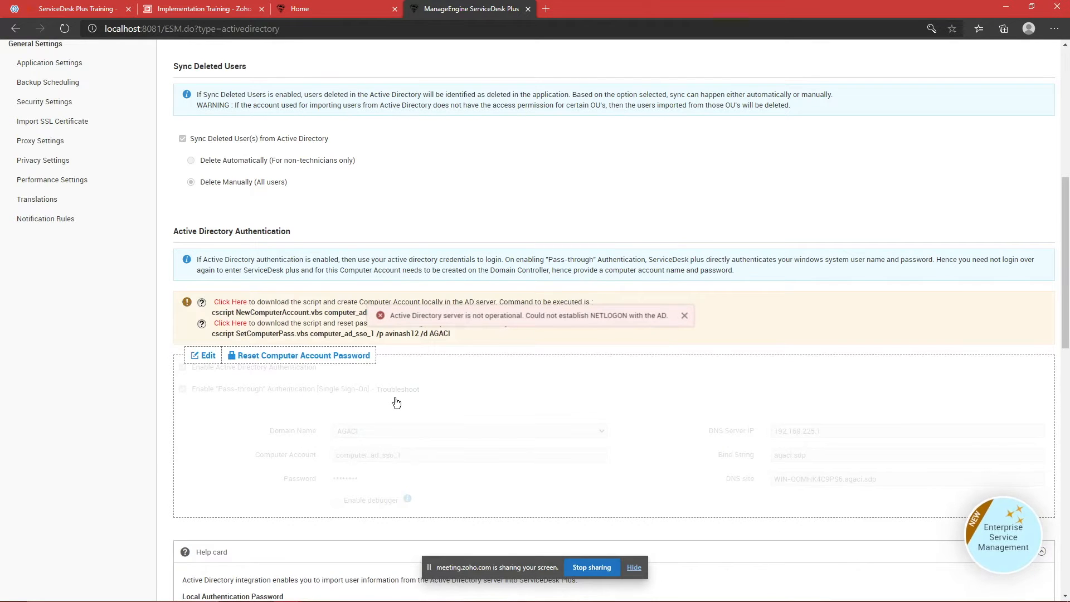
Step: Dismiss the AD server error, review the script instructions and cscript commands, and briefly check the server
click(684, 316)
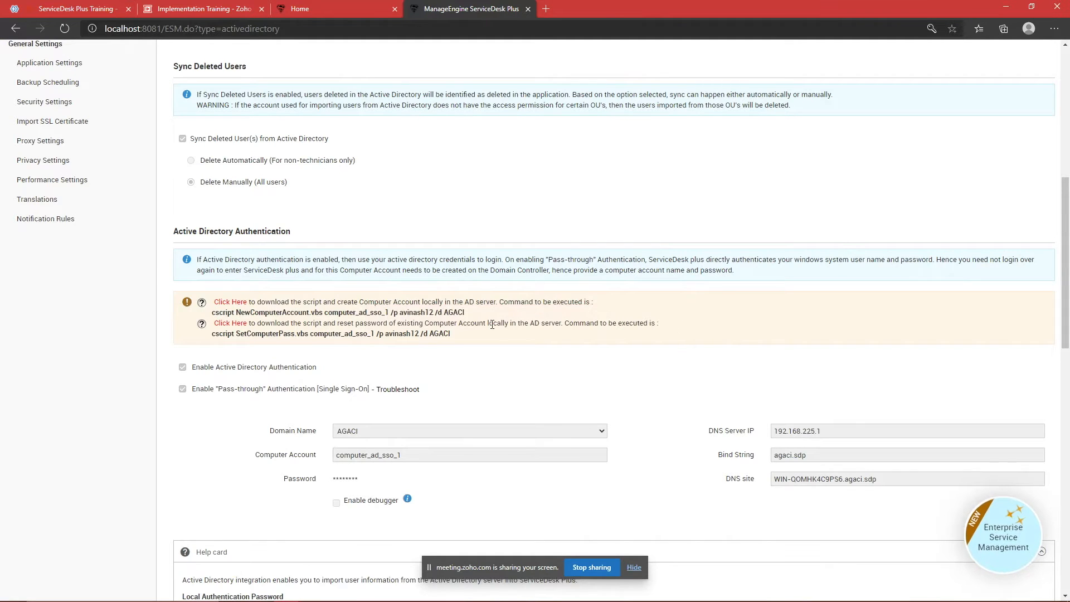
drag(489, 334, 204, 301)
click(238, 304)
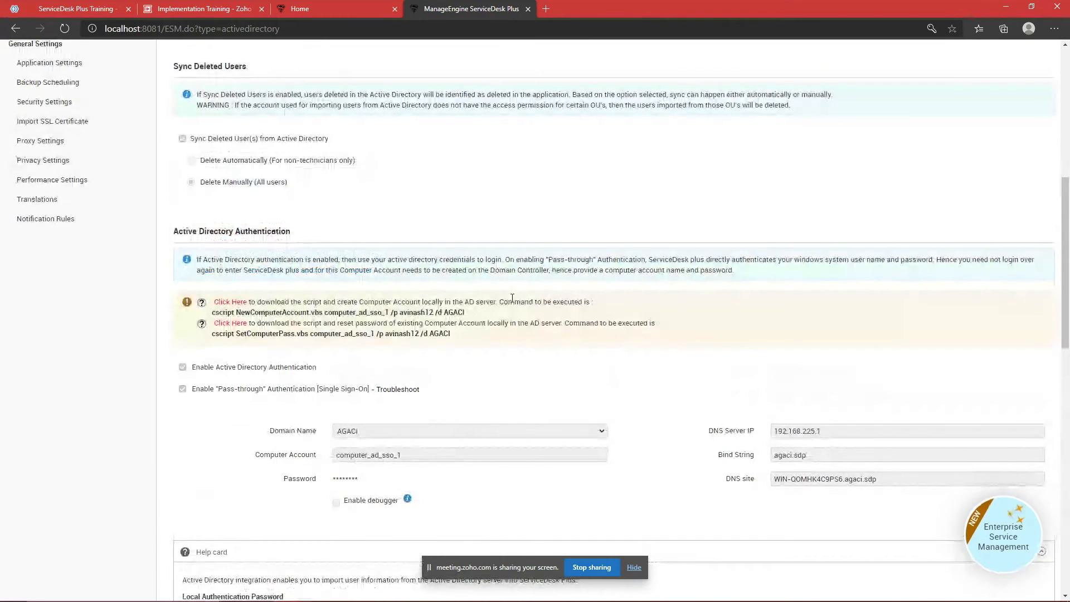
drag(466, 312, 214, 310)
click(219, 314)
click(463, 341)
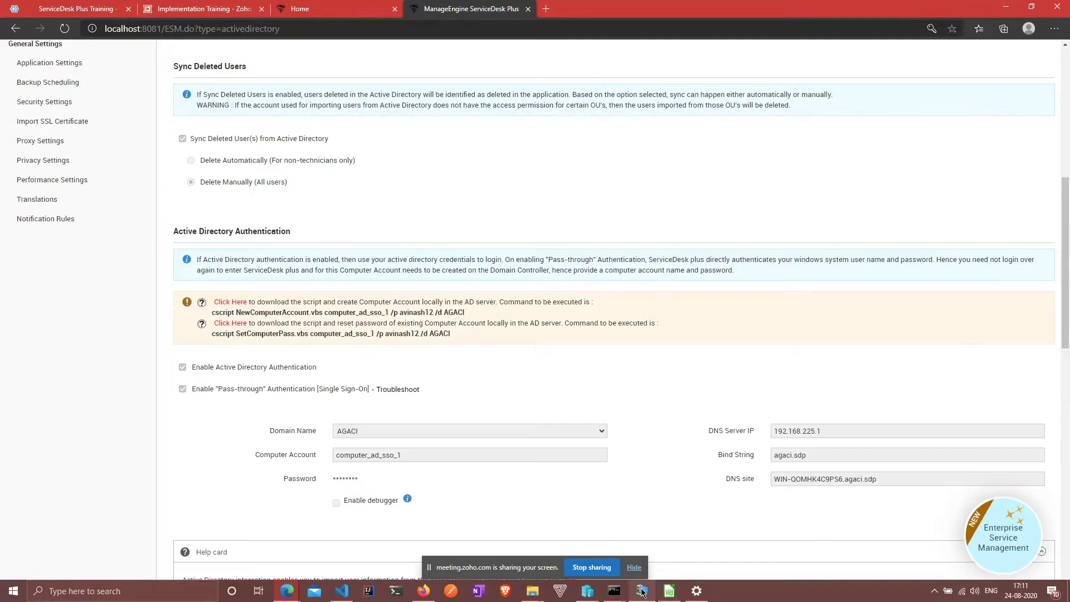
click(644, 591)
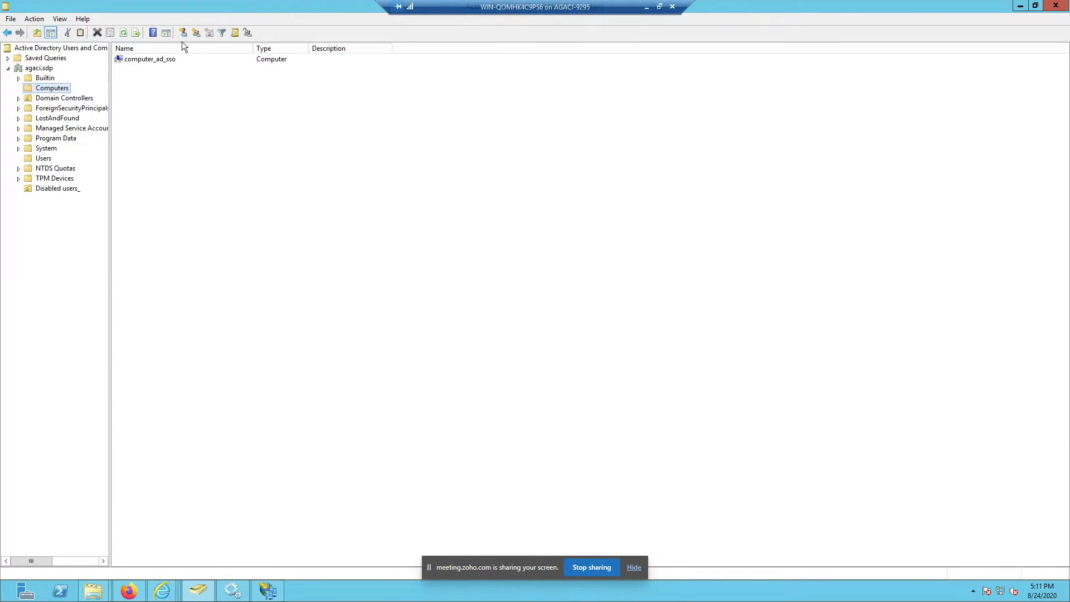
click(646, 7)
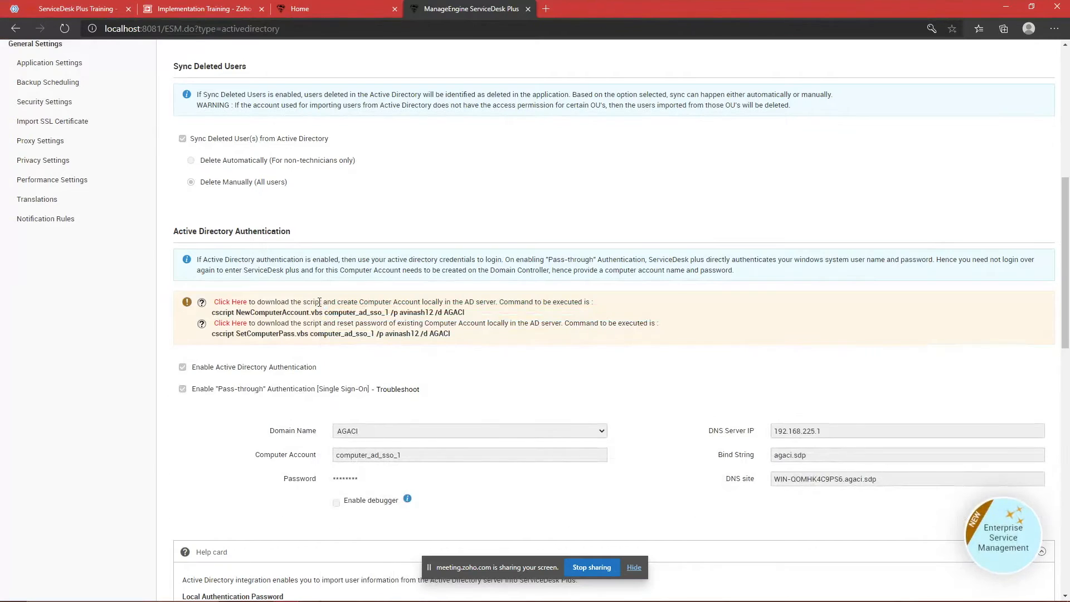
Step: Download NewComputerAccount.vbs and SetComputerPass.vbs, select the account-creation cscript command, and switch to the server
click(234, 302)
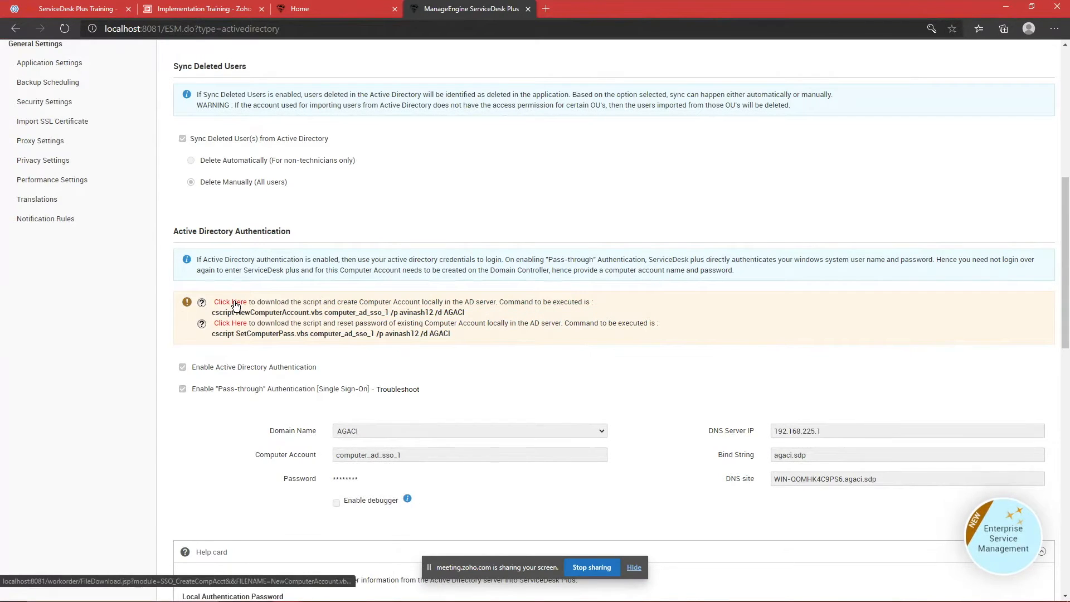
click(234, 326)
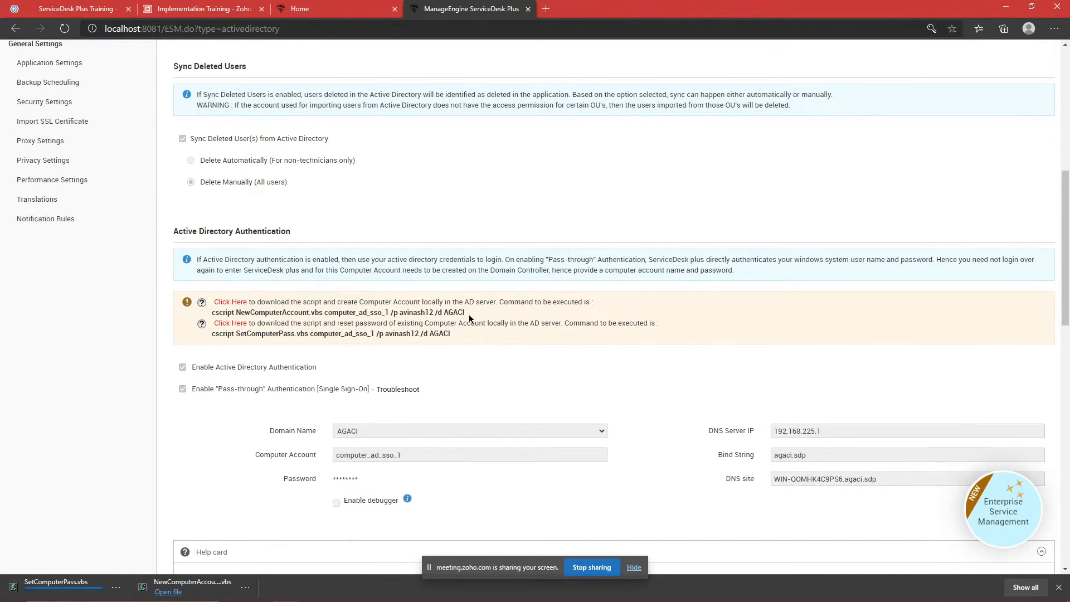
drag(469, 314, 212, 313)
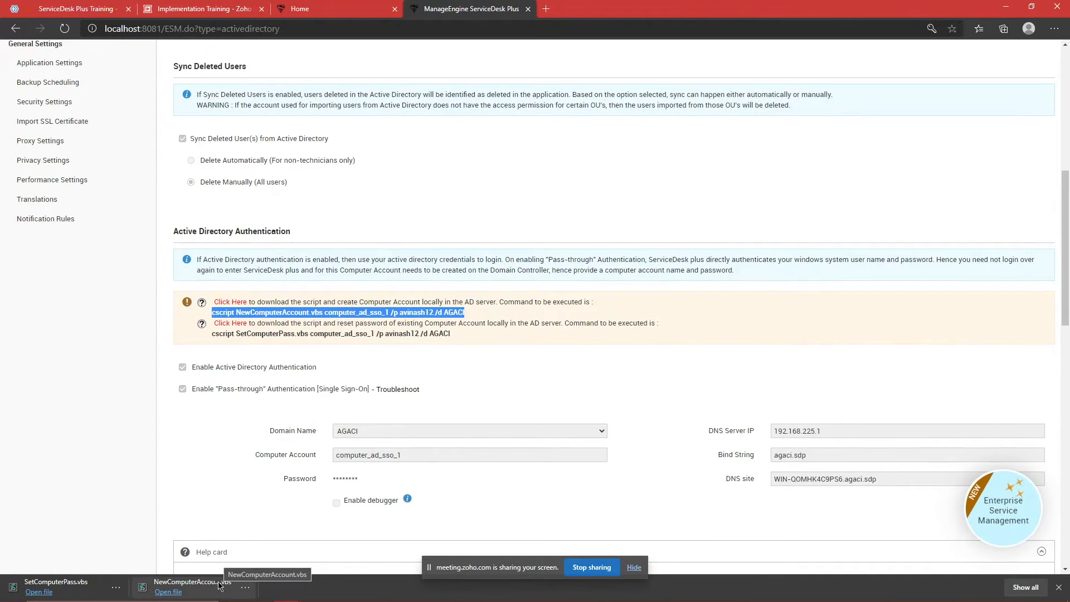
click(596, 329)
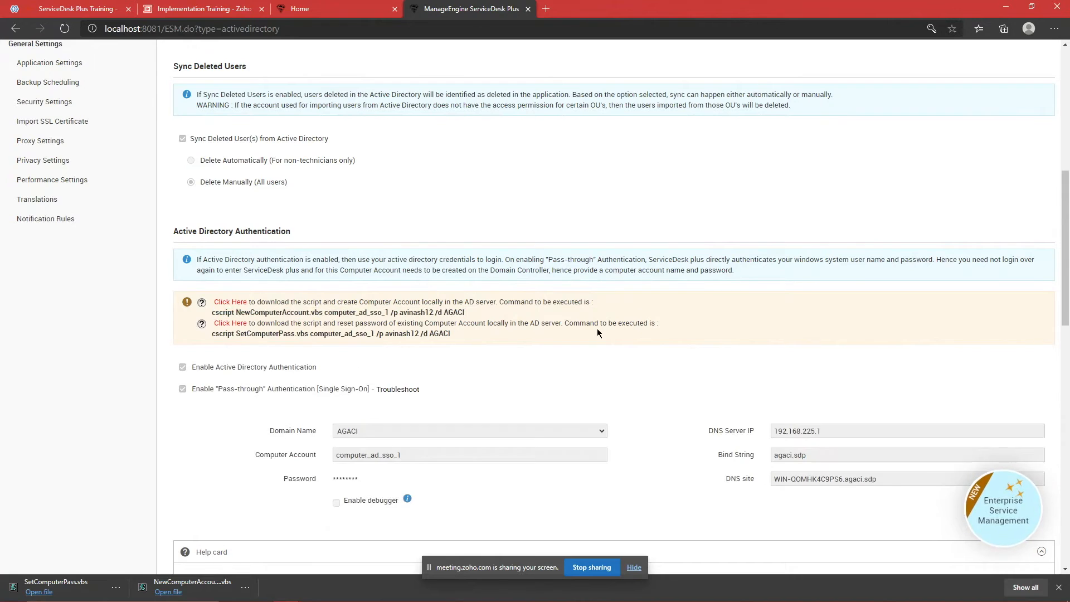
click(642, 590)
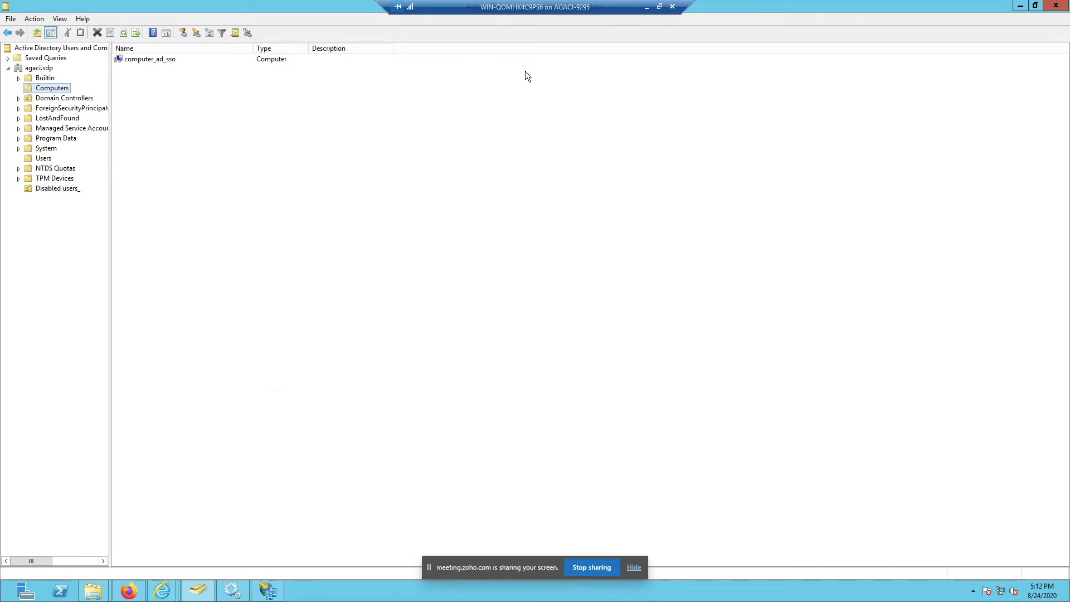
Step: Back in ServiceDesk Plus, select and review both cscript command lines
click(646, 7)
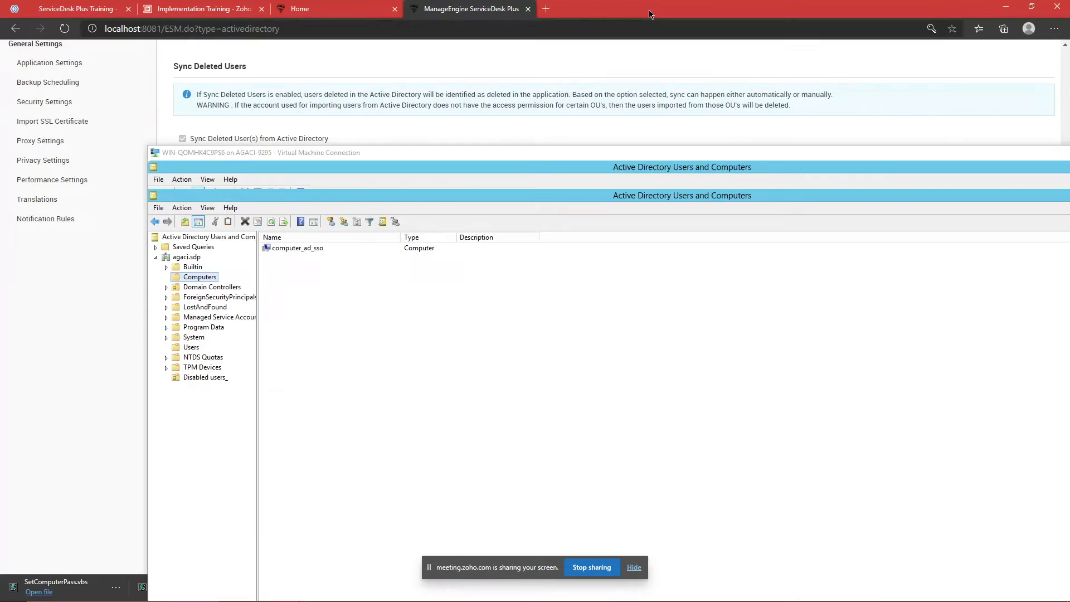
mouse_move(398, 429)
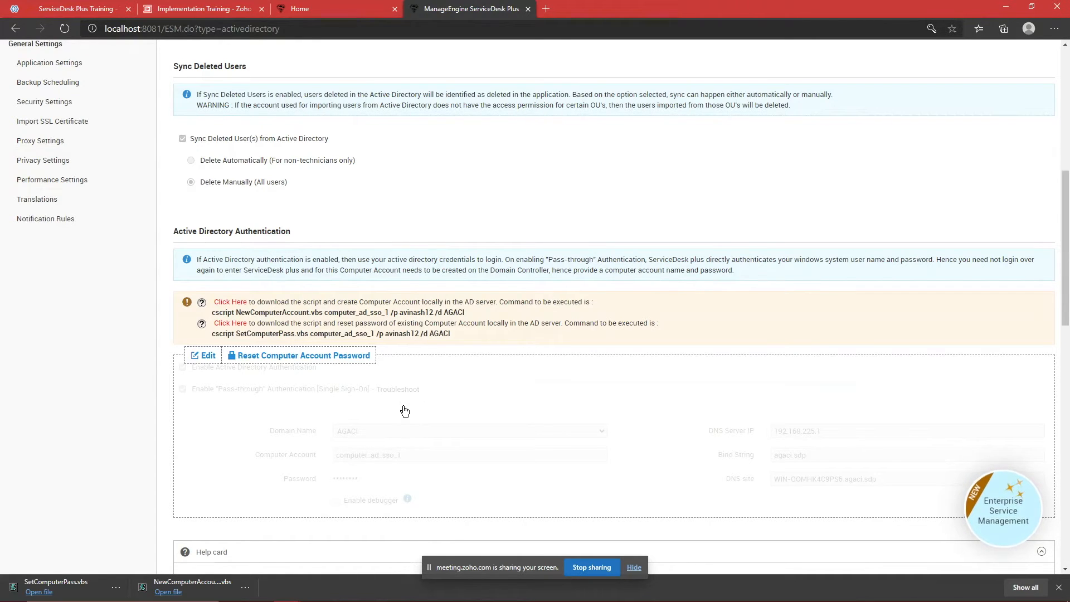
drag(464, 312, 211, 312)
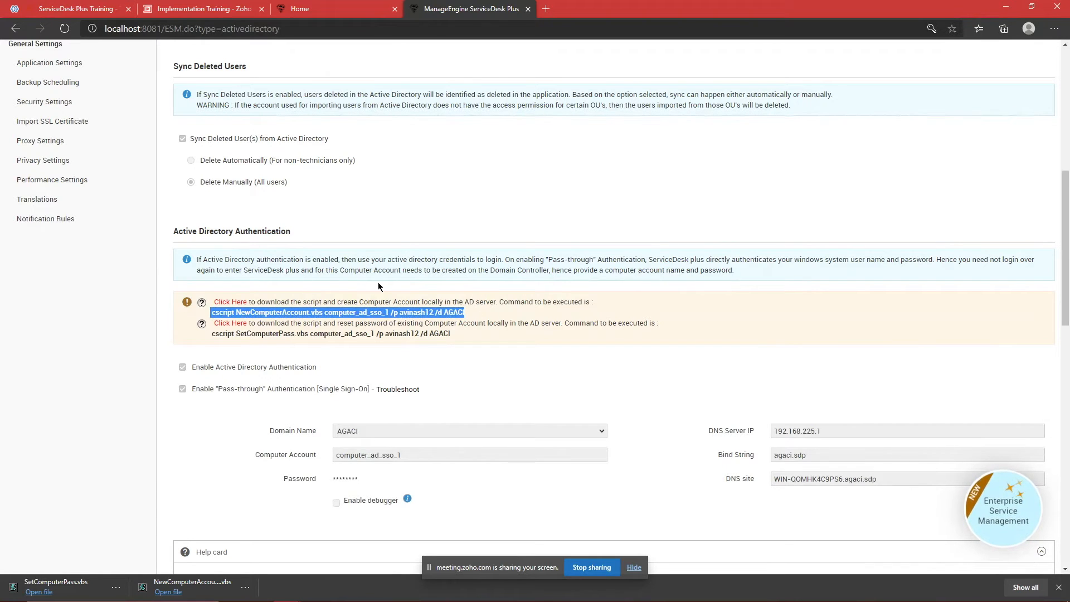
click(473, 312)
drag(473, 314, 216, 313)
drag(464, 335, 218, 333)
click(449, 301)
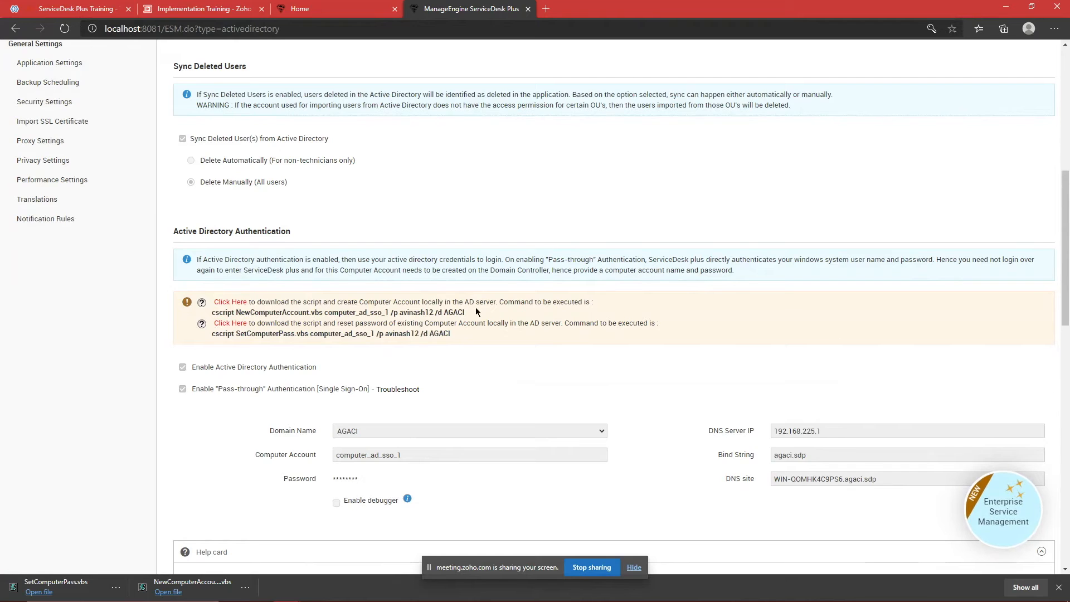
Step: Edit Active Directory Authentication to check the Domain Name list, then go to the instance's Admin settings
mouse_move(861, 387)
scroll(755, 381, down, 2)
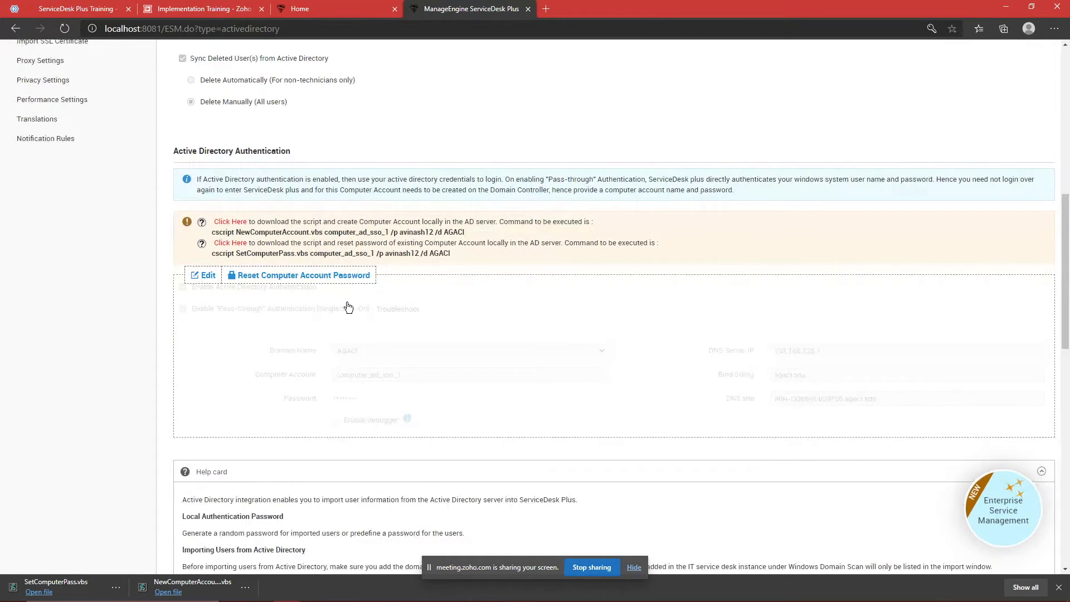
click(211, 276)
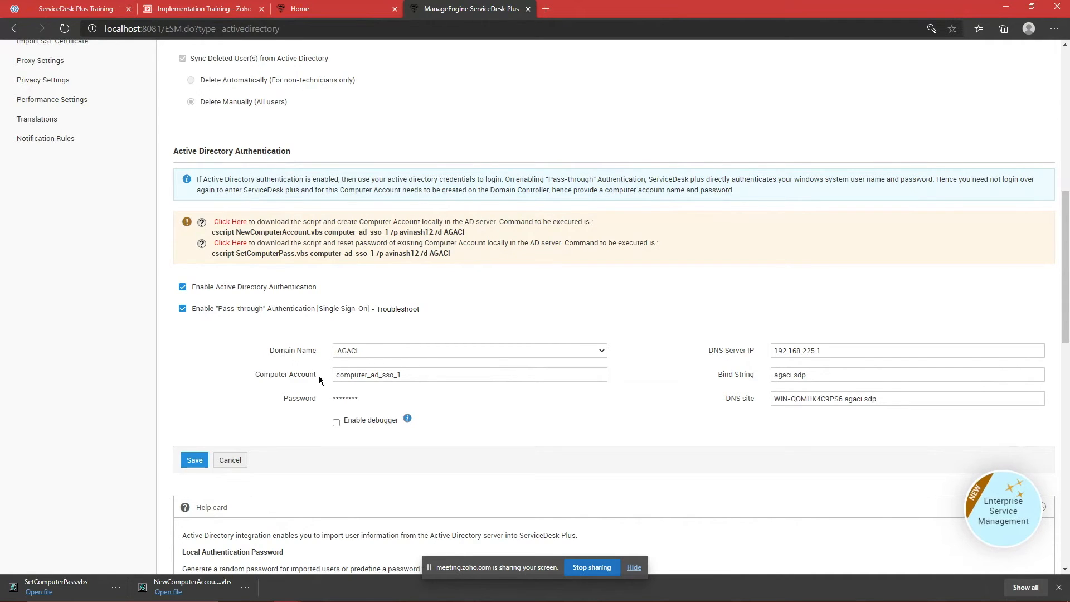
click(376, 352)
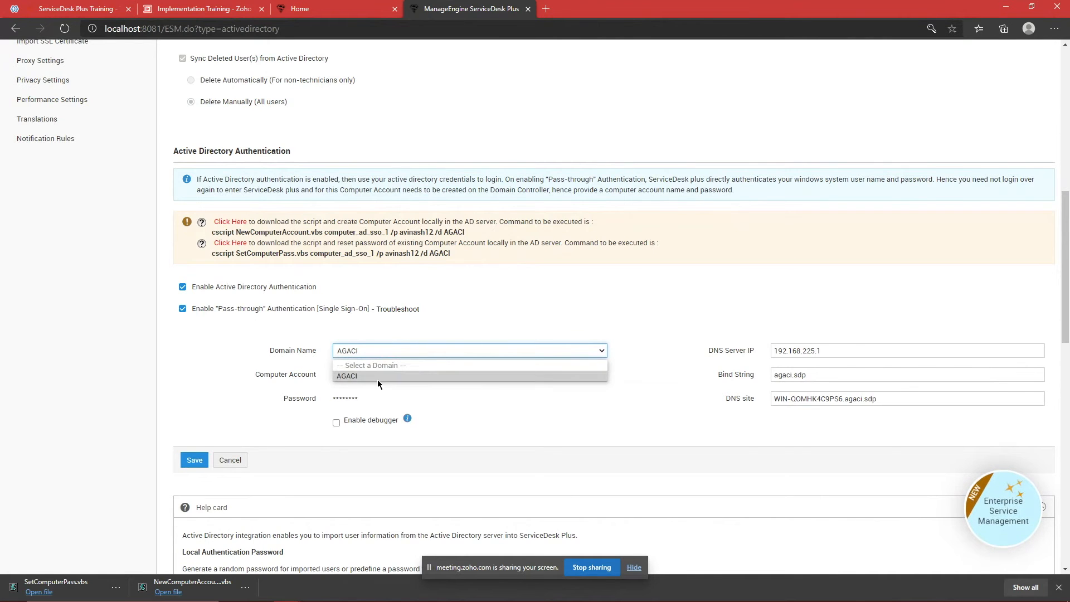
scroll(396, 322, up, 9)
click(44, 51)
click(581, 51)
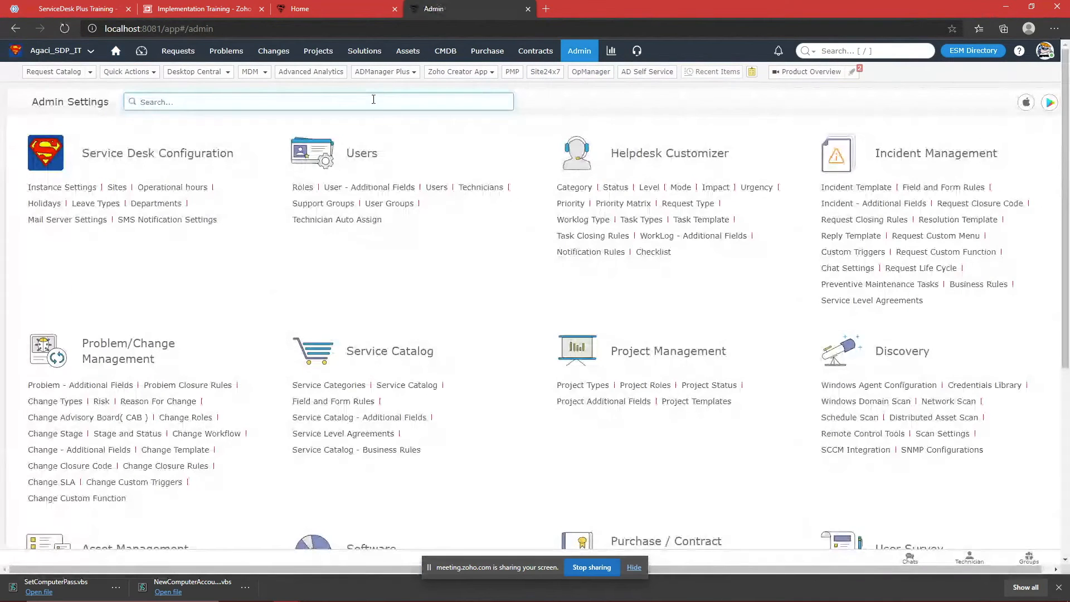
Step: Search the admin settings for 'Windows' and open Windows Domain Scan
click(374, 99)
text(wnd)
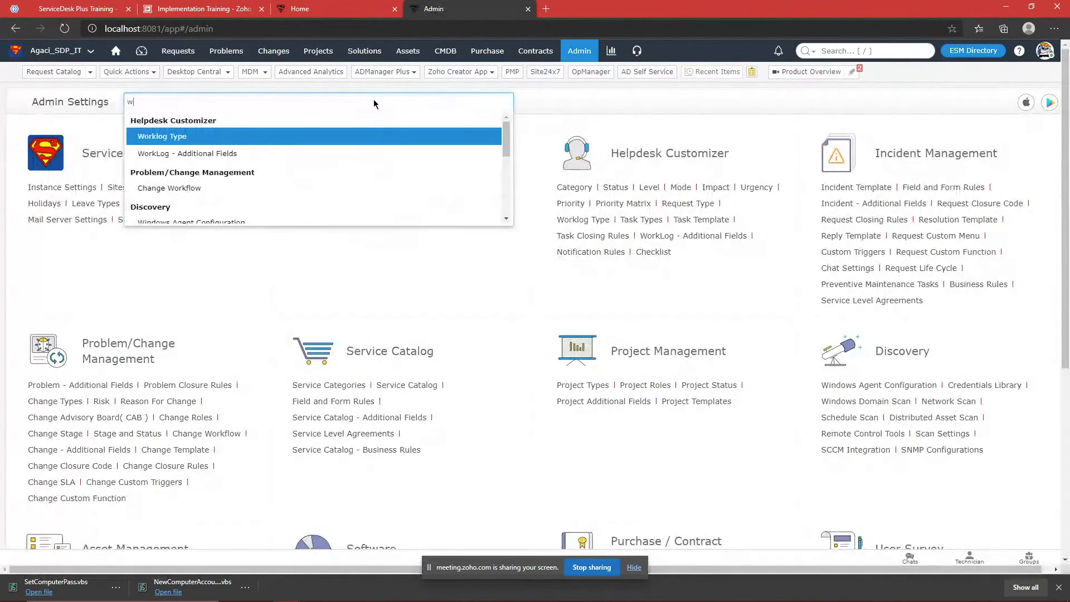
key(BackSpace)
key(BackSpace)
text(ind)
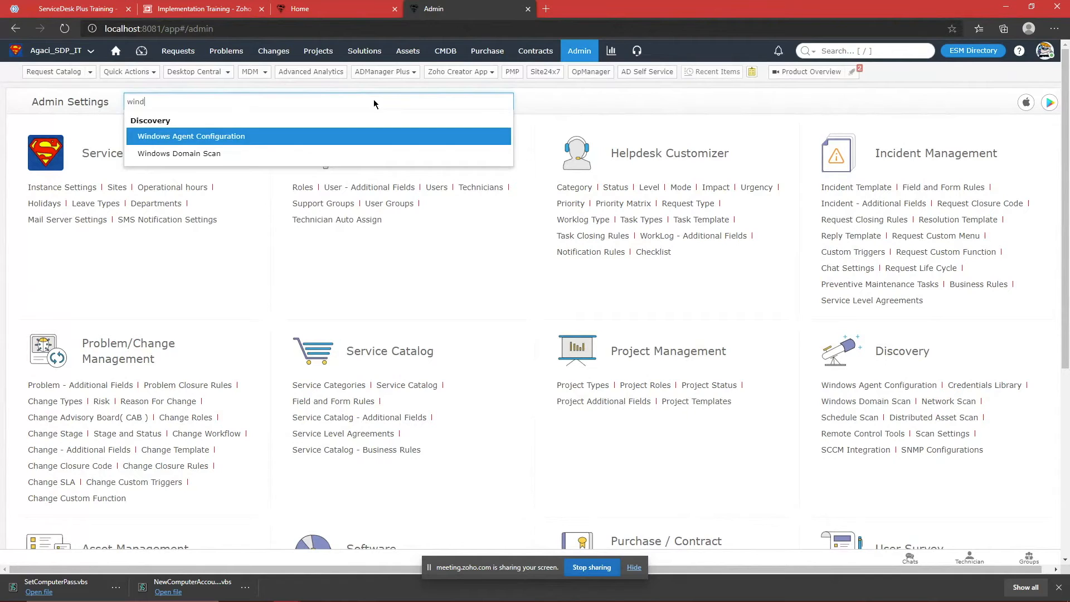
key(Down)
key(Return)
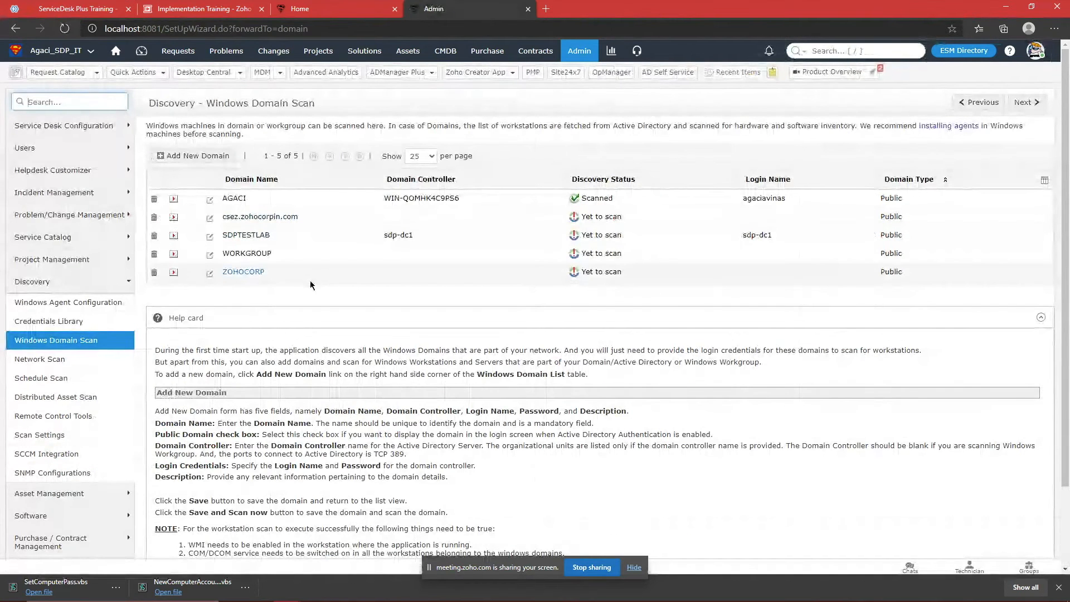
Step: Review the csez.zohocorpin.com and ZOHOCORP domains, then return to the ESM Directory home
drag(299, 217, 225, 218)
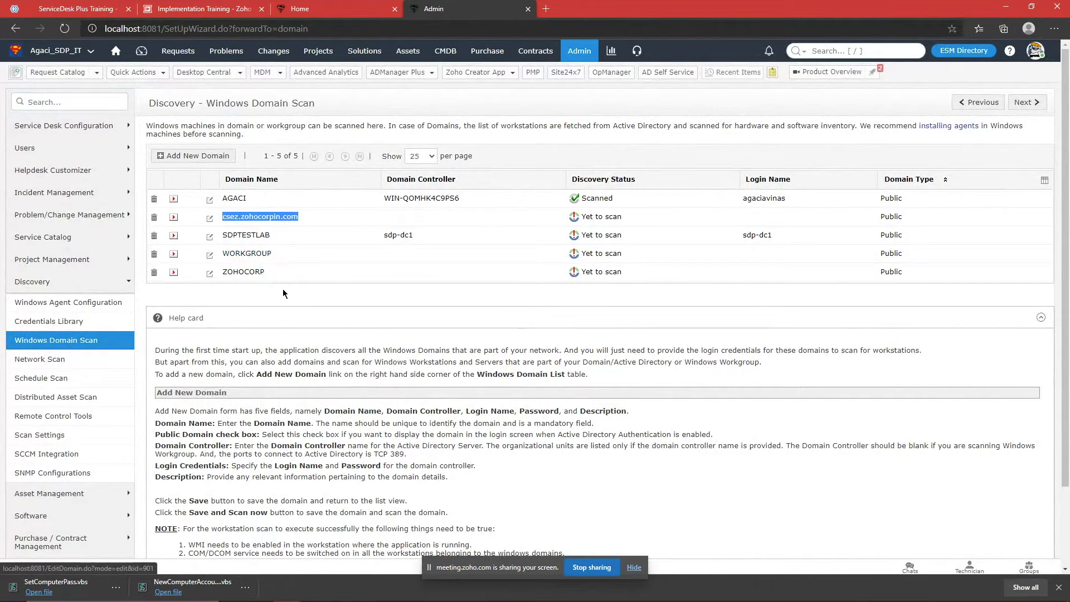
drag(266, 273, 229, 273)
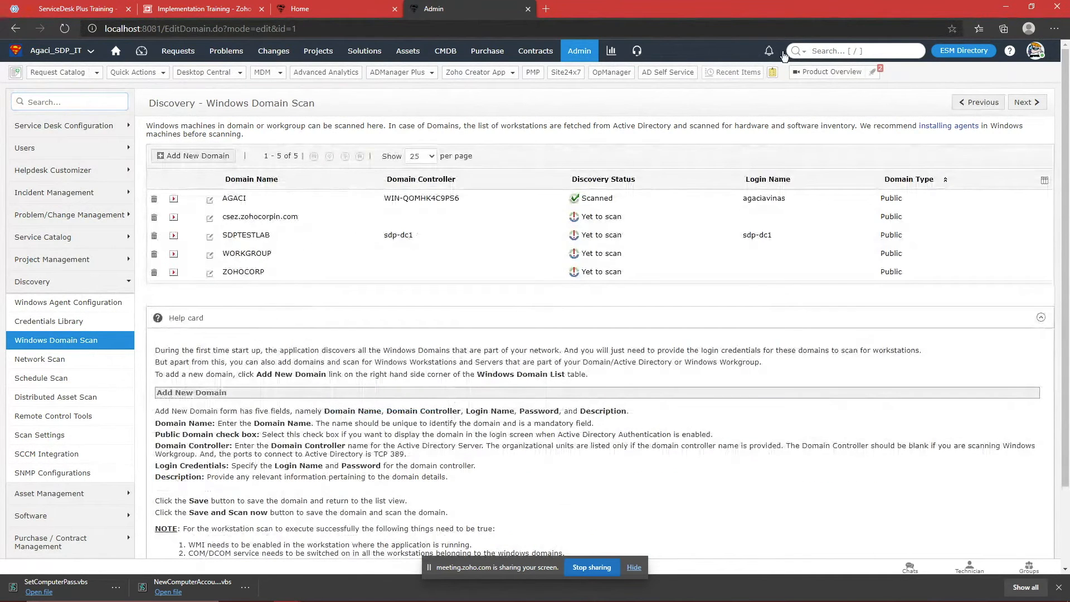
click(963, 50)
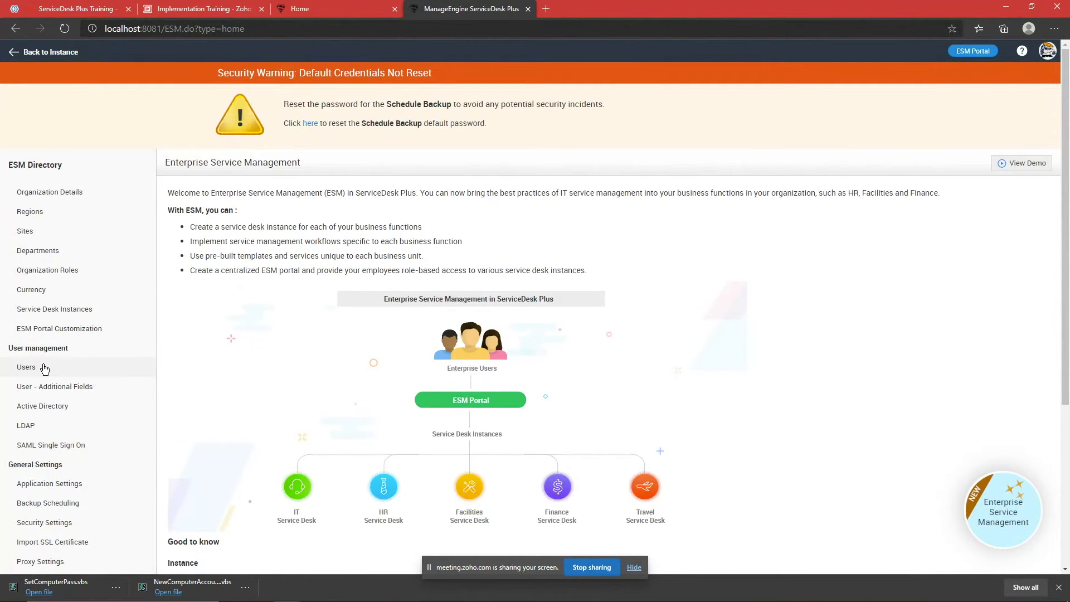
Step: In ESM Directory's Active Directory settings, uncheck pass-through authentication and save
scroll(103, 377, down, 1)
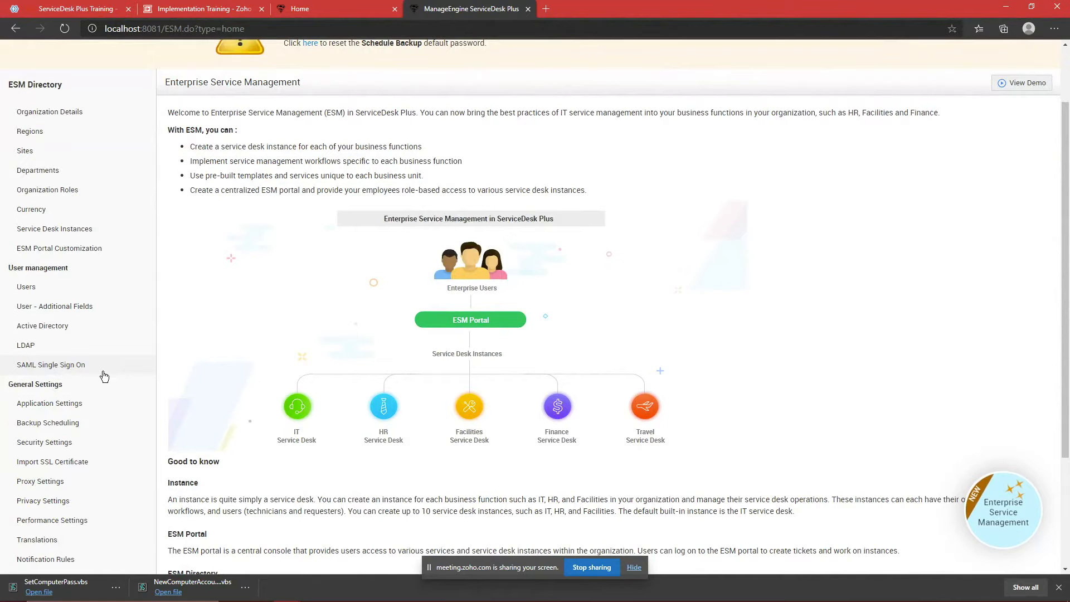
click(66, 294)
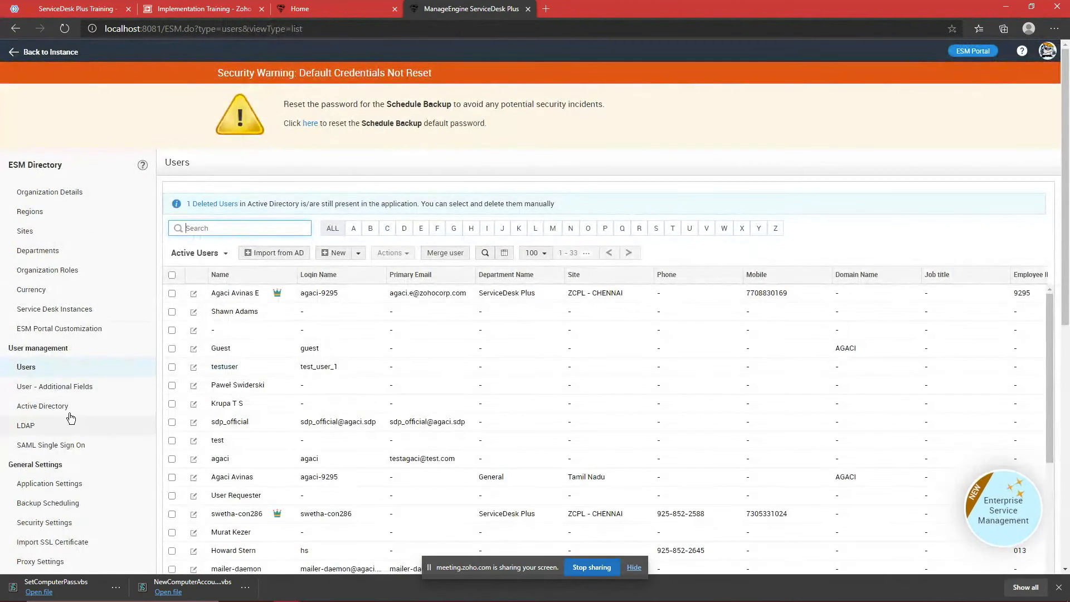
click(65, 409)
scroll(432, 386, down, 6)
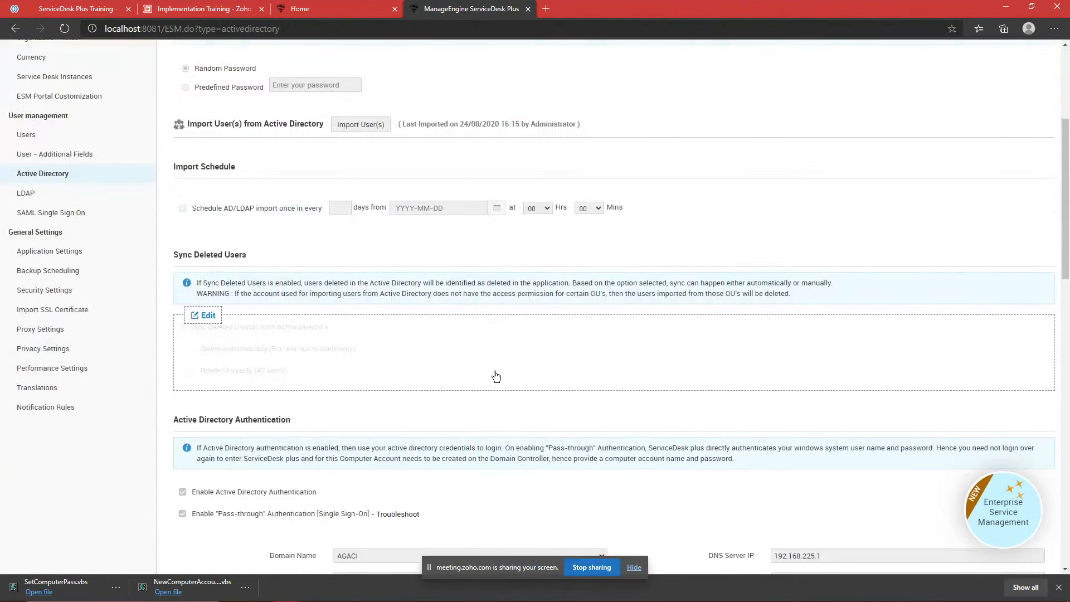
scroll(437, 391, down, 2)
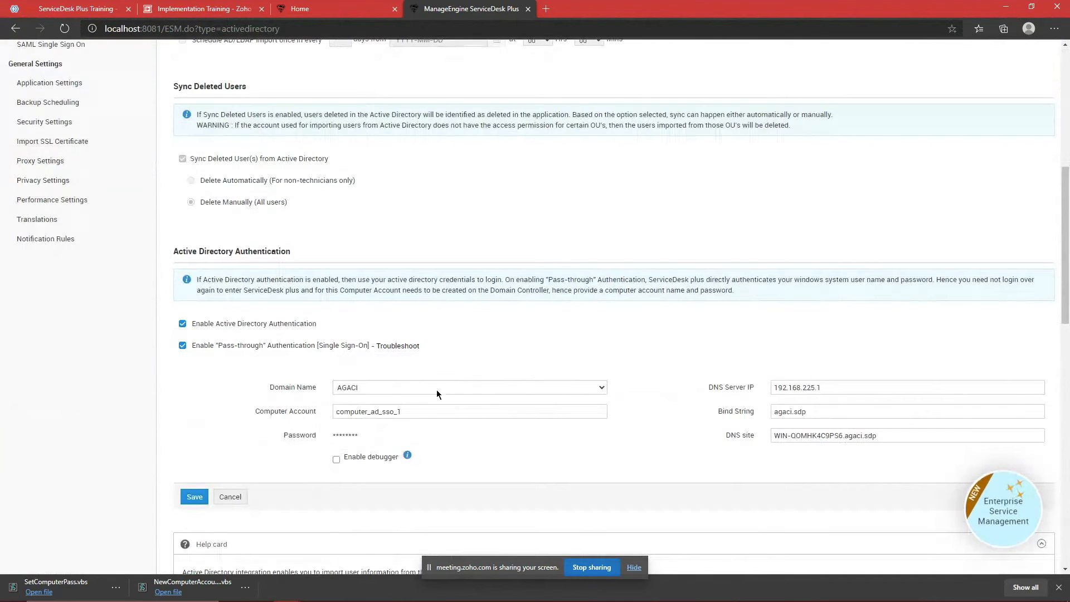
click(182, 346)
click(192, 392)
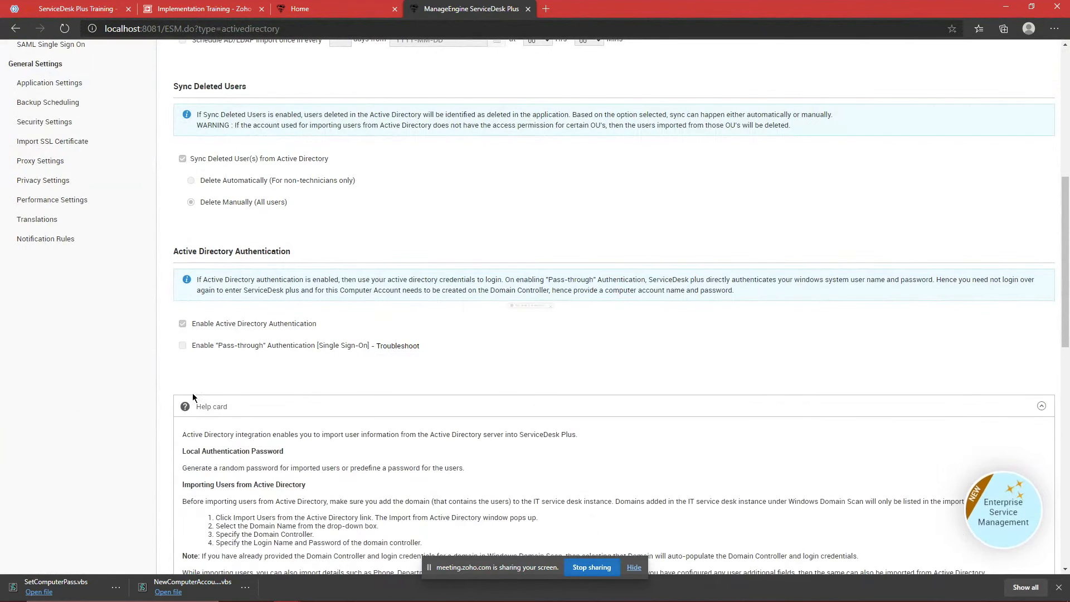
Step: Reopen the AD authentication form to check the DNS site value, then cancel without saving
click(696, 594)
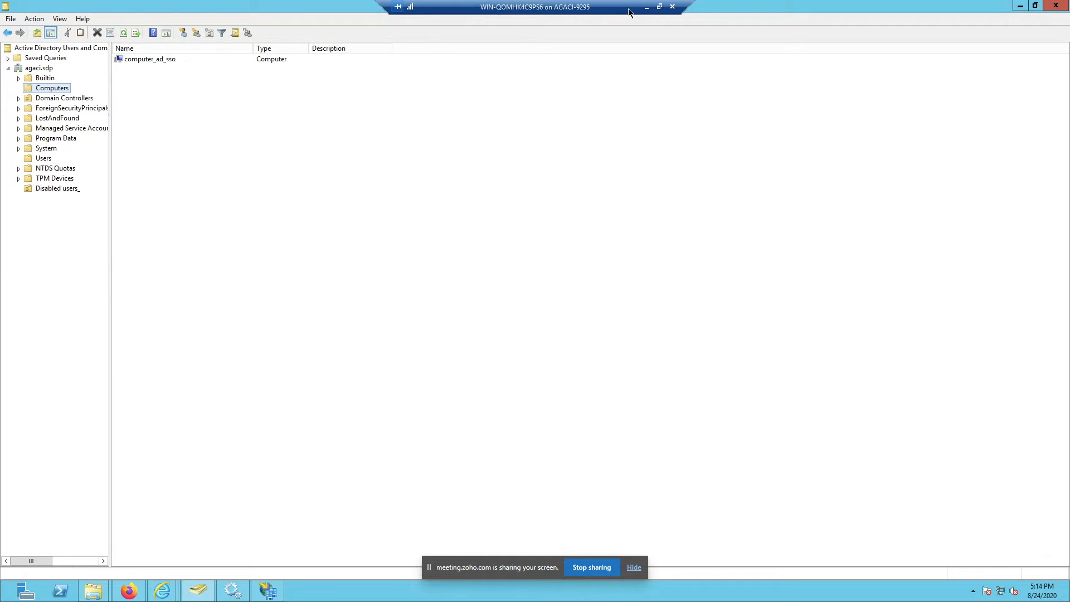
click(644, 10)
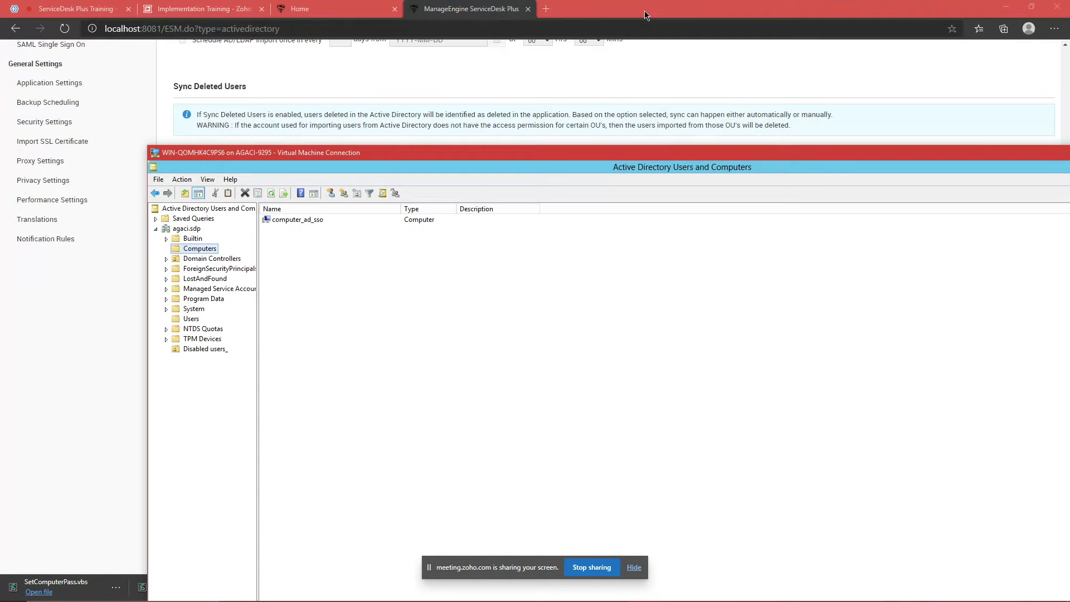
click(644, 15)
scroll(821, 358, up, 3)
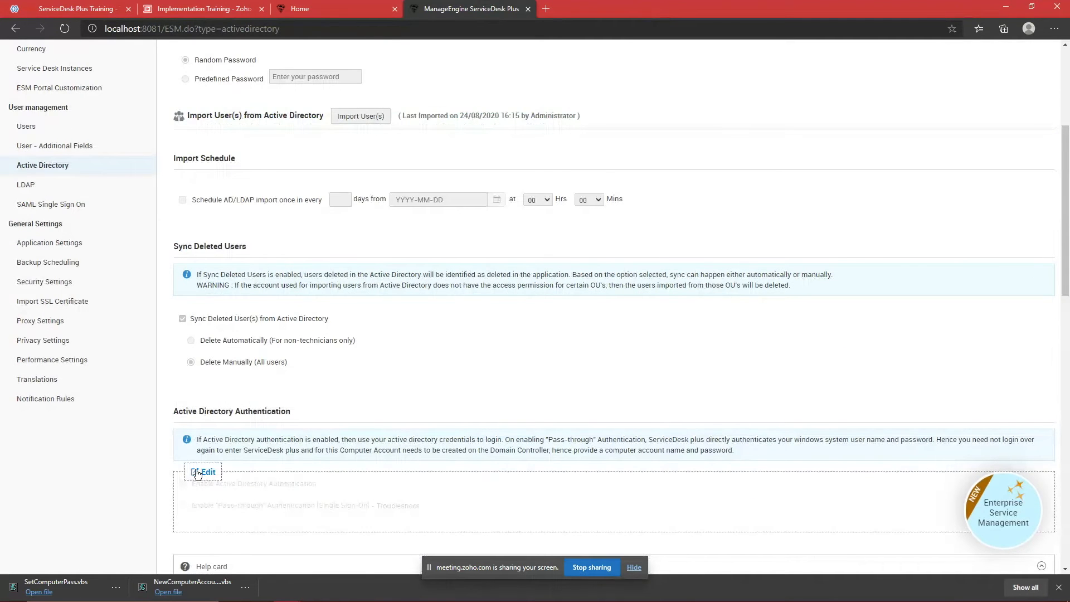
click(196, 473)
scroll(189, 390, down, 3)
click(183, 344)
drag(774, 433, 880, 435)
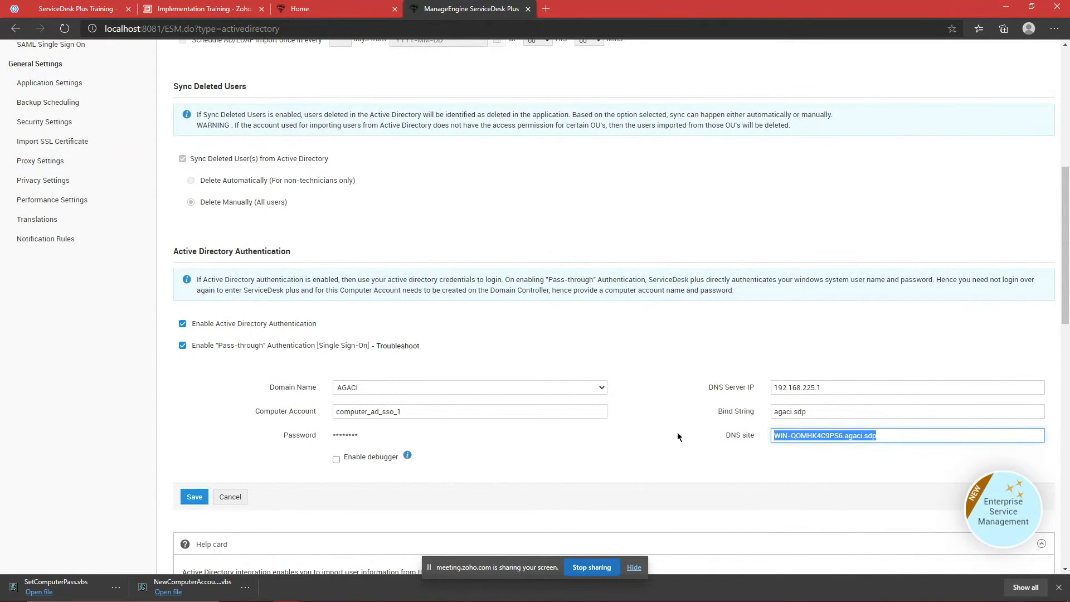
click(234, 497)
click(615, 590)
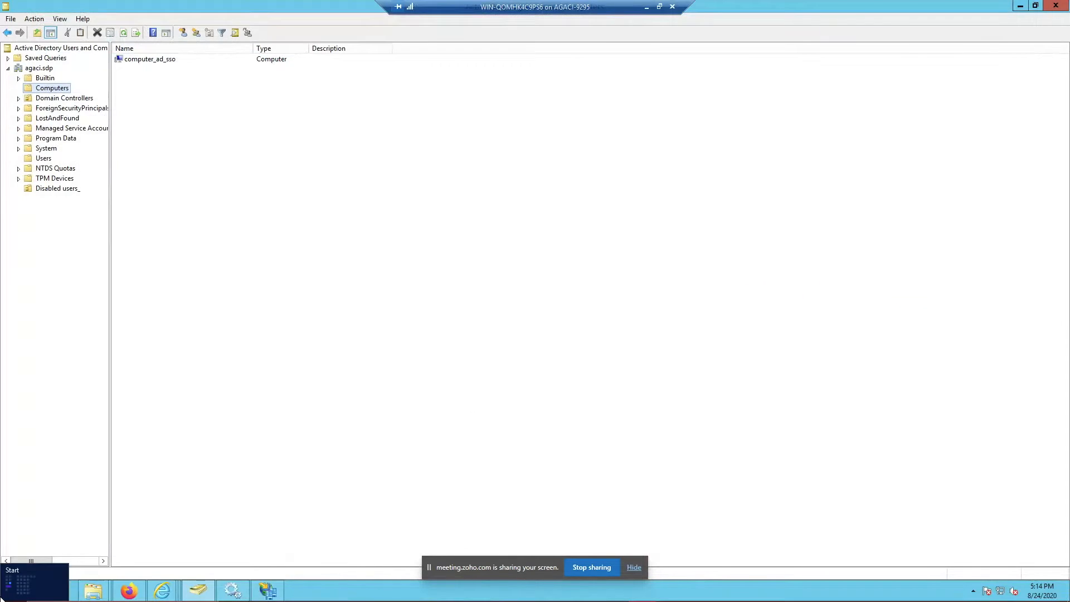
Step: Check the administrator account's options from the remote server's Start screen
click(23, 582)
click(983, 45)
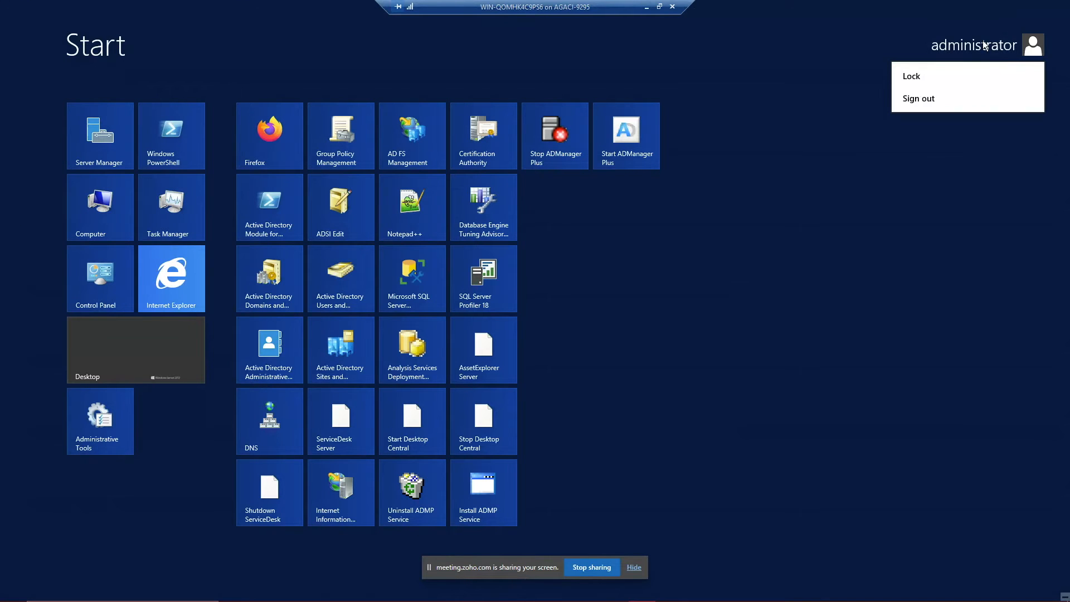
click(870, 60)
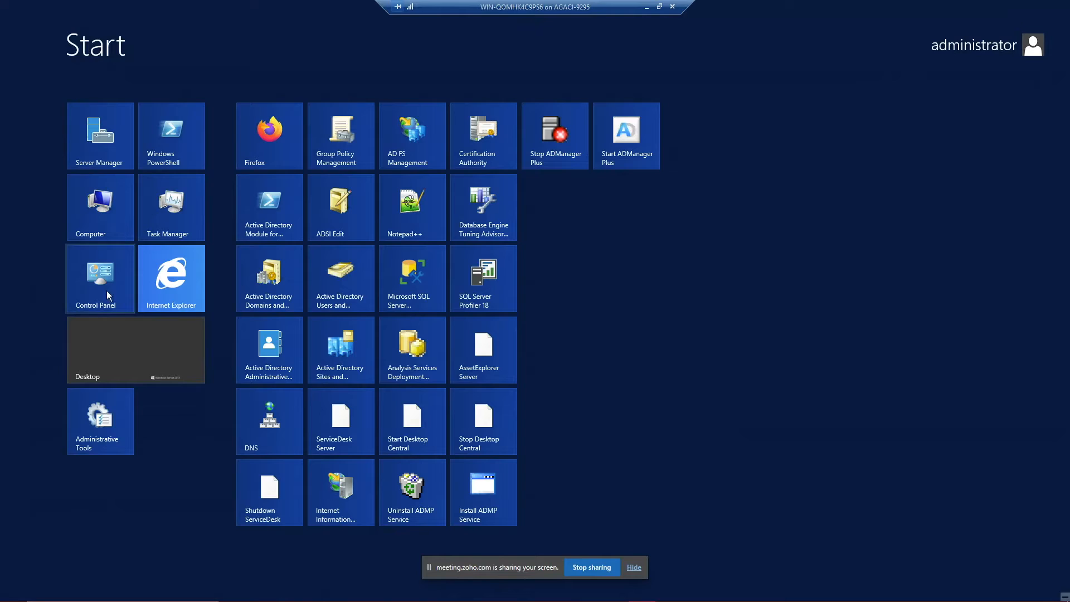
click(158, 342)
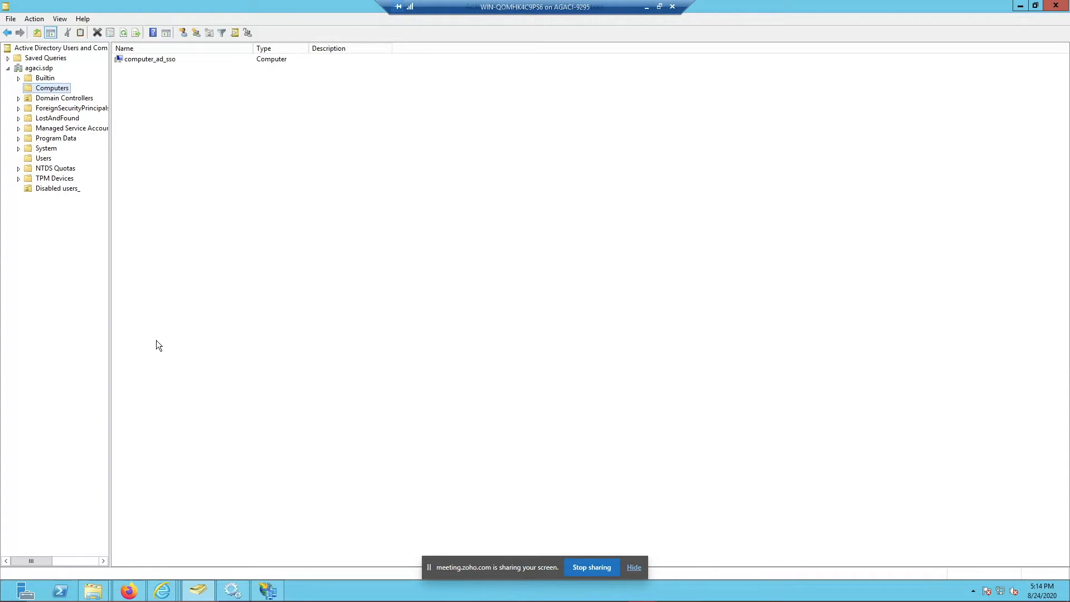
Step: Launch Control Panel via Run 'control' and open User Accounts by searching 'acc'
key(super+r)
text(control)
key(Return)
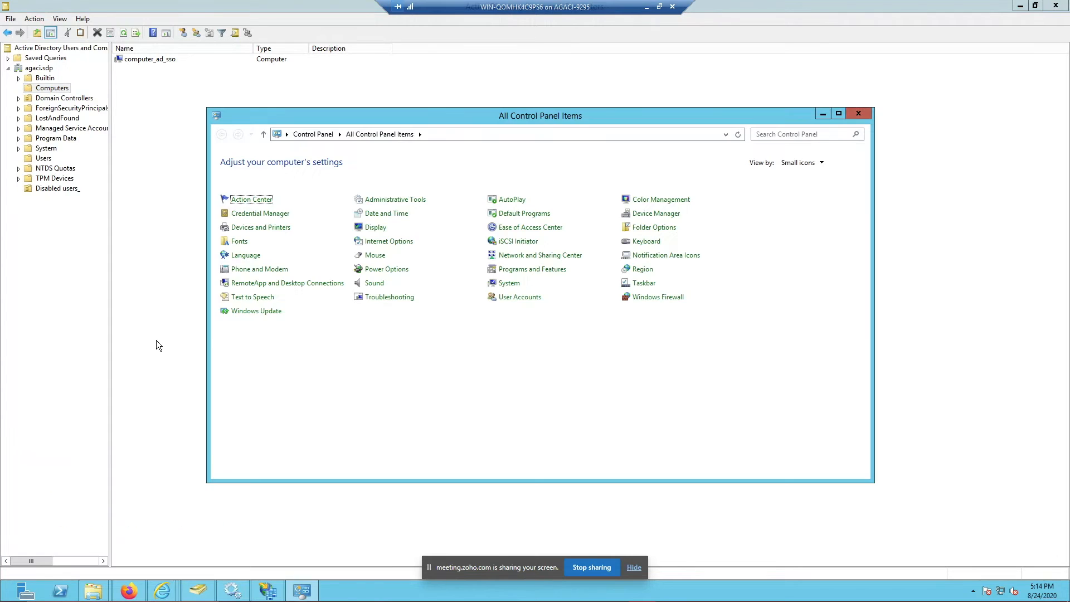
click(794, 134)
text(acc)
key(Return)
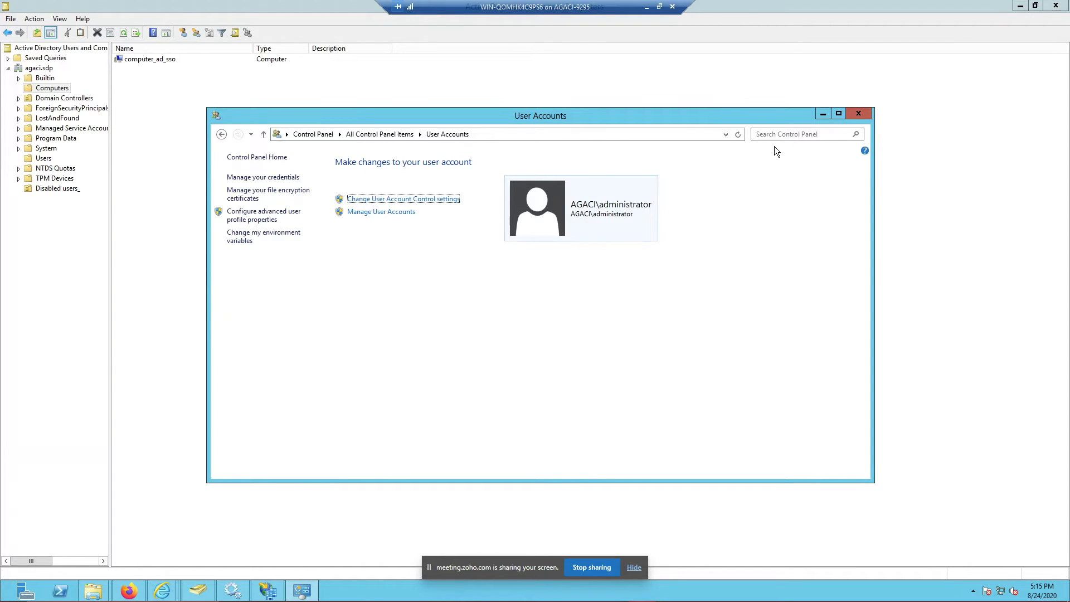
Step: Close User Accounts and inspect the Computers folder's properties in Active Directory
click(858, 114)
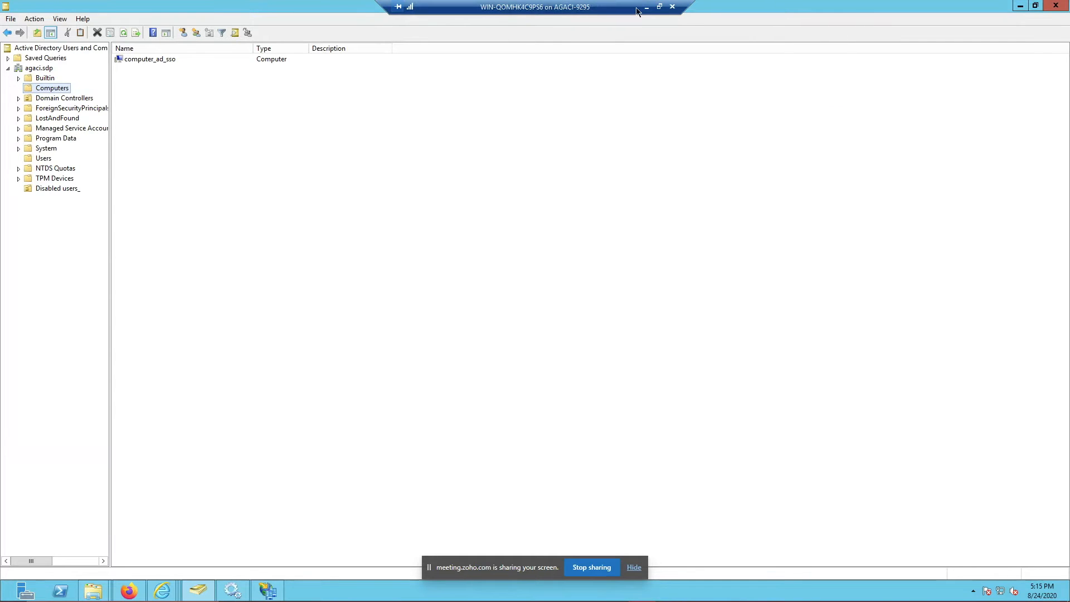
right_click(37, 88)
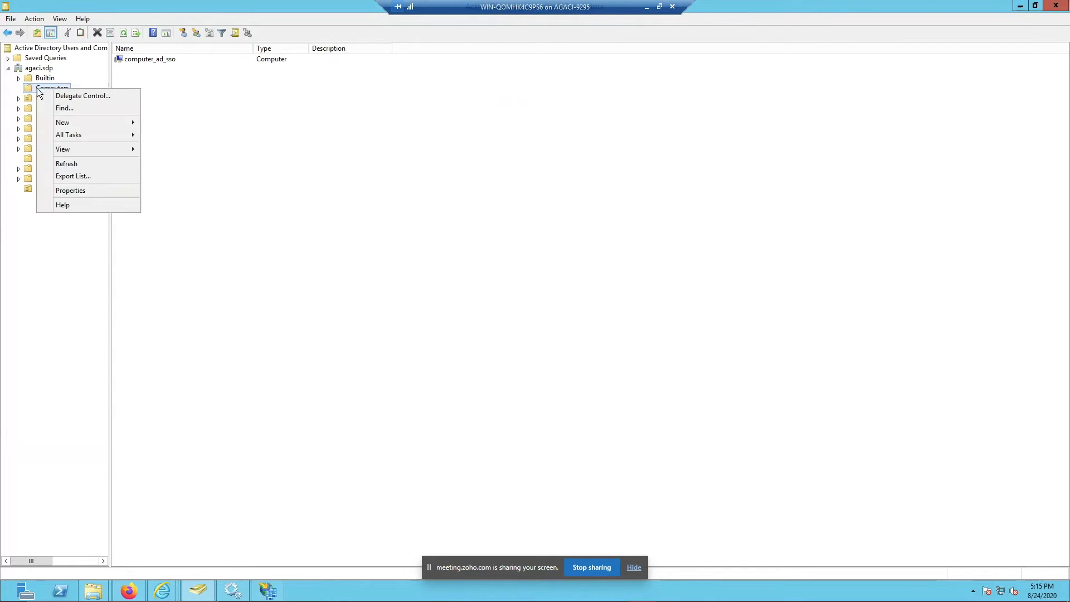
click(89, 190)
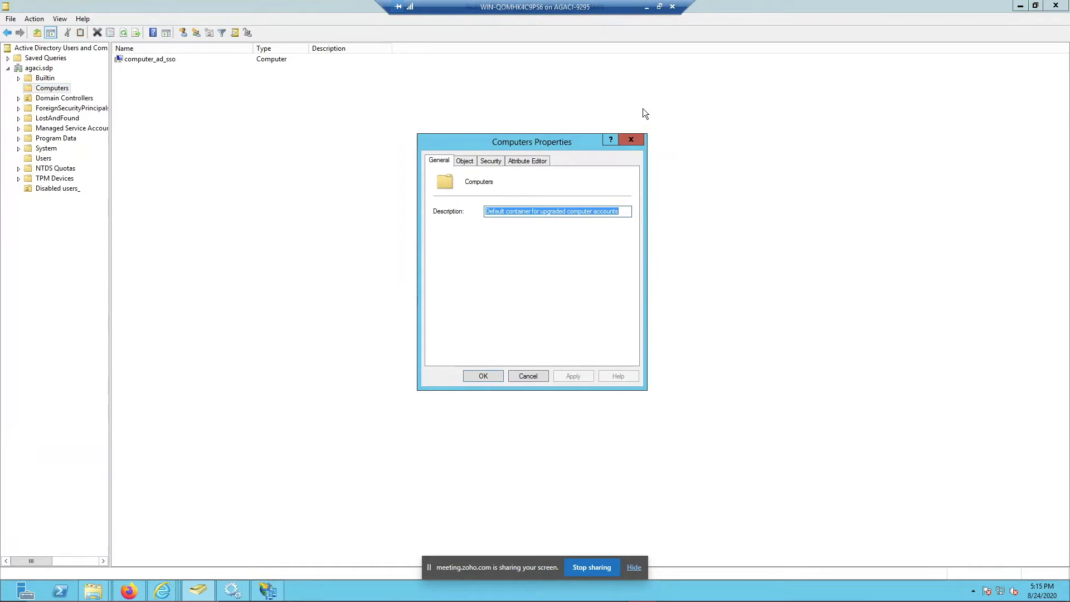
click(626, 138)
Step: In the Users folder, check the domain-named user's pre-Windows 2000 logon domain prefix
click(50, 160)
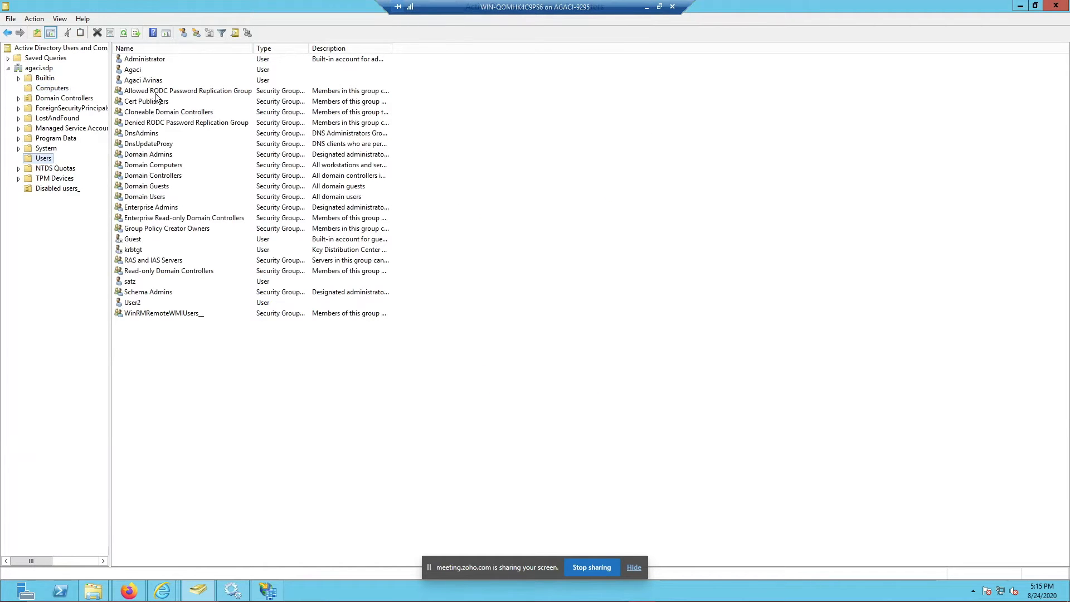
right_click(139, 74)
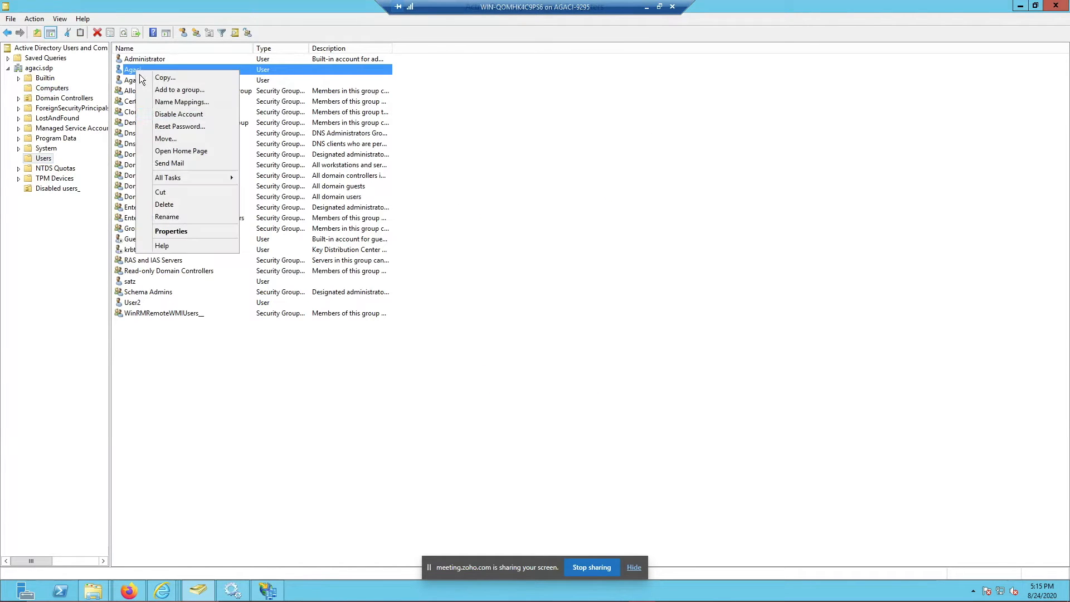
click(184, 228)
click(509, 191)
double_click(478, 242)
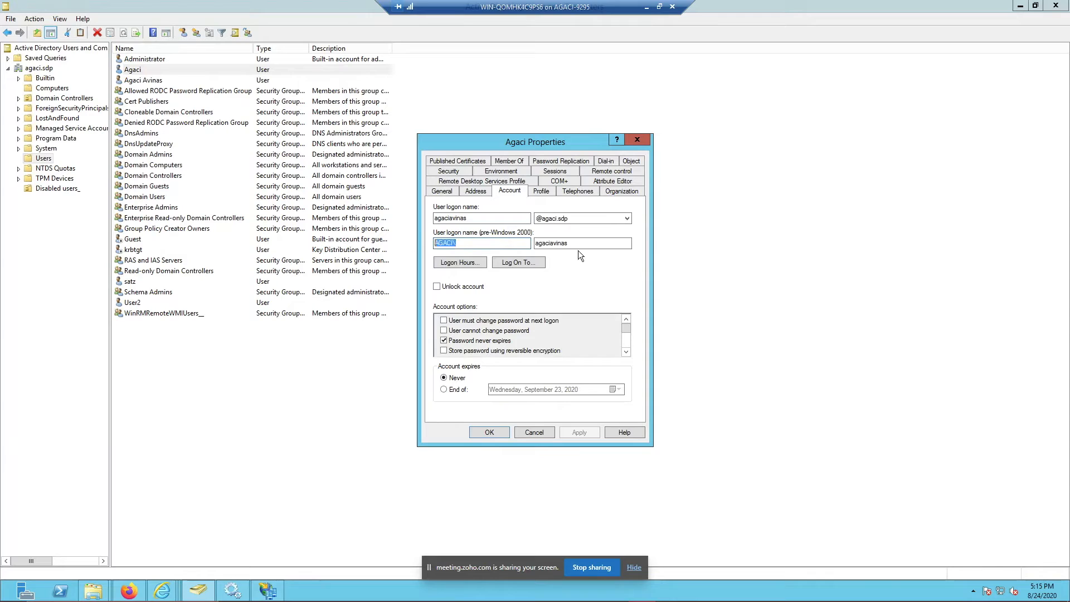
click(533, 430)
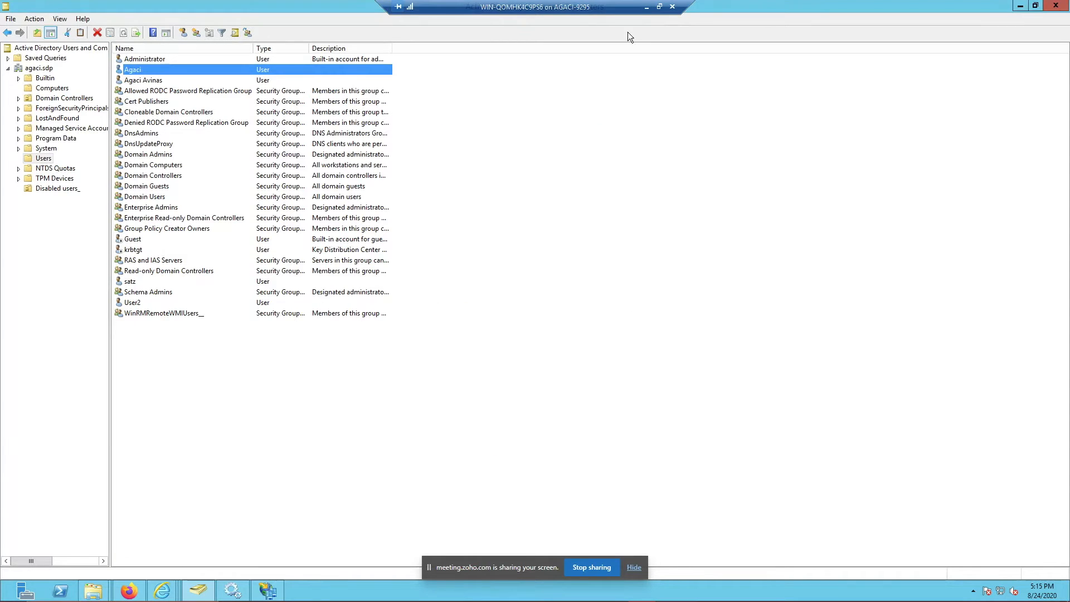
Step: Review the Active Directory authentication edit form in ServiceDesk Plus, then cancel without changes
click(646, 11)
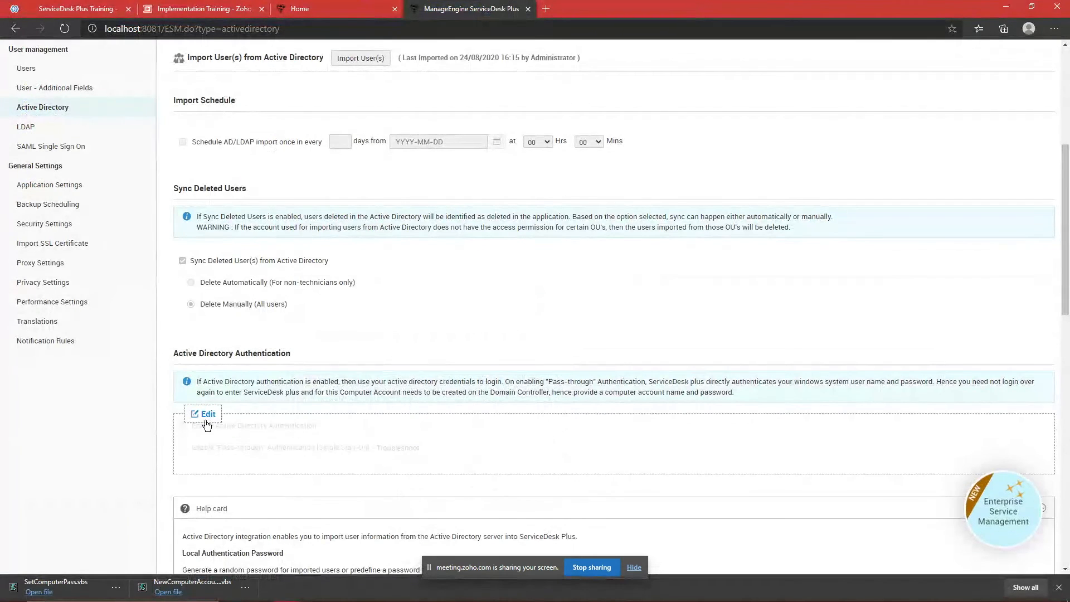
click(183, 447)
scroll(563, 359, down, 3)
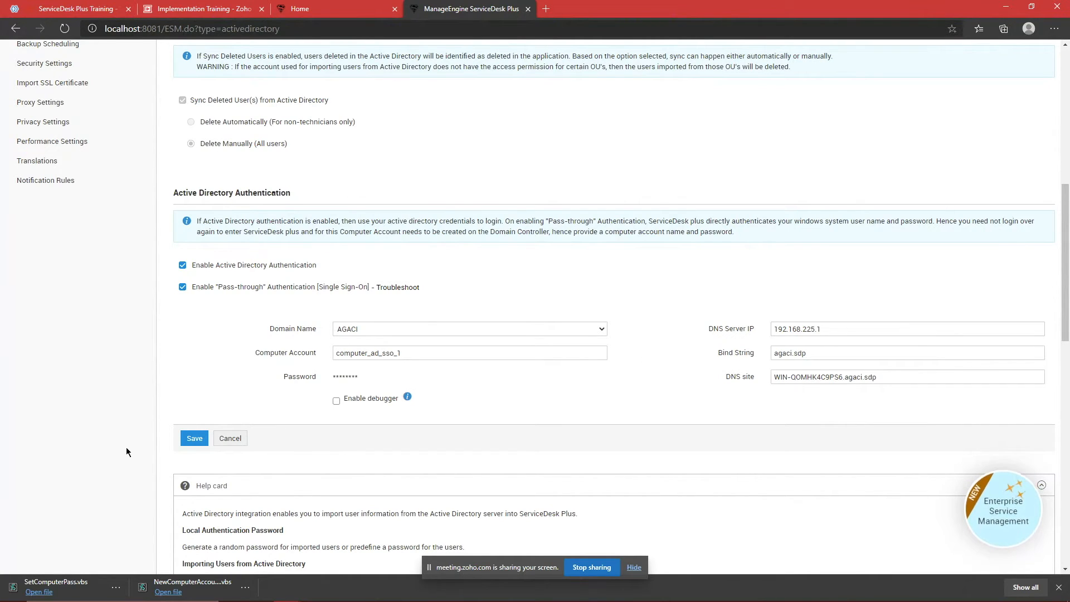
mouse_move(134, 601)
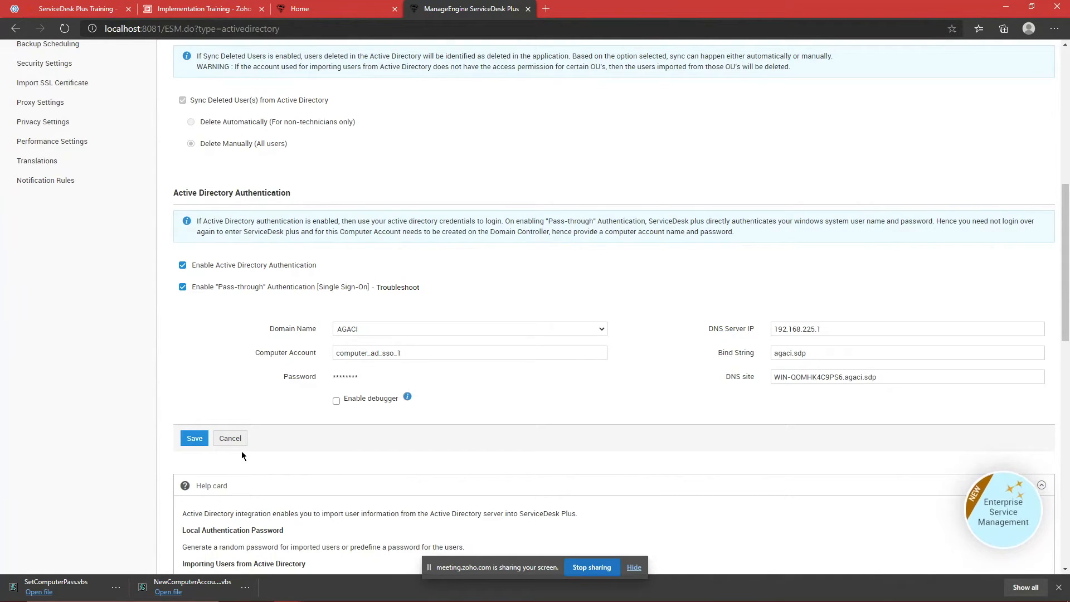
click(230, 438)
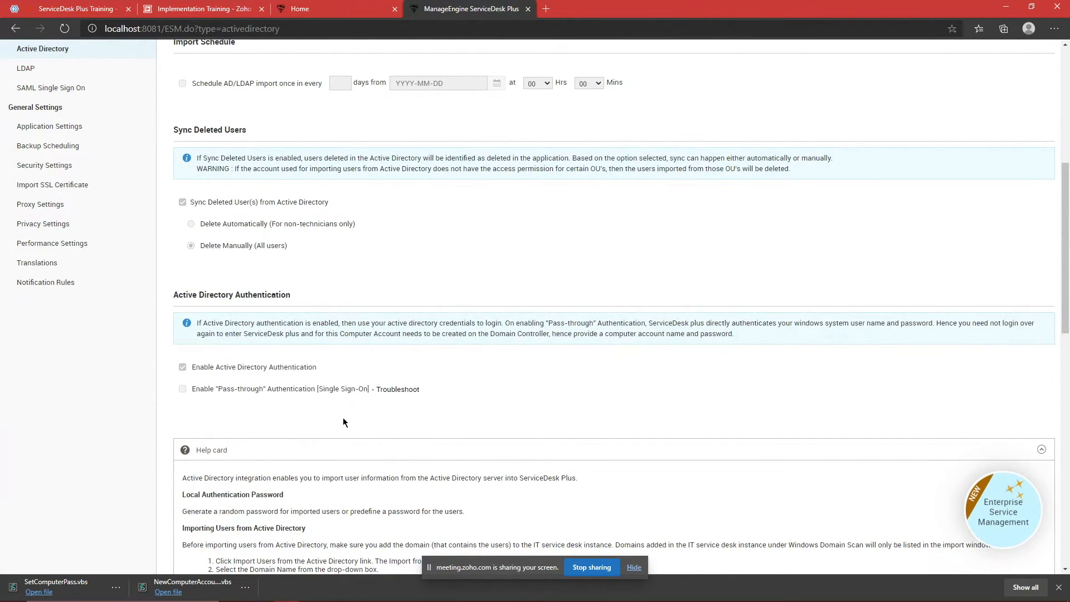
click(99, 7)
scroll(142, 338, down, 1)
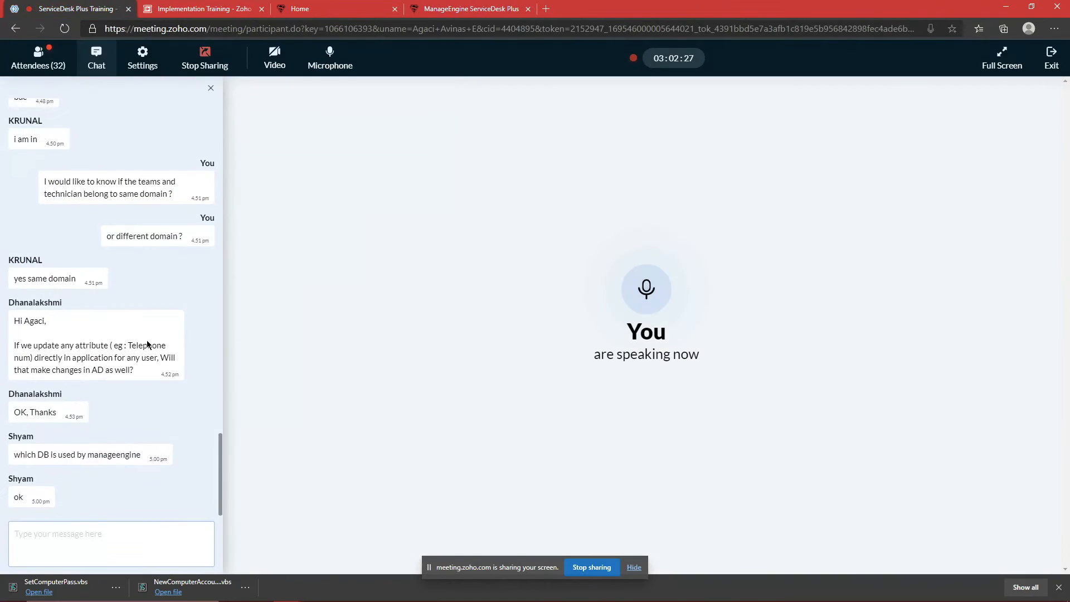
click(38, 55)
scroll(108, 207, up, 10)
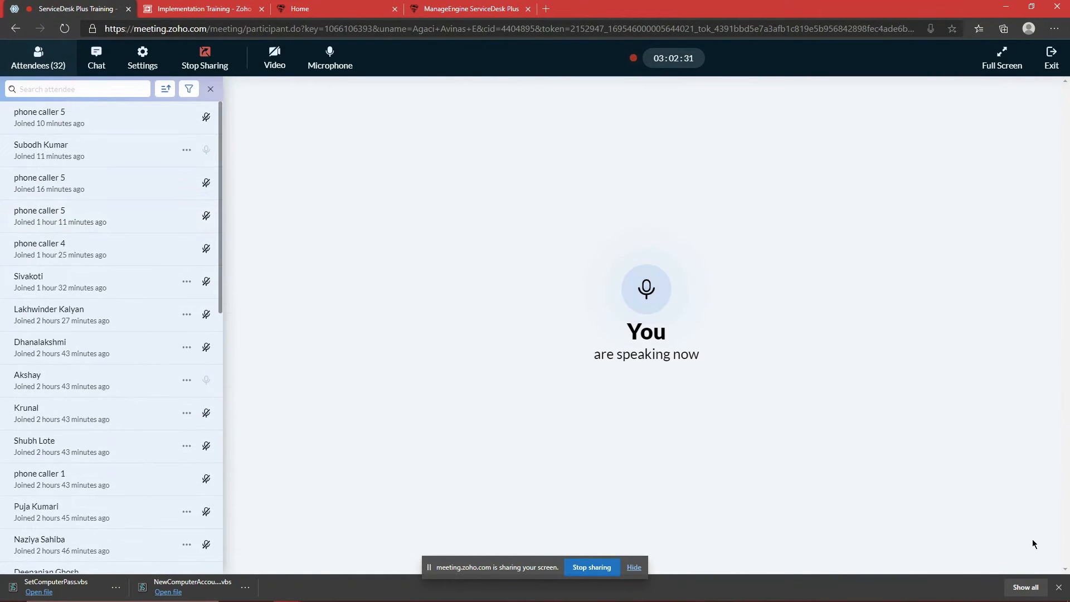
click(1058, 587)
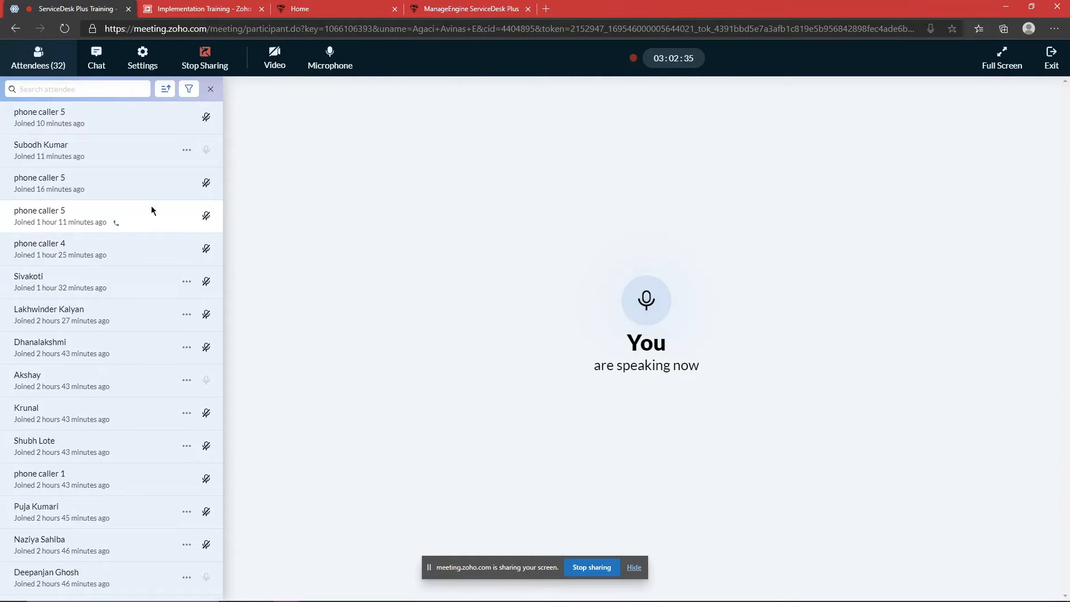
click(97, 58)
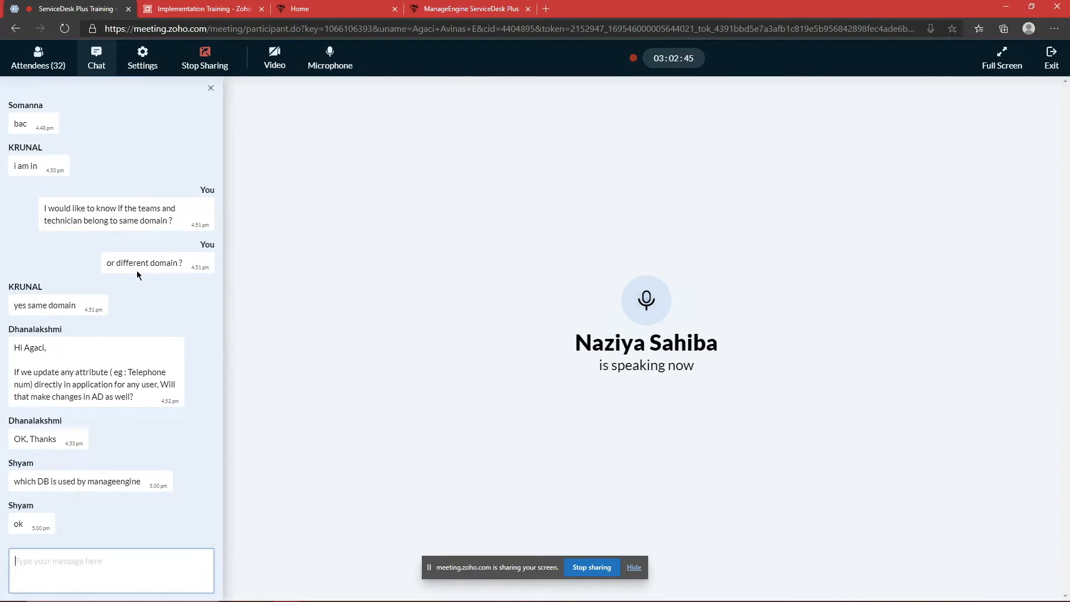
click(43, 72)
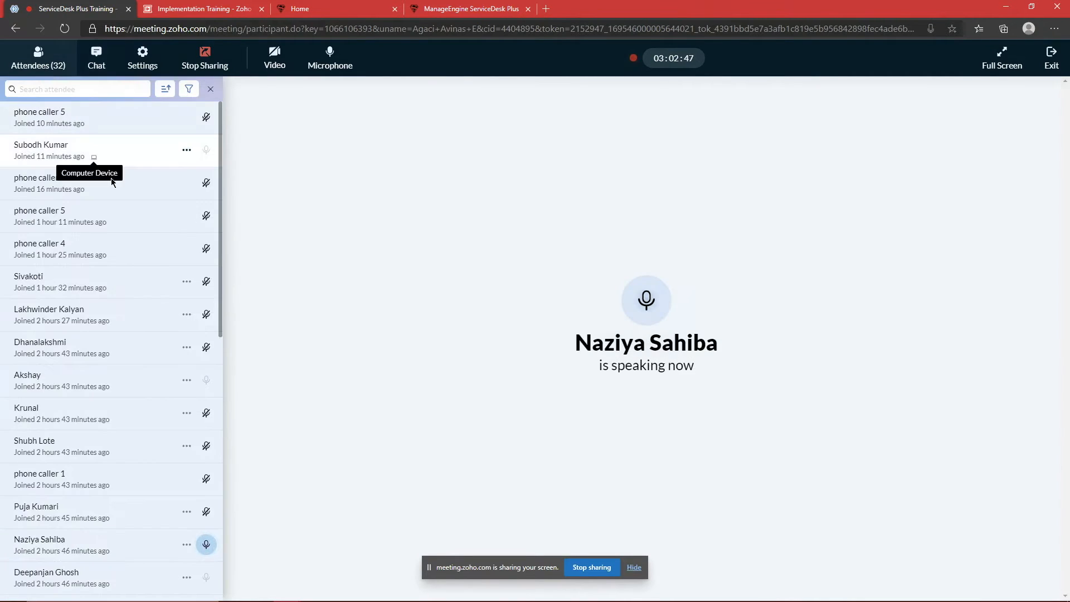
click(100, 62)
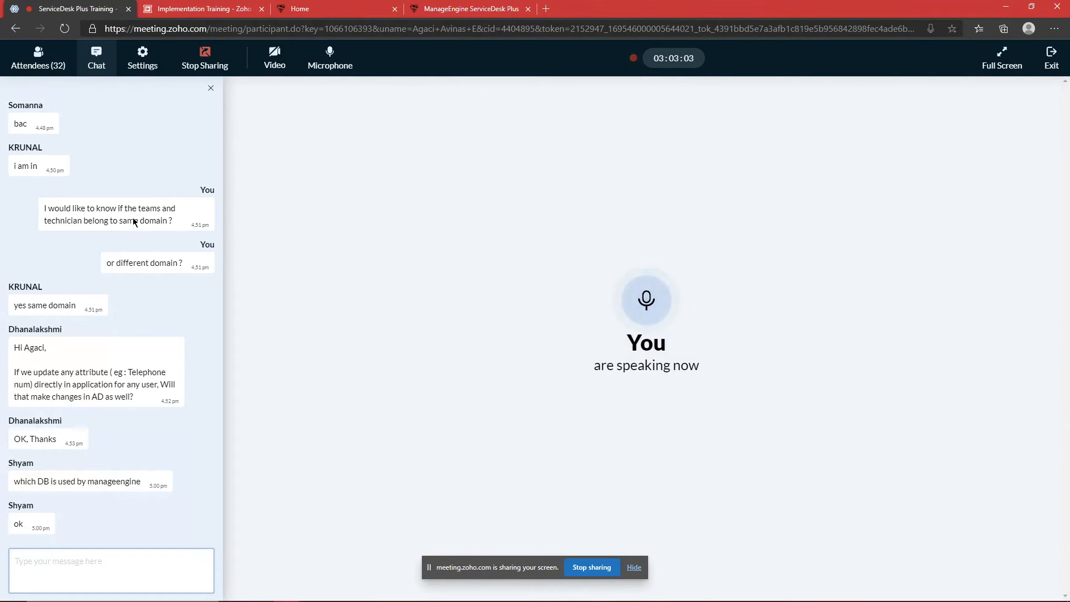
click(462, 6)
scroll(137, 257, up, 3)
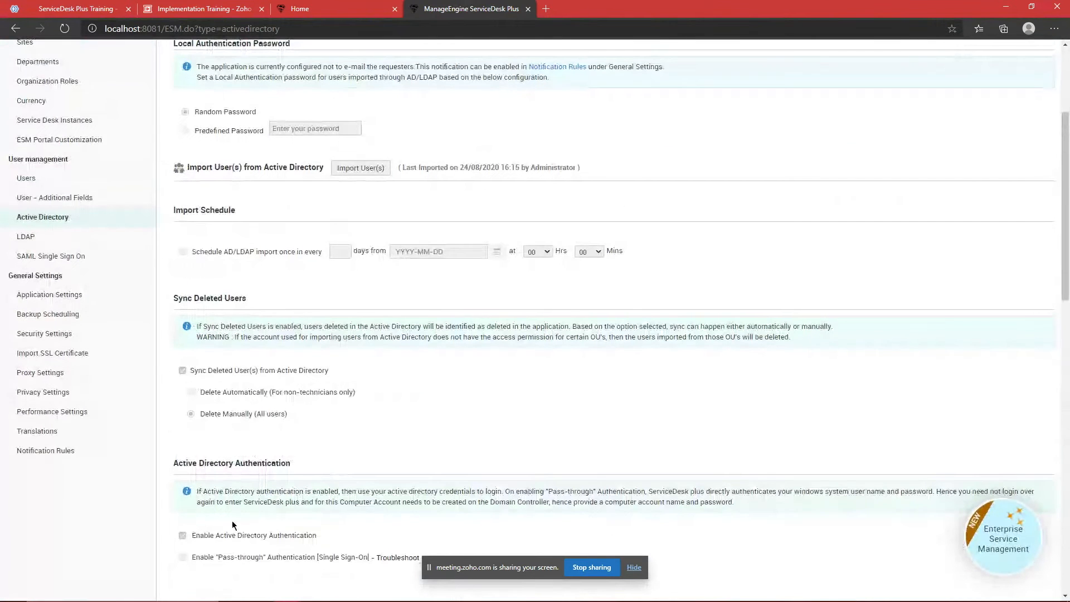
Step: Open ServiceDesk Plus's SAML Single Sign On settings and check the meeting's attendee list
click(84, 255)
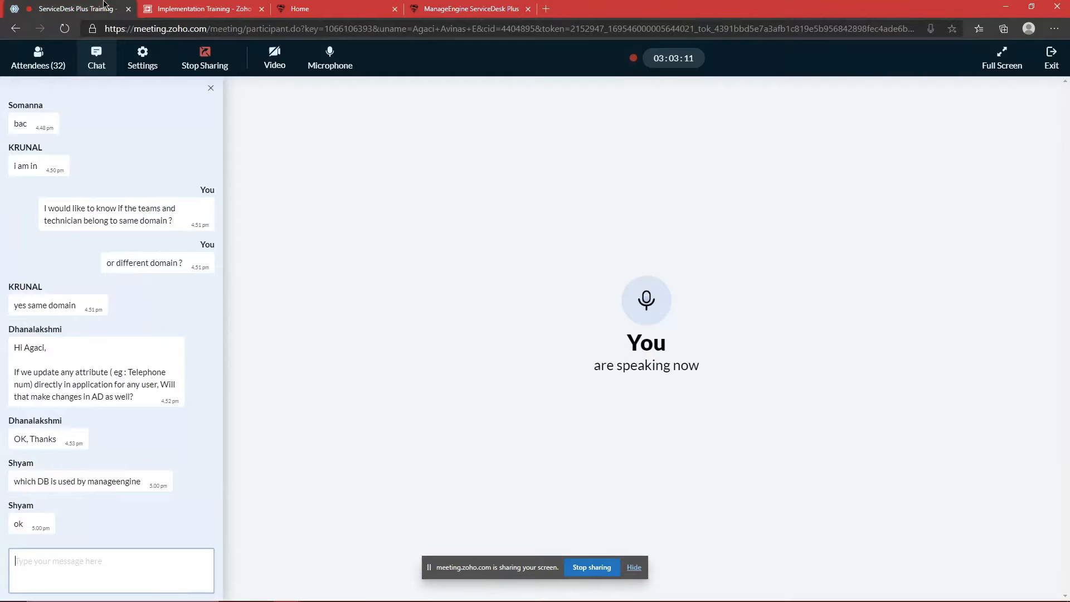
click(106, 8)
click(41, 66)
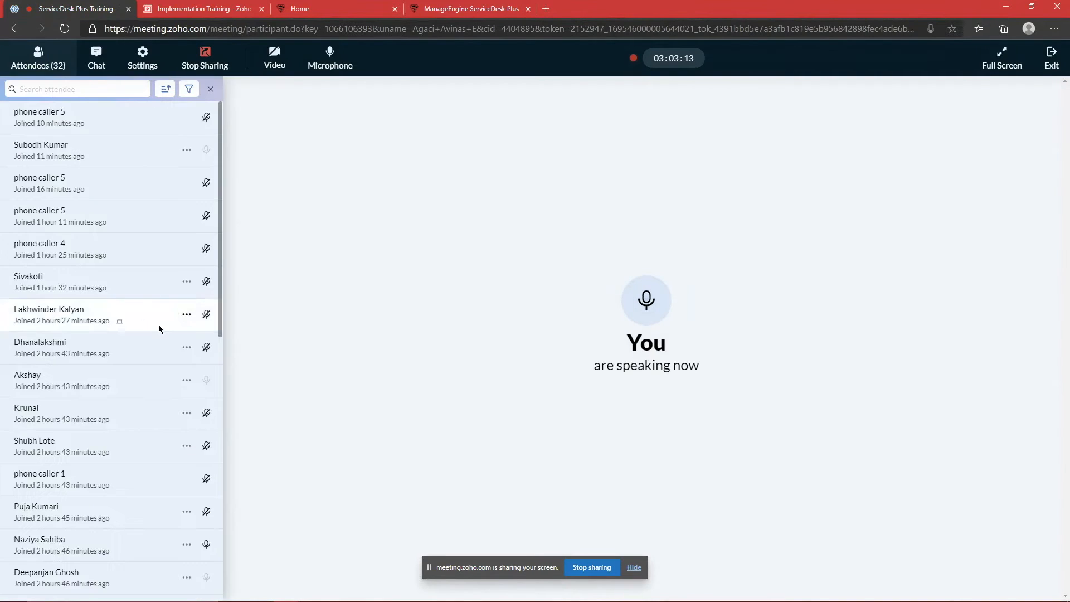
scroll(160, 329, down, 1)
scroll(160, 328, up, 1)
click(430, 7)
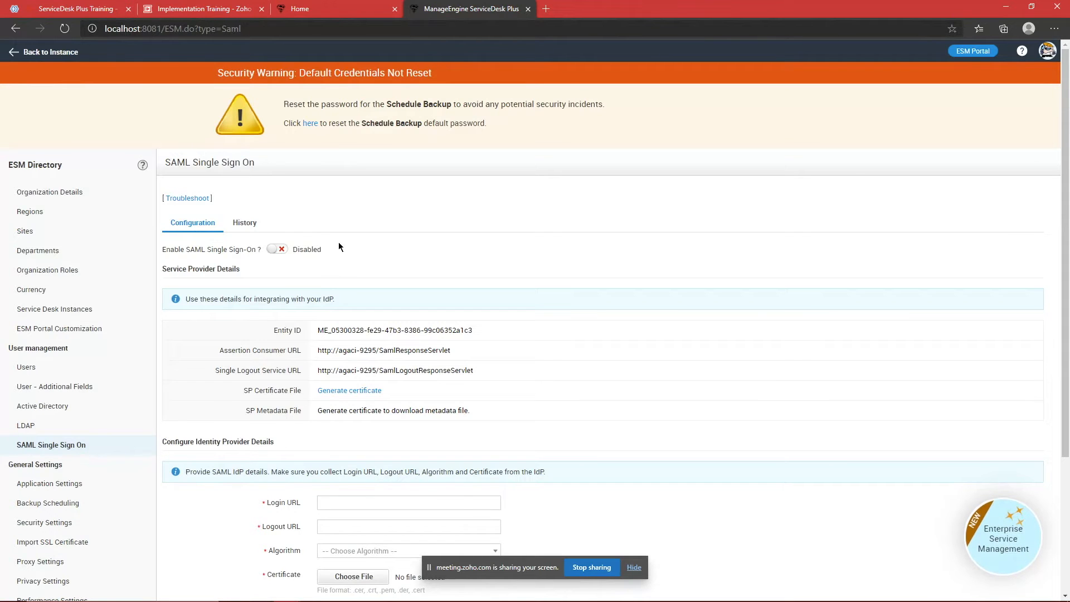
Step: Read the meeting chat and mark the participant's question about the server IP
click(107, 8)
scroll(119, 290, down, 5)
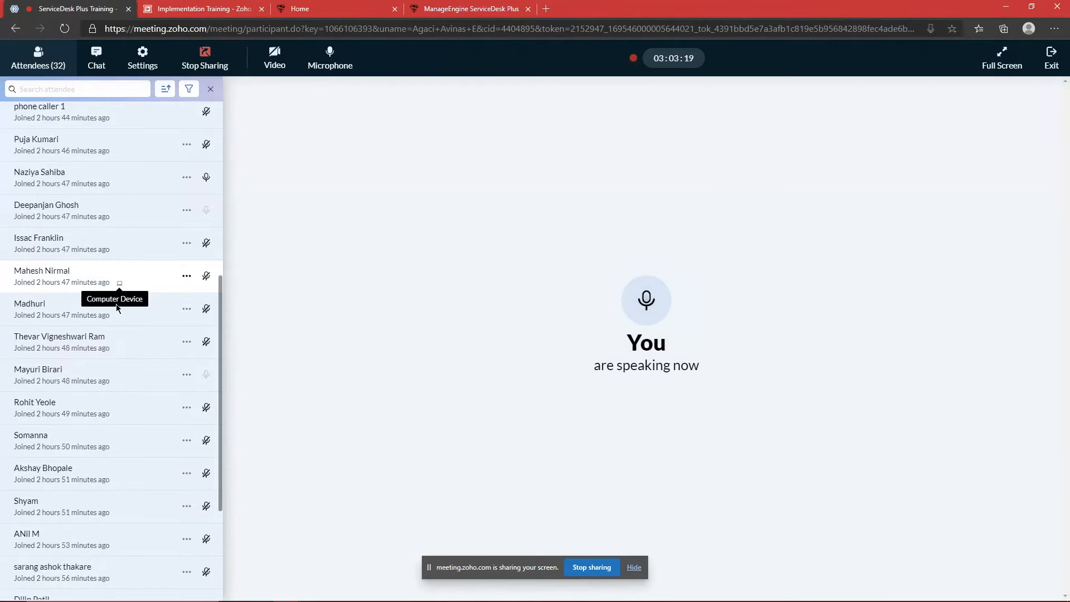
scroll(117, 307, up, 2)
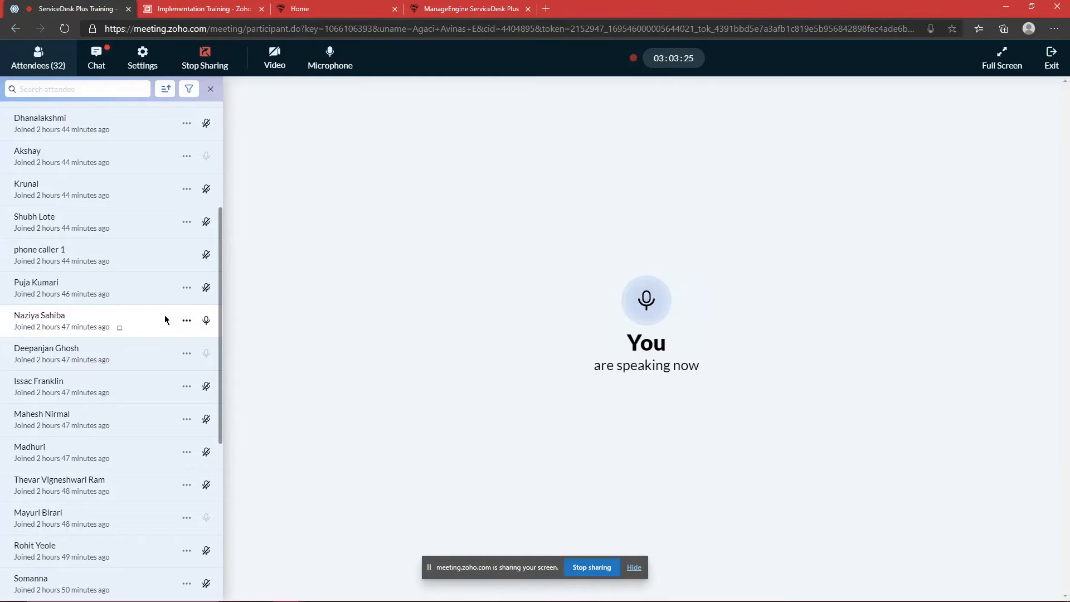
scroll(162, 315, up, 4)
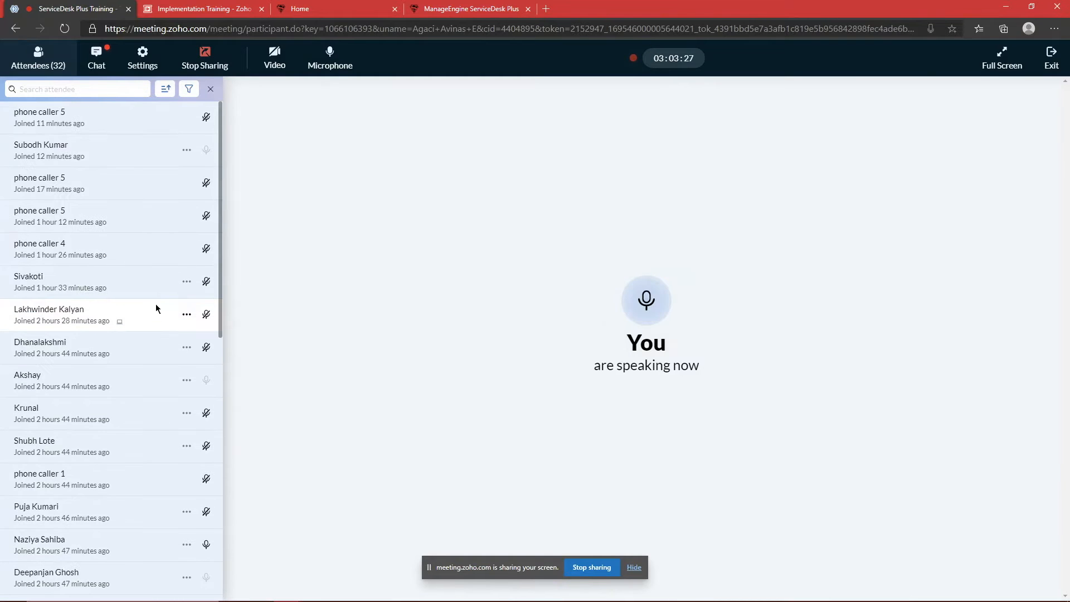
click(98, 61)
scroll(117, 235, down, 2)
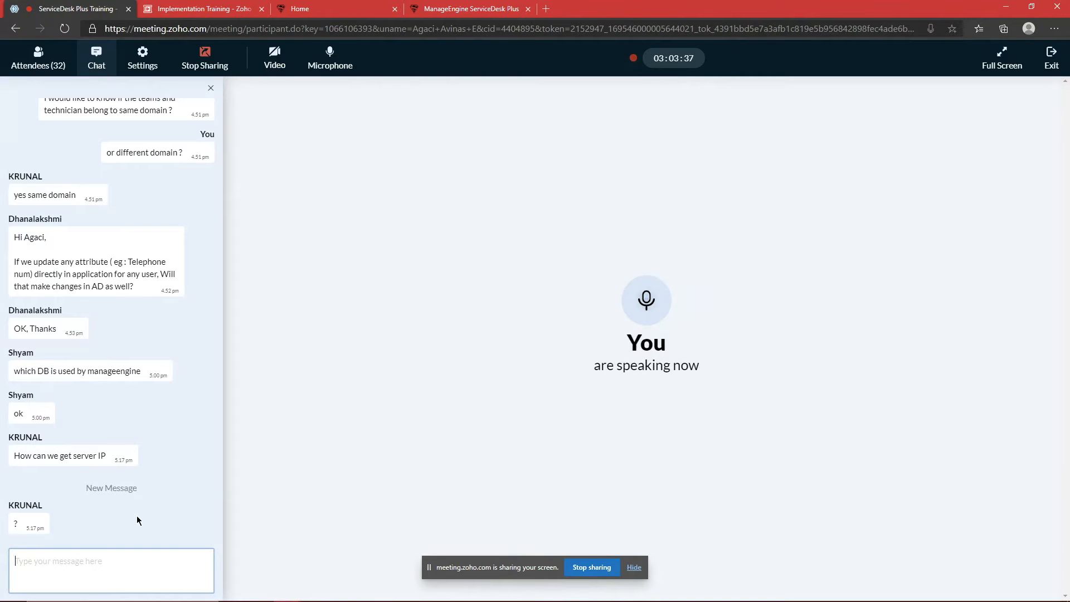
mouse_move(647, 597)
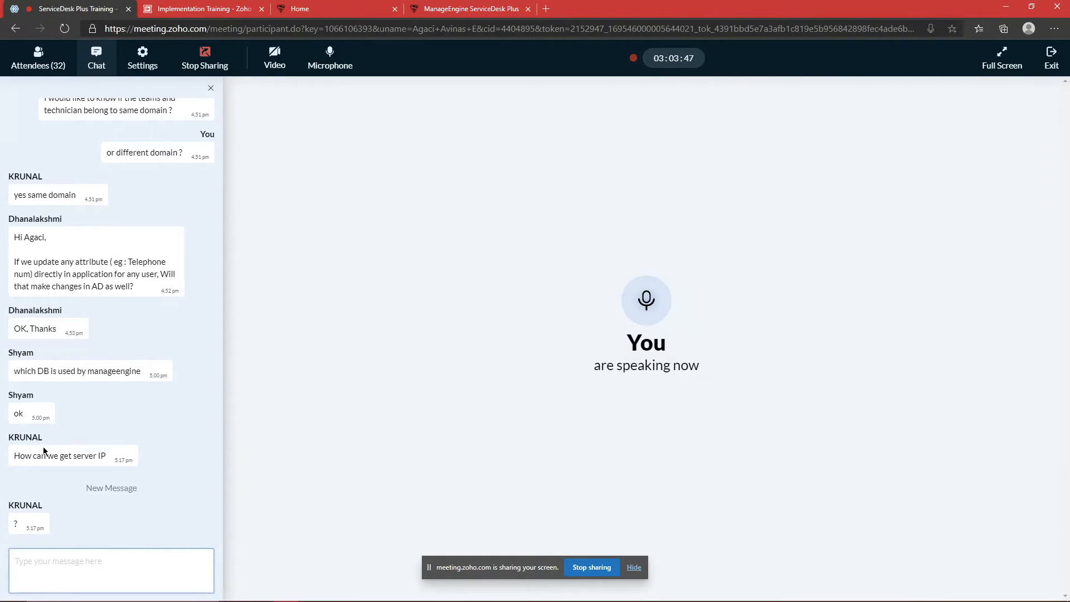
drag(20, 456, 107, 456)
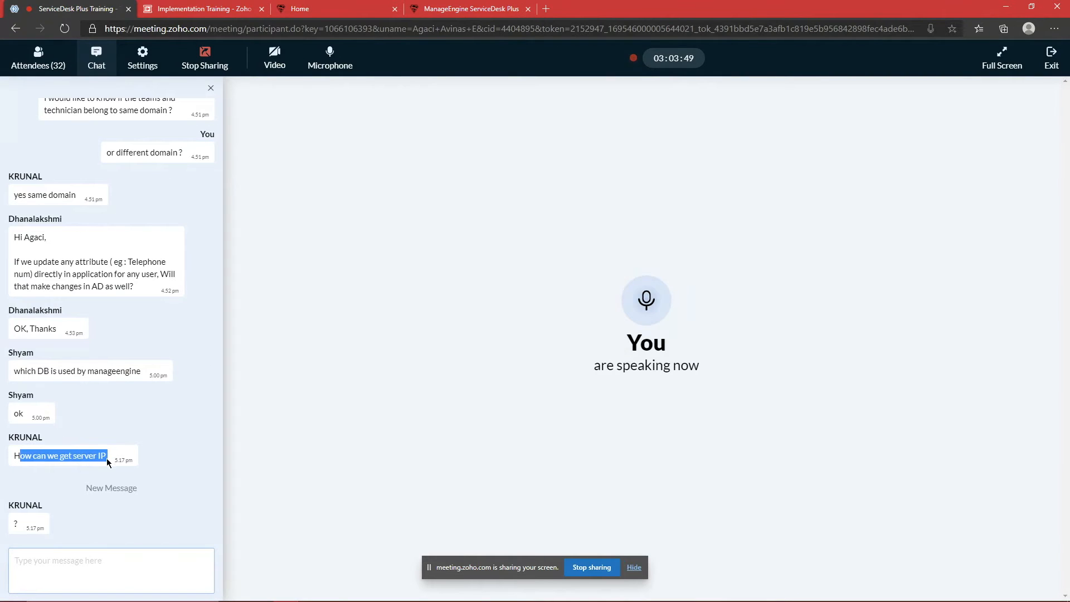
click(446, 9)
Step: Look up the DNS Server IP 192.168.225.1 in the Active Directory authentication form
scroll(351, 352, down, 3)
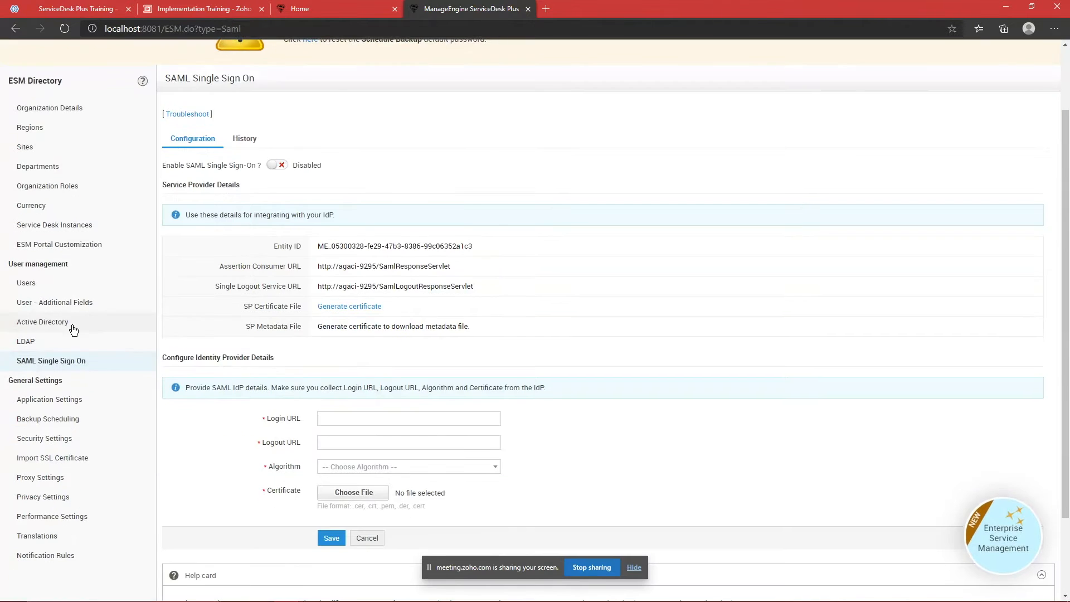
click(67, 324)
scroll(273, 377, down, 6)
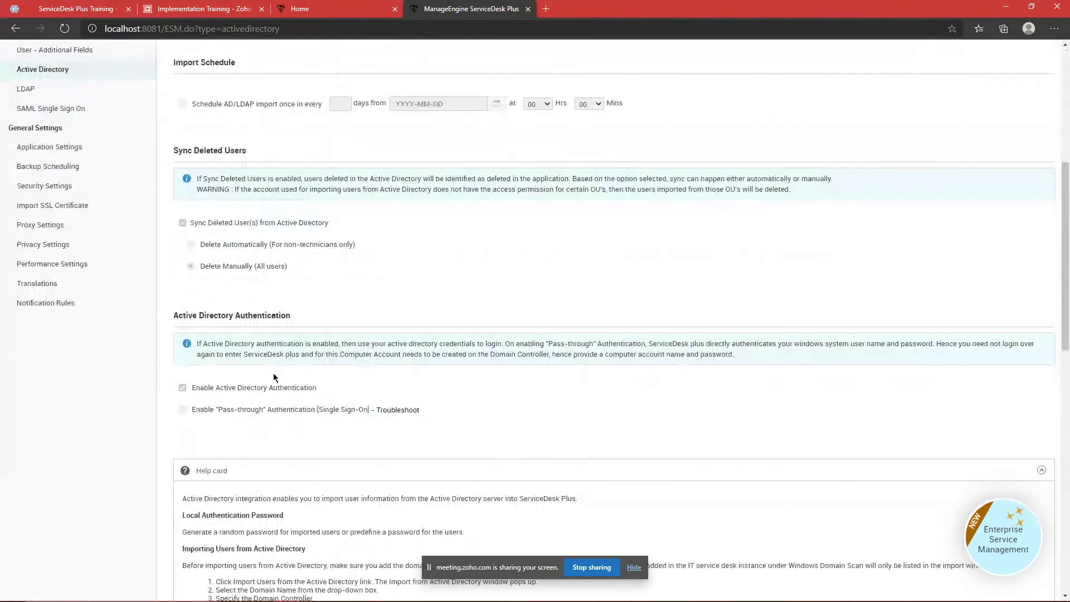
click(206, 412)
click(183, 410)
drag(756, 451, 707, 453)
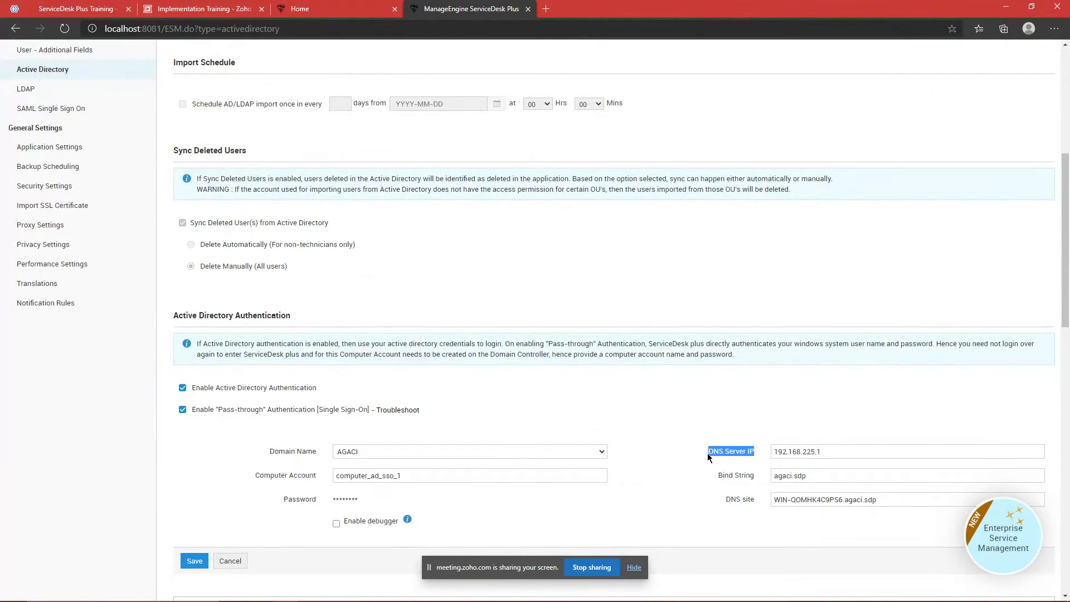
Step: Start a chat reply in the meeting, then return to the remote server's Start screen
click(89, 7)
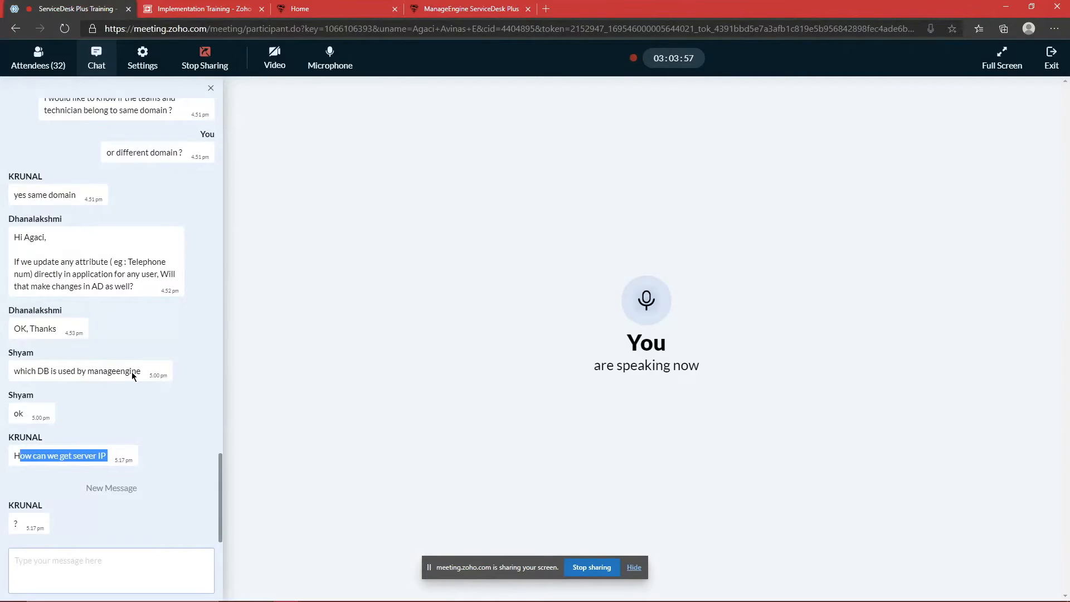
click(66, 552)
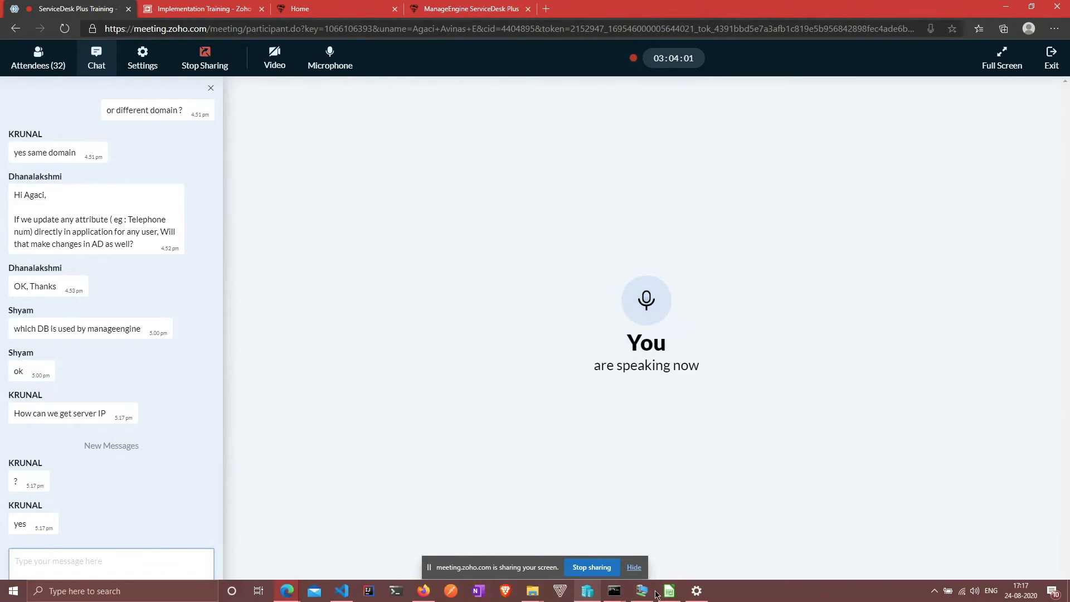
click(642, 591)
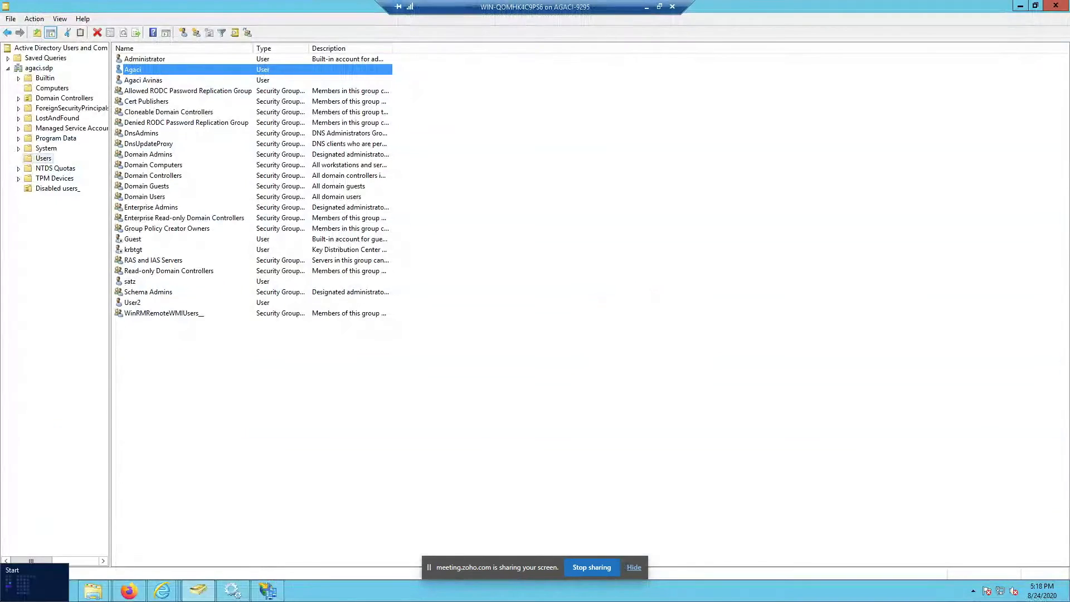
click(11, 591)
Step: Open Command Prompt and run 'ipconfig /all' to find IPv4 address 172.17.237.157
text(cmd)
key(Return)
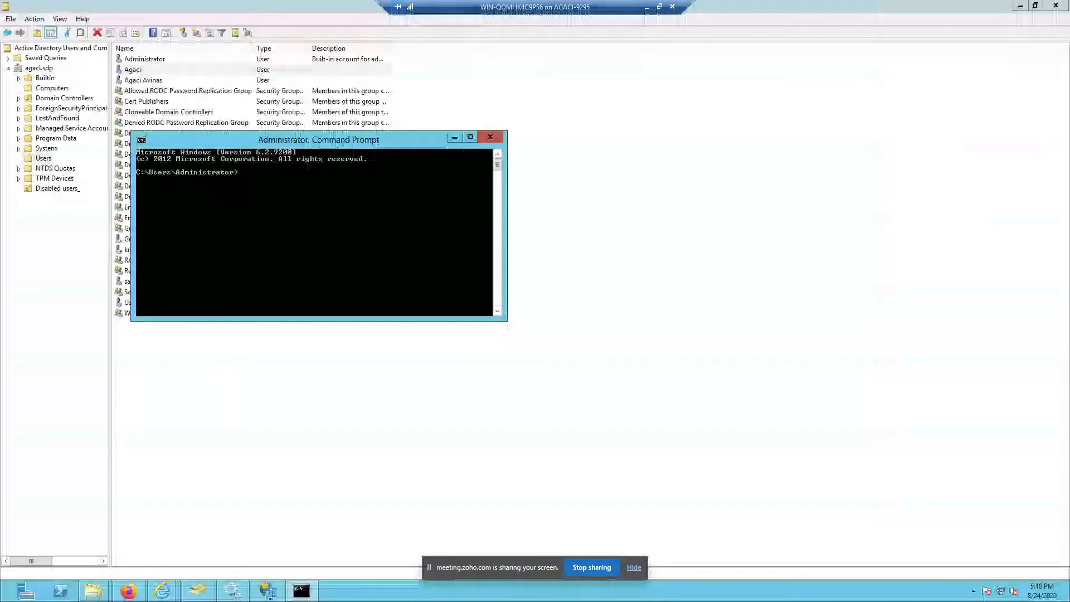
text(ipconf)
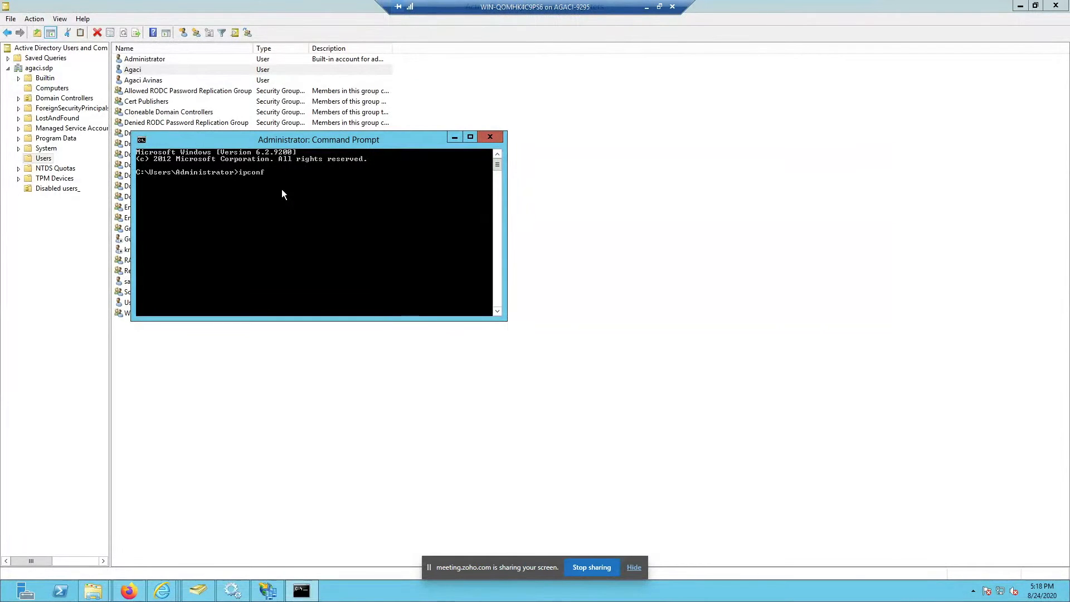
text(ig /all)
key(Return)
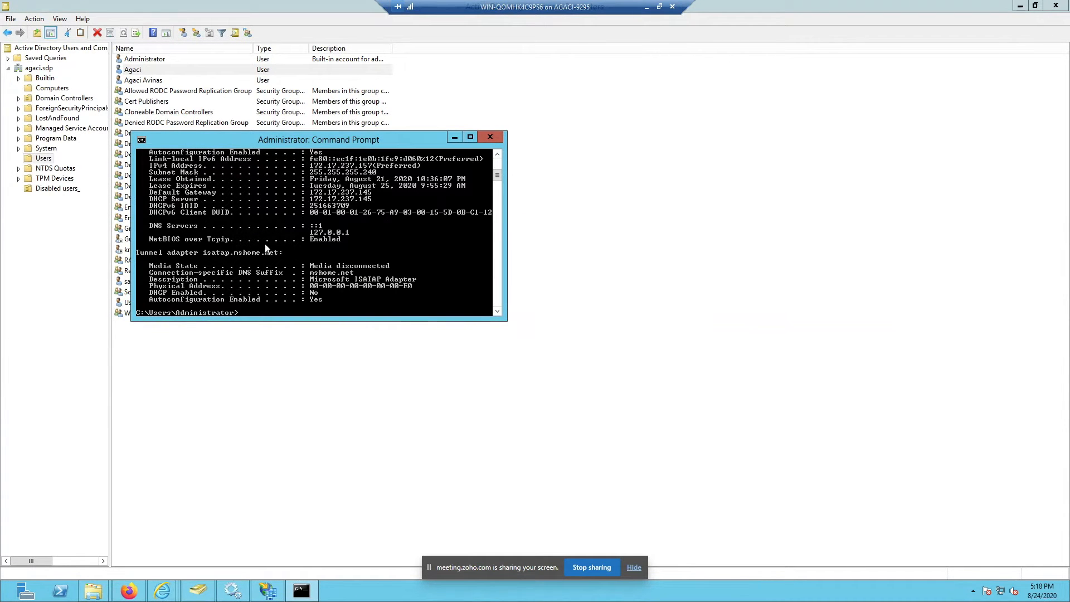
scroll(261, 245, up, 5)
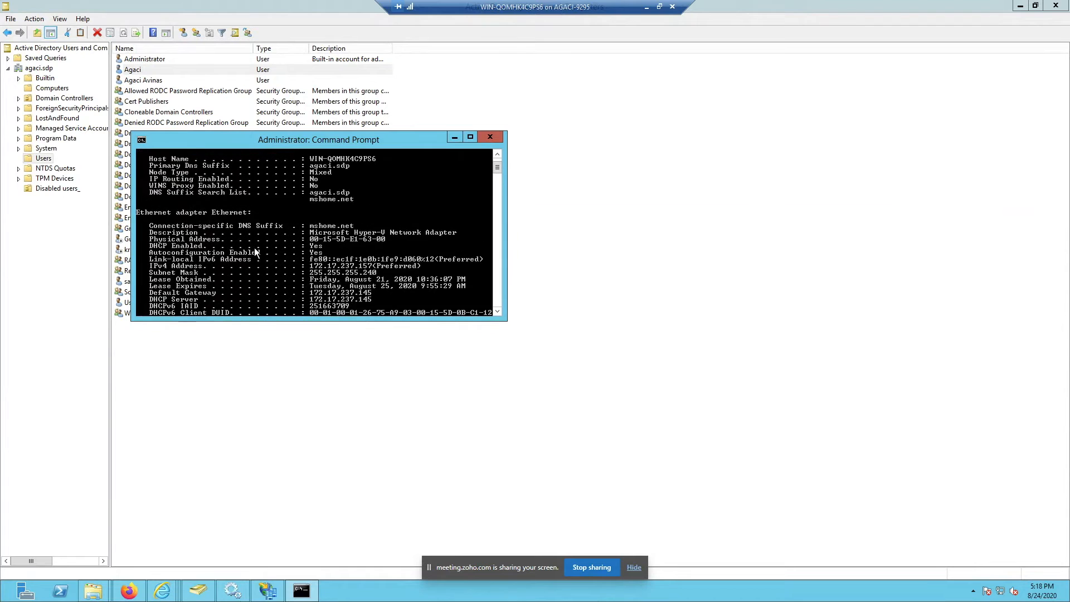
scroll(157, 195, up, 2)
scroll(196, 223, down, 4)
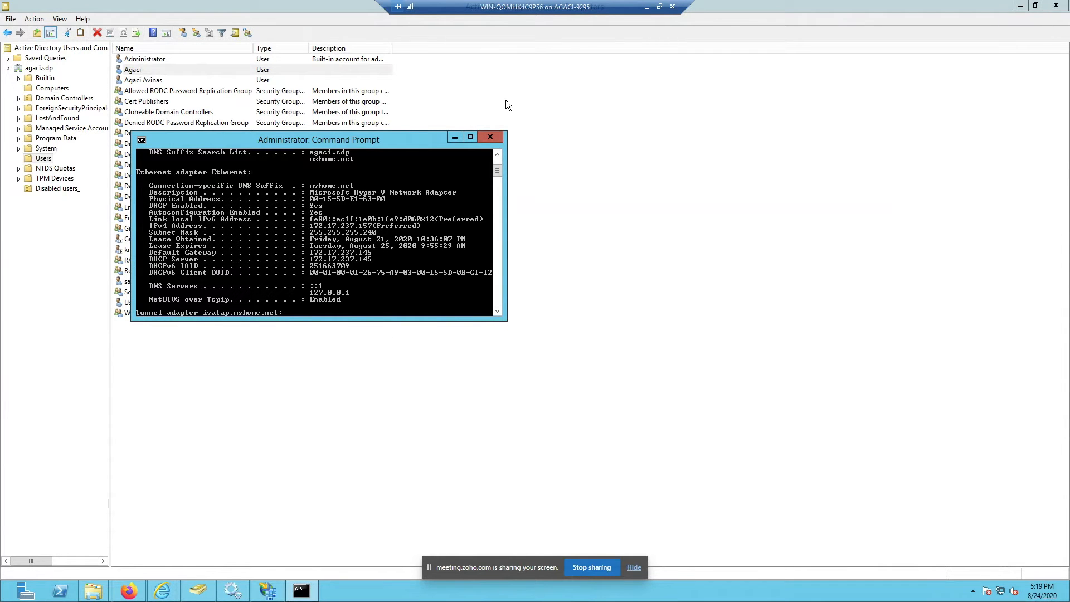
click(646, 7)
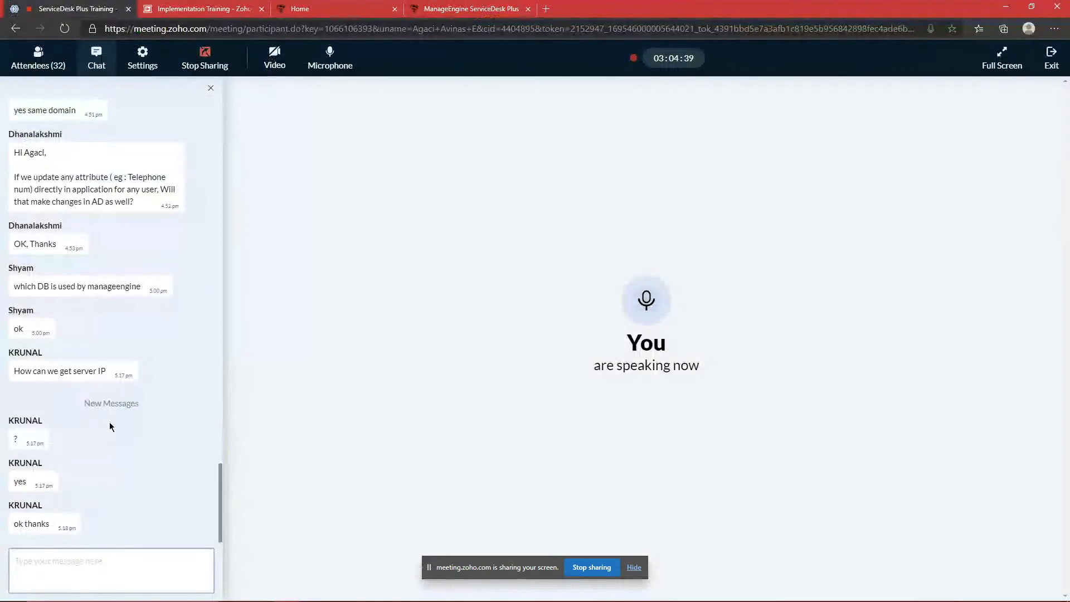
Step: Uncheck pass-through authentication in the Active Directory settings, save, and dismiss the no-changes notice
click(468, 7)
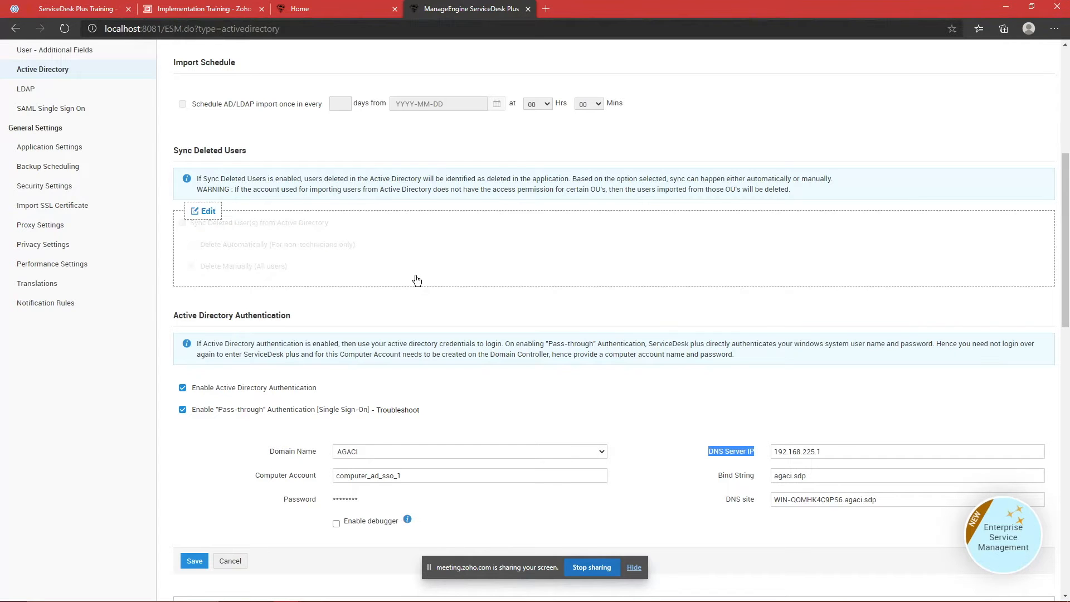
click(183, 410)
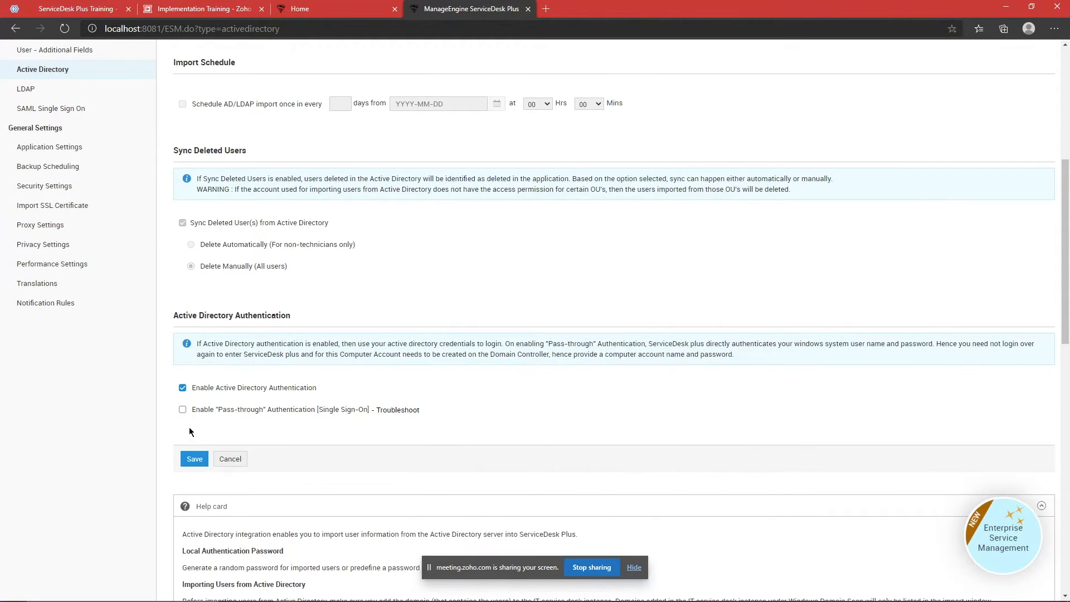
click(194, 455)
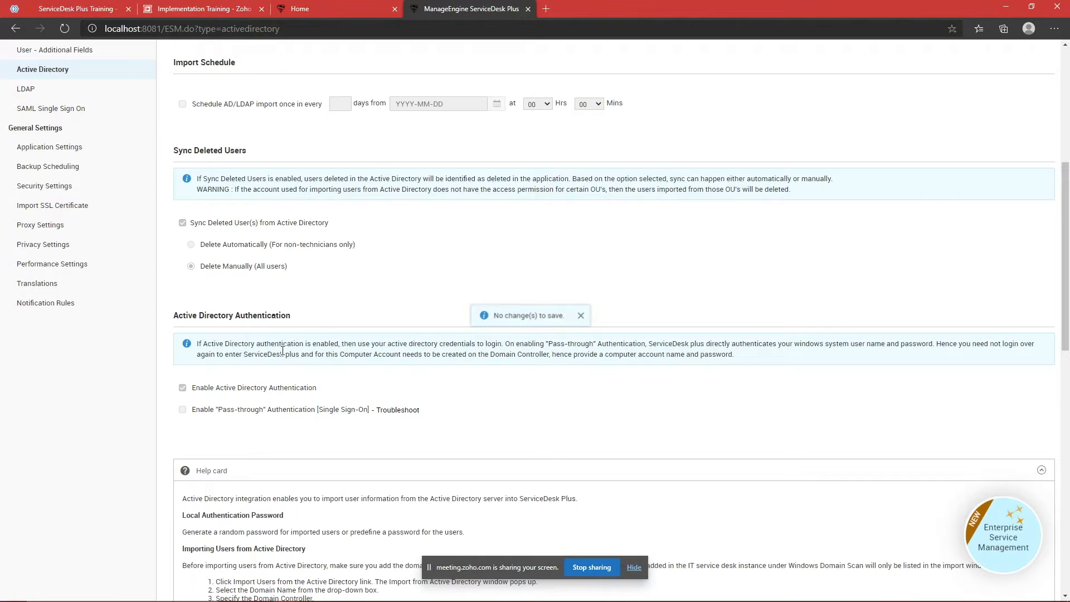
click(580, 316)
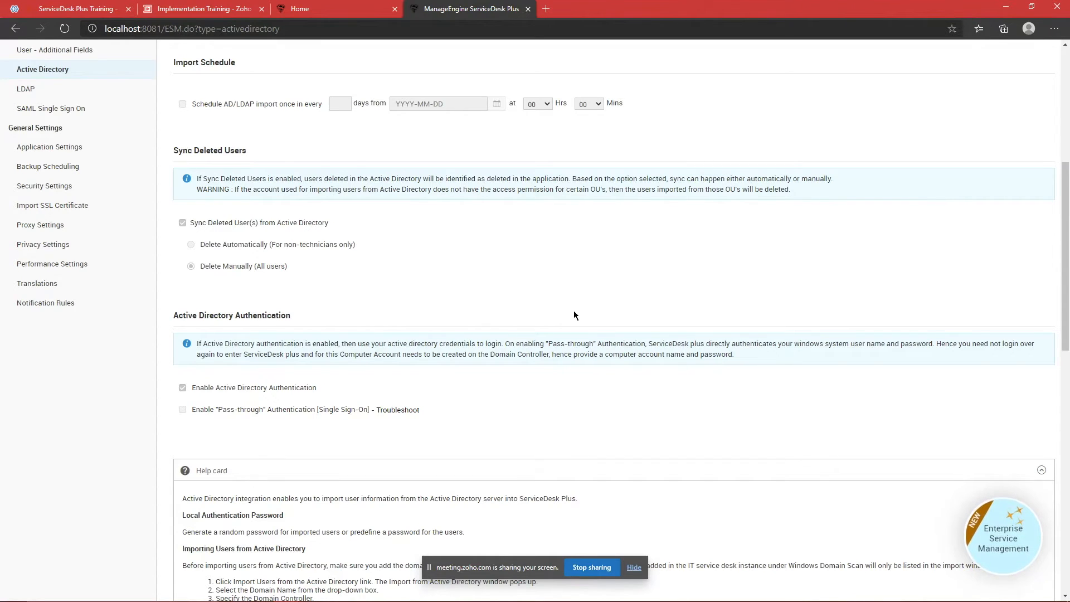
scroll(358, 250, up, 2)
scroll(357, 254, up, 5)
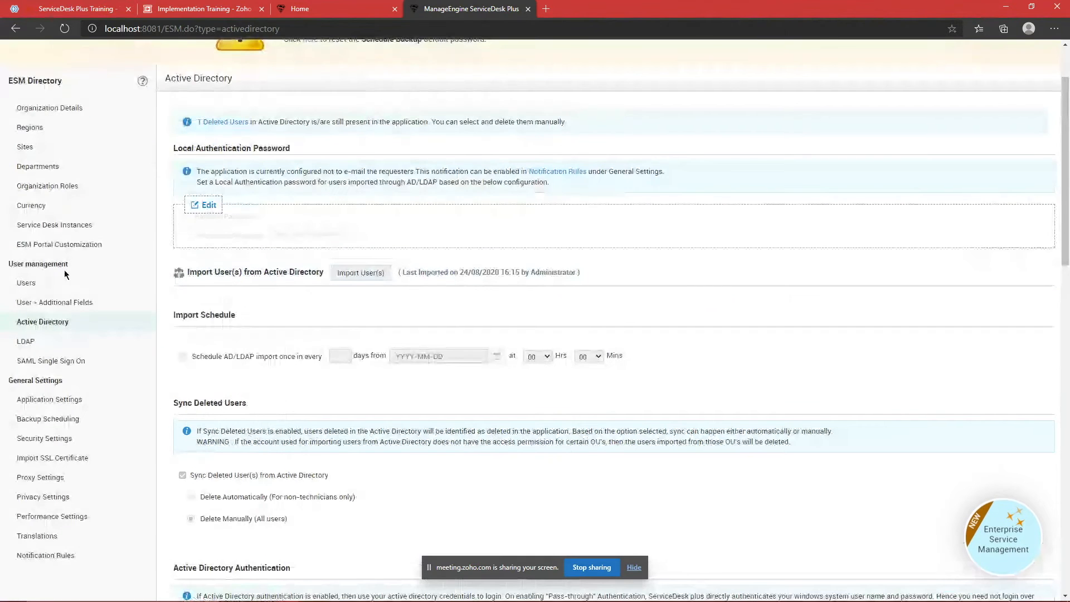
Step: Open SAML Single Sign On settings, then go to Admin > ESM Directory in the server's ServiceDesk Plus
click(49, 365)
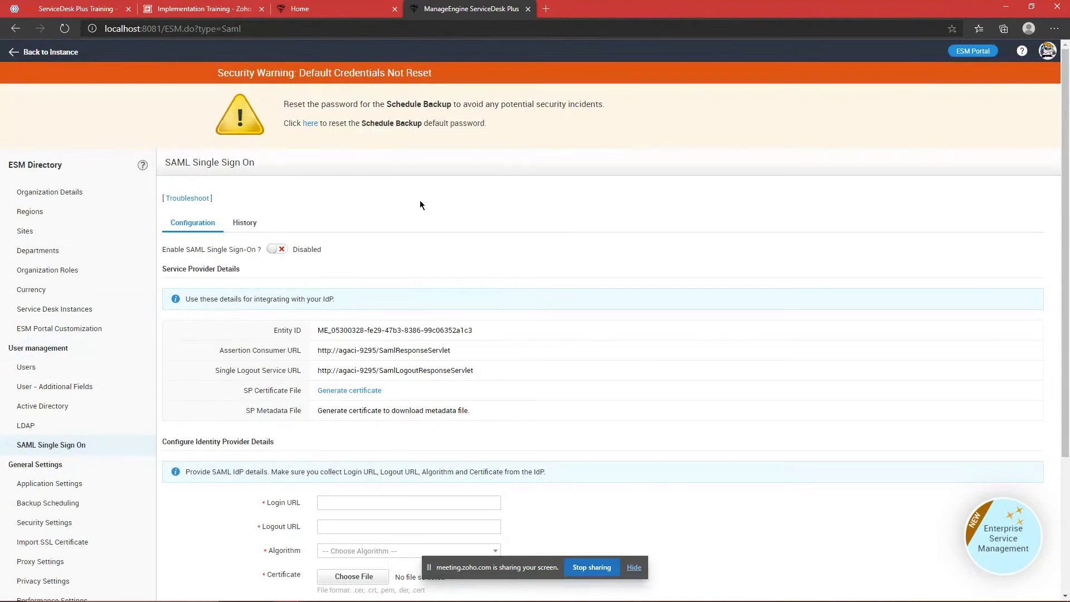
click(425, 597)
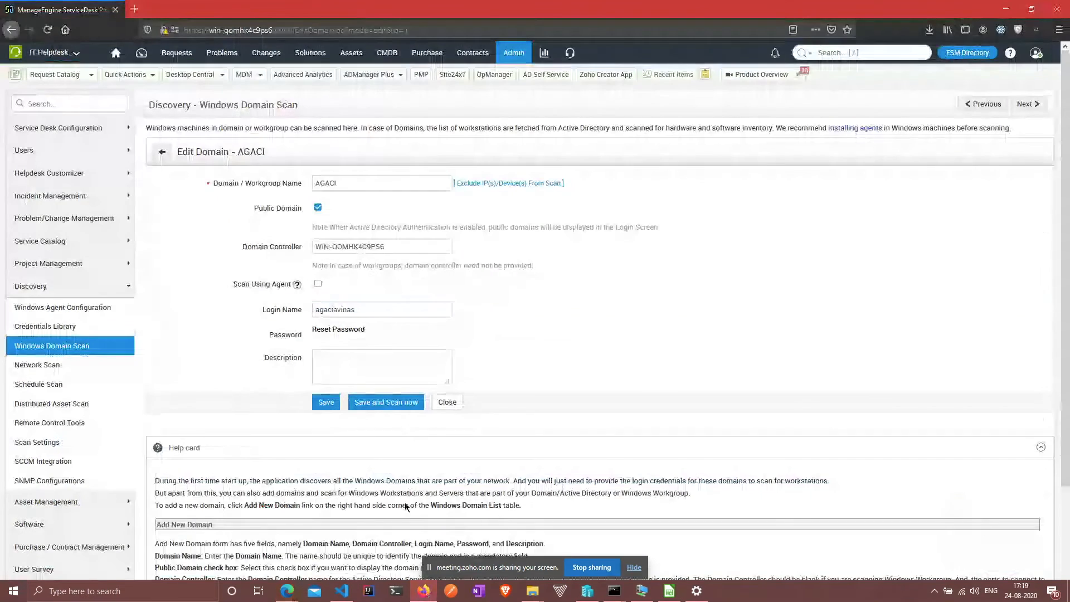
click(520, 50)
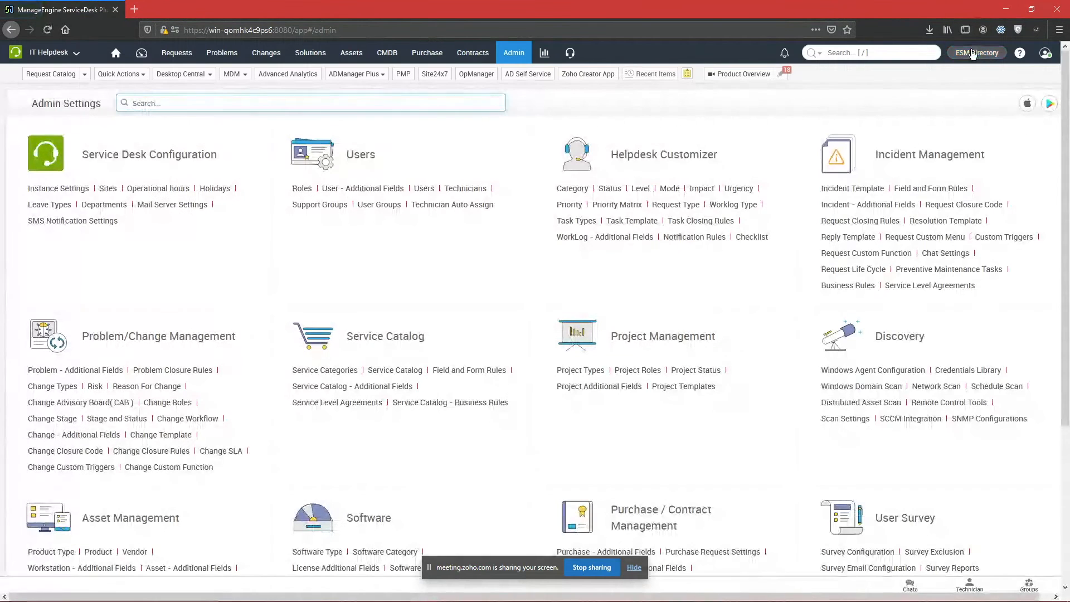
click(972, 53)
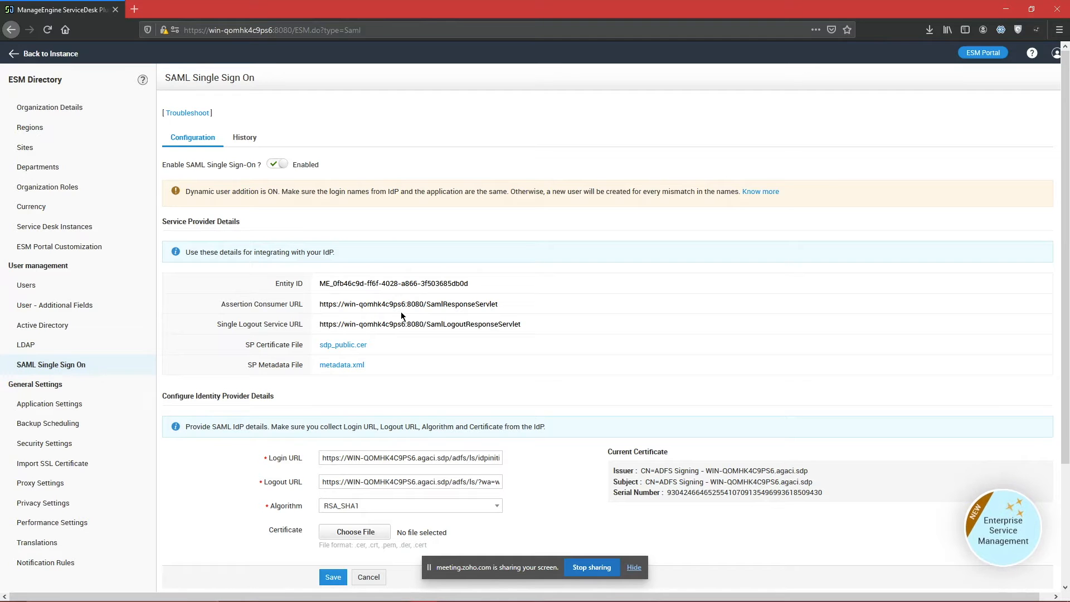
mouse_move(638, 599)
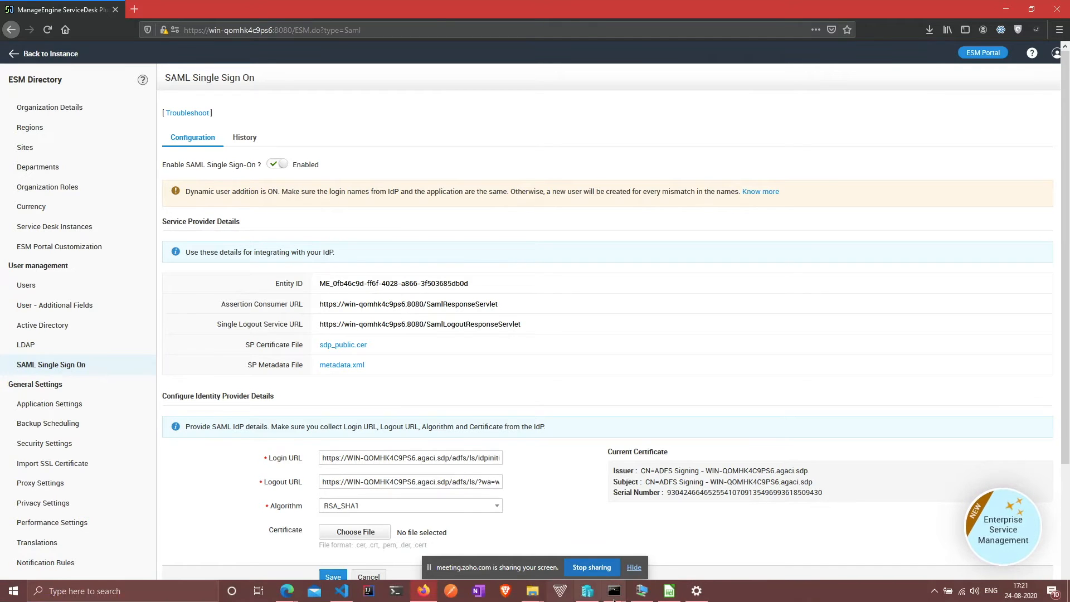
click(640, 592)
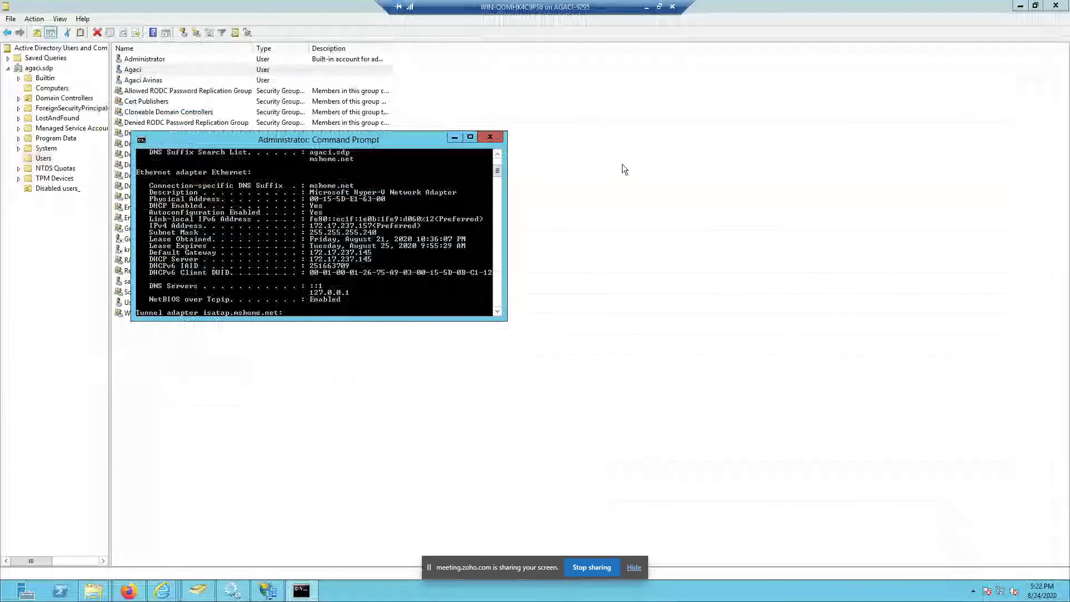
click(646, 8)
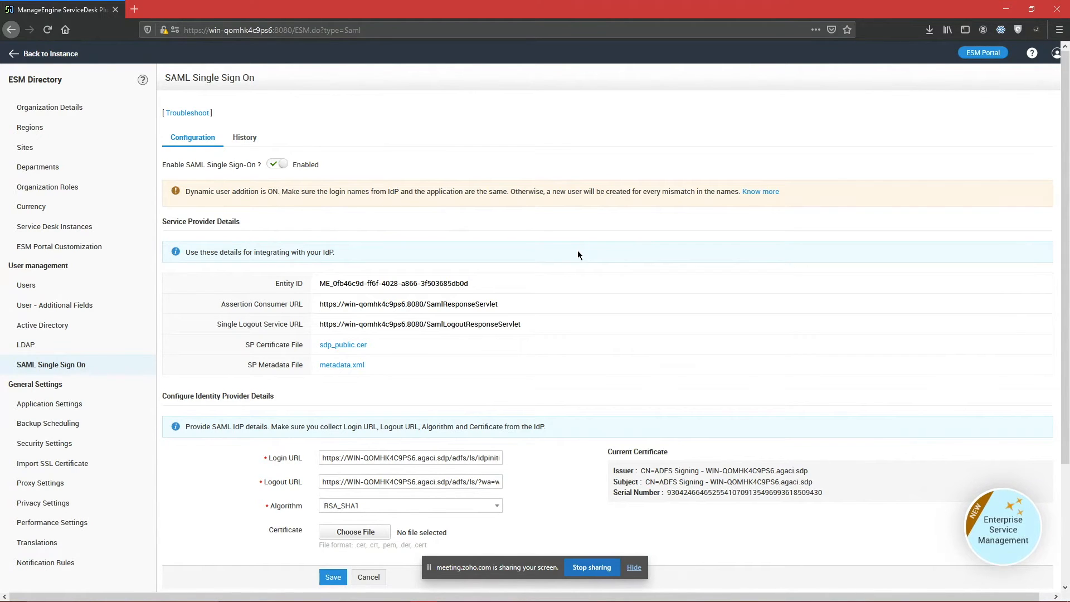
click(637, 591)
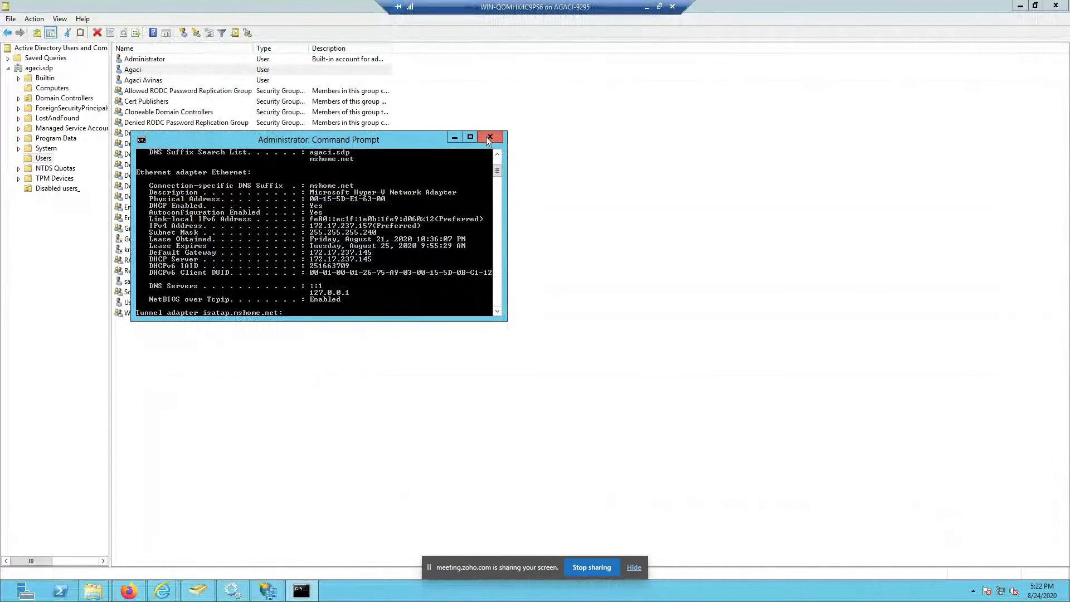
click(268, 590)
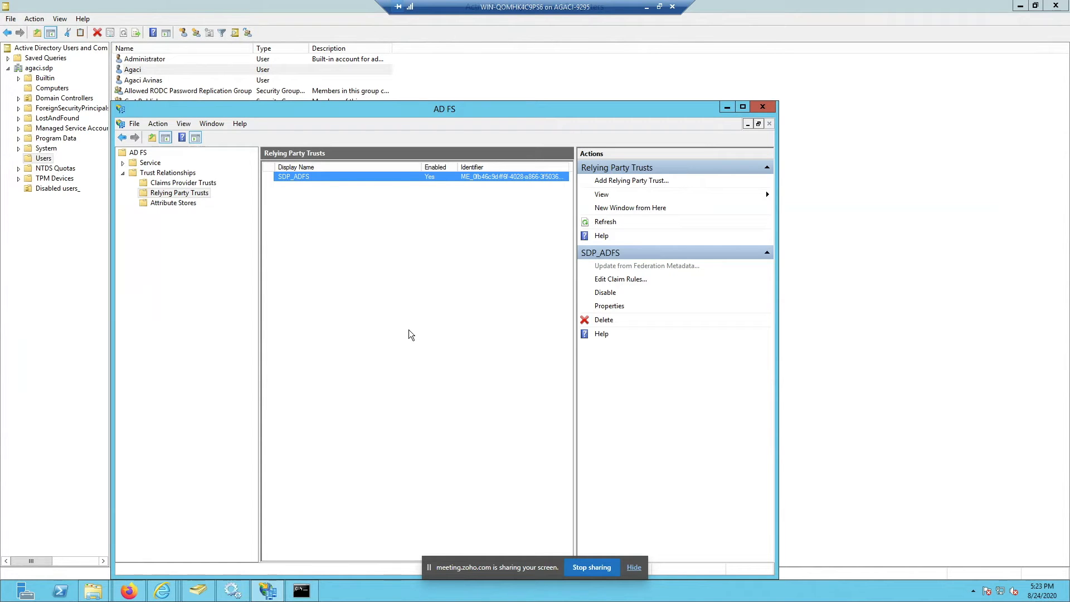
click(646, 8)
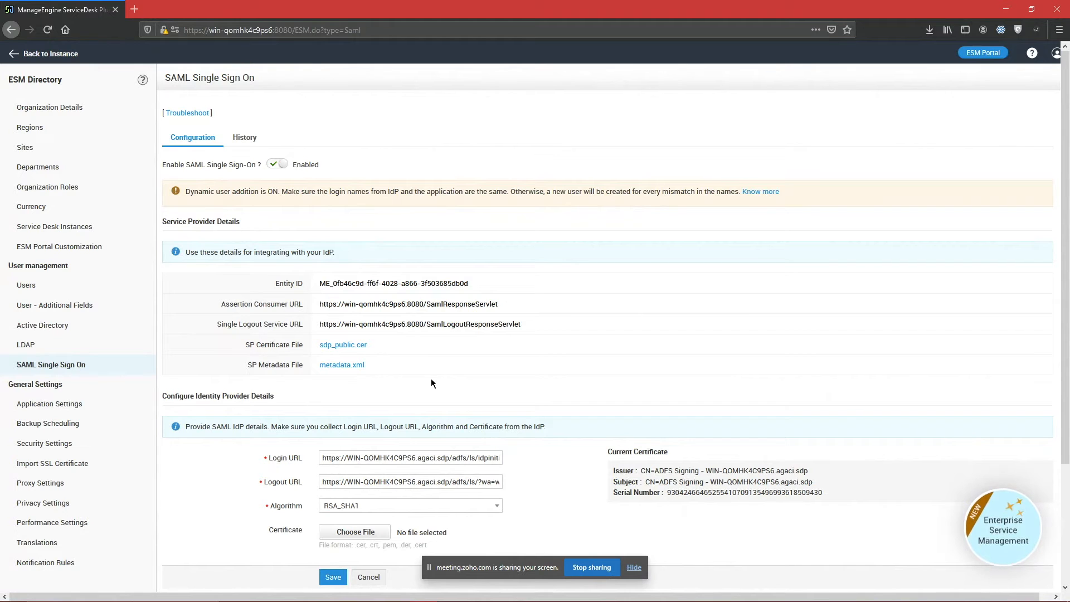
Step: Review the SAML settings, then view their History: SSO enabled and SP certificate generated
scroll(430, 381, down, 2)
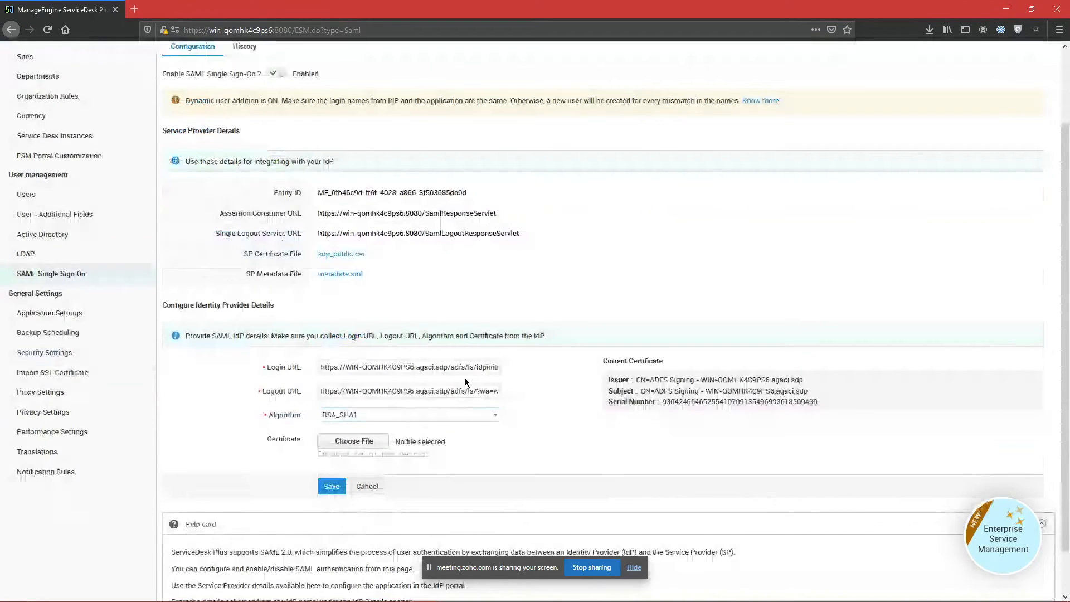
scroll(460, 378, up, 1)
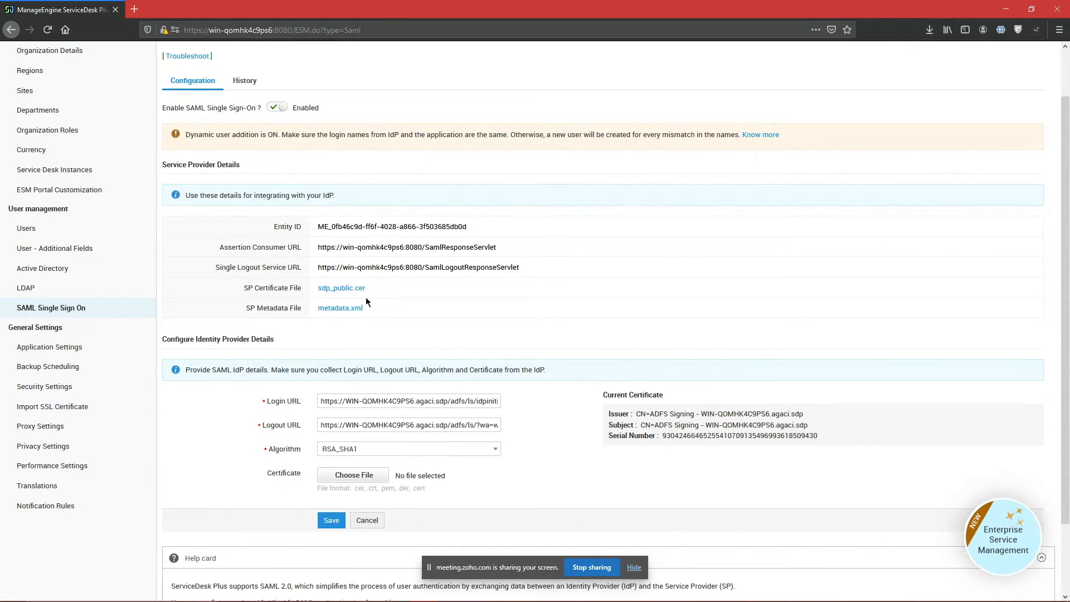
click(241, 84)
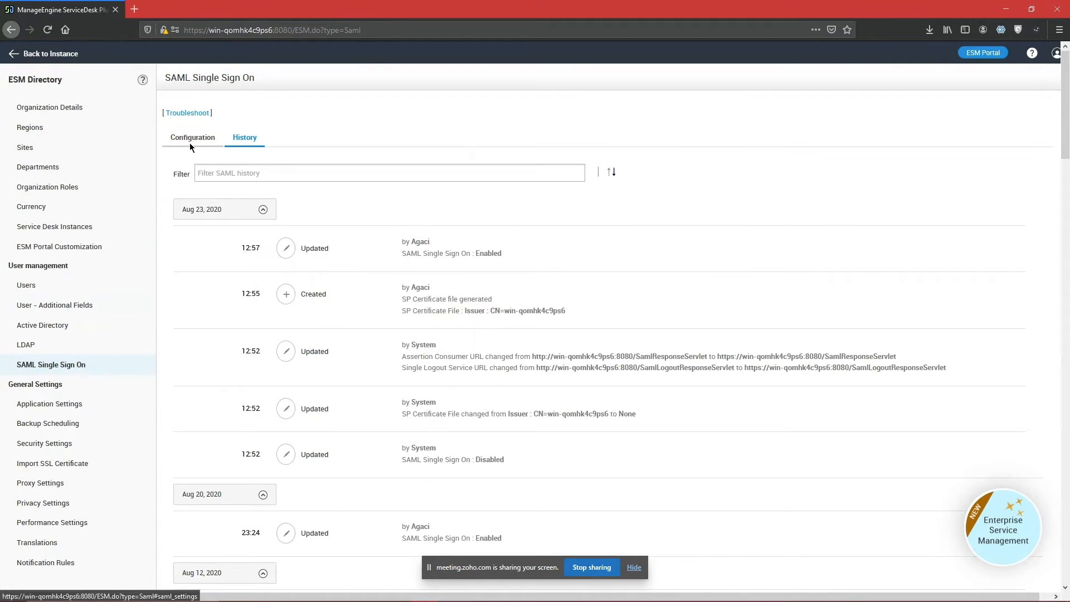
click(191, 141)
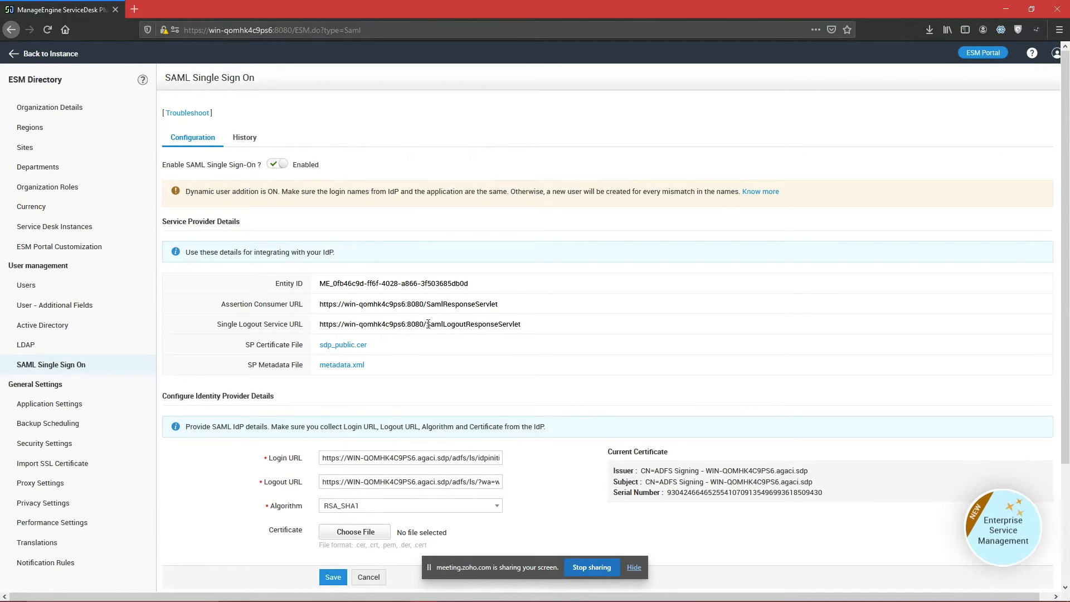
mouse_move(206, 306)
mouse_down()
mouse_move(462, 312)
mouse_move(514, 323)
mouse_move(279, 296)
mouse_move(202, 296)
mouse_move(203, 306)
mouse_up()
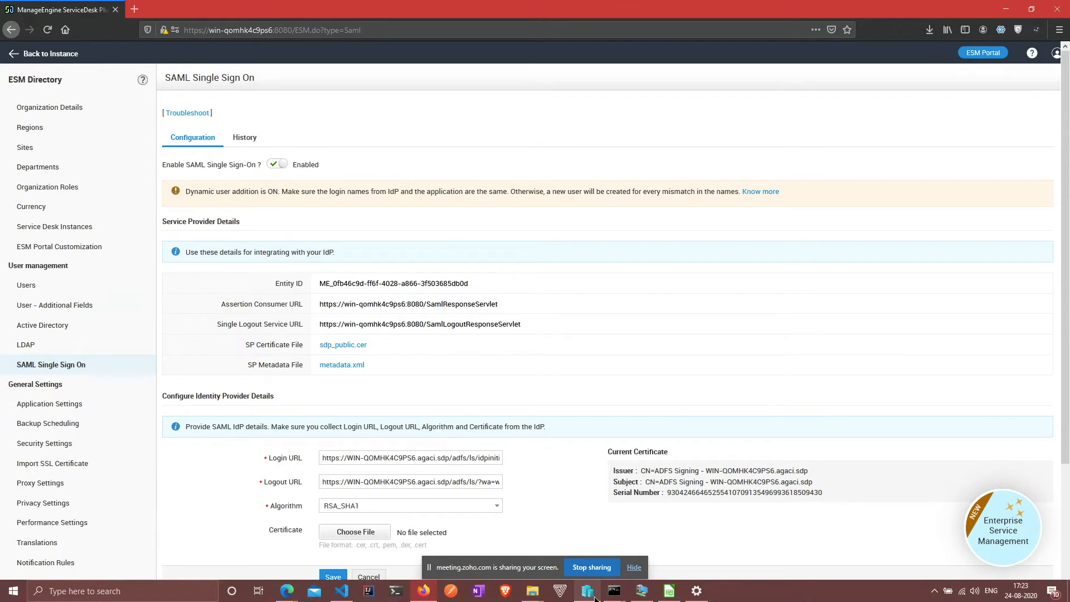
scroll(680, 380, down, 2)
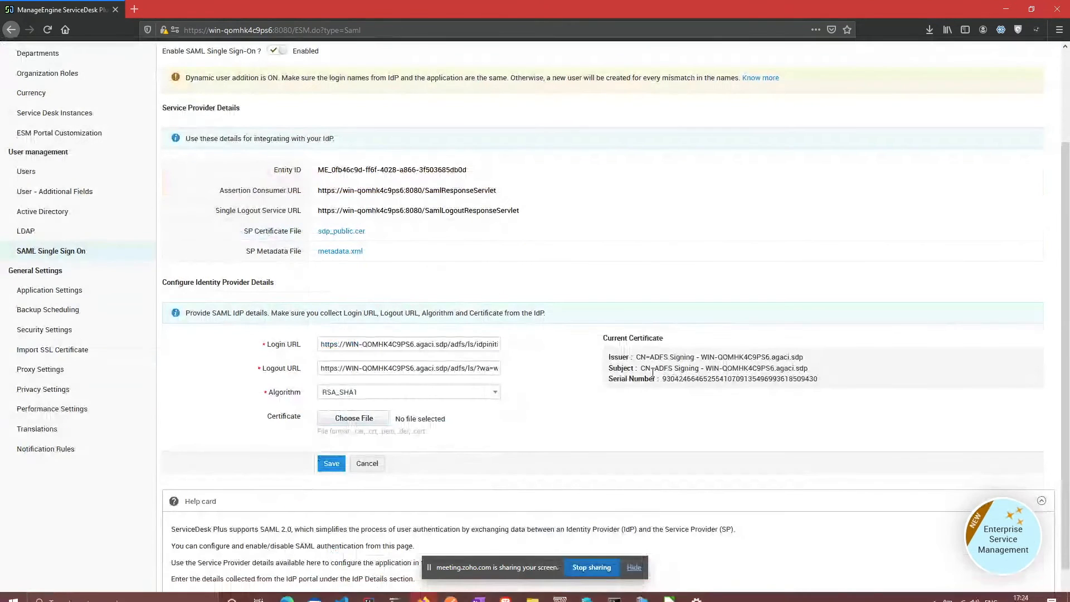
drag(363, 348, 602, 325)
click(507, 356)
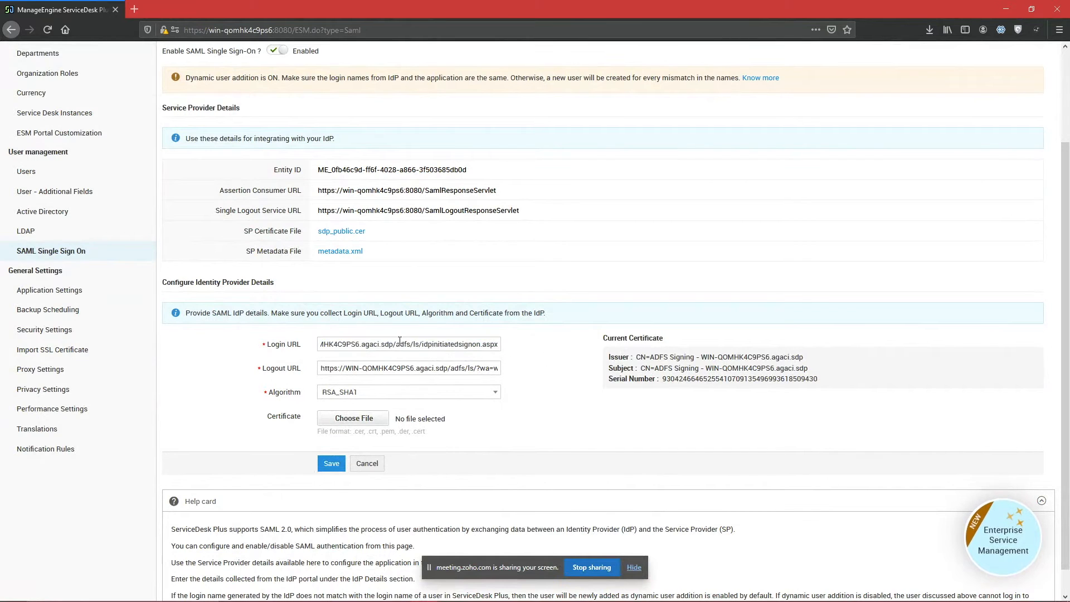
triple_click(436, 341)
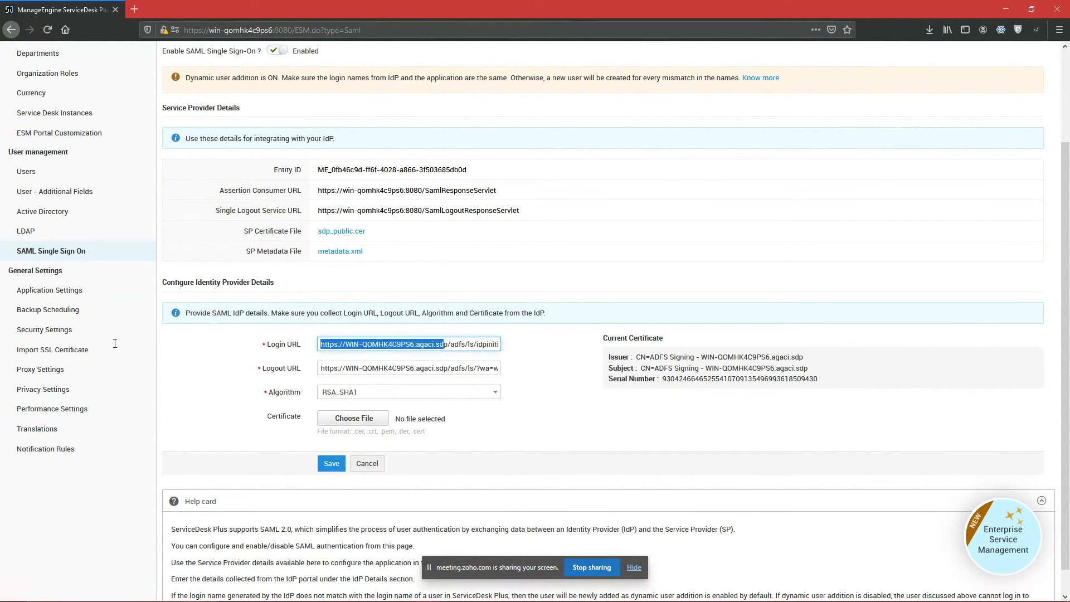
key(Tab)
click(232, 333)
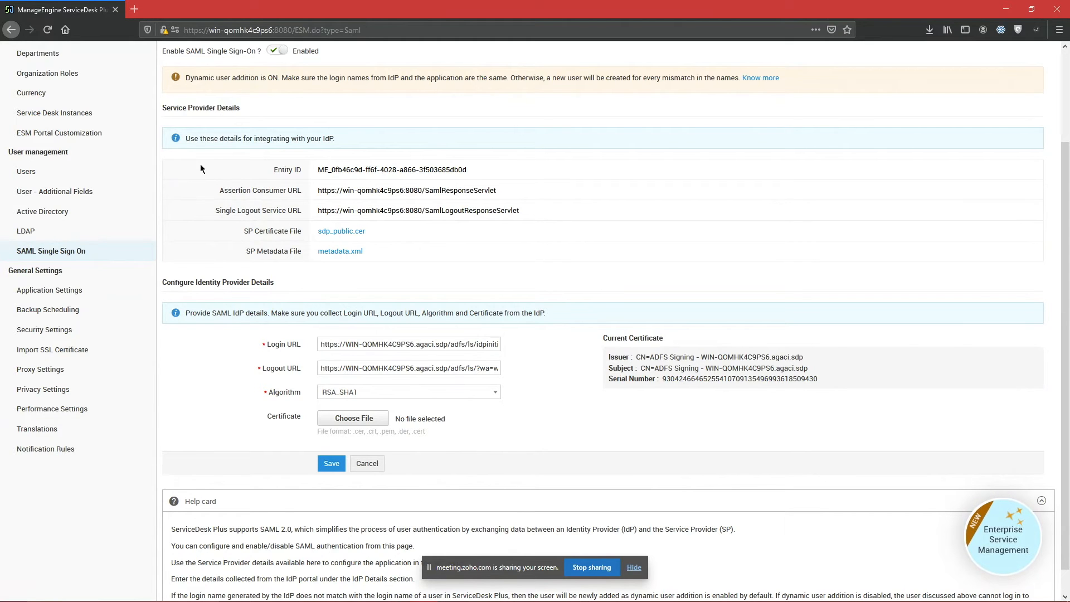
triple_click(353, 172)
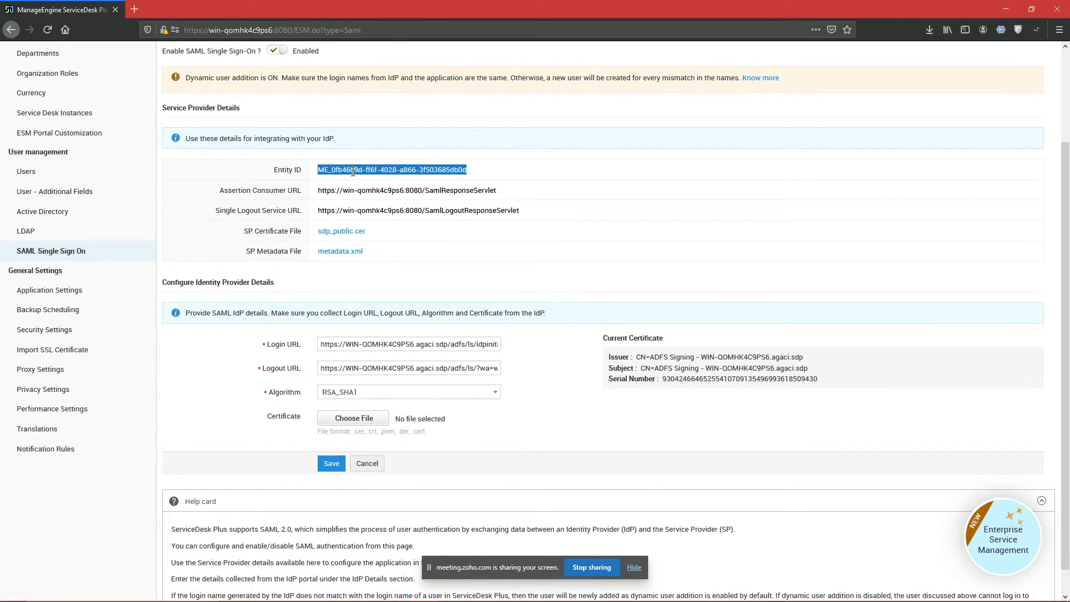
click(471, 174)
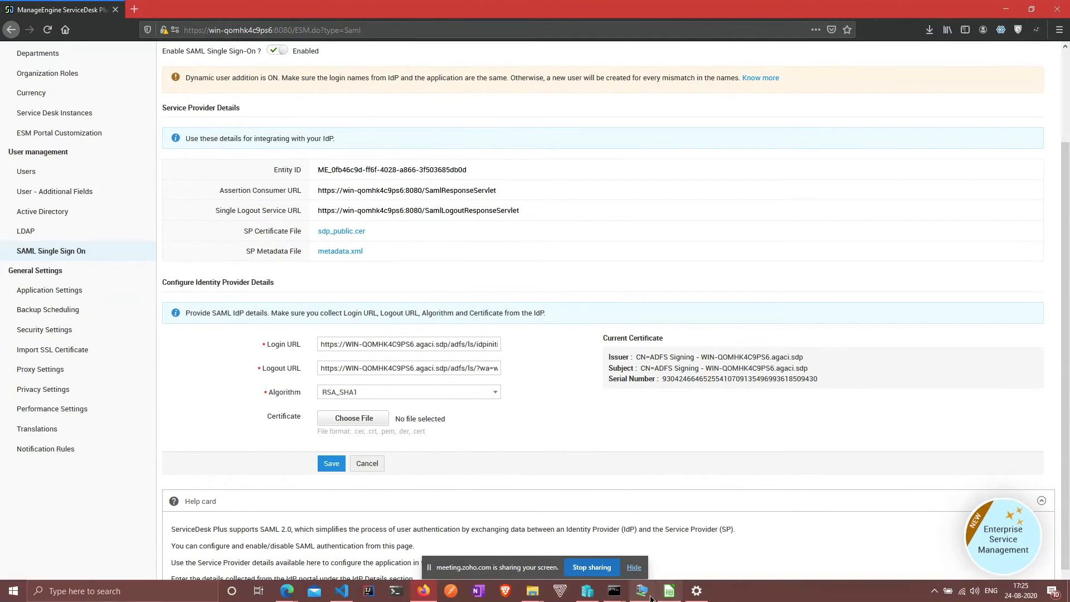
Step: In the remote AD FS console, inspect the SDP_ADFS trust and widen the Identifier column to show its full identifier
click(649, 592)
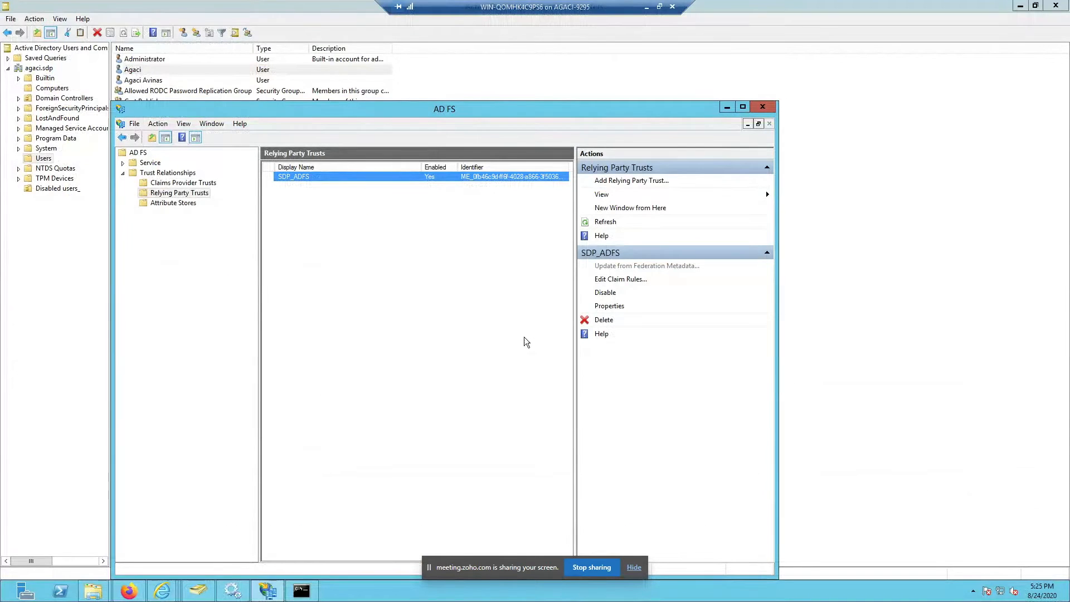
double_click(521, 110)
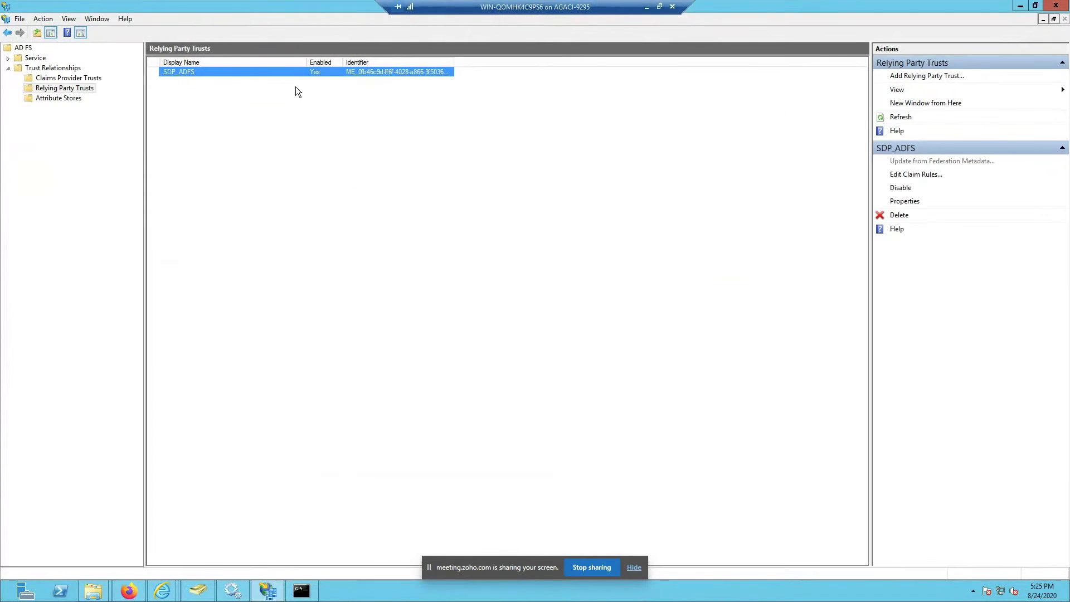
double_click(358, 72)
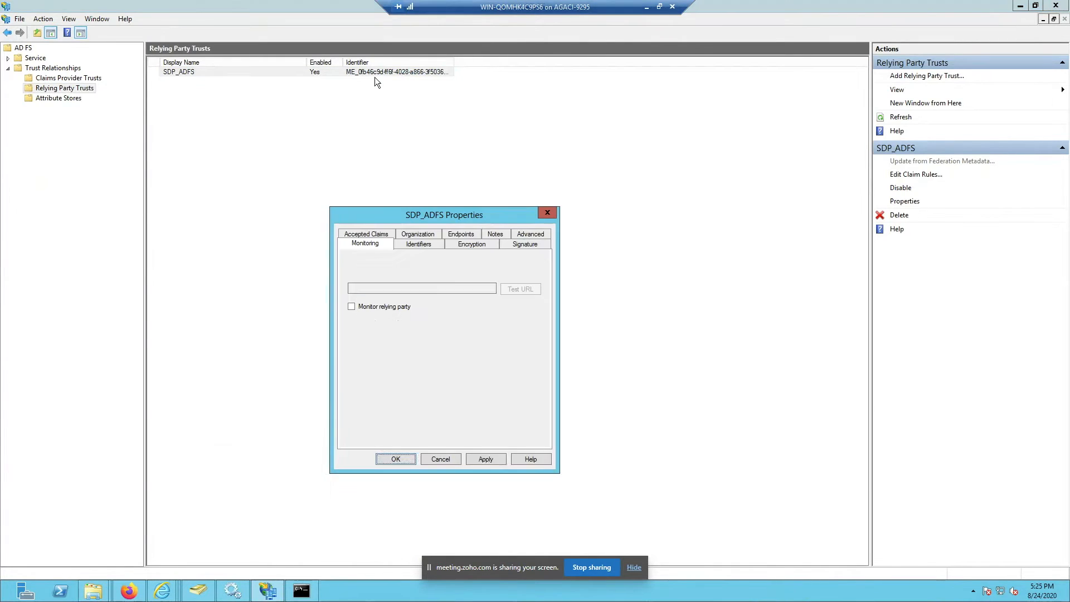
click(546, 213)
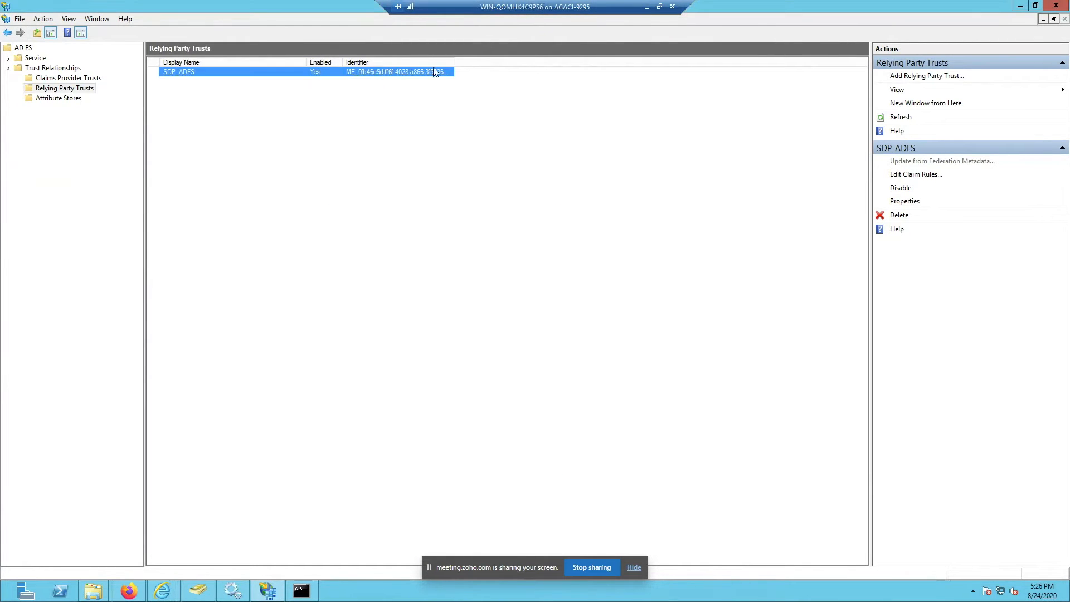
double_click(454, 63)
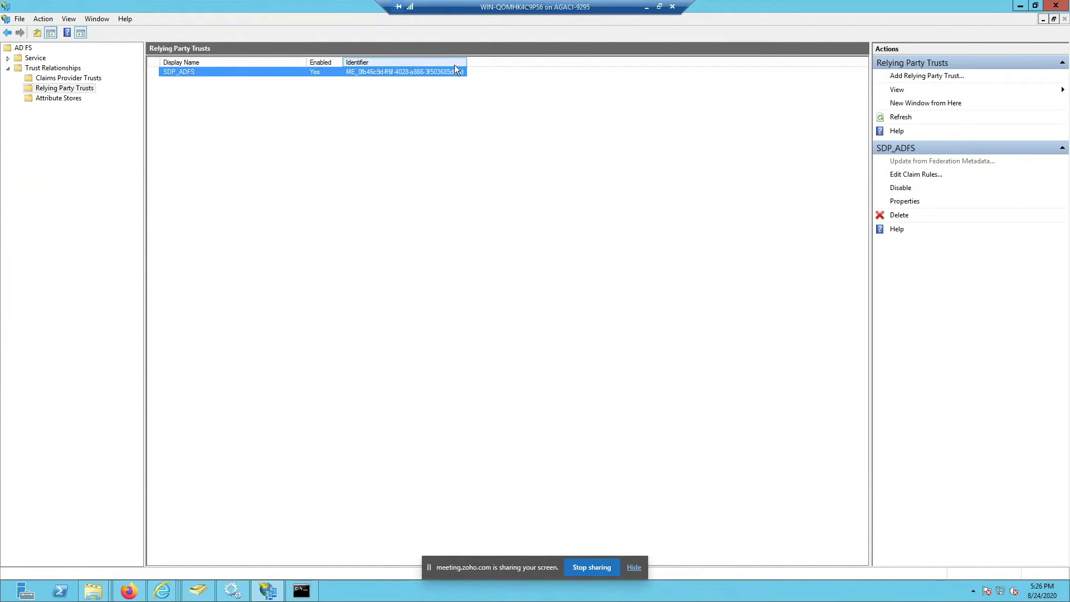
click(647, 7)
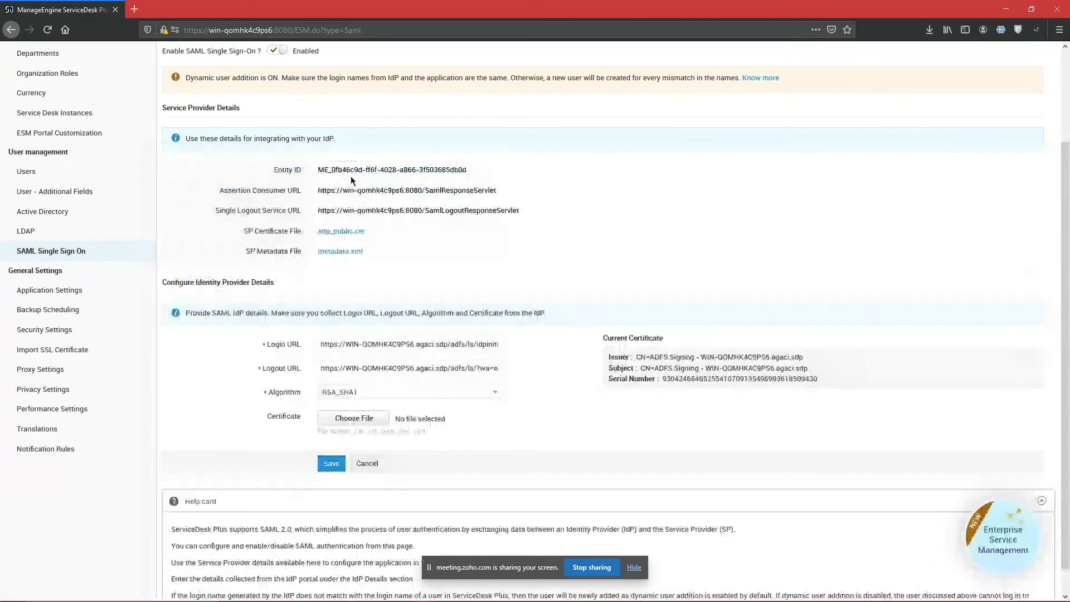
Step: Review the Assertion Consumer URL, Login URL and Logout URL values without changing them
triple_click(349, 190)
click(509, 193)
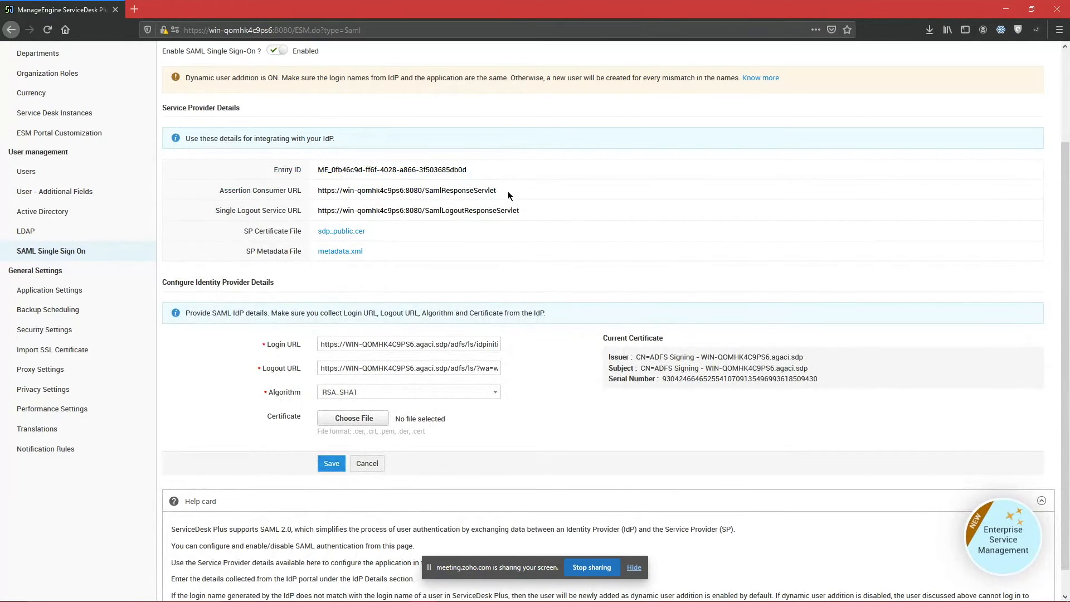
drag(414, 344, 541, 336)
click(542, 336)
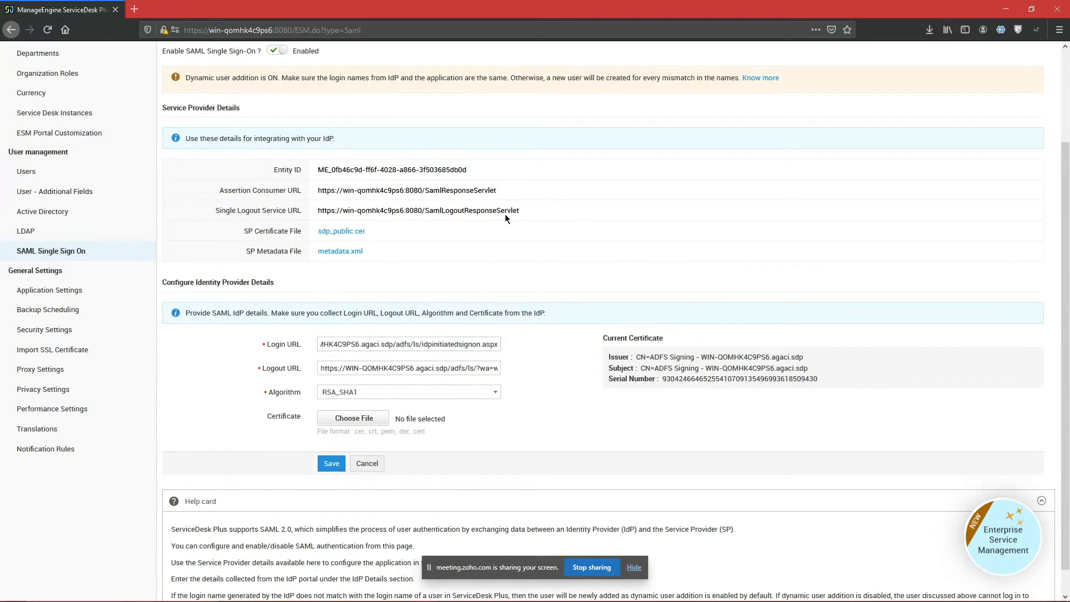
drag(524, 192, 495, 191)
click(496, 192)
drag(498, 345, 275, 344)
click(371, 339)
key(ctrl+a)
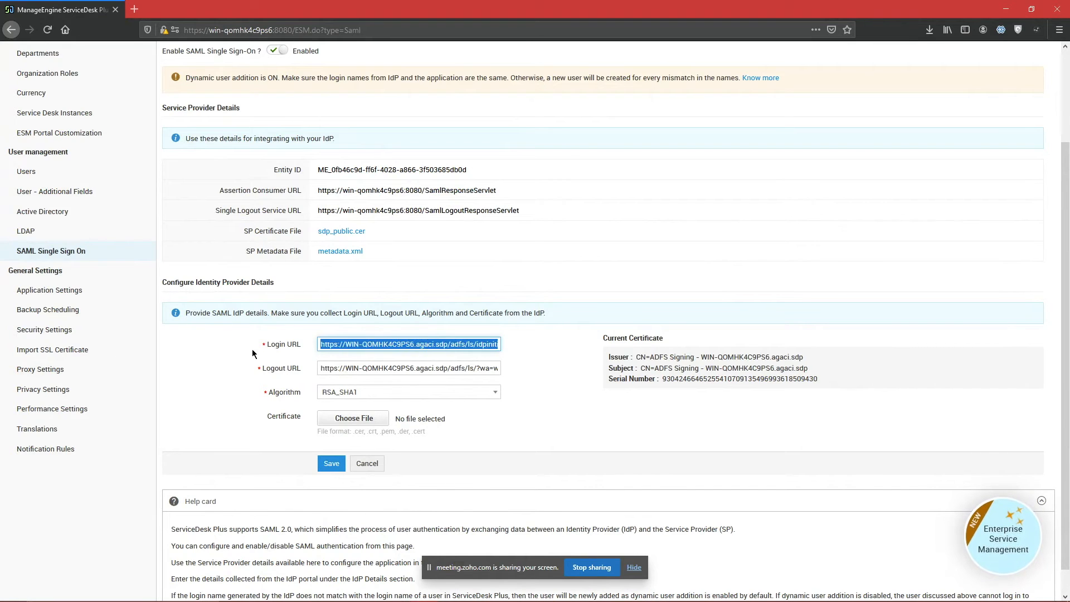
key(Tab)
click(217, 366)
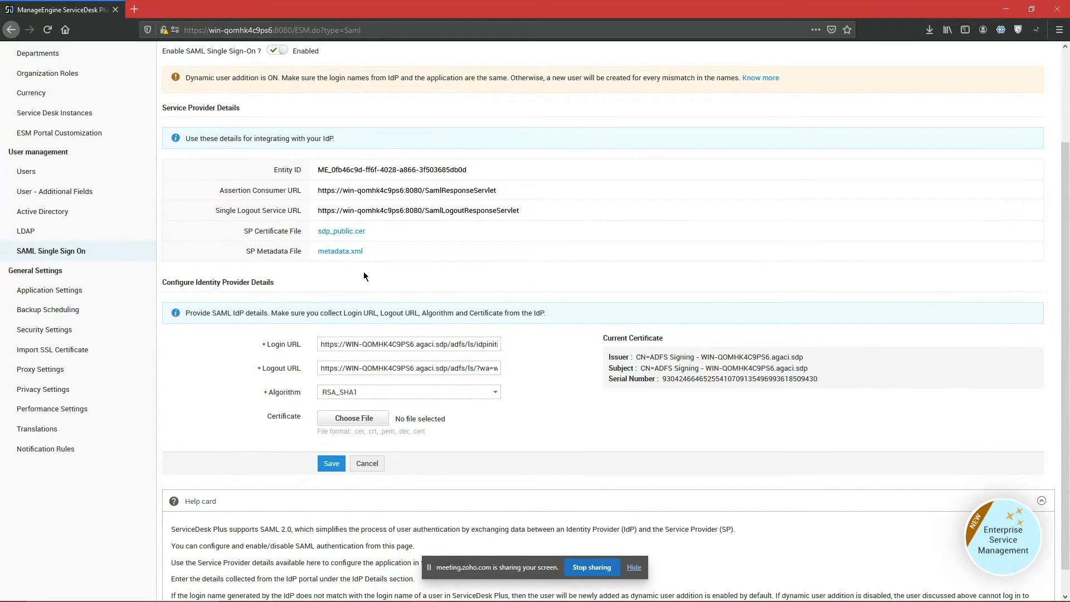
Step: Check the Single Logout Service URL, SP Certificate and SP Metadata rows, then bring up the local instance
triple_click(482, 210)
click(482, 208)
drag(388, 231, 227, 235)
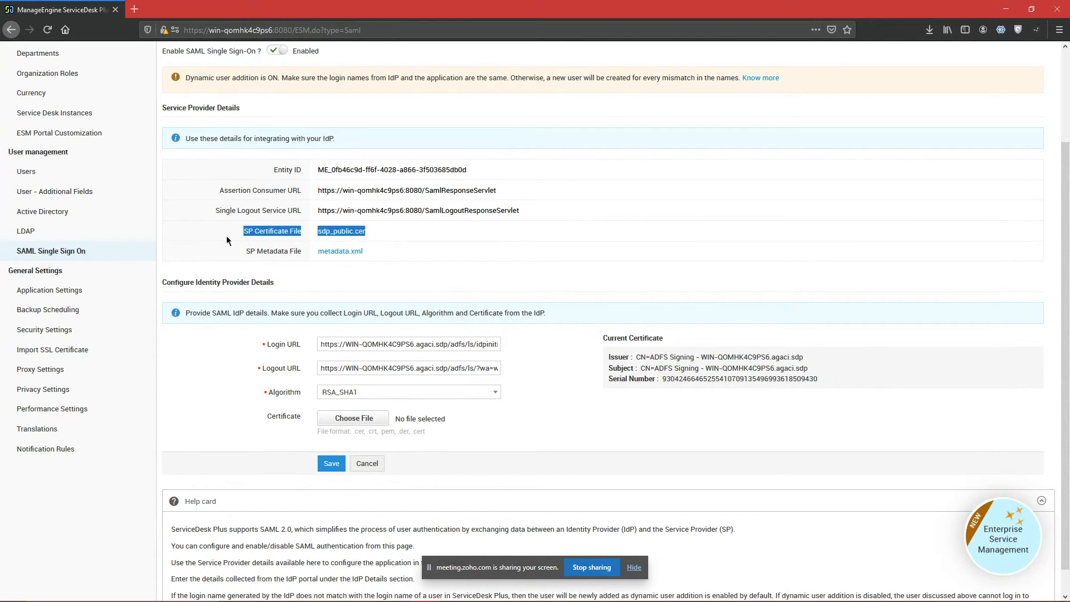
click(226, 238)
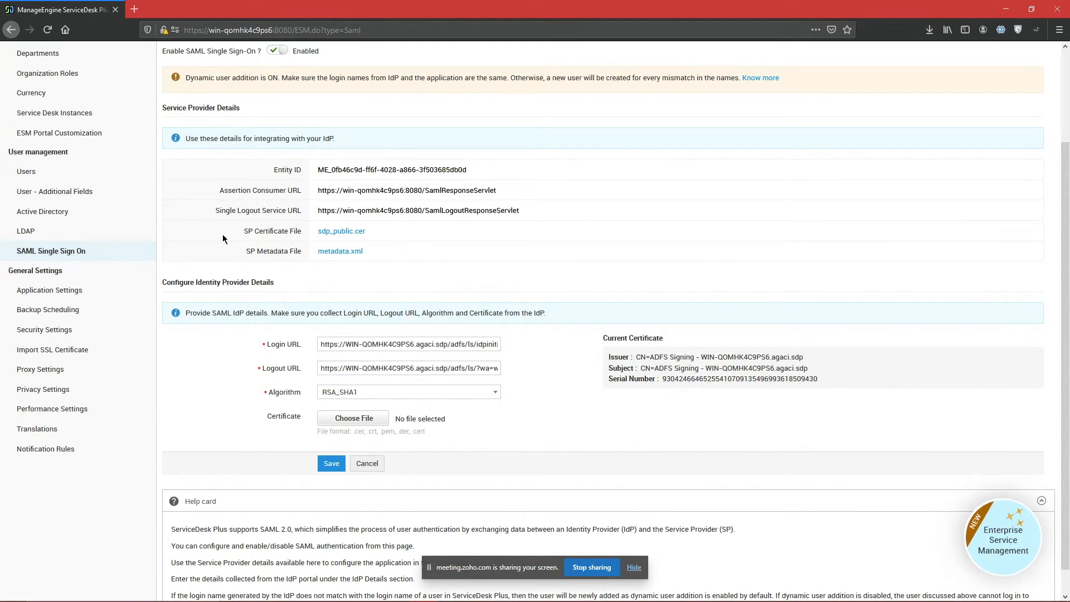
drag(402, 250, 378, 262)
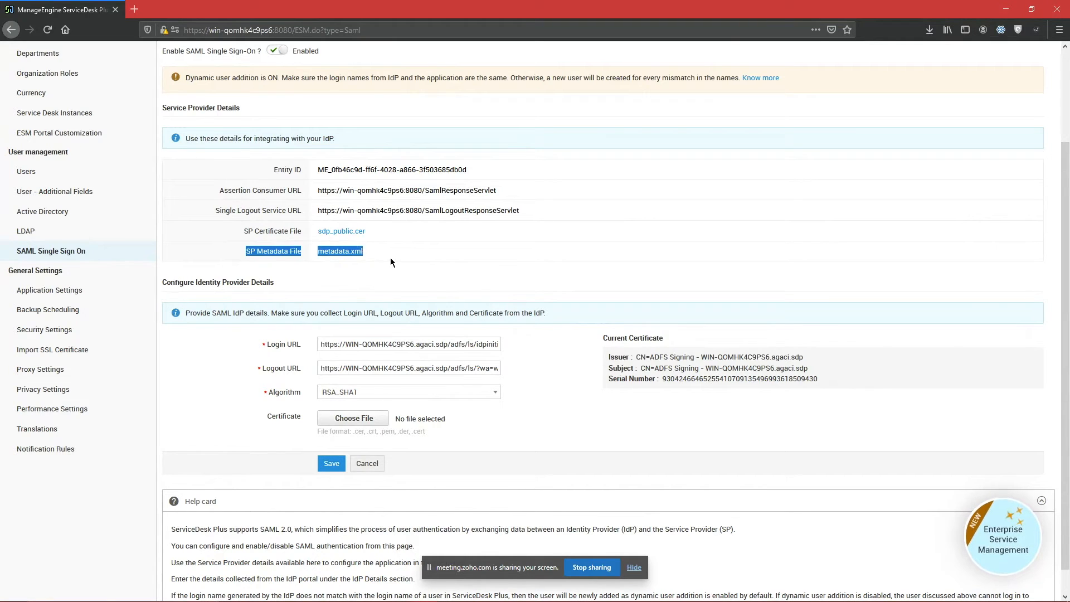
click(390, 258)
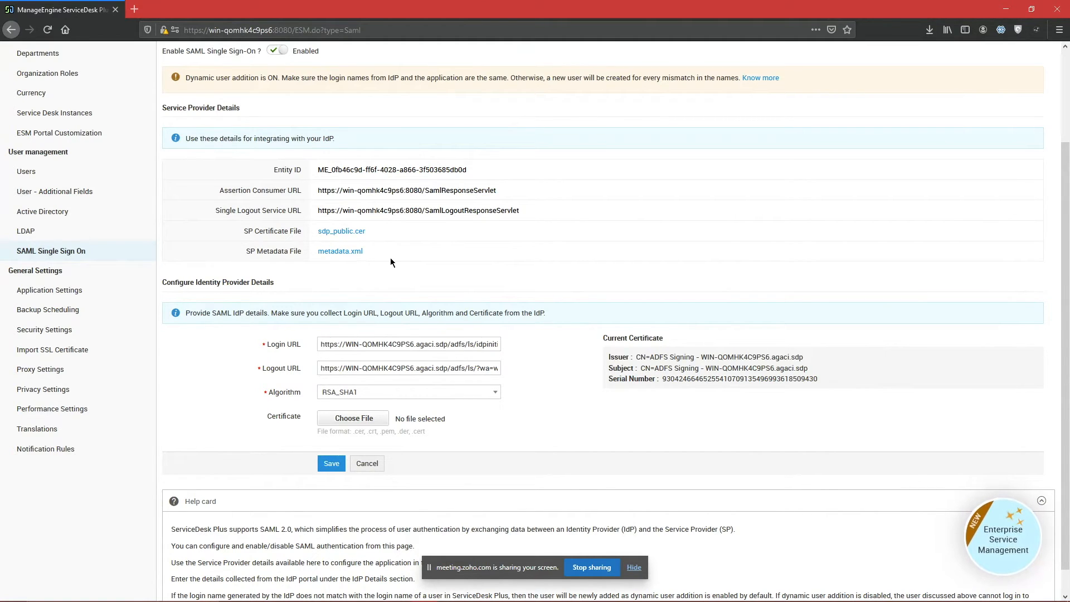
triple_click(398, 190)
click(383, 245)
key(alt+Tab)
key(alt+Tab)
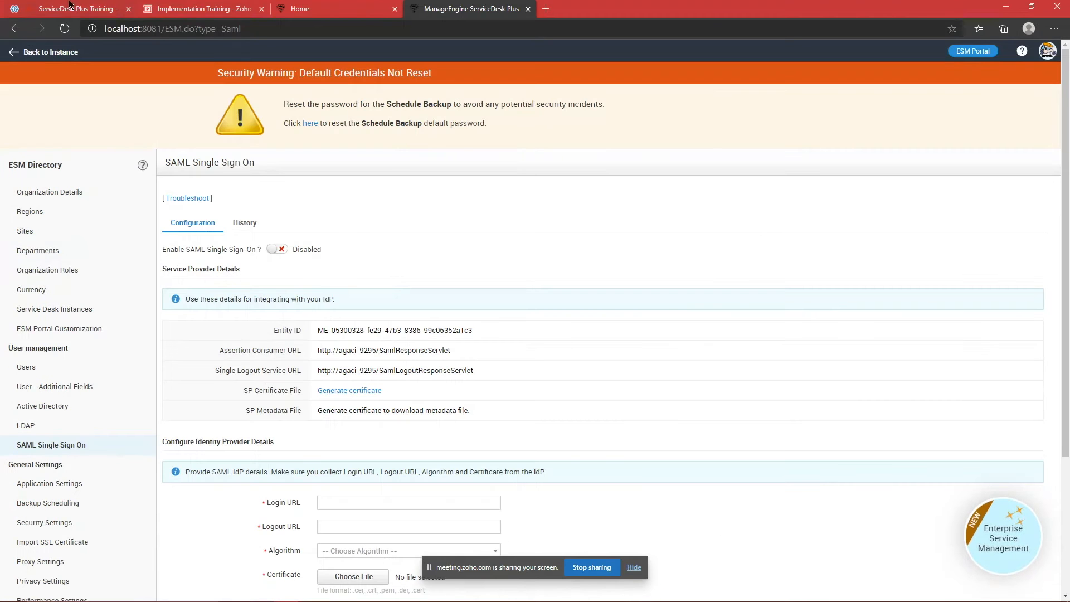
key(ctrl+1)
click(37, 56)
scroll(86, 254, down, 8)
scroll(86, 253, up, 10)
click(96, 57)
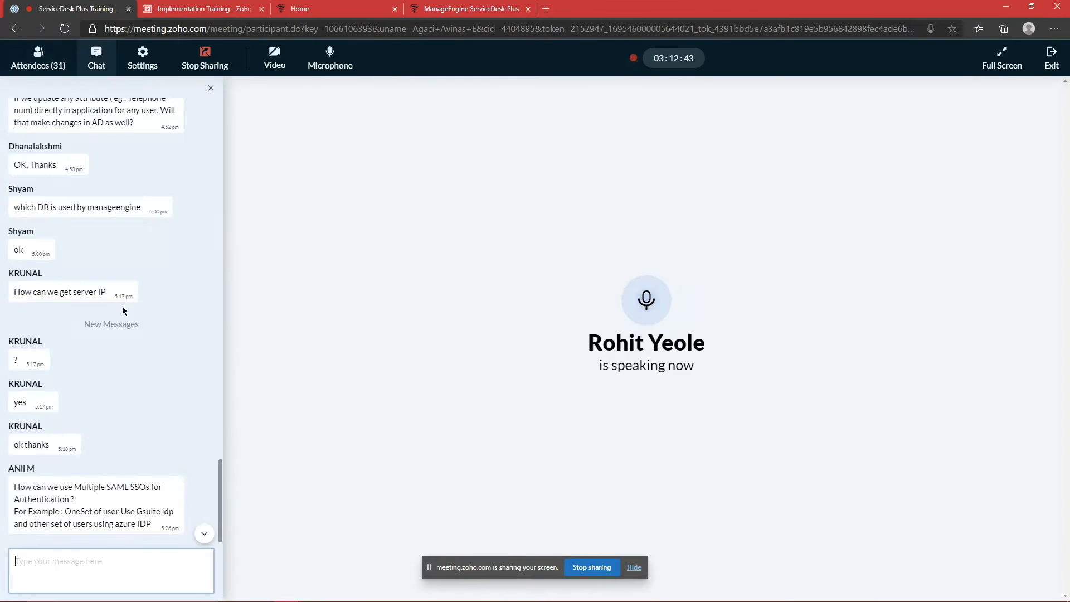
drag(80, 488, 150, 499)
click(151, 500)
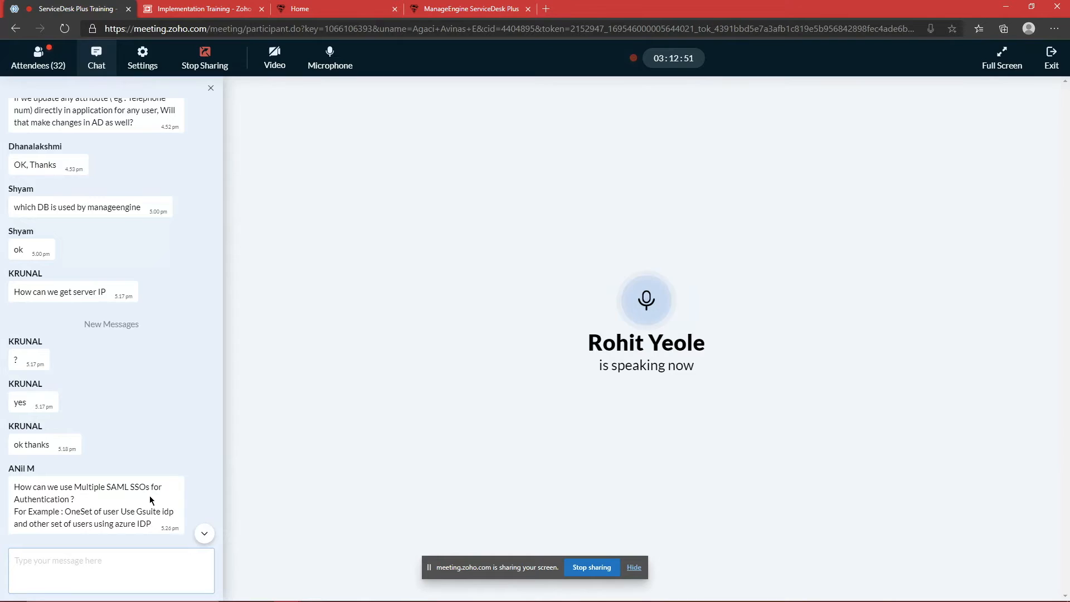
click(78, 582)
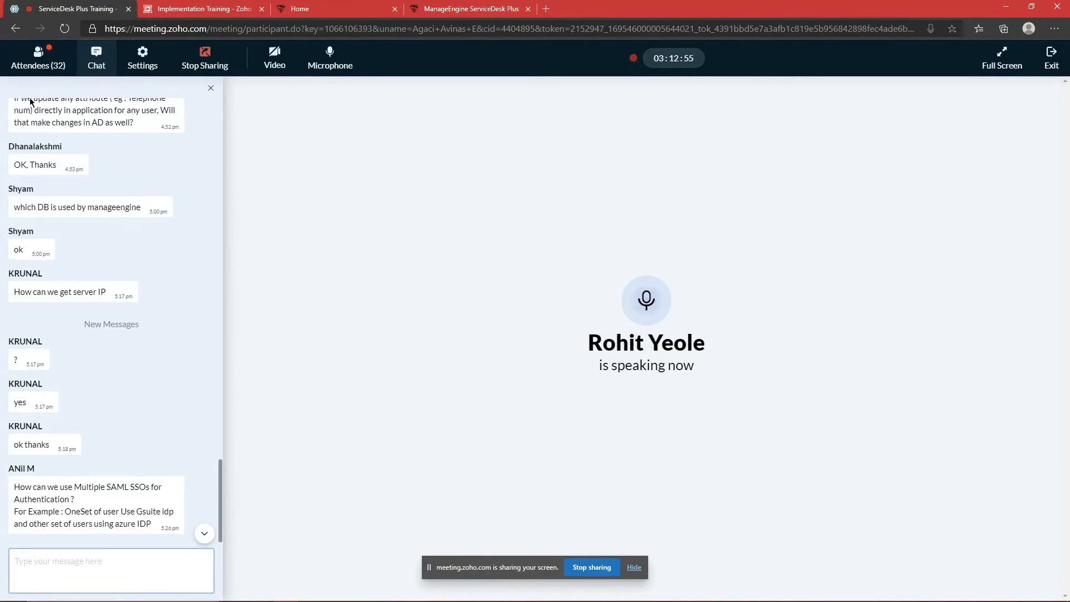
click(38, 58)
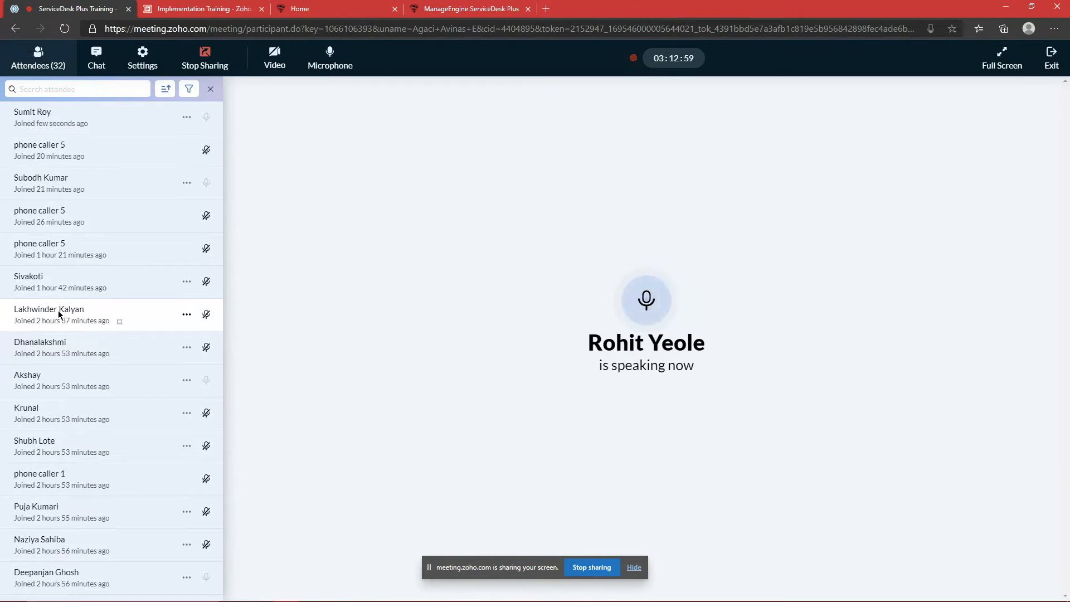
click(95, 58)
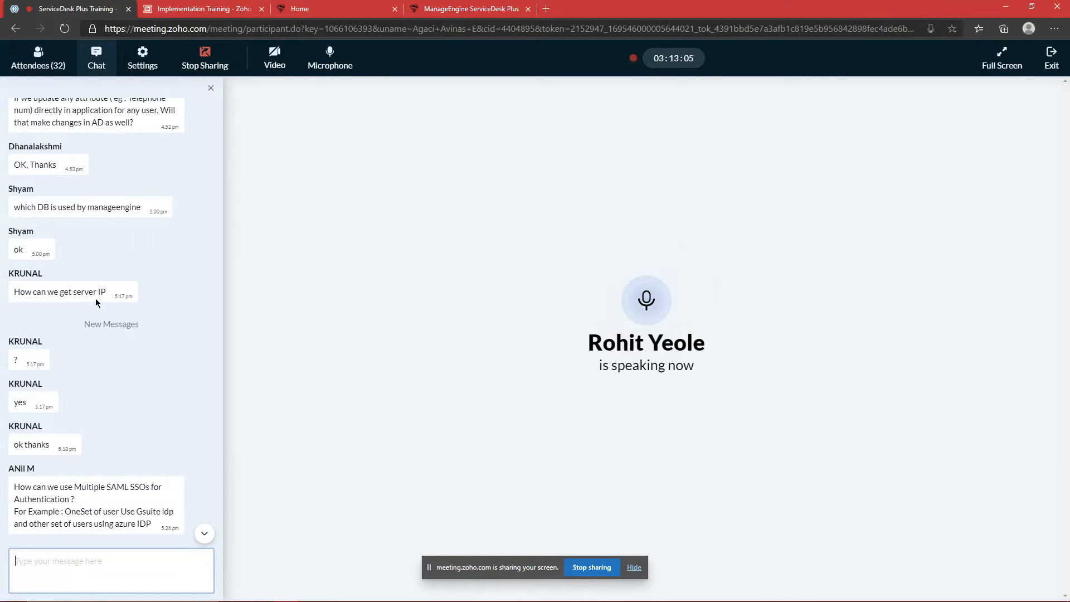
click(644, 591)
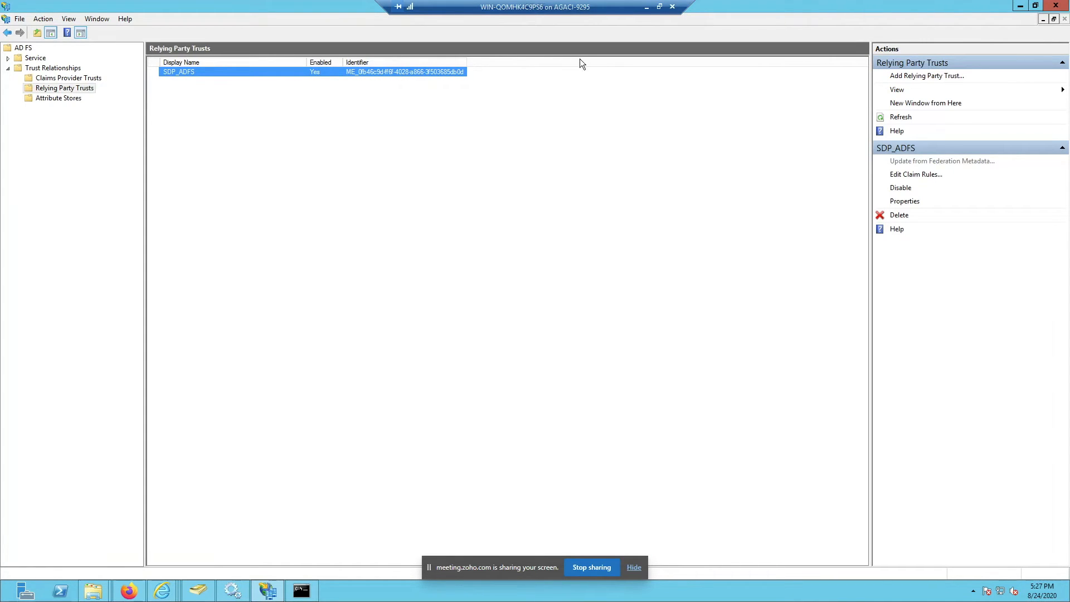
click(648, 7)
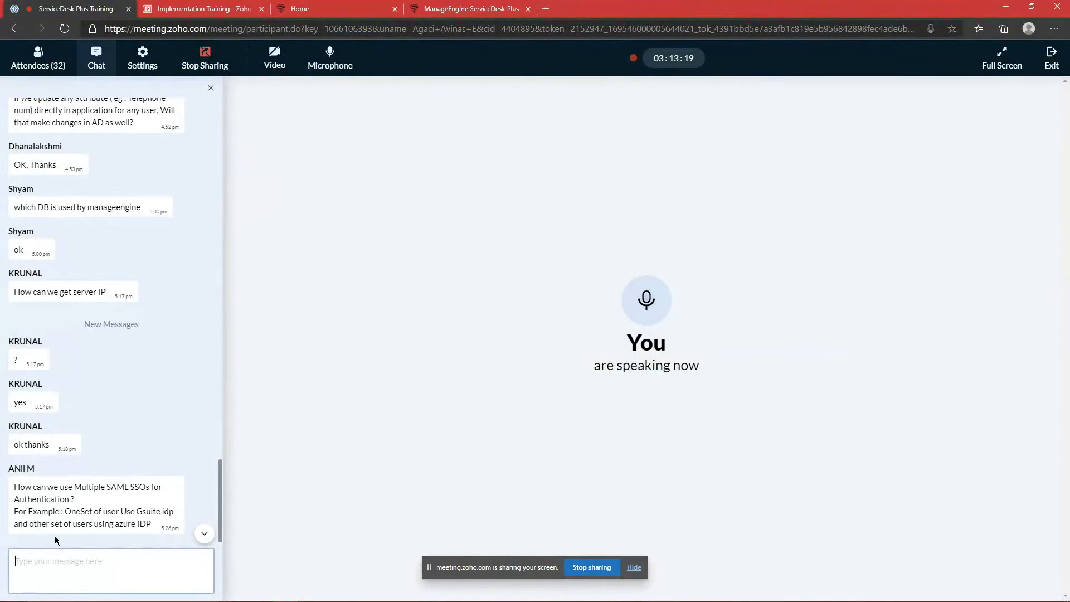
drag(13, 486, 59, 493)
click(70, 498)
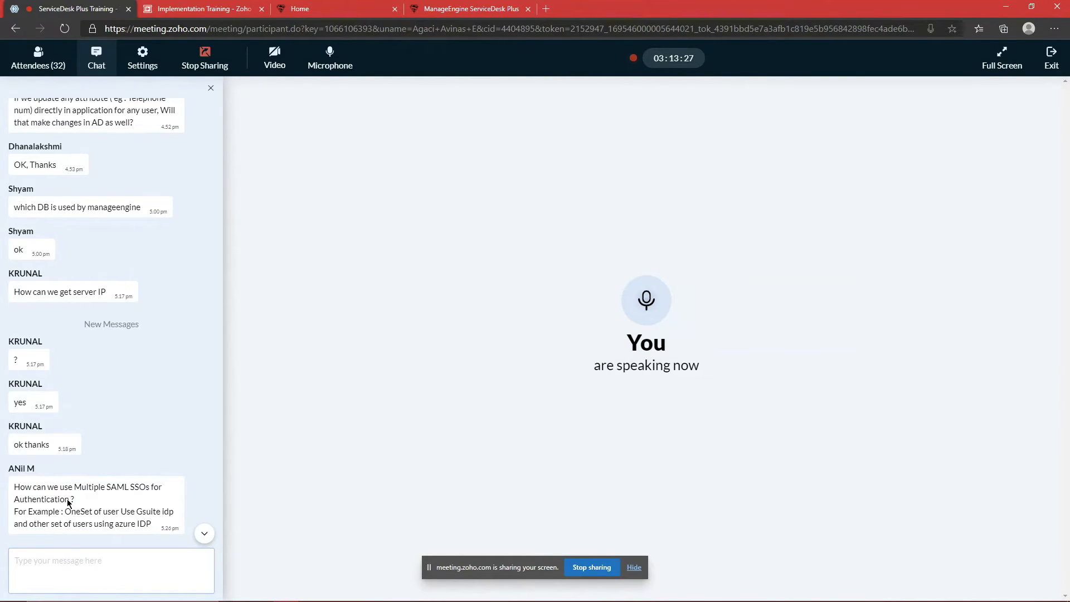
Step: Compare the service provider details on the enabled SAML setup with the local instance
click(438, 4)
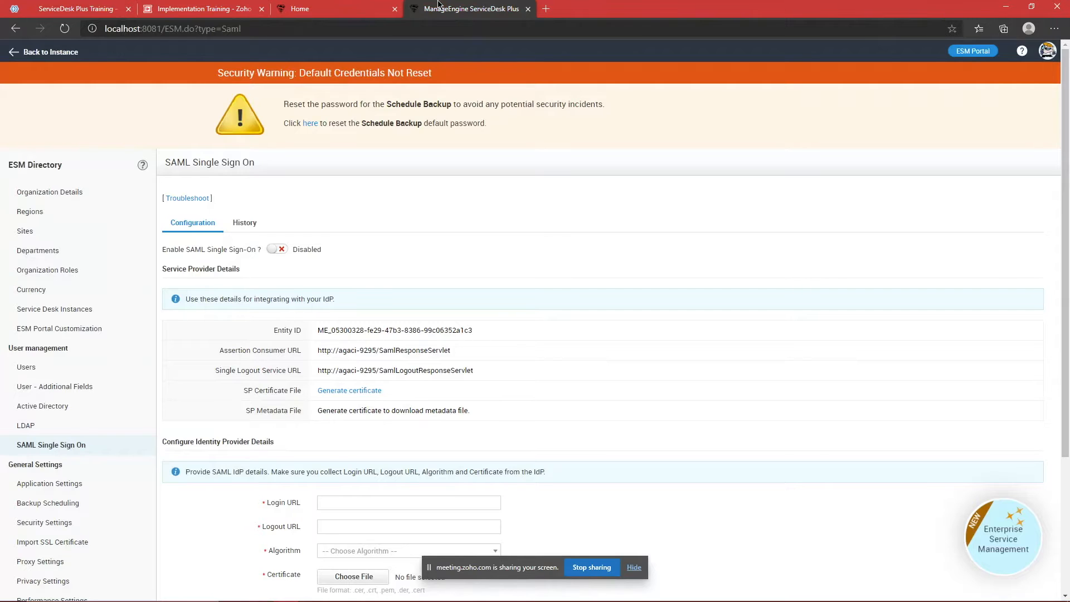
scroll(430, 269, down, 2)
scroll(434, 268, up, 3)
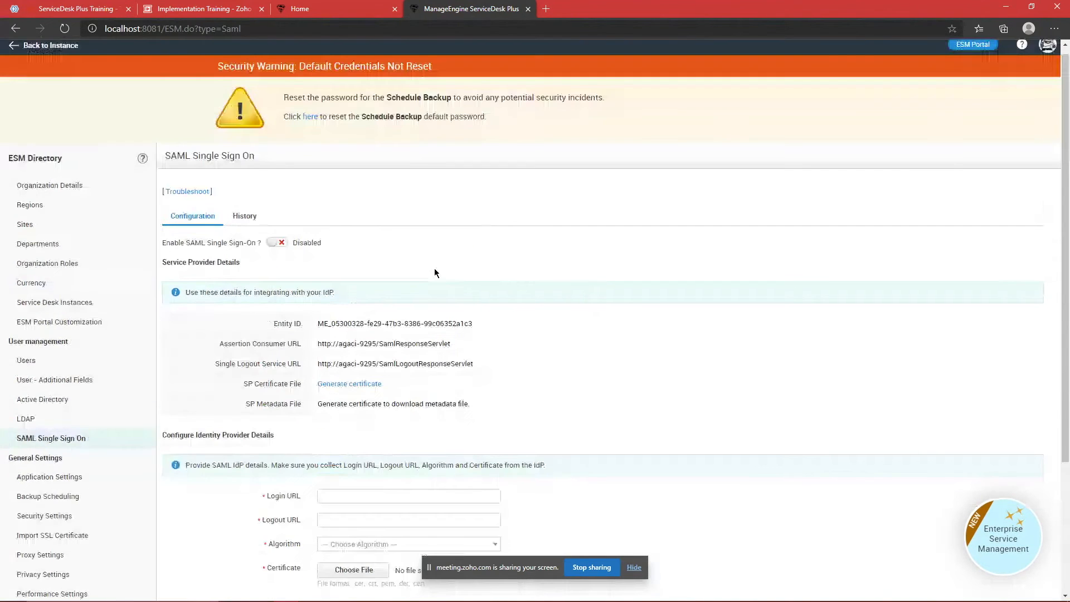
key(alt+Tab)
drag(295, 174, 498, 433)
click(498, 435)
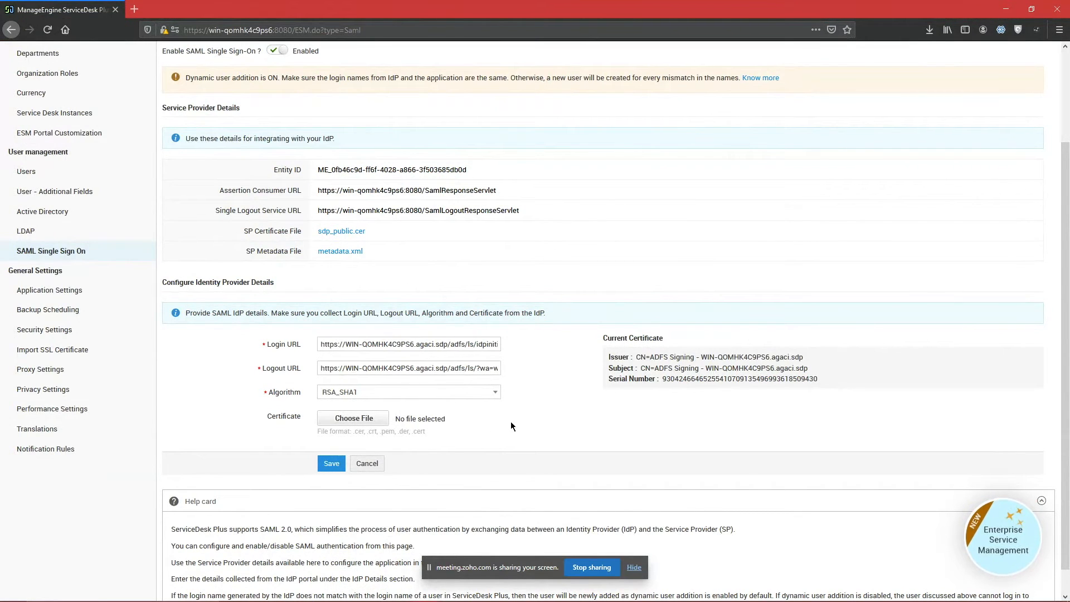
Step: Compare the identity provider details between both instances, then return to the Zoho Meeting tab
key(alt+Tab)
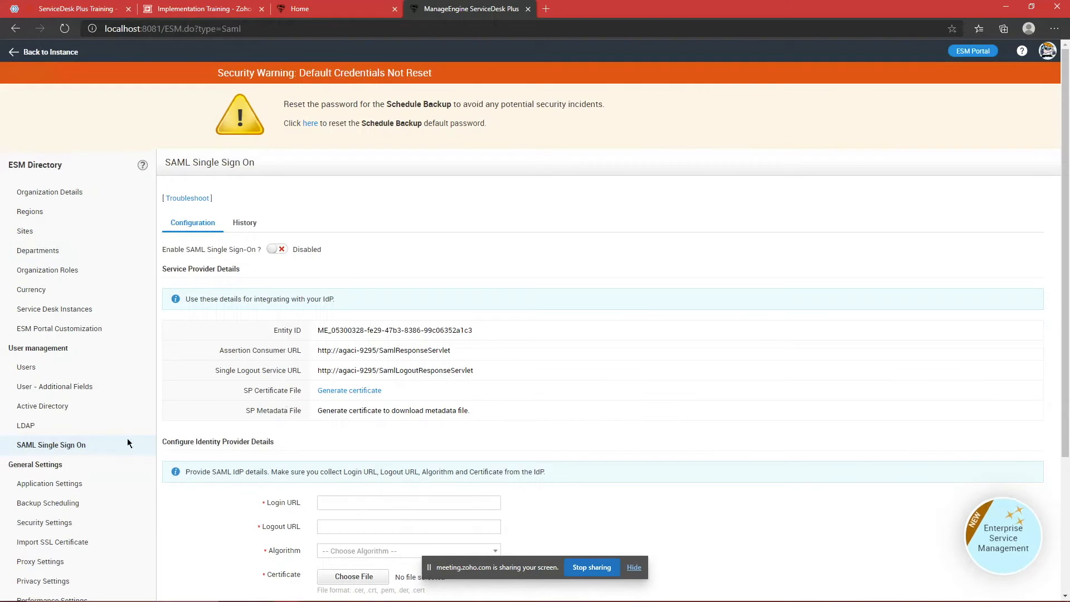
key(alt+Tab)
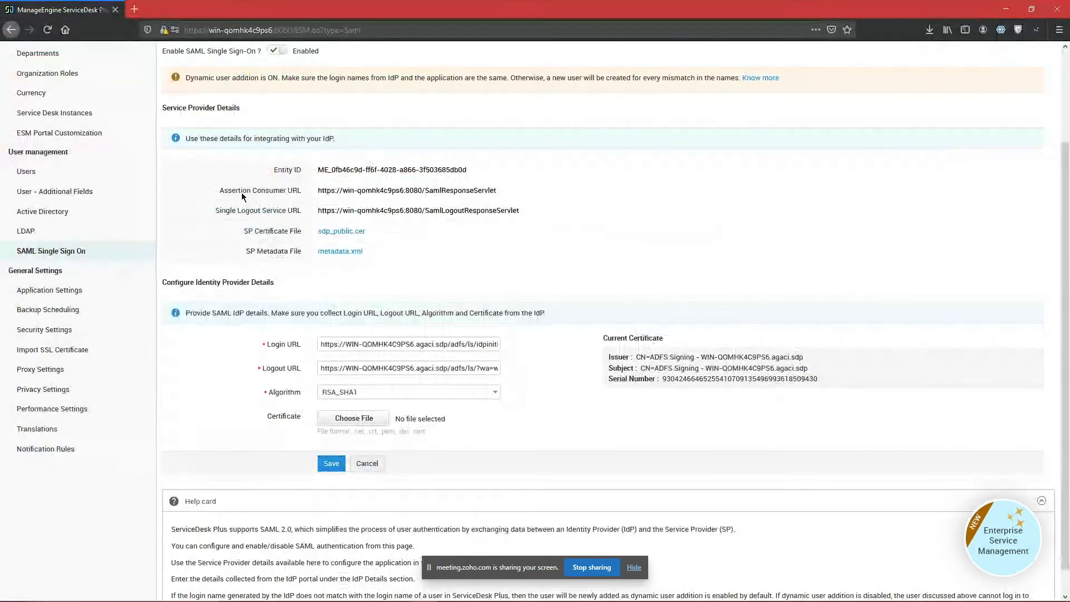
drag(162, 279, 513, 427)
click(555, 430)
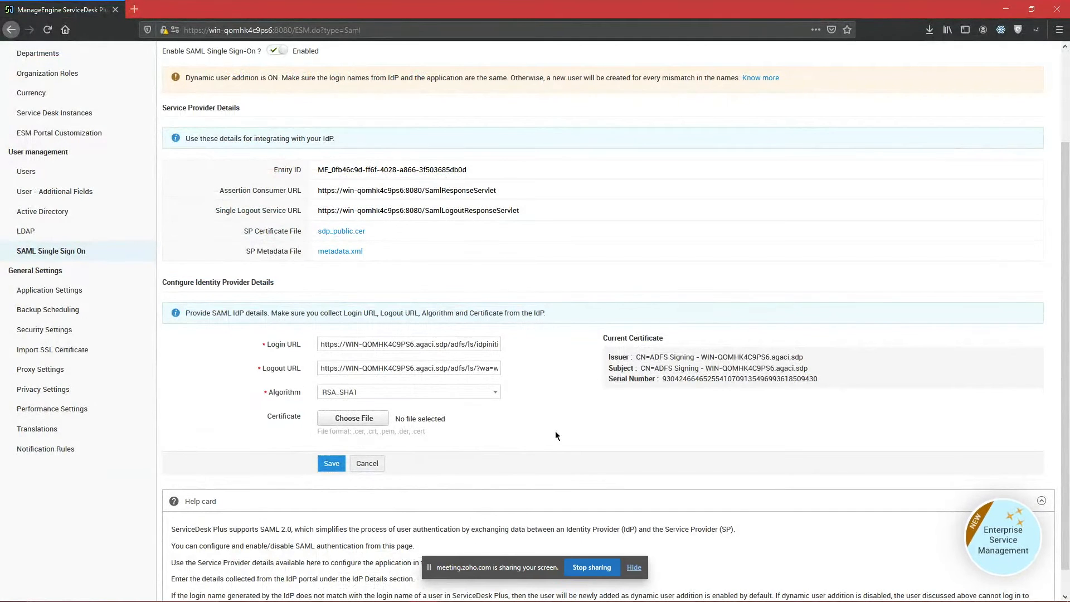
key(alt+Tab)
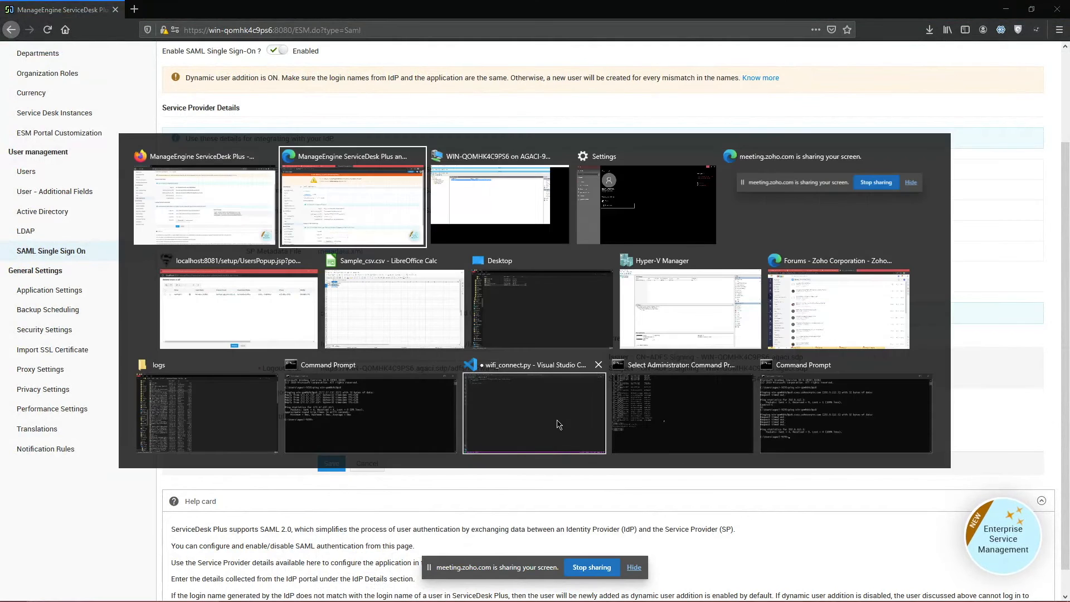
key(alt+Tab)
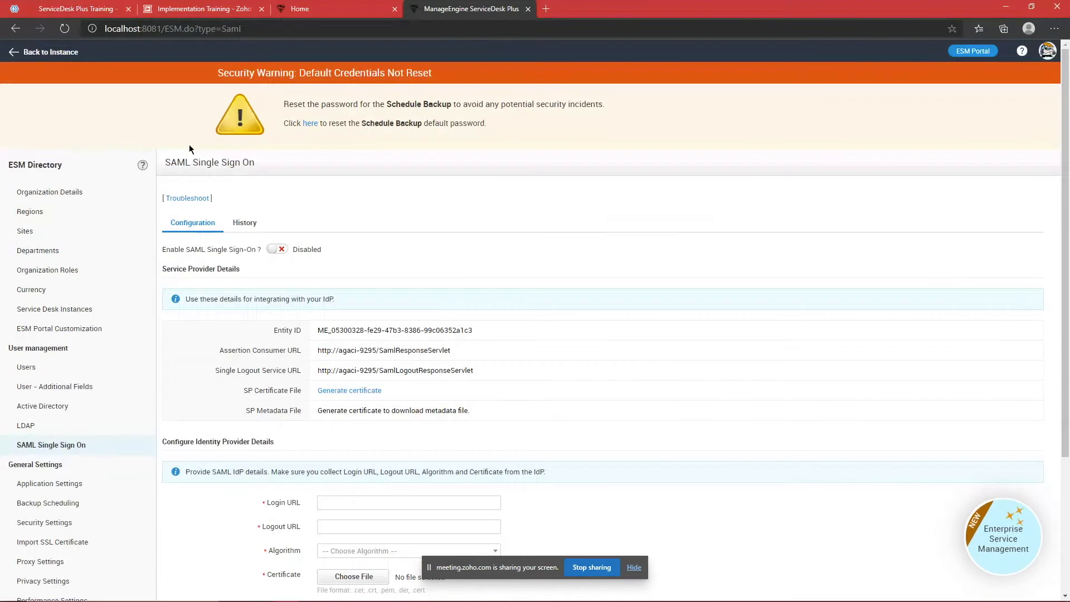
click(74, 7)
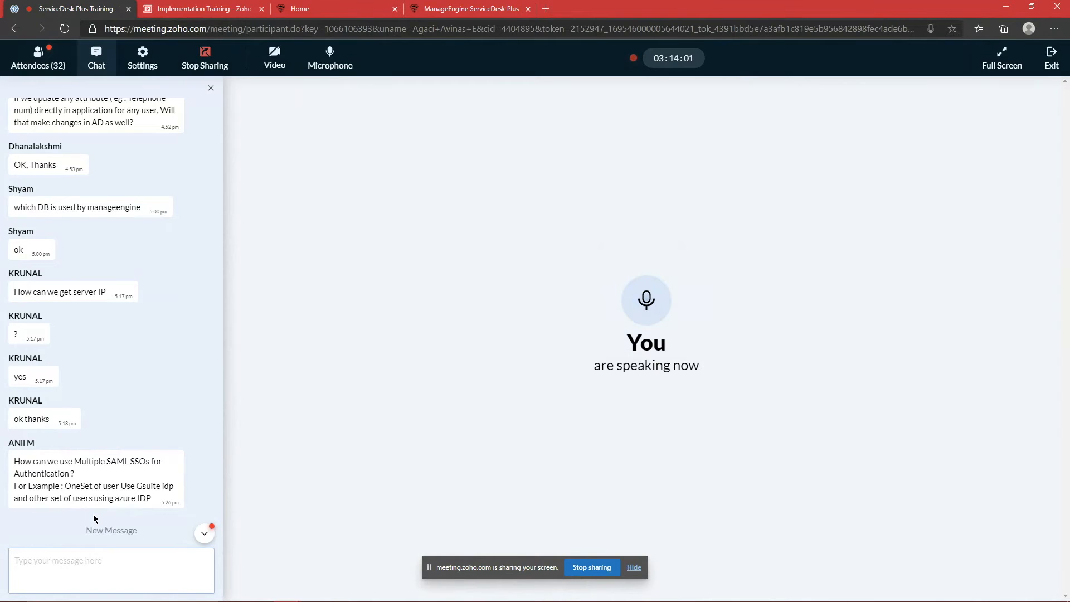
Step: Scroll to the newest 'Ok Sure' chat reply, then return to the ServiceDesk Plus window
scroll(95, 518, down, 1)
click(100, 571)
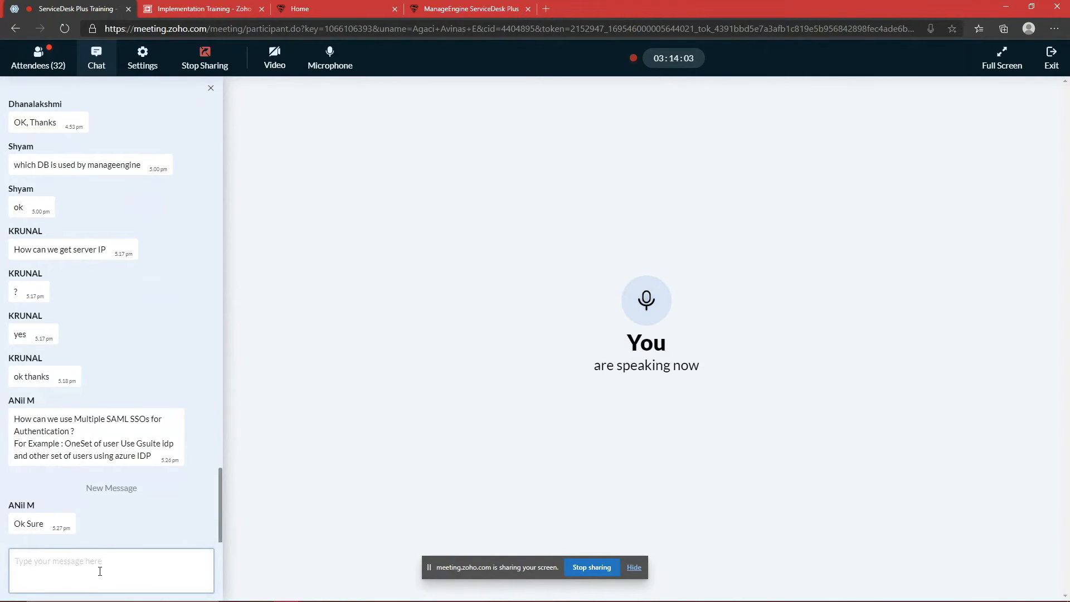
key(alt+Tab)
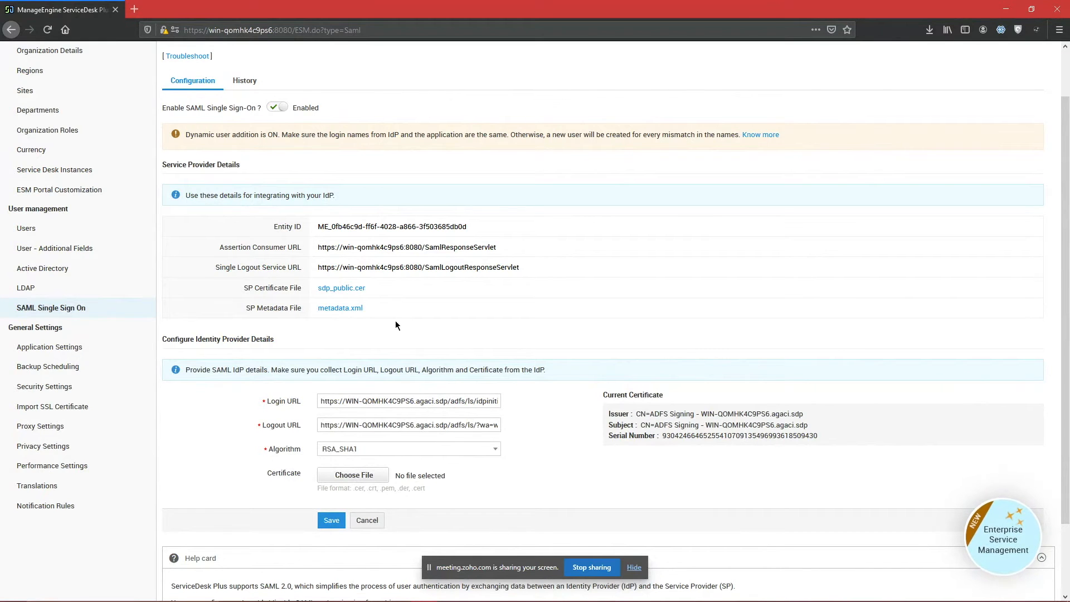
Step: Check the server host name in the Logout URL and review the full Login URL
double_click(374, 274)
key(alt+Tab)
key(Tab)
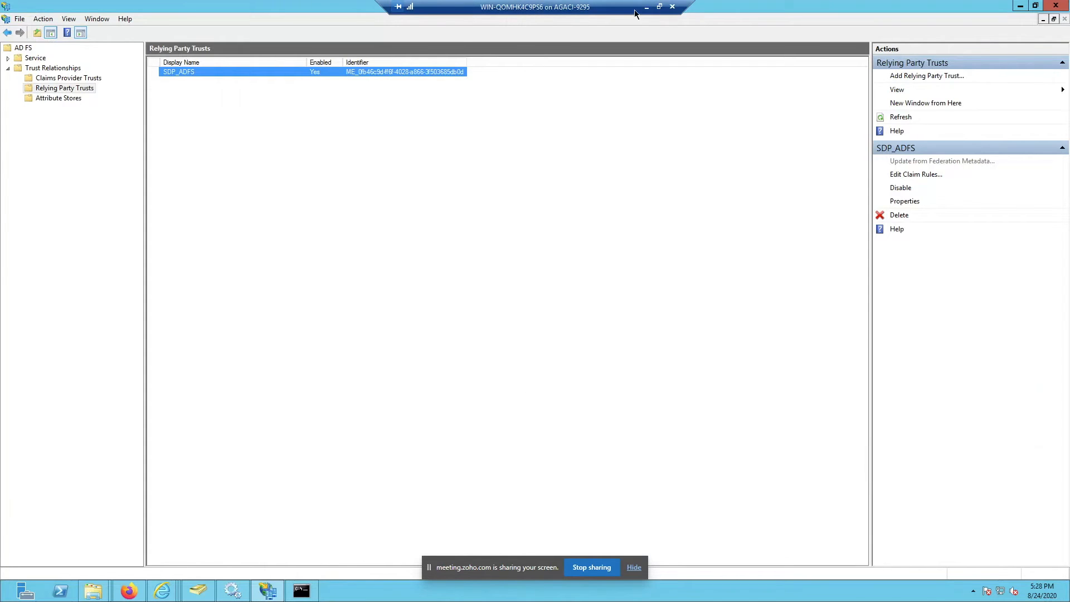
click(646, 6)
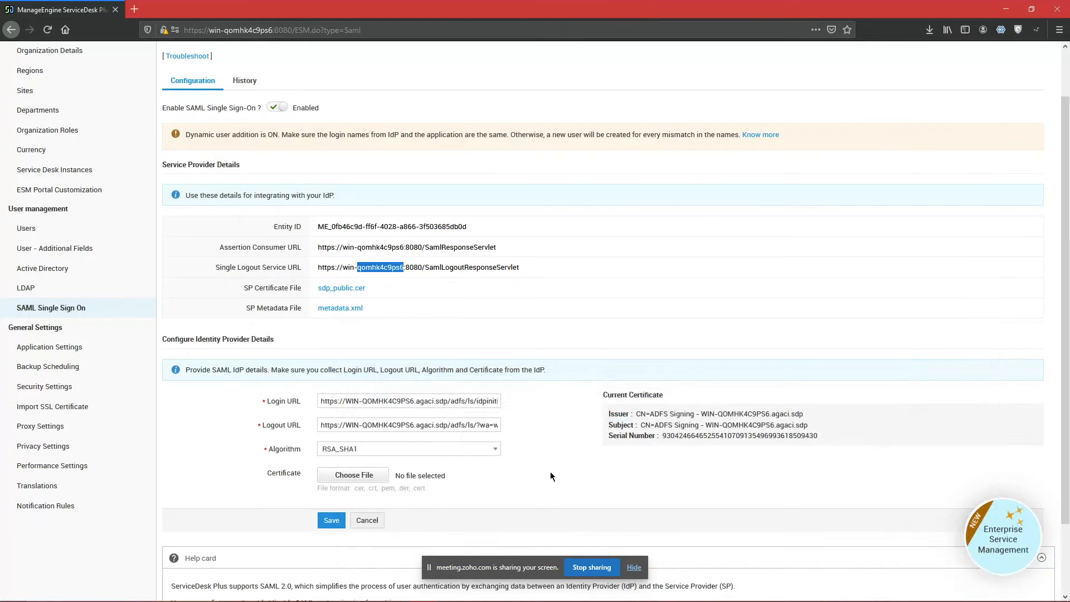
click(549, 470)
triple_click(422, 407)
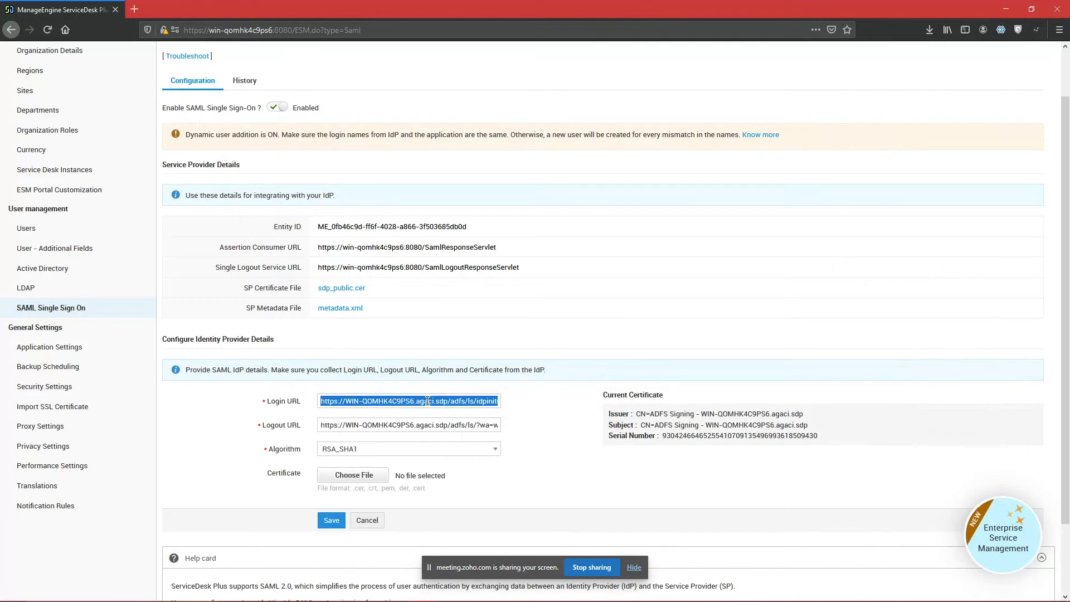
click(527, 426)
drag(456, 393, 542, 397)
click(529, 430)
Step: Review the full Logout URL and confirm RSA_SHA1 stays the signing algorithm
triple_click(454, 424)
drag(454, 424, 536, 432)
click(525, 477)
triple_click(460, 426)
click(538, 429)
click(475, 450)
click(527, 453)
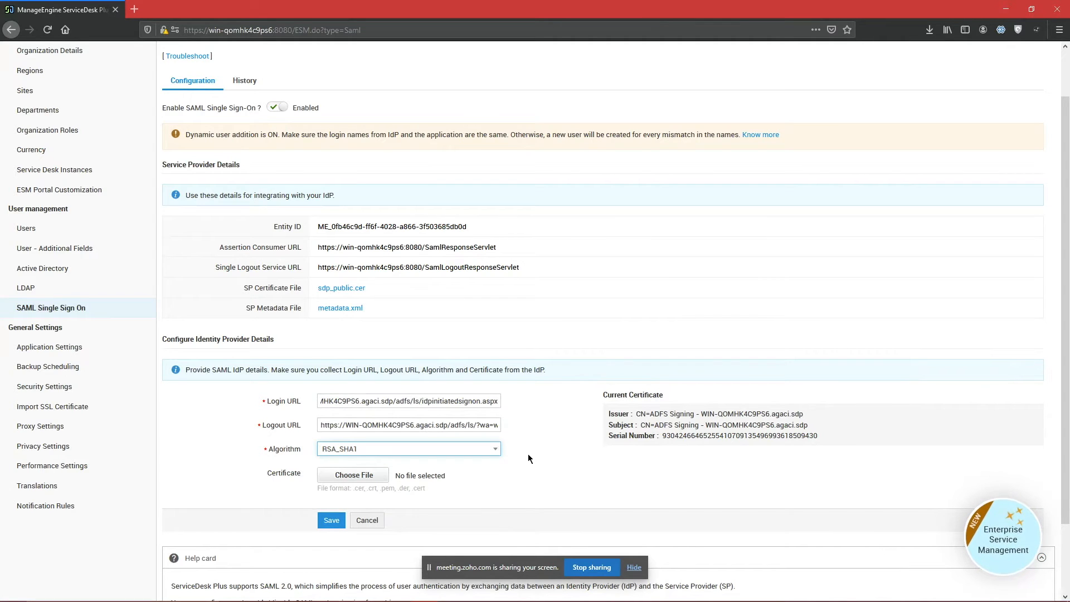
key(alt+Tab)
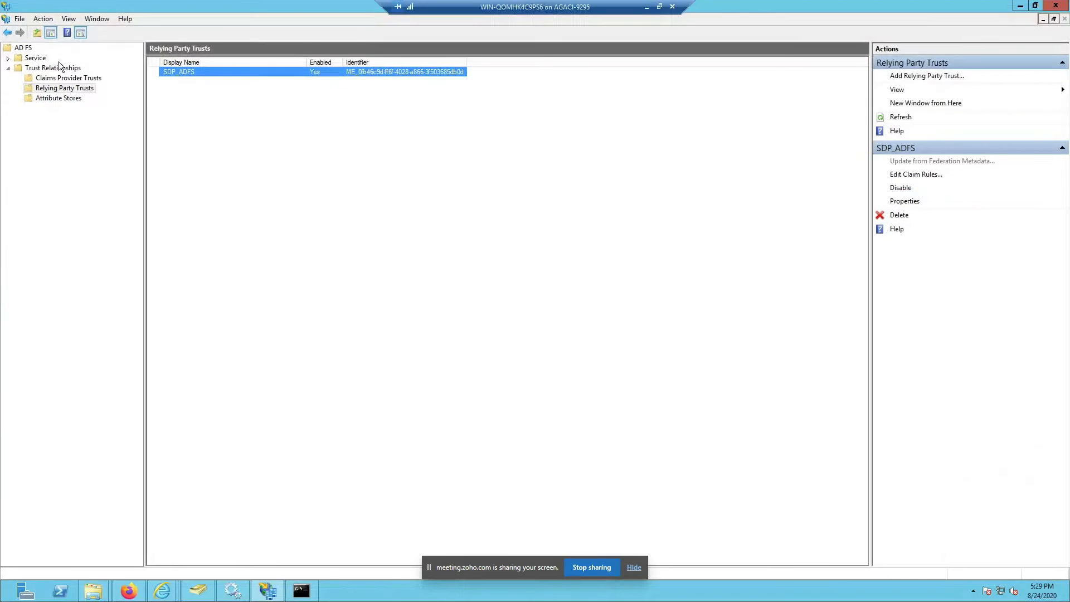
Step: List the AD FS certificates with full Subject names to find the ADFS Signing token-signing certificate
click(8, 58)
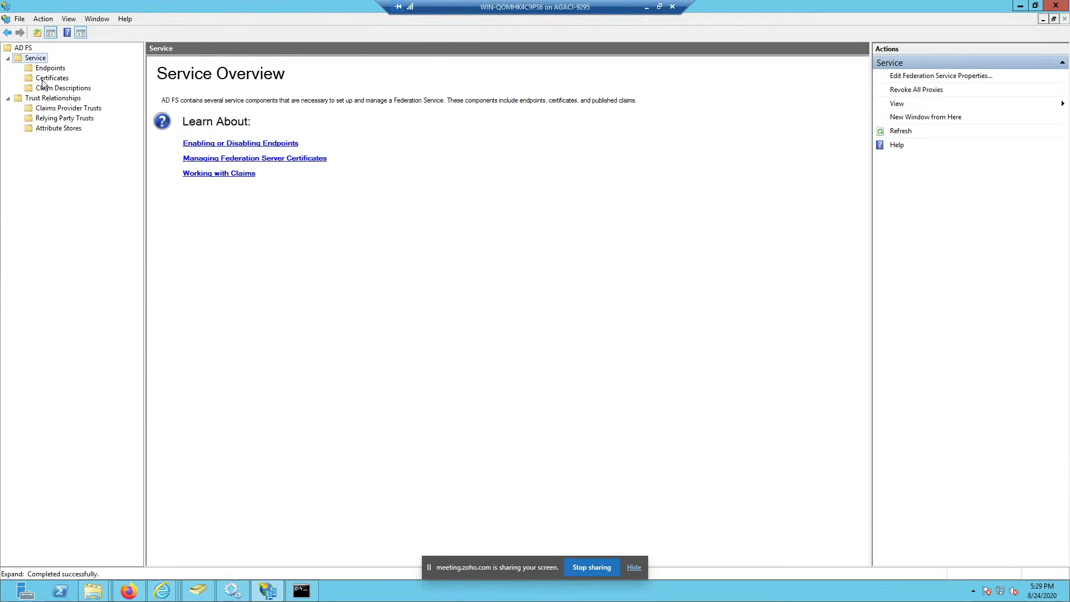
click(52, 77)
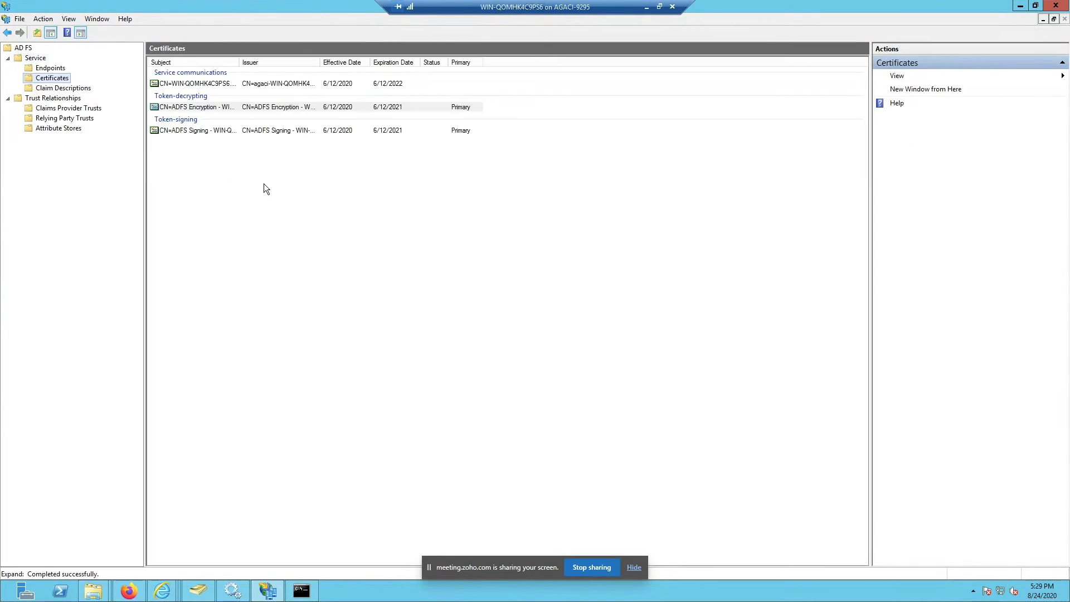
double_click(238, 58)
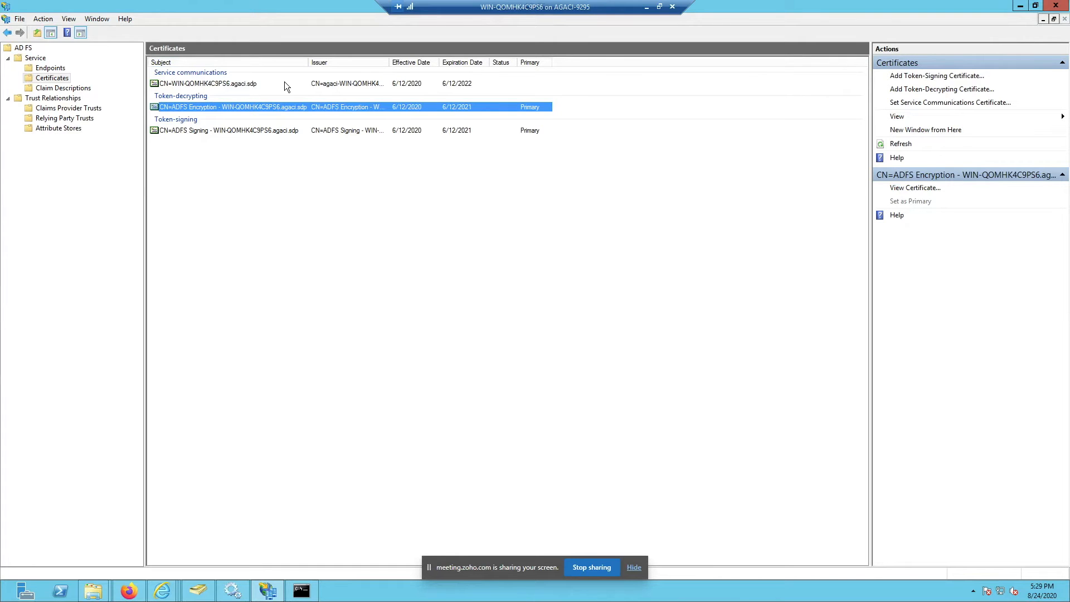
click(195, 244)
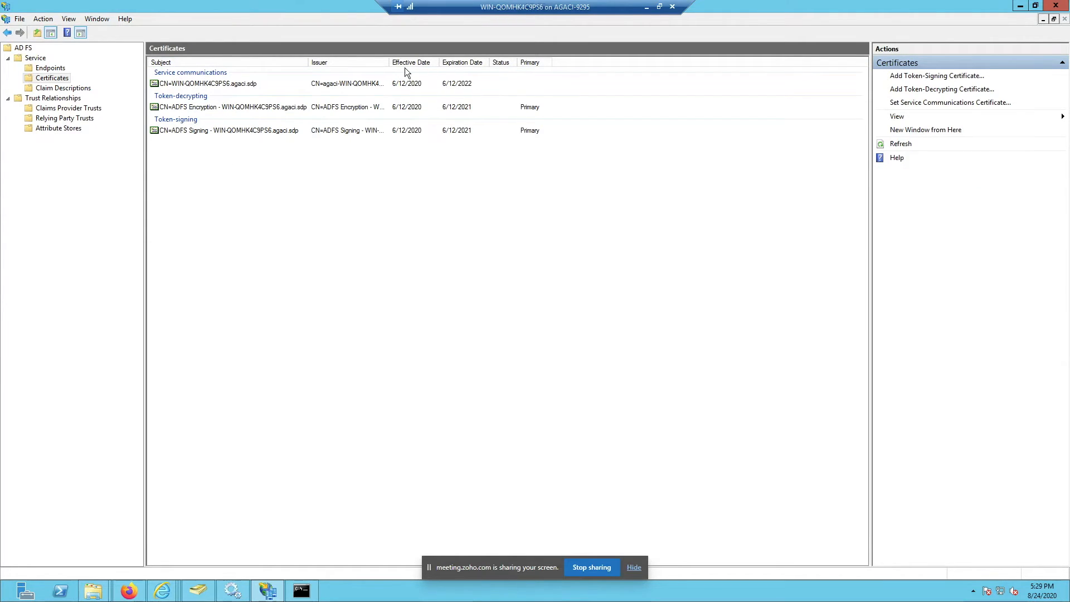
click(646, 7)
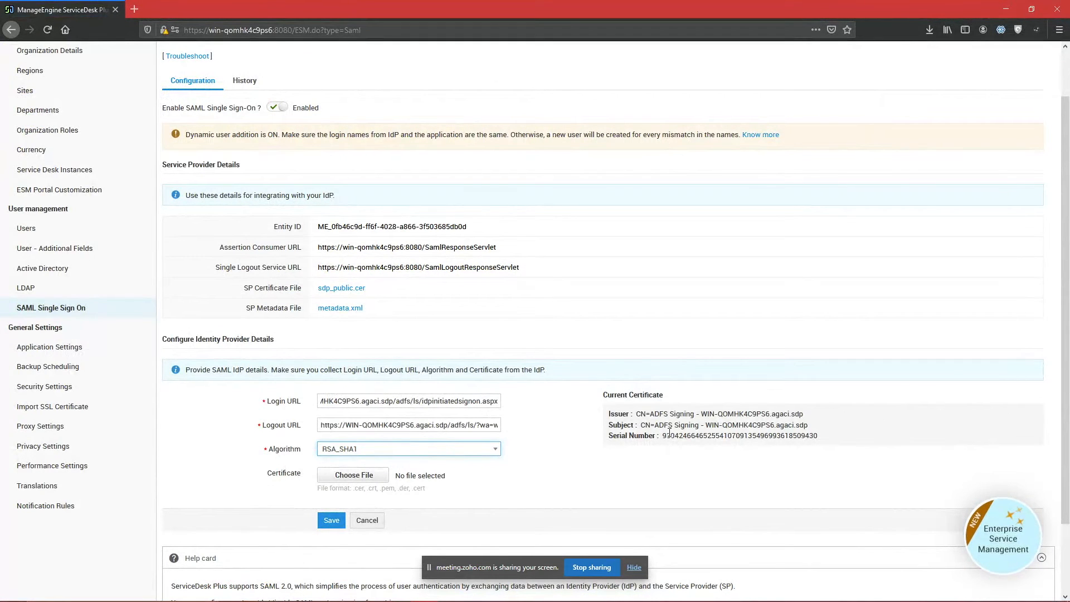
Step: Compare the current certificate and Login URL server address, then list AD FS Relying Party Trusts
drag(667, 424, 825, 441)
click(824, 440)
drag(396, 402, 317, 401)
click(575, 450)
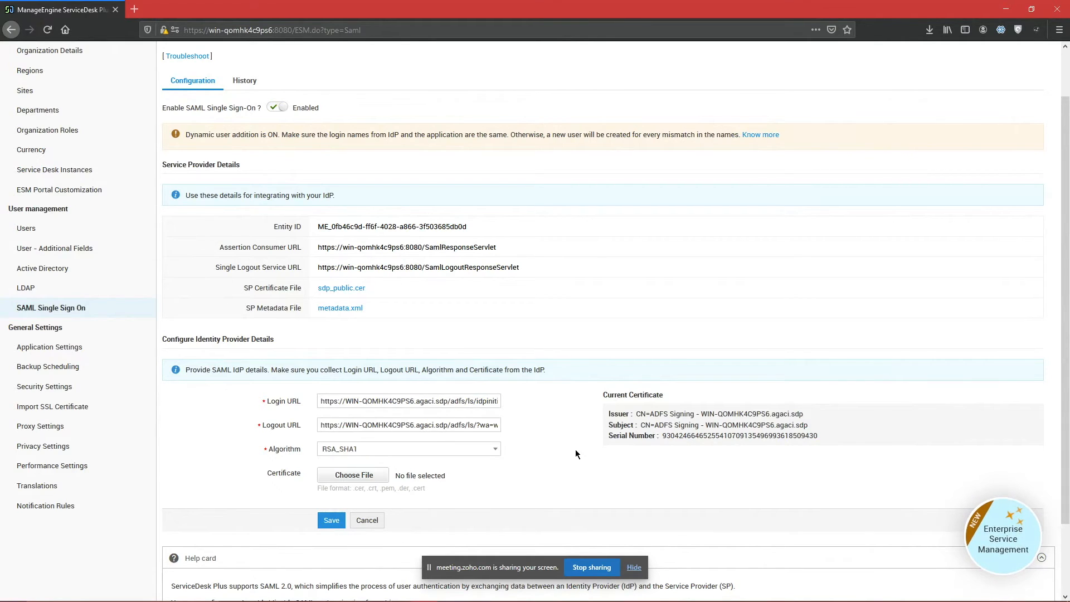
key(alt+Tab)
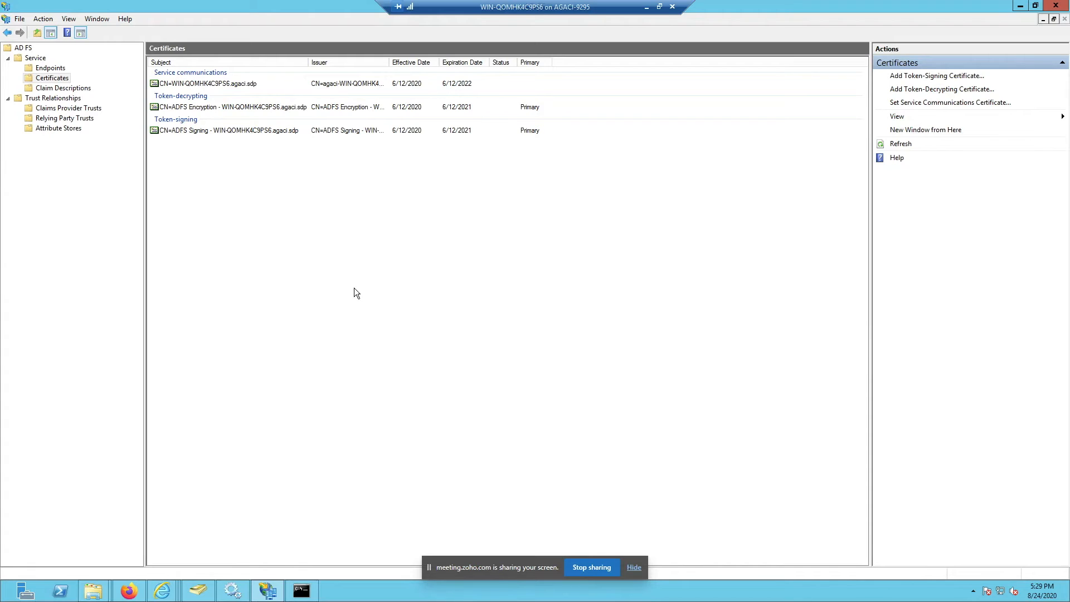
click(68, 120)
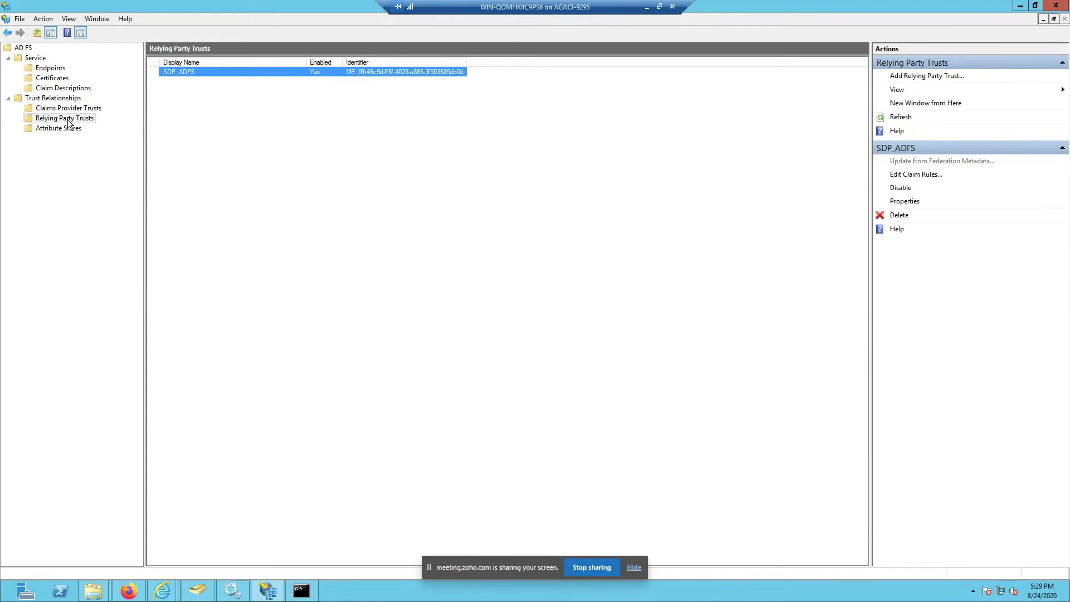
Step: Choose Add Relying Party Trust from the Relying Party Trusts context menu
right_click(69, 123)
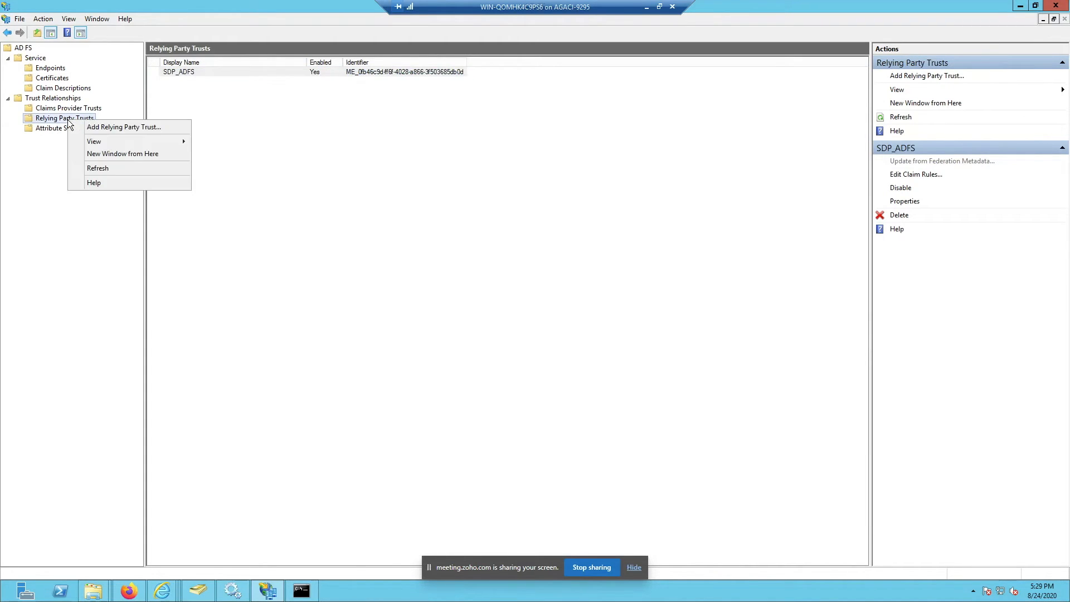
click(45, 153)
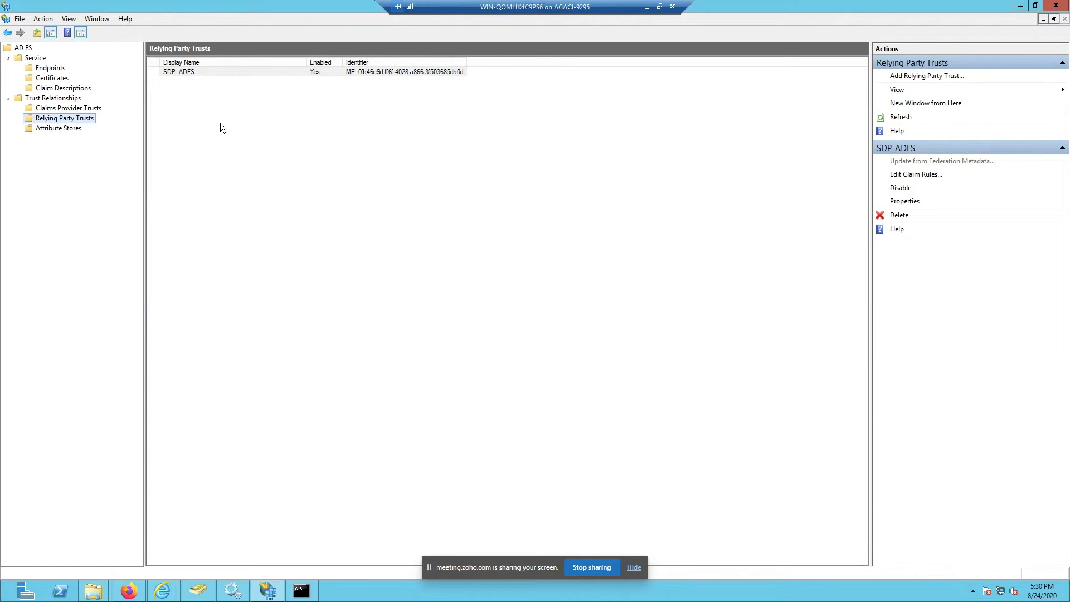
right_click(71, 119)
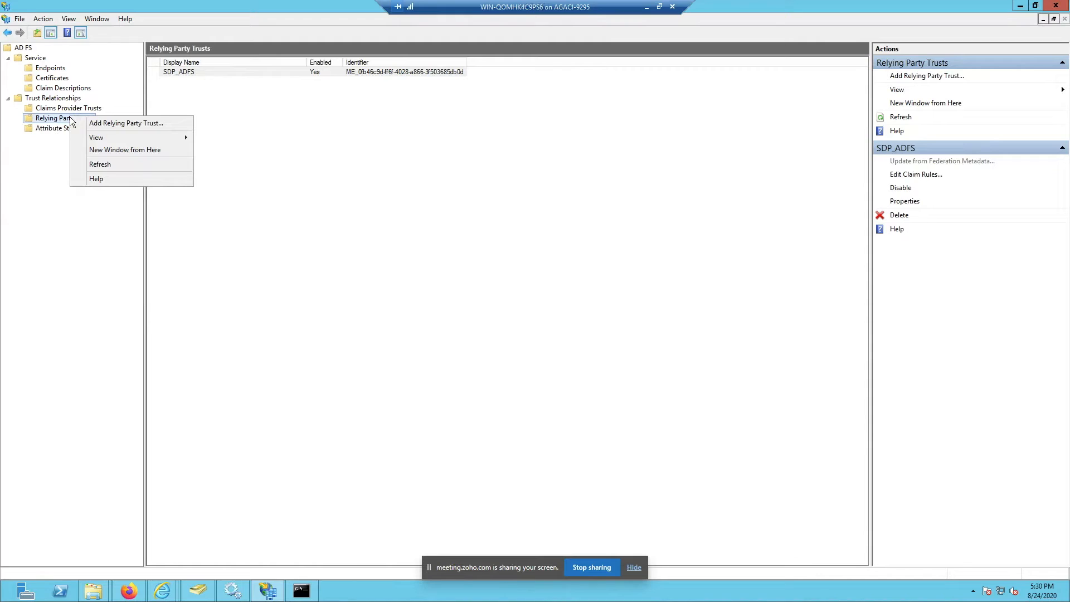
click(202, 92)
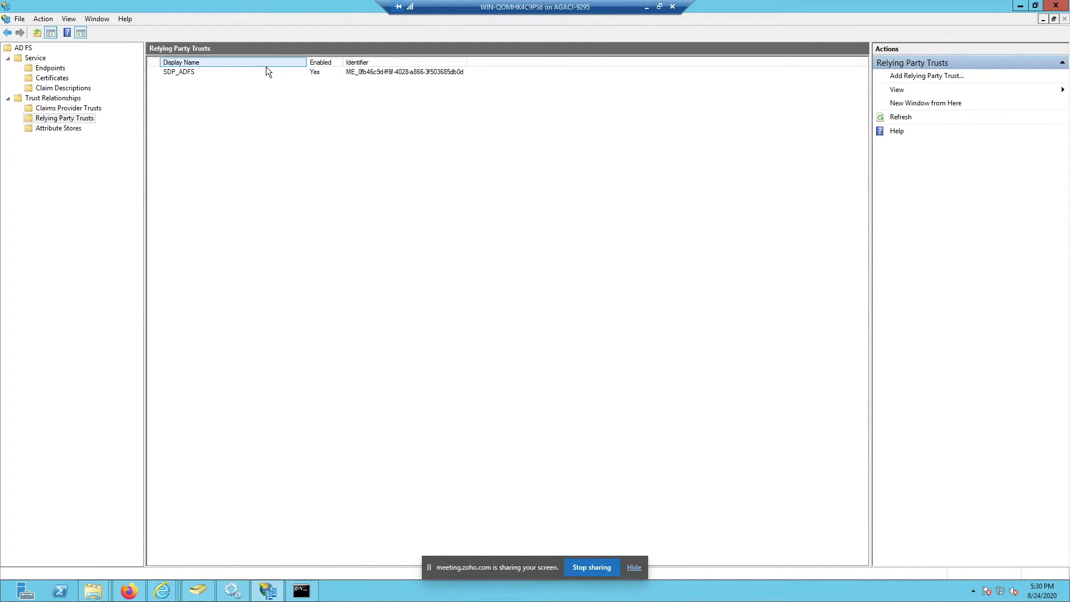
right_click(74, 120)
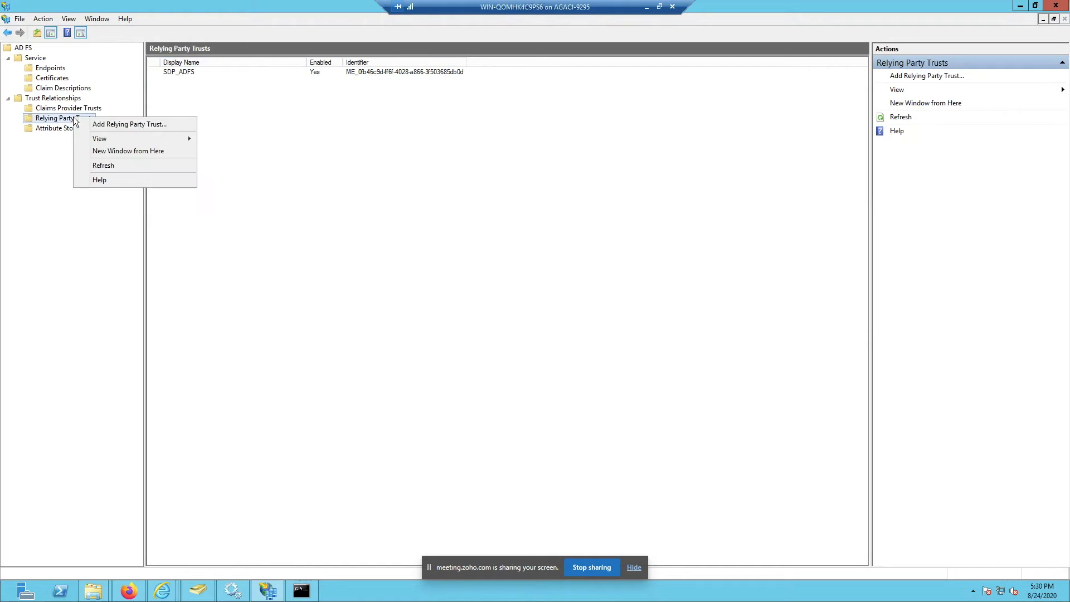
click(109, 125)
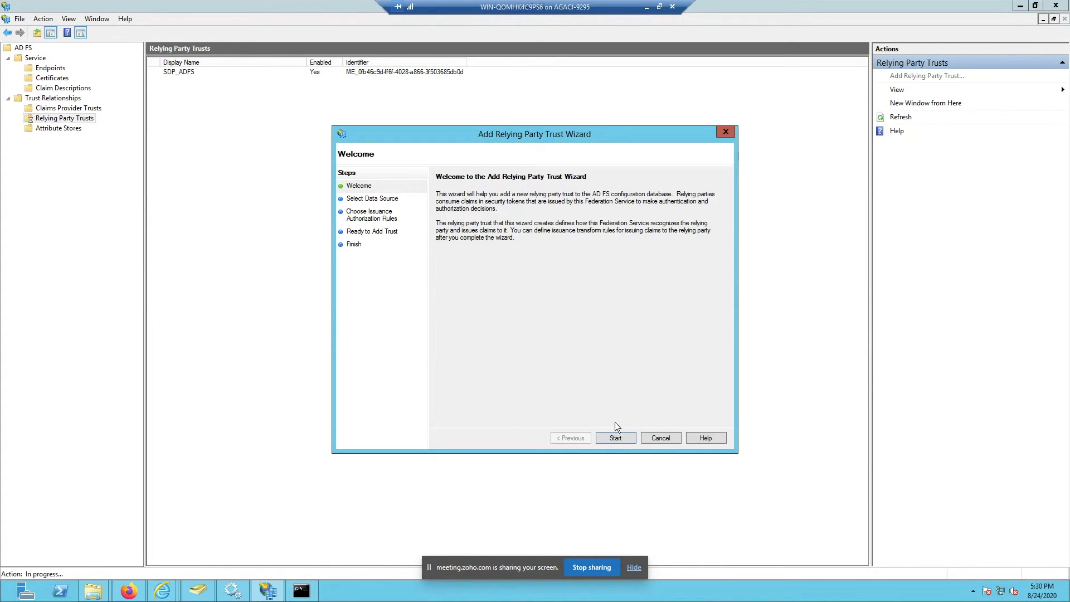
Step: Import relying party data from the metadata(6) file in Downloads
click(615, 438)
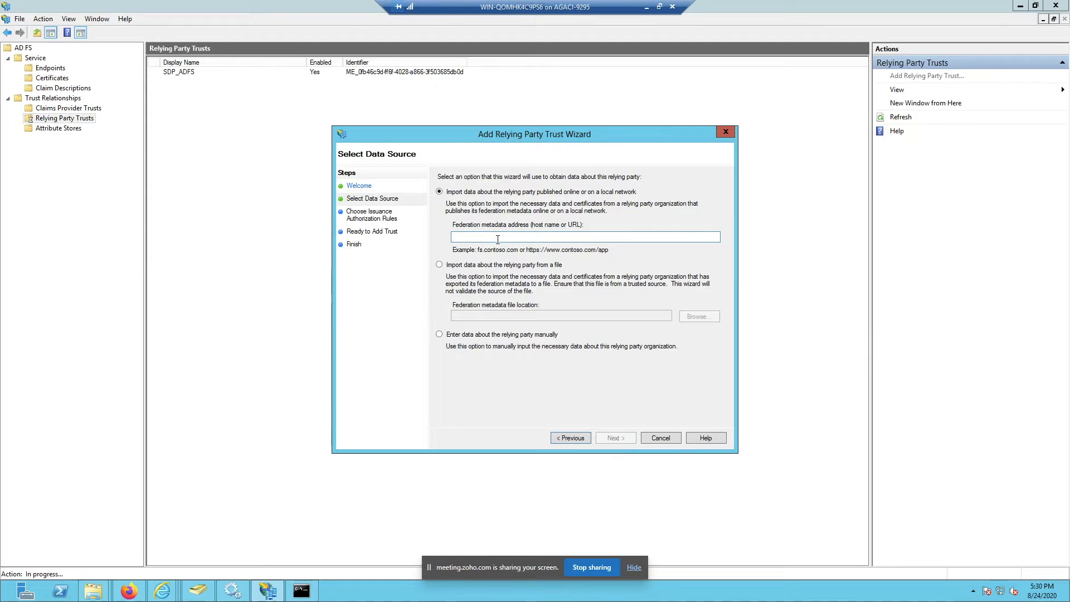
click(477, 267)
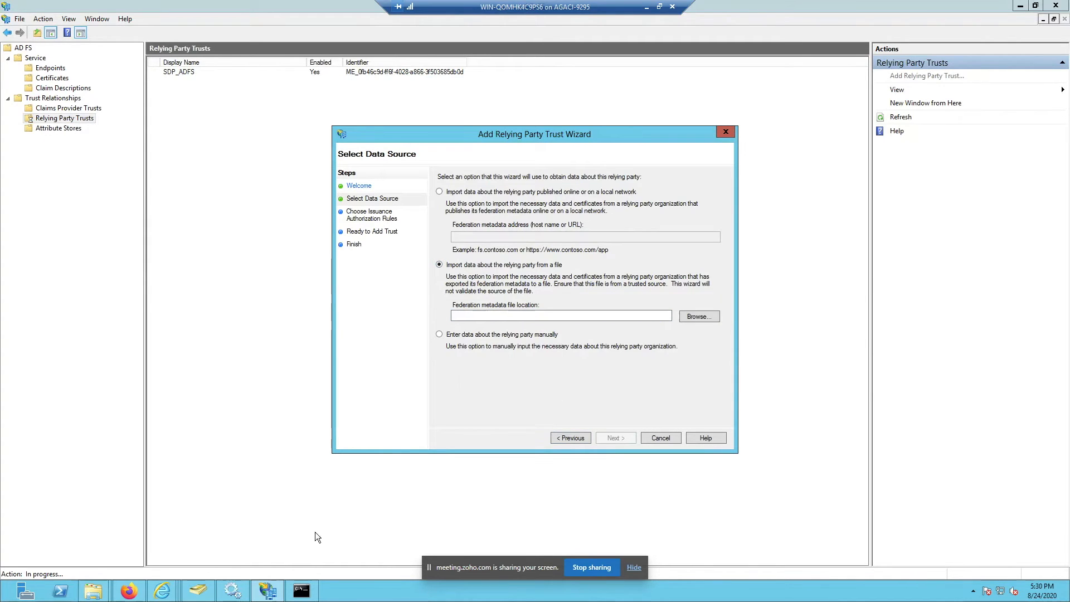
click(697, 317)
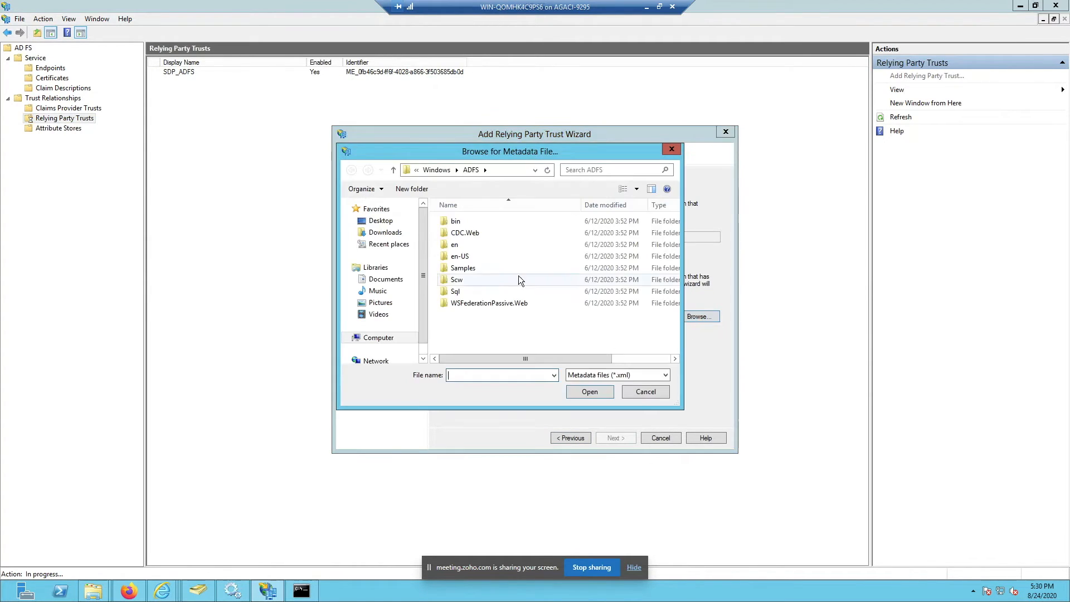
click(385, 232)
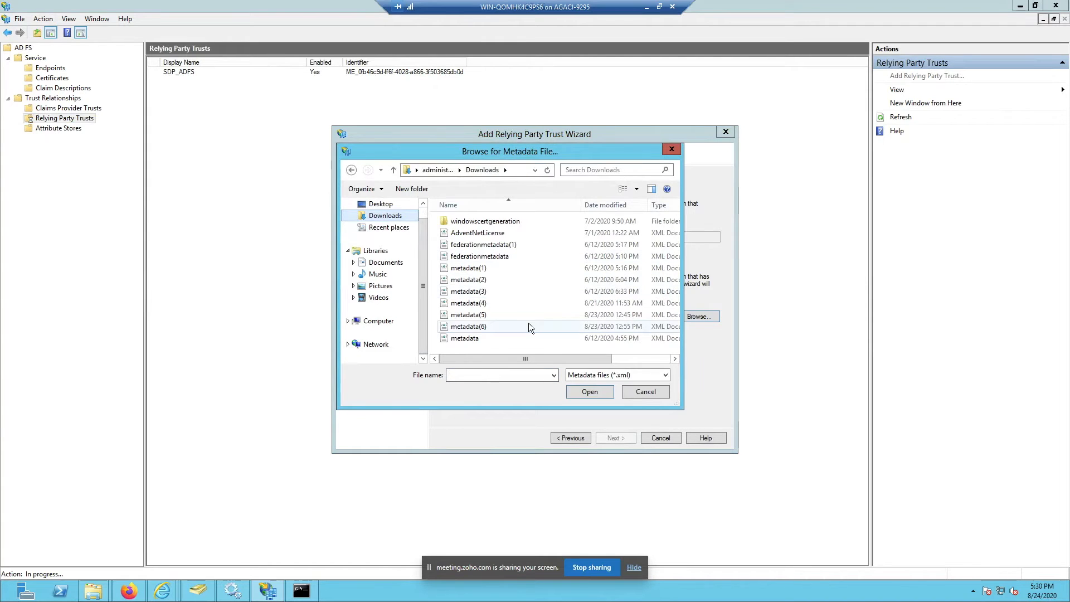
double_click(529, 323)
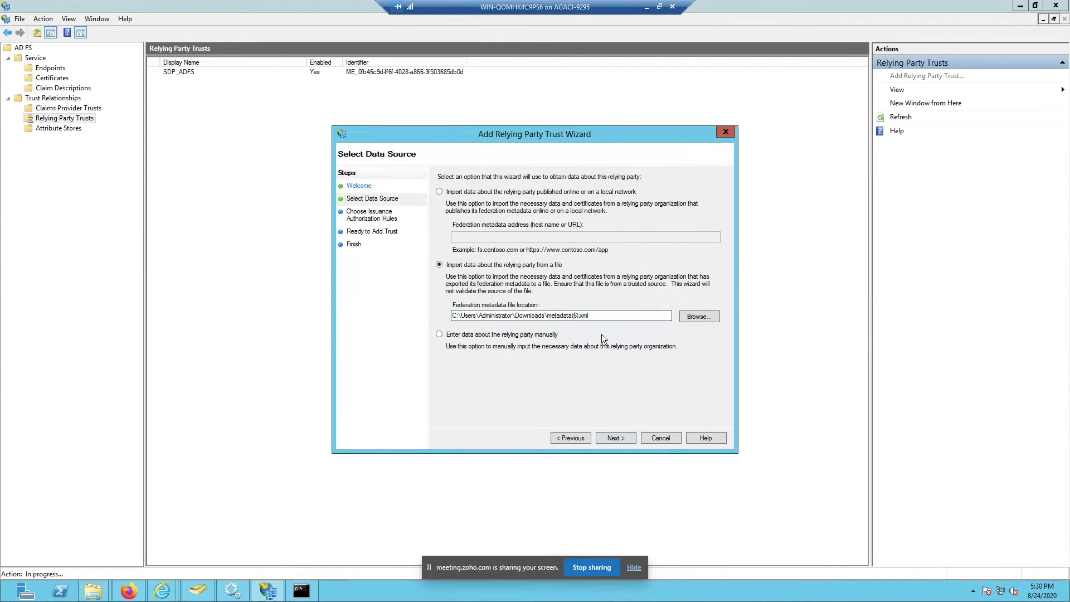
click(517, 335)
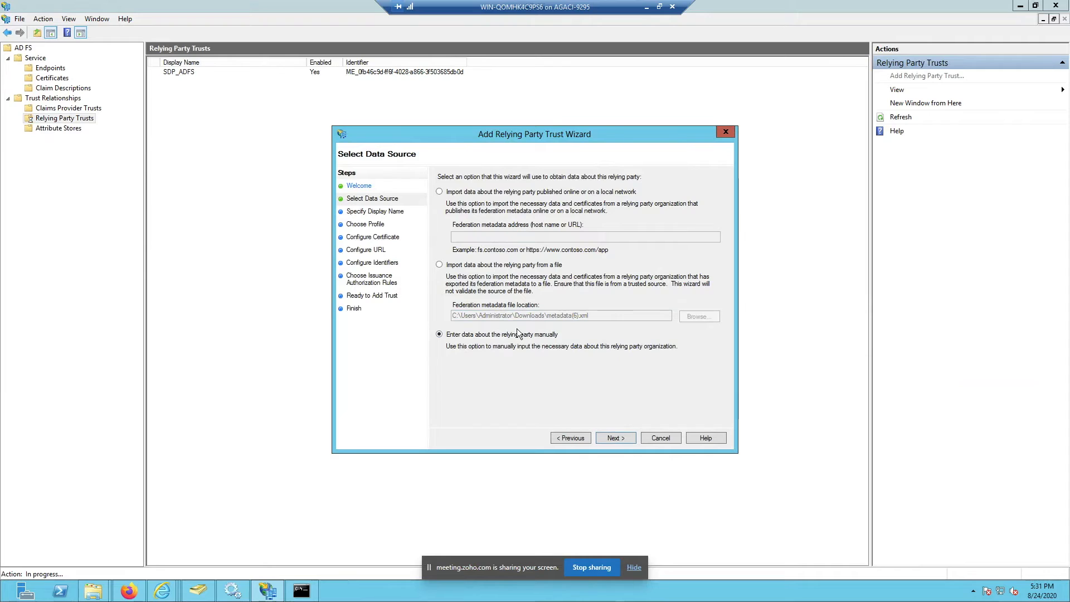
click(476, 264)
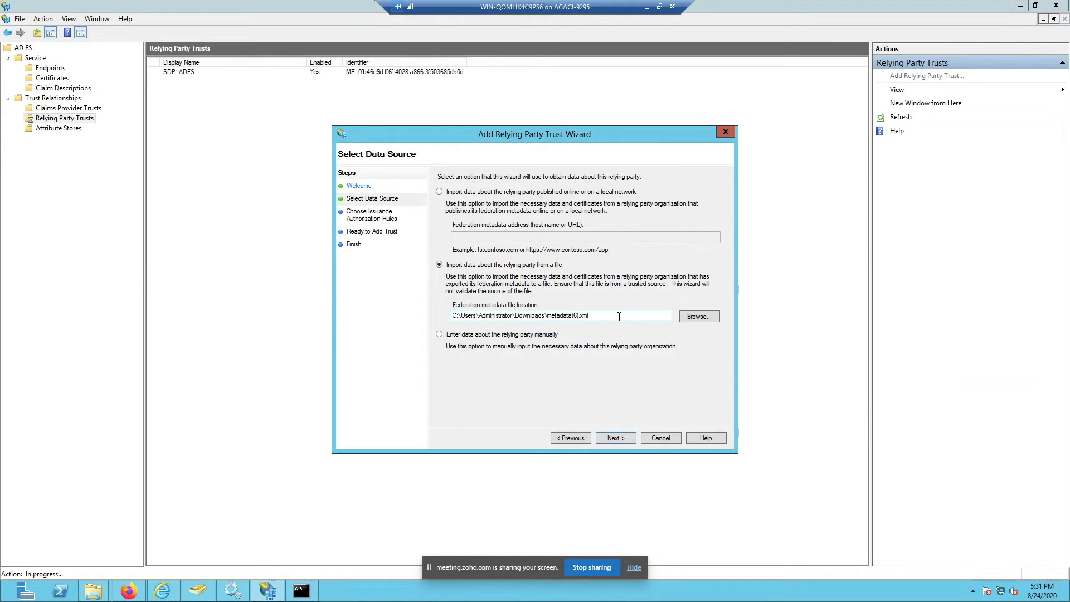
Step: Name the relying party 'SDp' and advance the wizard to Ready to Add Trust
click(626, 440)
text(SDp)
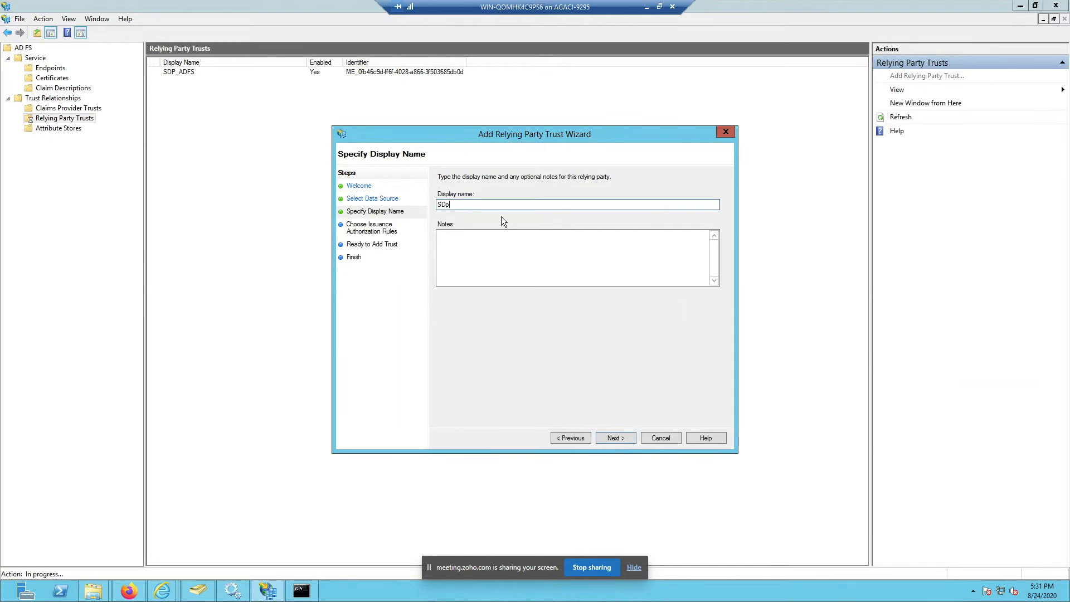
click(629, 436)
click(620, 436)
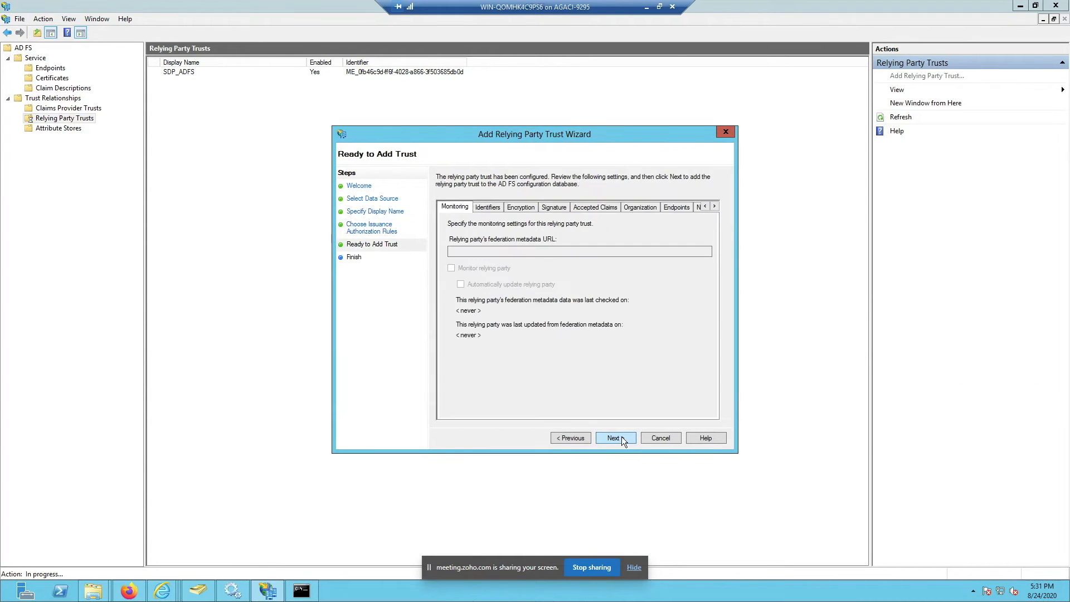
click(566, 439)
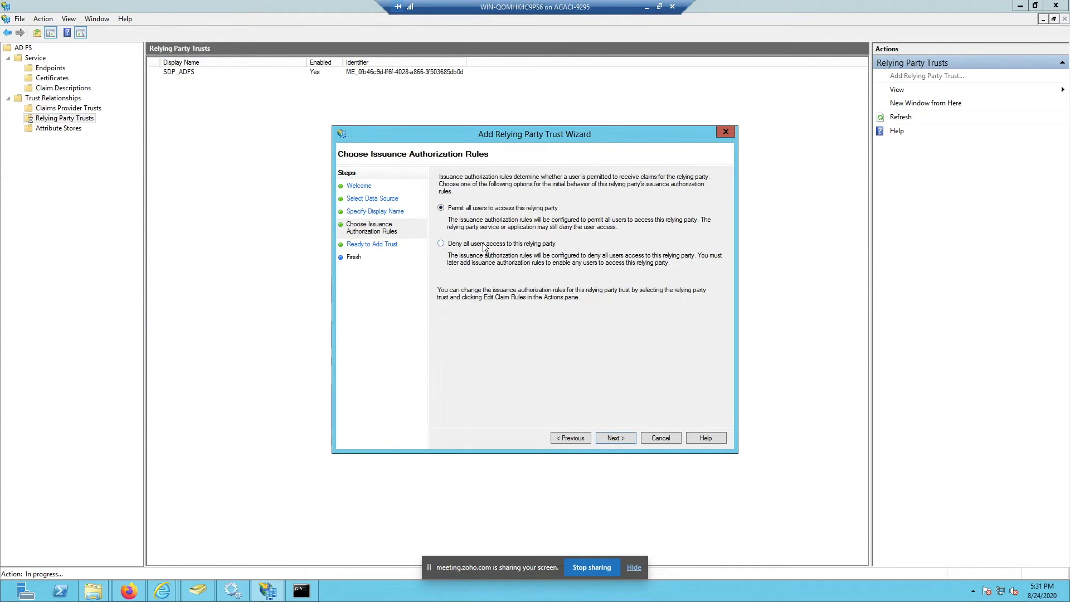
click(619, 435)
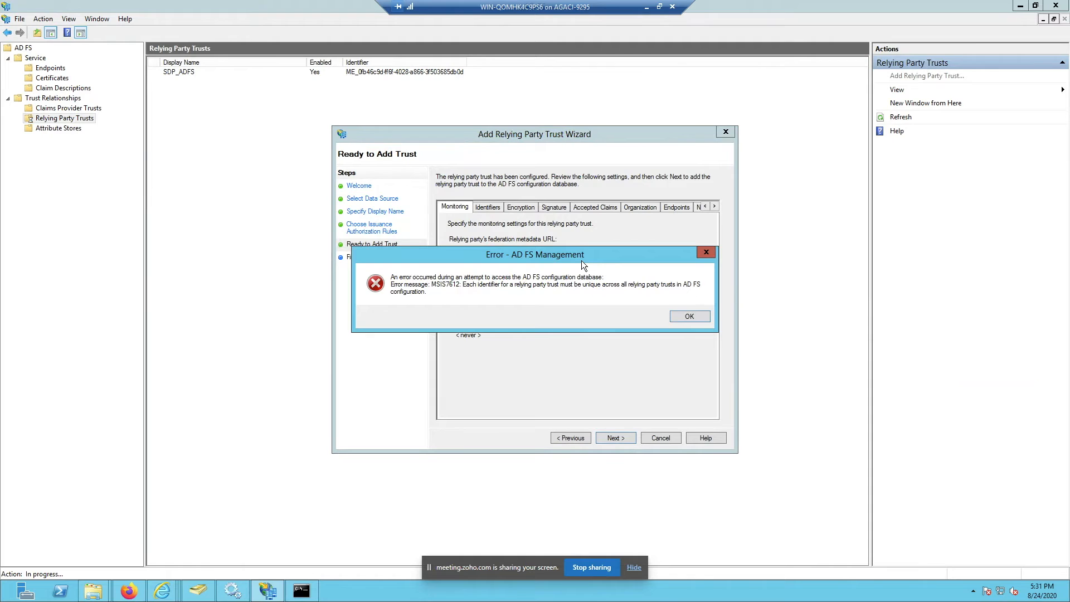
Step: Dismiss the duplicate identifier error and cancel the Add Relying Party Trust Wizard
click(704, 256)
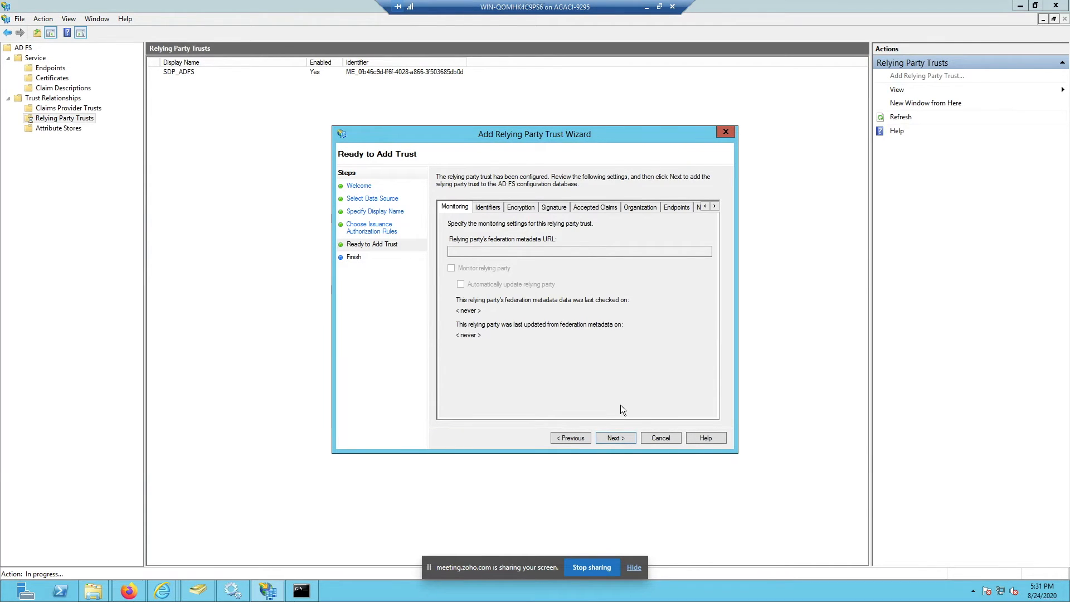
click(667, 439)
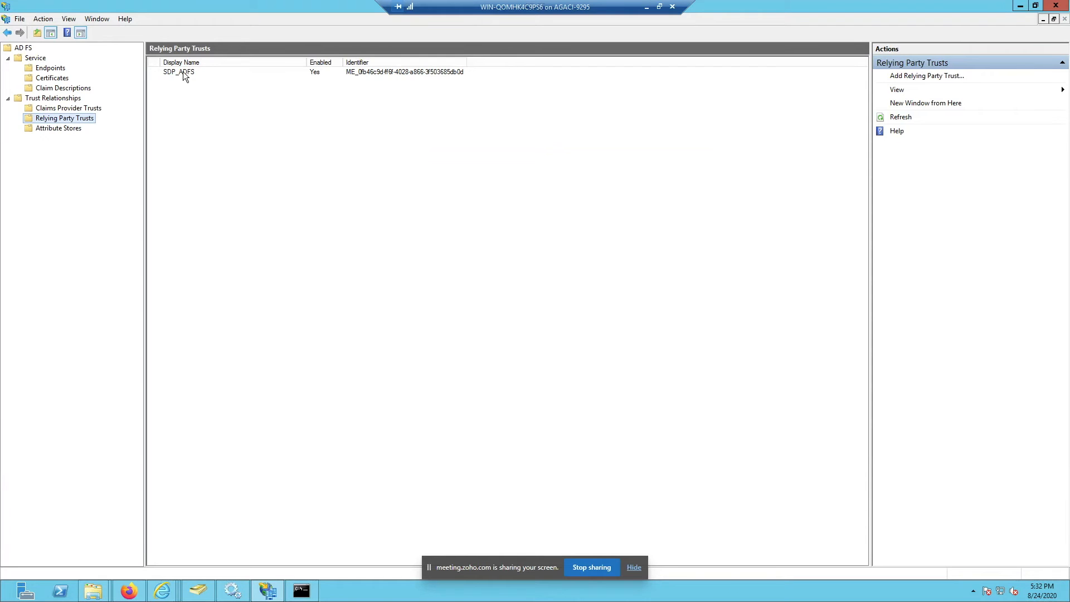
click(64, 79)
Step: Select the ADFS Signing token-signing certificate and compare it with SDP's current certificate
click(197, 131)
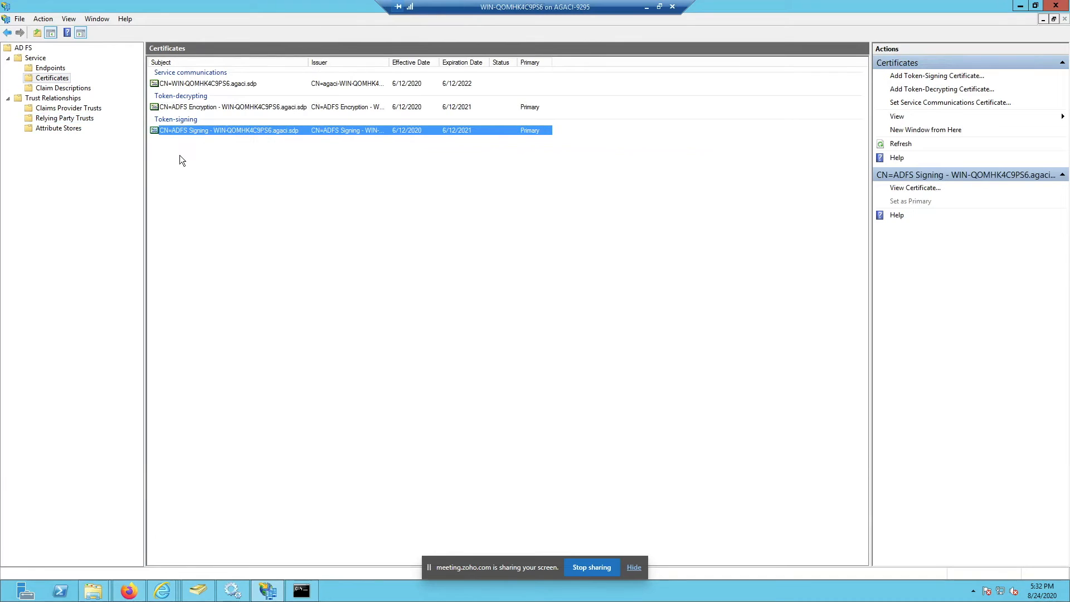
click(646, 7)
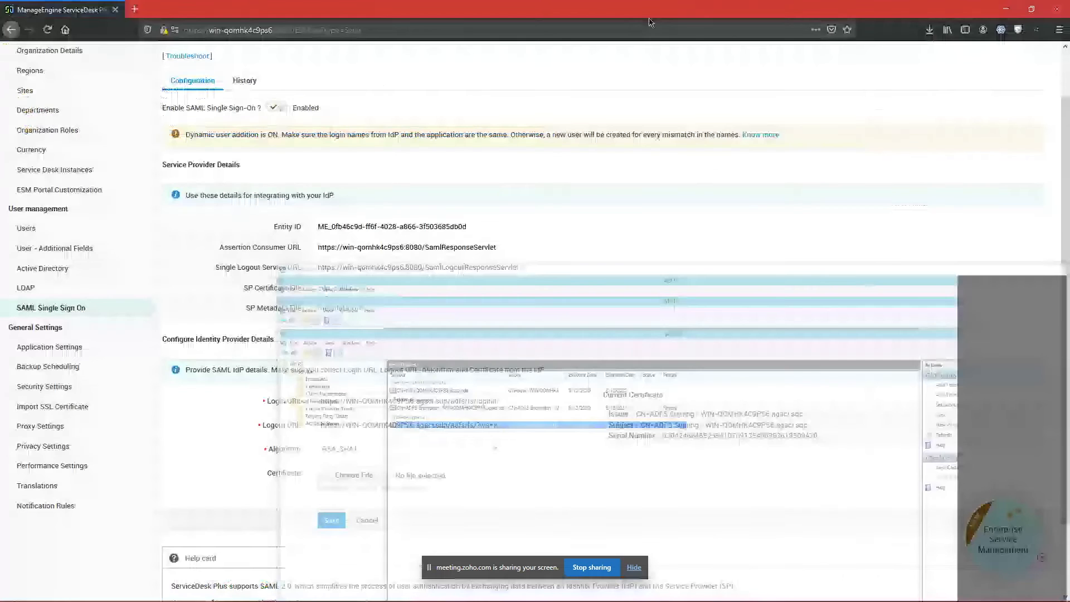
click(372, 476)
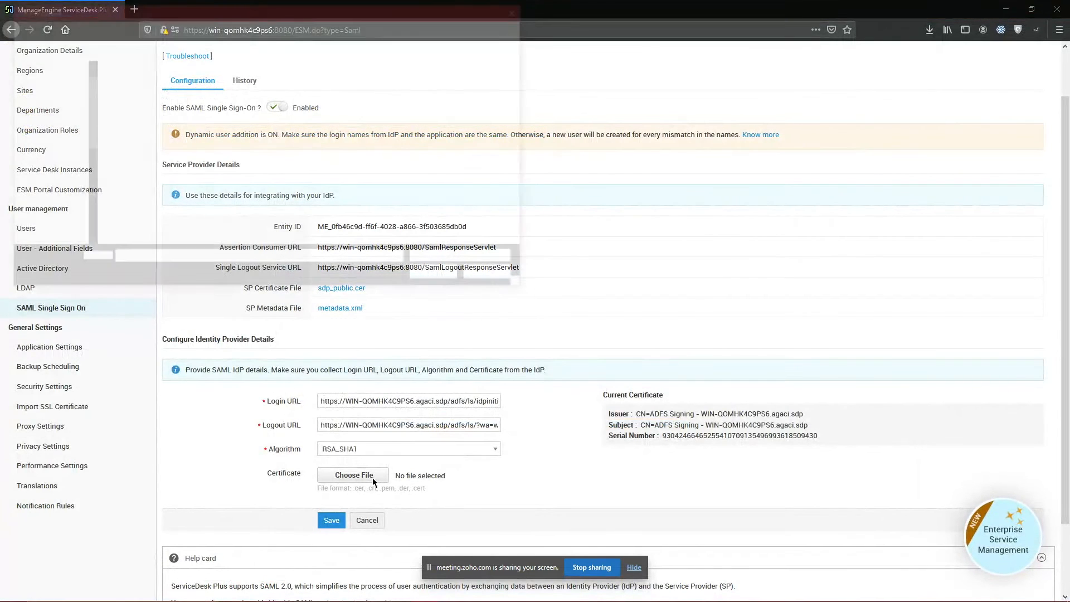
click(494, 277)
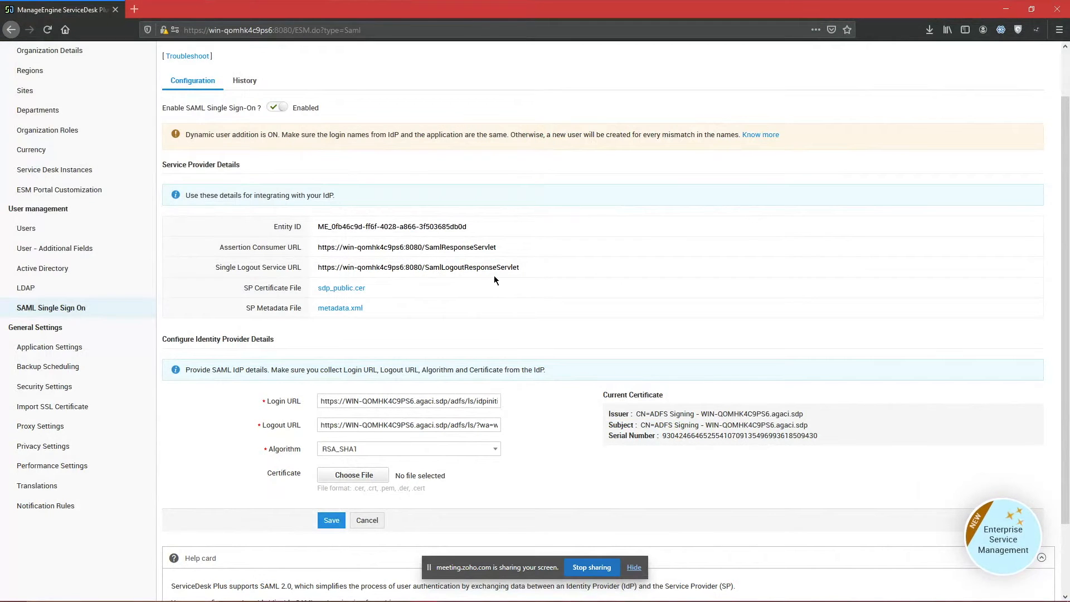
click(643, 590)
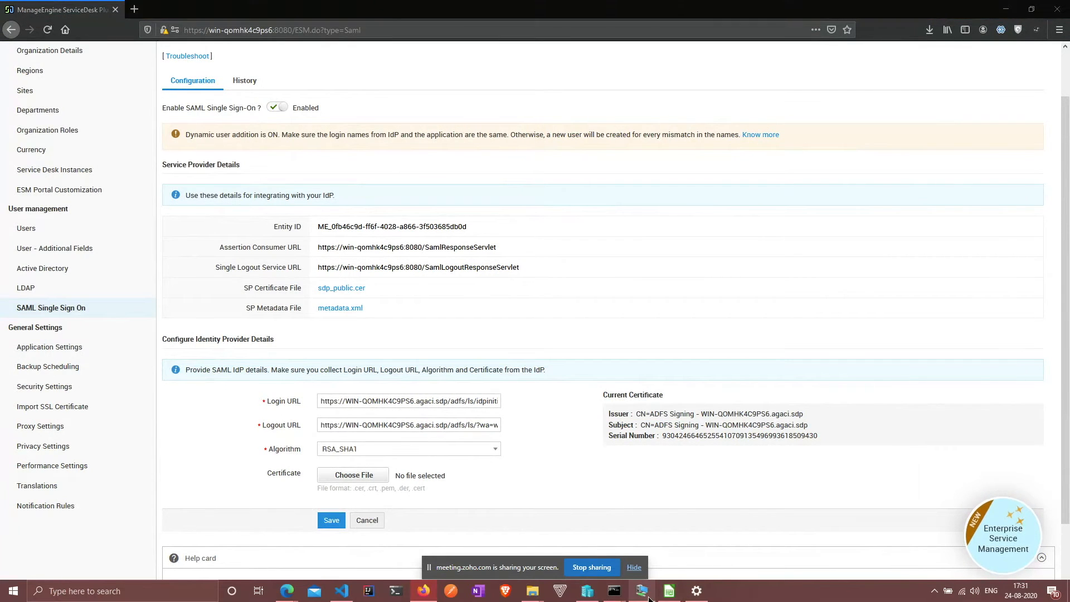
click(436, 267)
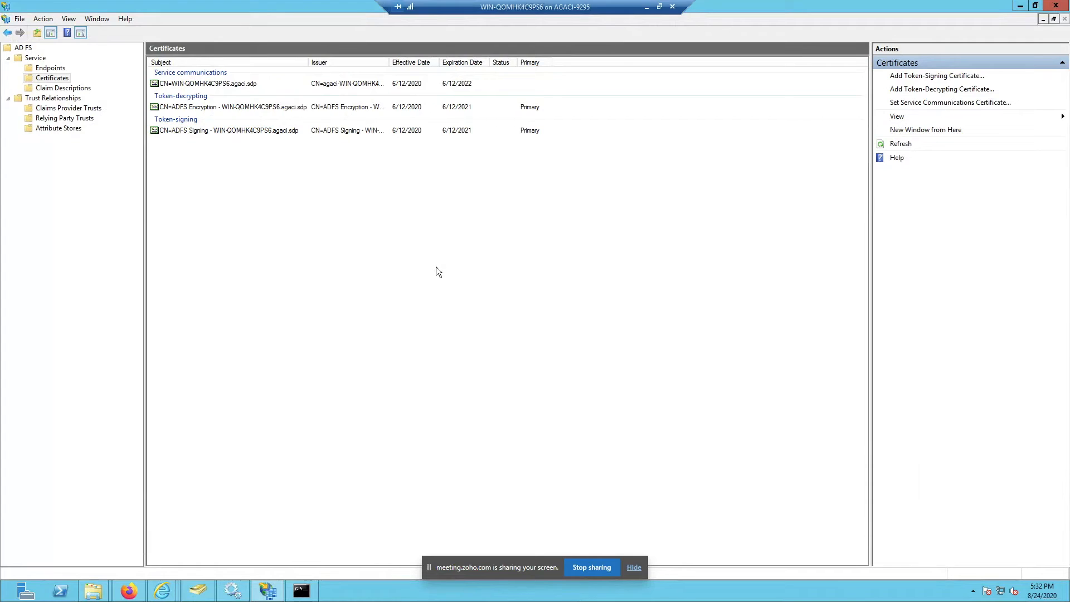
Step: Return to Relying Party Trusts and select the SDP_ADFS trust
click(83, 118)
right_click(85, 120)
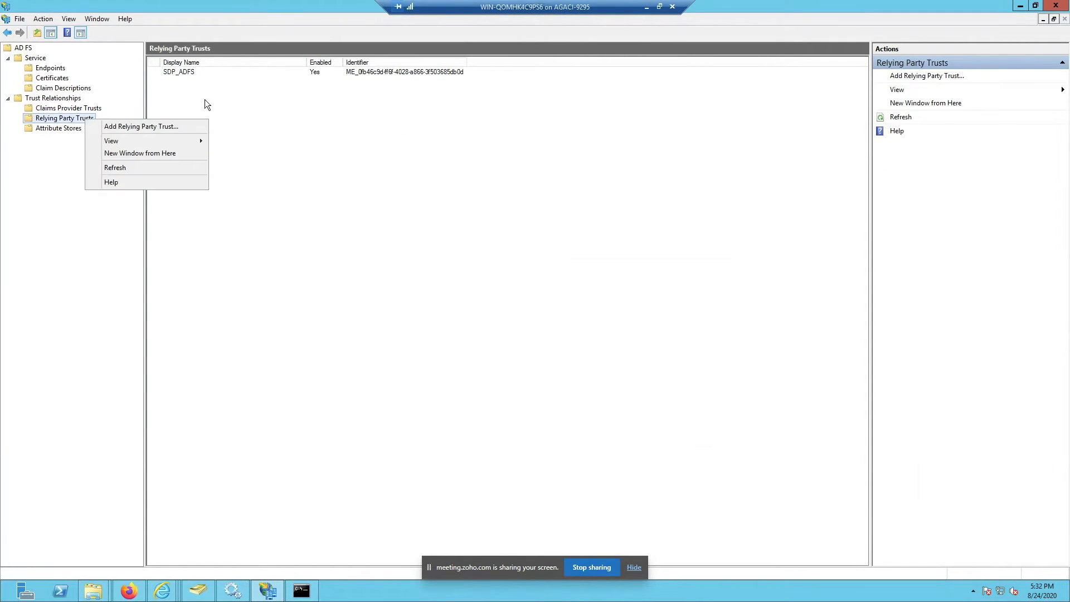
click(191, 76)
click(192, 75)
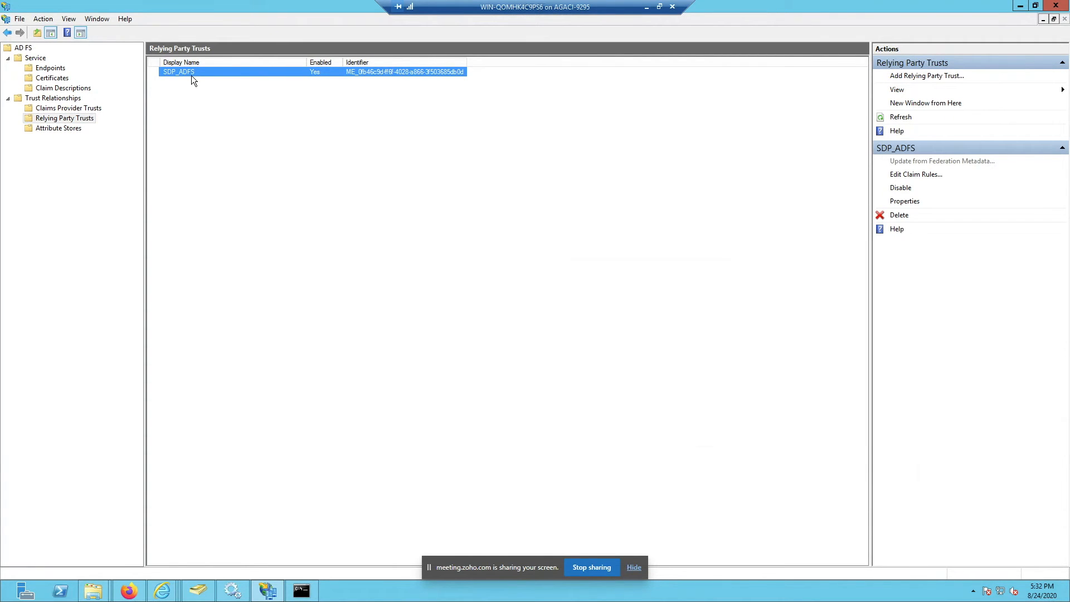
click(660, 7)
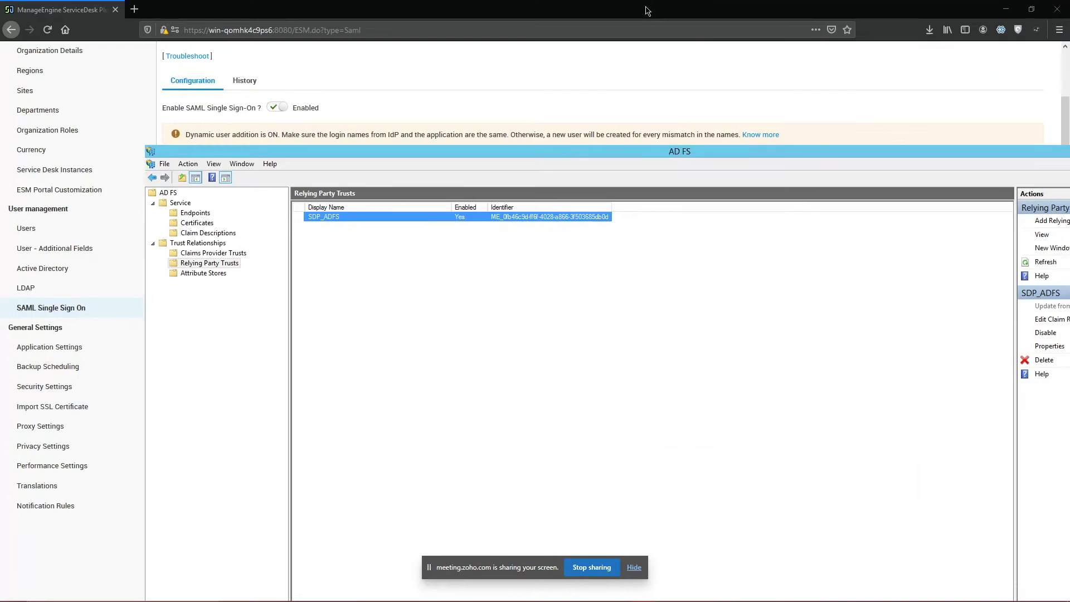
Step: Read the chat question about the metadata file, then locate the SP Metadata File entry in SDP
click(99, 54)
key(alt+Tab)
key(alt+Tab)
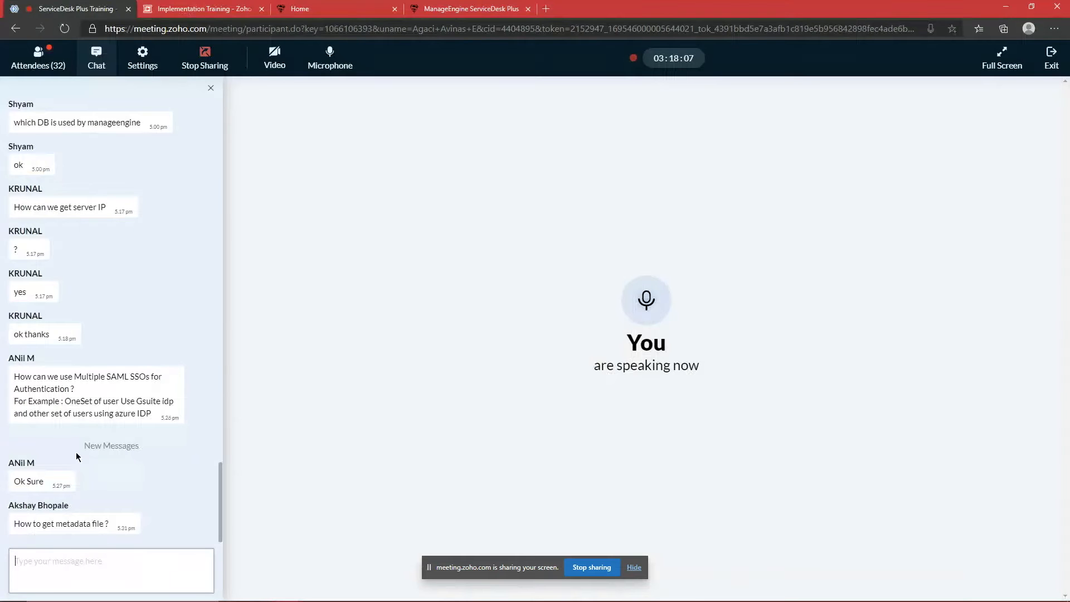
triple_click(67, 525)
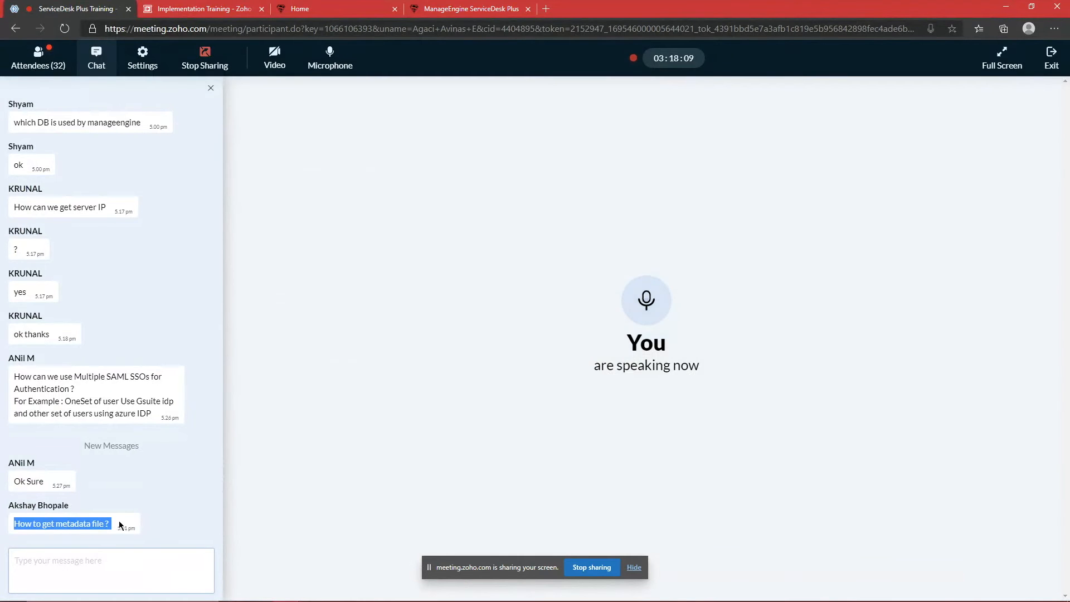
key(alt+Tab)
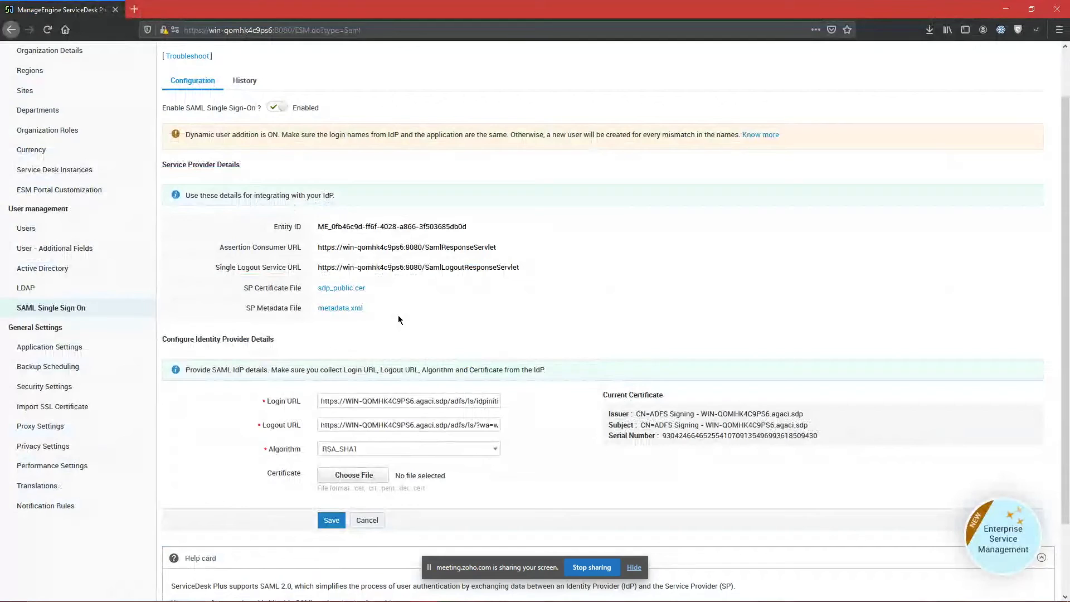
drag(398, 316, 241, 308)
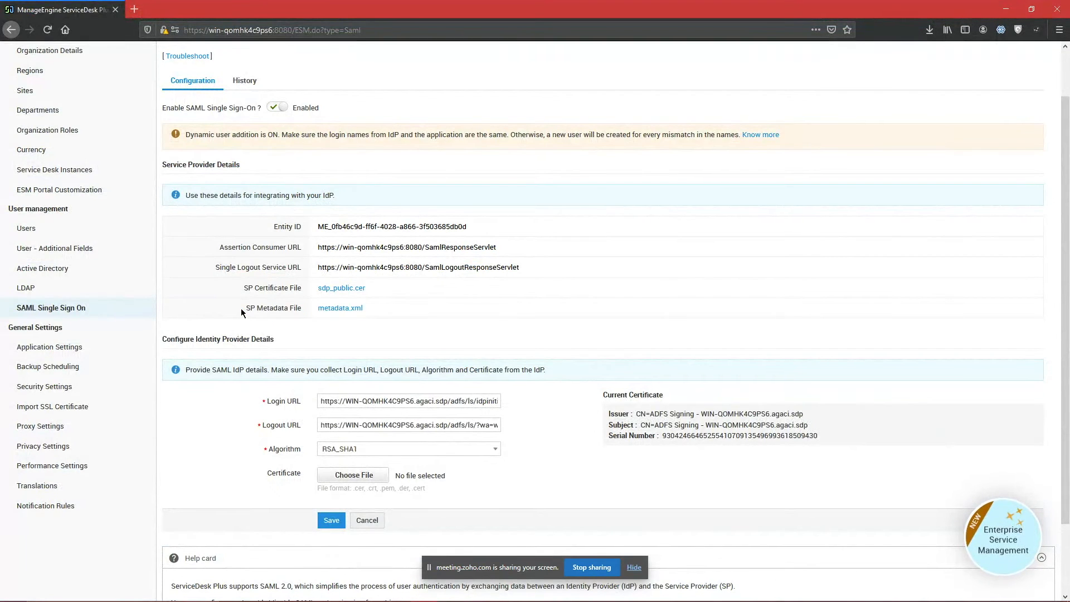
Step: Download the SP metadata file metadata.xml from the SAML Single Sign-On page
click(370, 307)
drag(362, 308, 498, 296)
click(232, 309)
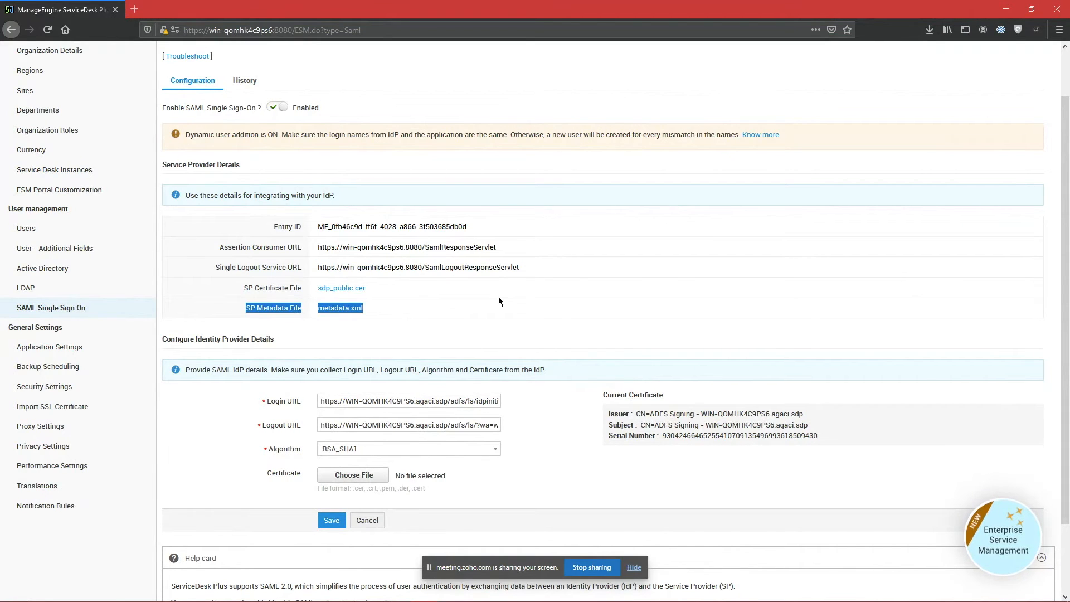
click(577, 273)
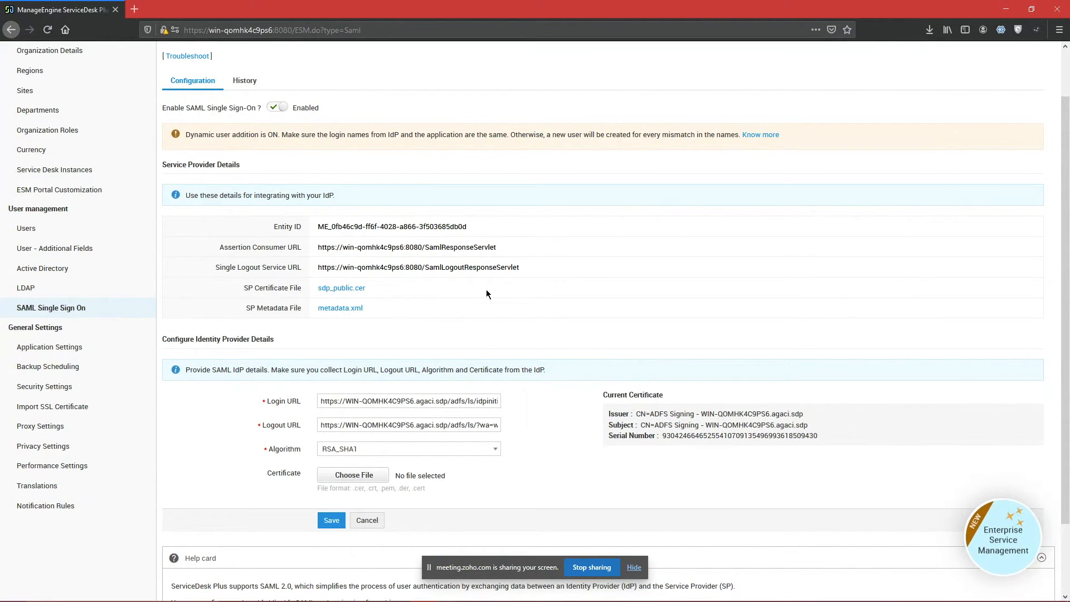
click(350, 310)
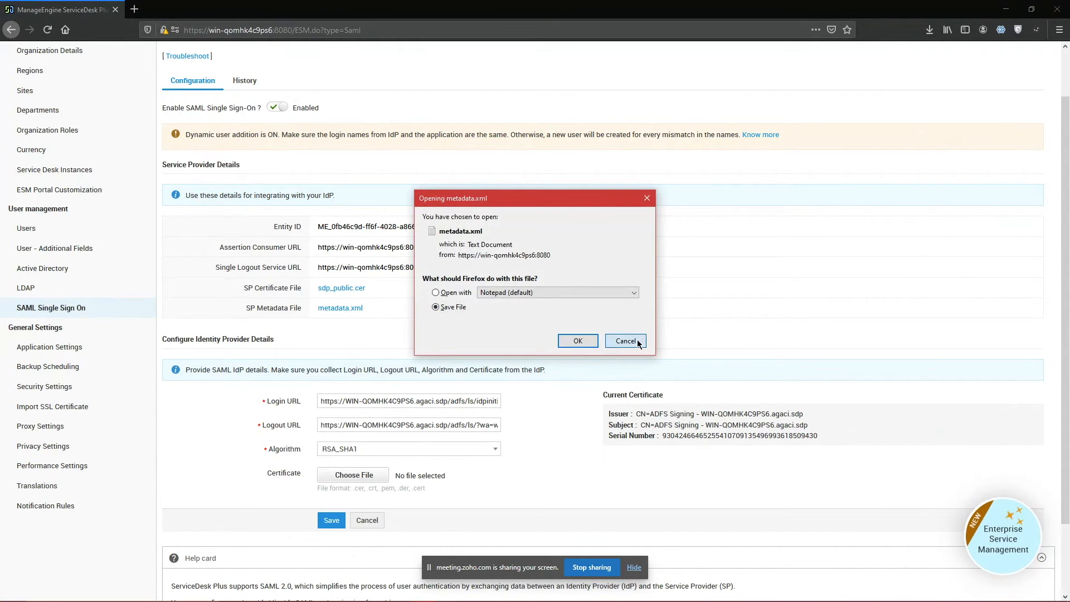
Step: Check the meeting chat, then return to AD FS Management on the remote server
key(alt+Tab)
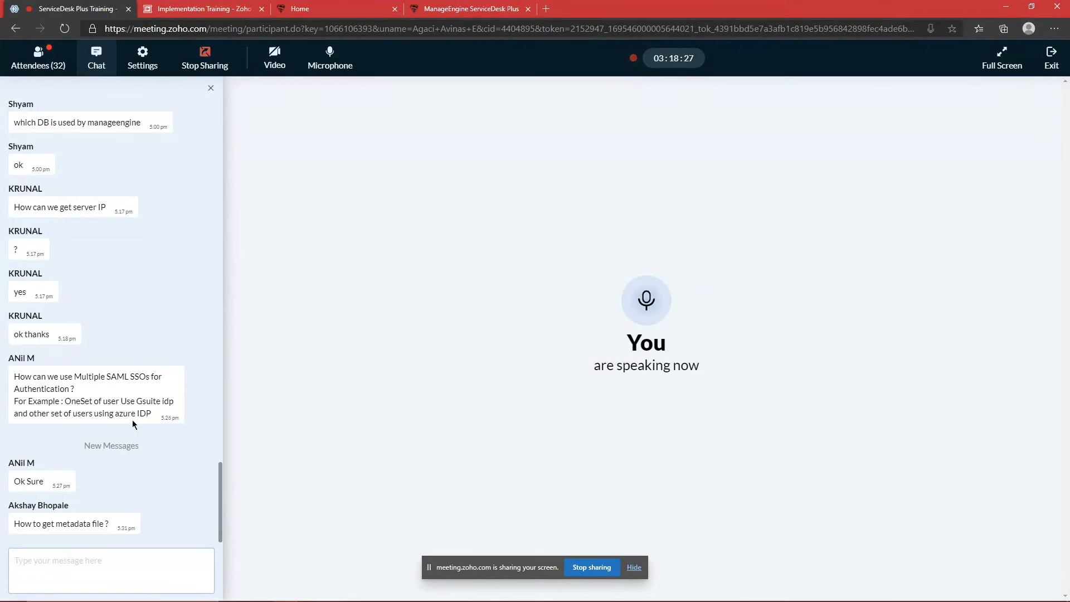
click(61, 569)
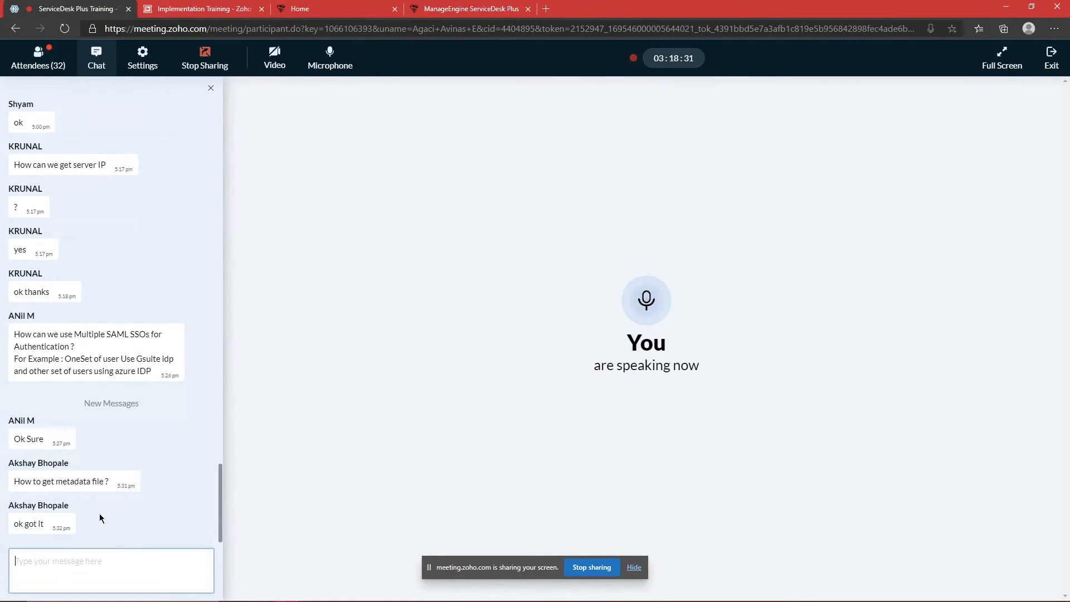
key(alt+Tab)
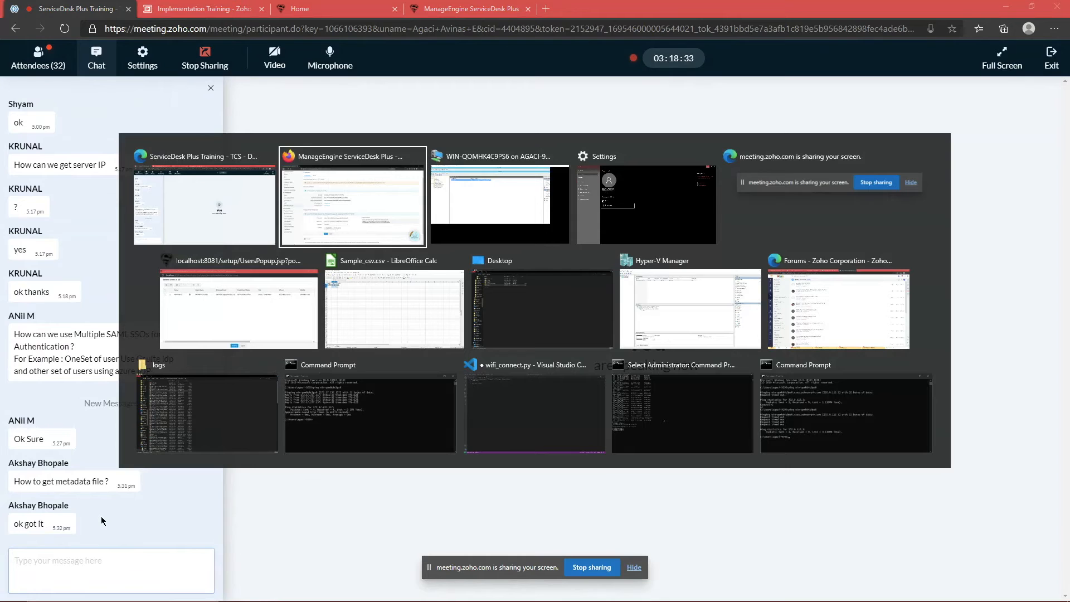
key(alt+Tab)
key(Tab)
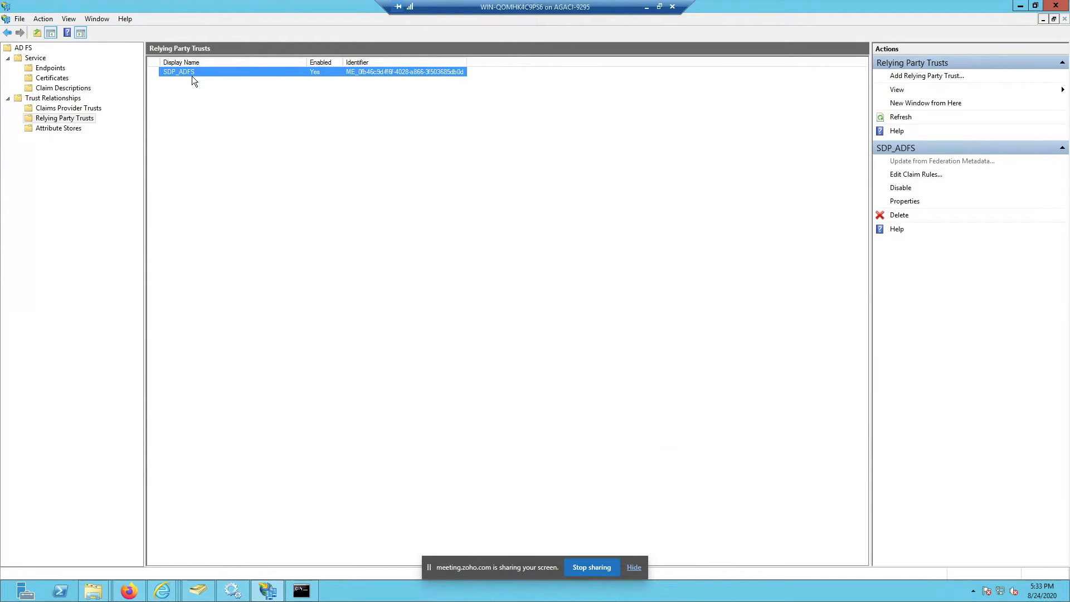
Step: Open the SDP_ADFS trust's claim rules and select the Login id rule issuing Name ID
right_click(194, 72)
click(228, 91)
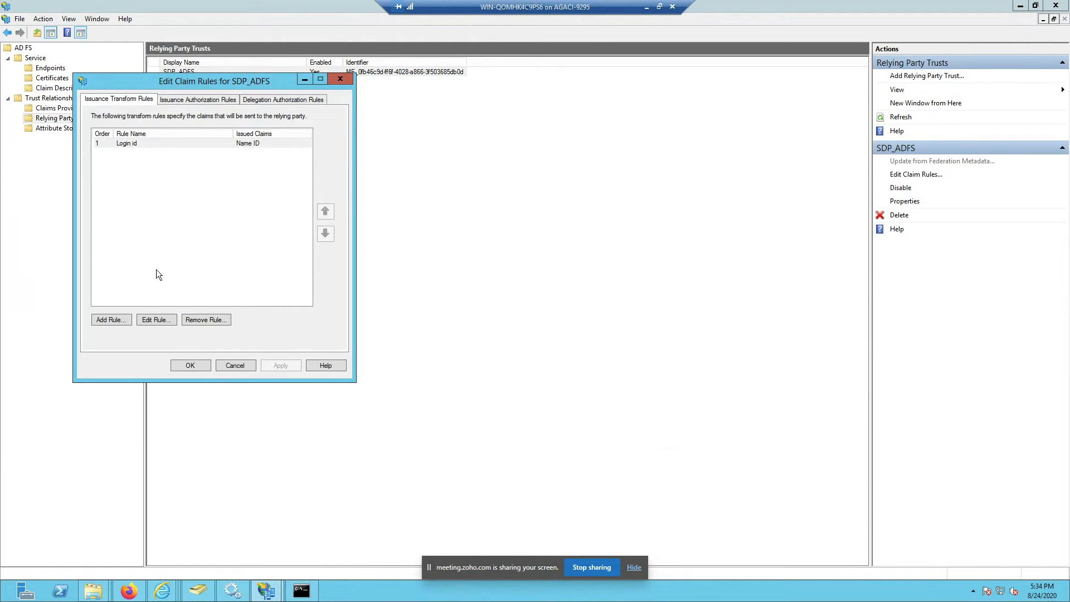
click(155, 143)
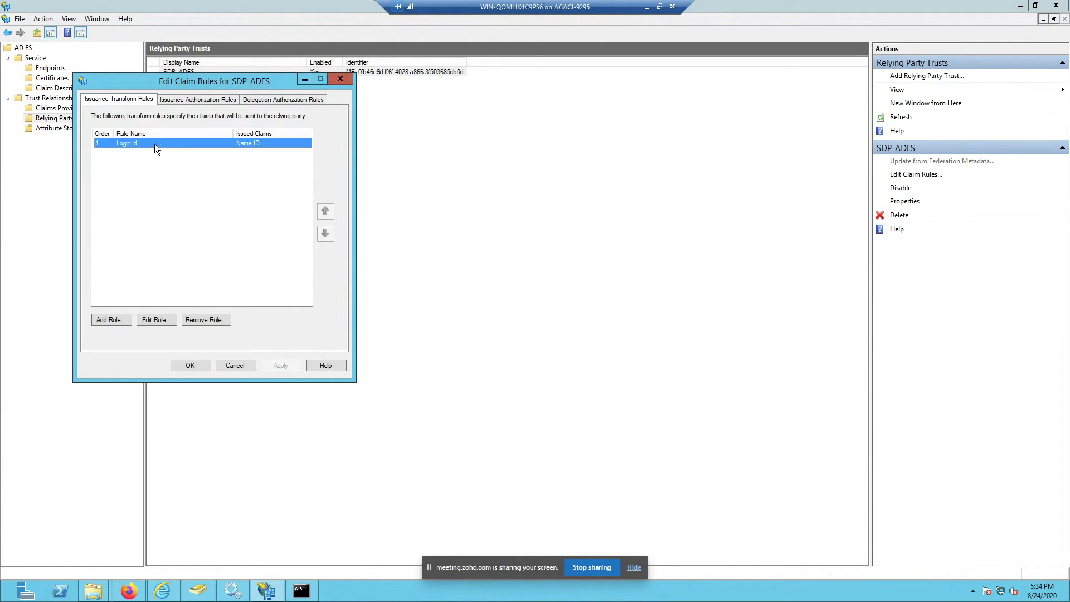
click(115, 320)
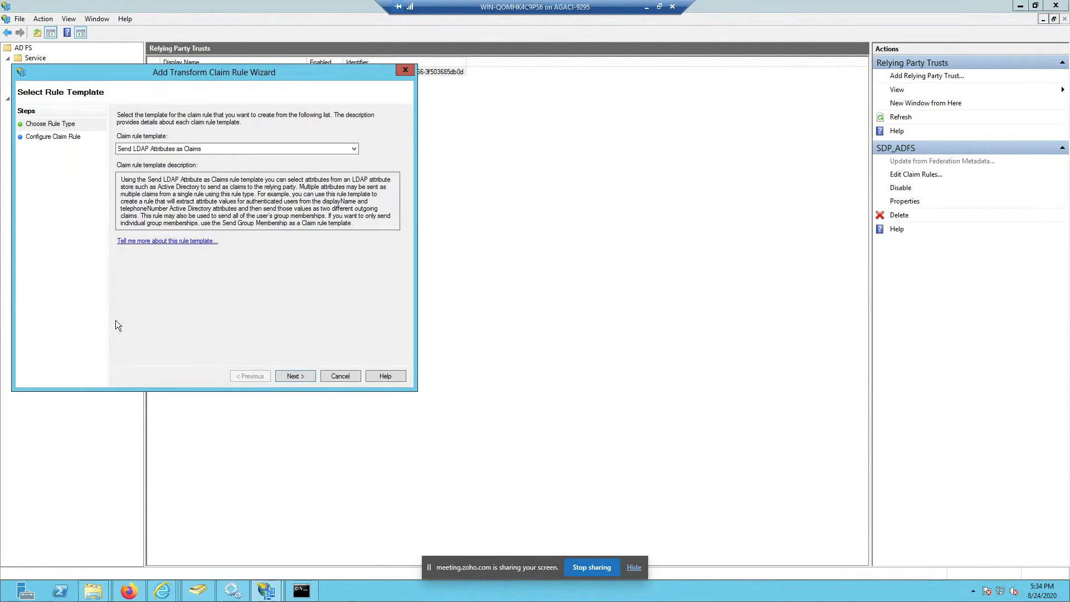
click(226, 146)
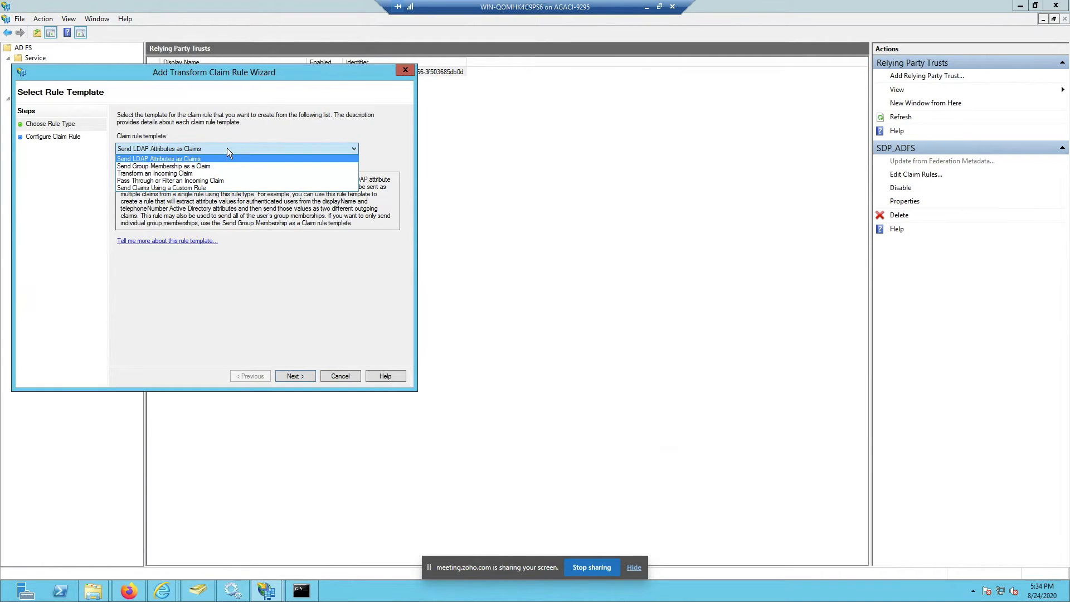
click(224, 181)
click(290, 375)
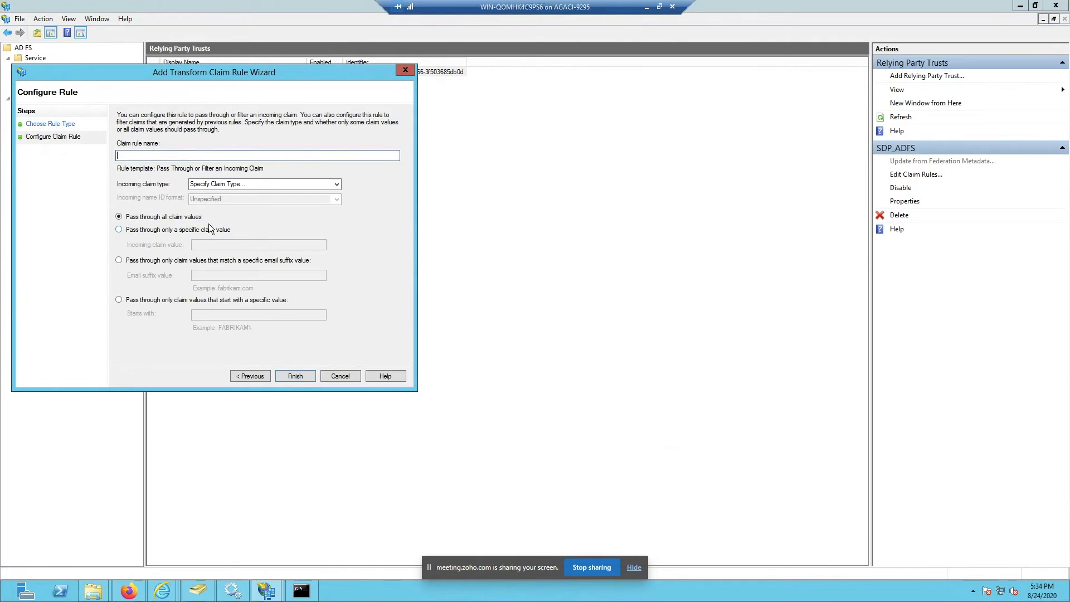
click(277, 184)
click(336, 185)
click(200, 155)
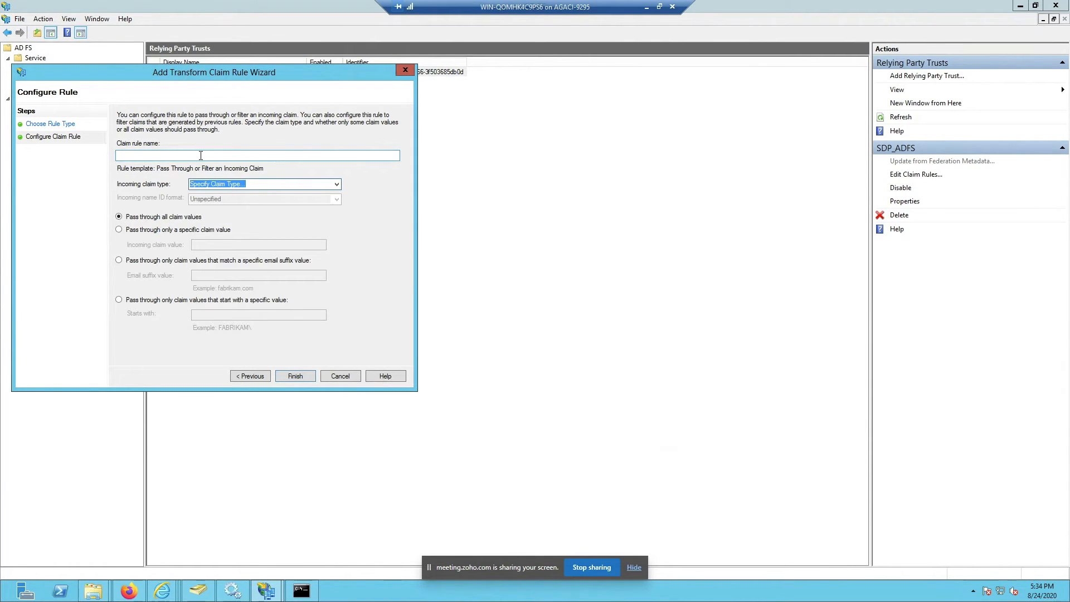
key(BackSpace)
click(232, 155)
text(Test)
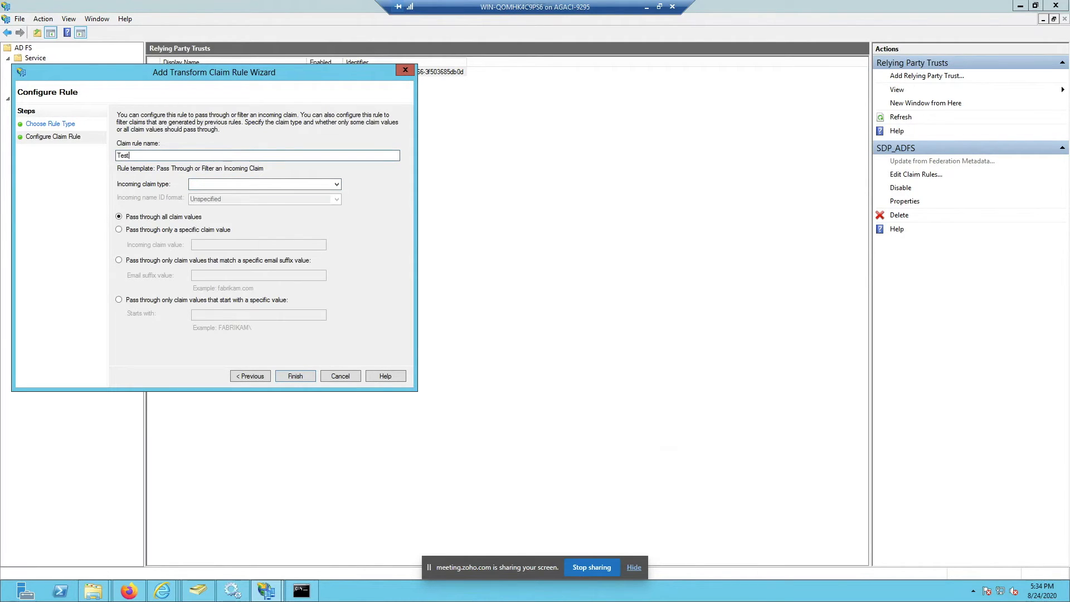
click(337, 184)
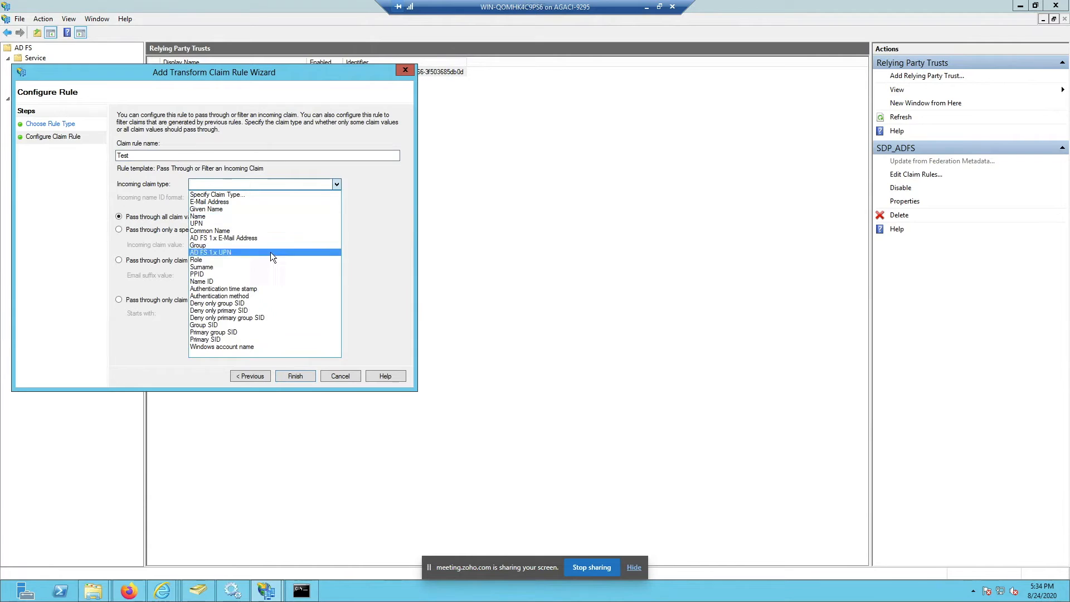
click(227, 281)
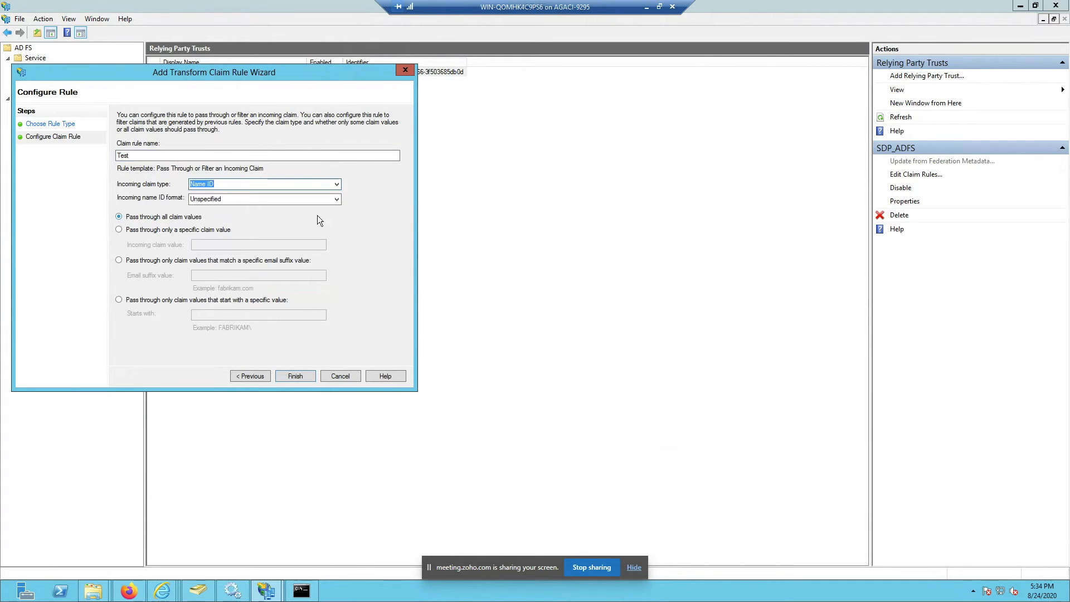
click(333, 199)
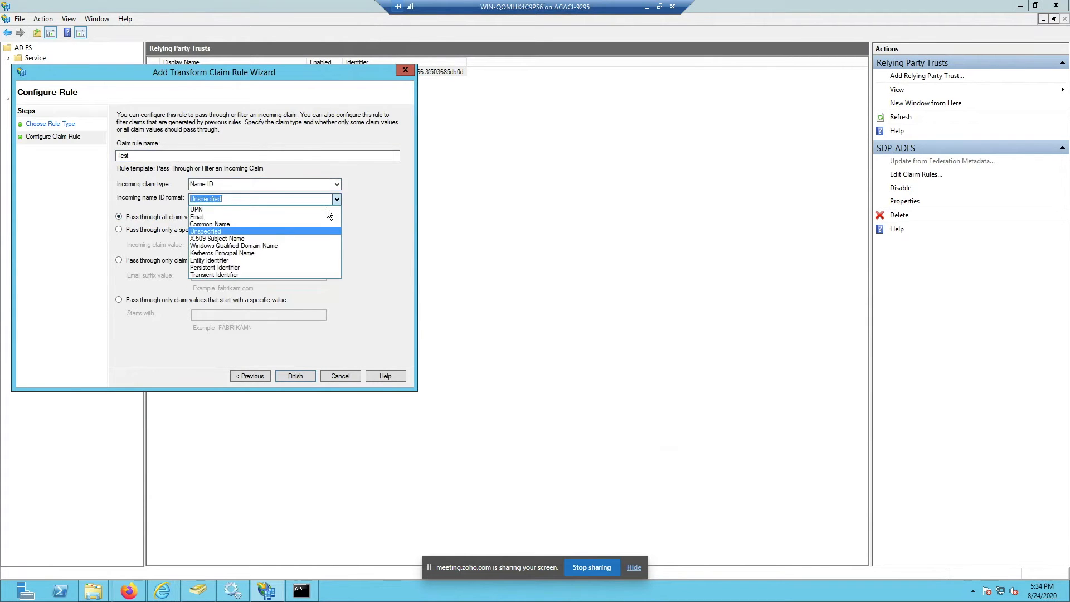
click(239, 232)
click(295, 377)
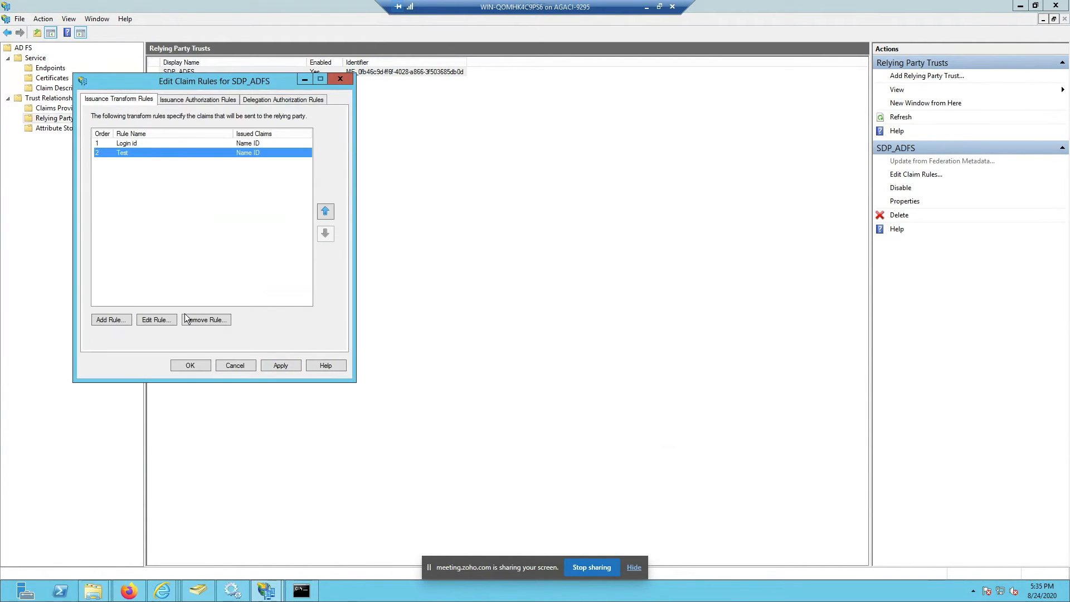
click(204, 318)
Step: Delete the Test rule and start a new rule with the Send Claims Using a Custom Rule template
click(530, 332)
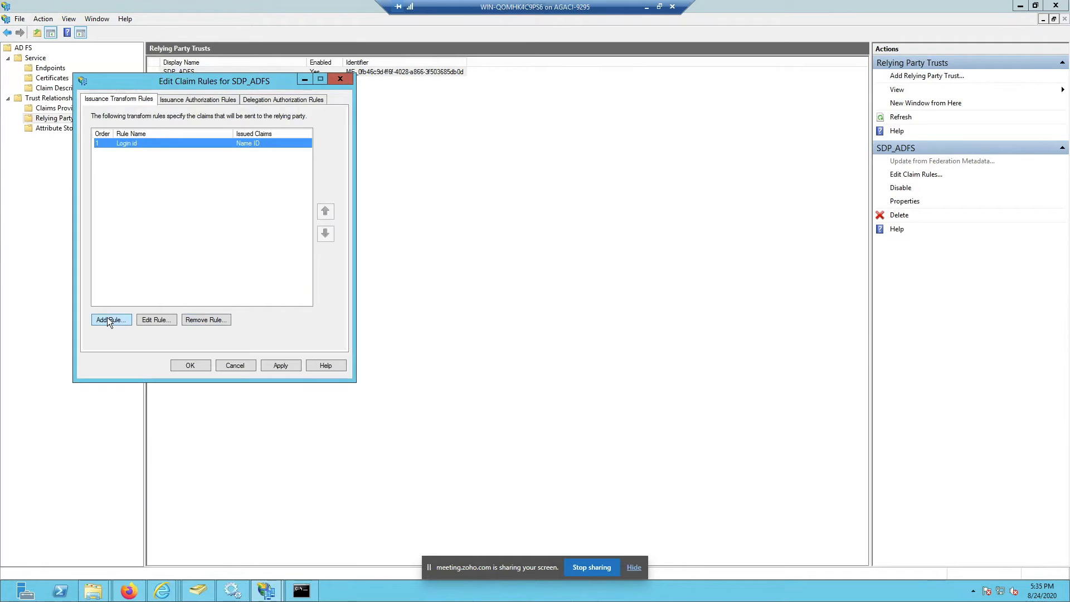
click(108, 319)
click(196, 147)
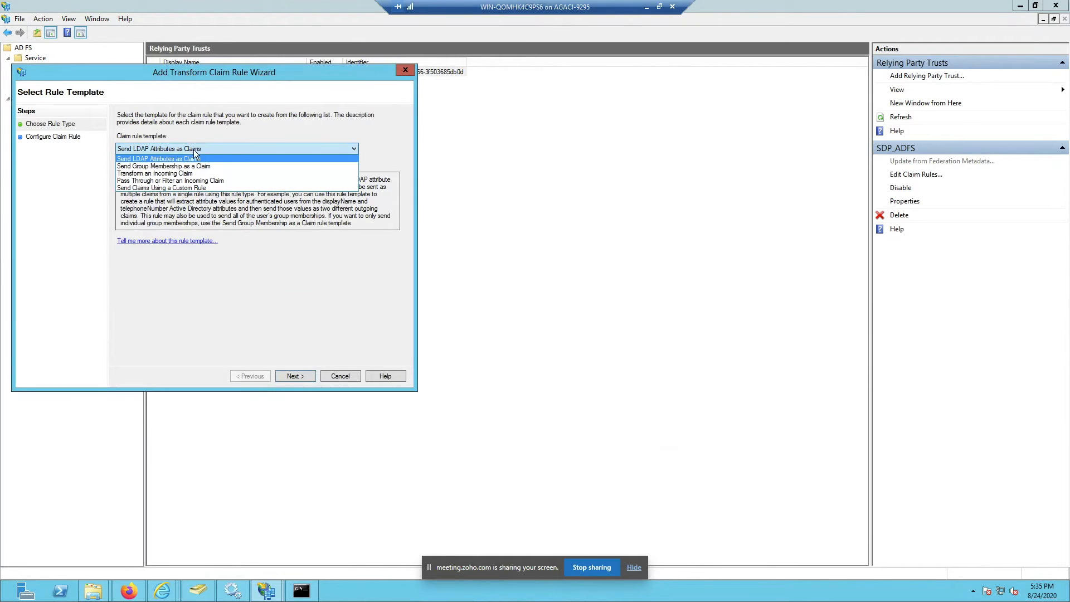
click(187, 188)
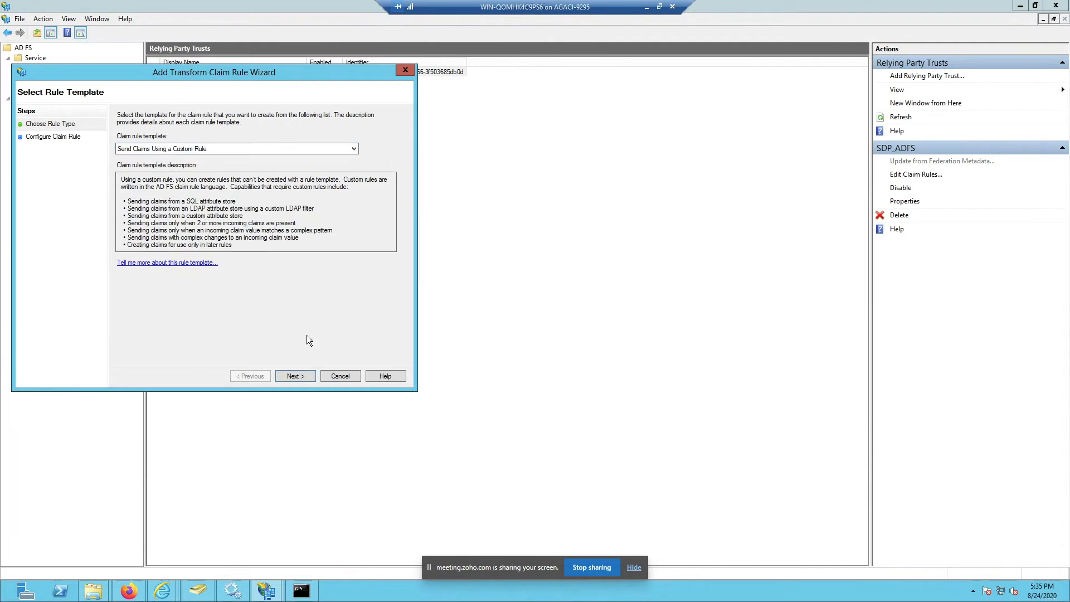
click(302, 379)
click(200, 218)
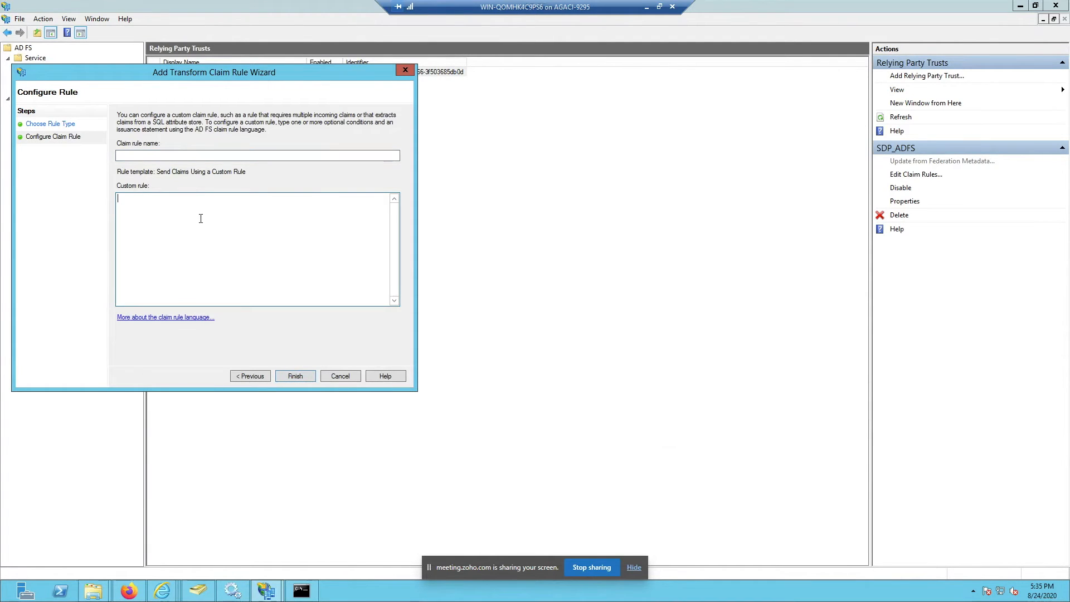
Step: Consult the AD FS Console help, then switch to the Send LDAP Attributes as Claims template
click(201, 319)
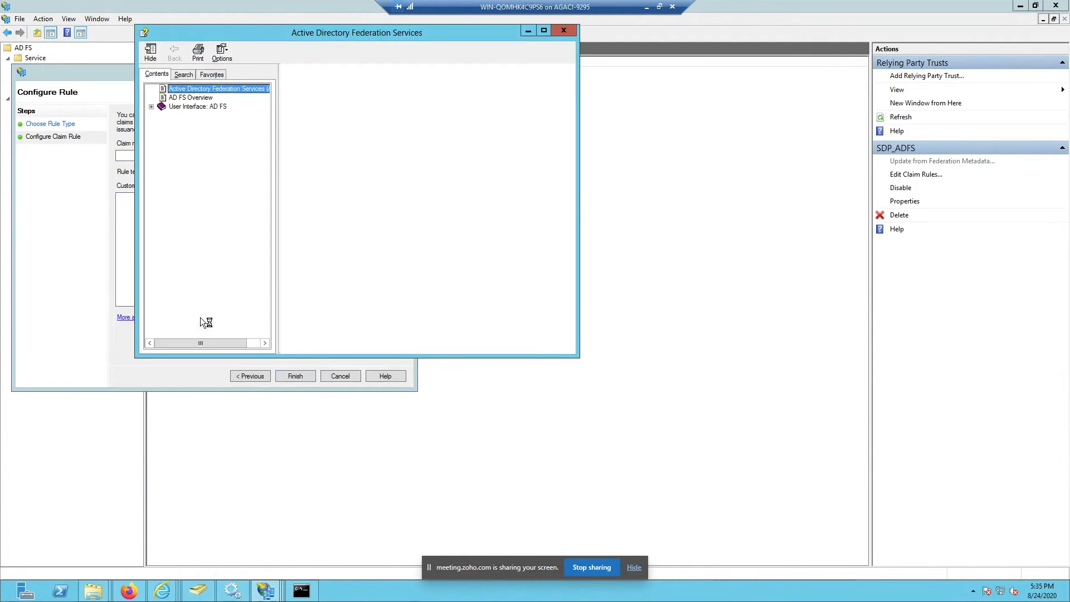
click(153, 107)
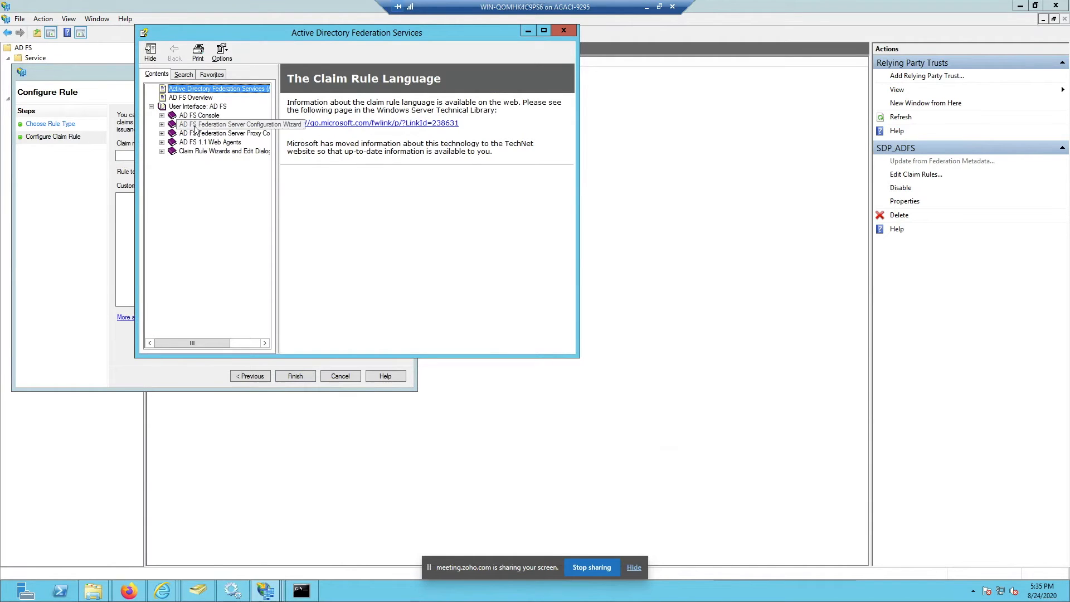
click(201, 115)
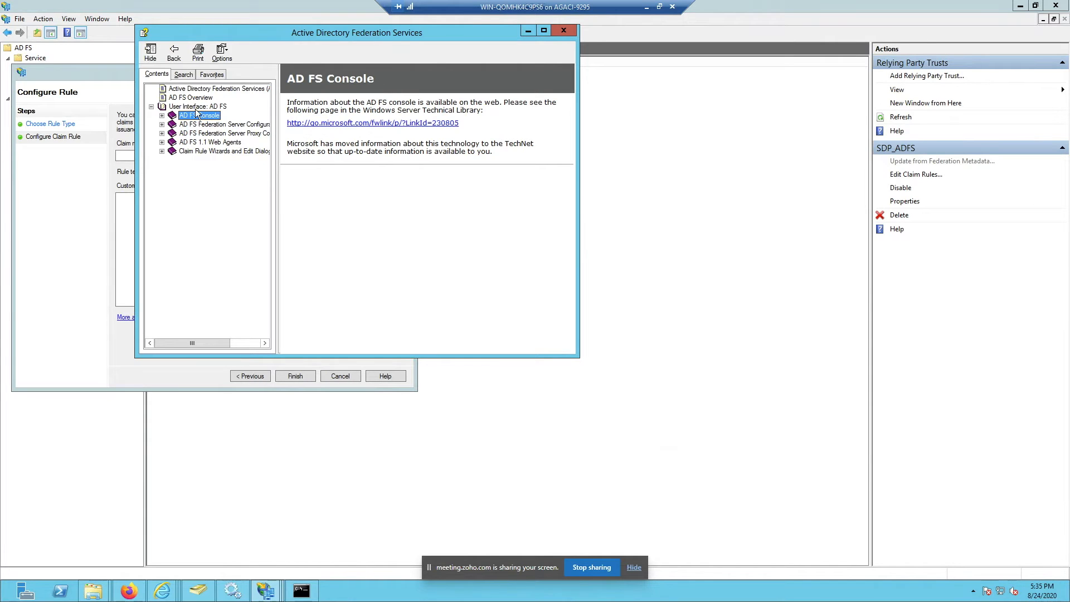
click(562, 30)
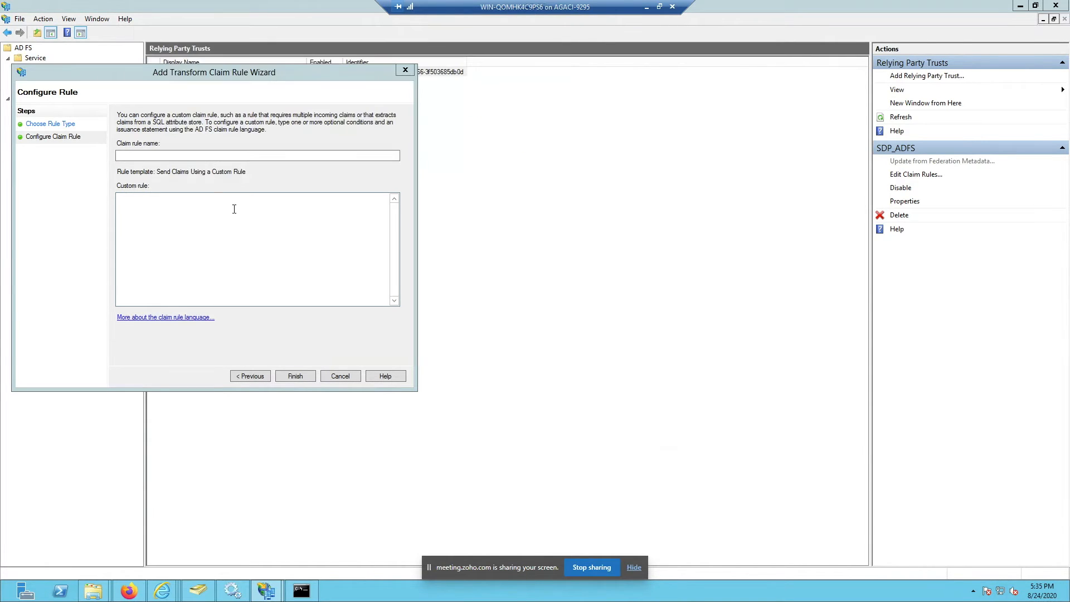
click(168, 221)
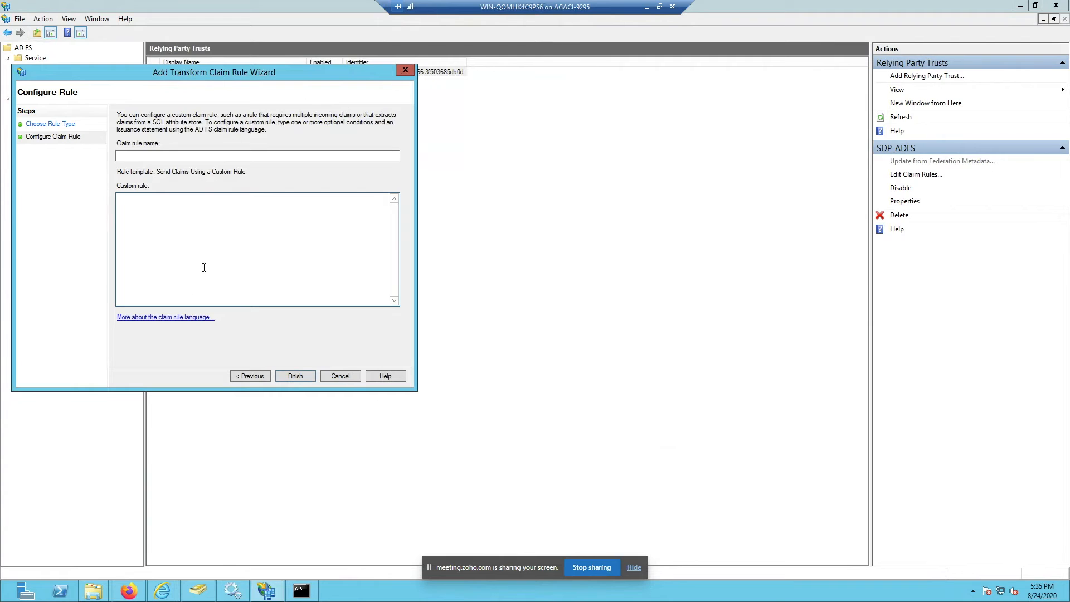
click(231, 375)
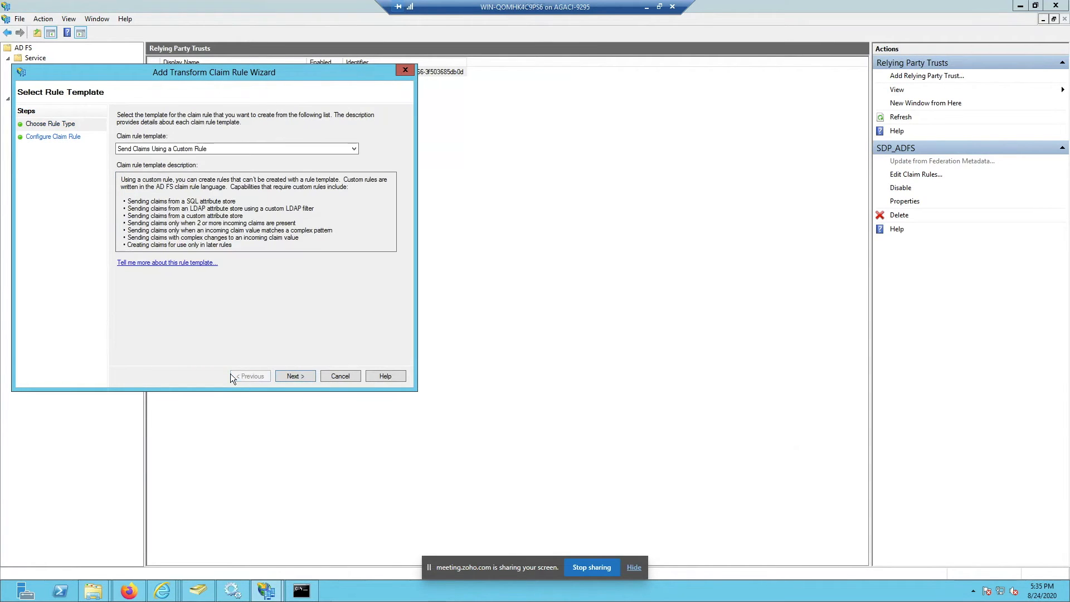
click(319, 149)
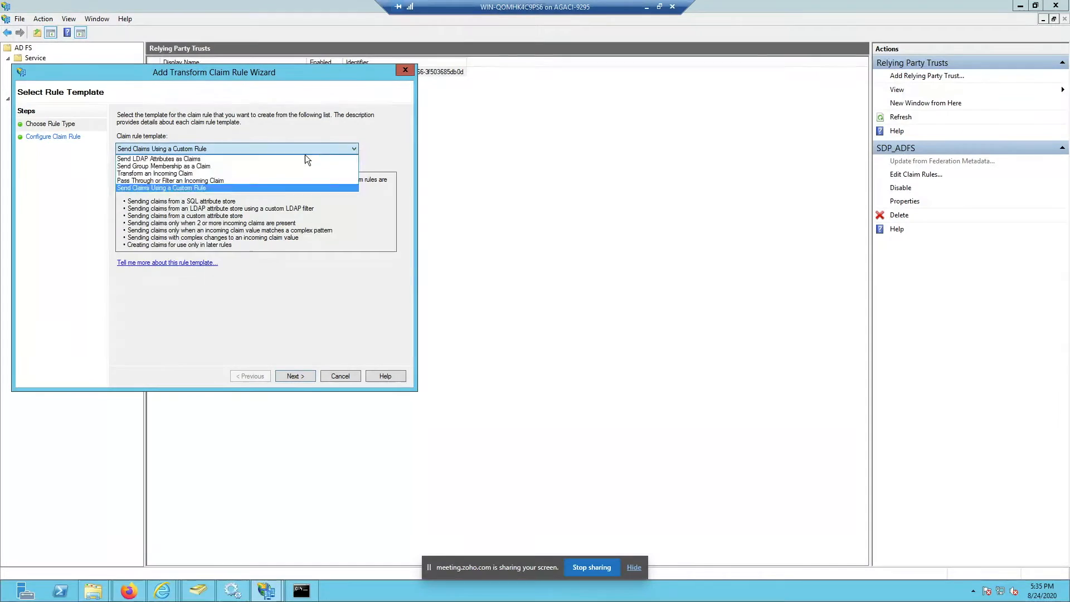
click(296, 158)
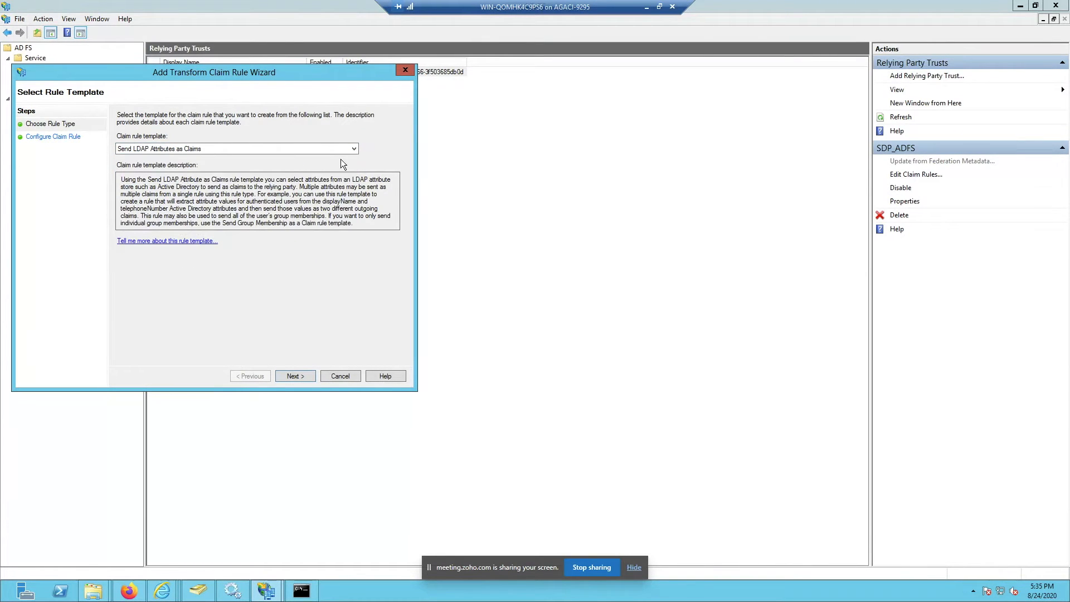
Step: Reconfirm the Send LDAP Attributes as Claims template and advance to rule configuration
click(299, 371)
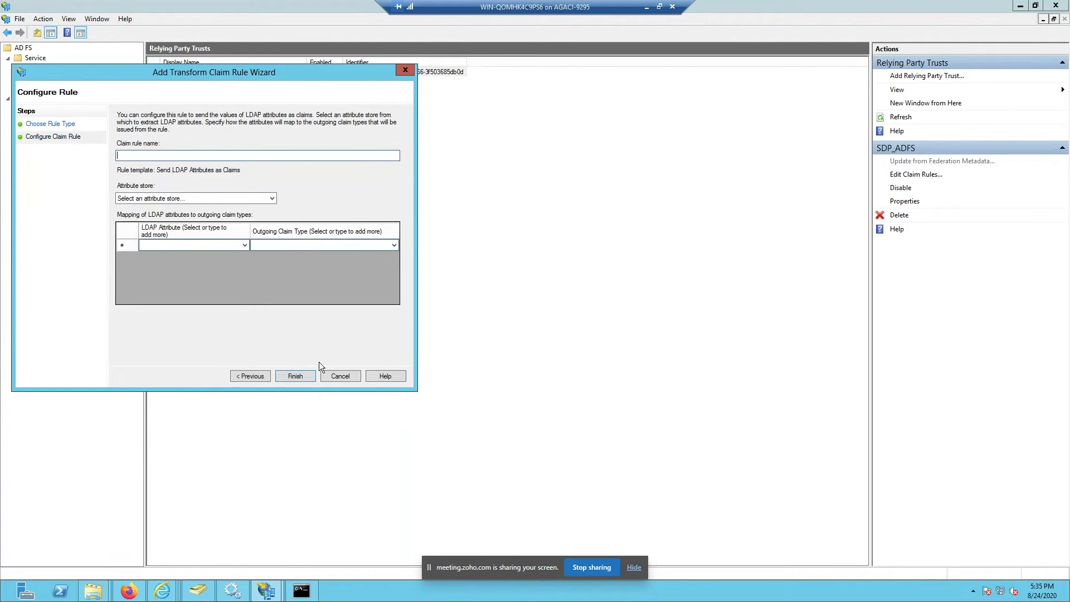
click(255, 376)
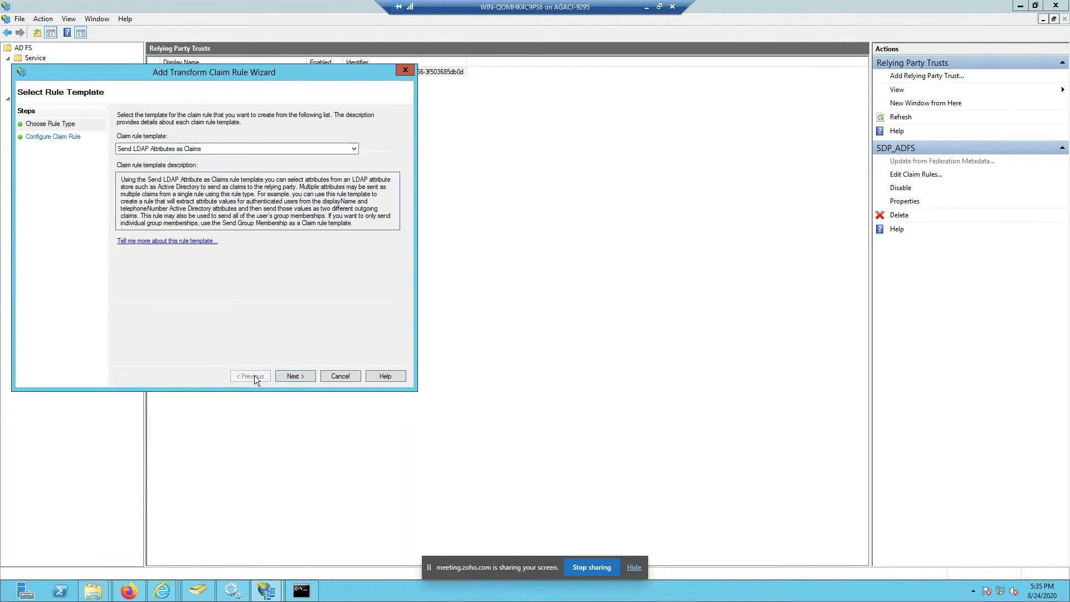
click(182, 143)
click(186, 156)
click(295, 375)
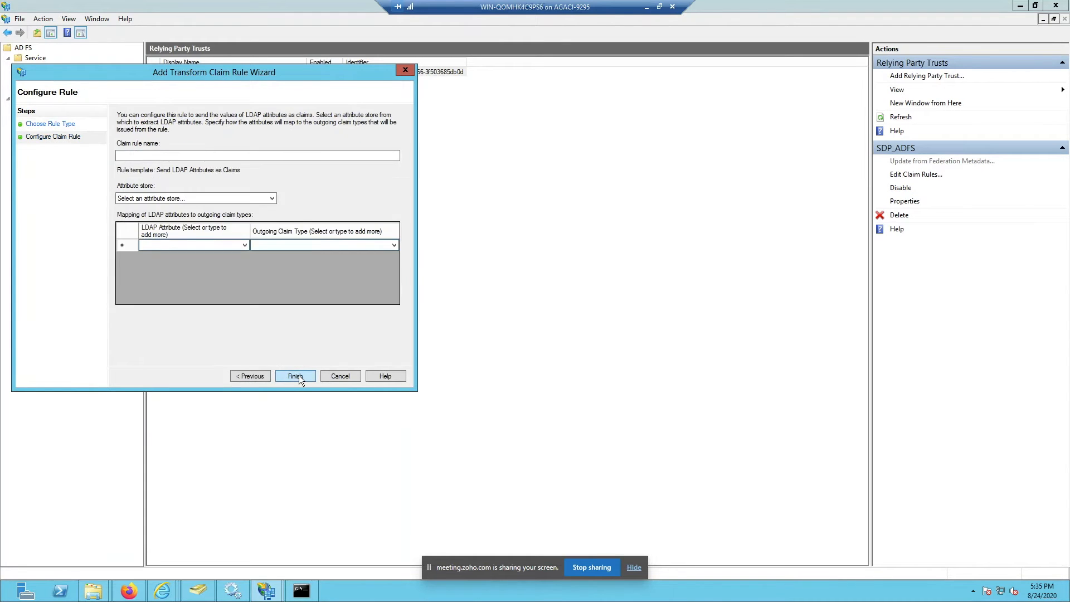
Step: Name the rule Loginid2 and choose Active Directory as its attribute store
click(241, 154)
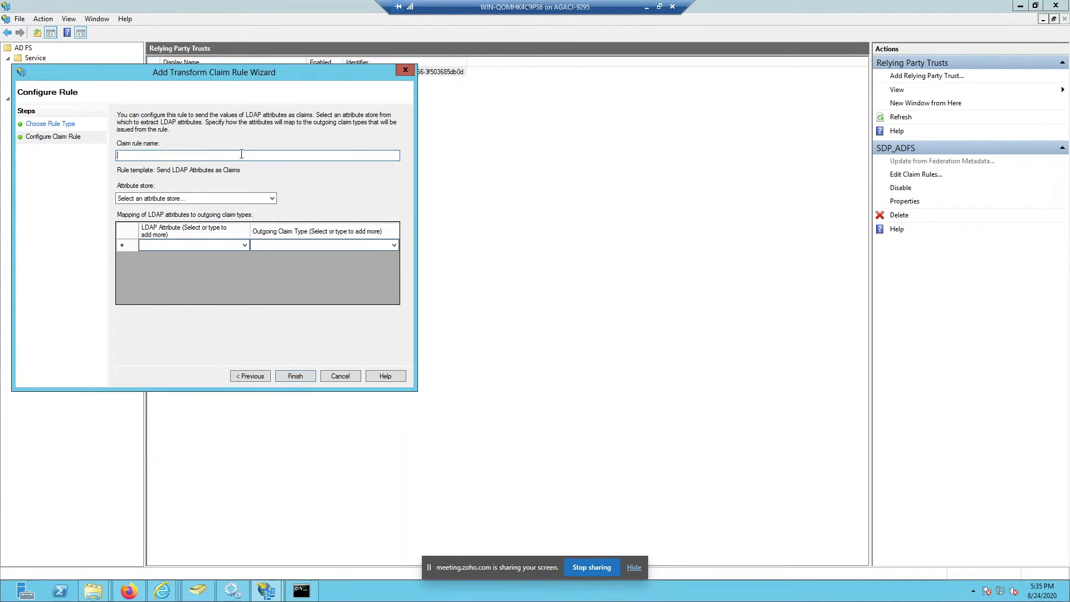
text(Loginid)
click(258, 197)
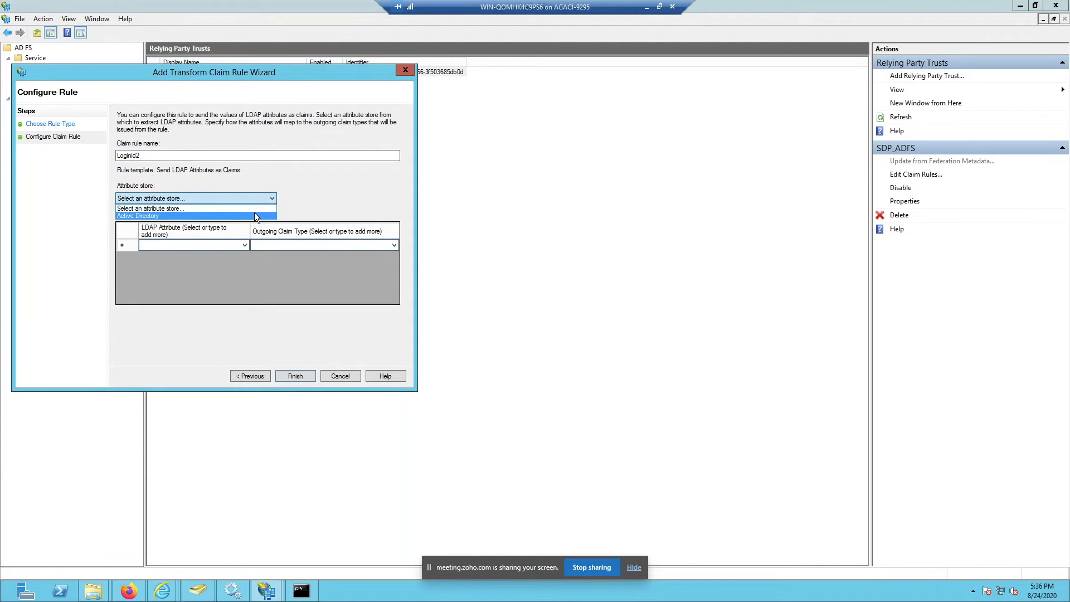
click(255, 214)
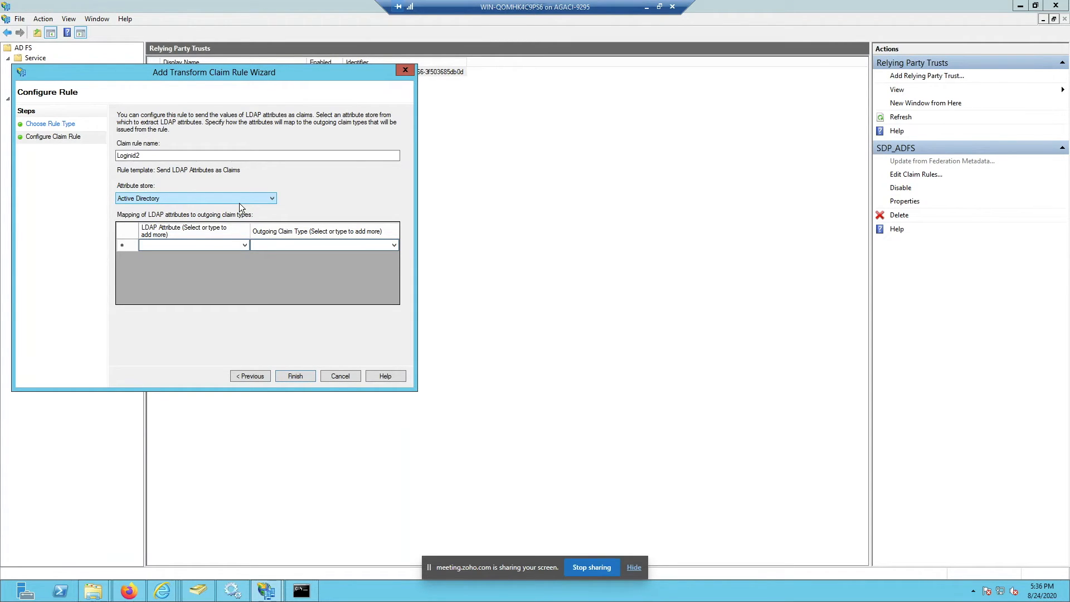
click(245, 245)
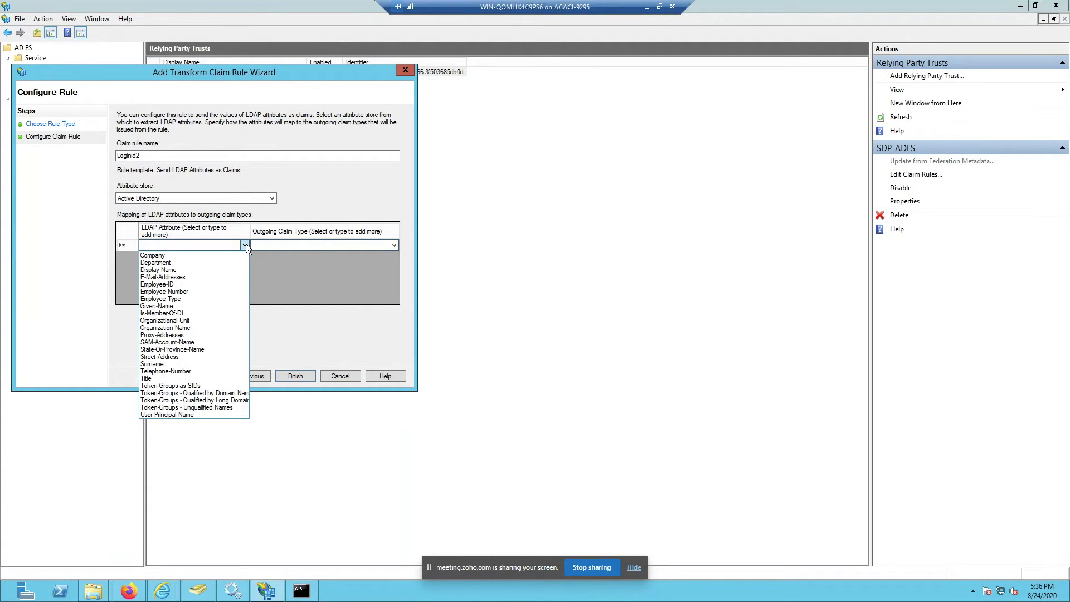
Step: Map the LDAP attribute SAM-Account-Name to the outgoing claim type Name ID
click(209, 341)
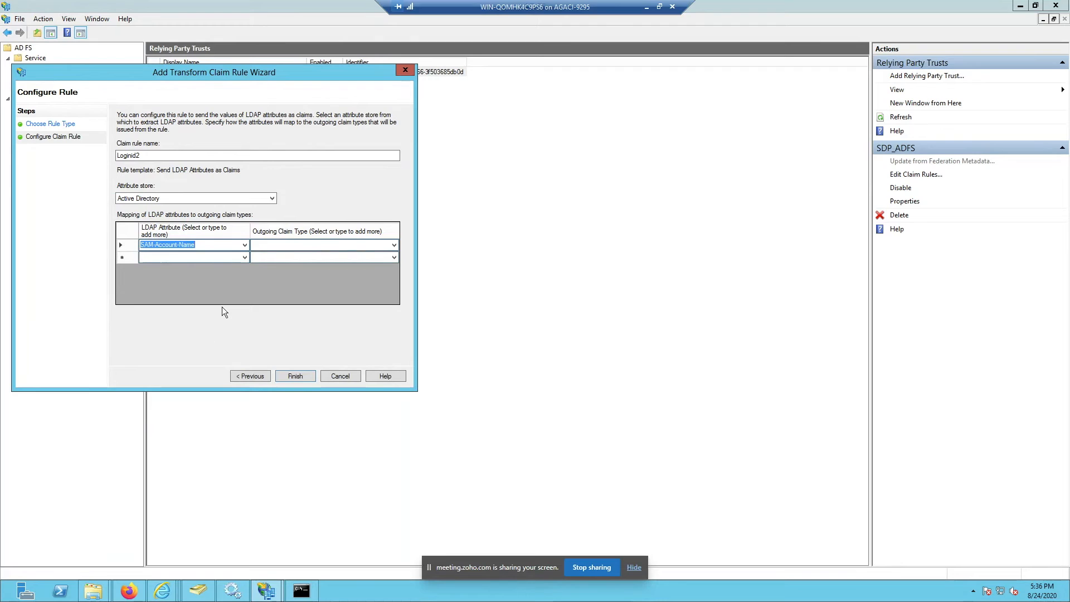
click(395, 246)
click(396, 246)
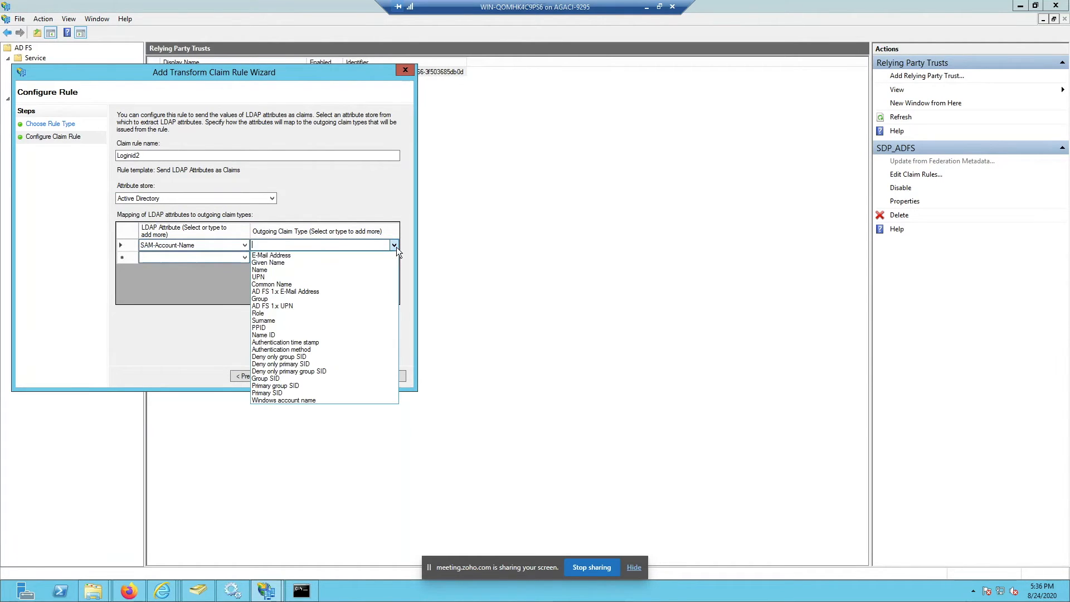
click(282, 335)
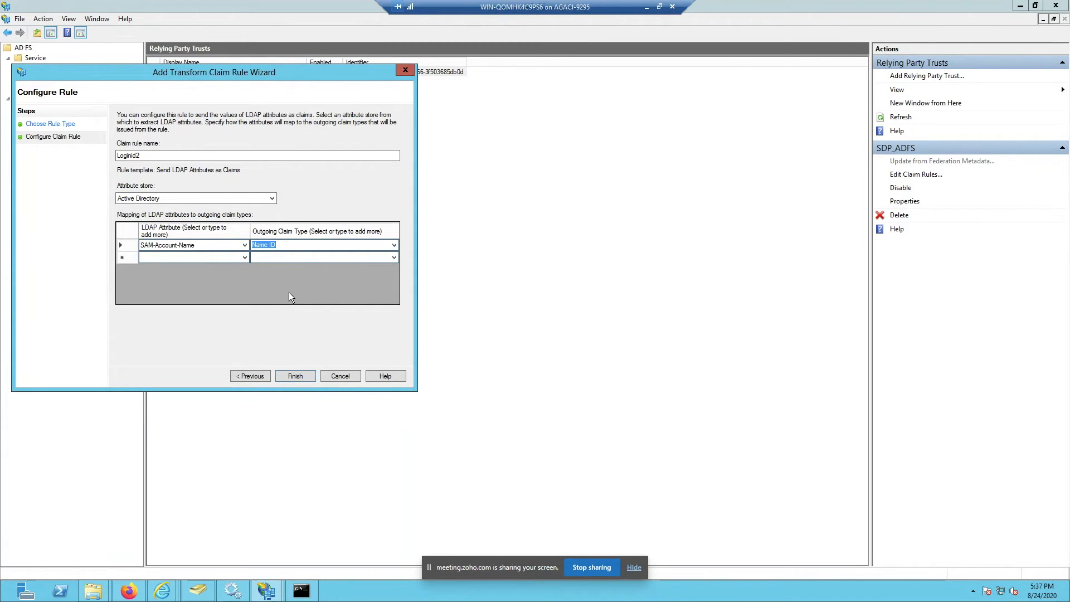
click(395, 246)
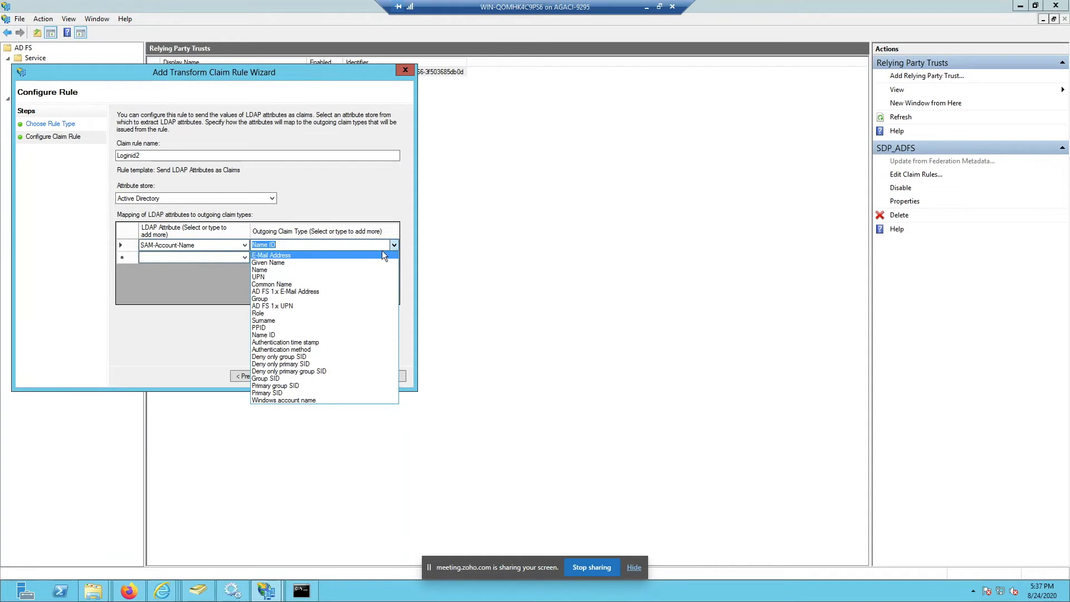
click(299, 335)
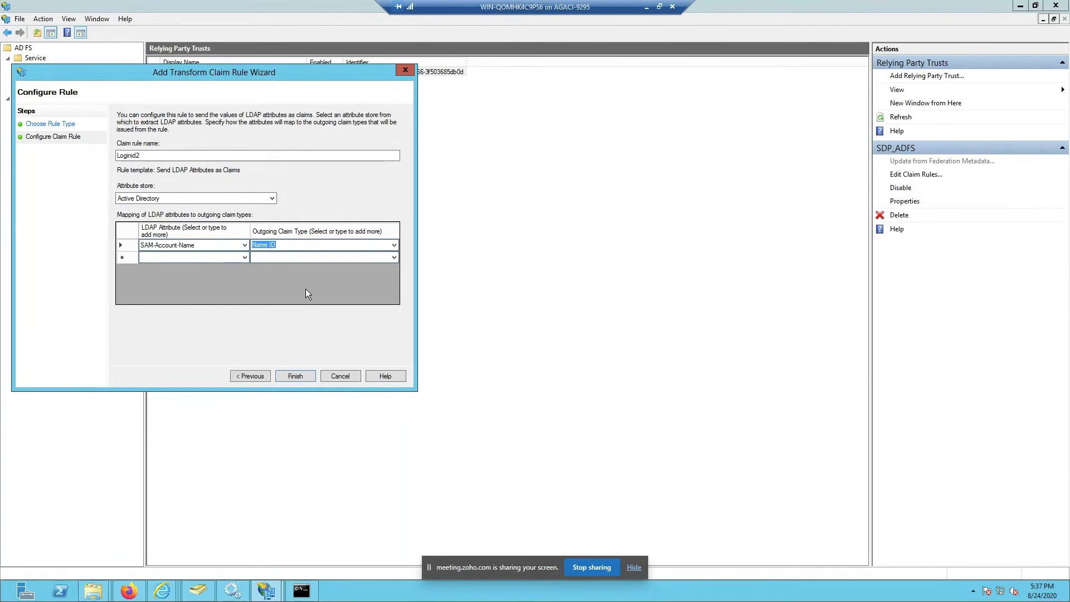
Step: Cancel the Loginid2 rule and open the existing Login id rule for editing
click(350, 376)
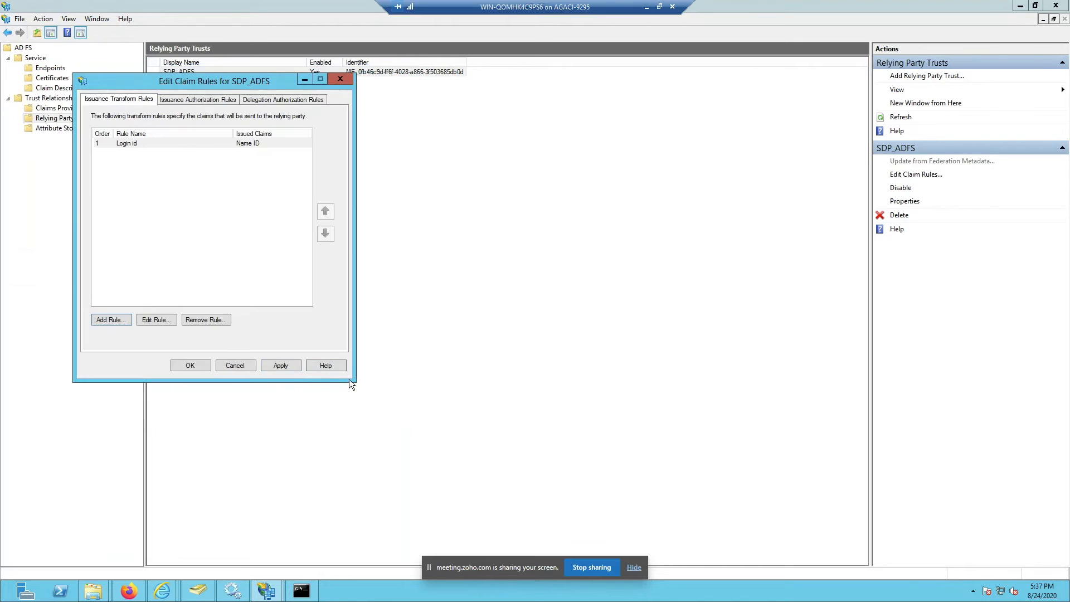
click(160, 144)
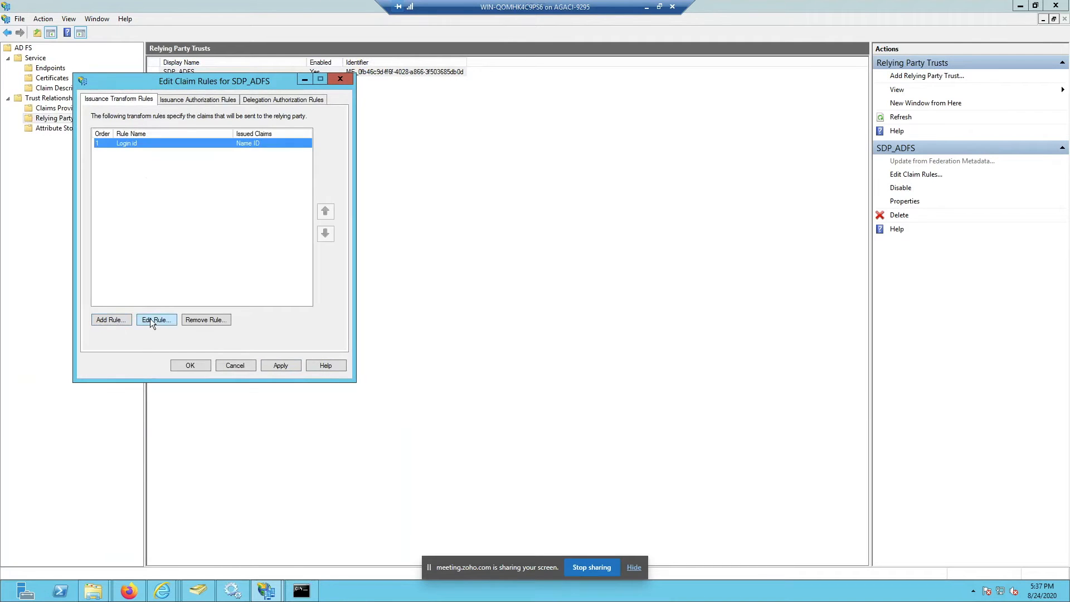
click(150, 319)
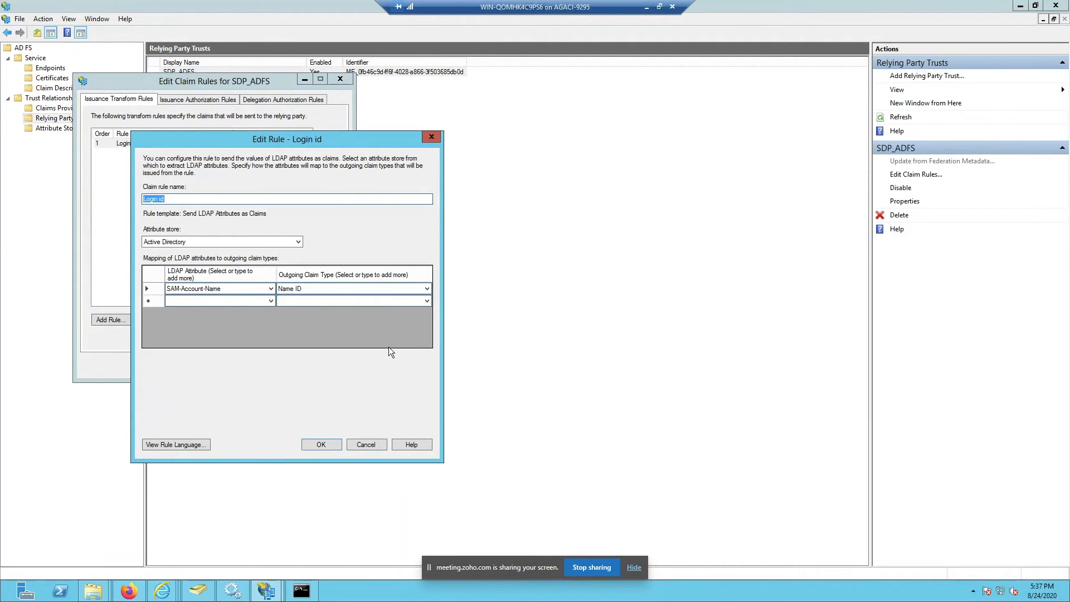
click(373, 446)
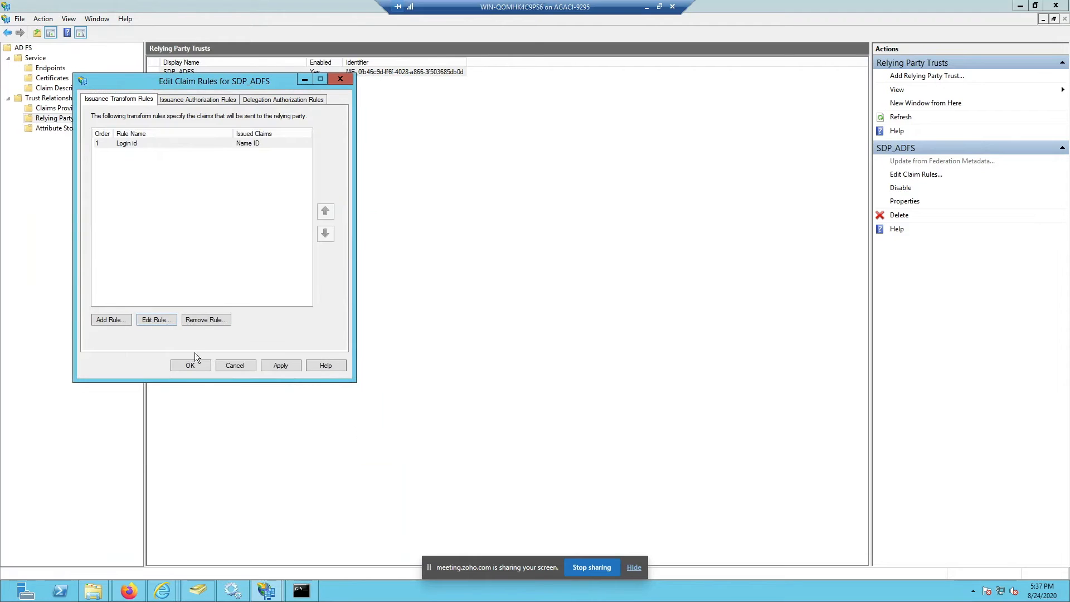
click(148, 320)
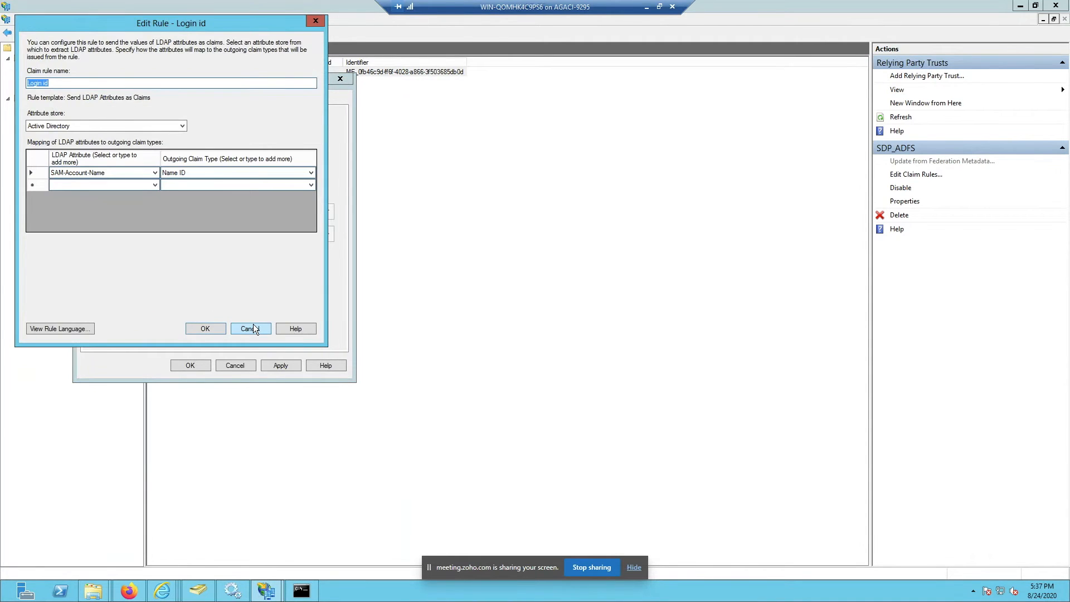
click(253, 323)
click(174, 143)
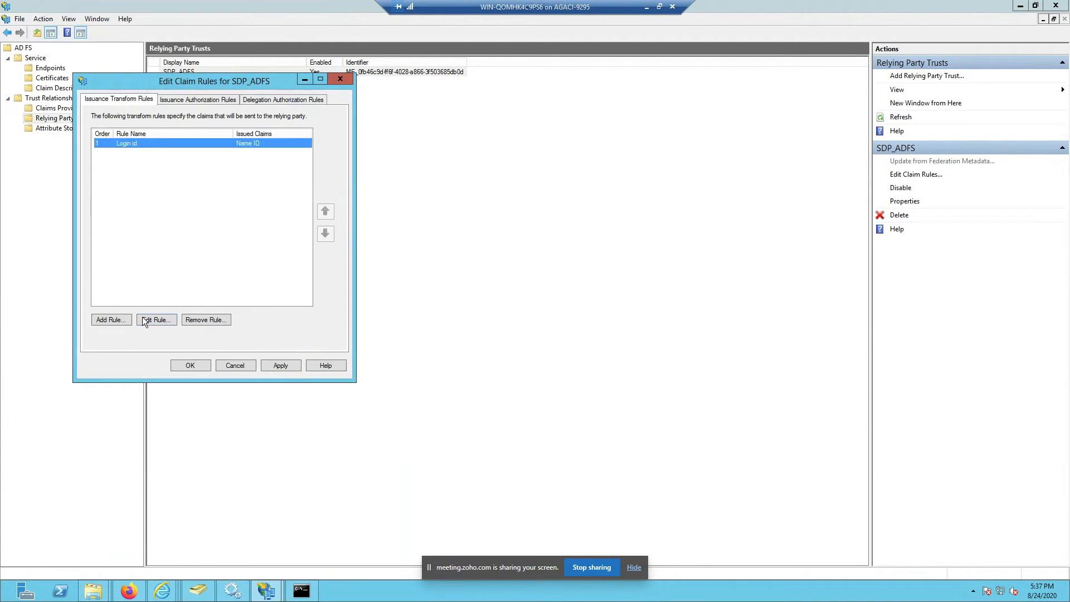
click(151, 319)
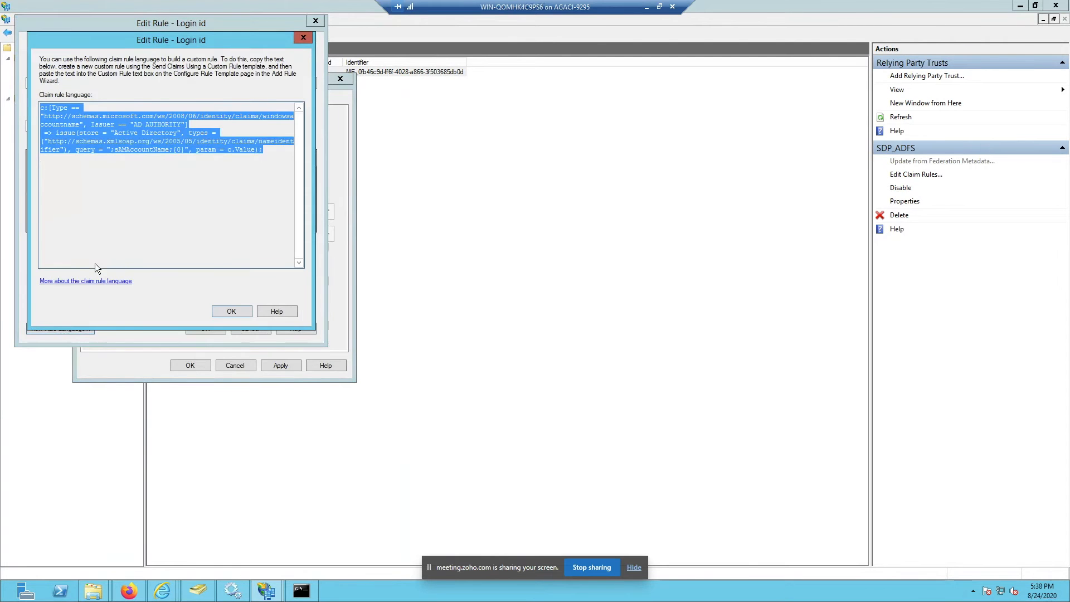
Step: Copy the Login id rule's claim rule language and paste it into Notepad
click(128, 189)
drag(176, 178, 40, 106)
right_click(72, 115)
click(101, 149)
key(super)
text(nte)
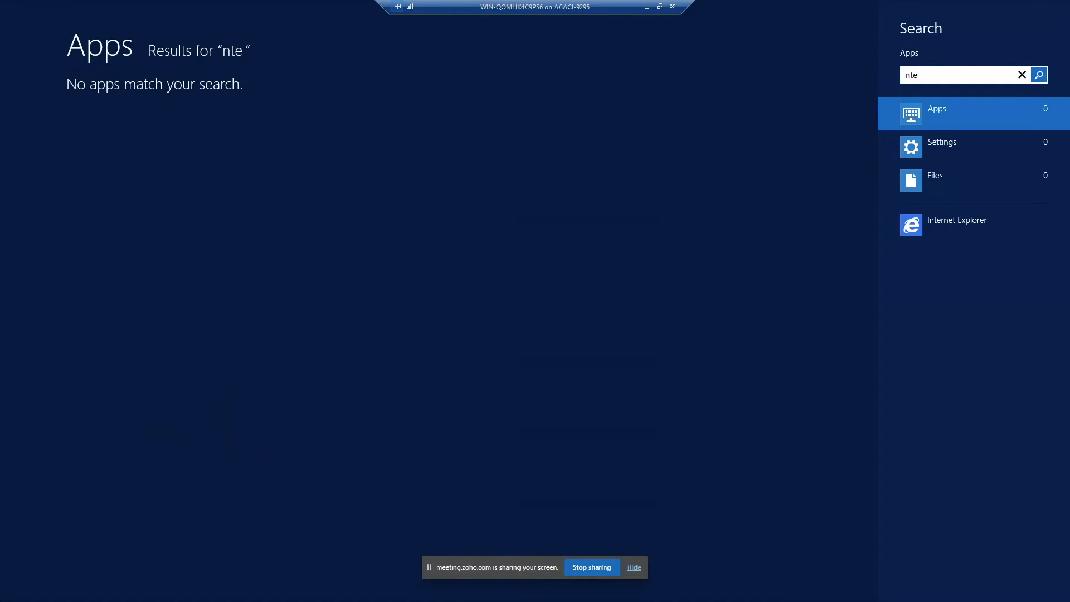
key(BackSpace)
key(BackSpace)
text(ote)
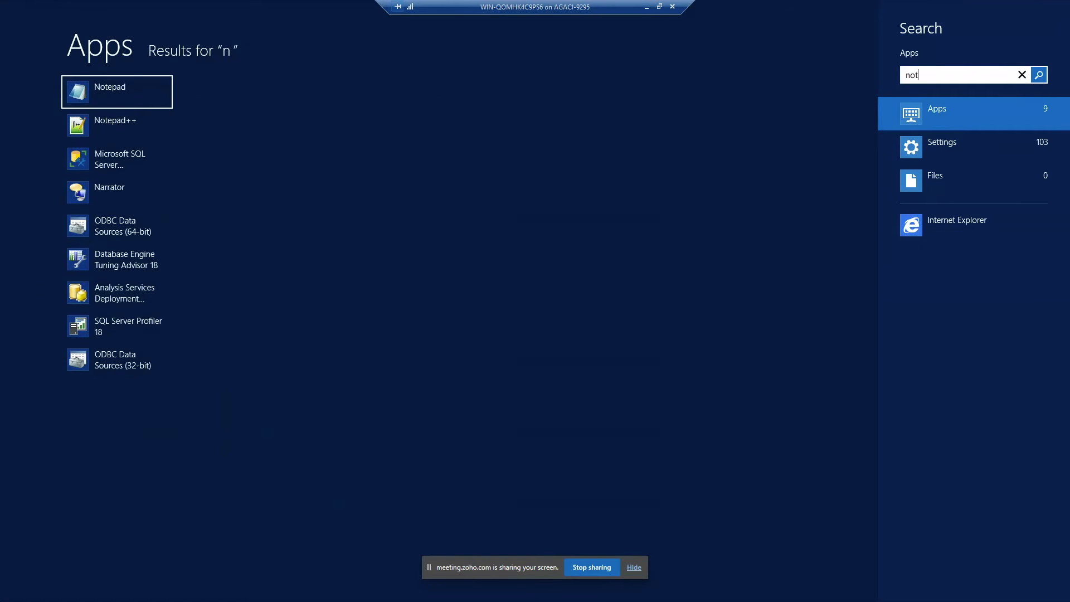
key(Return)
key(ctrl+v)
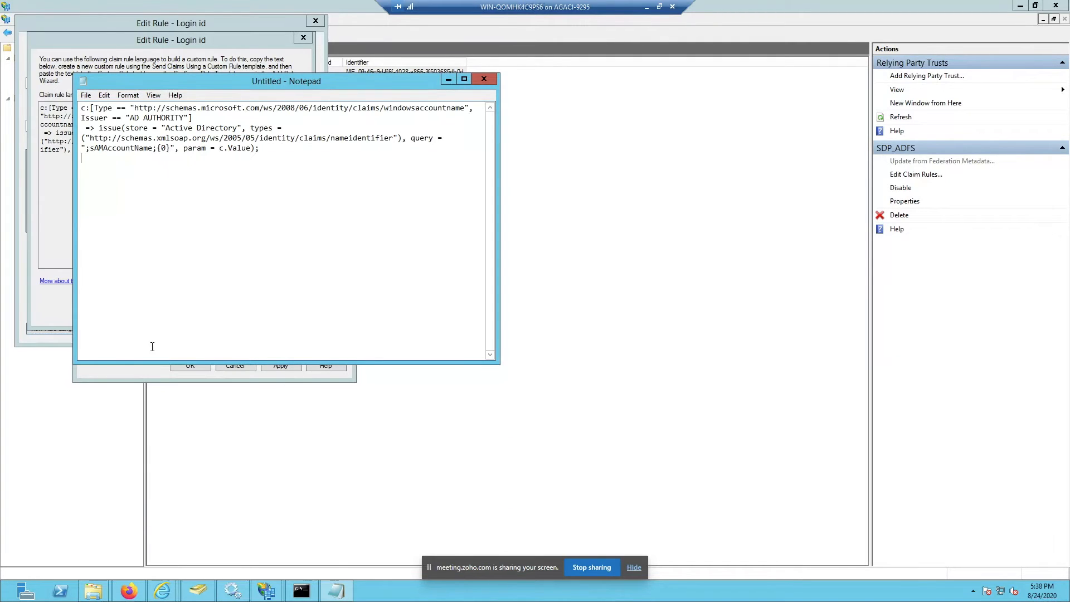
Step: Review the rule's windowsaccountname condition and issue statement, then close Notepad unsaved
drag(133, 108, 81, 106)
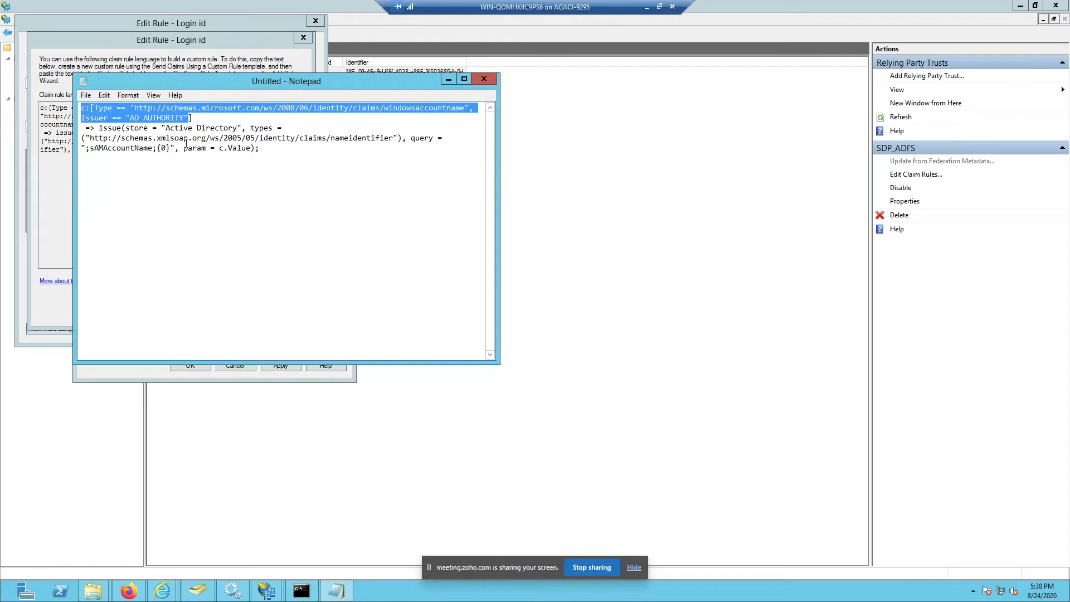
drag(98, 128, 296, 132)
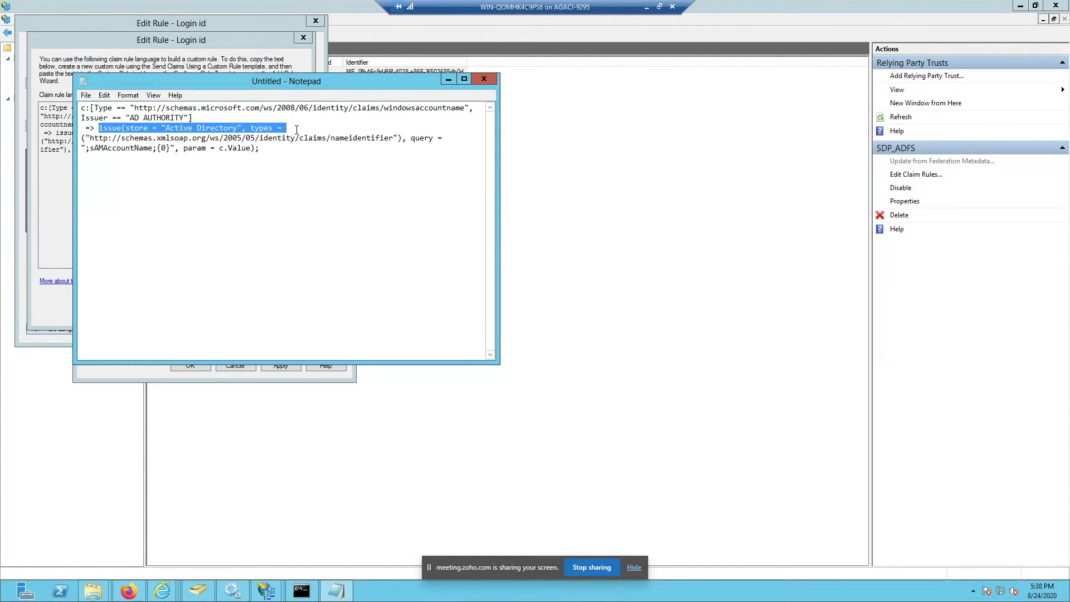
click(297, 129)
drag(297, 149, 255, 148)
click(87, 148)
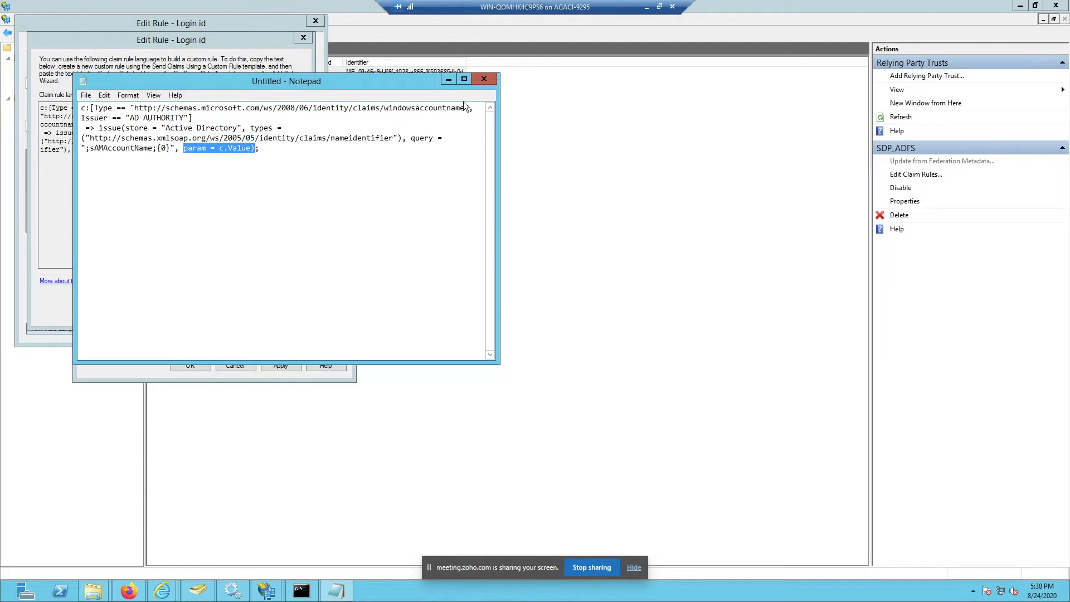
click(493, 78)
click(545, 291)
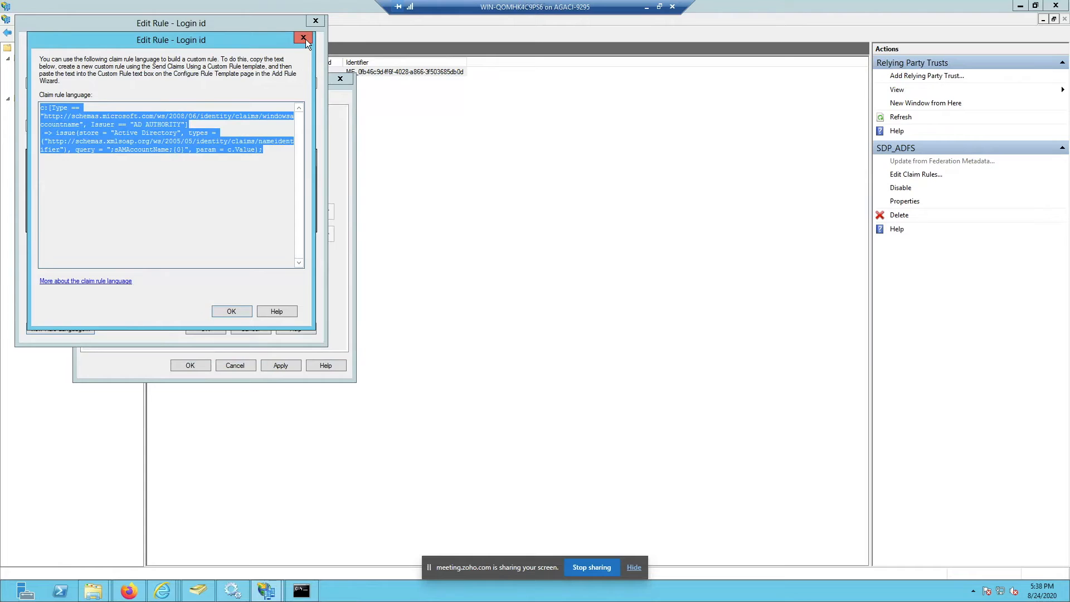
Step: Close the Login id rule and SDP_ADFS claim rules unchanged, returning to Active Directory Users and Computers
drag(275, 149, 31, 108)
click(303, 39)
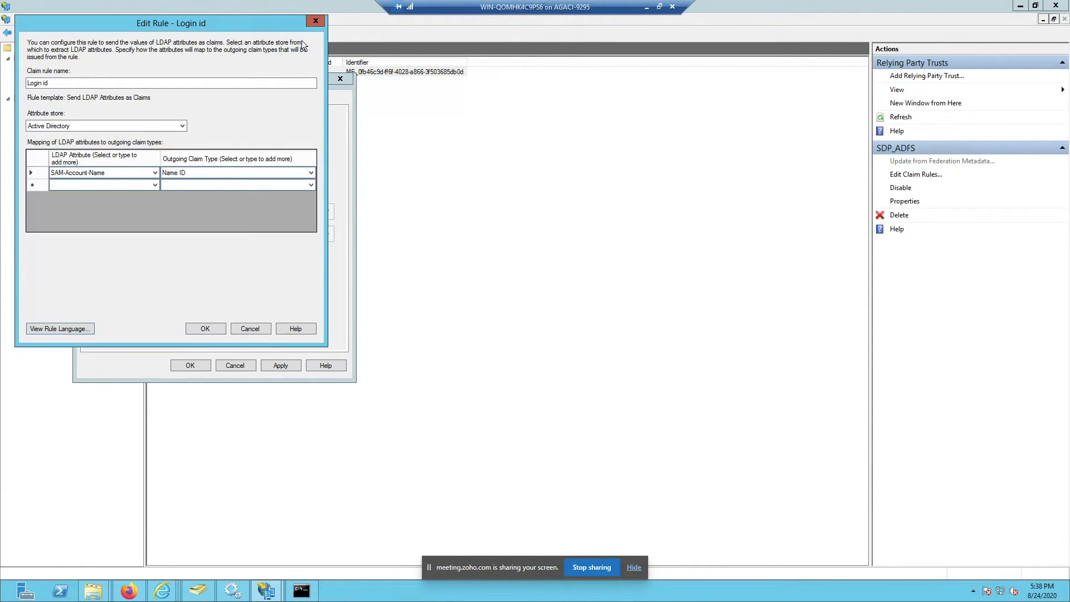
click(260, 329)
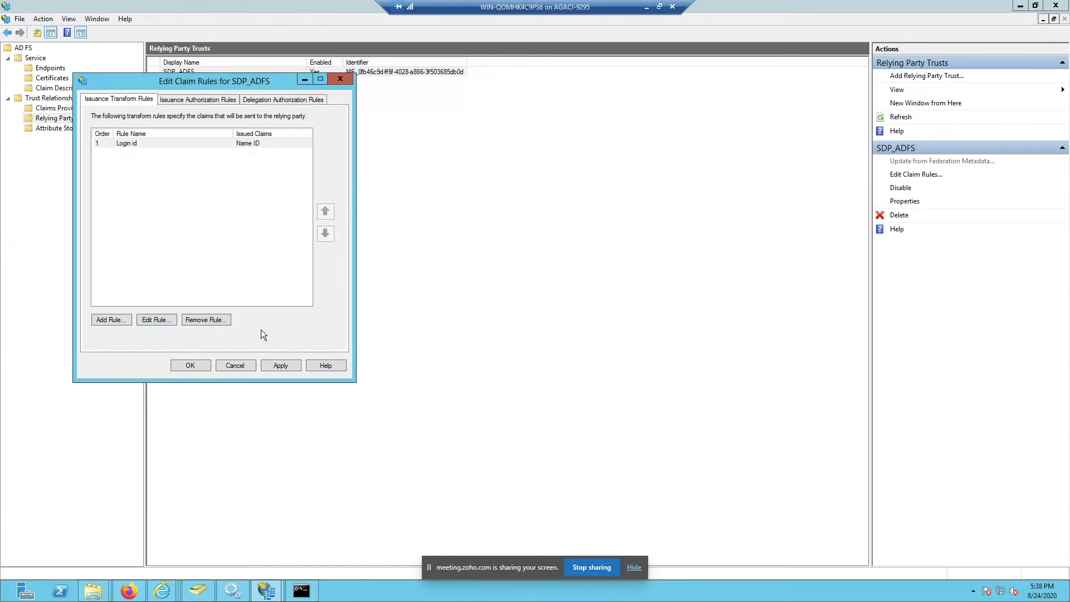
click(242, 367)
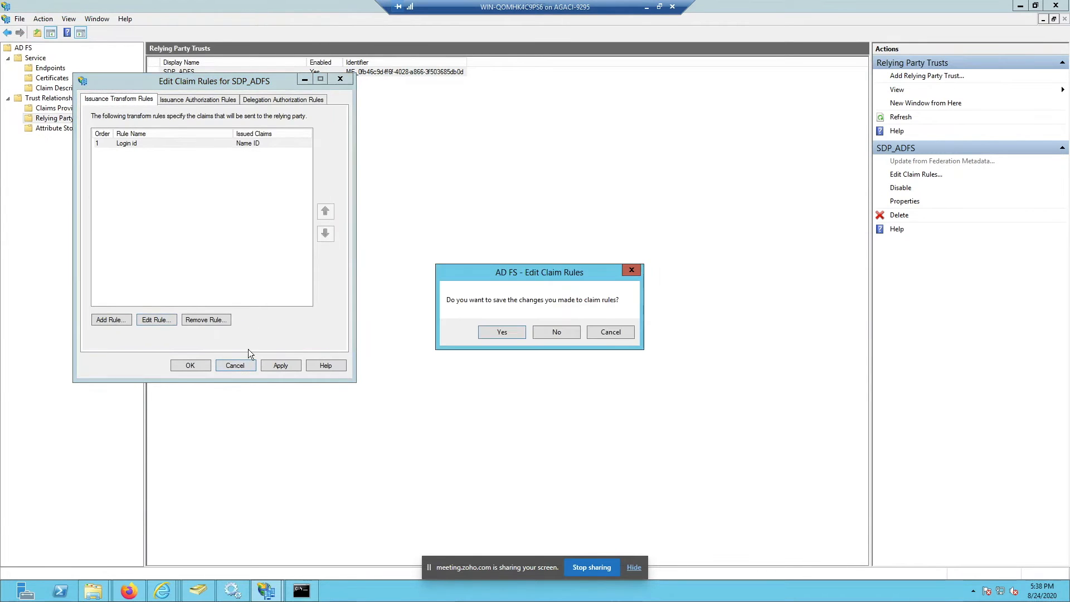
click(562, 330)
click(198, 590)
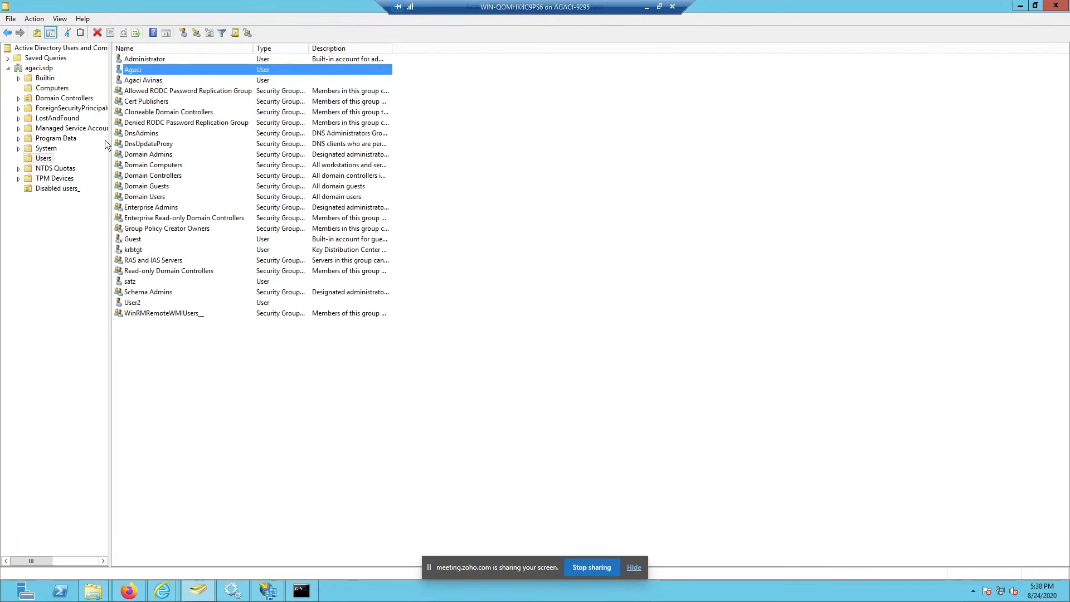
Step: Inspect the user's logon name and pre-Windows 2000 logon name on the Account tab
right_click(150, 69)
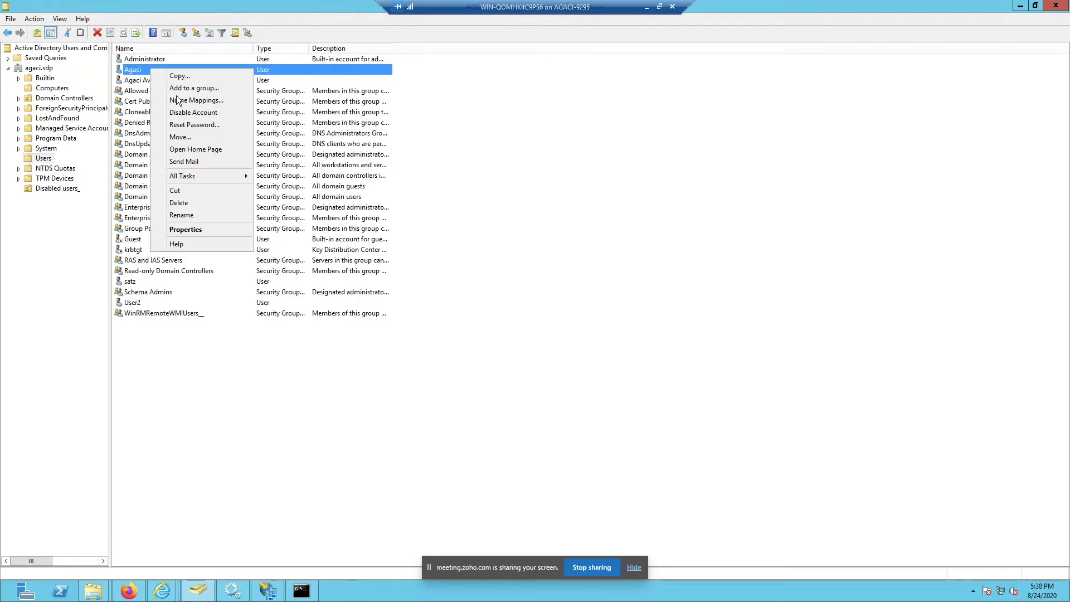
click(197, 228)
click(508, 190)
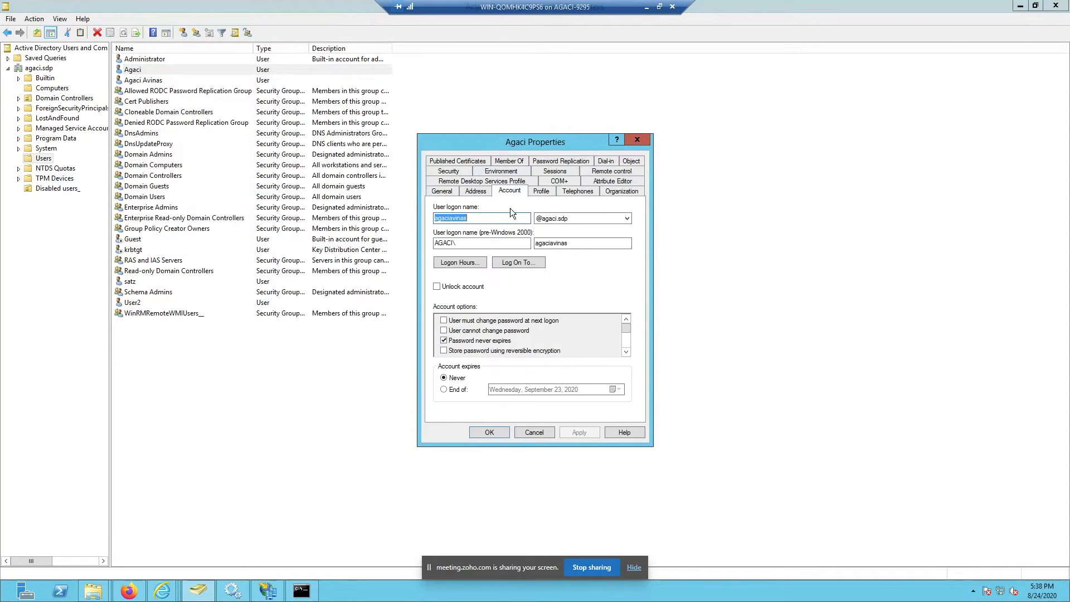
click(548, 243)
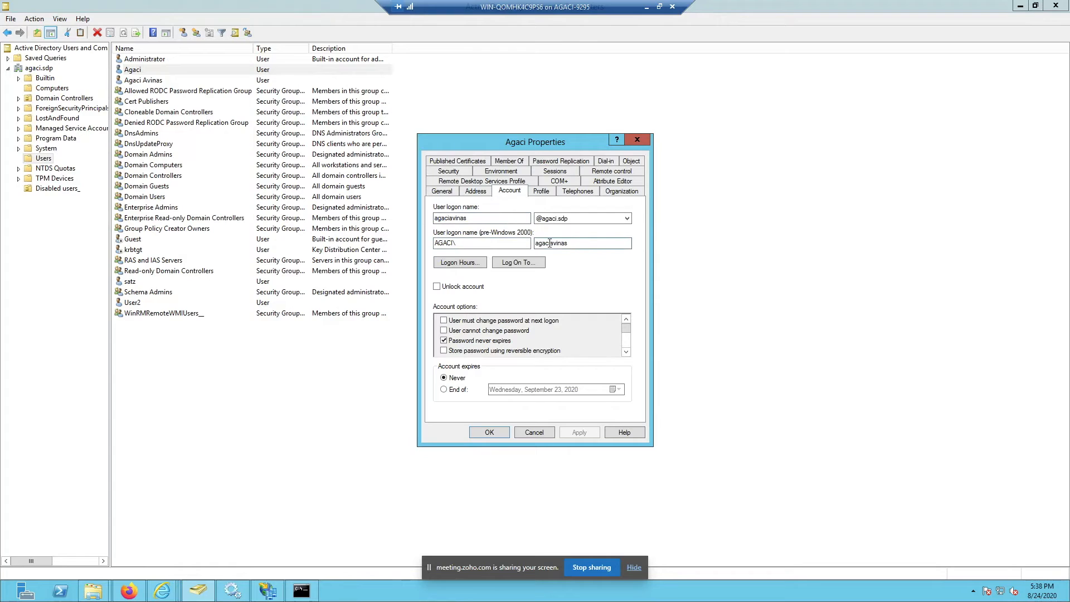
double_click(548, 243)
click(575, 245)
Step: Close the user properties unchanged and review the Assertion Consumer URL on the SAML settings page
click(534, 432)
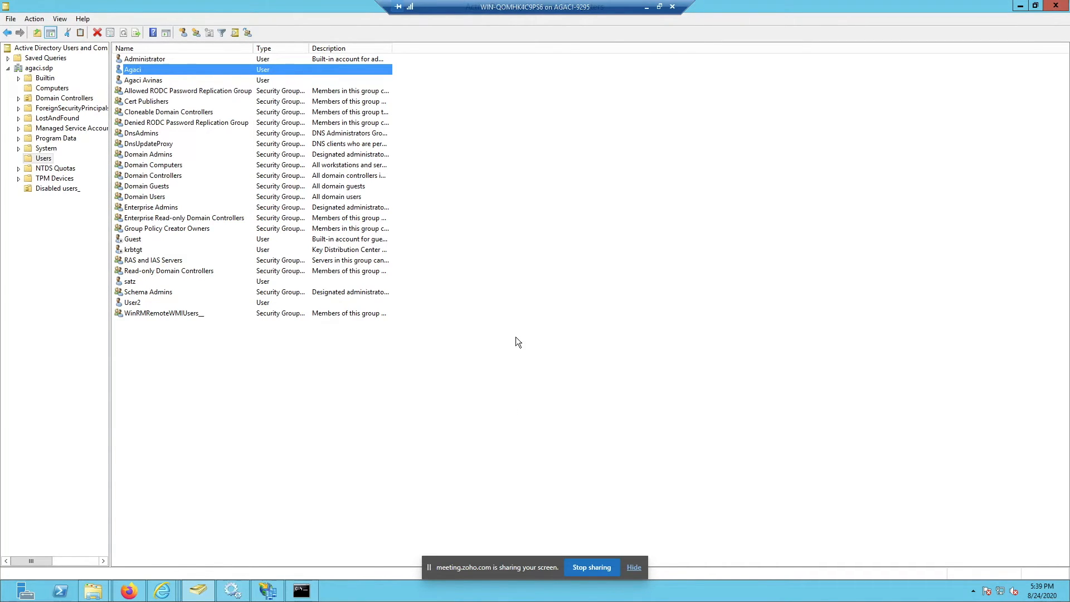
click(646, 7)
drag(318, 247, 498, 248)
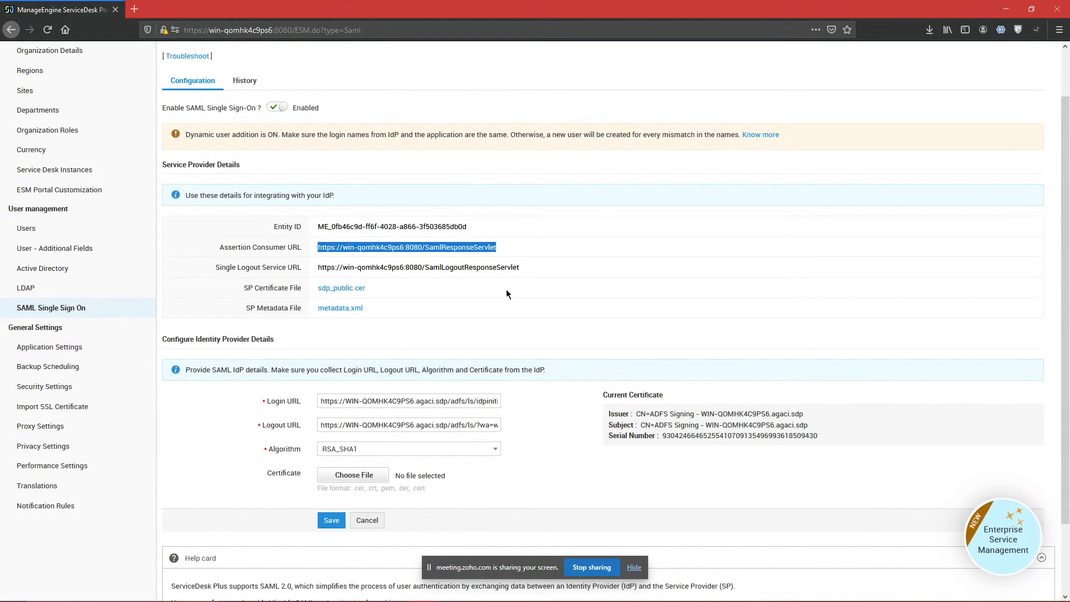
Step: Check the attendee list in the Zoho Meeting window
mouse_move(552, 601)
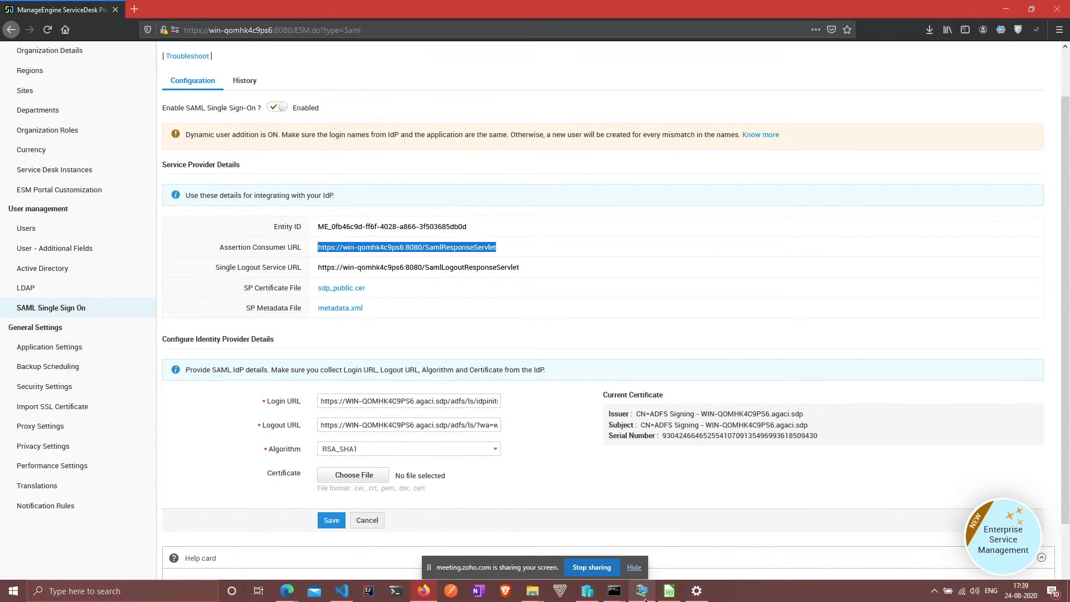
click(294, 595)
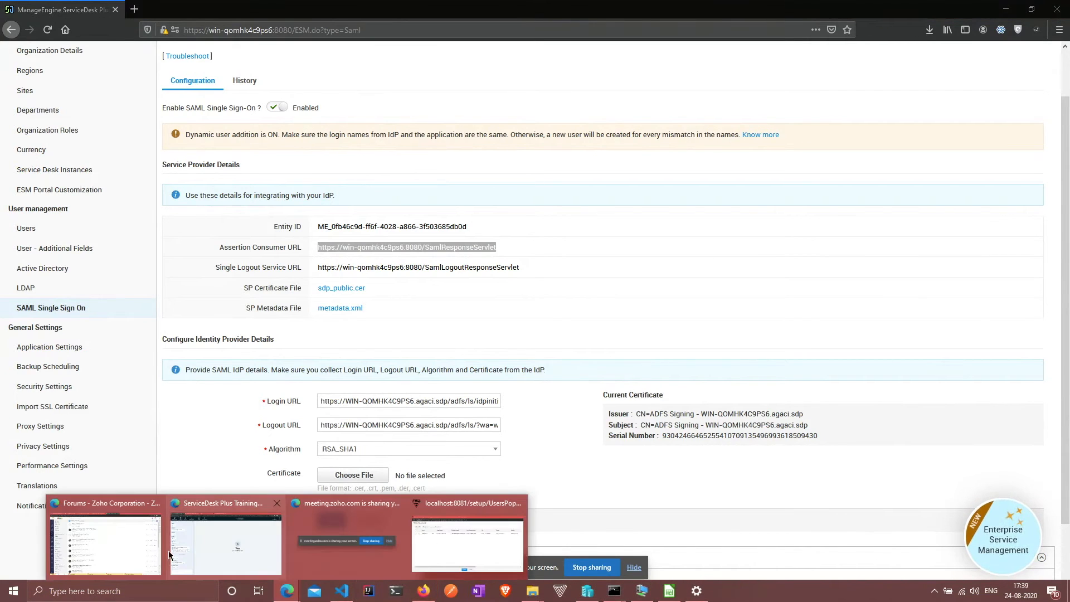
click(125, 543)
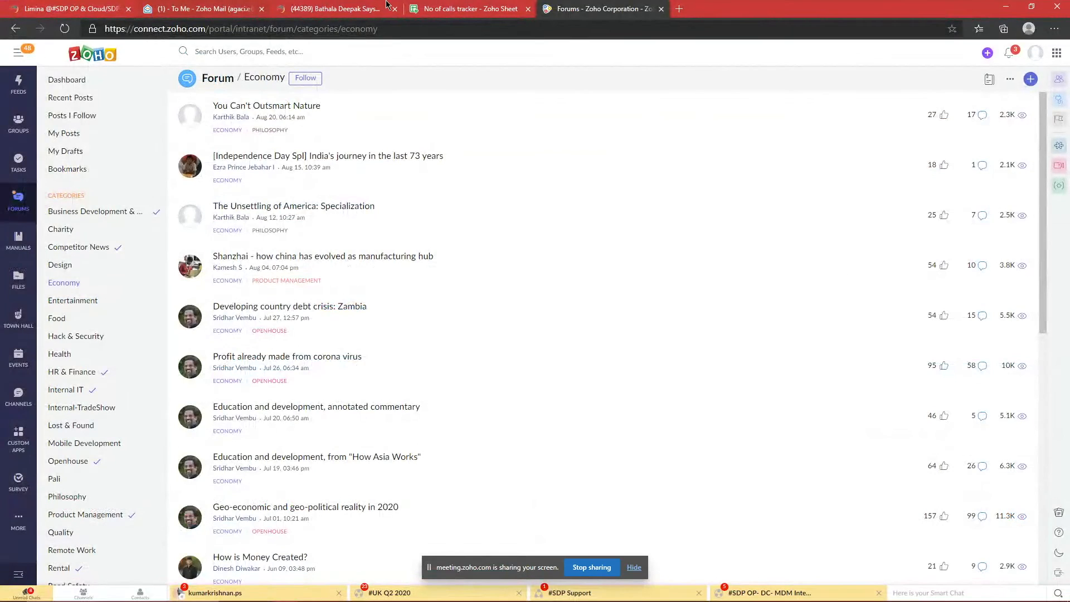
click(1000, 6)
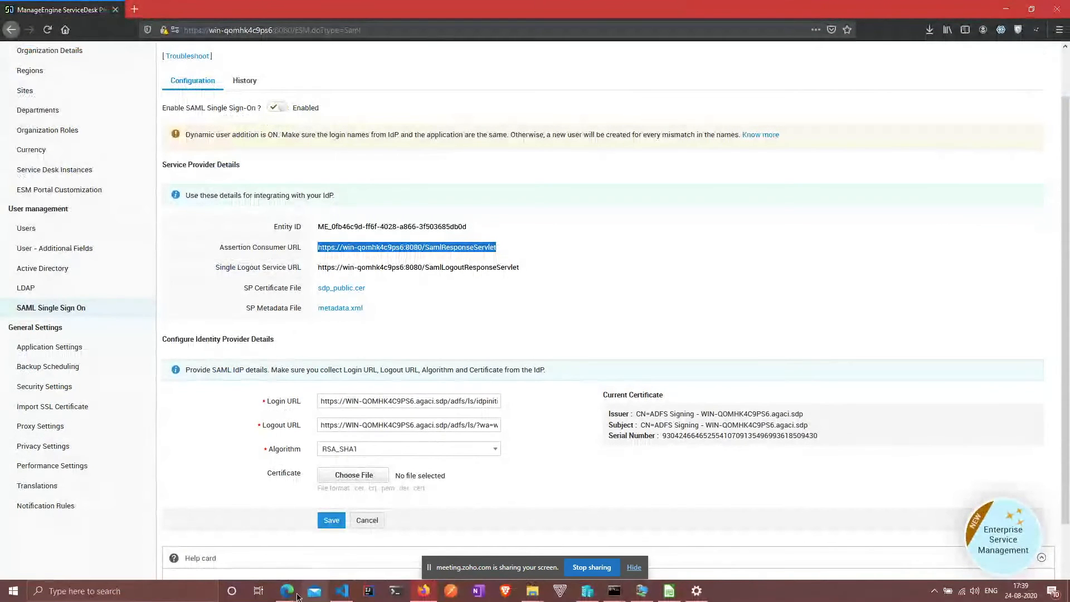
click(287, 590)
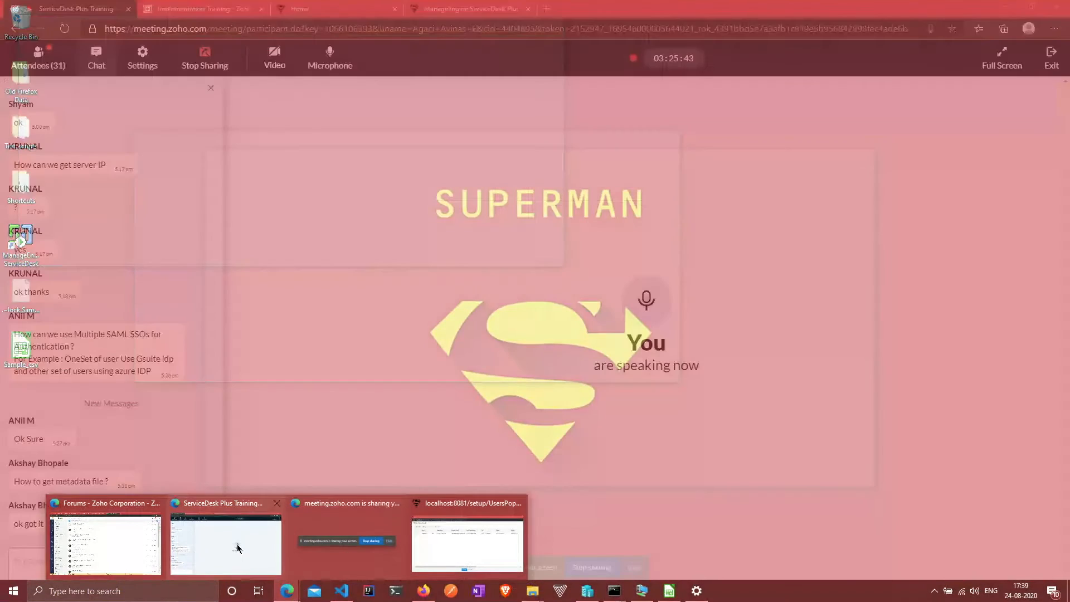
click(223, 543)
click(35, 51)
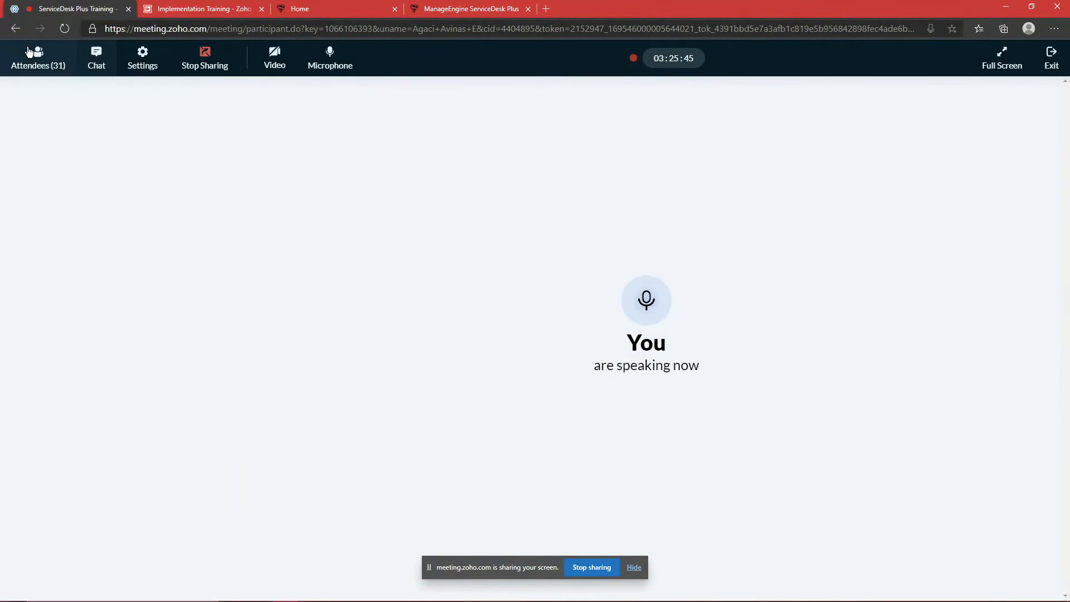
scroll(78, 264, down, 7)
scroll(68, 265, up, 7)
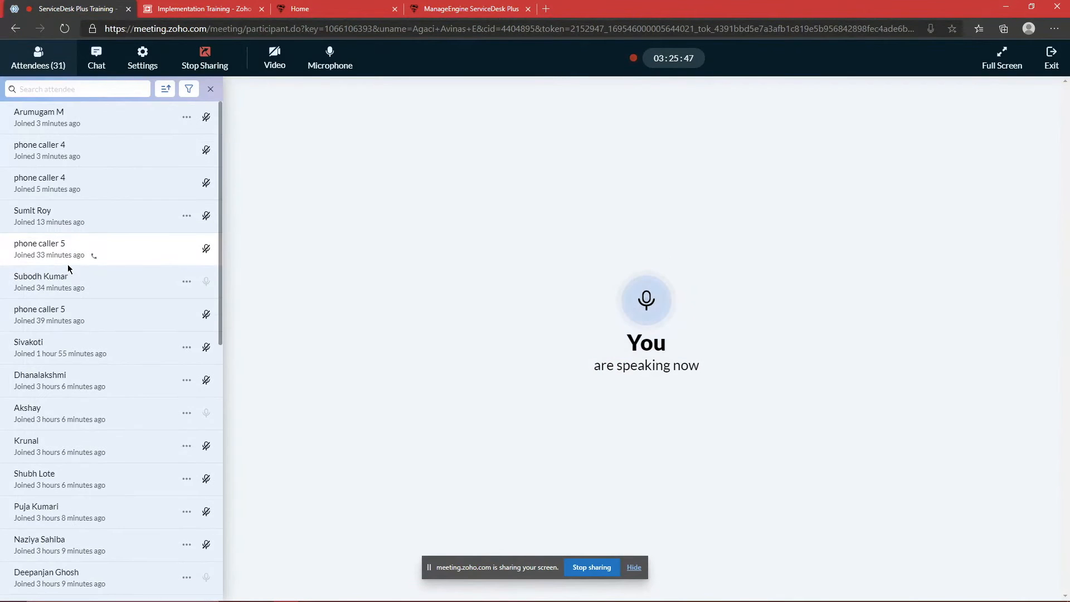
click(461, 6)
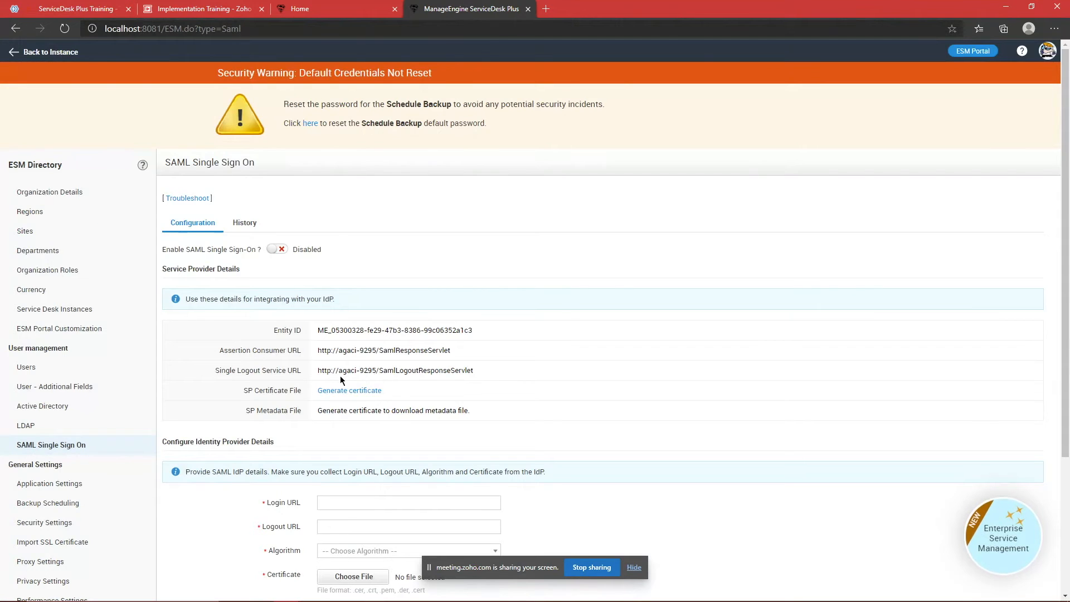
Step: Return to ServiceDesk Plus in Firefox and open Application Settings
key(alt+Tab)
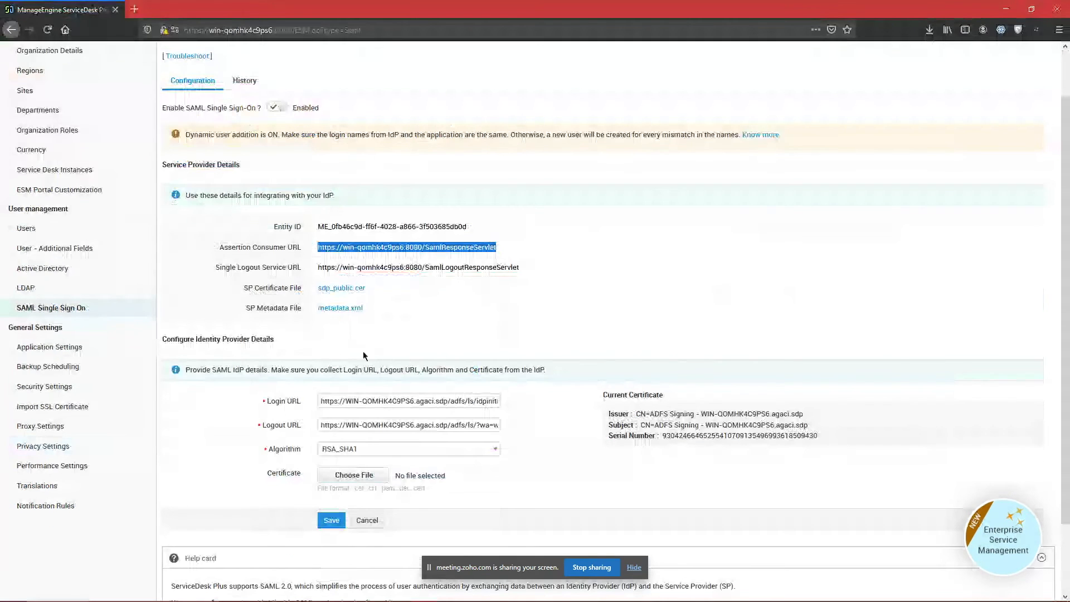
click(385, 336)
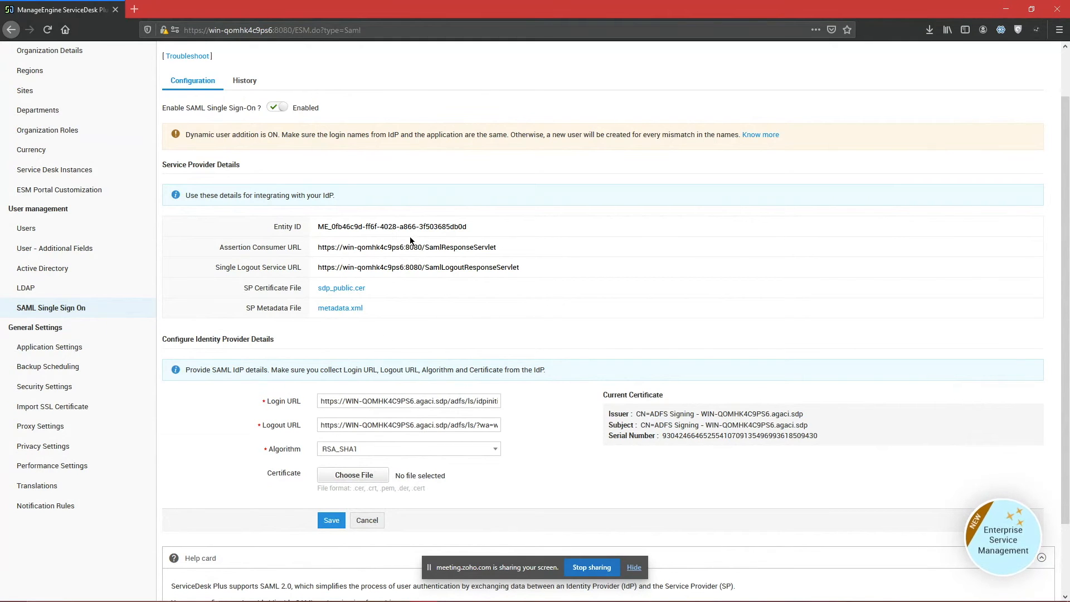
triple_click(245, 134)
click(255, 146)
click(61, 346)
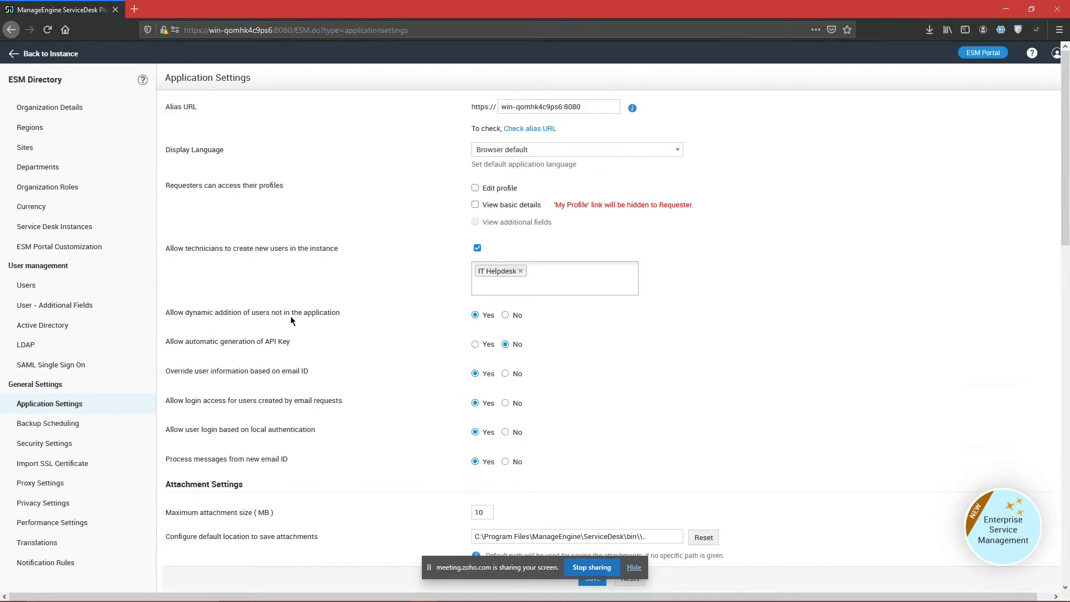
drag(168, 313, 539, 322)
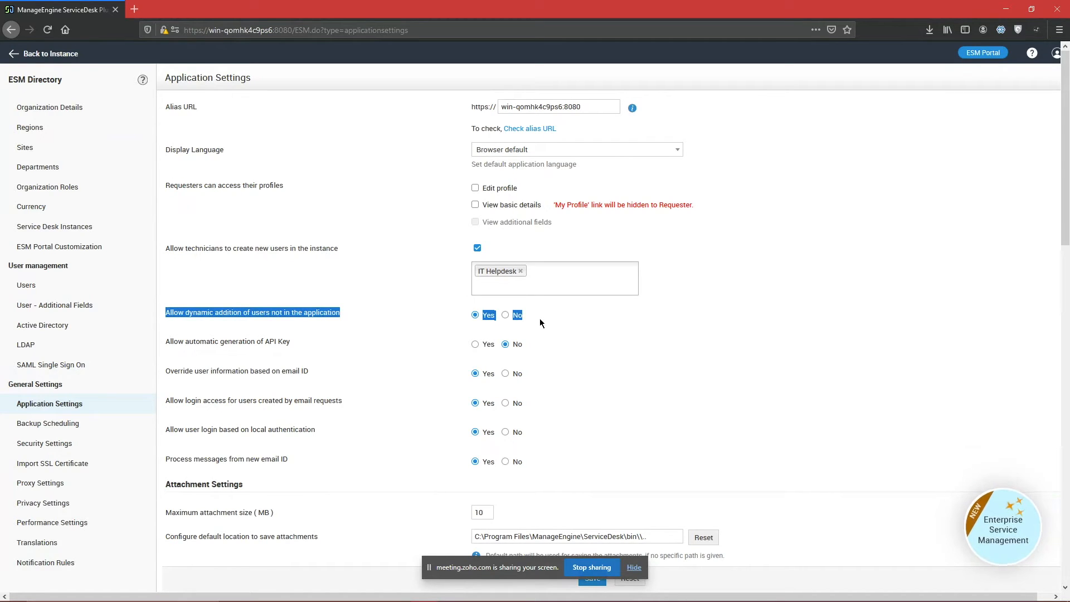
click(688, 332)
triple_click(178, 309)
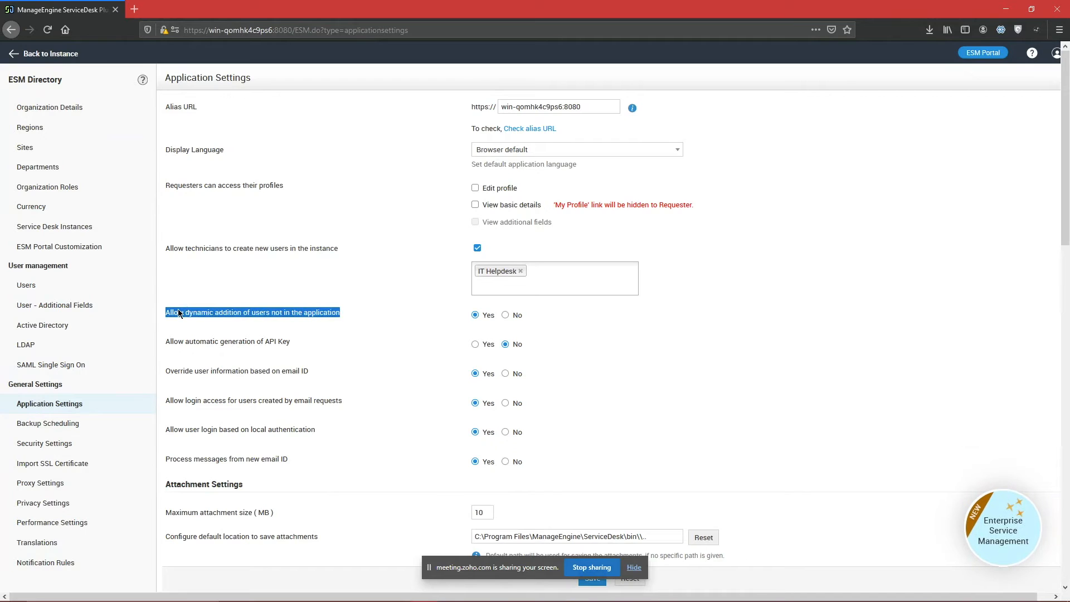
double_click(290, 309)
click(569, 315)
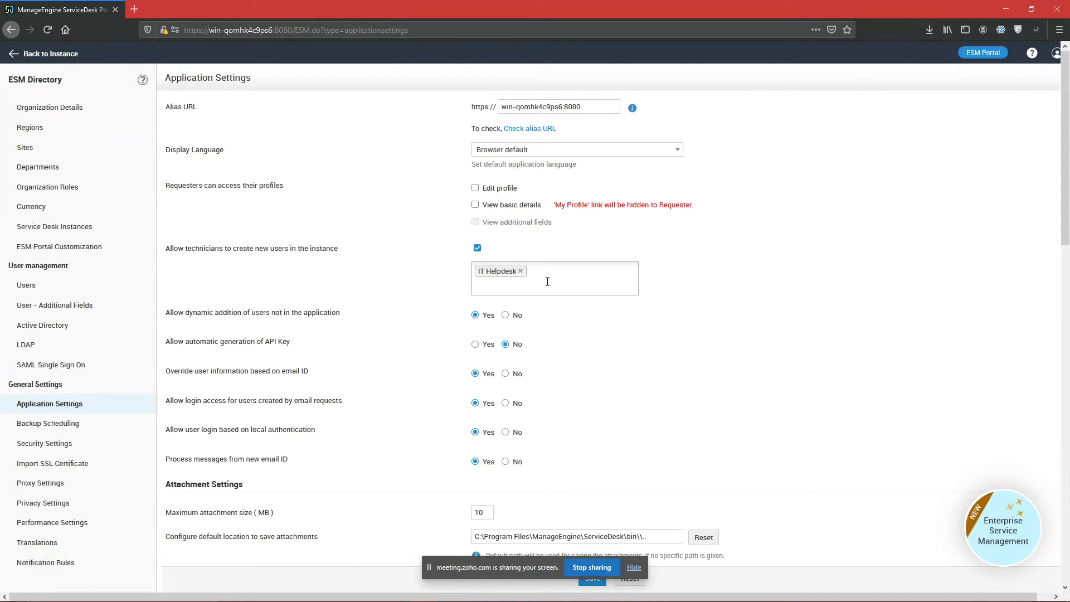
click(1060, 29)
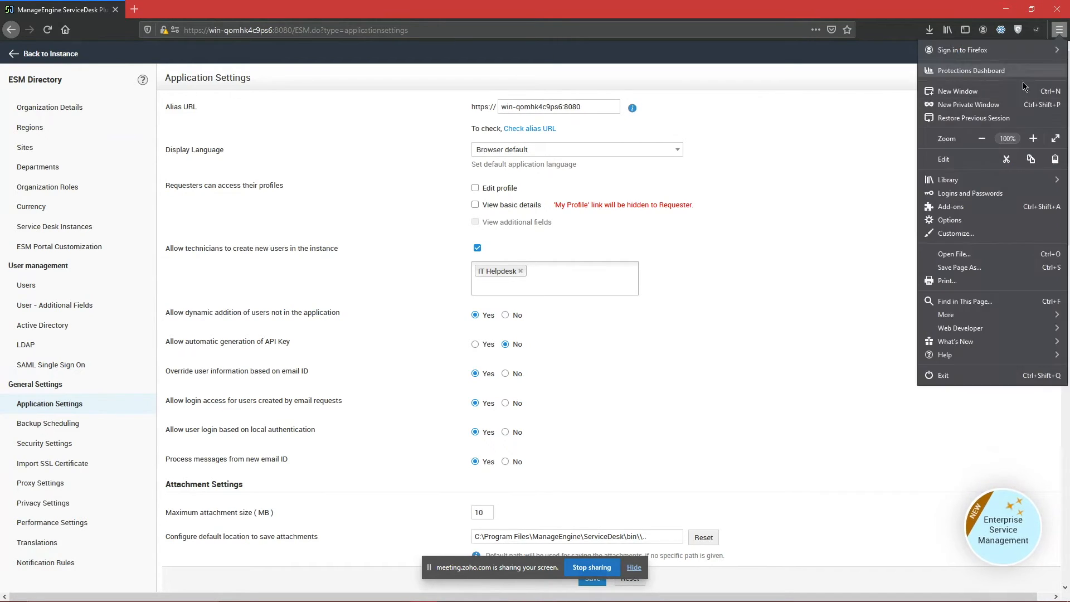
click(1005, 107)
text(ht)
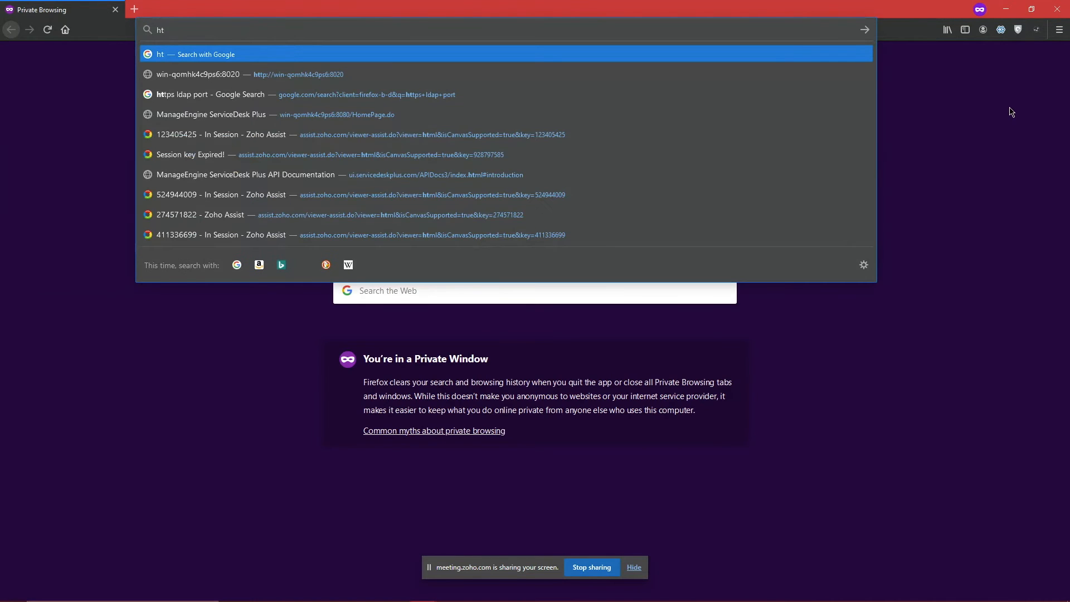
text(tps)
key(BackSpace)
key(BackSpace)
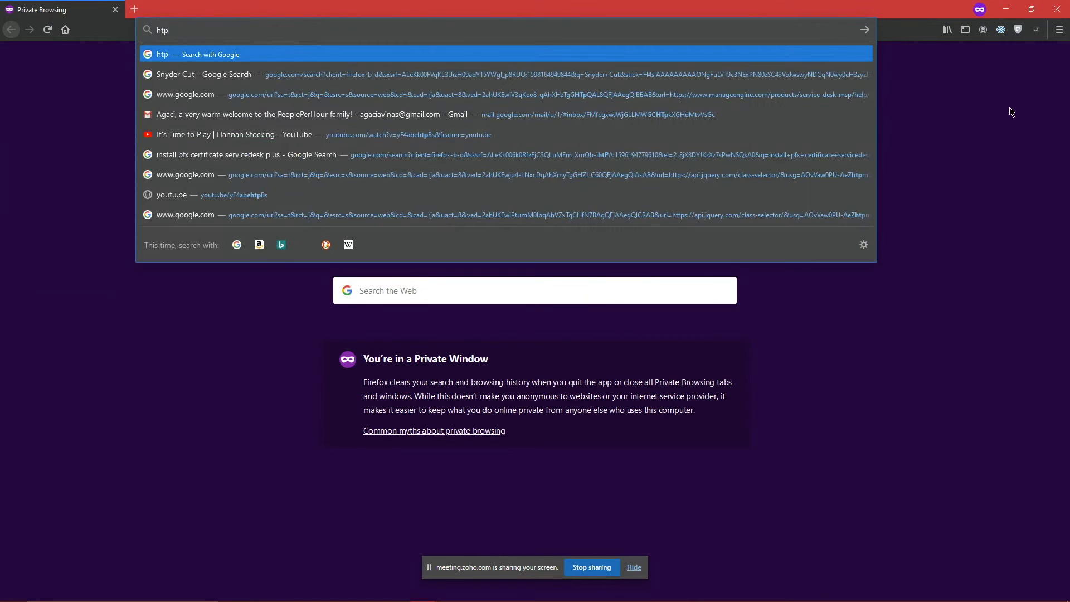
text(ps://)
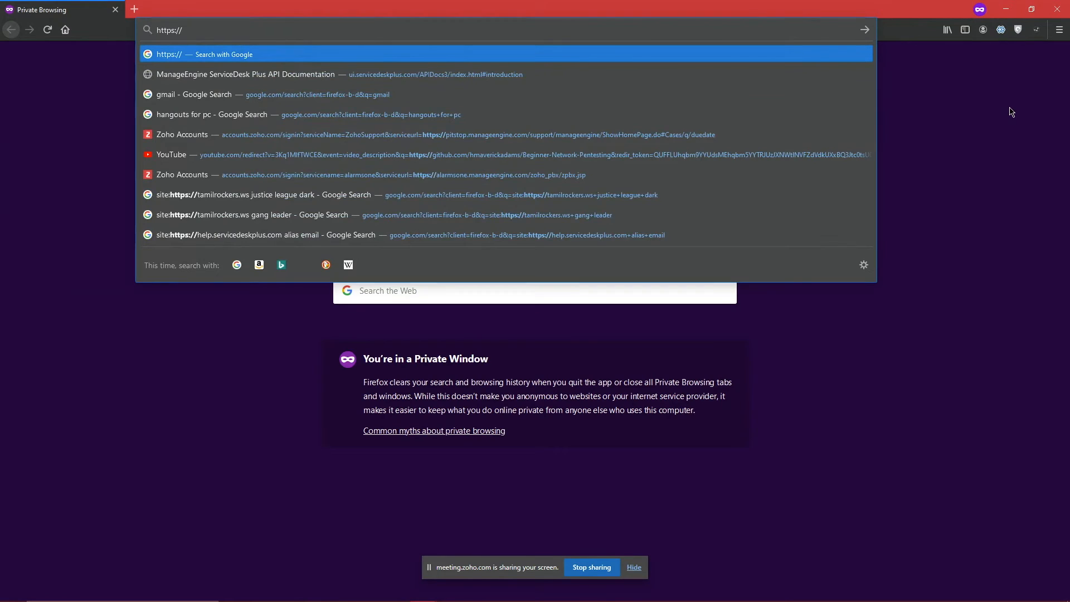
text(win-qomhk4c9ps6:8080/)
key(Right)
key(Return)
Step: Switch to the Zoho Meeting tab and show the chat
key(alt+Tab)
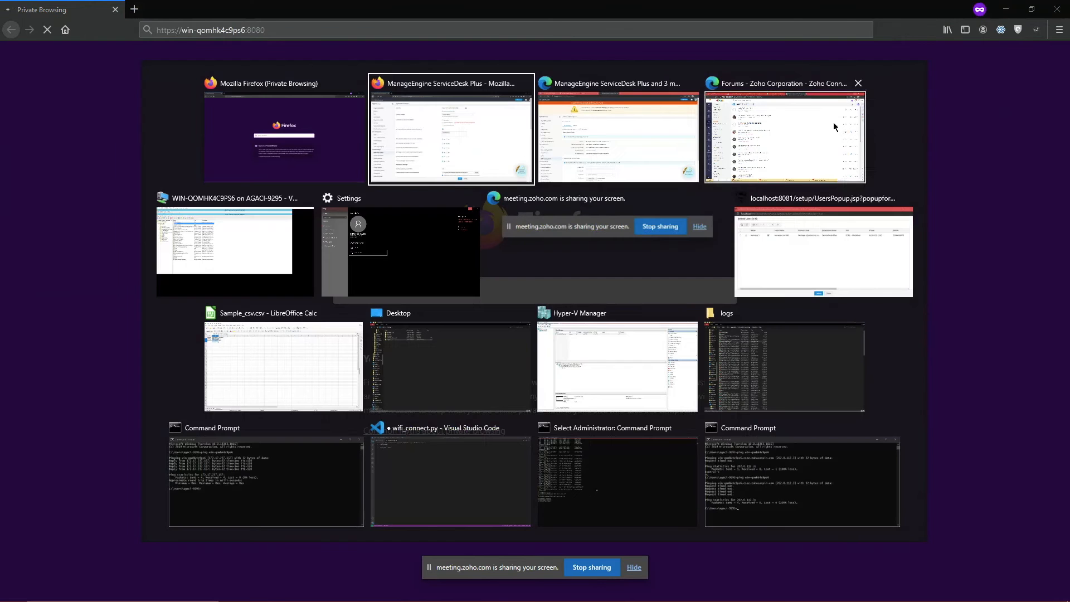
key(alt+Tab)
key(alt+Tab)
click(78, 9)
click(96, 58)
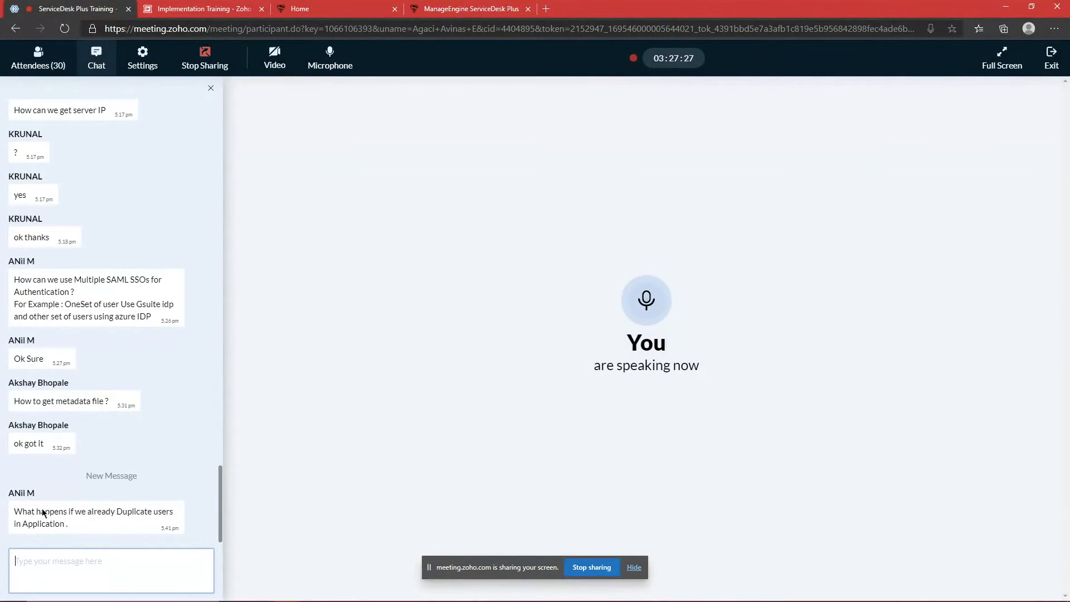
Step: Read the duplicate-users question in chat, then bring up the ServiceDesk Plus Users list
drag(21, 511, 71, 523)
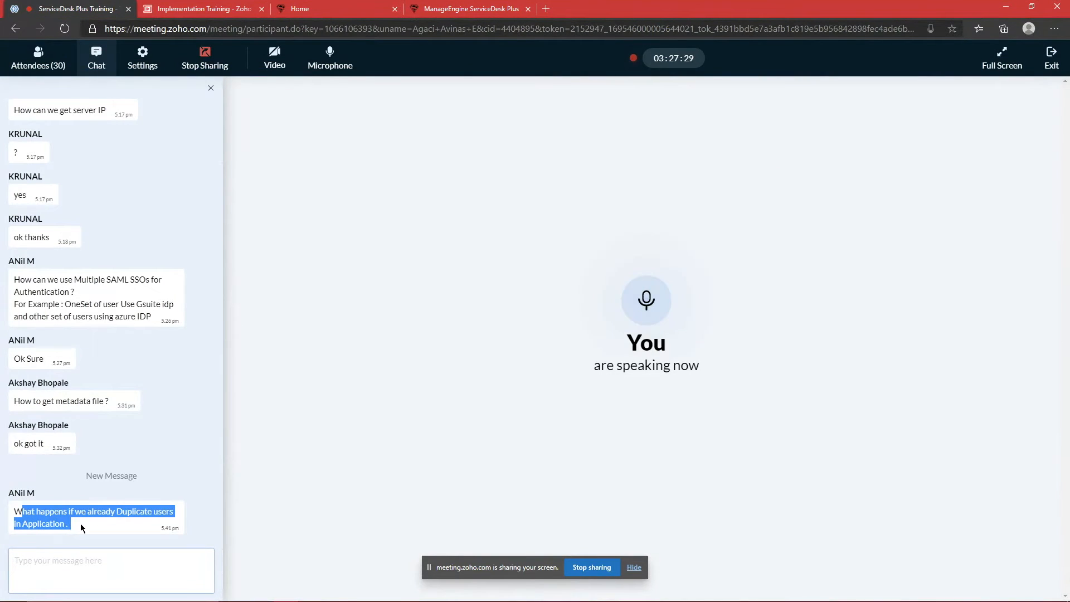
click(81, 527)
drag(81, 527, 5, 512)
click(91, 517)
key(alt+Tab)
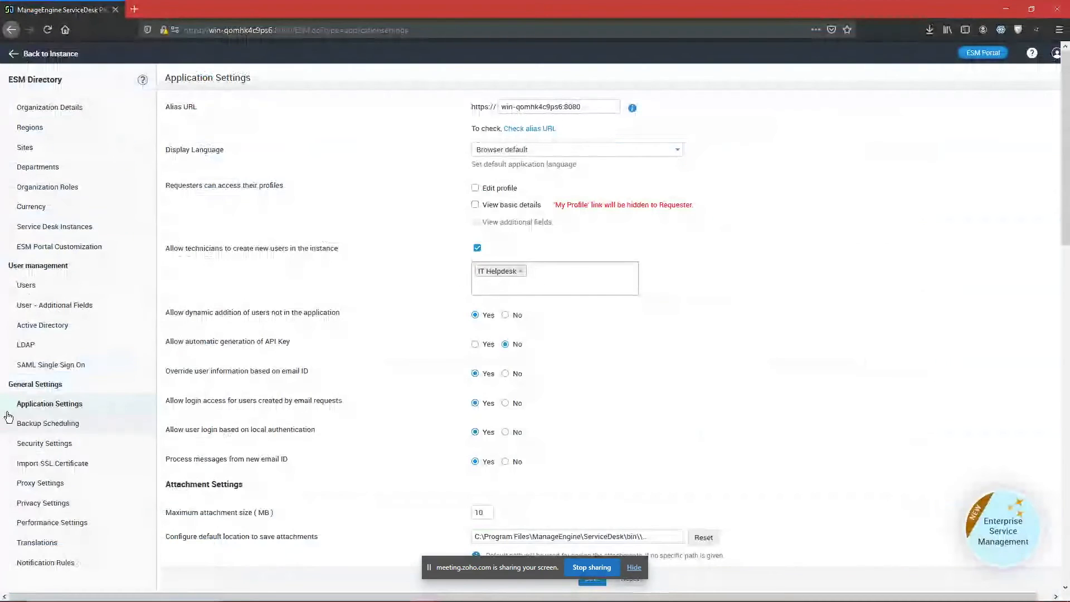
click(73, 284)
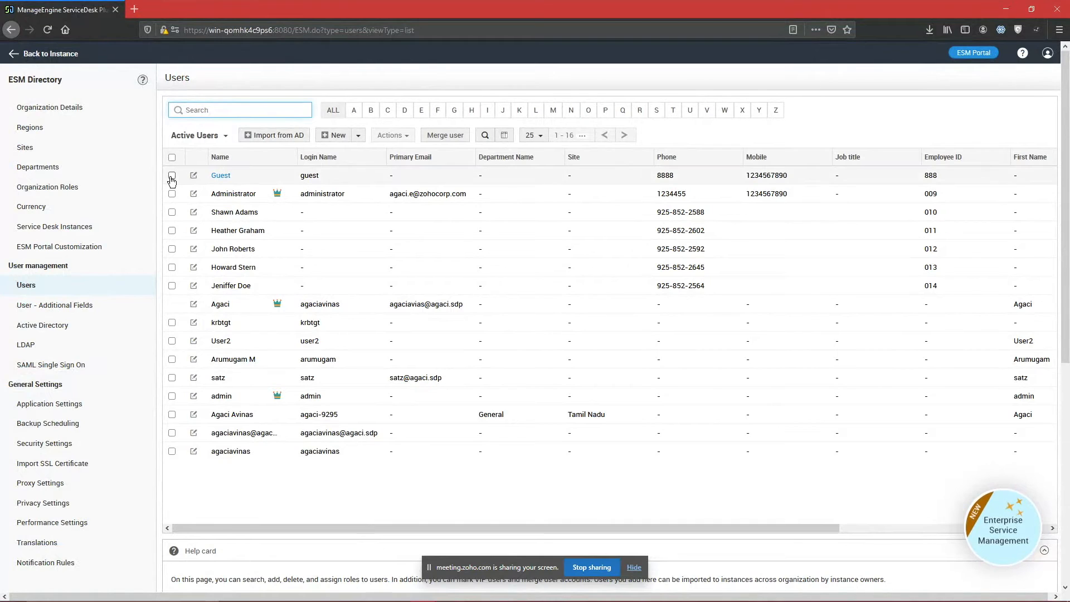
Step: Try merging the Guest and Administrator users, then close the merge dialog and untick both
click(172, 175)
click(171, 194)
click(306, 138)
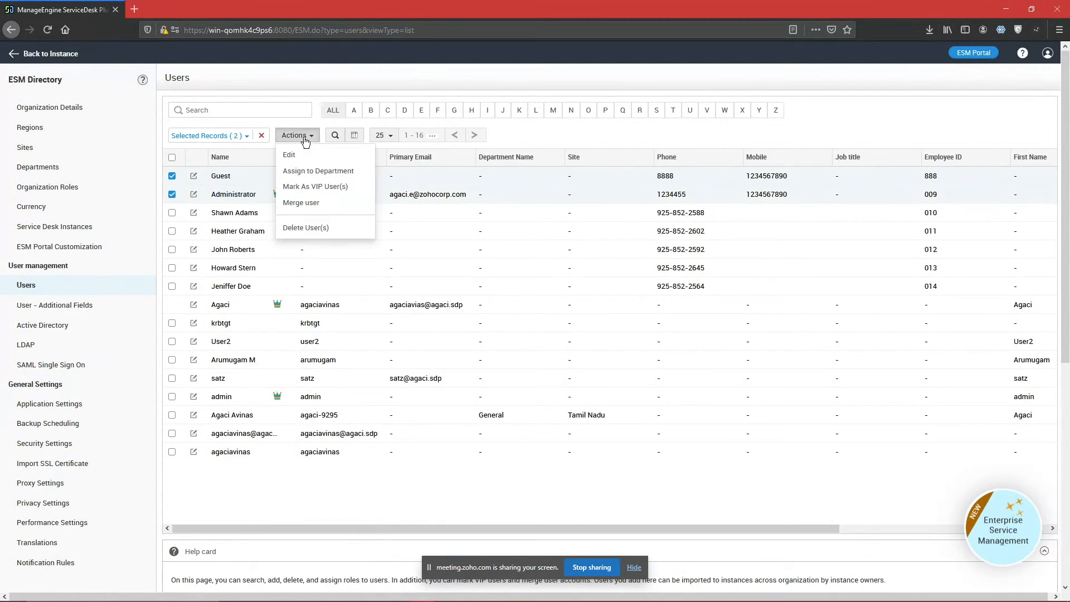
click(316, 204)
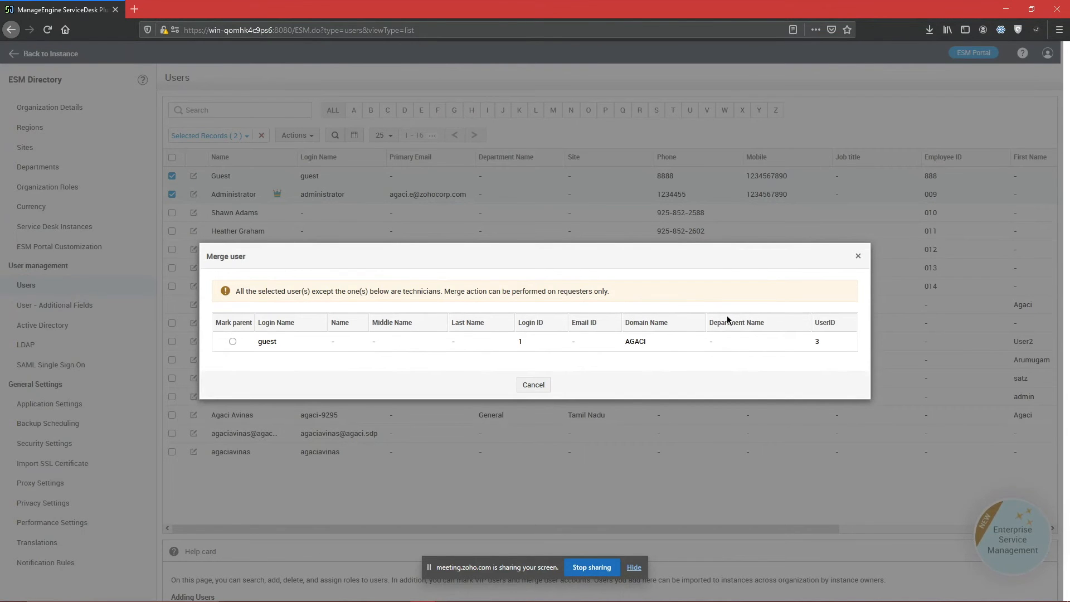
click(857, 257)
click(172, 176)
click(172, 194)
Step: Glance at User - Additional Fields, return to Users, and go back to the meeting chat
click(66, 305)
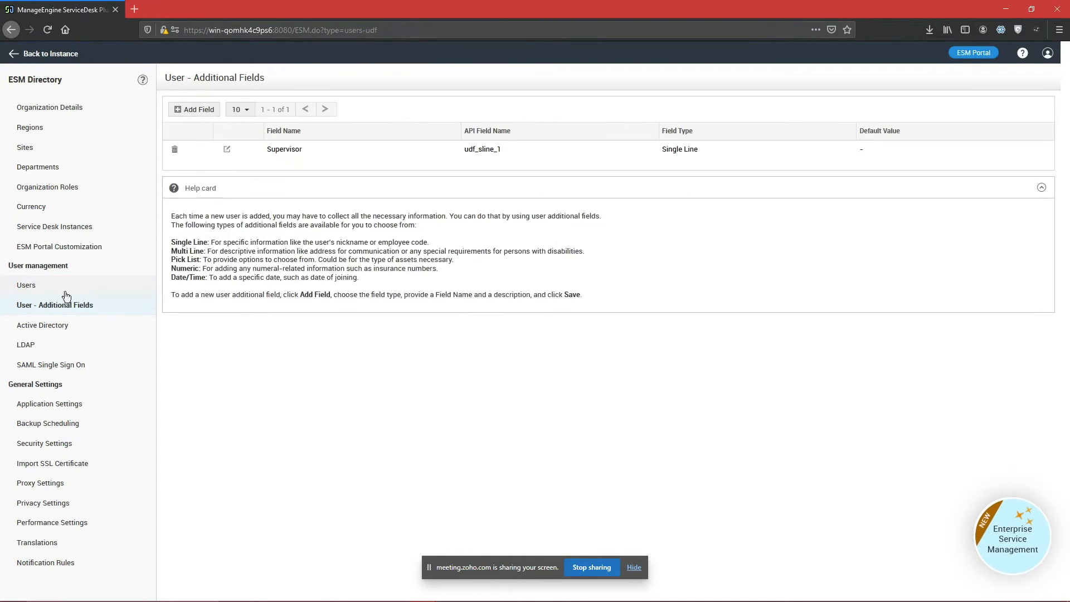
click(65, 293)
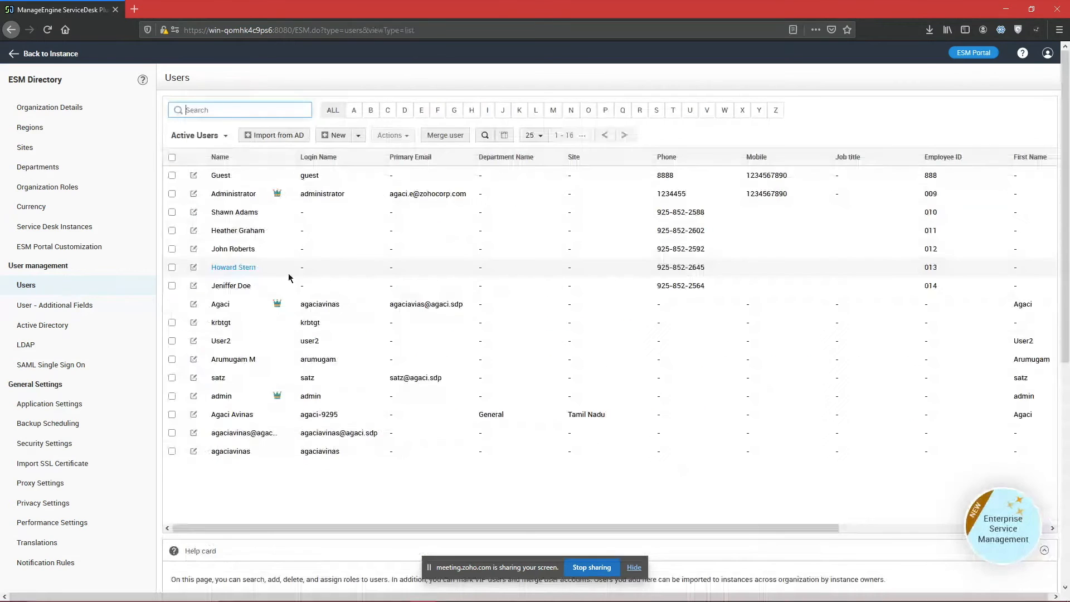
key(alt+Tab)
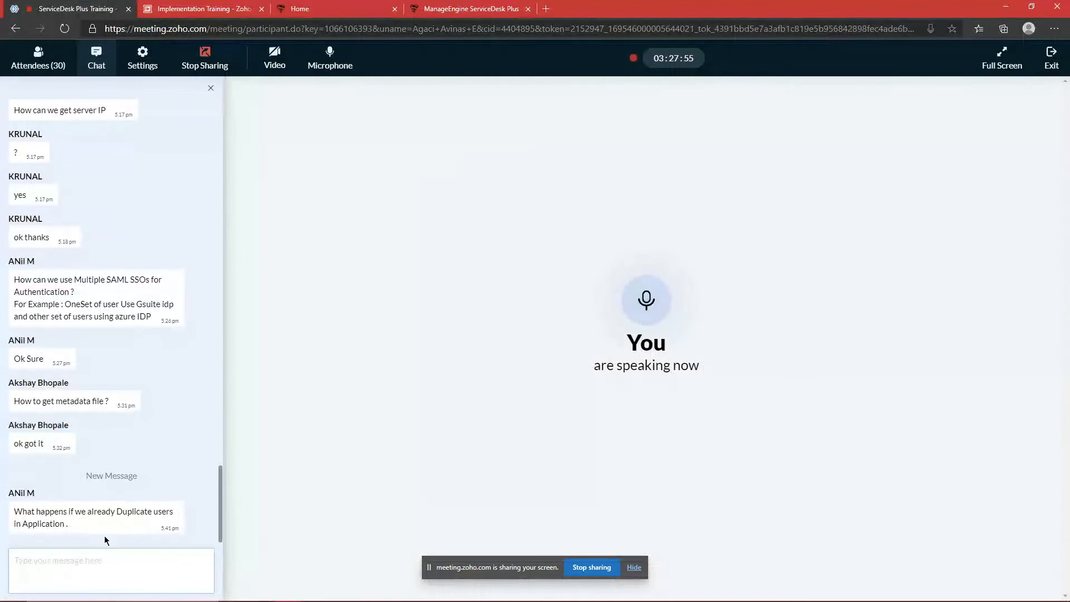
click(95, 580)
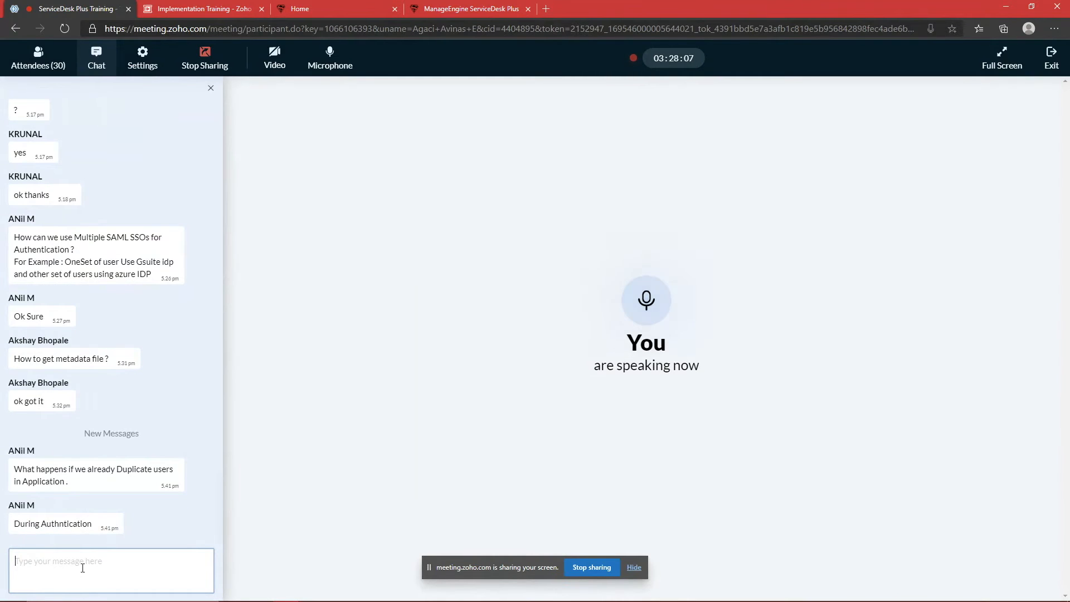
Step: Compare the meeting chat's duplicate-user and authentication questions against the ServiceDesk Plus Users list
key(alt+Tab)
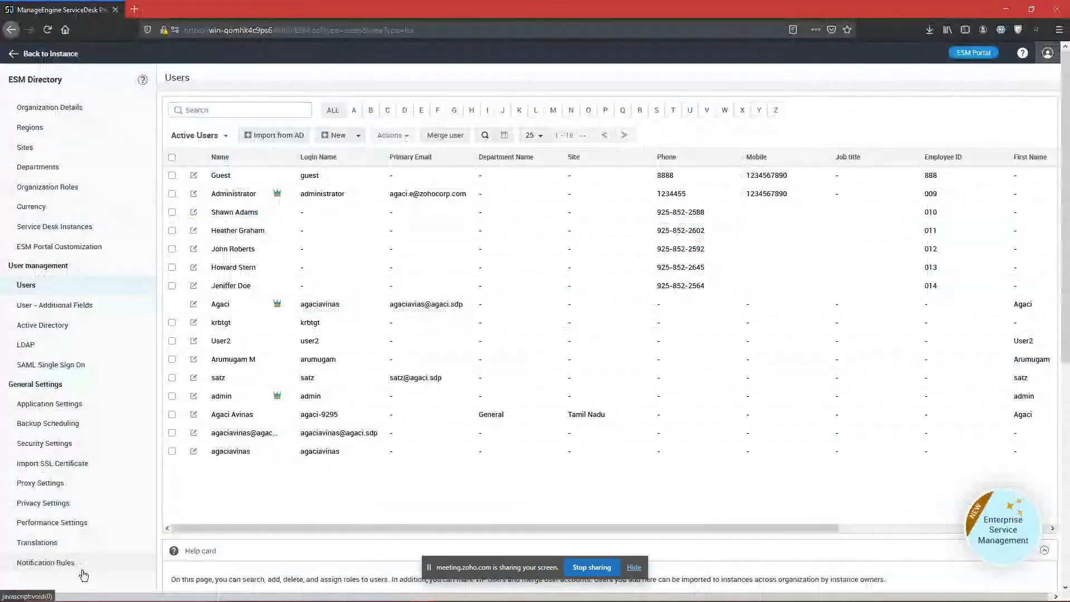
key(alt+Tab)
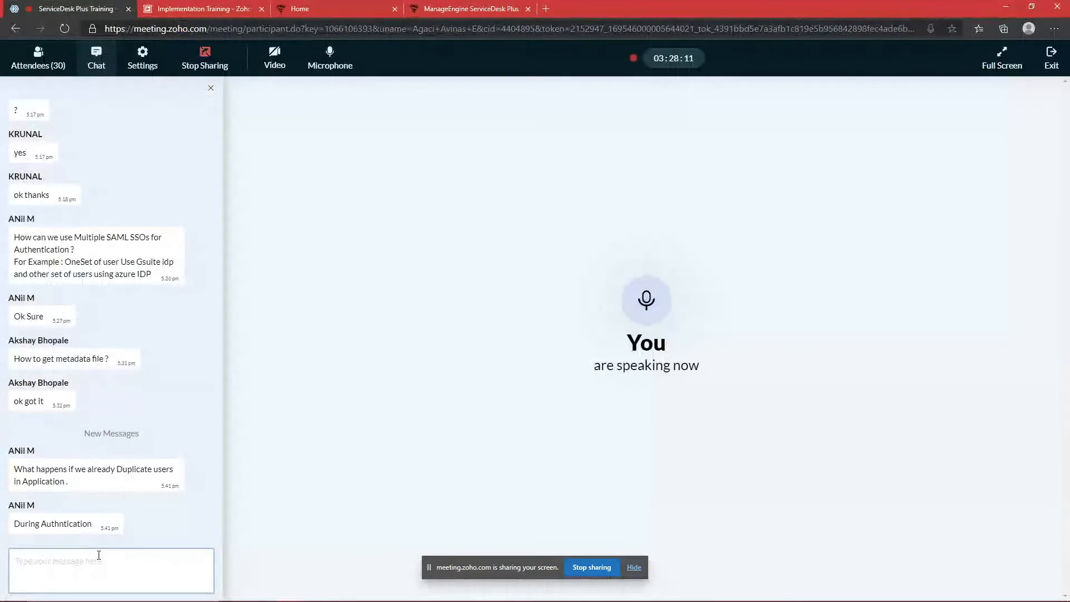
key(alt+Tab)
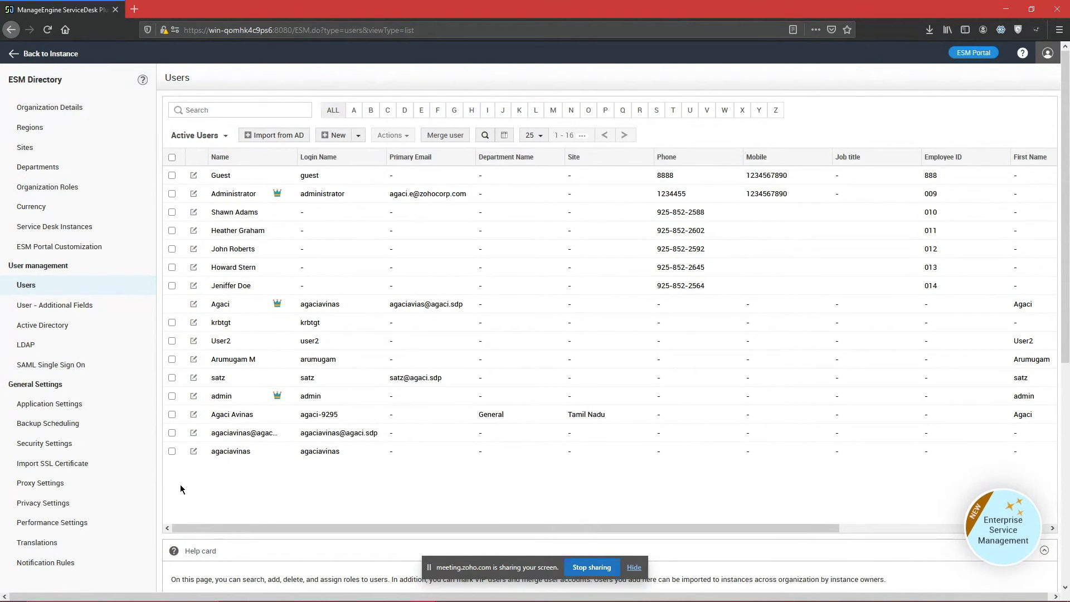
key(alt+Tab)
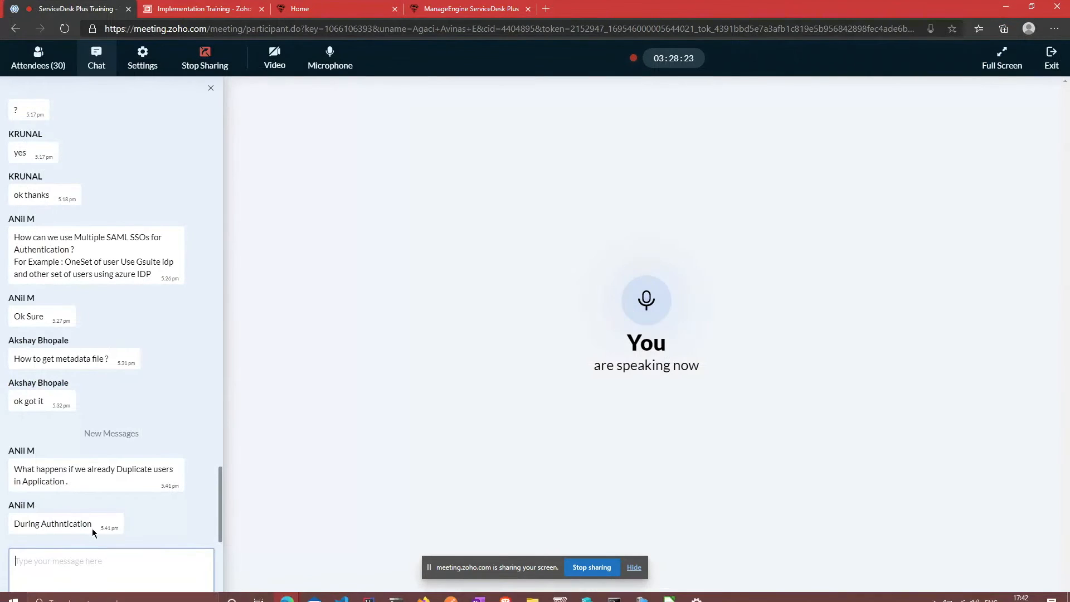
double_click(78, 524)
click(119, 523)
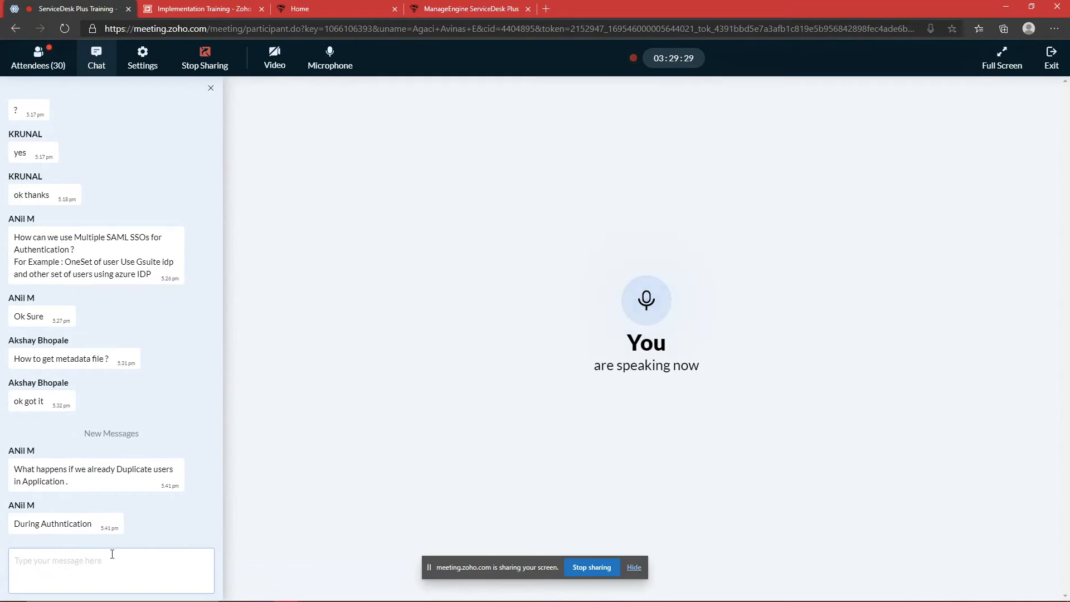
click(88, 572)
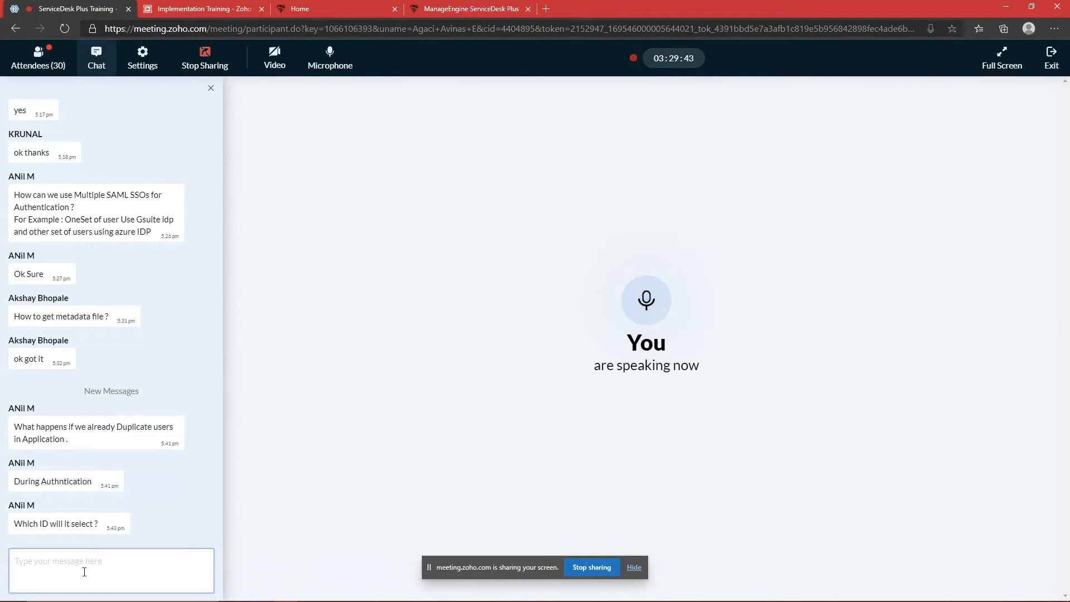
key(alt+Tab)
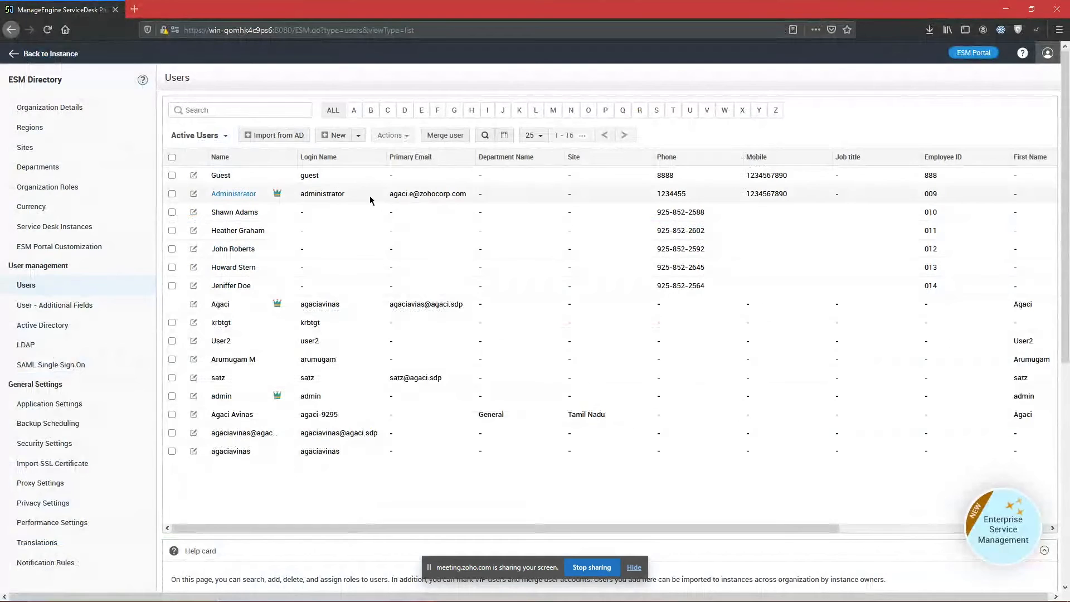
Step: Review the existing guest and administrator login names and the chat, then start a New User form
double_click(309, 175)
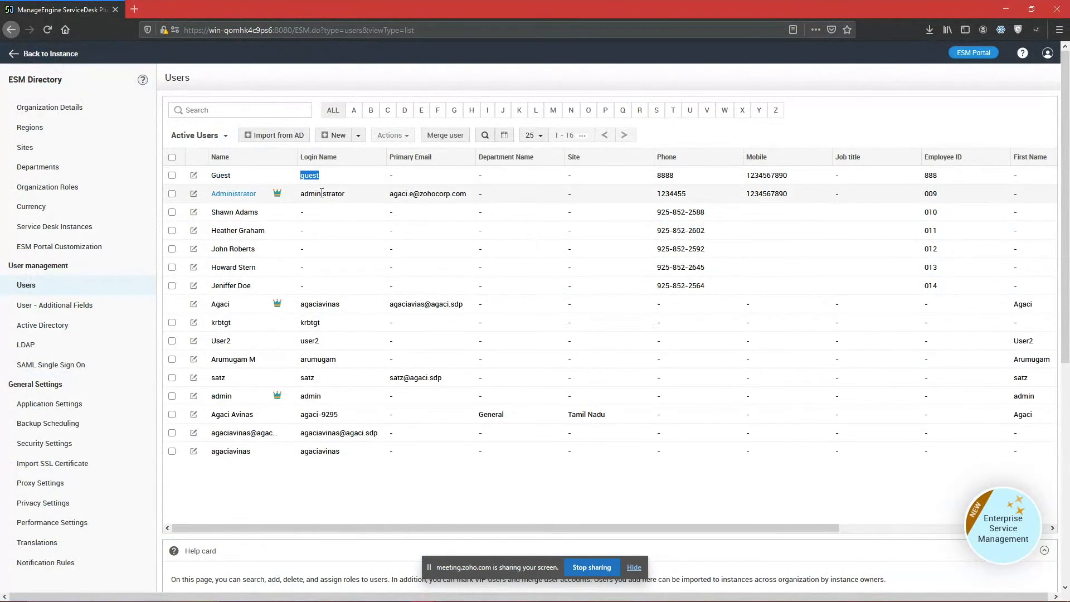
double_click(322, 193)
key(alt+Tab)
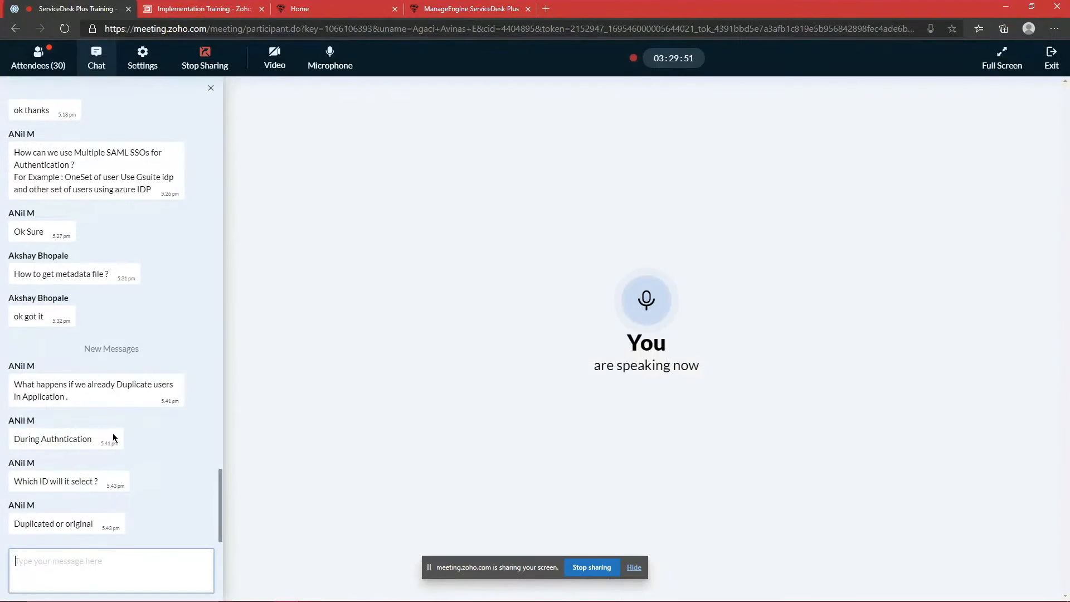
click(75, 561)
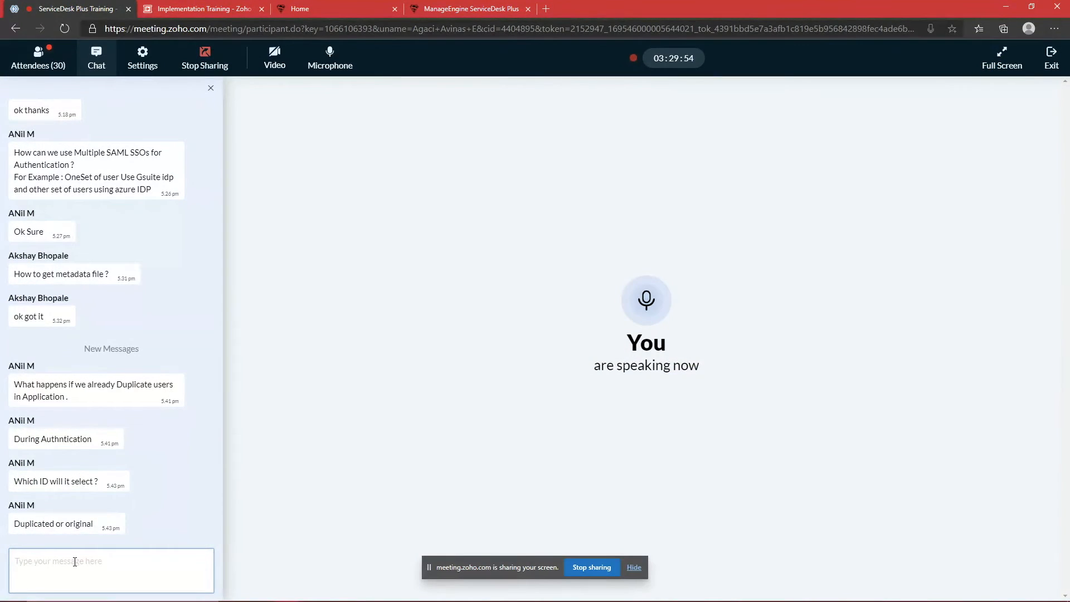
key(alt+Tab)
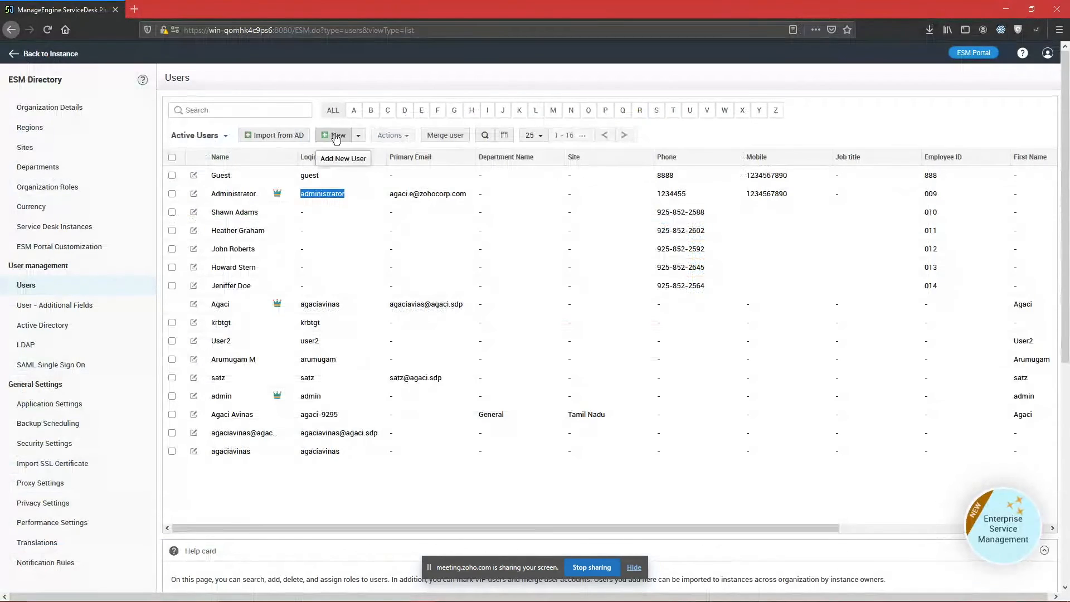
click(329, 134)
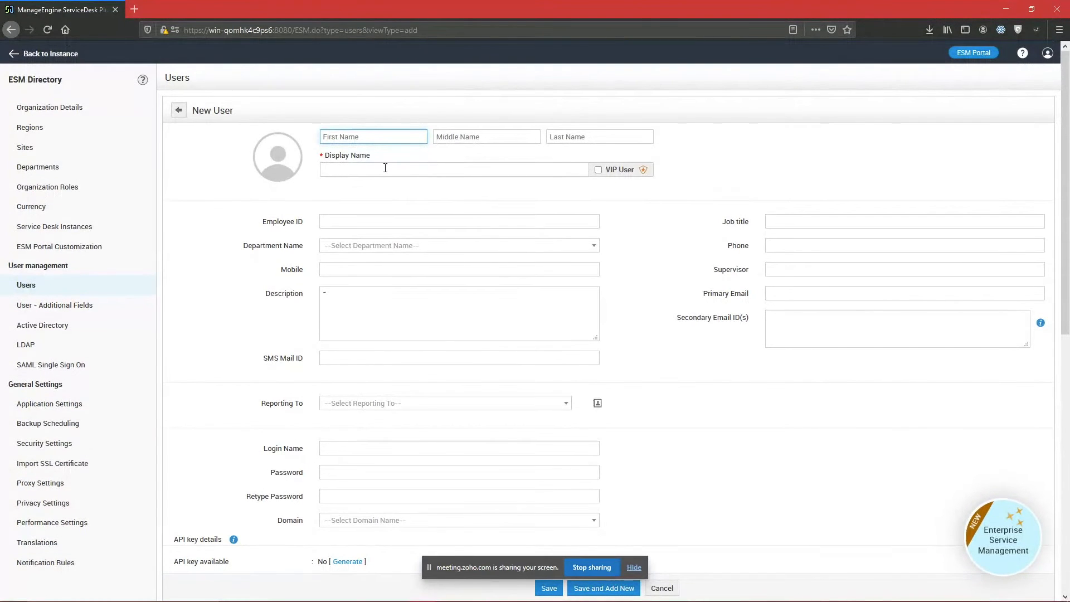
Step: Enter the new user's first name and a duplicate login name, then dismiss the 'already exists' error
text(agaci)
key(Tab)
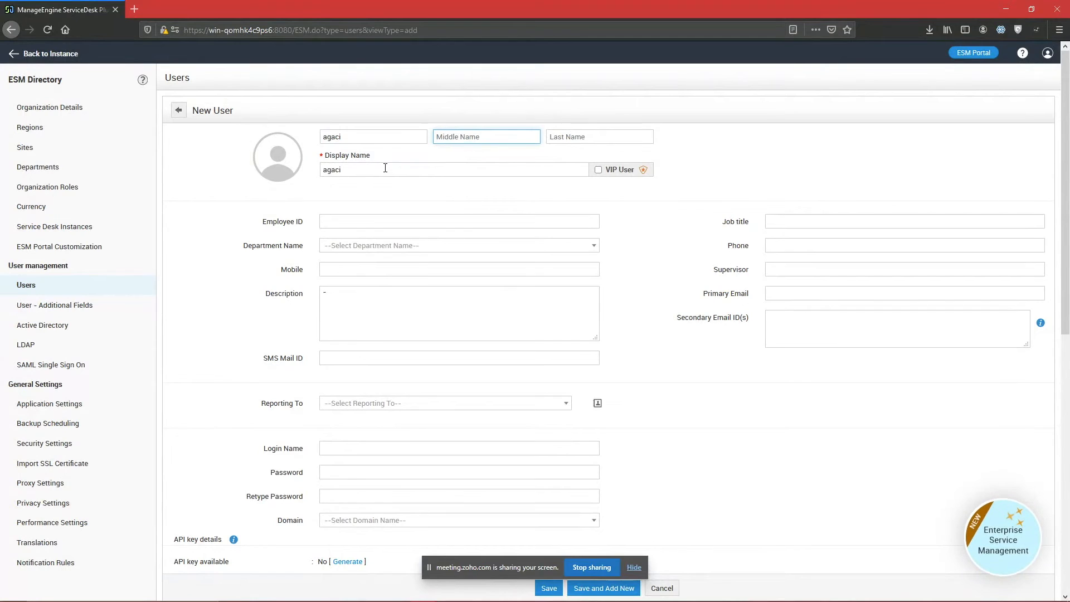
scroll(568, 256, down, 3)
click(397, 277)
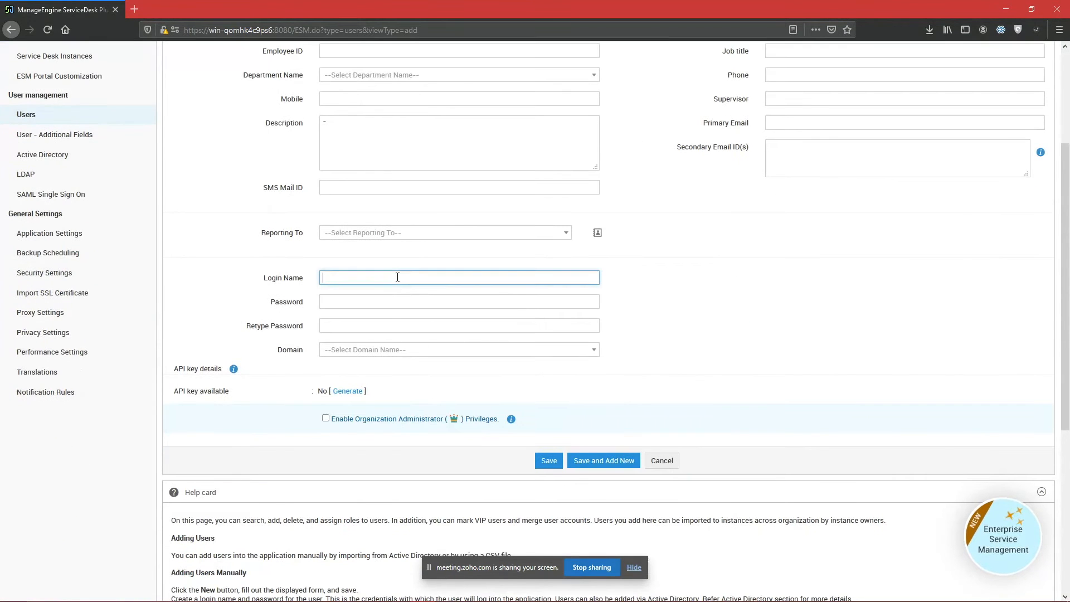
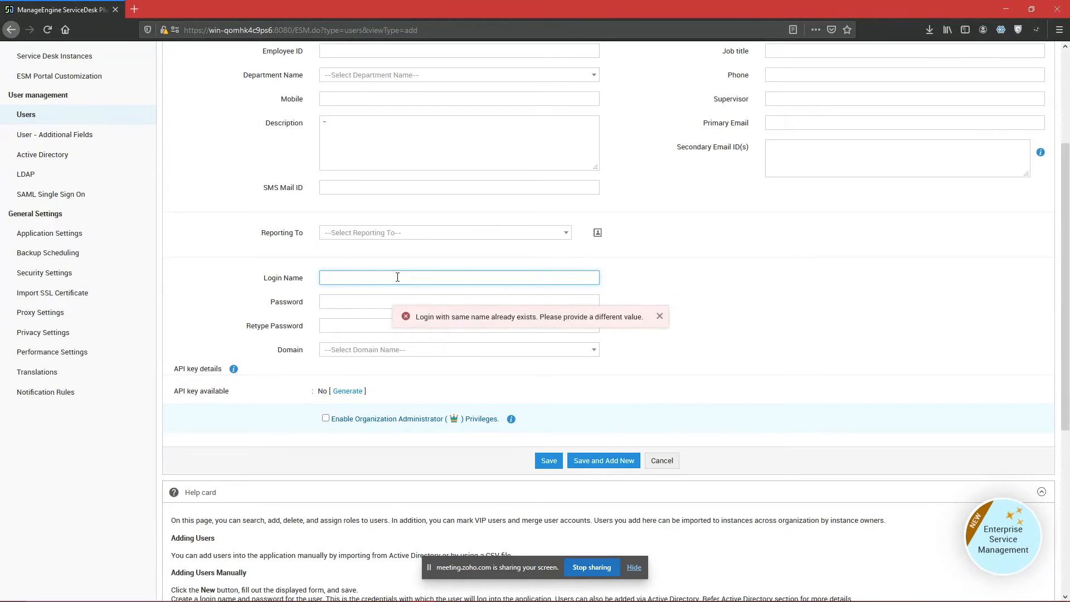
drag(414, 318, 646, 315)
click(646, 315)
key(alt+Tab)
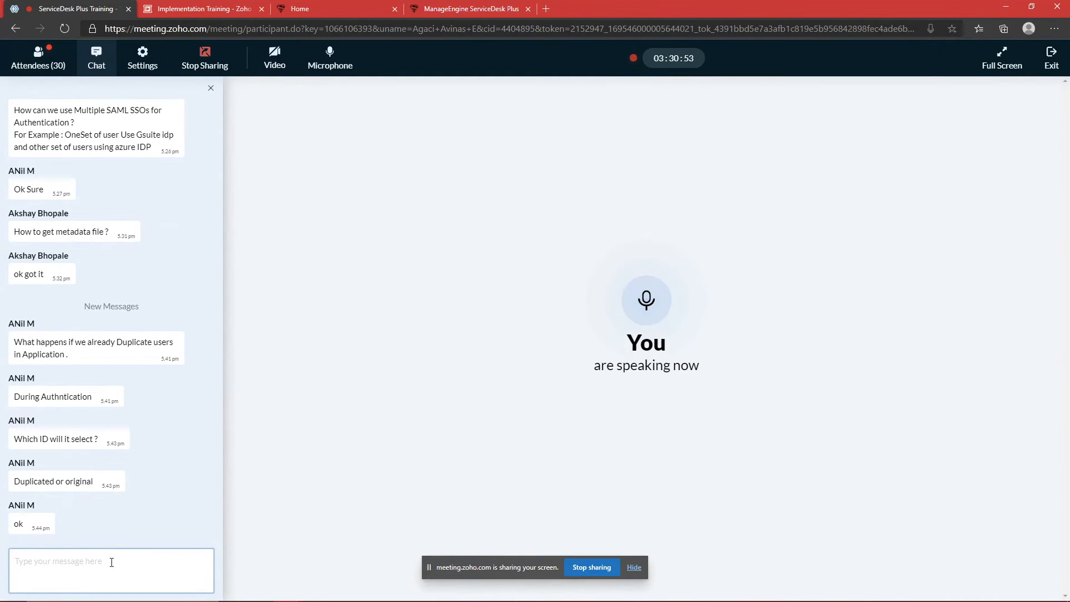
Step: Cancel the unsaved New User form to return to the list of 16 active users
key(alt+Tab)
scroll(684, 536, up, 2)
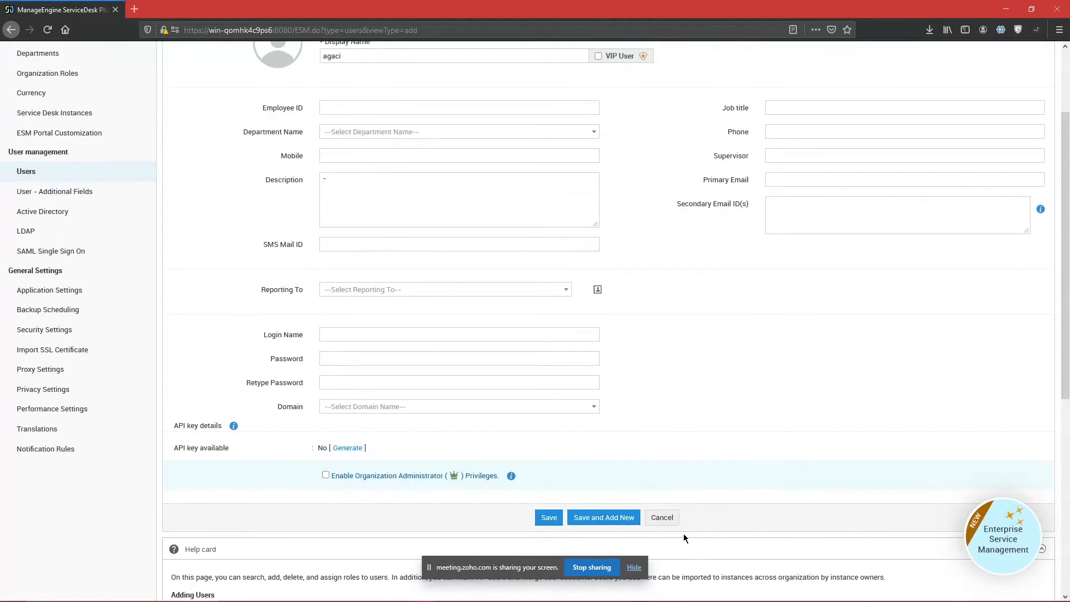
click(664, 518)
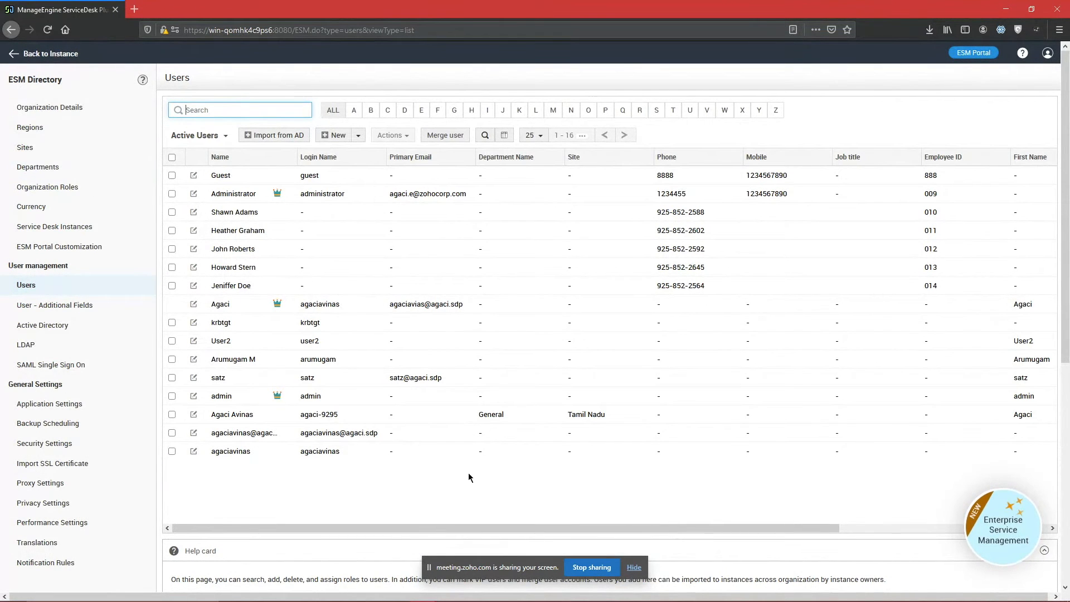
key(alt+Tab)
key(alt+Tab)
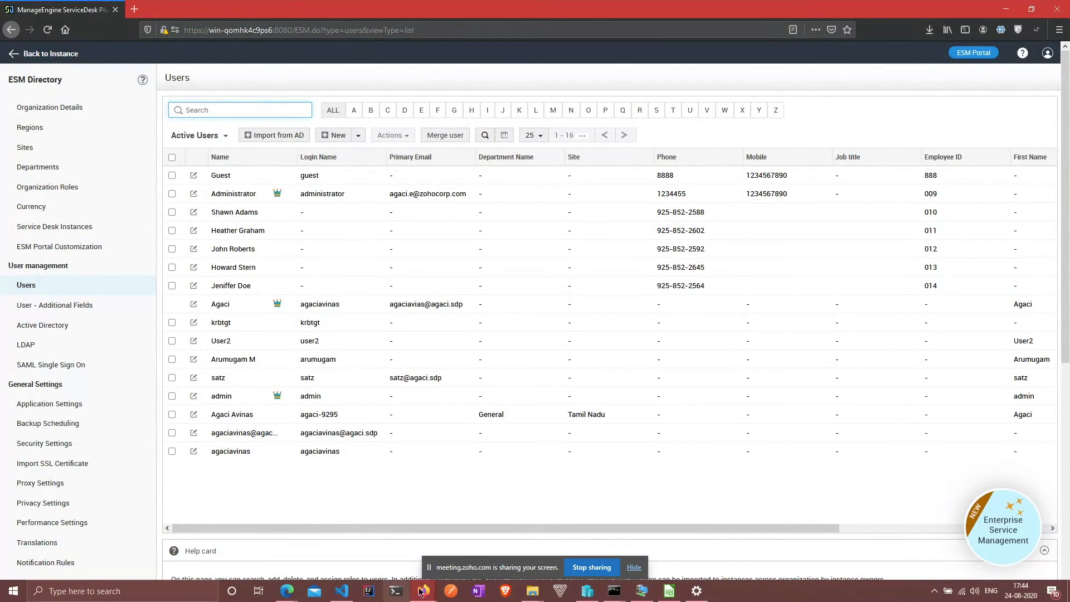
Step: Check the SDP_ADFS relying party trust in AD FS Management on the remote server
click(639, 586)
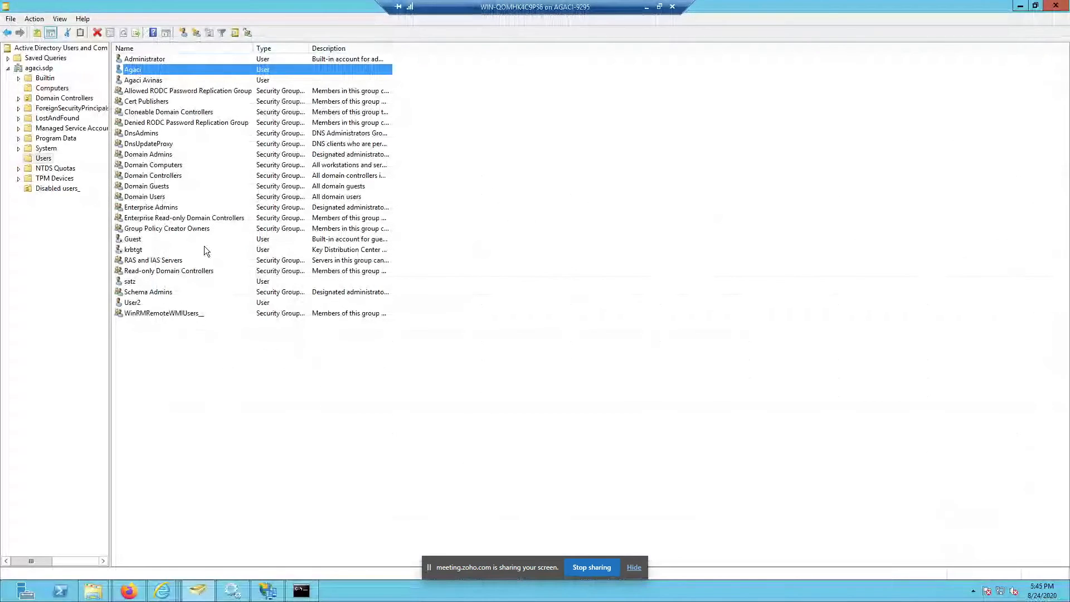
click(267, 590)
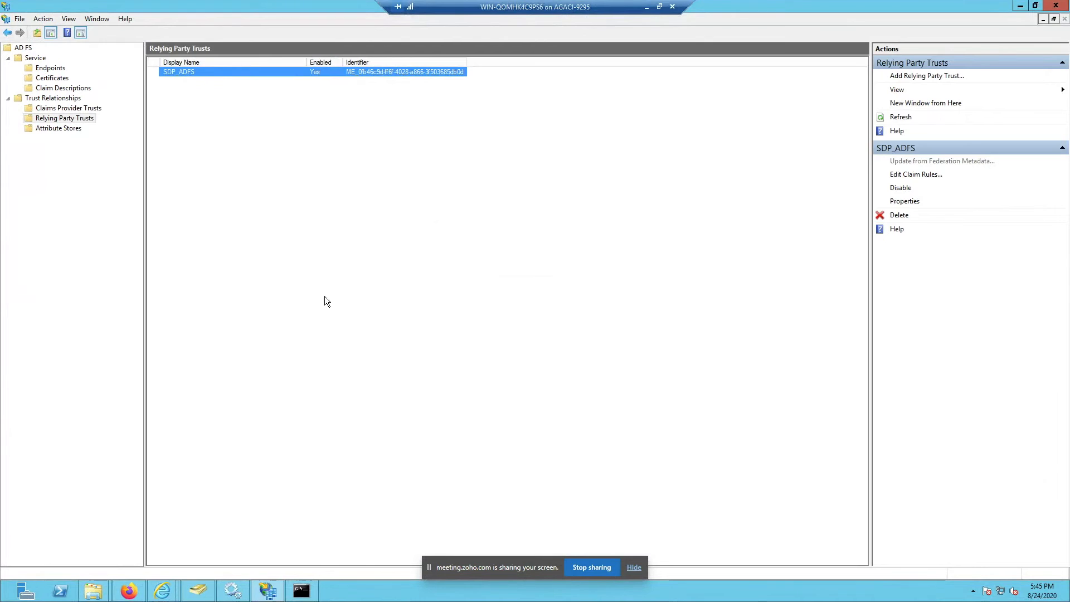
click(647, 8)
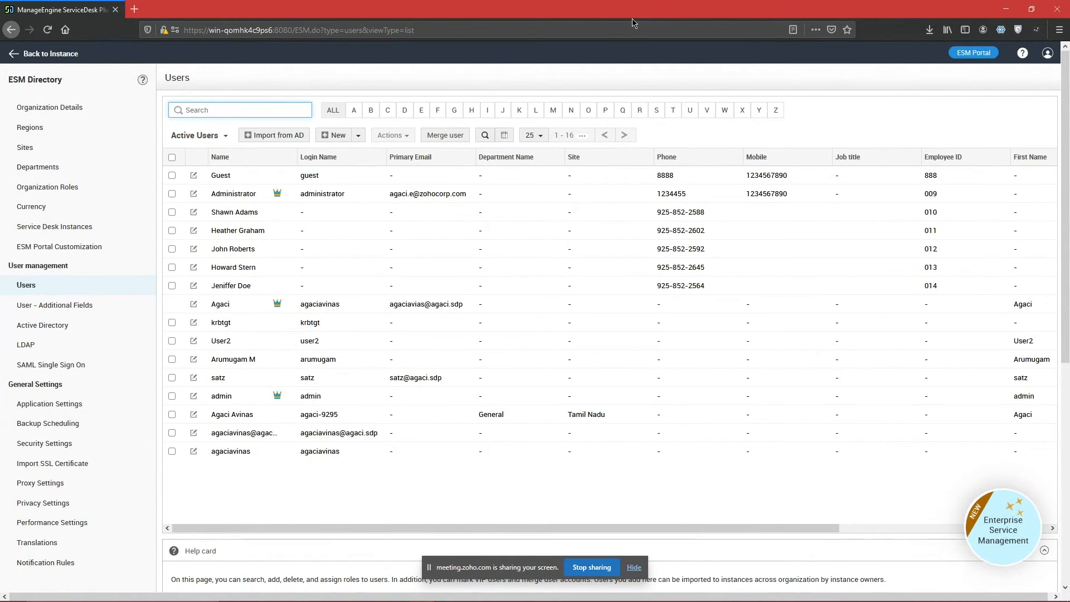
Step: Review the SAML Single Sign On settings, then bring up the remote ServiceDesk Plus browser
click(73, 368)
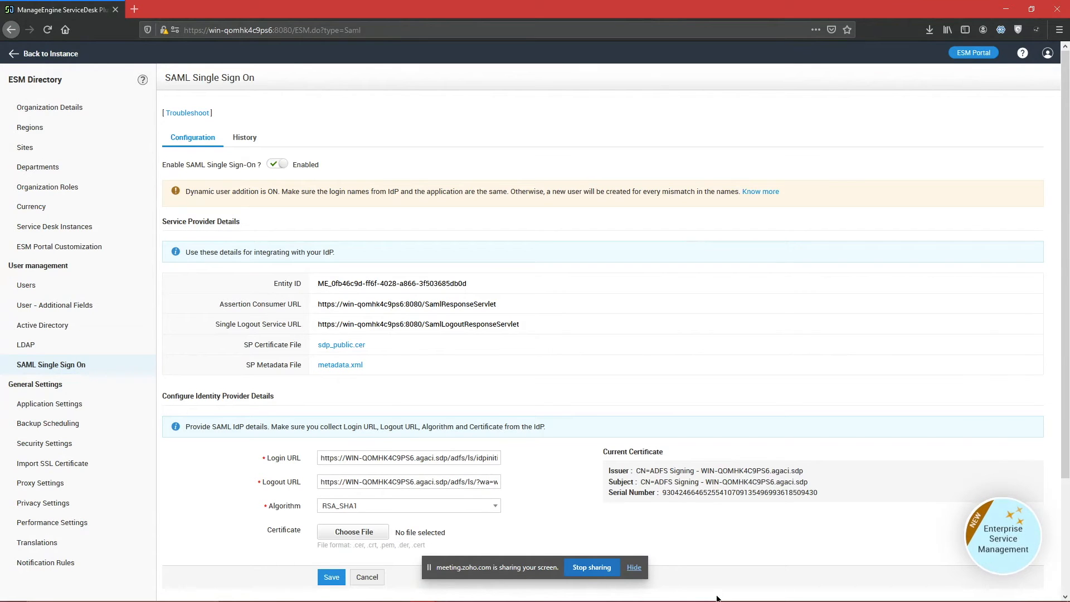
mouse_move(532, 598)
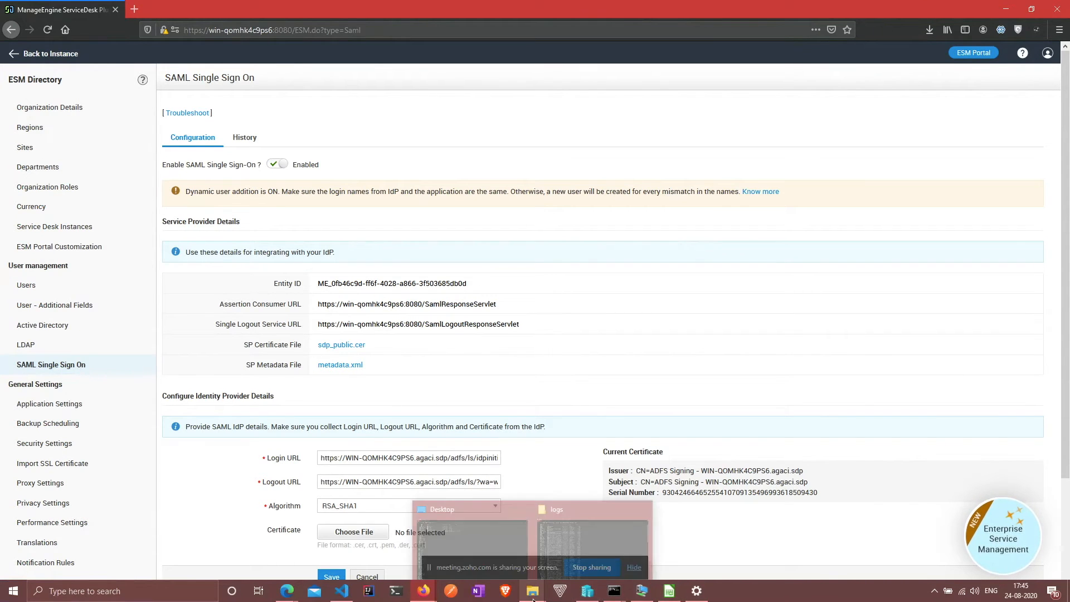
click(640, 594)
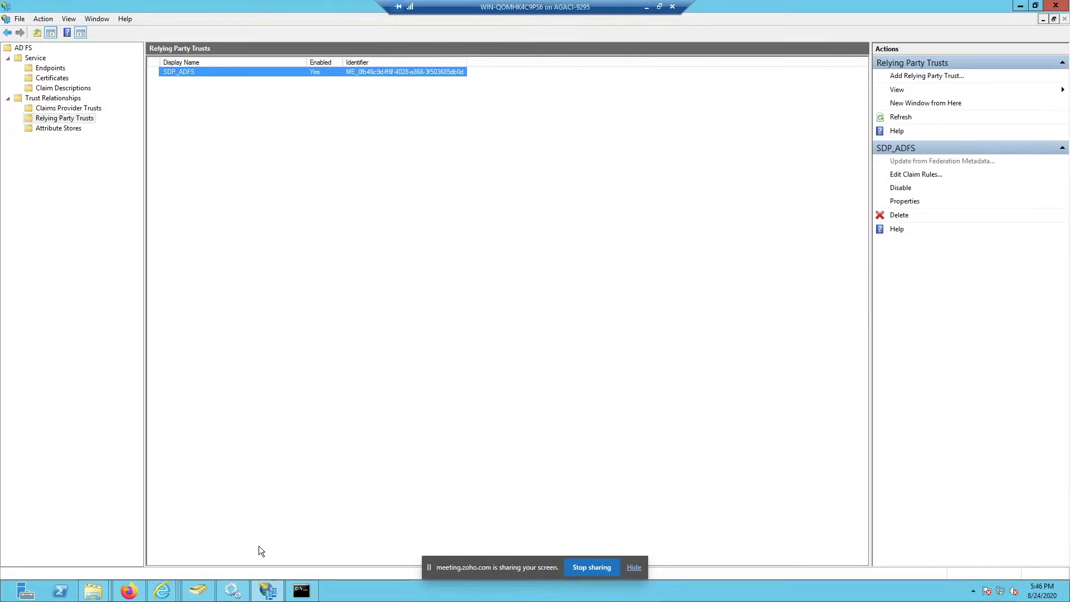
click(129, 591)
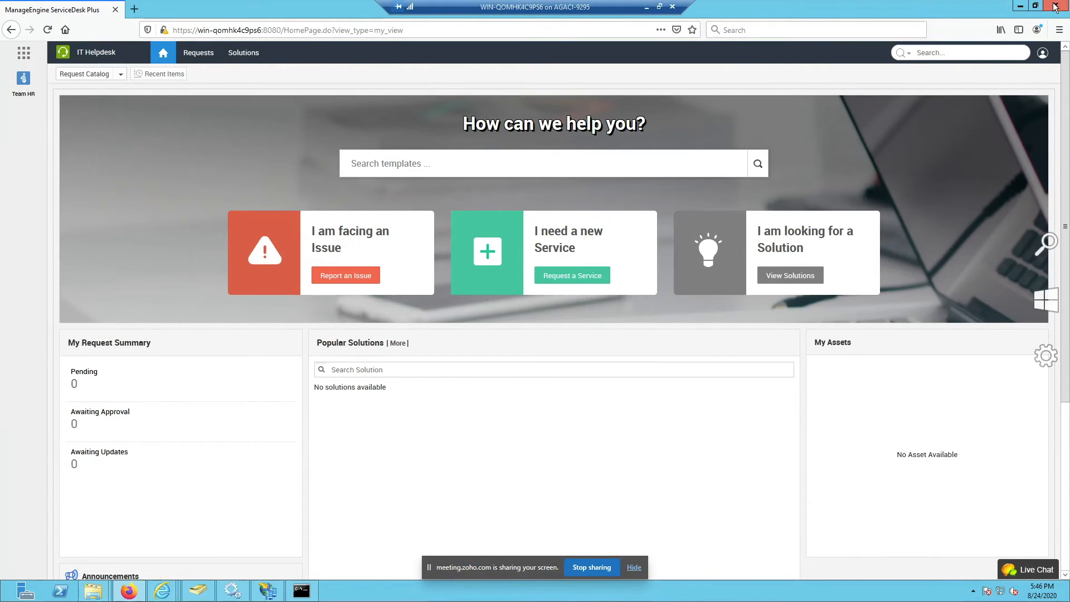
Step: Log out of the SAML session from the account menu
click(1042, 52)
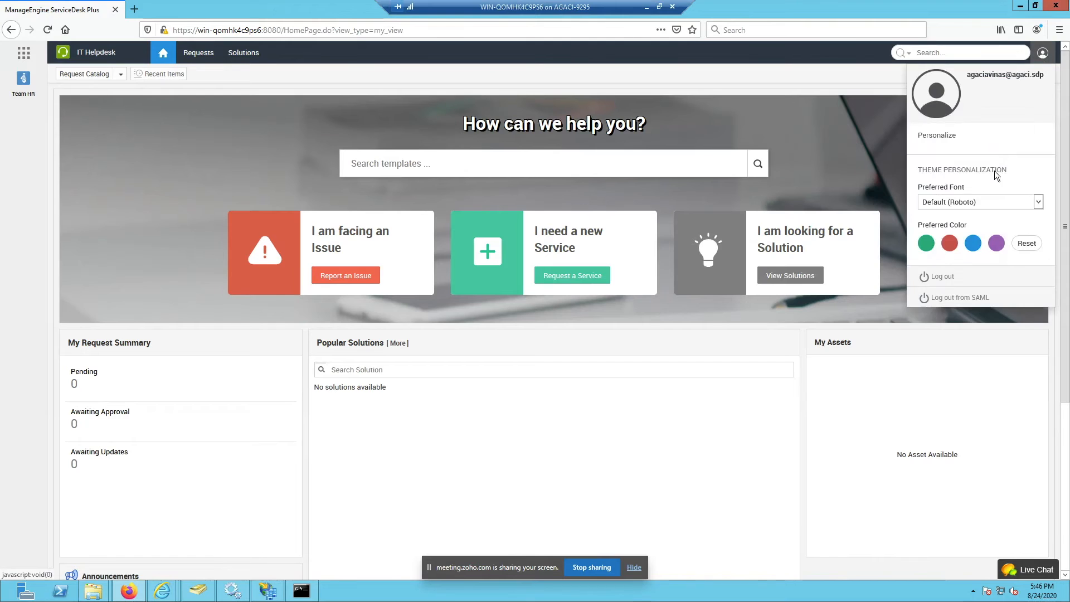
click(958, 297)
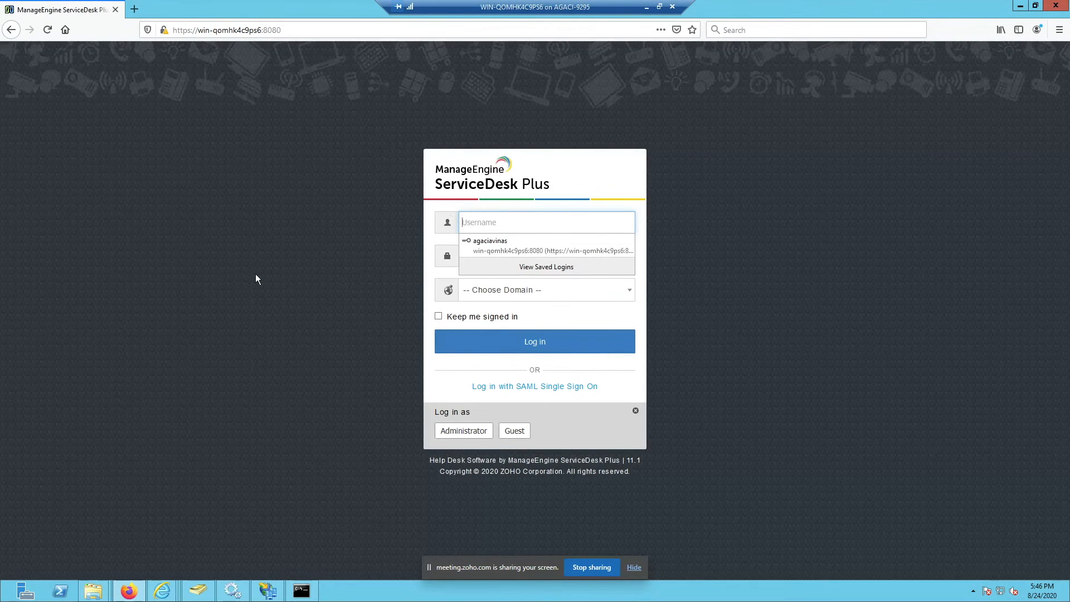
click(254, 278)
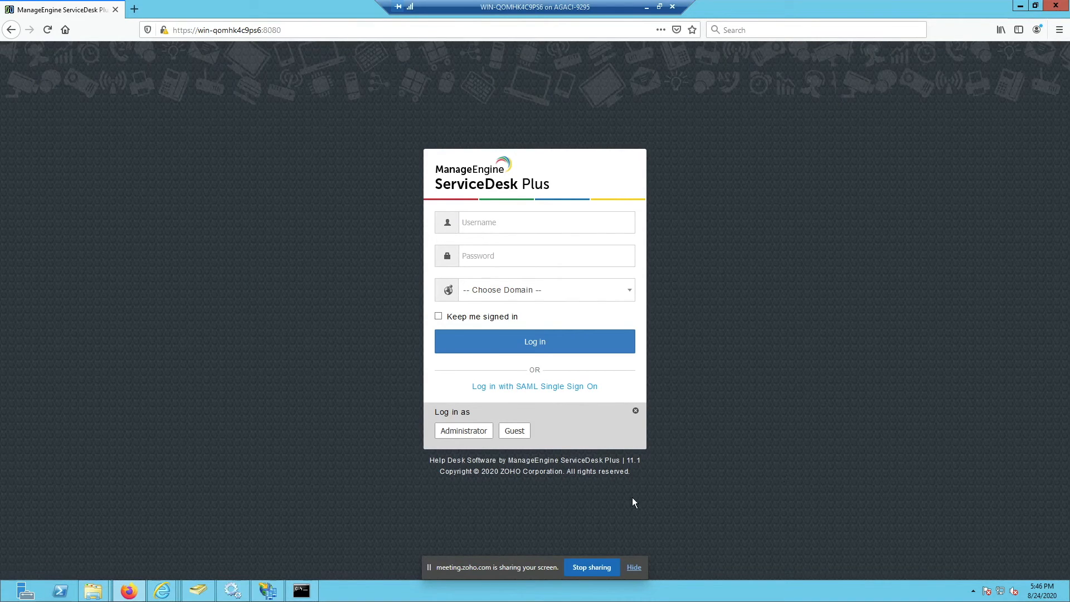
Step: Sign back in via SAML Single Sign On through the SDP_ADFS site and open IT Helpdesk
drag(454, 389, 623, 384)
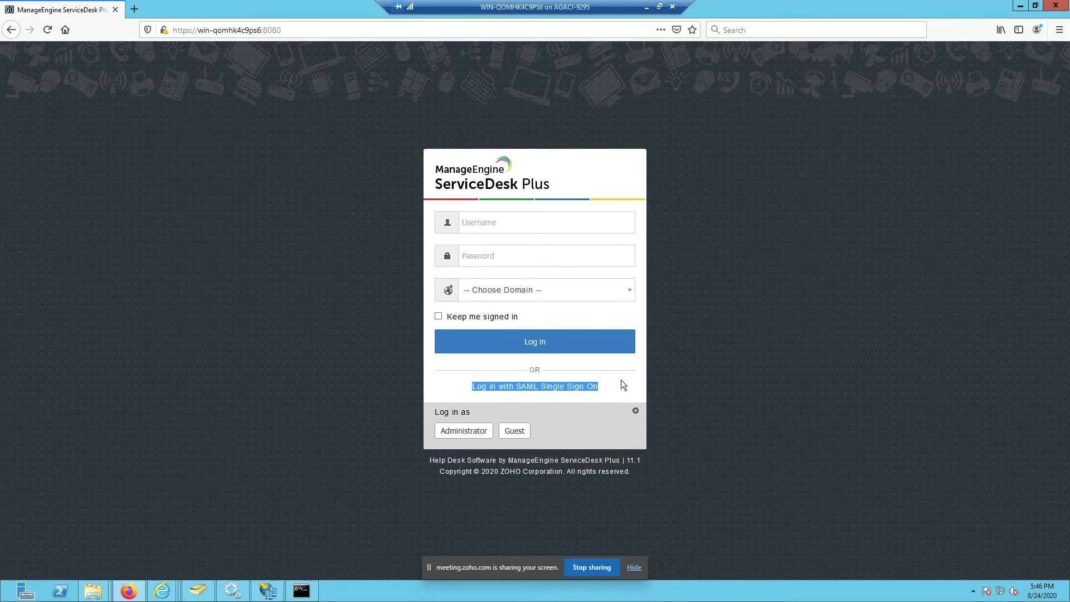
click(561, 388)
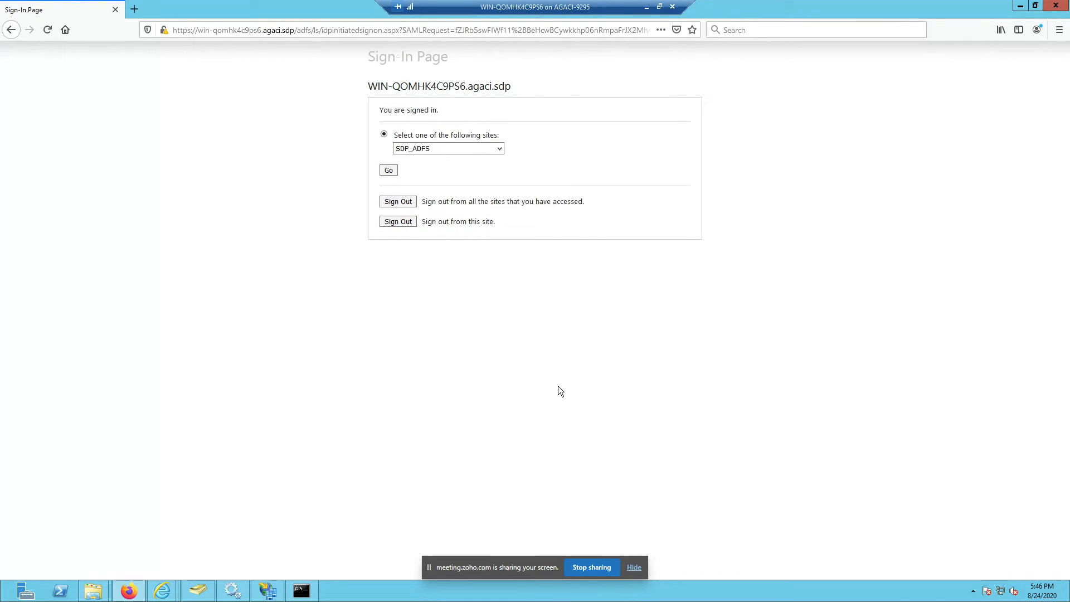
click(422, 149)
click(413, 162)
click(388, 170)
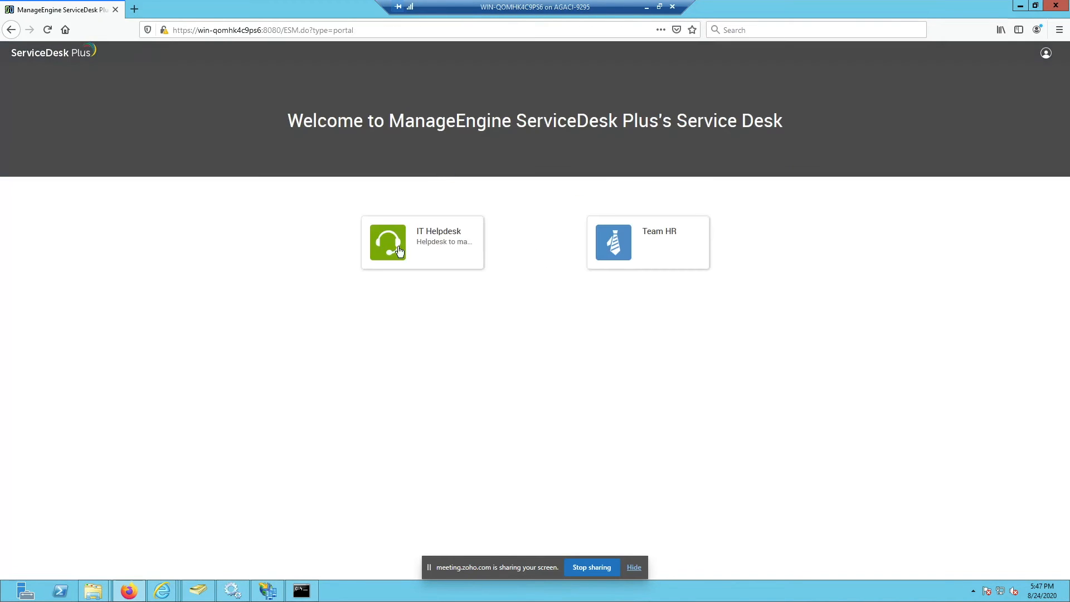
click(442, 233)
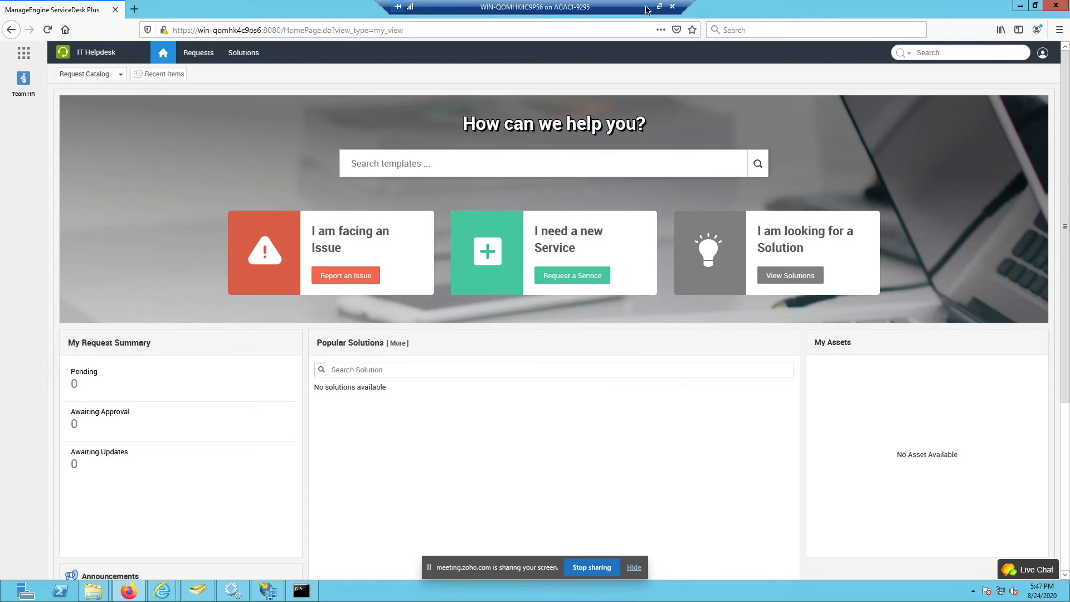
Step: Start a new query report from the Reports page, opening a blank Query Editor
click(645, 7)
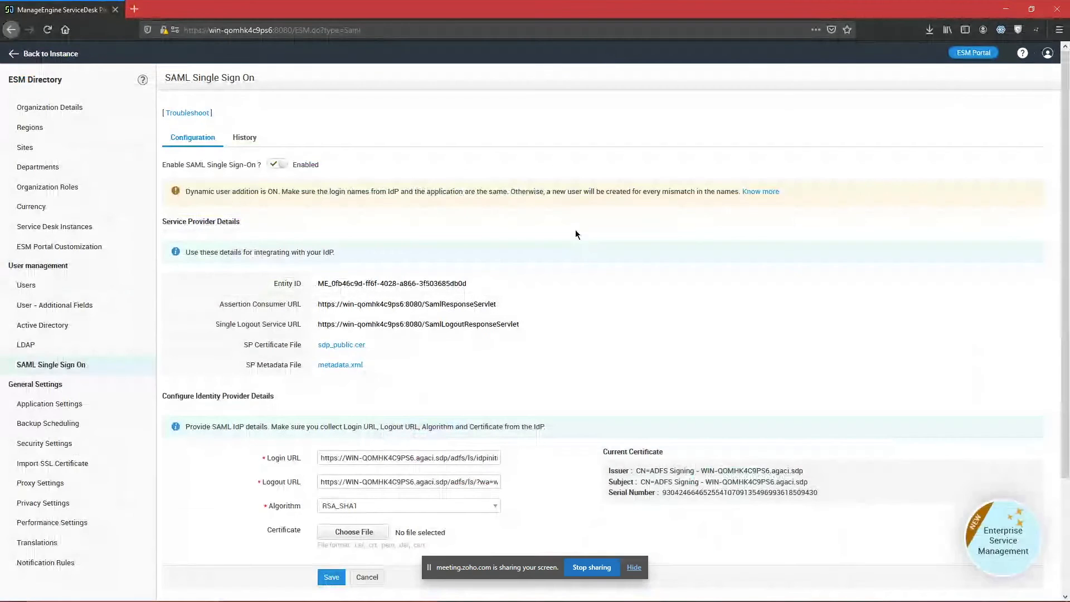
click(48, 55)
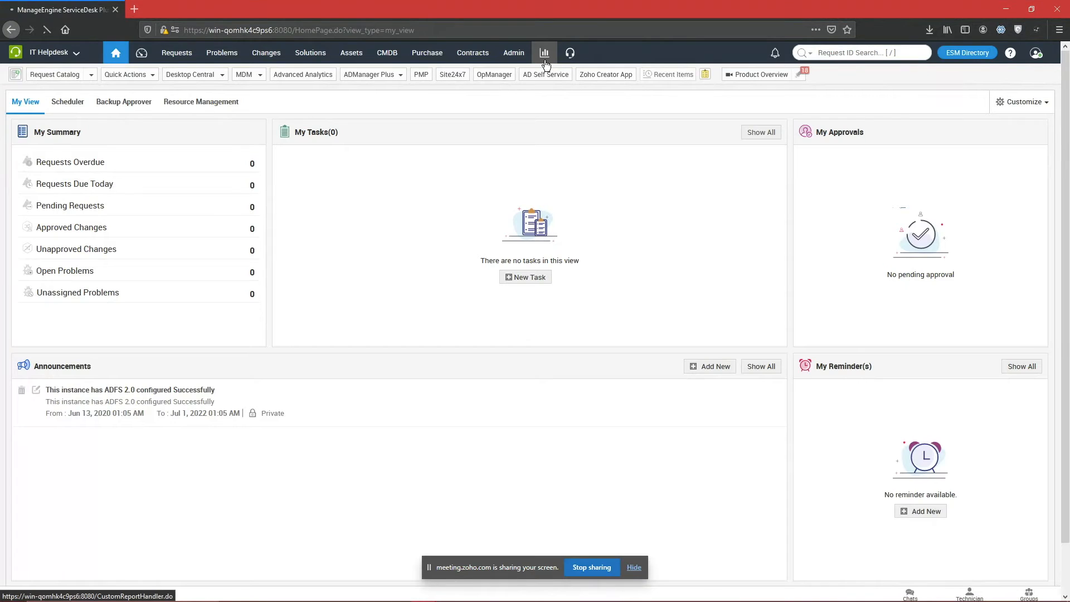
click(545, 56)
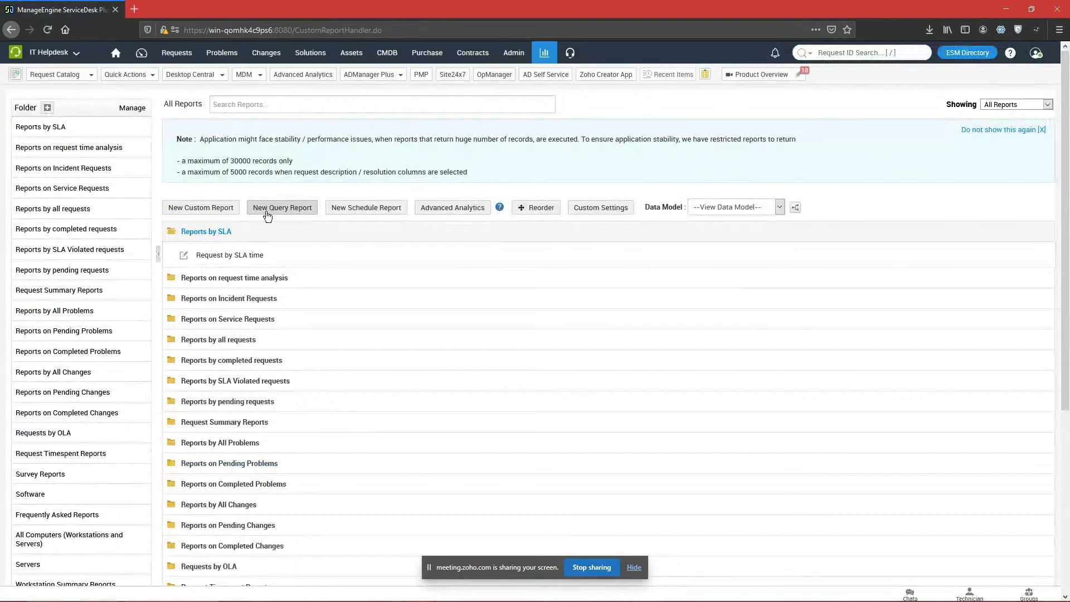
click(267, 214)
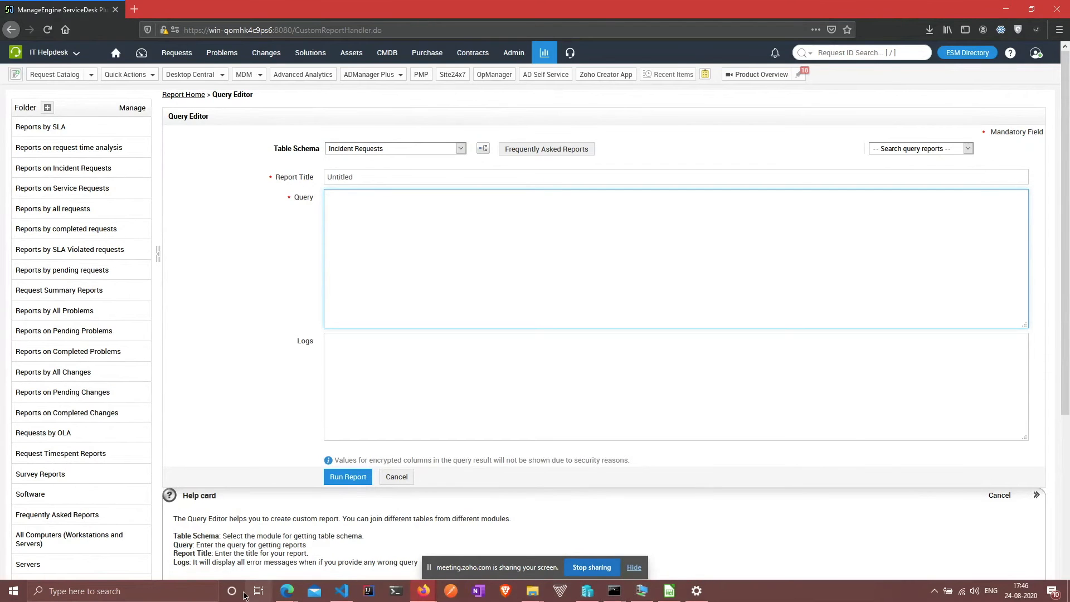
Step: Bring the Zoho Meeting window to the front
mouse_move(289, 594)
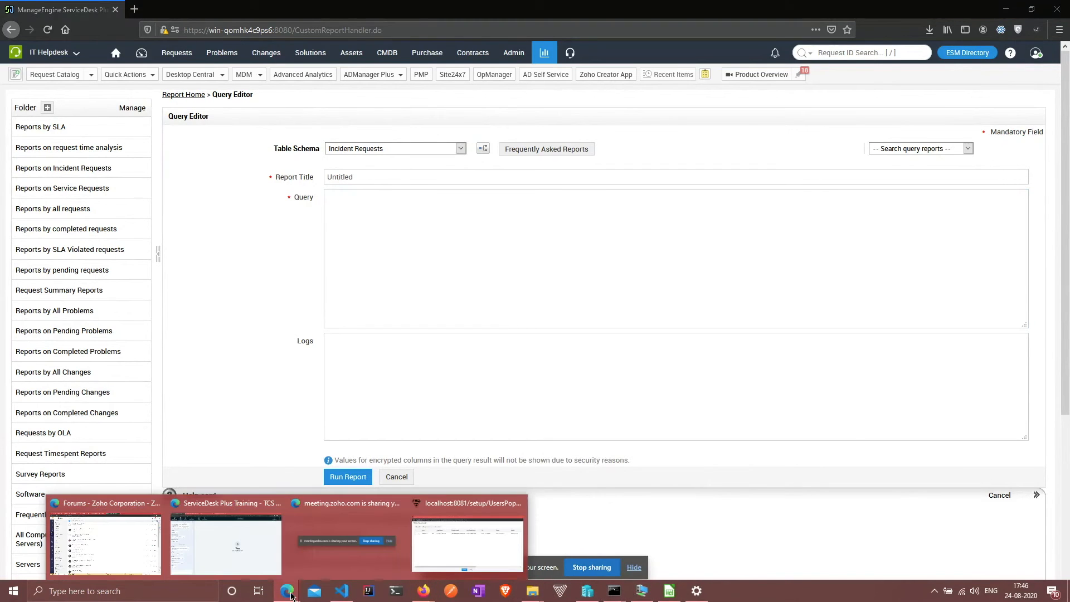
click(235, 538)
scroll(136, 322, up, 2)
scroll(136, 322, down, 2)
Step: Review the 30-attendee list and duplicate-users chat, then switch to the ServiceDesk scheduler tab
click(38, 57)
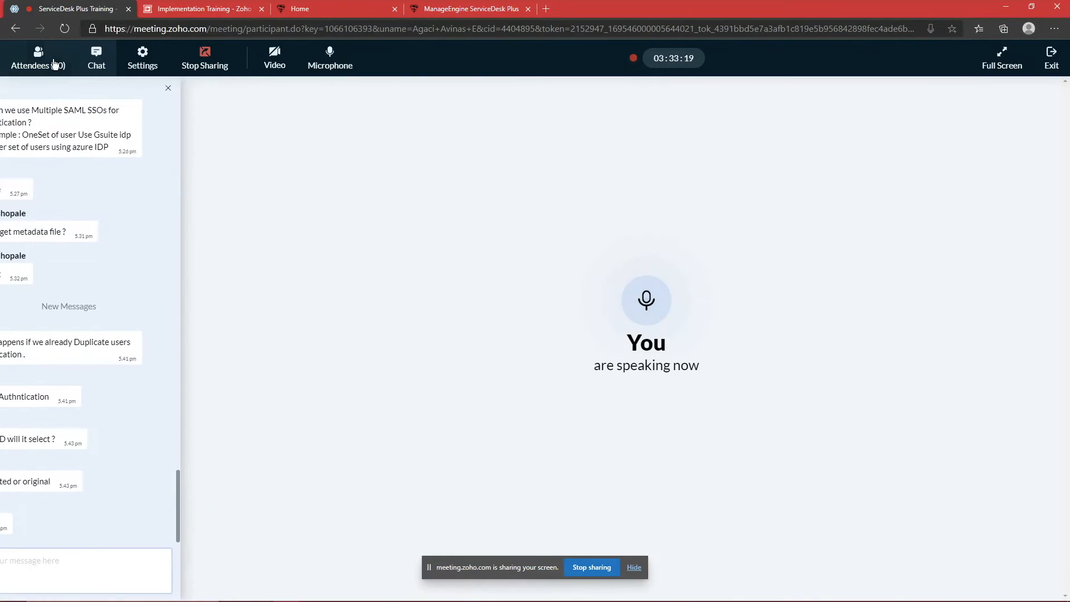
scroll(101, 311, down, 4)
scroll(101, 311, up, 4)
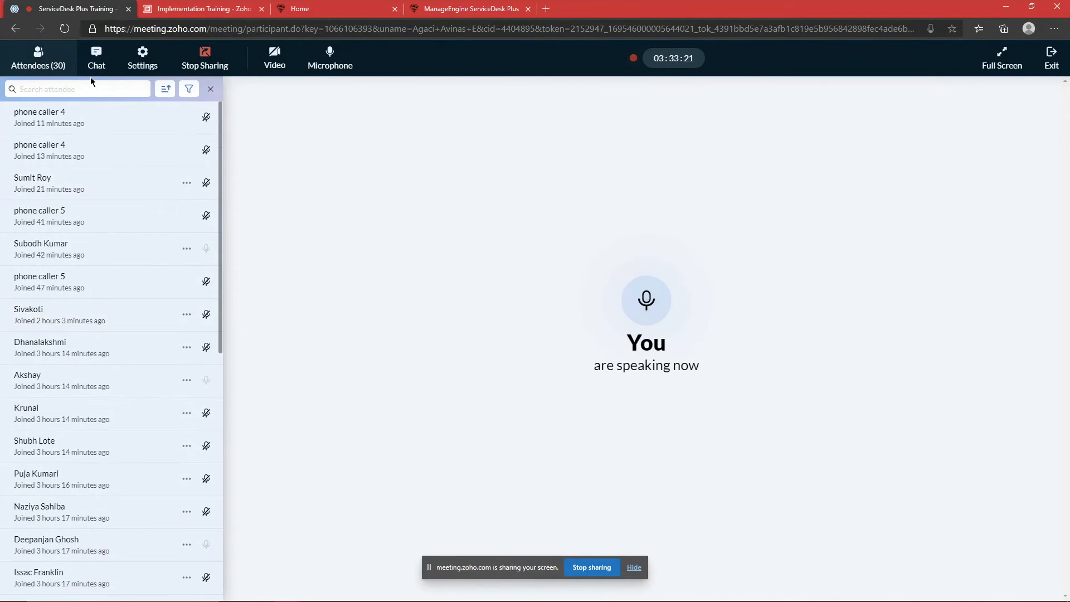
click(96, 61)
click(47, 63)
scroll(87, 290, down, 3)
scroll(87, 290, up, 3)
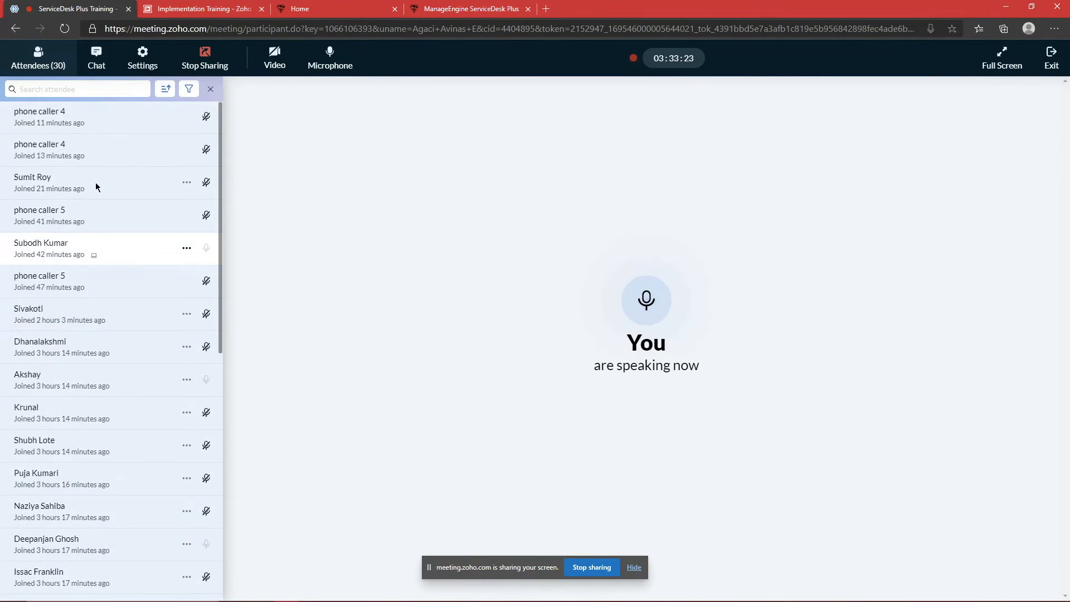
click(106, 50)
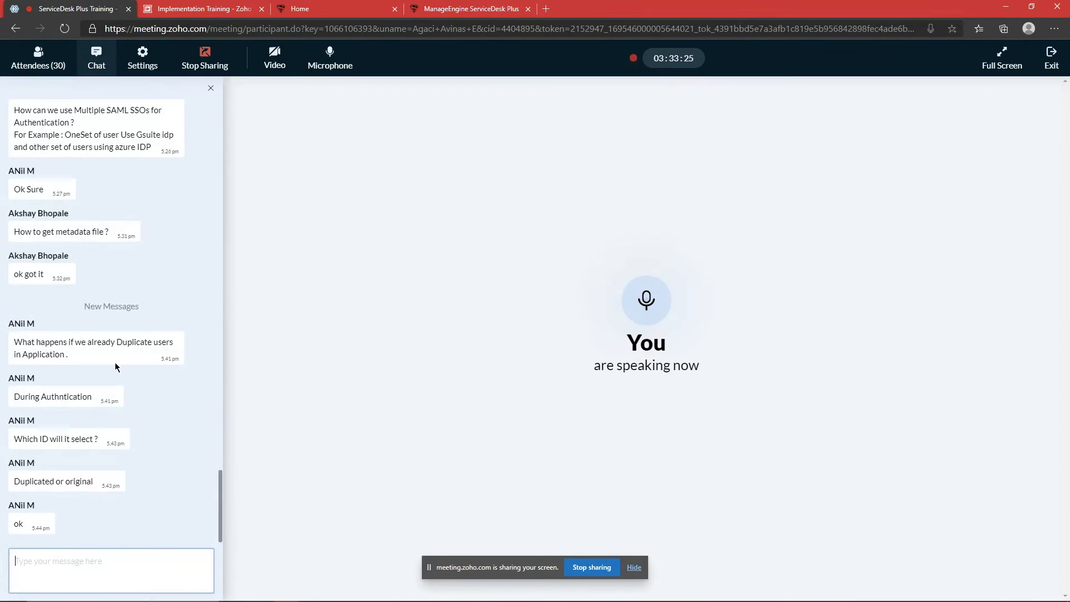
click(24, 63)
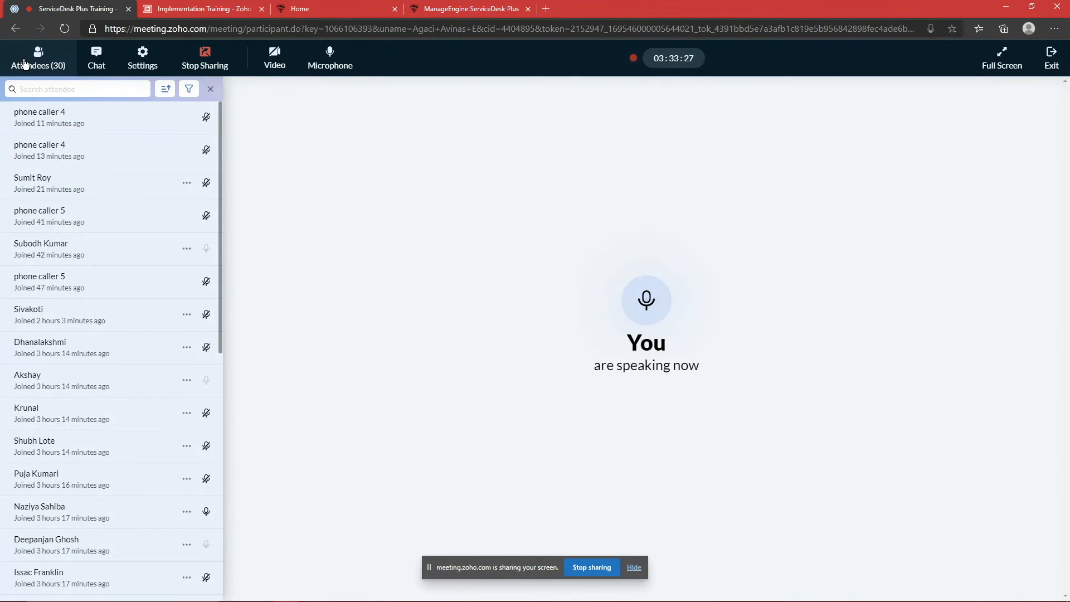
scroll(92, 209, down, 9)
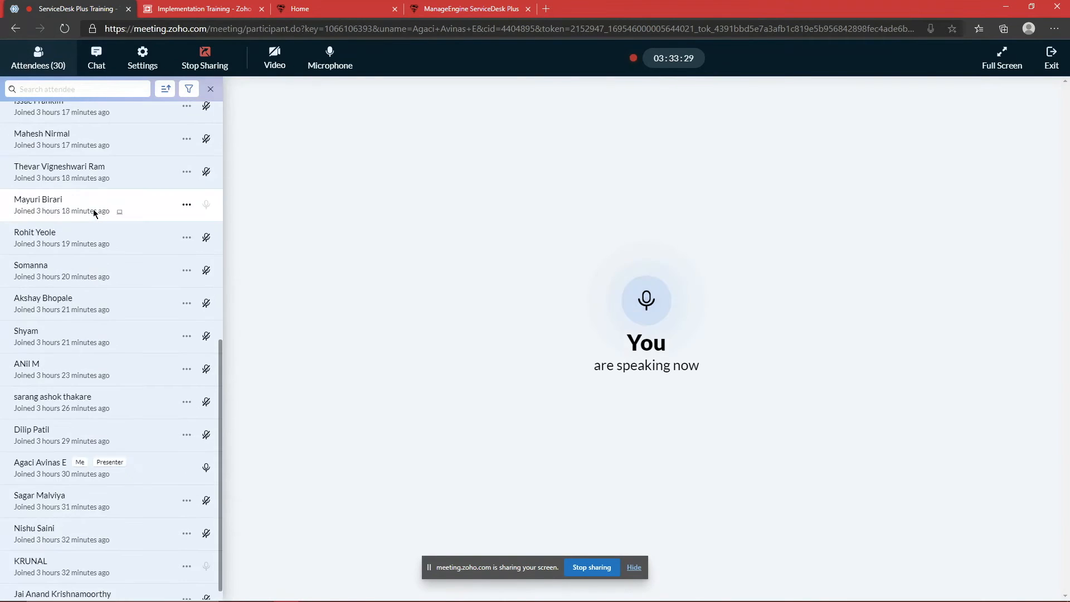
scroll(92, 210, up, 8)
scroll(92, 209, up, 1)
click(96, 55)
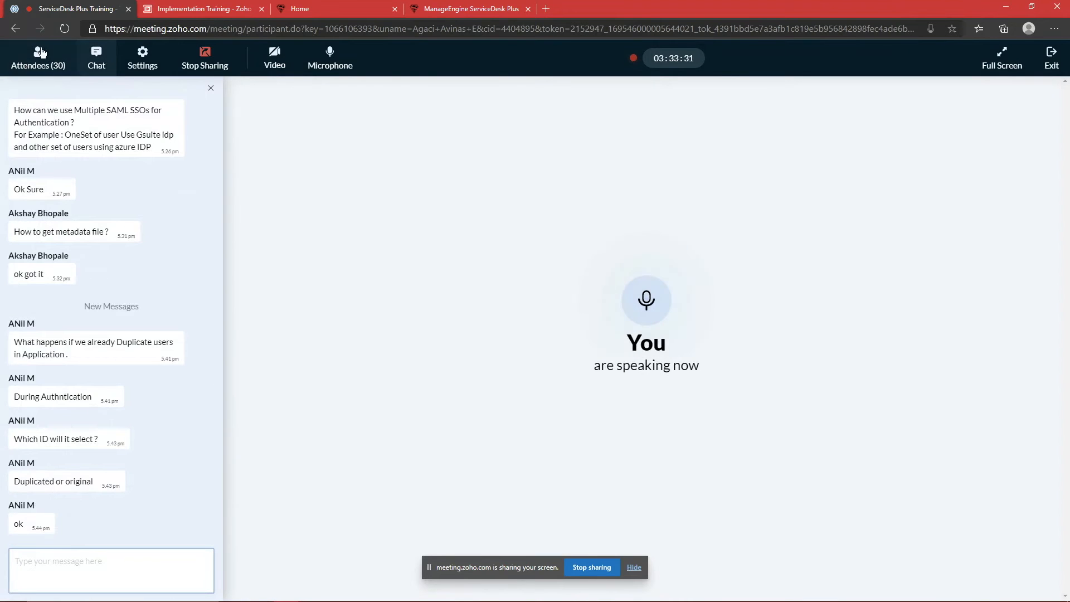
click(38, 59)
scroll(126, 252, down, 8)
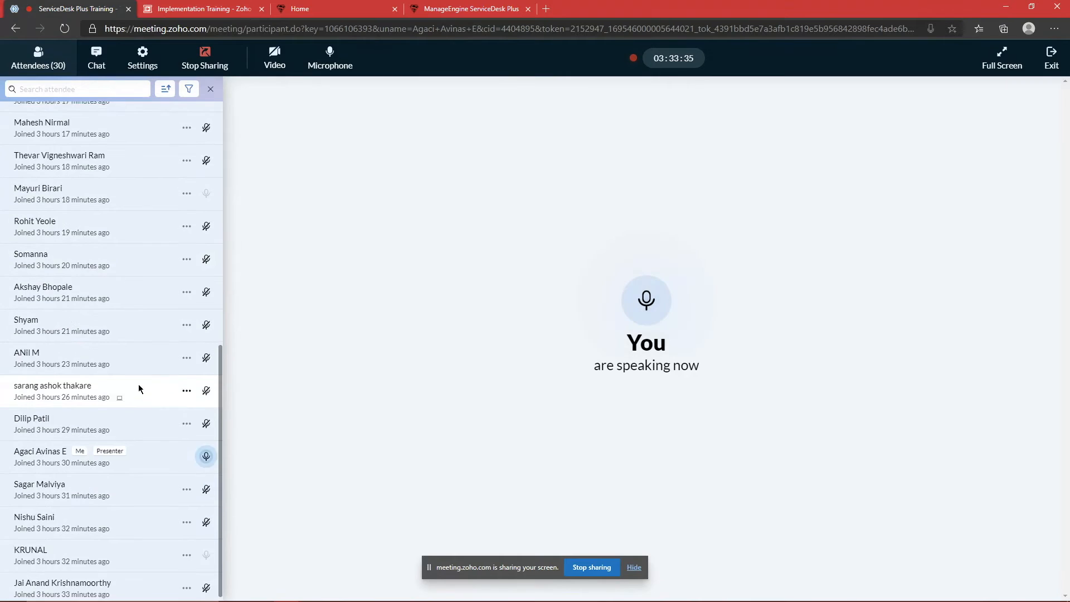
scroll(138, 379, up, 8)
click(97, 59)
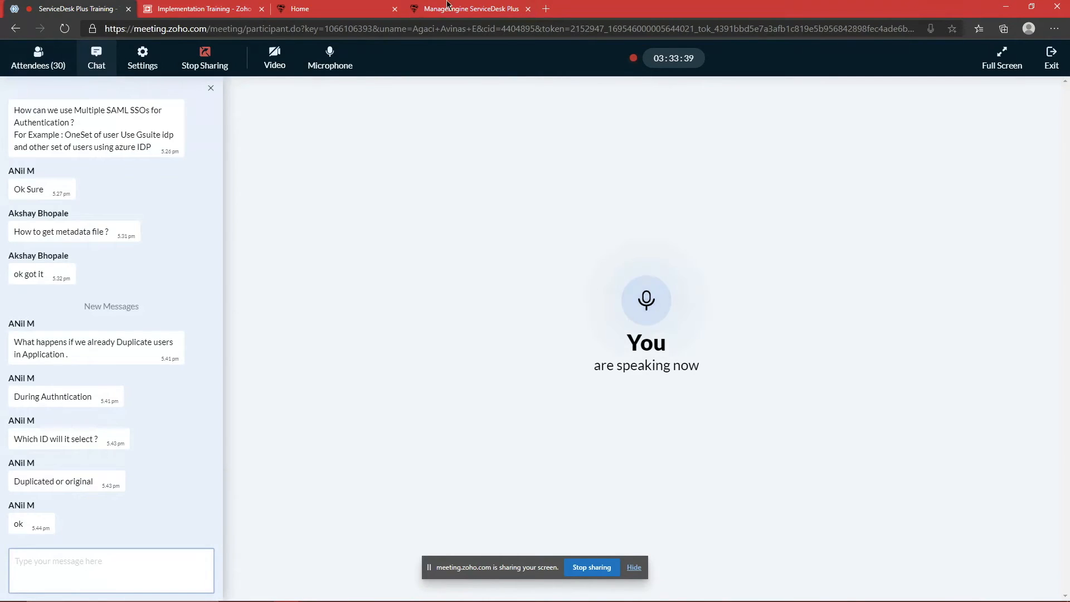
click(334, 9)
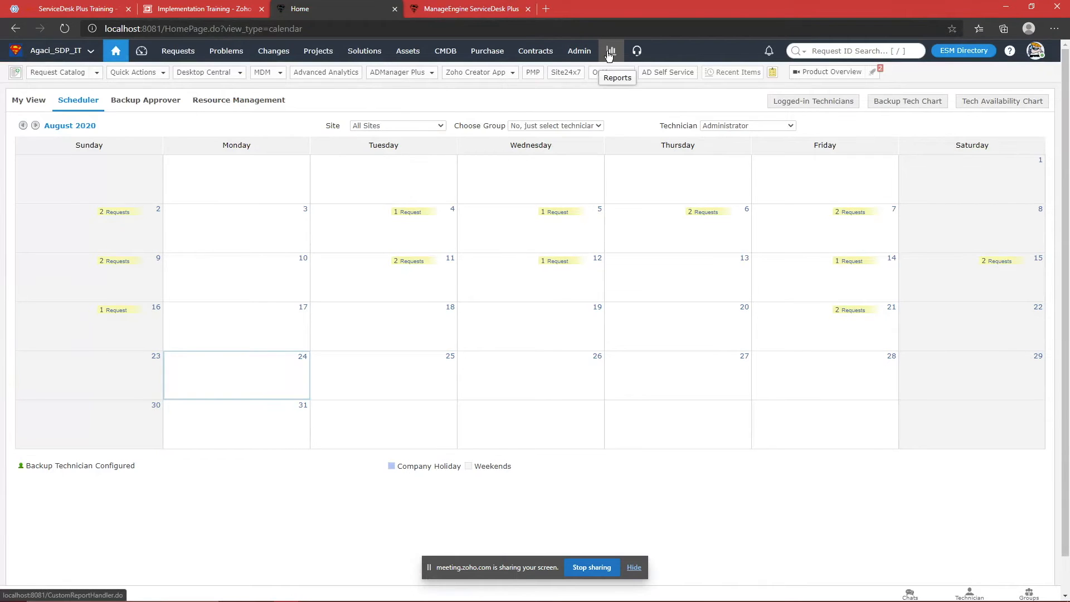
Step: Sign out of ServiceDesk Plus on the remote server
click(429, 8)
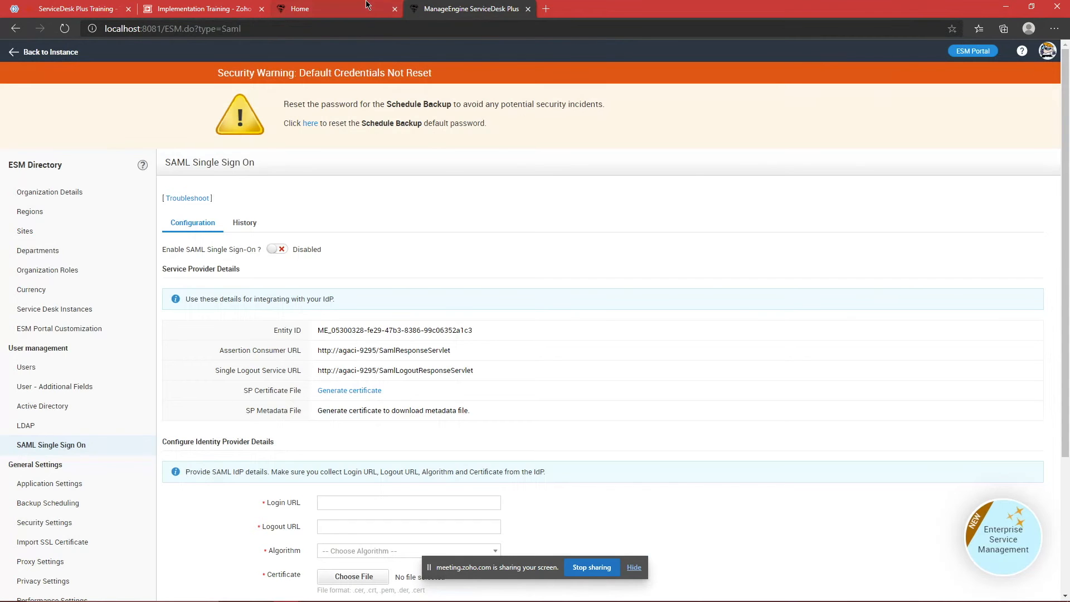
key(alt+Tab)
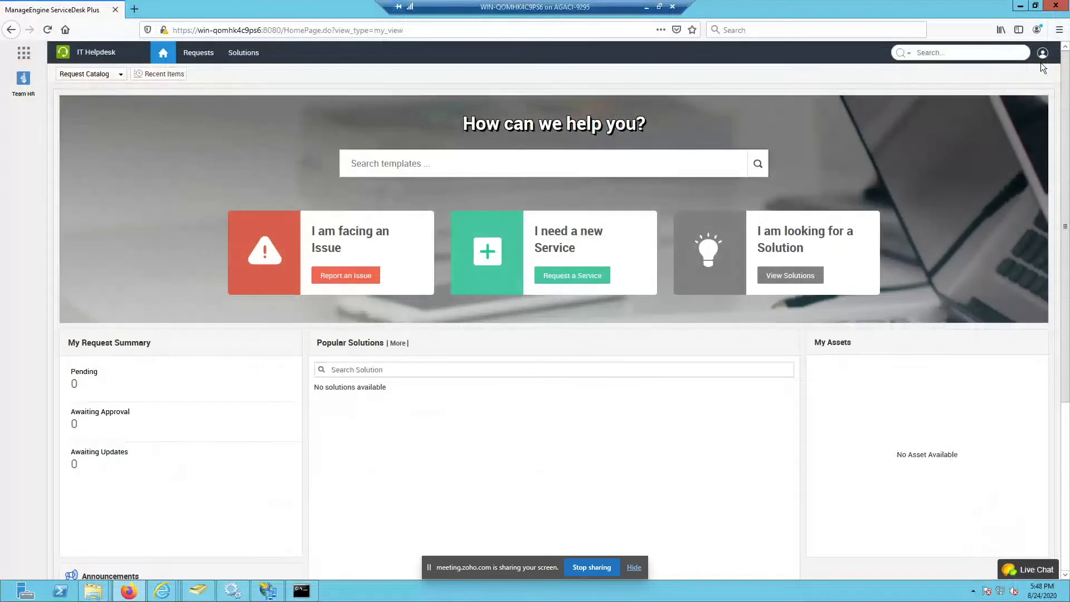
click(1042, 52)
click(958, 363)
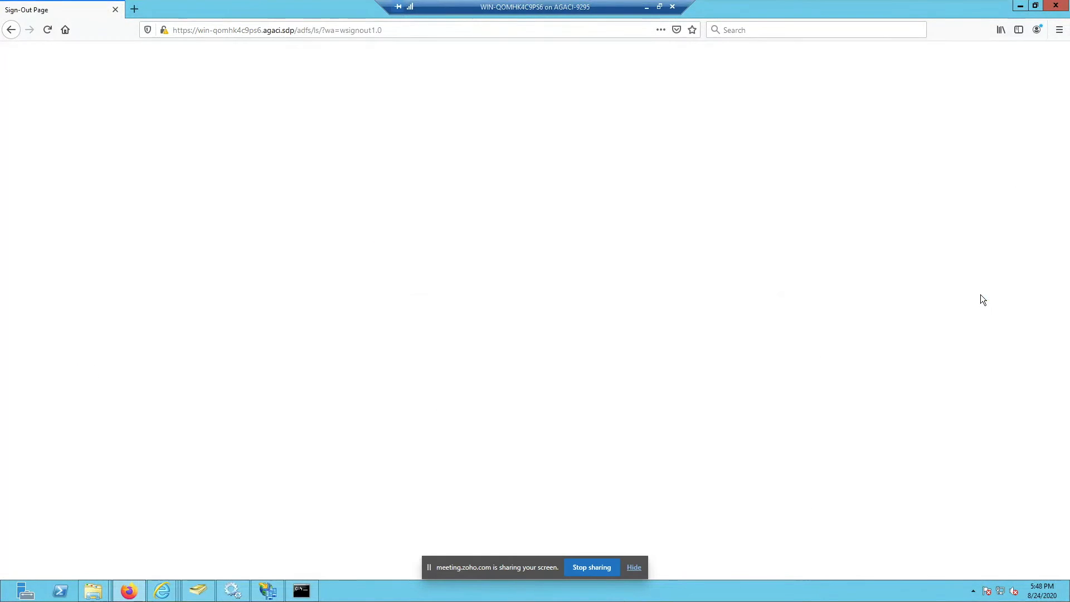
click(133, 9)
click(174, 30)
text(htt)
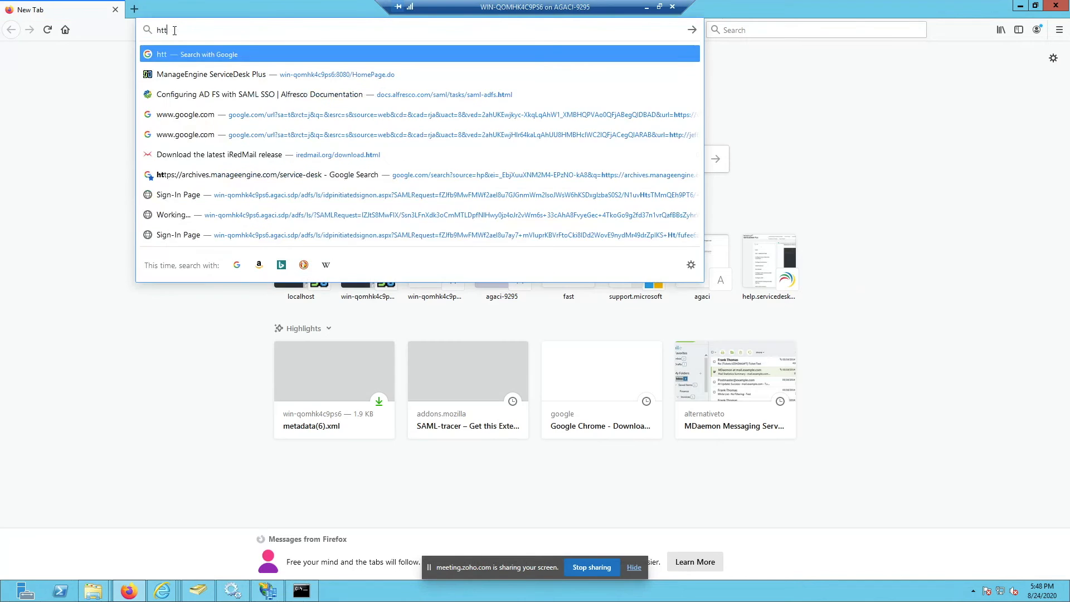
key(Down)
key(BackSpace)
key(BackSpace)
key(BackSpace)
key(BackSpace)
key(BackSpace)
key(BackSpace)
key(BackSpace)
key(BackSpace)
key(BackSpace)
key(BackSpace)
key(BackSpace)
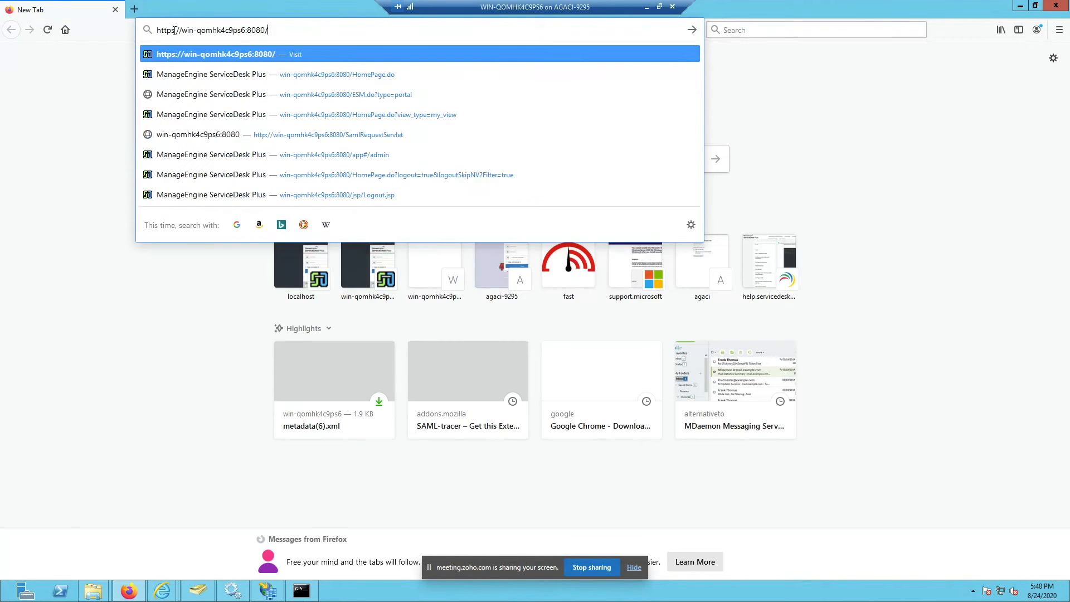
key(Return)
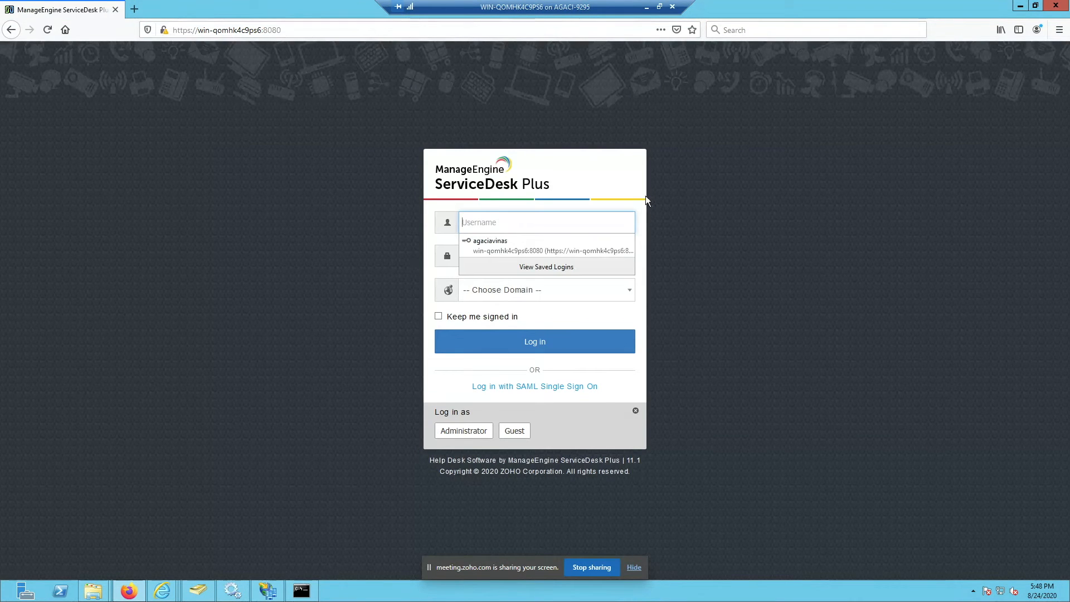
click(800, 205)
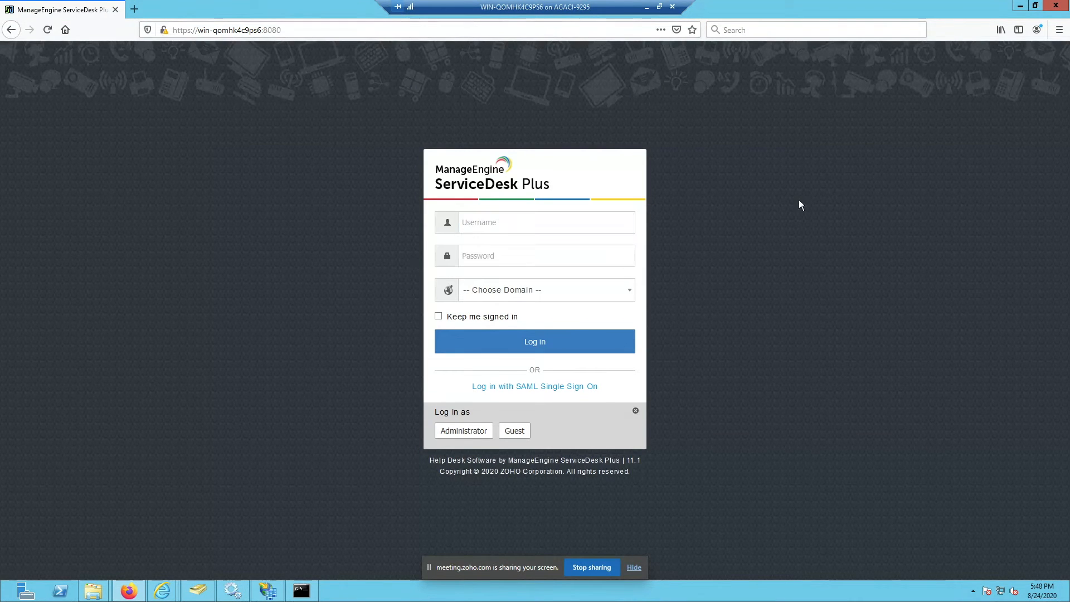
click(566, 296)
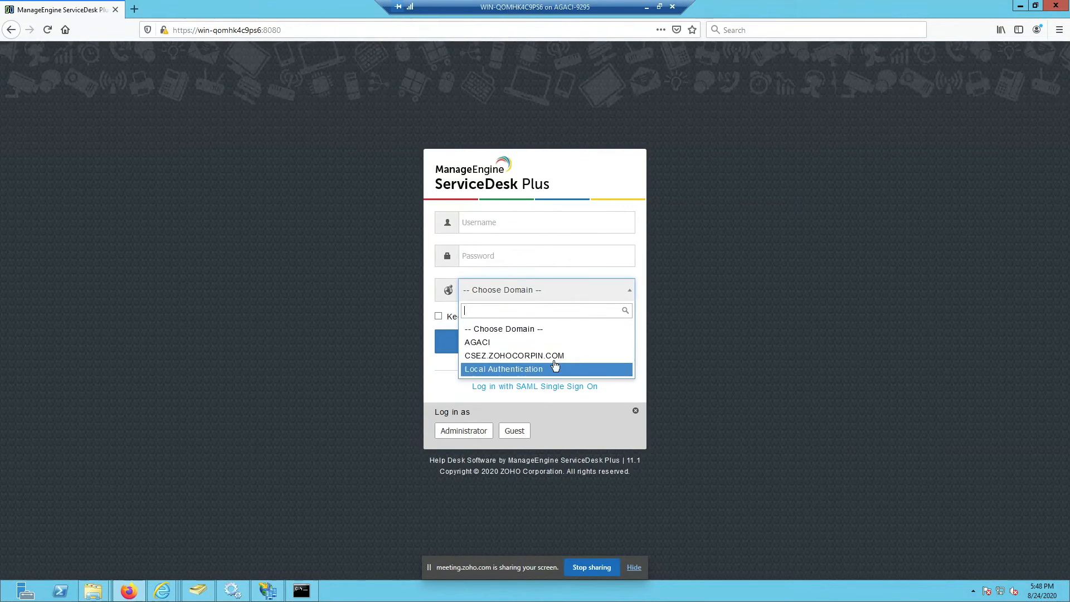
click(755, 331)
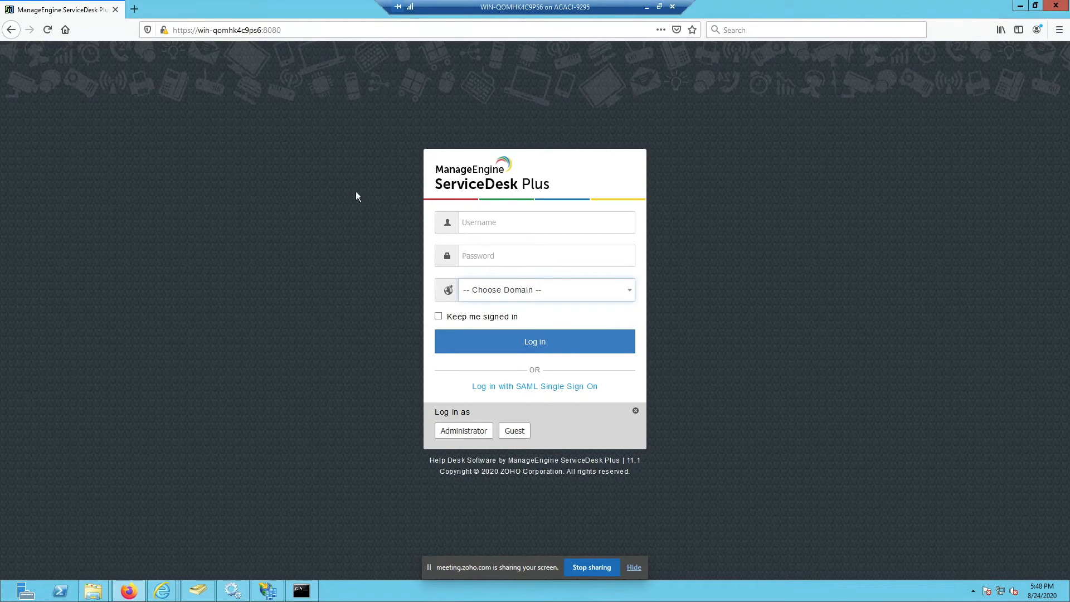
Step: Open another empty tab and select the login page address
click(139, 9)
click(204, 28)
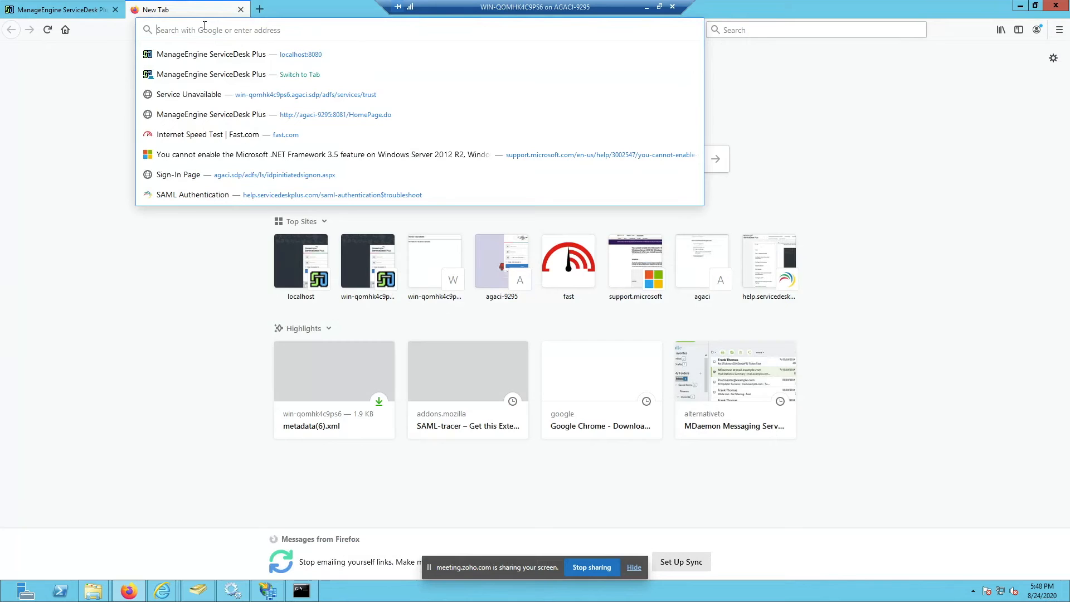
click(83, 9)
drag(334, 31, 168, 29)
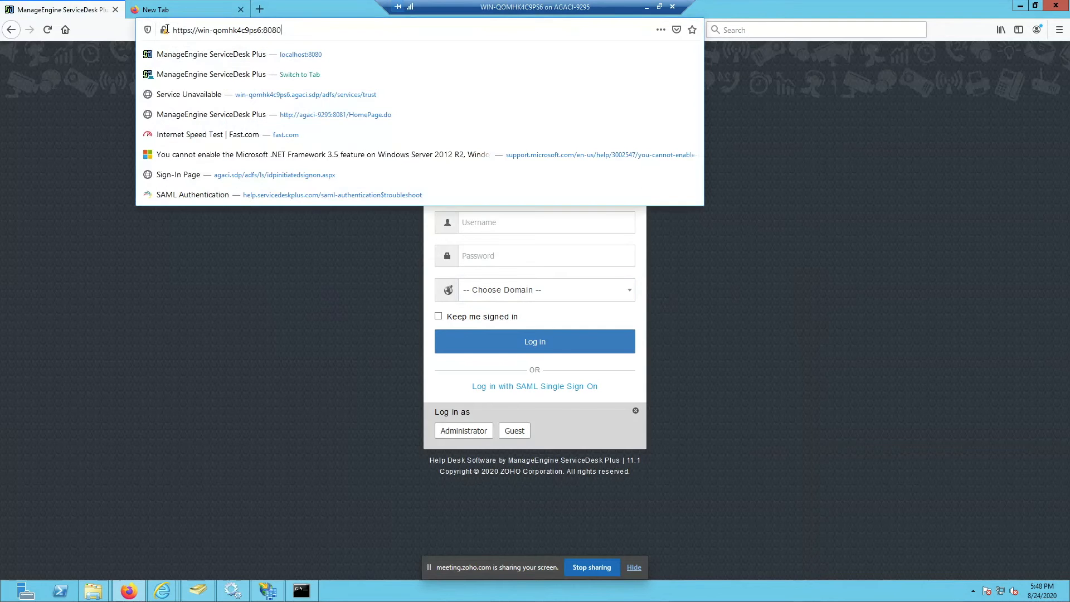
key(ctrl+a)
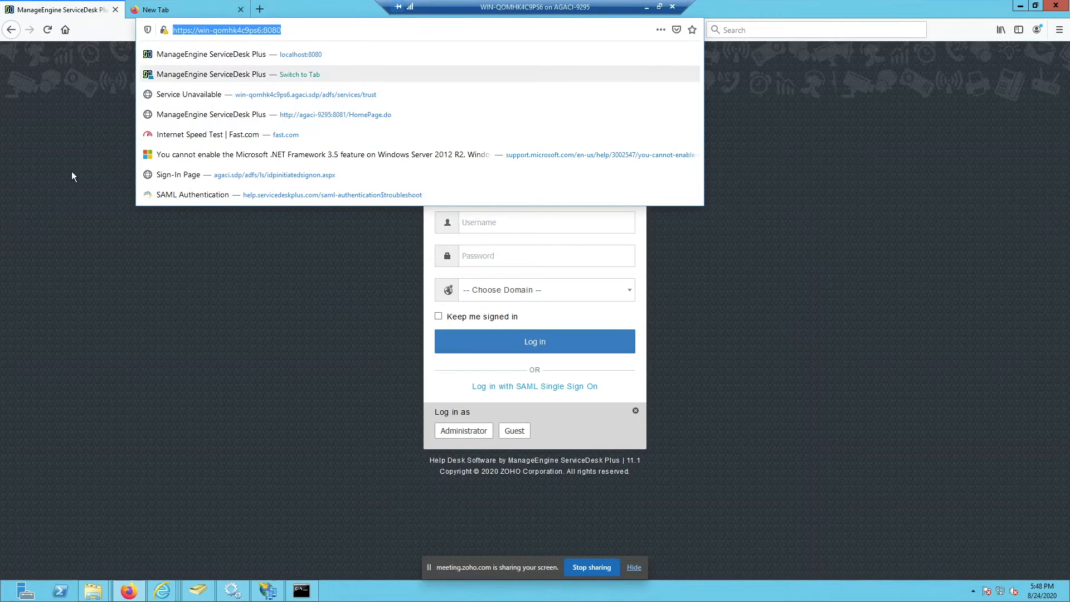
Step: Try the SAML Single Sign On option, then return to the ServiceDesk Plus login page
click(79, 126)
click(167, 10)
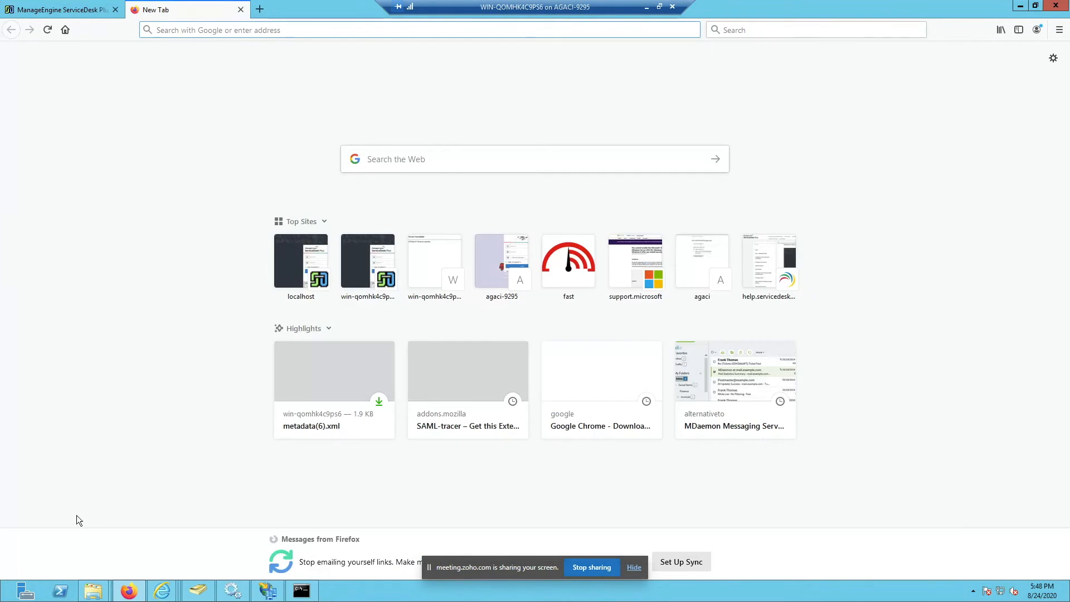
click(199, 27)
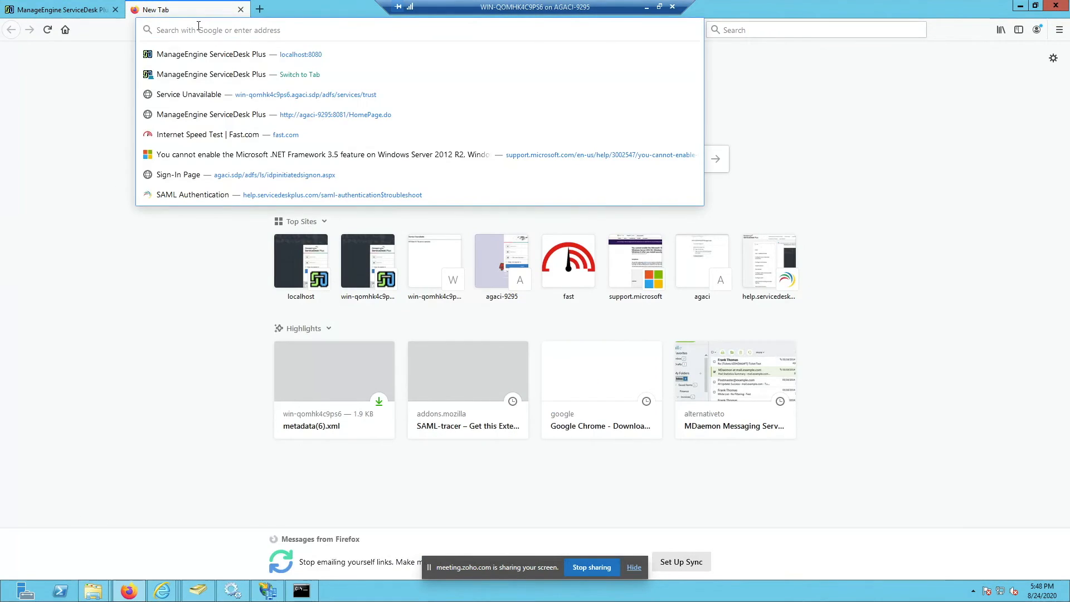
key(Down)
key(Down)
key(Down)
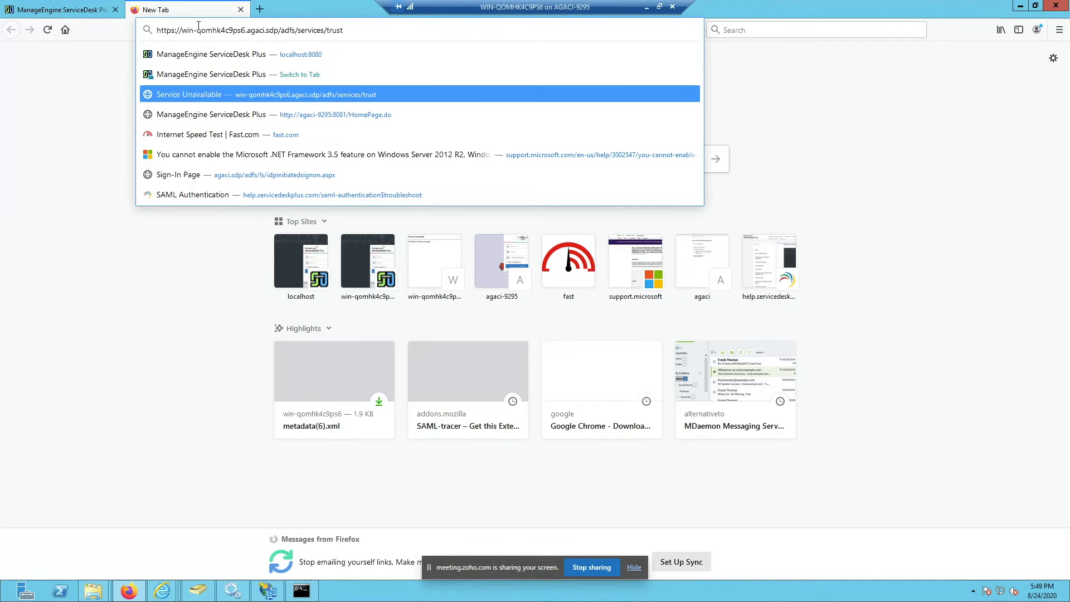
key(ctrl+BackSpace)
key(ctrl+BackSpace)
key(ctrl+BackSpace)
key(ctrl+BackSpace)
key(ctrl+BackSpace)
key(ctrl+BackSpace)
key(ctrl+BackSpace)
key(BackSpace)
key(BackSpace)
key(BackSpace)
key(BackSpace)
key(BackSpace)
key(BackSpace)
key(BackSpace)
key(BackSpace)
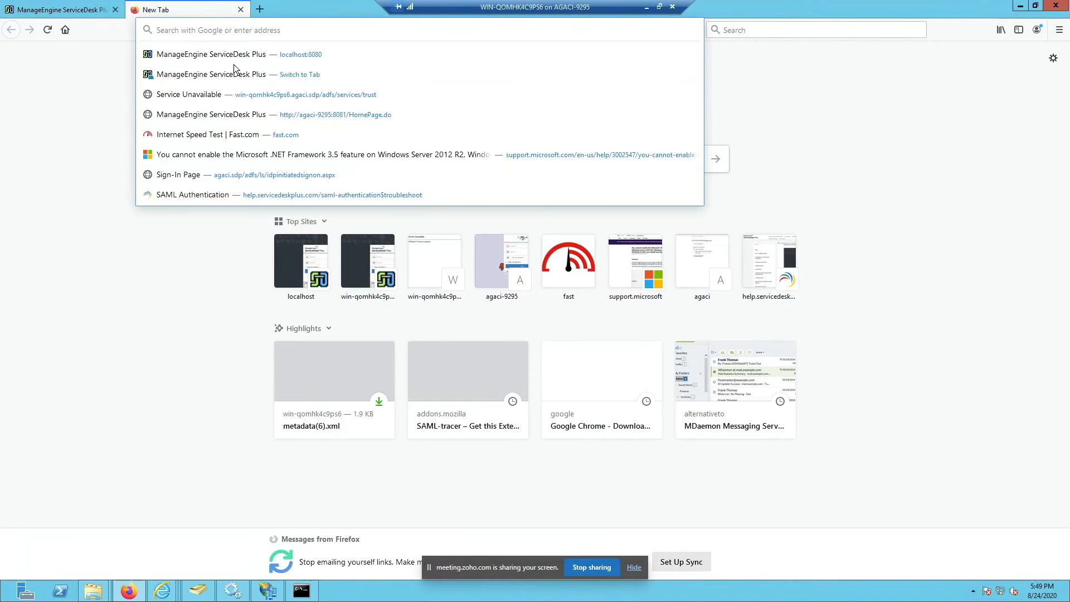
click(72, 10)
click(518, 220)
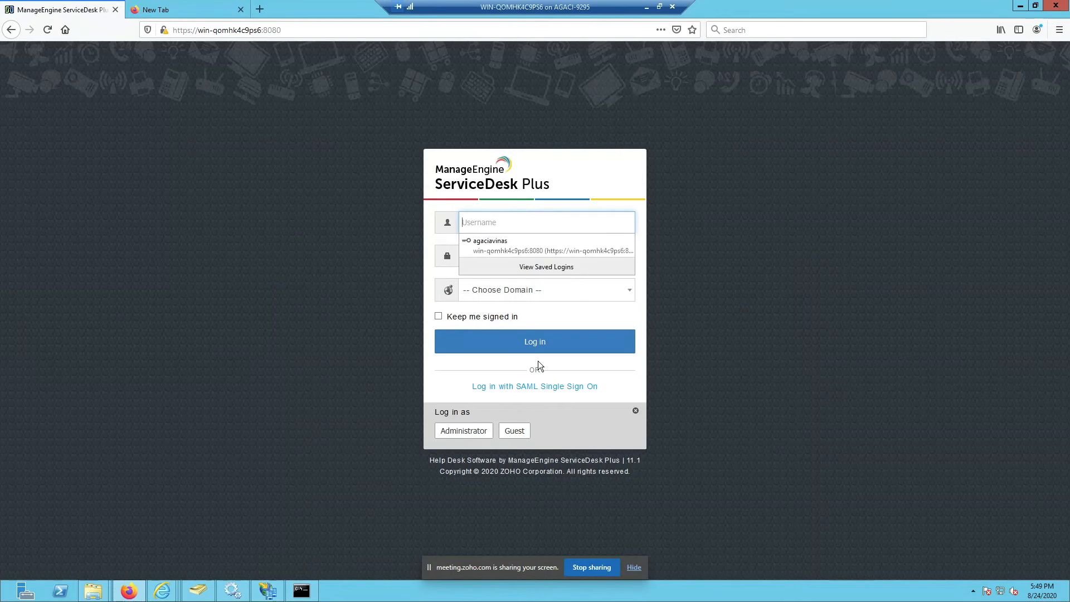
click(538, 390)
click(538, 390)
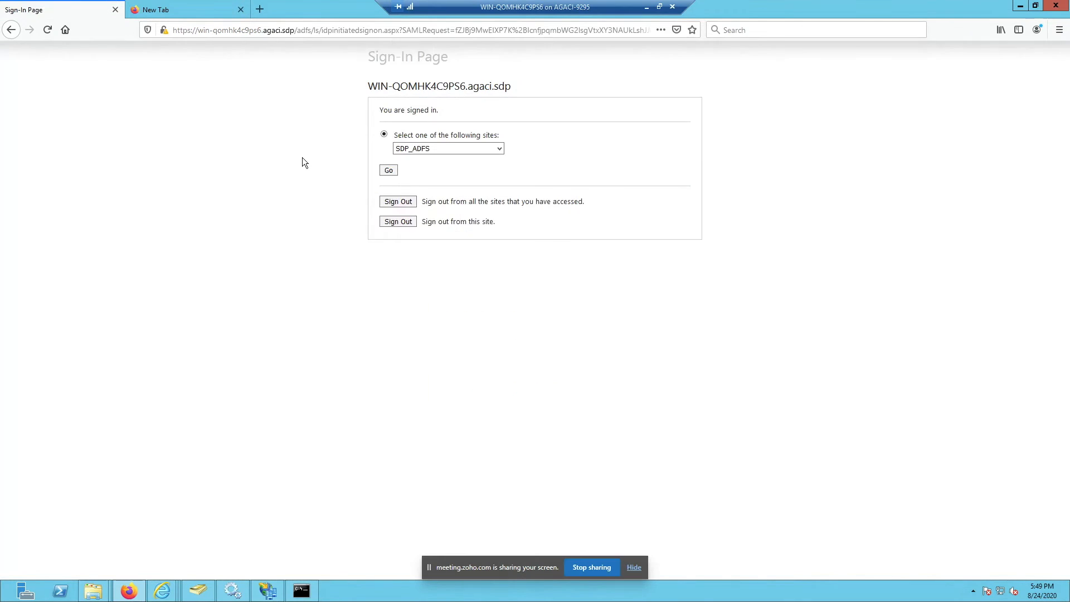
click(11, 29)
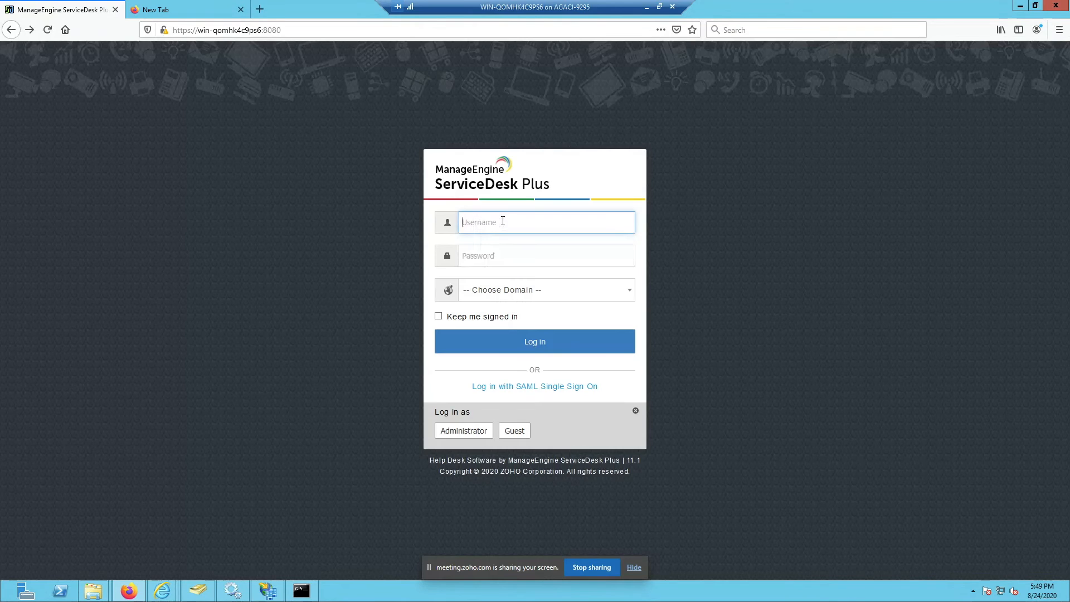
Step: Log in locally with a username and password on the AGACI domain
text(agadavinas)
key(Tab)
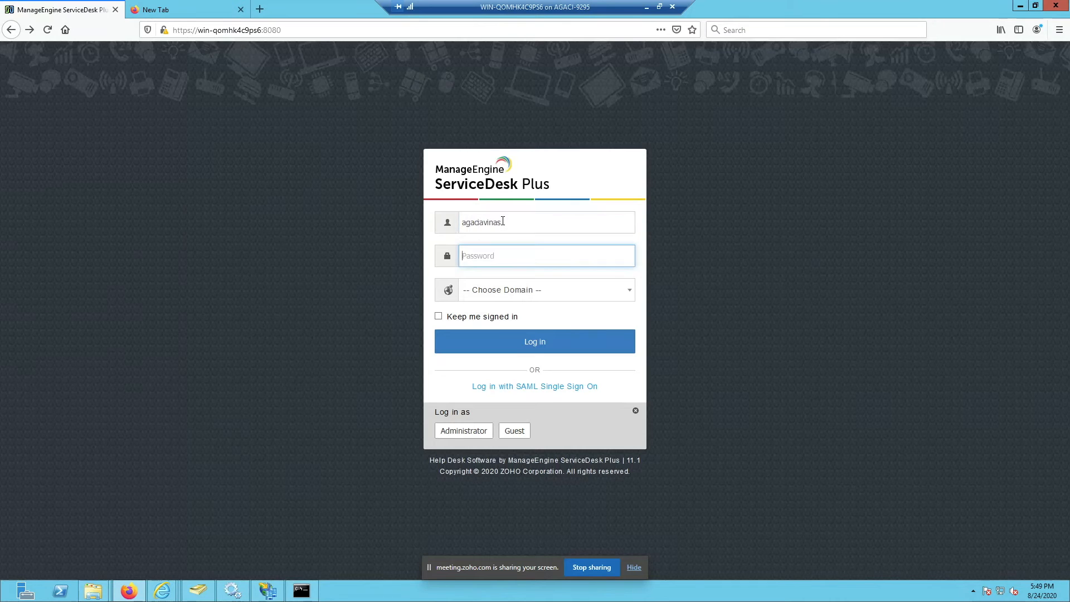
text(*********)
key(Tab)
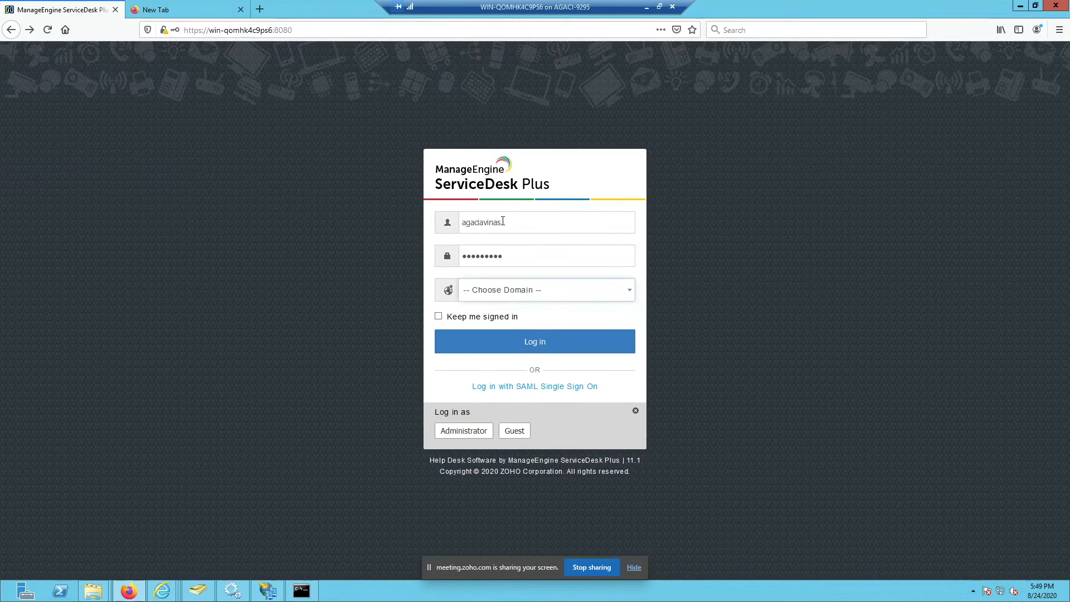
key(Down)
key(Down)
key(Down)
key(Up)
key(Return)
key(Tab)
key(Tab)
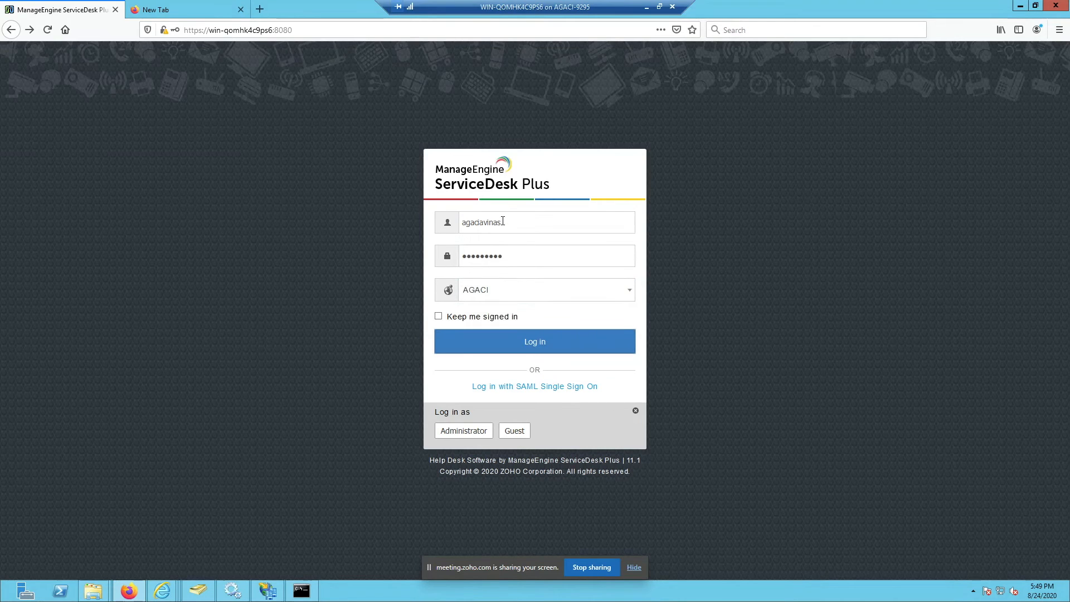
key(Return)
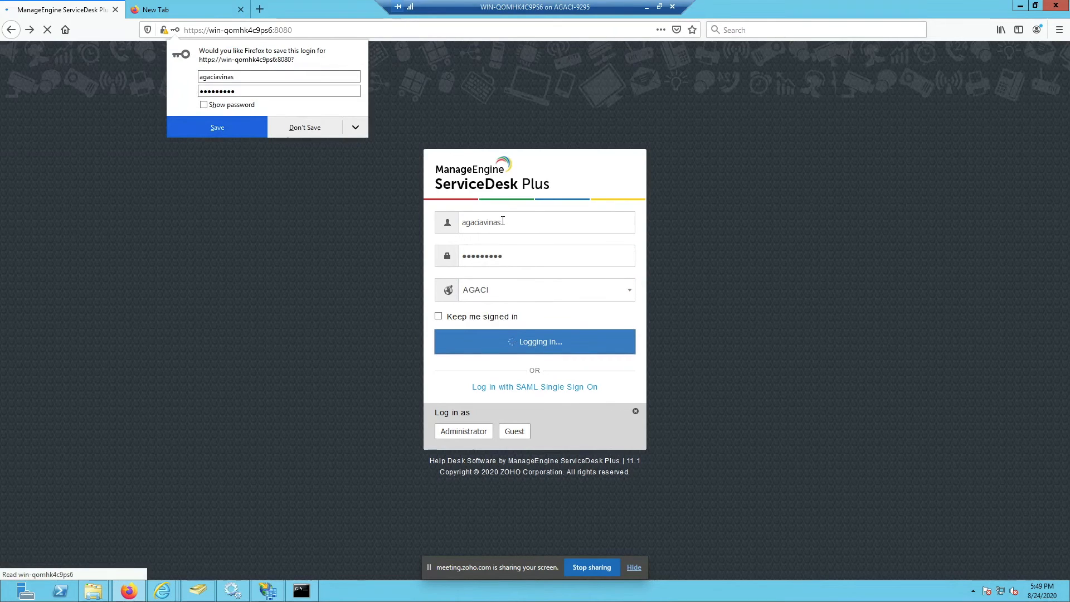
Step: Decline Firefox's password save, then go to Admin > ESM Directory > SAML Single Sign On
click(305, 129)
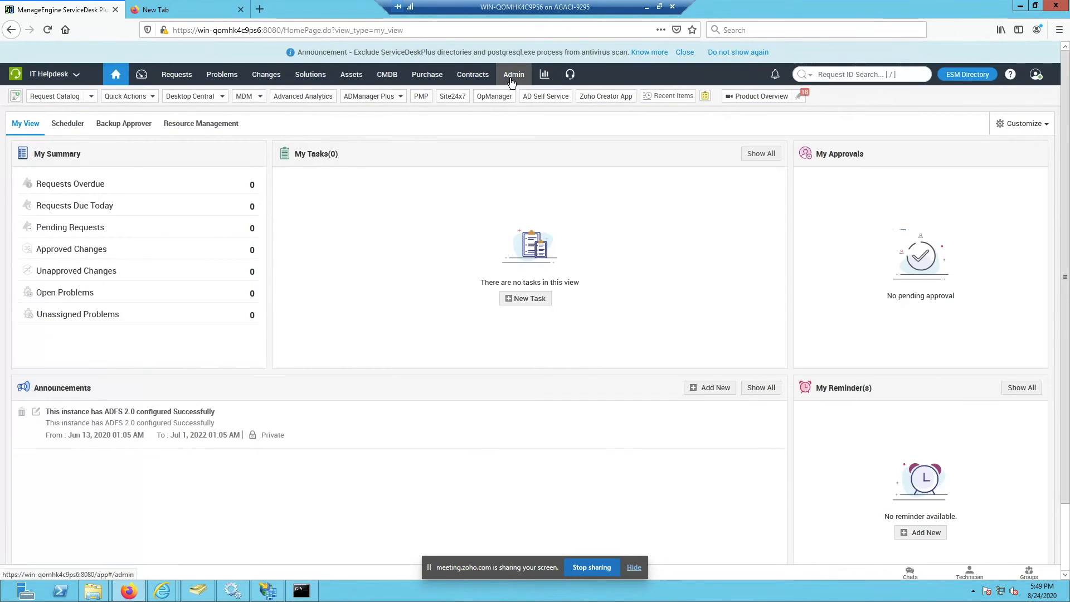
click(512, 81)
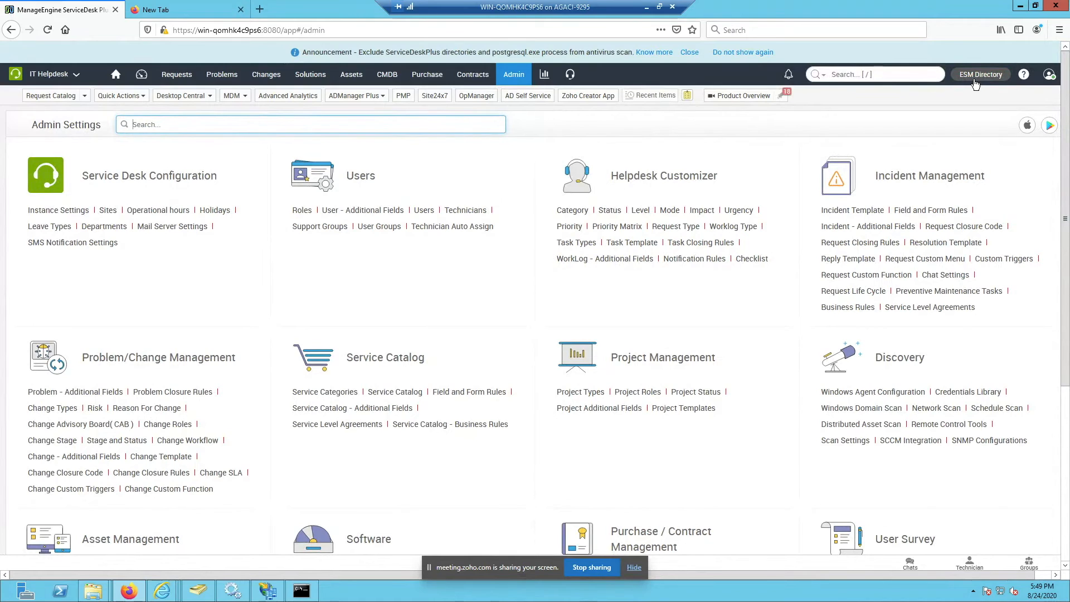
click(973, 80)
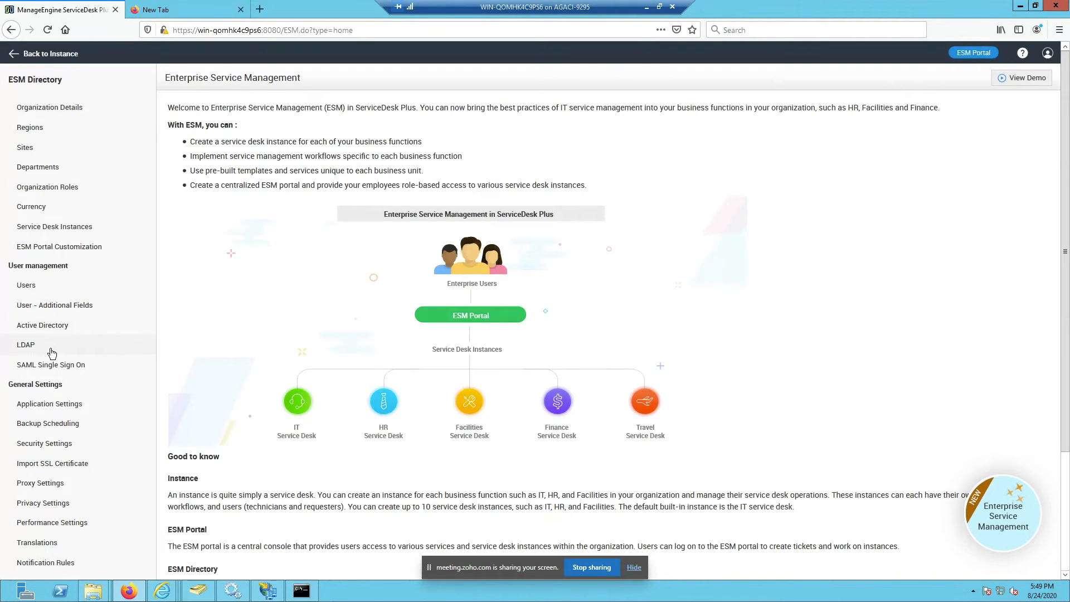
click(60, 367)
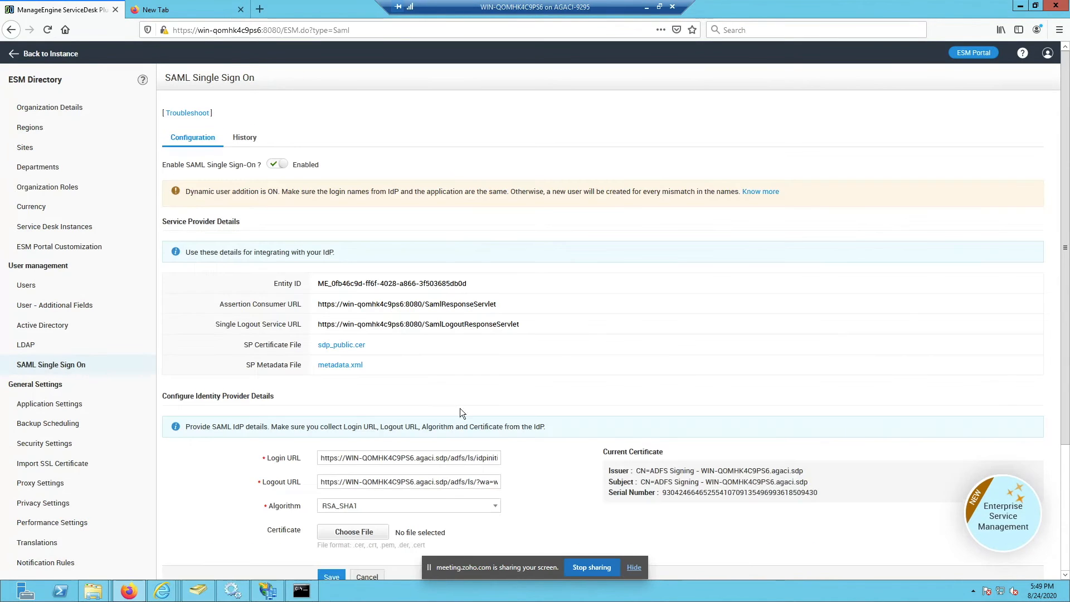
Step: Load the copied IdP Login URL in a new Firefox tab
key(ctrl+c)
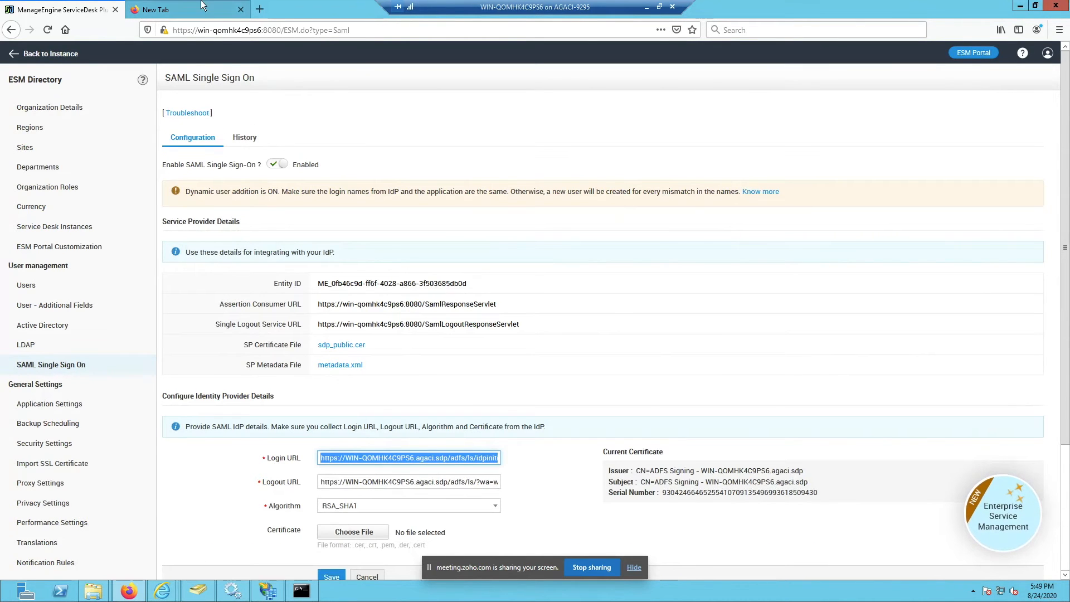
click(184, 10)
click(221, 30)
key(ctrl+v)
key(Return)
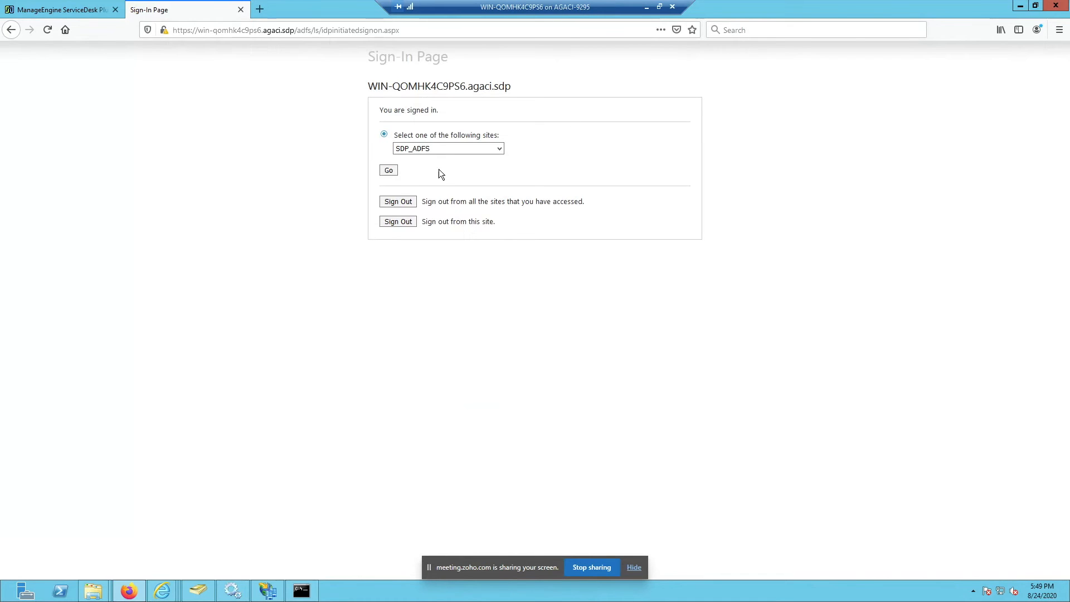
Step: Sign out of all ADFS sites and reload the IdP-initiated sign-on page
click(398, 202)
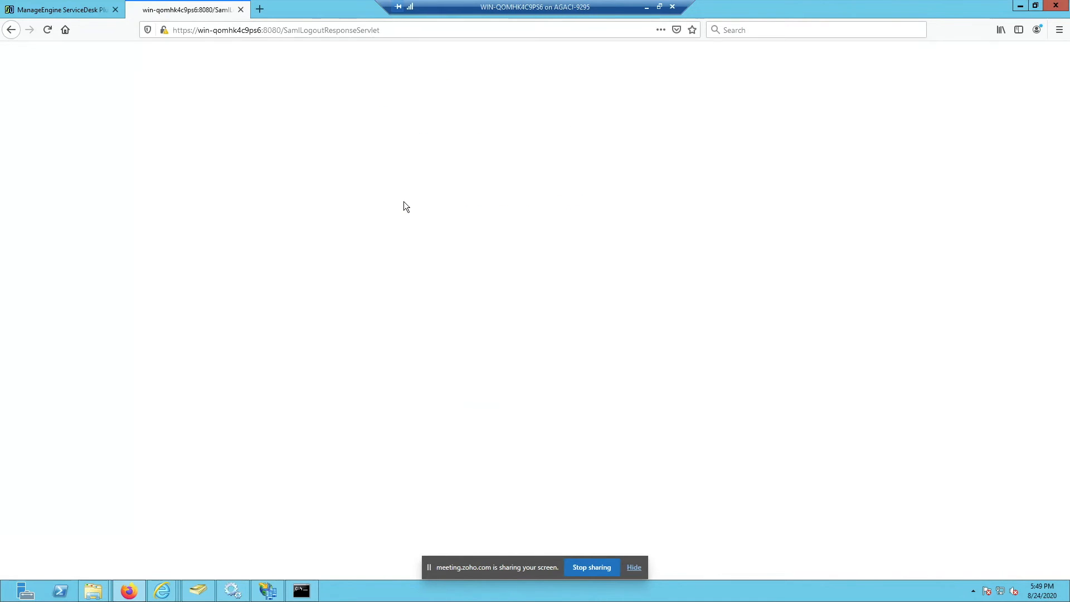
click(199, 23)
key(ctrl+v)
key(Return)
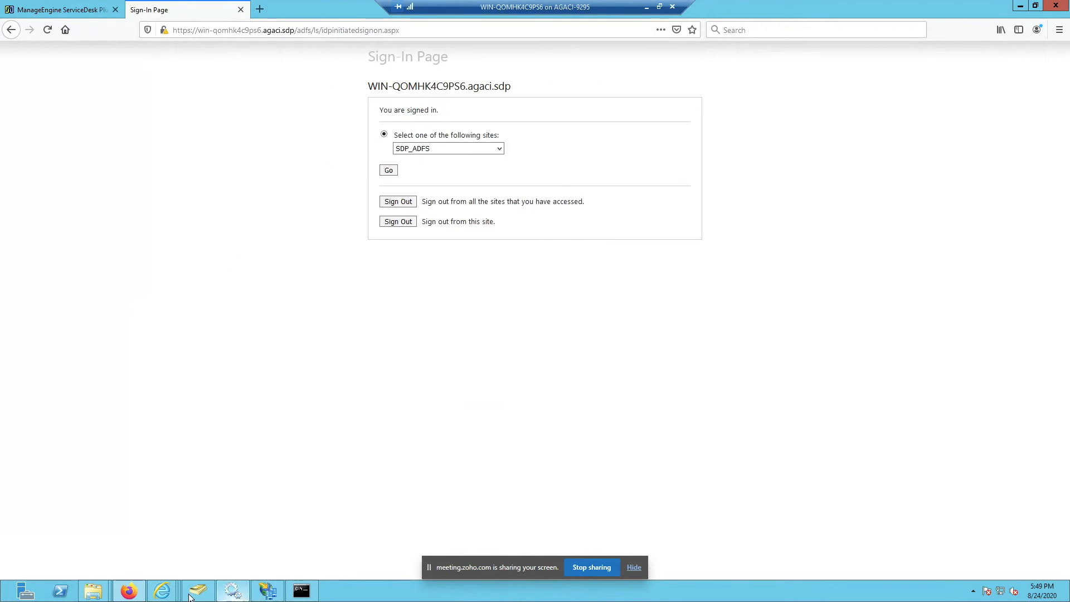
Step: Load the same IdP-initiated sign-on address in Internet Explorer
mouse_move(164, 592)
click(419, 540)
click(275, 24)
key(ctrl+v)
key(Return)
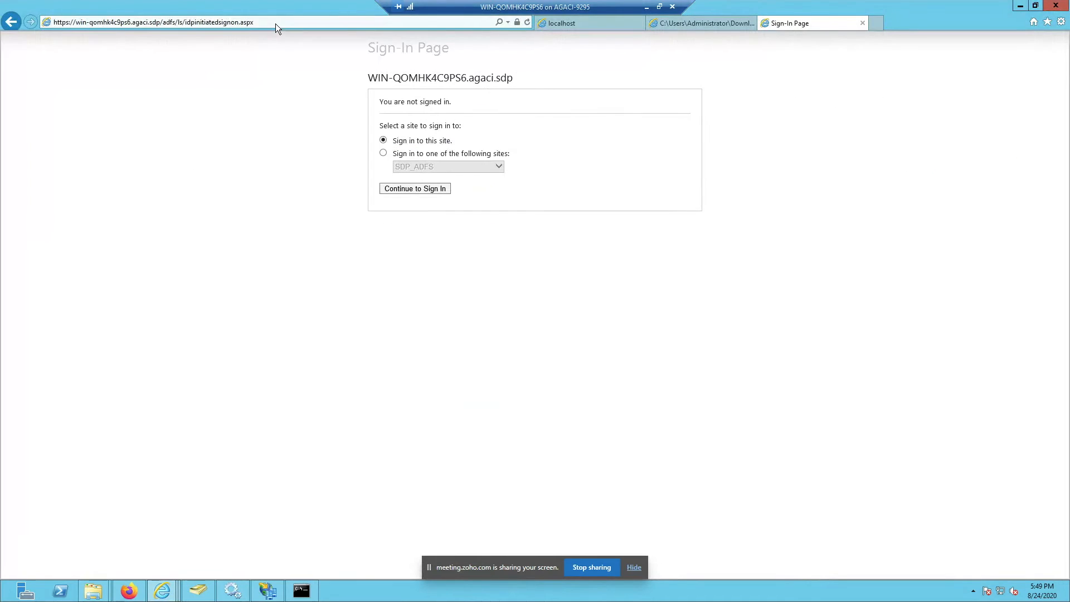
Step: Sign in to SDP_ADFS from the ADFS page, then minimise the remote desktop session
click(417, 192)
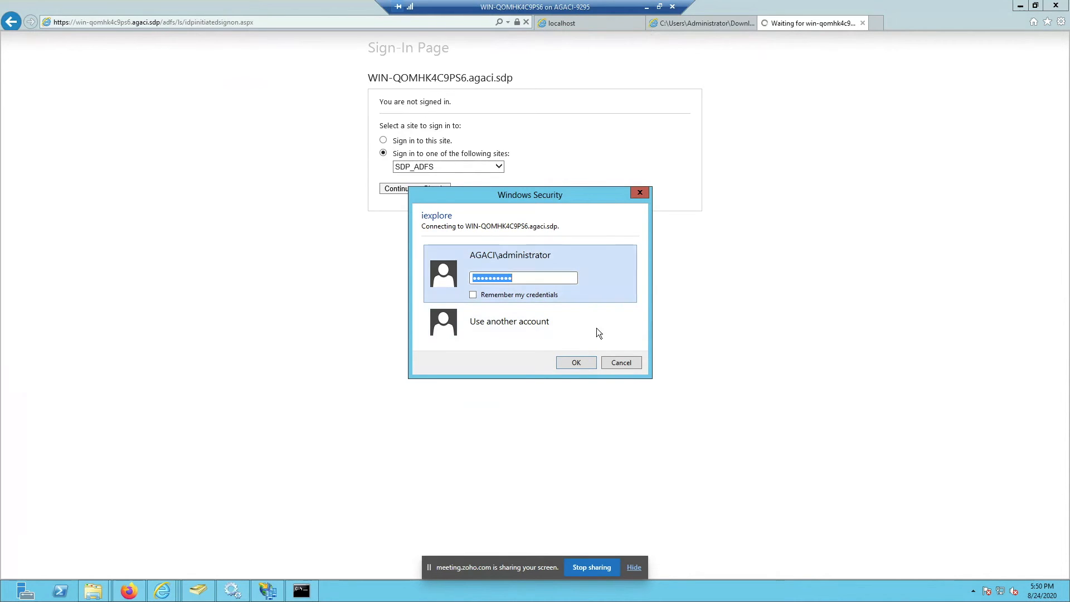
click(646, 7)
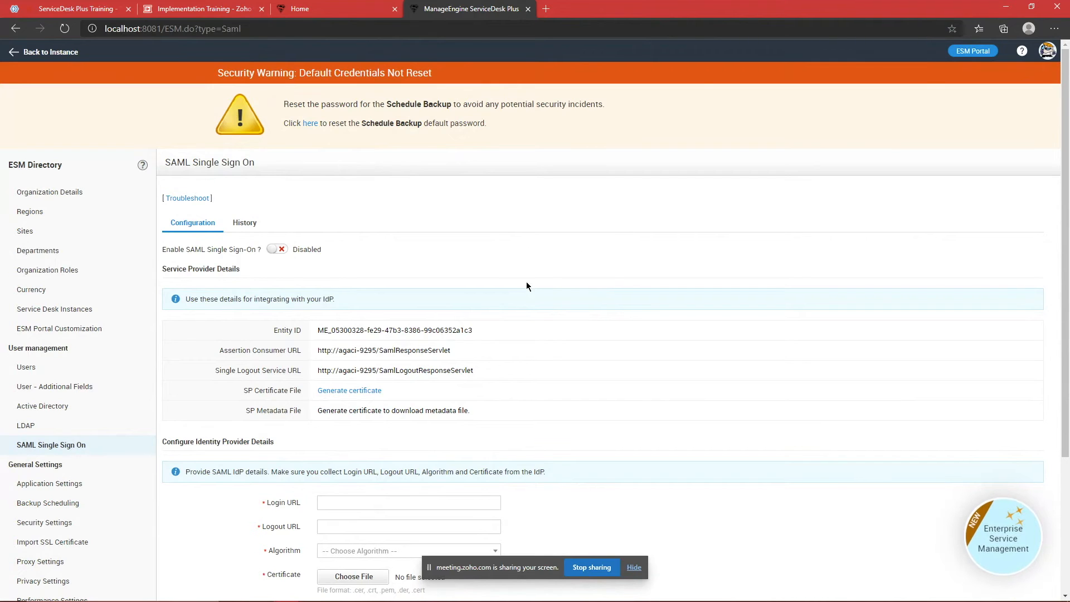
Step: In Firefox, reopen ESM Directory > SAML Single Sign On and review the enabled ADFS configuration
key(alt+Tab)
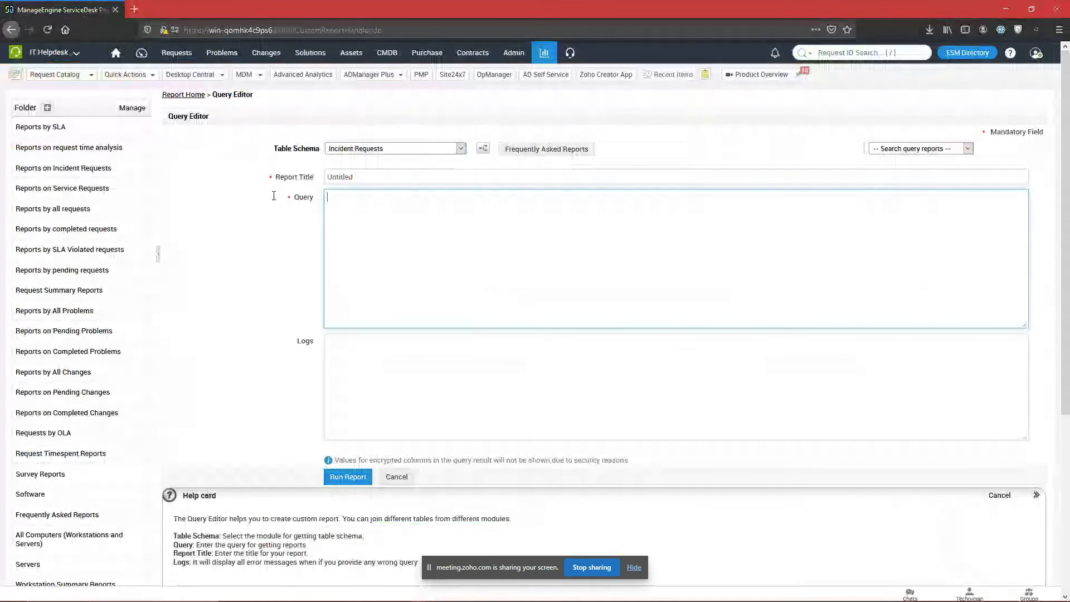
click(965, 54)
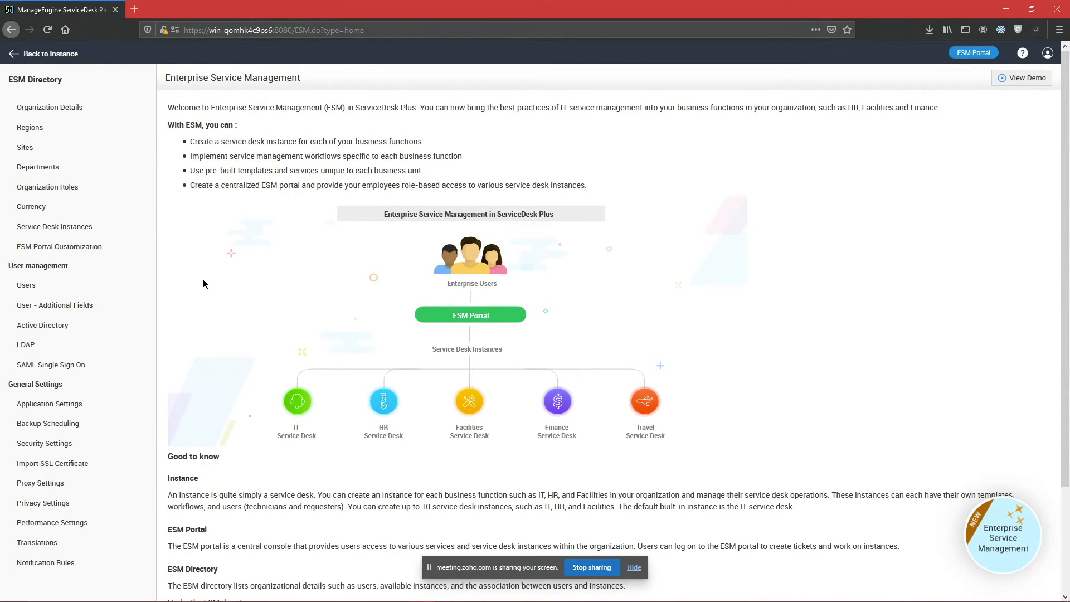
click(92, 365)
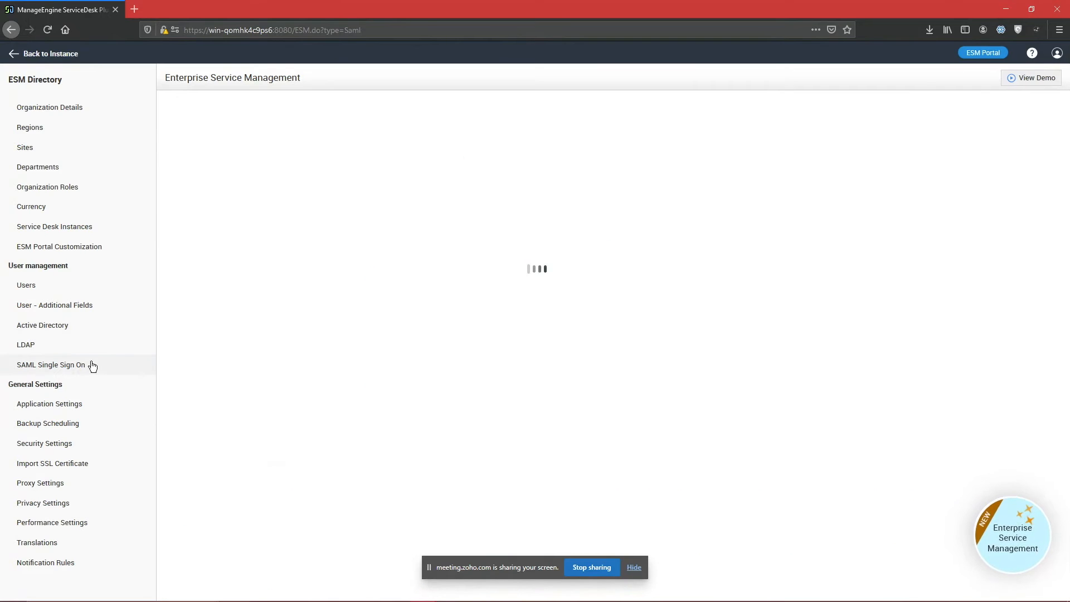
scroll(558, 293, down, 2)
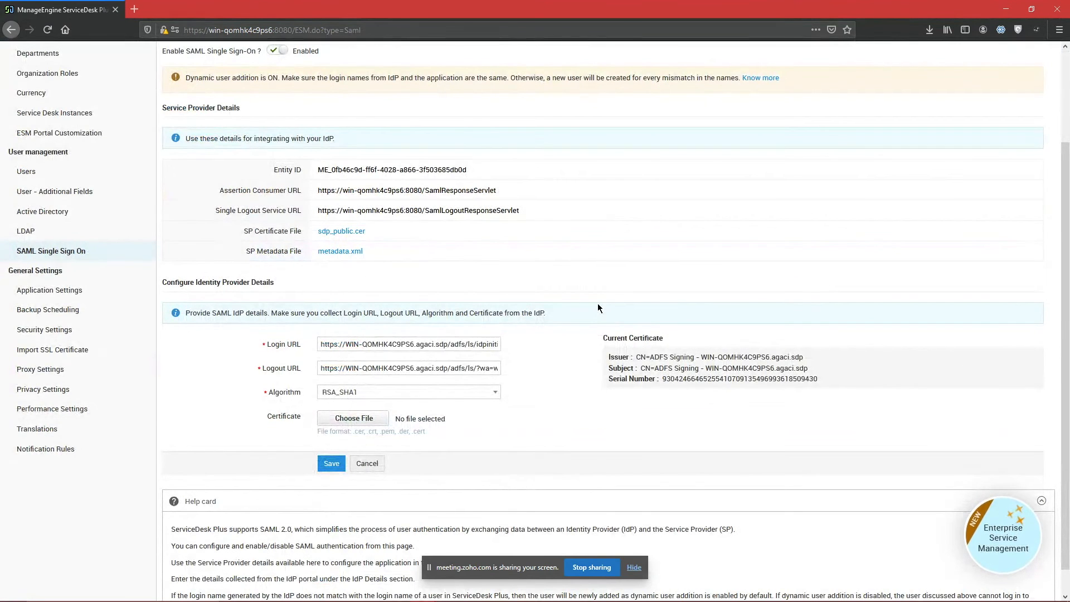
scroll(598, 308, up, 2)
triple_click(340, 191)
click(363, 218)
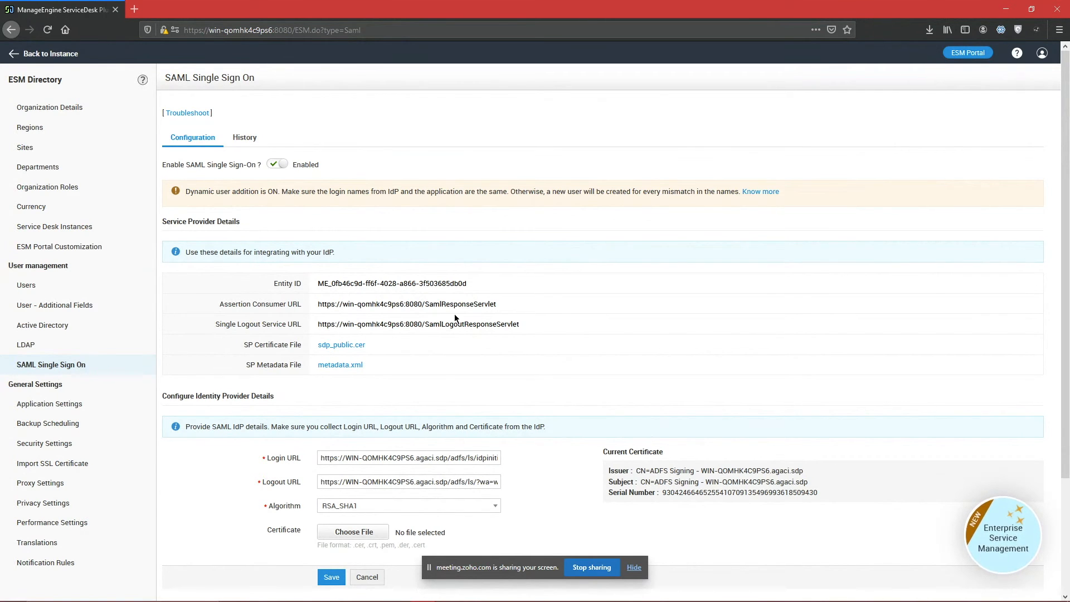
scroll(454, 313, down, 3)
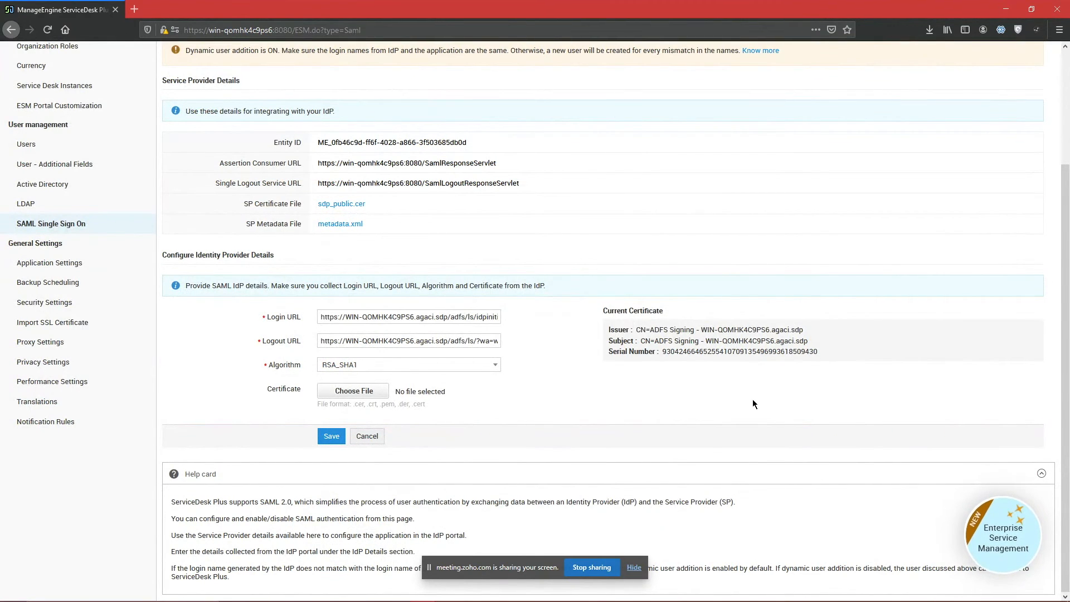
scroll(752, 400, up, 3)
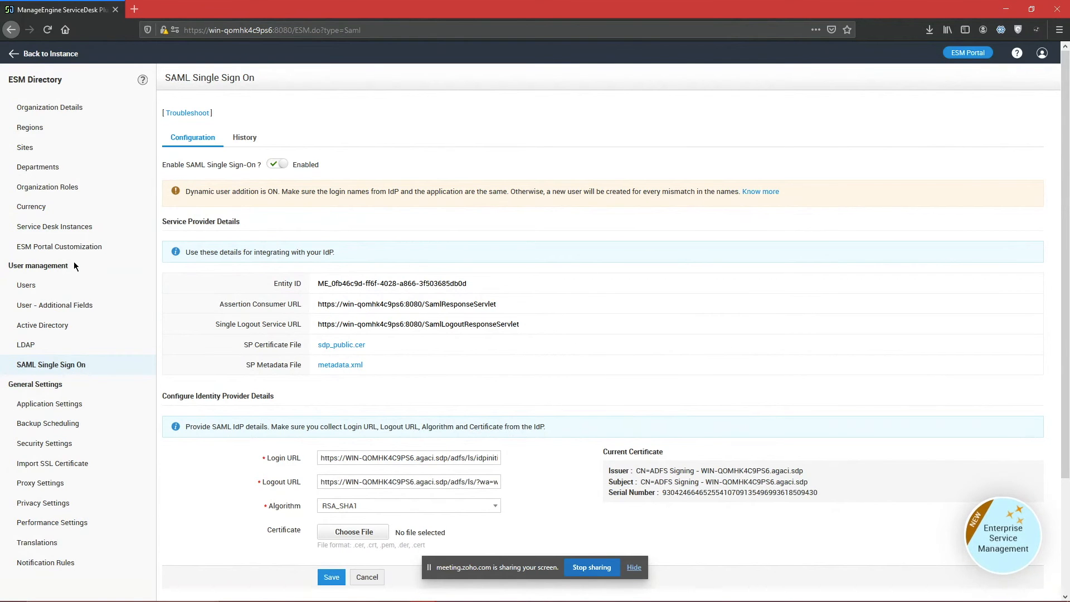
scroll(73, 262, down, 2)
scroll(100, 257, up, 2)
Step: Check the Zoho Meeting attendee list and chat in Edge, then close the chat panel
mouse_move(412, 596)
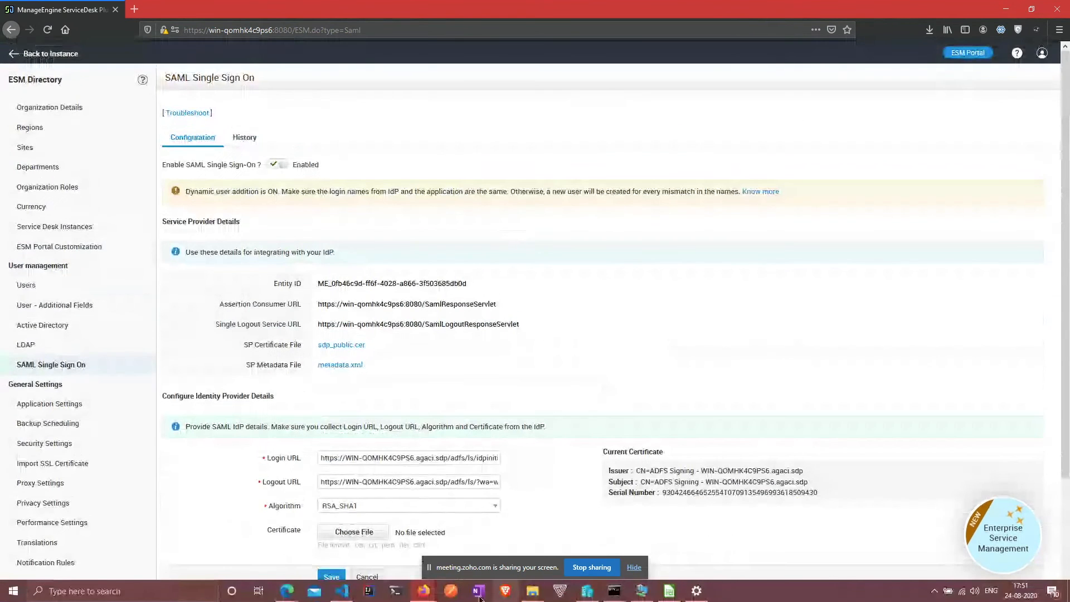
mouse_move(286, 592)
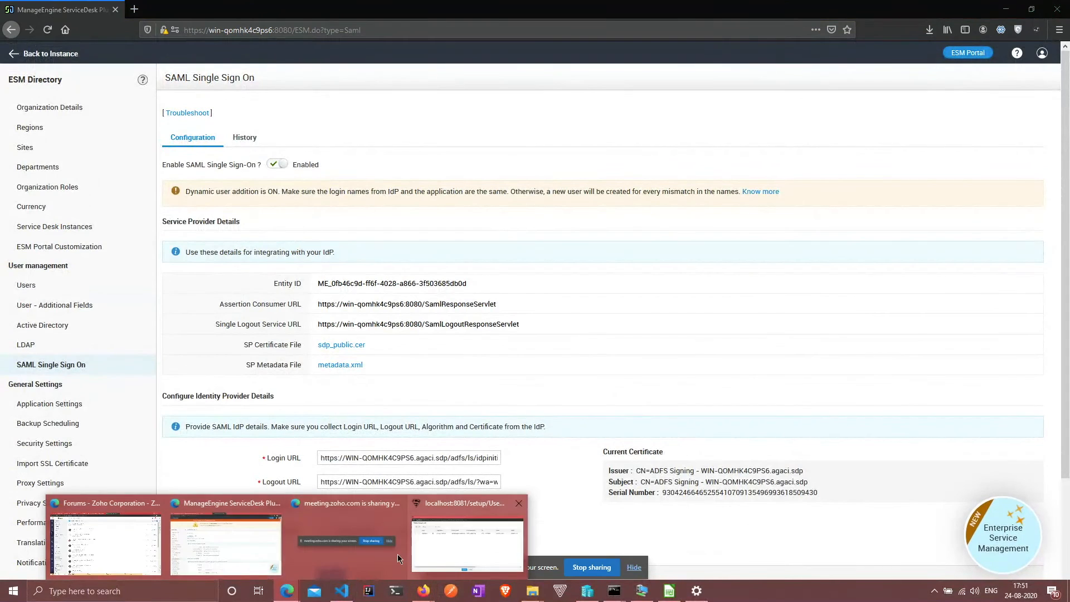
click(218, 543)
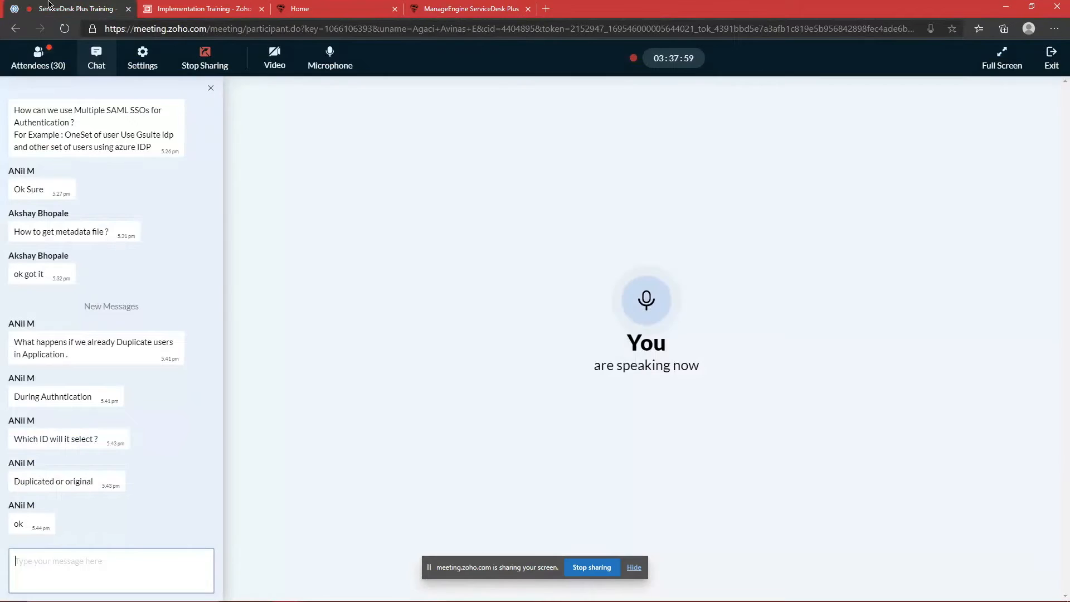
click(25, 8)
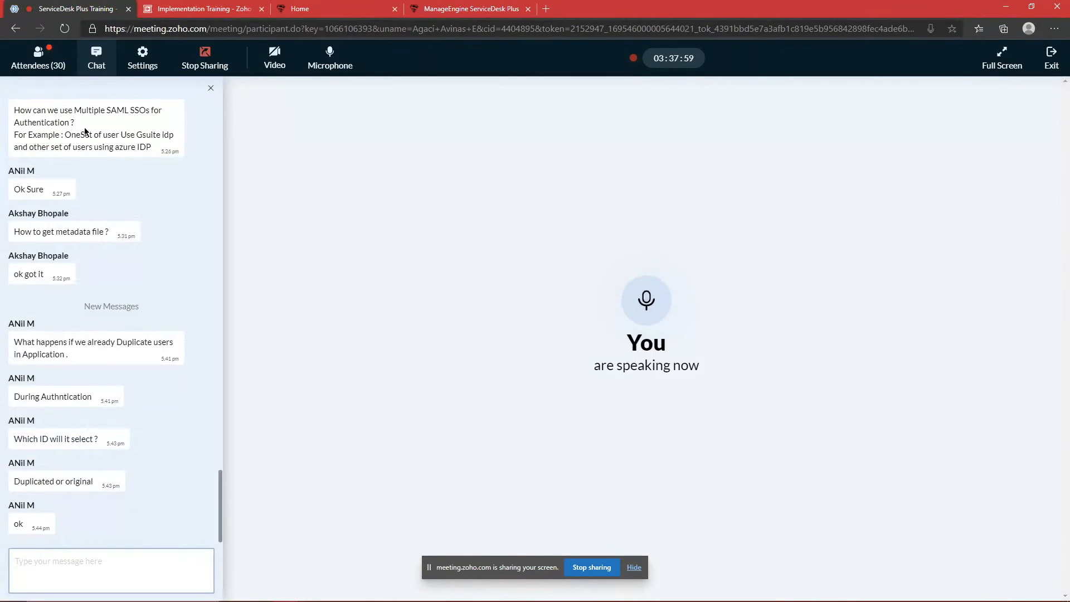
click(37, 67)
scroll(149, 273, down, 6)
scroll(149, 279, up, 7)
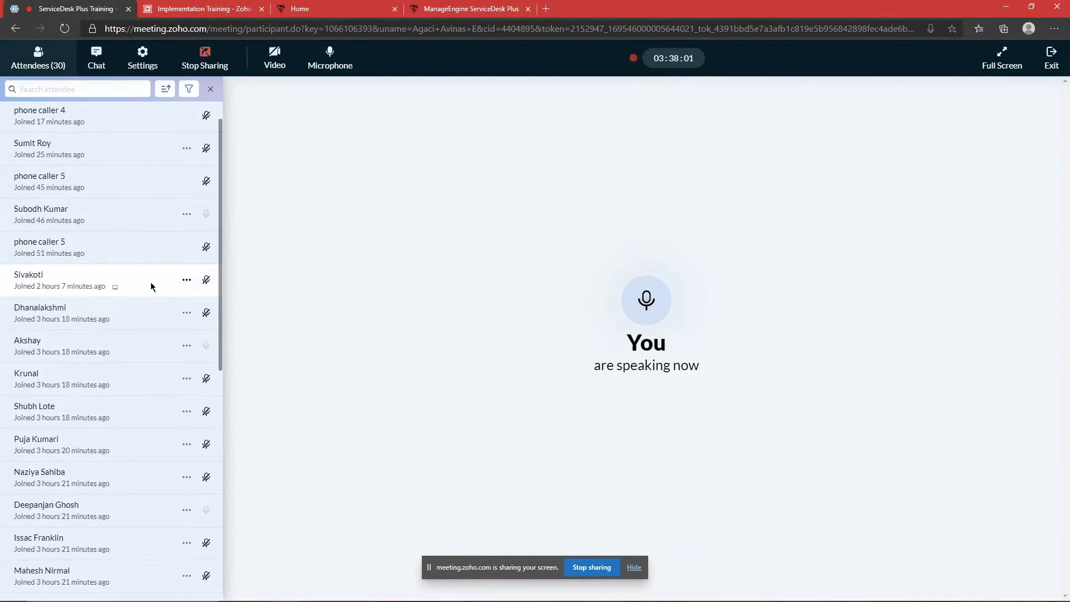
click(96, 60)
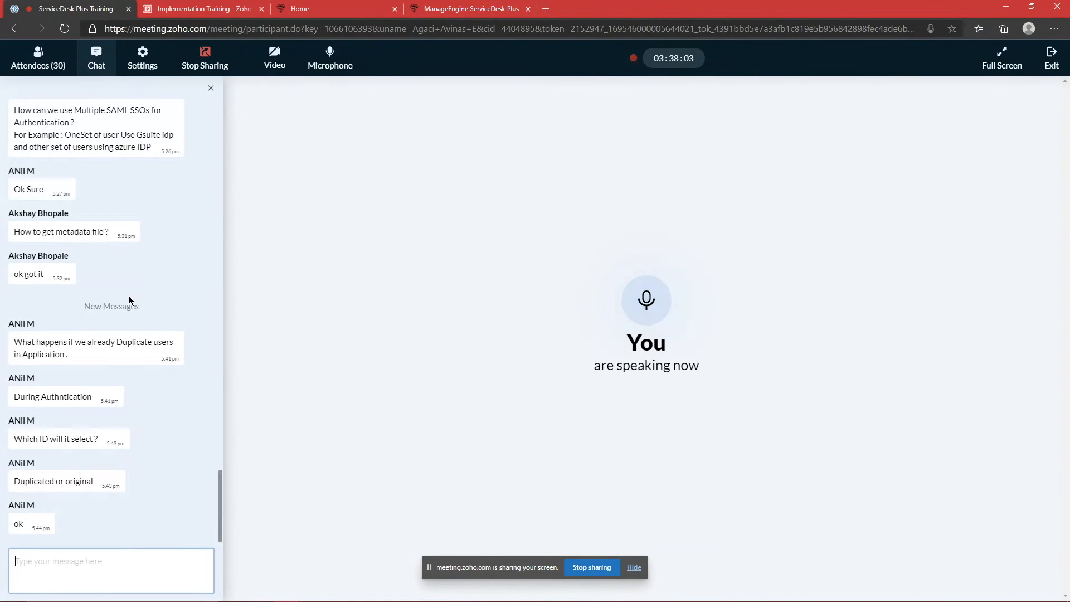
click(212, 91)
Step: View the Password Policy options under Security Settings, then the Active Directory settings
click(437, 9)
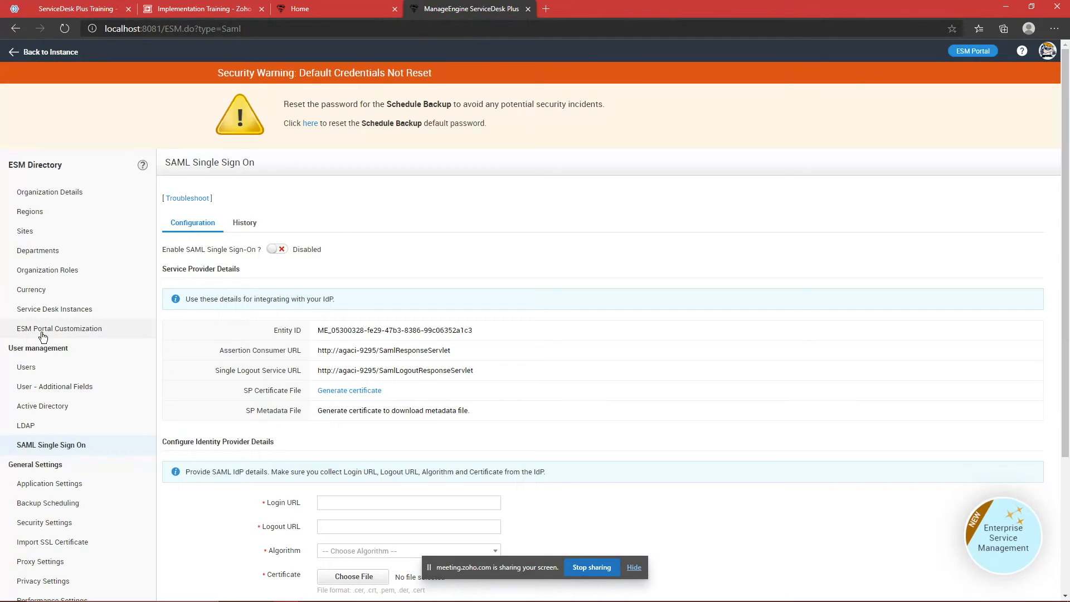
scroll(64, 323, down, 3)
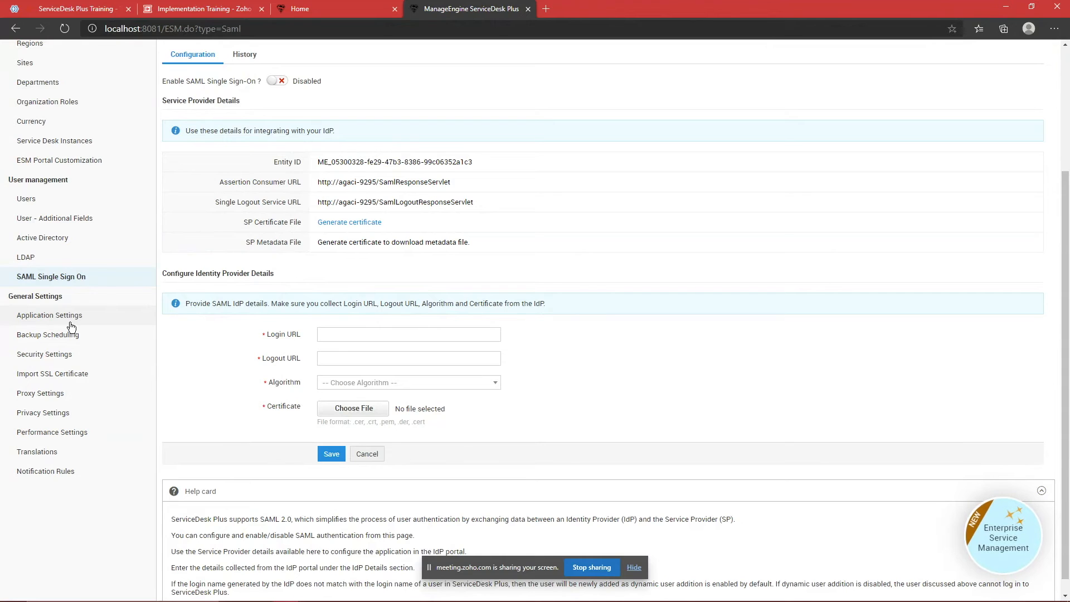
click(34, 355)
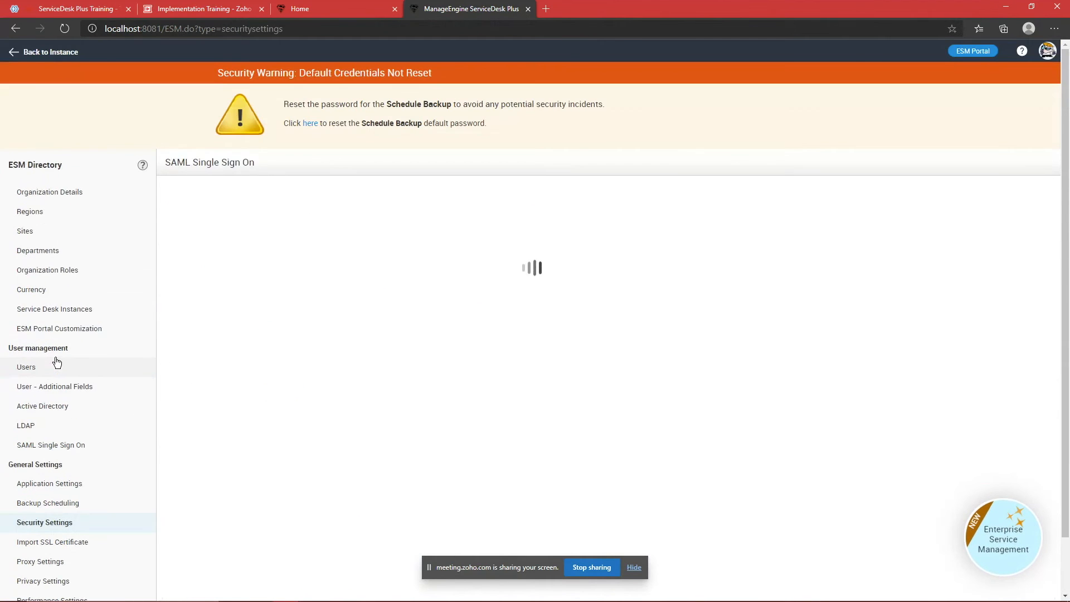
click(298, 193)
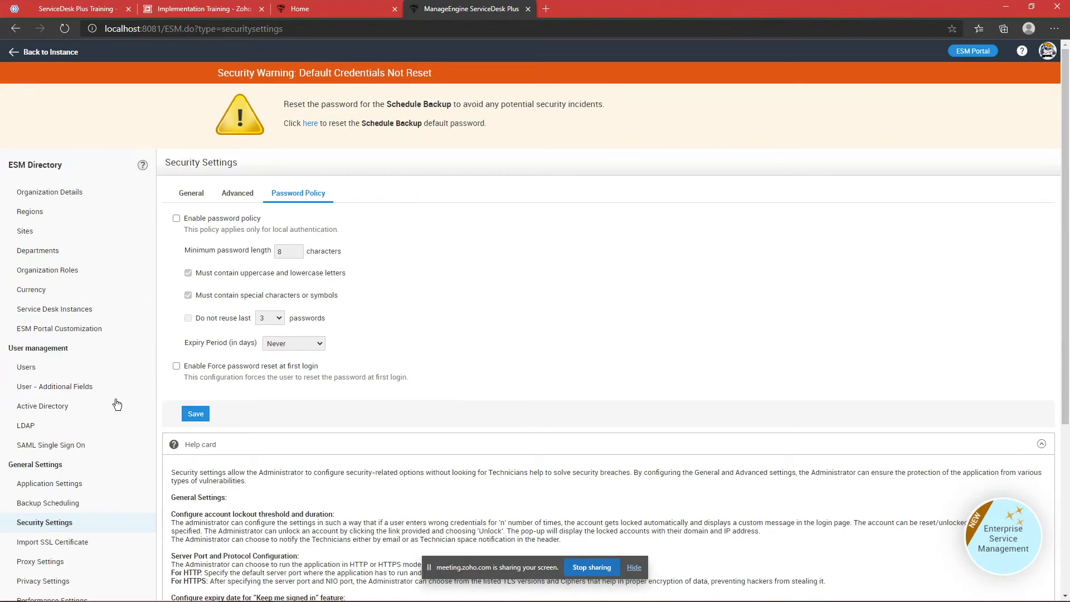
click(42, 406)
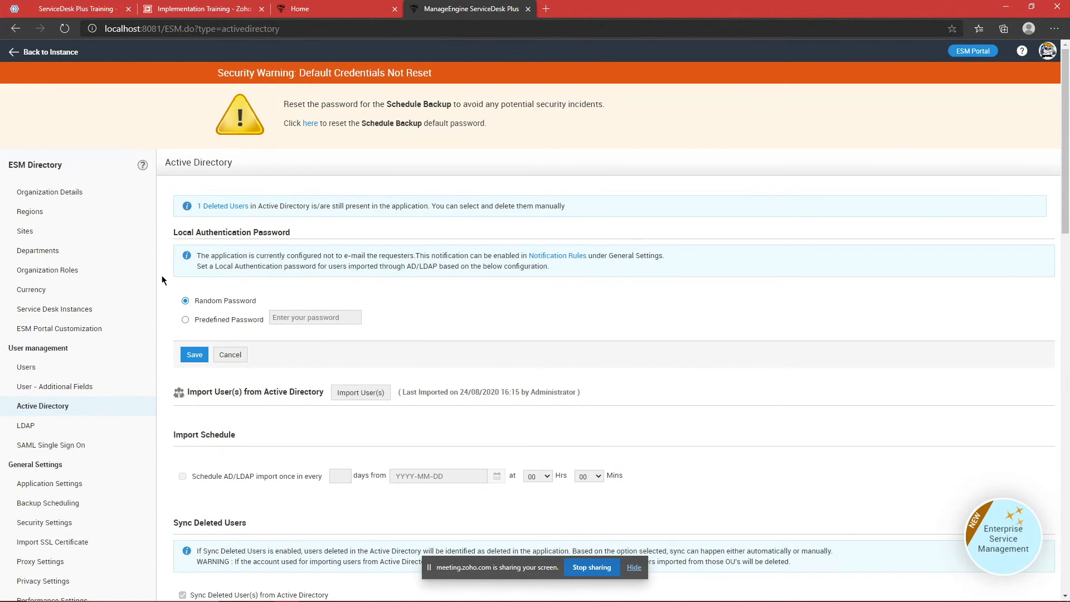
Step: Toggle Enable password policy on and back off, leaving it disabled
scroll(84, 306, down, 3)
click(55, 354)
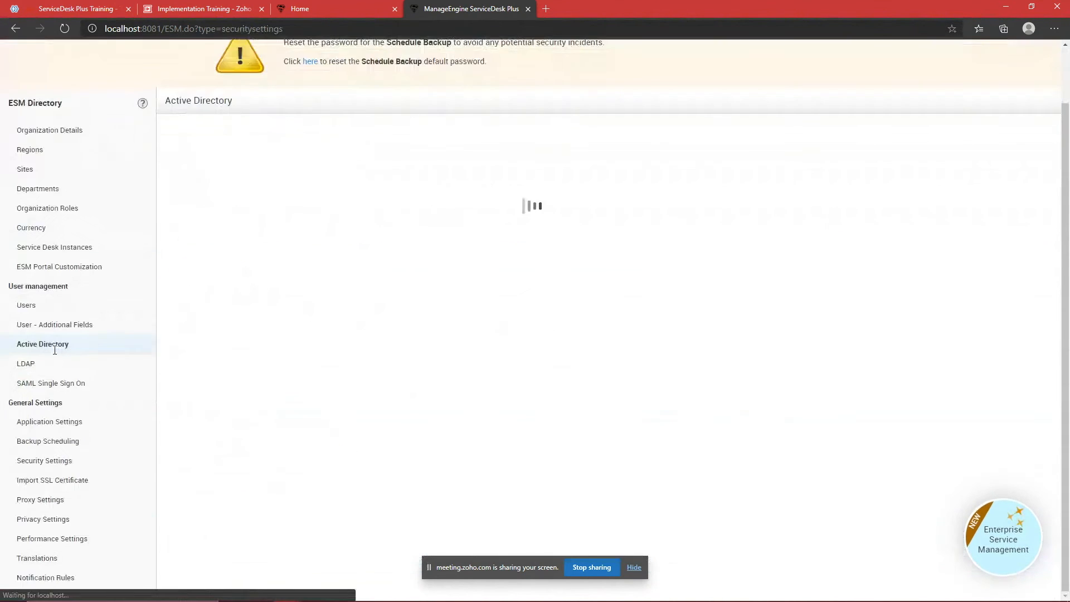
click(298, 193)
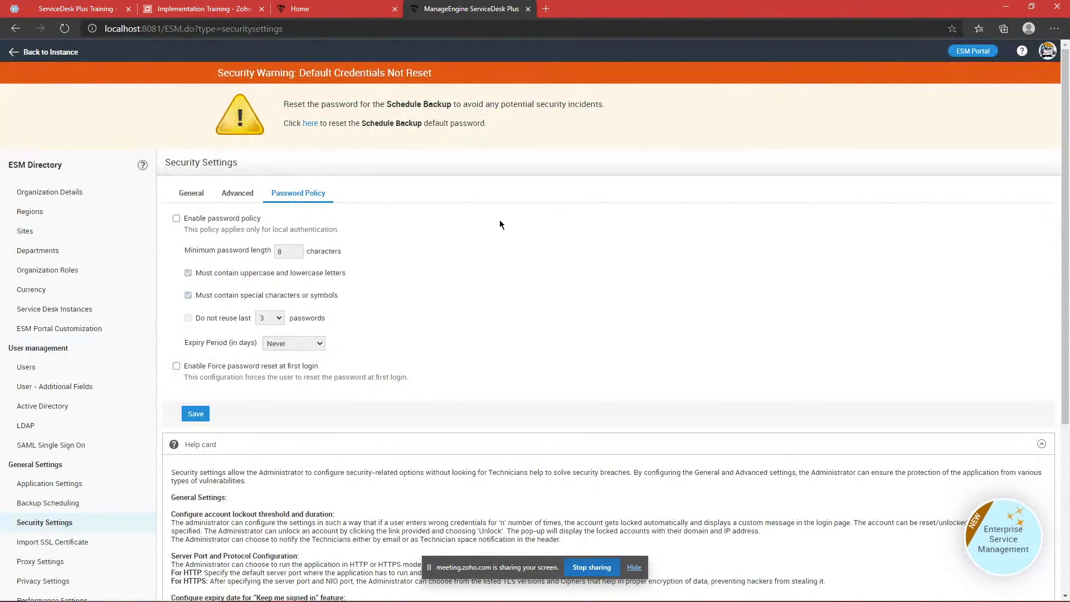
click(176, 219)
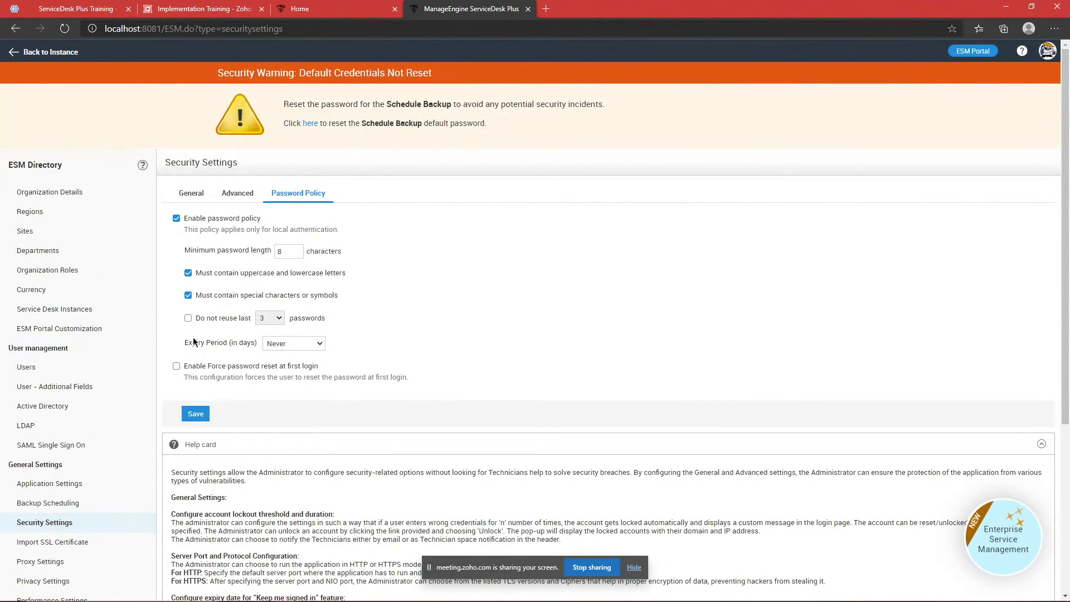
click(177, 219)
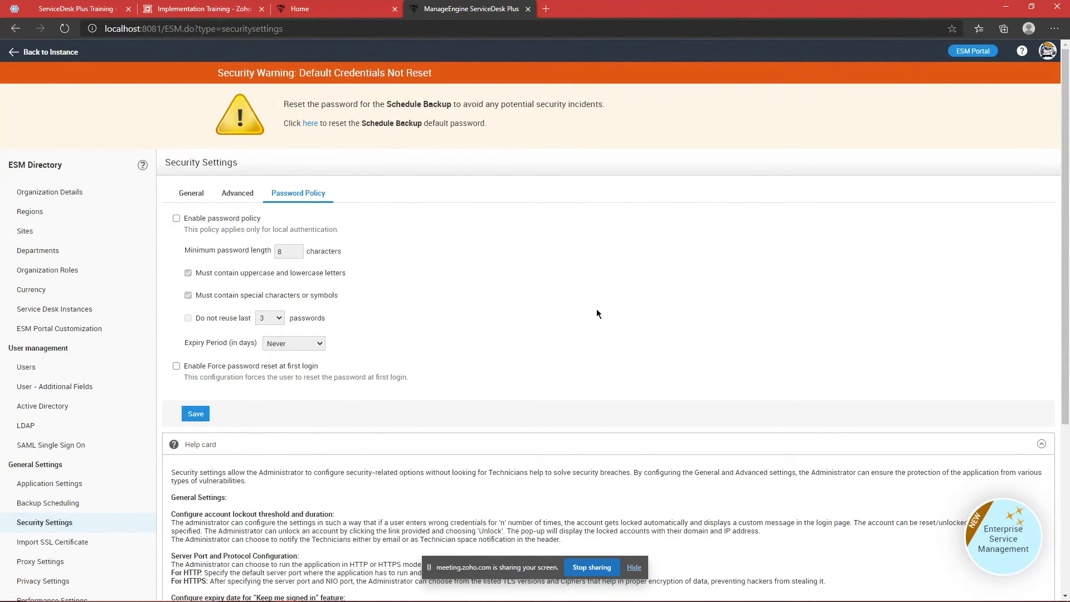
scroll(150, 401, down, 2)
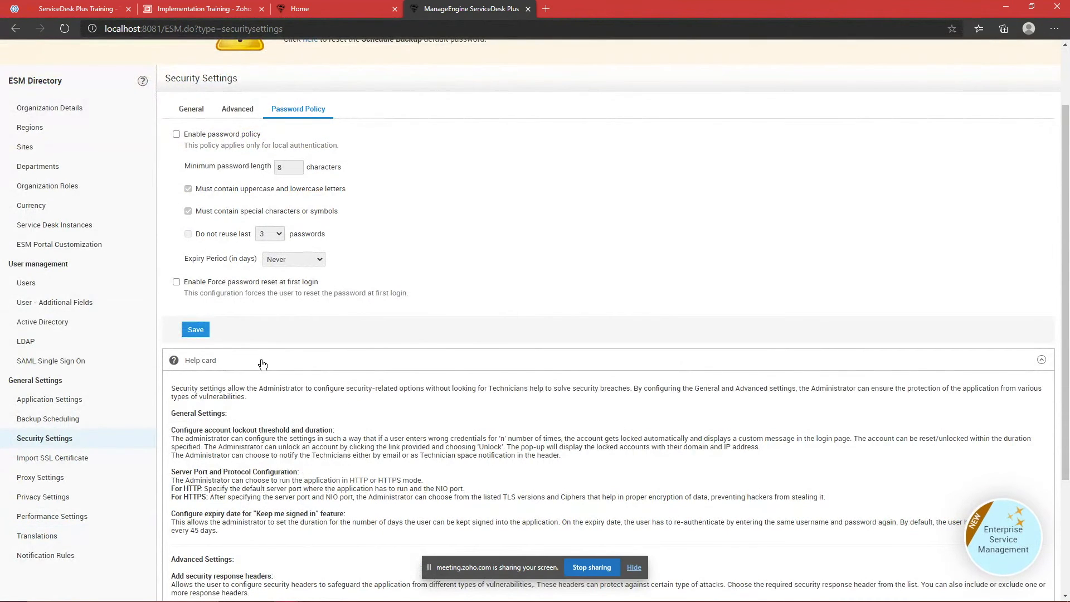
scroll(261, 364, up, 2)
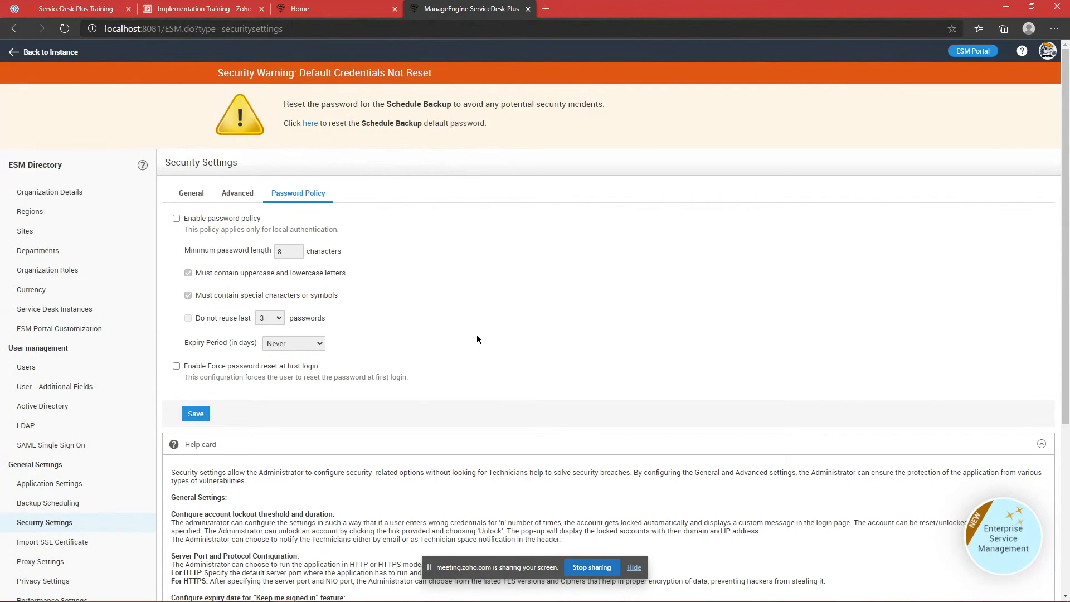
Step: Open the ESM Directory Users list and view the first user's details
click(49, 372)
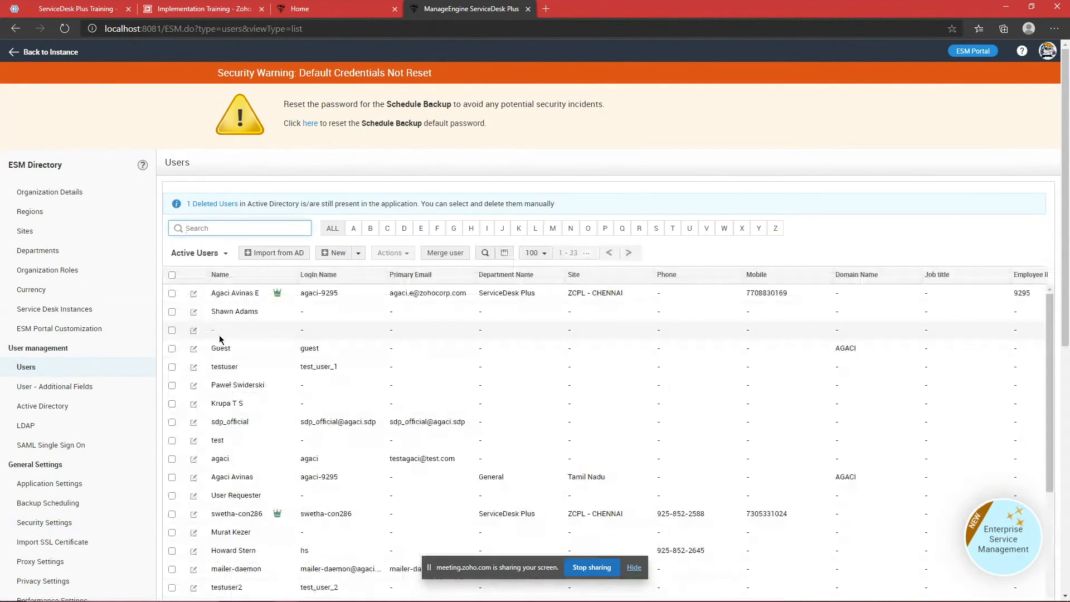
scroll(292, 322, down, 3)
scroll(251, 342, up, 3)
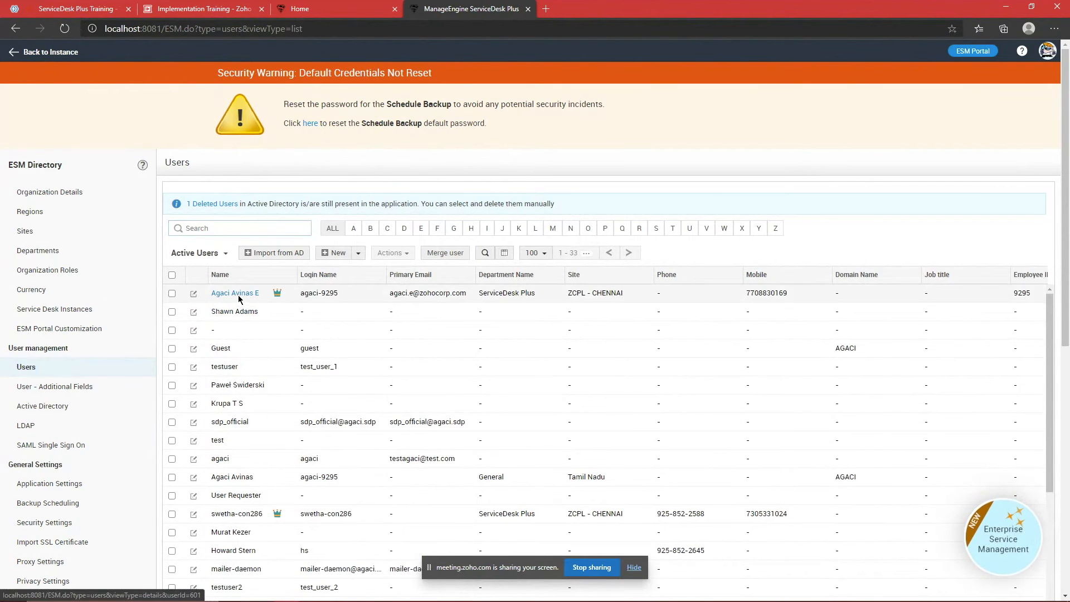
click(246, 293)
scroll(574, 318, down, 3)
scroll(574, 318, up, 5)
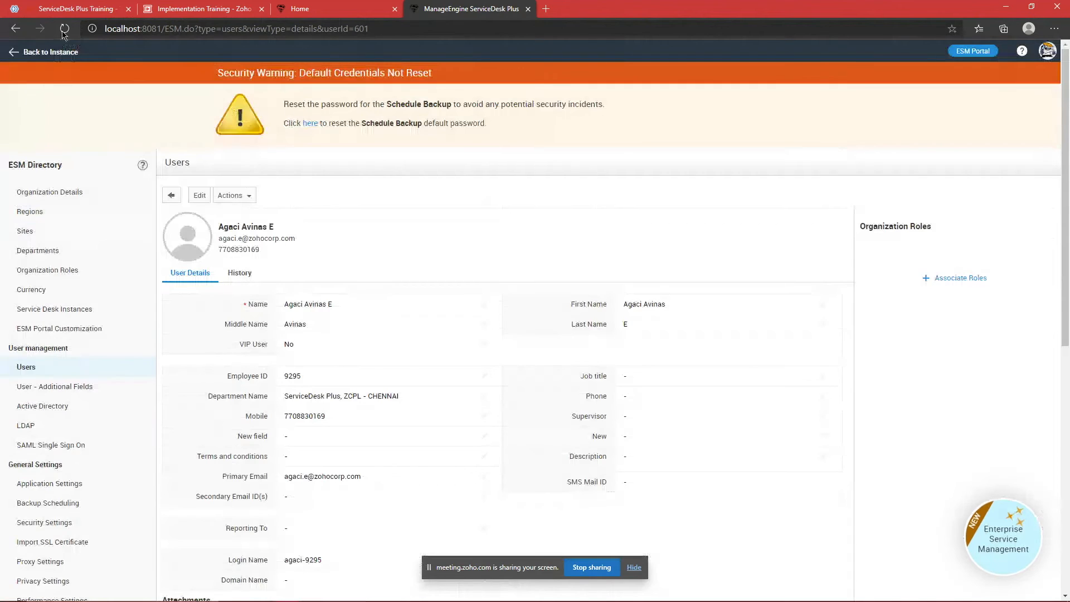
Step: Go back to the IT service desk instance and open Admin > Users
click(41, 56)
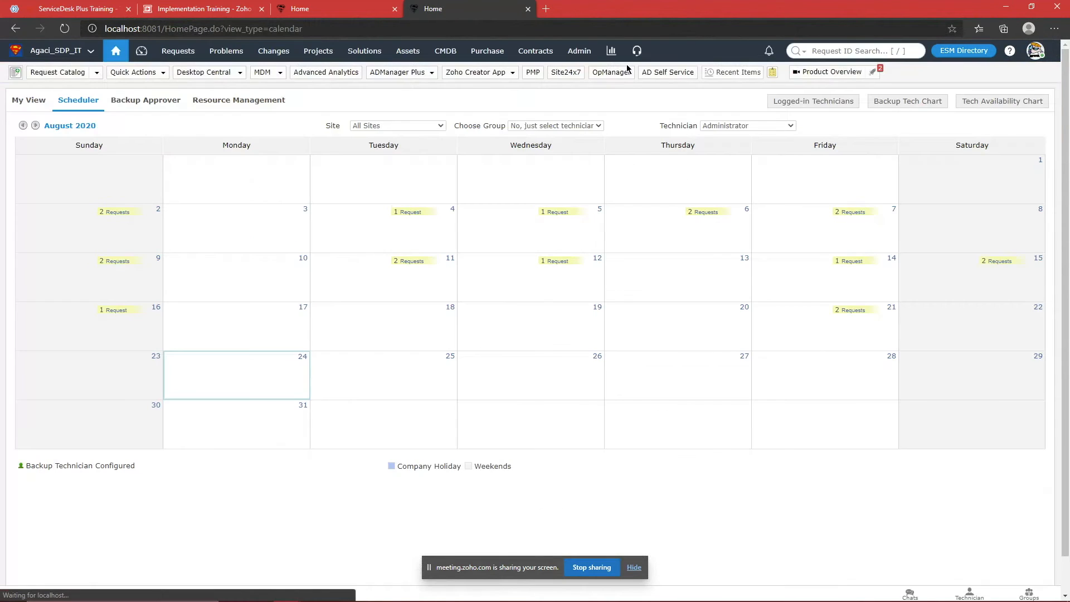
click(580, 54)
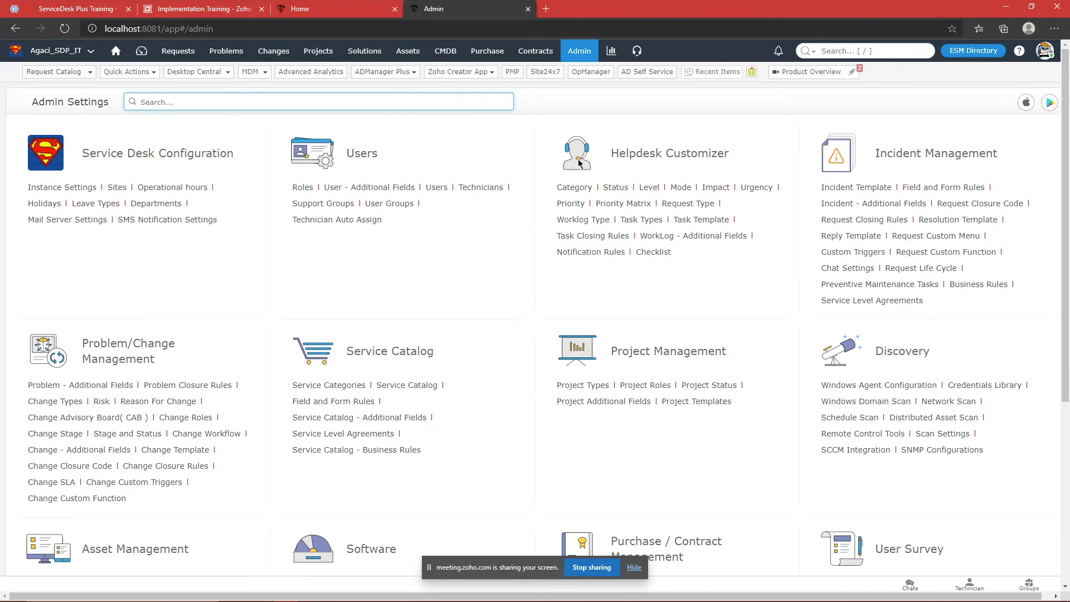
click(440, 189)
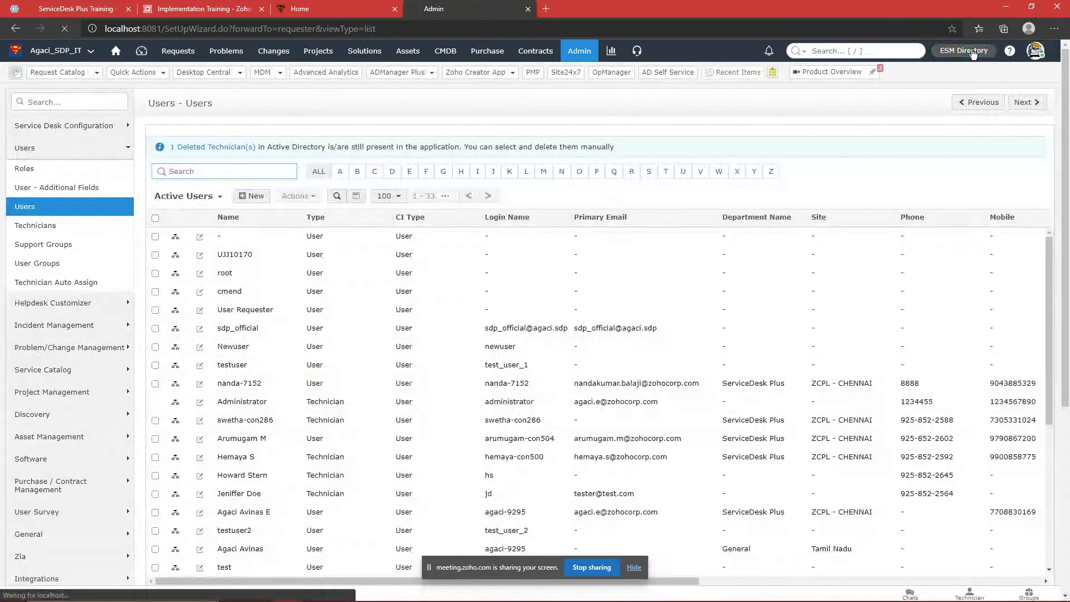
Step: Enter the Travel instance from the ESM Directory's Service Desk Instances list
click(972, 50)
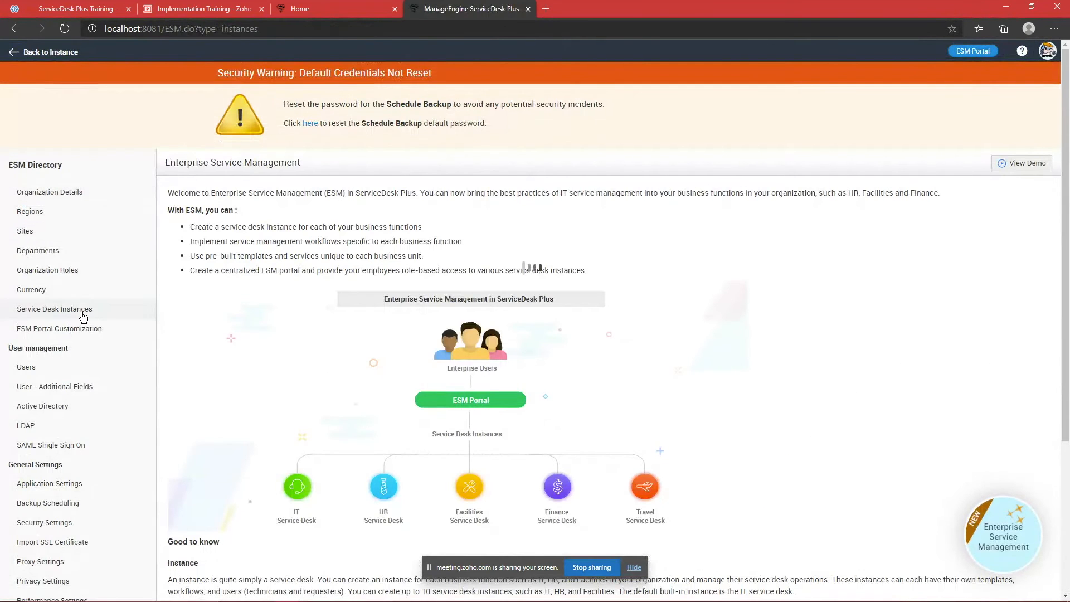
click(54, 309)
scroll(574, 271, down, 7)
scroll(628, 276, up, 2)
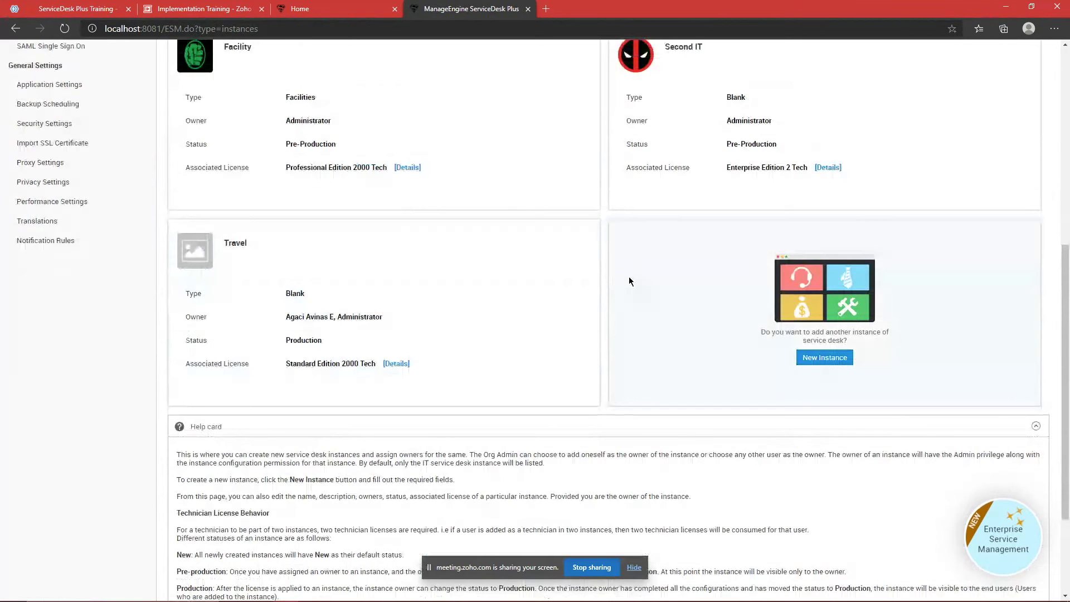
click(398, 455)
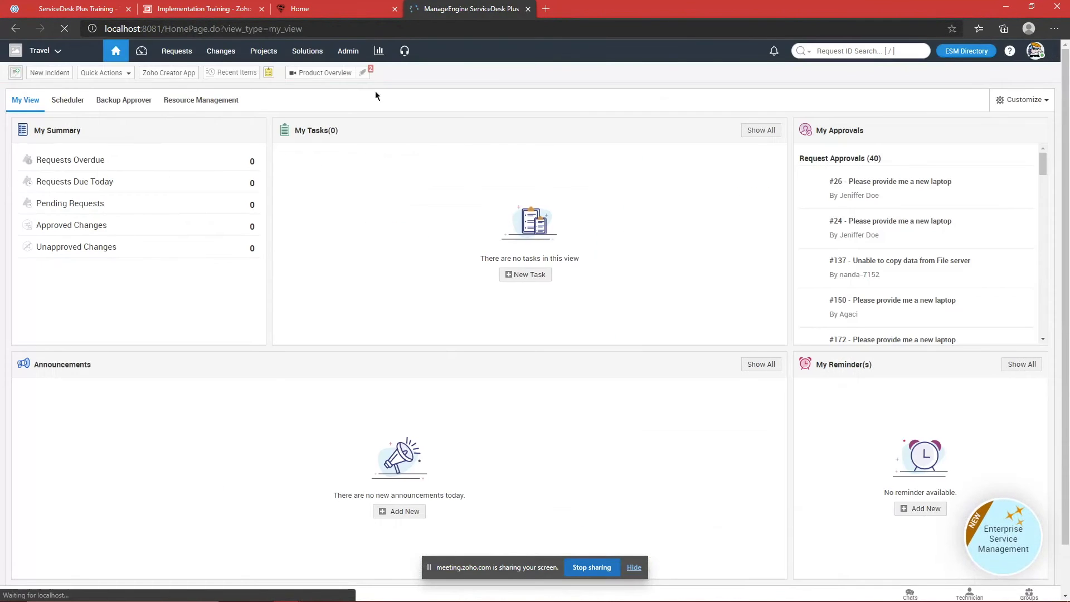
Step: Review Travel's User Groups and Users via an admin search for 'user', then switch back to the IT instance
click(348, 52)
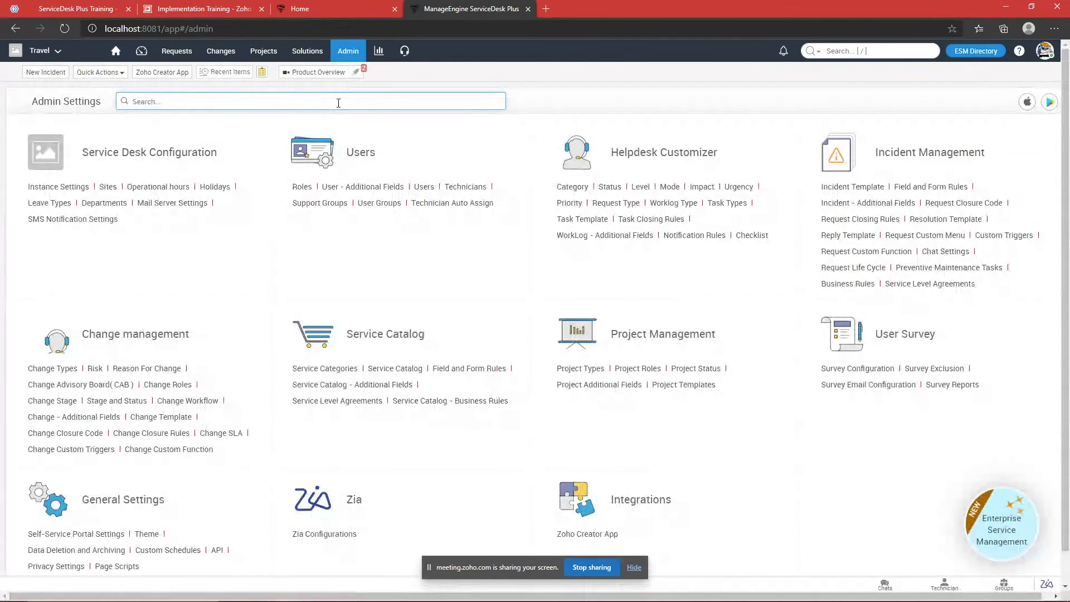
text(user)
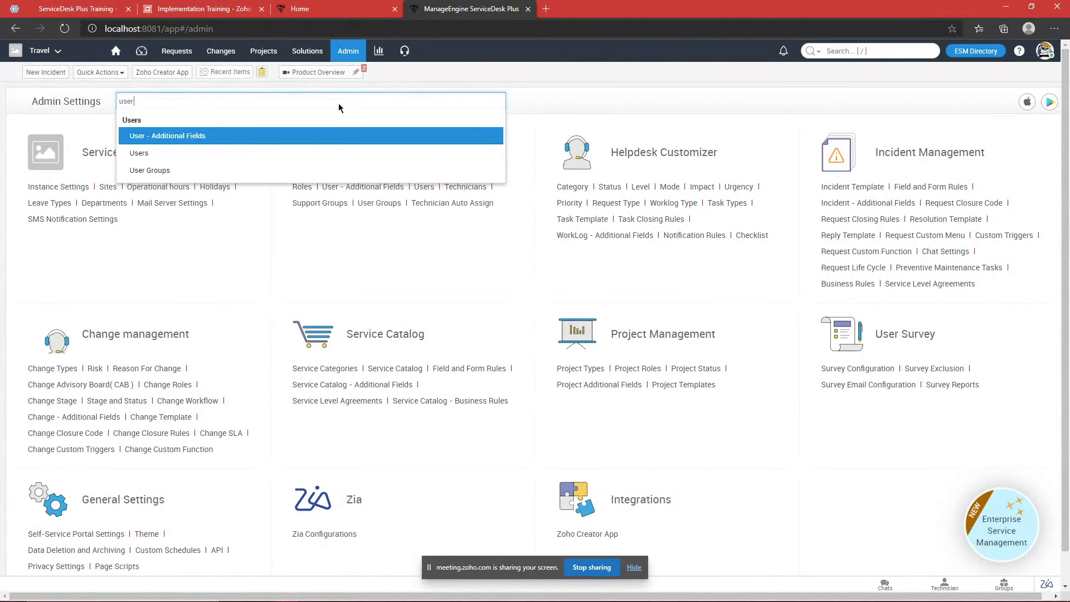
click(206, 168)
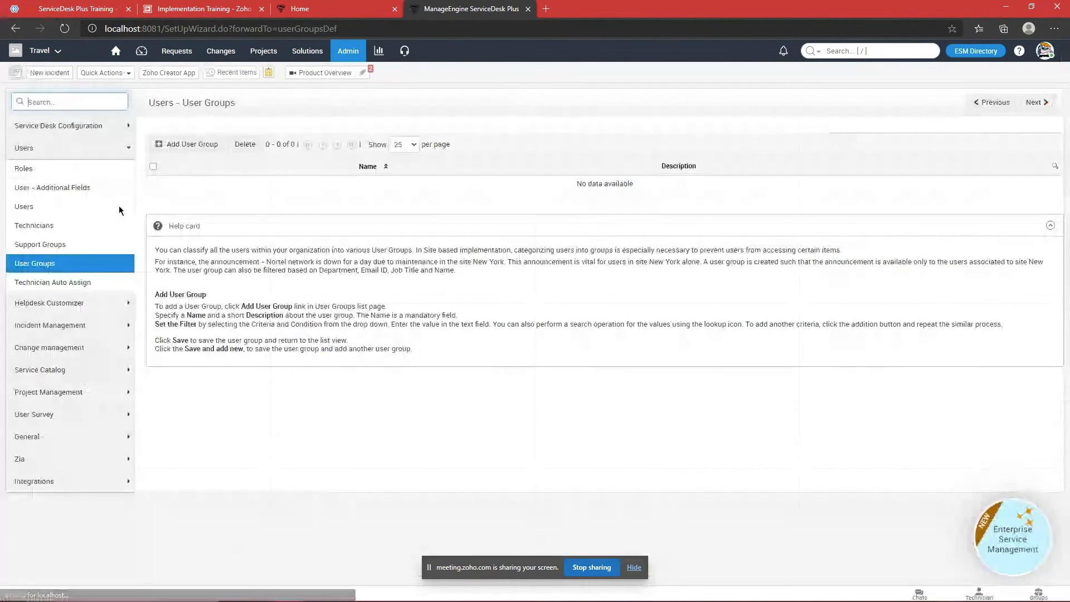
click(55, 205)
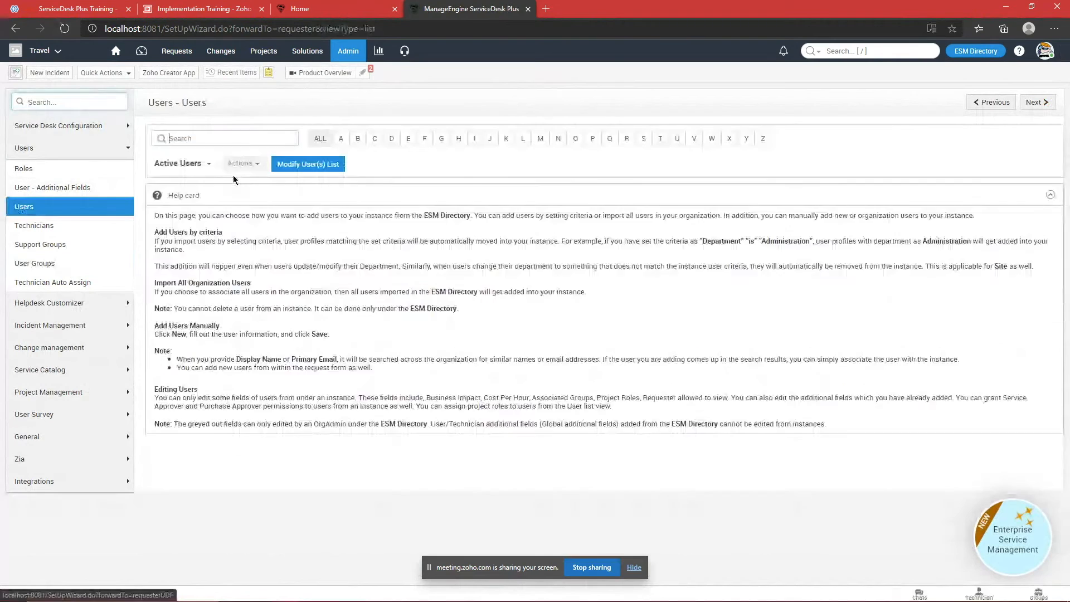
scroll(385, 231, down, 1)
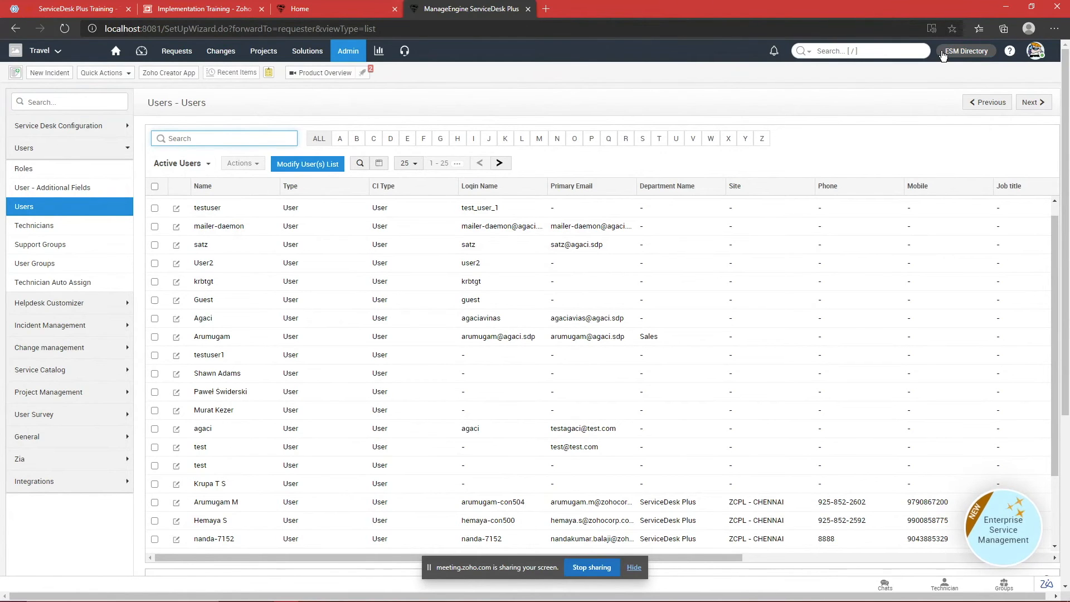
click(57, 51)
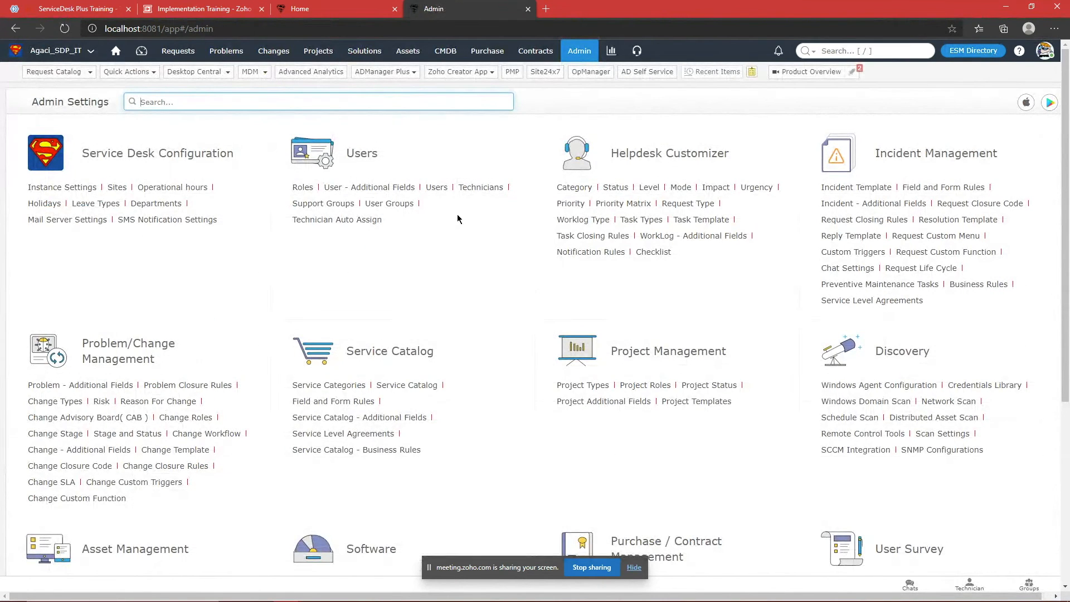
mouse_move(590, 596)
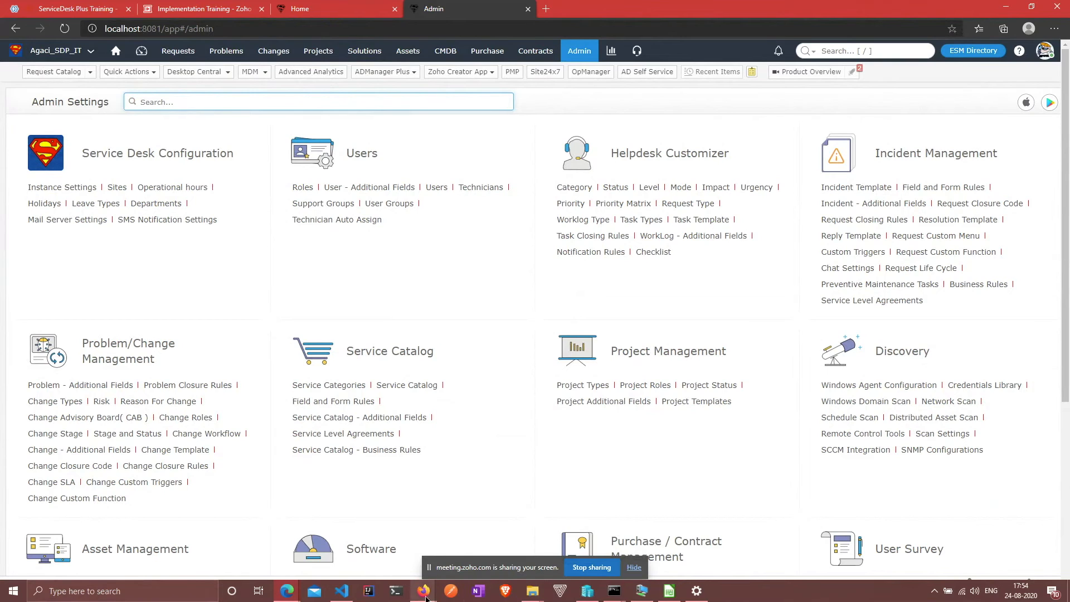
Step: On the remote server, log out of ServiceDesk Plus and sign in to SDP_ADFS from the ADFS page
click(641, 590)
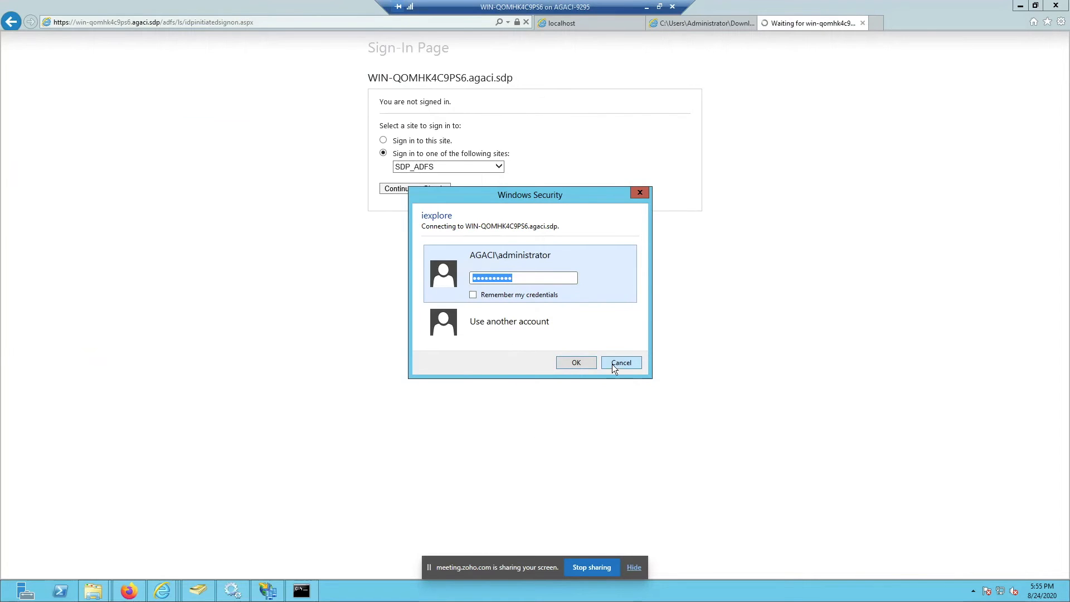
click(128, 589)
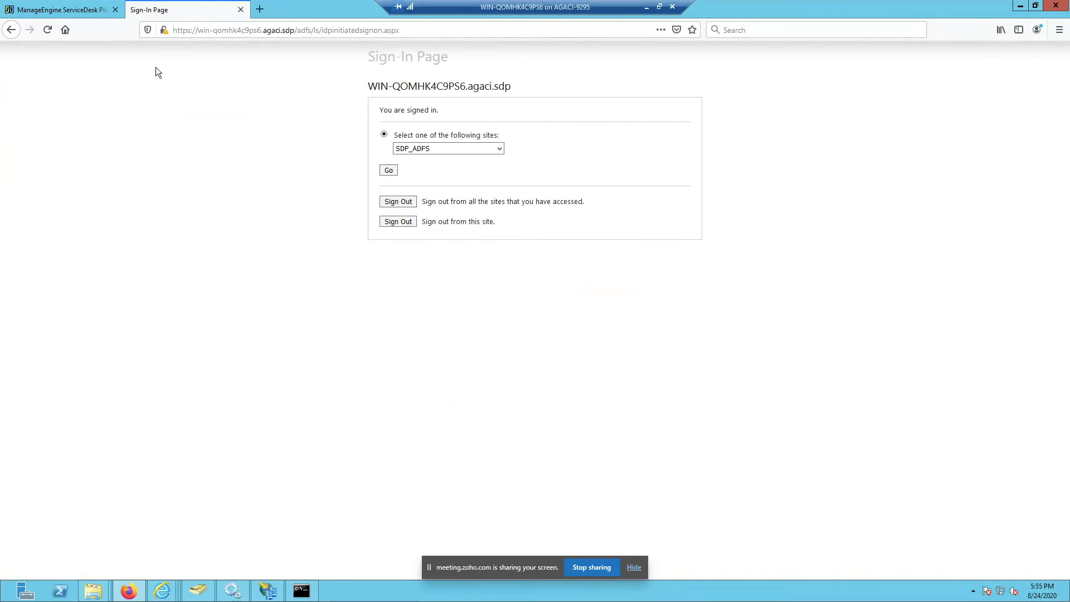
click(55, 8)
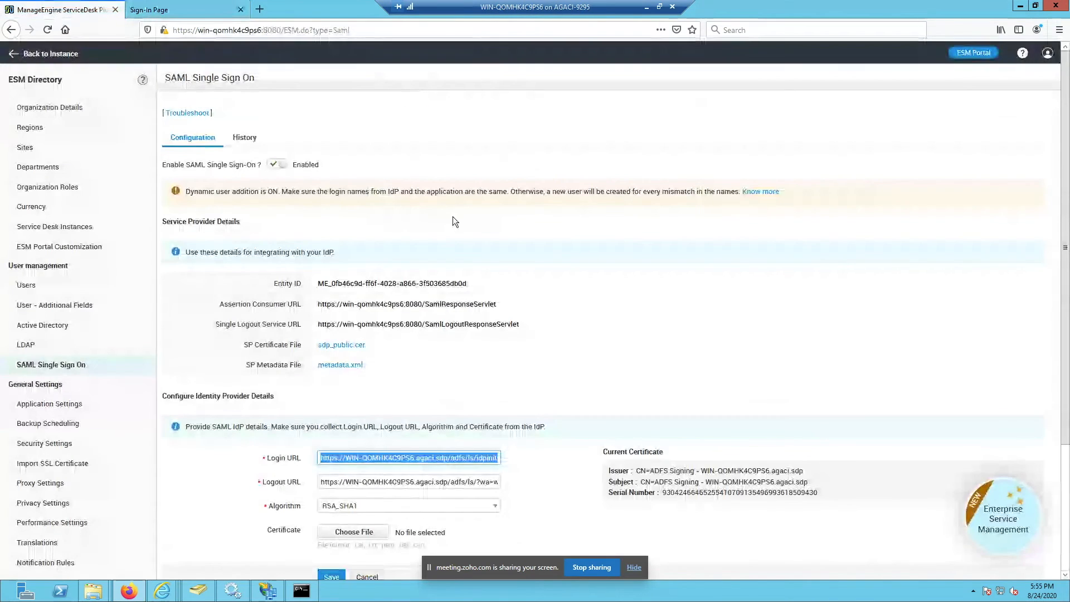
click(1046, 53)
click(981, 179)
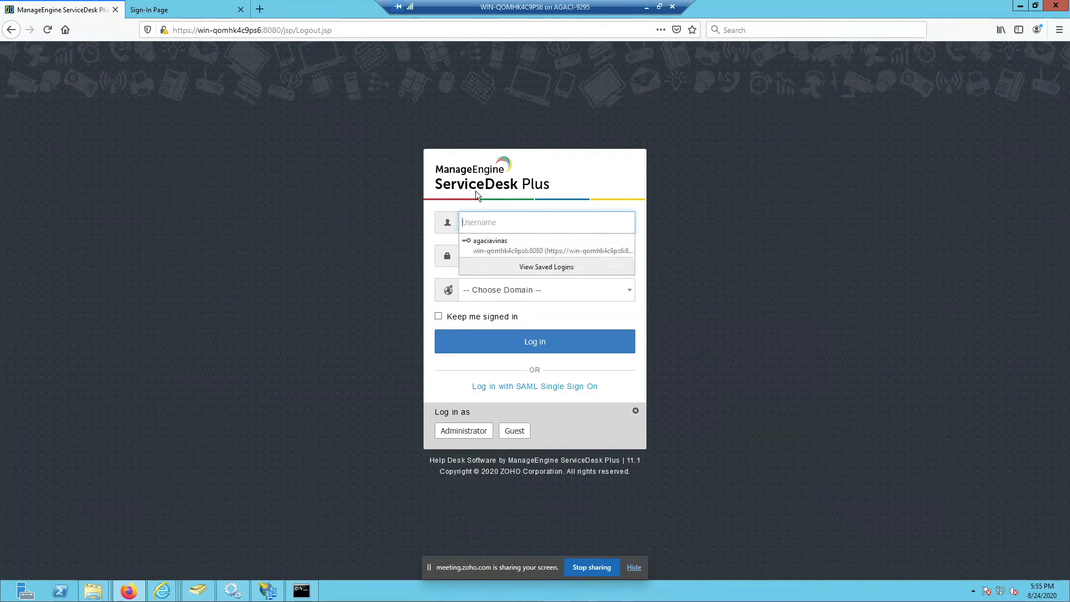
click(507, 380)
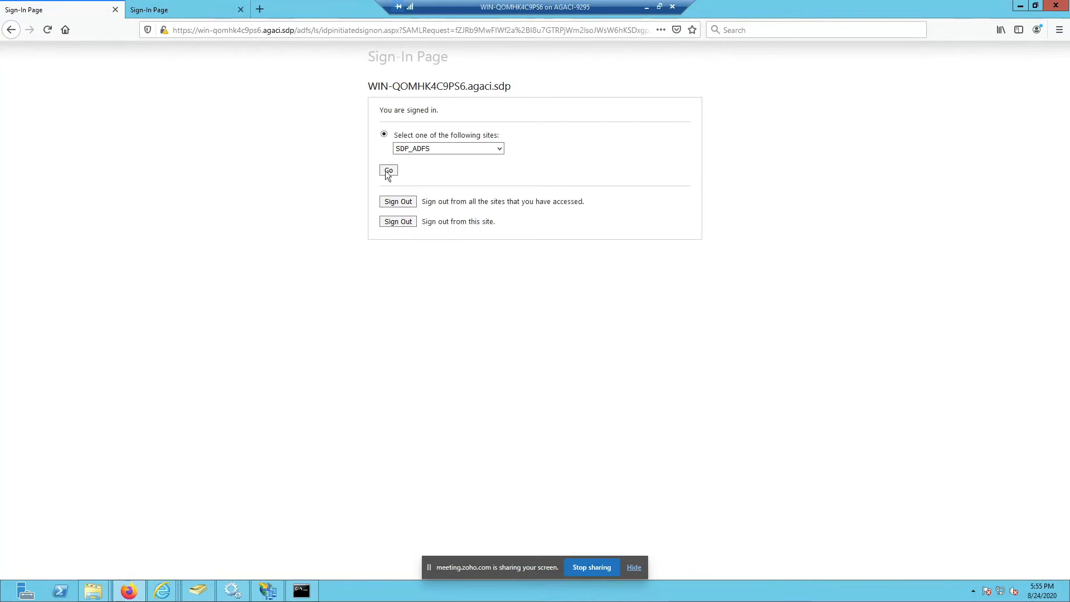
click(391, 169)
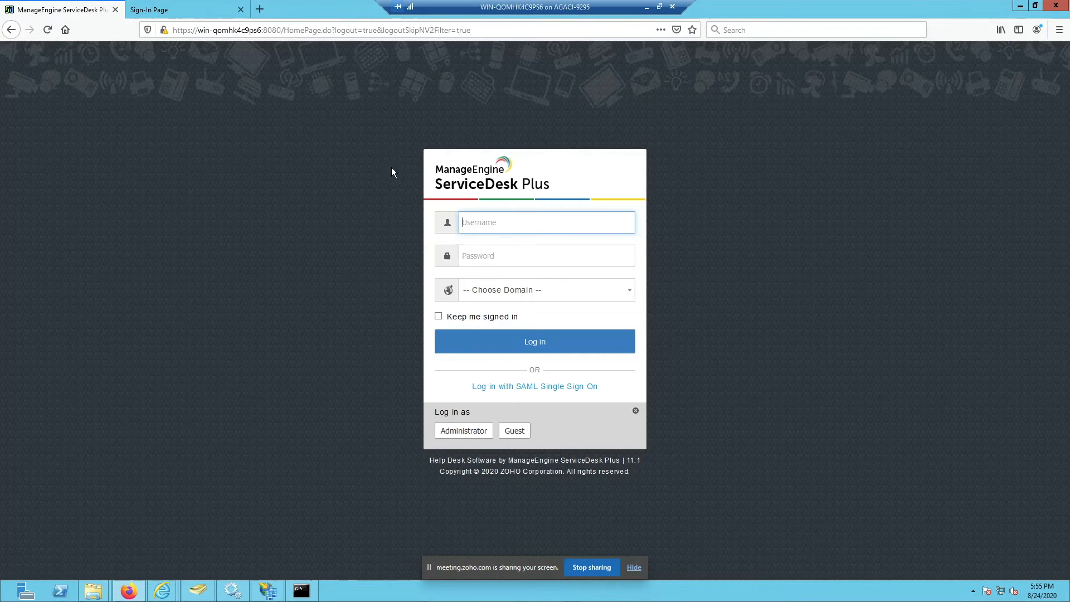
click(212, 11)
click(385, 168)
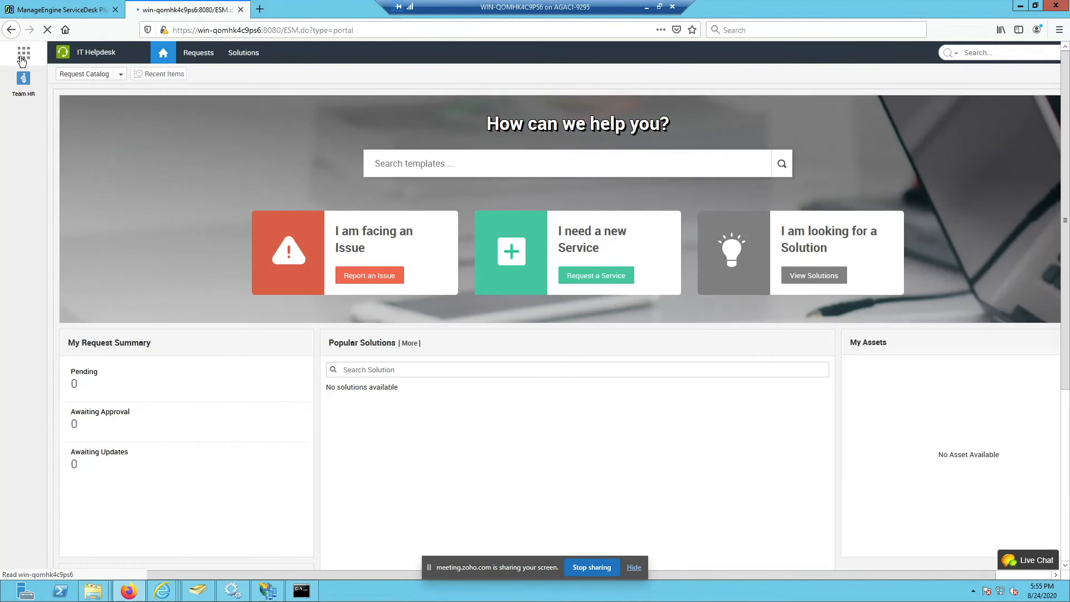
Step: Open the service desk portal chooser, then hide the remote session and bring the local SAML page forward
click(23, 56)
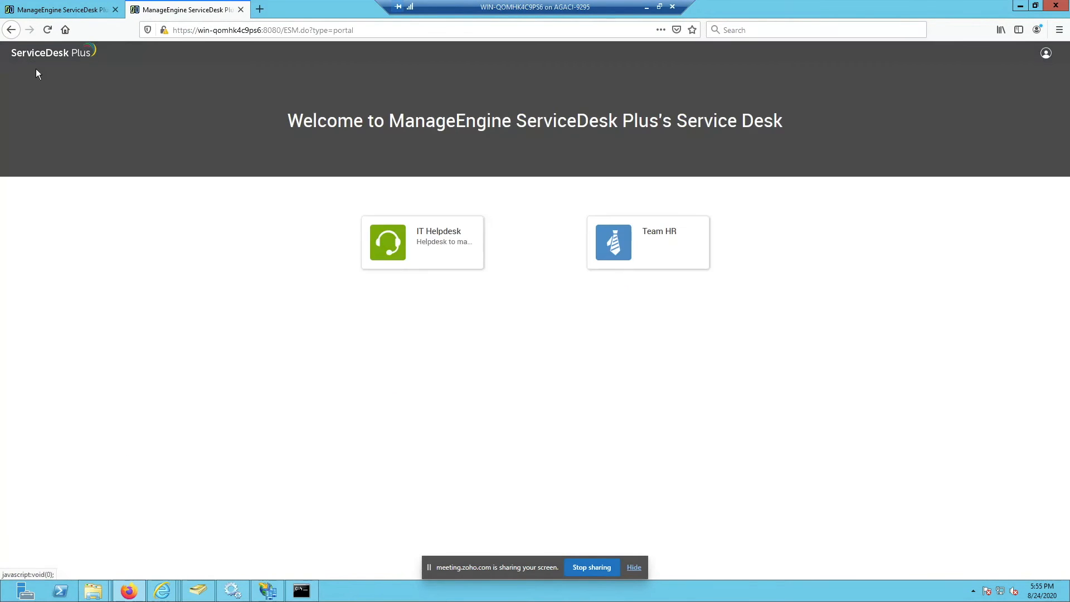
drag(686, 215, 798, 296)
click(797, 296)
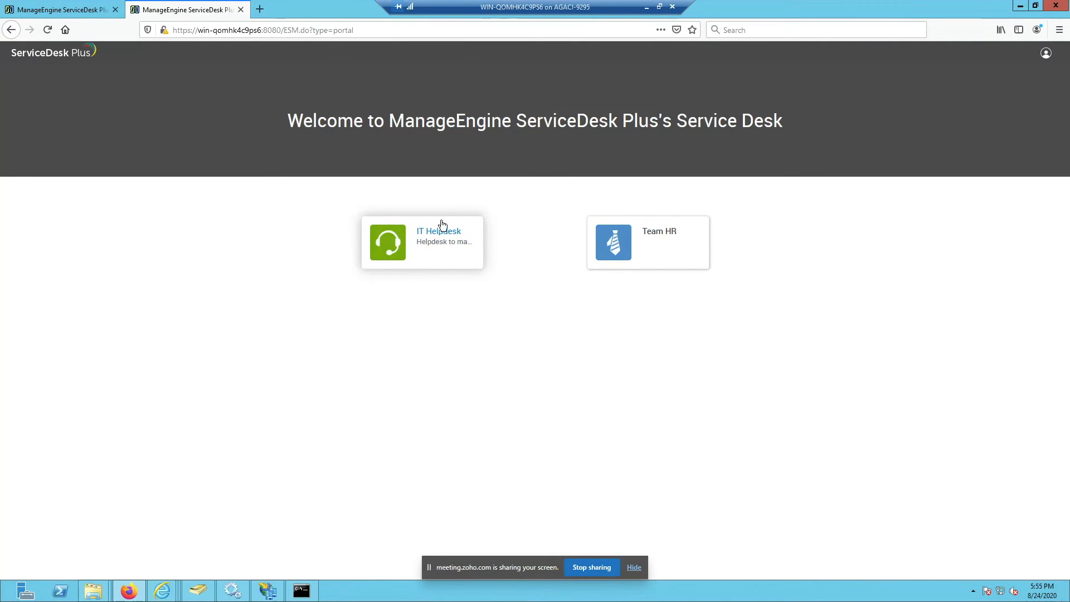
click(645, 8)
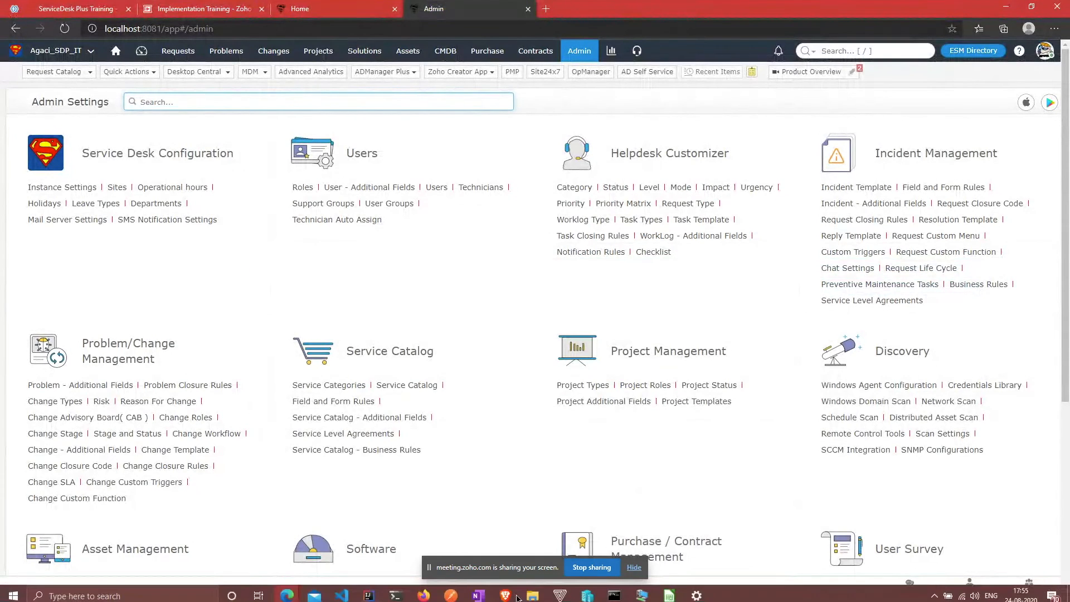
click(288, 593)
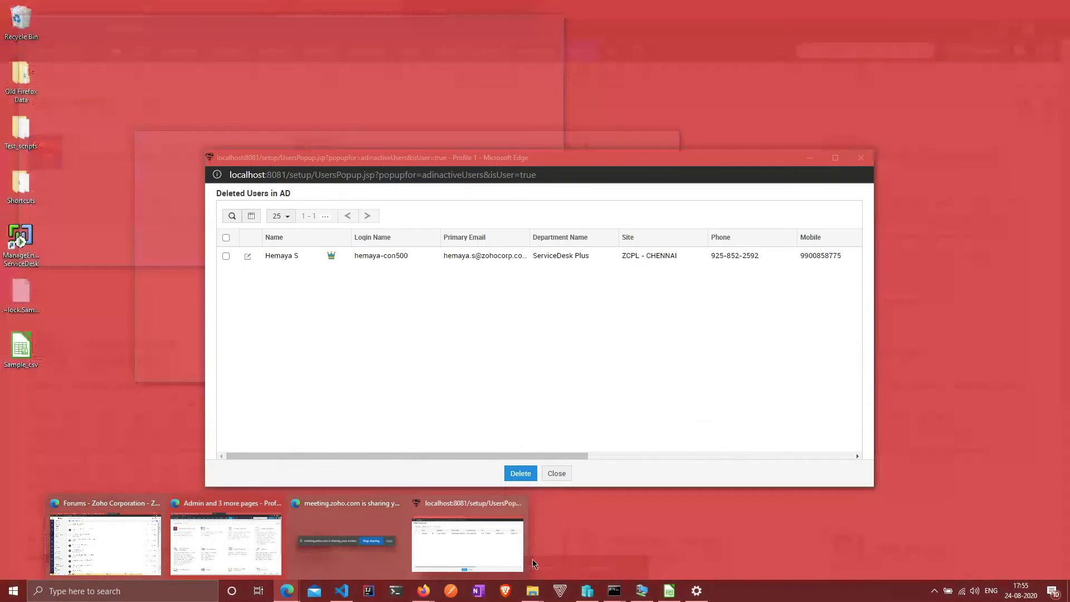
mouse_move(426, 593)
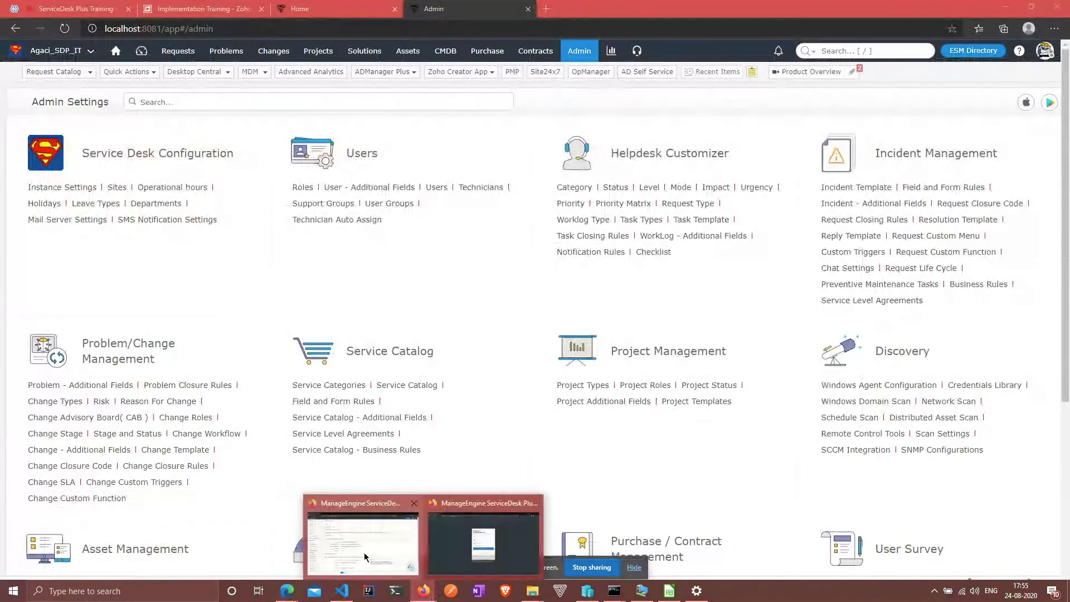
click(370, 557)
Step: Visit the local ESM Directory users page and inspect the certificate security warning details
click(63, 287)
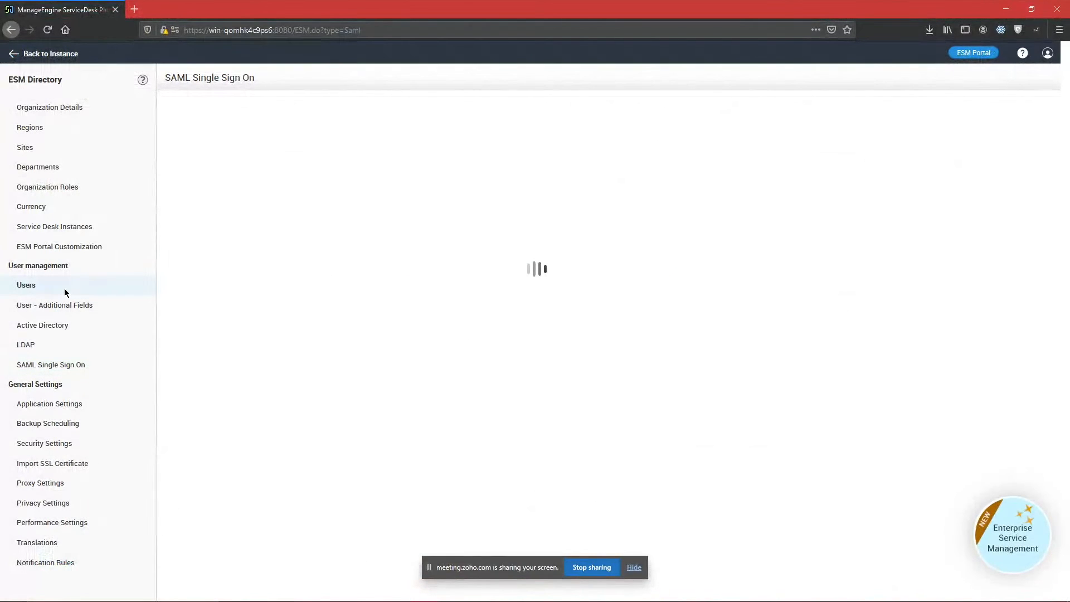
click(23, 58)
click(351, 410)
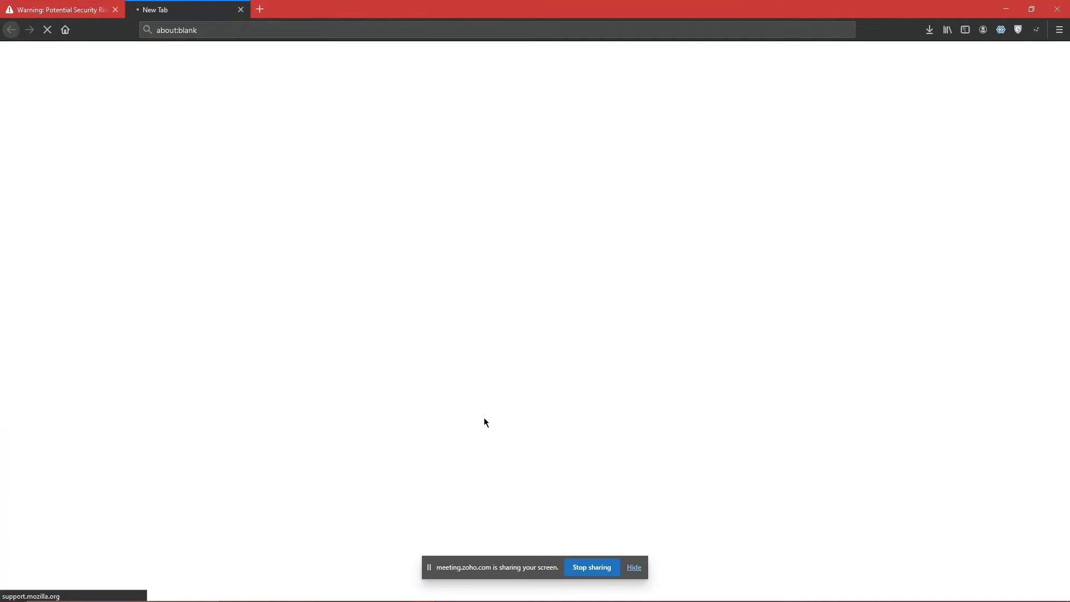
click(238, 9)
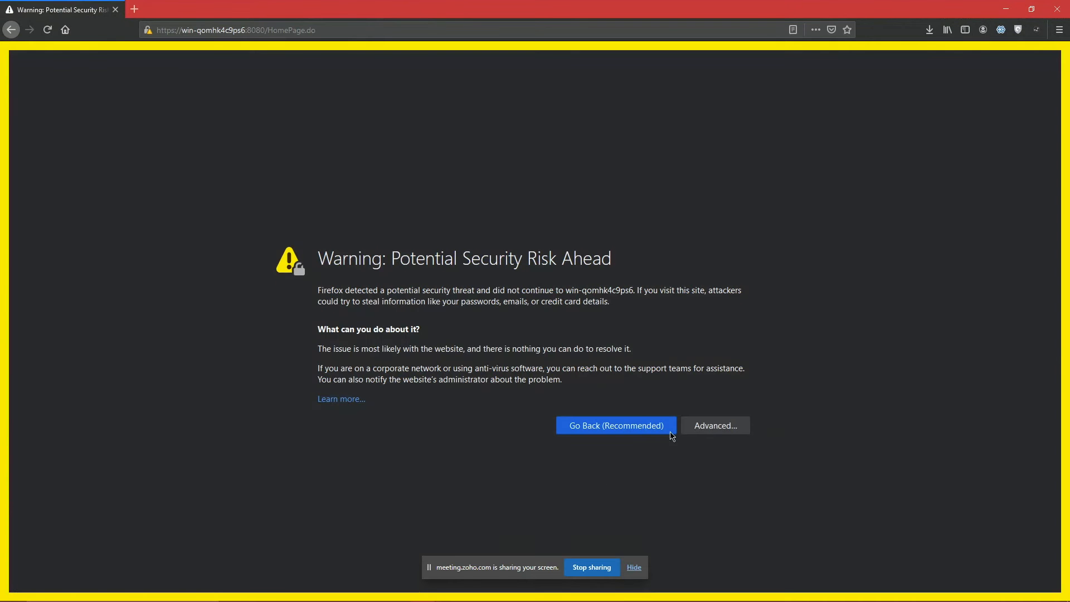
click(707, 425)
scroll(511, 394, down, 3)
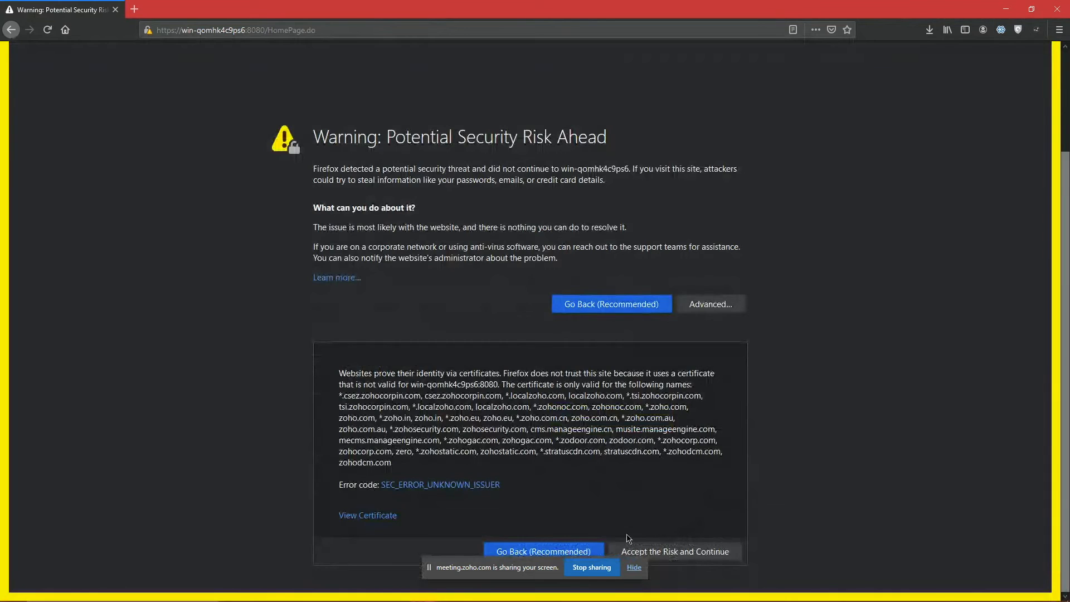
click(115, 9)
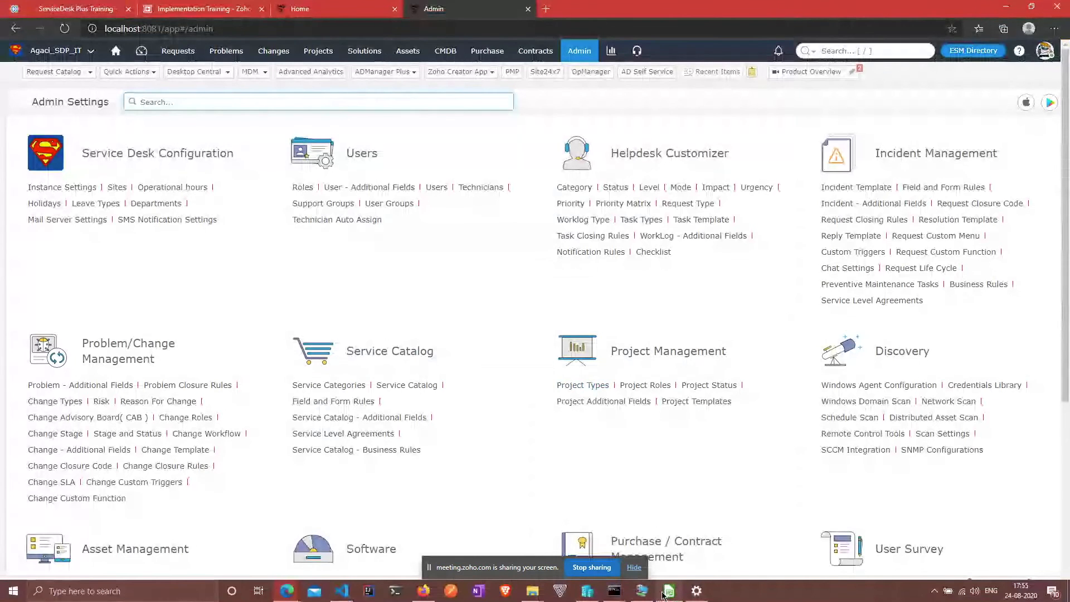
Step: Open a new Firefox private window on the remote server
click(645, 591)
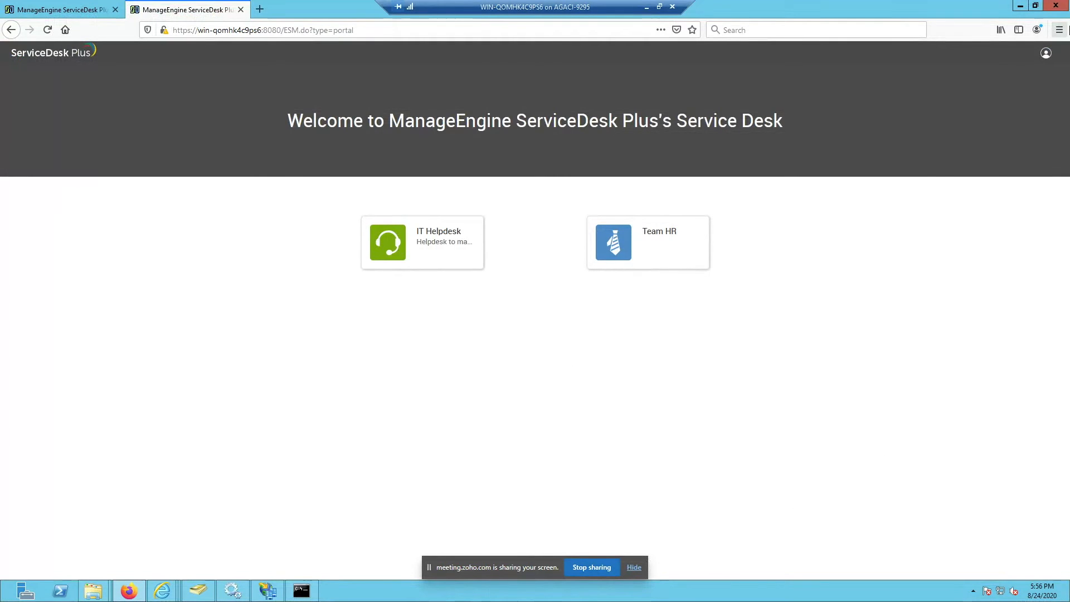
click(1059, 29)
click(972, 107)
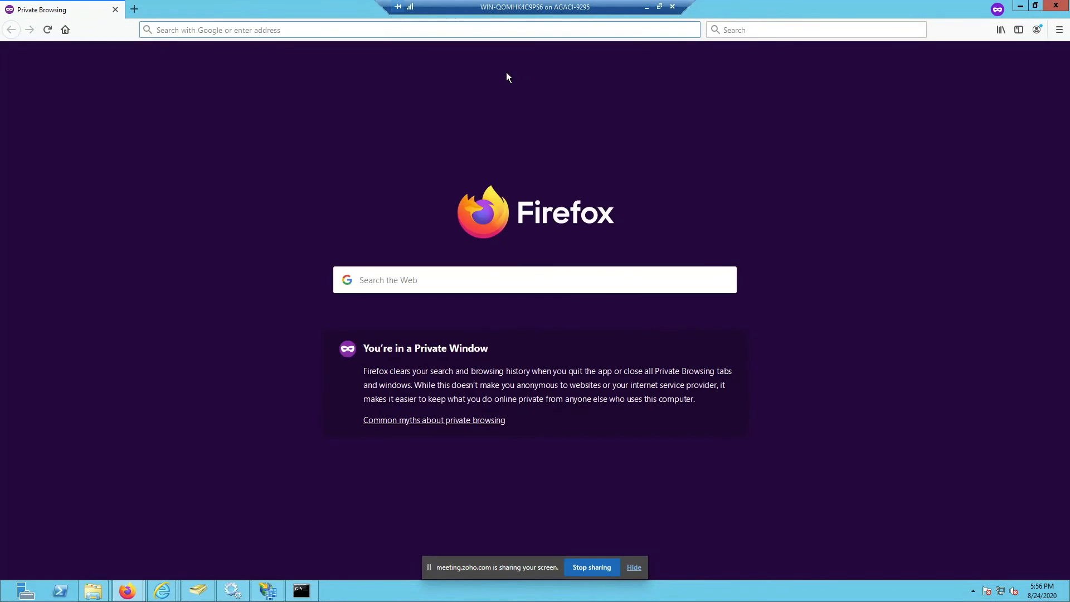
Step: Load the ServiceDesk Plus address and log in with saved credentials on the AGACI domain
text(https:)
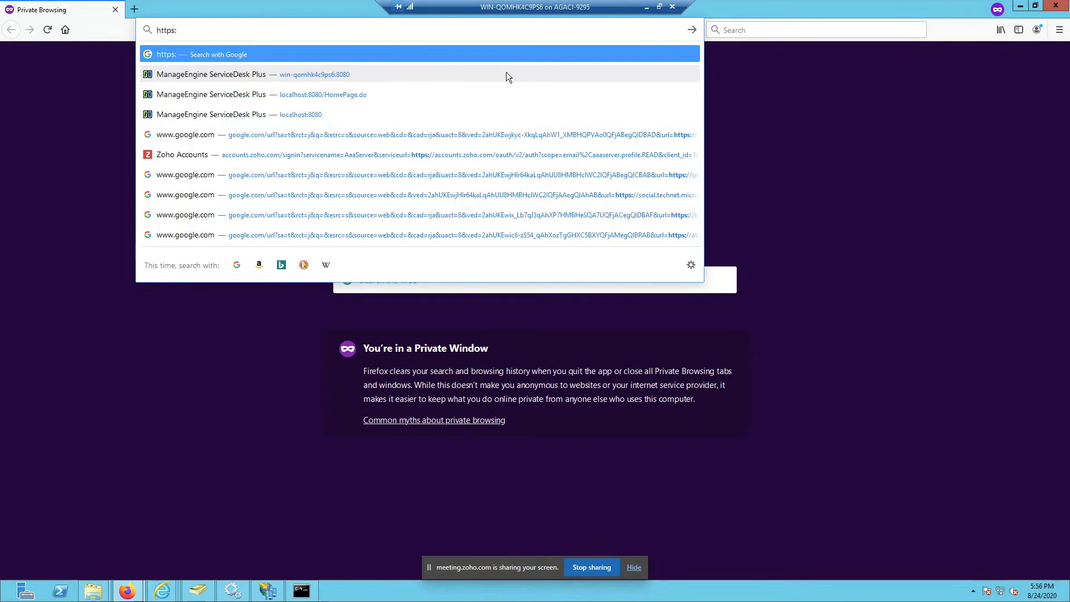
text(//win-qomhk4c9ps6:8080/)
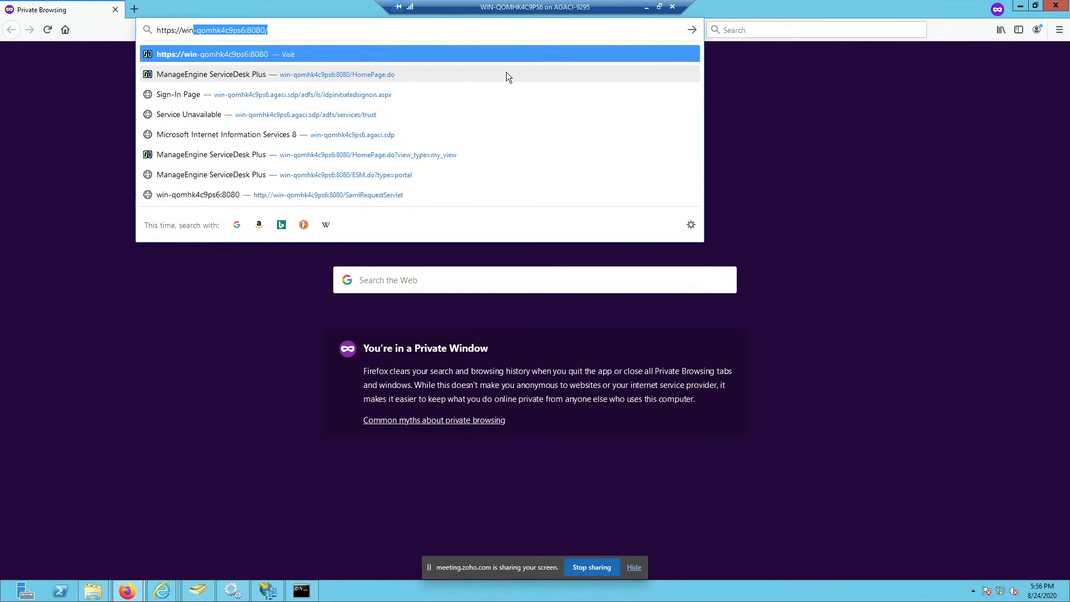
key(Return)
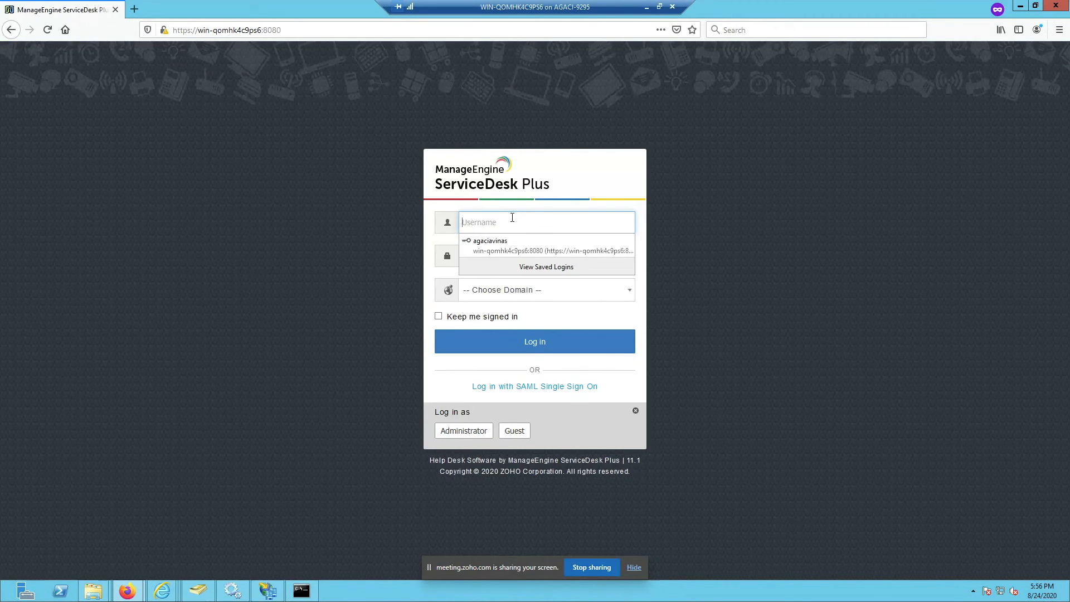
click(544, 248)
click(499, 297)
click(495, 340)
click(494, 345)
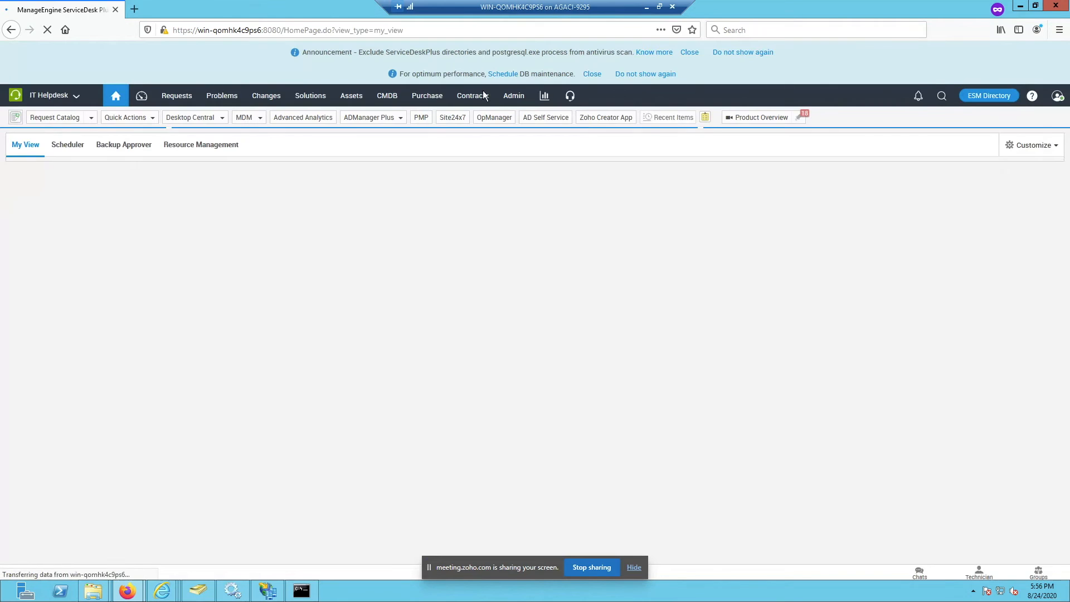
Step: Open Admin settings, close the ESM portal tab, and switch the instance to Team HR
click(511, 100)
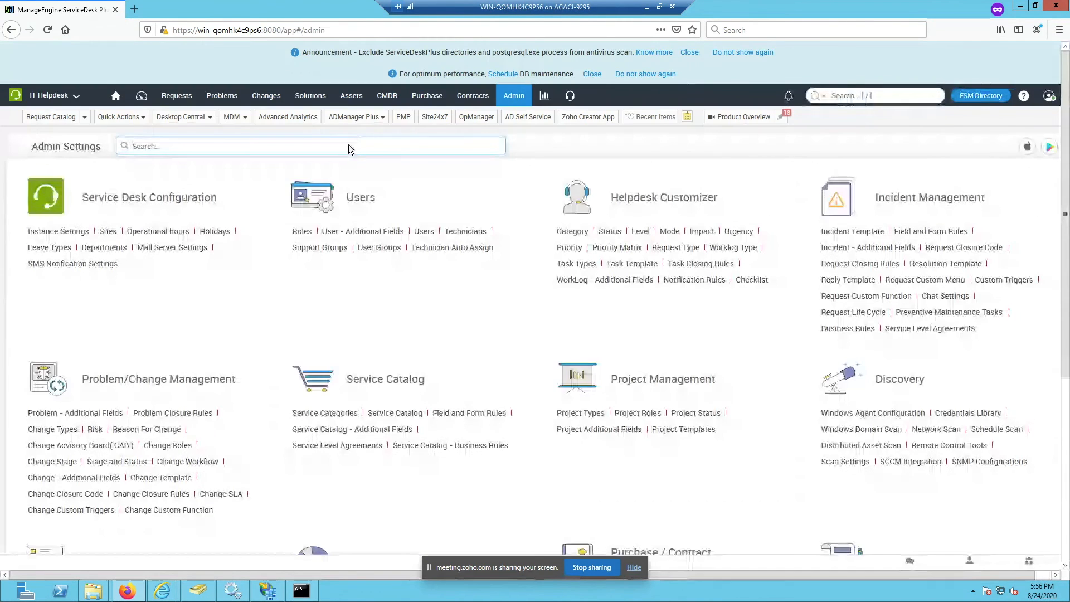
mouse_move(127, 590)
click(134, 560)
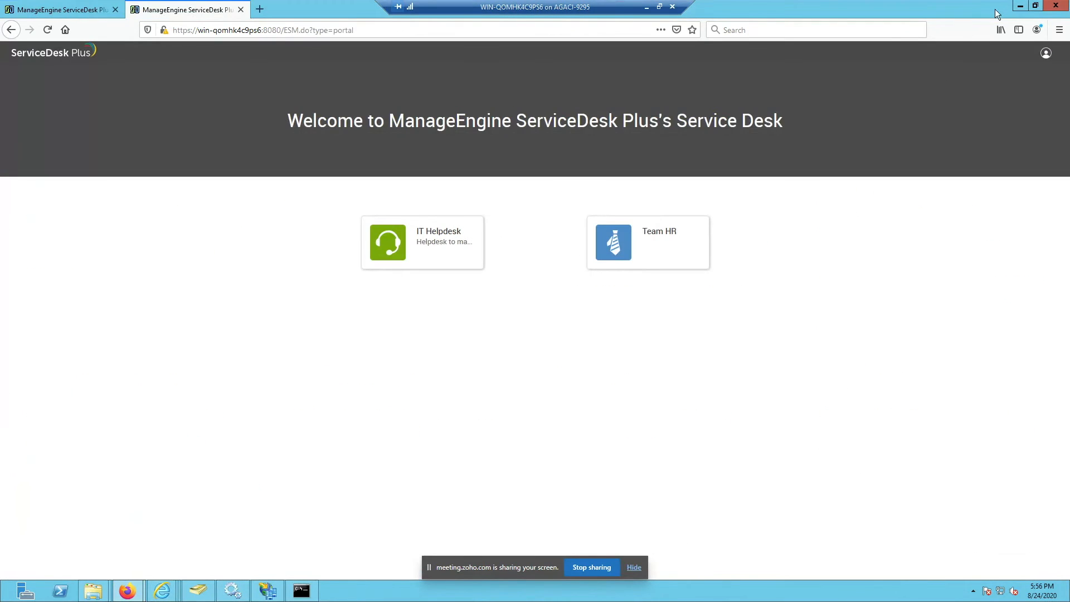
key(ctrl+w)
click(41, 103)
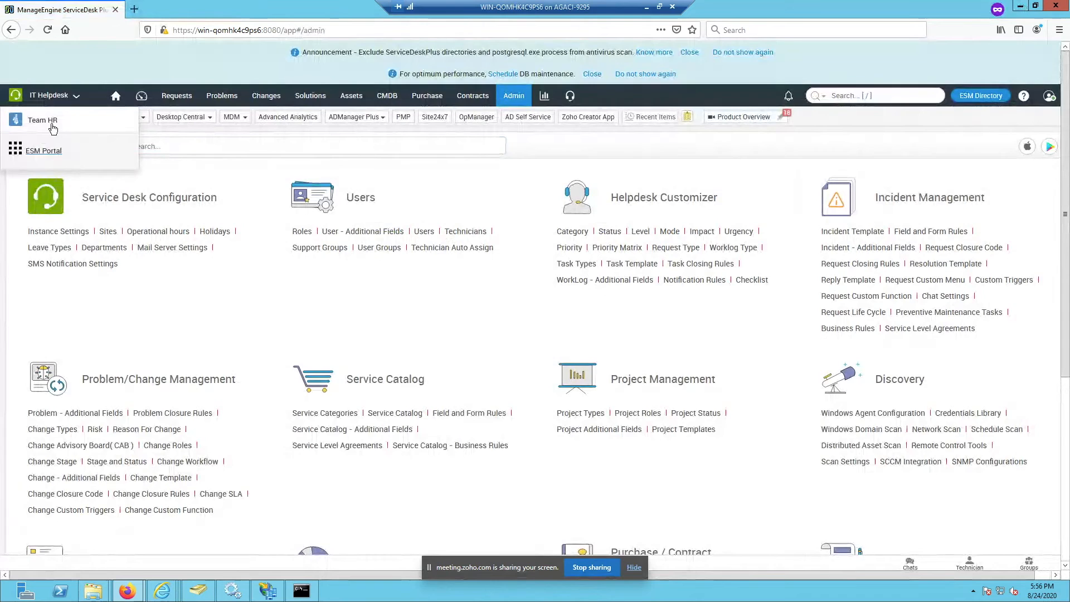
click(52, 124)
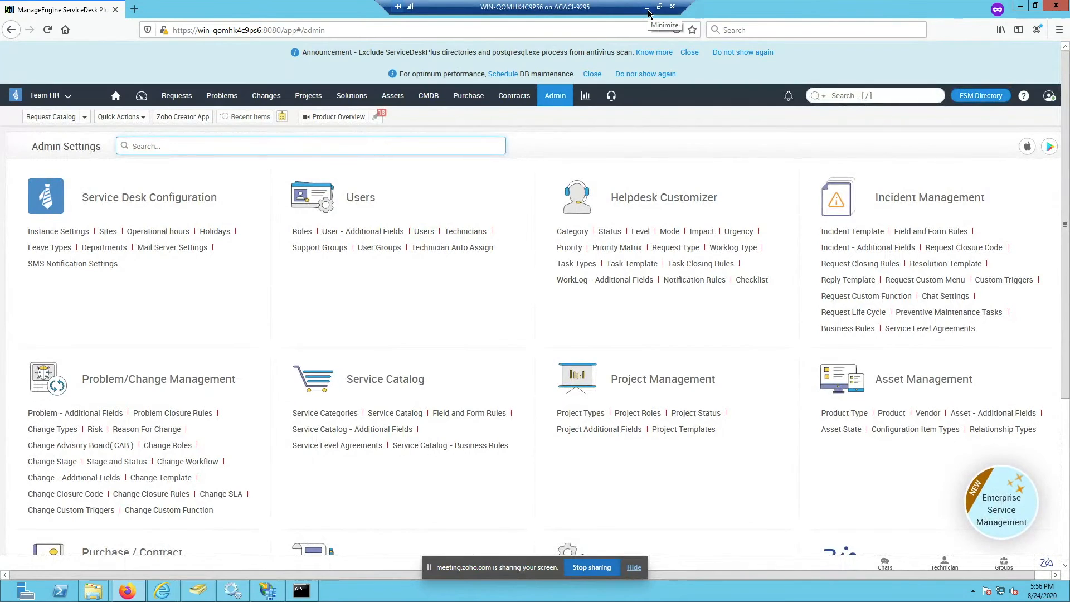
Step: Open ESM Directory > Users, then minimise the remote desktop session
click(996, 100)
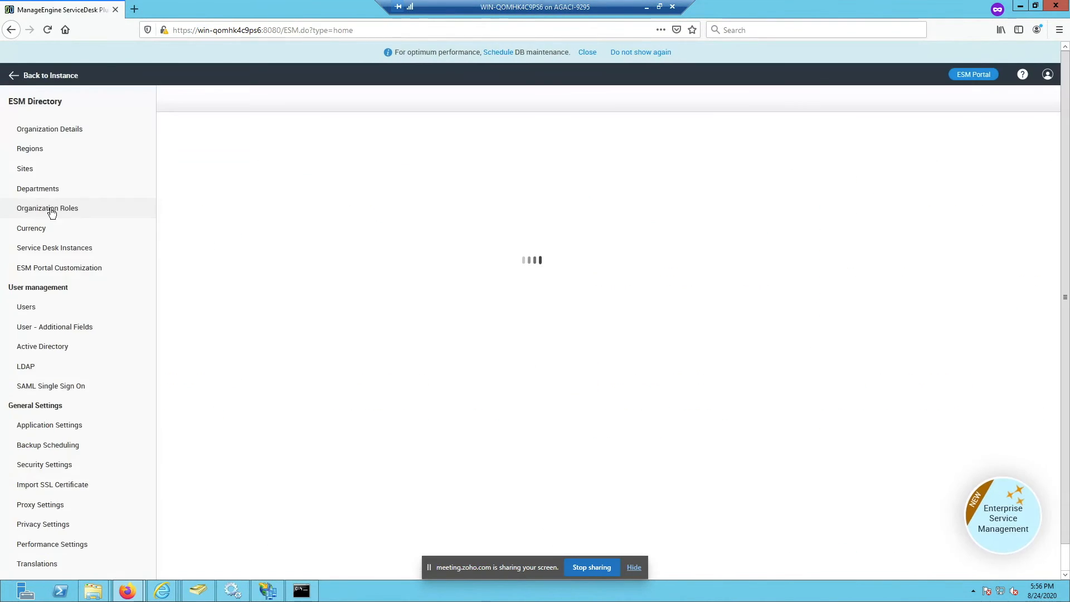
click(37, 307)
mouse_move(124, 595)
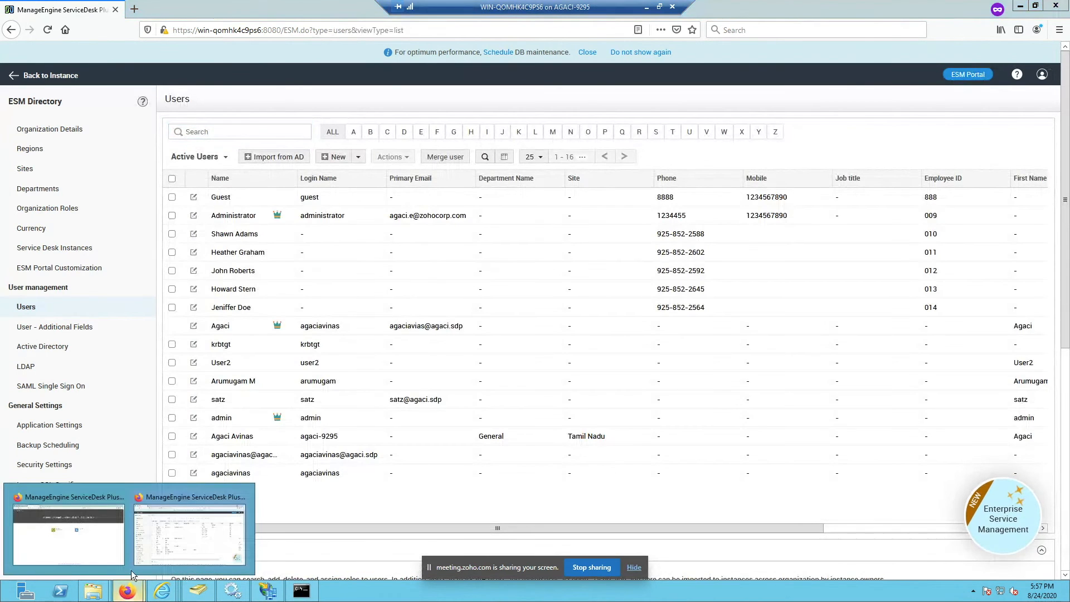
click(123, 560)
click(648, 9)
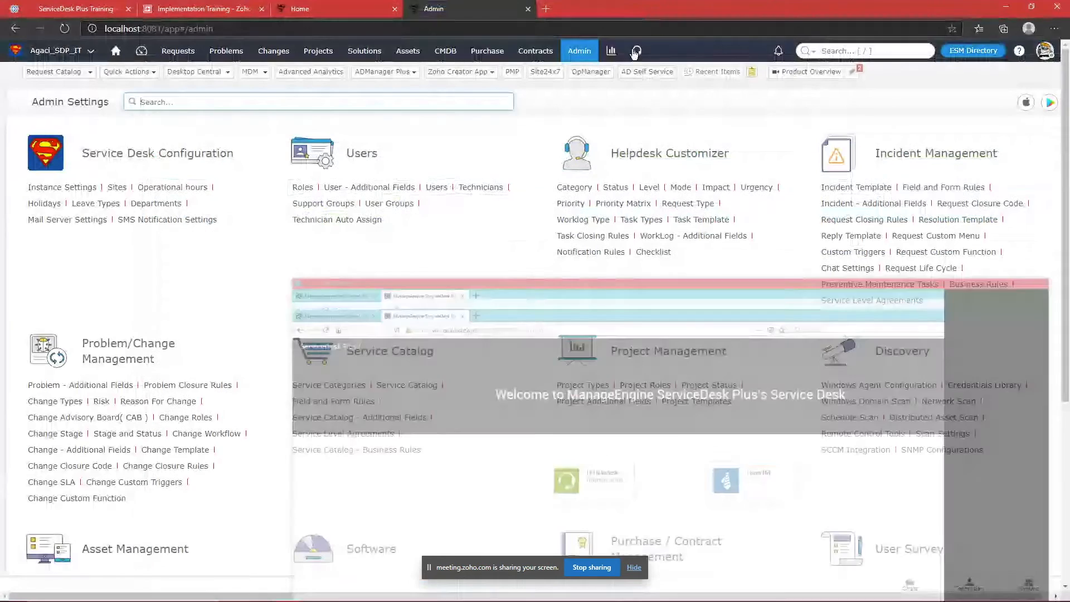
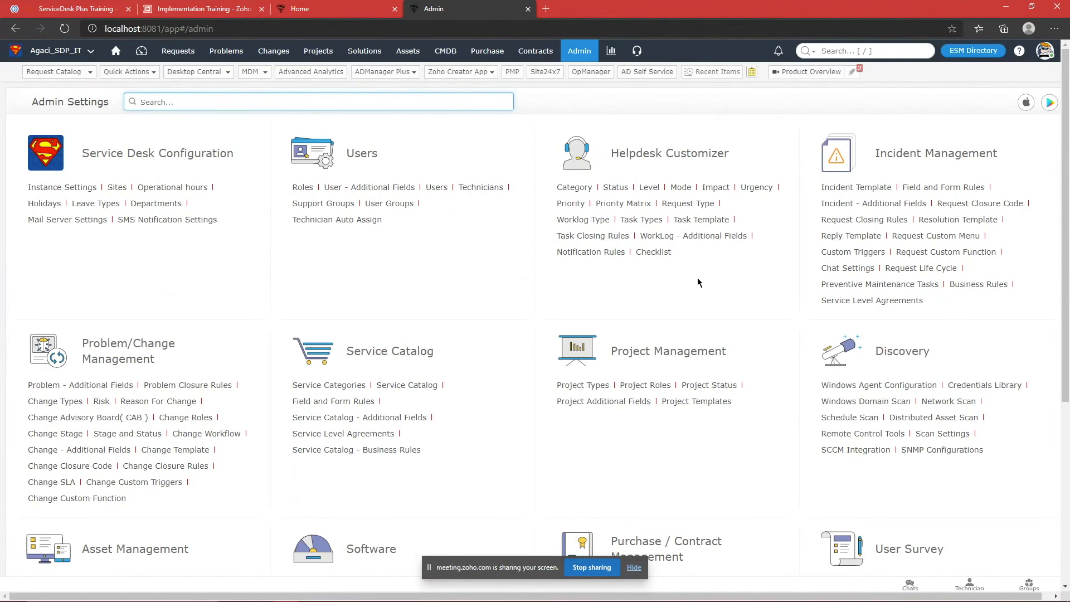
Step: Open the Users list and a requester's user details page
click(428, 191)
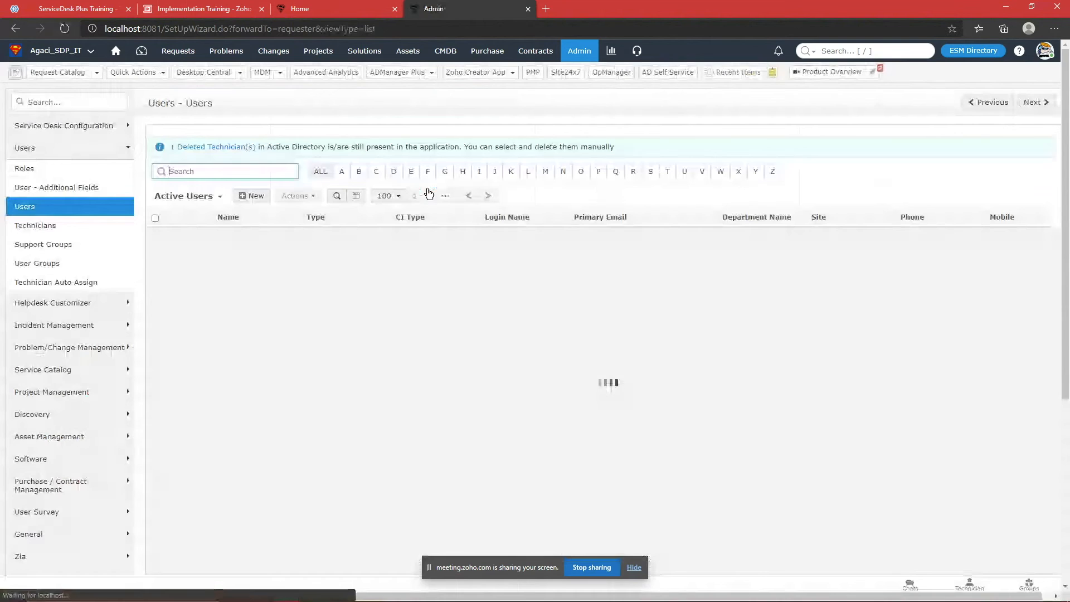
scroll(306, 323, down, 1)
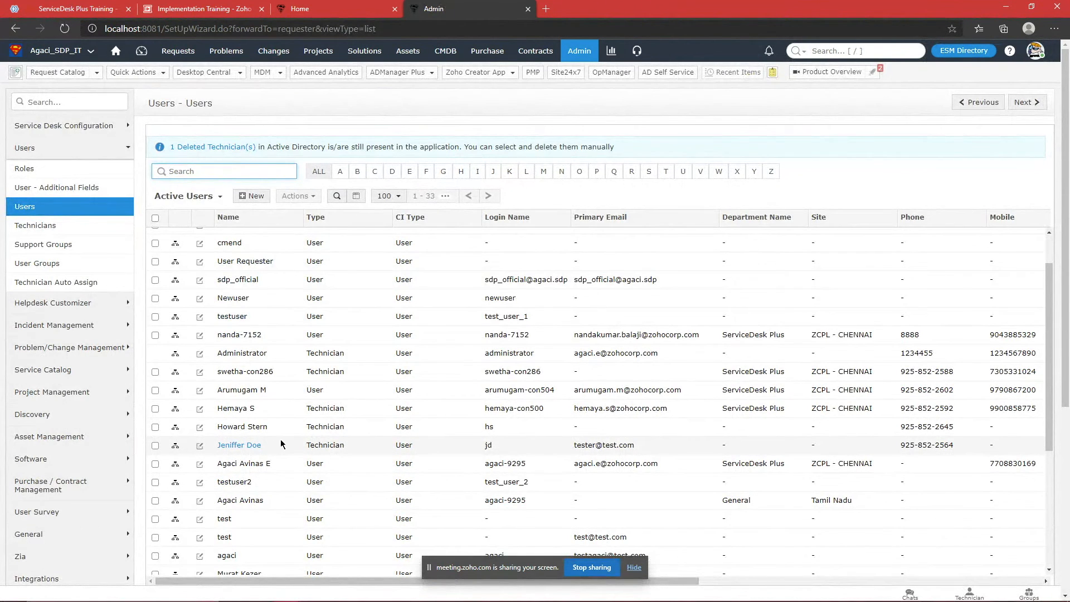
scroll(281, 443, down, 5)
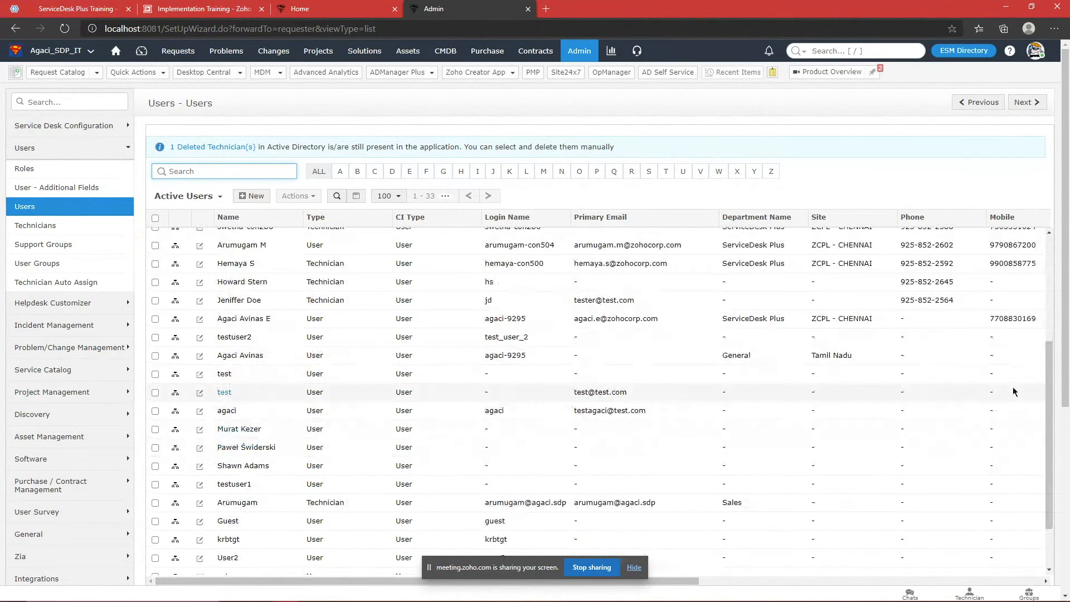
scroll(262, 343, down, 1)
scroll(279, 342, up, 4)
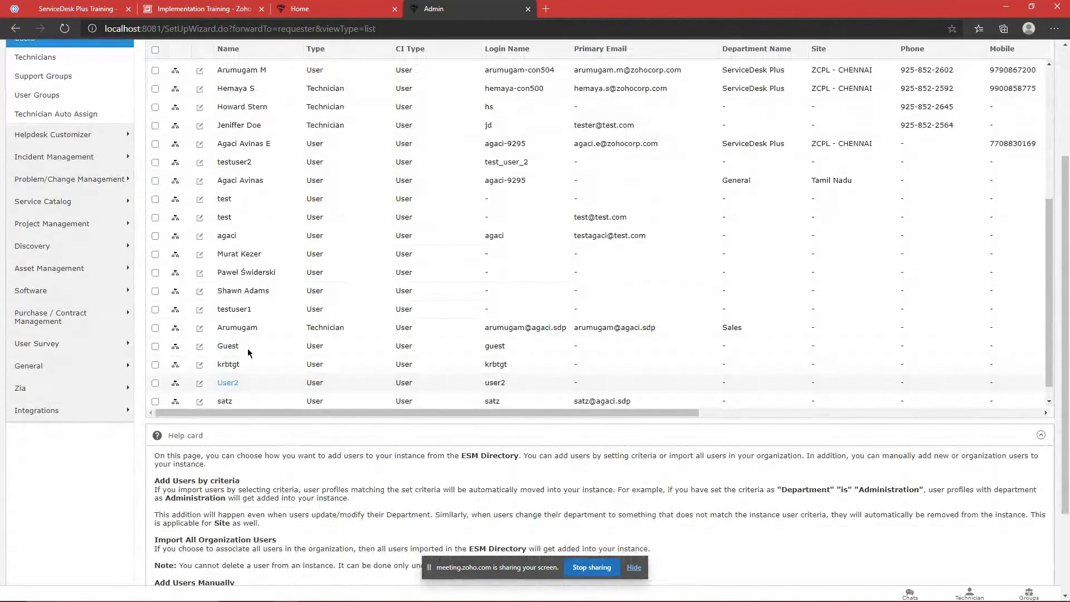
click(238, 206)
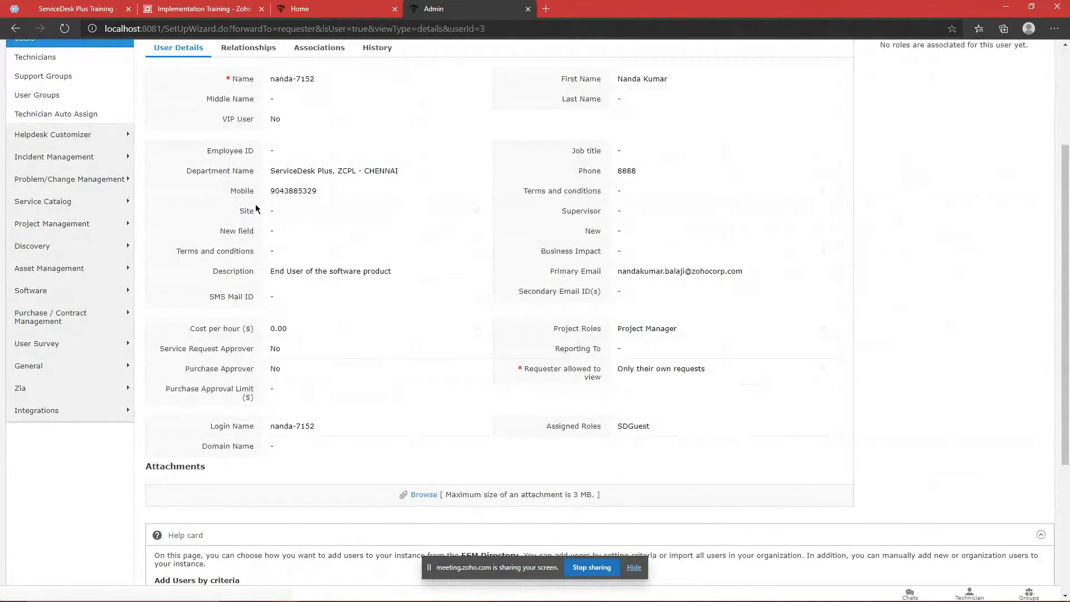
Step: Review the 'Requester allowed to view' options, leaving it at Only their own requests
scroll(664, 312, down, 2)
click(681, 285)
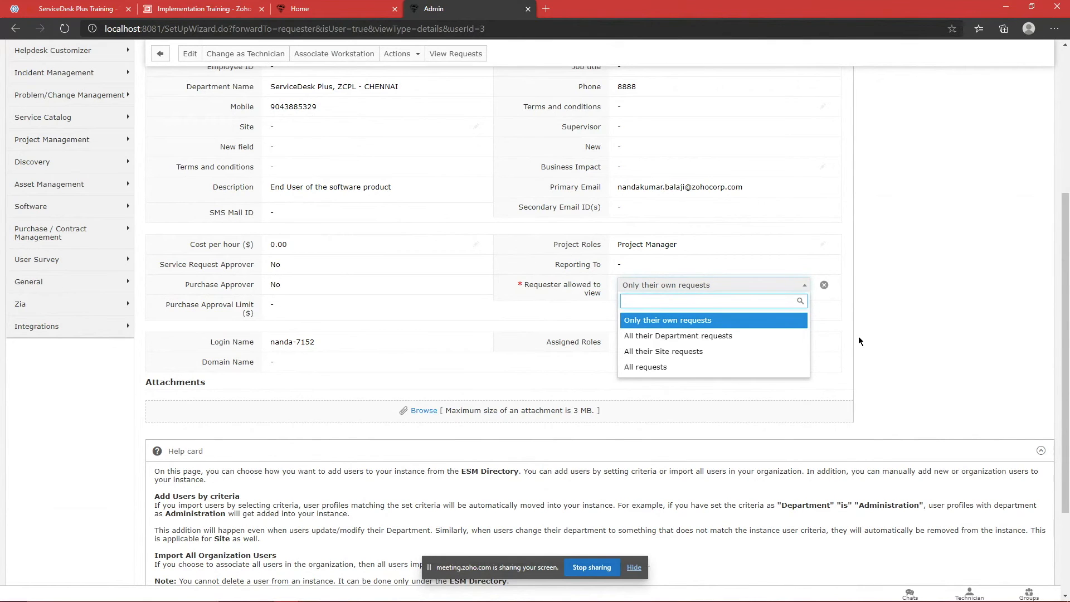
scroll(859, 337, up, 3)
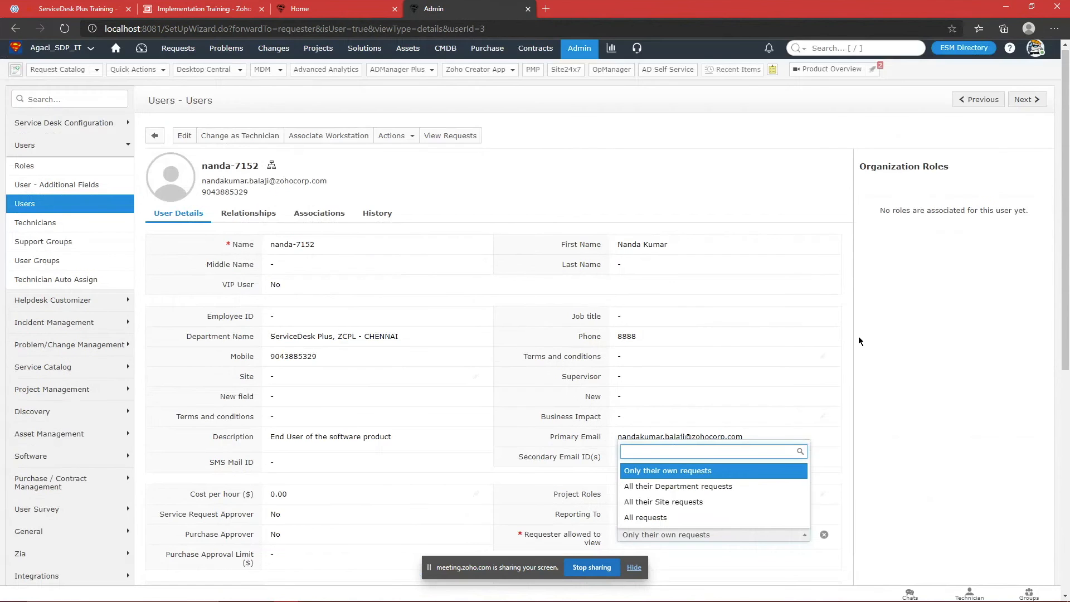
scroll(859, 337, down, 1)
click(824, 454)
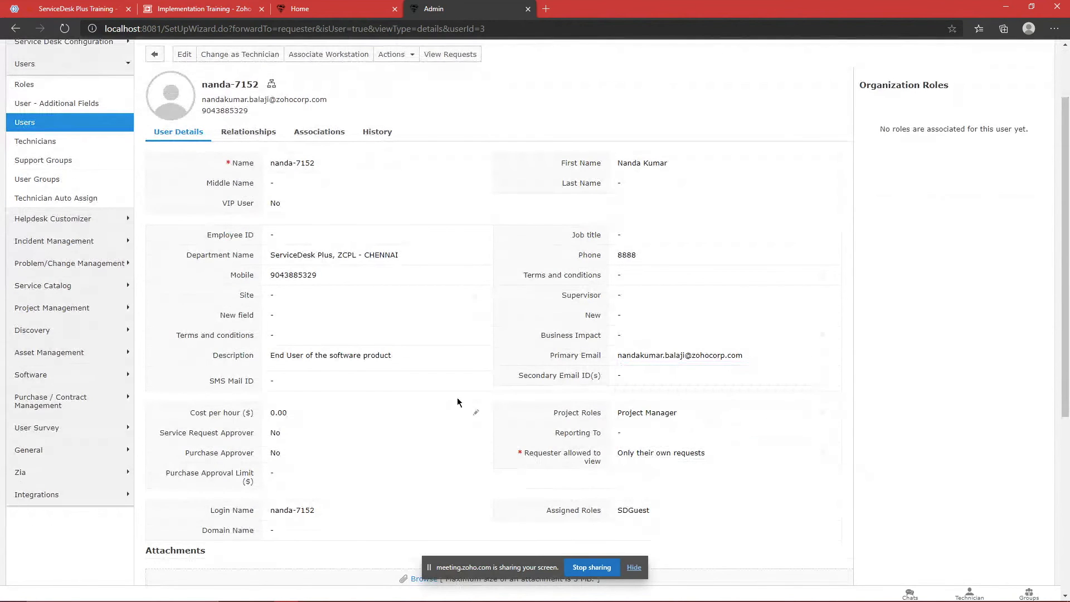
scroll(513, 248, up, 2)
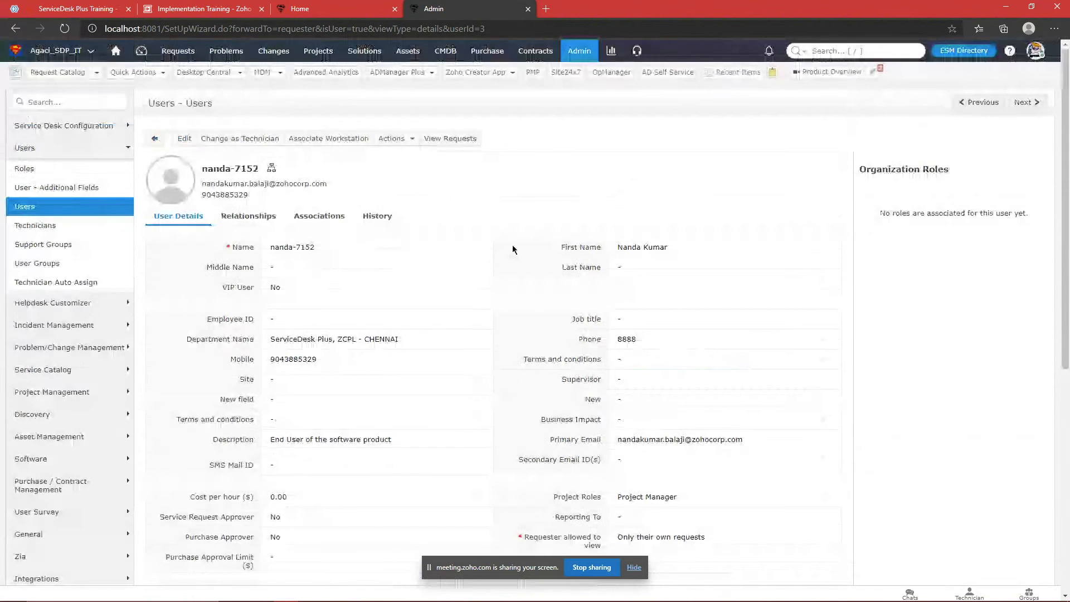
Step: Open the test user from the Users list and start converting them to a technician
click(44, 207)
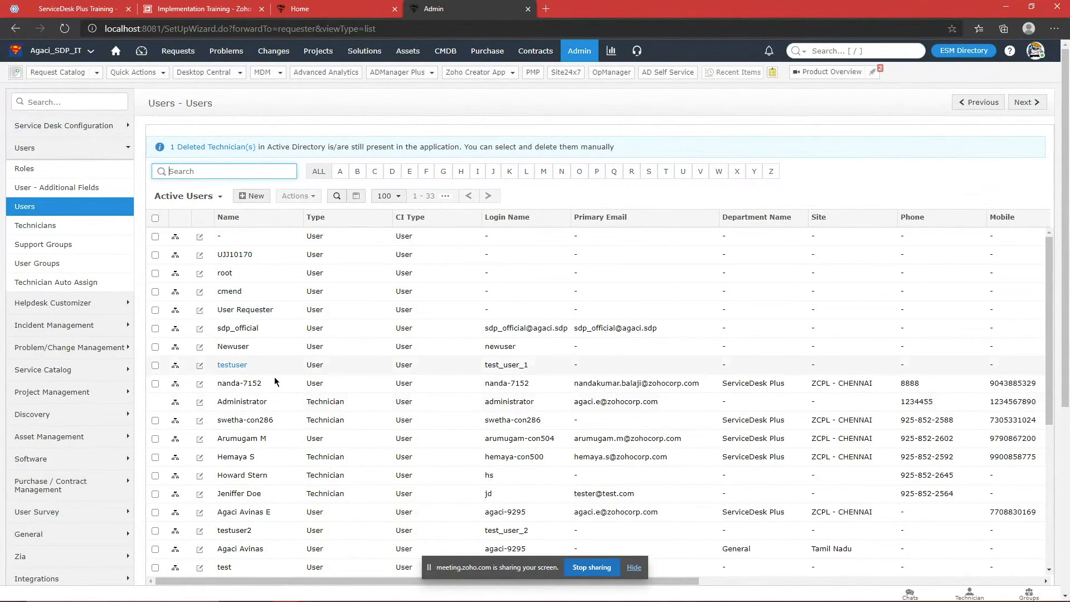
scroll(251, 415, down, 3)
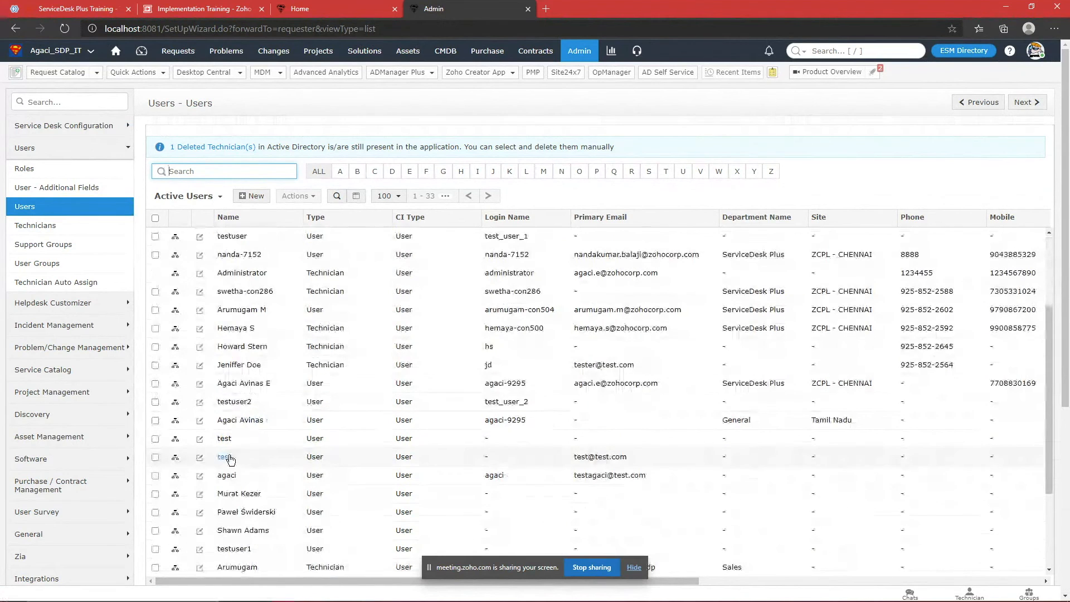
click(237, 402)
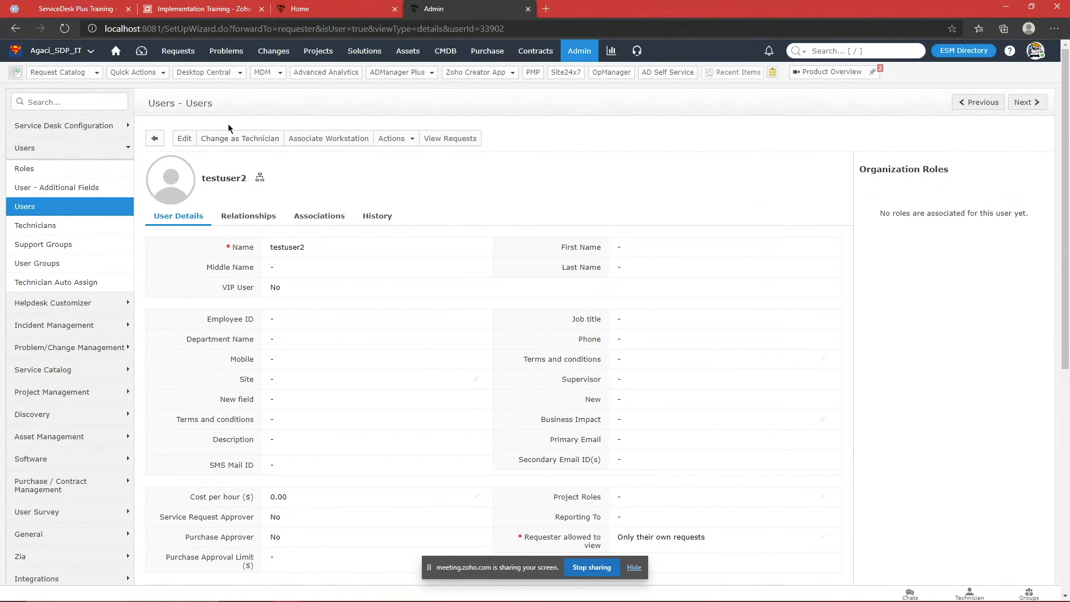
click(240, 141)
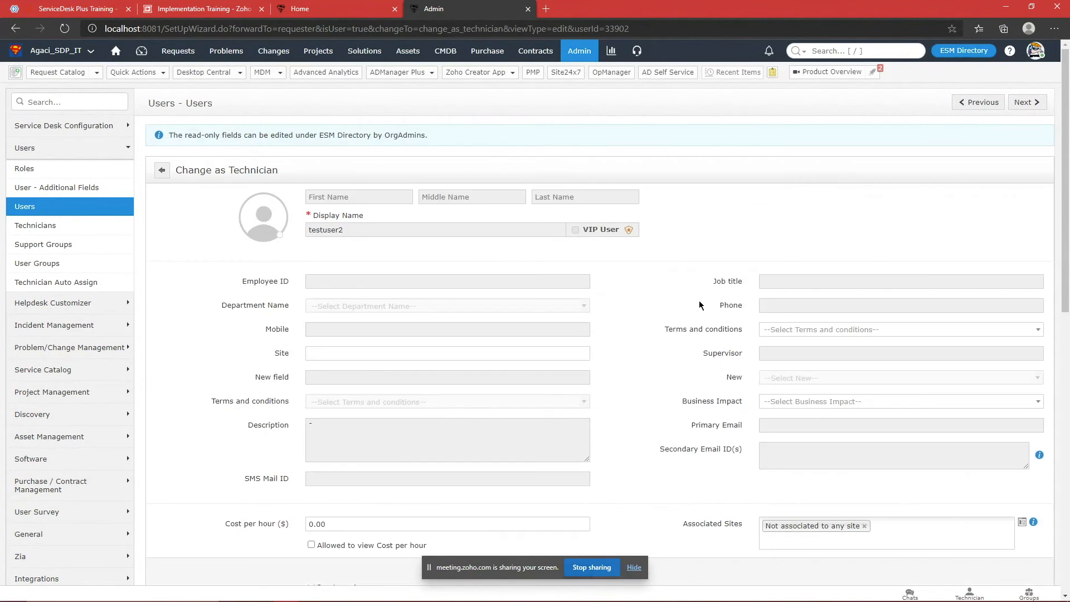
Step: Review the Assigned Roles options, then bring up the Admin link's context menu
scroll(699, 305, down, 5)
scroll(690, 306, up, 3)
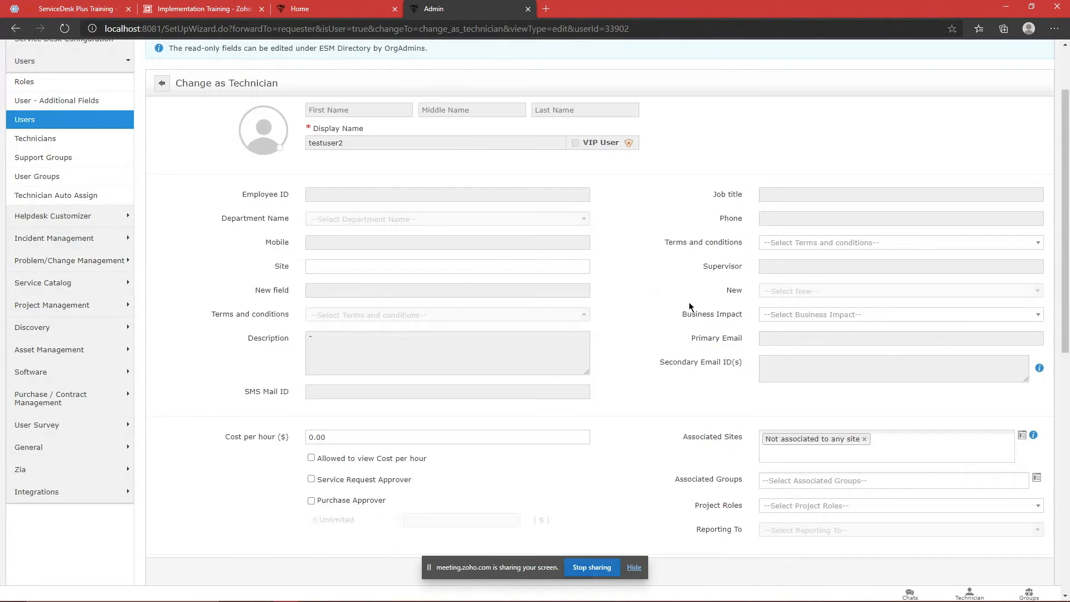
scroll(690, 306, down, 3)
click(803, 411)
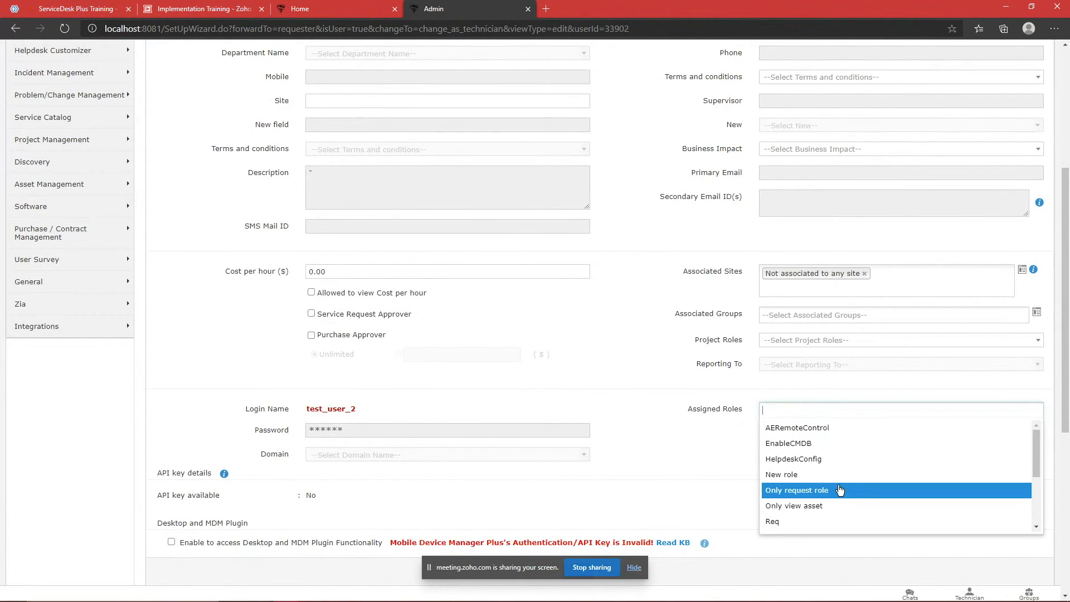
scroll(689, 433, up, 4)
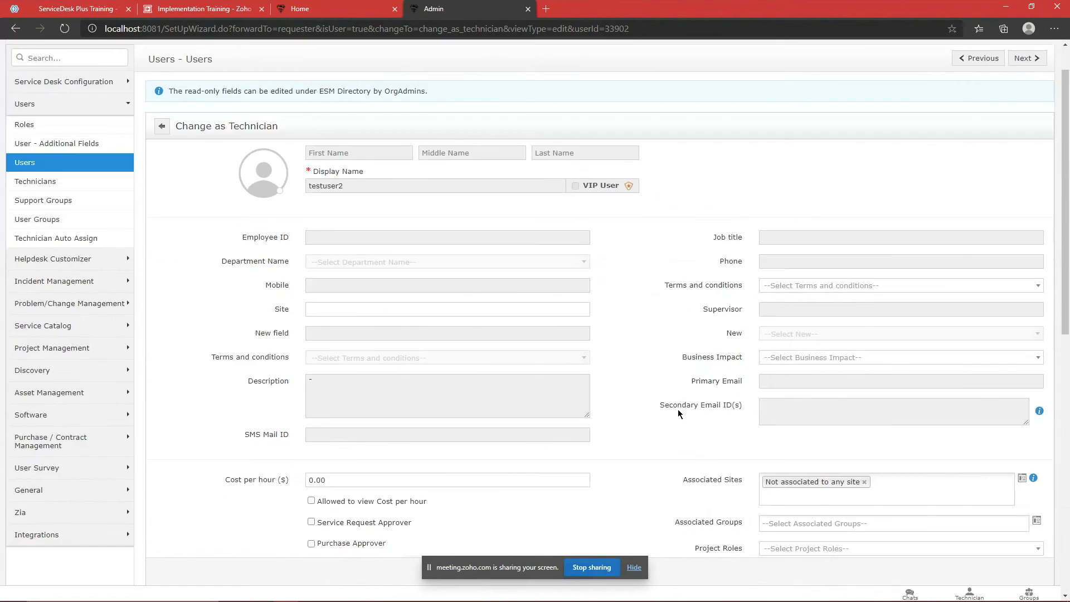
scroll(679, 413, up, 1)
right_click(575, 53)
Step: In a new Admin tab, search 'roles' and open the role test for editing
click(605, 60)
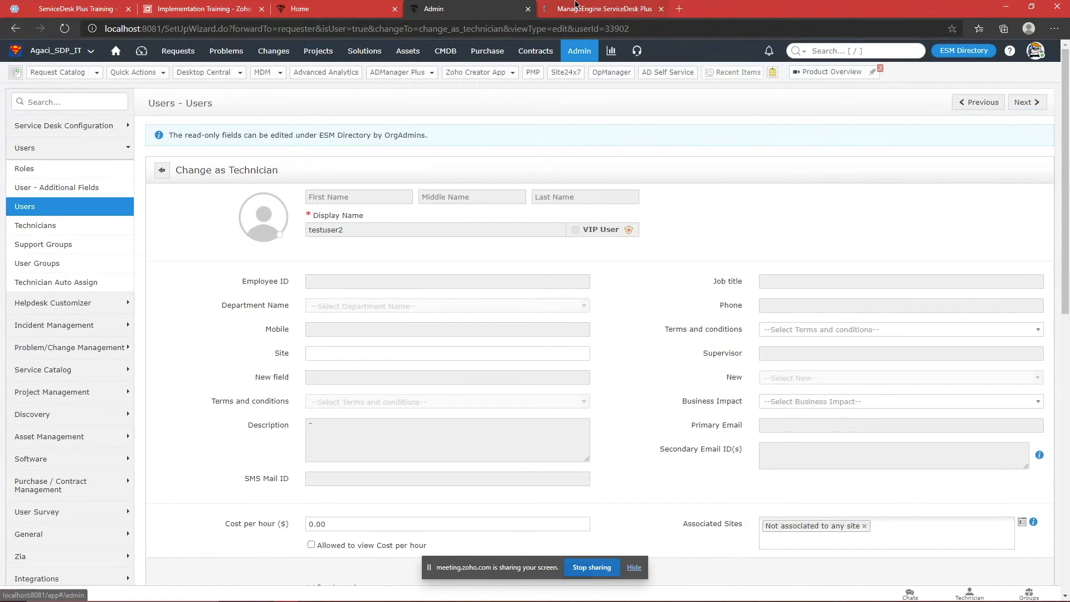
click(576, 7)
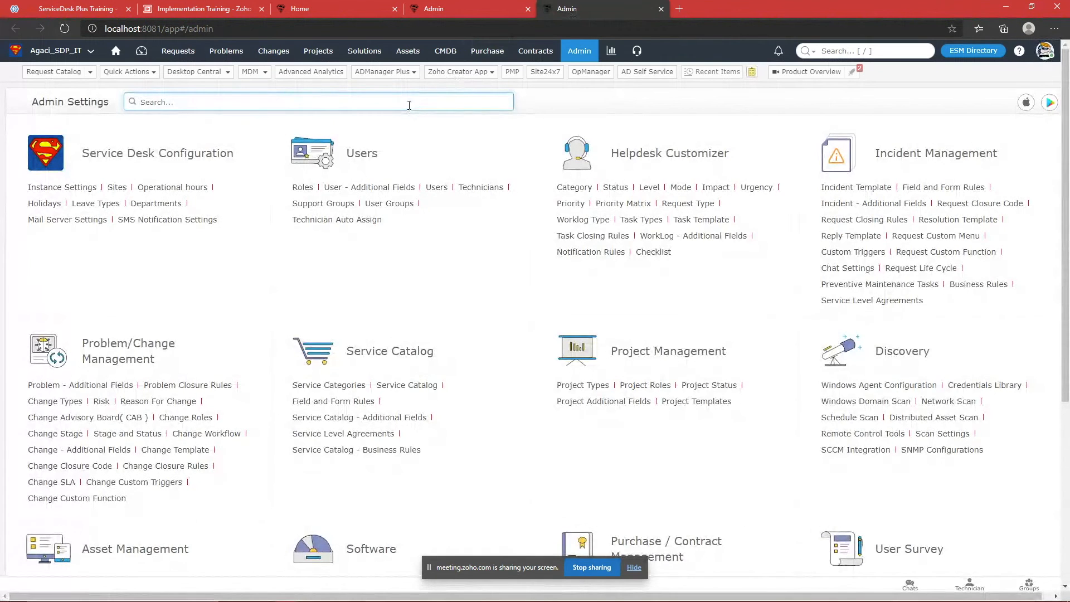
text(roles)
key(Return)
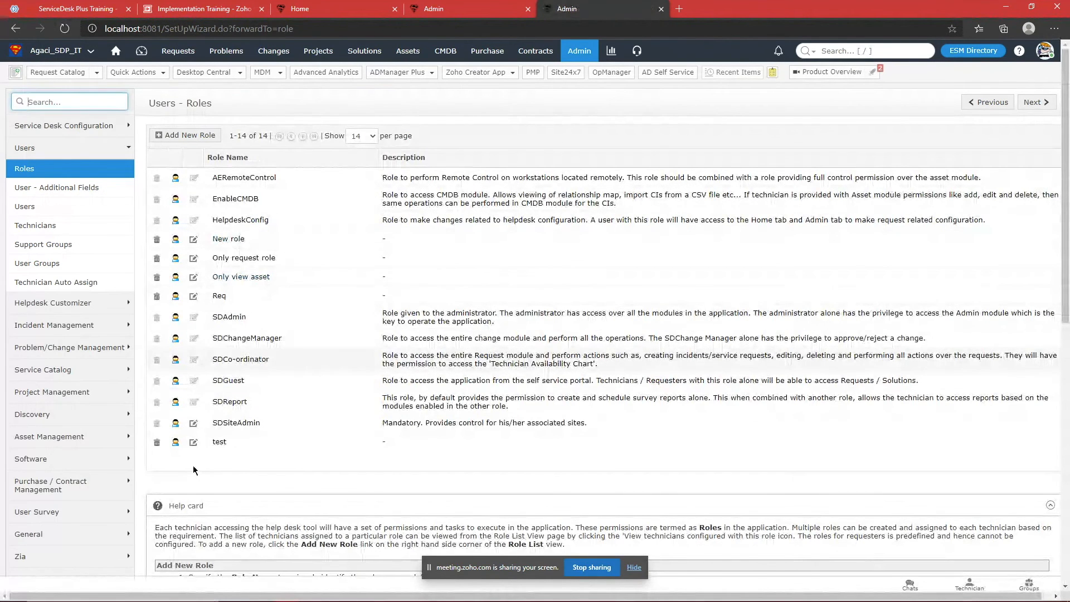
click(216, 443)
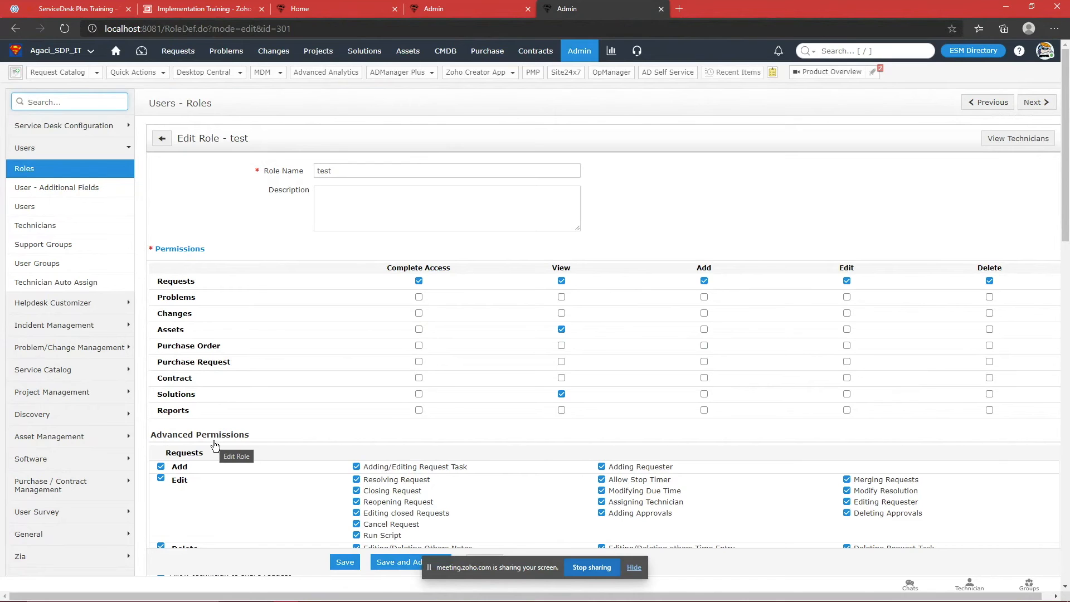
Step: Turn the Requests Complete Access permission off and back on for role test
scroll(251, 326, down, 6)
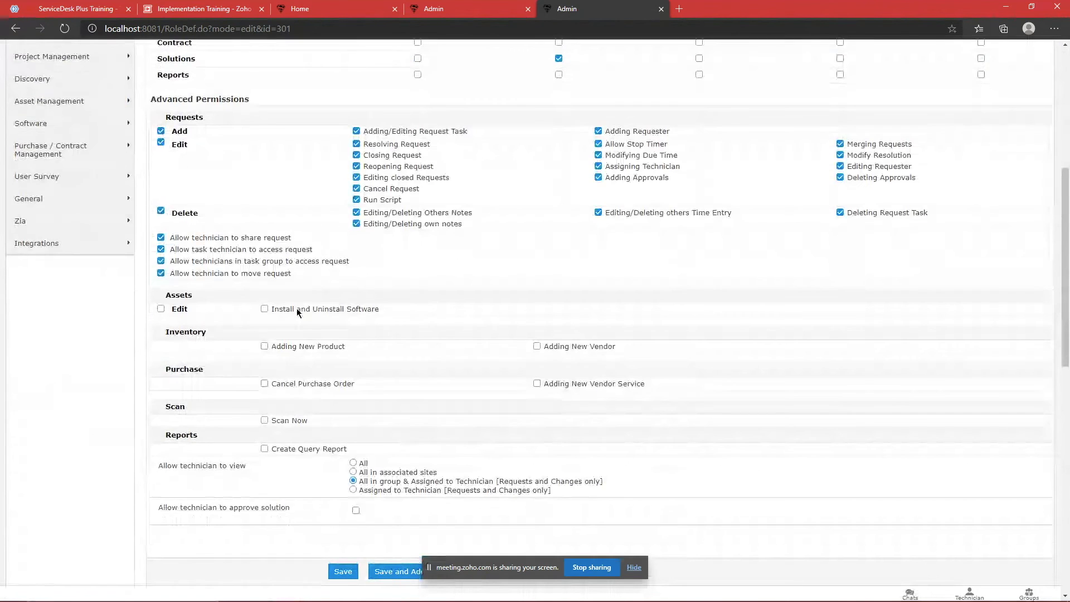
scroll(297, 308, up, 5)
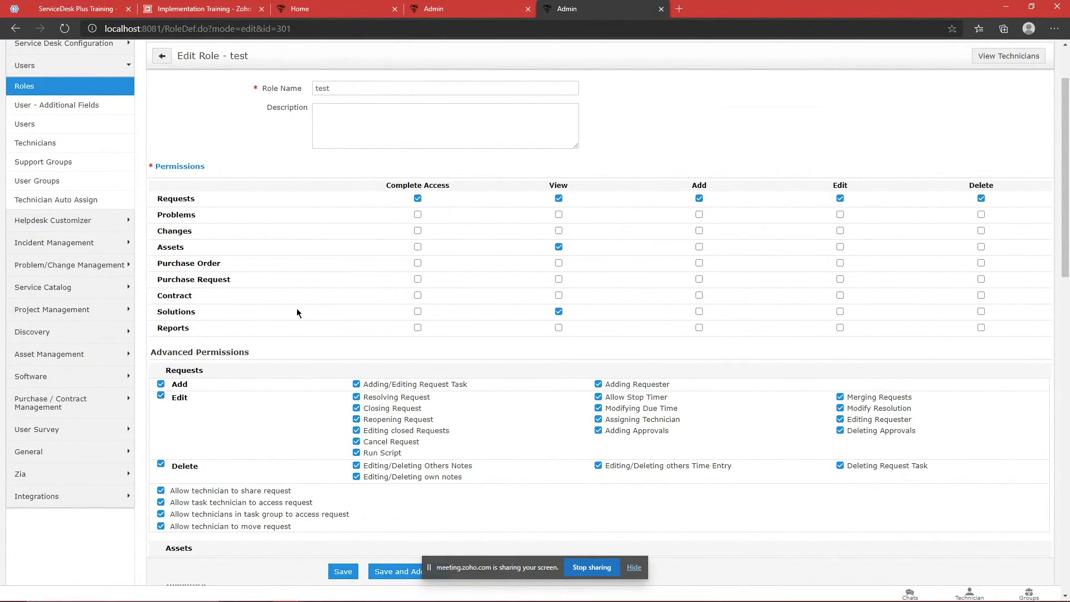
click(417, 199)
scroll(417, 200, down, 3)
scroll(417, 201, up, 3)
click(417, 198)
scroll(530, 360, down, 3)
drag(429, 354, 150, 216)
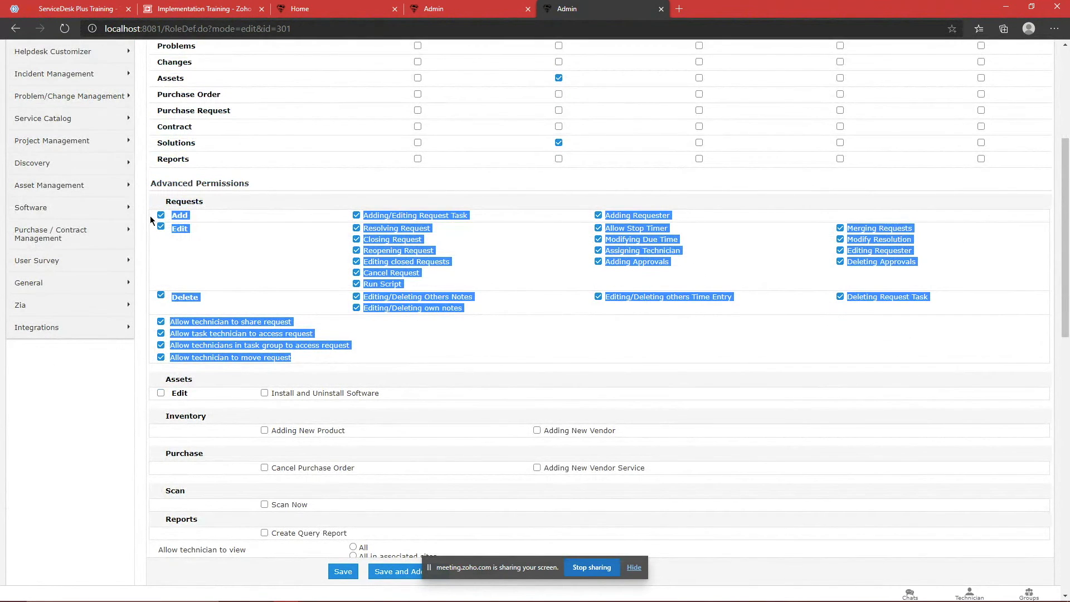
click(365, 347)
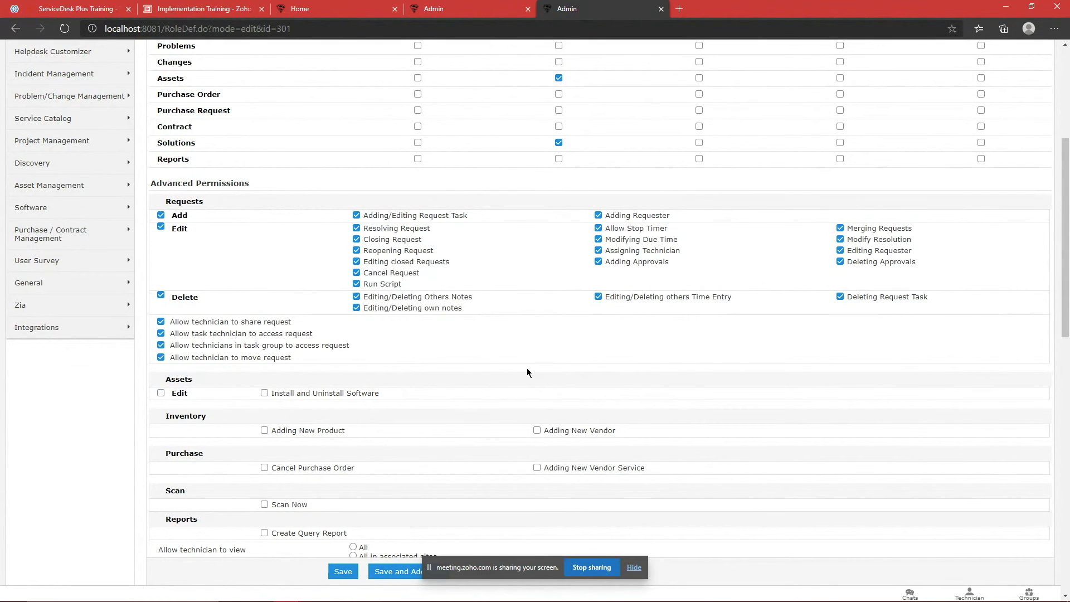
Step: Toggle Run Script off and on again, then highlight the technician viewing scope options
scroll(523, 374, up, 2)
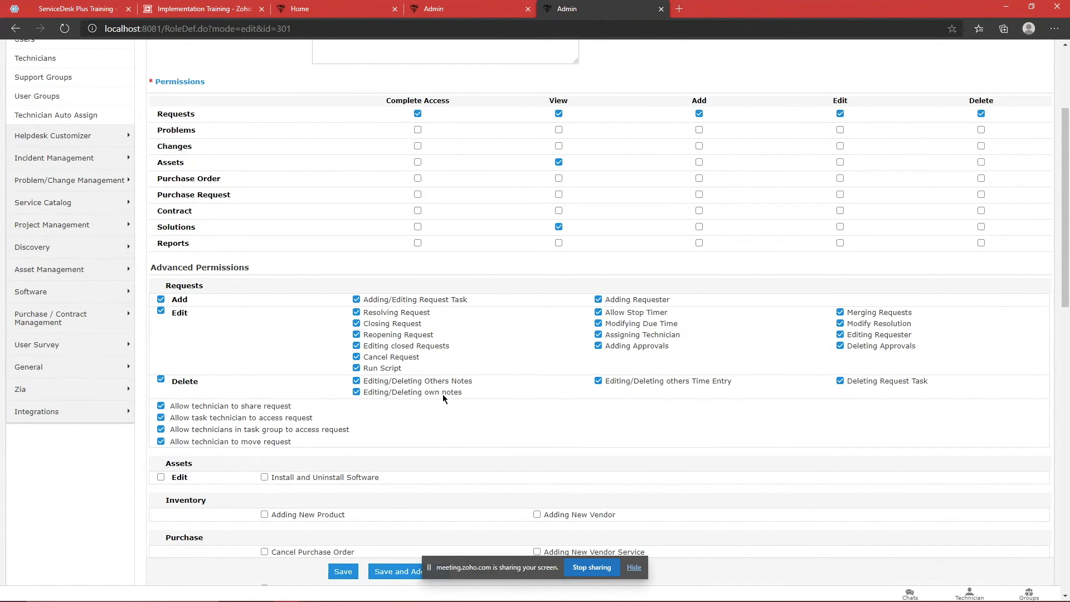
click(356, 368)
click(356, 368)
scroll(360, 410, down, 3)
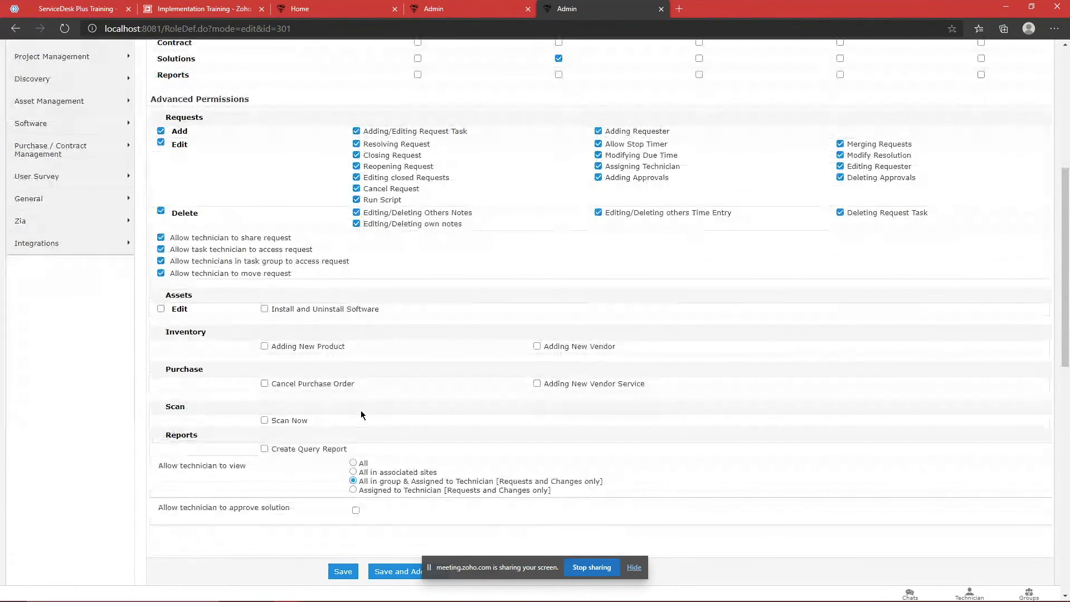
scroll(573, 426, down, 2)
drag(554, 407, 158, 384)
click(162, 383)
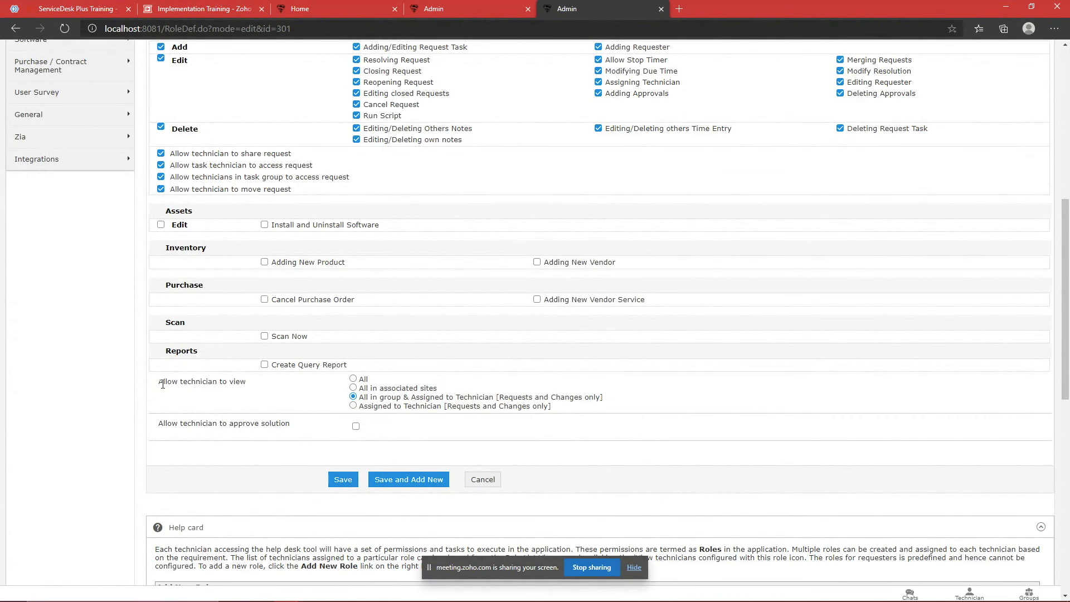
drag(154, 383, 612, 398)
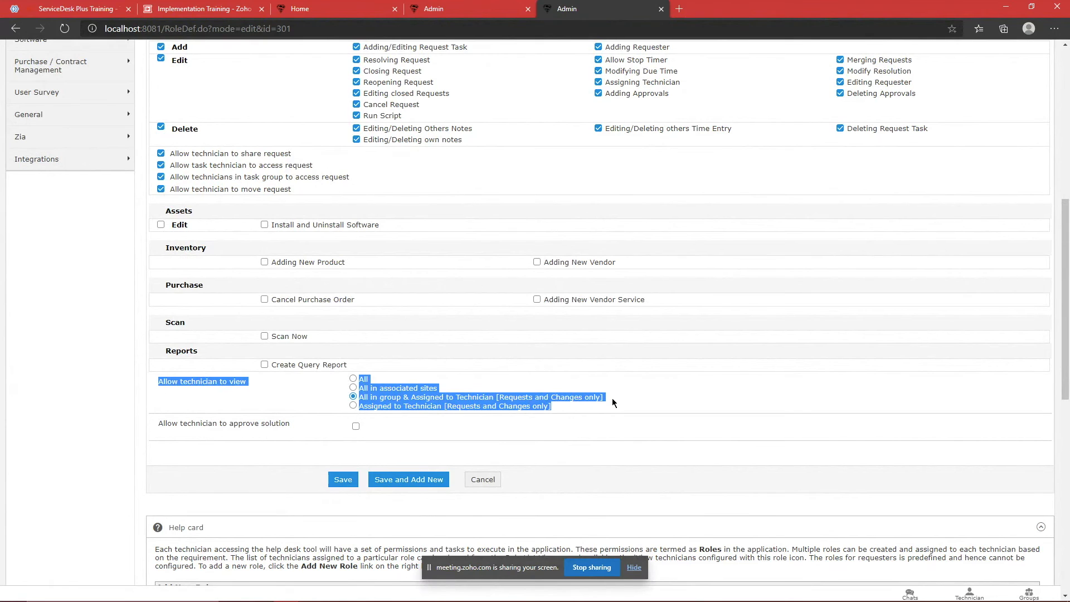
click(615, 412)
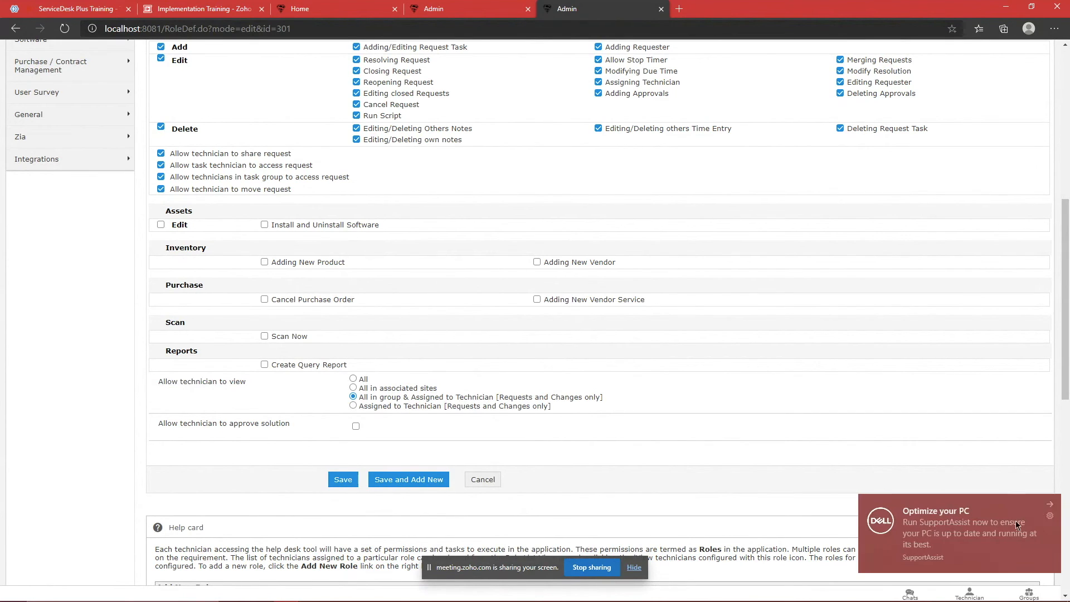
click(1048, 504)
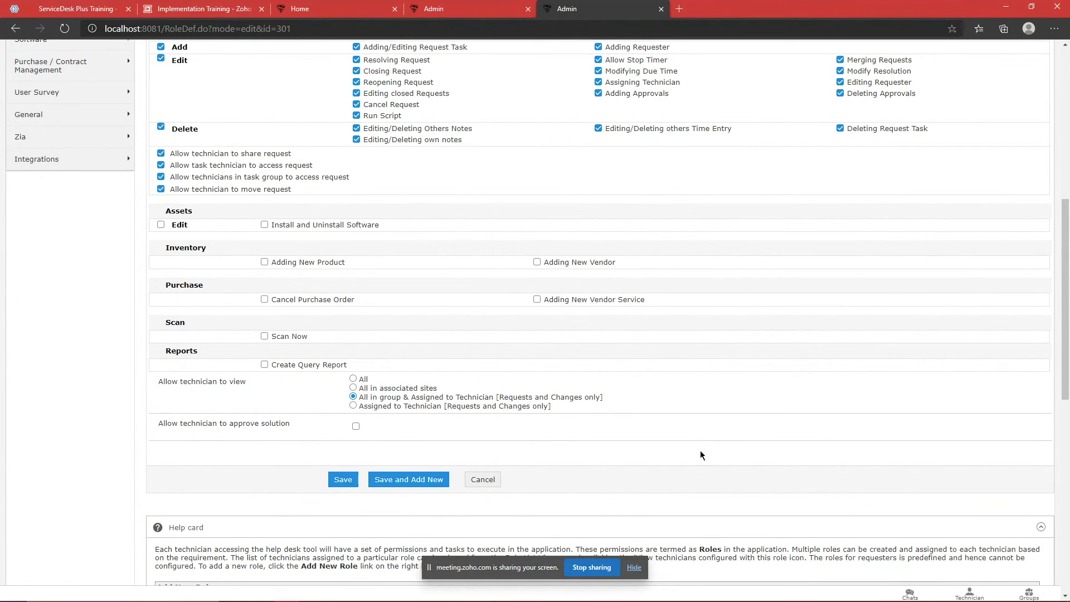
drag(557, 405, 312, 379)
click(346, 382)
click(579, 407)
click(312, 380)
drag(613, 399, 525, 401)
click(526, 396)
double_click(538, 408)
click(563, 397)
scroll(655, 403, up, 8)
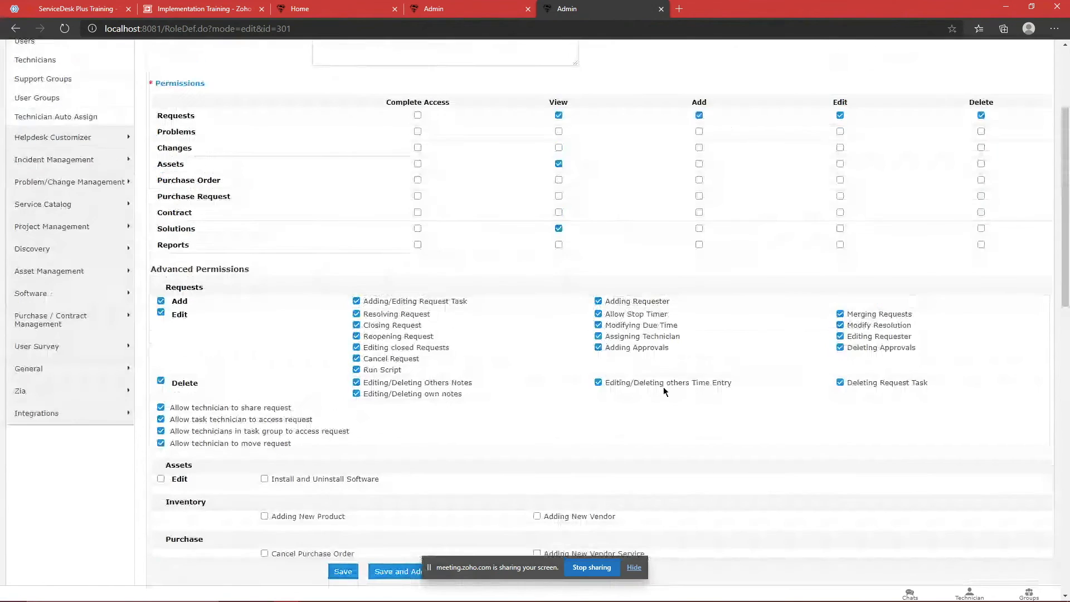
scroll(639, 270, down, 6)
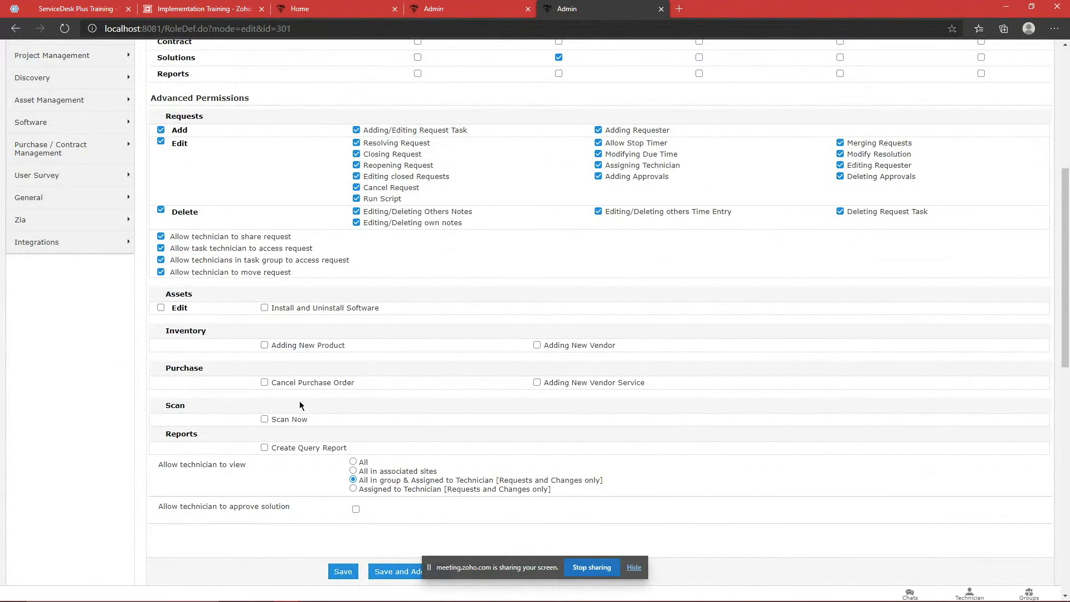
scroll(313, 396, down, 2)
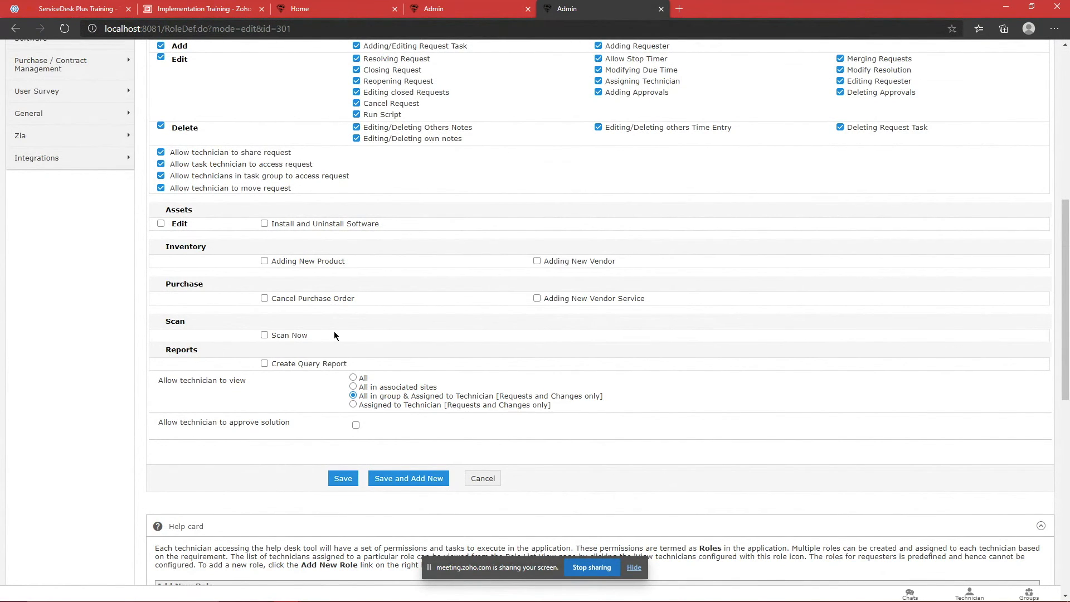
scroll(334, 333, up, 6)
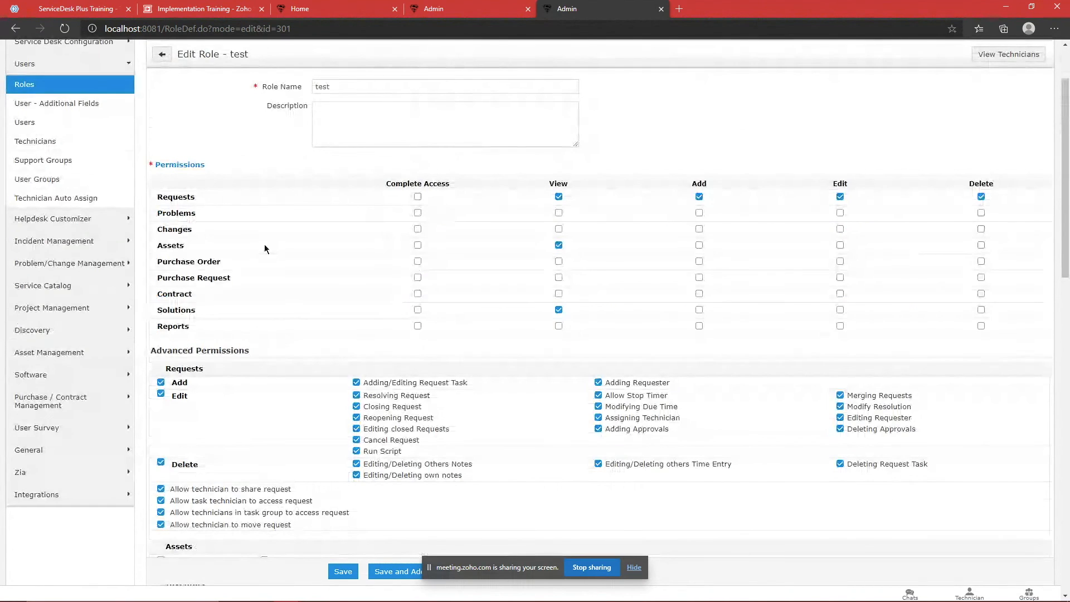
scroll(265, 245, down, 9)
scroll(390, 227, up, 6)
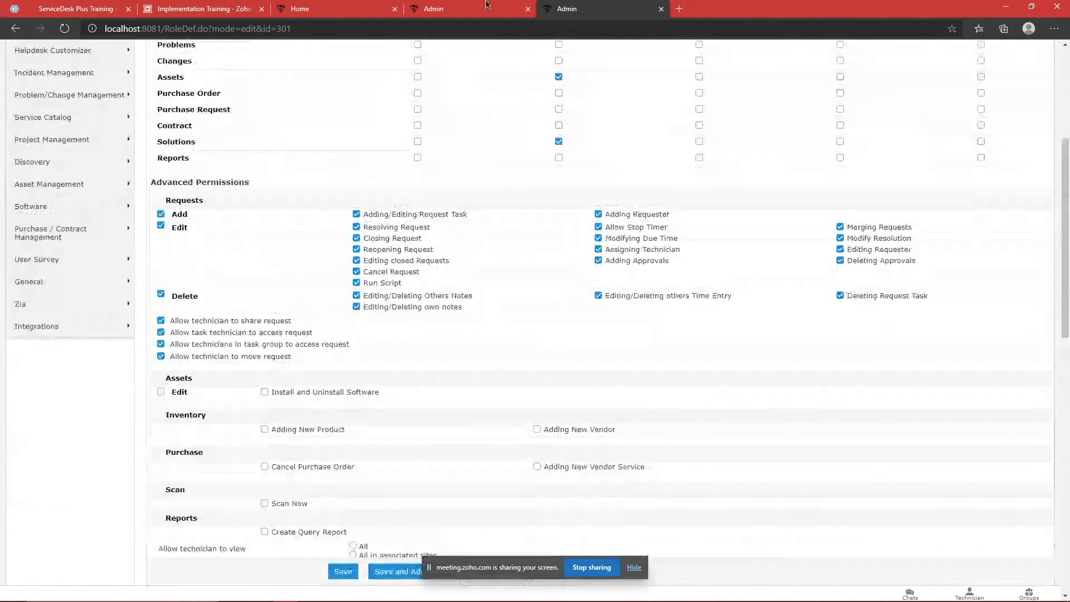
Step: Open the technician's Assigned Roles list, glancing back at the test role tab
click(486, 4)
scroll(841, 320, down, 3)
click(841, 411)
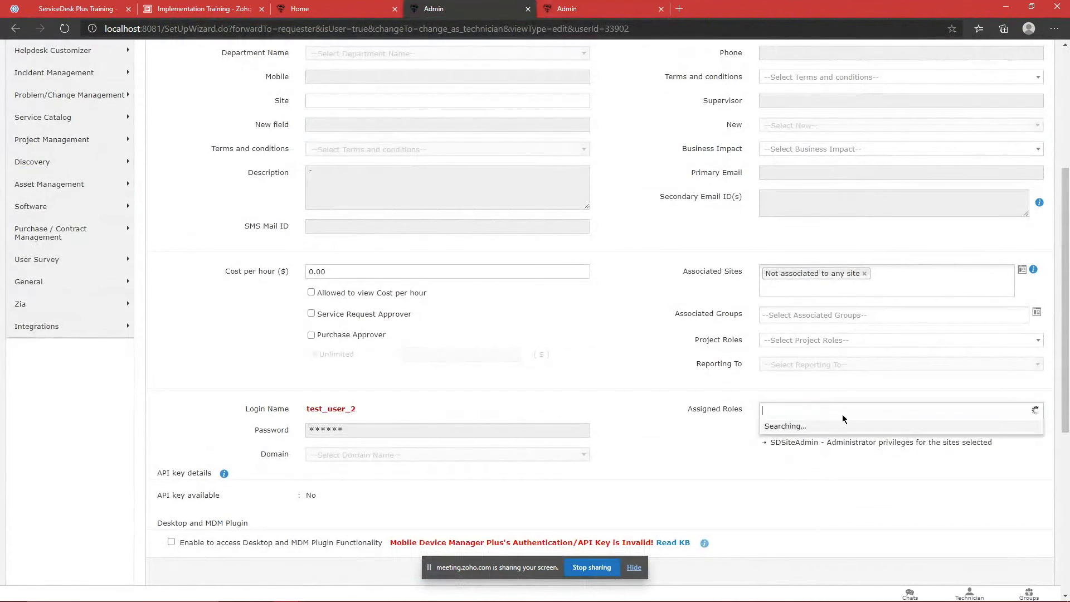
click(649, 11)
scroll(553, 279, down, 5)
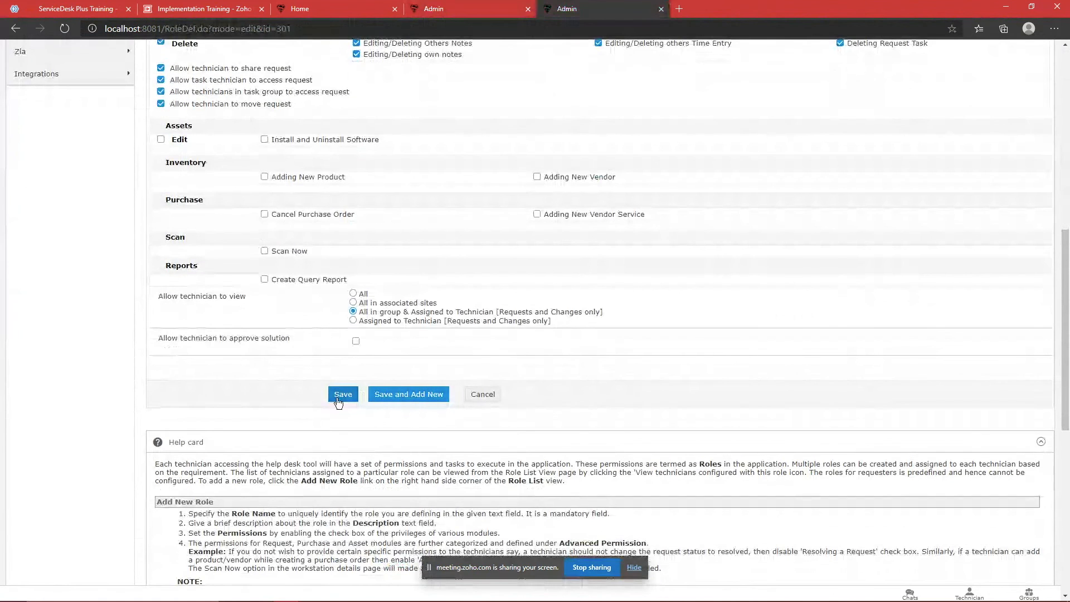
click(446, 8)
Step: Browse the Assigned Roles list and close it, keeping SDAdmin and SDSiteAdmin
scroll(842, 437, down, 5)
scroll(842, 435, down, 1)
scroll(844, 440, up, 3)
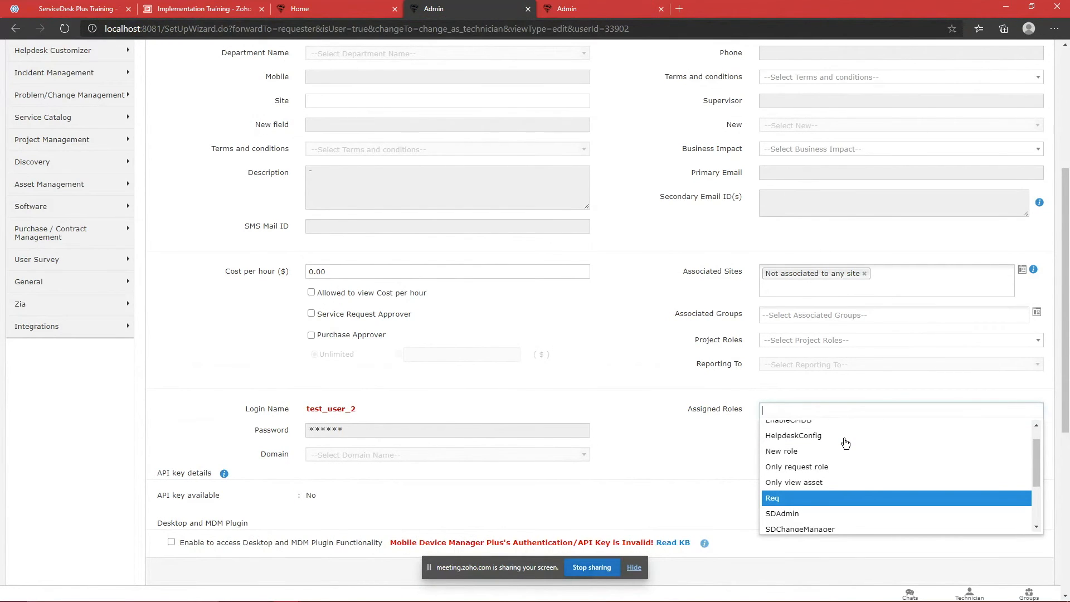
scroll(845, 443, up, 1)
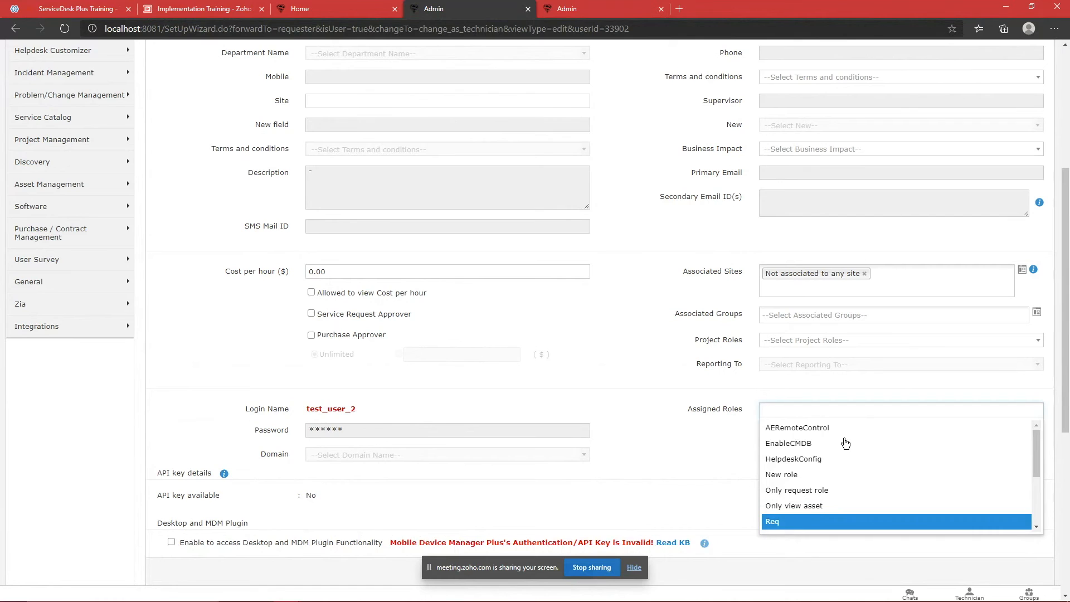
scroll(869, 462, down, 3)
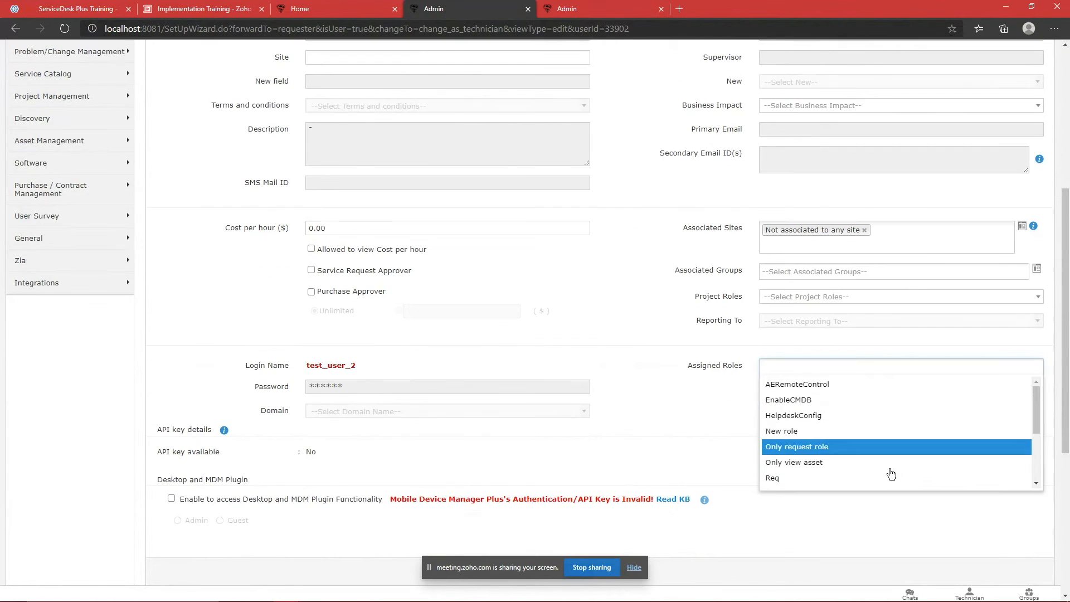
scroll(862, 402, down, 2)
scroll(863, 391, up, 2)
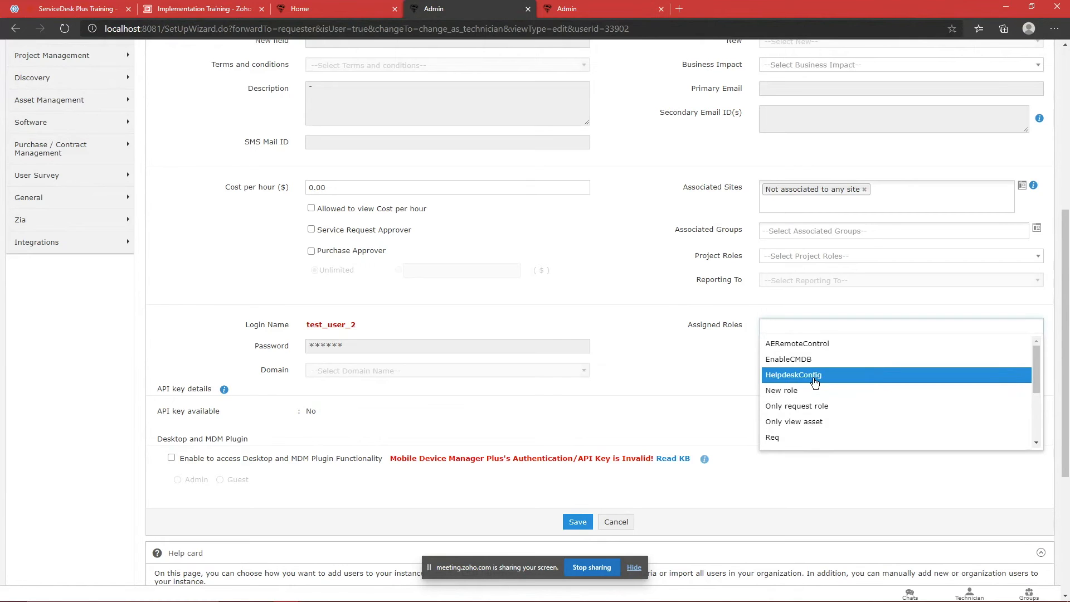
scroll(823, 382, down, 1)
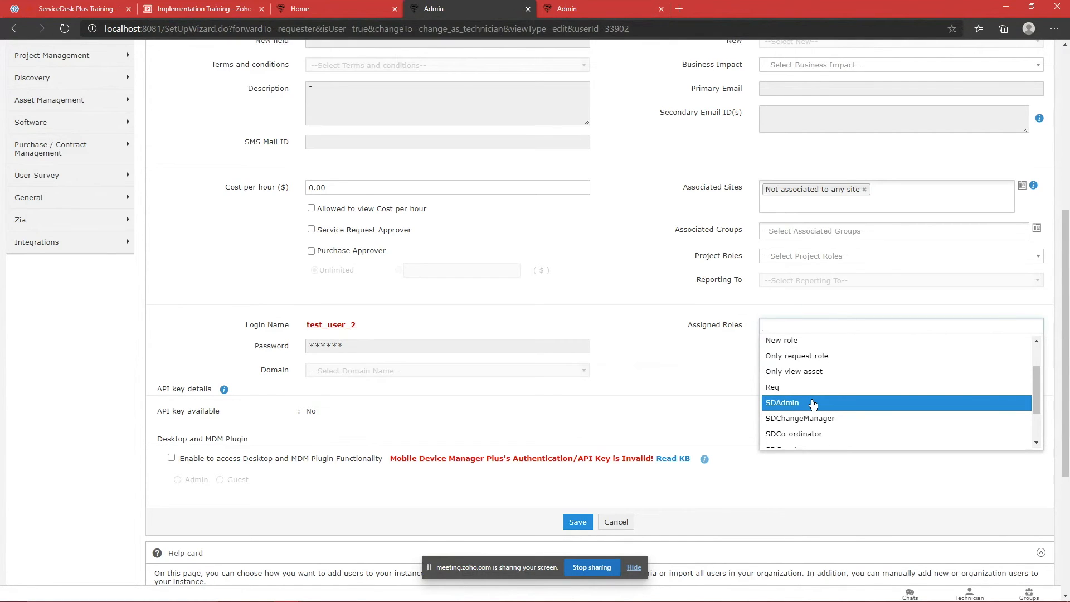
scroll(812, 404, down, 1)
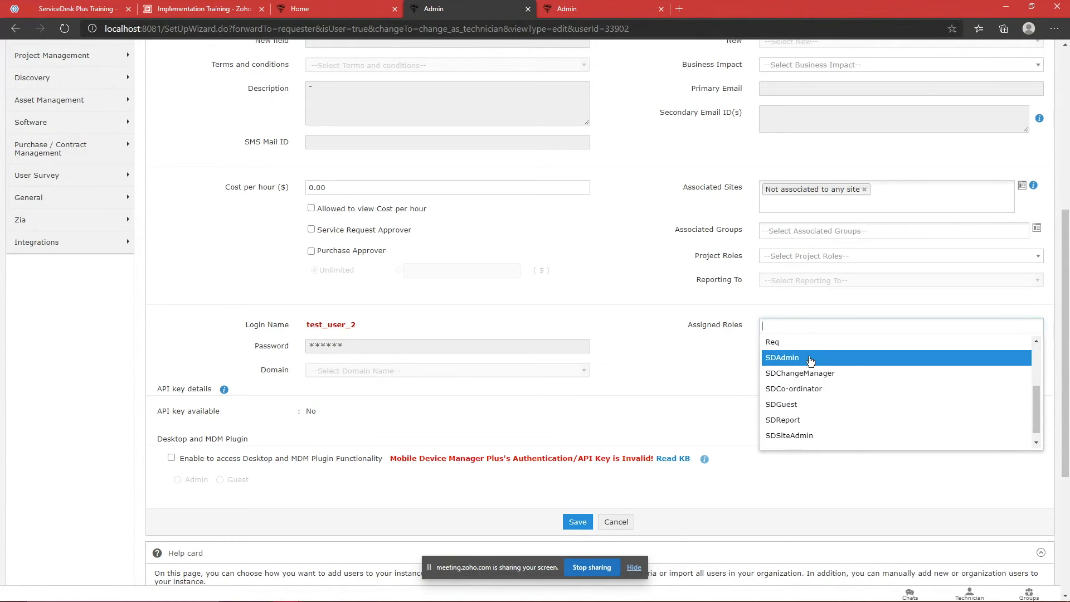
scroll(812, 379, down, 1)
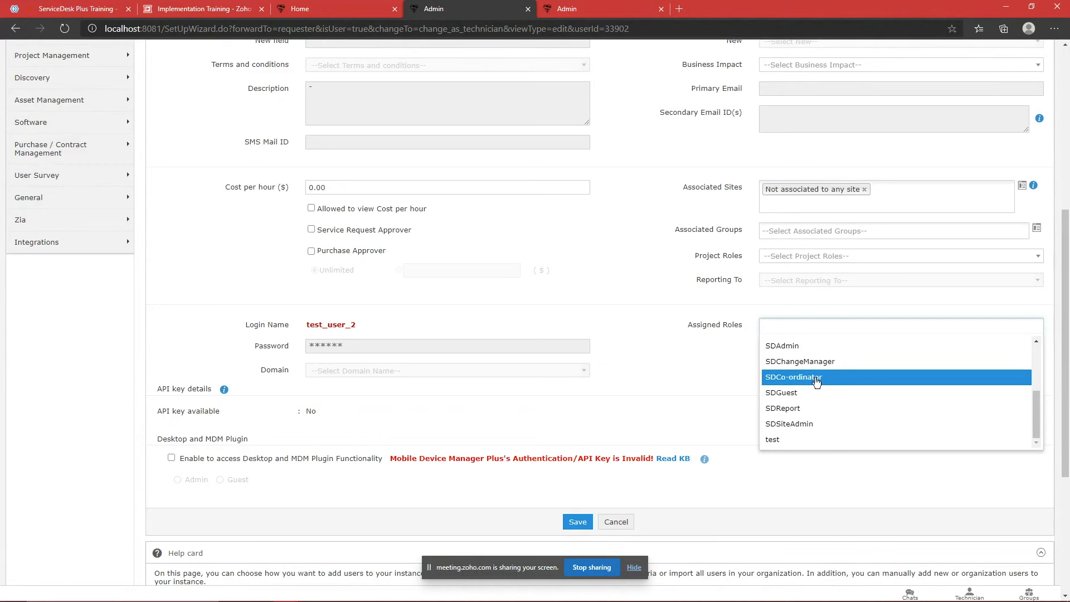
scroll(816, 379, down, 1)
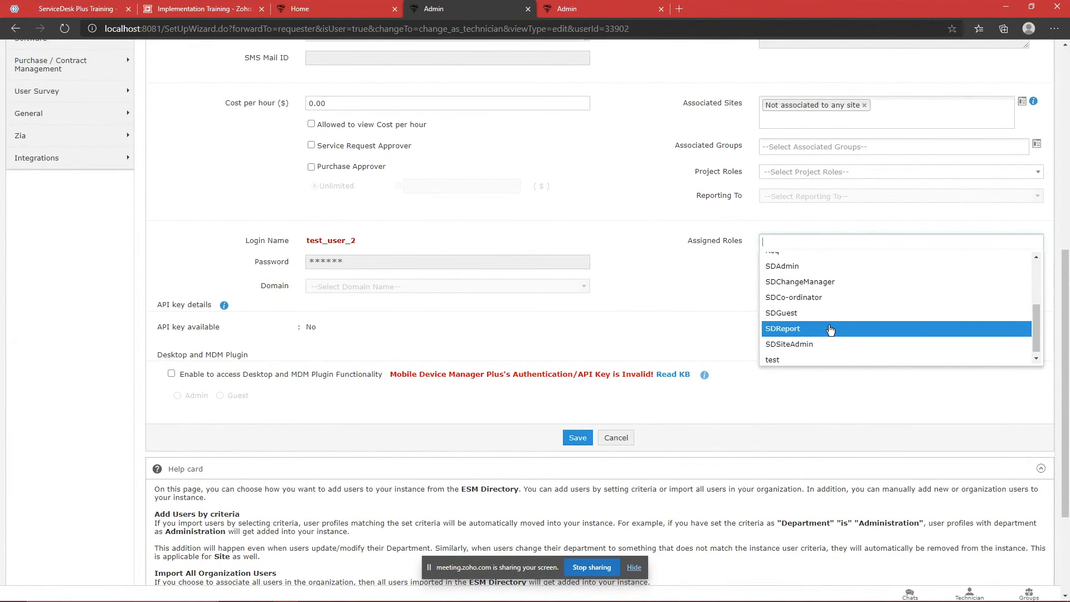
scroll(830, 330, up, 1)
scroll(830, 330, down, 1)
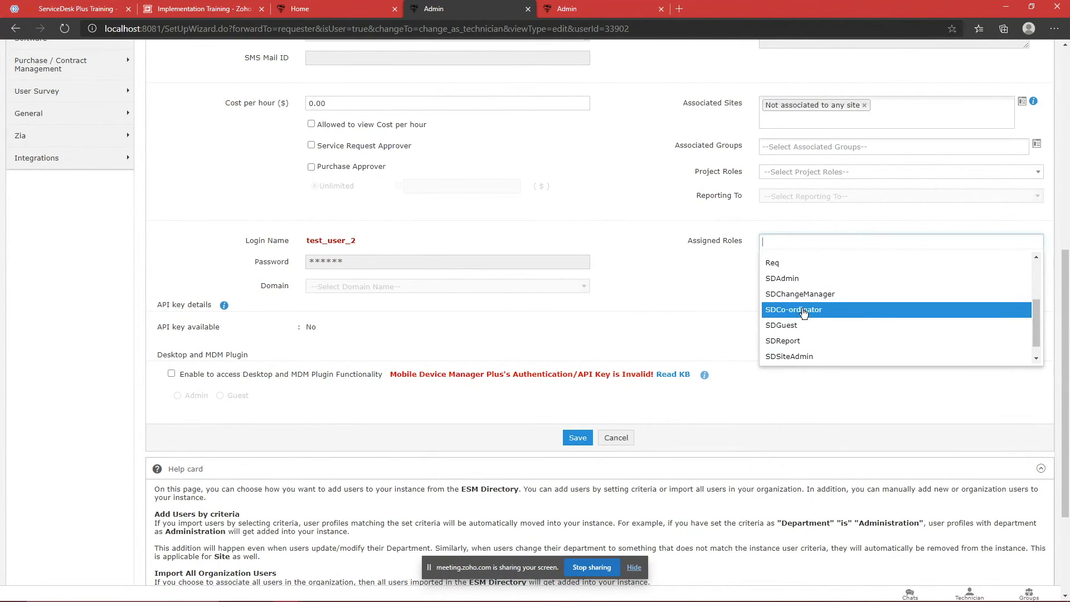
scroll(801, 315, up, 4)
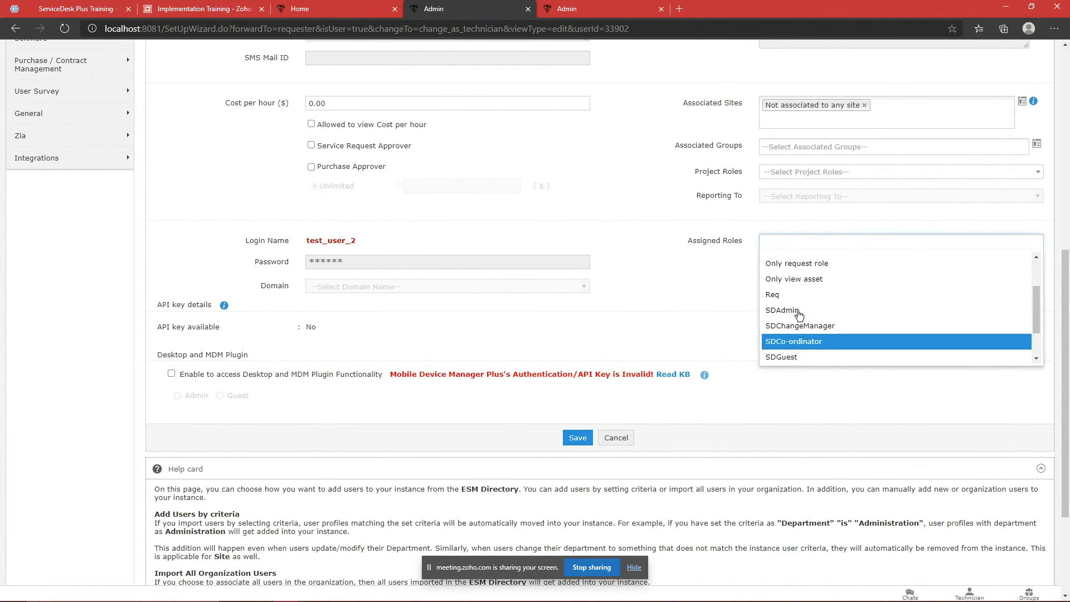
scroll(811, 279, up, 2)
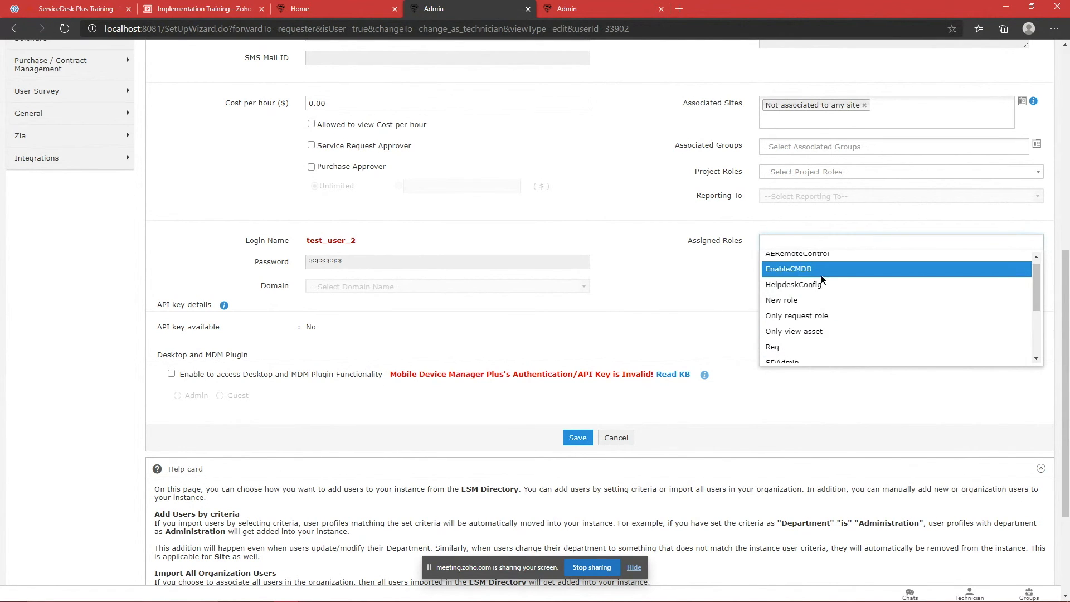
click(677, 319)
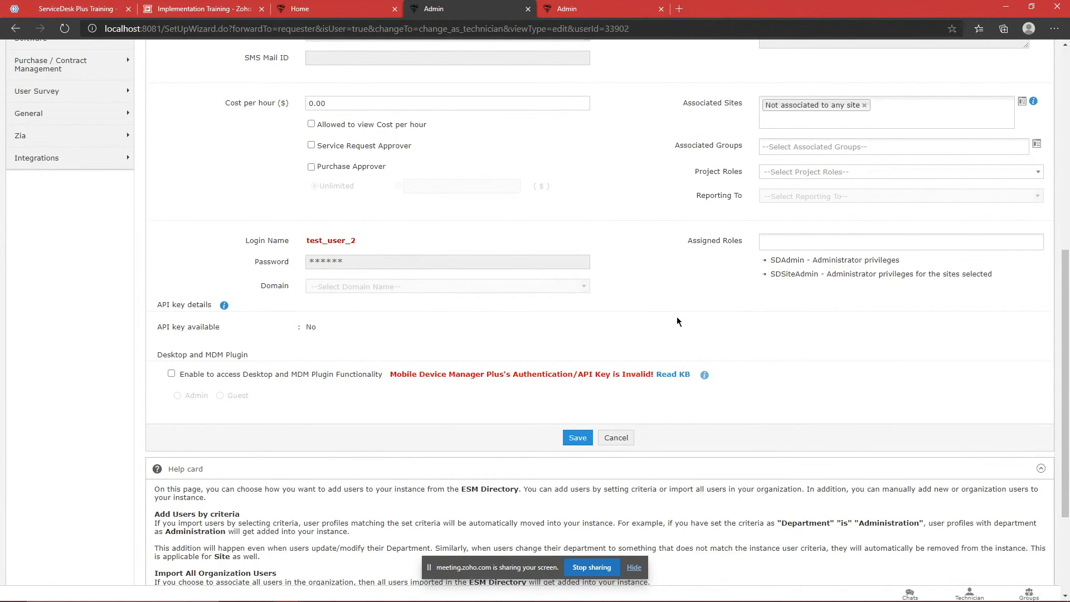
Step: Cancel the technician edit and return to the Admin Settings overview
scroll(674, 317, up, 7)
scroll(658, 334, down, 6)
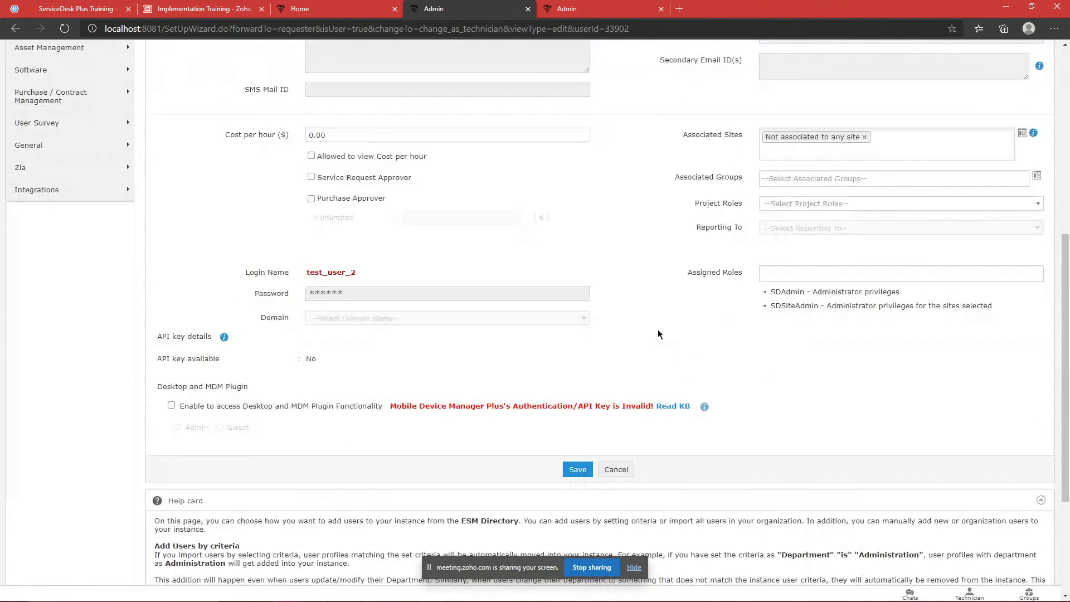
click(615, 438)
click(579, 51)
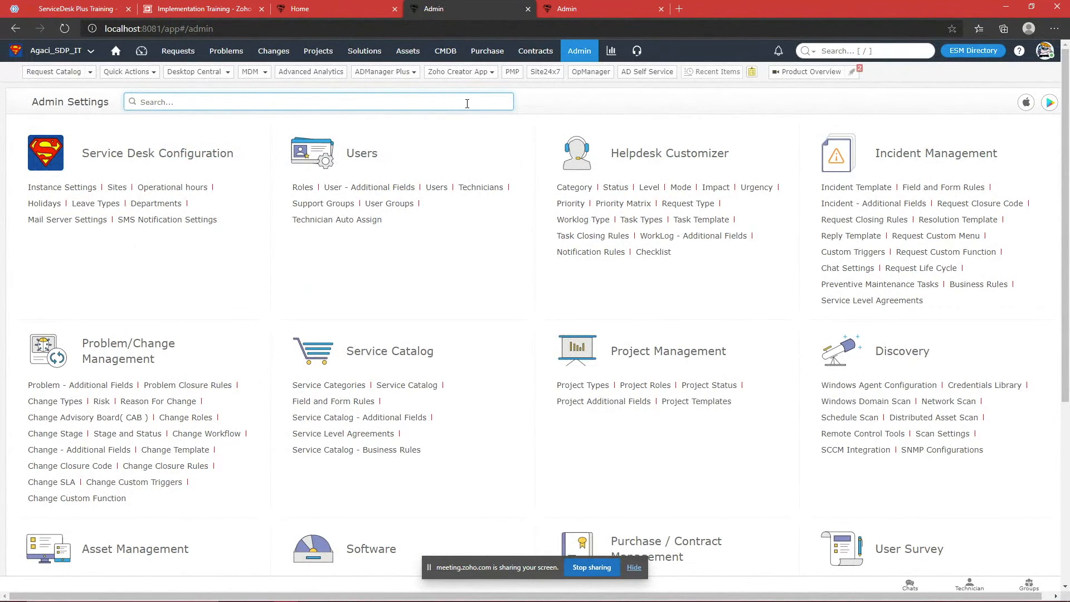
Step: Search Admin Settings for 'user' and open User Groups
text(user)
key(Down)
key(Down)
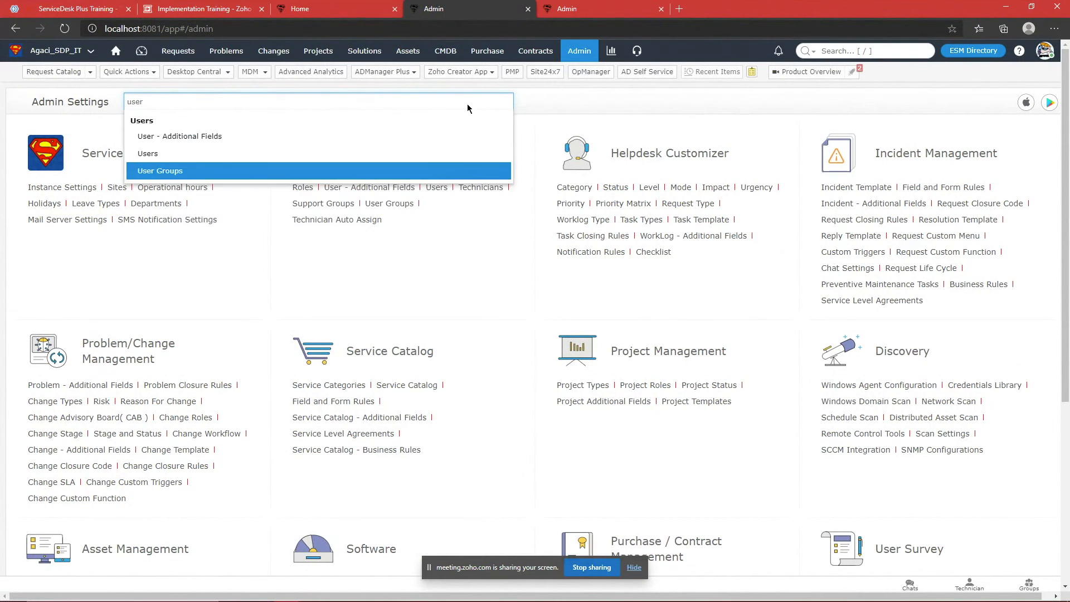
key(Return)
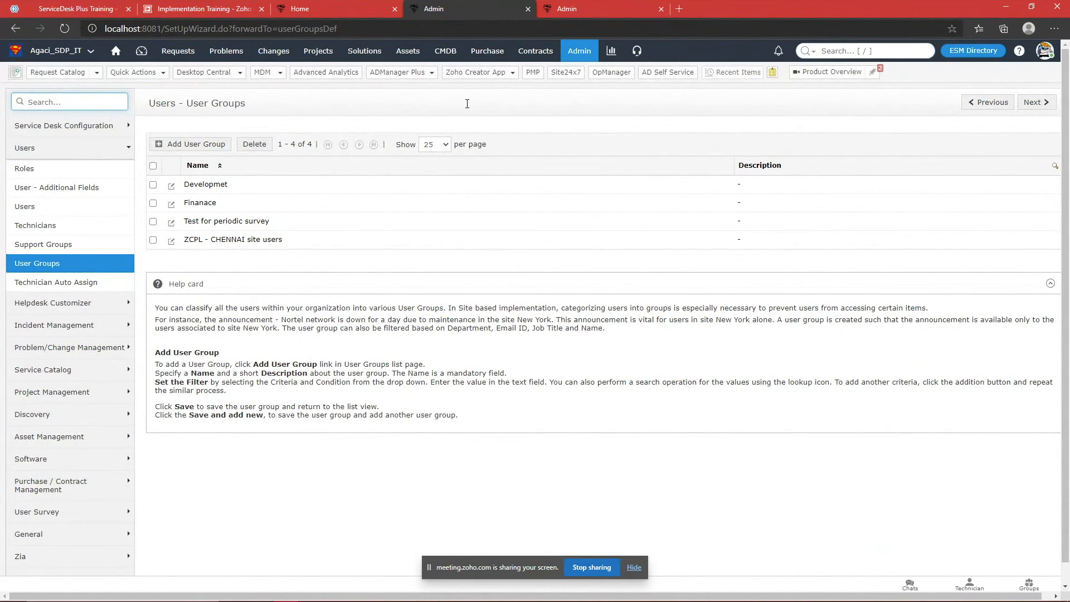
Step: Start a new user group, review its Select Criteria options unsaved, then go Home
click(192, 143)
click(206, 304)
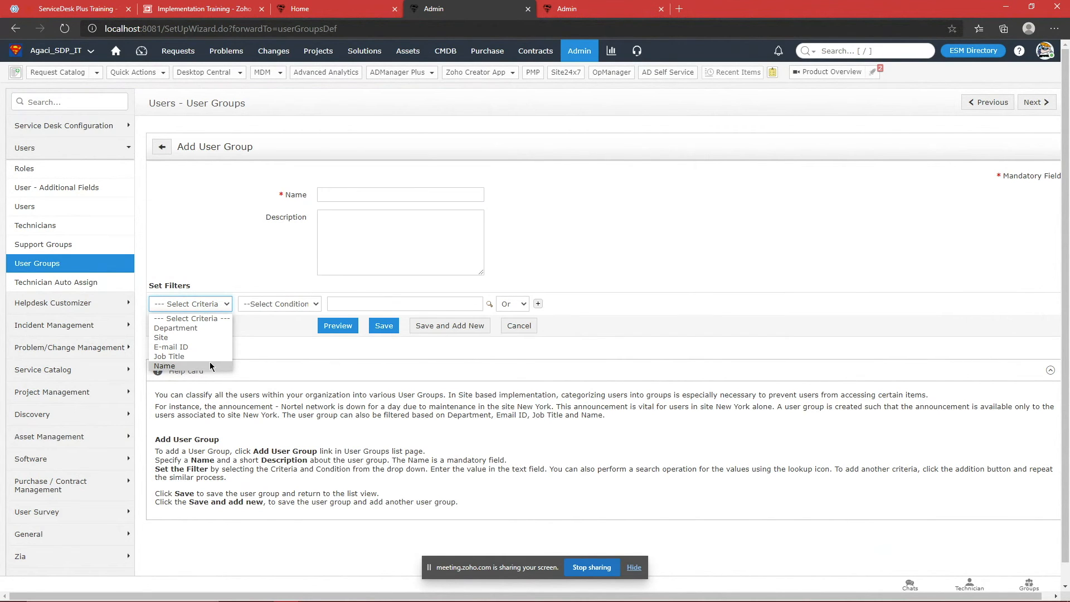
click(269, 331)
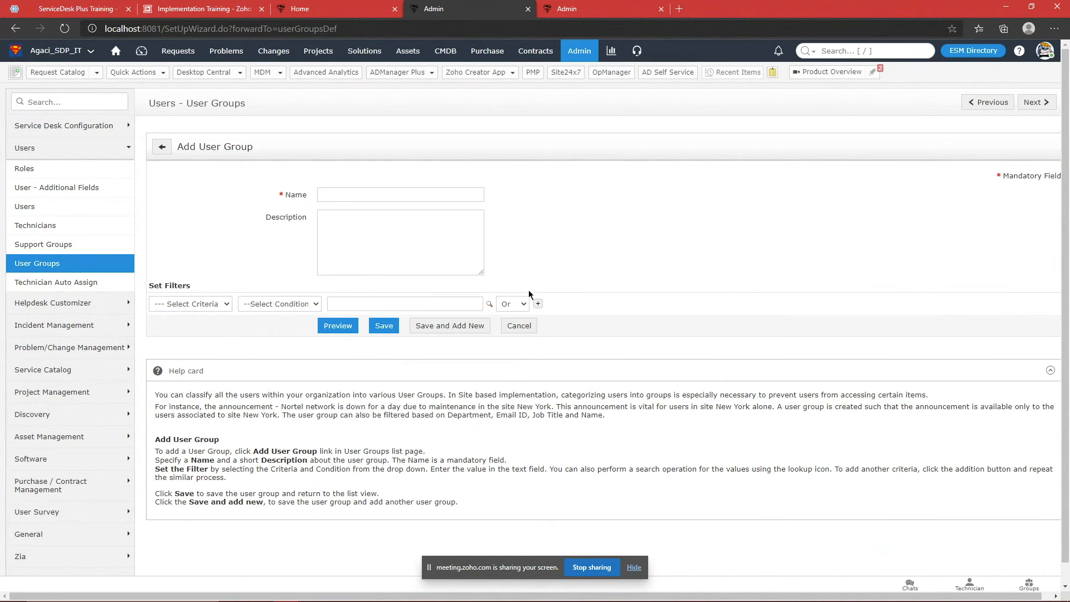
click(116, 50)
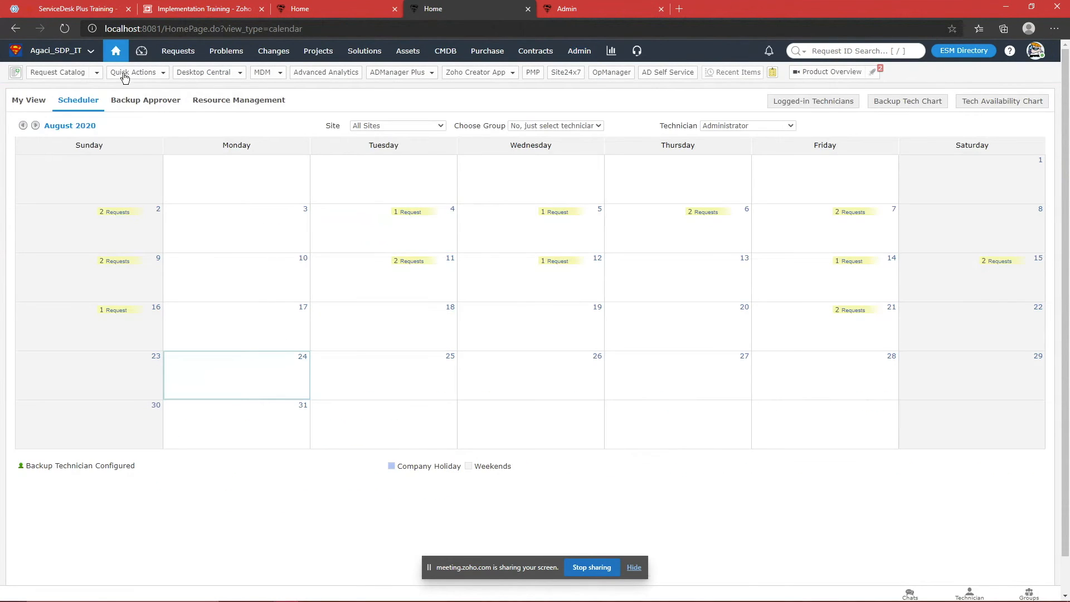
Step: Browse the helpdesk dashboard and scheduler, then switch the home page to My View
click(142, 51)
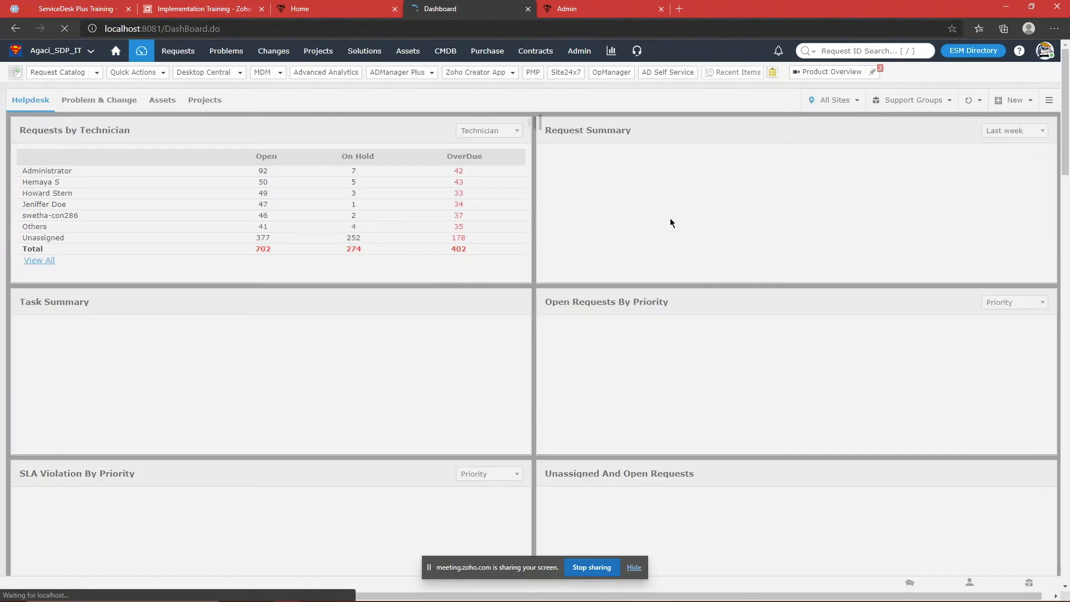
scroll(670, 219, down, 4)
scroll(645, 221, up, 5)
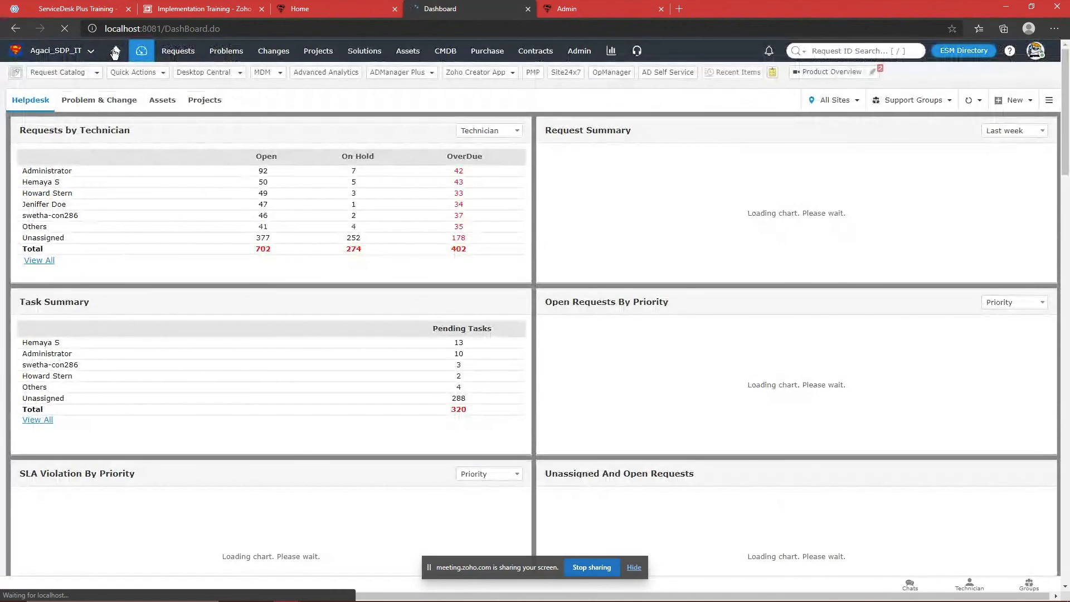
click(116, 51)
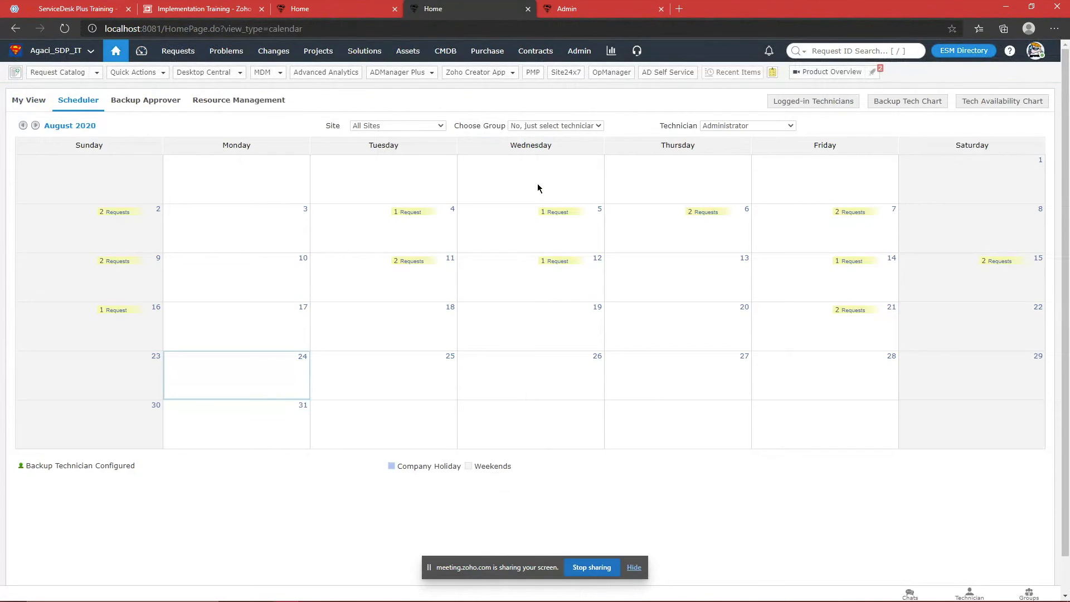
scroll(563, 234, down, 2)
scroll(563, 233, up, 2)
click(29, 100)
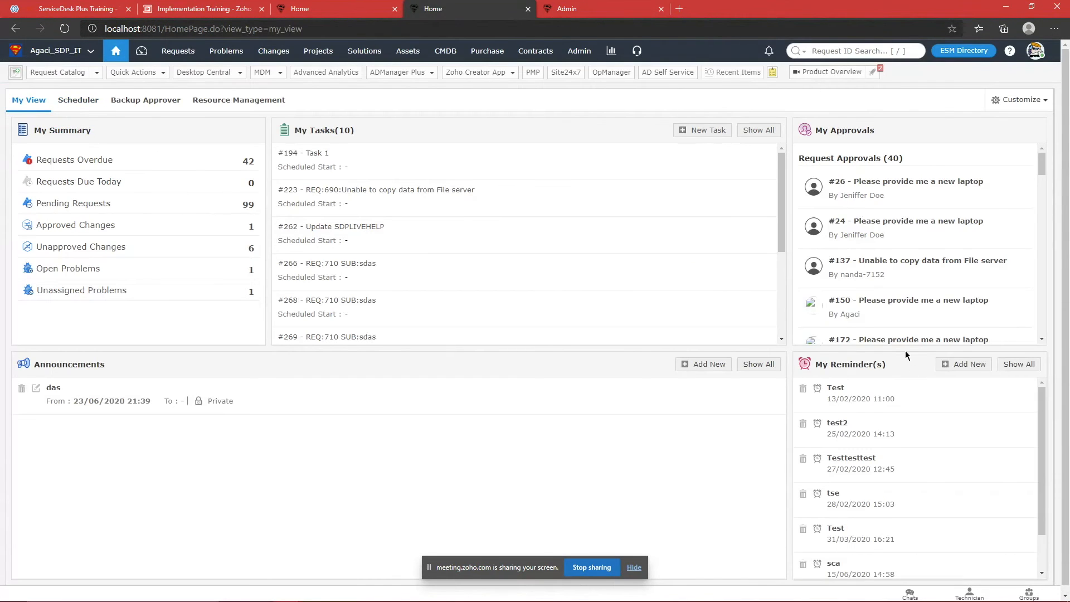
scroll(713, 390, down, 1)
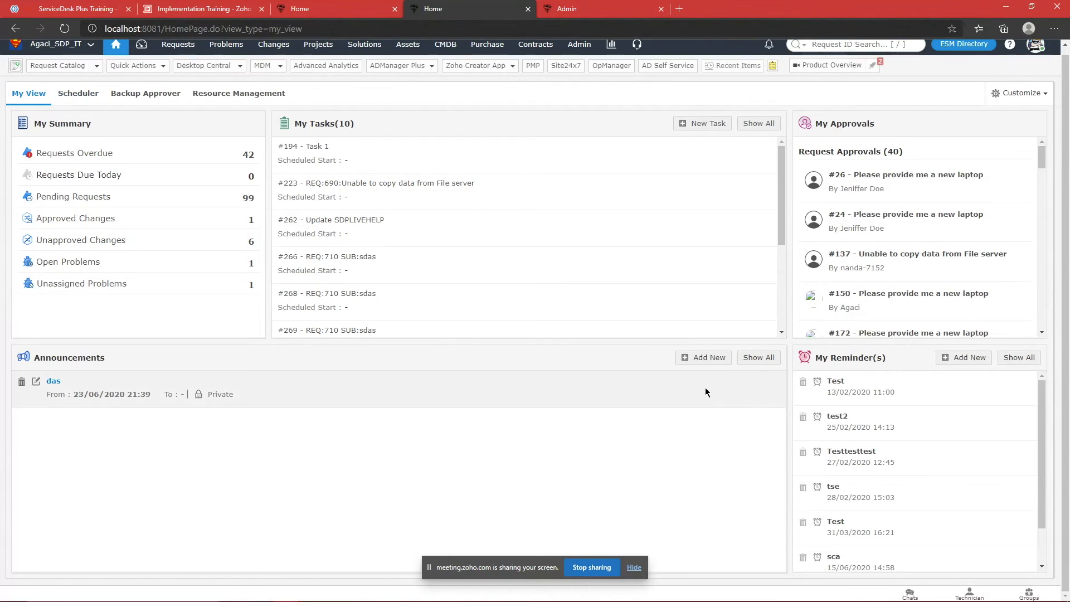
Step: Draft an announcement shown to requesters for the Finanace group, then close it unsaved
click(698, 362)
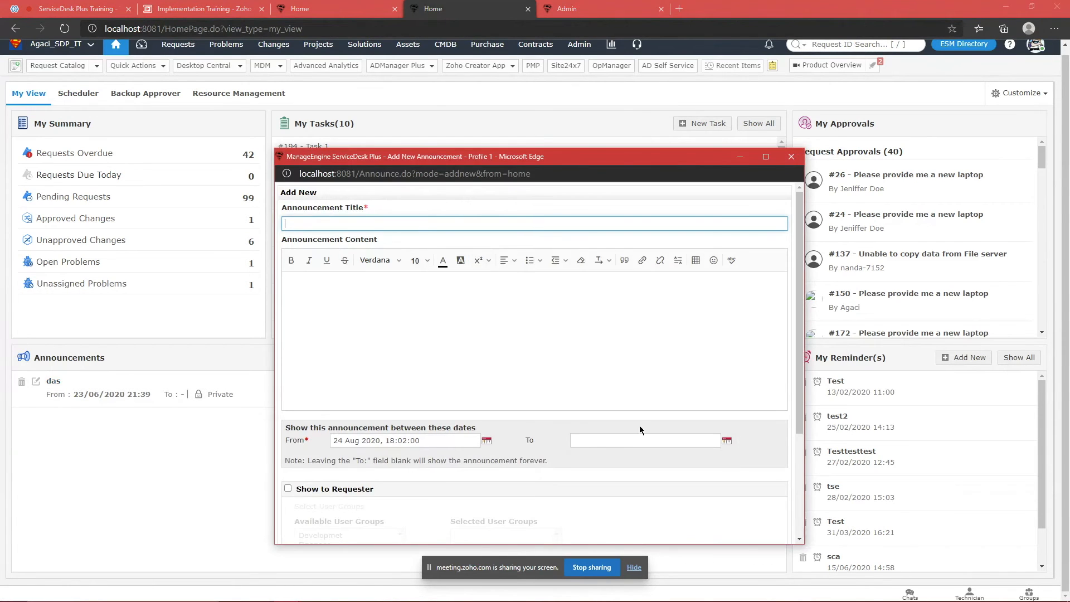
scroll(640, 429, down, 2)
click(288, 379)
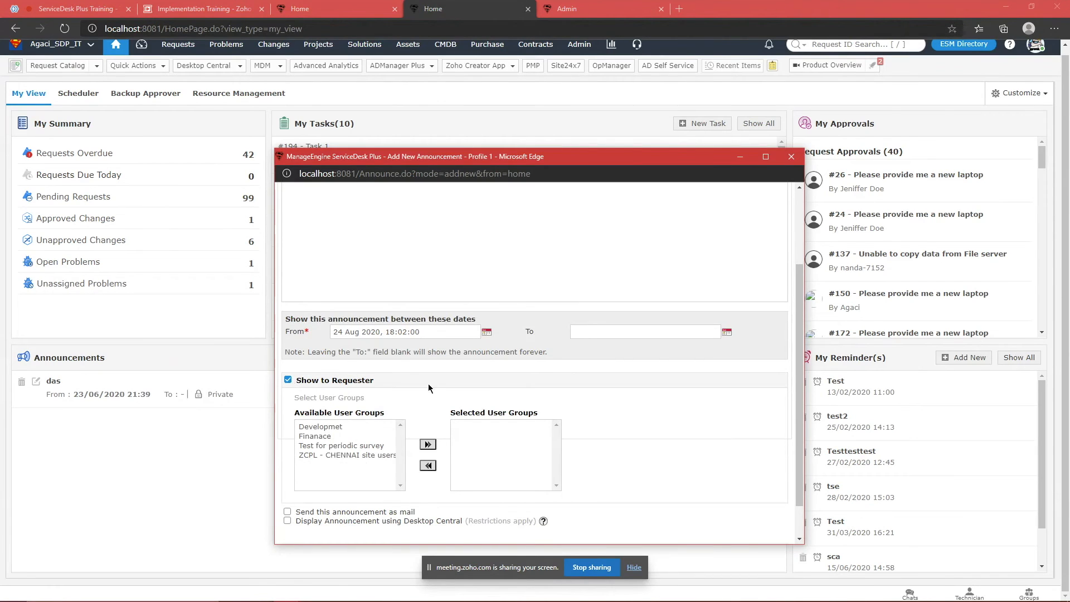
click(338, 437)
click(427, 444)
scroll(458, 292, up, 2)
click(474, 285)
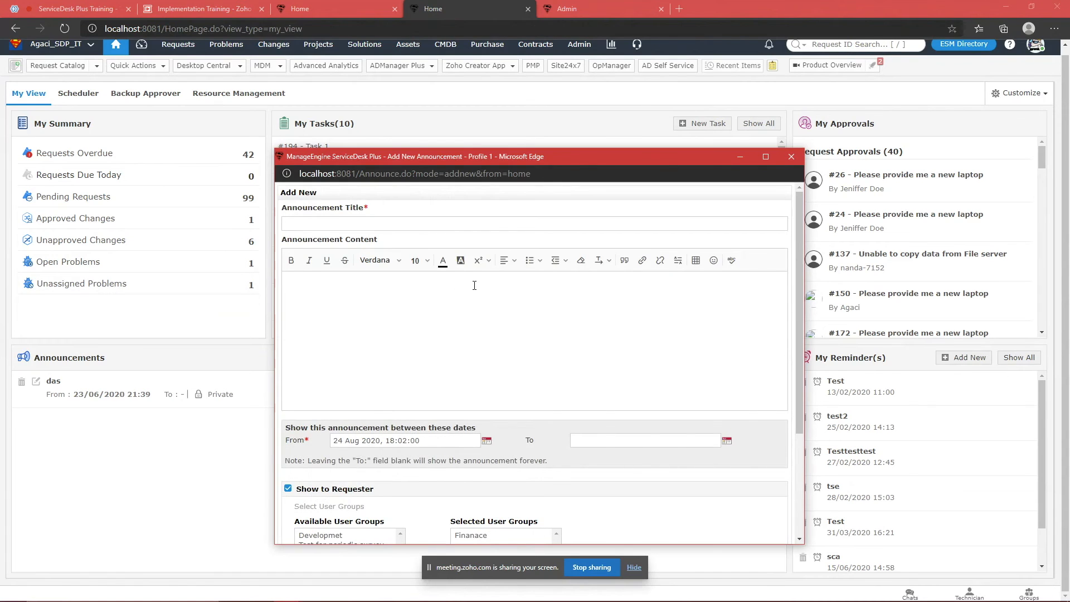
click(791, 156)
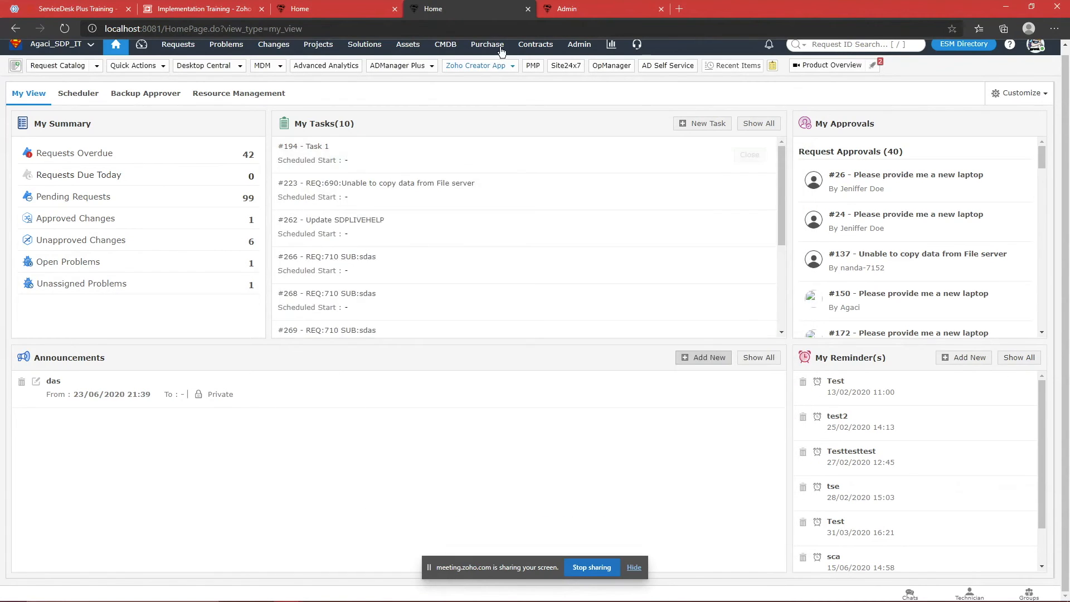
Step: Search Admin Settings for 'suppo' and open Support Groups
click(591, 9)
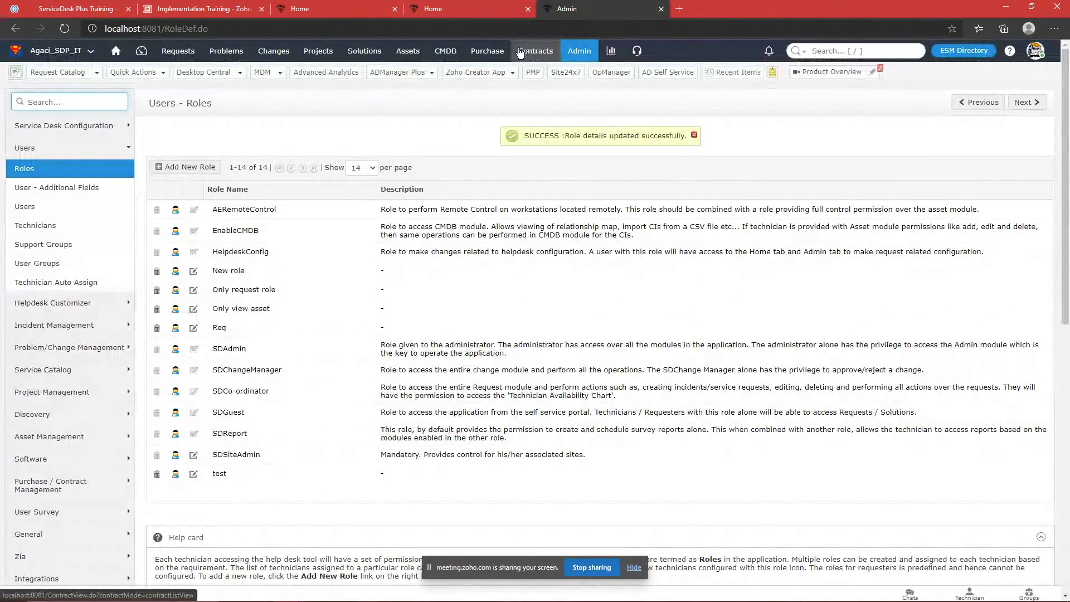
click(448, 5)
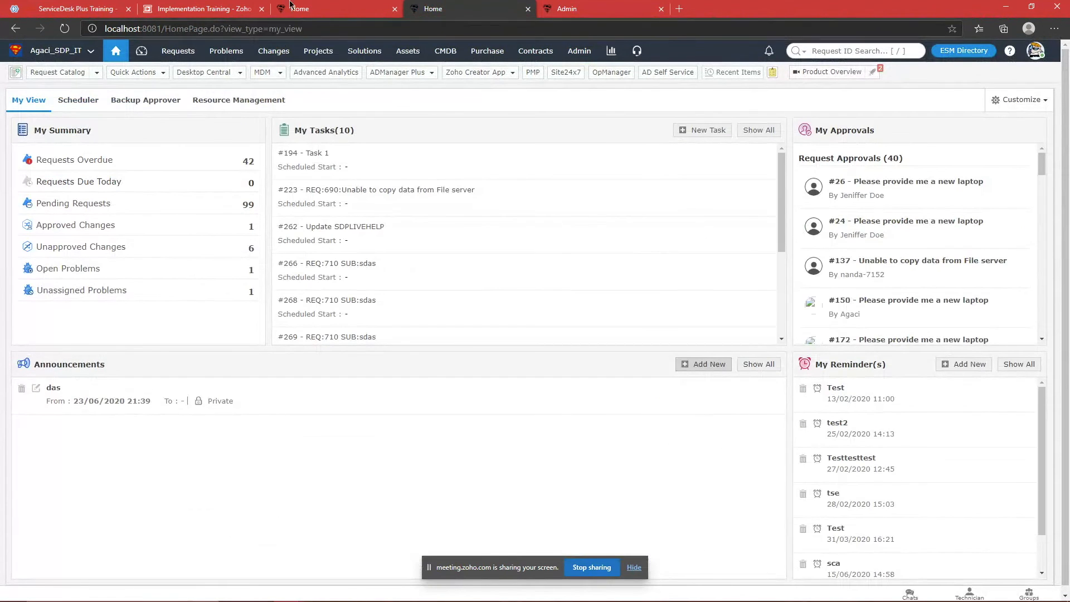
click(290, 6)
click(579, 51)
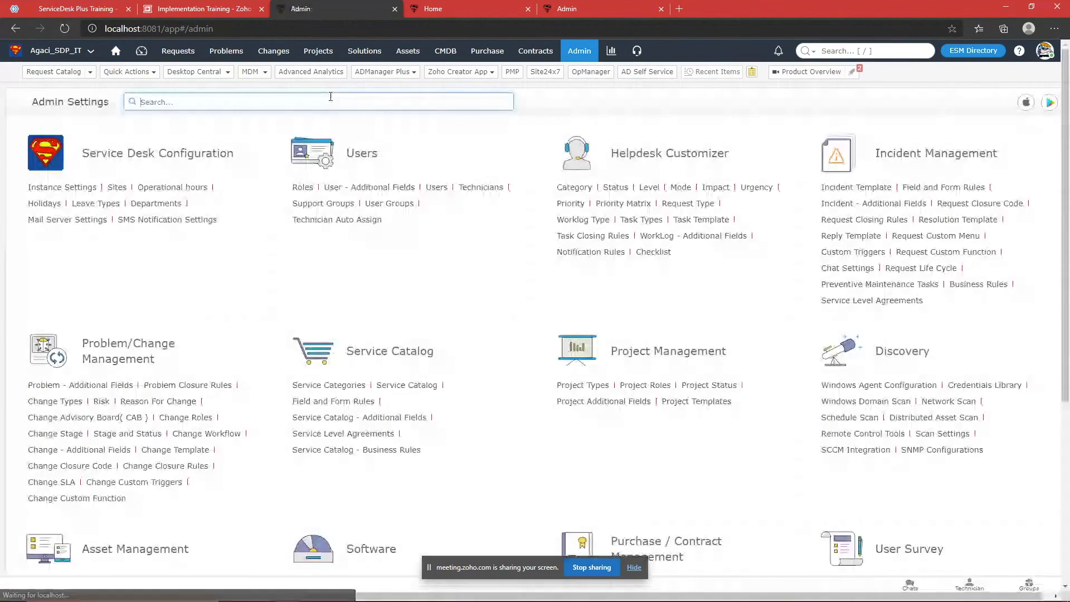
click(332, 101)
text(sy)
key(BackSpace)
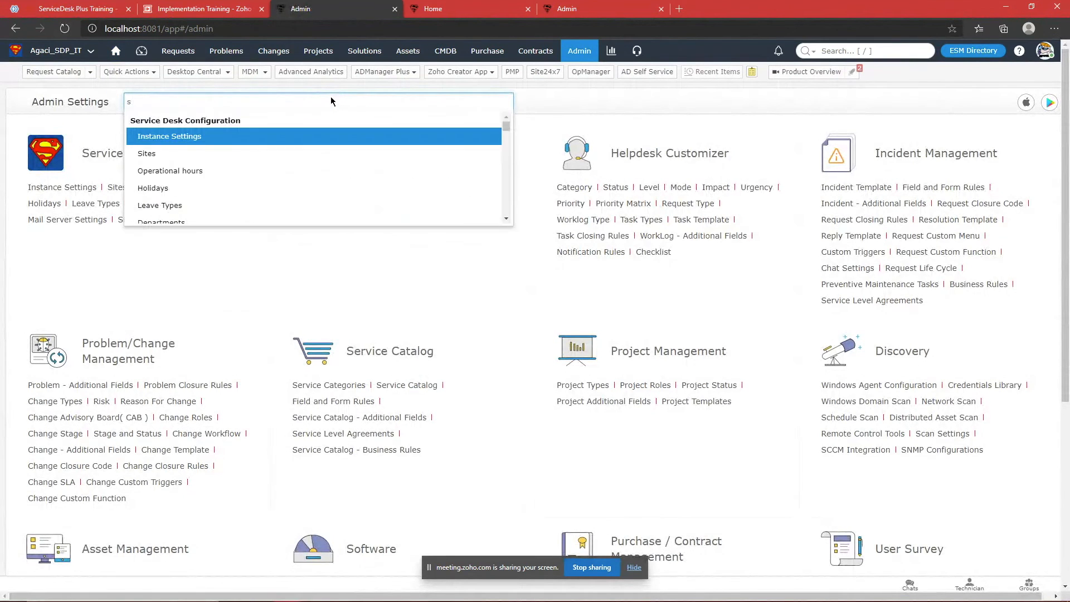
text(uppo)
key(Return)
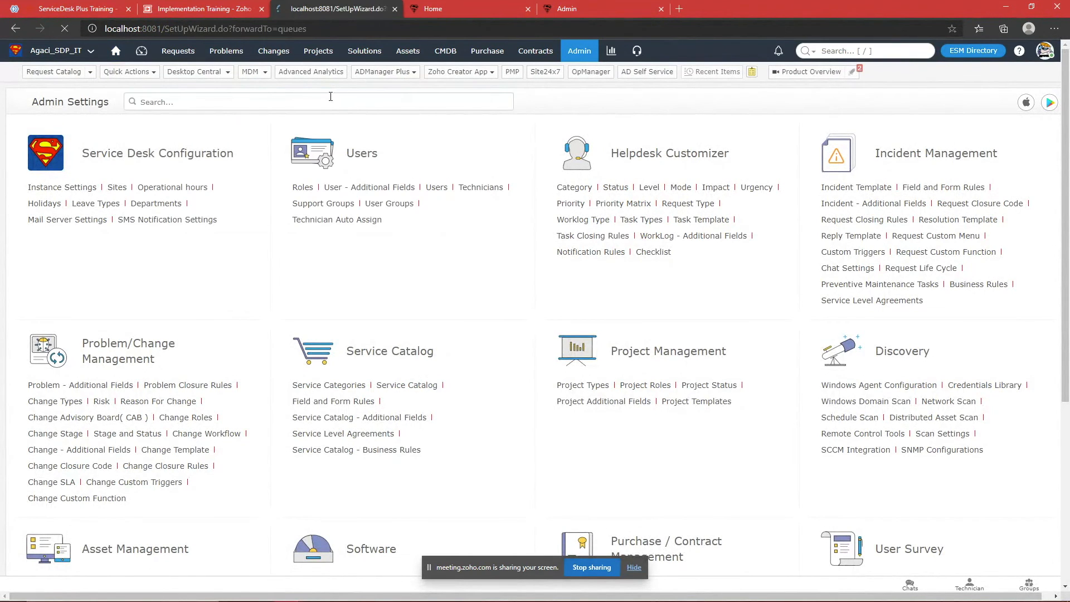
Step: Cycle through the browser tabs and open the Admin Settings overview
click(560, 3)
click(498, 4)
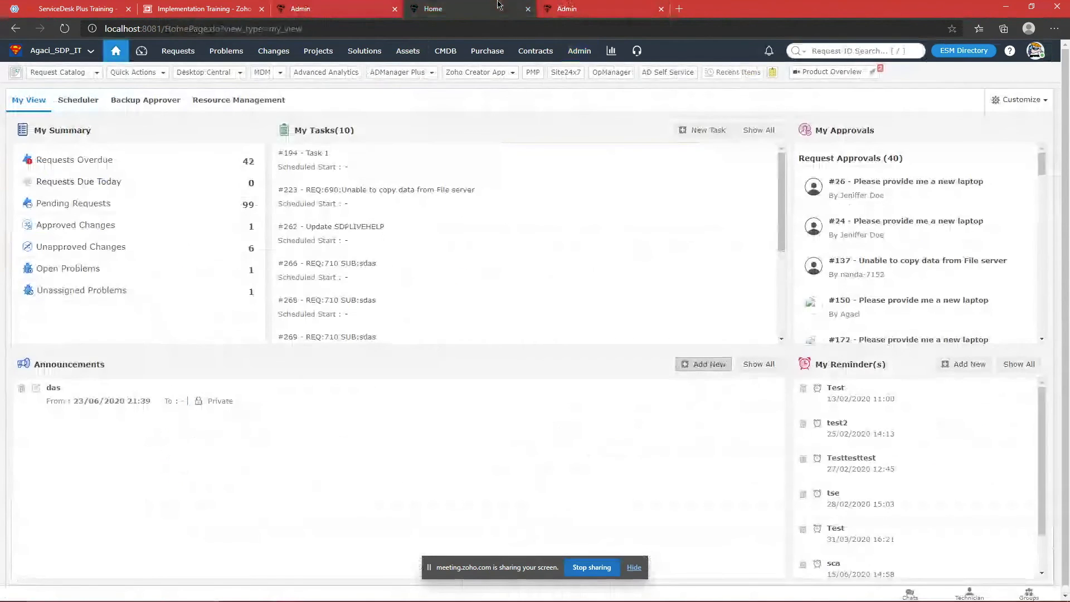
key(ctrl+Tab)
click(595, 56)
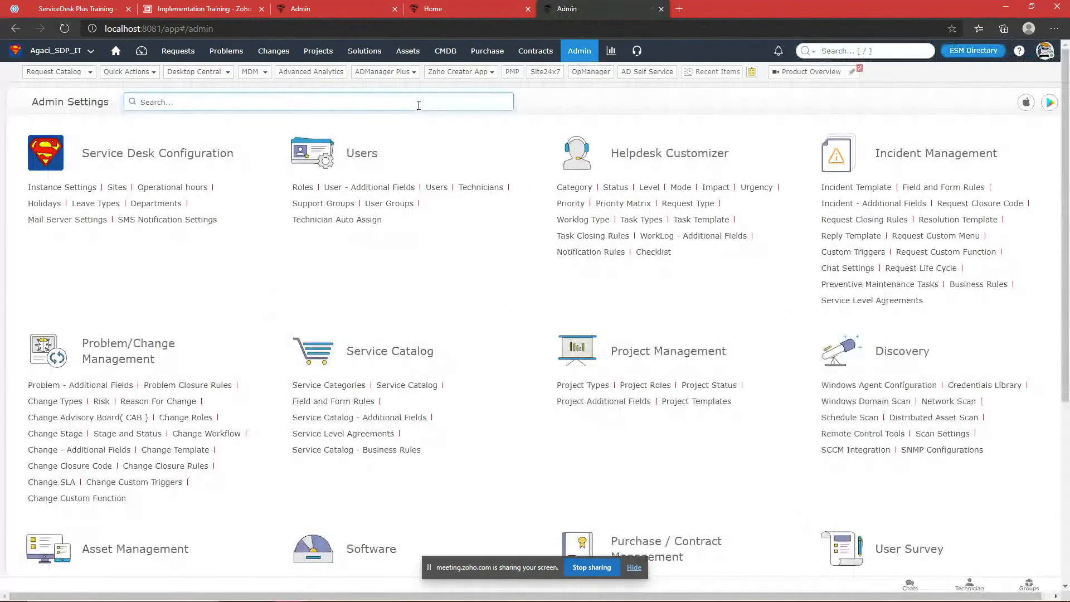
Step: Search 'tech' and open the Administrator technician for editing
text(tech)
key(Return)
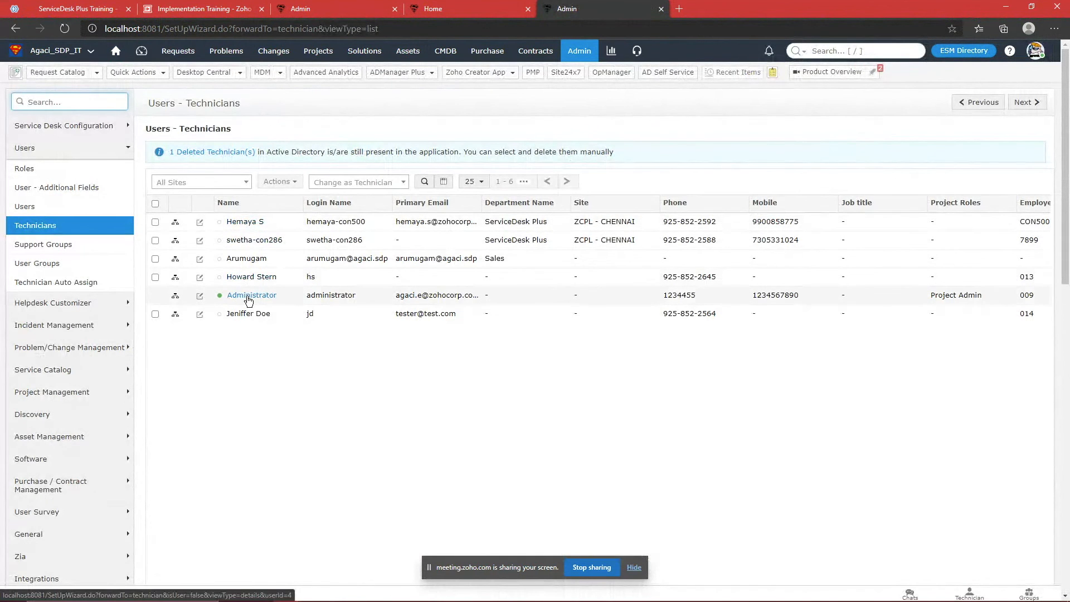
click(248, 299)
click(184, 139)
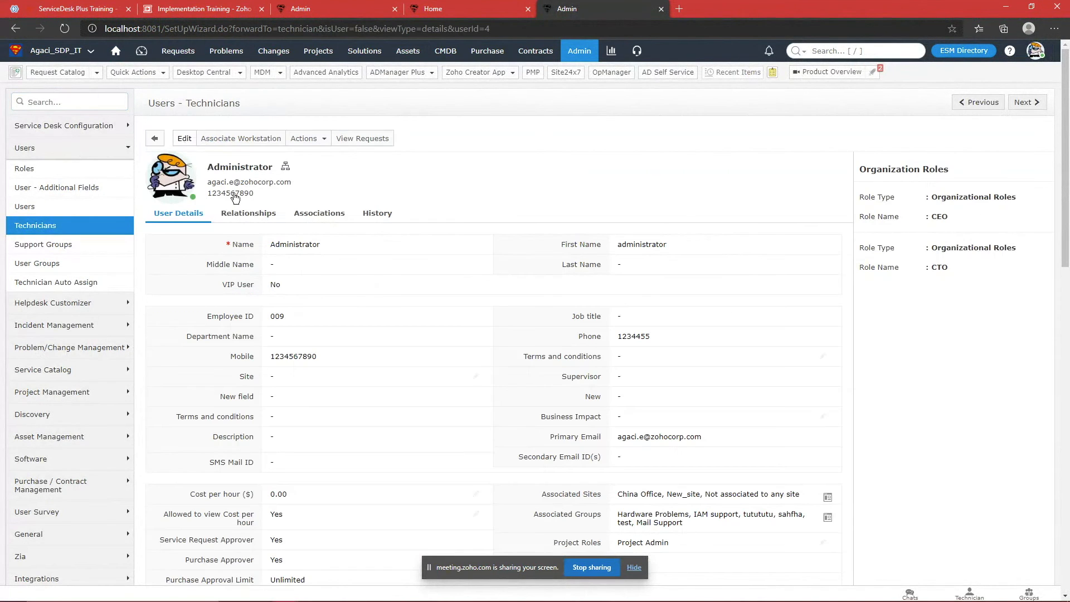
scroll(756, 285, down, 5)
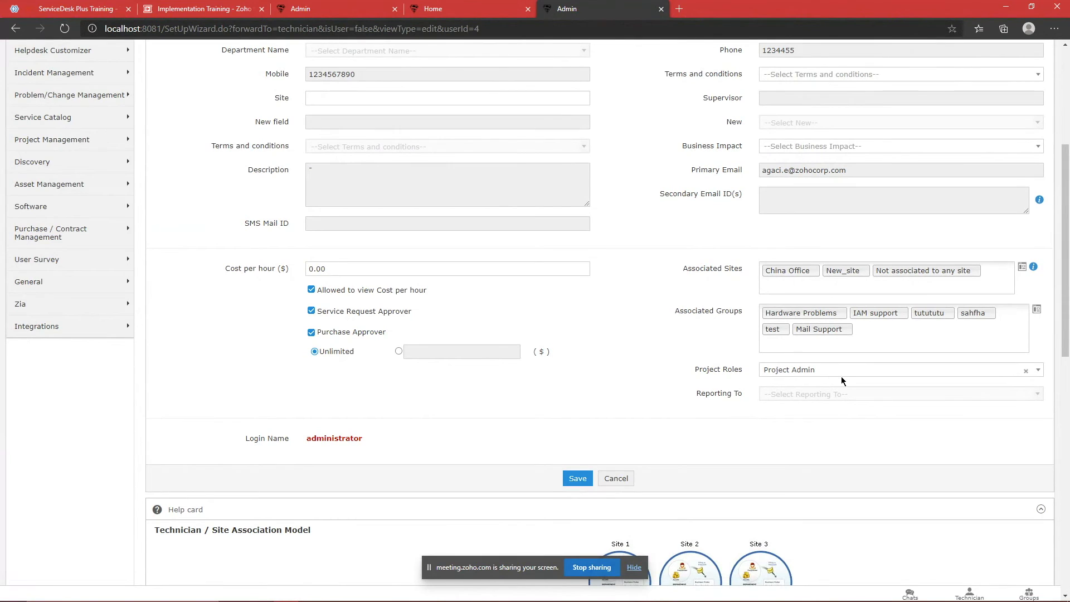
scroll(840, 376, up, 3)
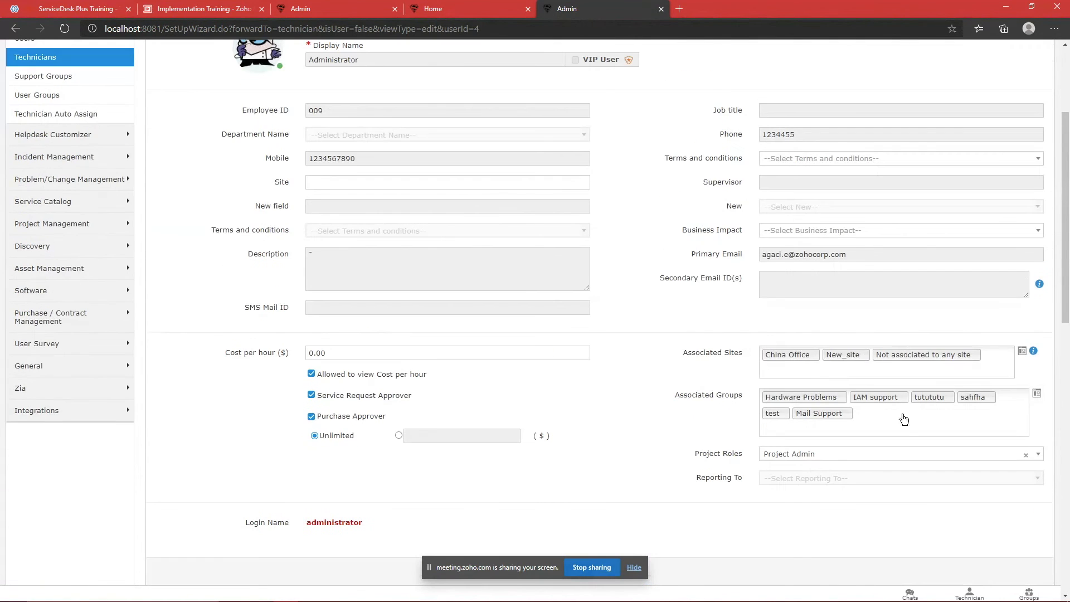
Step: Open the Associated Groups picker, then move to the Support Groups tab
click(899, 417)
click(452, 7)
click(301, 9)
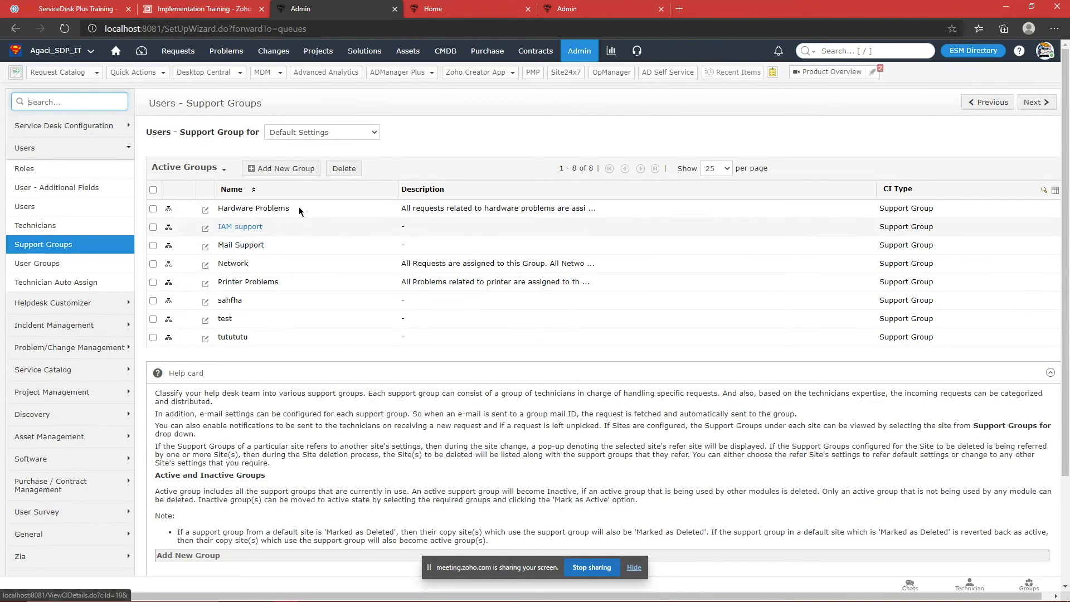
Step: Edit the Hardware Problems support group and move an available technician into its members
click(529, 5)
click(561, 4)
drag(583, 3, 480, 3)
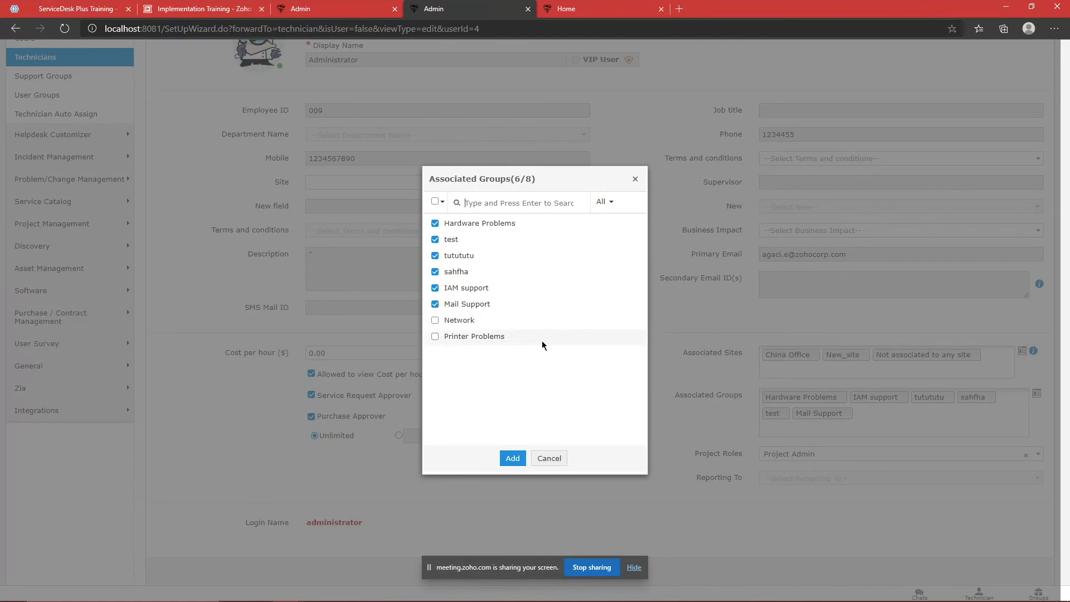
click(334, 8)
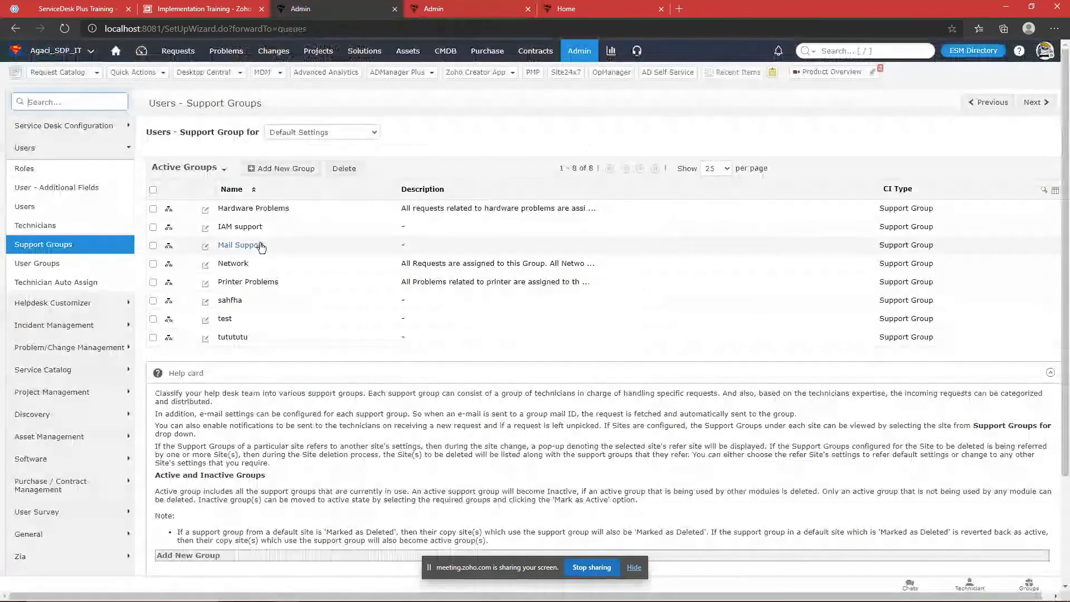
click(247, 209)
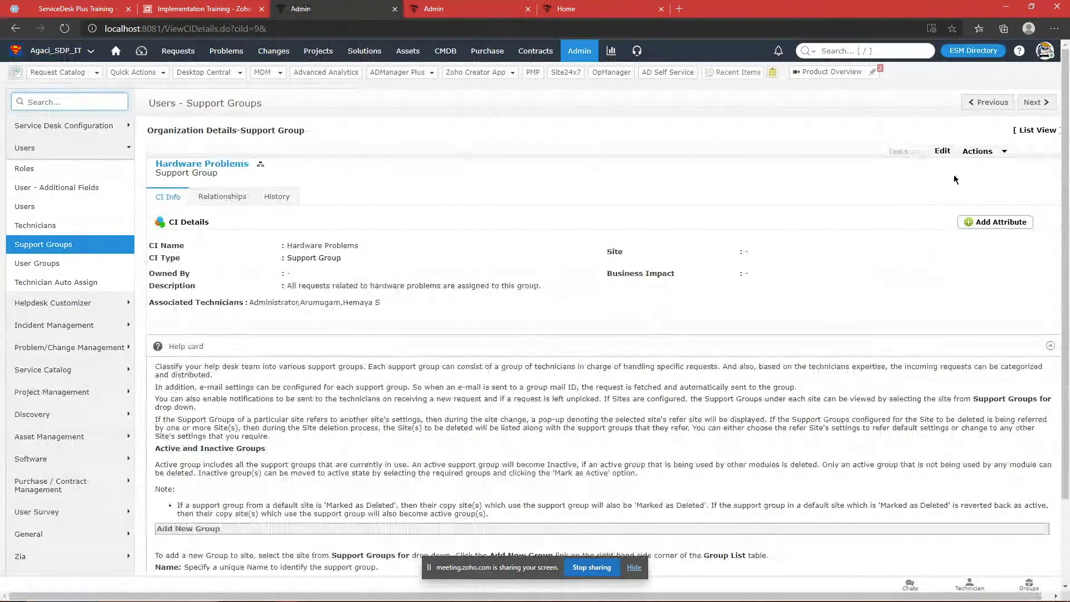
click(942, 151)
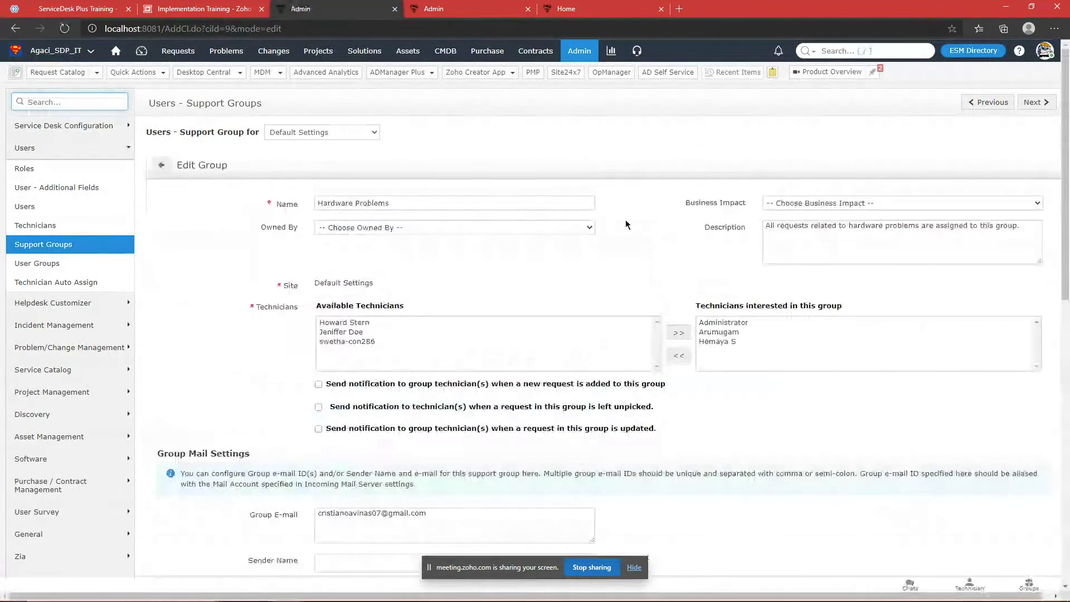
click(463, 338)
click(678, 337)
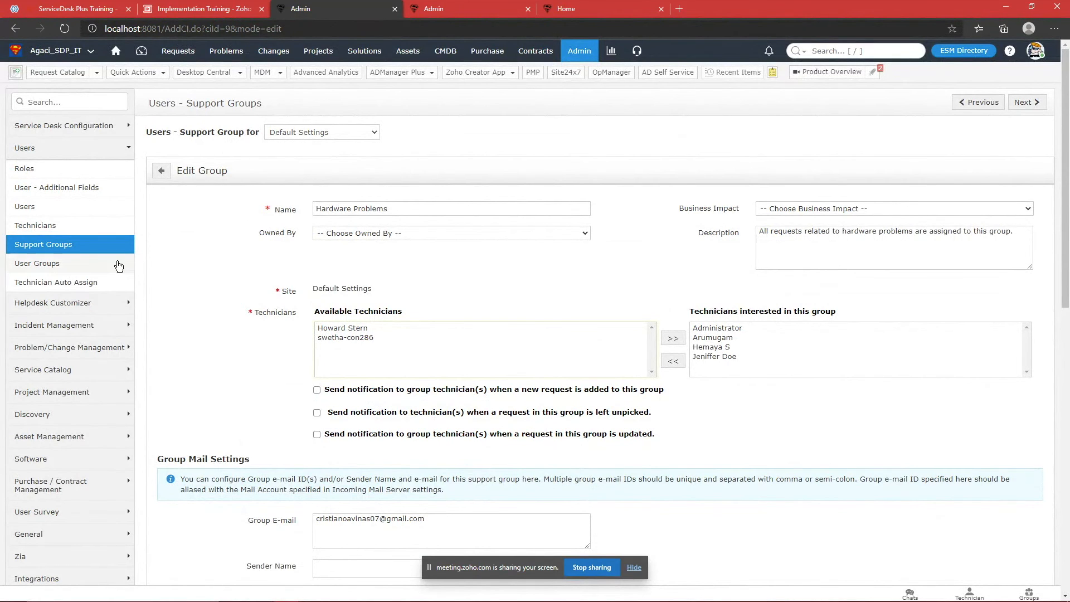
Step: Close the associated groups picker and cancel the Administrator technician edit
click(518, 7)
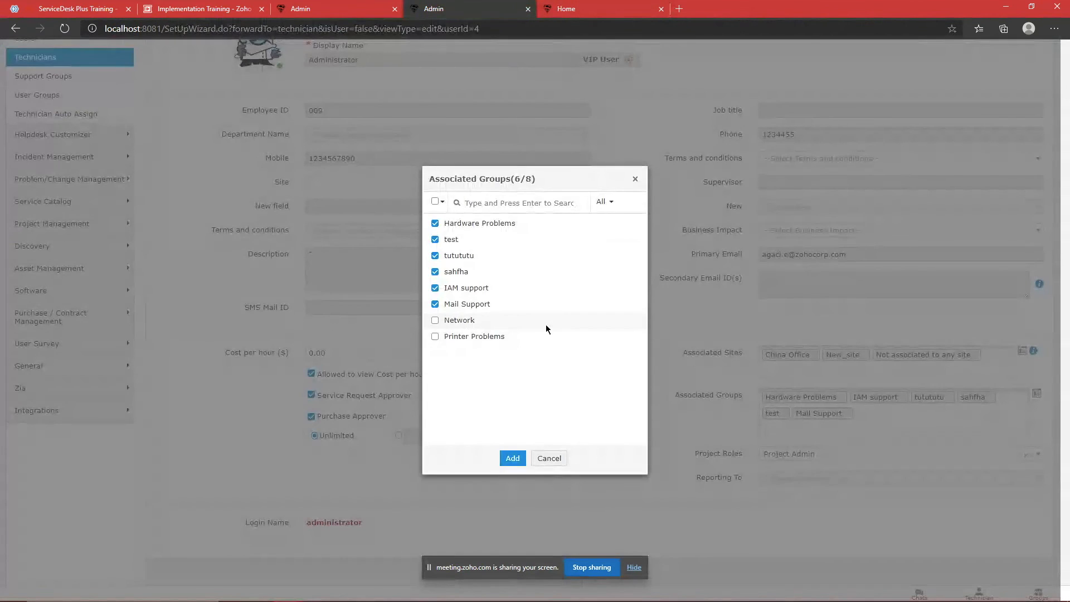
click(634, 179)
scroll(656, 263, down, 3)
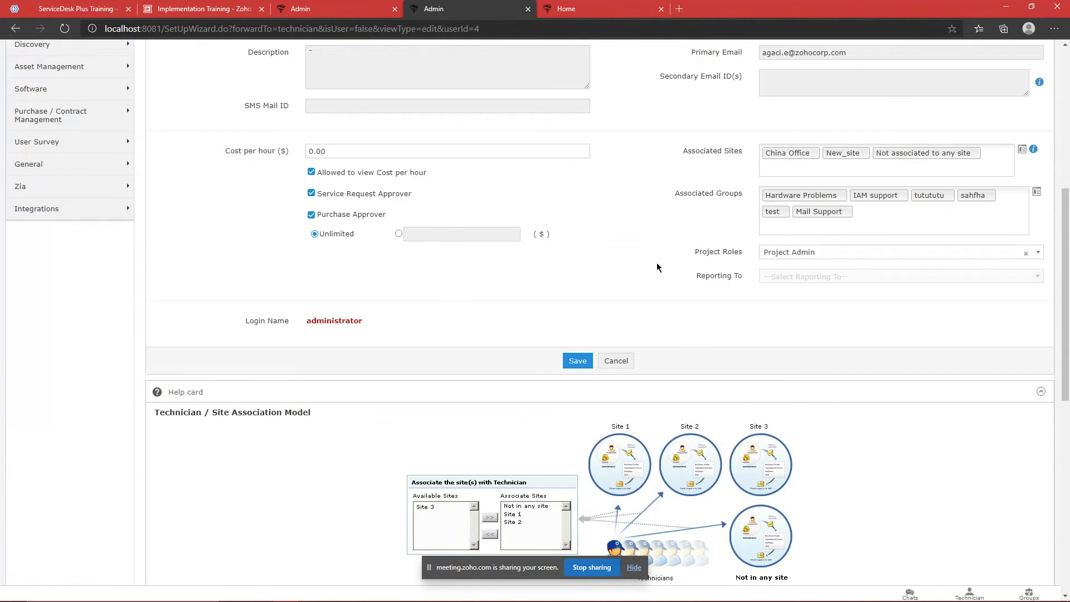
scroll(656, 262, down, 1)
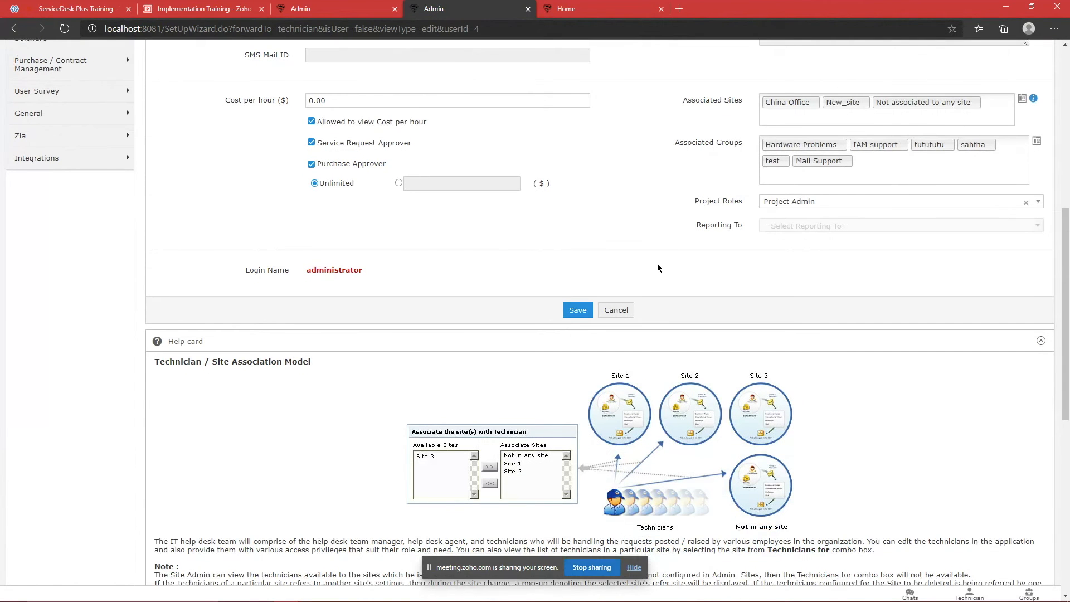
click(628, 311)
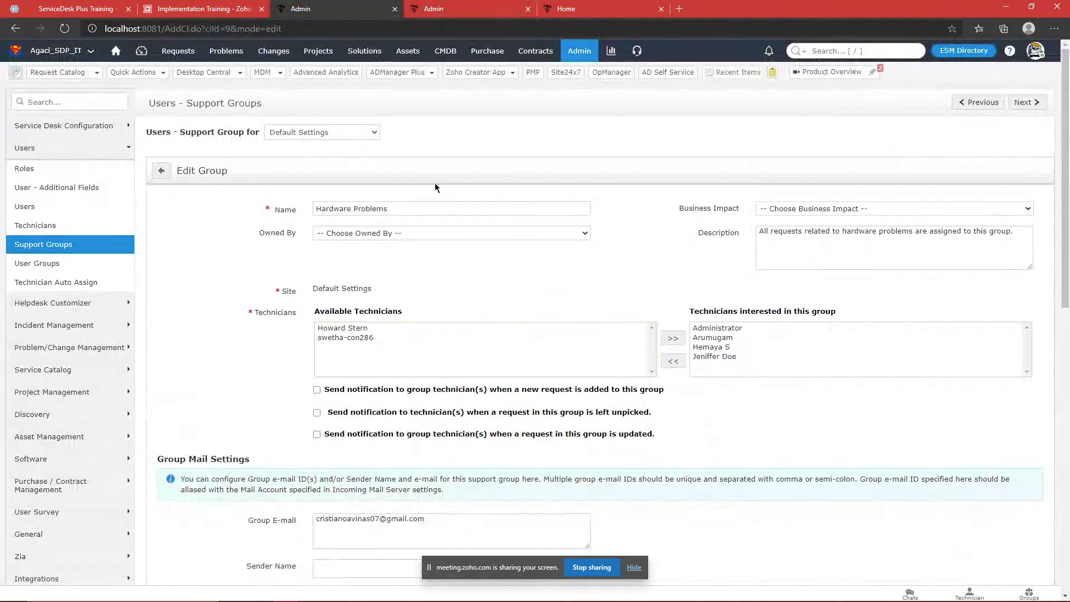
Step: Check the support groups site list, keep Default Settings, then open ESM Directory
click(365, 134)
click(454, 126)
click(162, 173)
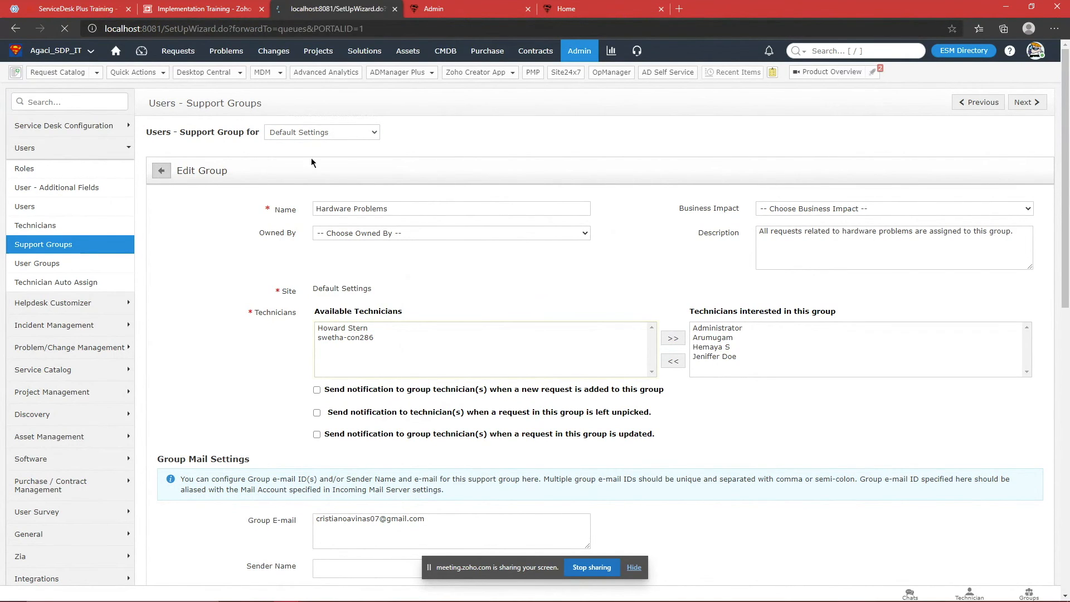
click(67, 224)
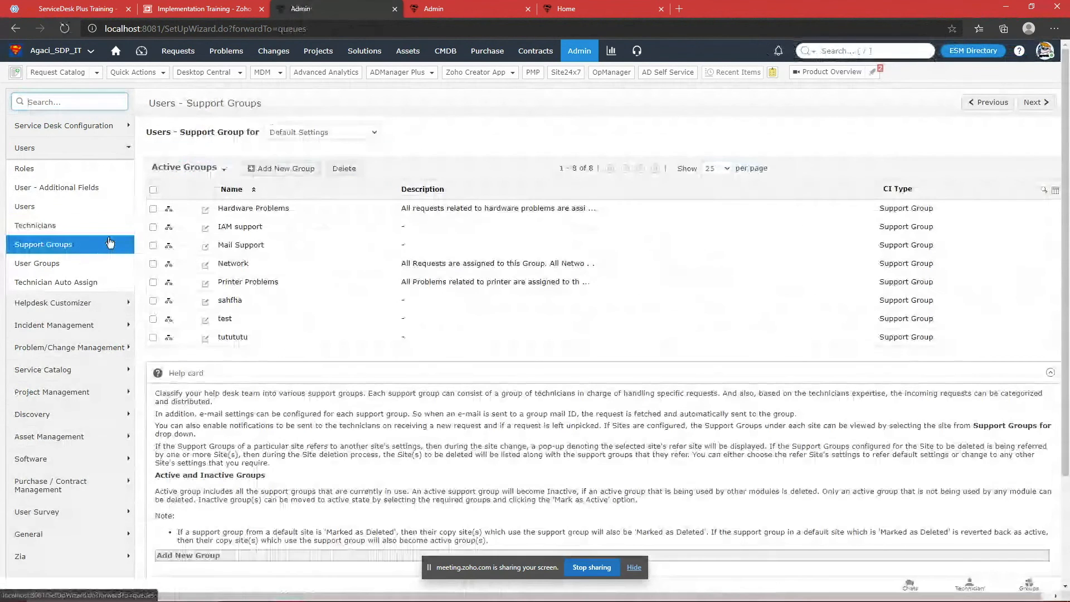
click(336, 135)
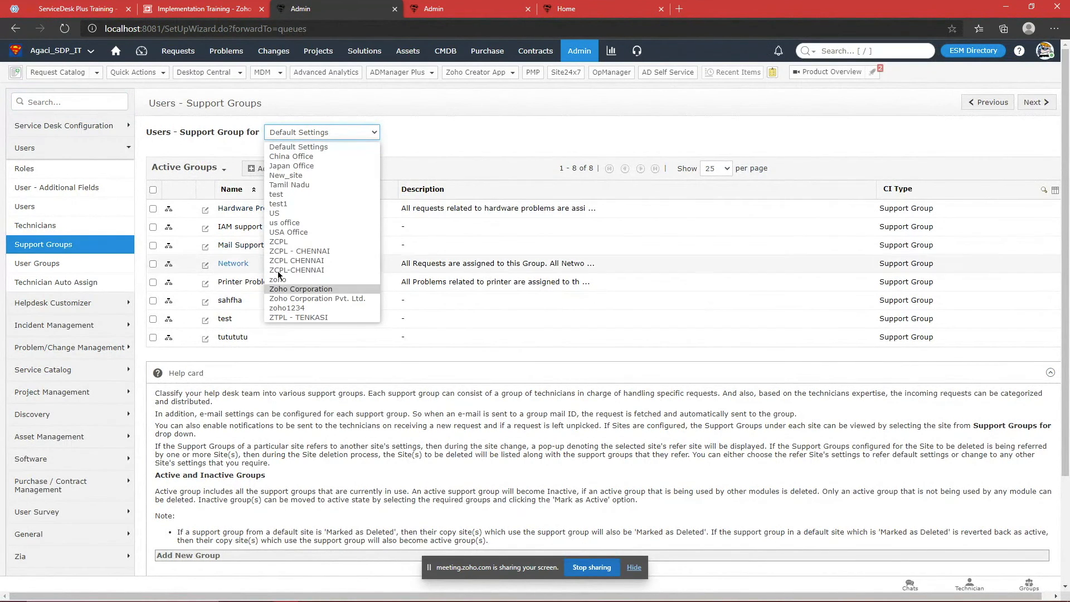
click(331, 132)
click(331, 132)
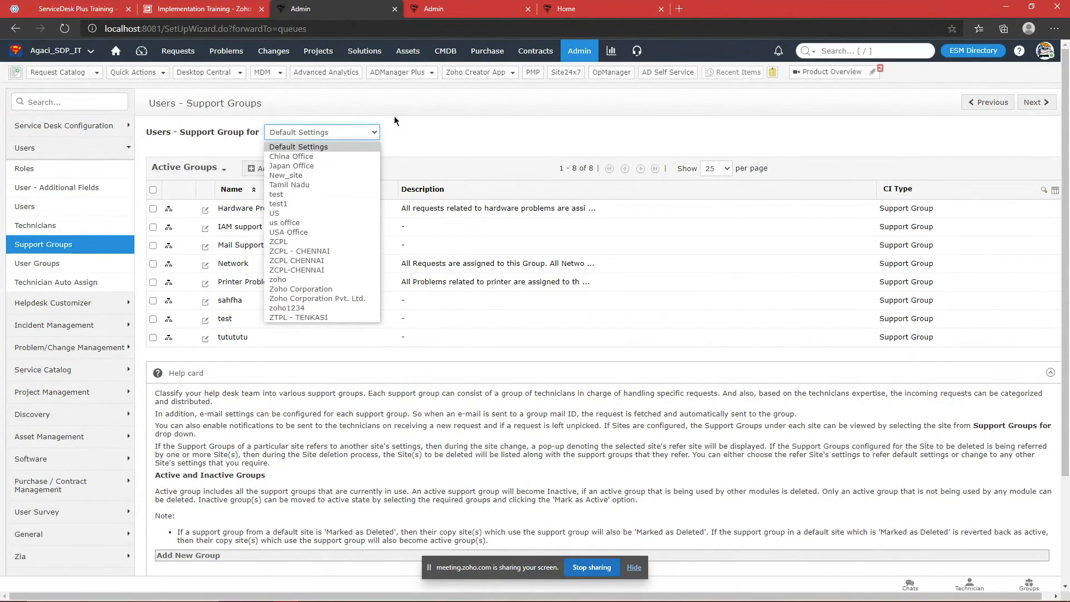
click(288, 132)
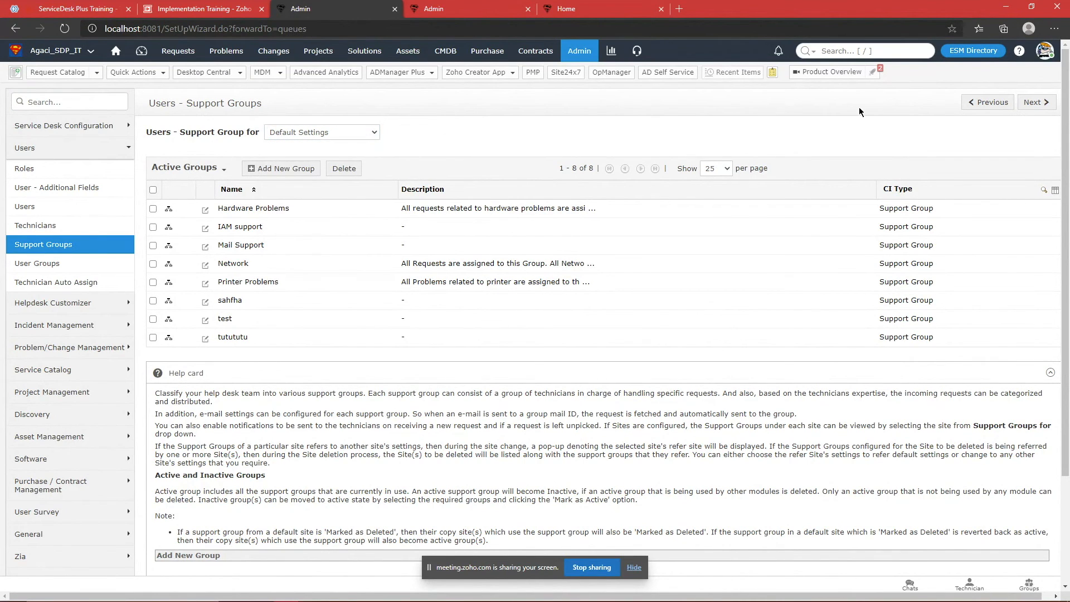
click(964, 53)
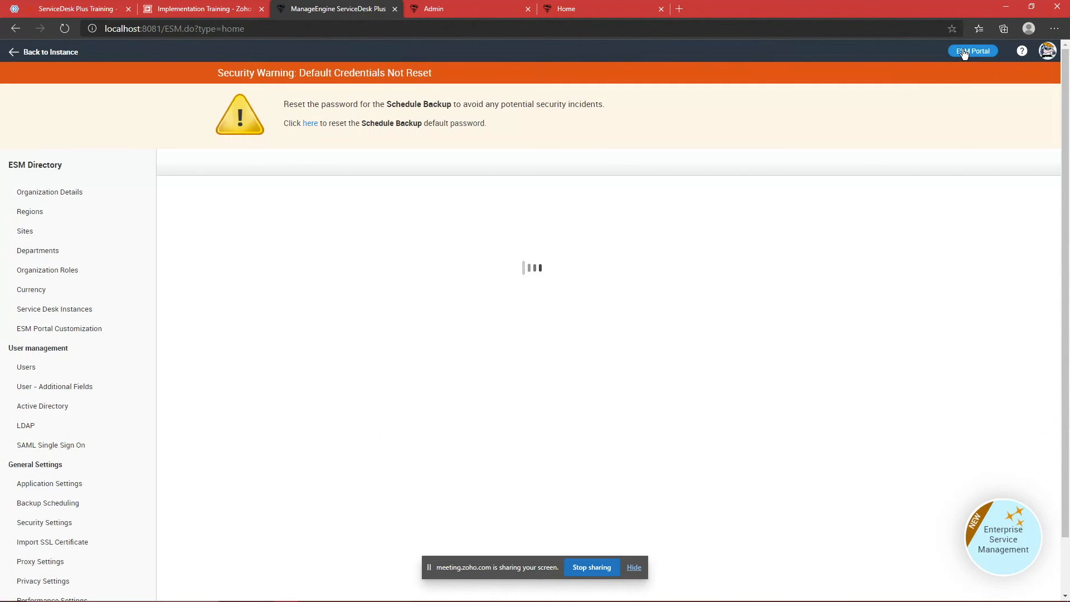
Step: Review China Office's site details and organization roles in the ESM Directory Sites list
click(45, 229)
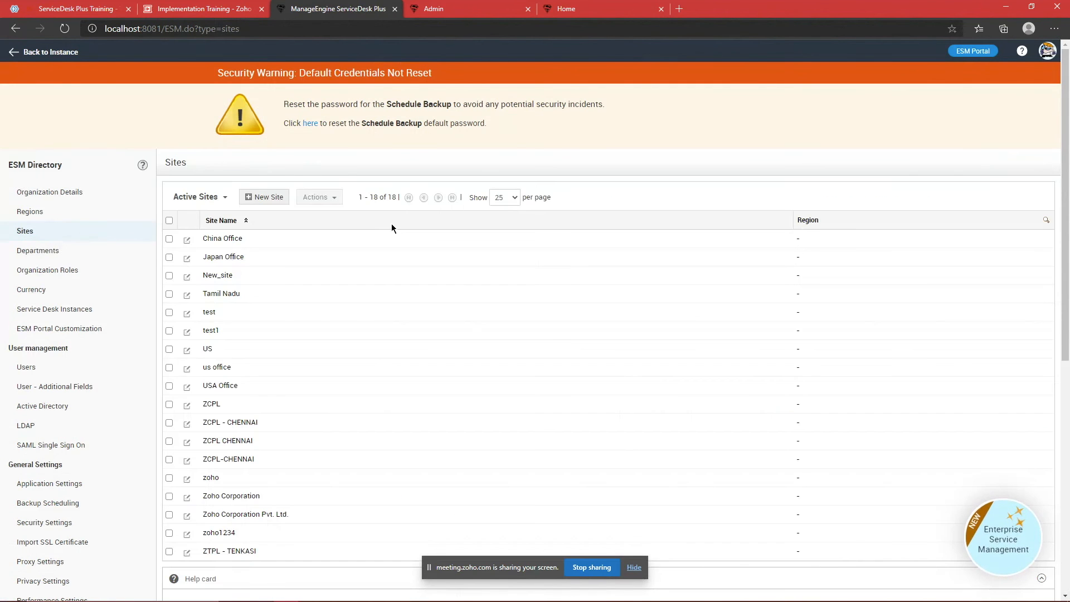
scroll(396, 226, down, 3)
scroll(393, 237, up, 3)
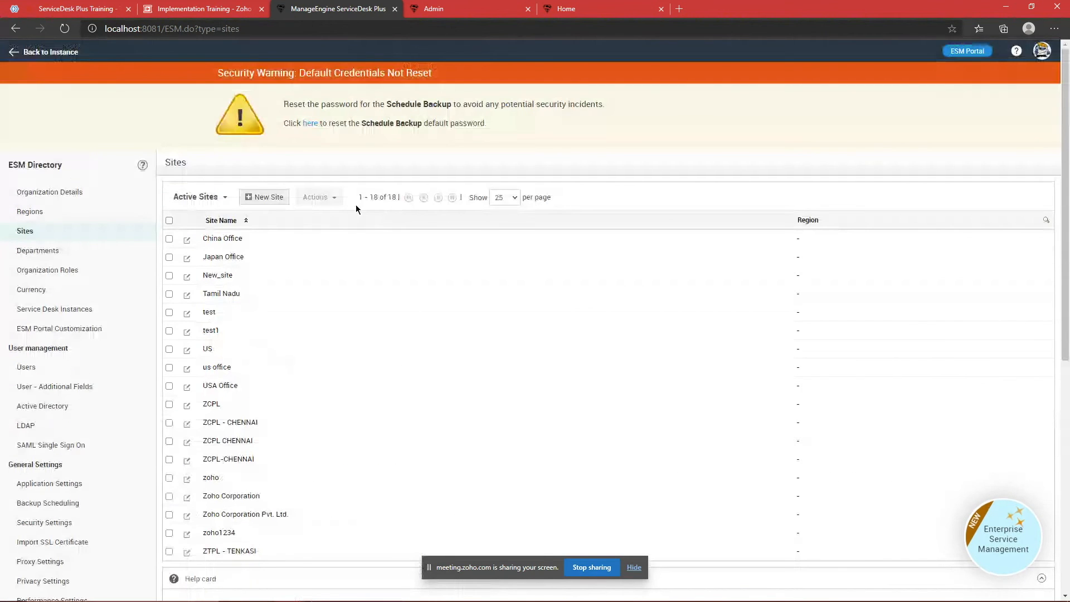
scroll(259, 319, down, 3)
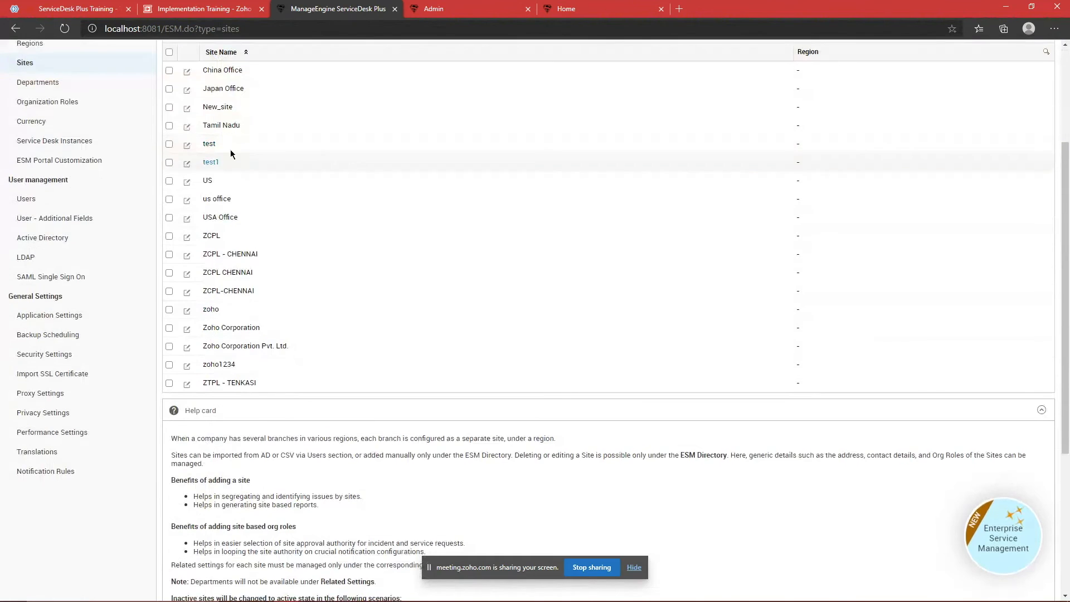
click(229, 73)
scroll(463, 348, down, 9)
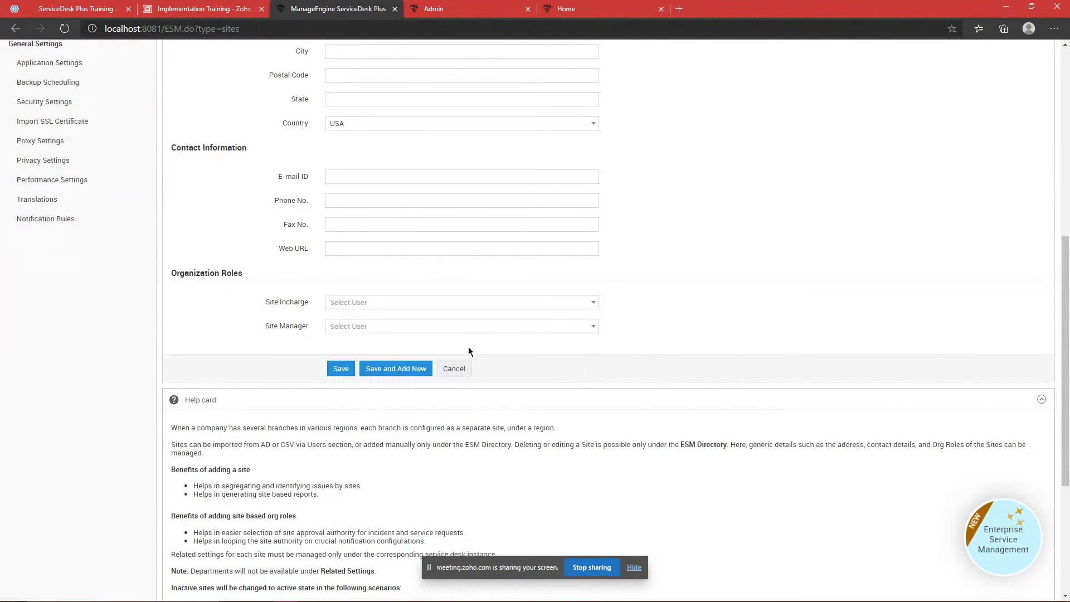
scroll(468, 346, up, 4)
drag(302, 421, 668, 509)
click(667, 510)
scroll(667, 510, up, 5)
scroll(669, 485, down, 5)
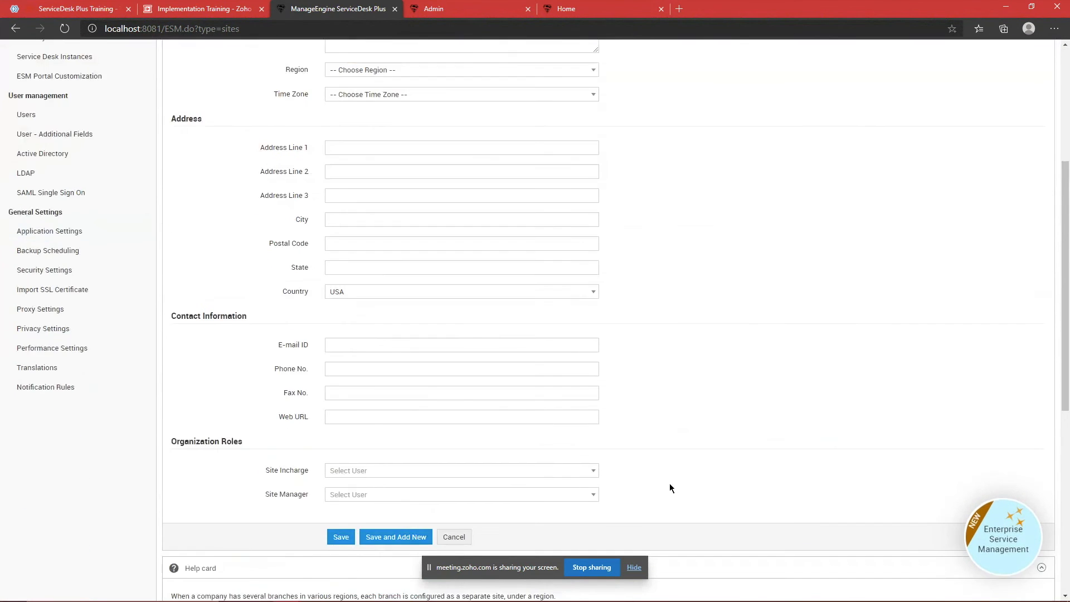
scroll(665, 480, up, 3)
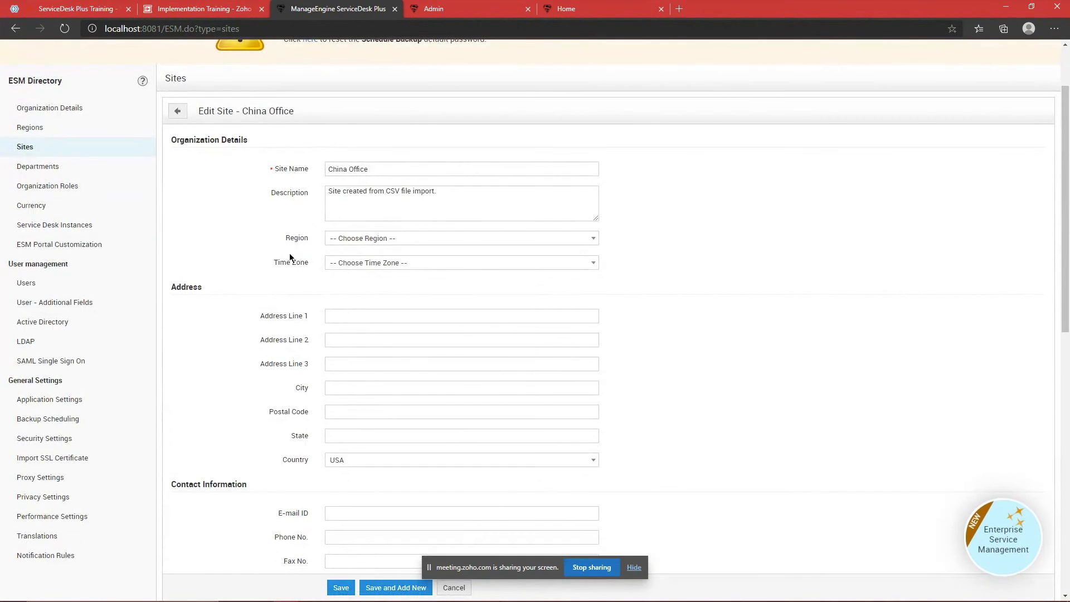
scroll(251, 359, down, 3)
scroll(273, 332, up, 5)
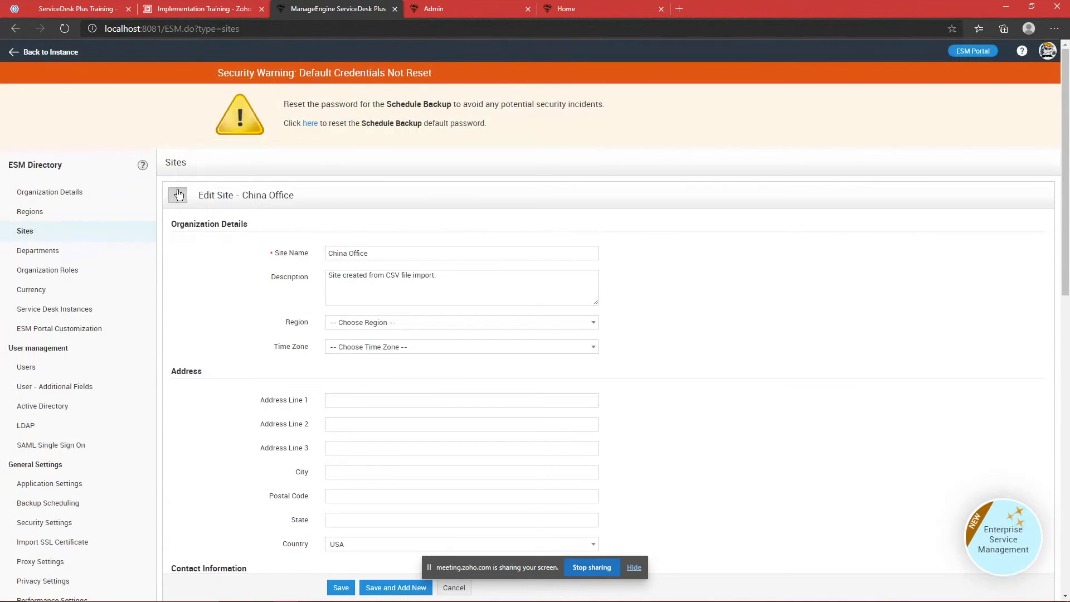
Step: Leave the ESM Directory and open the instance's Admin settings
click(177, 195)
click(39, 52)
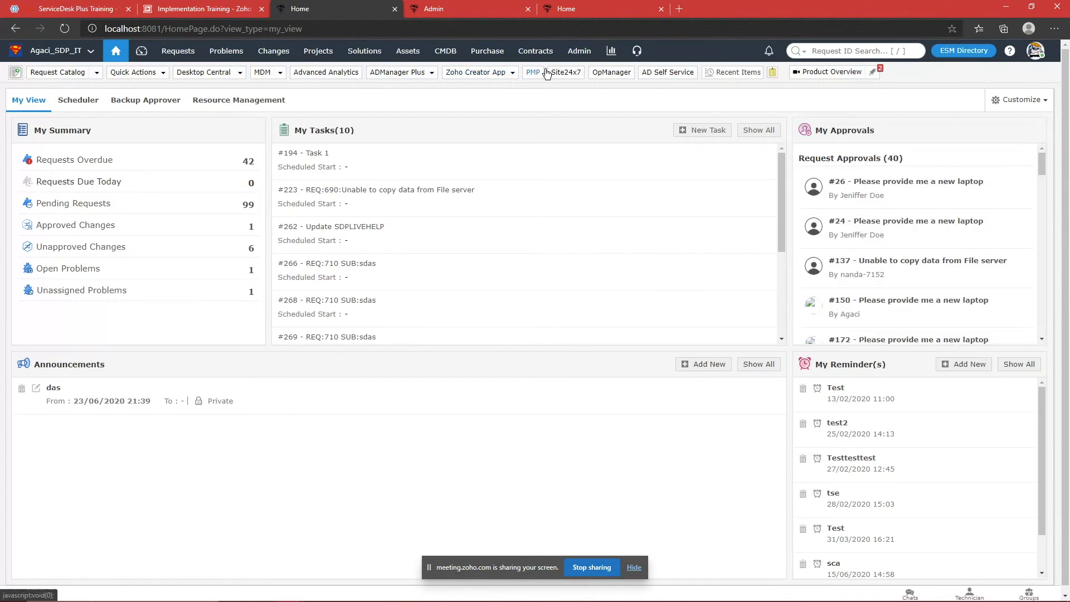
click(567, 56)
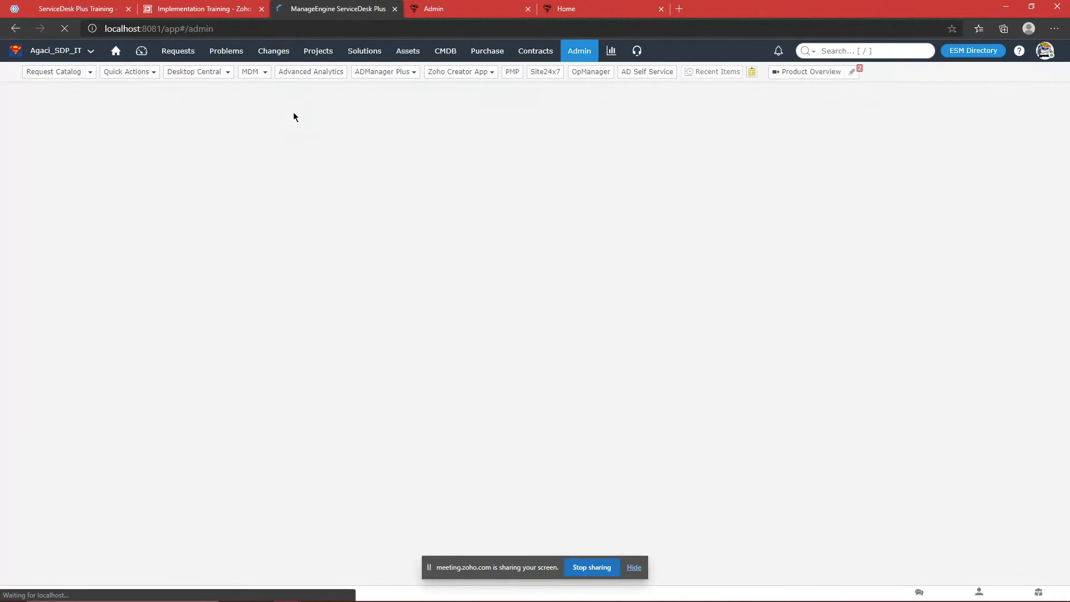
Step: Search 'sit' in Admin settings and open China Office's Edit Site form
text(sit)
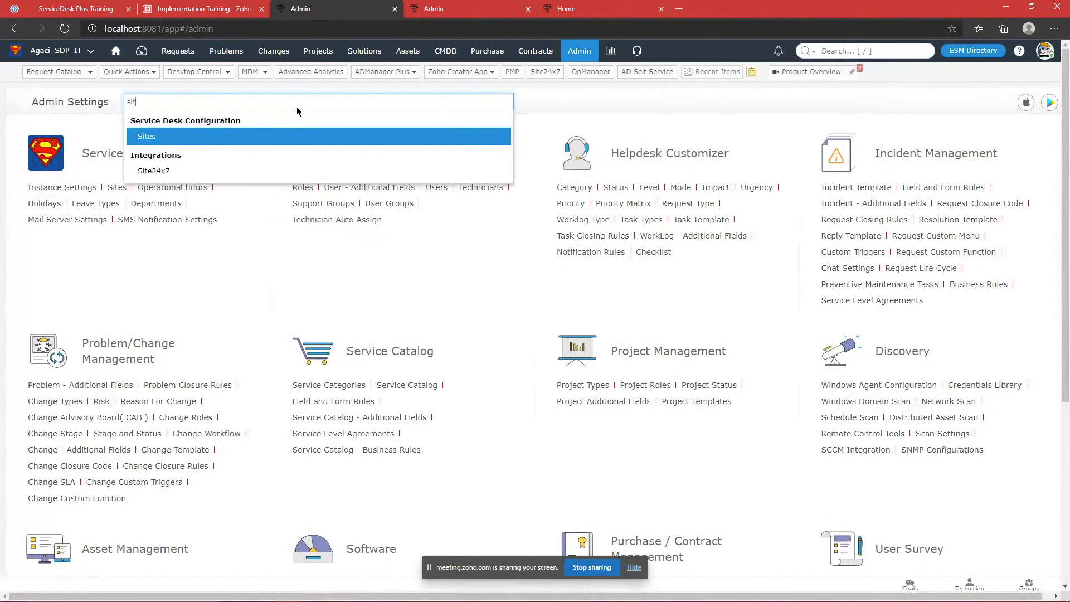
key(Return)
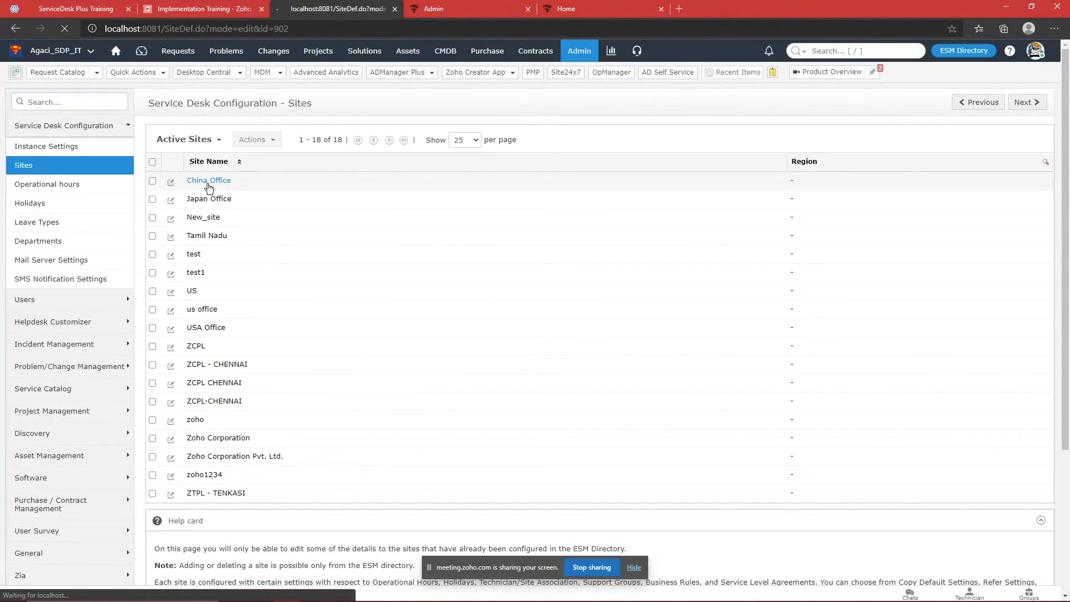
click(211, 179)
scroll(494, 287, down, 9)
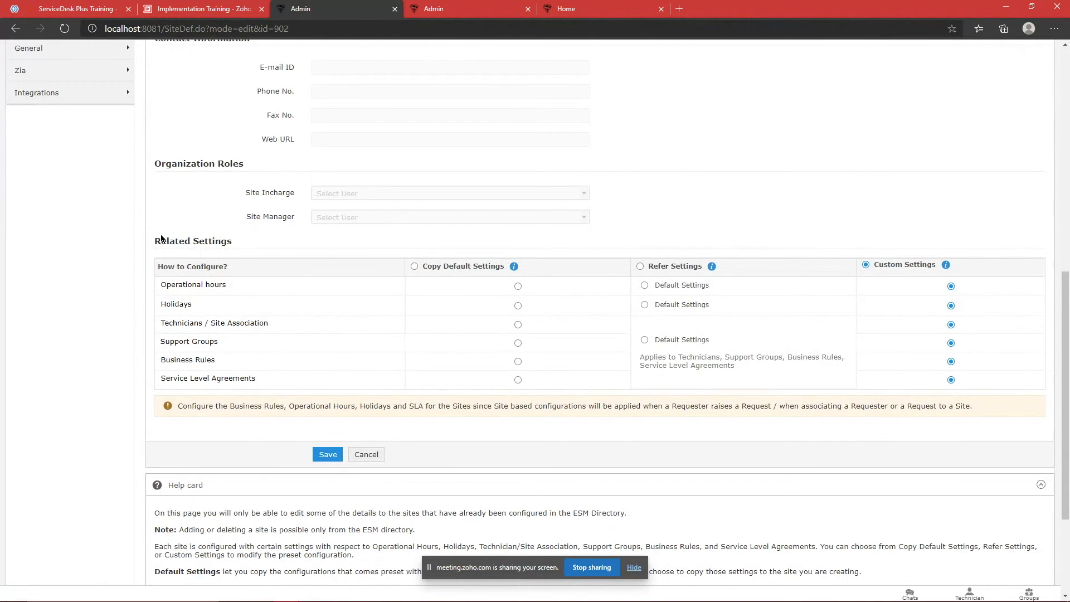
Step: Review China Office's Related Settings, including Operational hours, all set to Custom Settings
drag(156, 241, 1045, 413)
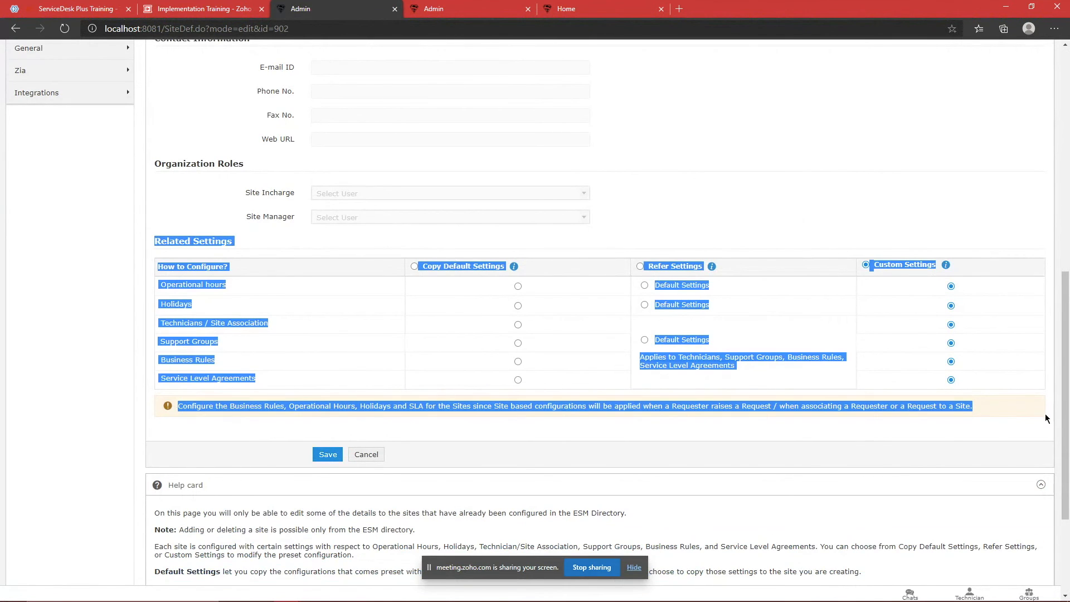
click(1044, 414)
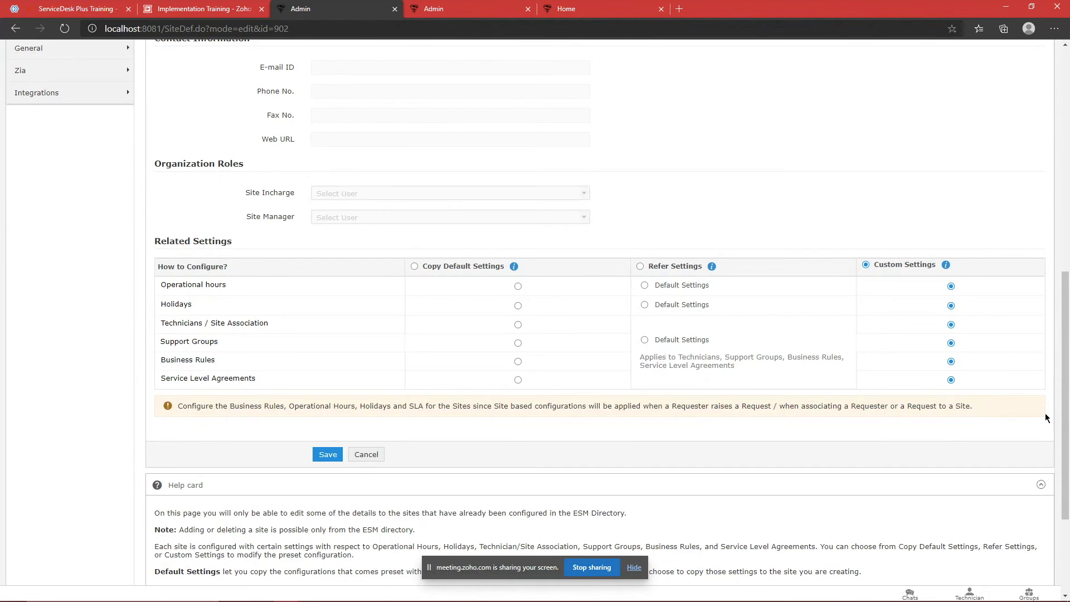
scroll(1018, 432, up, 10)
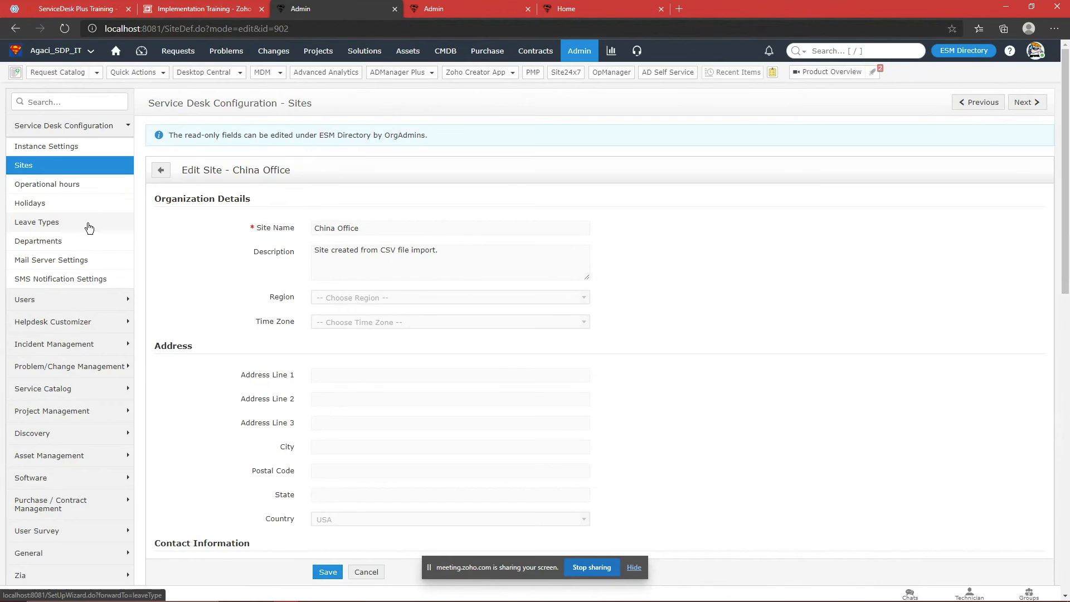
scroll(268, 279, down, 9)
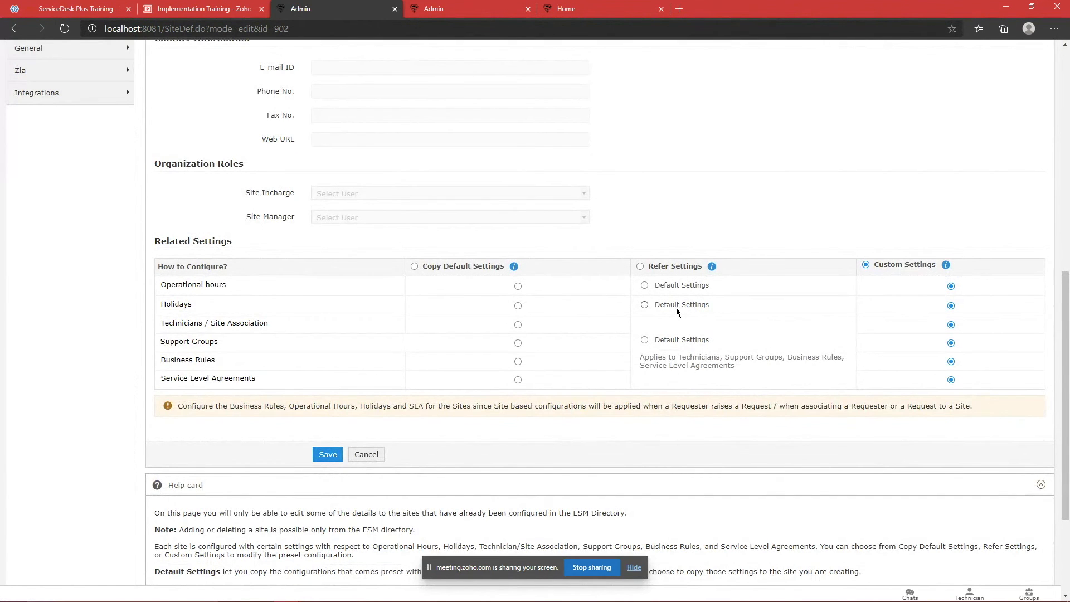
drag(539, 267, 567, 285)
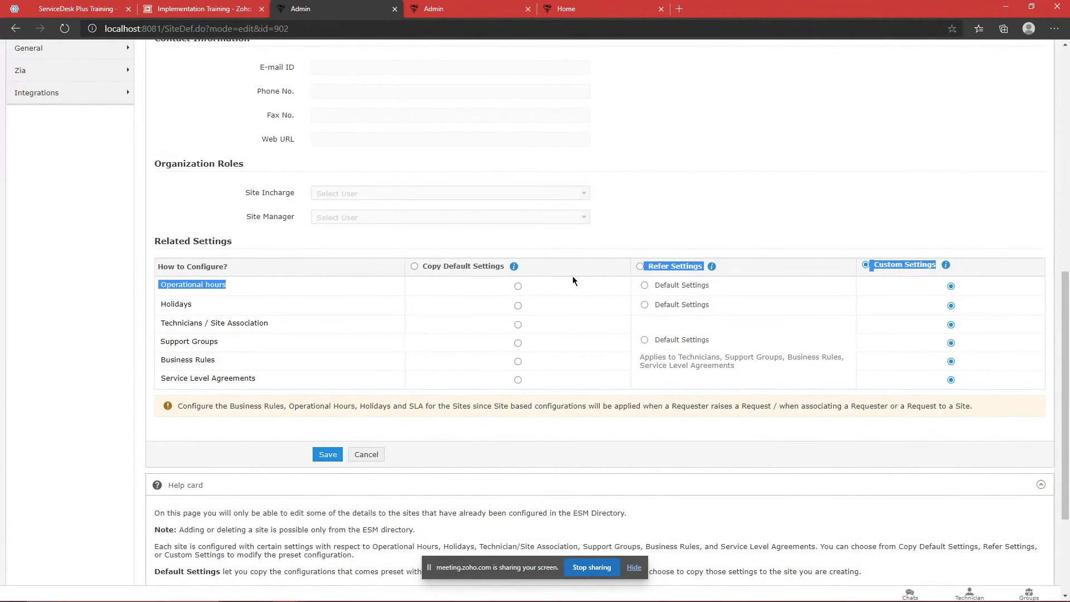
click(573, 276)
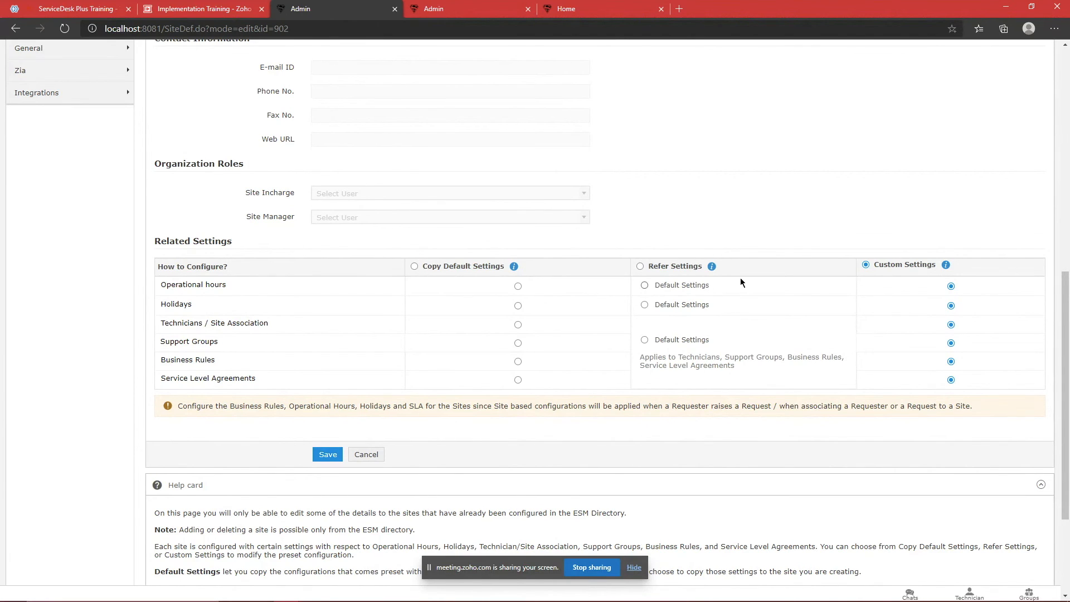
scroll(530, 298, up, 2)
scroll(332, 316, up, 8)
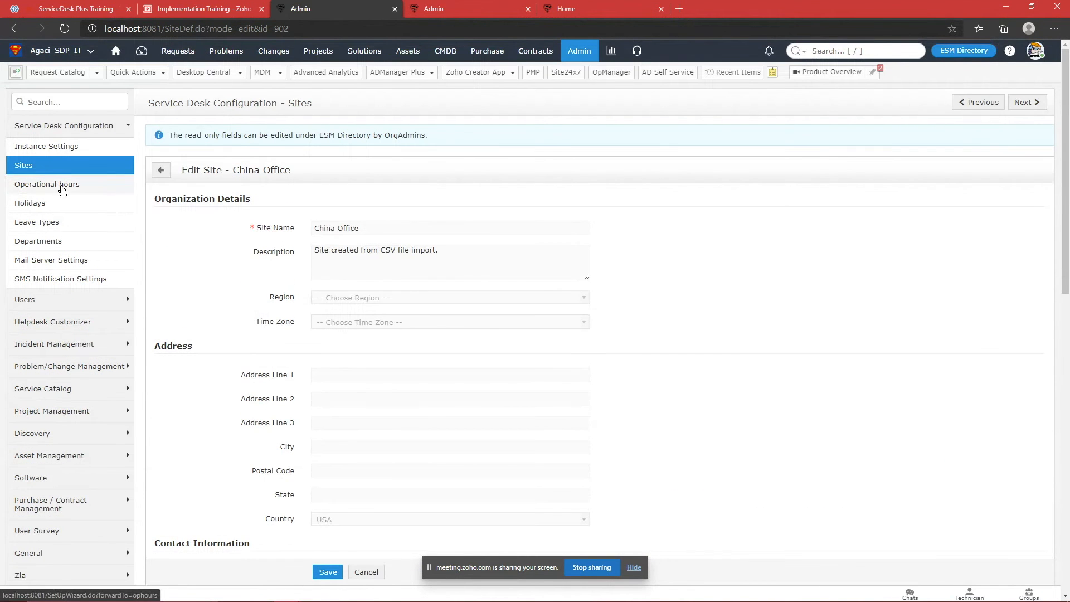
Step: Try to view Japan Office's operational hours and accept the redirect to Default Settings
click(71, 170)
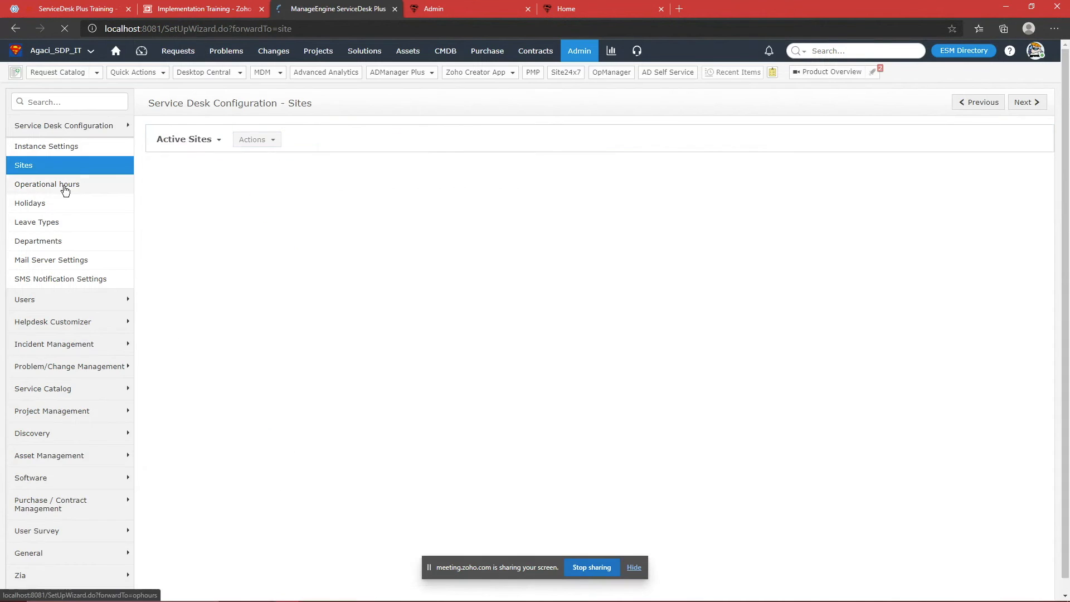
click(66, 188)
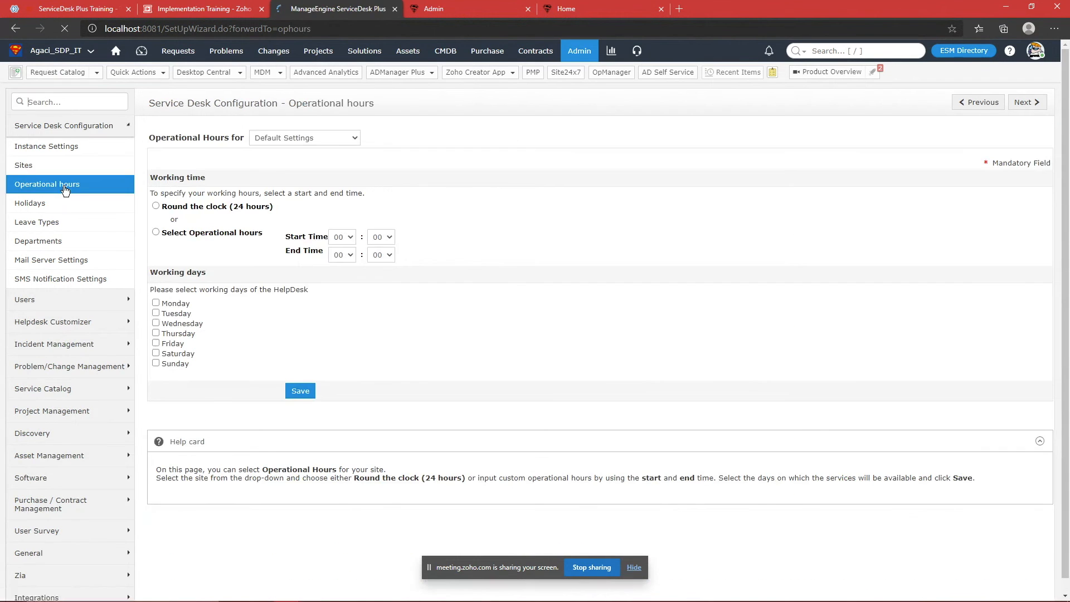
click(289, 139)
click(283, 173)
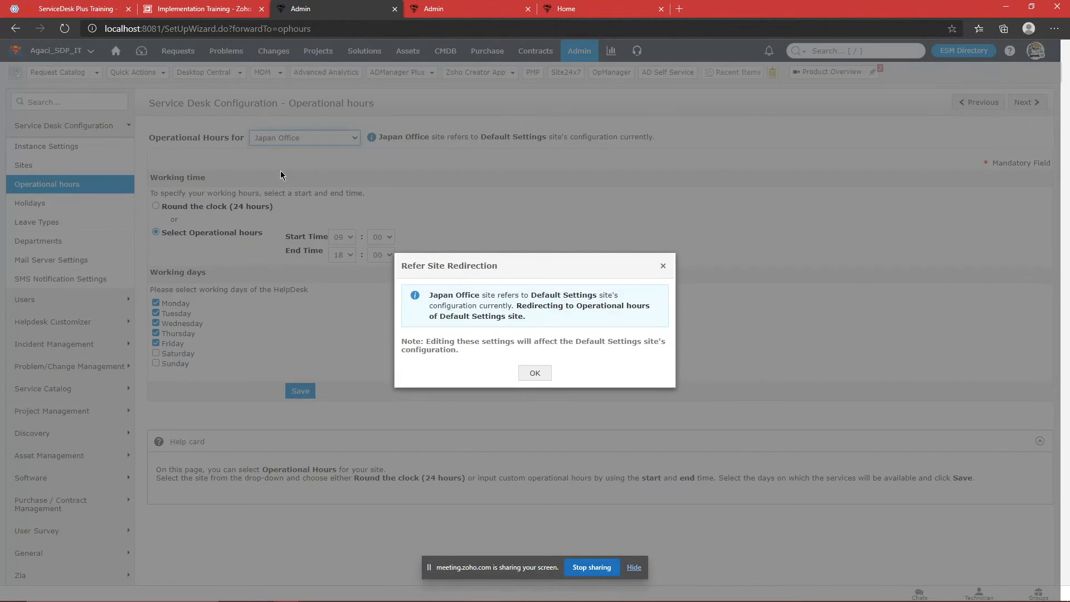
drag(438, 296, 541, 316)
click(541, 317)
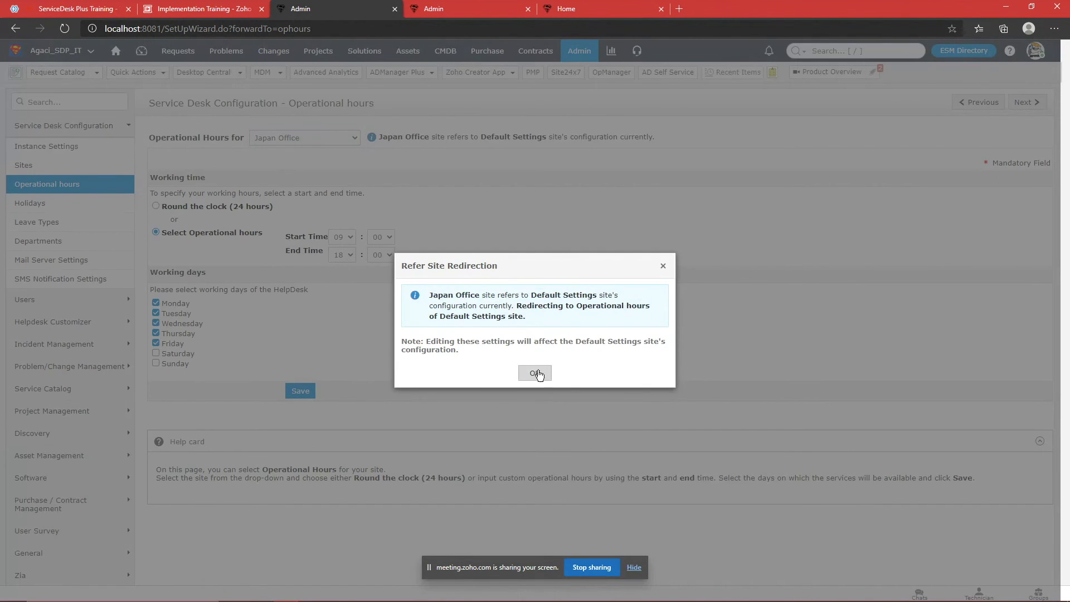
click(535, 371)
Step: Keep Default Settings selected, confirm its 09 start hour, and return to the Sites list
click(298, 139)
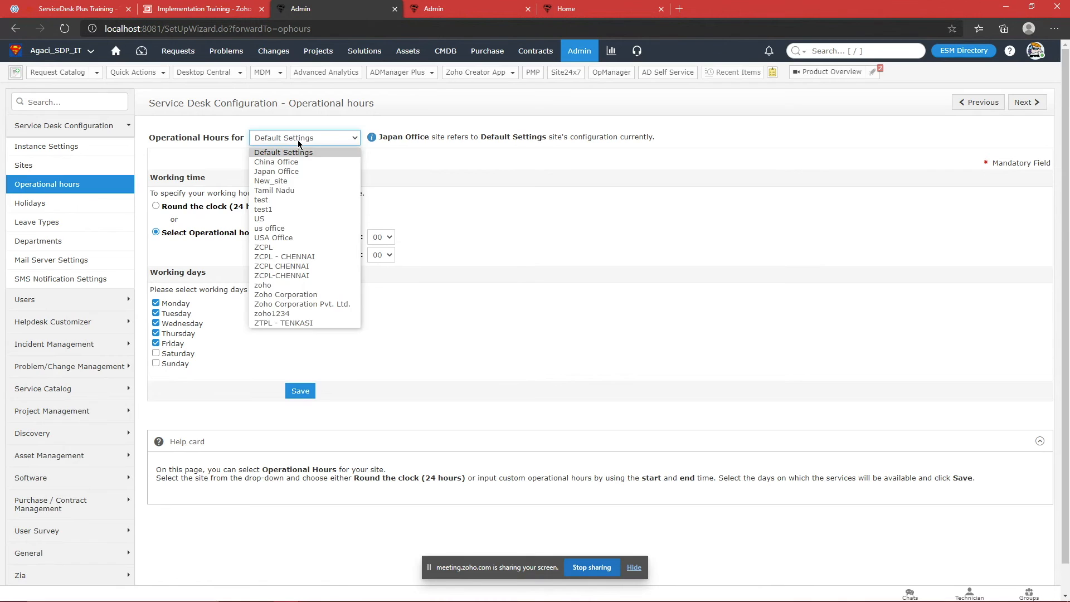
click(298, 143)
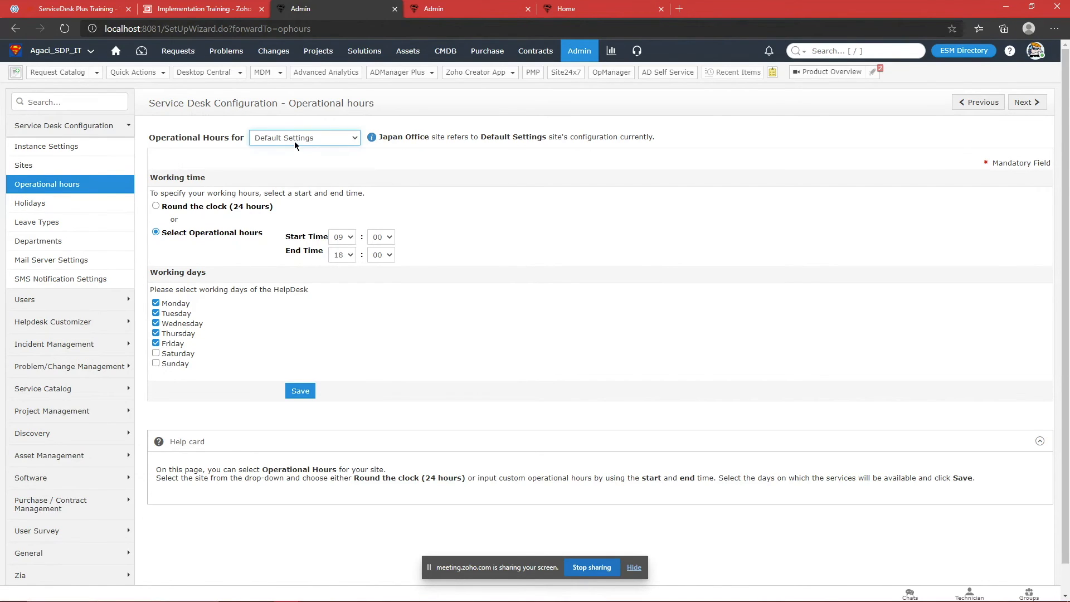
click(342, 239)
click(478, 222)
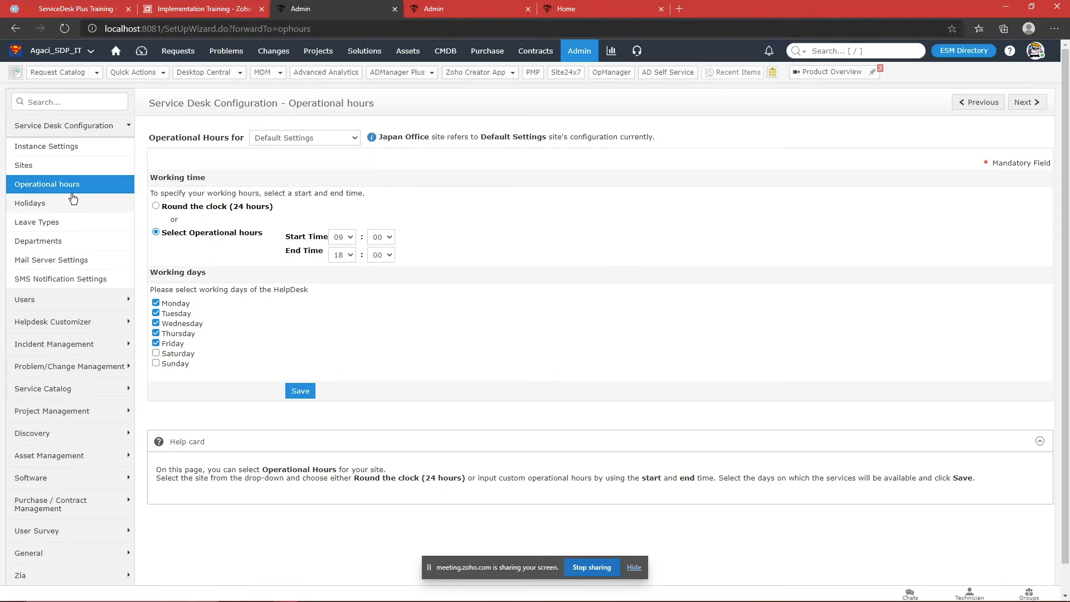
click(91, 163)
Step: Set Japan Office to Copy Default Settings, save it, and view its operational hours
click(255, 198)
scroll(576, 261, down, 15)
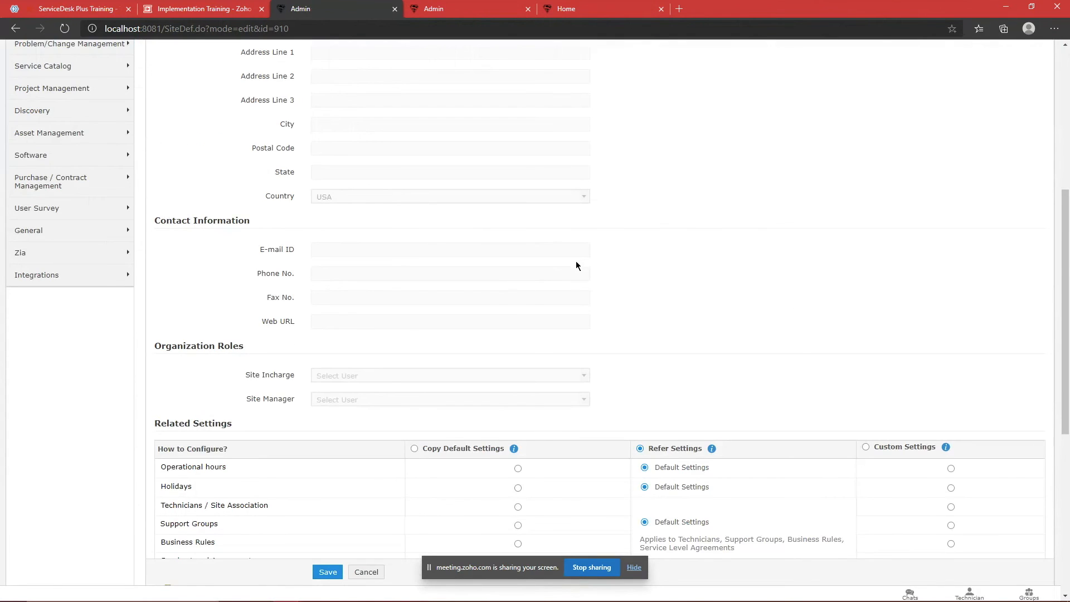
click(416, 266)
click(328, 455)
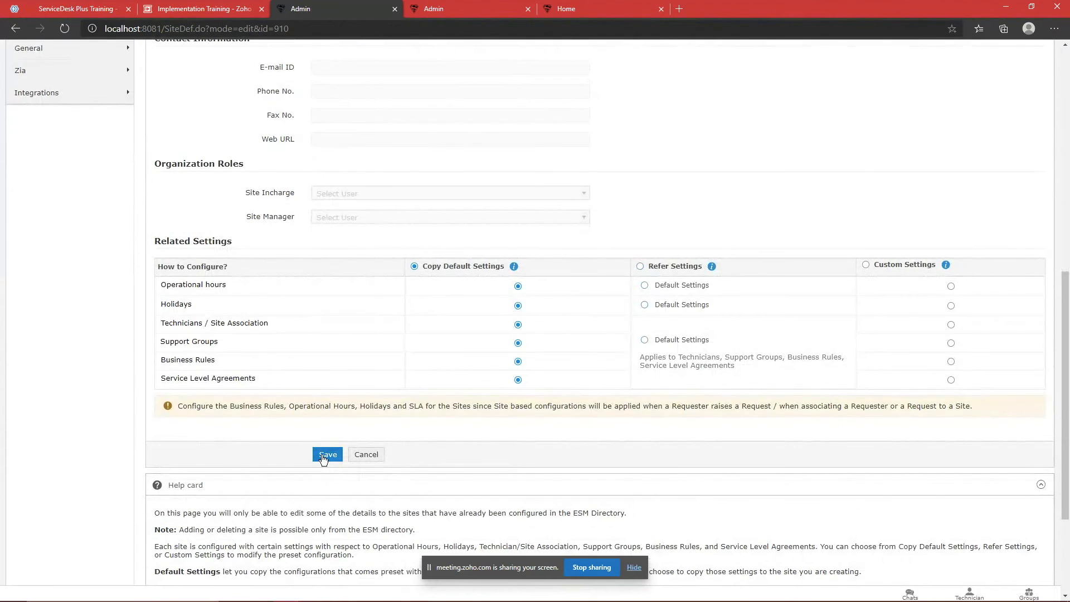
click(633, 109)
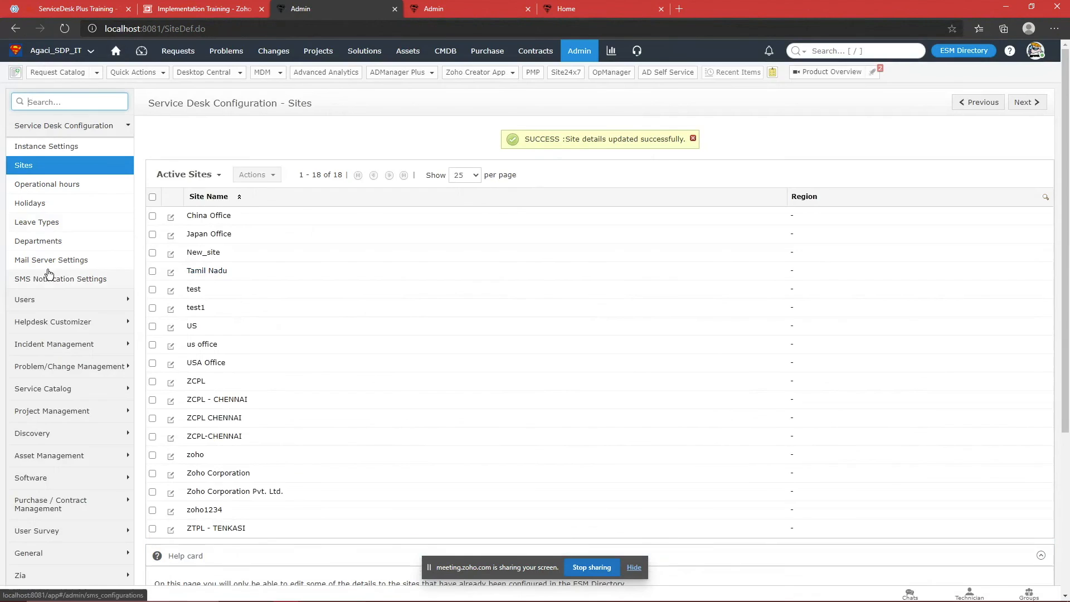
click(66, 191)
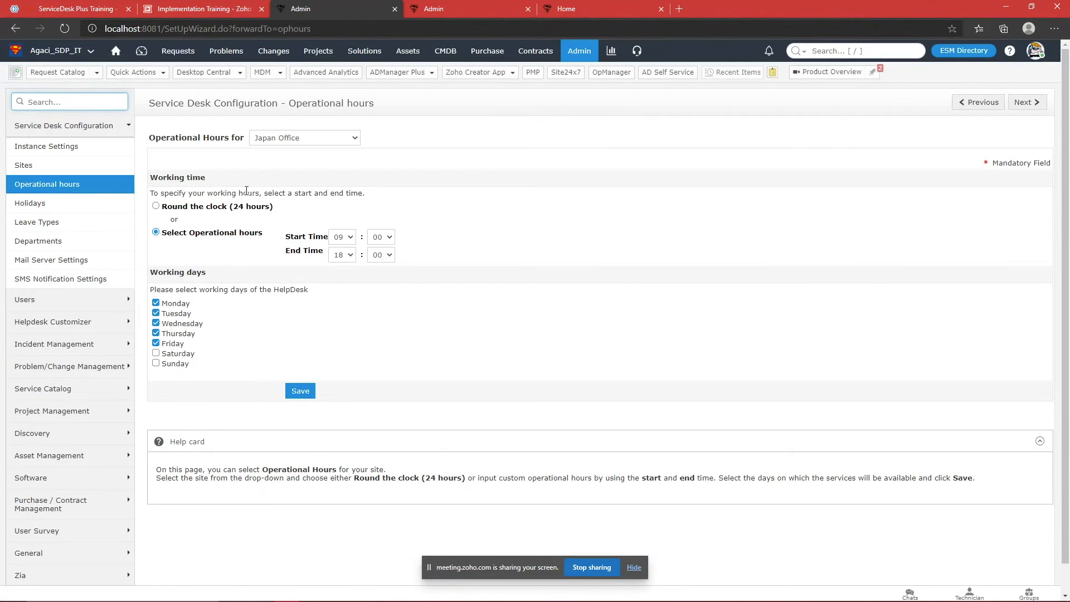
Step: Review Japan Office's 09:00–18:00 working hours and days, then return to the Sites list
drag(155, 184, 444, 360)
click(443, 360)
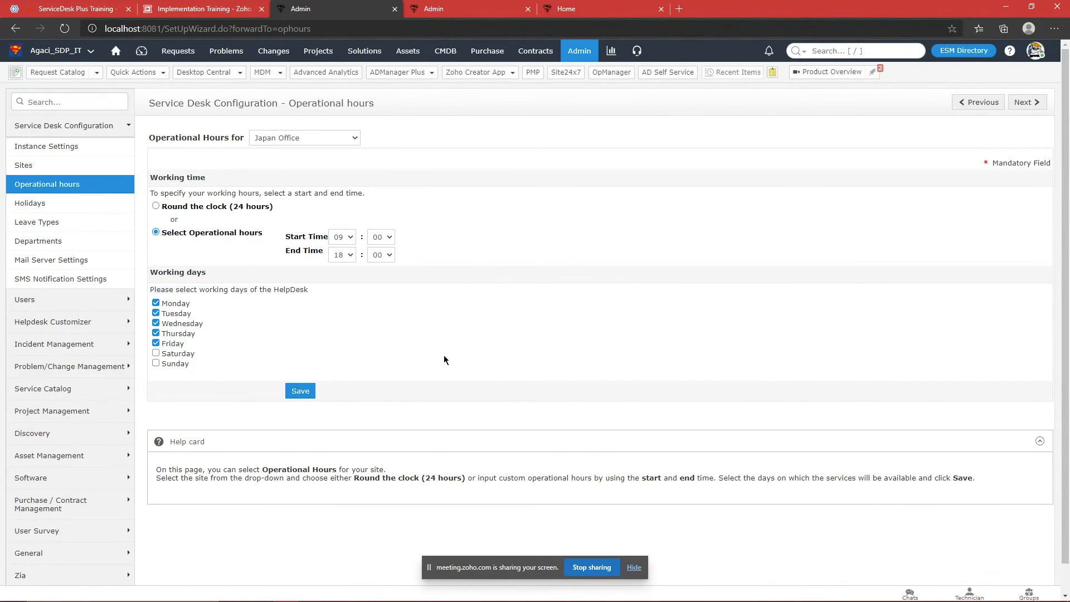
click(350, 237)
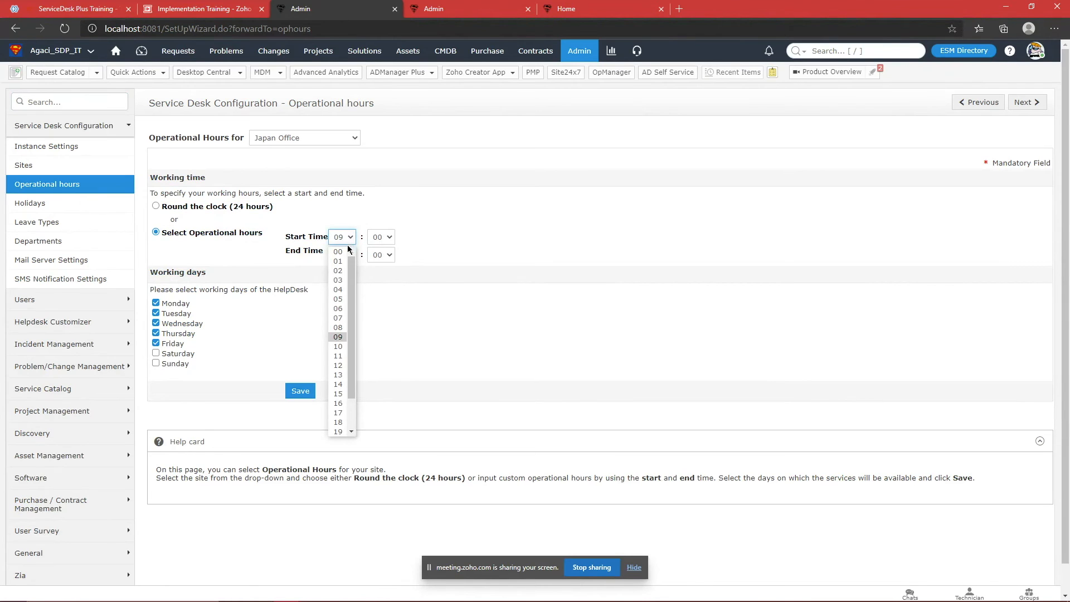
click(419, 289)
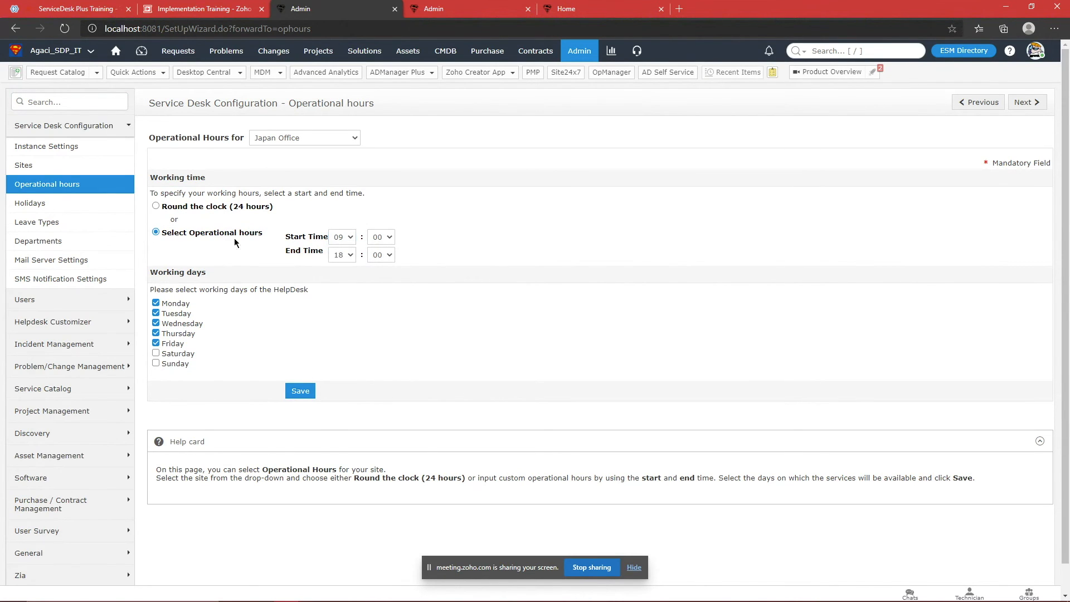
click(63, 166)
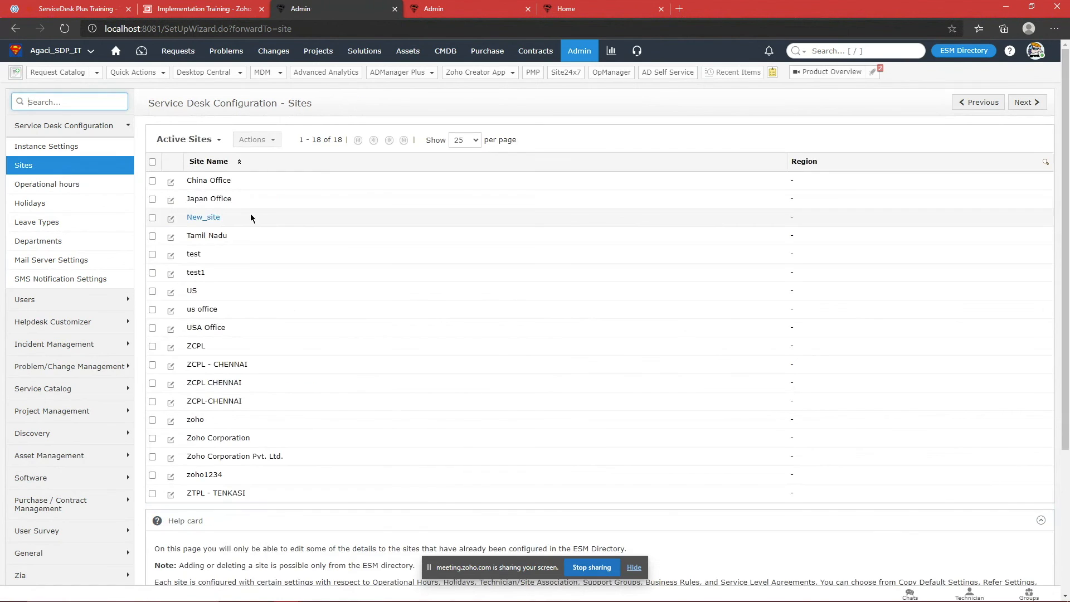
Step: Switch Japan Office's related settings to Custom Settings and save, acknowledging the warning
click(227, 200)
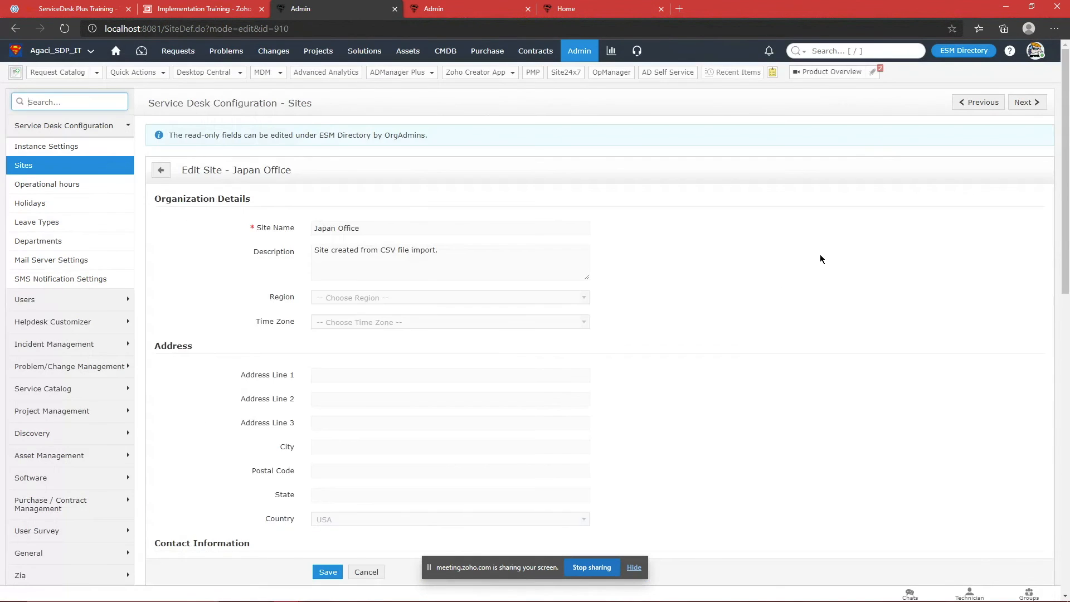
scroll(820, 258, down, 9)
click(876, 264)
click(329, 454)
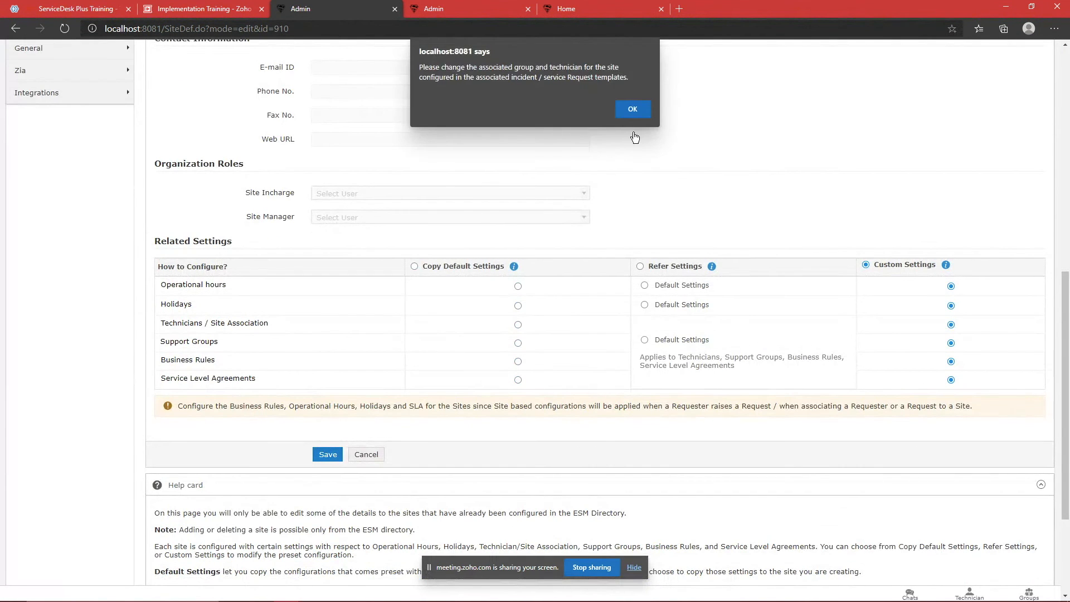
click(633, 109)
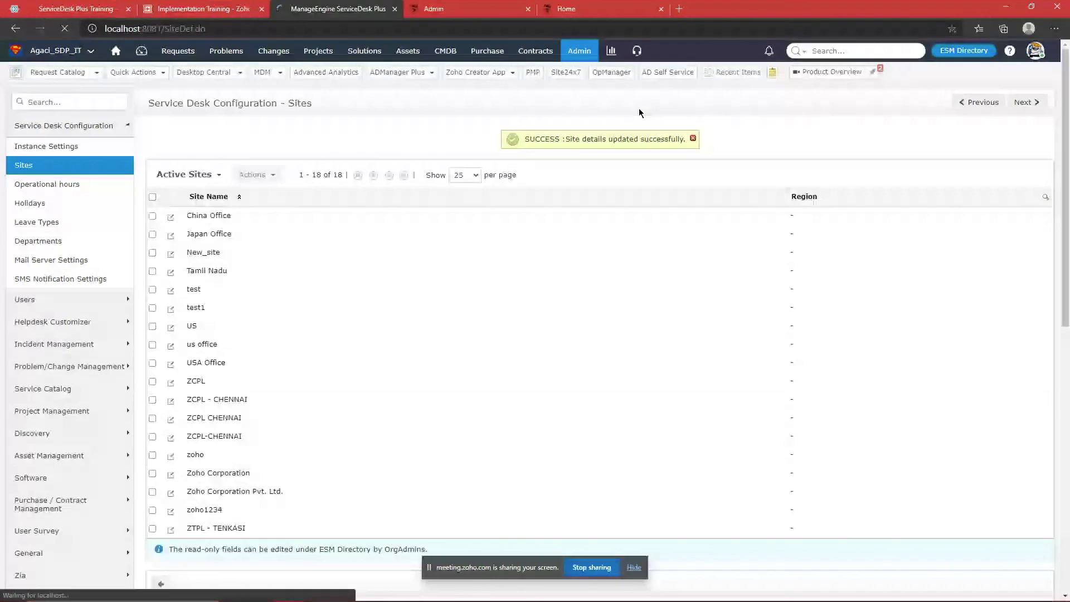
Step: Confirm Japan Office's hours still start at 09, then open the Zoho Meeting chat
click(73, 185)
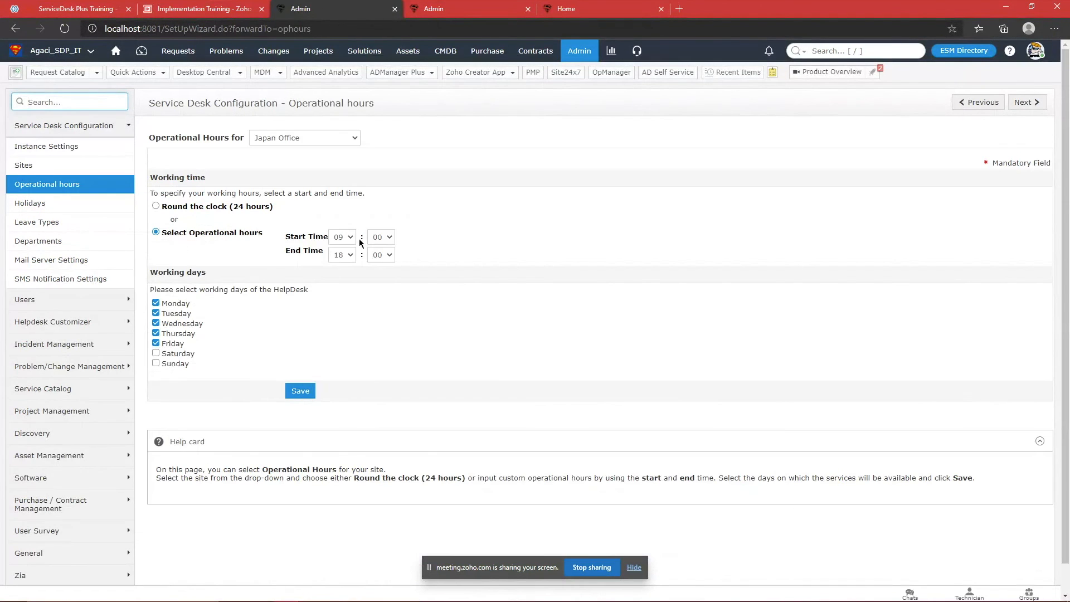
click(354, 239)
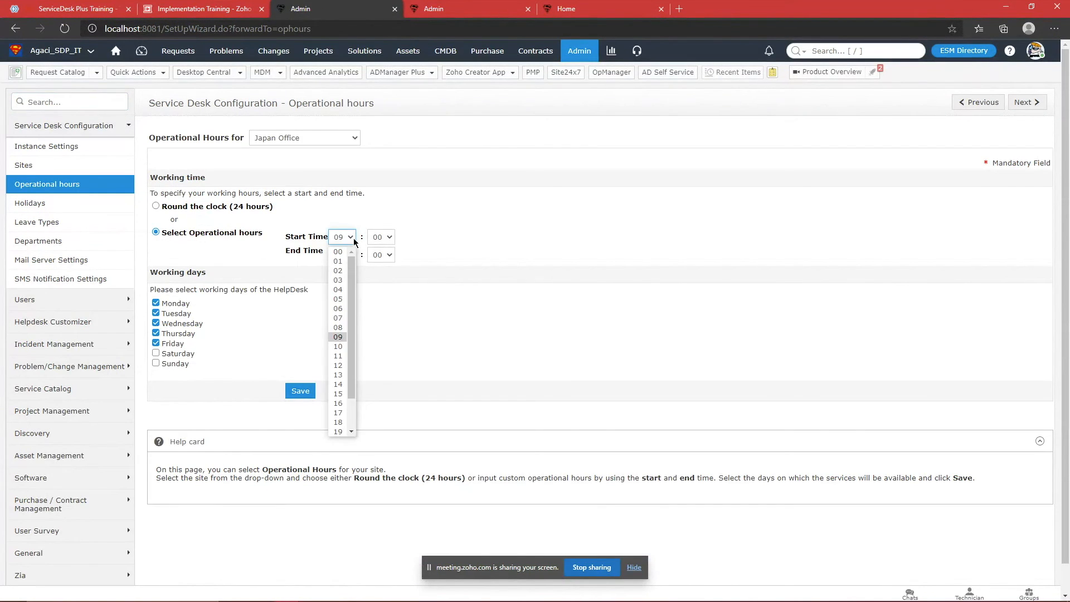
click(353, 238)
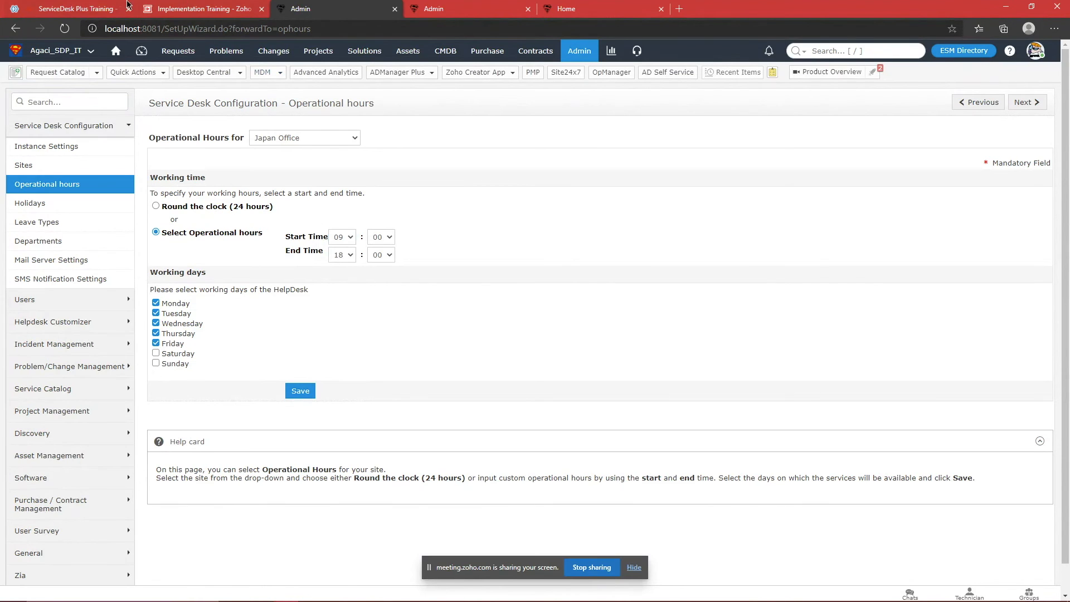
click(75, 9)
click(96, 56)
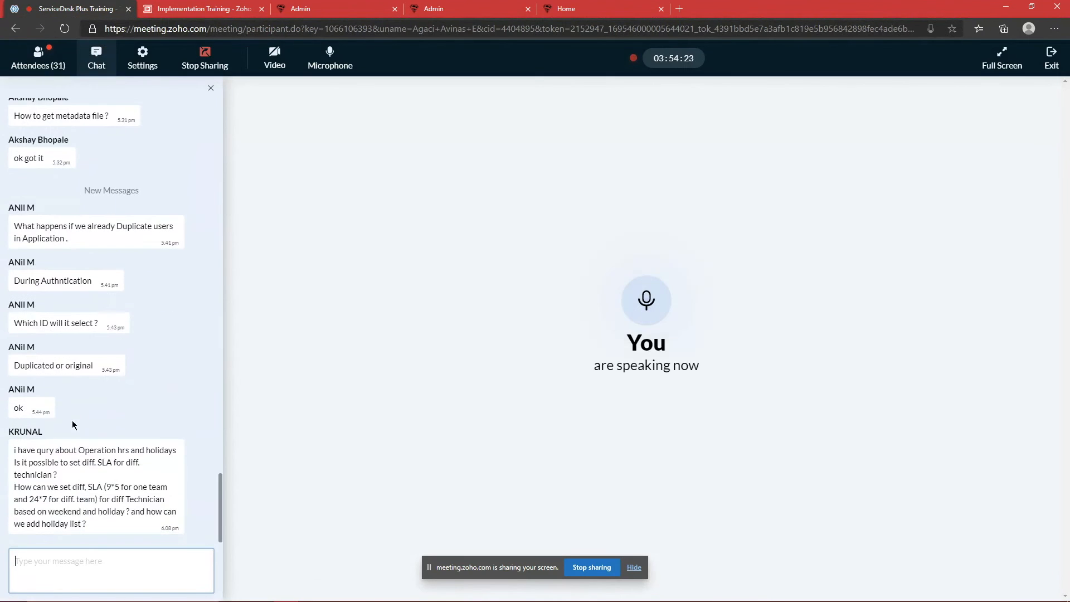
Step: Read the attendee's question about per-technician SLAs and holidays, then return to ServiceDesk Admin
drag(17, 450, 167, 527)
click(160, 510)
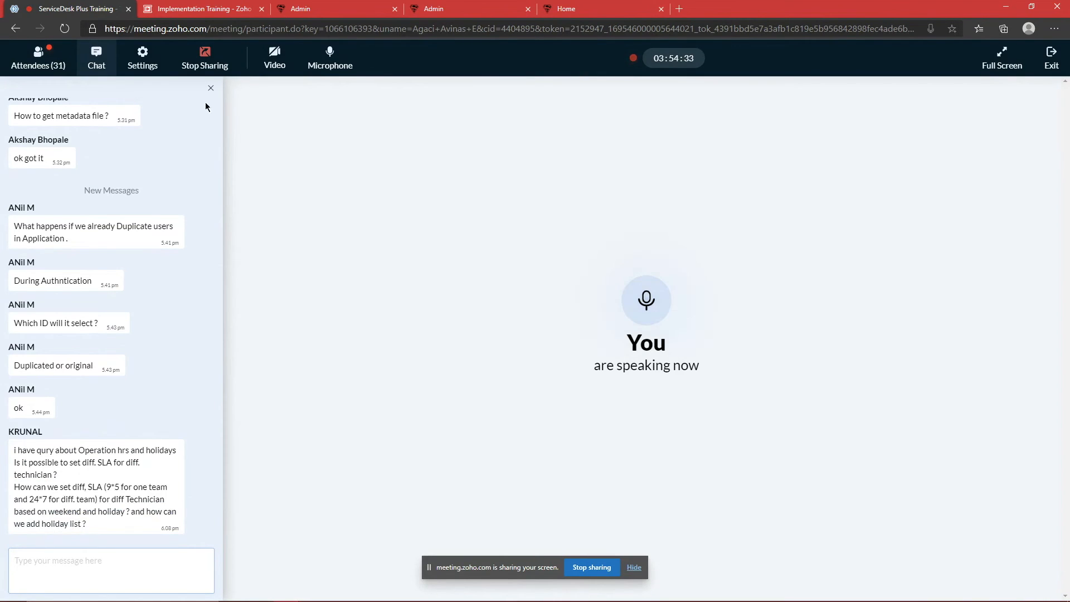
click(549, 5)
click(579, 51)
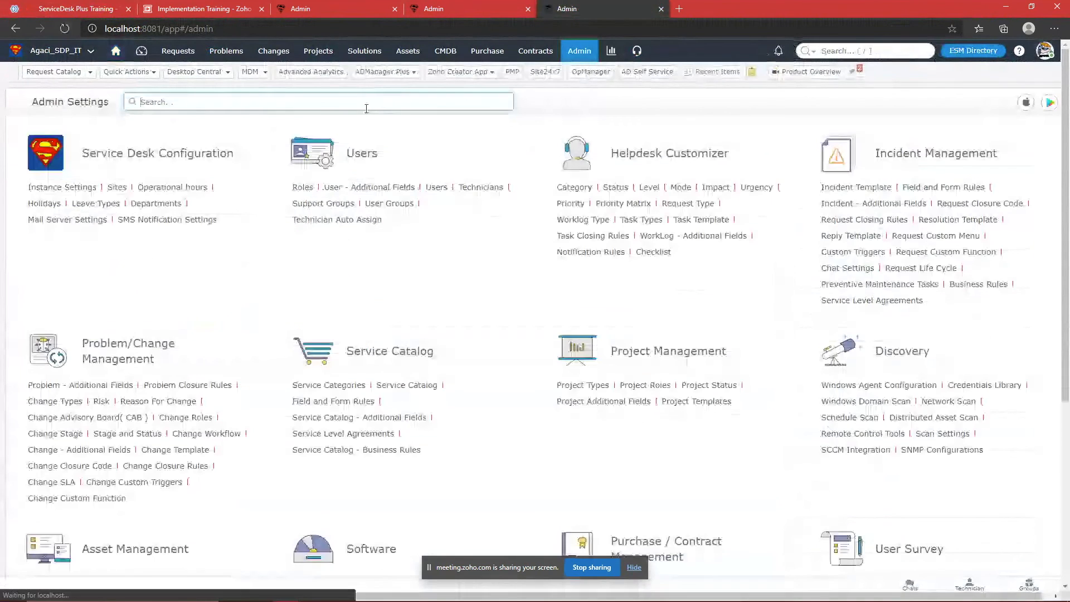
text(service)
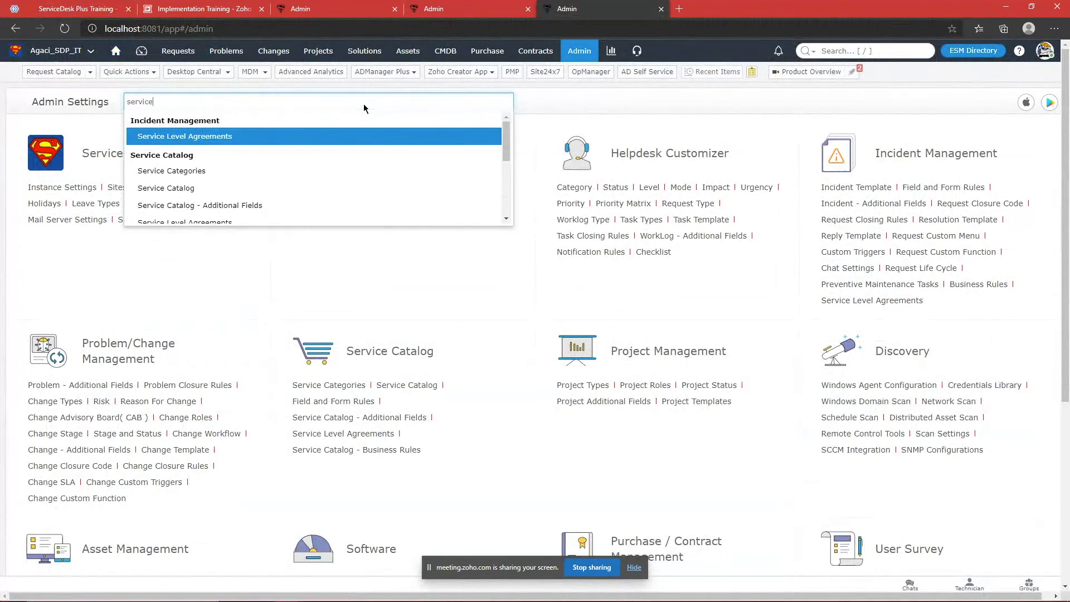
key(Return)
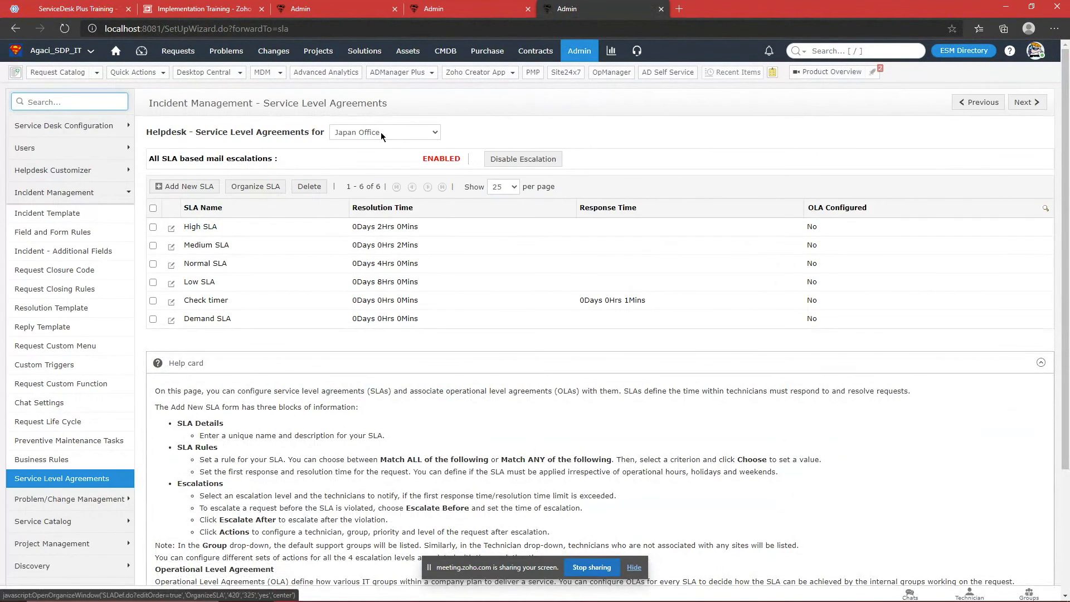
click(381, 132)
click(206, 229)
click(207, 227)
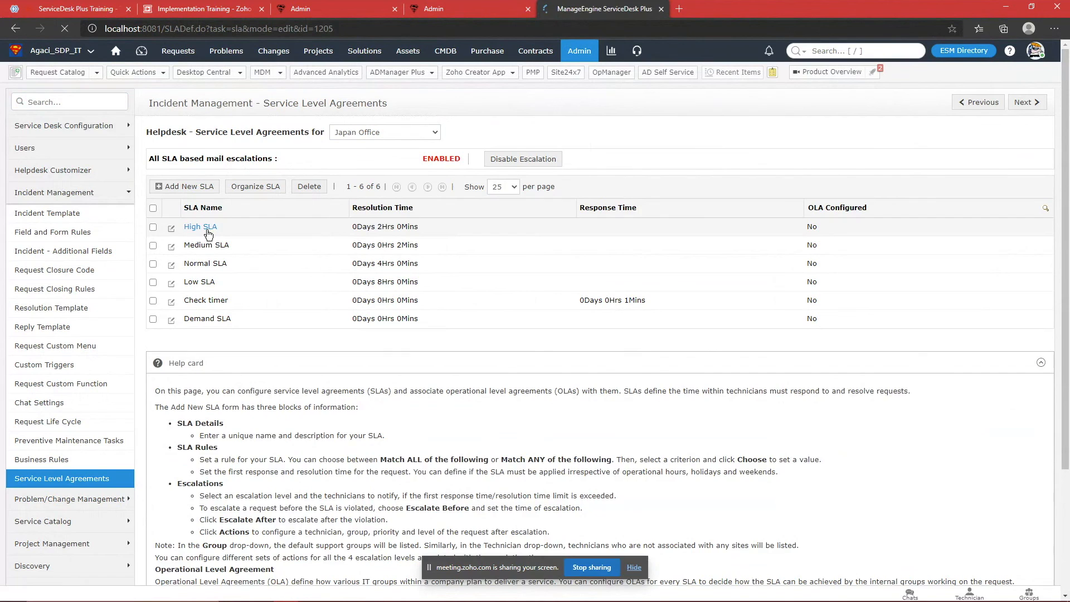
scroll(252, 232, down, 5)
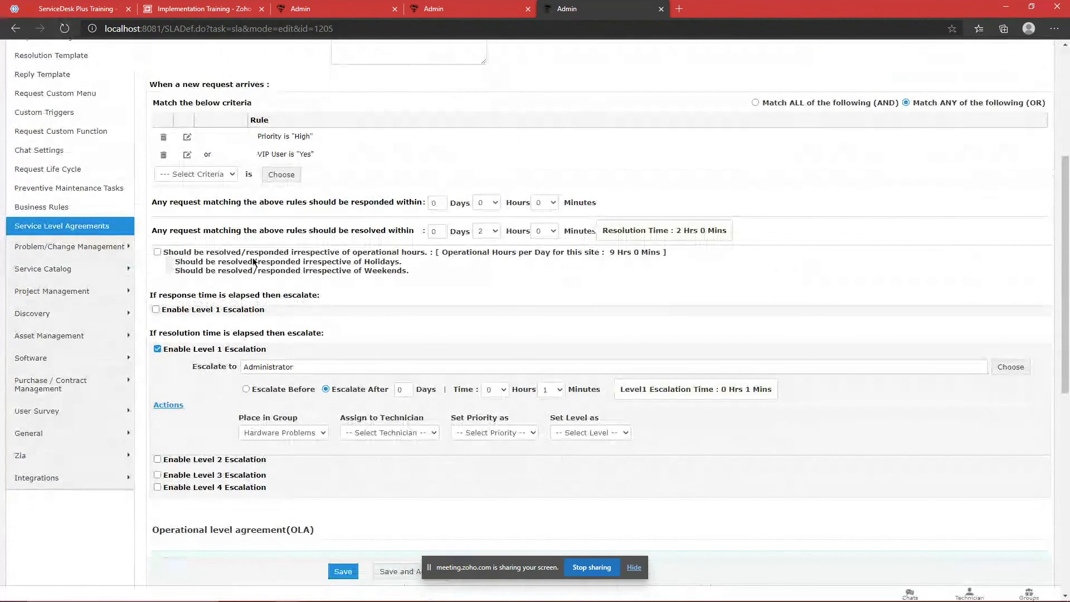
click(158, 252)
click(157, 252)
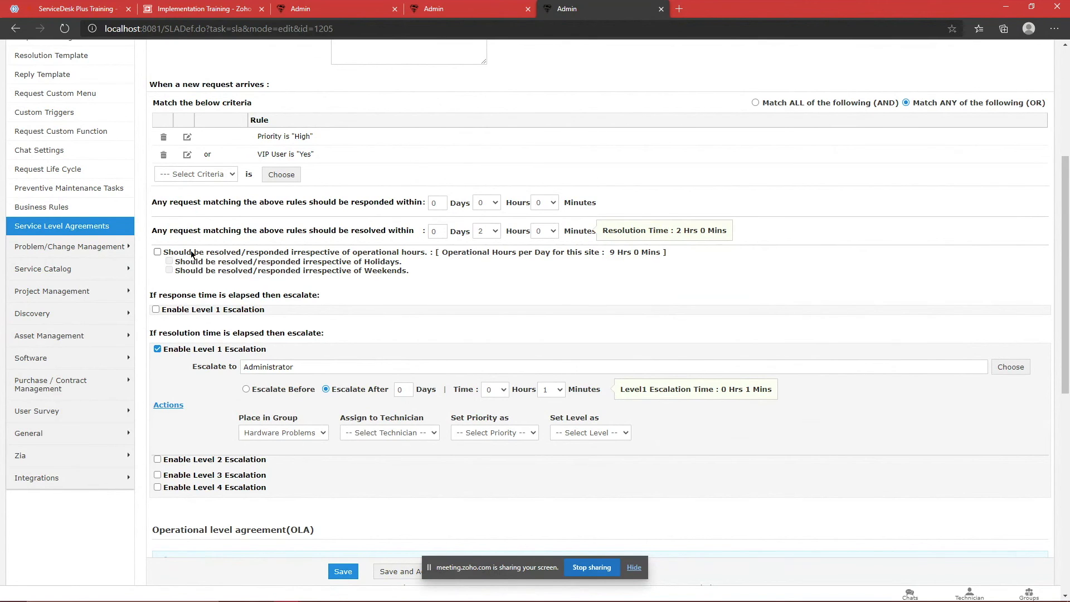
click(157, 252)
click(158, 252)
click(158, 252)
click(61, 6)
click(557, 8)
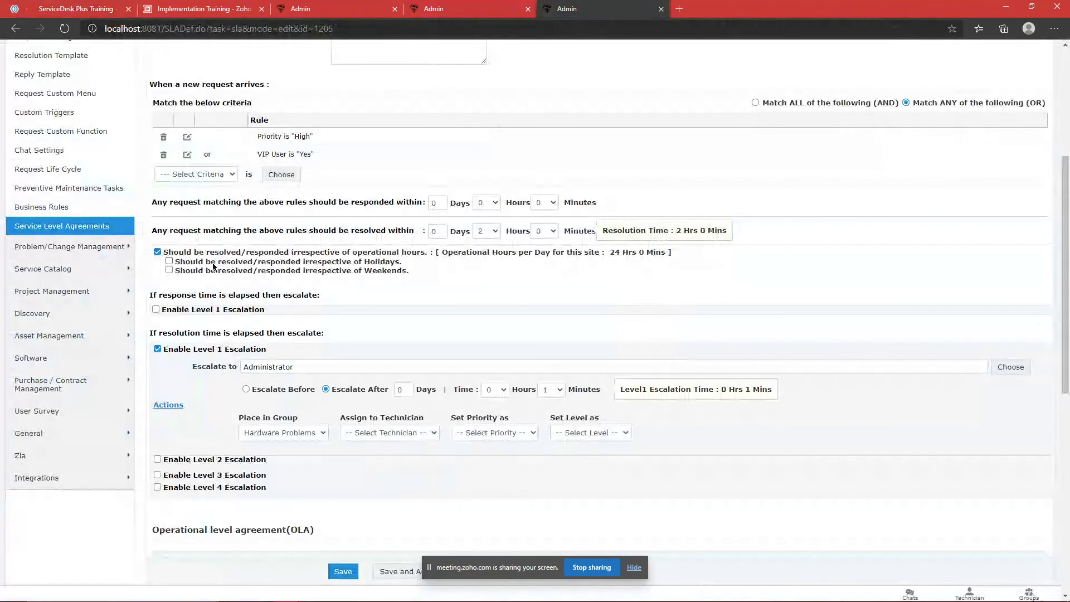
scroll(213, 267, up, 2)
mouse_move(191, 337)
mouse_down()
mouse_move(412, 355)
mouse_move(211, 340)
mouse_up()
click(413, 354)
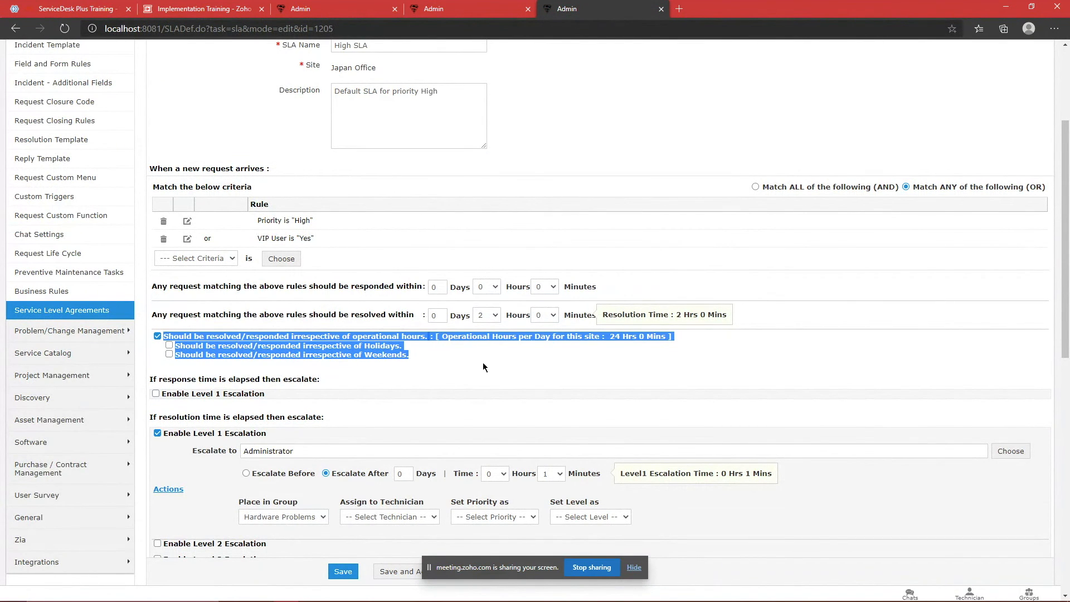
click(465, 356)
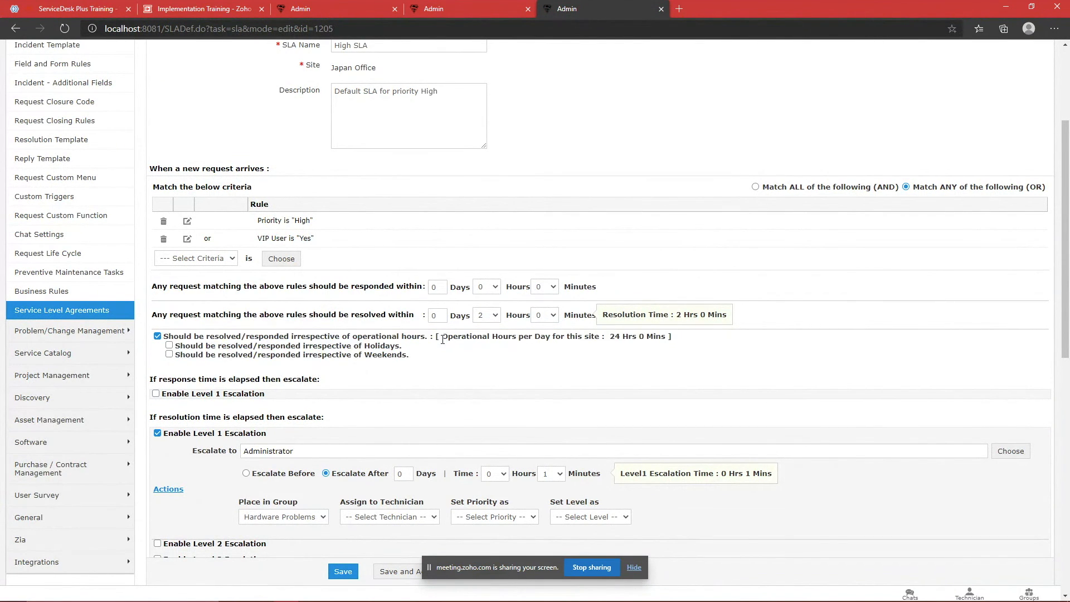
drag(445, 338, 530, 347)
click(67, 7)
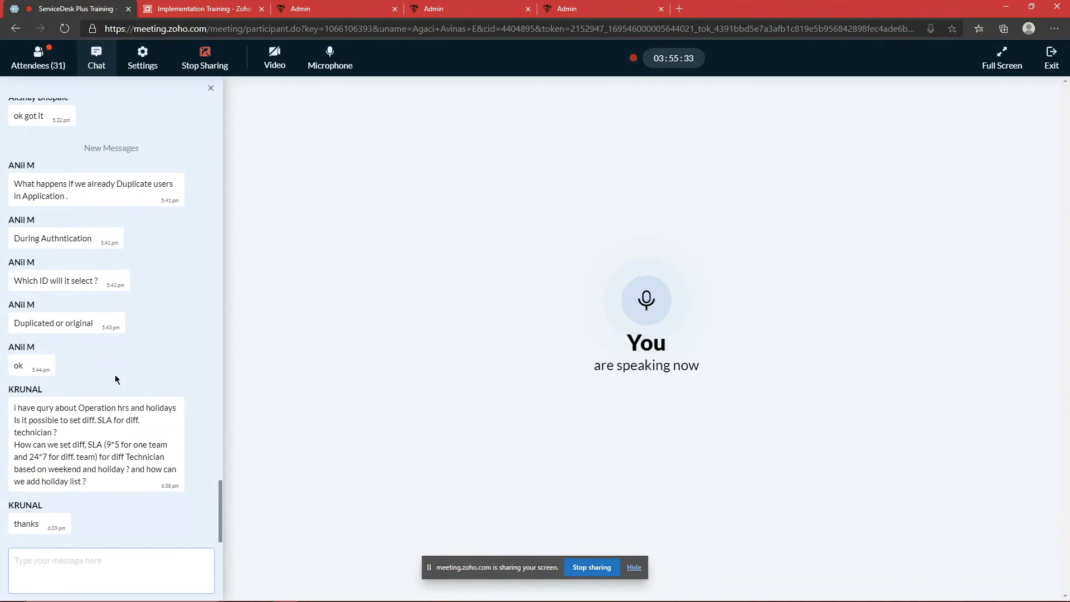
click(567, 4)
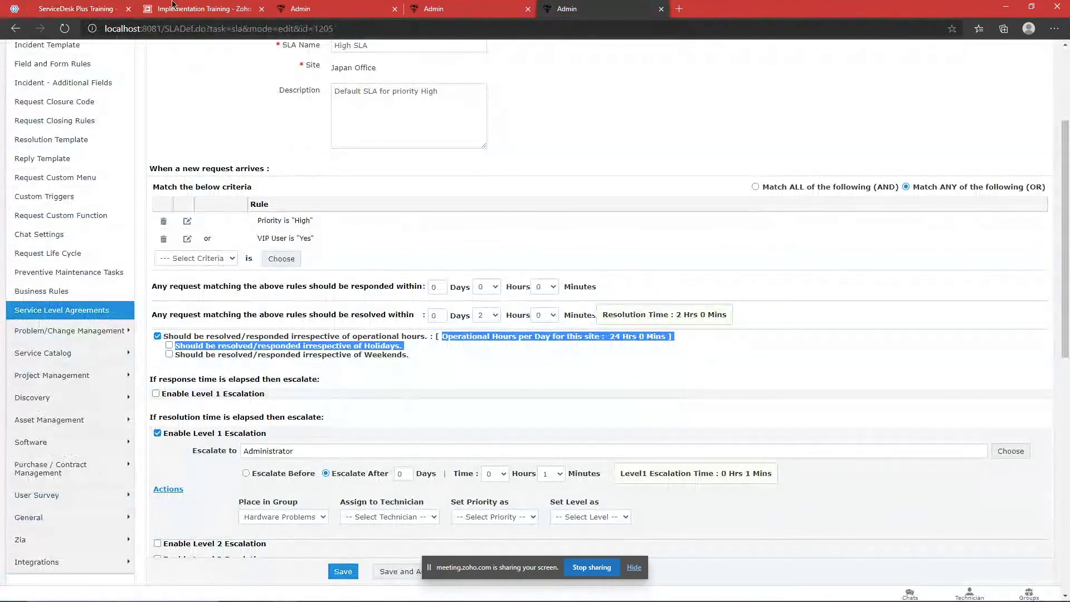
click(111, 8)
click(567, 9)
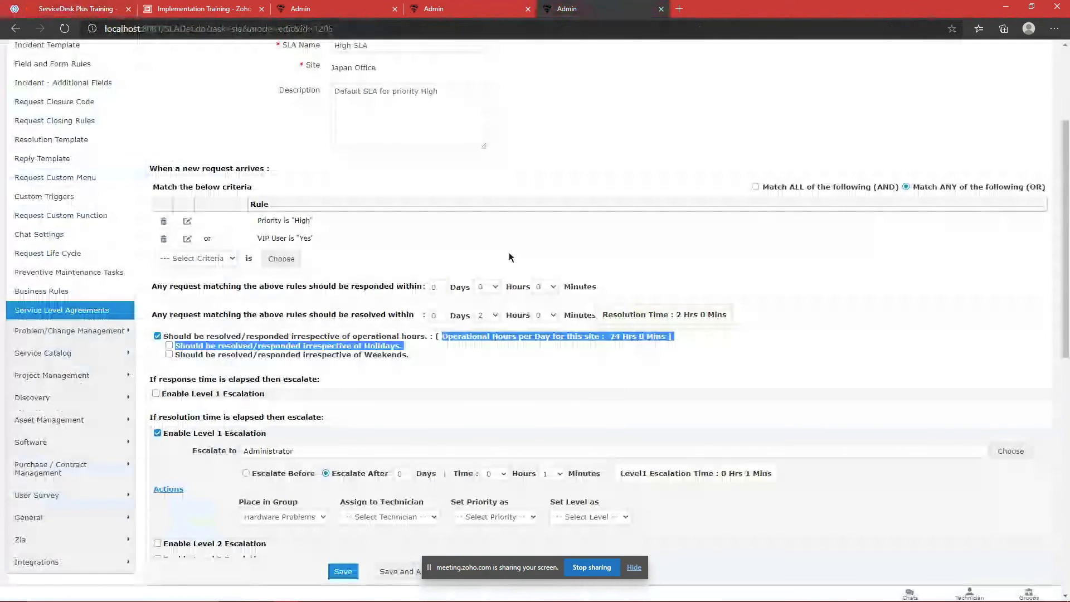
click(579, 56)
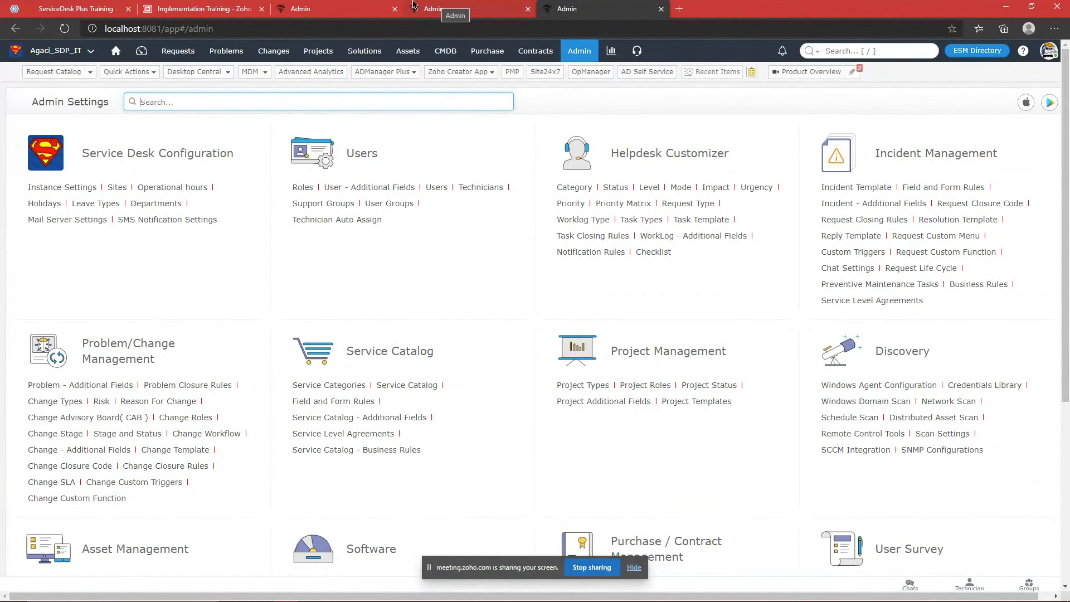
Step: Check the Operational hours site dropdown, keeping Japan Office selected
click(352, 5)
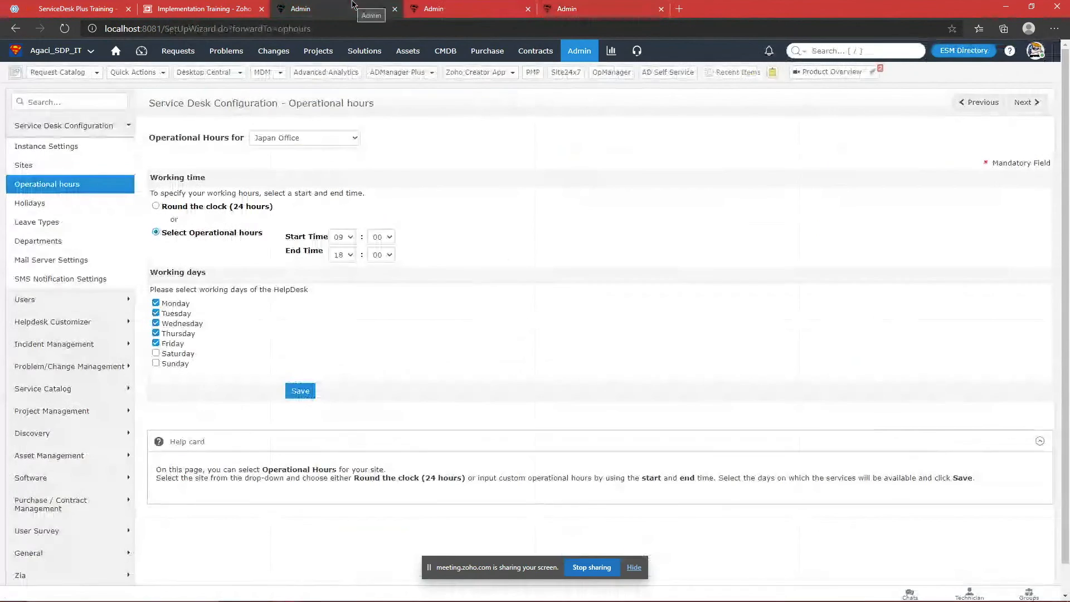
click(354, 139)
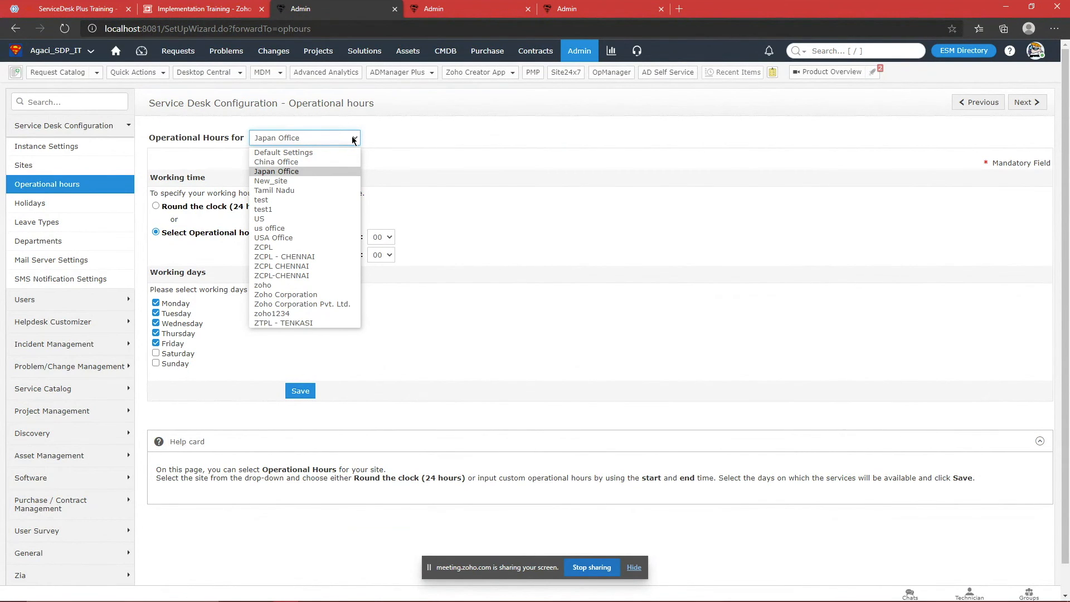
click(419, 184)
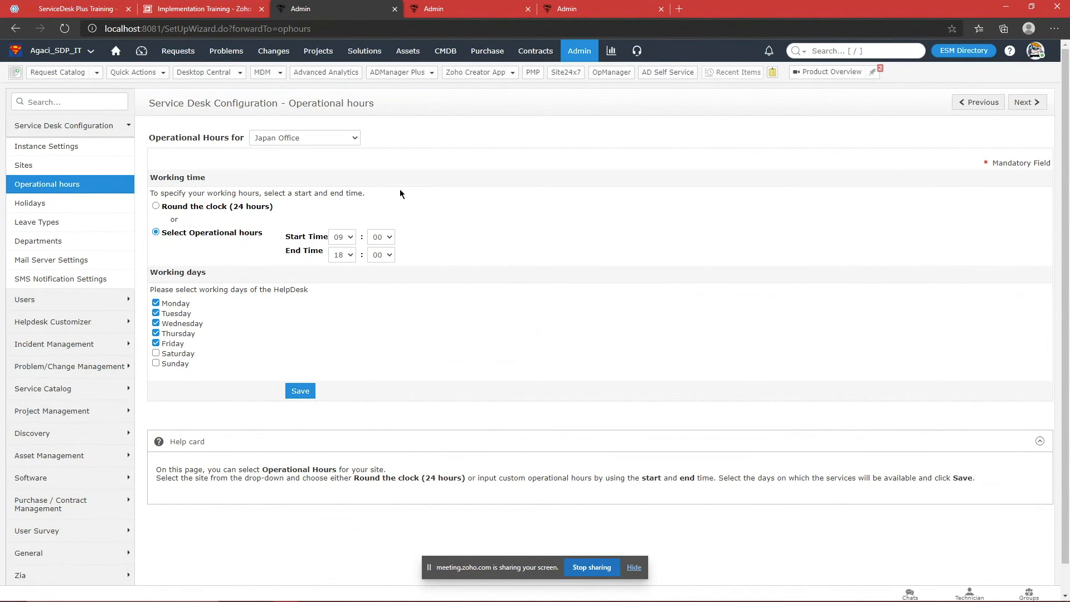
Step: Review Japan Office's Edit Site organisation and address details, then go to Departments
click(40, 164)
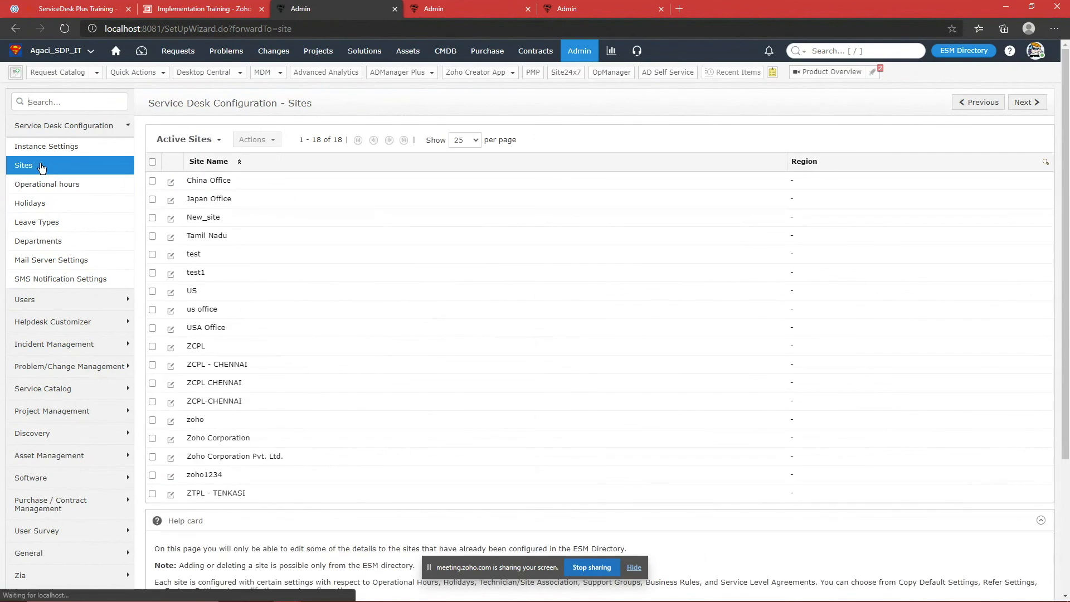
click(210, 200)
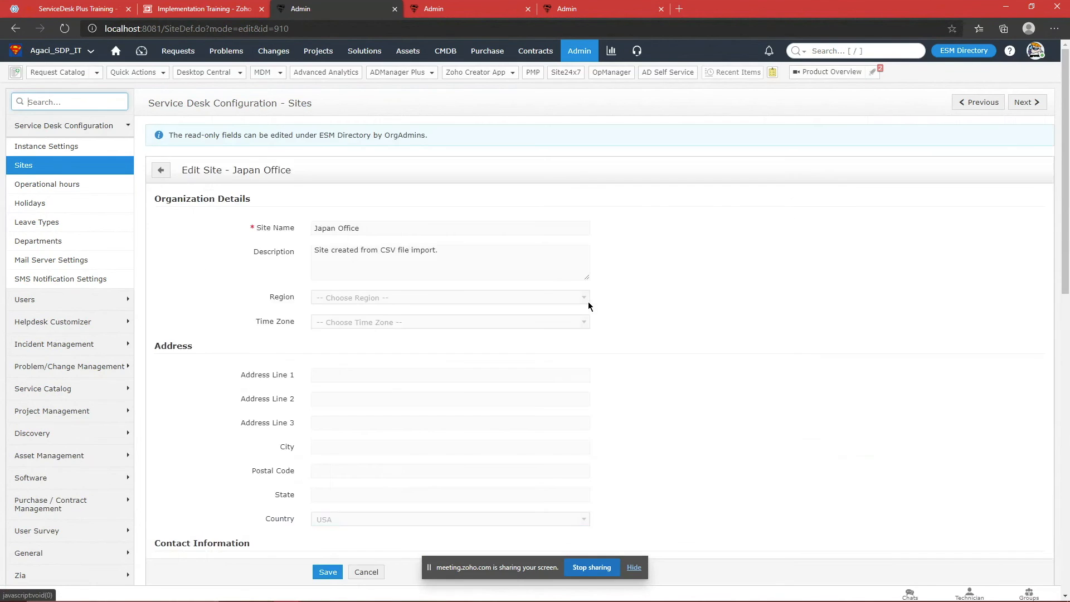
scroll(596, 312, down, 10)
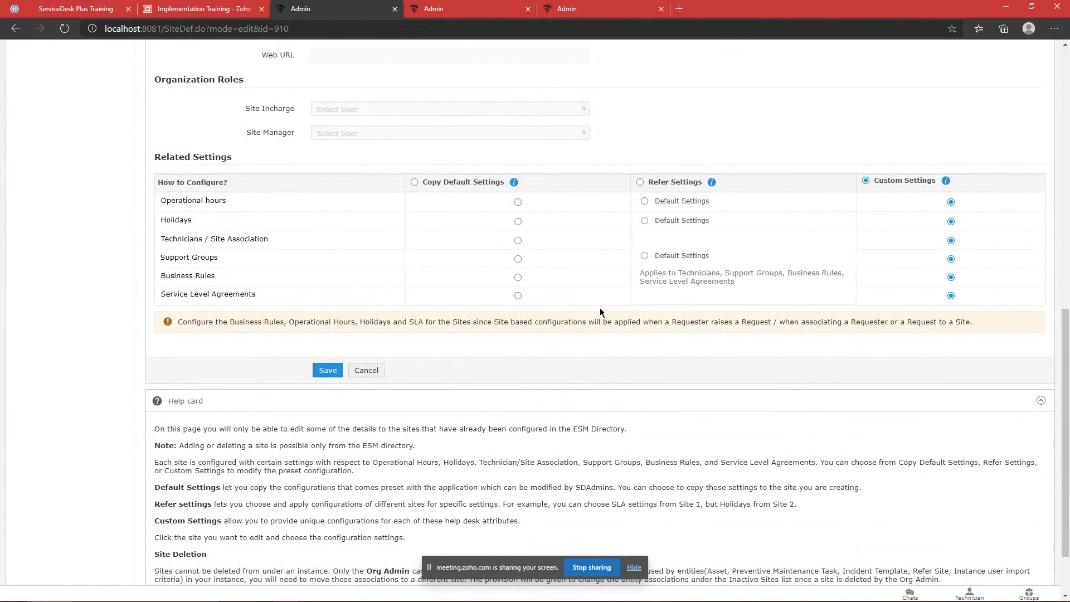
scroll(600, 308, up, 10)
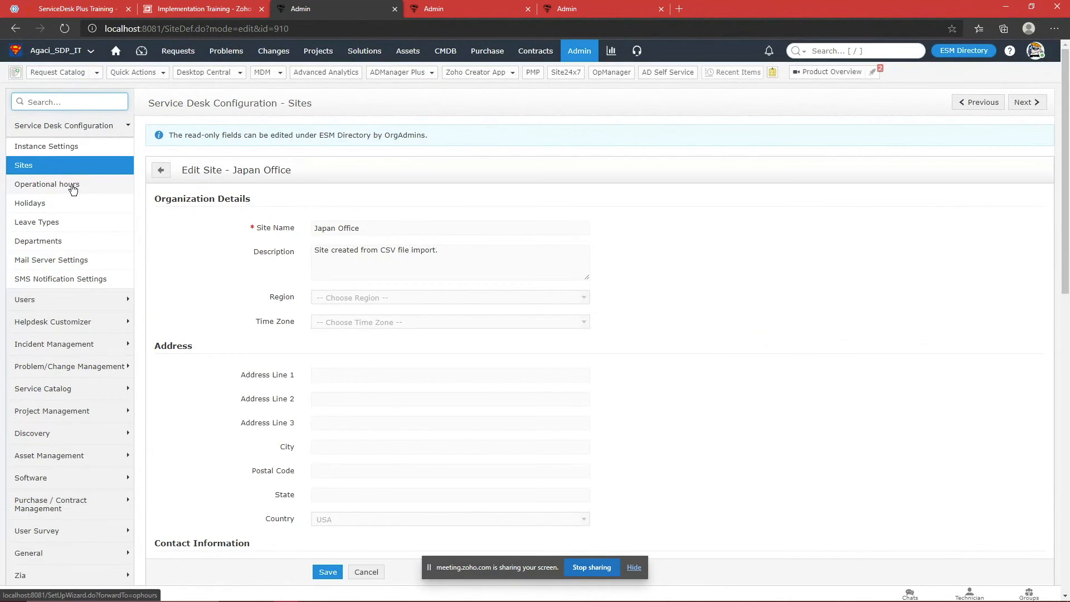
click(61, 241)
Step: Compare departments across China Office, Japan Office, us office and the test site
click(311, 133)
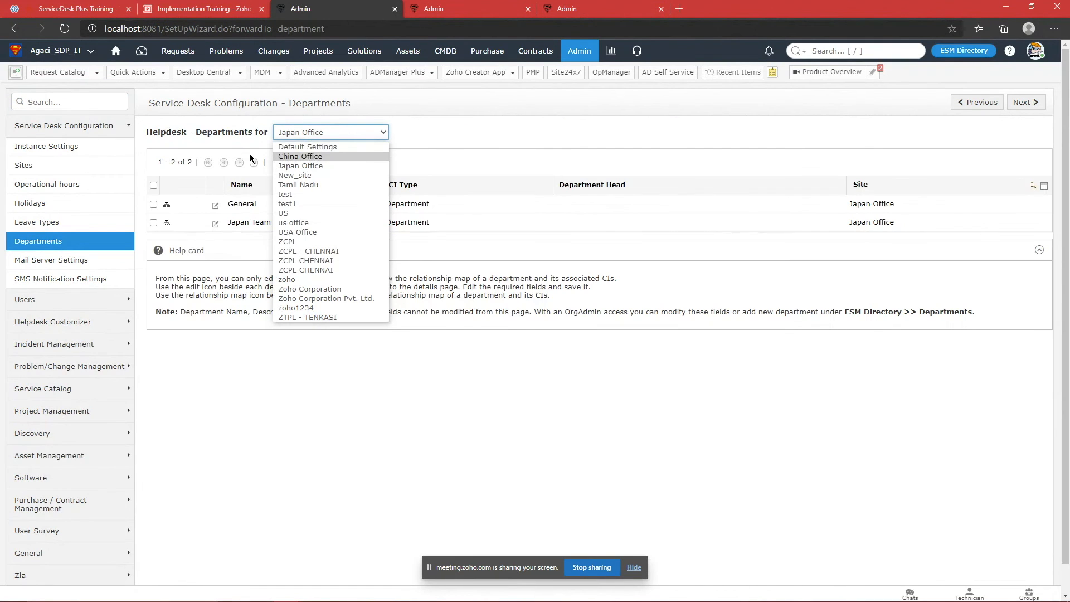
click(322, 155)
click(325, 132)
click(313, 167)
click(323, 131)
click(319, 215)
click(332, 132)
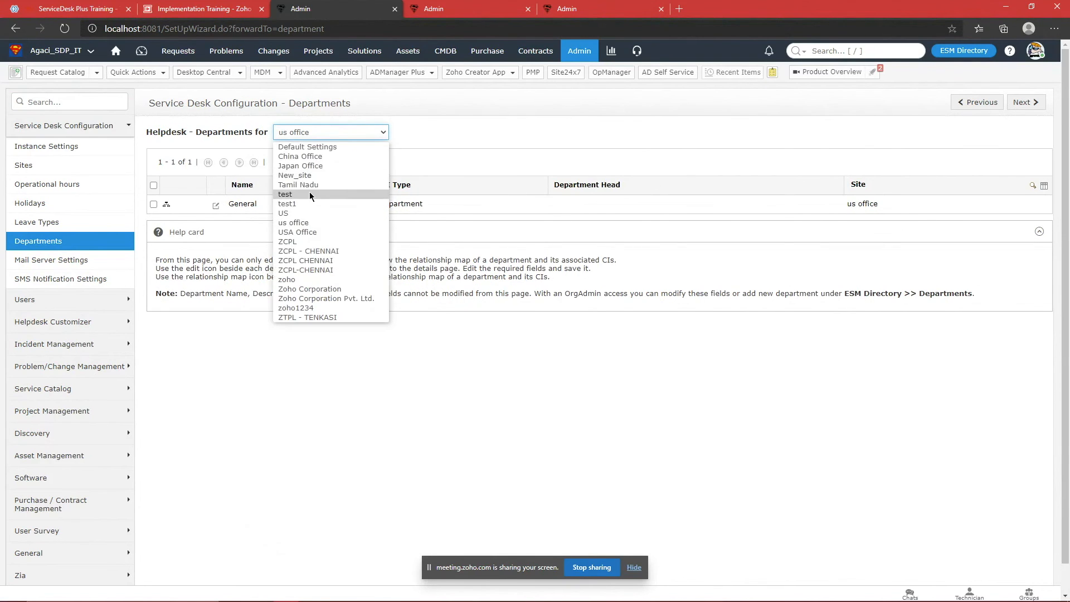
click(309, 194)
click(335, 132)
click(309, 166)
click(328, 133)
click(327, 158)
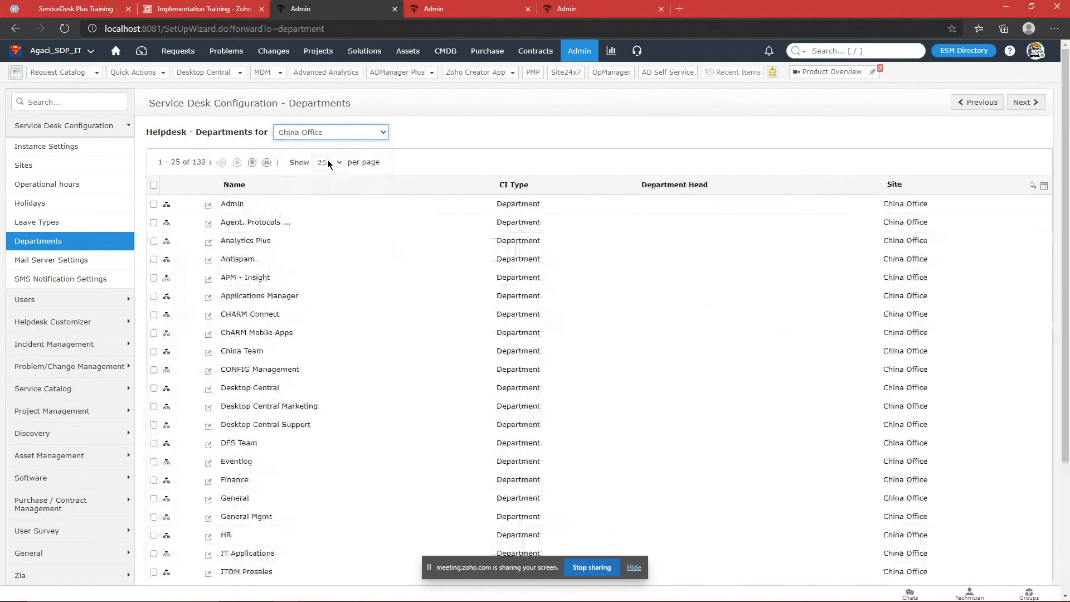
scroll(315, 218, down, 3)
scroll(323, 231, up, 3)
Step: Browse departments for Default Settings, the US site, Japan Office and China Office, then open Leave Types
click(342, 133)
click(333, 148)
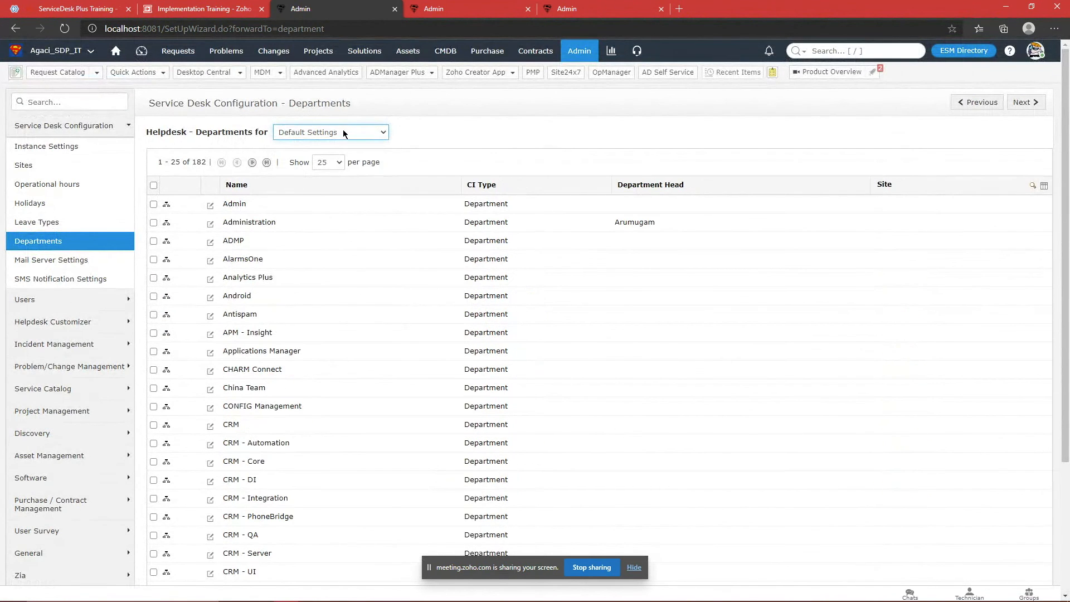
click(346, 135)
click(328, 176)
click(338, 135)
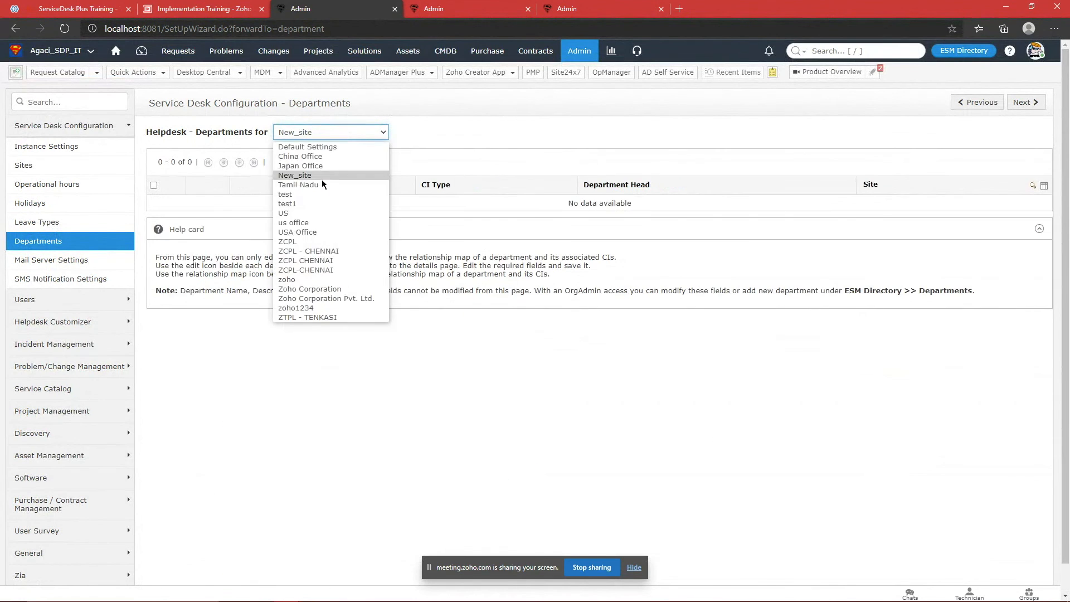
click(327, 171)
click(338, 129)
click(330, 165)
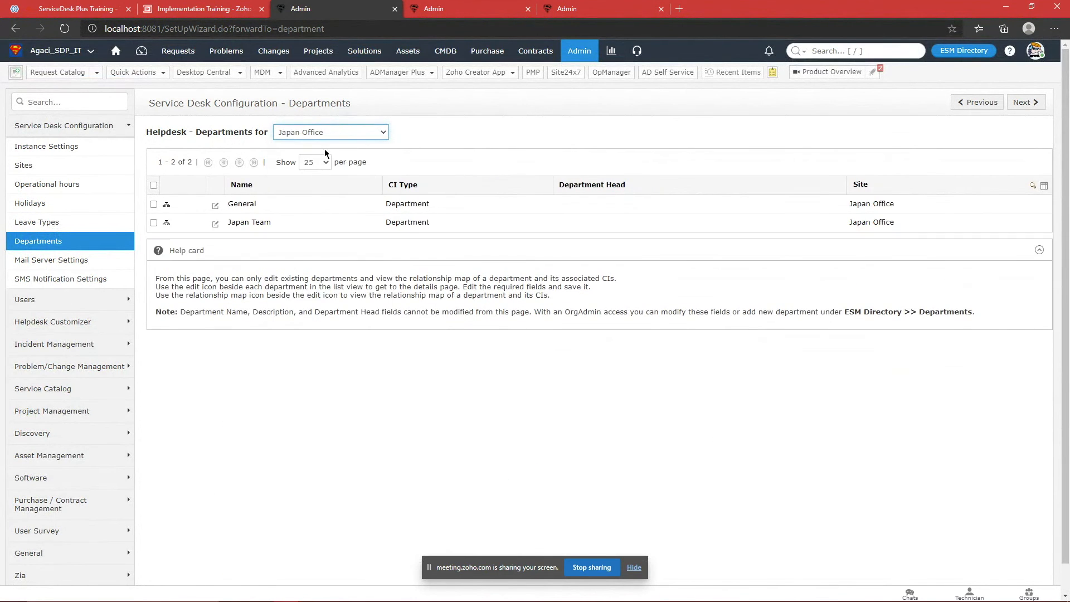
click(341, 128)
click(311, 165)
click(323, 133)
click(319, 158)
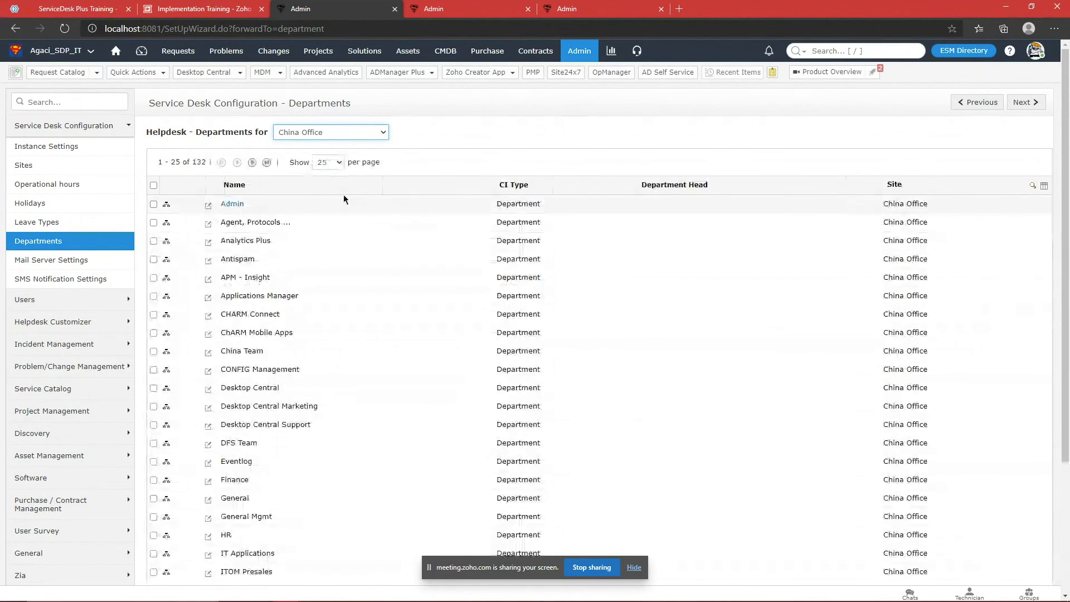
scroll(364, 212, down, 3)
scroll(364, 216, up, 3)
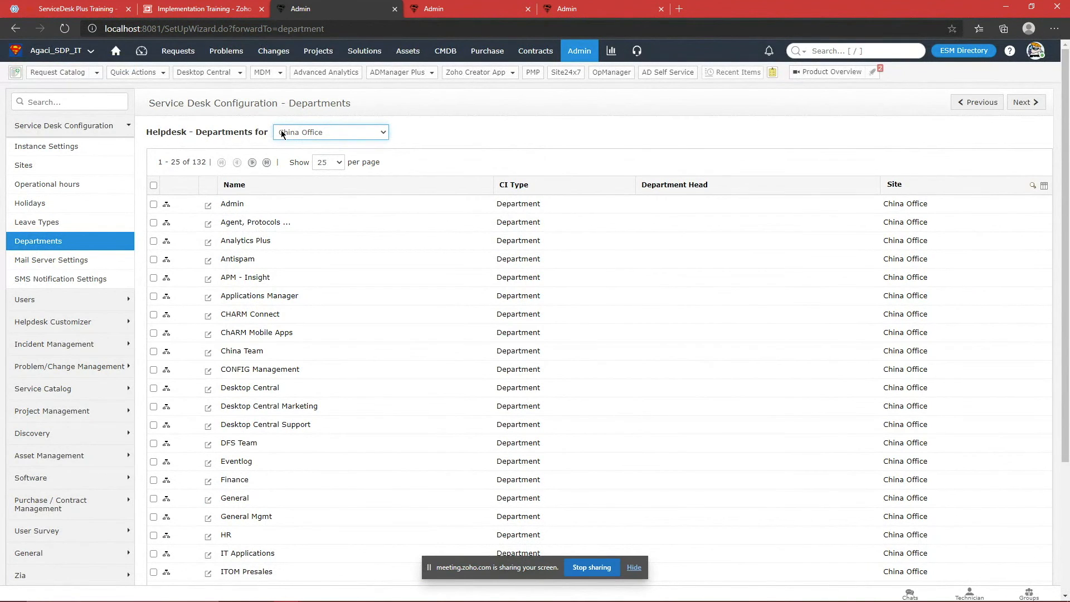
click(95, 222)
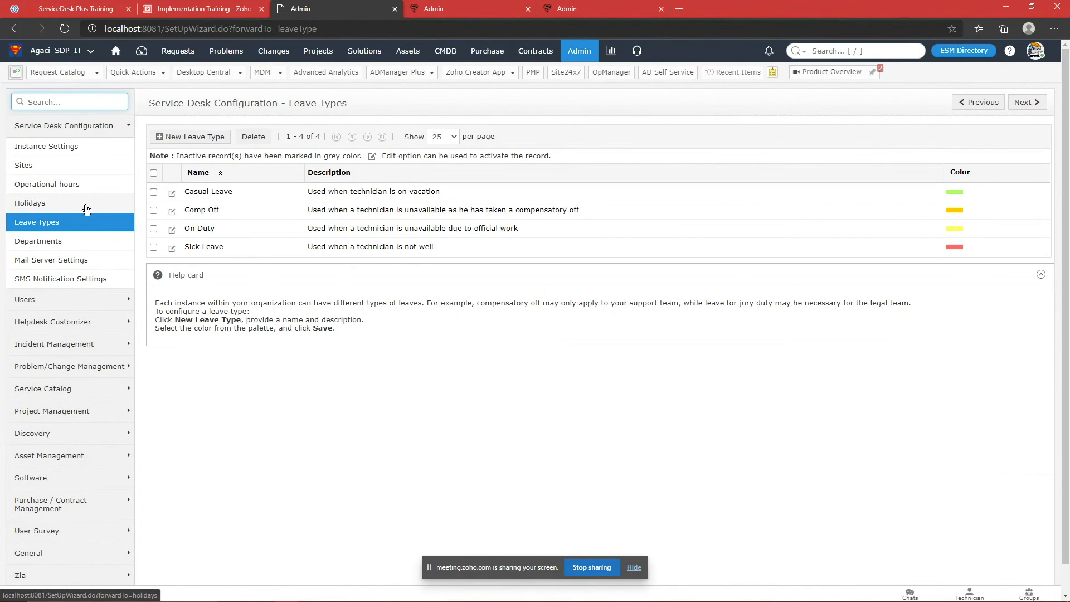
Step: Browse from the Holidays configuration to the Sites list
click(84, 204)
click(310, 133)
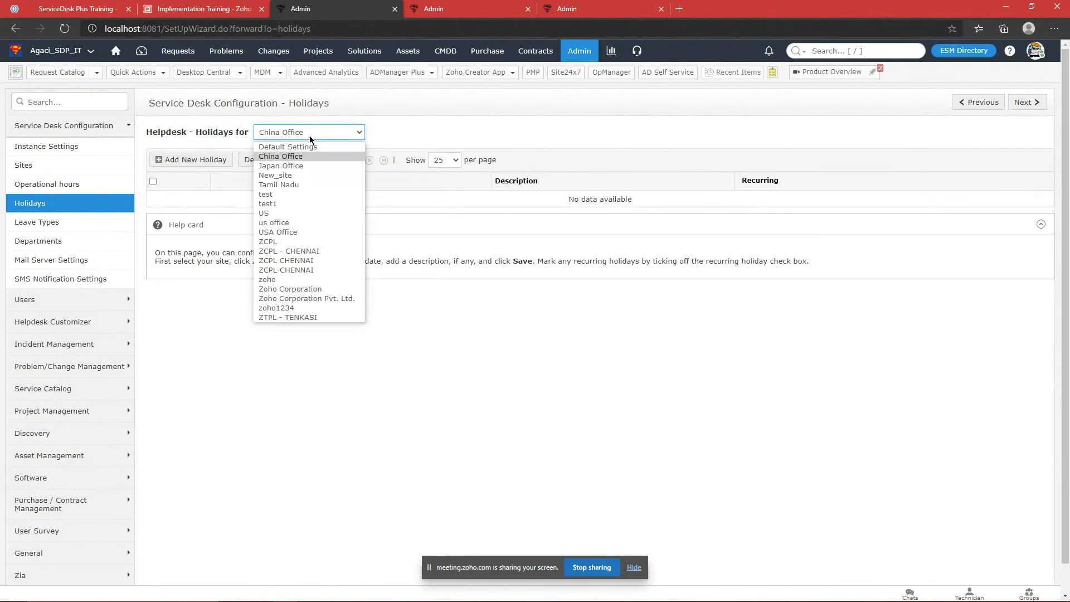
click(32, 167)
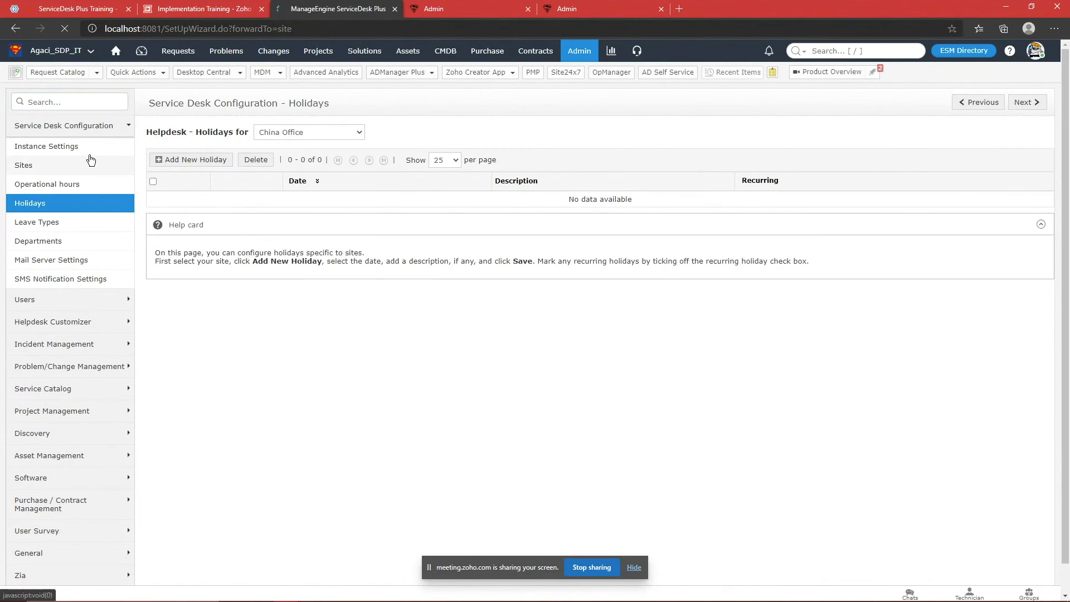
Step: Open Japan Office without saving and review its operational hours, holidays, technicians and SLA settings
click(209, 199)
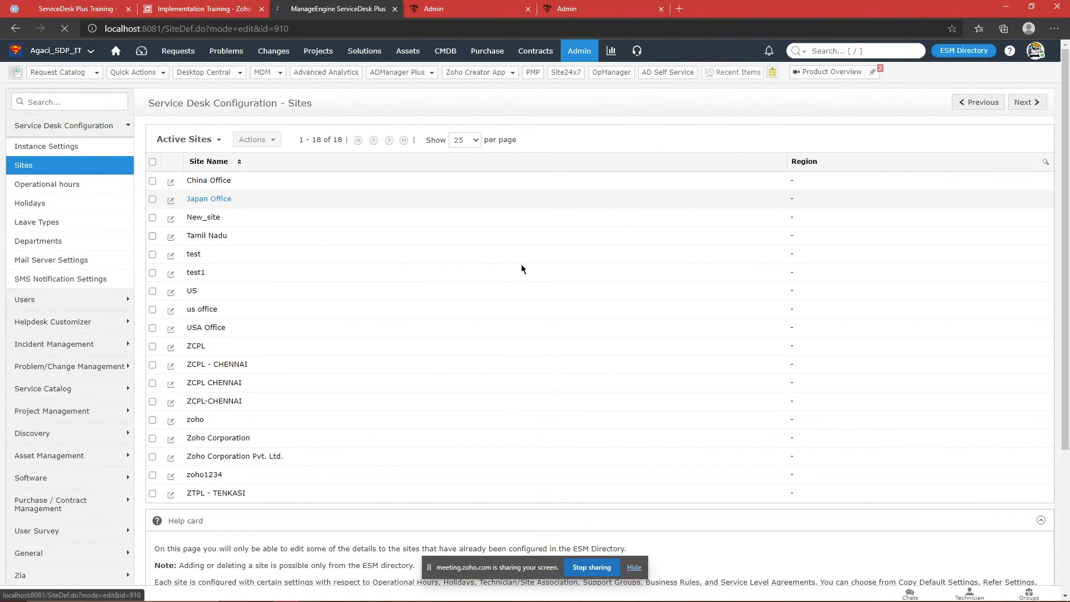
scroll(523, 269, down, 8)
scroll(158, 209, up, 3)
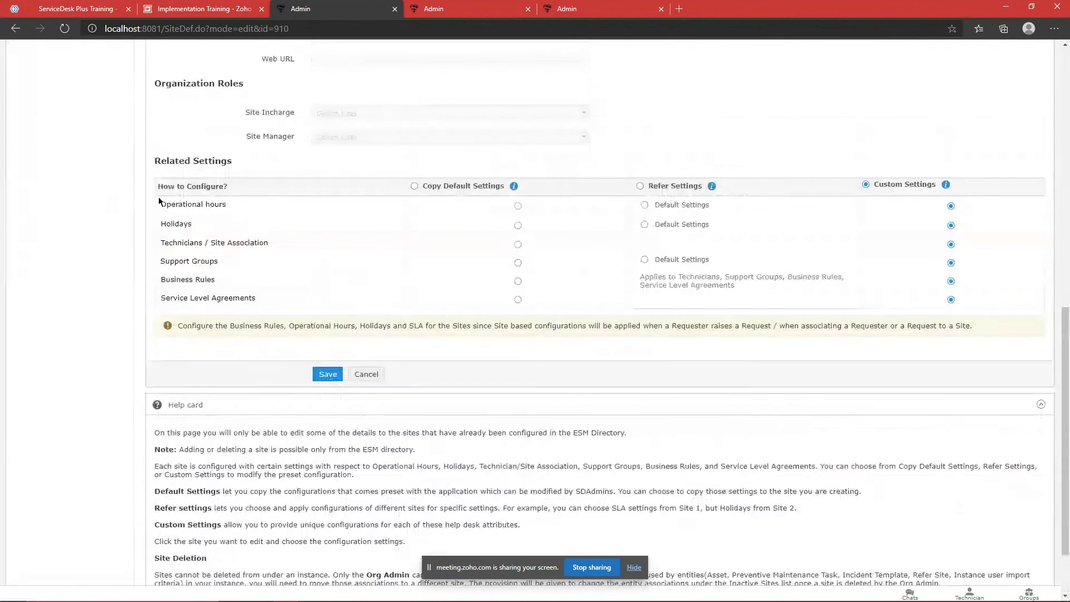
drag(161, 290, 278, 326)
click(329, 389)
triple_click(167, 290)
drag(160, 347, 335, 383)
click(335, 383)
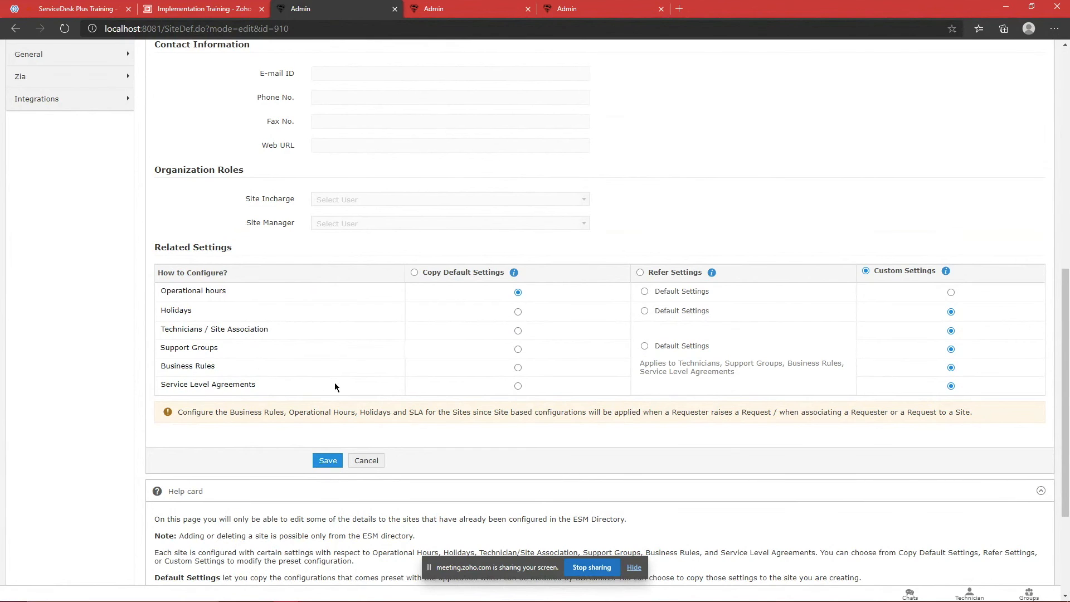
scroll(343, 376, up, 9)
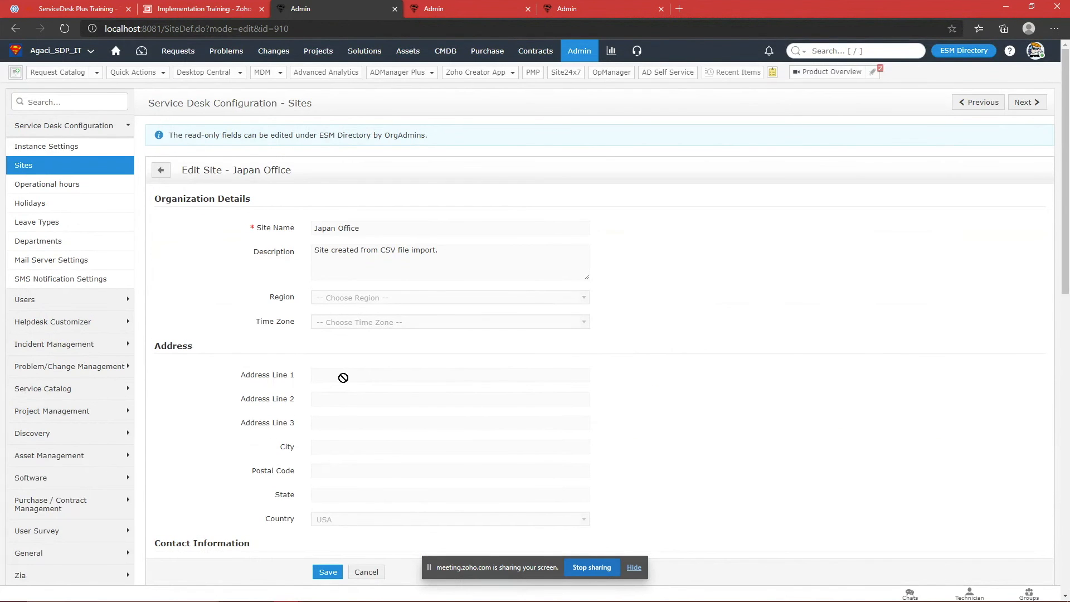
scroll(573, 89, down, 2)
scroll(573, 89, up, 2)
Step: Return to Admin Settings, then bring up the Zoho Meeting attendee list
click(582, 55)
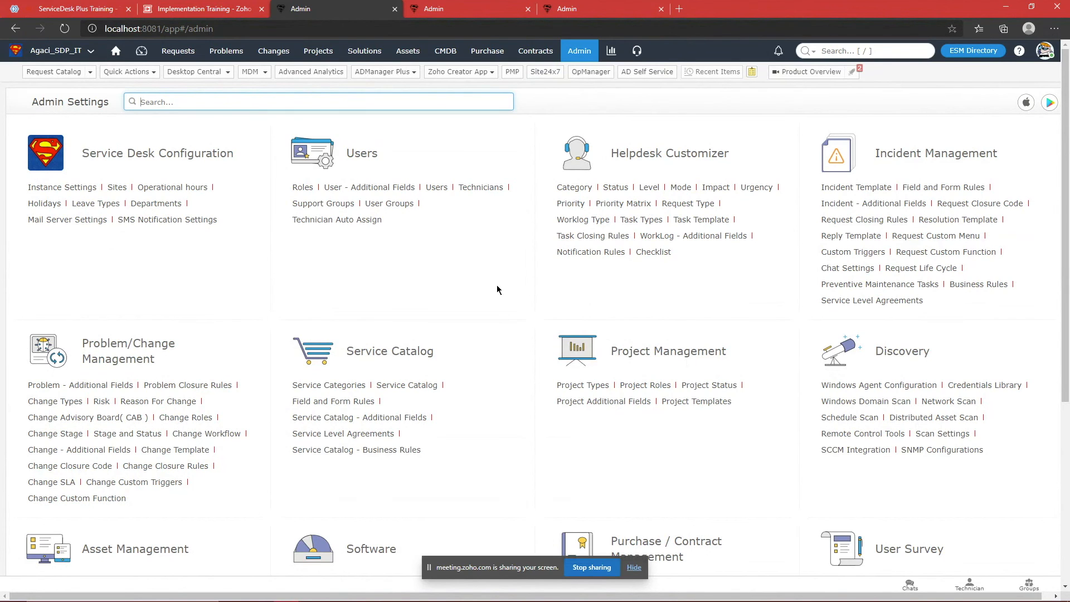
click(26, 5)
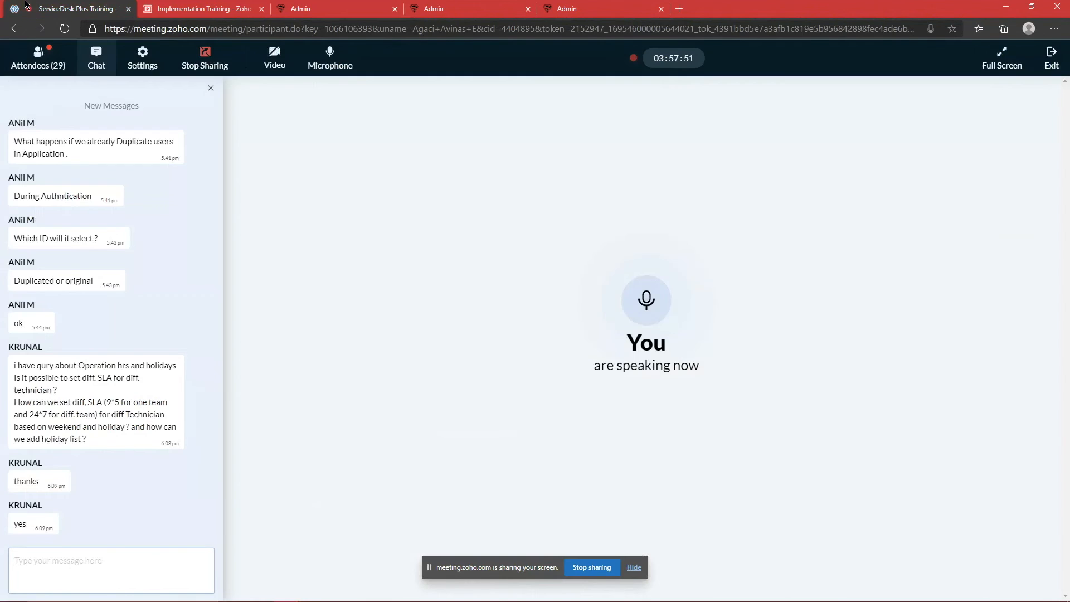
click(49, 59)
scroll(112, 303, down, 3)
scroll(115, 299, up, 5)
Step: Flip between the meeting's Attendees and Chat panels, then return to the ServiceDesk Plus Admin tab
click(96, 60)
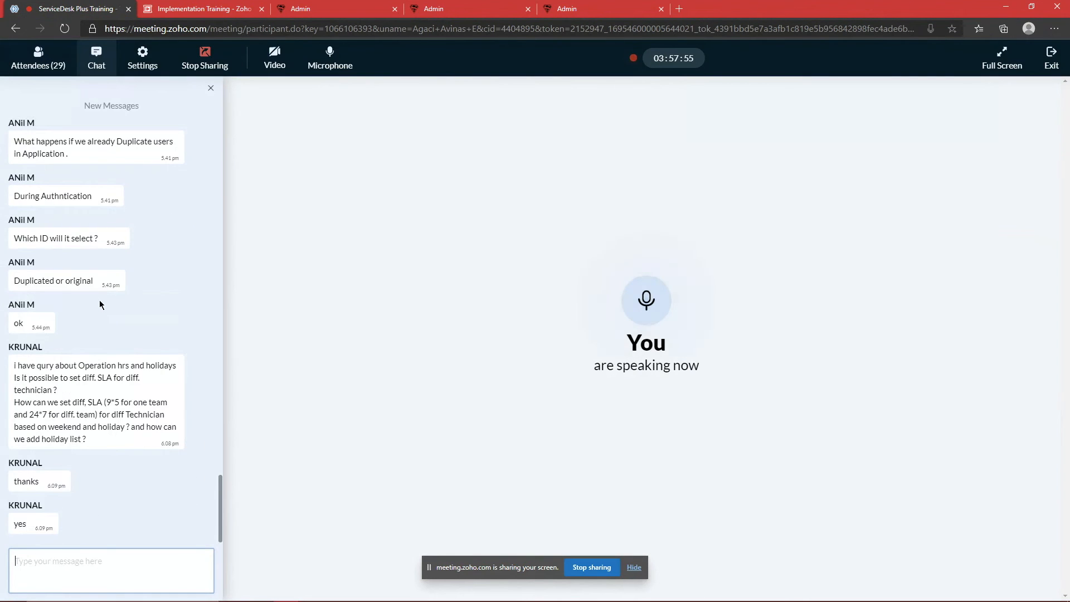
click(33, 63)
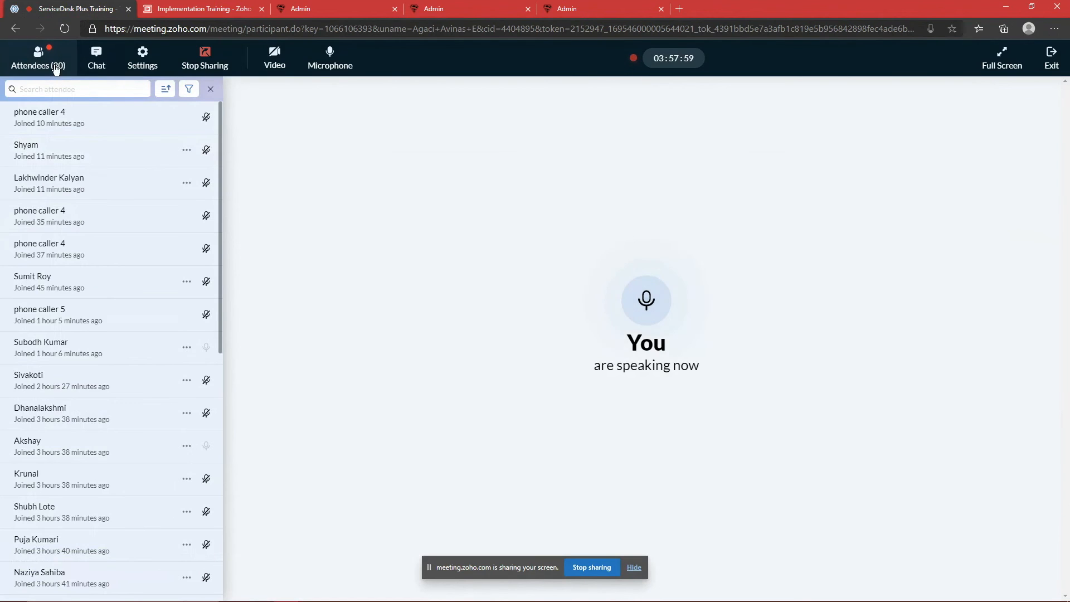
click(95, 60)
click(57, 67)
scroll(115, 178, down, 7)
scroll(116, 184, down, 3)
scroll(128, 139, up, 10)
click(97, 61)
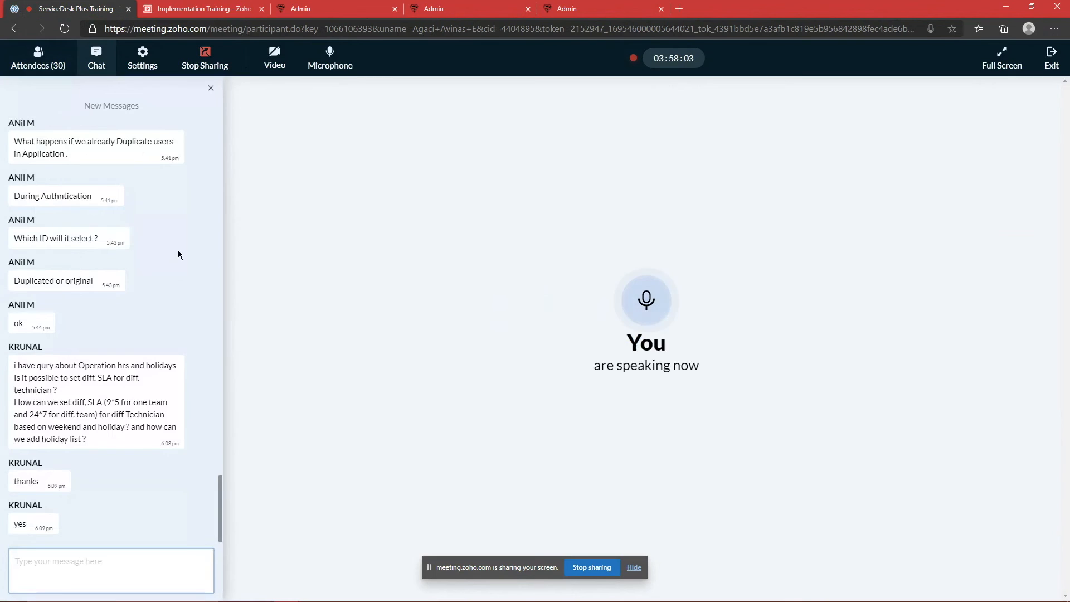
click(574, 12)
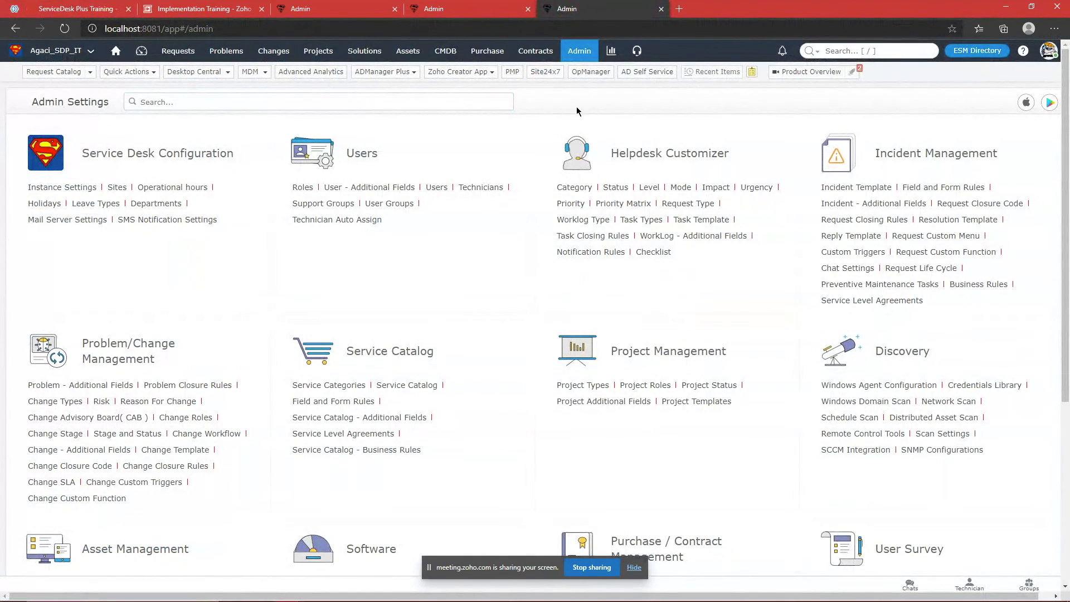
Step: Search the admin settings for 'mail' to open Mail Server Settings
click(458, 104)
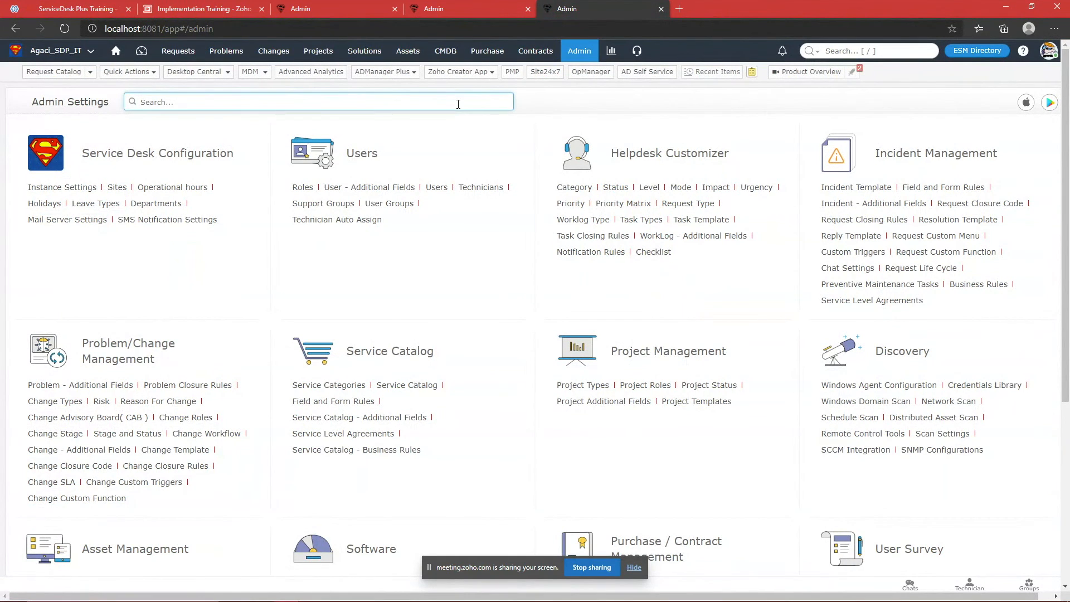
text(mail)
key(Return)
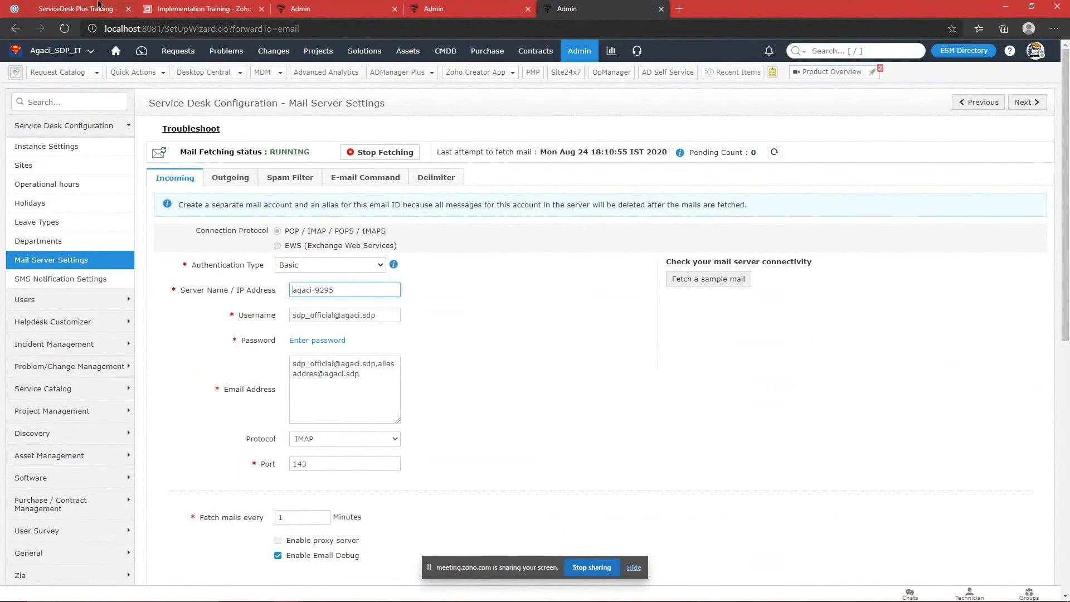
Step: Glance at the Zoho Meeting attendees, then review the configured incoming email addresses
click(78, 8)
click(38, 56)
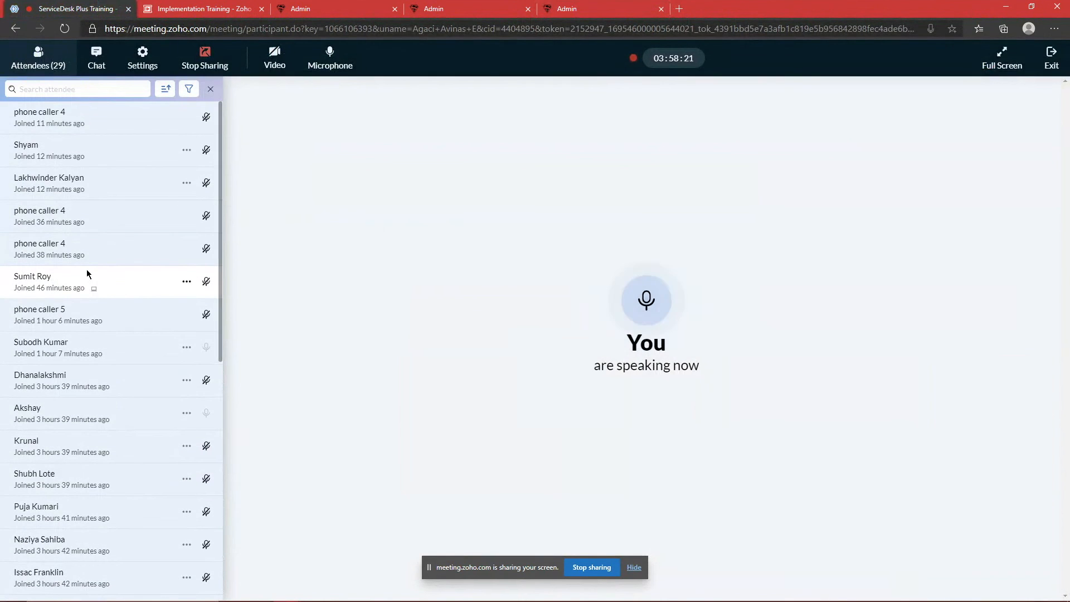
scroll(153, 267, down, 8)
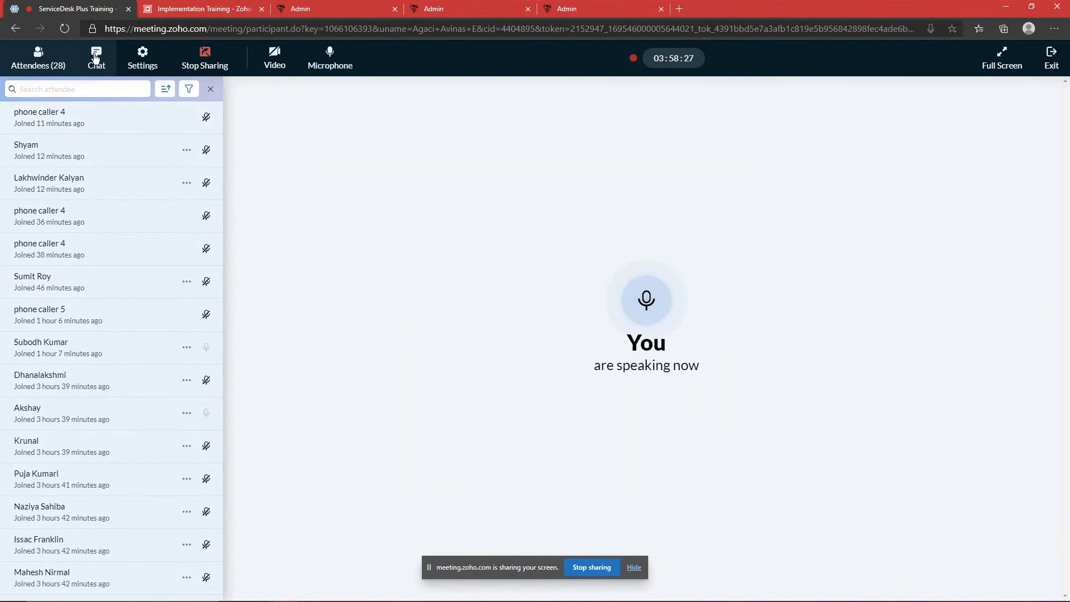
click(567, 8)
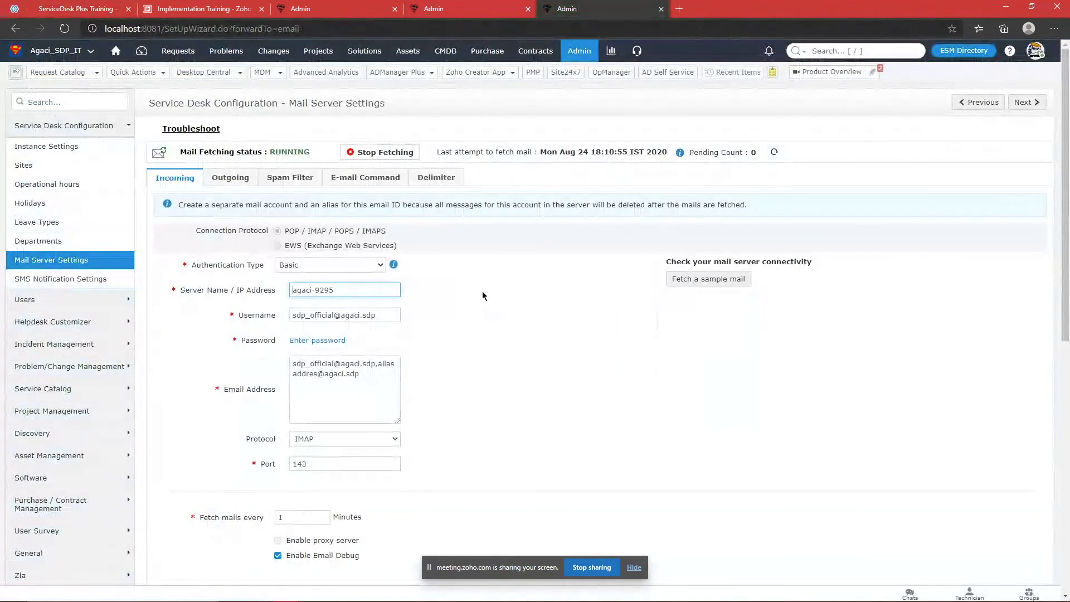
click(81, 4)
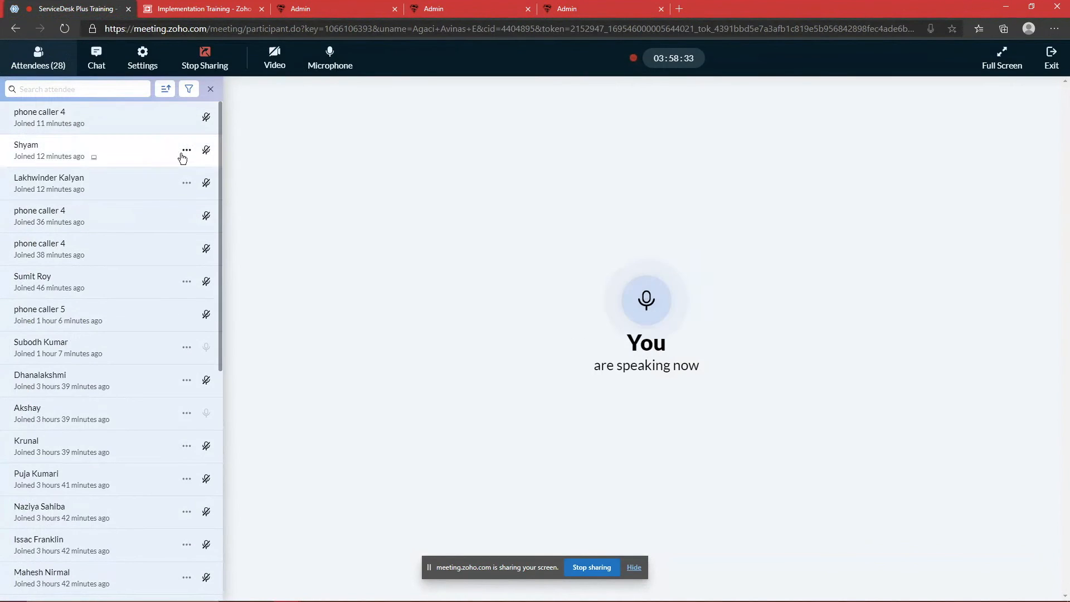
click(565, 7)
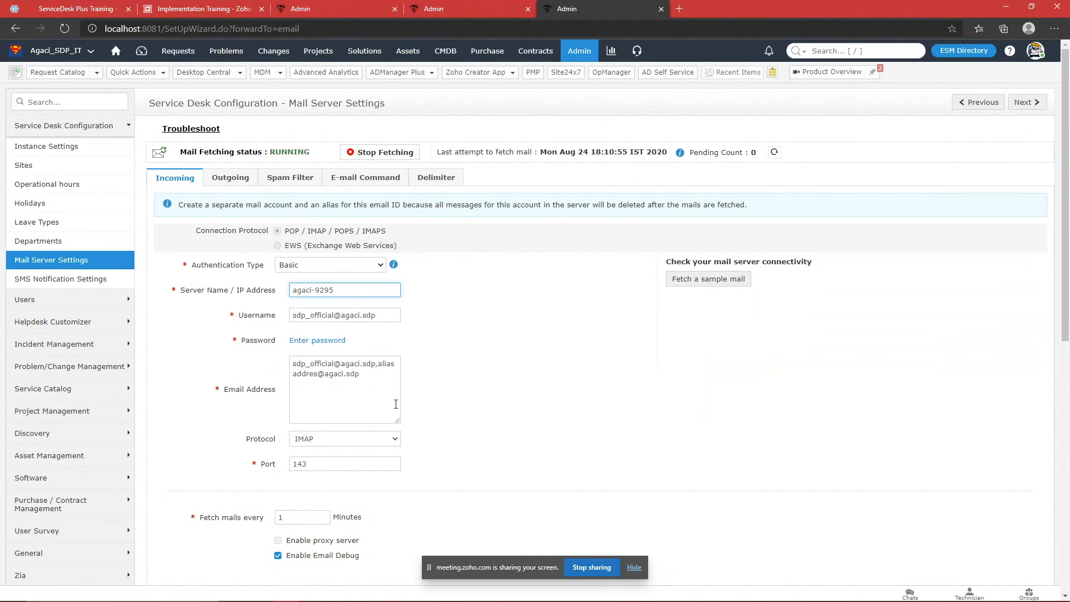
click(378, 383)
click(526, 383)
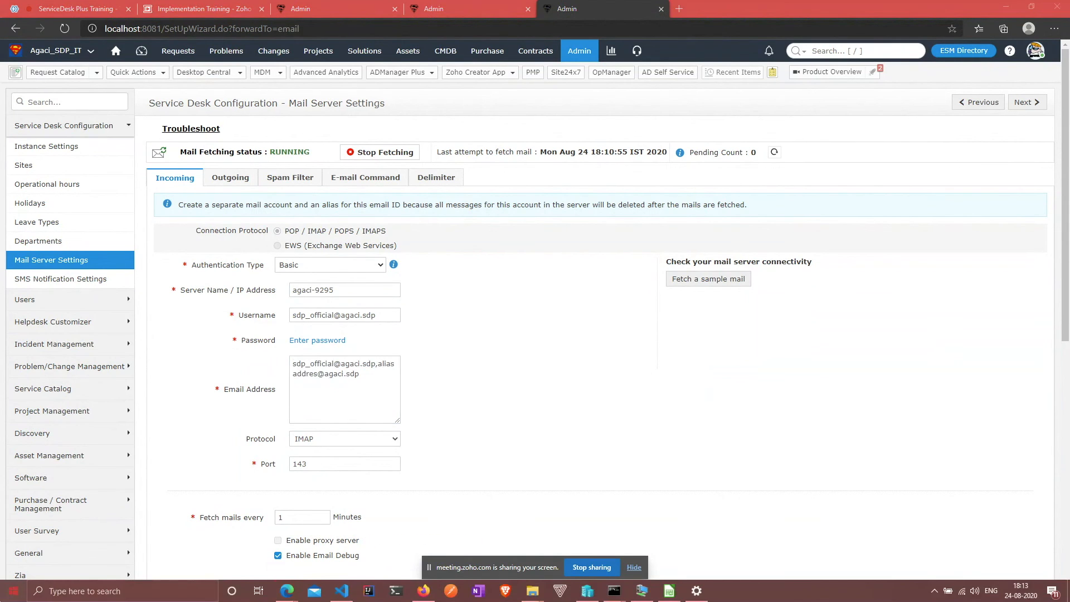
Step: Launch hMailServer Administrator from the Start menu and sign in with the administrator password
click(11, 597)
text(hmail)
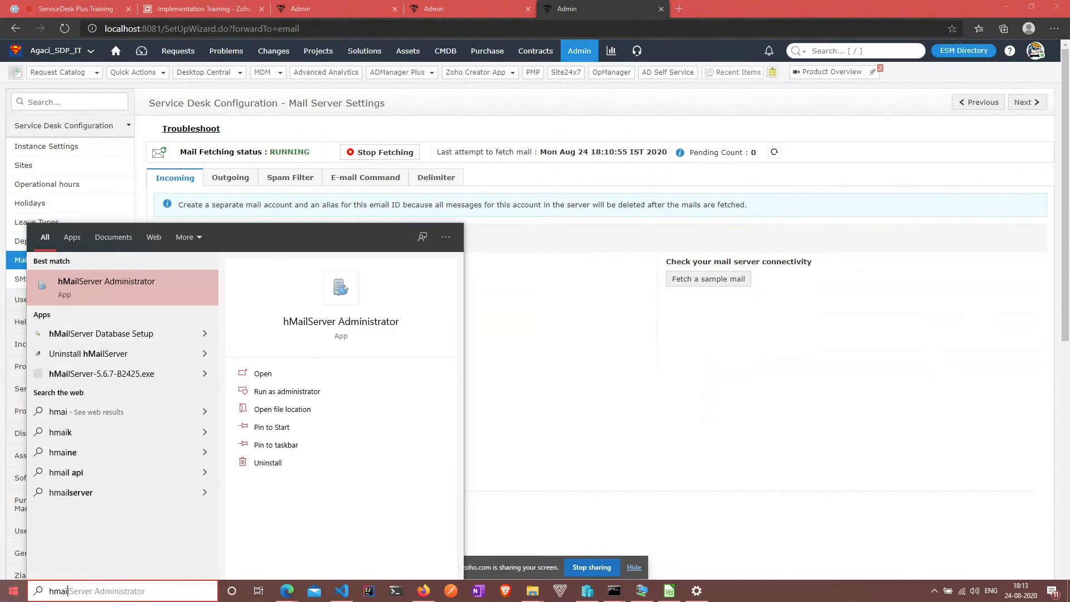
key(Return)
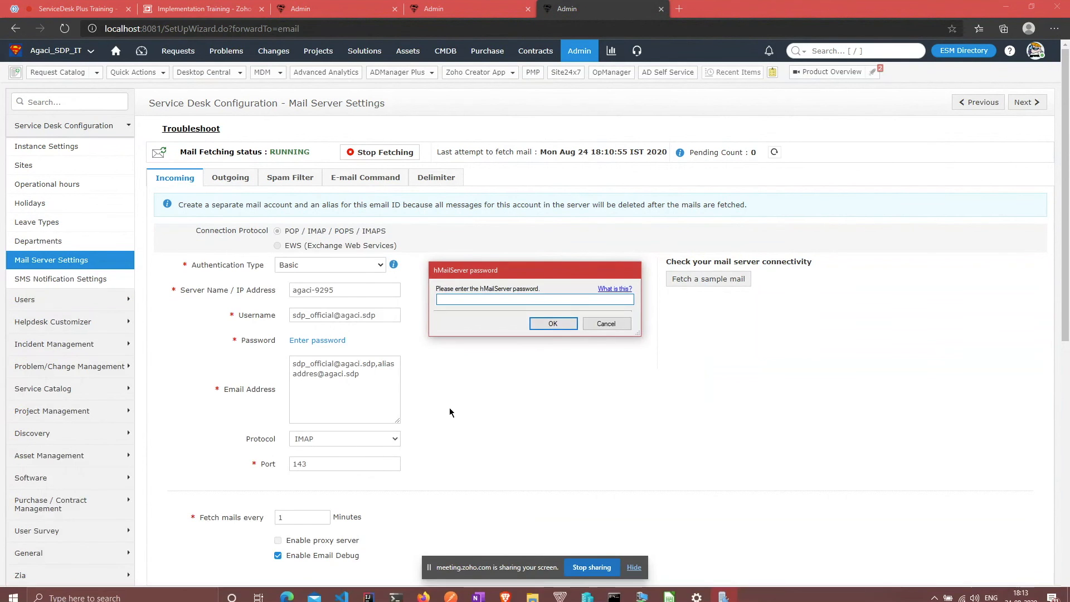
text(***)
key(Return)
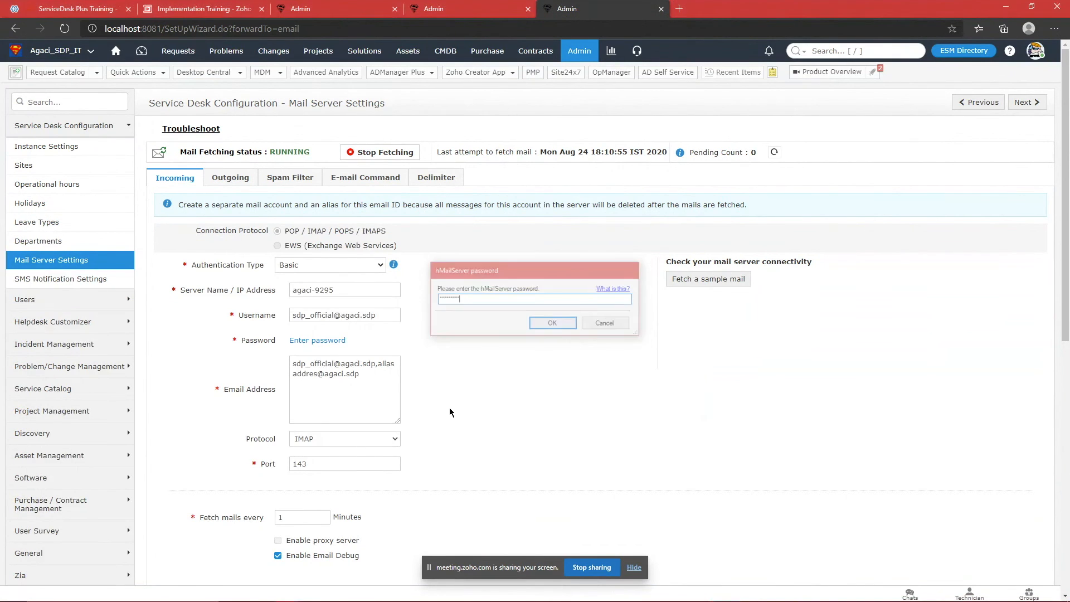
Step: Inspect the agaci.sdp domain's accounts, view the first account, then minimize hMailServer
click(8, 49)
click(39, 59)
click(19, 59)
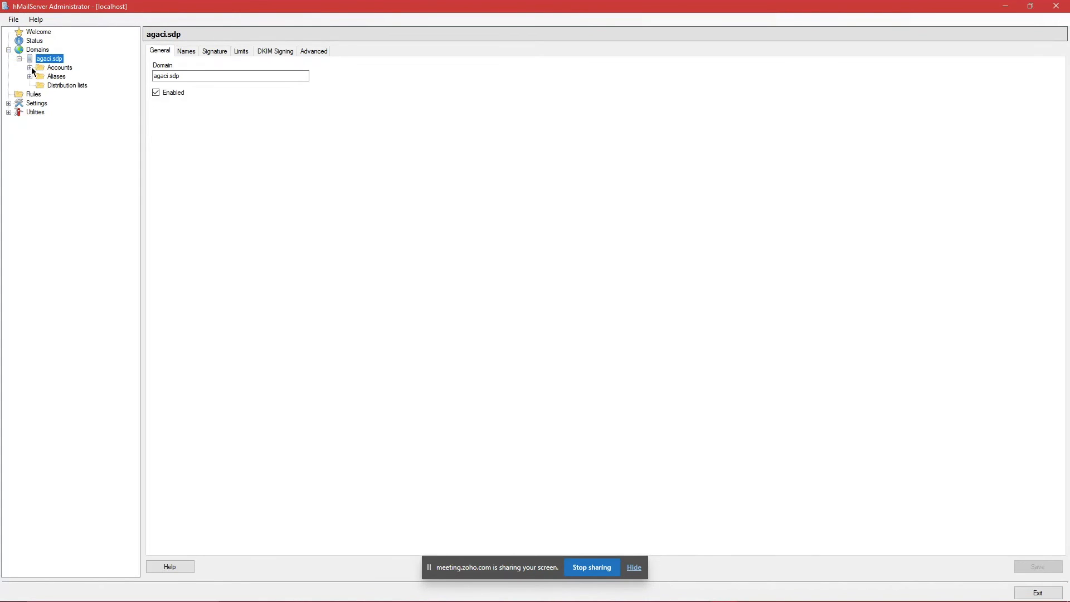
click(30, 67)
click(76, 76)
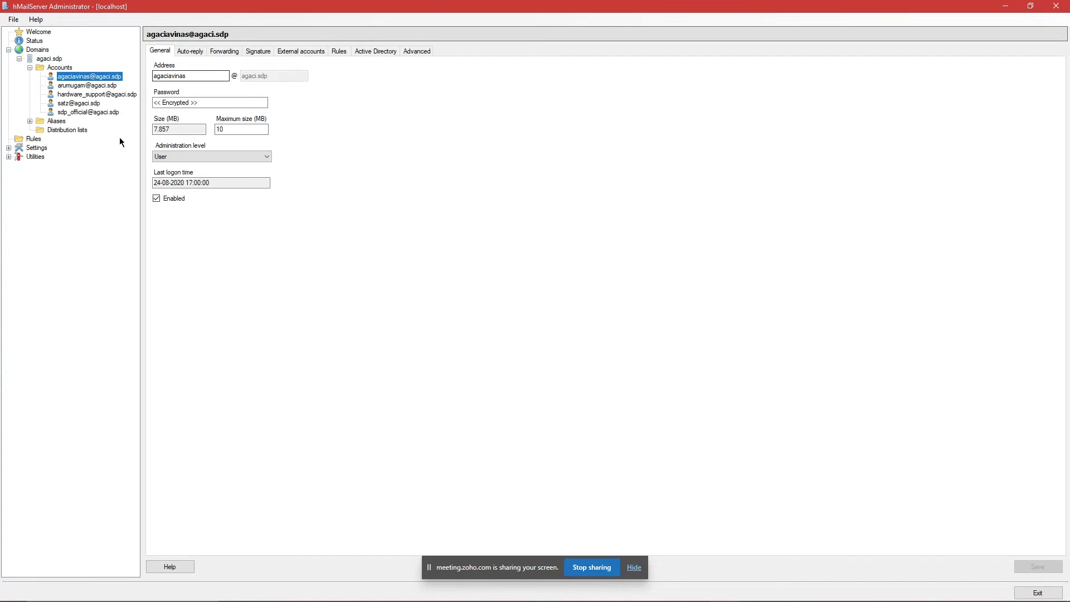
click(1003, 5)
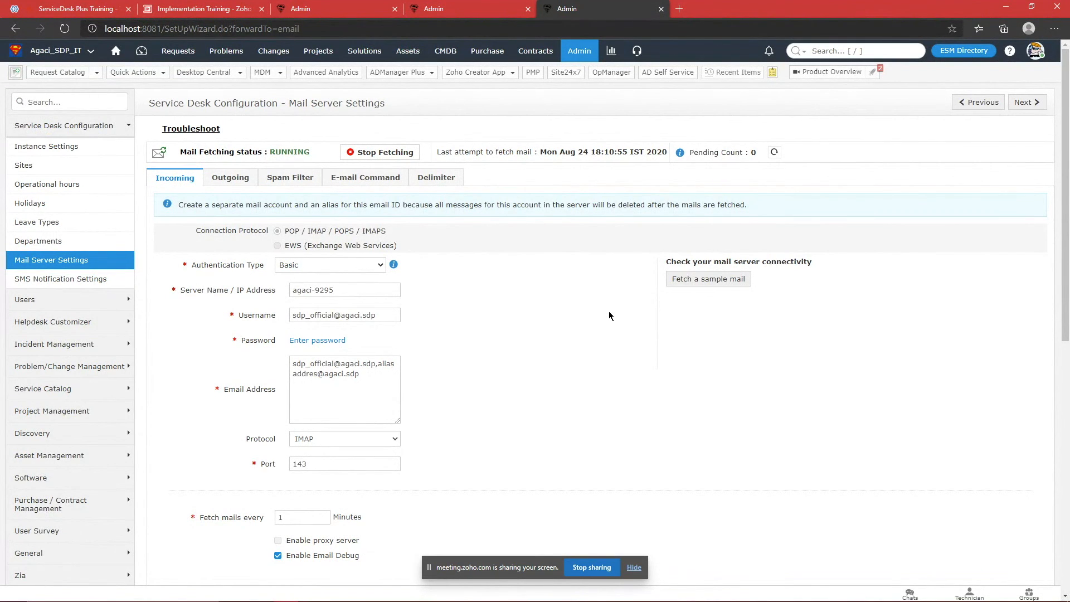
Step: Stop incoming mail fetching from server agaci-9295
triple_click(371, 289)
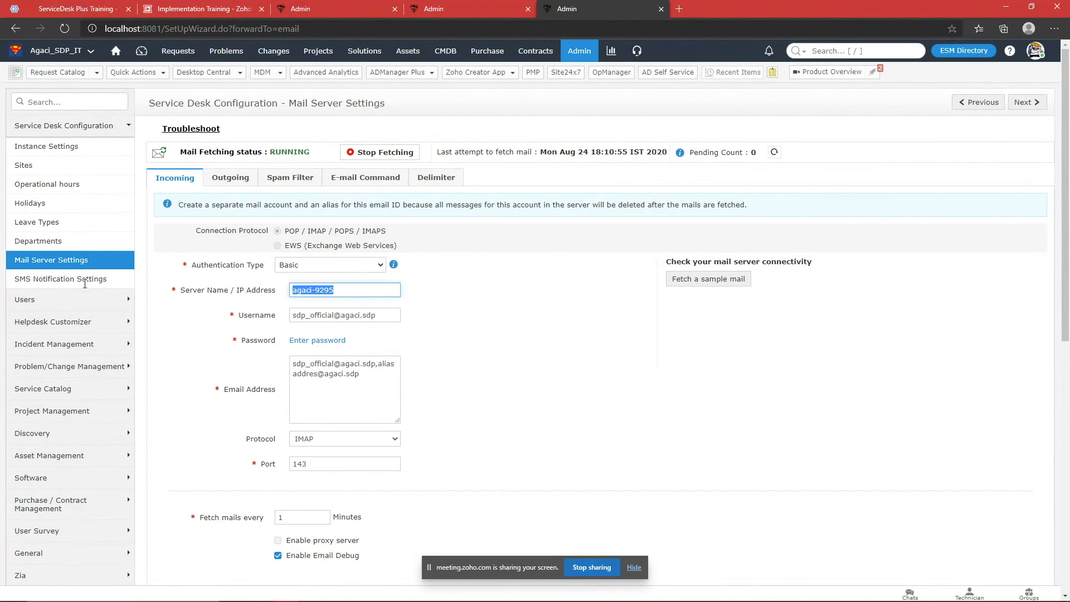
click(444, 284)
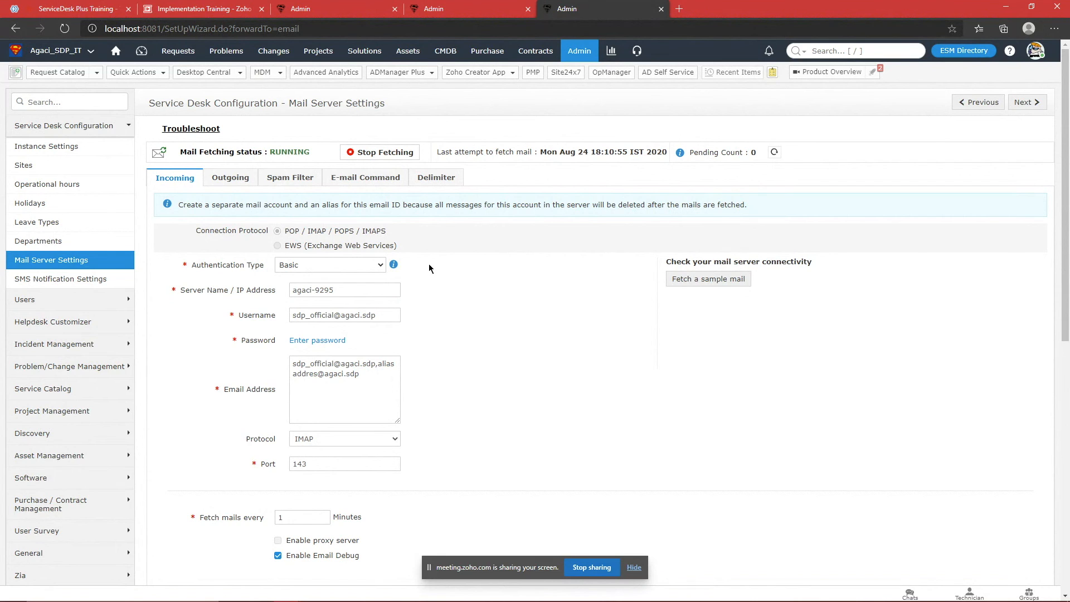
click(392, 157)
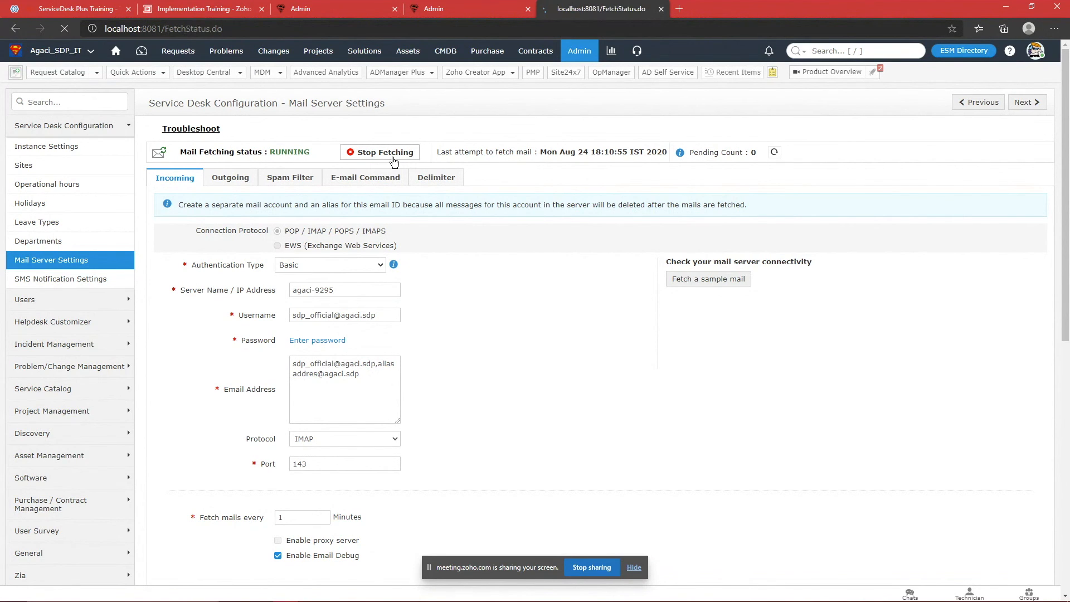
Step: Review the Authentication Type options, keeping Basic, and the supported connection protocols
click(330, 268)
click(425, 269)
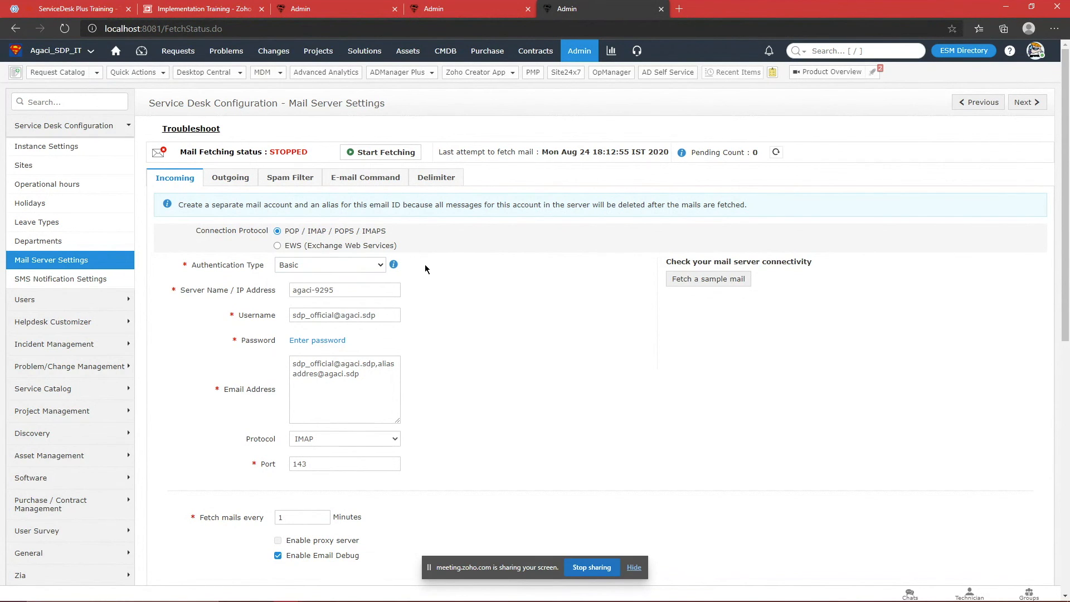
drag(299, 231, 388, 234)
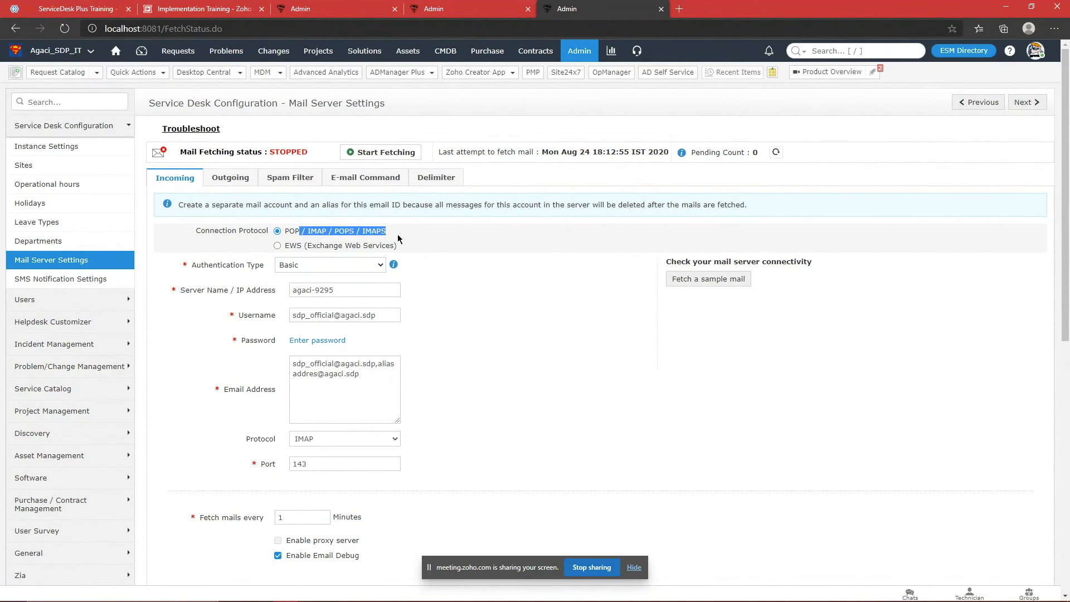
click(397, 234)
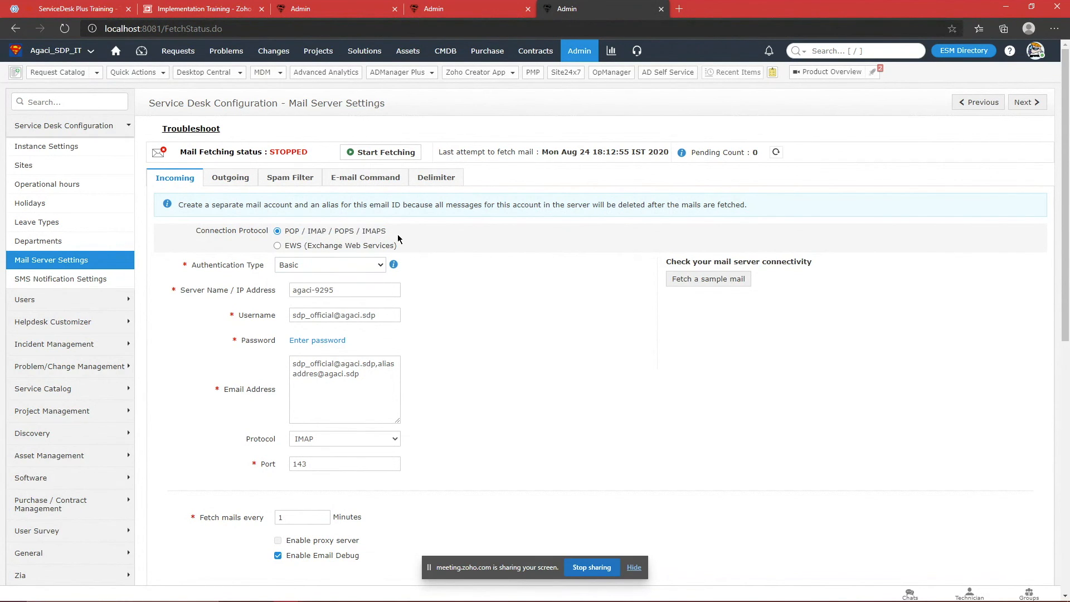
click(312, 247)
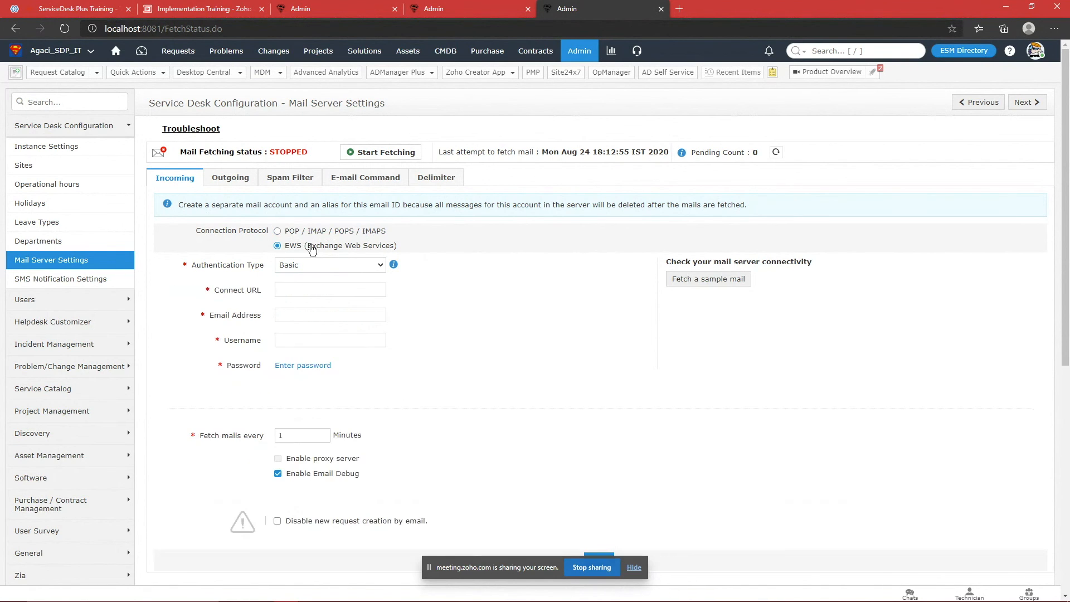
click(312, 265)
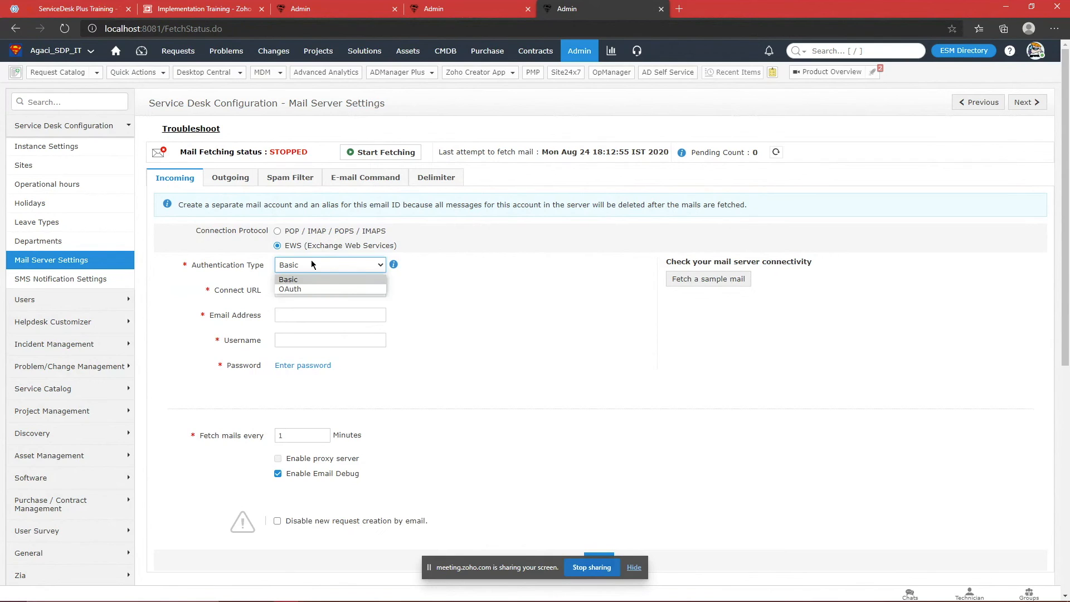
click(291, 231)
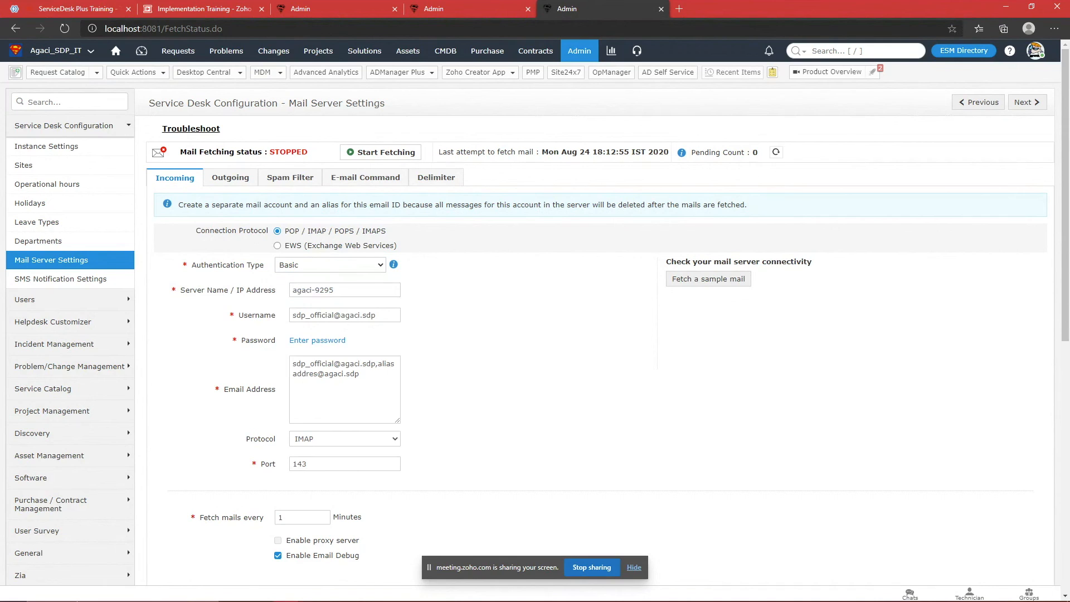
drag(349, 289, 293, 293)
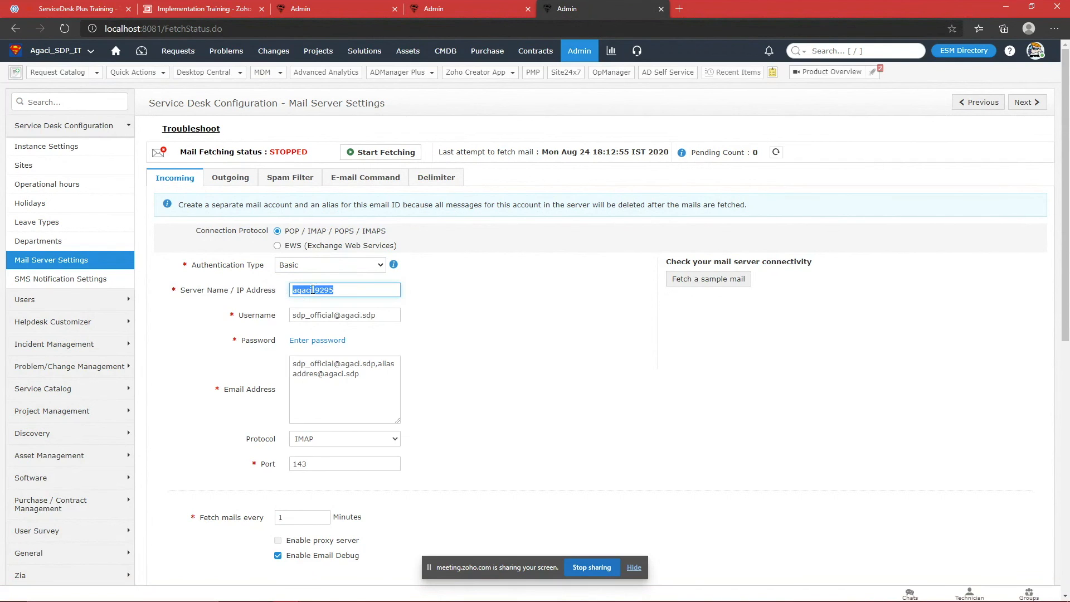
right_click(312, 289)
click(481, 342)
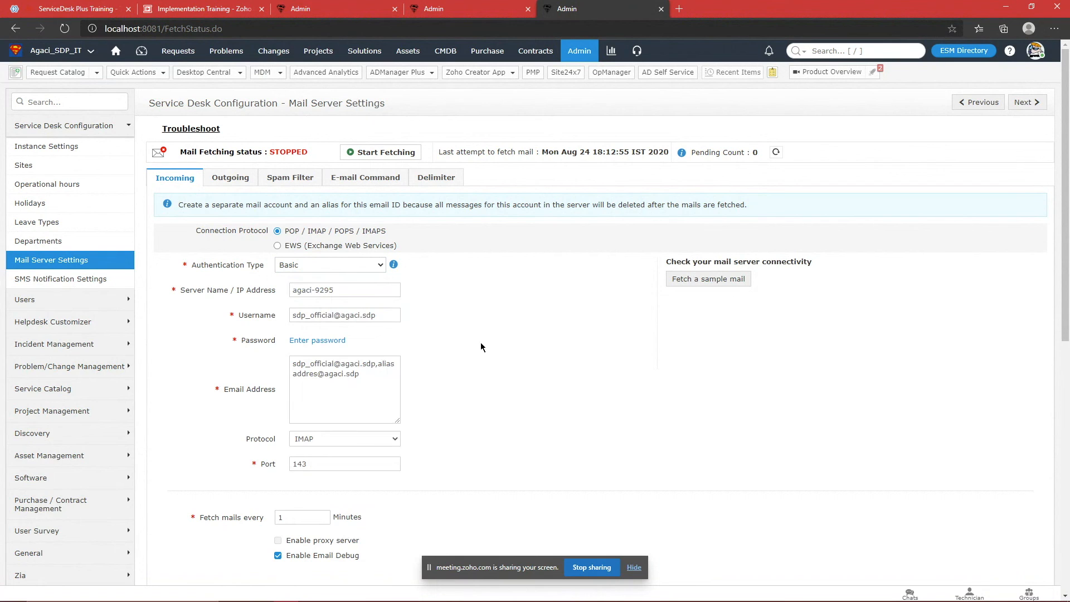
double_click(335, 468)
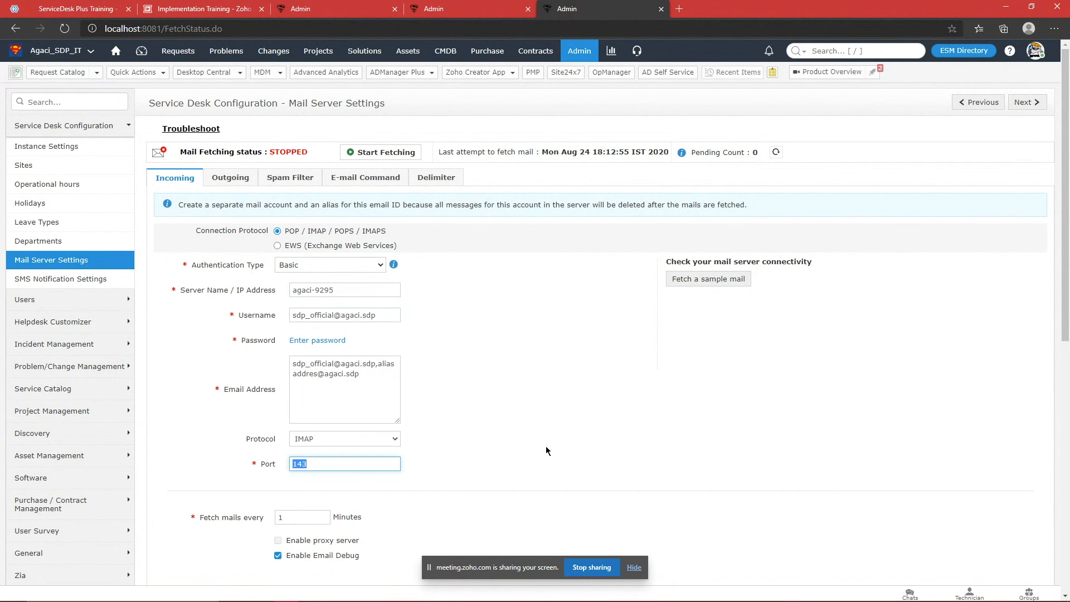
click(546, 447)
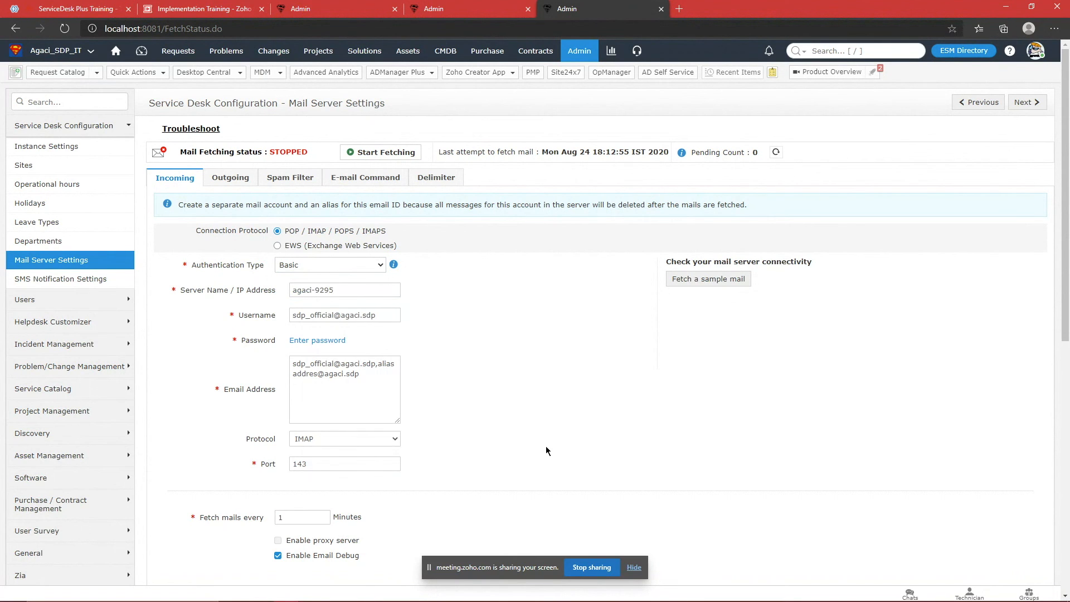
triple_click(387, 312)
click(385, 349)
mouse_move(360, 601)
click(320, 597)
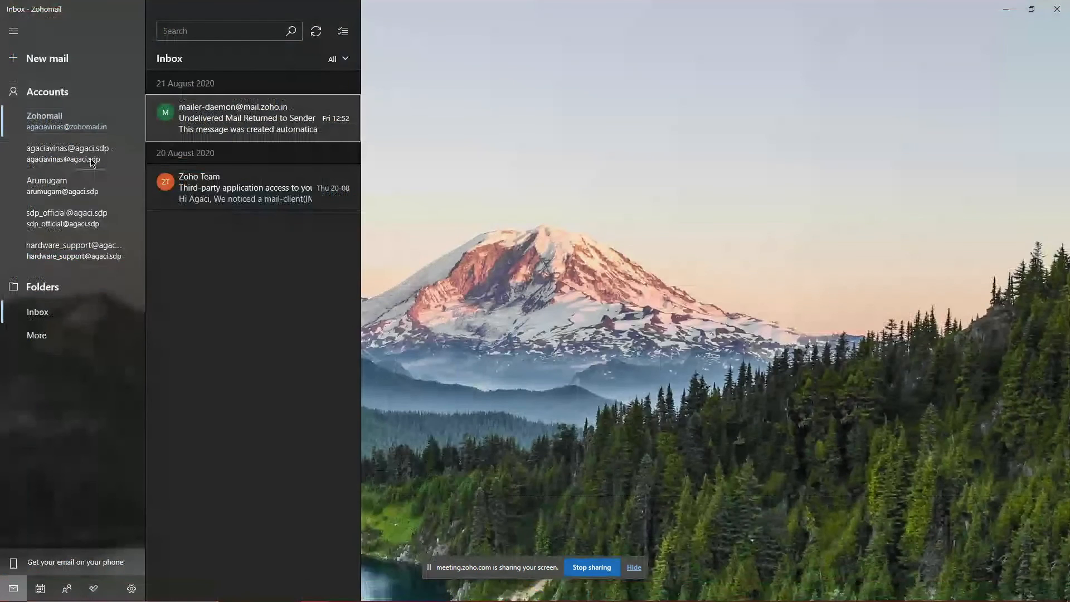
Step: Sync the service desk's official inbox in Windows Mail and compare it with another account
click(95, 159)
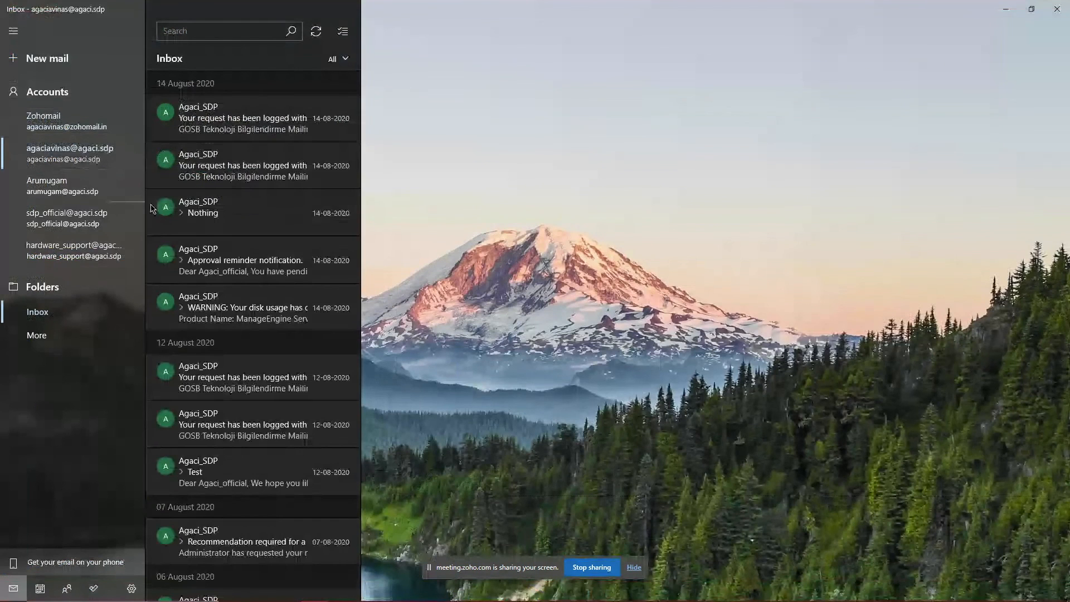
click(114, 222)
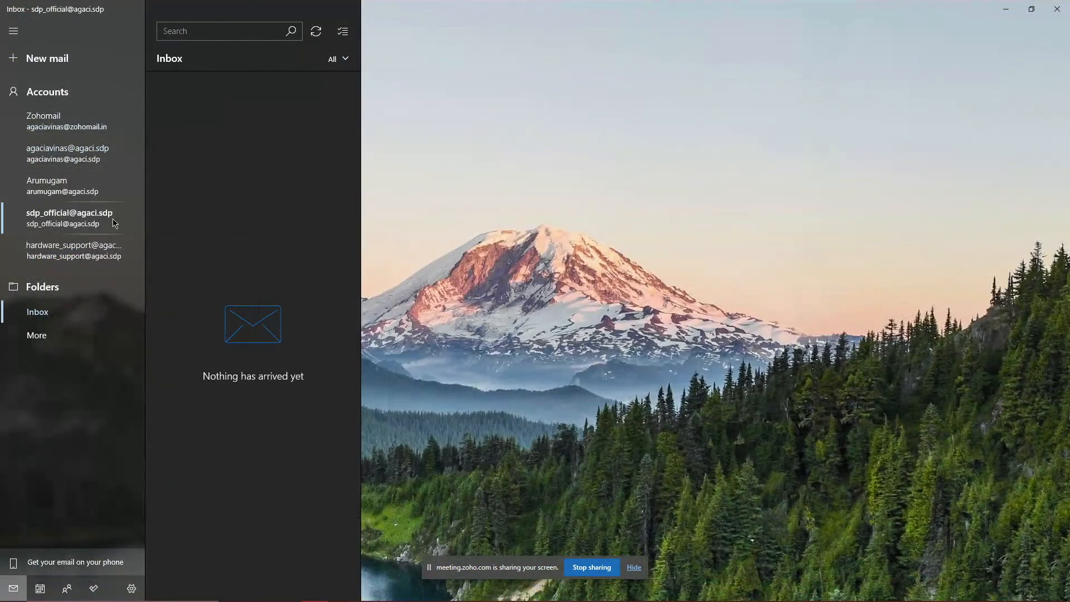
click(341, 31)
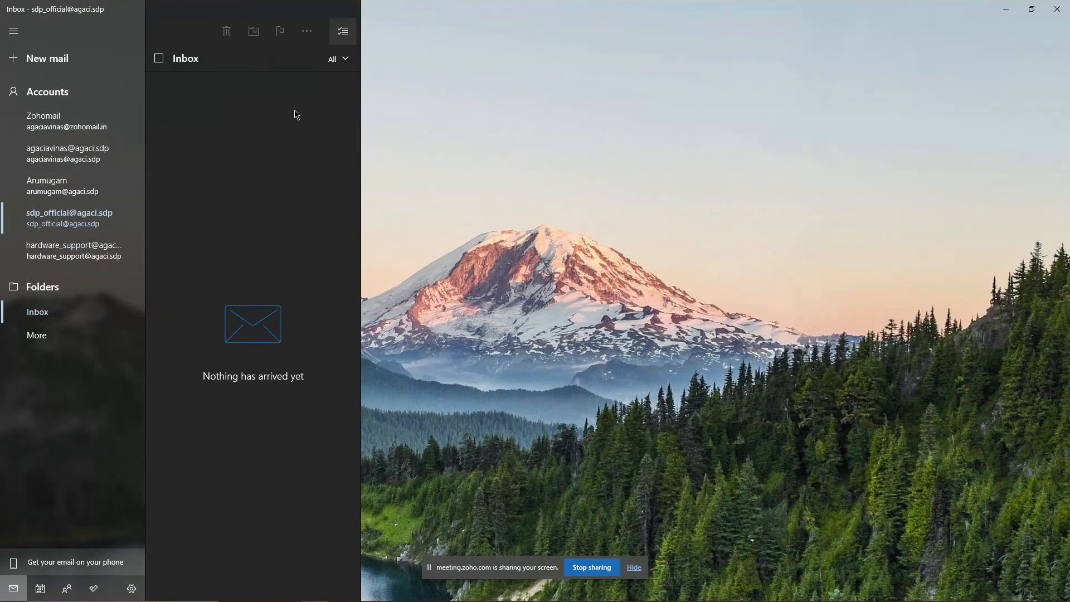
click(342, 31)
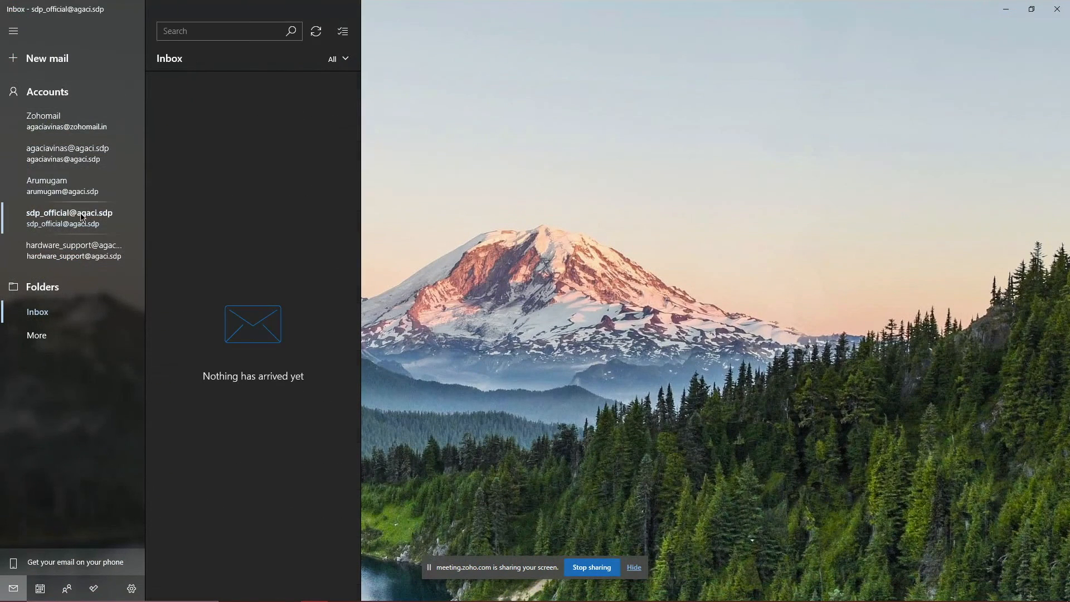
click(323, 37)
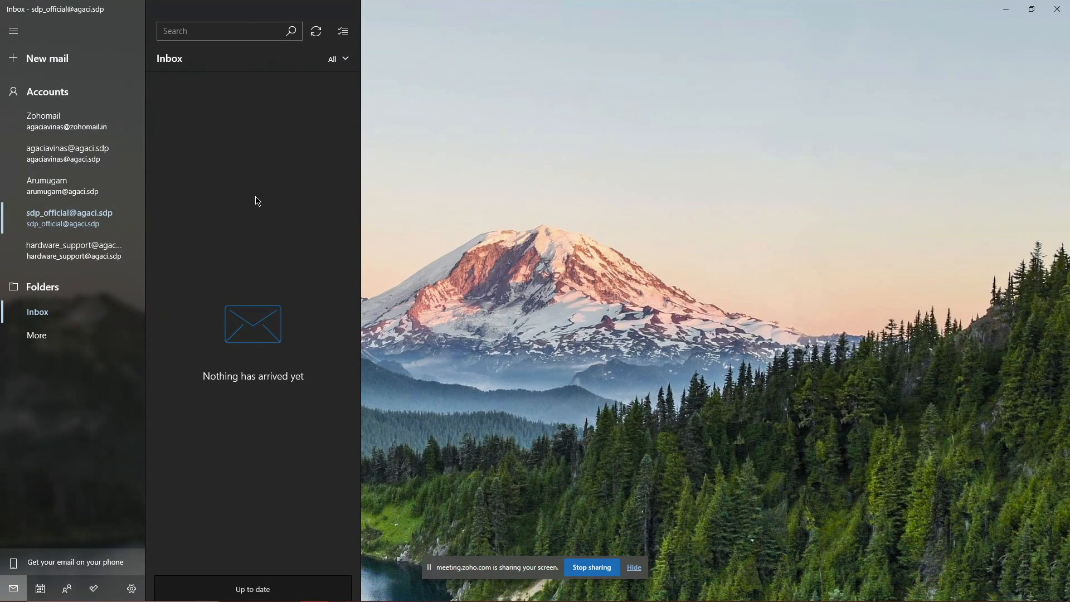
click(69, 153)
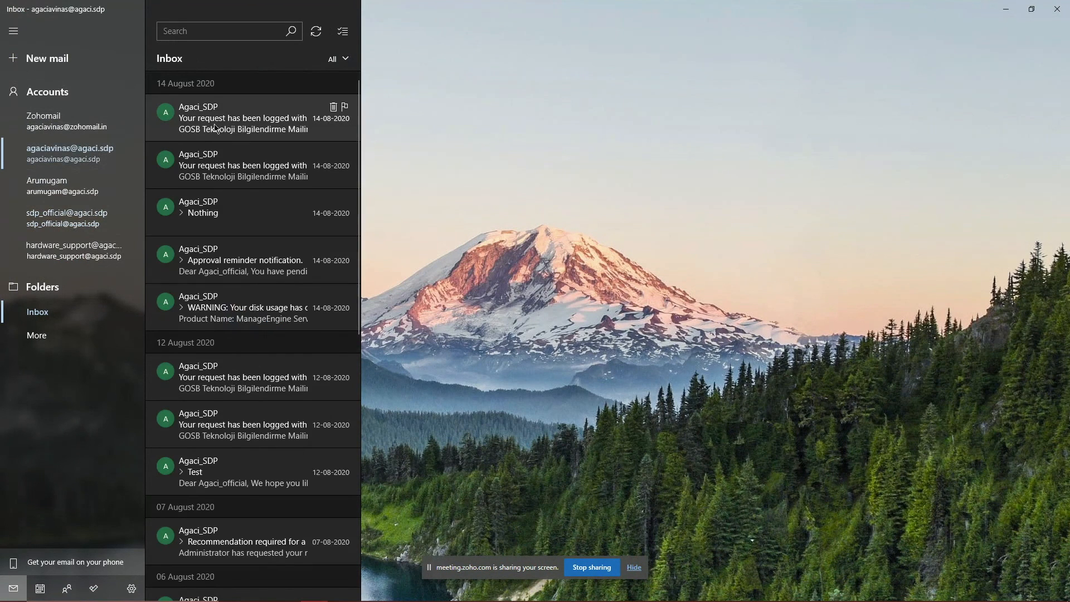
click(103, 212)
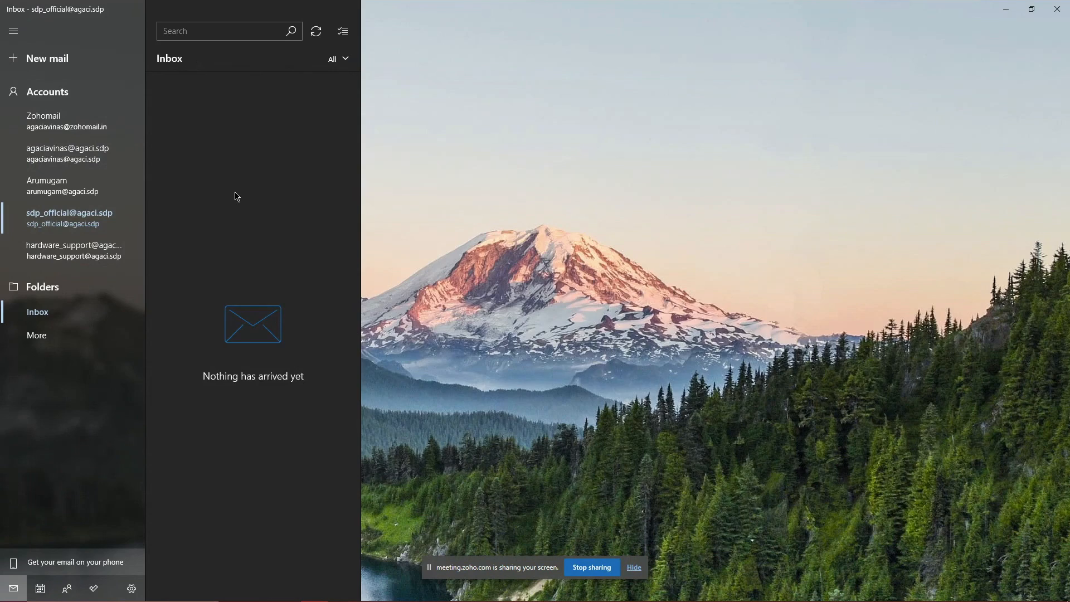
Step: Sync the empty official mailbox once more and return to ServiceDesk Plus mail settings
key(alt+Tab)
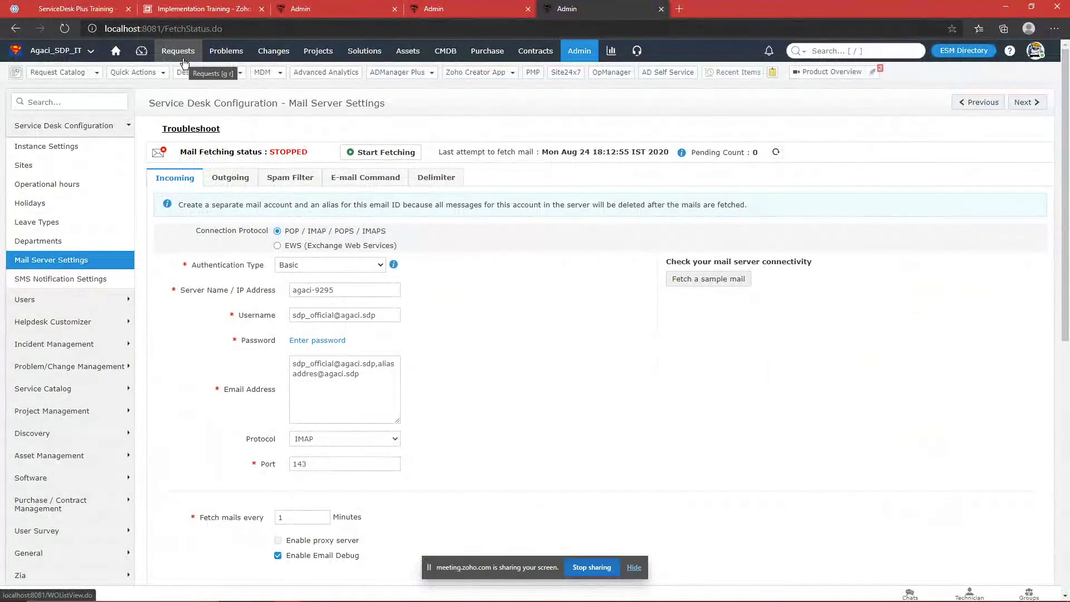
key(alt+Tab)
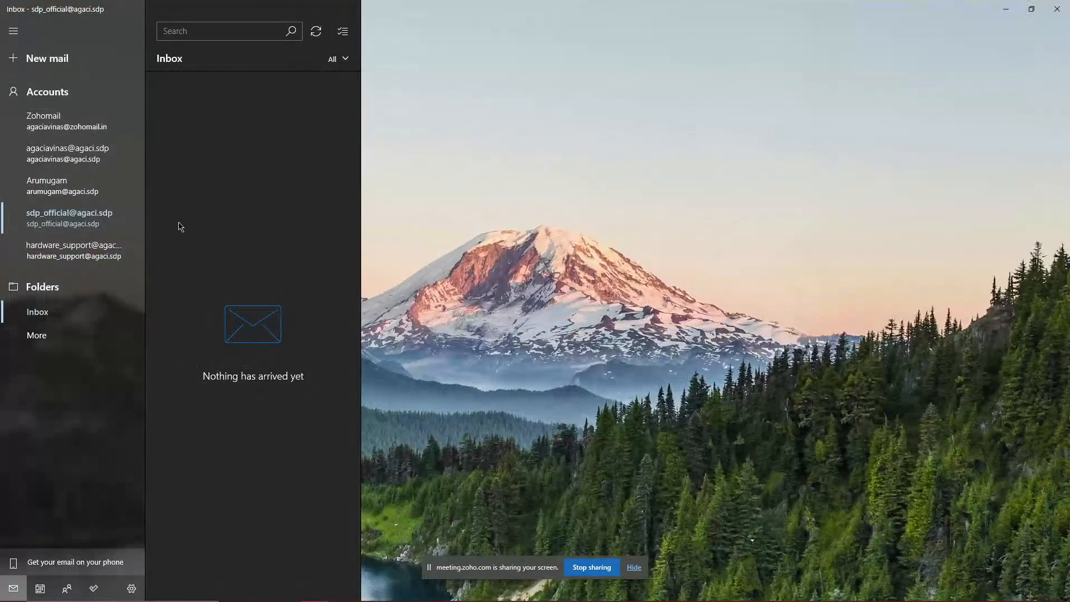
click(316, 32)
key(alt+Tab)
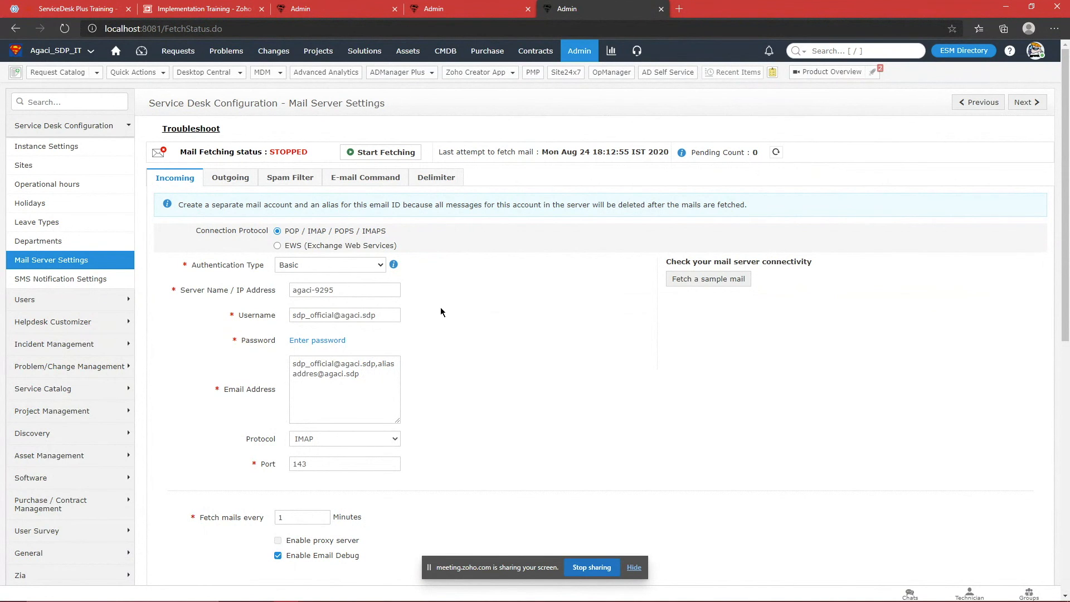
Step: Try EWS as the incoming protocol, revert to POP / IMAP, and view the outgoing SMTP settings
scroll(433, 293, down, 3)
scroll(433, 291, up, 2)
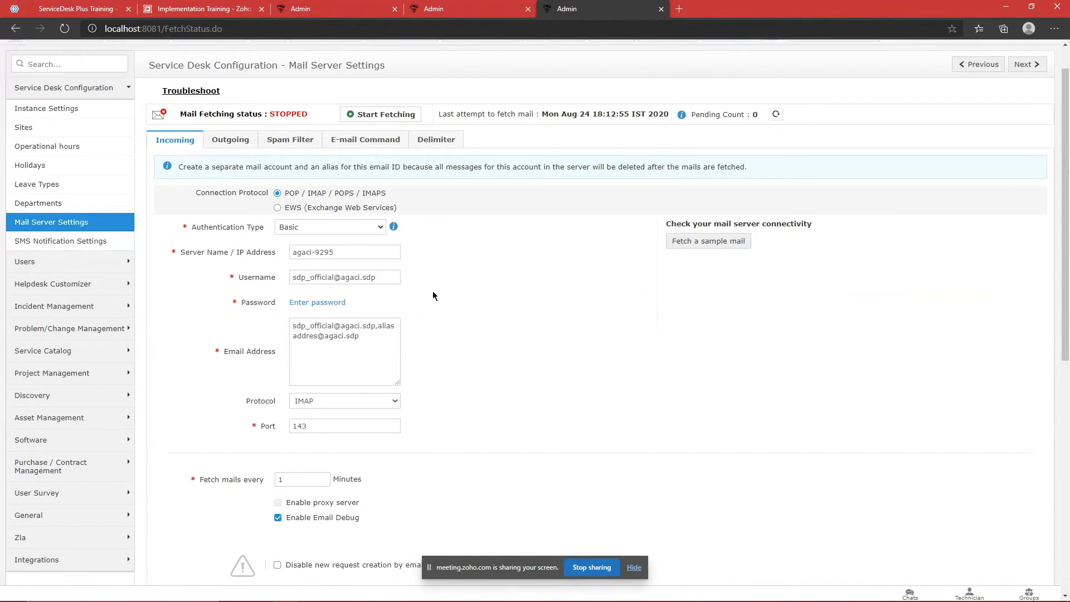
scroll(438, 298, down, 1)
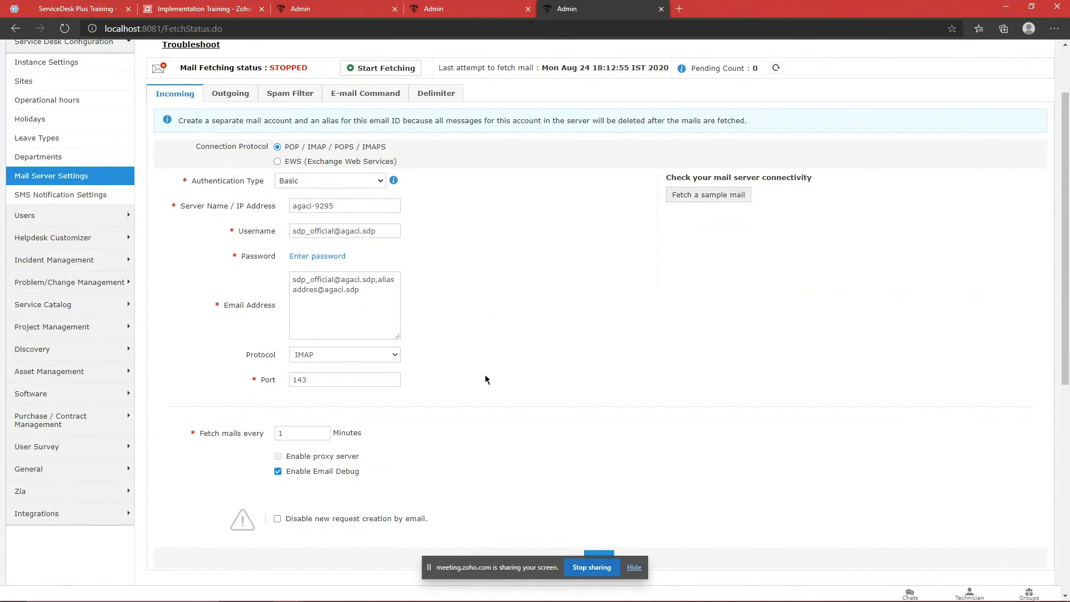
click(319, 163)
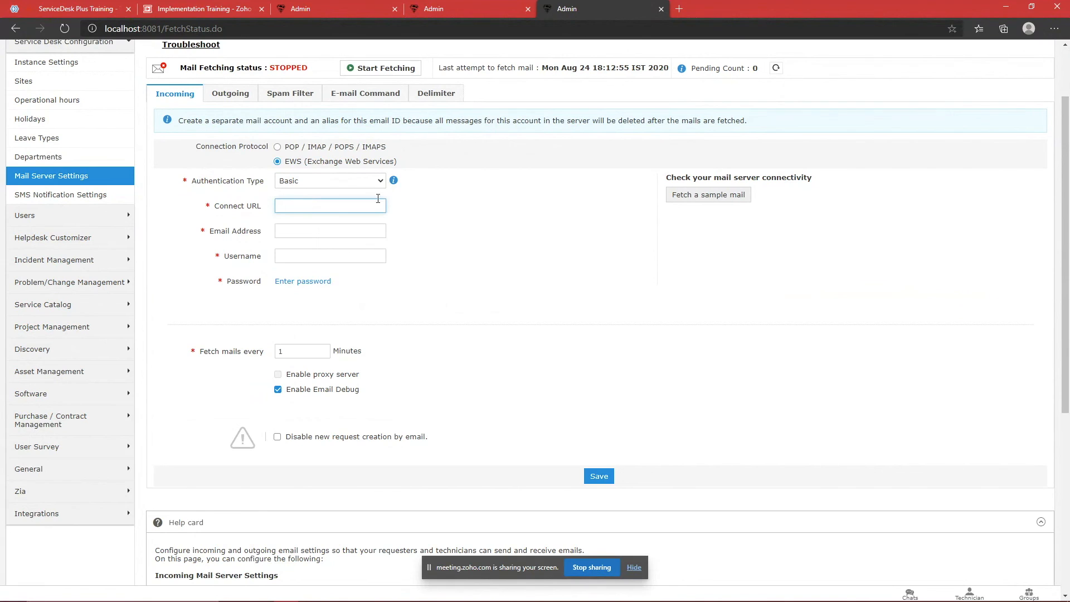
click(313, 146)
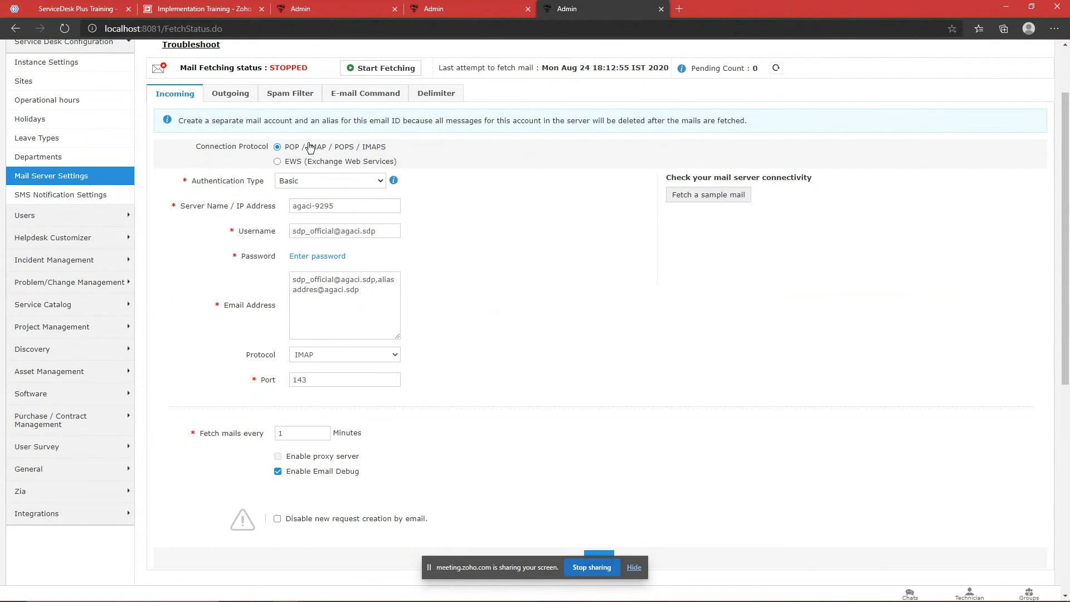
click(233, 94)
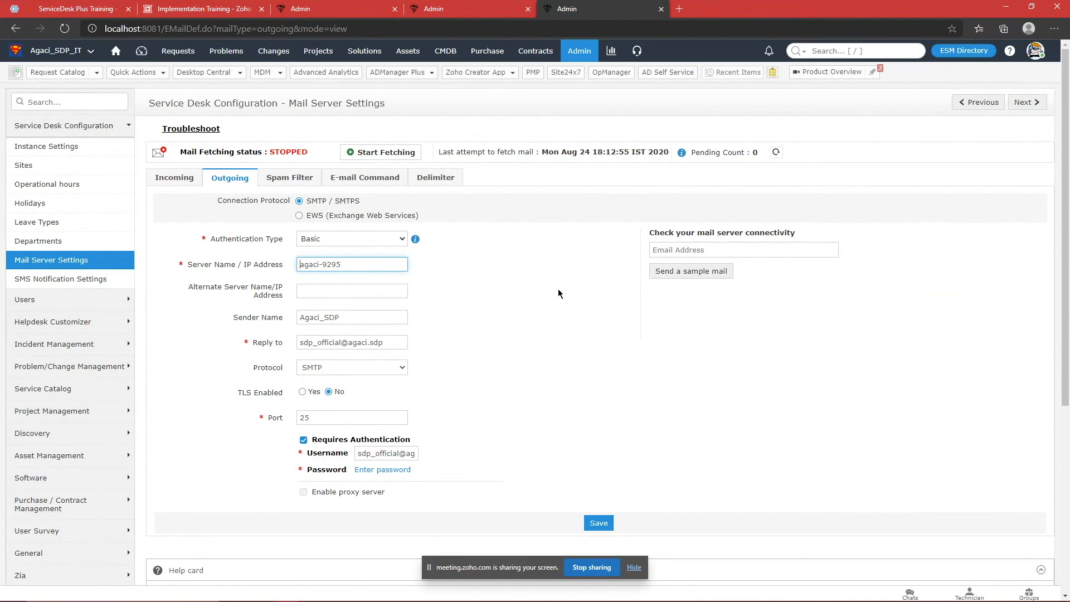
Step: Point out the reply-to address and the authentication username, briefly checking the desktop Mail app
triple_click(391, 341)
click(518, 336)
mouse_move(511, 598)
click(315, 592)
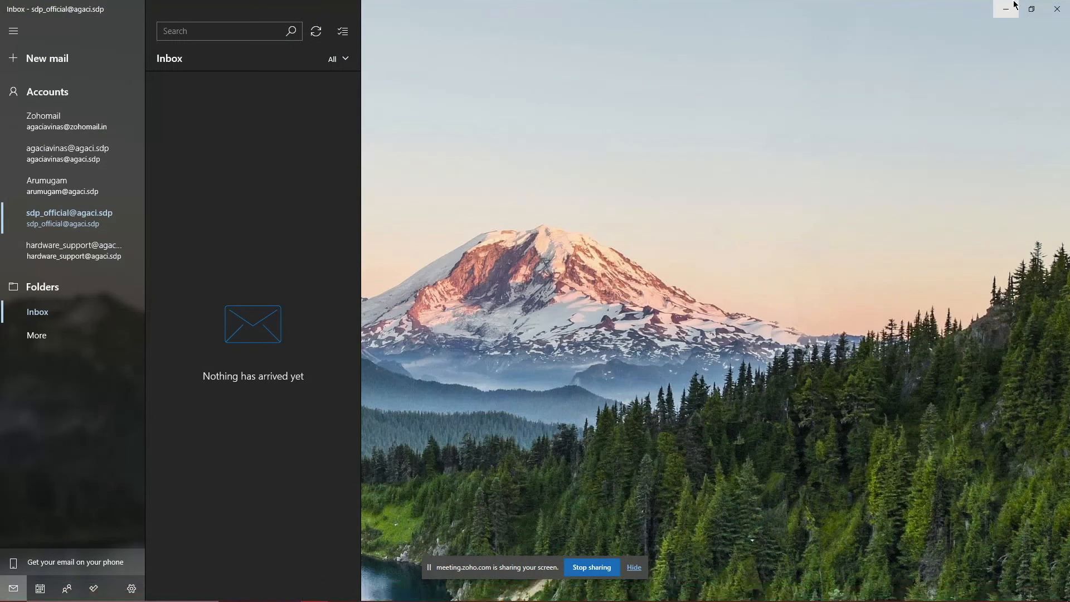
click(1006, 8)
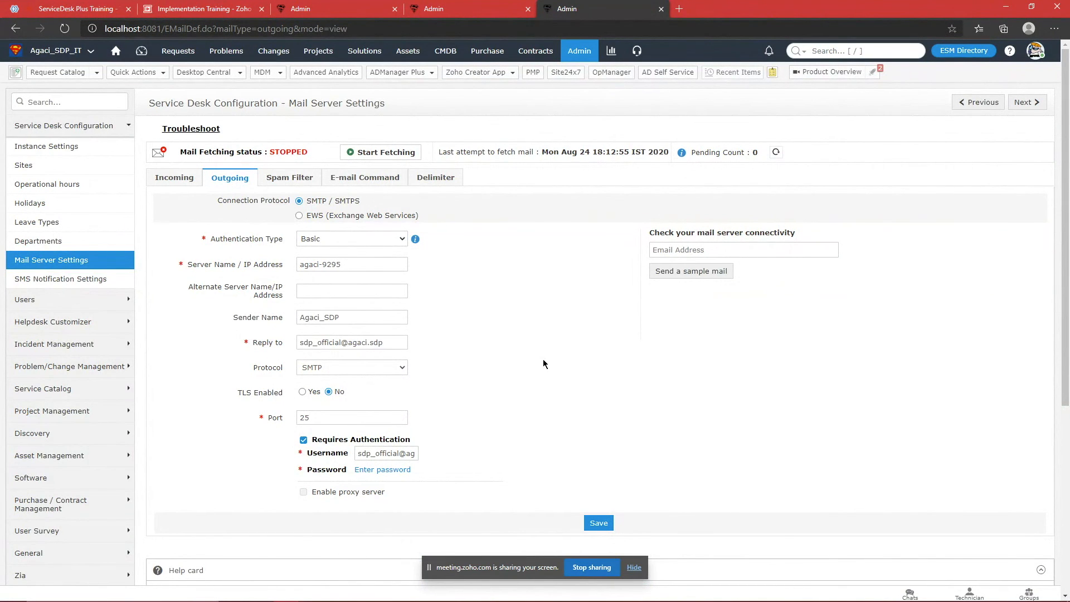
drag(359, 454, 515, 446)
click(516, 446)
Step: On the Incoming settings, highlight the account address and its alias in the email address list
click(195, 176)
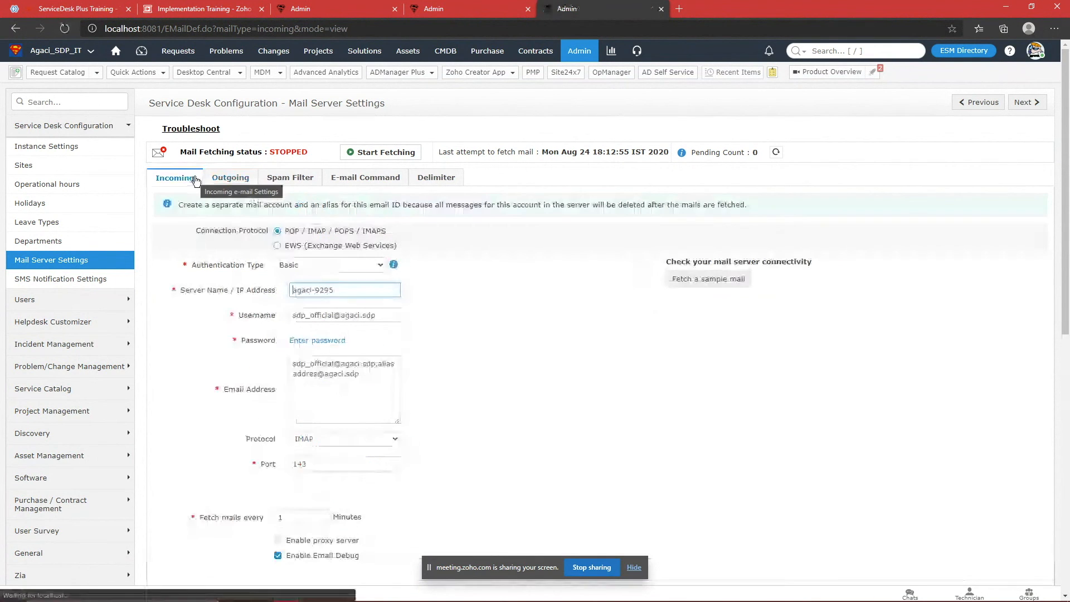
triple_click(387, 374)
click(450, 401)
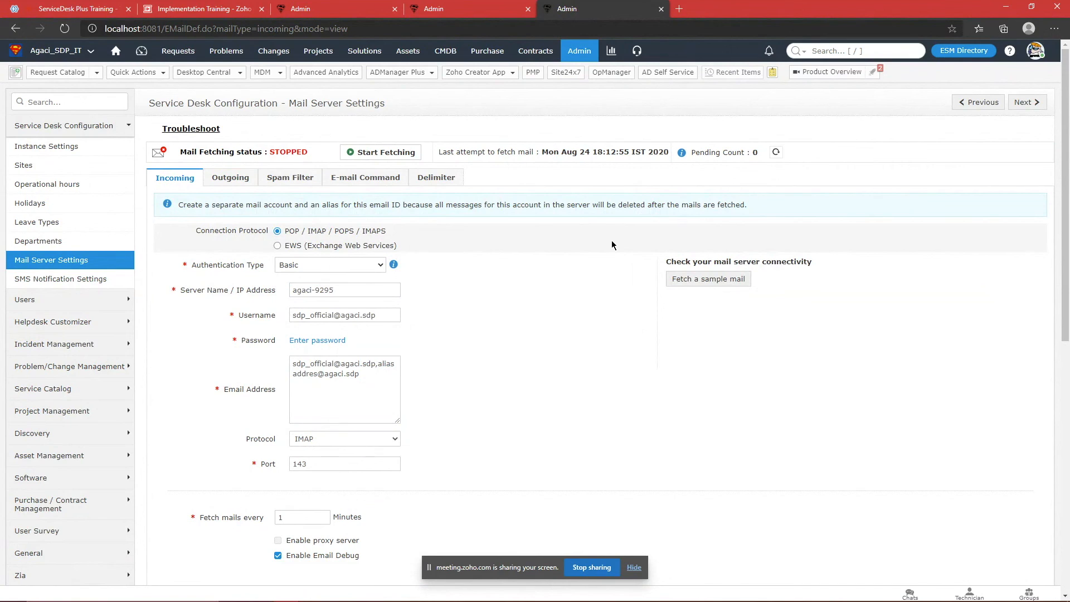
triple_click(375, 365)
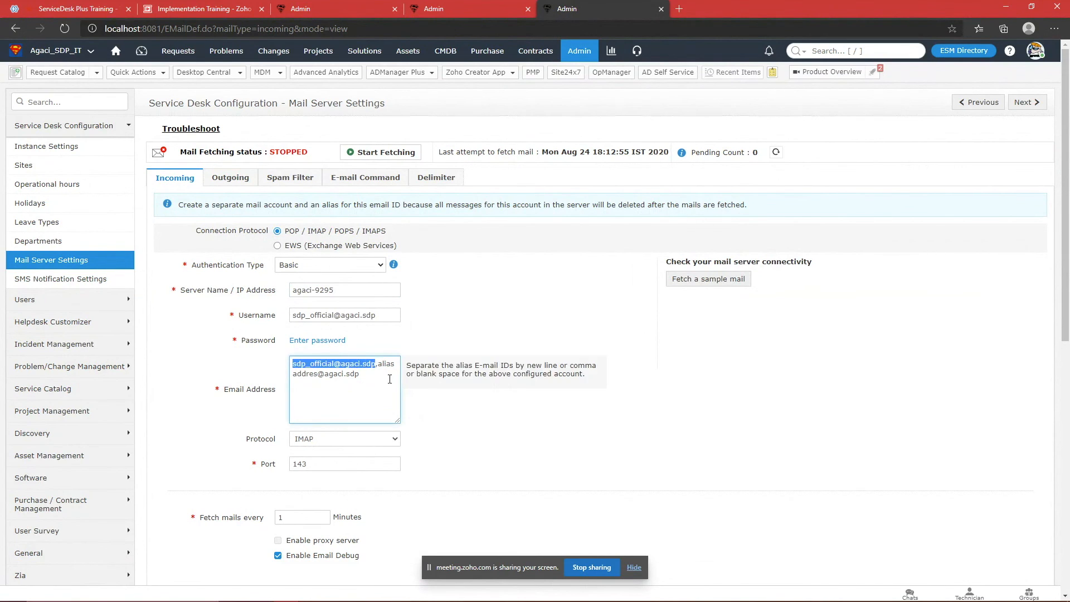
click(510, 399)
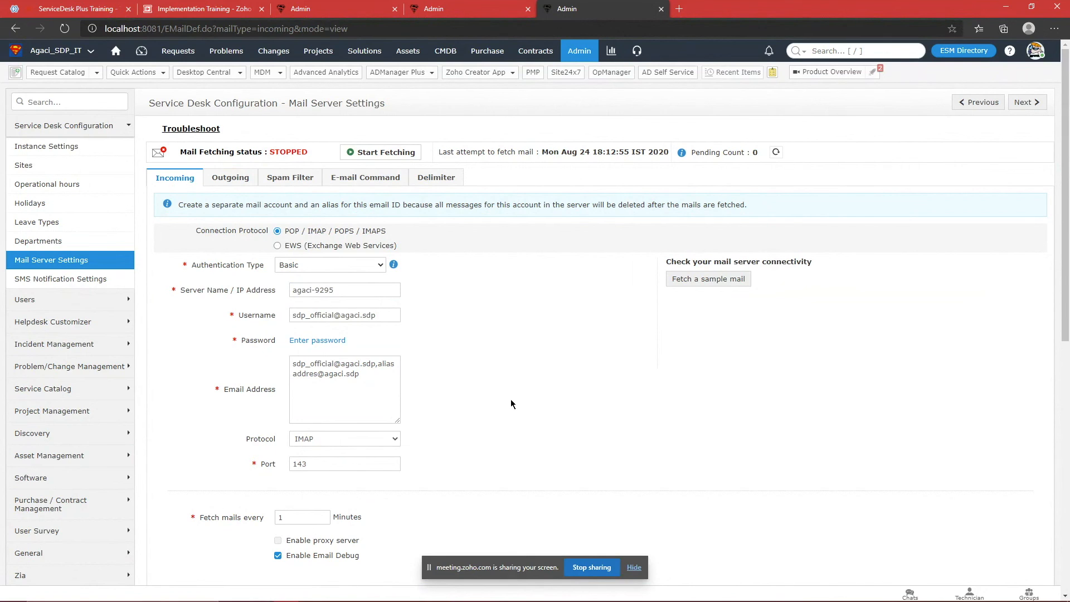
drag(378, 363, 384, 375)
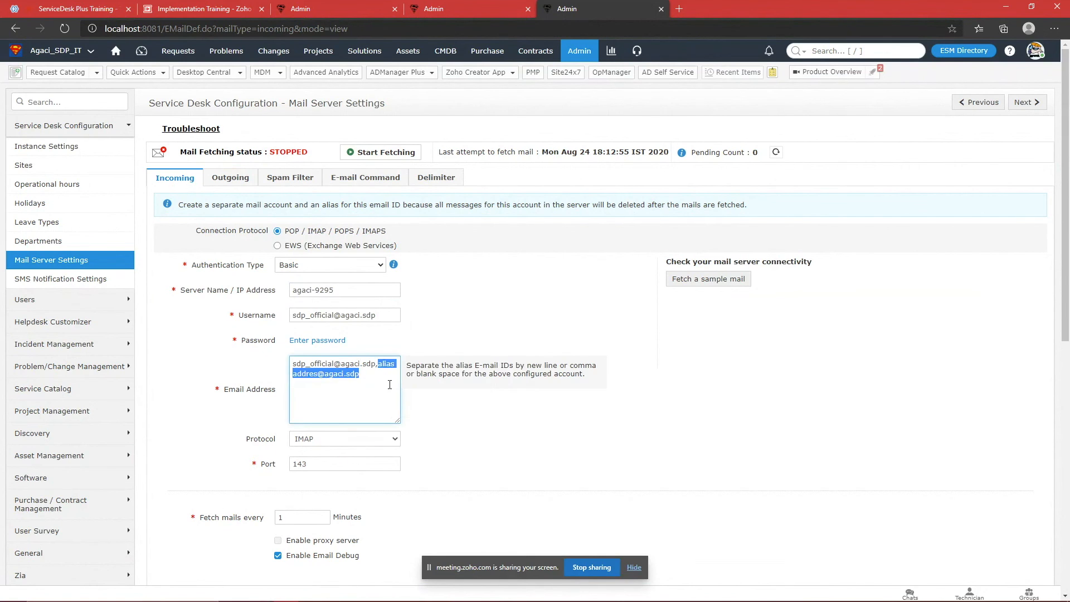
click(390, 385)
click(521, 434)
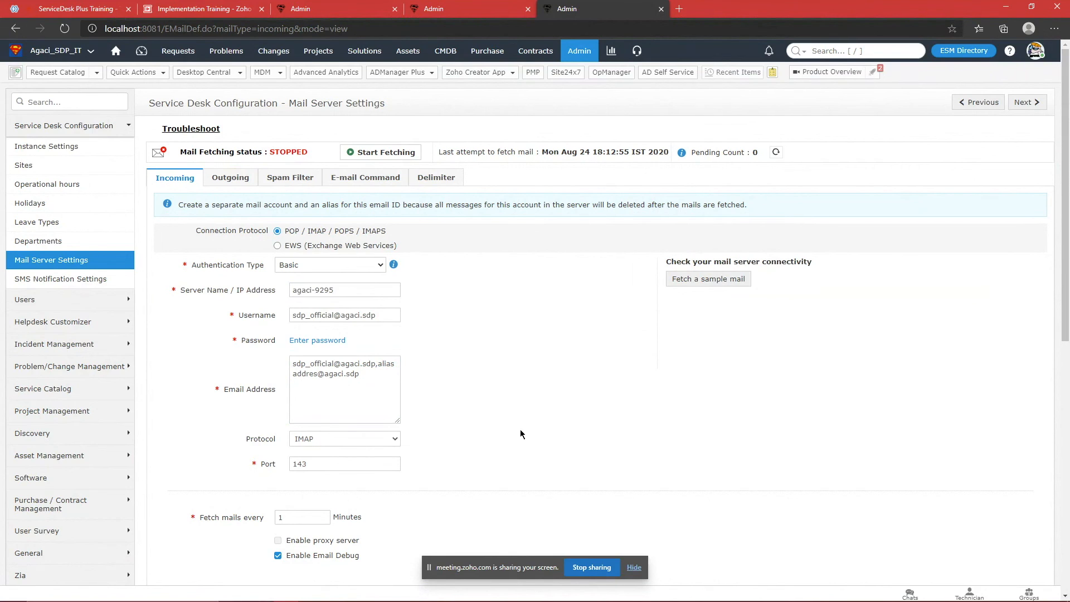
drag(377, 363, 393, 379)
click(393, 380)
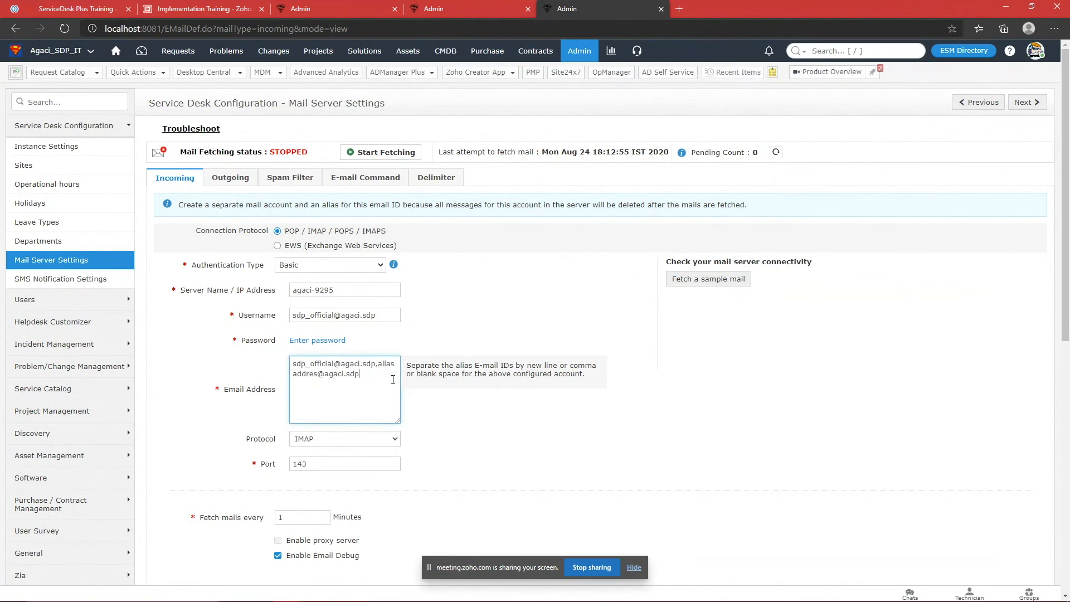
click(607, 301)
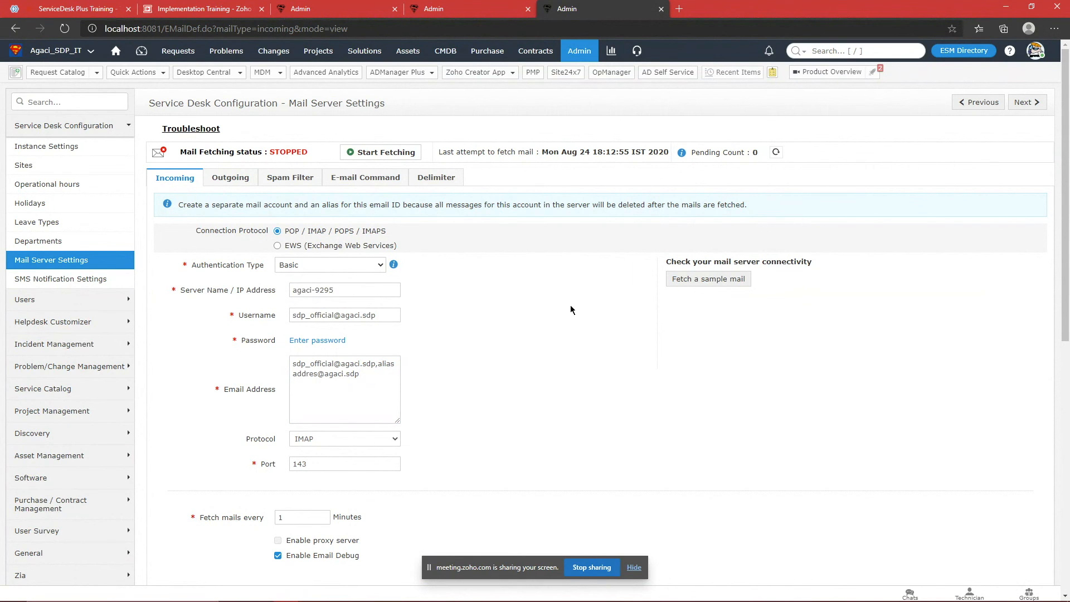
Step: In a new Admin tab, find Support Groups for Default Settings and edit Hardware Problems
click(606, 66)
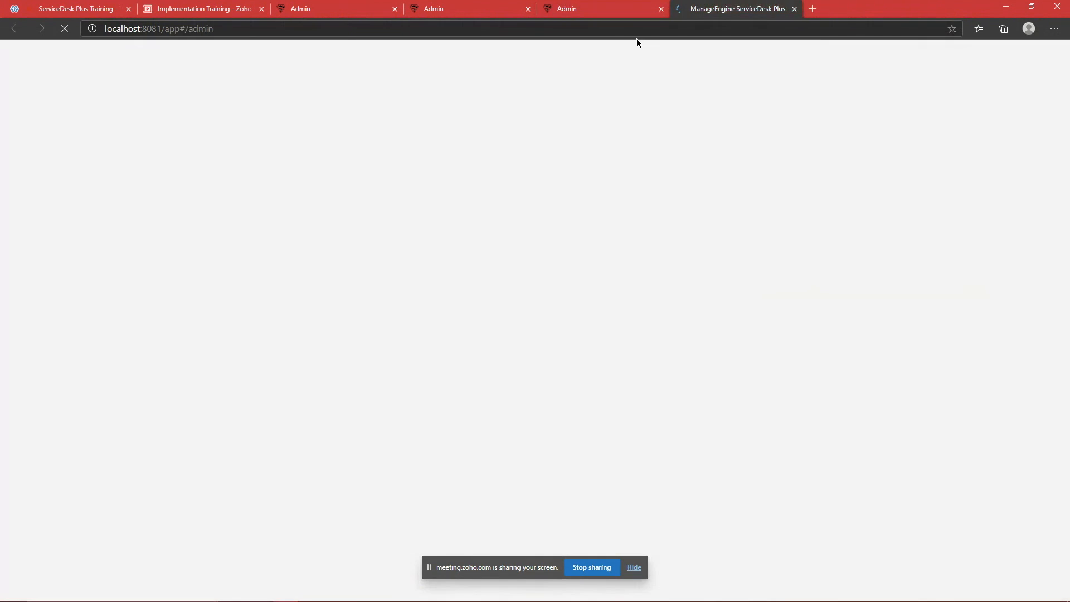
click(423, 101)
text(su)
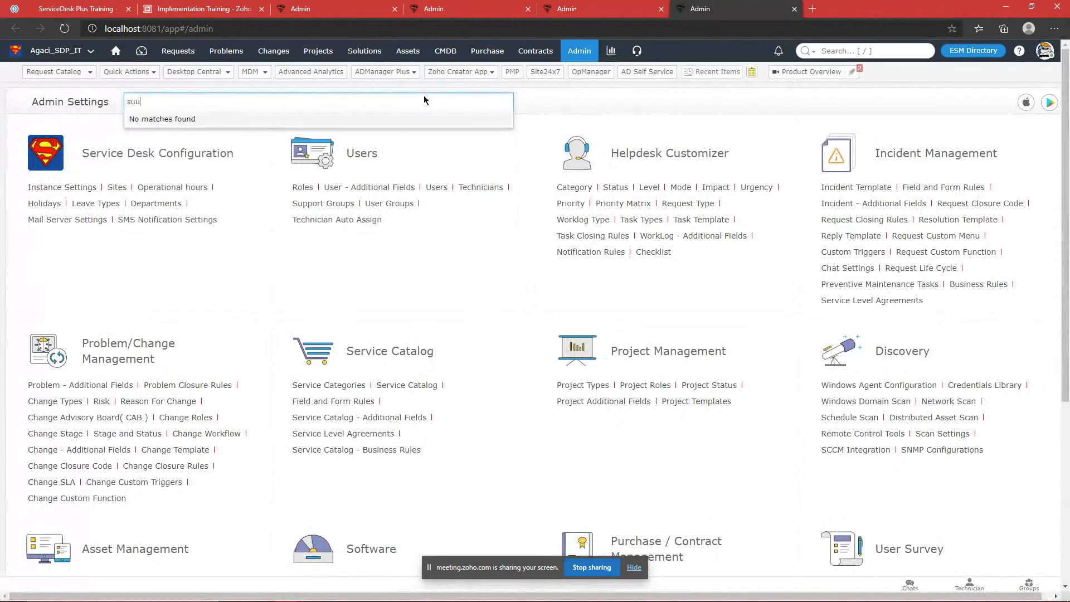
key(Return)
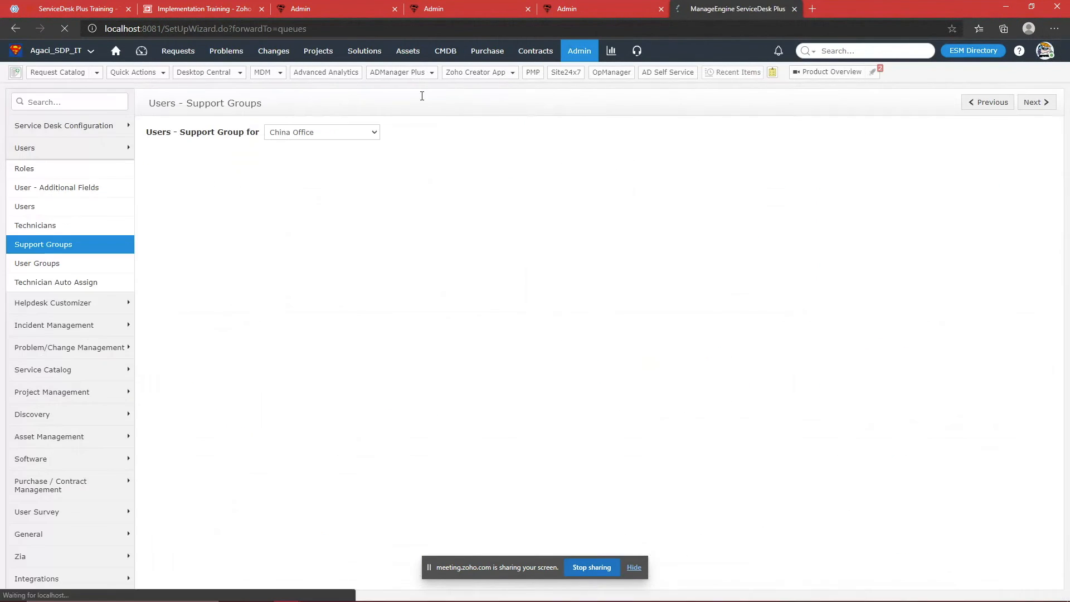
click(308, 134)
click(299, 148)
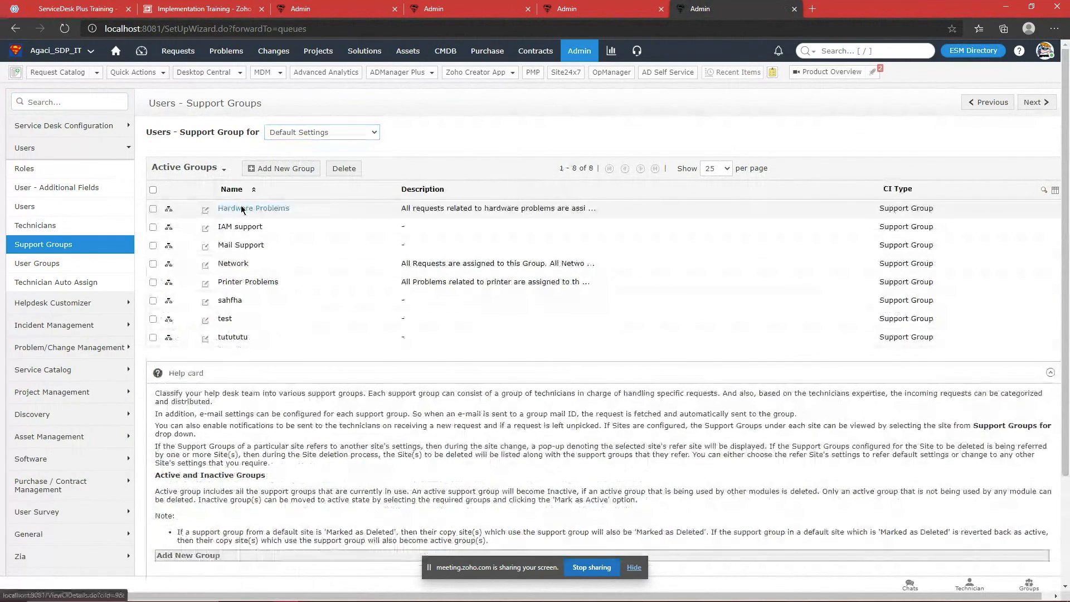
click(228, 207)
click(941, 150)
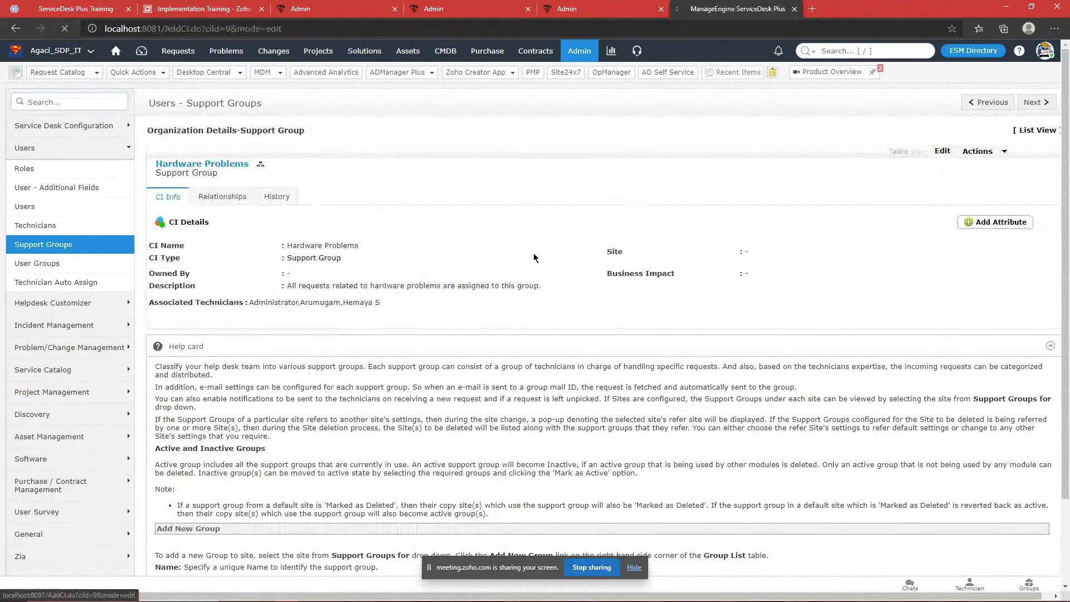
Step: Paste the Hardware Problems group e-mail address into the Sender's e-mail field
scroll(522, 233, down, 5)
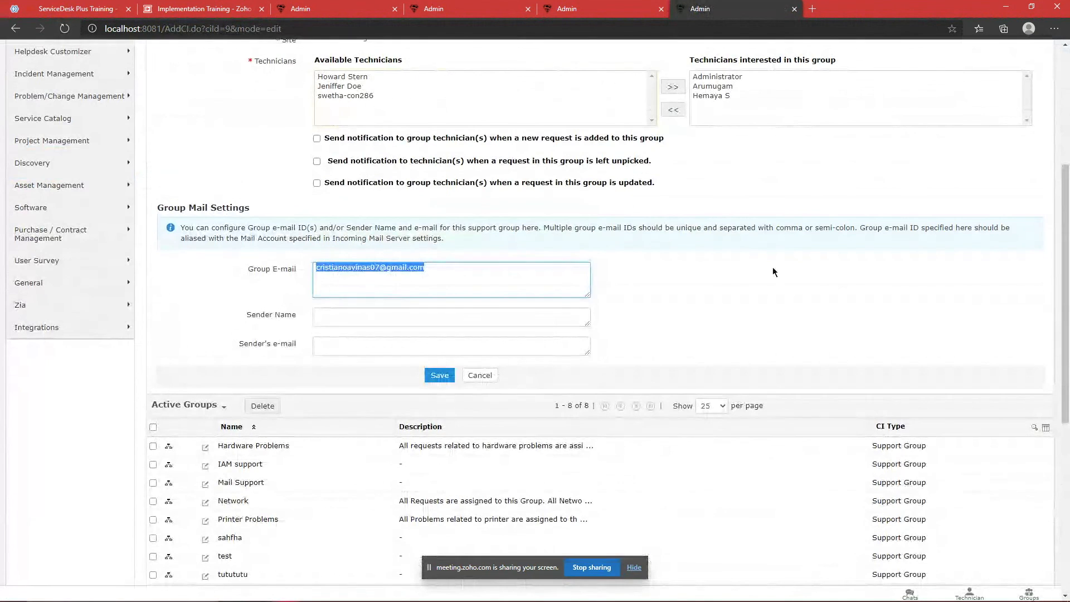
scroll(709, 336, up, 5)
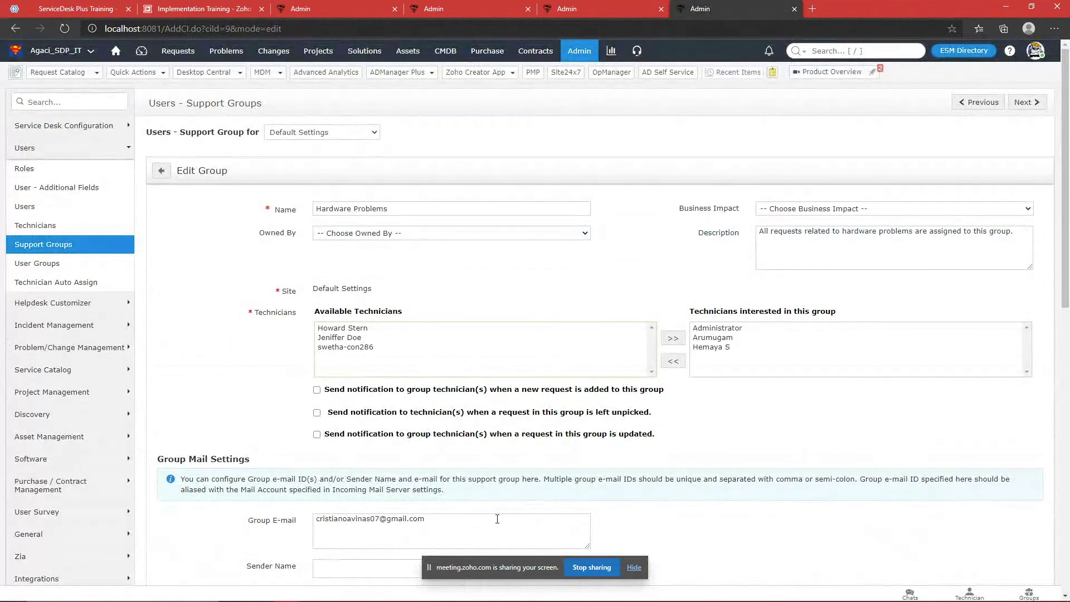
drag(448, 520, 224, 526)
key(ctrl+c)
click(758, 523)
scroll(335, 345, down, 5)
click(330, 345)
key(ctrl+v)
Step: Copy the same address into Sender Name, then go back to the support groups list without saving
drag(424, 341, 162, 357)
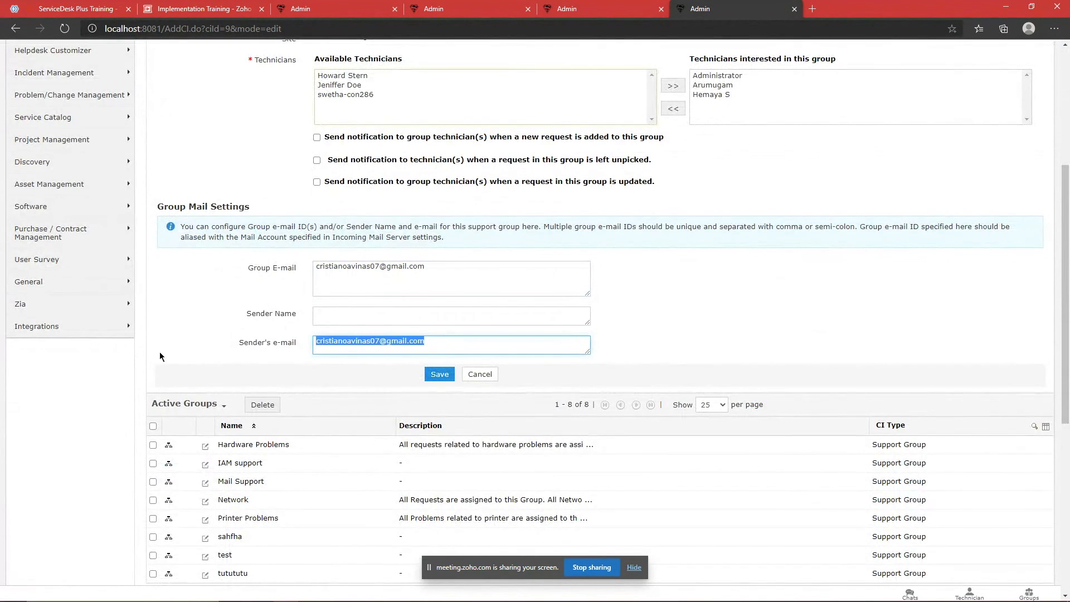
scroll(970, 353, up, 4)
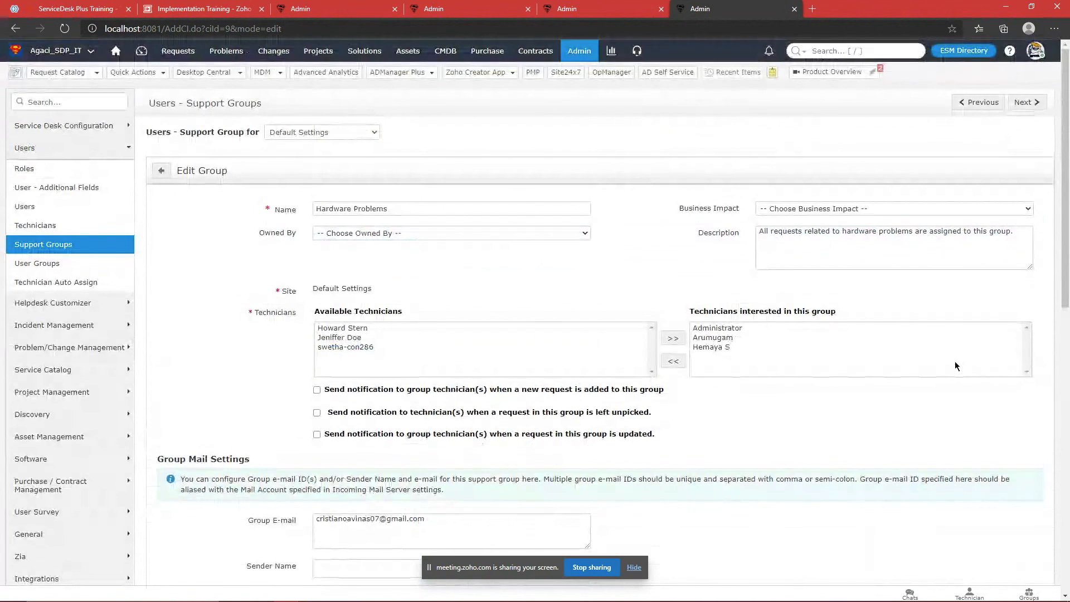
scroll(953, 363, down, 3)
key(ctrl+c)
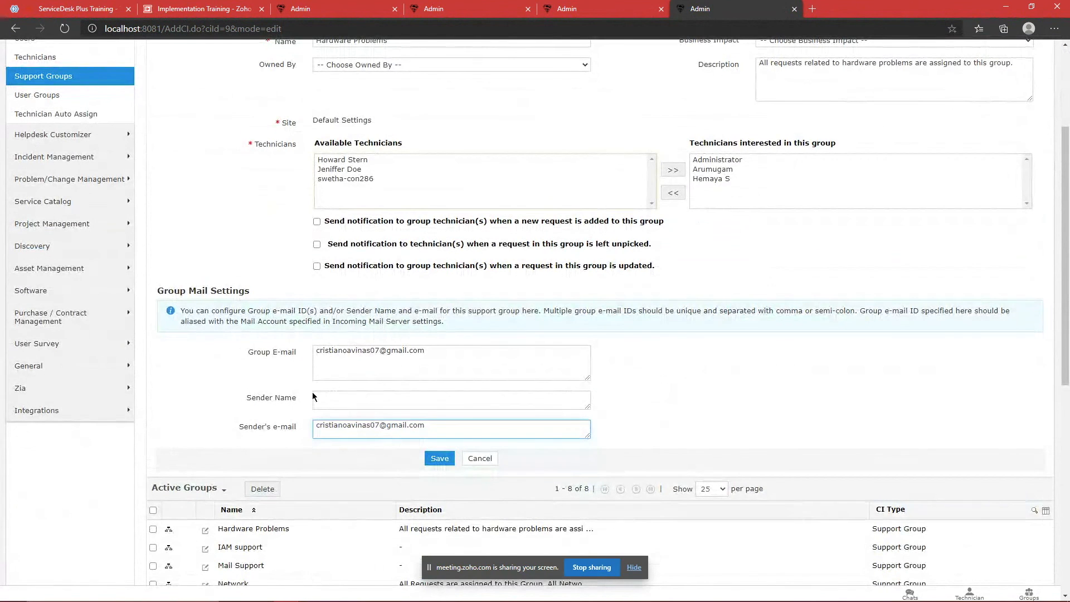
click(351, 396)
key(ctrl+v)
scroll(665, 381, up, 3)
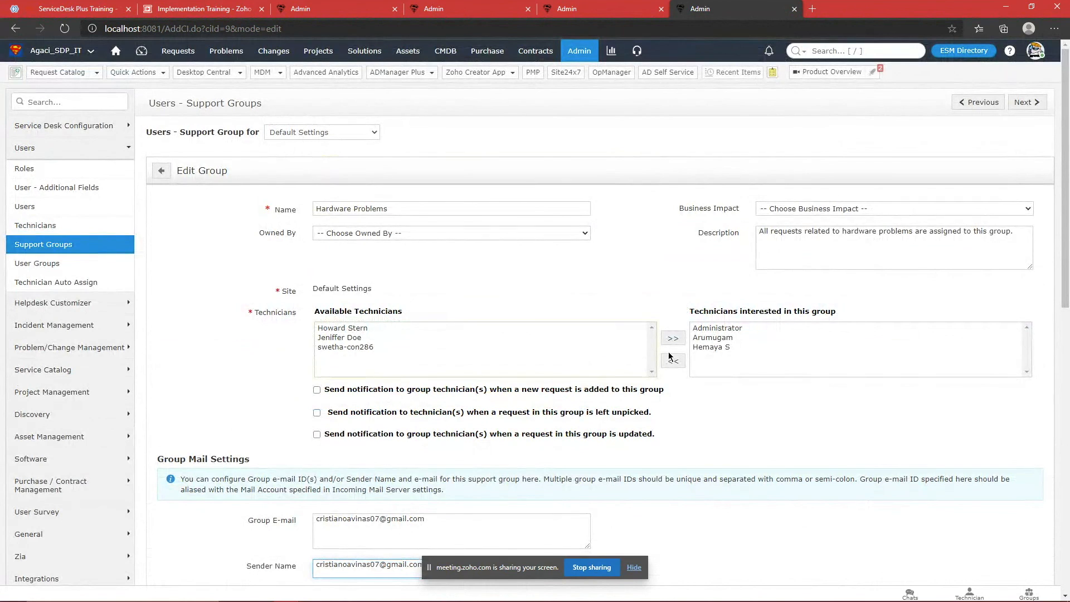
click(161, 171)
click(470, 7)
Step: Open Mail Server Settings in the first Admin tab by searching 'mai'
click(335, 5)
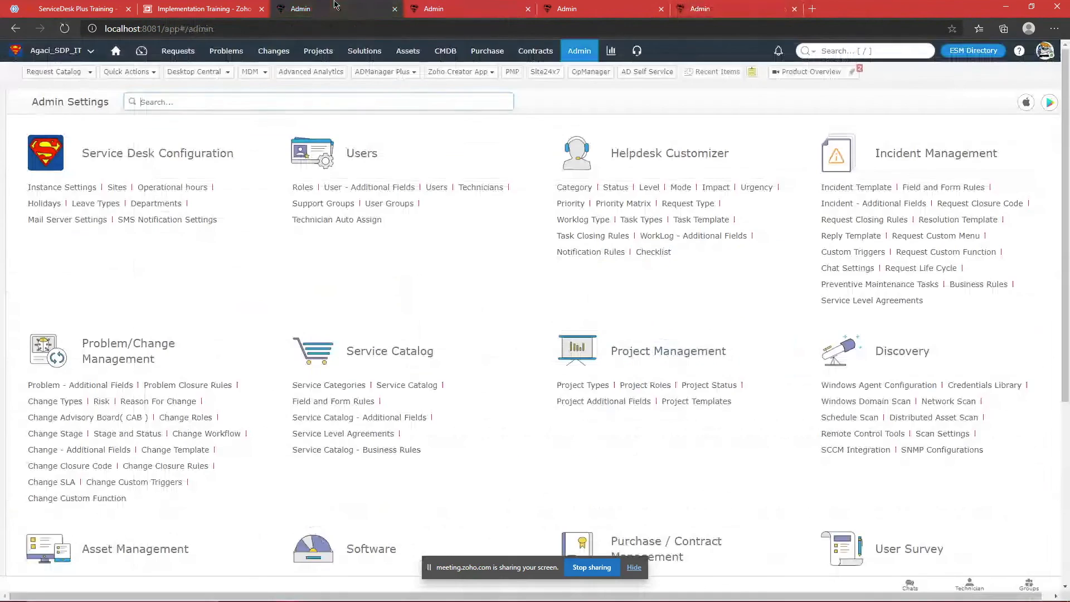
click(444, 11)
click(215, 5)
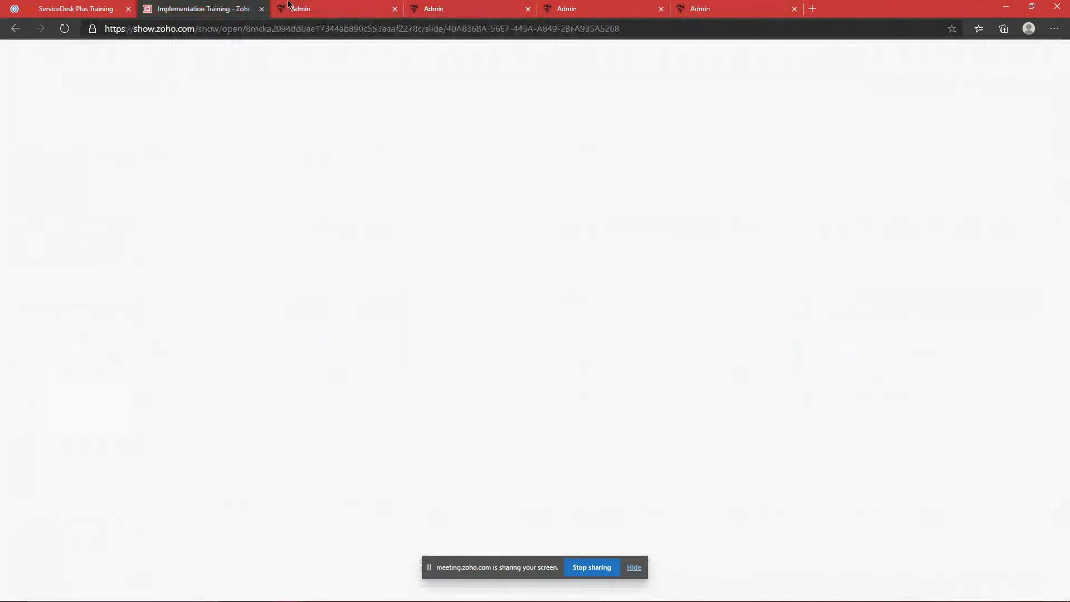
click(312, 8)
click(413, 102)
text(mail)
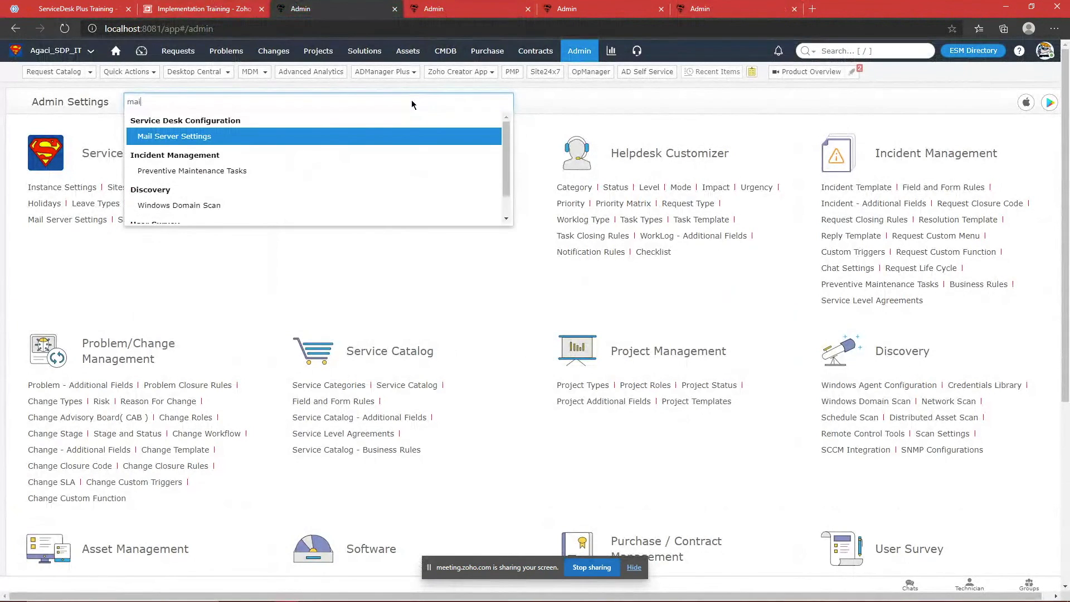
key(Return)
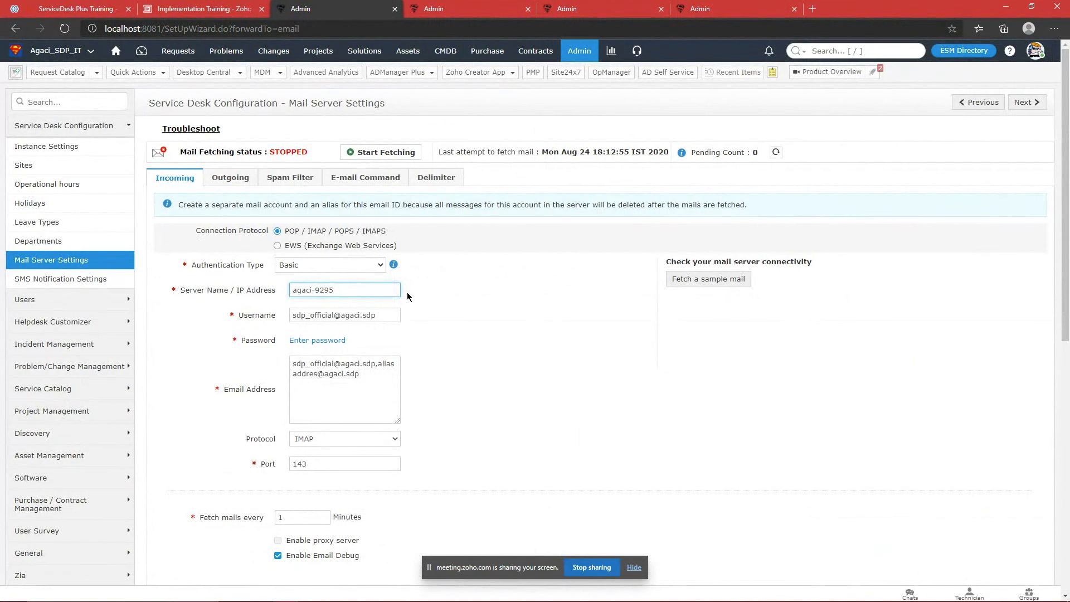
Step: Reopen the Hardware Problems support group in edit mode on the other tab
click(704, 9)
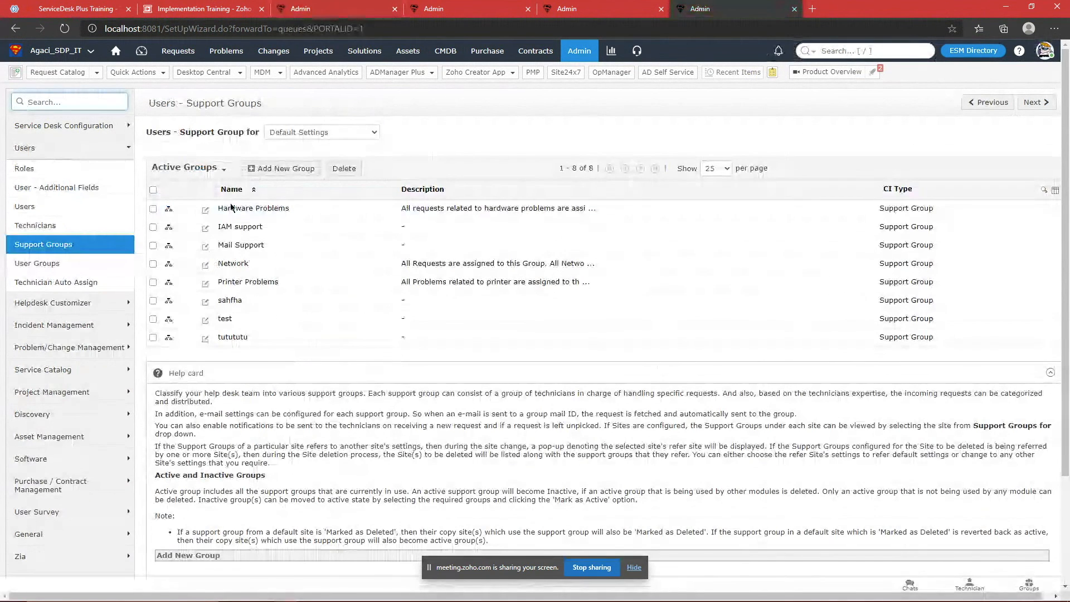
click(252, 209)
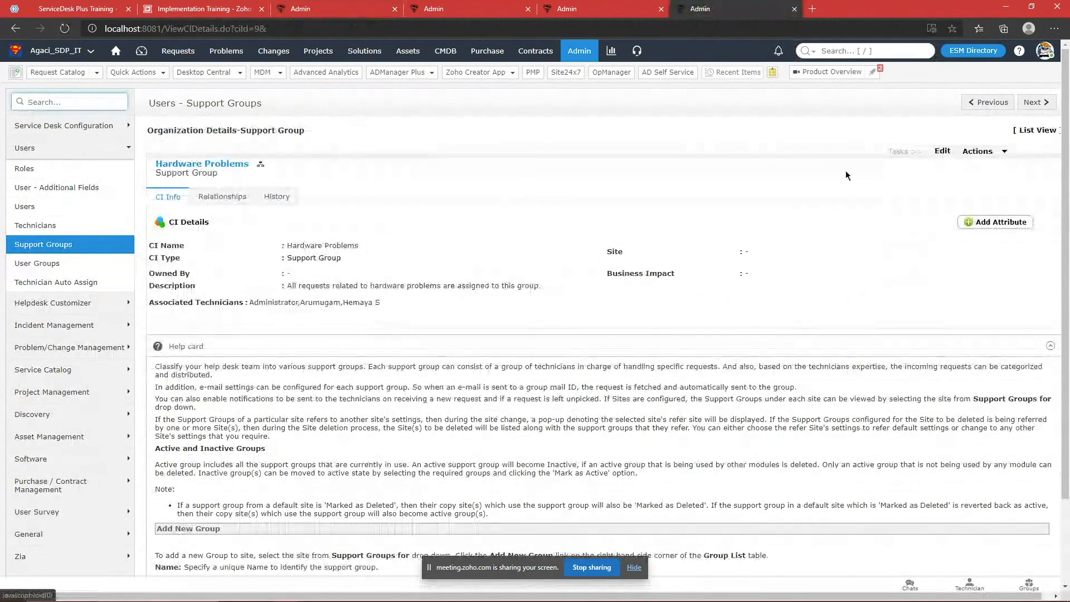
click(931, 153)
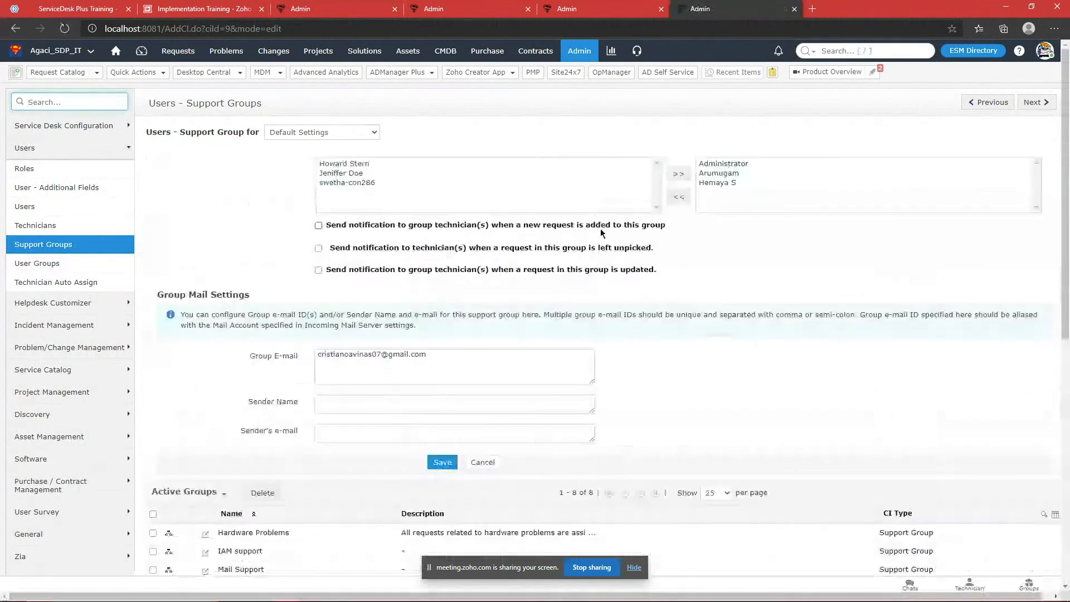
scroll(600, 230, down, 4)
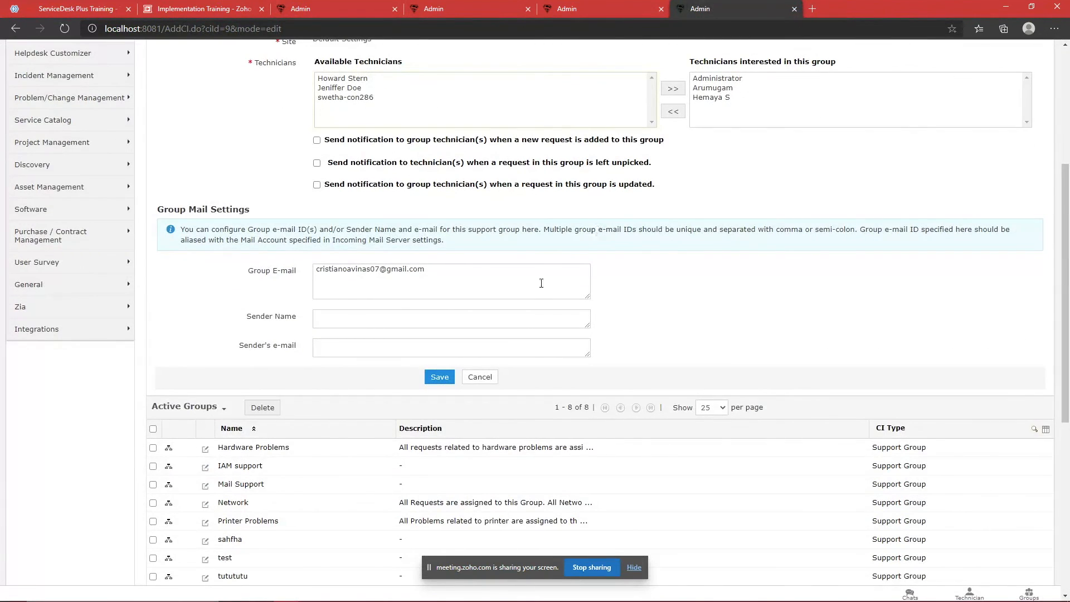
scroll(544, 283, up, 5)
Step: Back in Mail Server Settings, view the Outgoing and then Spam Filter settings with their sender rule
key(ctrl+3)
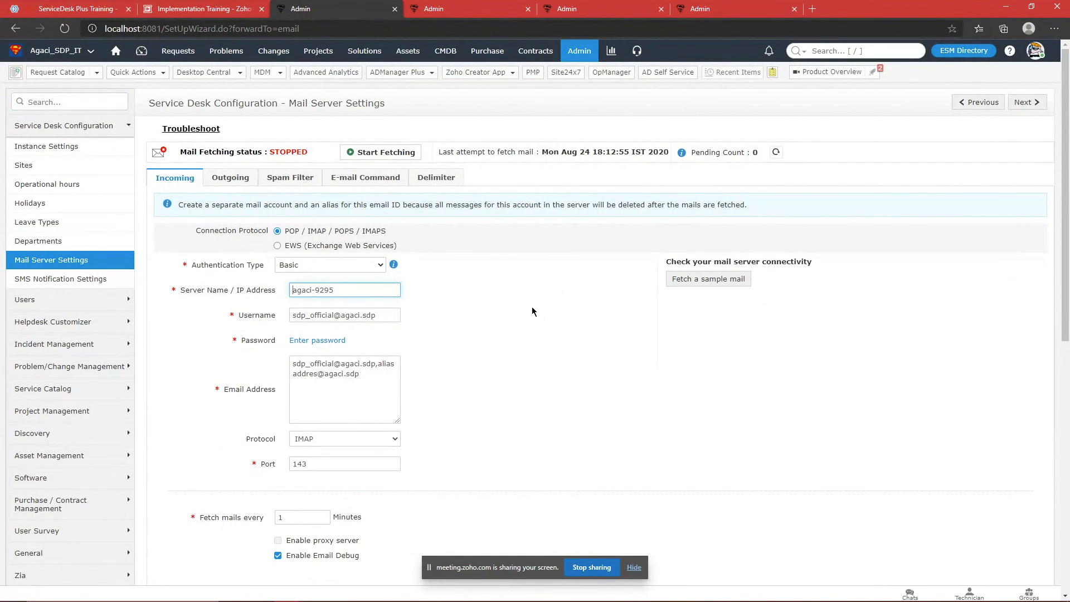
scroll(532, 311, down, 2)
drag(494, 390, 302, 250)
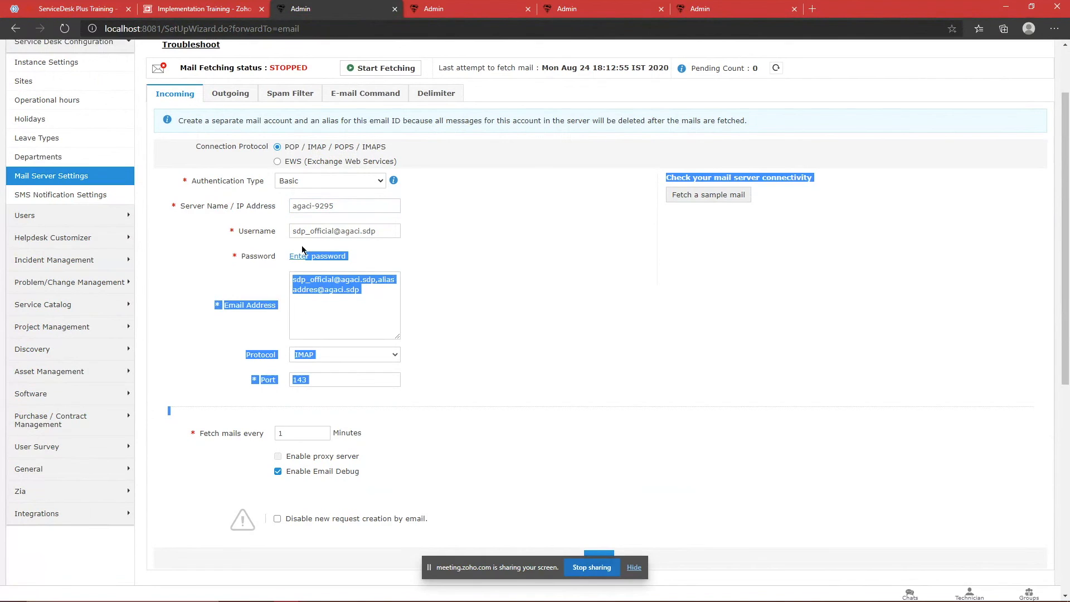
click(184, 211)
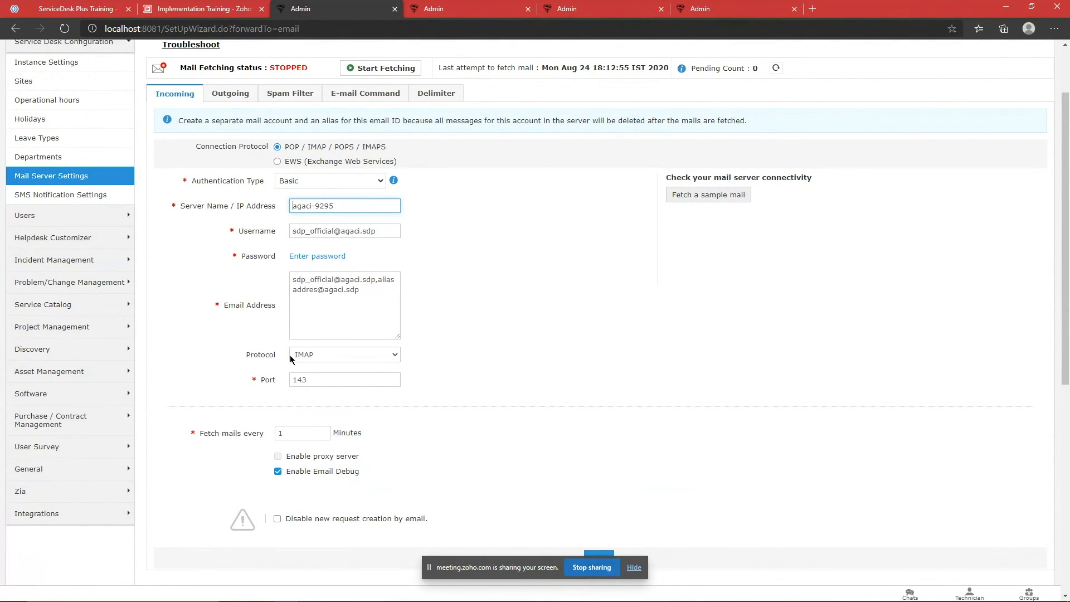
click(284, 456)
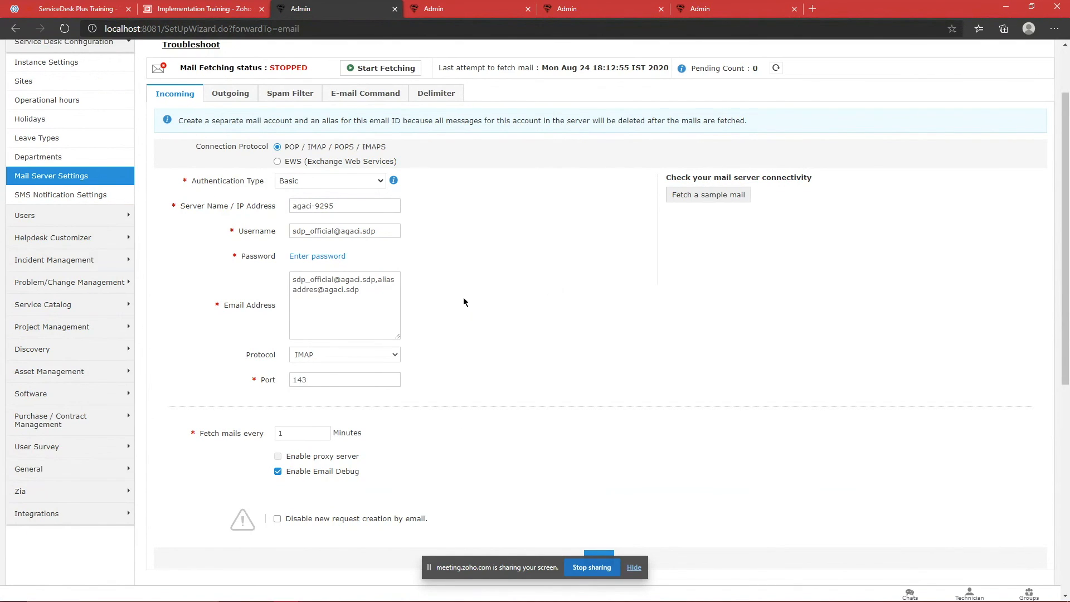
click(253, 98)
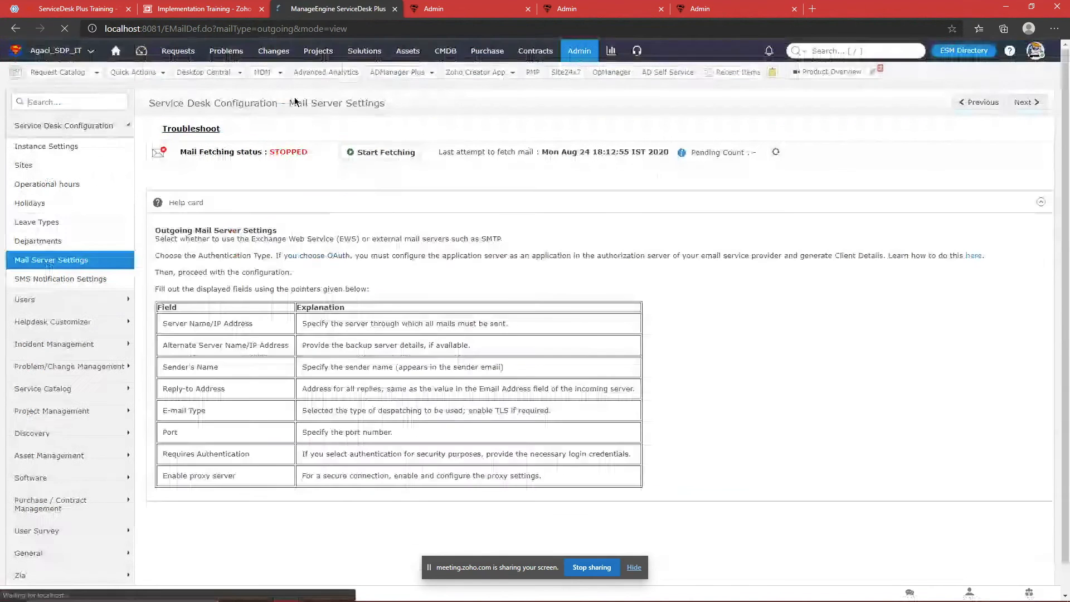
click(287, 178)
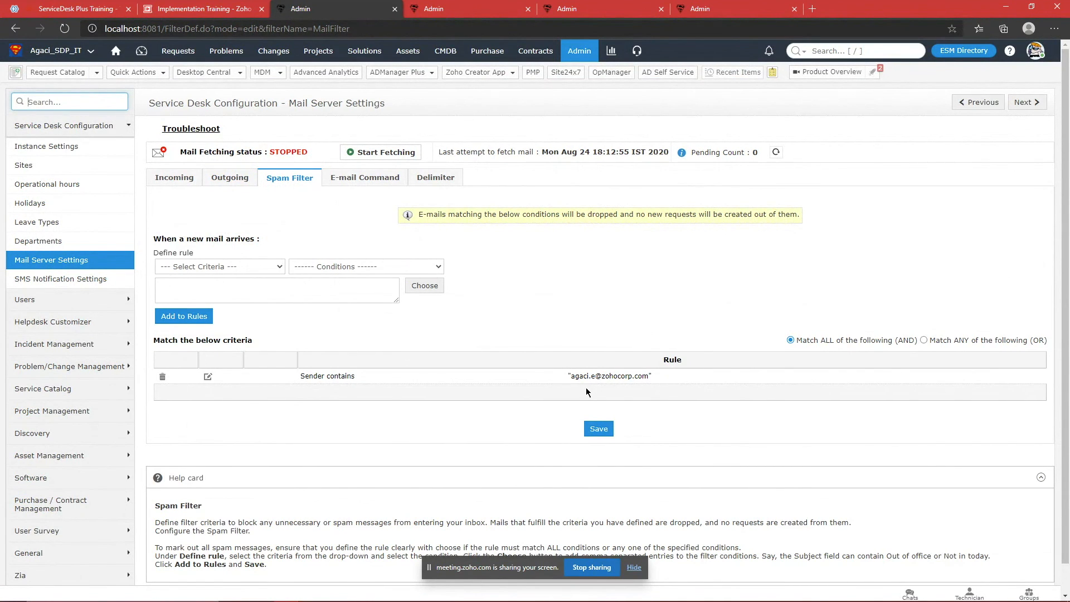
Step: Glance at the spam-rule criteria list, then review the E-mail Command sample e-mail content
click(220, 266)
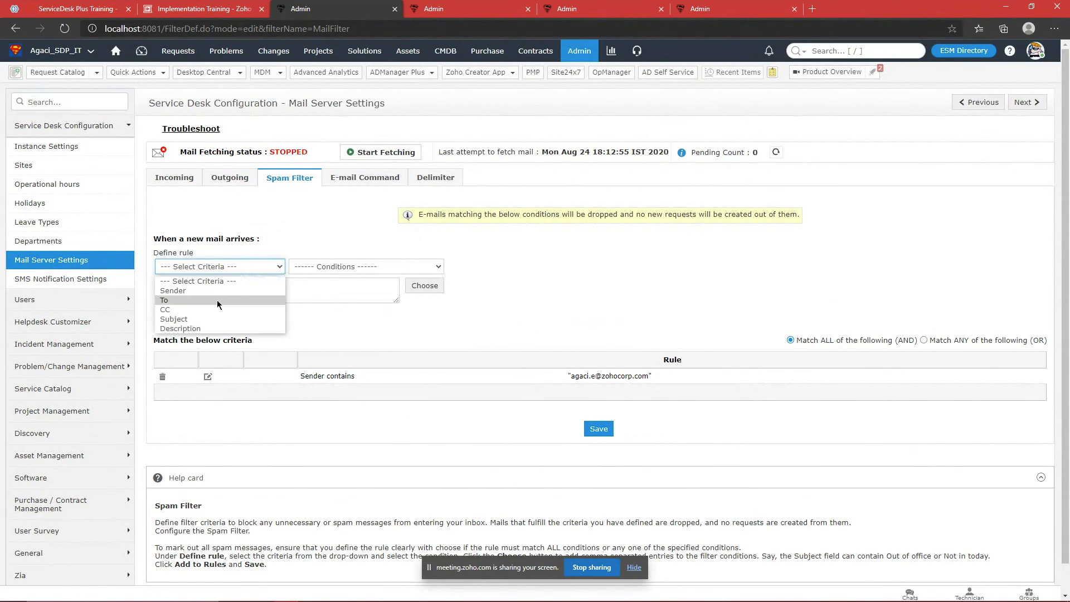
click(452, 349)
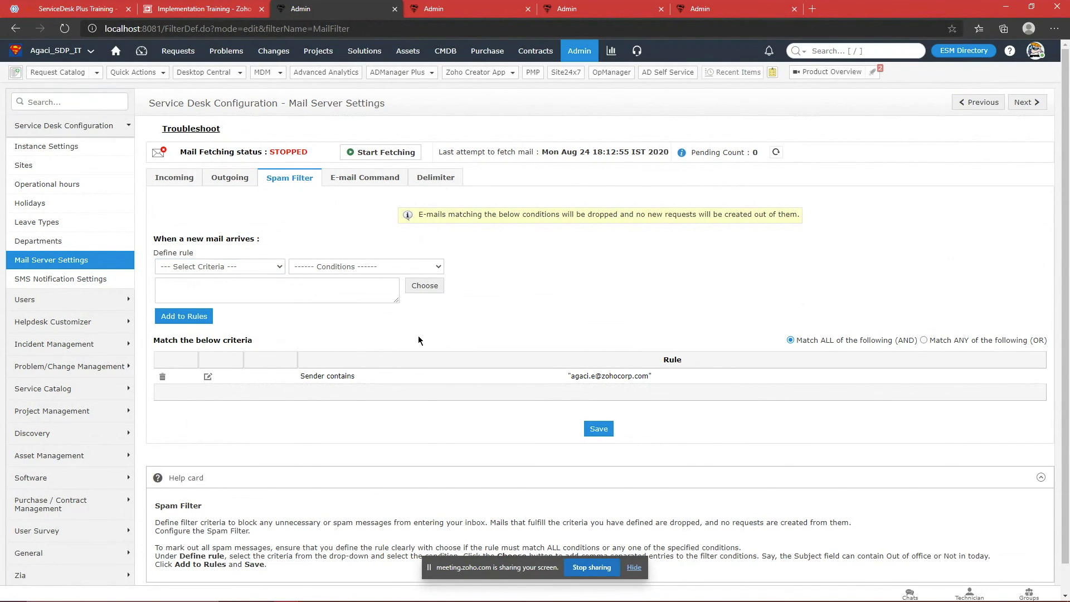
click(370, 178)
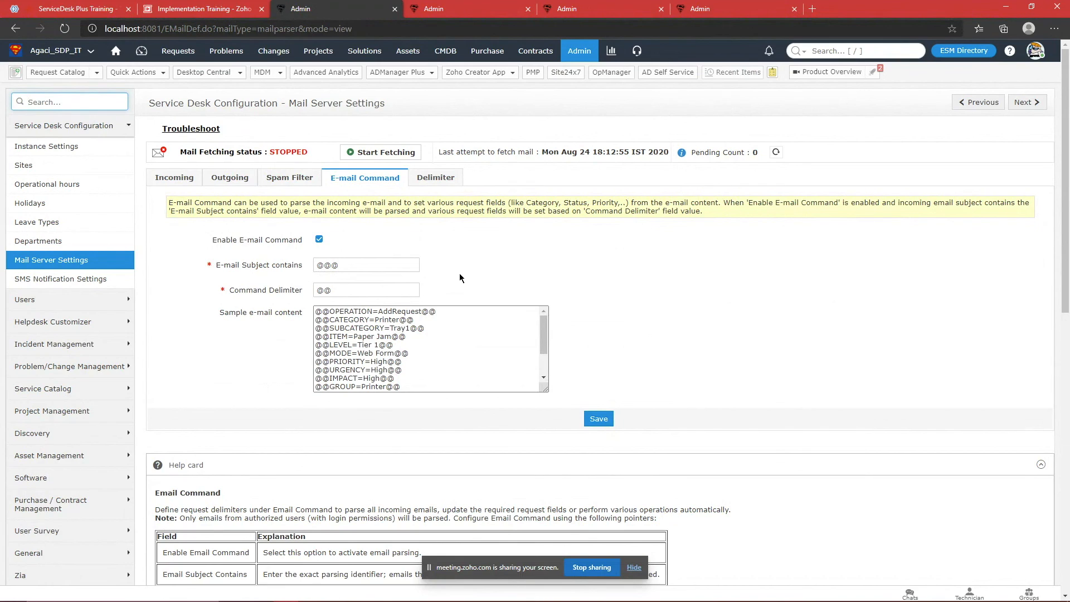
drag(477, 376, 303, 297)
click(531, 263)
scroll(487, 360, down, 1)
scroll(488, 344, up, 1)
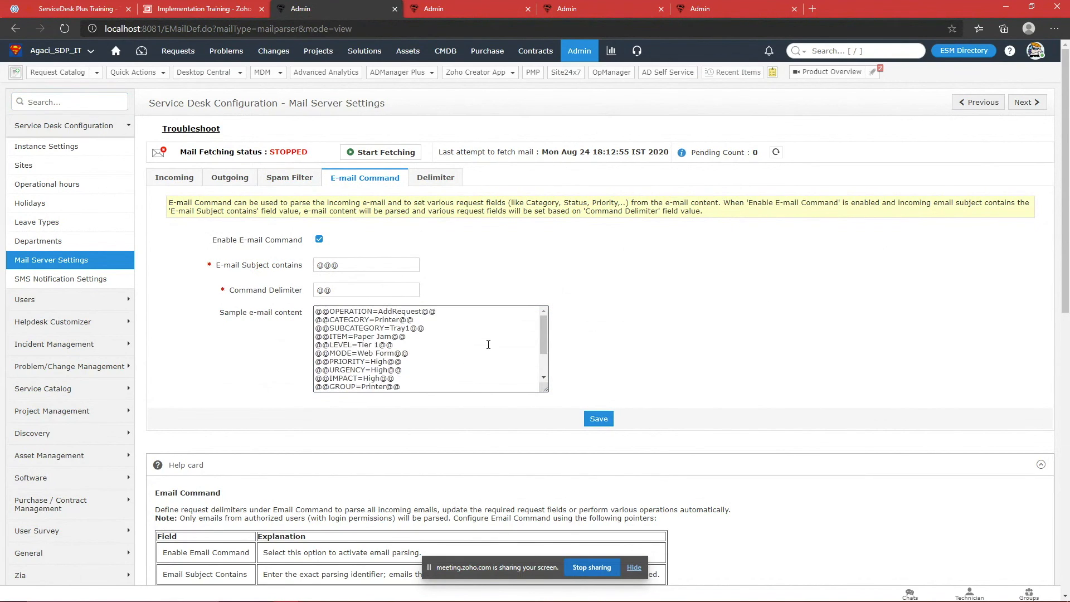
Step: Point out the @@@ subject marker in the E-mail Command settings
drag(353, 268, 290, 275)
click(501, 259)
click(376, 263)
drag(375, 263, 299, 268)
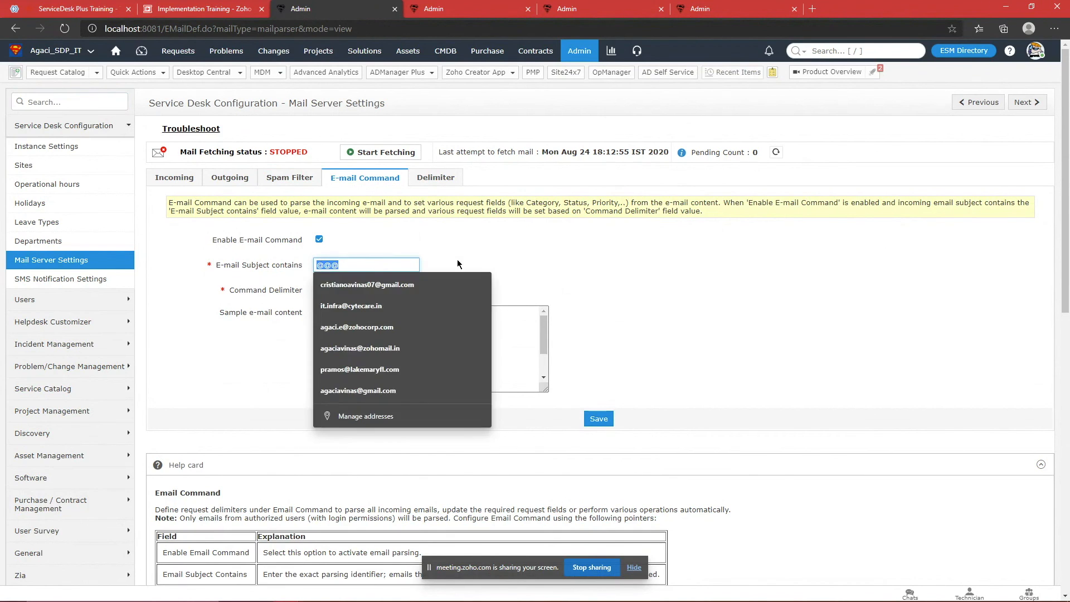
click(477, 260)
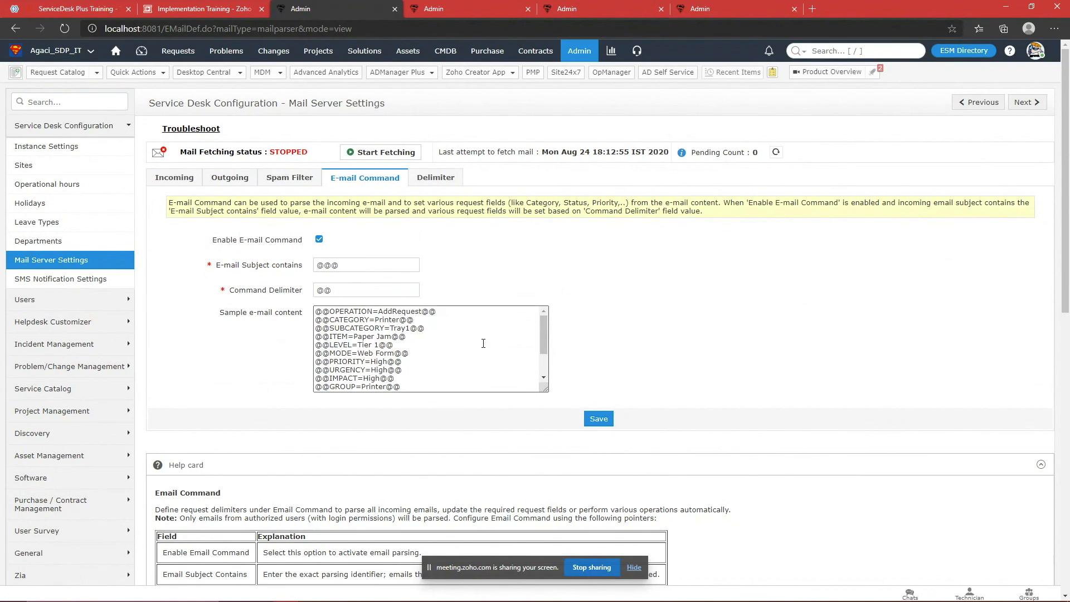
scroll(483, 340, down, 2)
drag(485, 344, 304, 346)
drag(426, 352, 299, 358)
click(298, 359)
drag(416, 352, 305, 354)
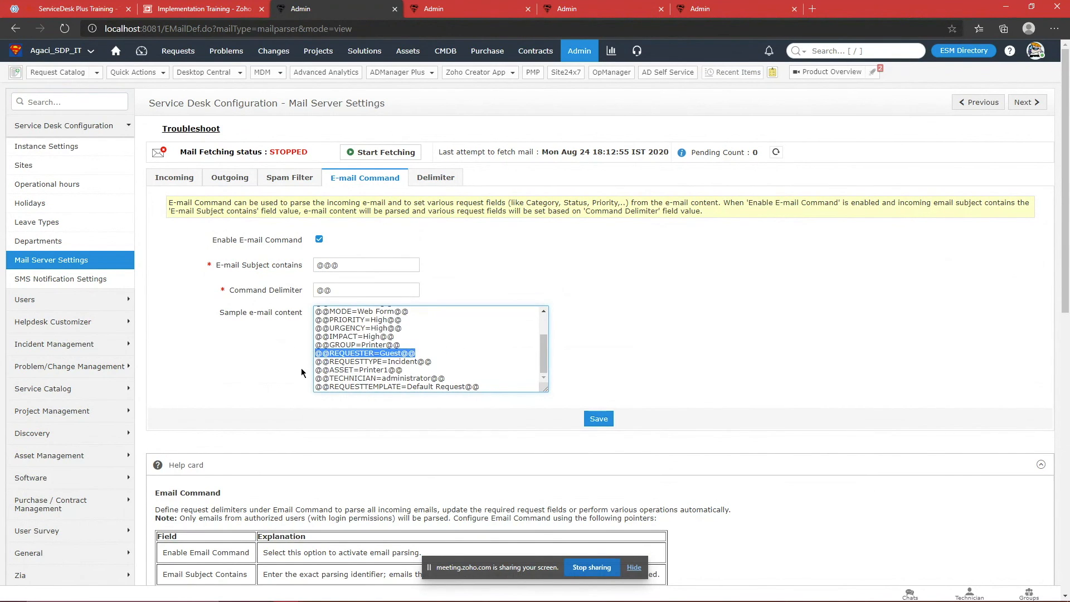
click(545, 268)
scroll(488, 341, up, 1)
scroll(489, 341, down, 2)
drag(446, 354, 465, 304)
click(475, 283)
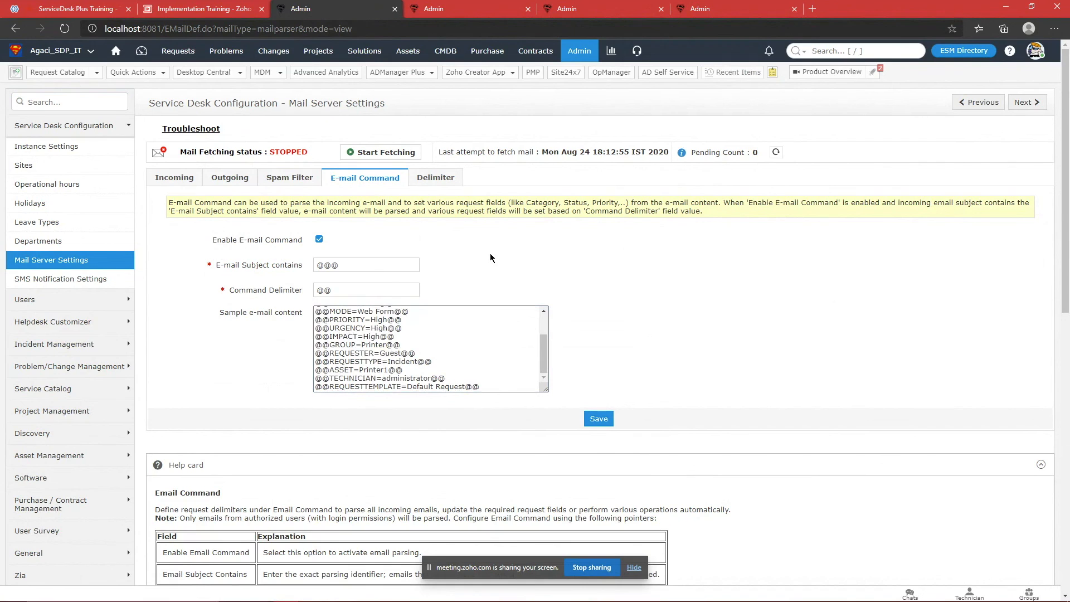
click(435, 179)
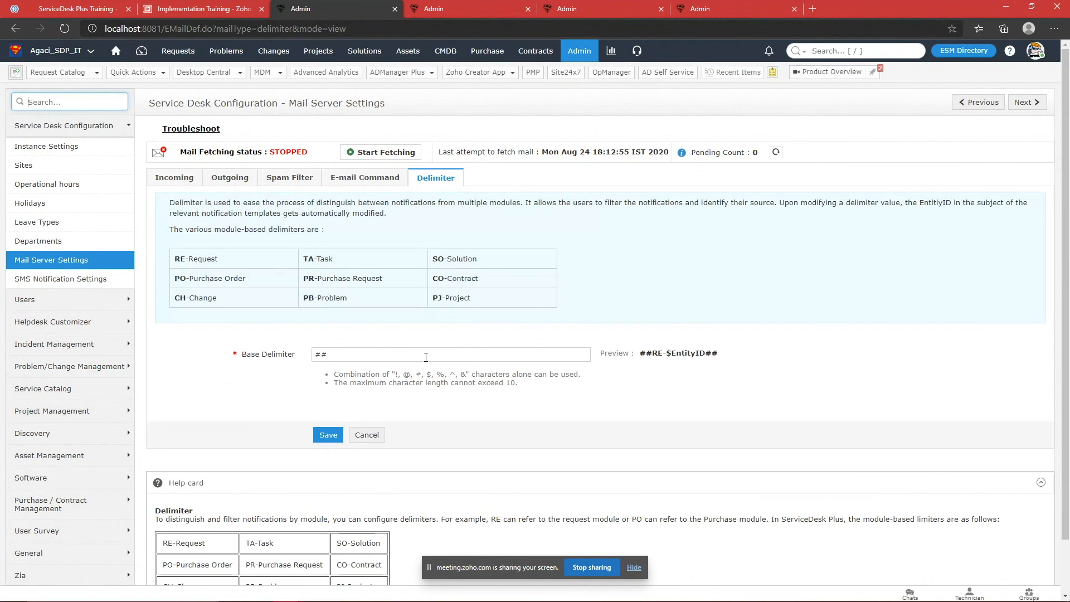
Step: Open the requests list in a new tab and highlight request #1107's ##RE-1107## subject tag
right_click(185, 56)
click(237, 65)
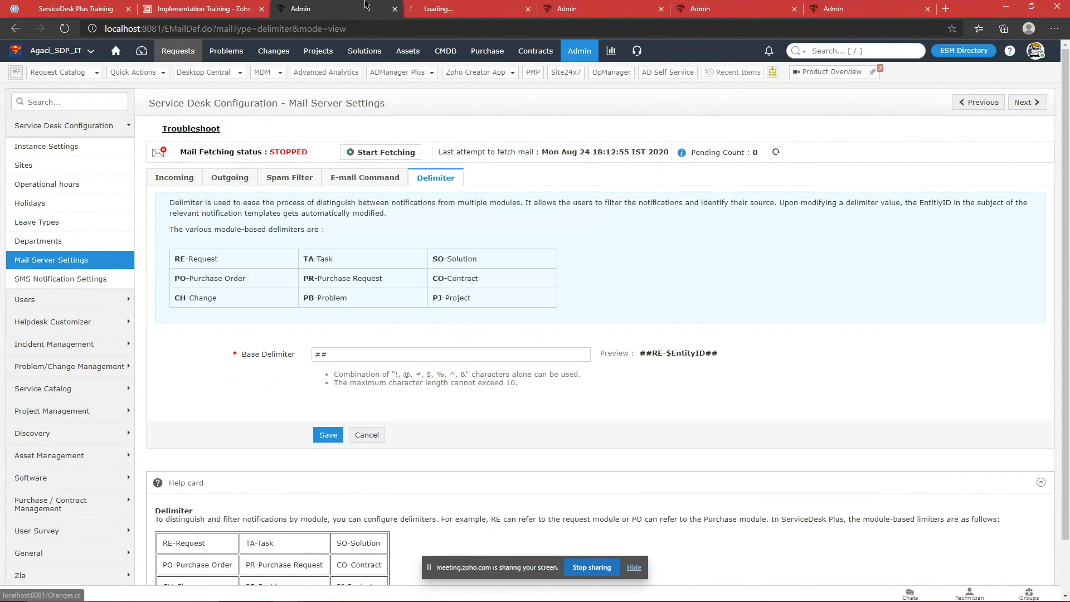
click(457, 9)
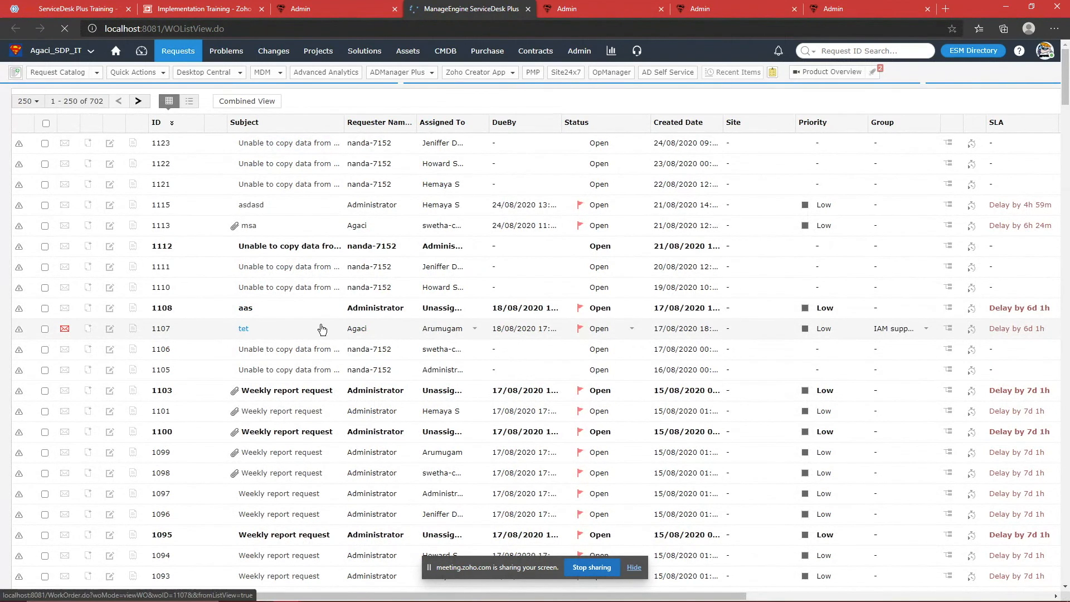
scroll(334, 317, down, 5)
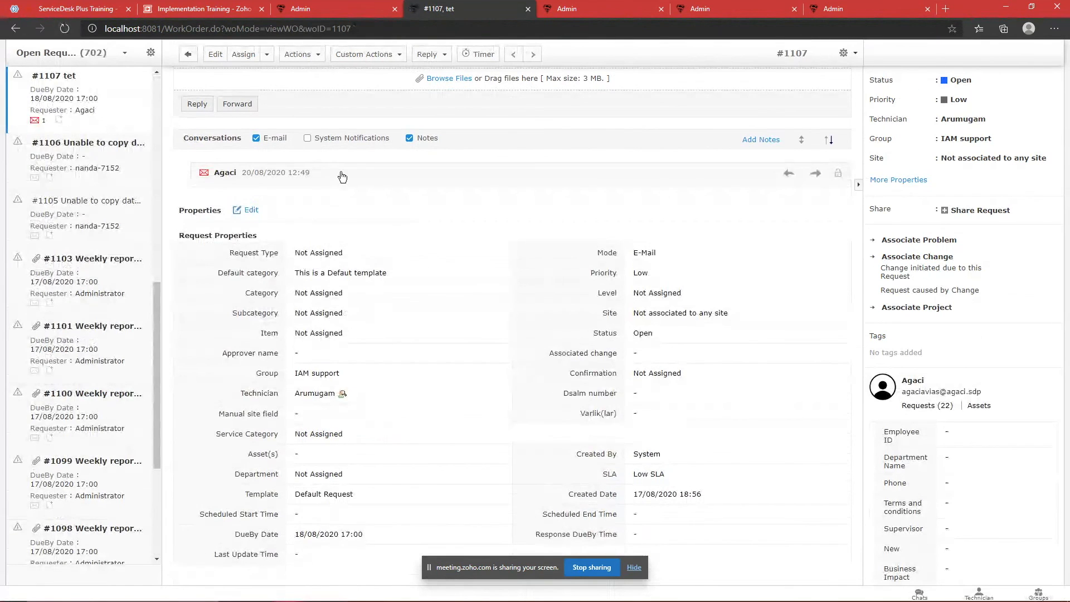
drag(300, 191, 355, 191)
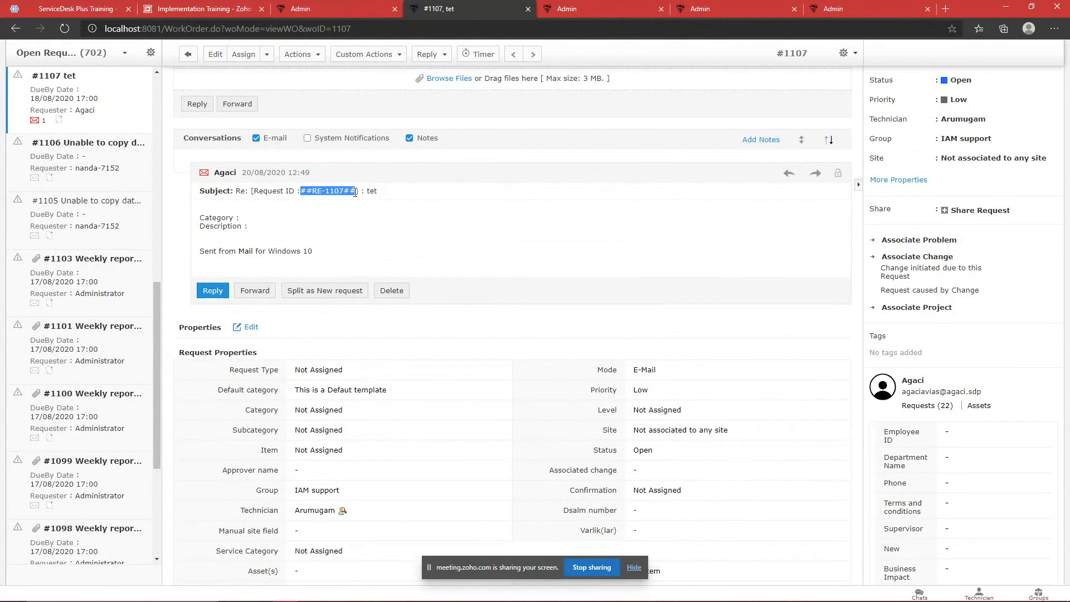
click(329, 8)
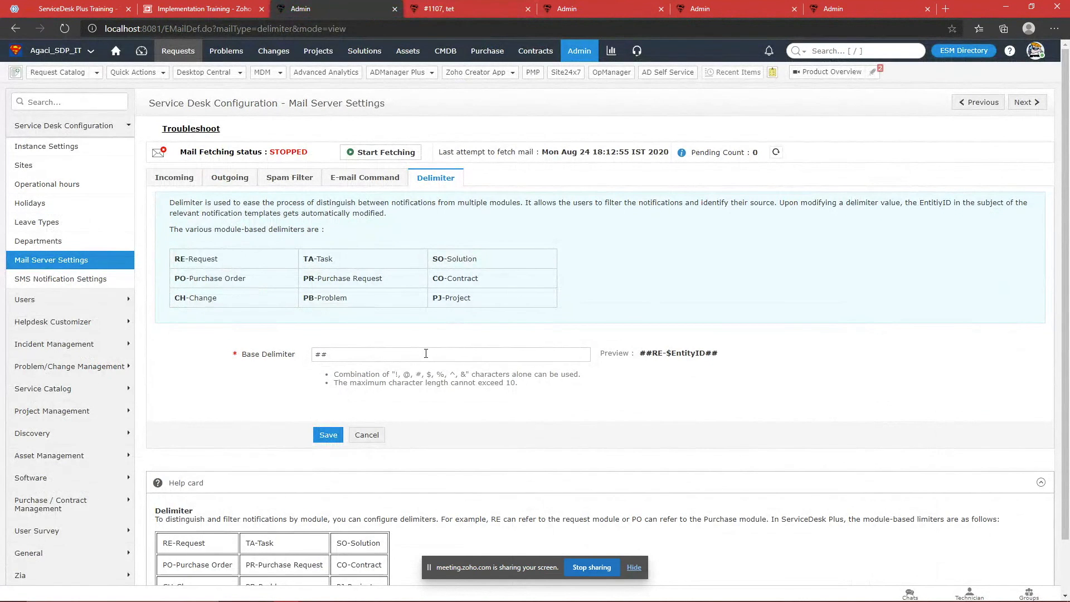
click(496, 8)
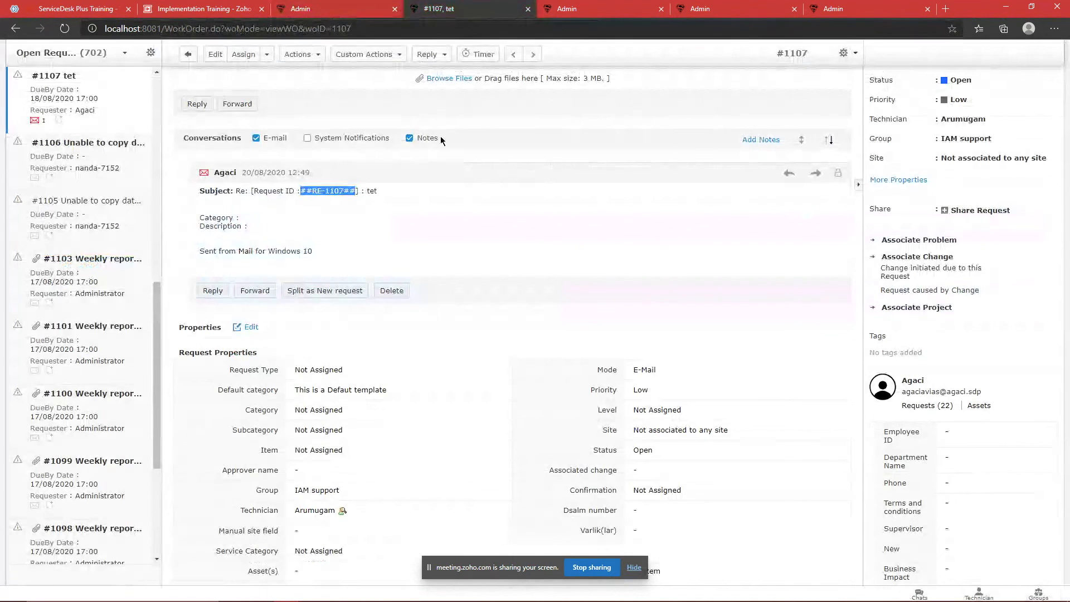
drag(324, 191, 343, 191)
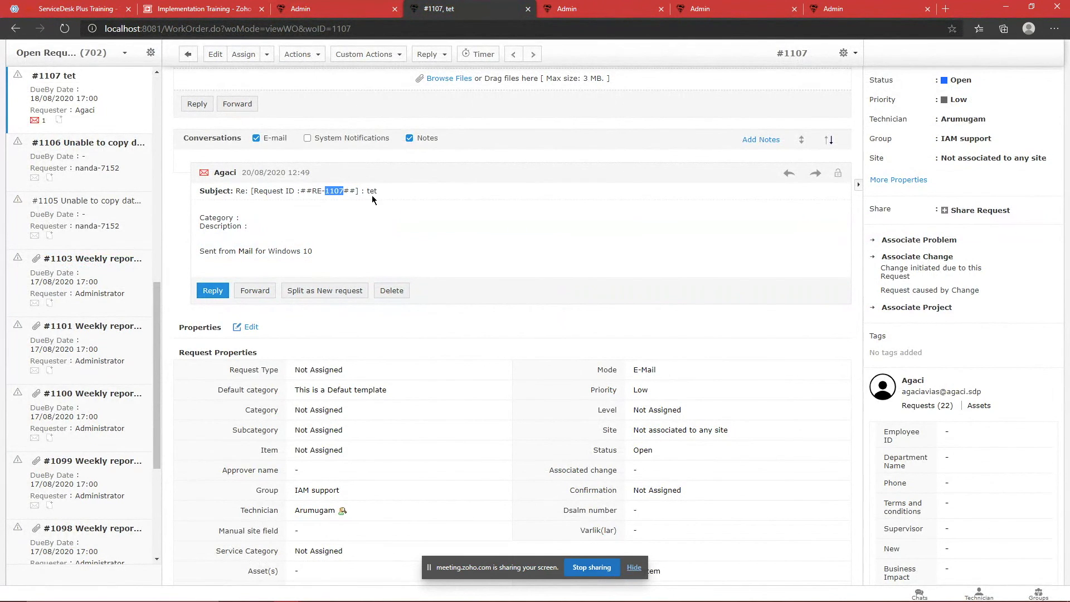
drag(325, 193, 346, 193)
Step: Start a reply to the requester of #1107, inspect the From address, and close without sending
click(198, 111)
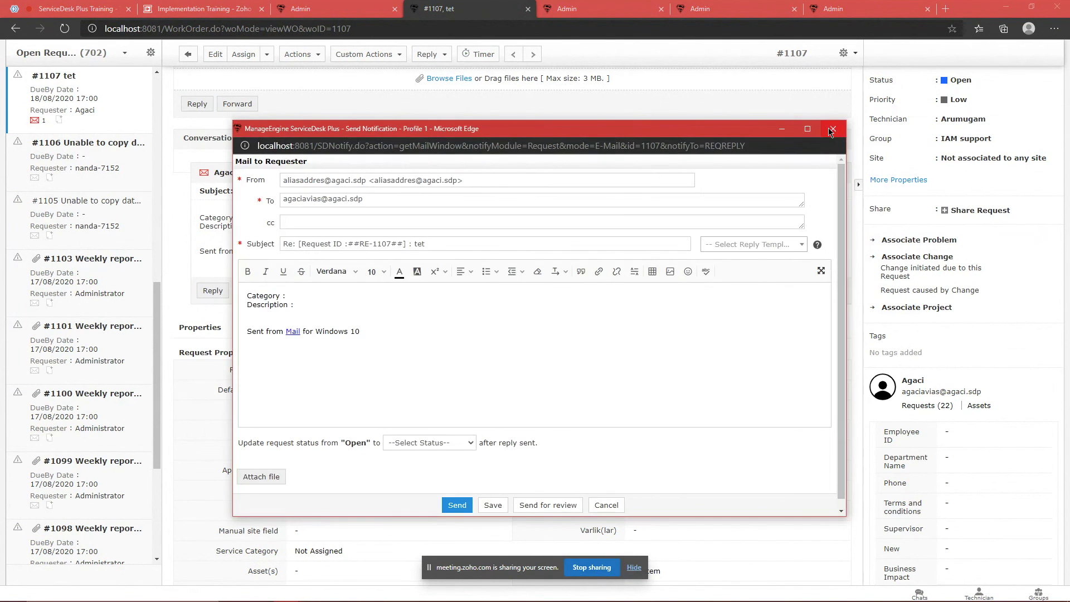
mouse_move(482, 179)
mouse_down()
mouse_move(281, 180)
mouse_move(483, 174)
mouse_up()
click(281, 178)
click(490, 174)
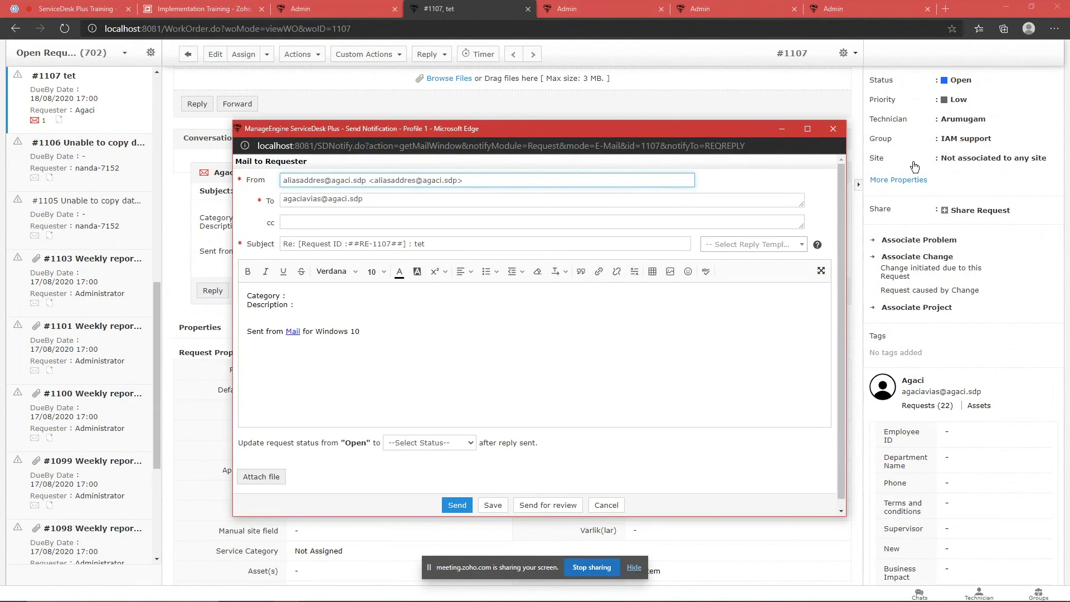
triple_click(487, 185)
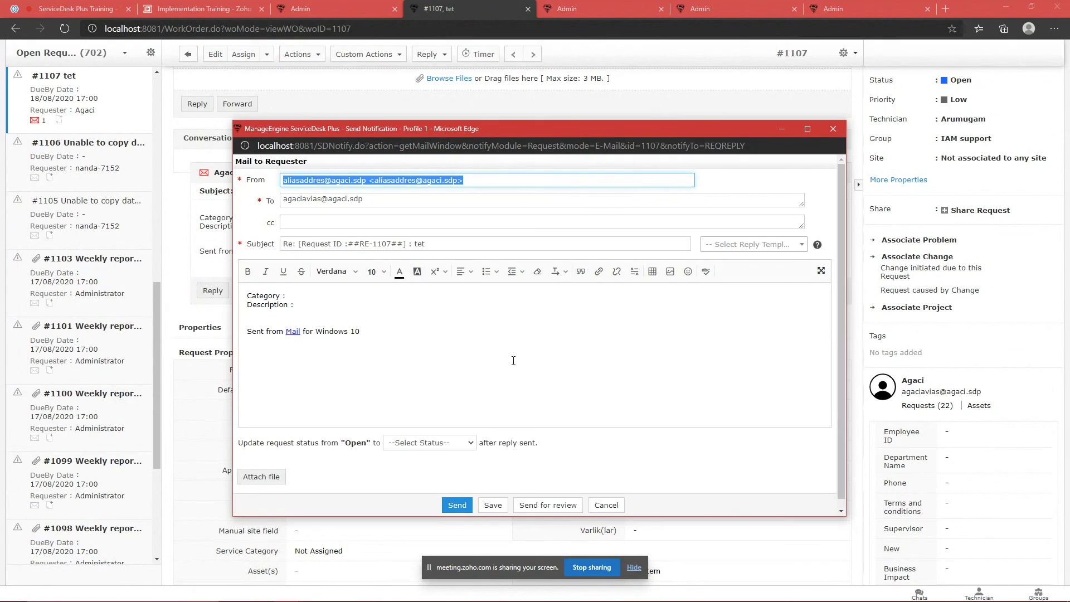
drag(464, 180, 286, 177)
click(833, 128)
Step: Highlight the ##RE-1107## tag in the subject 'Re: [Request ID :##RE-1107##] : tet'
click(314, 190)
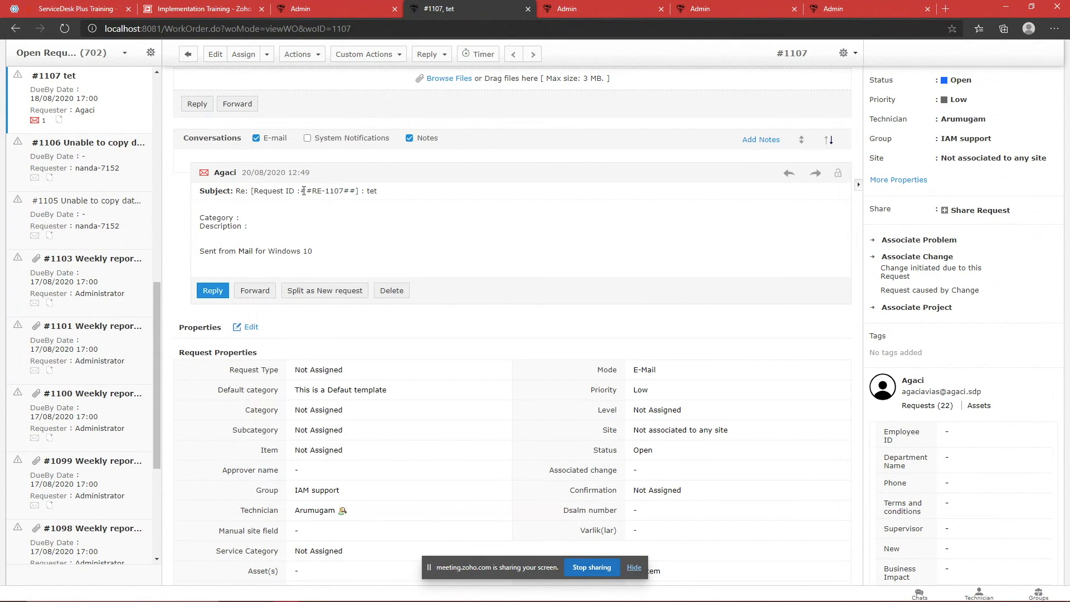
drag(300, 191, 356, 190)
click(306, 192)
drag(301, 192, 263, 192)
click(366, 192)
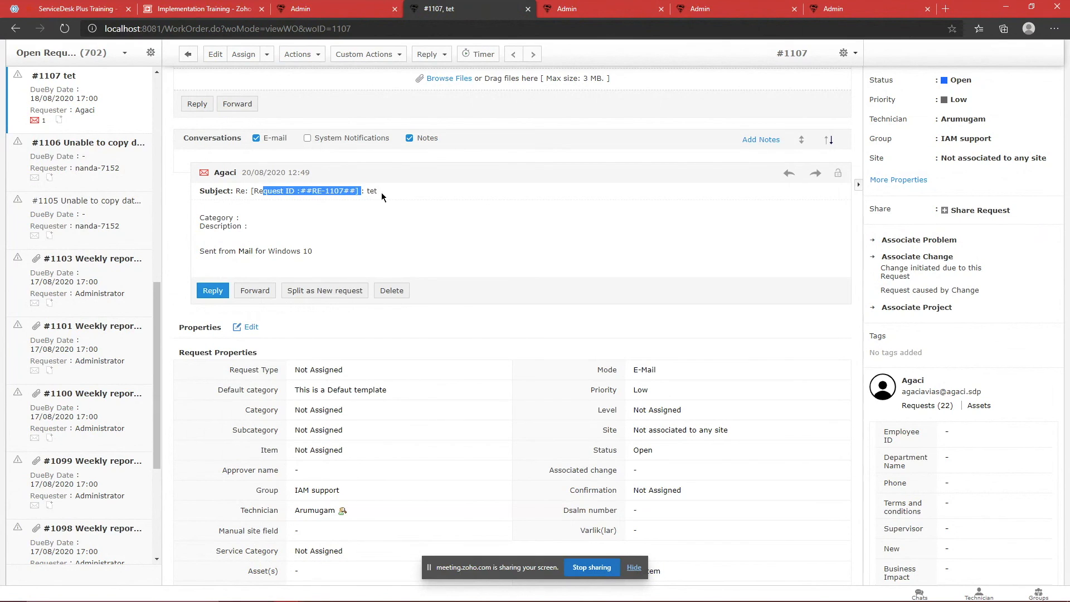
click(526, 195)
Step: Set the incoming mail Authentication Type to OAuth
click(335, 5)
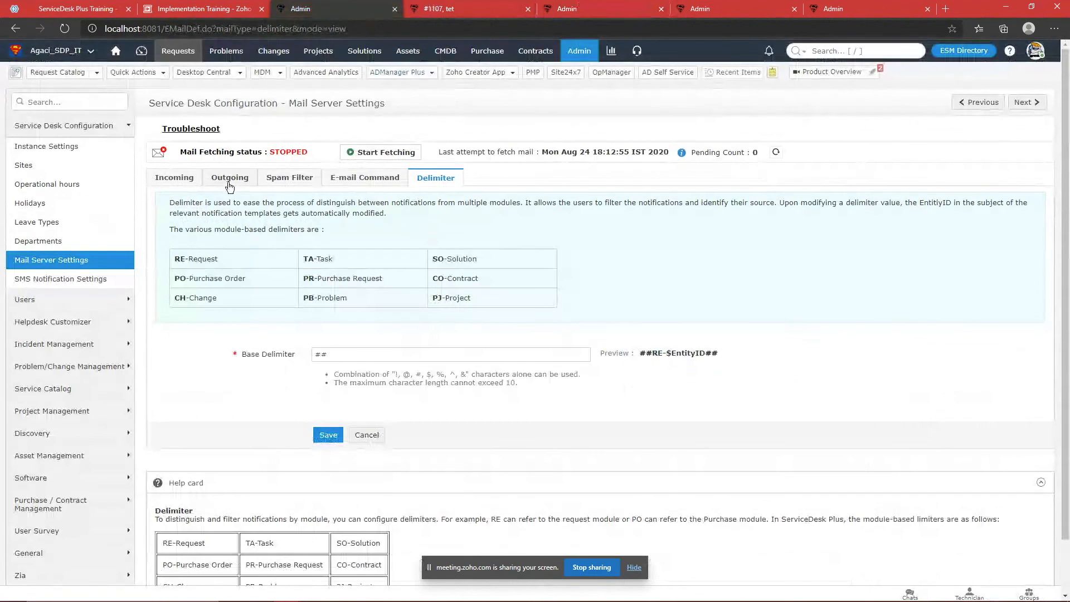
click(176, 181)
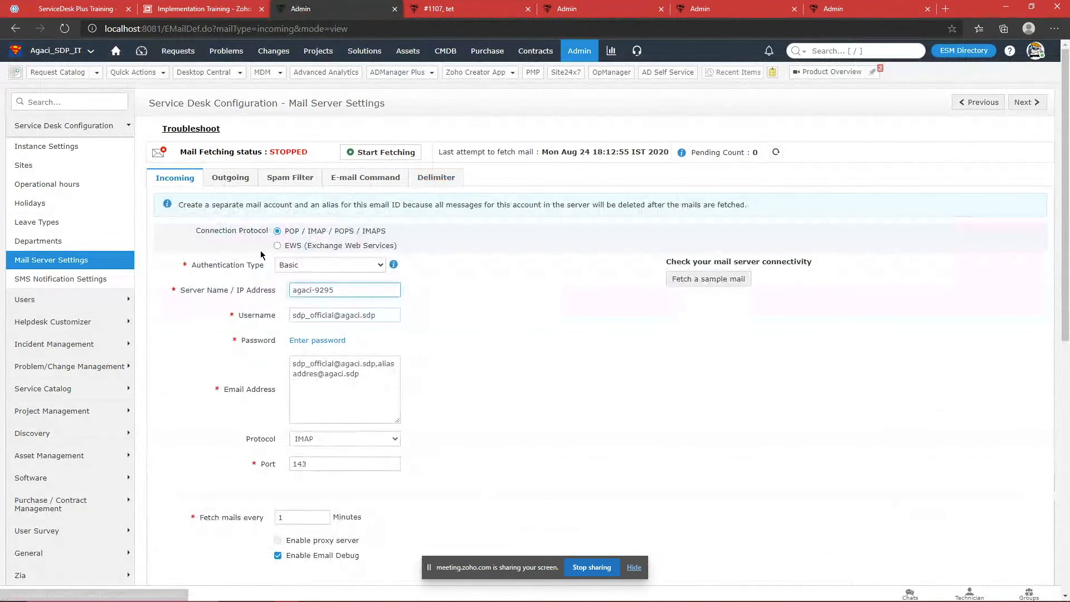
click(308, 263)
click(336, 283)
click(333, 264)
click(312, 295)
click(329, 267)
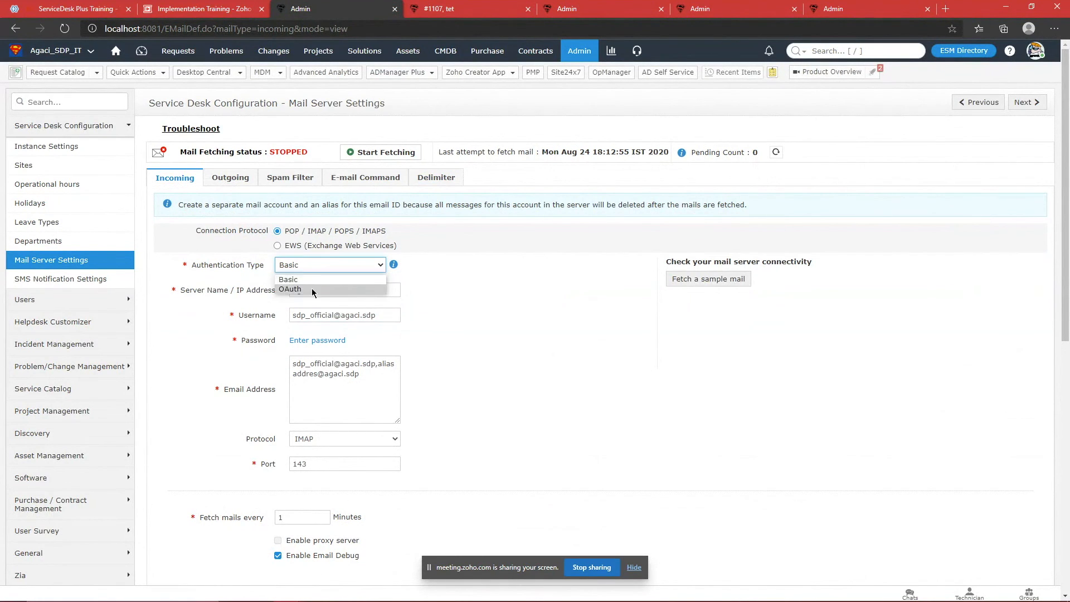
click(312, 288)
Step: Walk through the empty OAuth fields: Client ID, Client Secret, Authorization URL, Token URL and Scope
scroll(512, 282, down, 3)
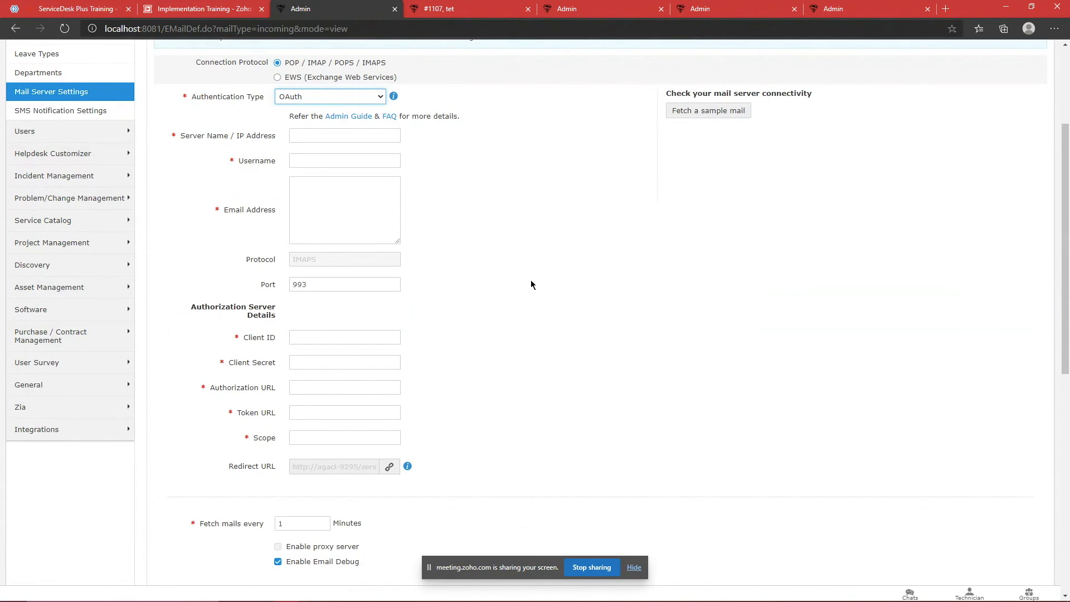
mouse_move(1028, 599)
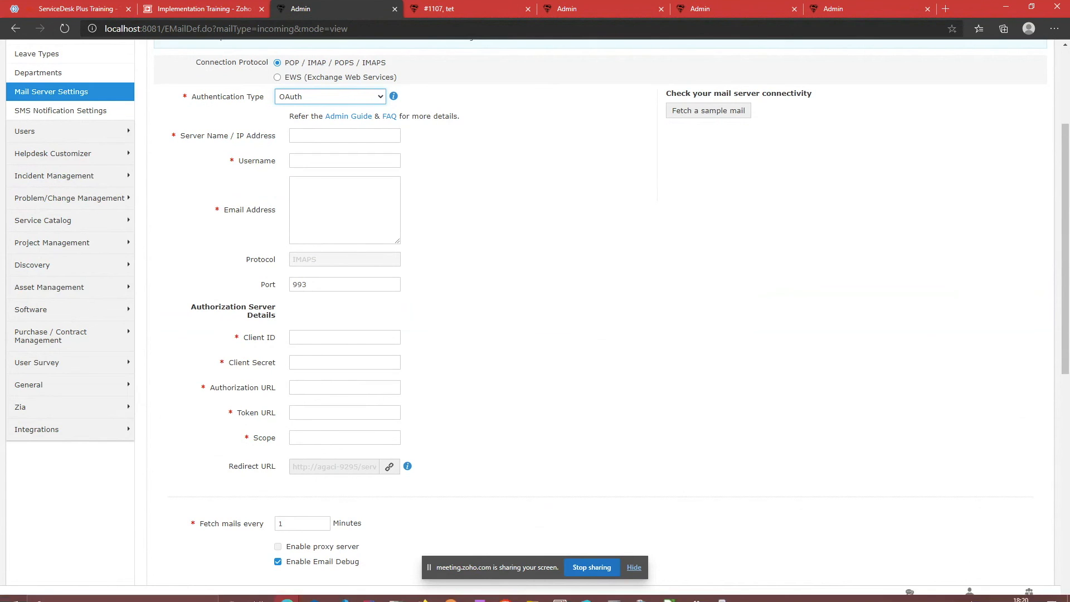
click(1025, 595)
click(644, 332)
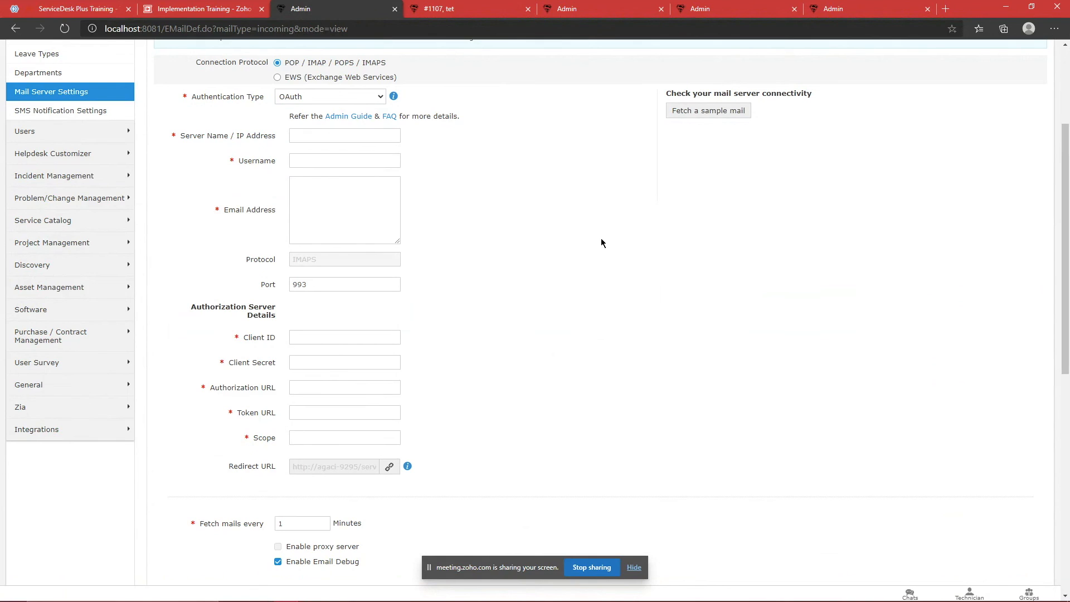
drag(192, 161, 494, 472)
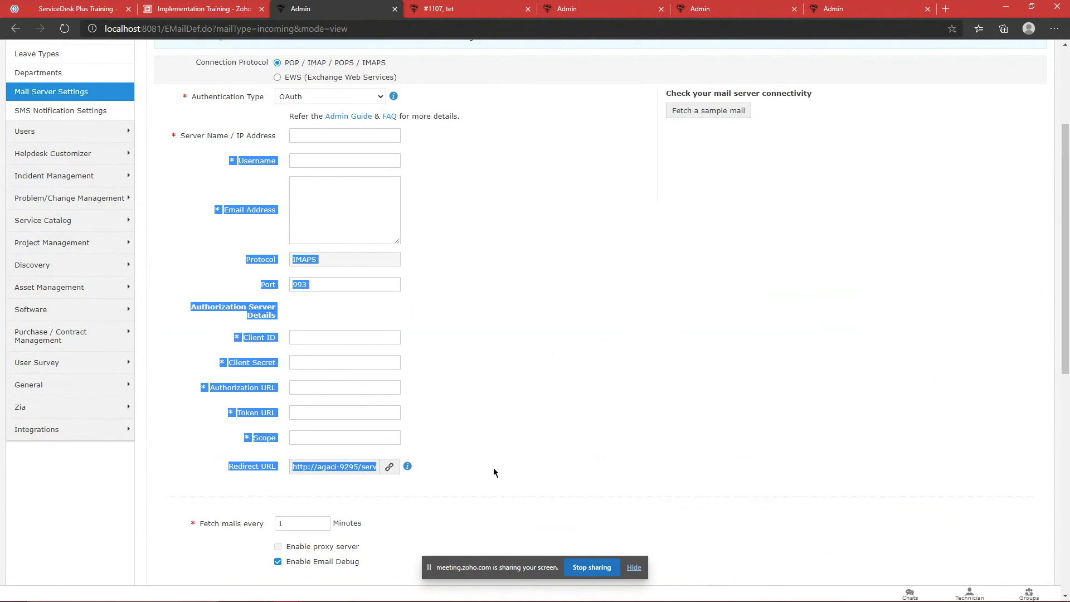
click(493, 473)
drag(232, 337, 497, 337)
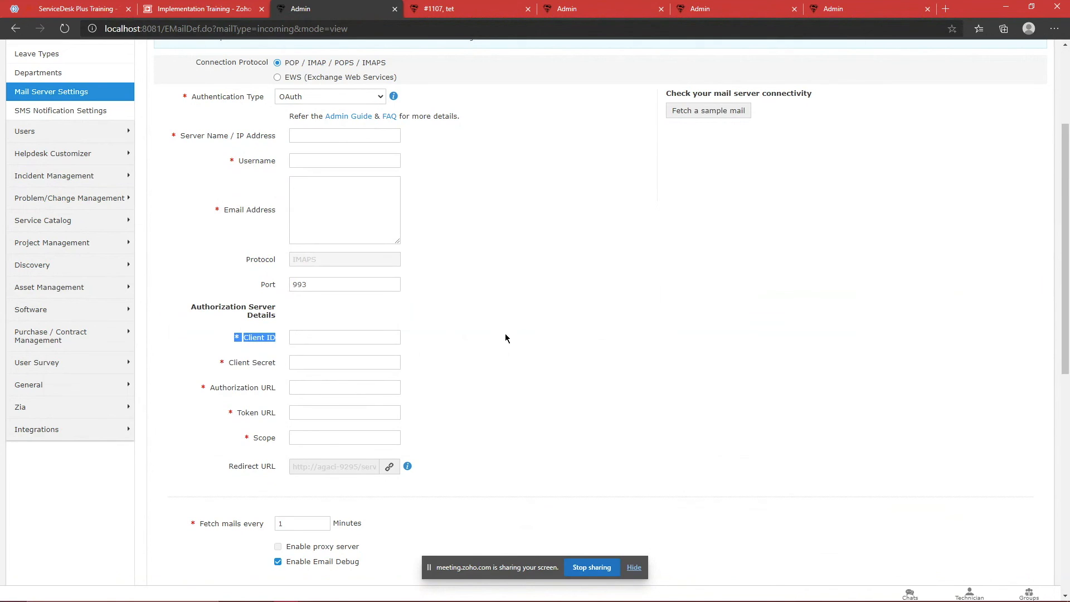
click(223, 338)
click(384, 363)
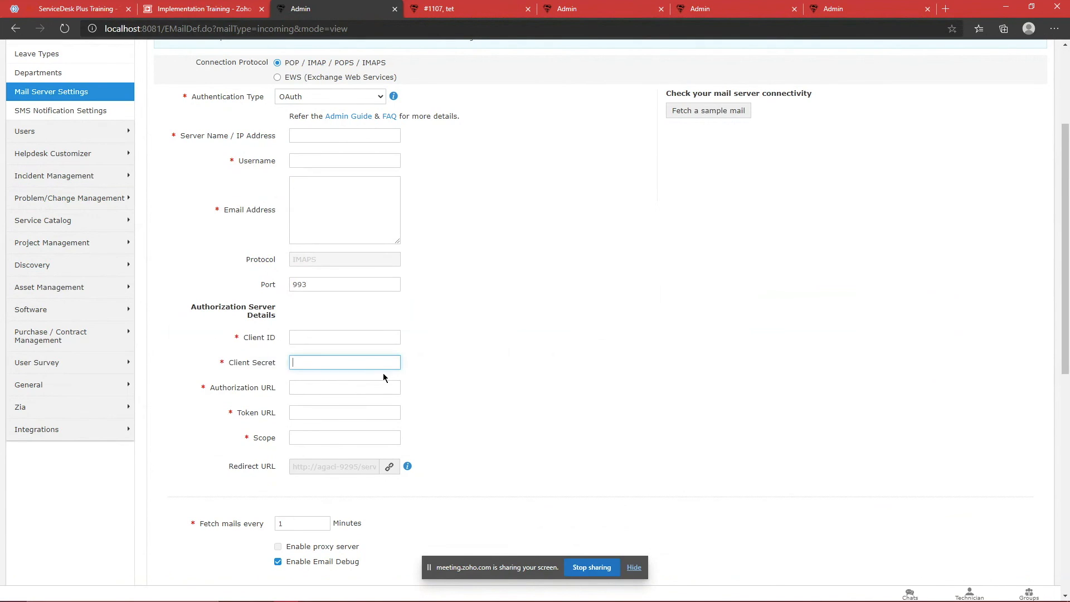
click(444, 382)
drag(187, 346, 281, 345)
click(199, 379)
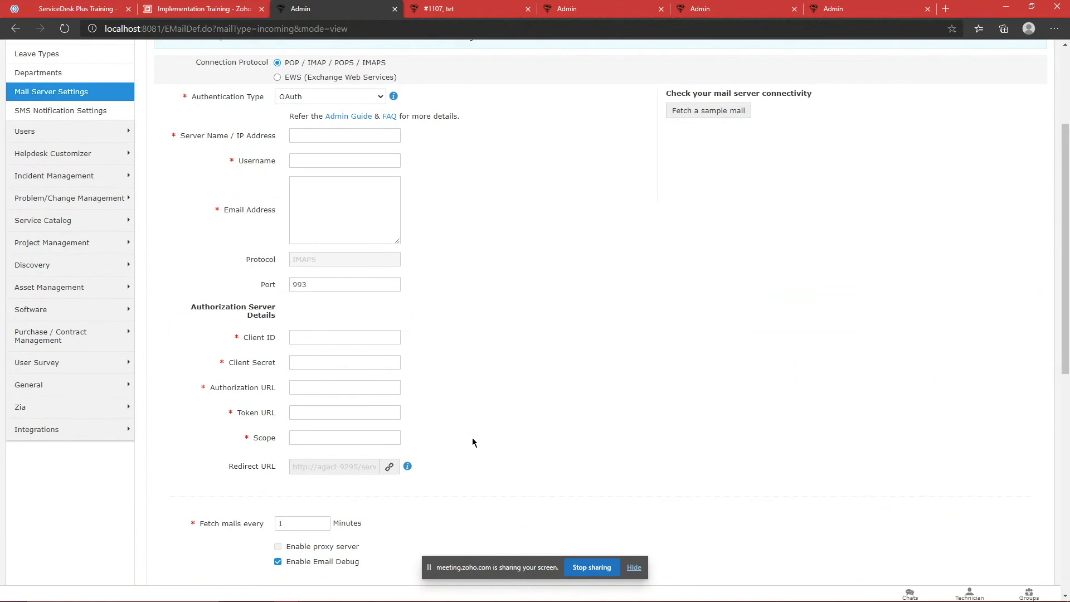
drag(448, 430, 472, 433)
click(208, 331)
Step: Review the authentication type choices, leaving OAuth selected, and focus the Username field
click(472, 434)
scroll(509, 342, up, 3)
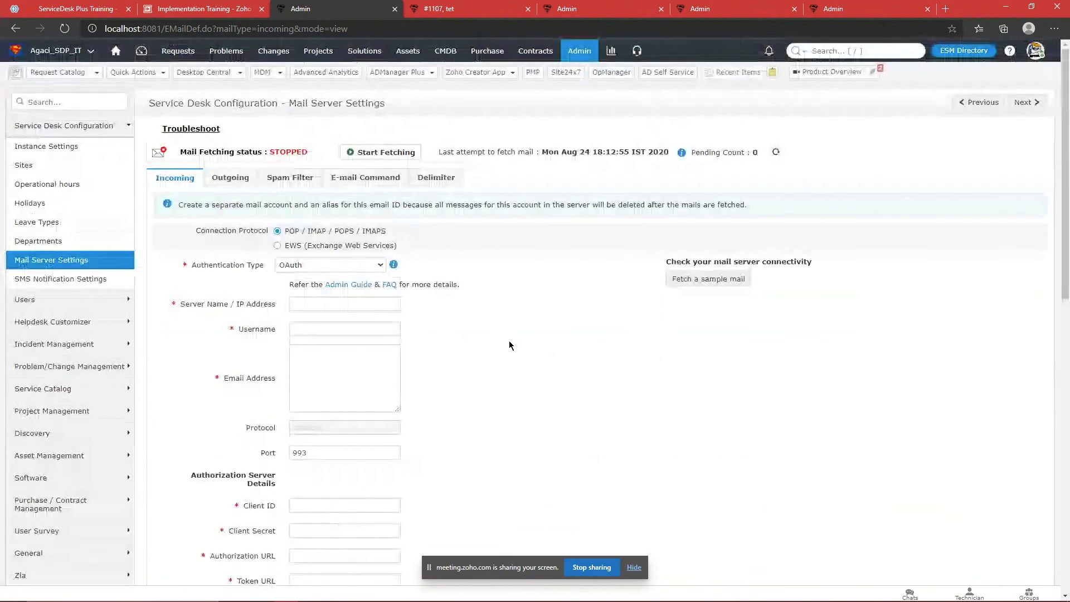
click(356, 268)
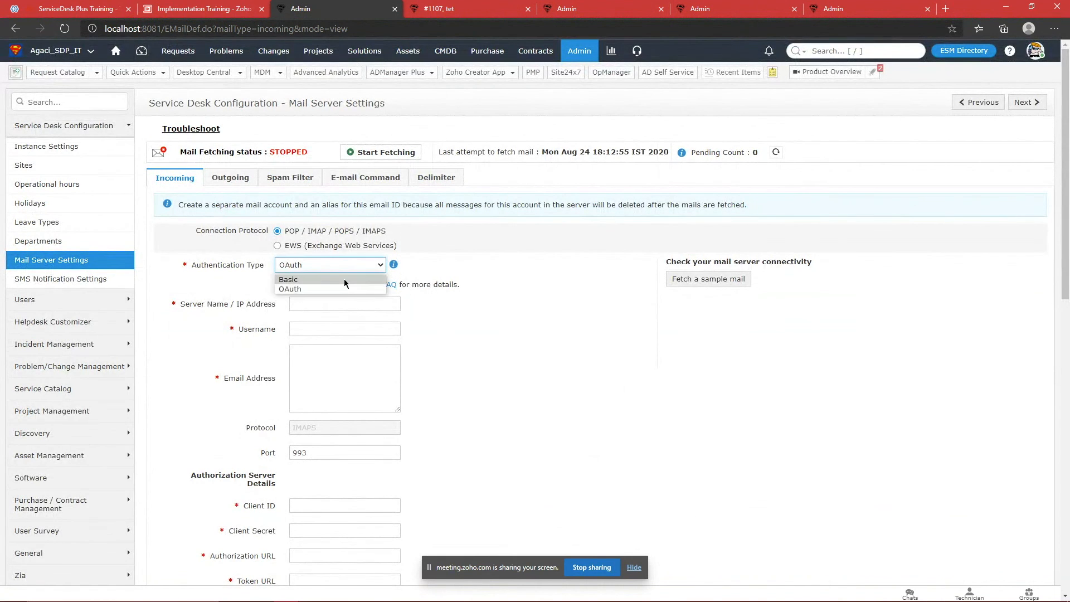
click(503, 393)
scroll(502, 394, down, 4)
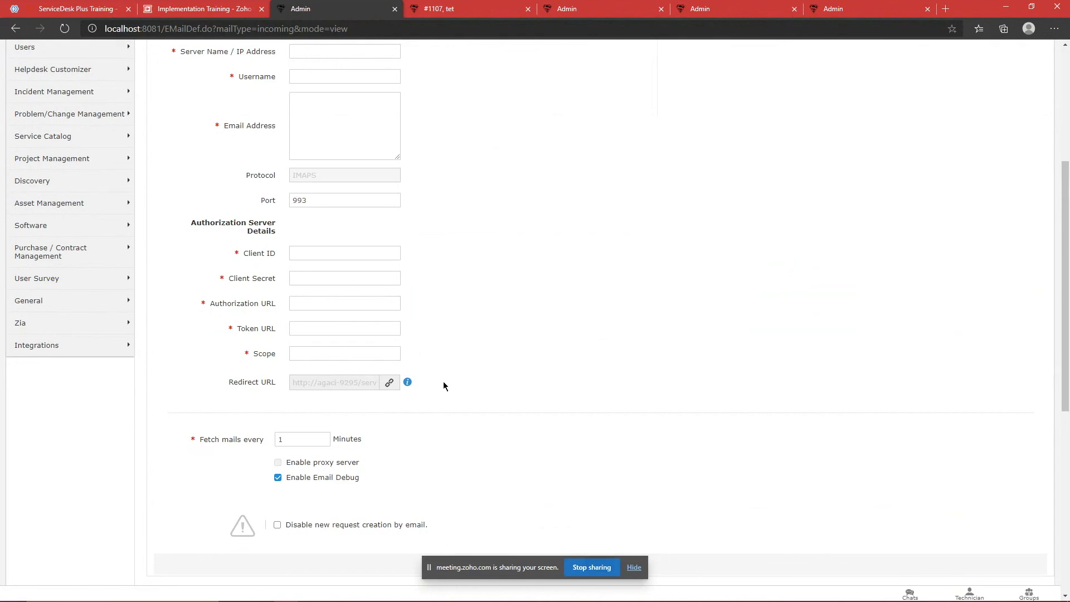
scroll(440, 380, up, 2)
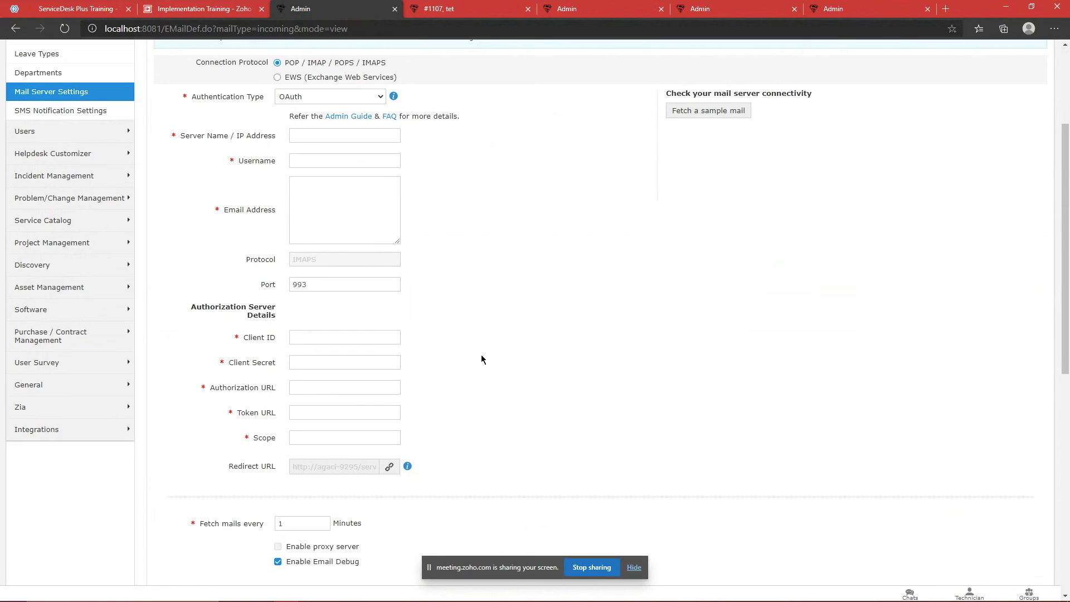
click(314, 159)
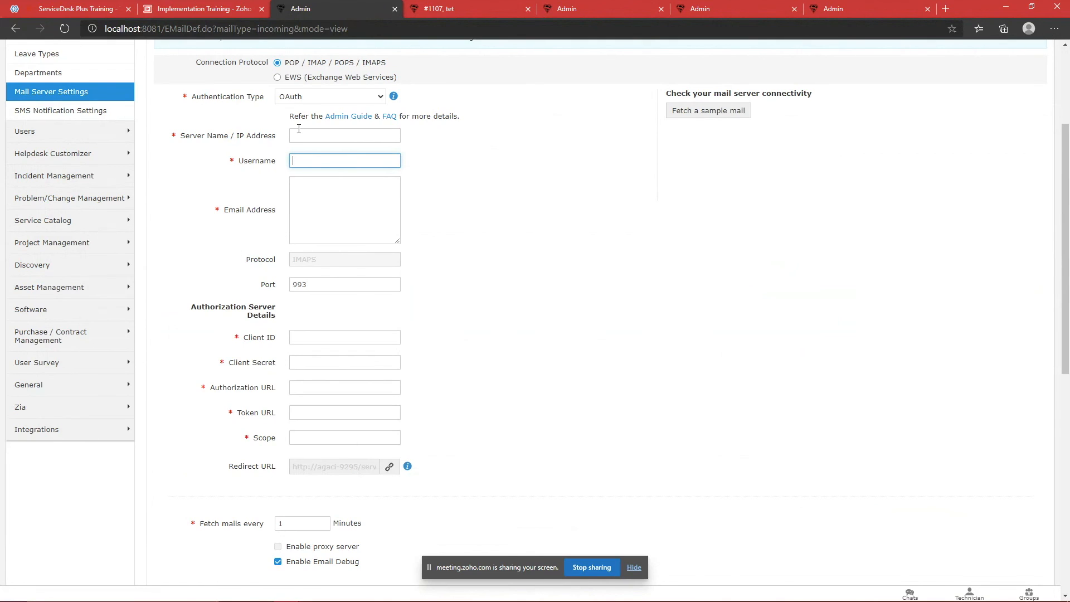
Step: Try the EWS connection protocol, then switch it back to POP / IMAP
click(286, 78)
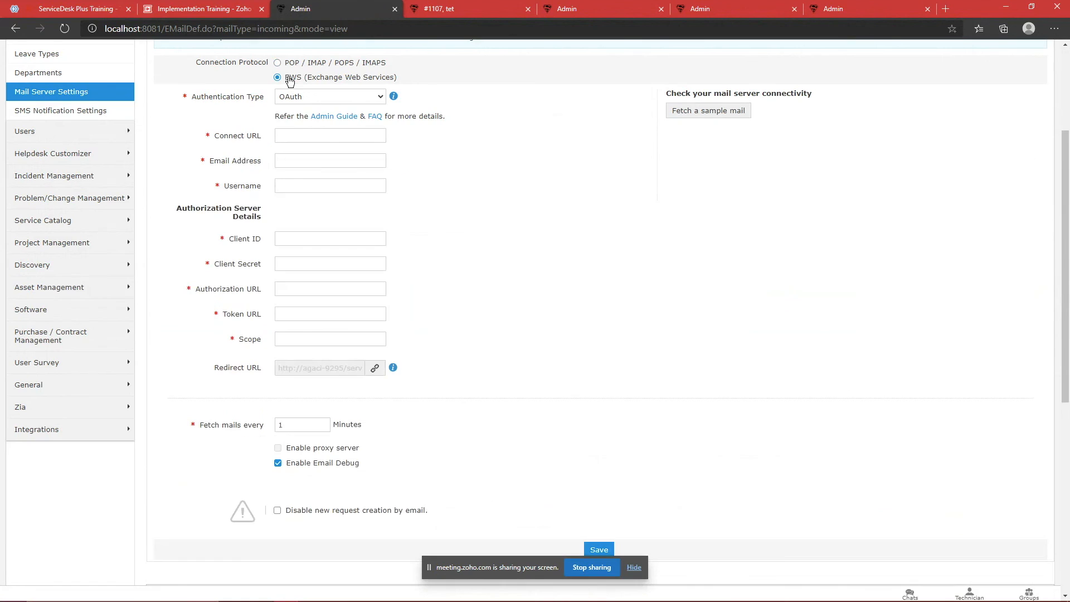
click(328, 98)
click(459, 156)
scroll(439, 199, up, 3)
click(300, 234)
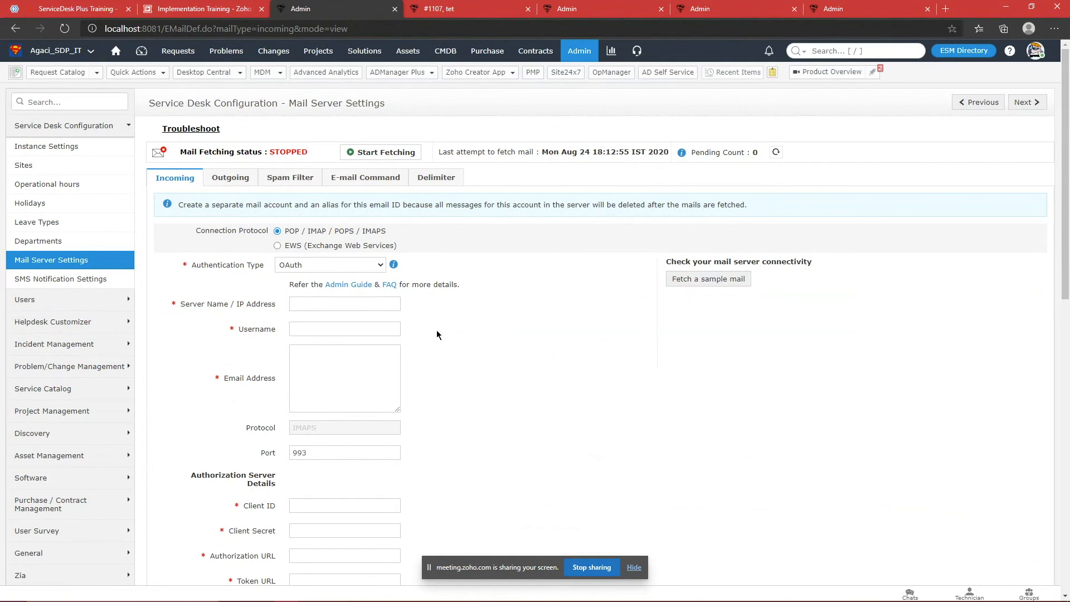
Step: Set incoming mail authentication back to Basic and scroll down toward Save
scroll(429, 287, down, 4)
scroll(430, 286, up, 4)
click(330, 266)
click(288, 279)
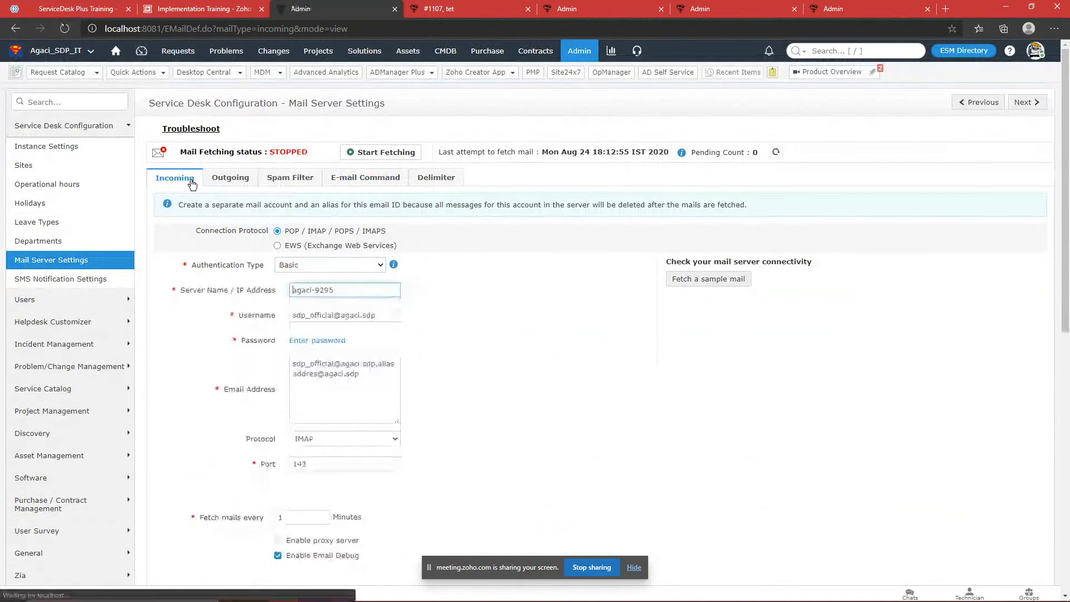
scroll(526, 260, down, 5)
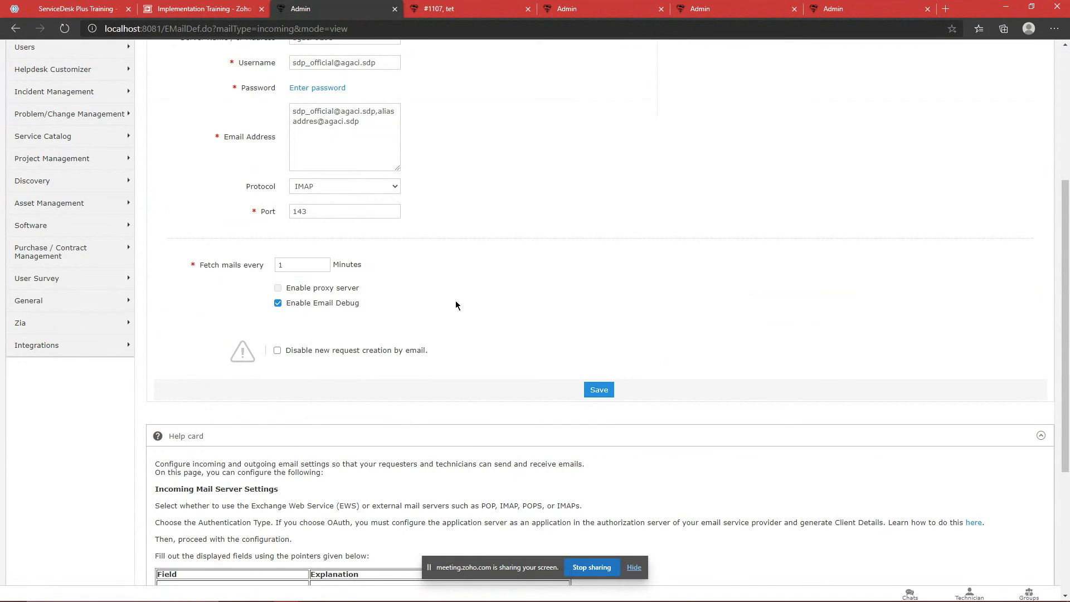
click(277, 350)
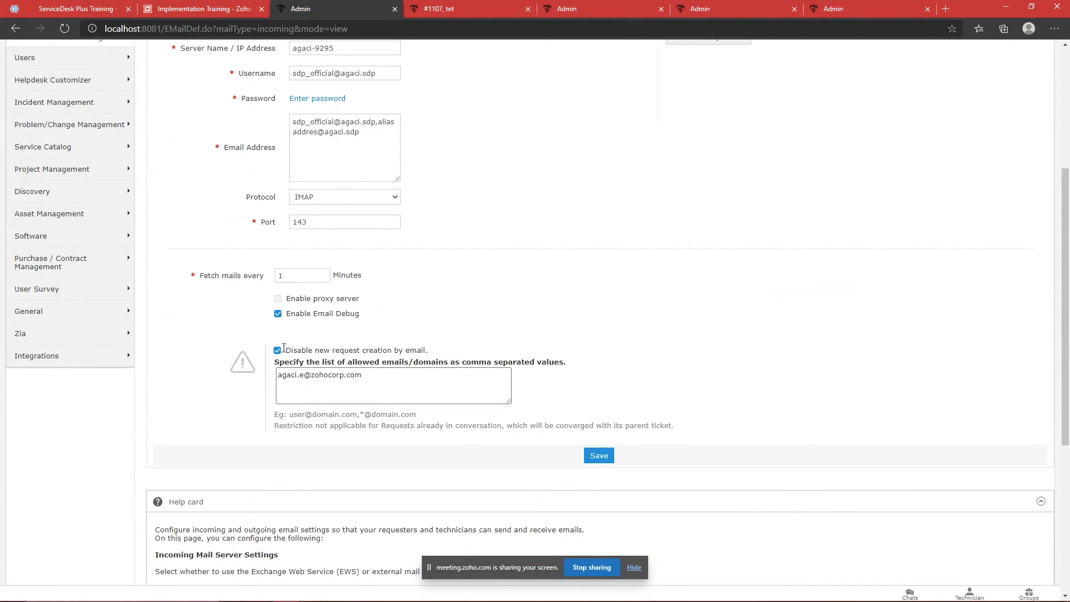
drag(406, 381, 267, 375)
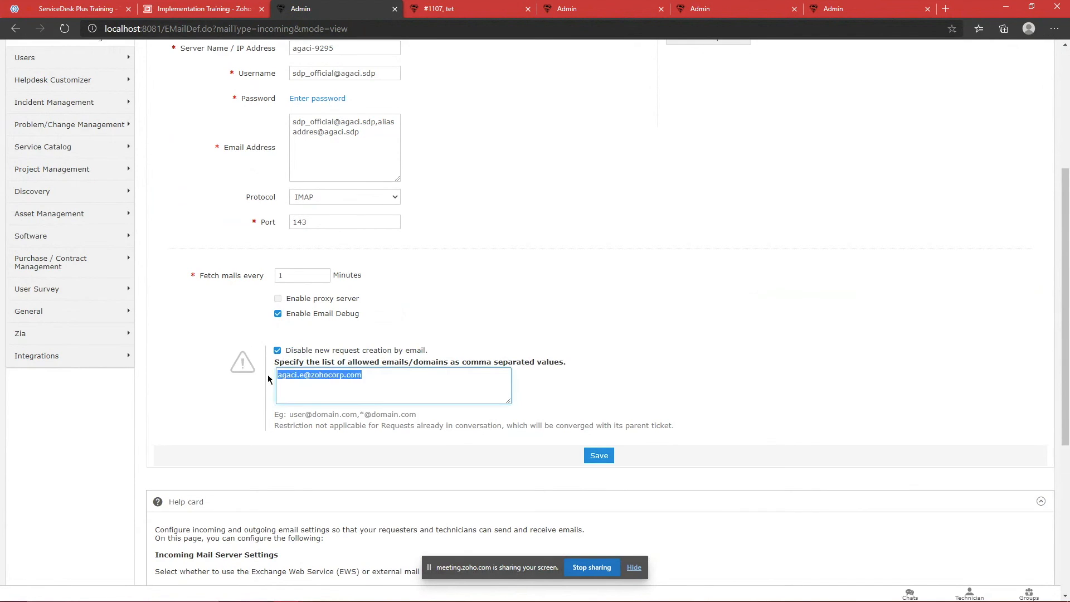
click(401, 372)
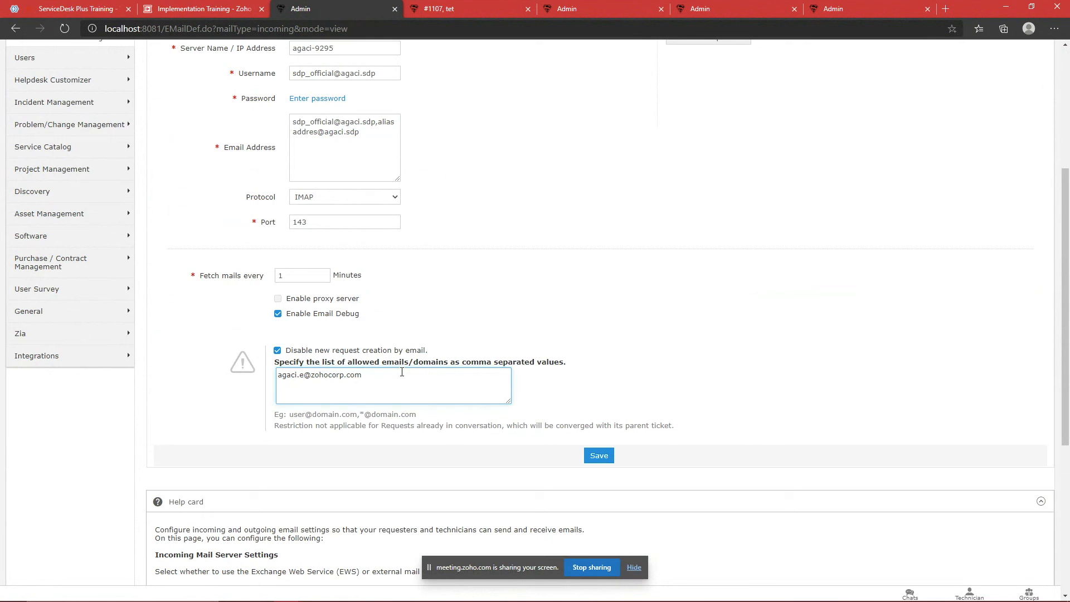
key(BackSpace)
key(BackSpace)
key(BackSpace)
key(BackSpace)
key(BackSpace)
key(BackSpace)
key(BackSpace)
key(BackSpace)
key(BackSpace)
key(BackSpace)
key(BackSpace)
key(BackSpace)
key(BackSpace)
key(BackSpace)
key(BackSpace)
key(BackSpace)
key(BackSpace)
key(BackSpace)
key(BackSpace)
key(BackSpace)
text(@agaci.sd)
triple_click(375, 378)
click(376, 380)
drag(376, 380, 294, 377)
click(496, 305)
scroll(611, 327, up, 2)
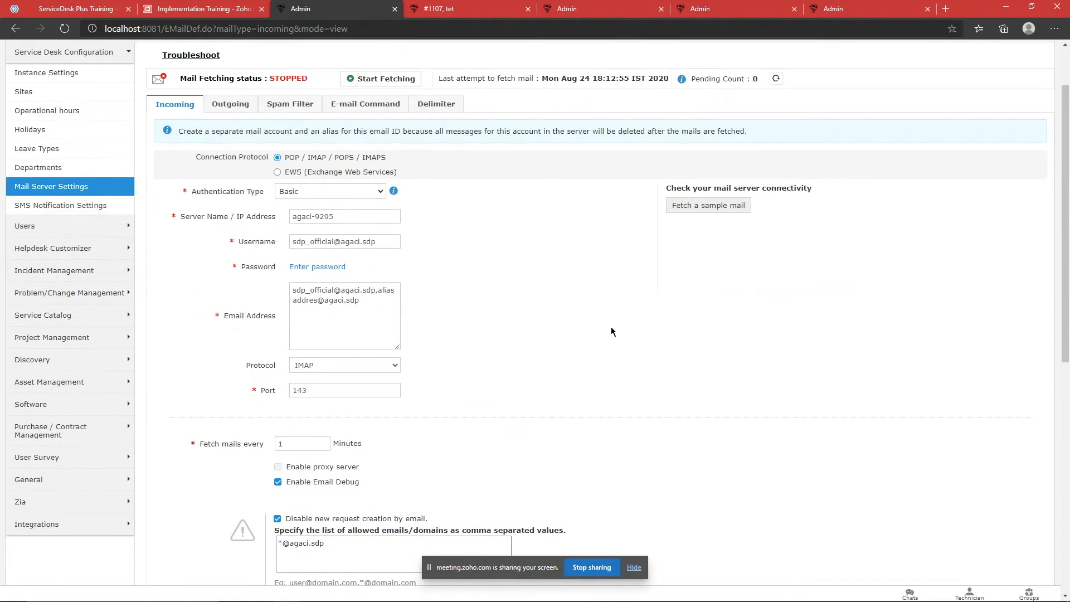
scroll(614, 338, down, 3)
scroll(576, 362, up, 6)
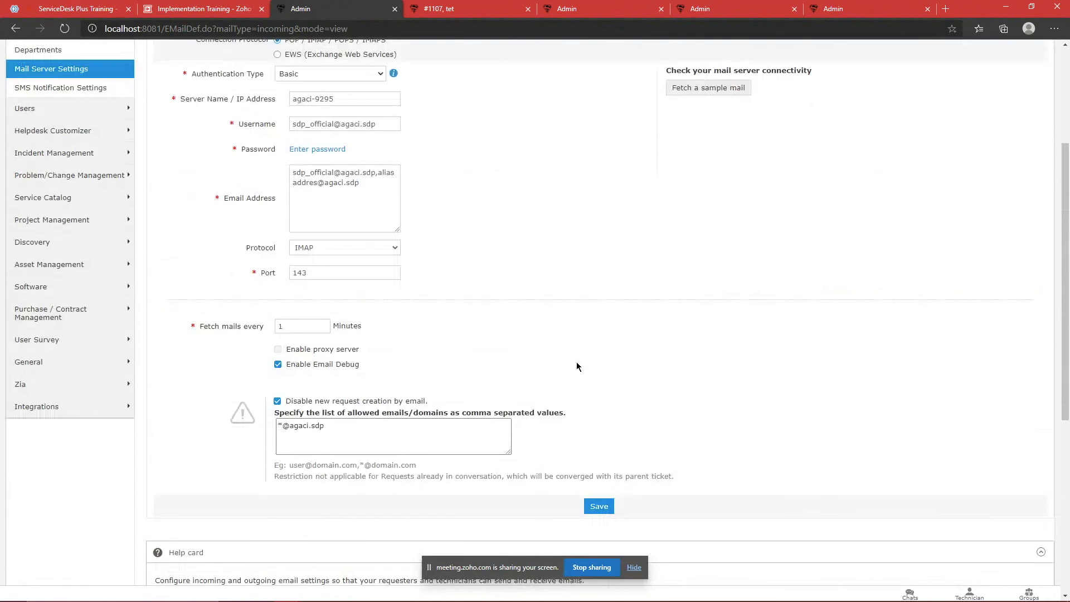
Step: Start fetching incoming mail, then return to the incoming mail settings
click(238, 177)
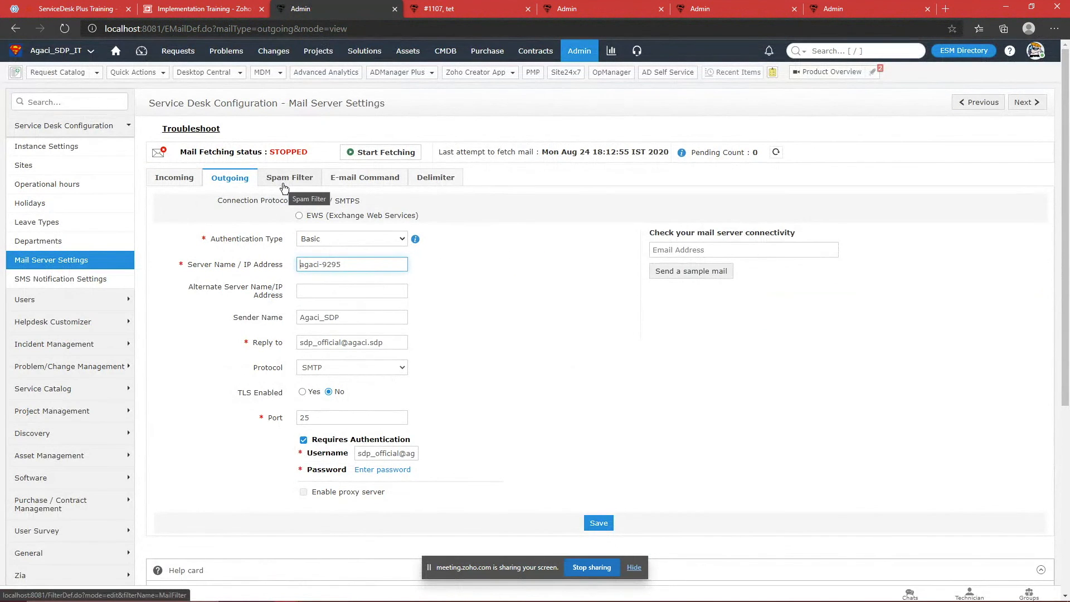
click(354, 154)
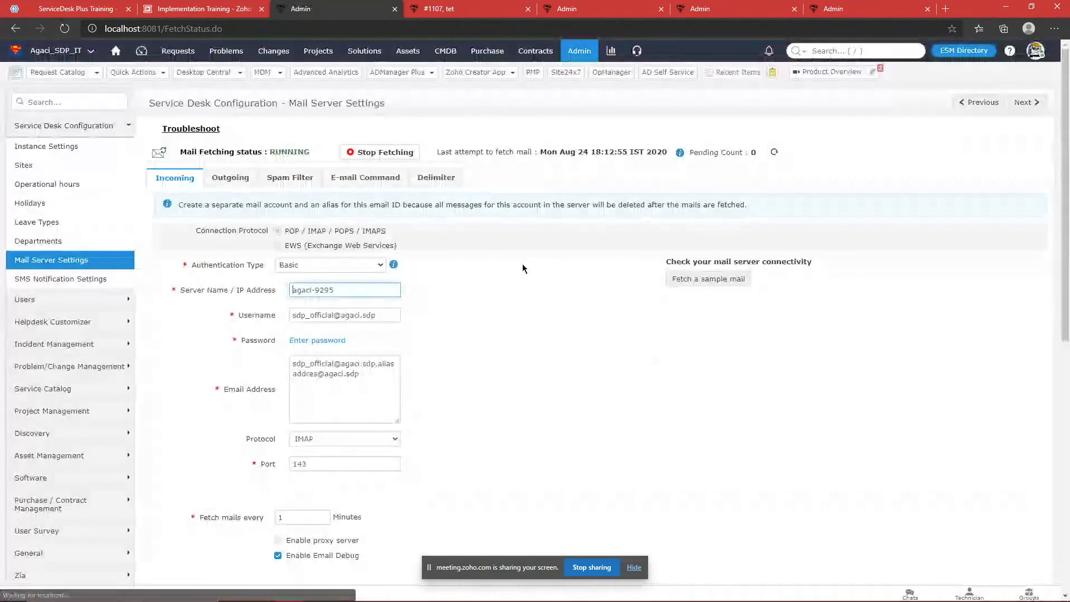
scroll(529, 349, down, 3)
scroll(440, 299, up, 1)
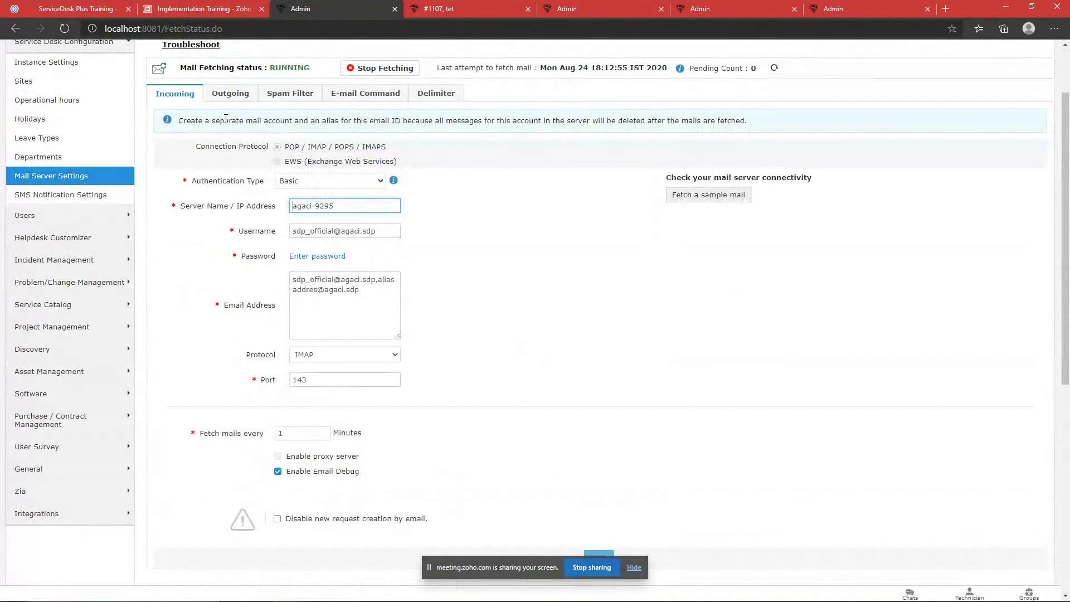
click(190, 98)
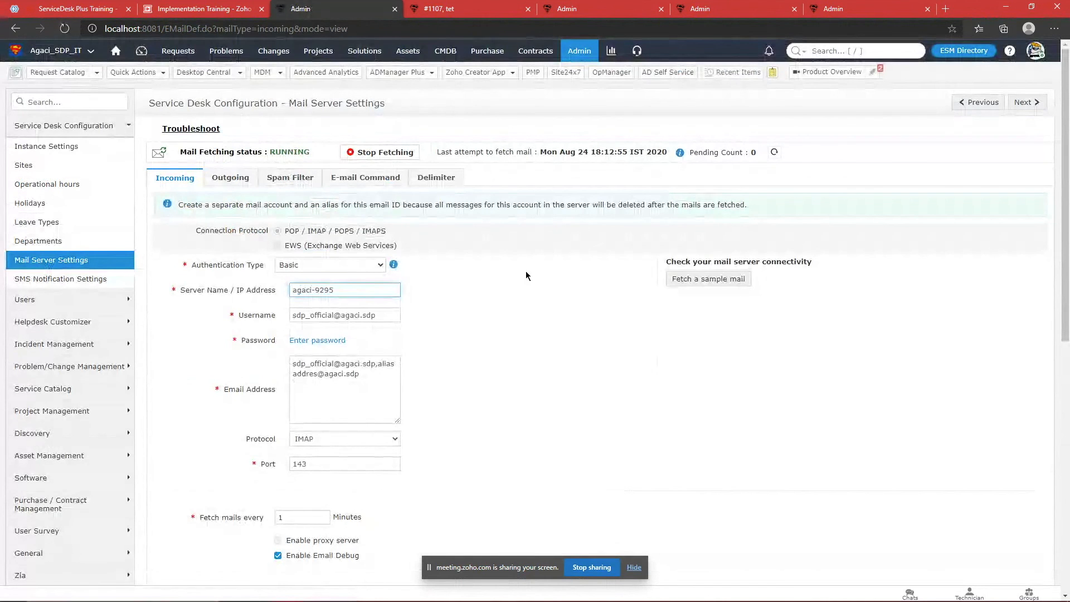
Step: Search 'noti' in Admin Settings and open the Notification Rules page
click(575, 53)
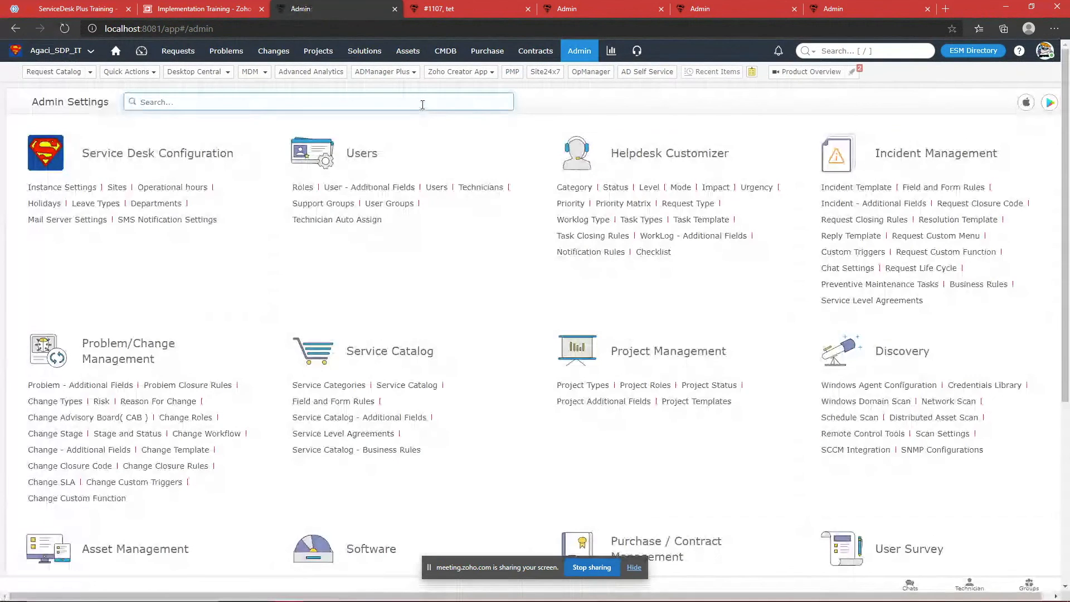
text(noti)
key(Down)
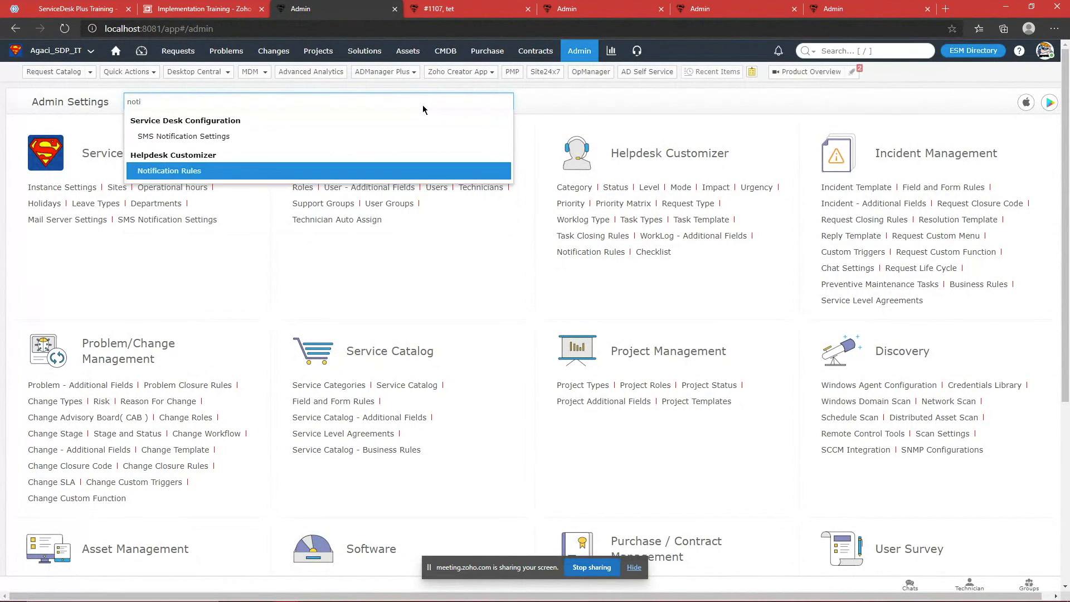
key(Return)
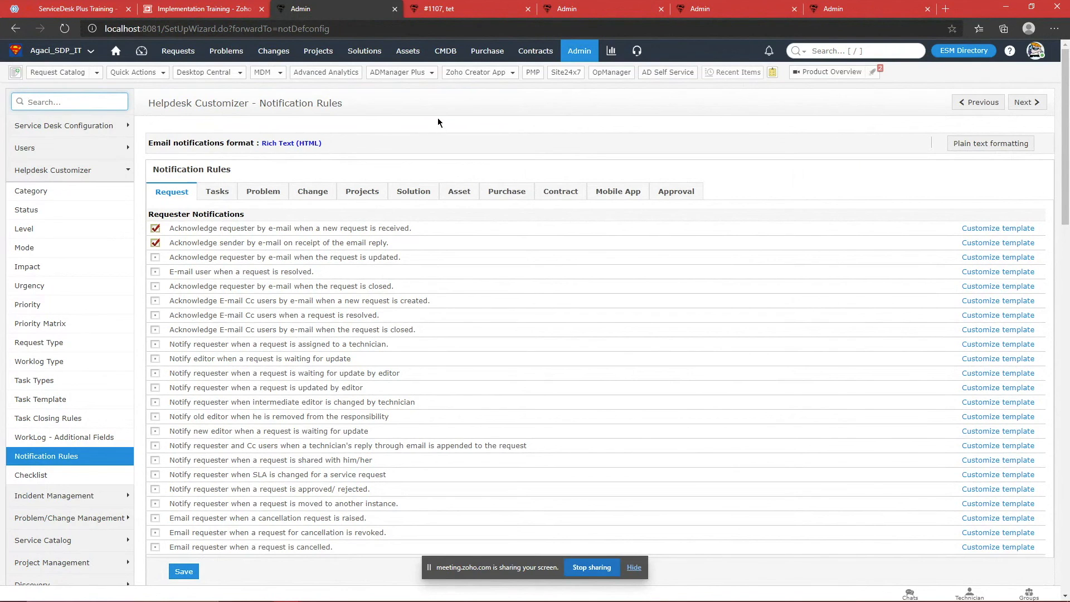
scroll(500, 233, down, 1)
scroll(502, 232, up, 1)
Step: Switch to Zoho Meeting and read the attendees' chat questions, checking the attendee list
click(108, 6)
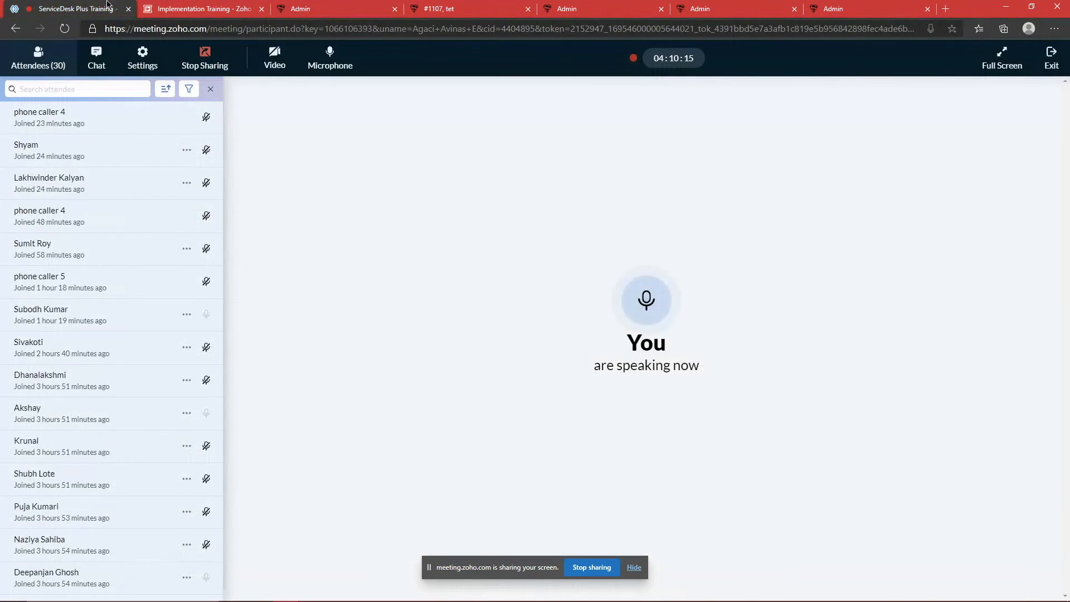
click(97, 65)
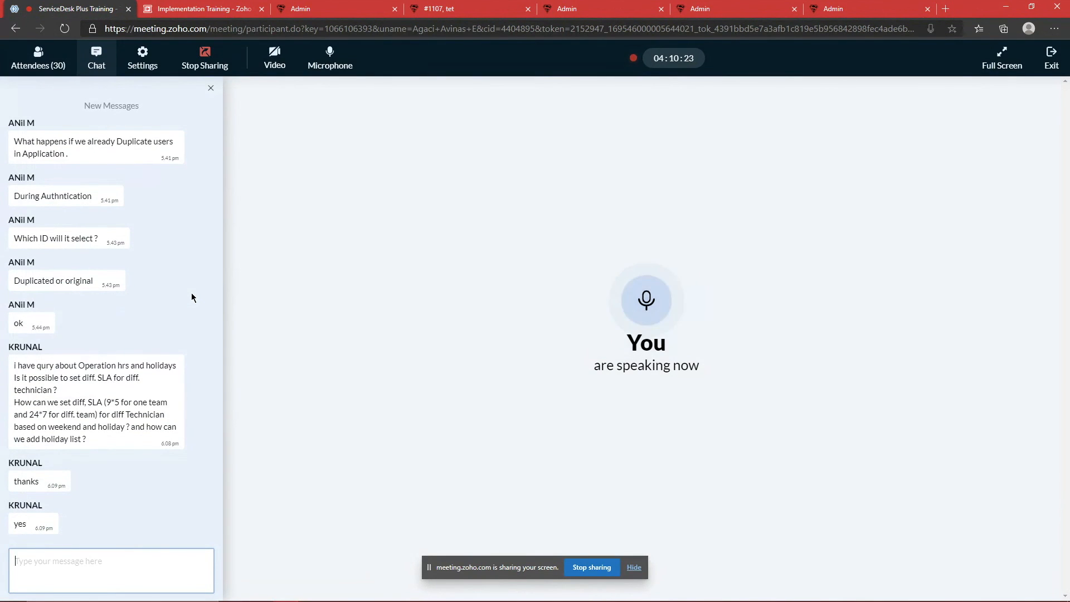
click(36, 55)
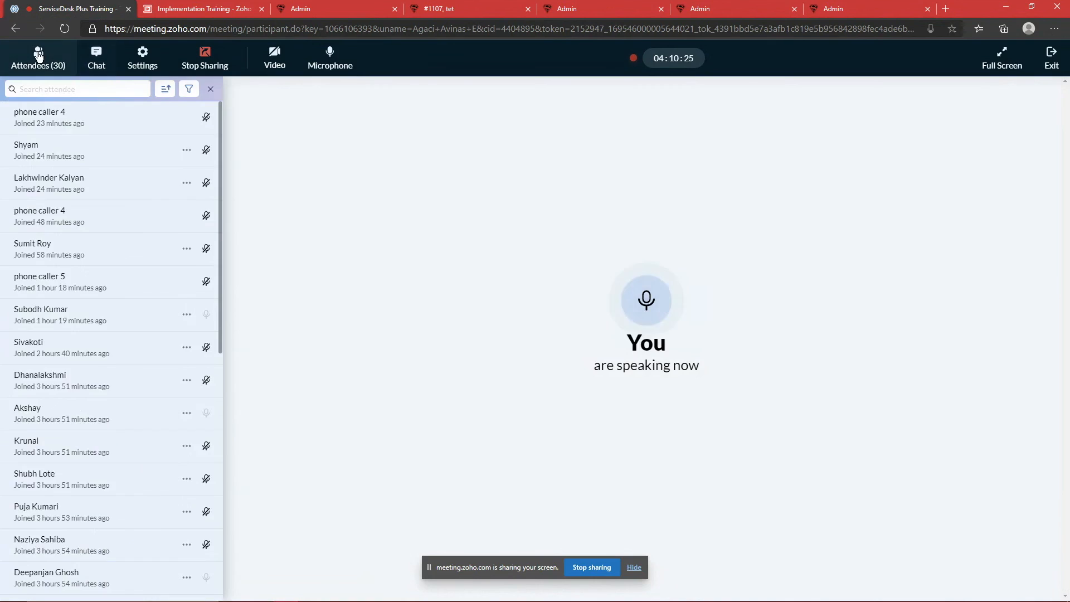
click(97, 56)
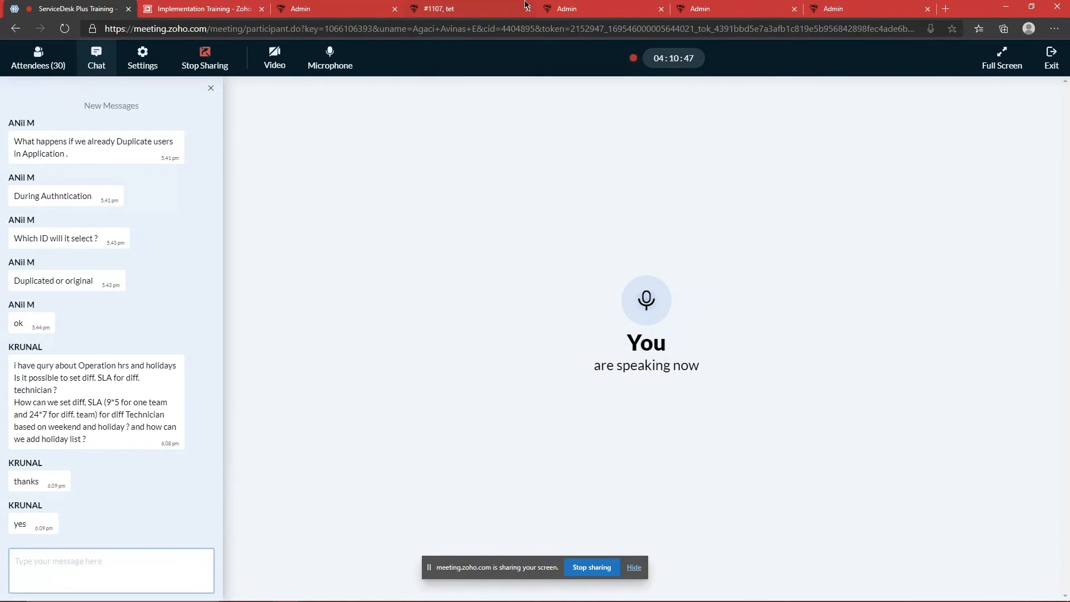
Step: Glance at Mail Server Settings, reread the chat and attendees, then go to the support group page
click(696, 8)
scroll(563, 251, down, 2)
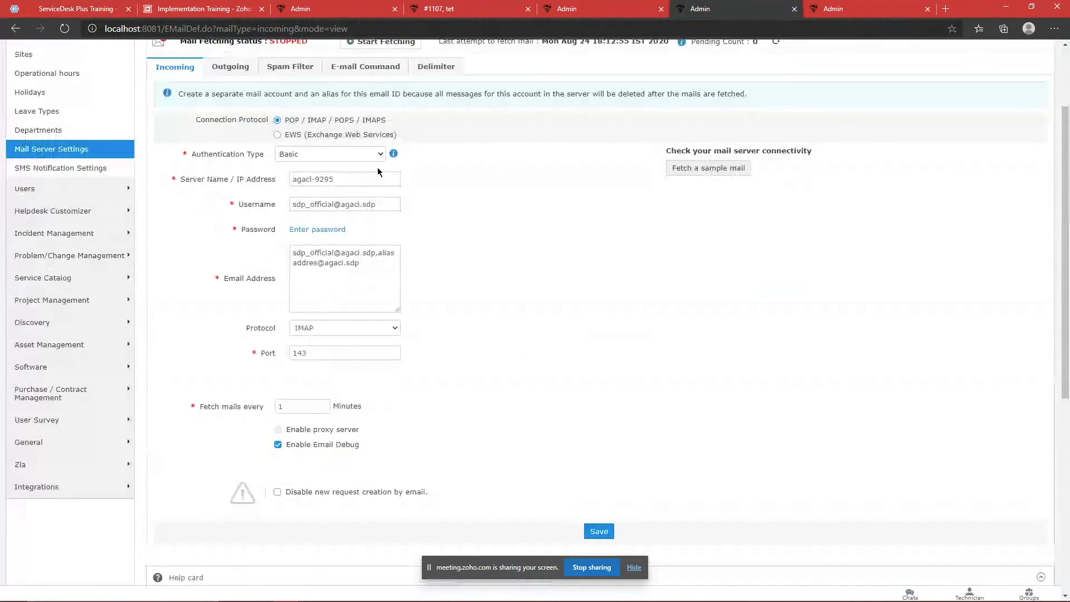
click(76, 8)
scroll(101, 307, up, 1)
scroll(25, 179, up, 3)
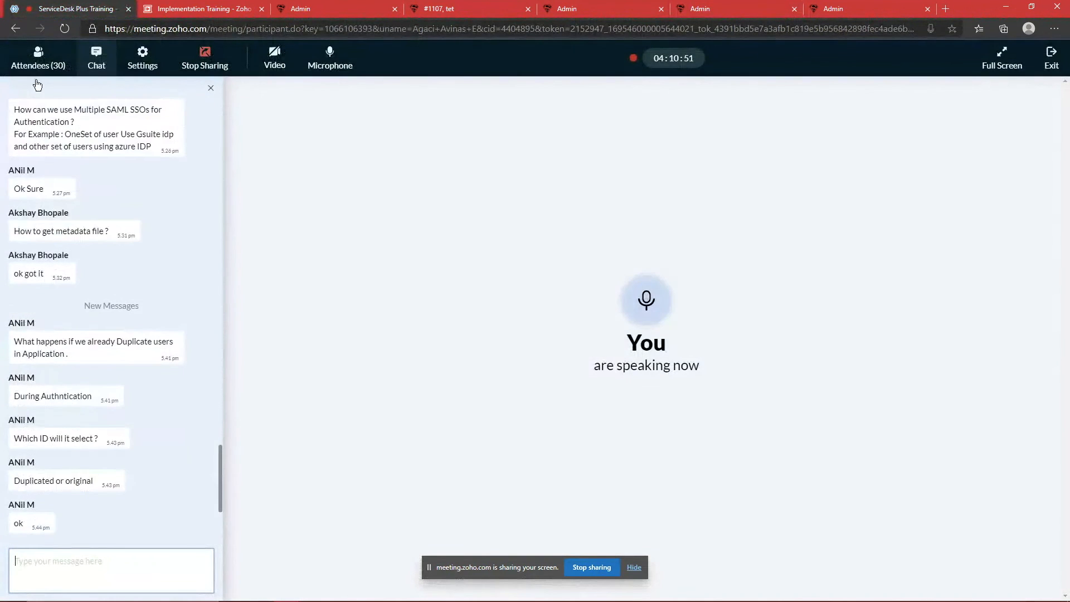
scroll(74, 253, down, 4)
click(39, 56)
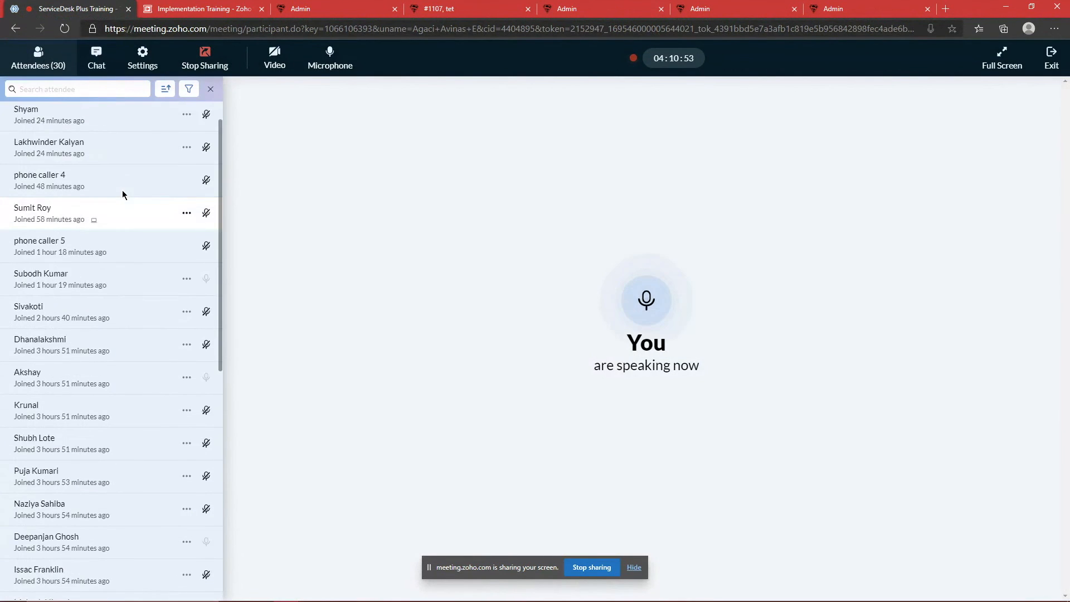
click(97, 60)
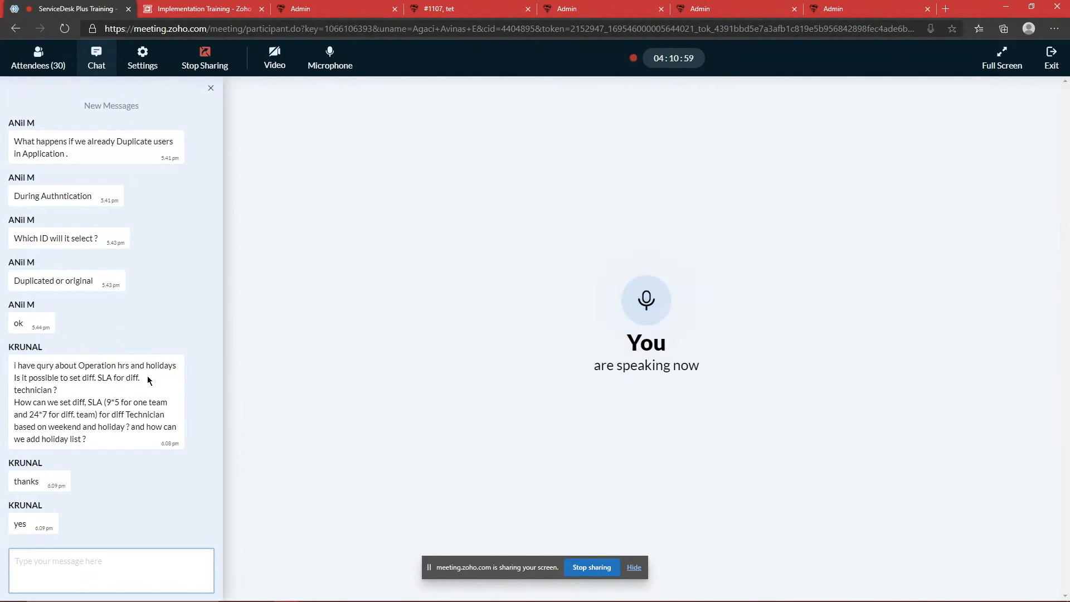
click(838, 9)
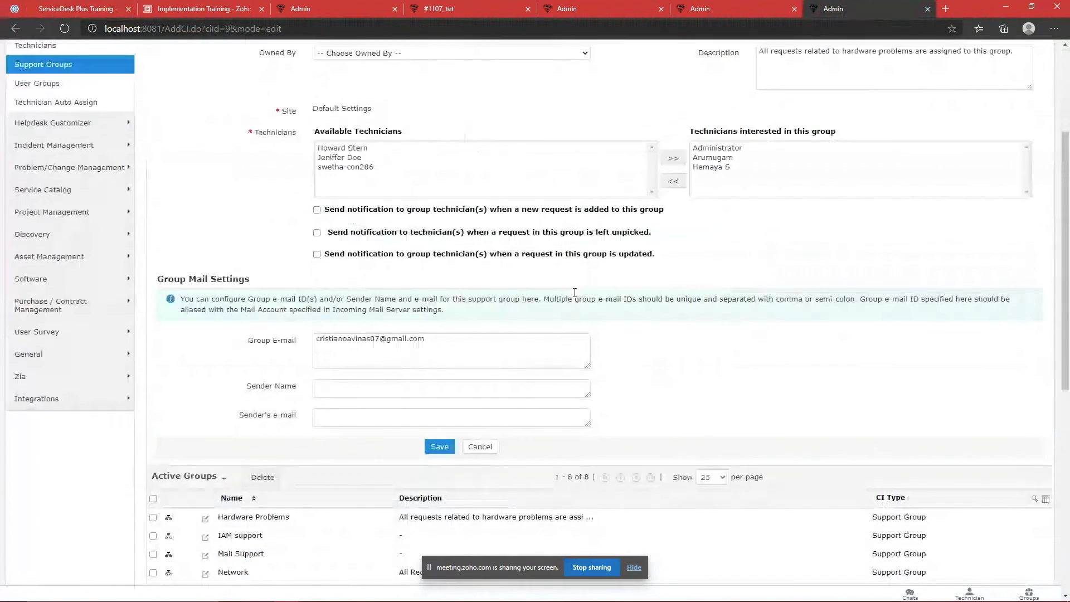
Step: Reload the ServiceDesk Plus Admin overview, then return to the Zoho Meeting chat
click(577, 56)
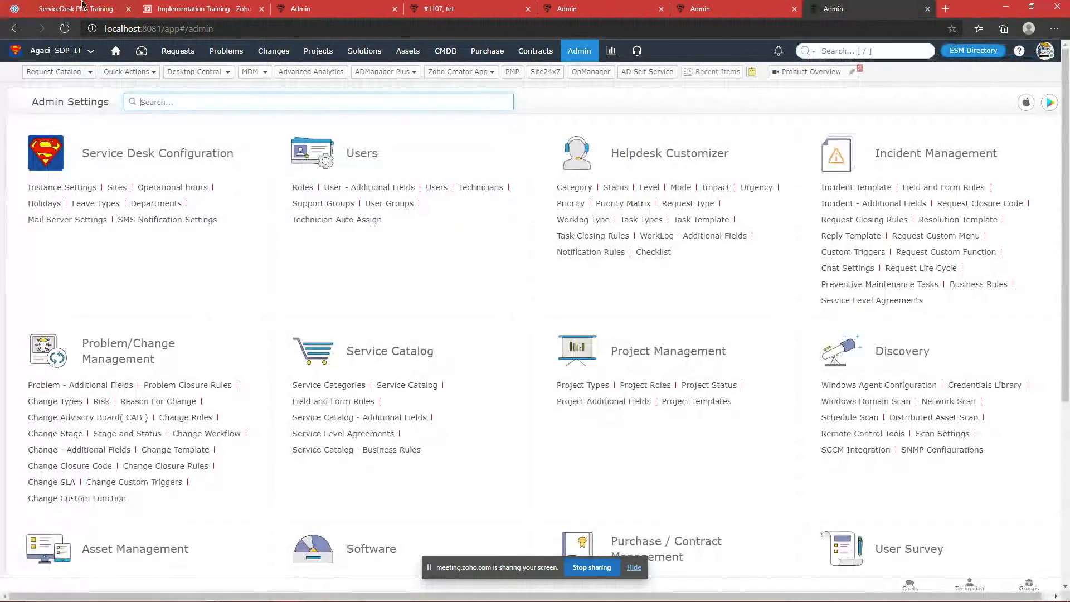
click(78, 12)
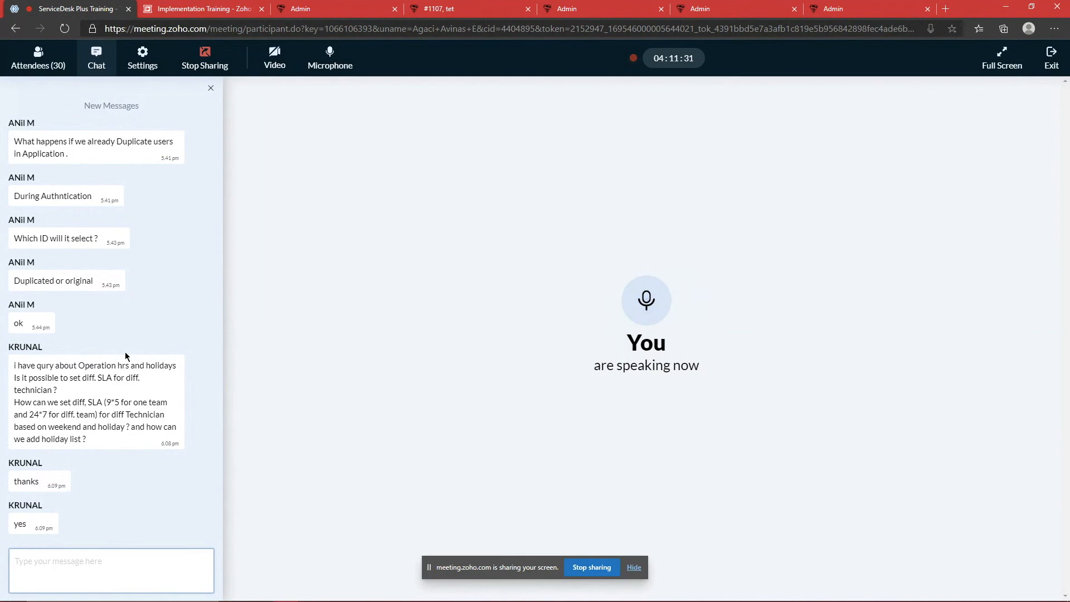
Step: Switch between the attendee list and chat to read the newest questions
click(38, 57)
scroll(119, 236, down, 5)
scroll(120, 238, up, 5)
click(96, 57)
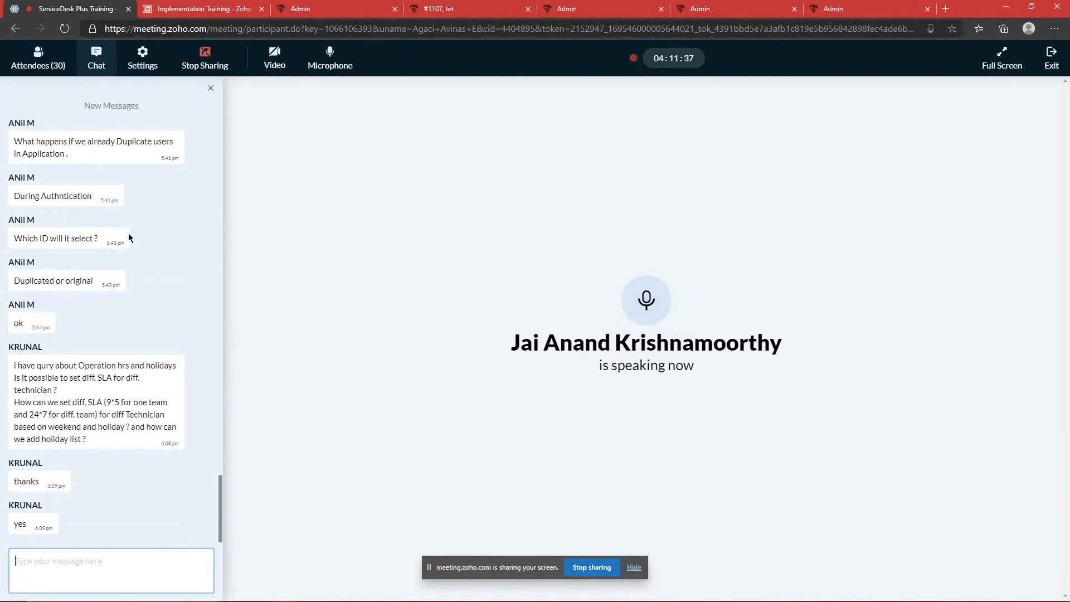
click(39, 59)
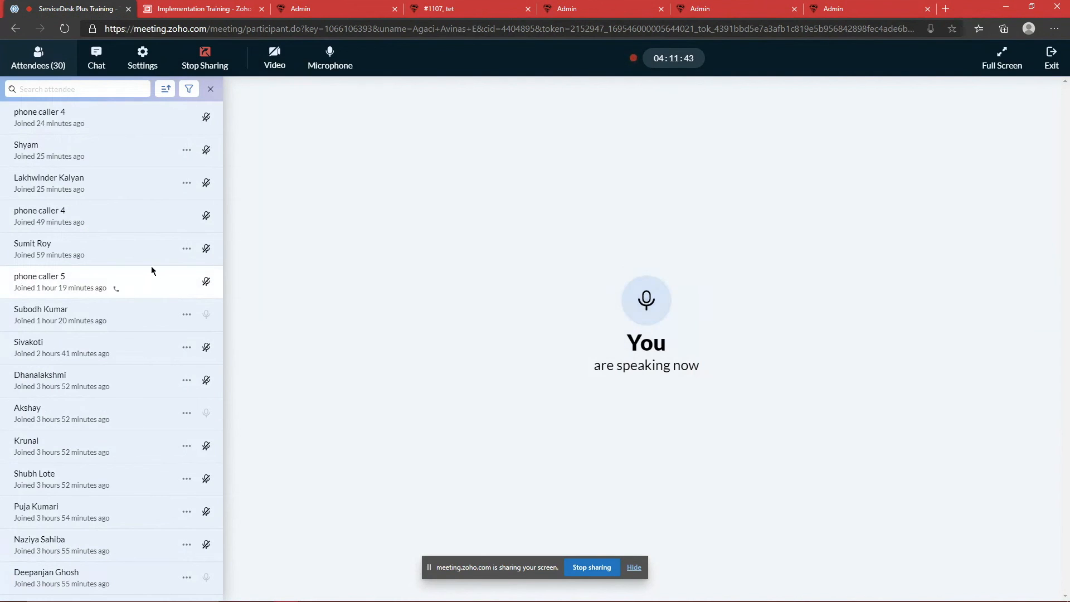
click(98, 62)
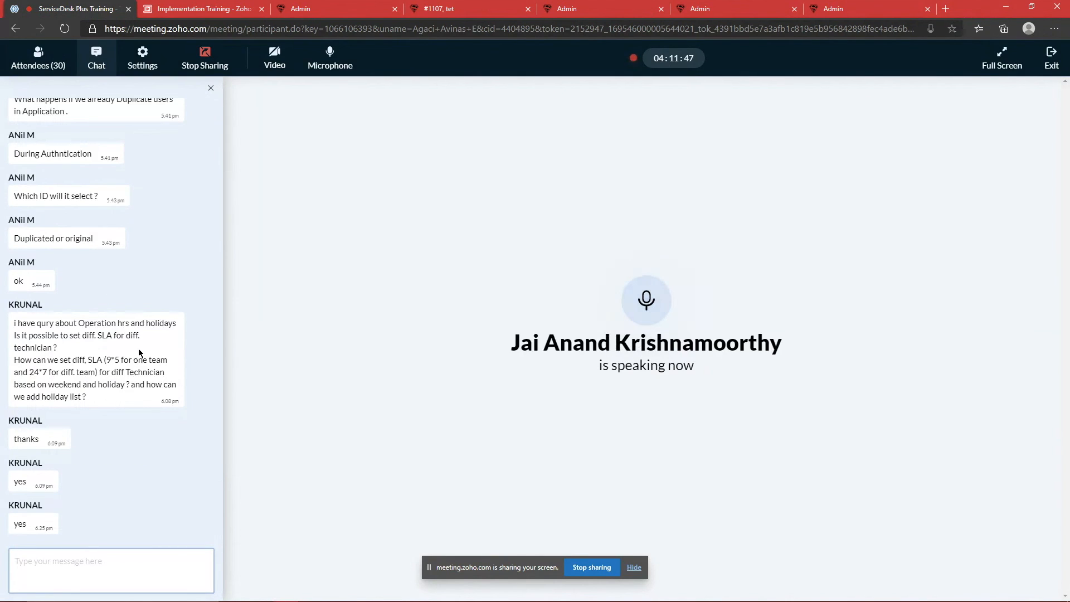
scroll(138, 379, up, 5)
scroll(137, 393, down, 5)
Step: Highlight the speaker's name and the latest chat message, then focus the chat message box
drag(511, 344, 749, 342)
click(827, 338)
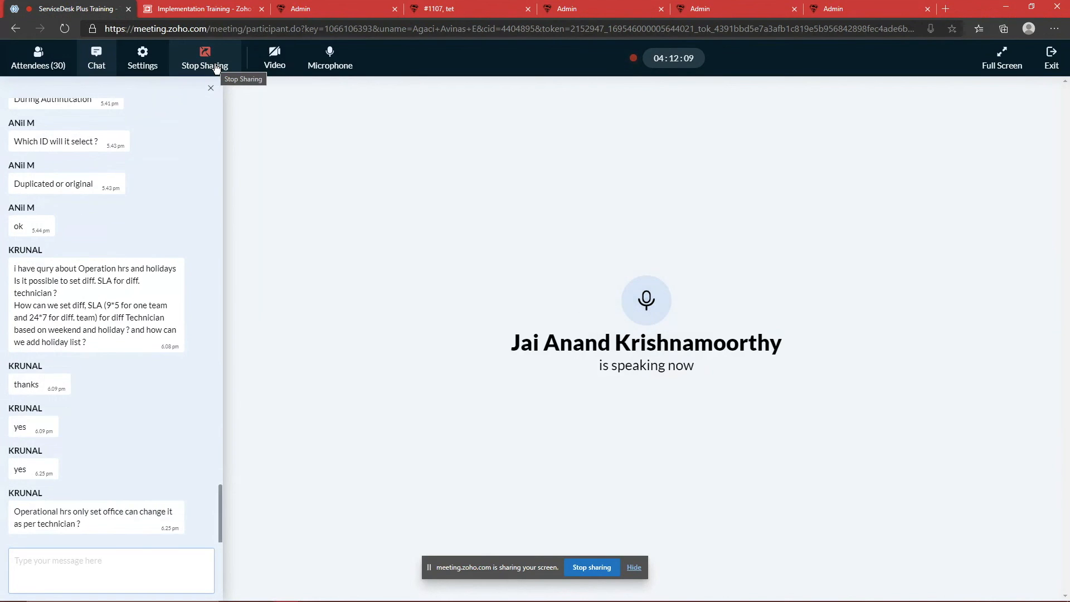
drag(74, 509, 106, 517)
click(108, 522)
click(72, 561)
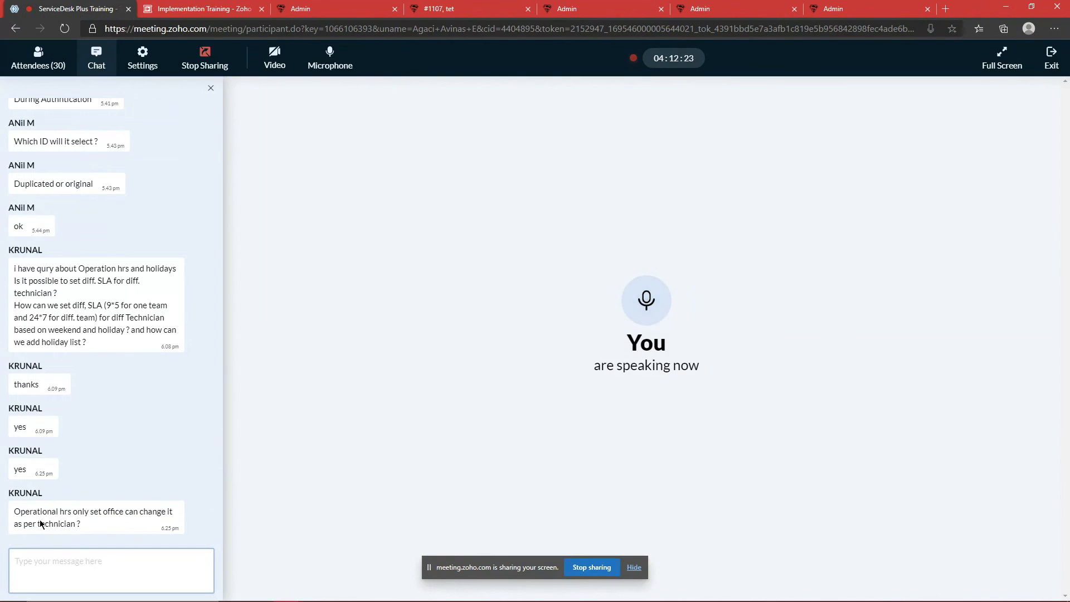
Step: Search 'su' in Admin Settings and open the Support Groups page
click(806, 5)
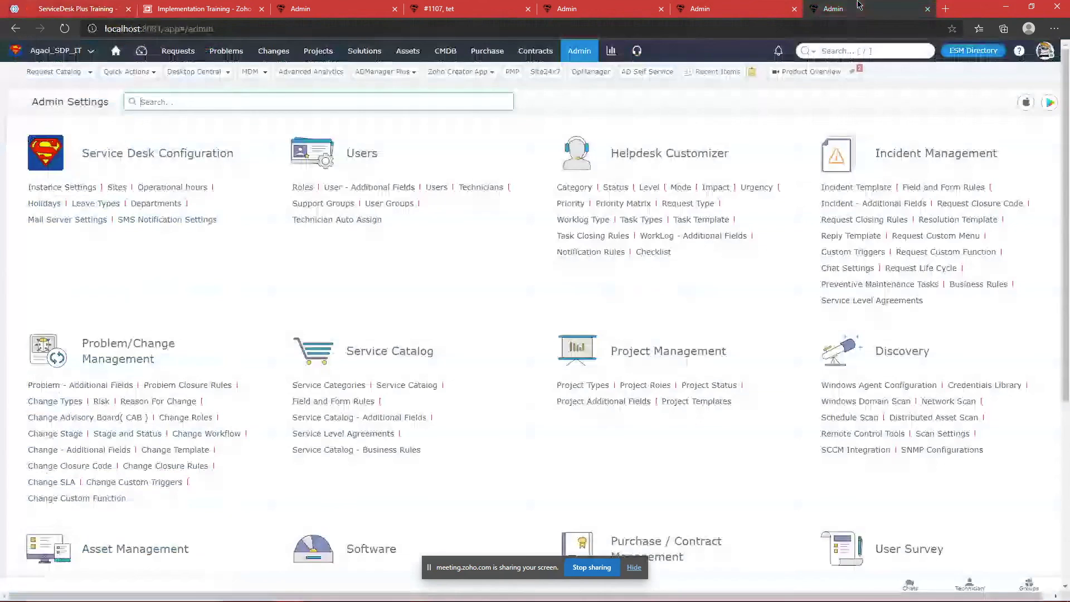
text(sedu)
key(BackSpace)
key(BackSpace)
key(BackSpace)
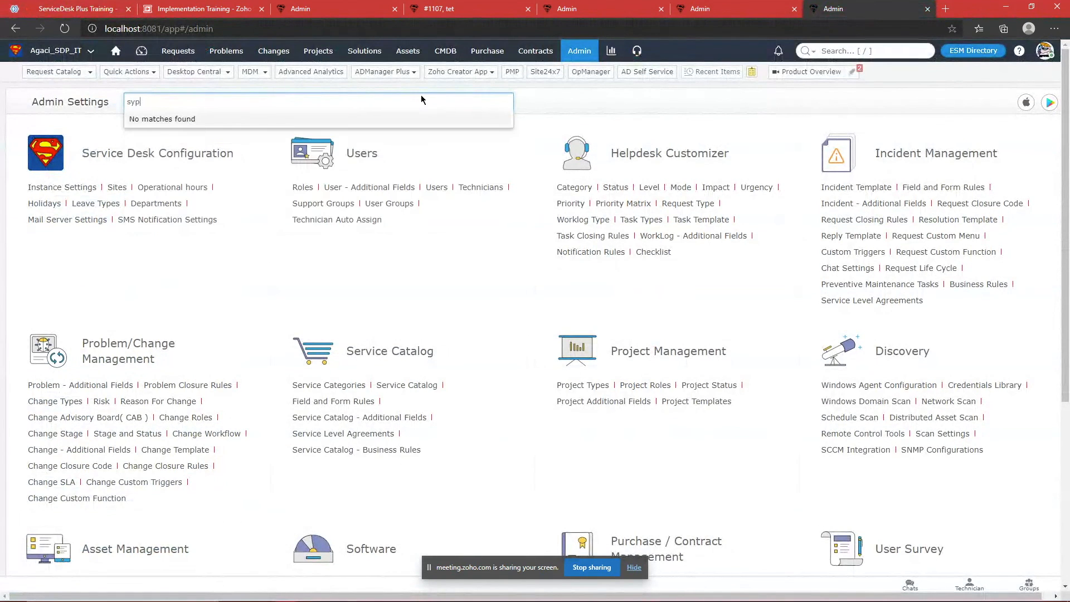
text(uu)
key(BackSpace)
key(Return)
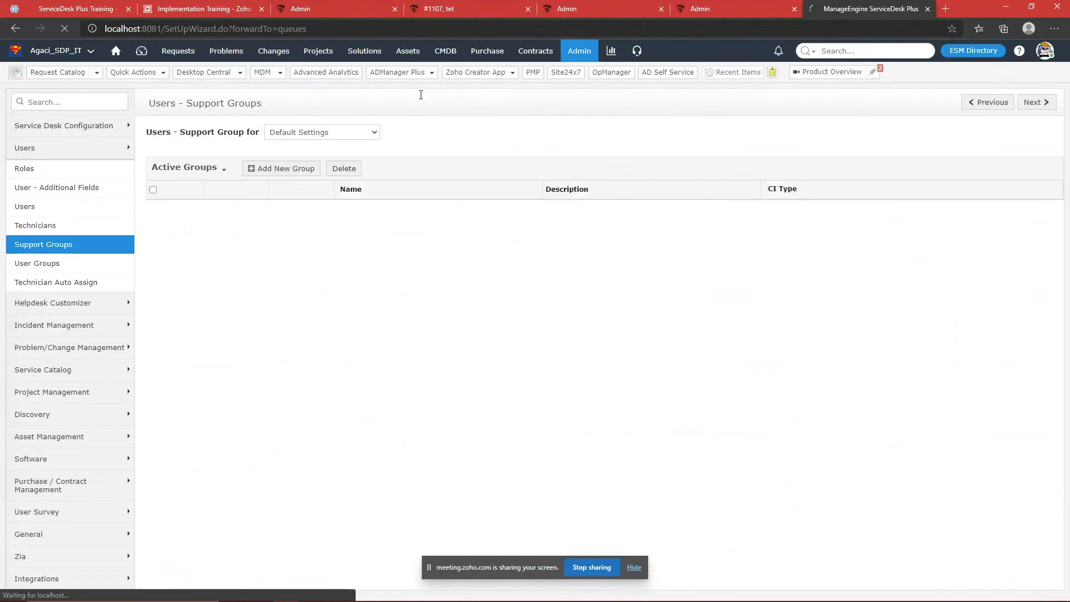
Step: Show support groups for the China Office site, which has none, then return to the meeting chat
click(335, 134)
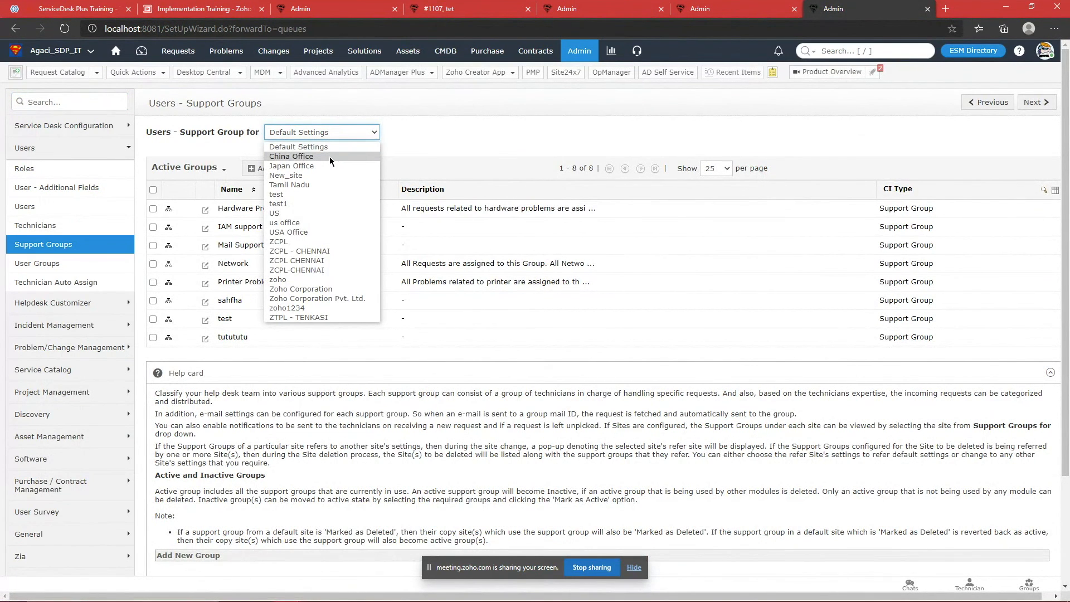
click(329, 156)
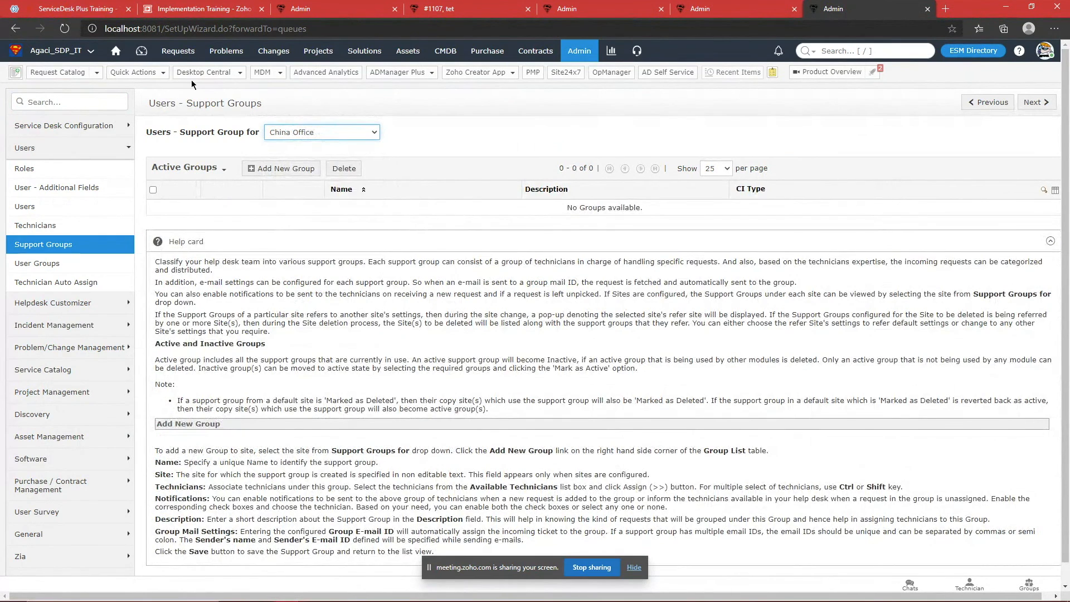
click(110, 5)
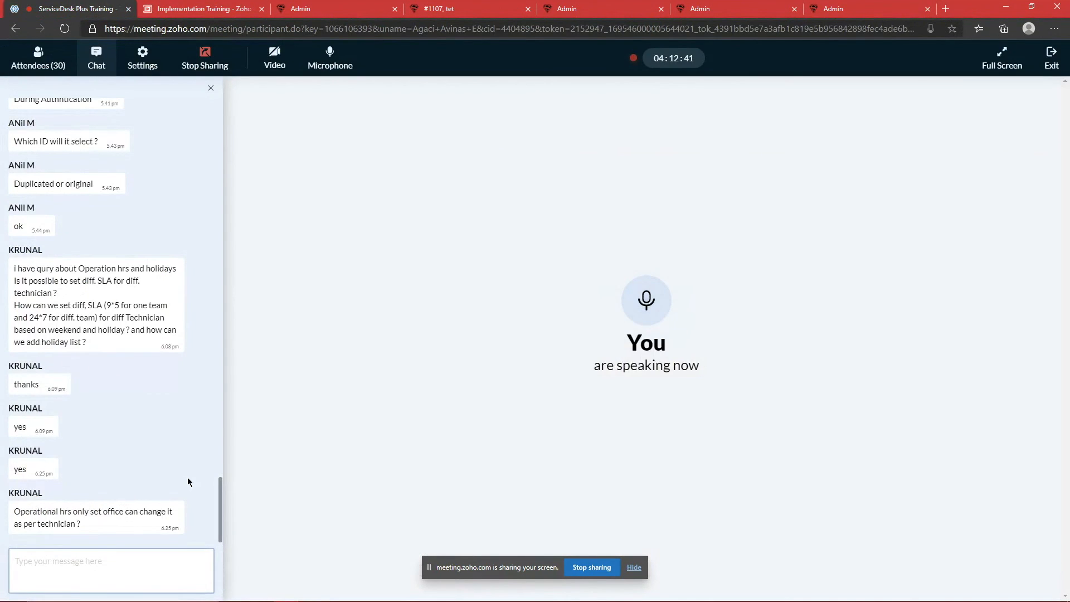
click(844, 8)
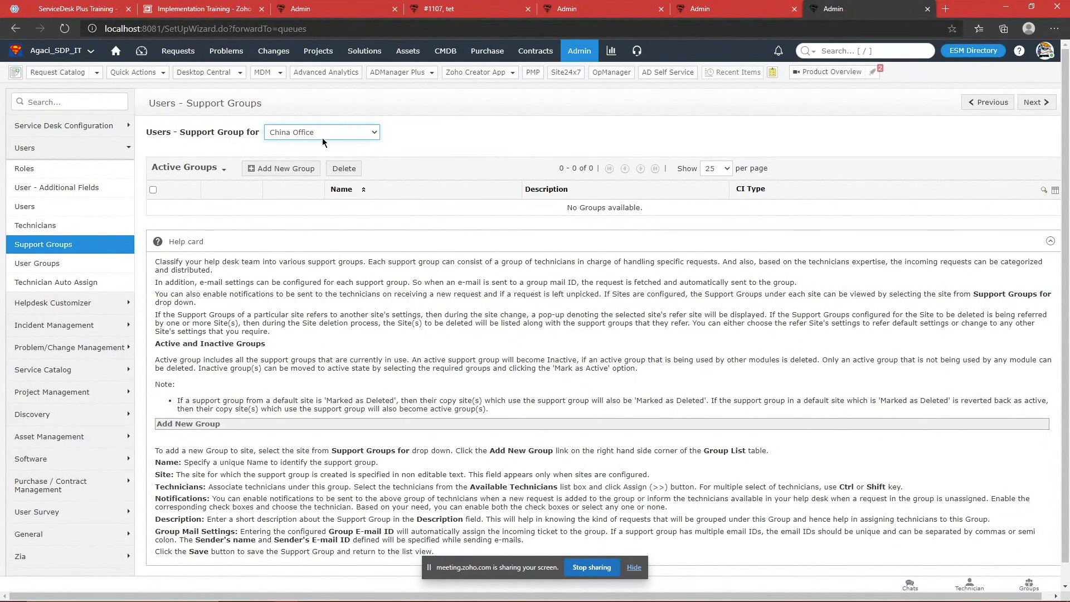
click(273, 213)
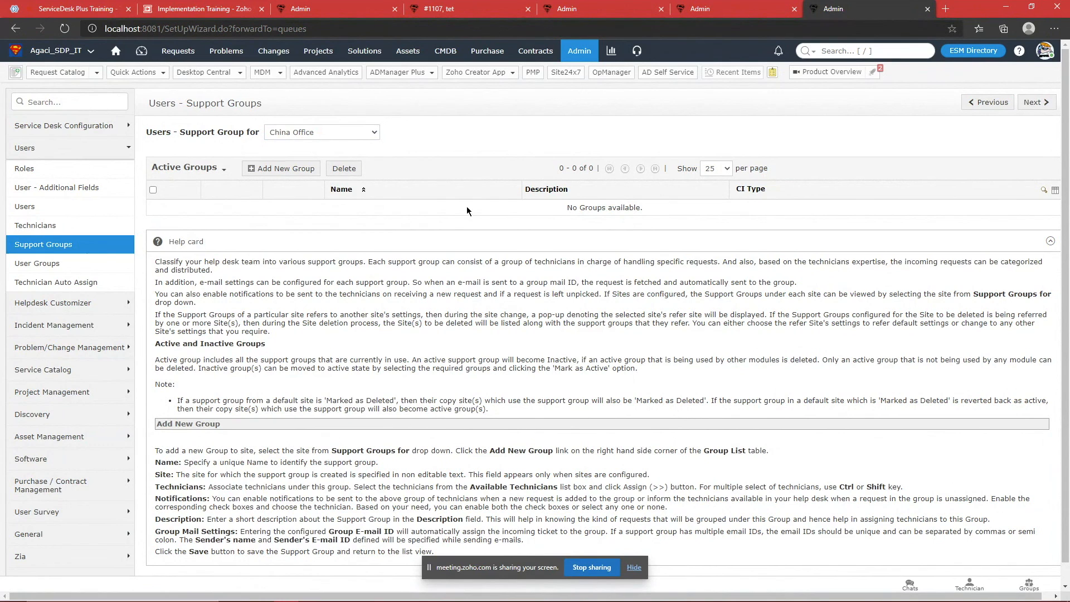
click(100, 6)
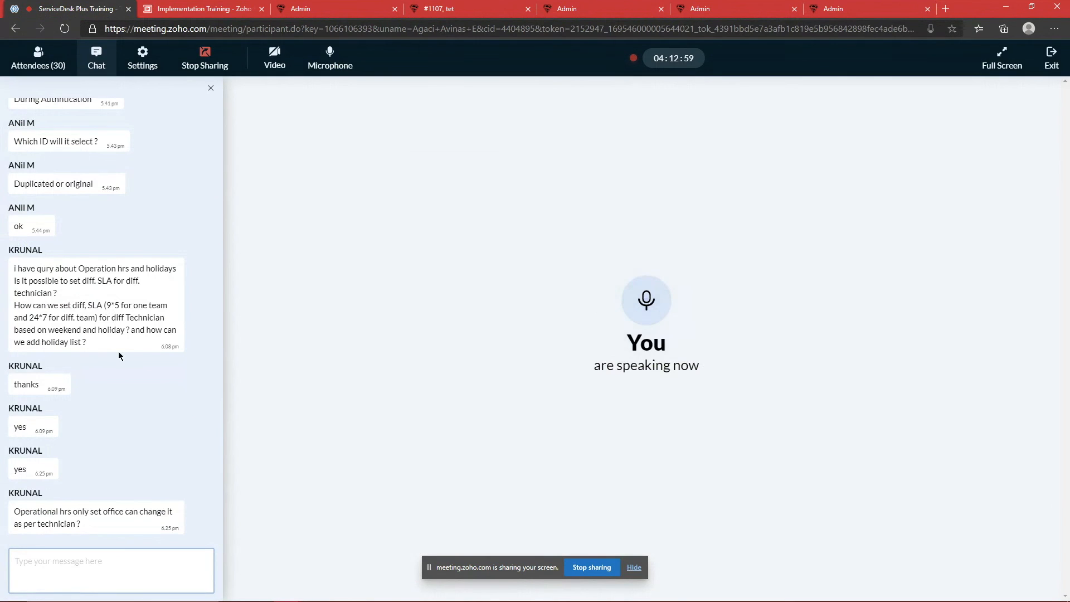
Step: Focus the chat message box, then bring up the list of 30 meeting attendees
click(78, 579)
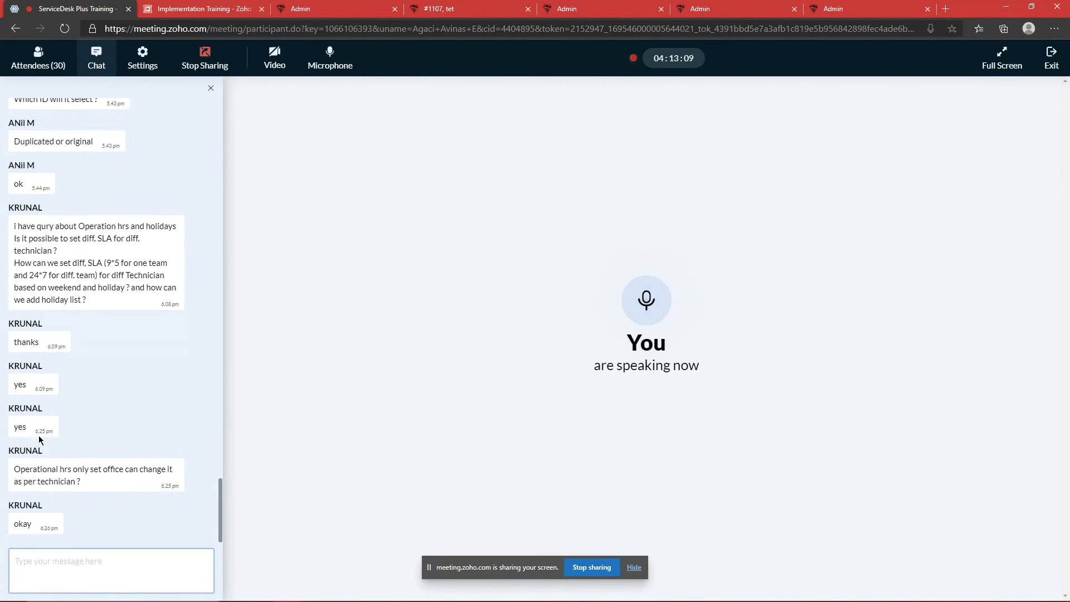
click(44, 65)
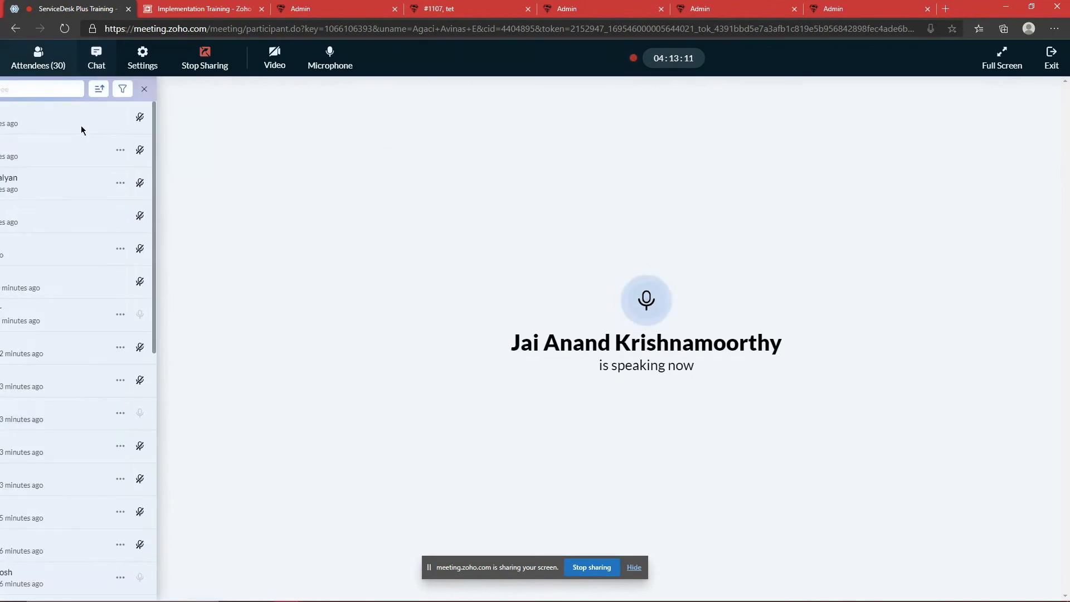